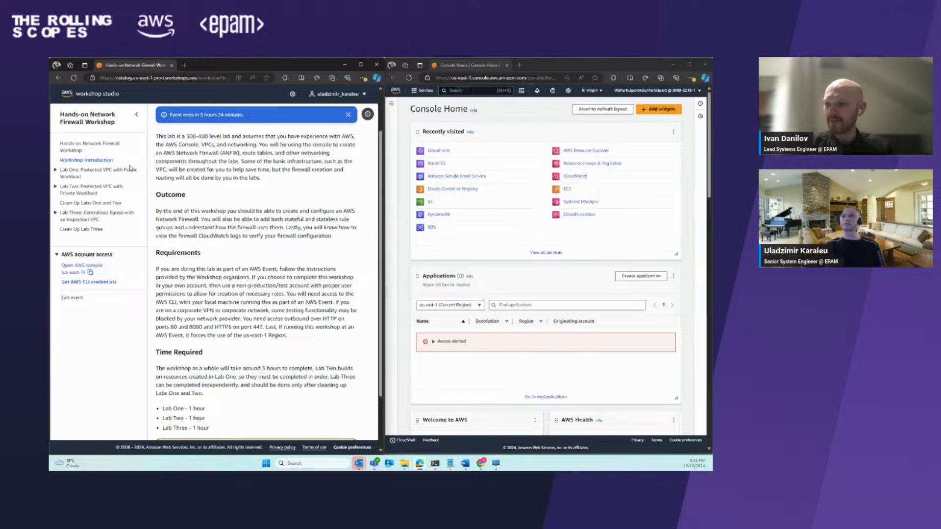
# - Open the Lab One: Protected VPC with Public Workload page and keep its enlarged architecture diagram in a duplicate browser tab
pyautogui.click(64, 175)
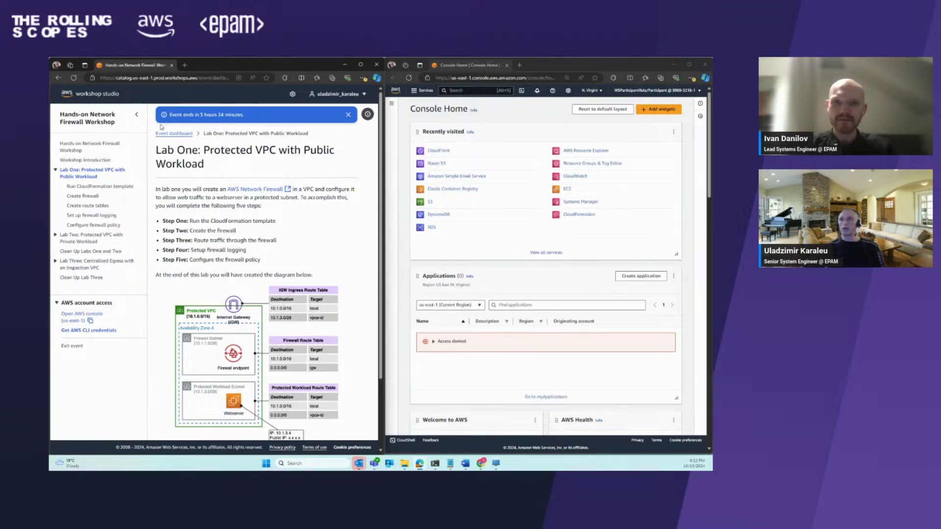
pyautogui.rightClick(136, 67)
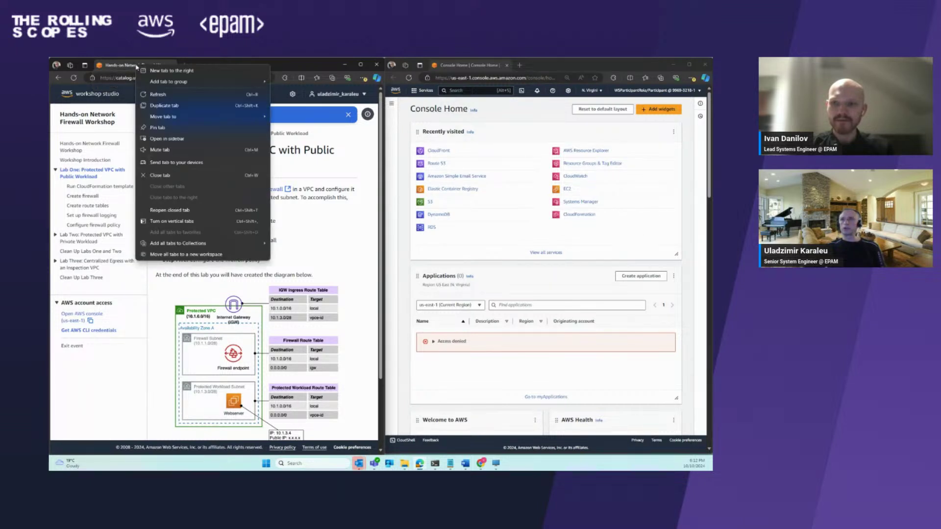
pyautogui.click(172, 107)
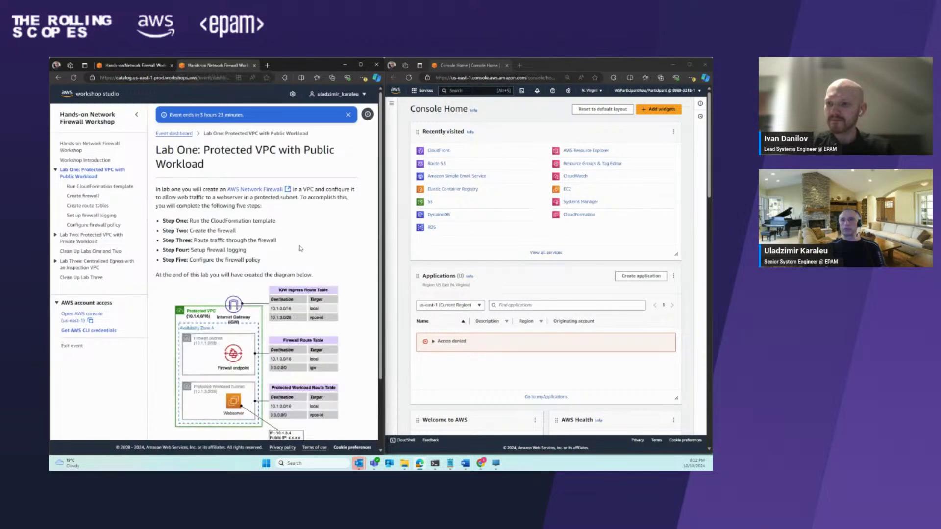
pyautogui.click(278, 318)
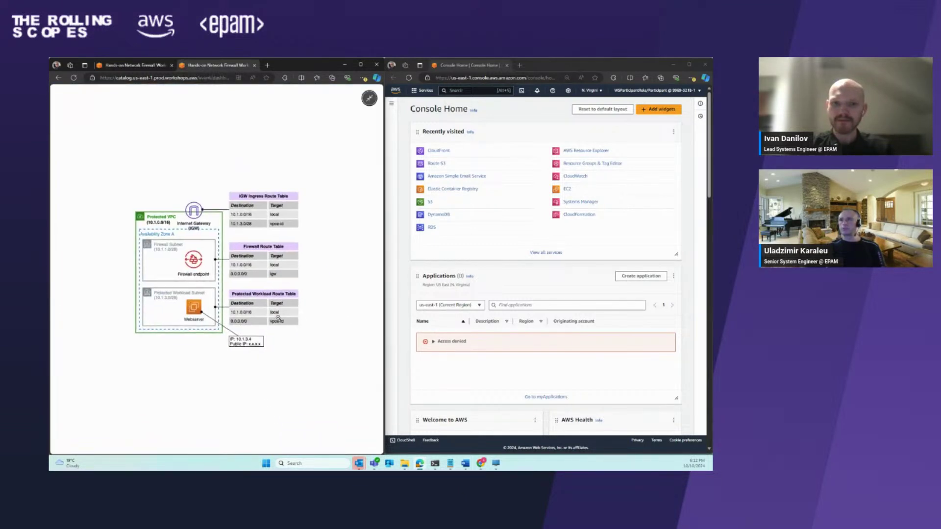
pyautogui.click(141, 66)
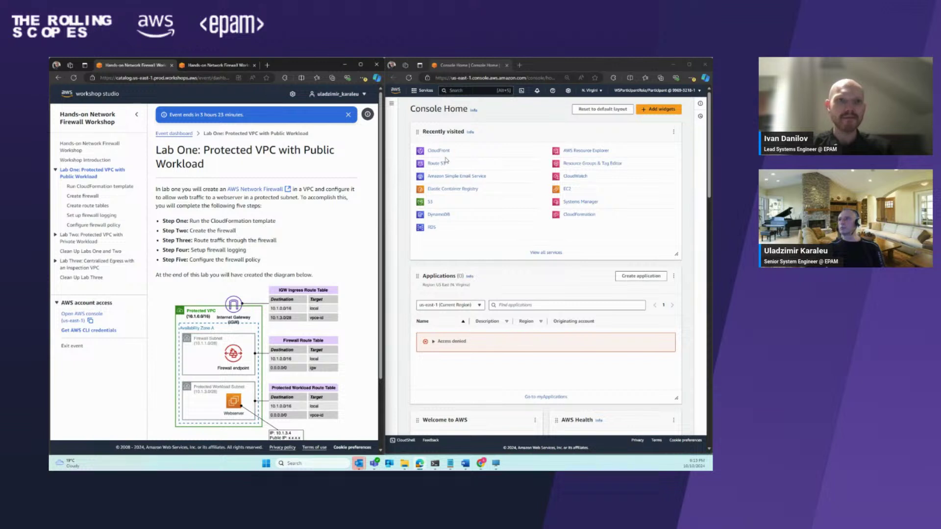
# - Advance the workshop guide to the Run CloudFormation template instructions for Lab One
pyautogui.click(505, 111)
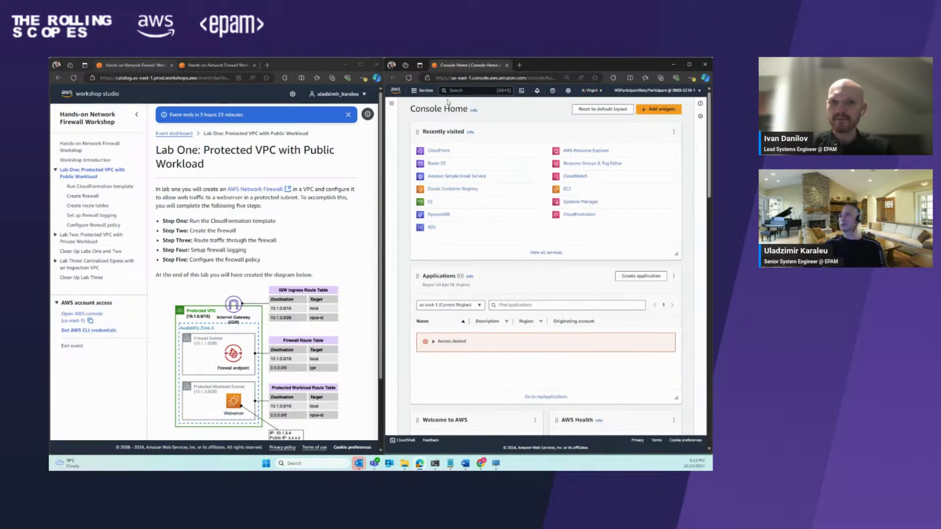
pyautogui.scroll(-3, 319, 342)
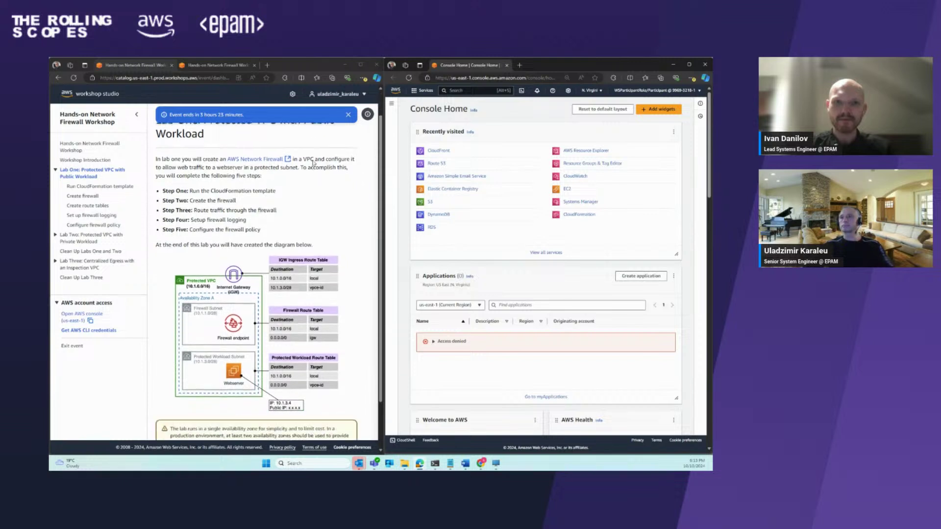
pyautogui.click(343, 415)
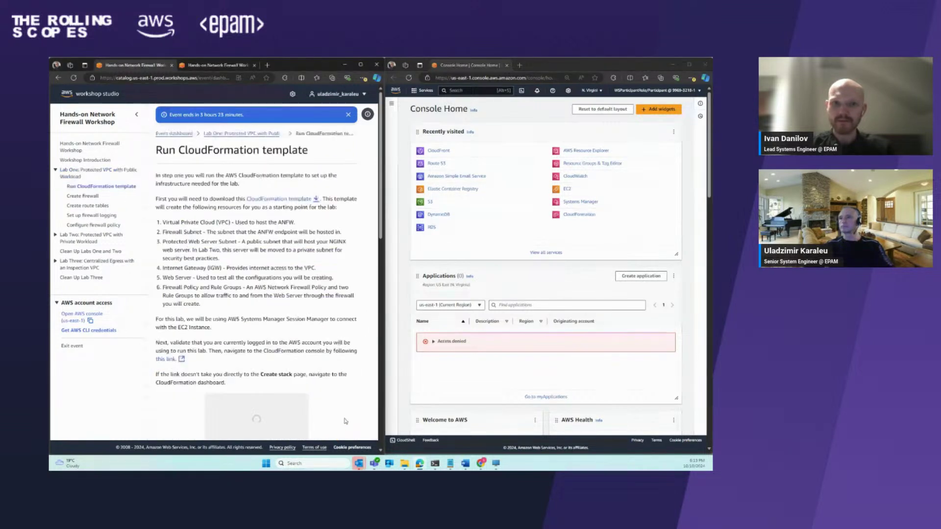
pyautogui.scroll(-1, 294, 310)
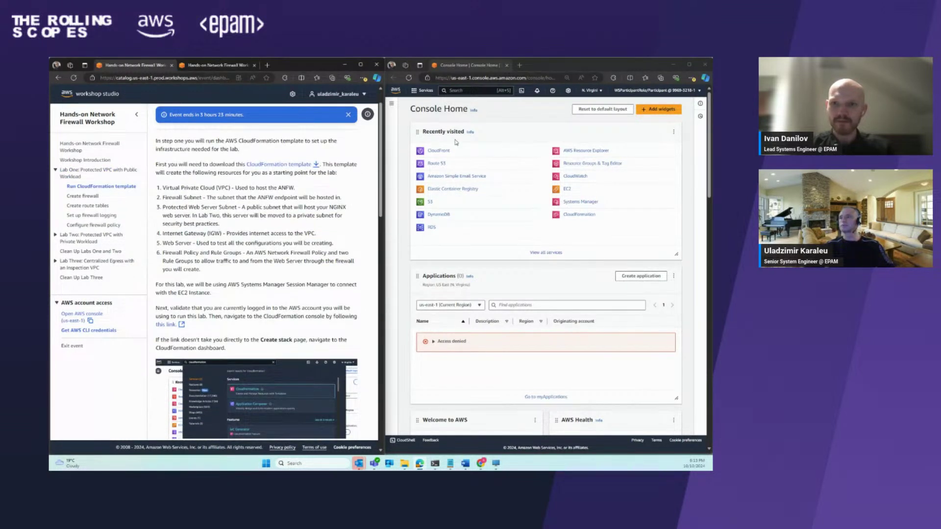
# - Search the AWS console for "cloudformation" and open the CloudFormation service
pyautogui.click(450, 90)
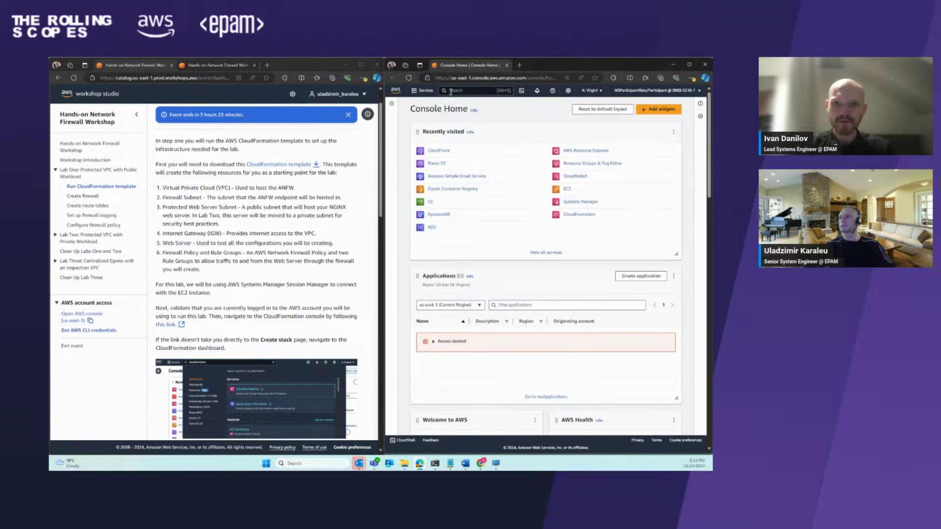
pyautogui.write('clo')
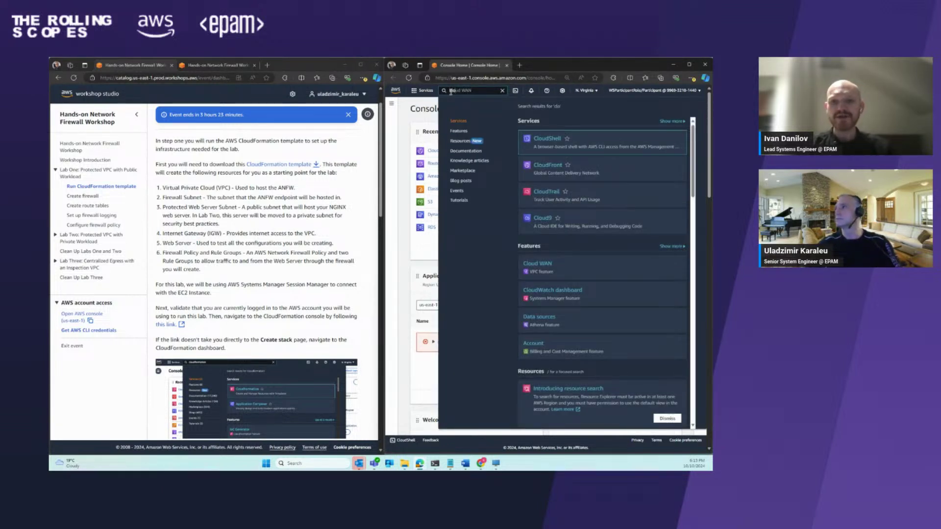
pyautogui.write('udf')
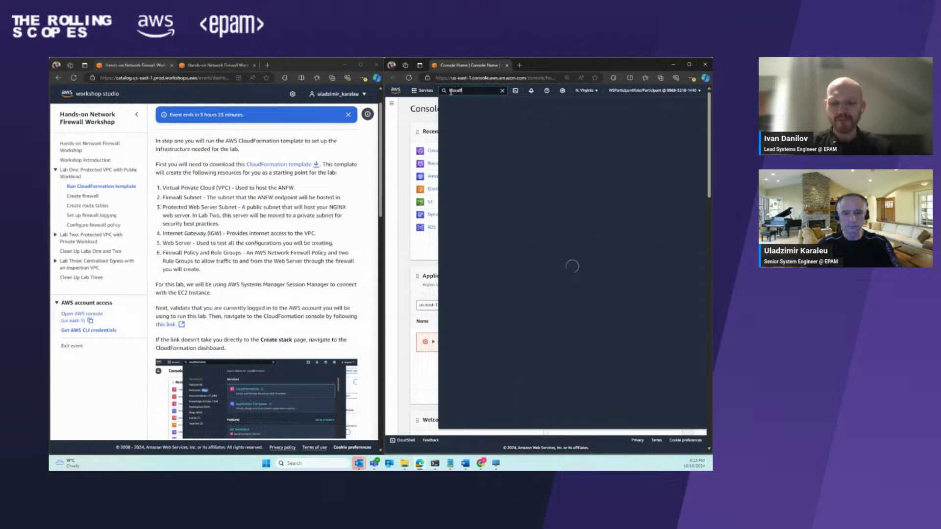
pyautogui.write('ormation')
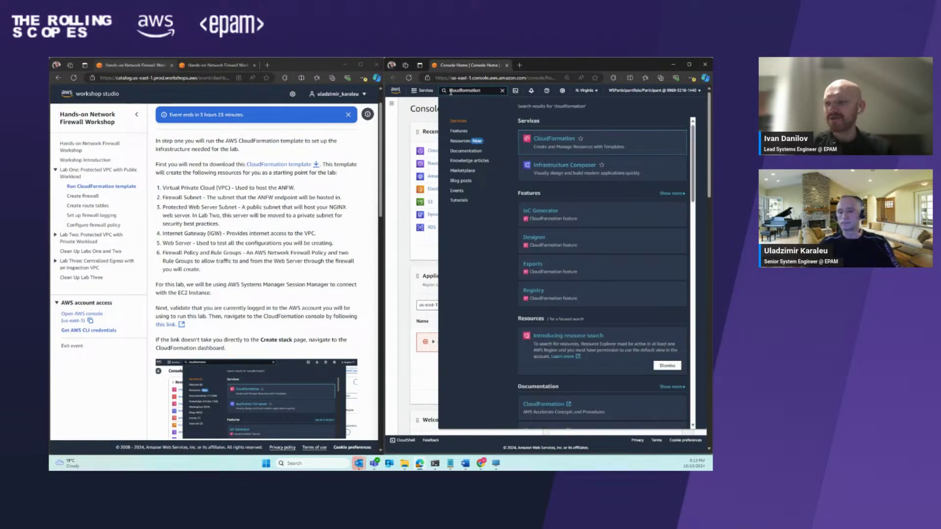
pyautogui.press('Return')
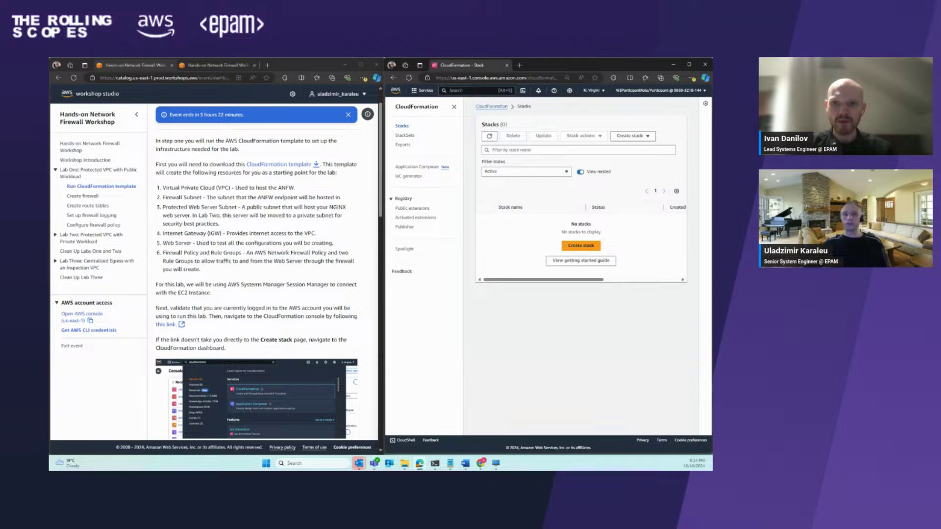
# - Download the lab's CloudFormation template from the guide and start creating a new stack in the console
pyautogui.click(268, 164)
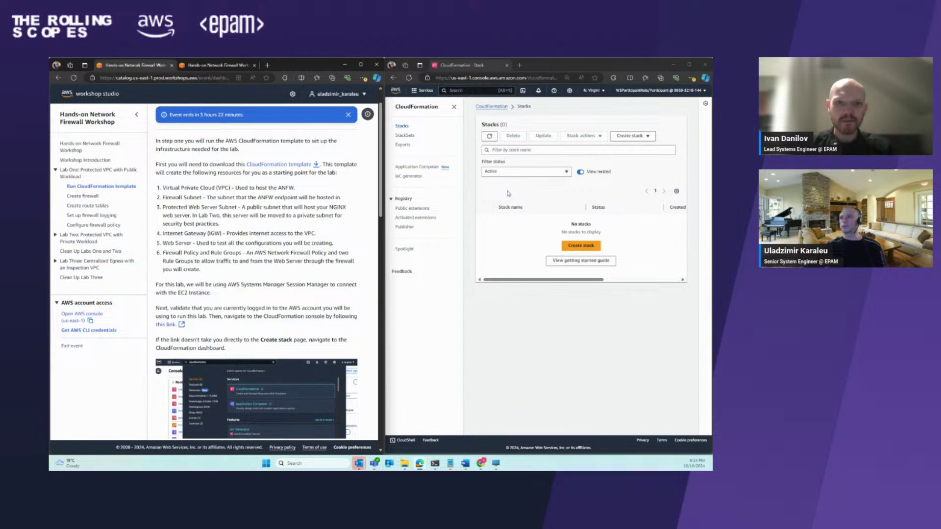
pyautogui.click(588, 246)
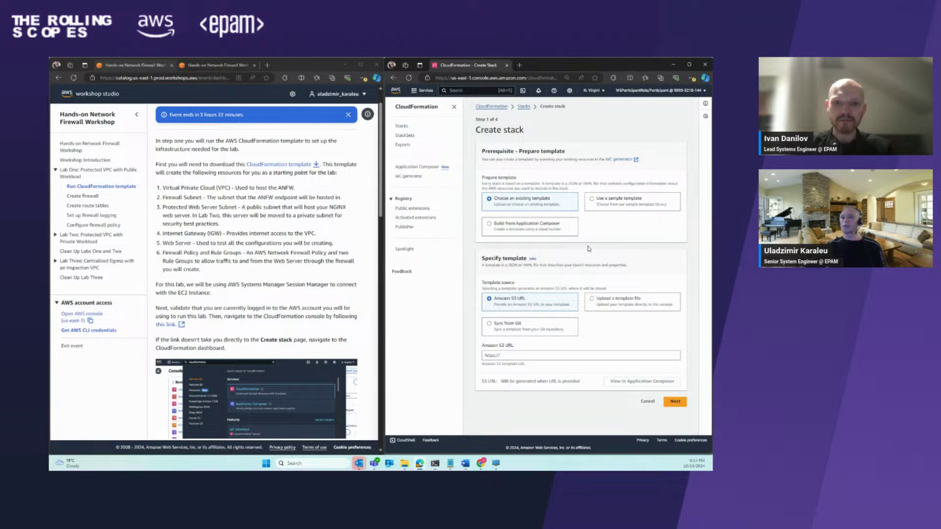
pyautogui.scroll(-3, 258, 197)
pyautogui.scroll(-4, 259, 198)
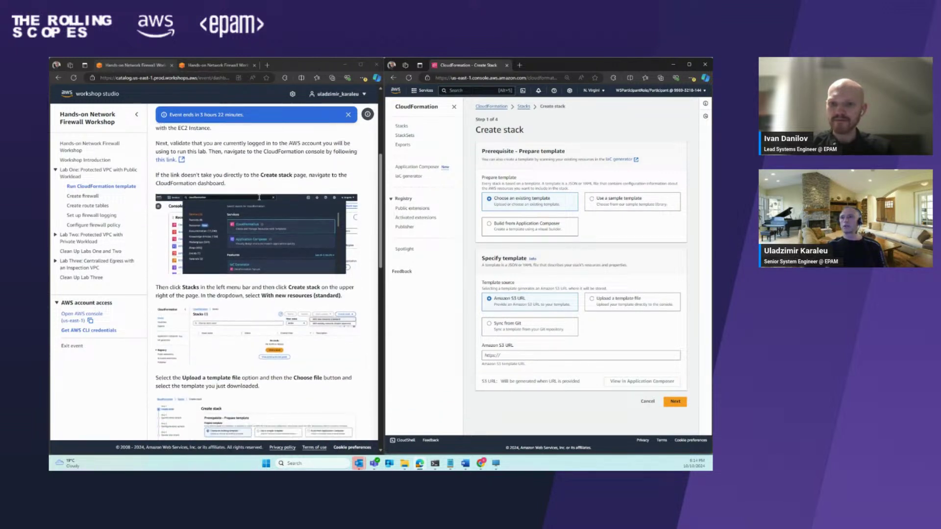
pyautogui.scroll(-3, 259, 197)
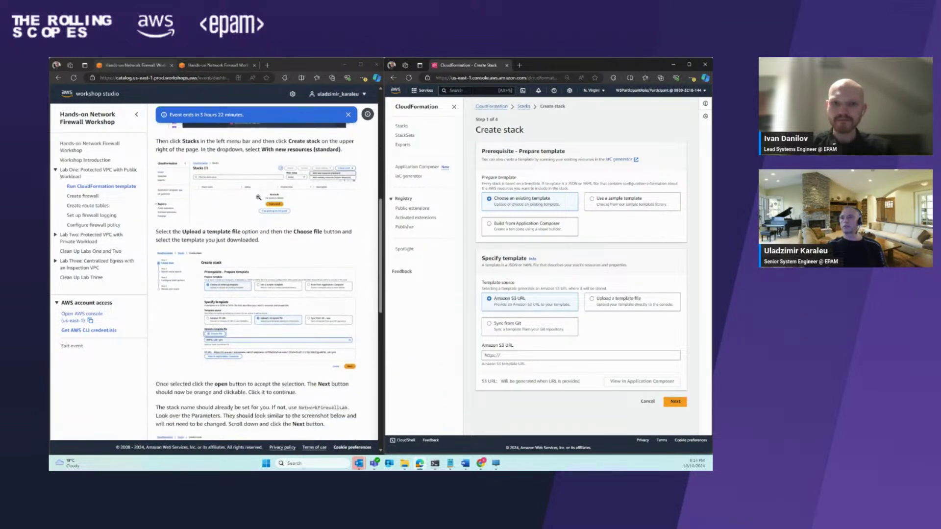
# - Collapse the guide's navigation and upload ANFW_Lab1.yml as the existing template for the stack, continuing to the stack details
pyautogui.click(136, 114)
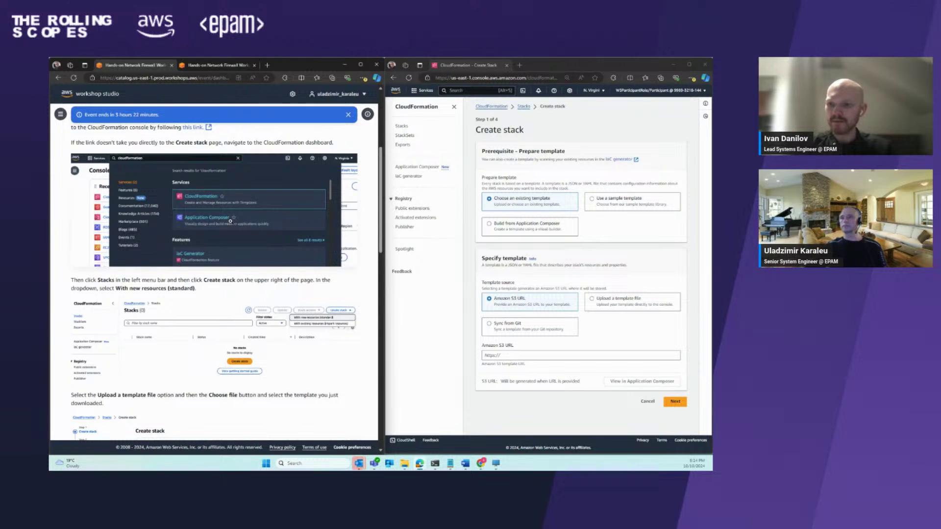
pyautogui.scroll(-3, 230, 221)
pyautogui.scroll(-3, 231, 221)
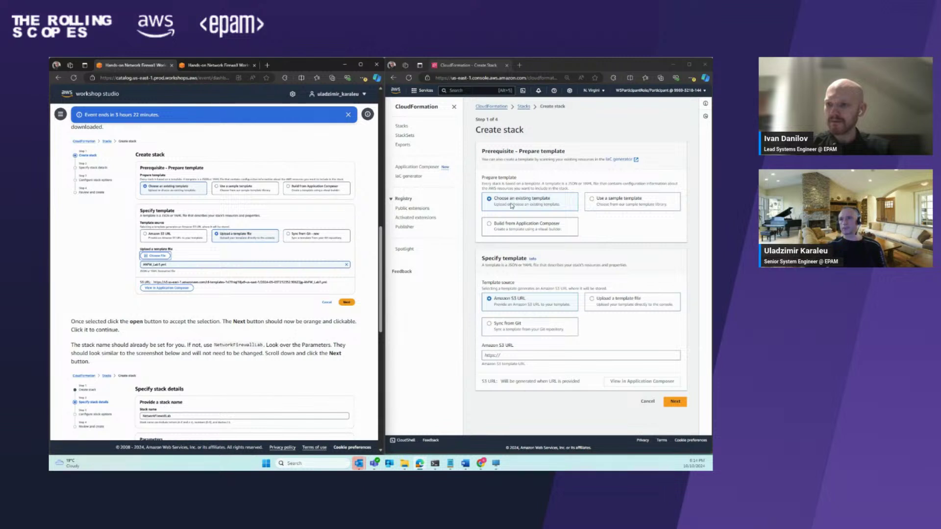
pyautogui.click(621, 306)
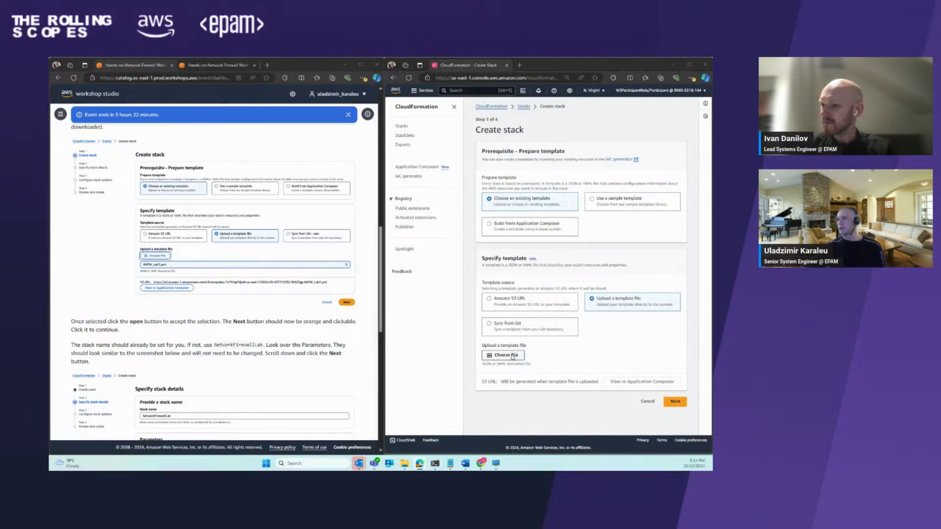
pyautogui.click(512, 356)
pyautogui.click(477, 123)
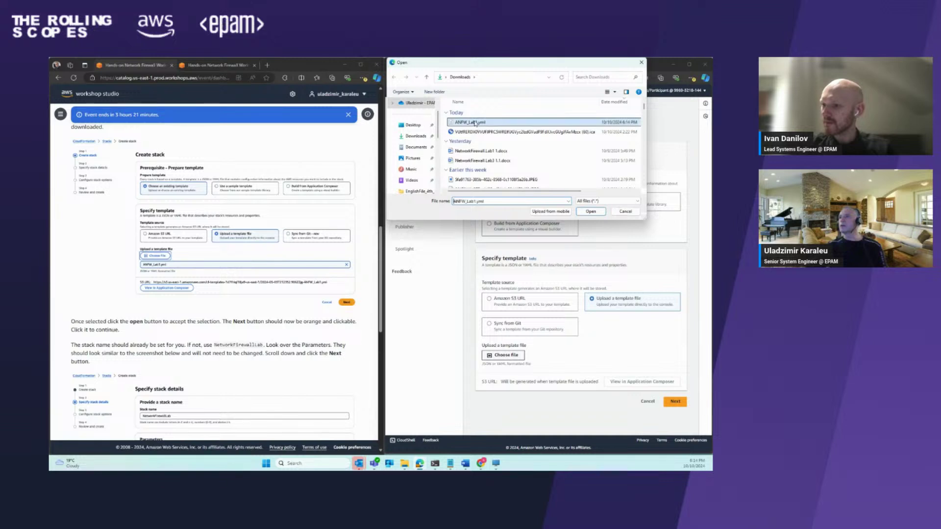
pyautogui.click(601, 212)
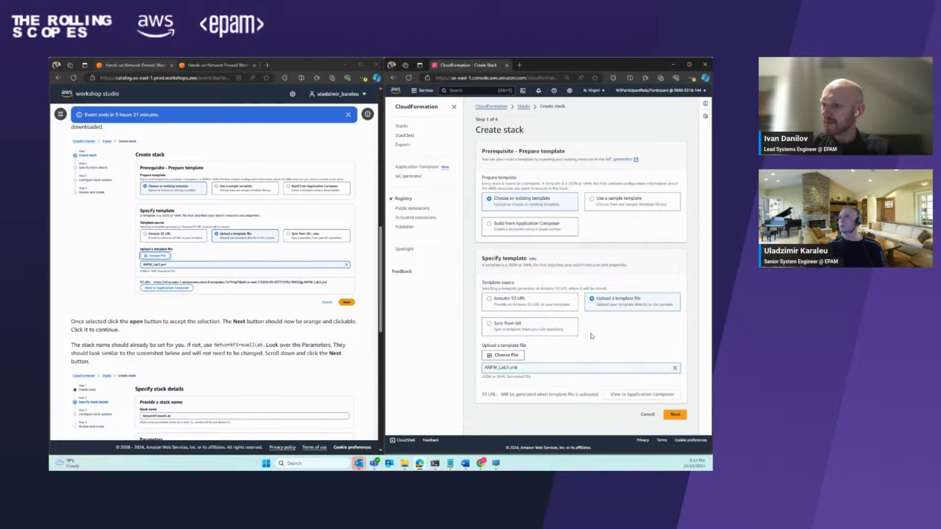
pyautogui.click(675, 415)
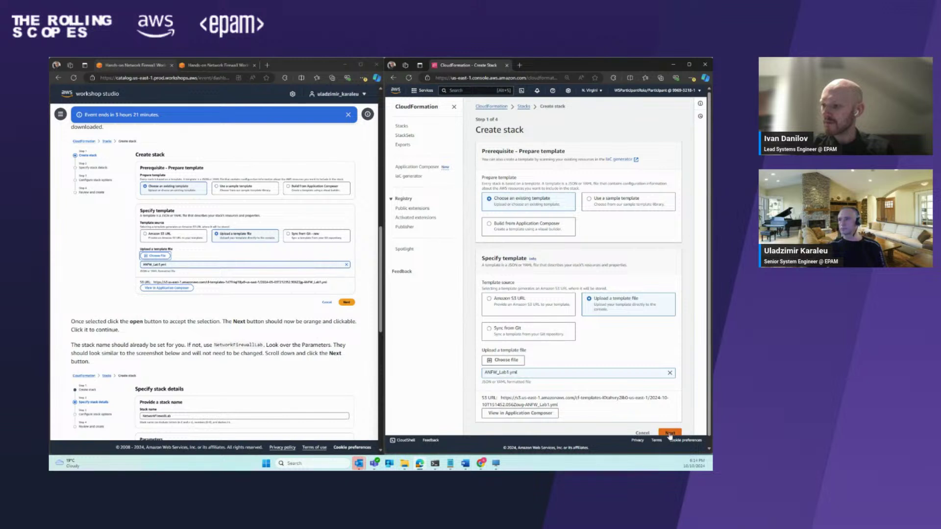
pyautogui.click(670, 433)
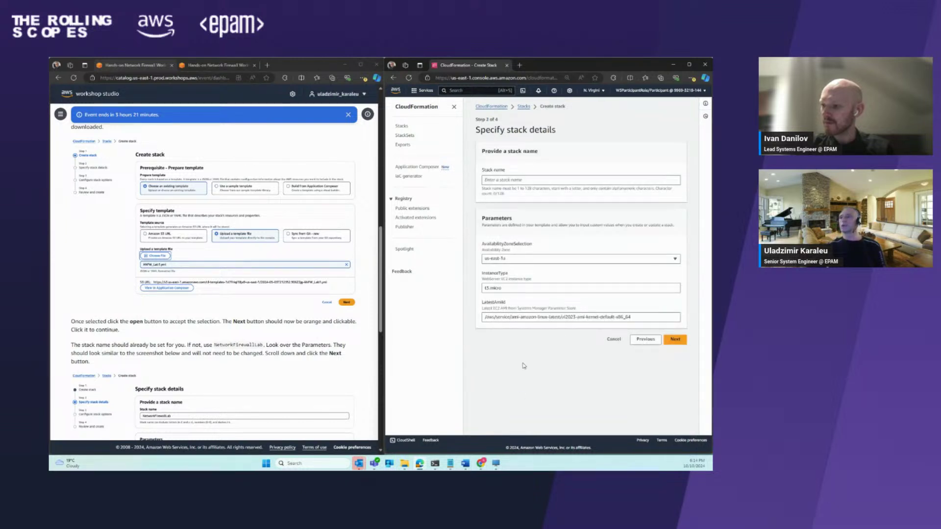
# - Name the stack NetworkFirewallLab, copying the name from the workshop guide
pyautogui.click(498, 180)
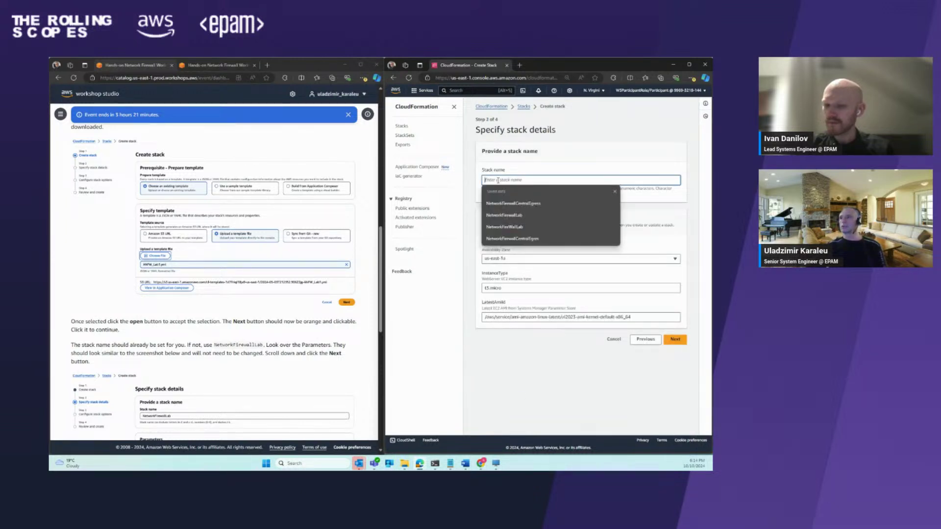
pyautogui.click(192, 306)
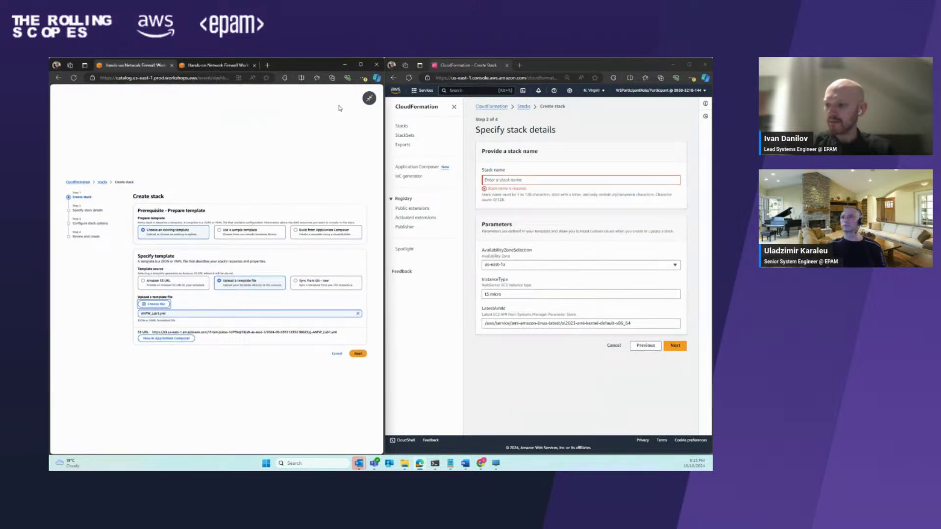
pyautogui.click(370, 98)
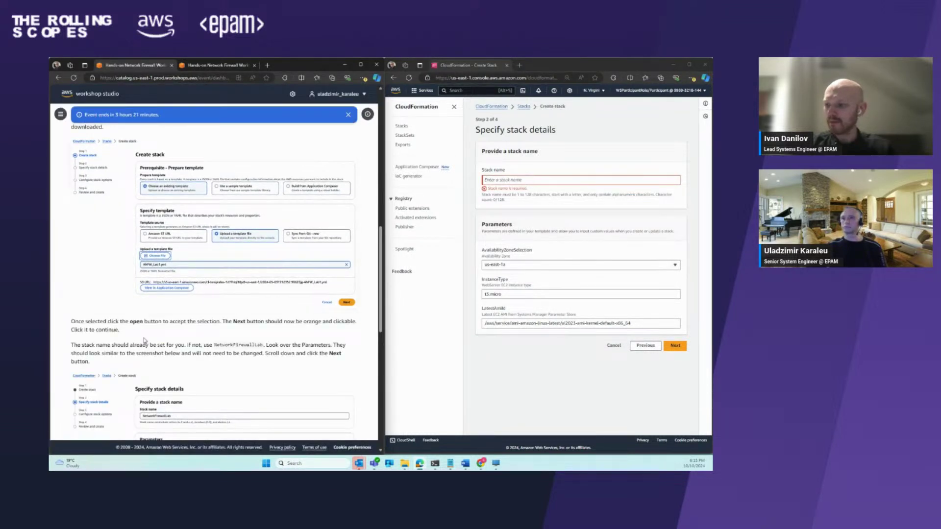
pyautogui.scroll(-2, 143, 337)
pyautogui.scroll(-1, 149, 324)
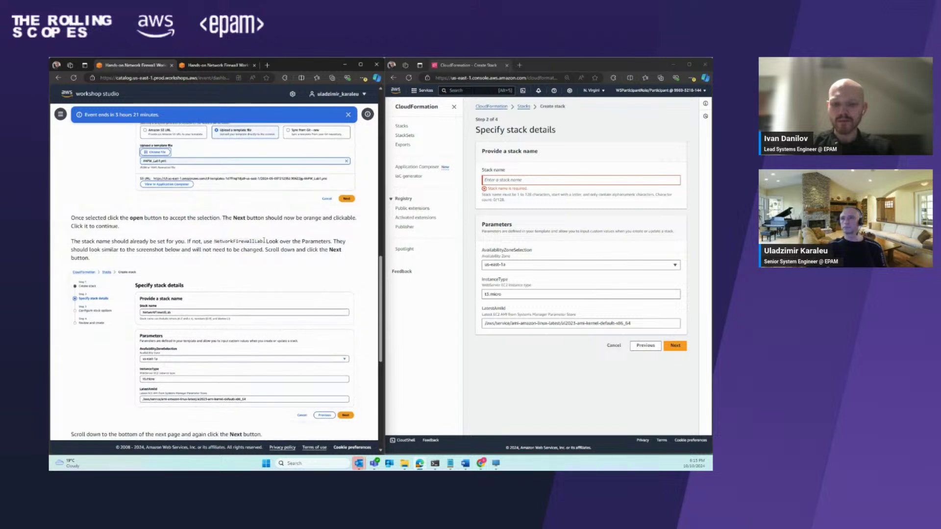
pyautogui.moveTo(264, 241); pyautogui.dragTo(215, 242)
pyautogui.hotkey('ctrl', 'c')
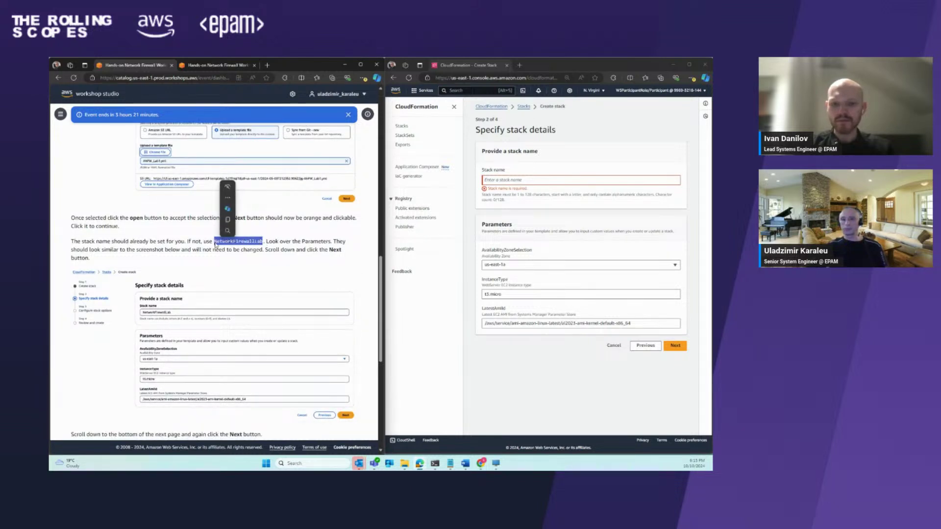
pyautogui.click(523, 181)
pyautogui.hotkey('ctrl', 'v')
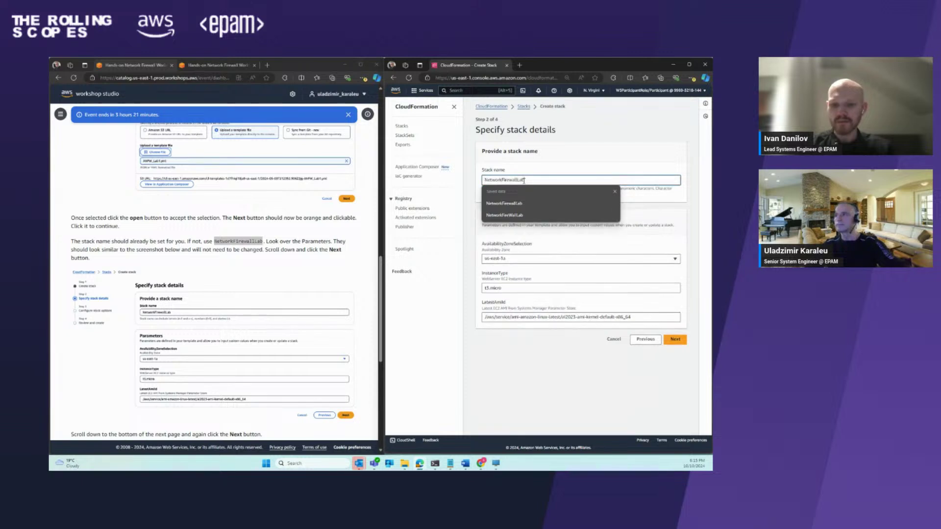
pyautogui.click(548, 168)
# - Keep the default parameters, proceed to the stack options, and acknowledge that CloudFormation might create IAM resources with custom names
pyautogui.scroll(-3, 265, 279)
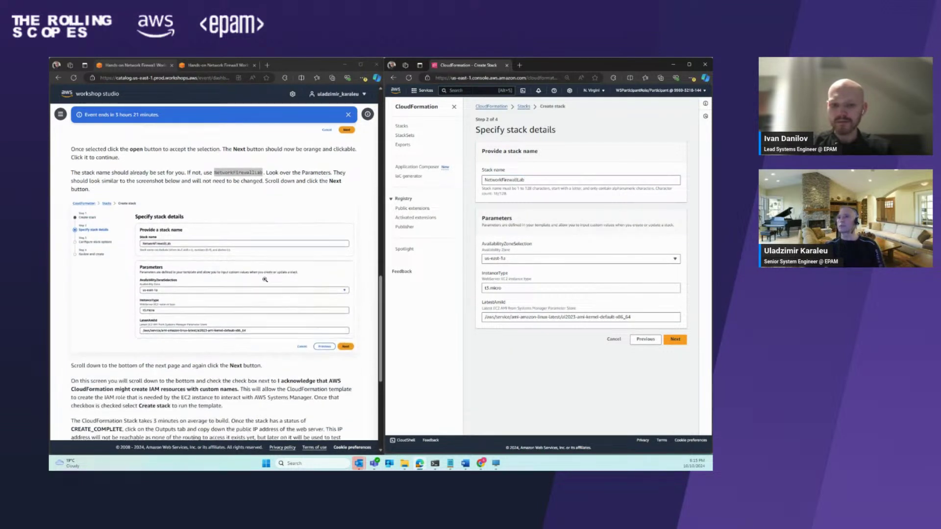
pyautogui.scroll(-1, 264, 279)
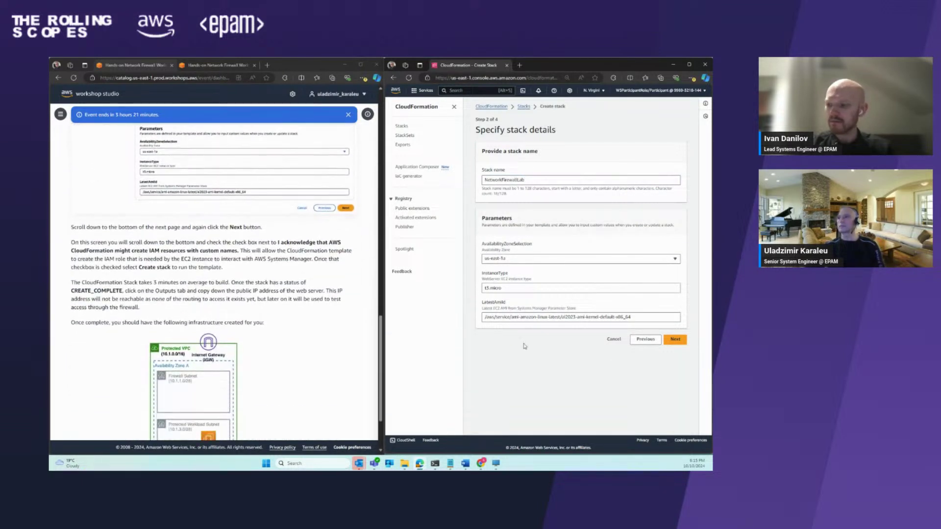
pyautogui.click(673, 340)
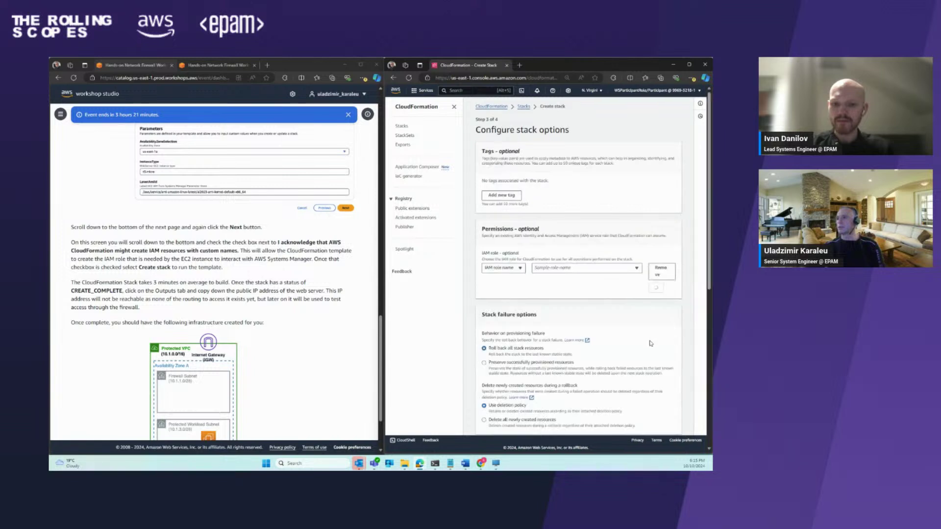
pyautogui.scroll(-5, 615, 356)
pyautogui.scroll(-3, 616, 358)
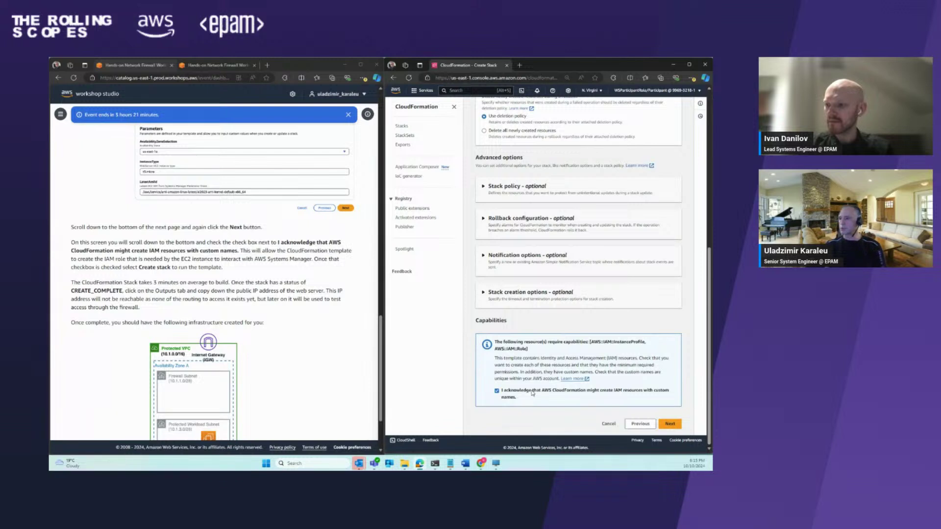
# - Proceed to the stack review and submit NetworkFirewallLab for creation
pyautogui.click(669, 424)
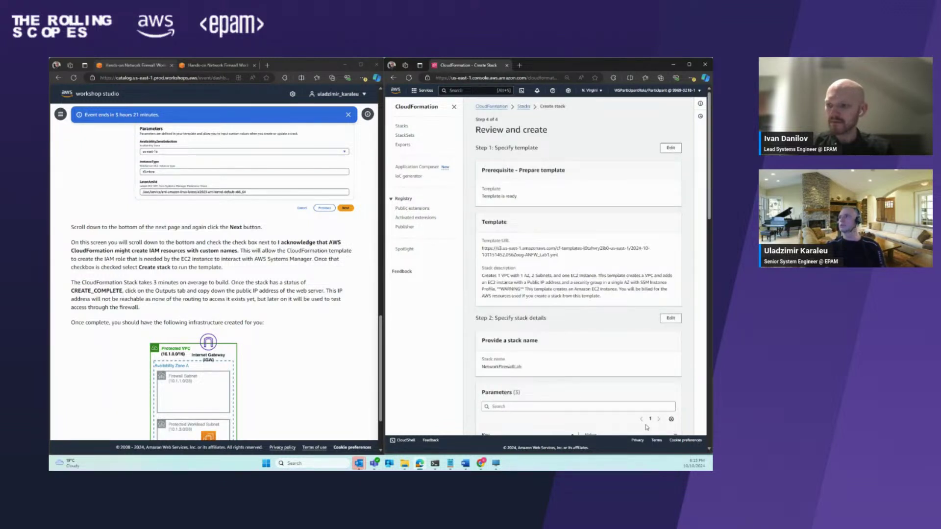
pyautogui.scroll(-4, 631, 376)
pyautogui.scroll(-10, 631, 375)
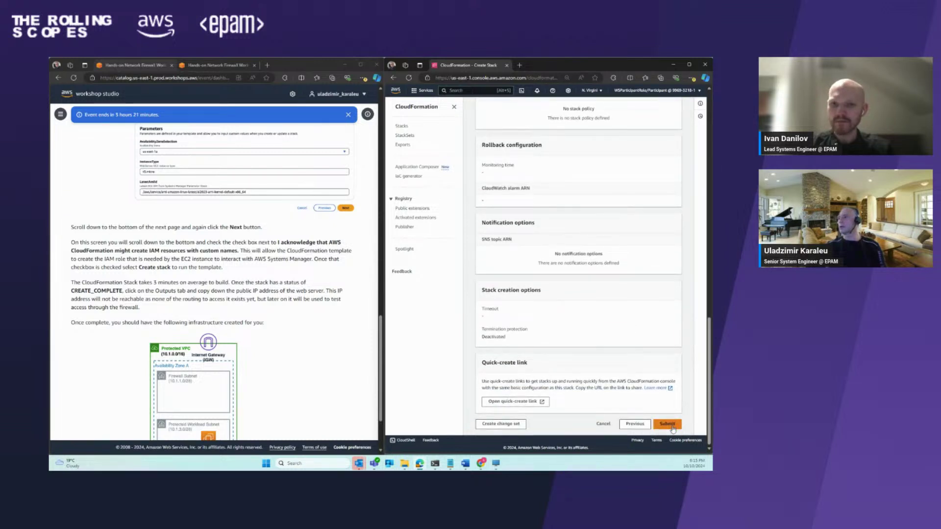
pyautogui.click(672, 425)
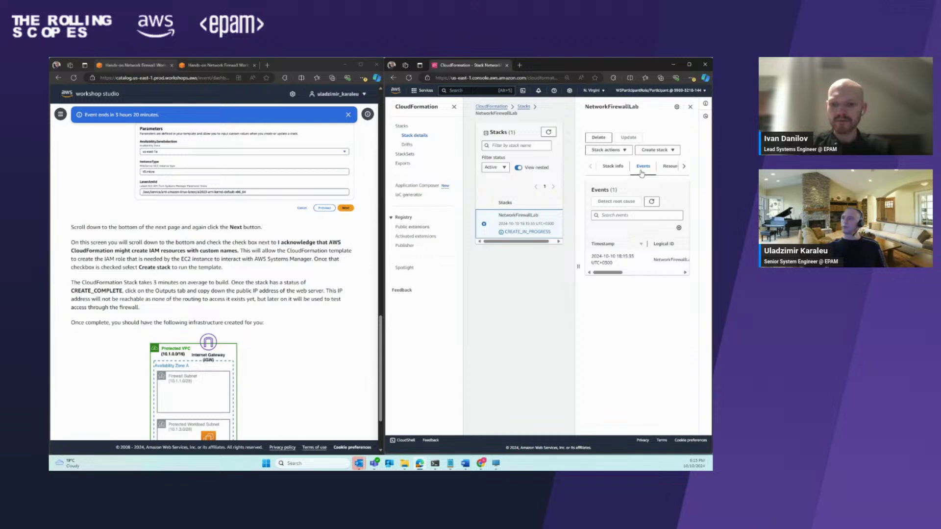
# - Examine the NetworkFirewallLab stack's resources and the workshop guide's target architecture diagrams
pyautogui.click(669, 167)
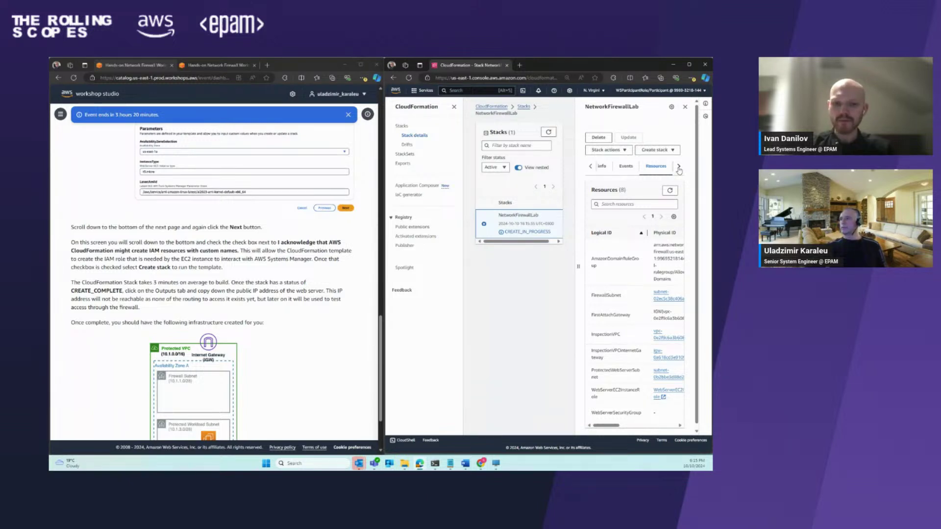
pyautogui.click(679, 169)
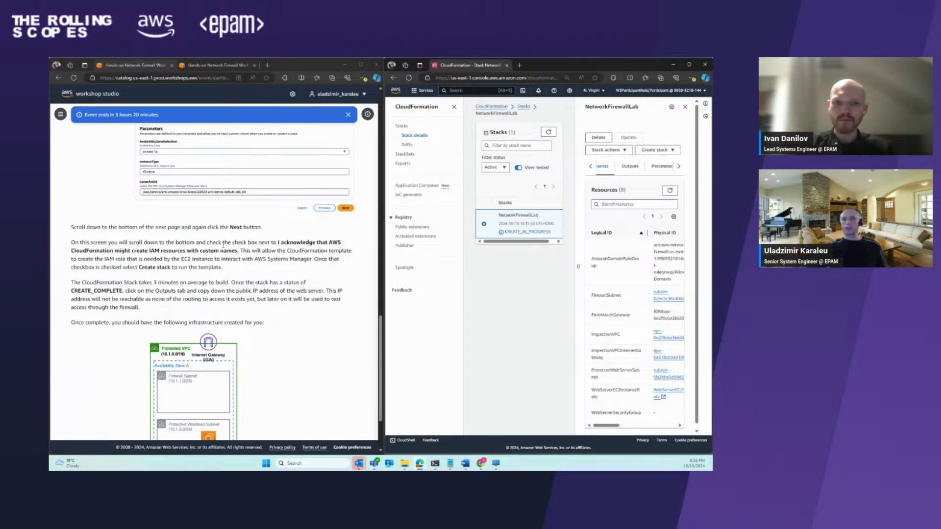
pyautogui.scroll(-3, 223, 245)
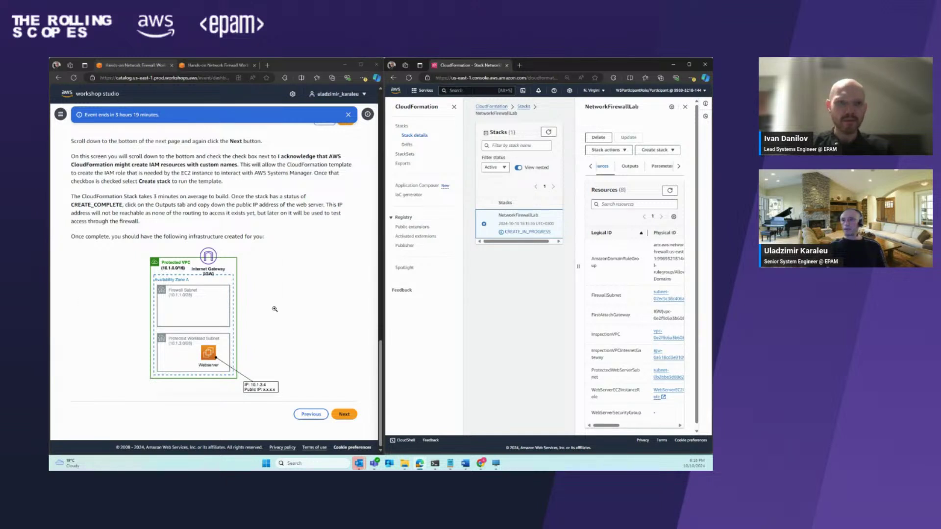
pyautogui.click(149, 278)
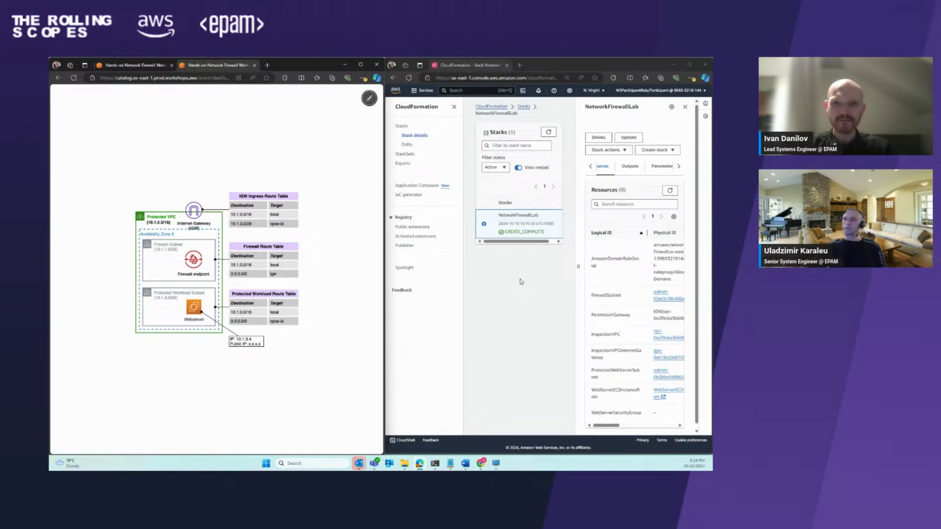
pyautogui.click(144, 66)
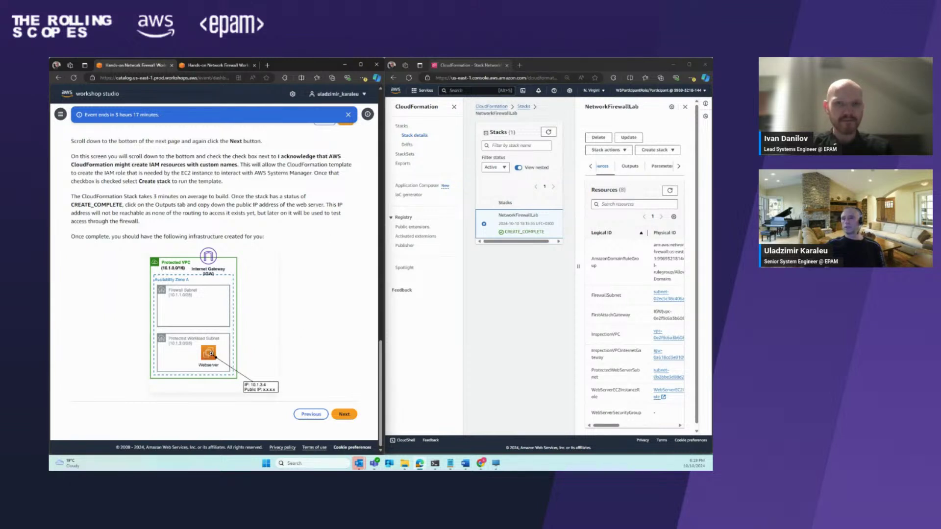
# - Advance the workshop guide to the Create firewall page and read how to reach the Network Firewall section
pyautogui.click(345, 415)
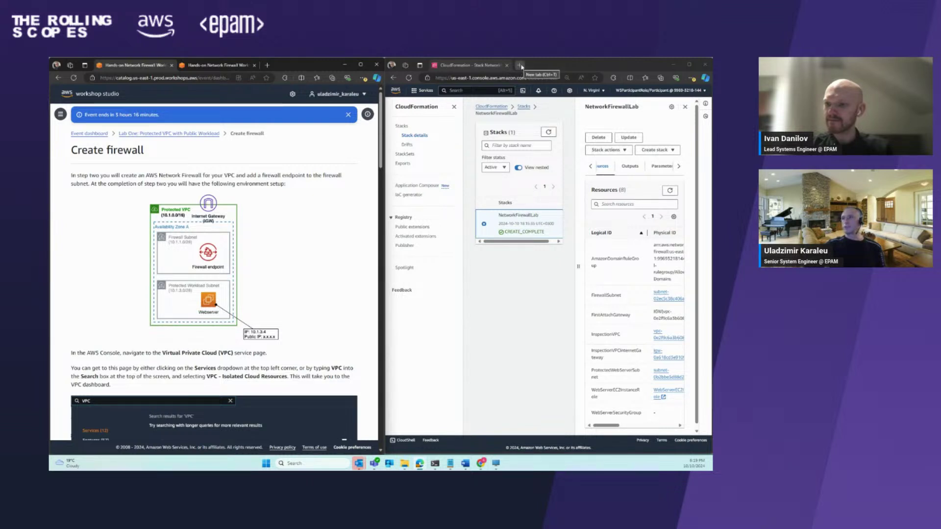
pyautogui.scroll(-4, 240, 205)
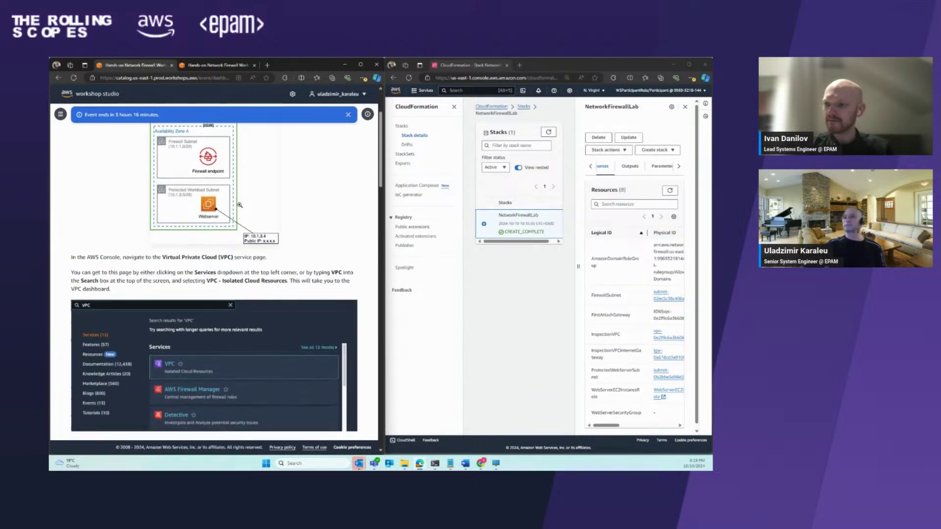
pyautogui.scroll(-2, 240, 205)
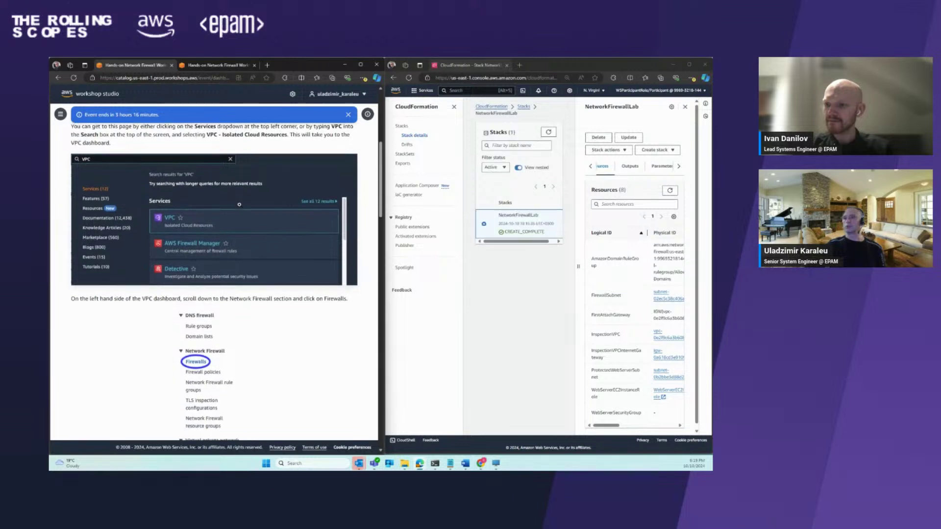
# - Duplicate the AWS console tab and open the Network Firewall Firewalls page of the VPC service in the duplicate
pyautogui.click(521, 69)
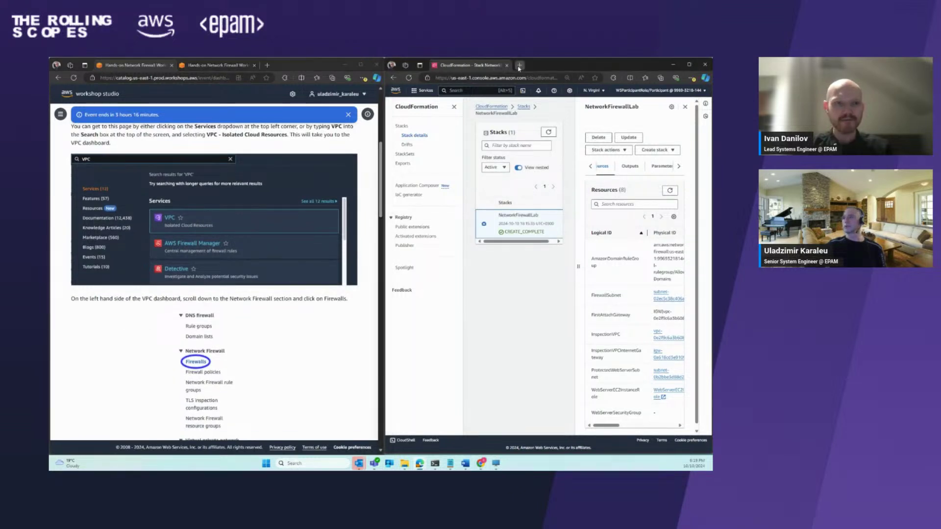
pyautogui.rightClick(483, 68)
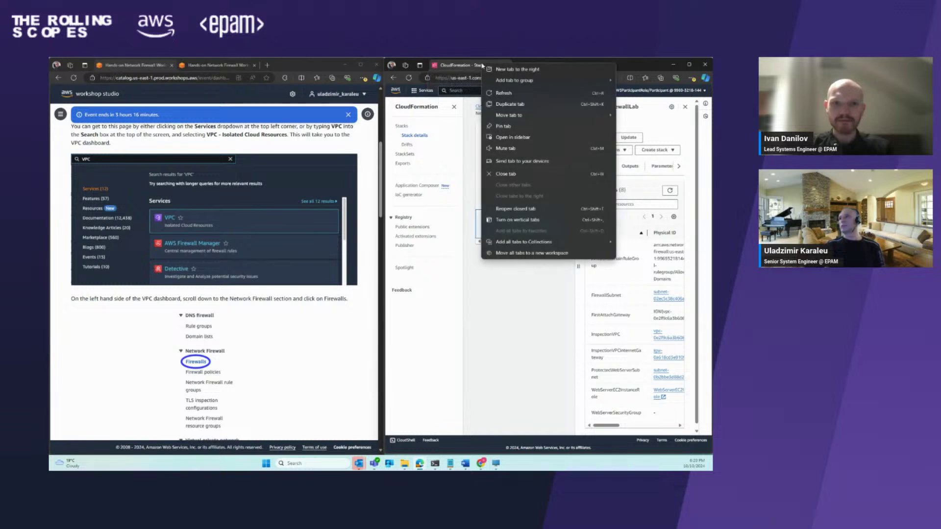
pyautogui.click(510, 104)
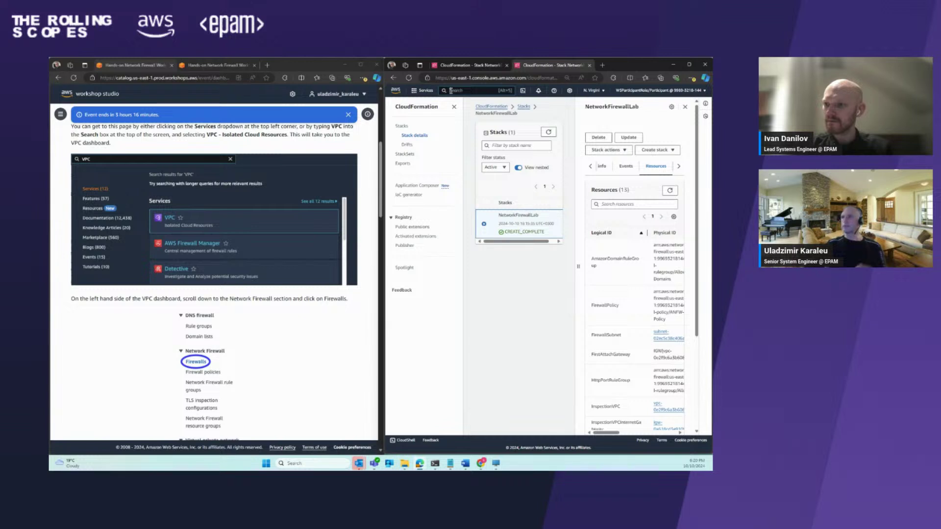
pyautogui.click(450, 90)
pyautogui.write('vpc')
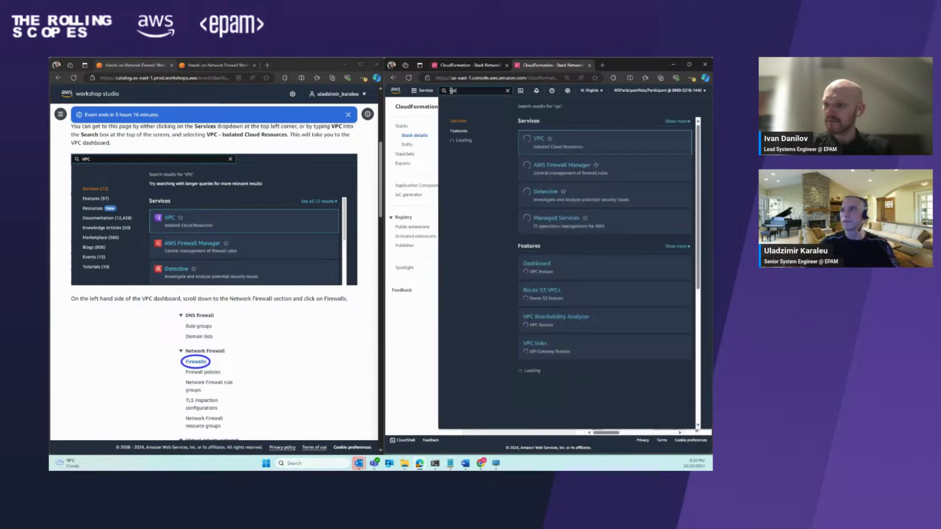
pyautogui.click(542, 140)
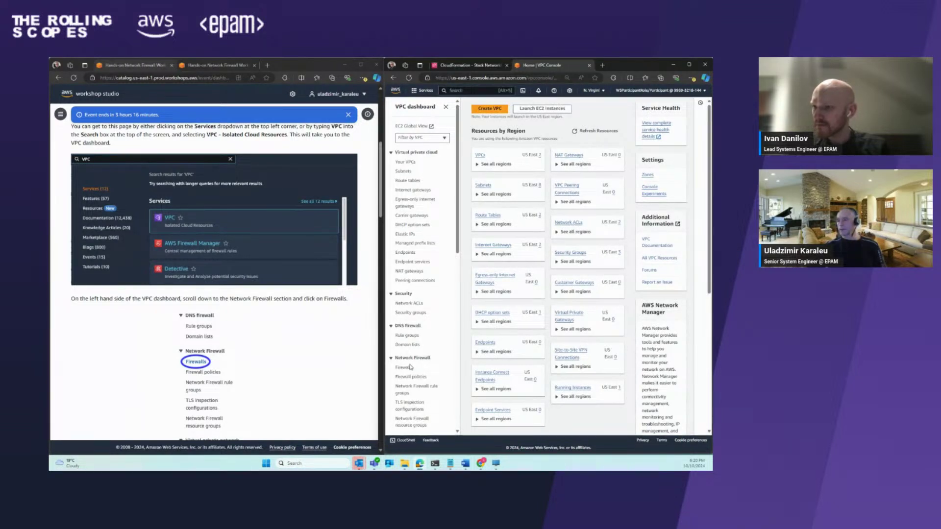
pyautogui.scroll(-2, 411, 303)
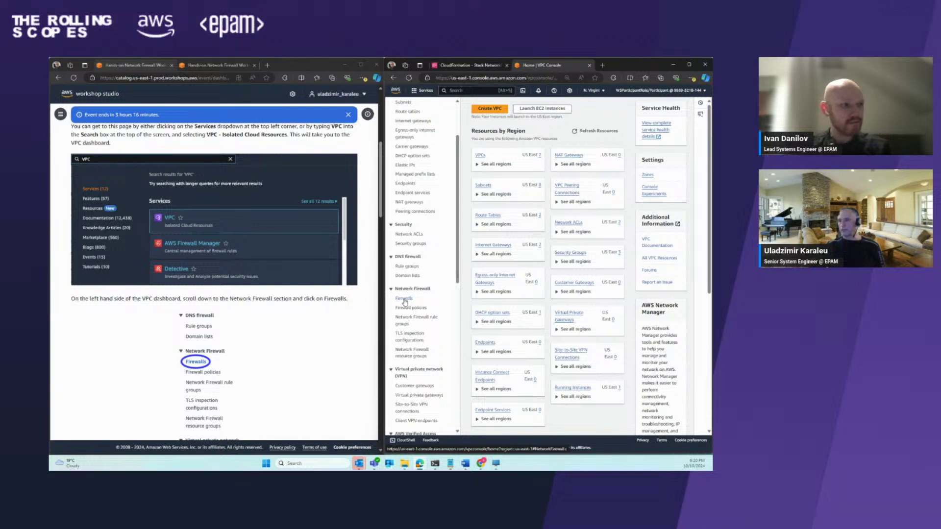
pyautogui.click(404, 300)
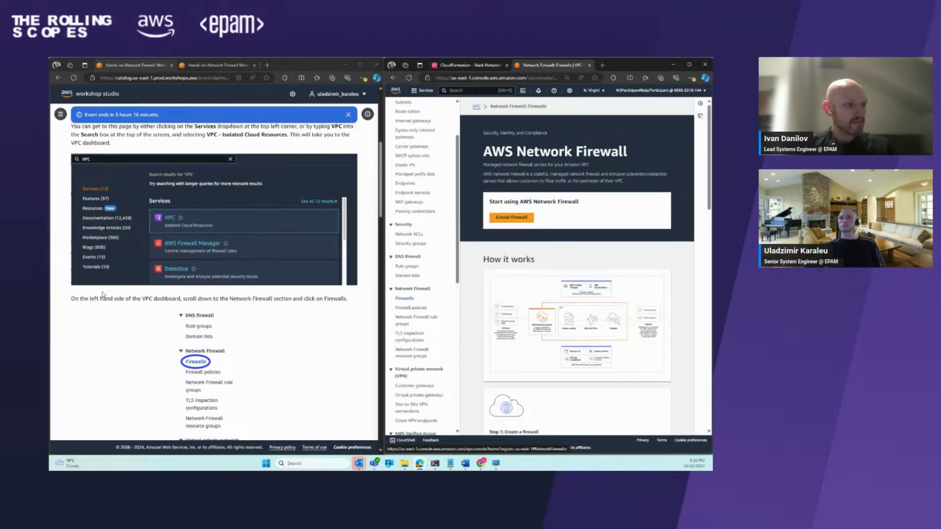
# - Start creating a firewall named ANFW-Lab, copying the name from the guide, and continue to the VPC and subnet settings
pyautogui.scroll(-3, 177, 321)
pyautogui.scroll(-6, 177, 321)
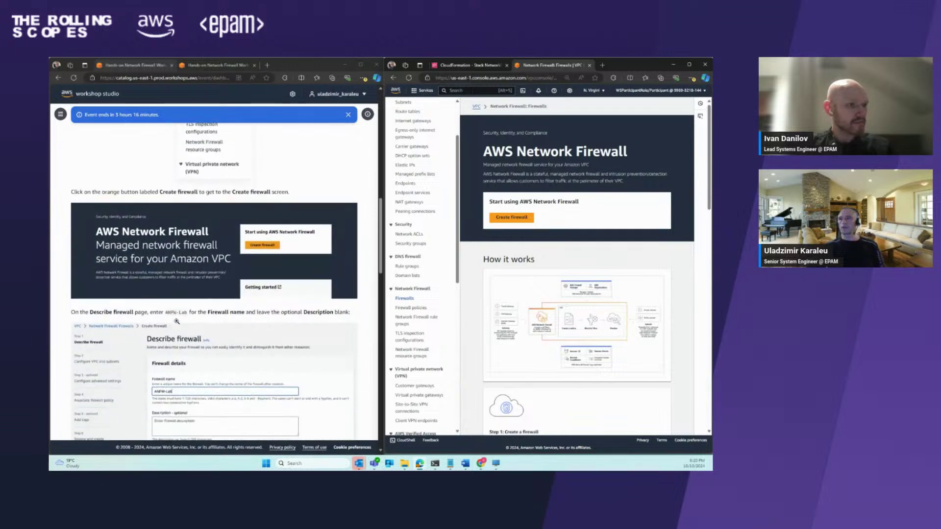
pyautogui.scroll(-2, 177, 322)
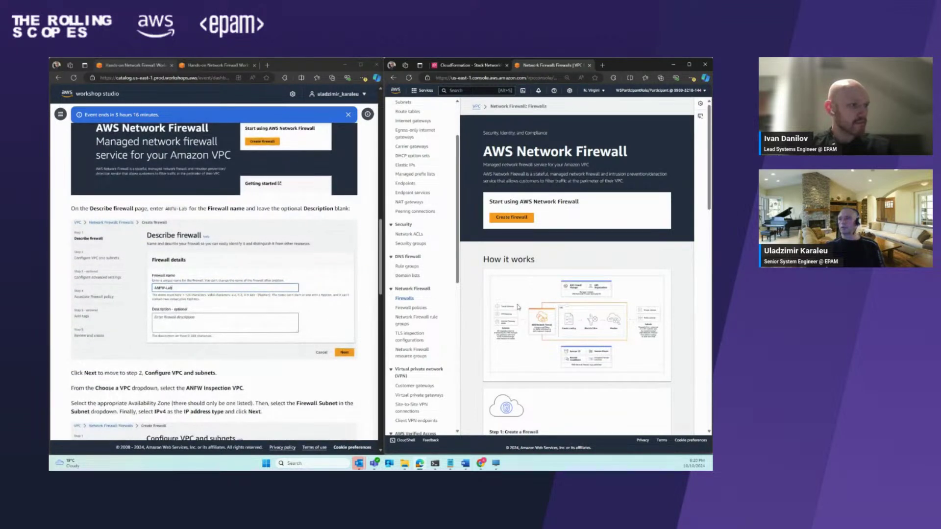
pyautogui.click(510, 217)
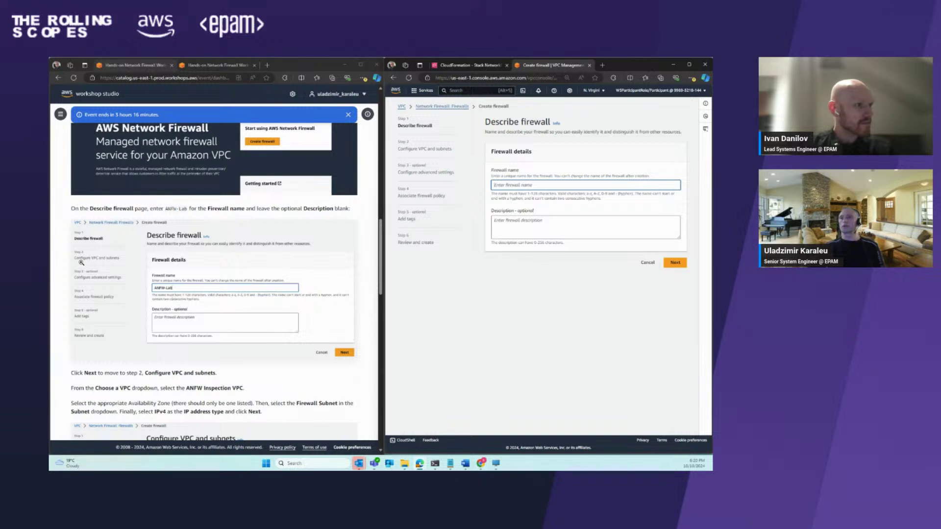
pyautogui.scroll(1, 188, 338)
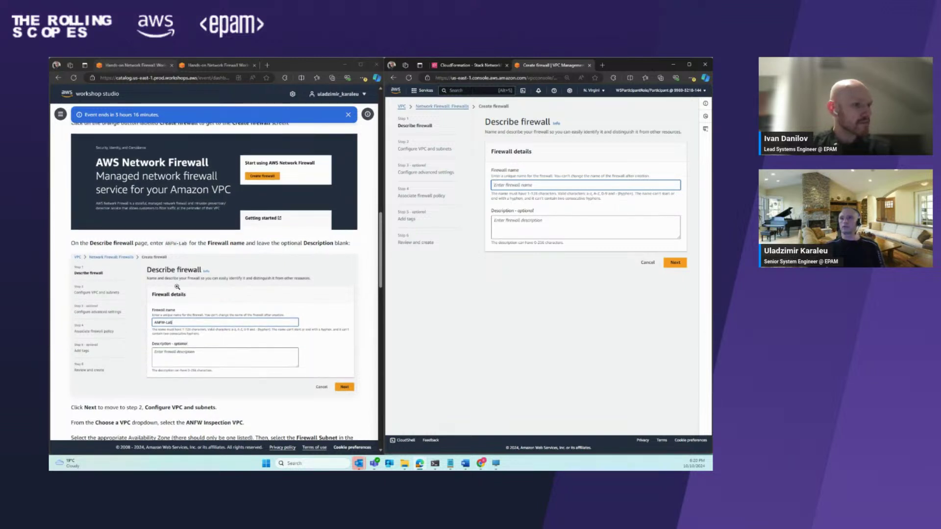
pyautogui.moveTo(187, 243); pyautogui.dragTo(166, 245)
pyautogui.hotkey('ctrl', 'c')
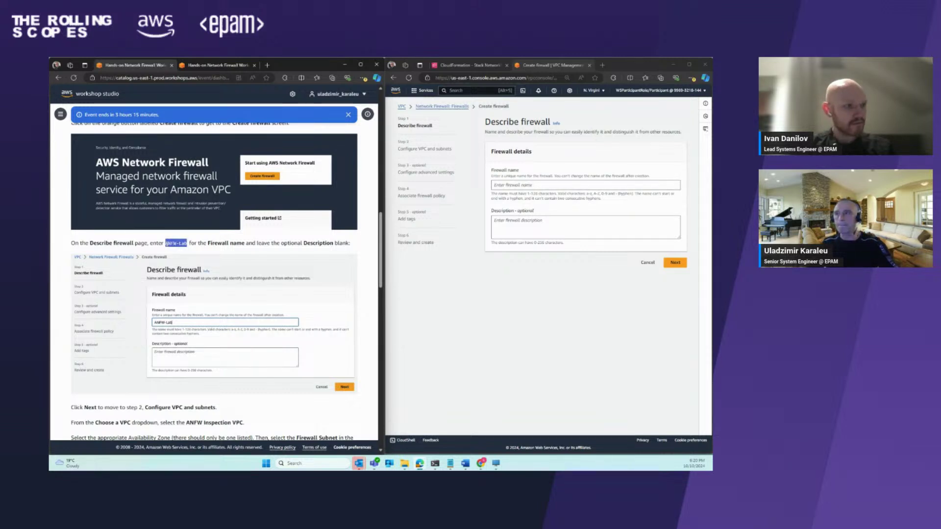
pyautogui.click(505, 185)
pyautogui.hotkey('ctrl', 'v')
pyautogui.click(675, 262)
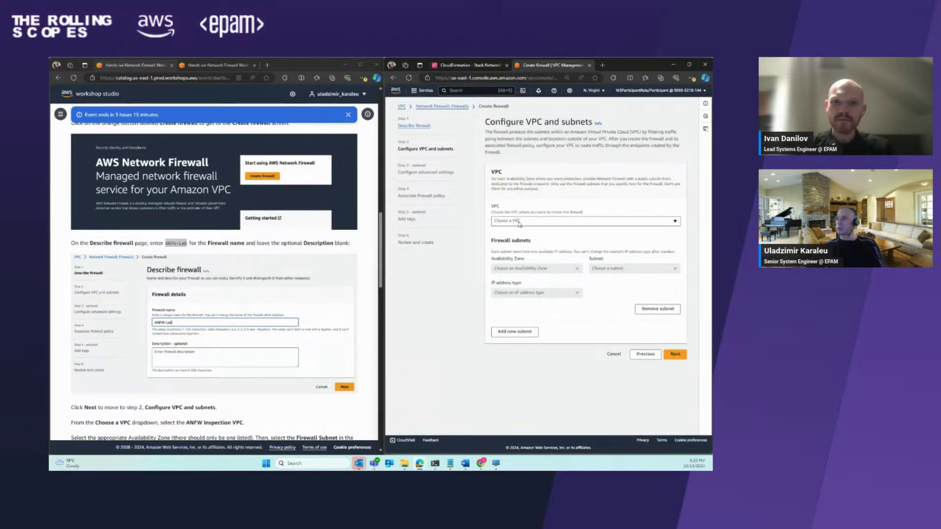
# - Following the guide, choose ANFW Inspection VPC for the firewall and us-east-1a as the Availability Zone
pyautogui.scroll(-3, 214, 277)
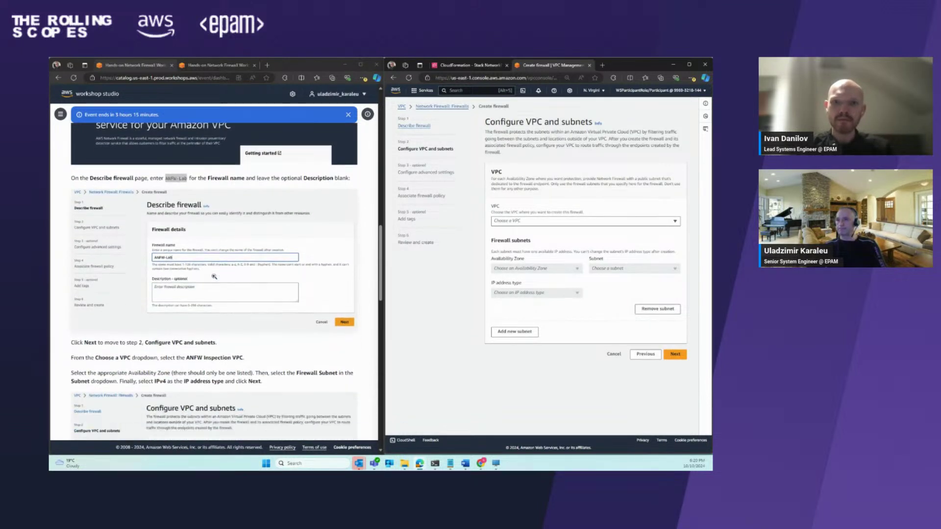
pyautogui.scroll(-4, 214, 276)
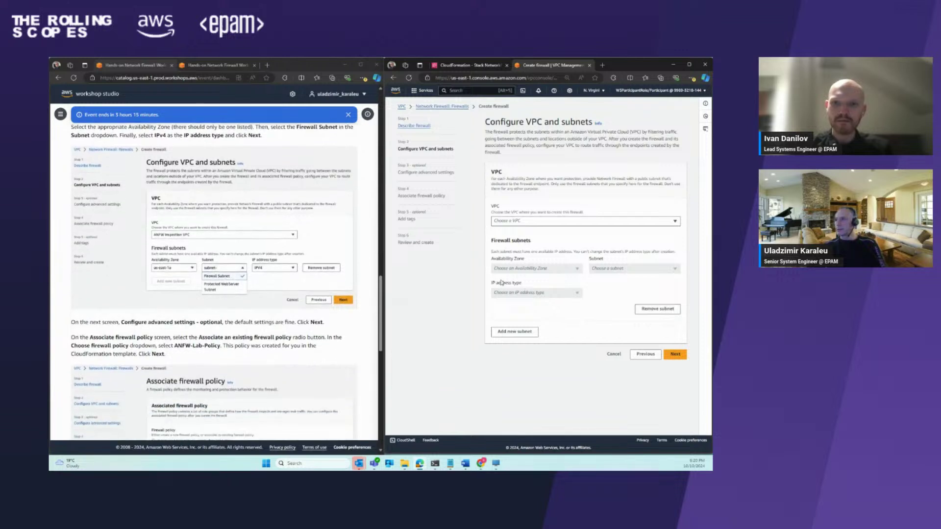
pyautogui.click(546, 225)
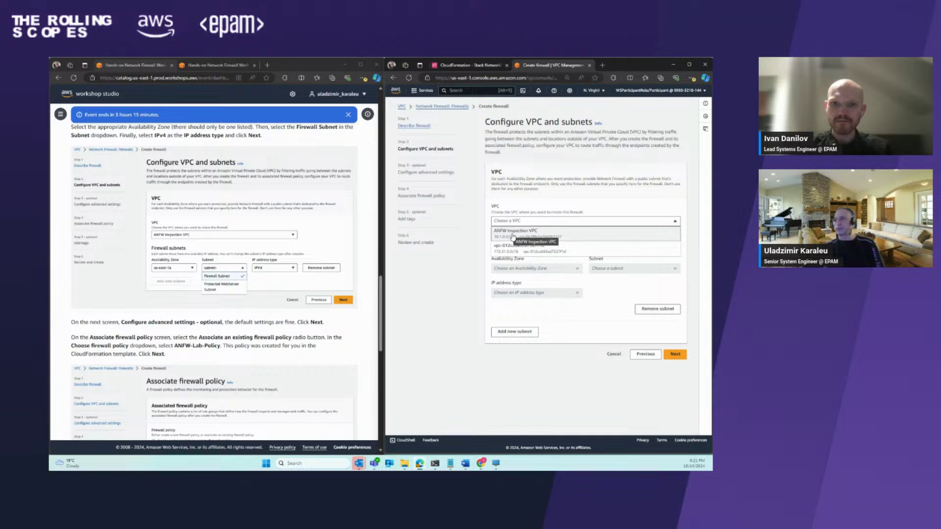
pyautogui.click(512, 236)
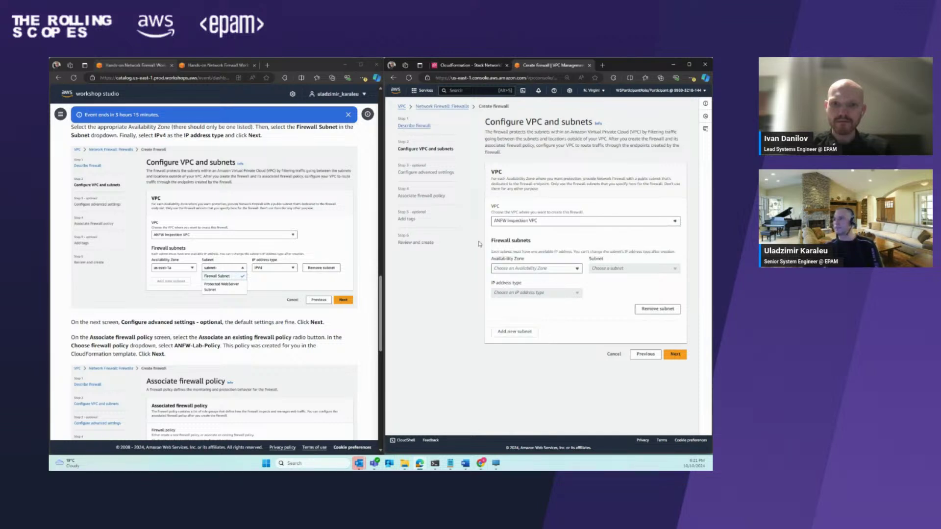
pyautogui.click(509, 270)
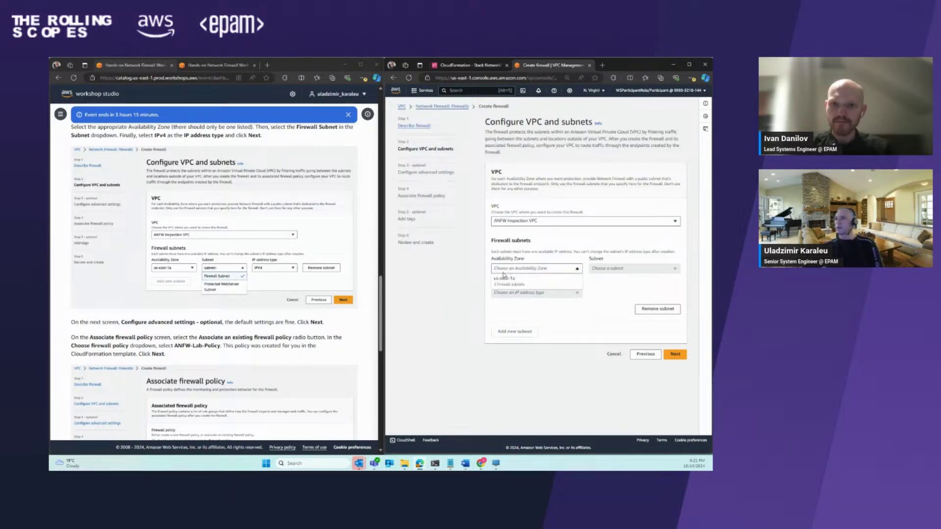
pyautogui.click(504, 279)
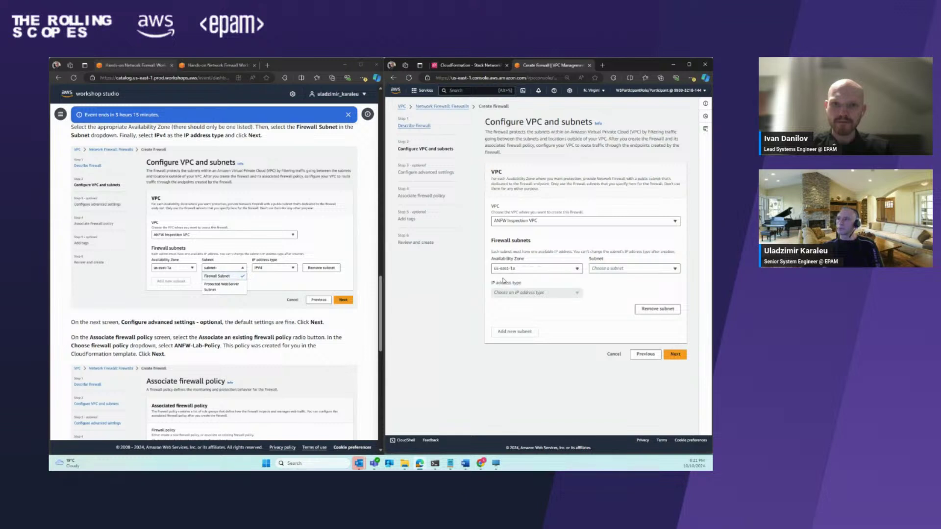
# - Assign Firewall Subnet to the firewall with the IPv4 address type and continue to the advanced settings
pyautogui.click(607, 270)
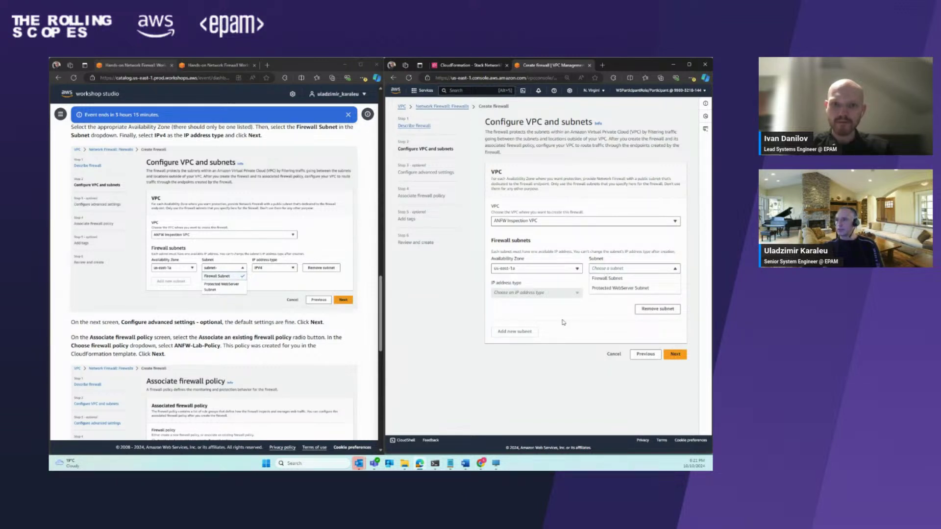
pyautogui.click(602, 279)
pyautogui.click(609, 269)
pyautogui.click(607, 279)
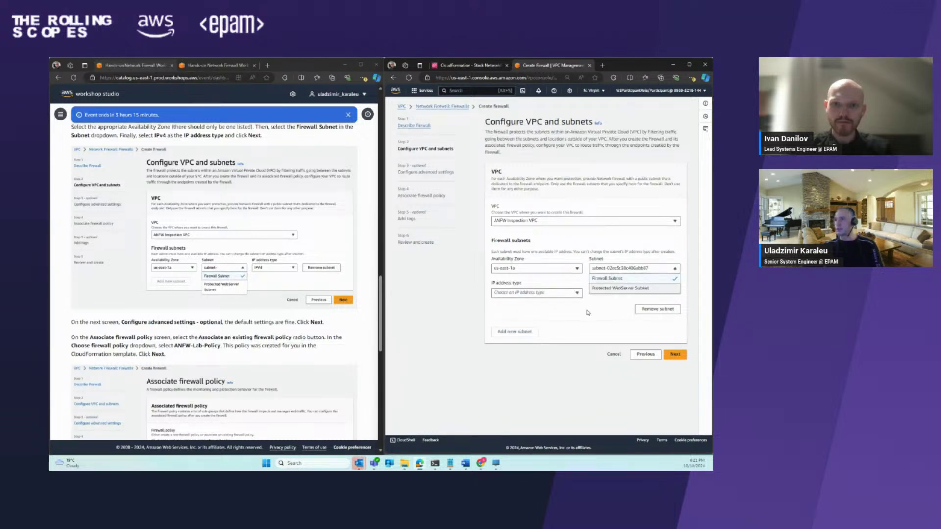
pyautogui.click(550, 294)
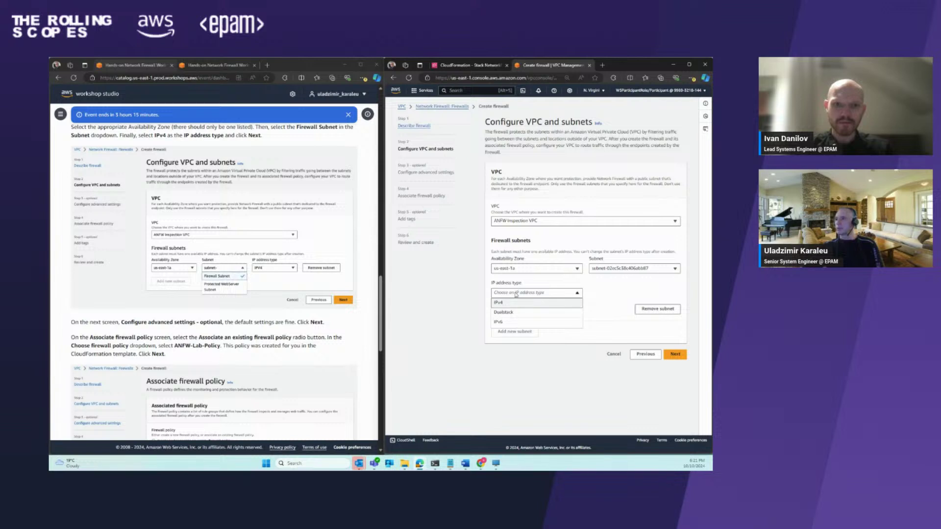
pyautogui.click(500, 303)
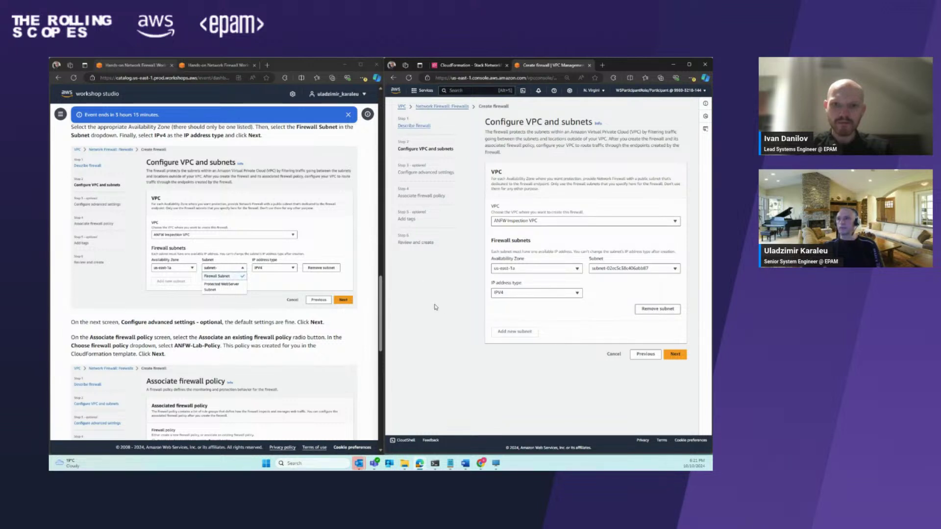
pyautogui.click(675, 353)
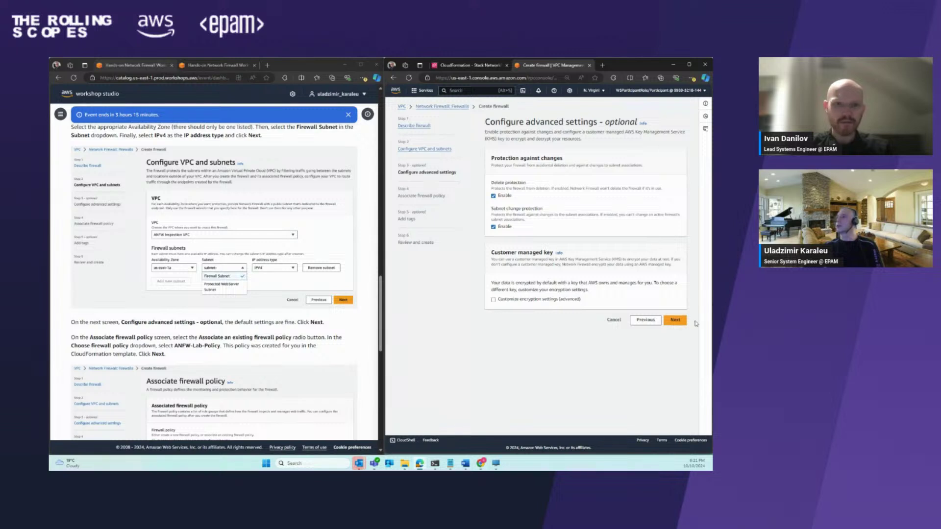
# - Keep the default advanced settings, associate the existing firewall policy ANFW-Lab-Policy as the guide instructs, and continue to the tags
pyautogui.click(679, 321)
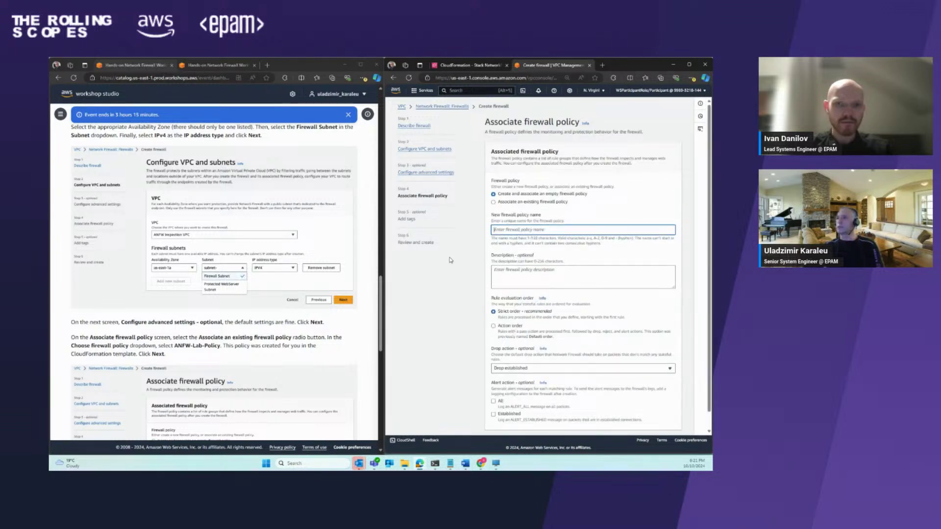
pyautogui.scroll(-5, 270, 257)
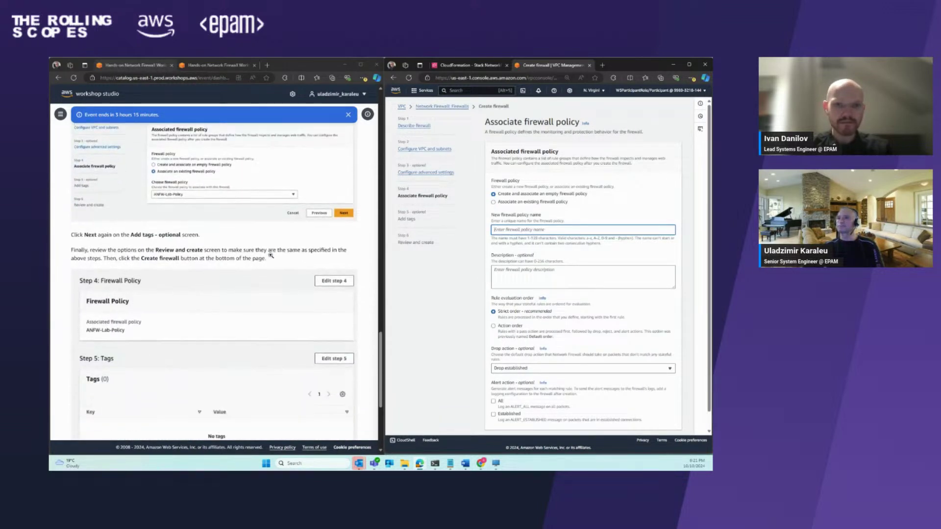
pyautogui.scroll(1, 270, 255)
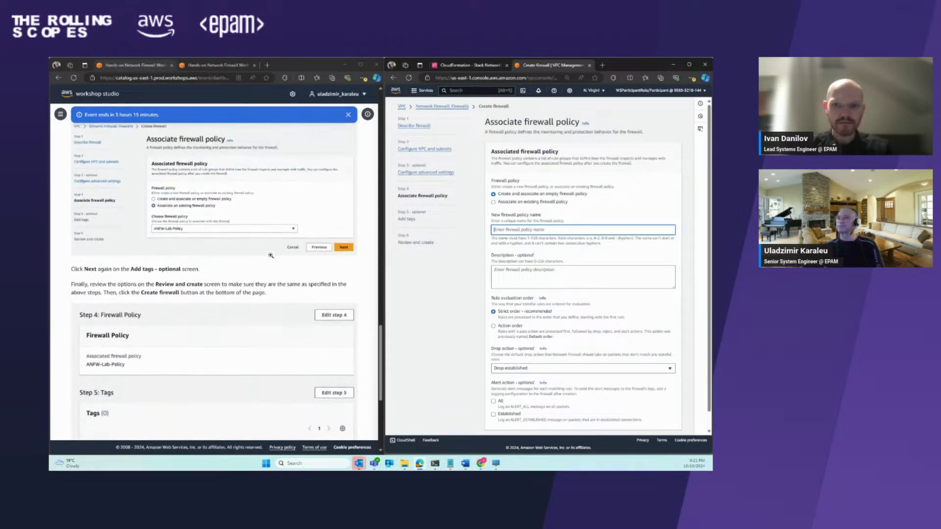
pyautogui.click(507, 204)
pyautogui.click(522, 230)
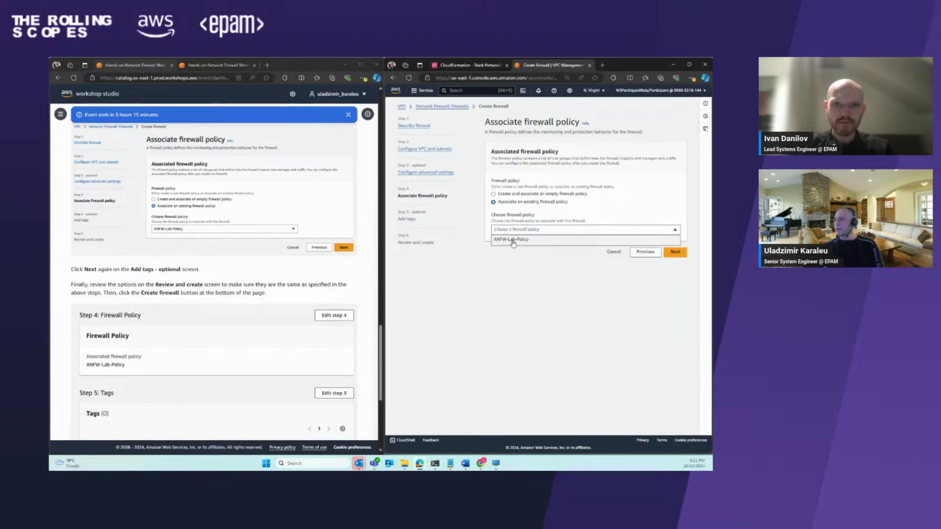
pyautogui.click(513, 240)
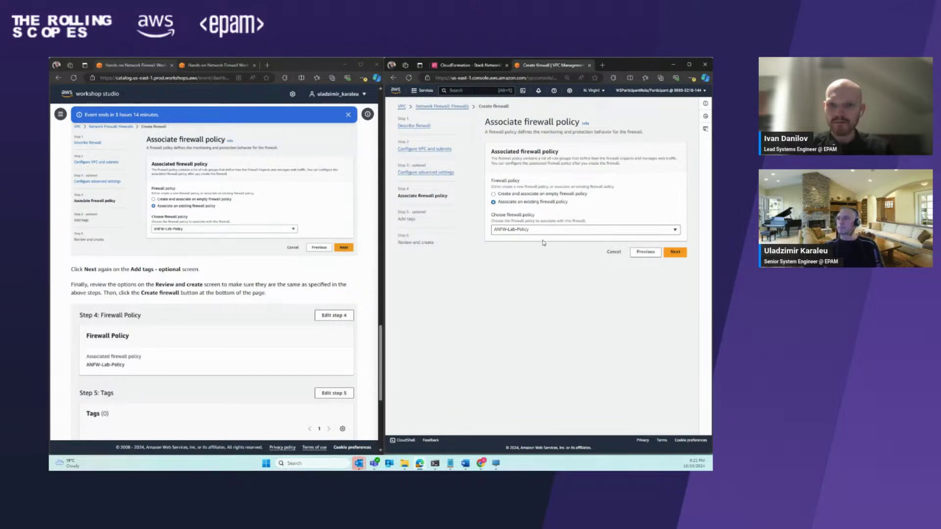
pyautogui.click(674, 251)
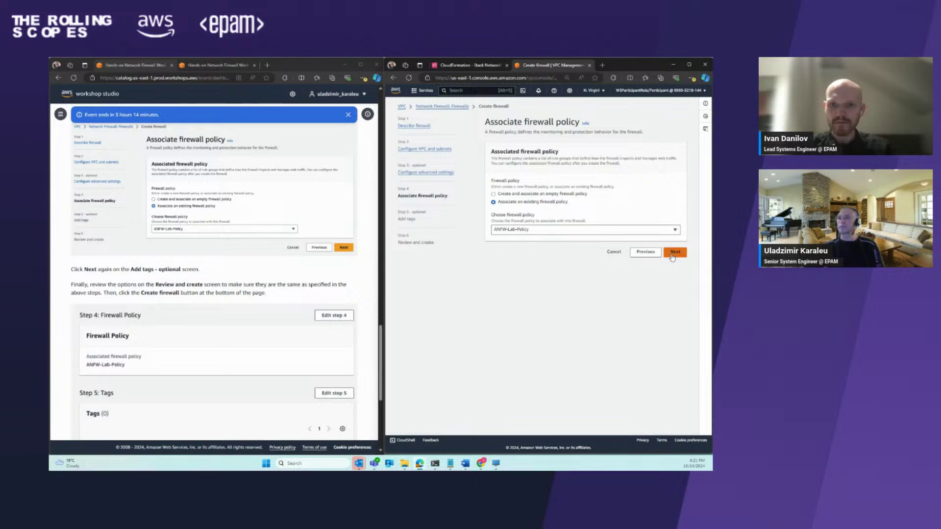
# - Skip the optional tags, review the firewall configuration against the guide, and create the firewall
pyautogui.click(675, 220)
pyautogui.scroll(-5, 542, 281)
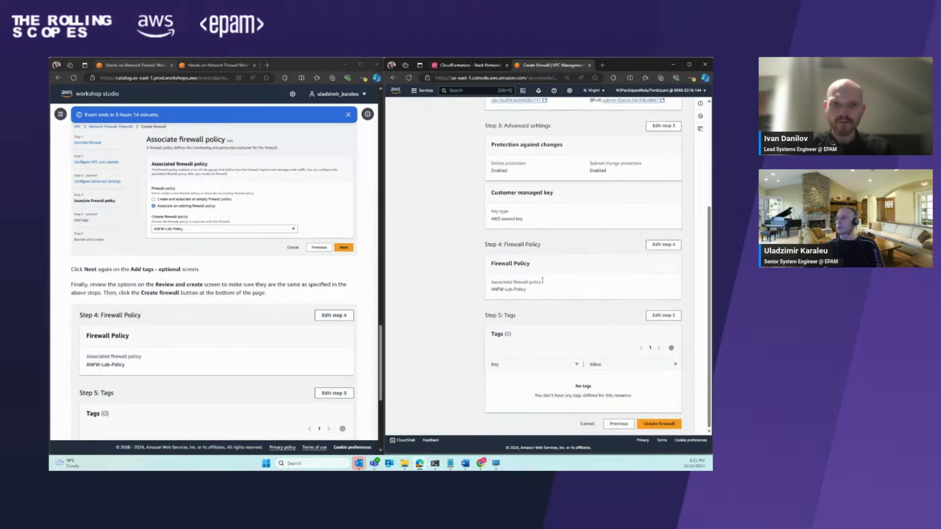
pyautogui.scroll(-6, 309, 283)
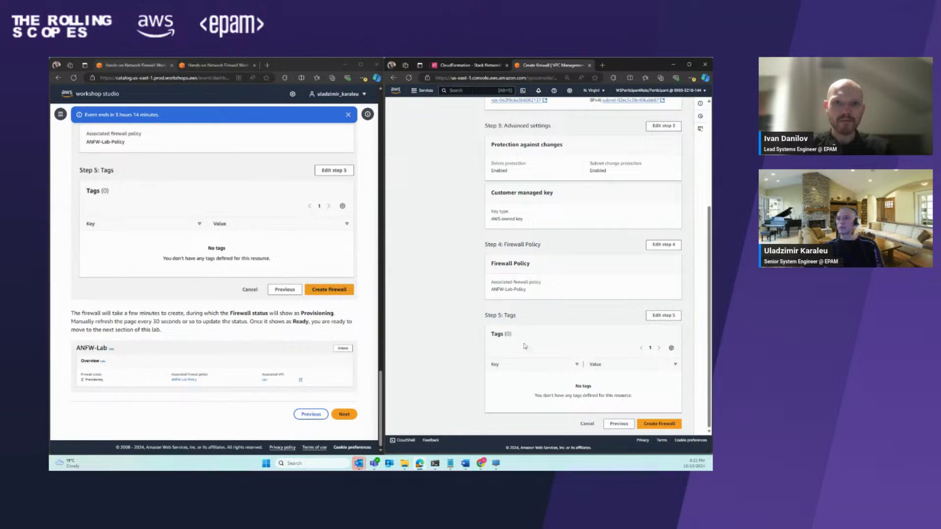
pyautogui.click(670, 424)
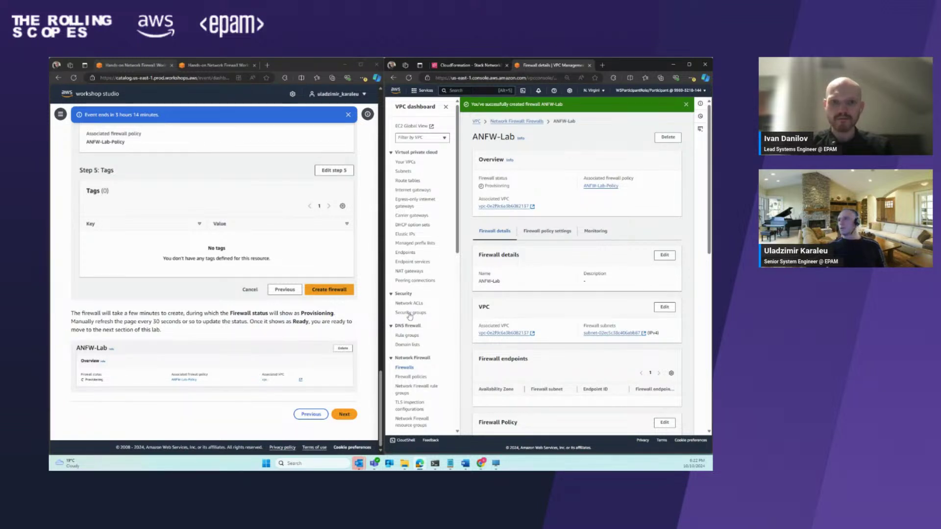
# - Examine the ANFW-Lab firewall's policy settings, including the stateless default actions, stateful rule order, default actions and rule groups
pyautogui.click(558, 236)
pyautogui.scroll(-5, 570, 263)
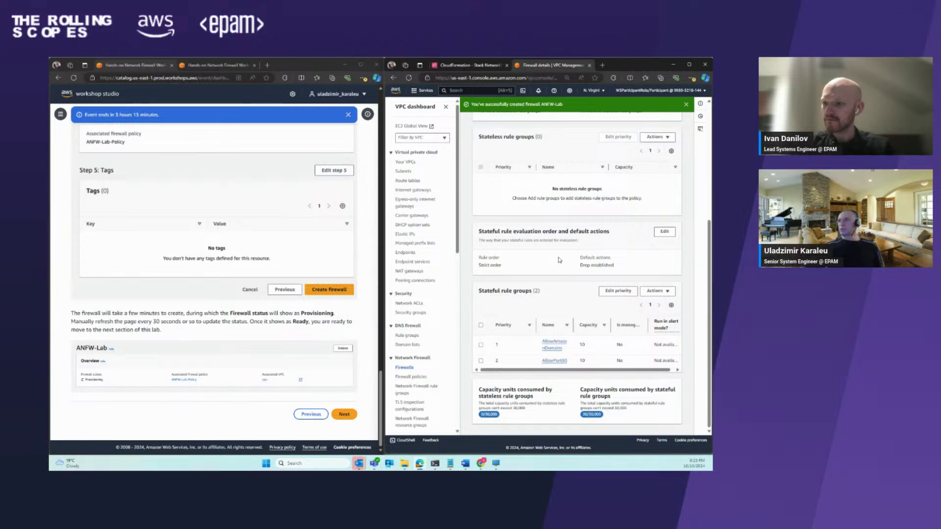
pyautogui.scroll(3, 563, 253)
pyautogui.scroll(-1, 539, 240)
pyautogui.scroll(-2, 529, 253)
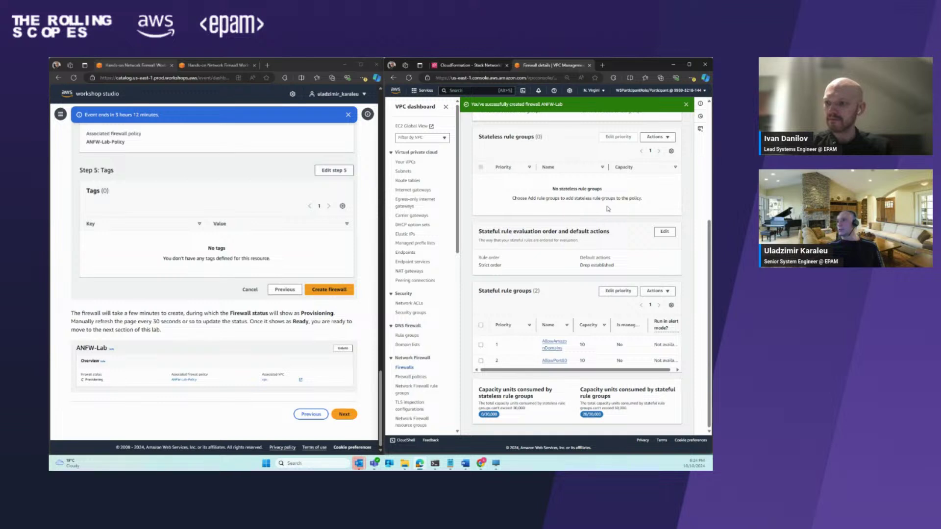
pyautogui.scroll(3, 530, 206)
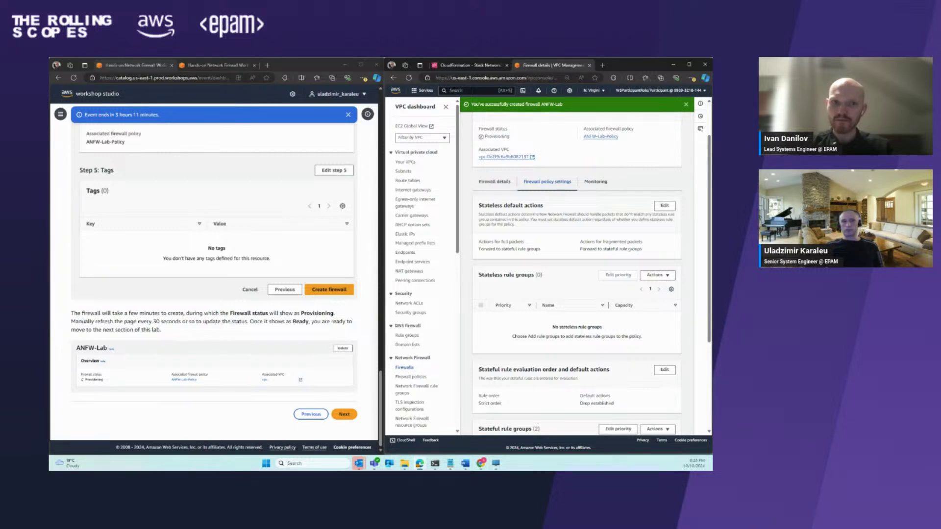
pyautogui.scroll(-2, 525, 281)
pyautogui.scroll(-3, 524, 277)
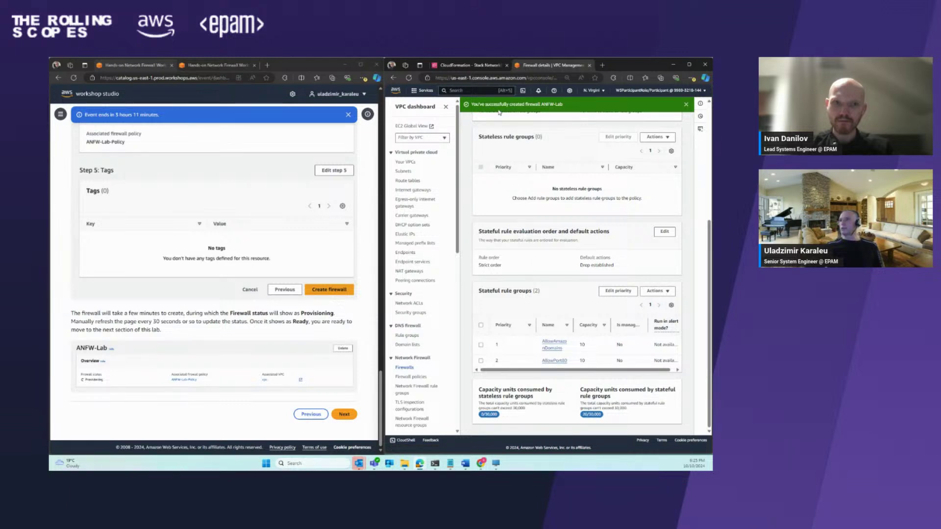
pyautogui.scroll(5, 490, 147)
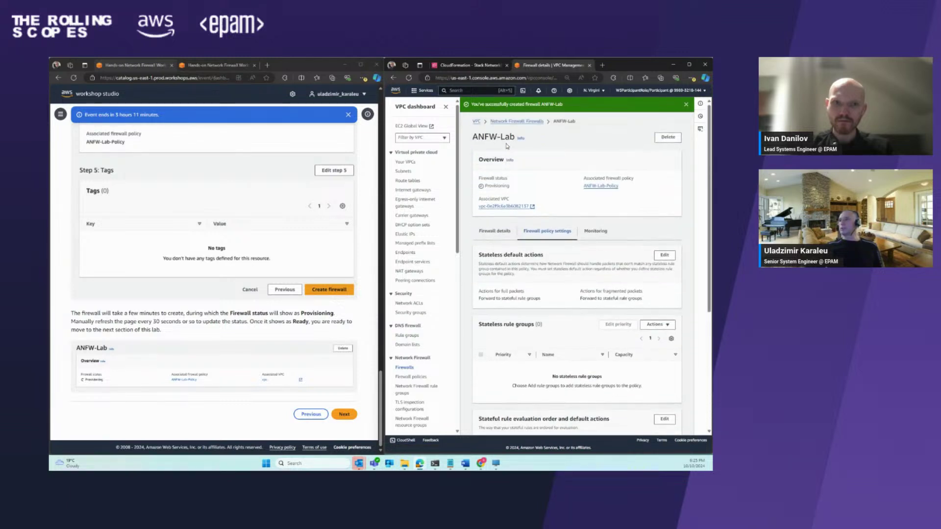
# - Refresh the ANFW-Lab firewall page and check its status, endpoints, configuration sync state and logging details
pyautogui.click(408, 77)
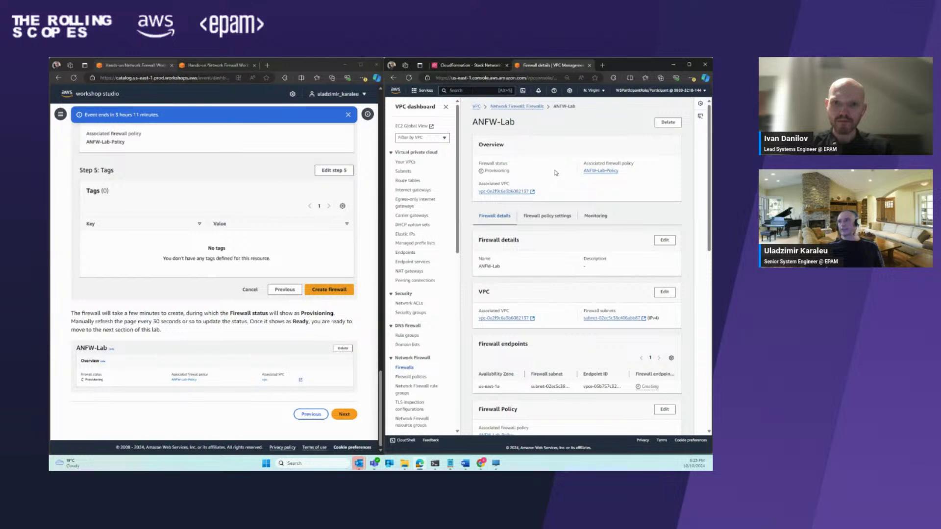
pyautogui.scroll(-5, 552, 176)
pyautogui.scroll(-5, 554, 184)
pyautogui.scroll(4, 544, 191)
pyautogui.scroll(4, 536, 199)
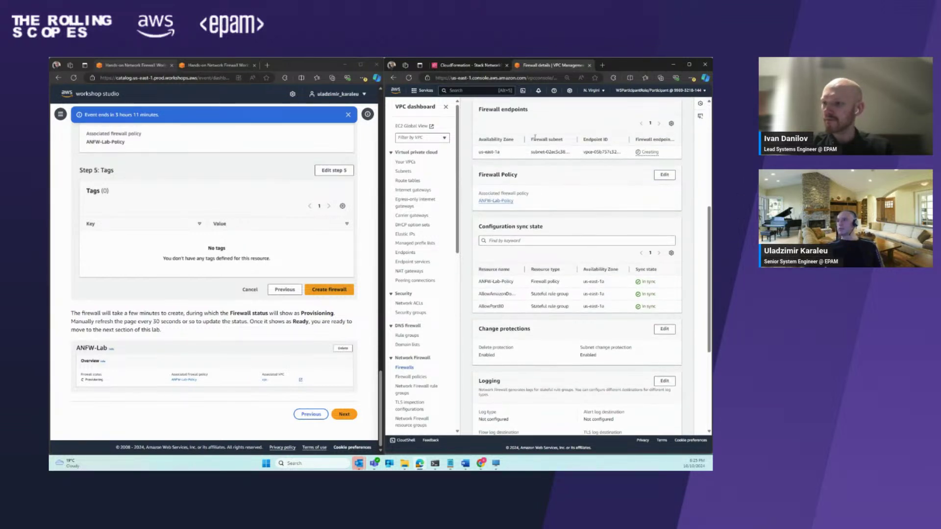
# - Open the AllowAmazonDomains stateful rule group from the firewall policy settings and review its domains, inspected traffic and action
pyautogui.click(537, 122)
pyautogui.scroll(-4, 539, 343)
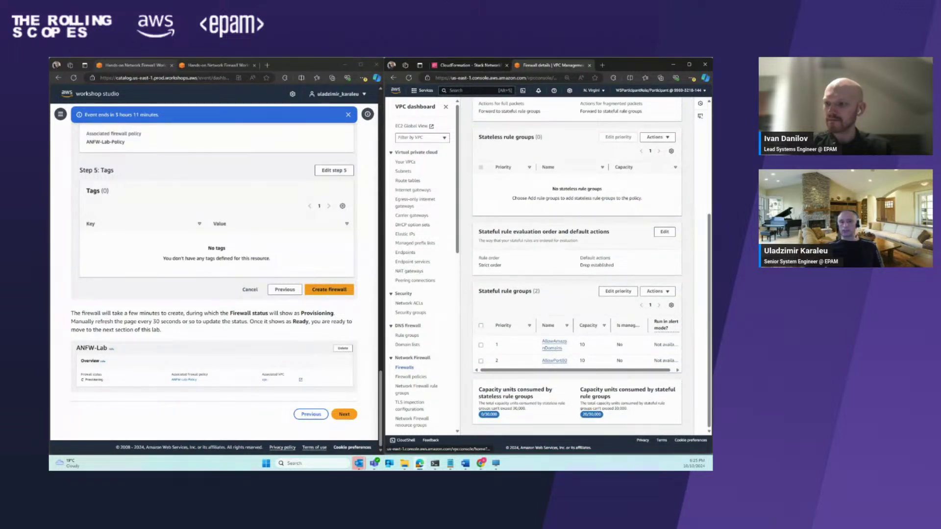
pyautogui.click(555, 347)
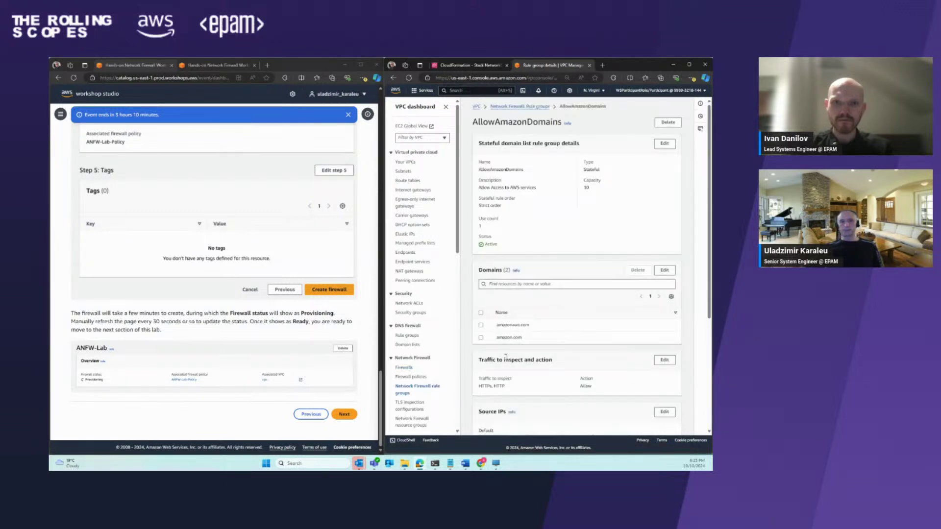
pyautogui.scroll(-1, 508, 357)
pyautogui.scroll(-1, 509, 359)
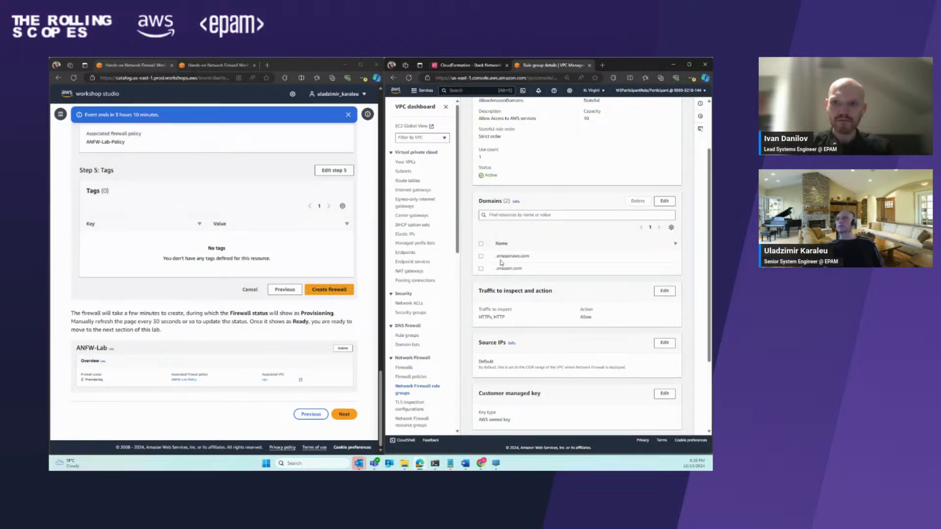
pyautogui.scroll(2, 500, 262)
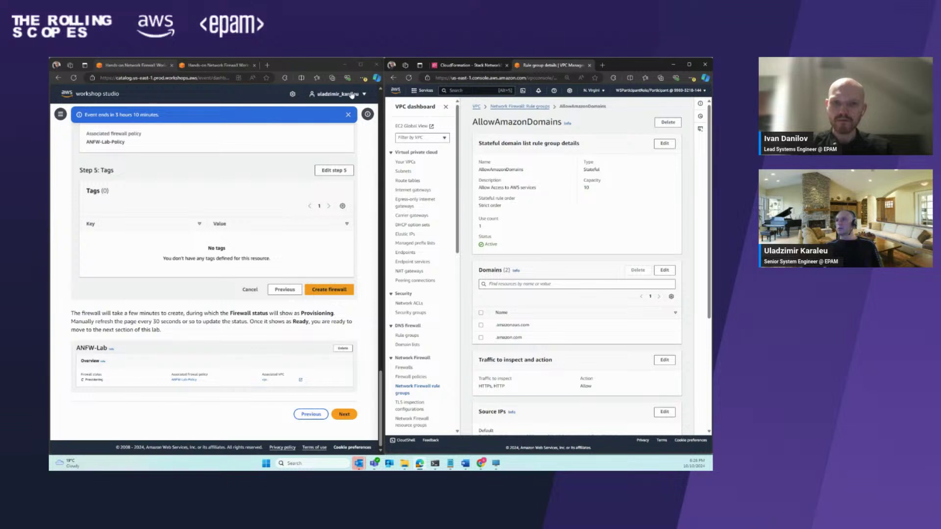
# - Return to the ANFW-Lab firewall's policy settings and open the AllowPort80 stateful rule group
pyautogui.click(393, 77)
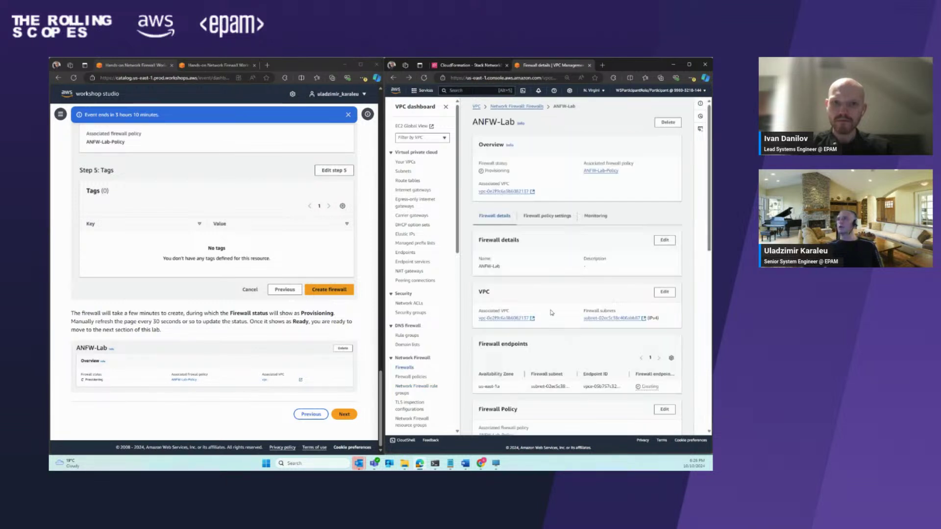
pyautogui.scroll(-3, 545, 304)
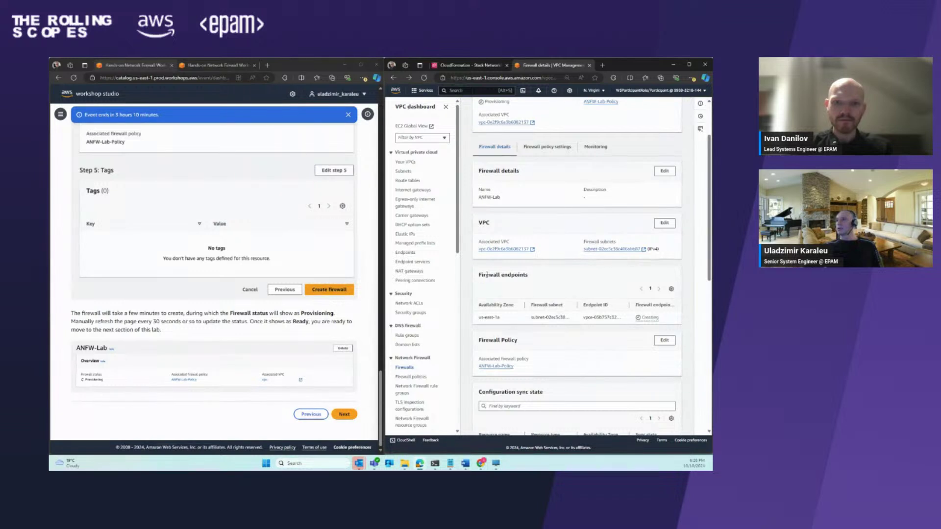
pyautogui.scroll(5, 526, 282)
pyautogui.click(549, 183)
pyautogui.scroll(-3, 561, 294)
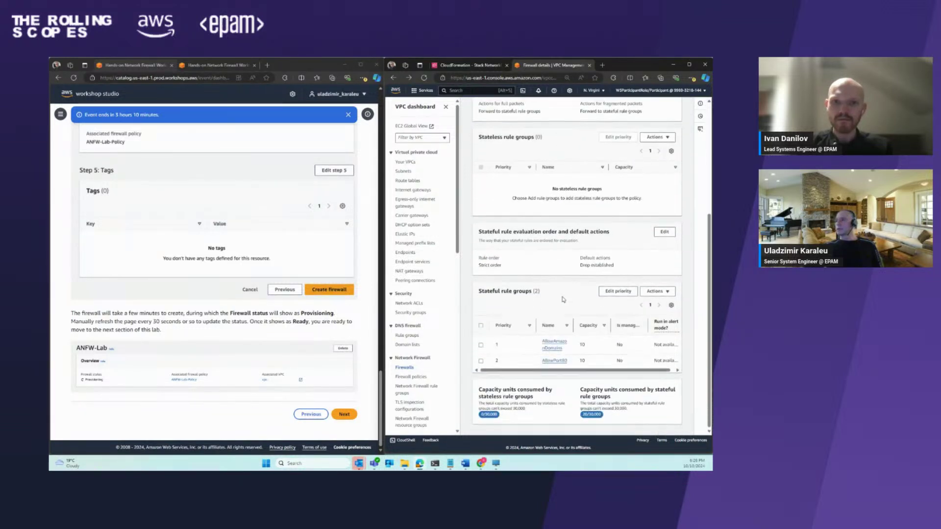
pyautogui.click(551, 363)
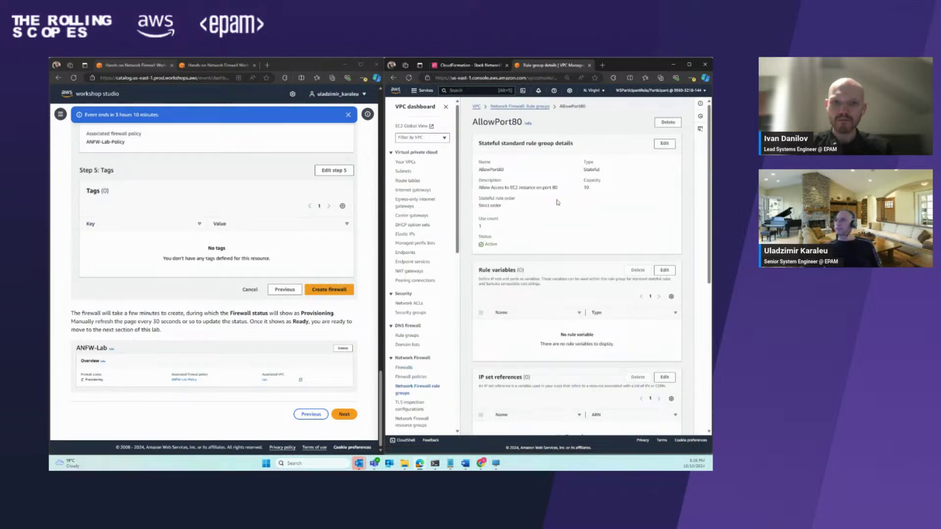
# - Examine the destination, port, direction and action of the AllowPort80 rule, and return to the ANFW-Lab firewall's status page
pyautogui.scroll(-1, 560, 238)
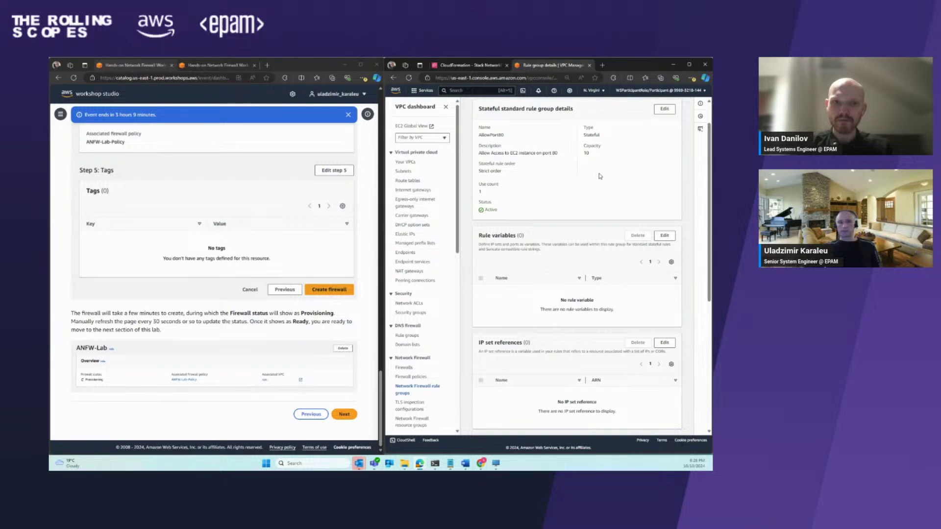
pyautogui.scroll(-1, 600, 175)
pyautogui.scroll(-5, 605, 209)
pyautogui.moveTo(580, 300)
pyautogui.mouseDown()
pyautogui.moveTo(624, 301)
pyautogui.moveTo(559, 294)
pyautogui.moveTo(582, 294)
pyautogui.mouseUp()
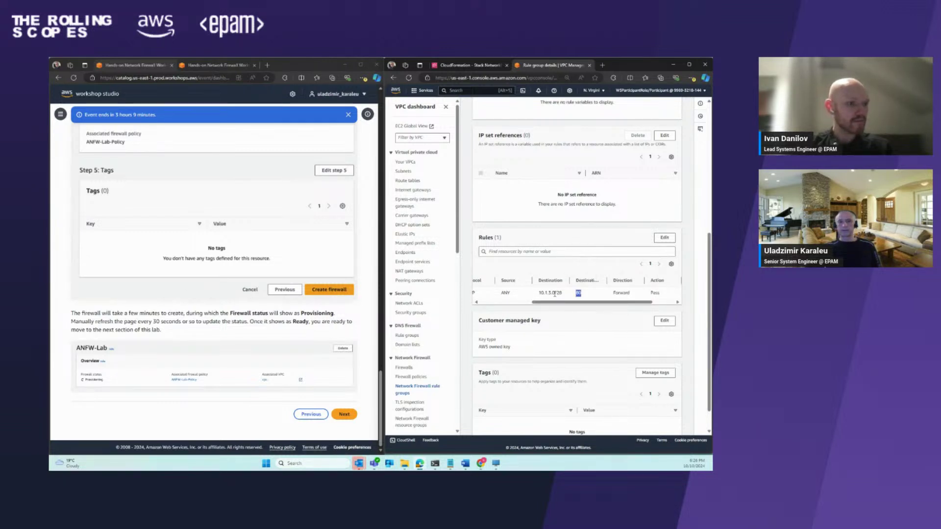
pyautogui.scroll(-1, 577, 270)
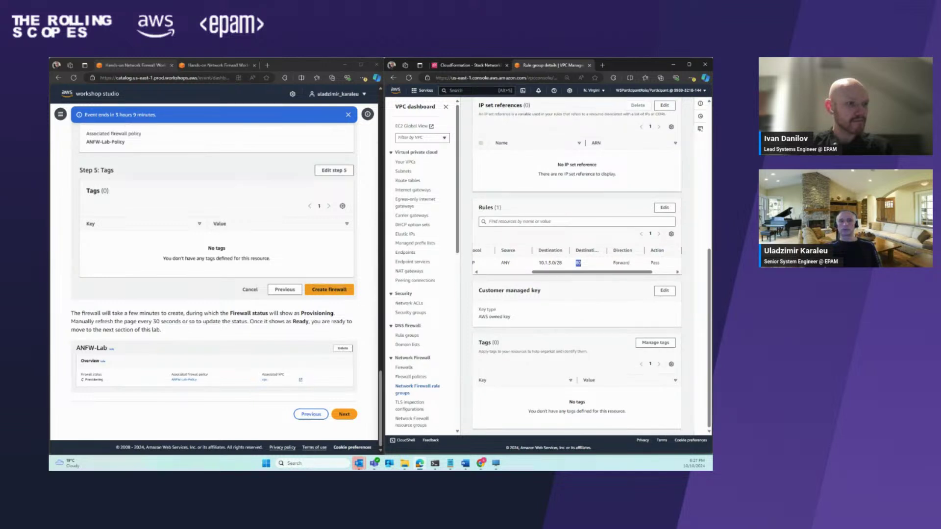
pyautogui.scroll(8, 548, 281)
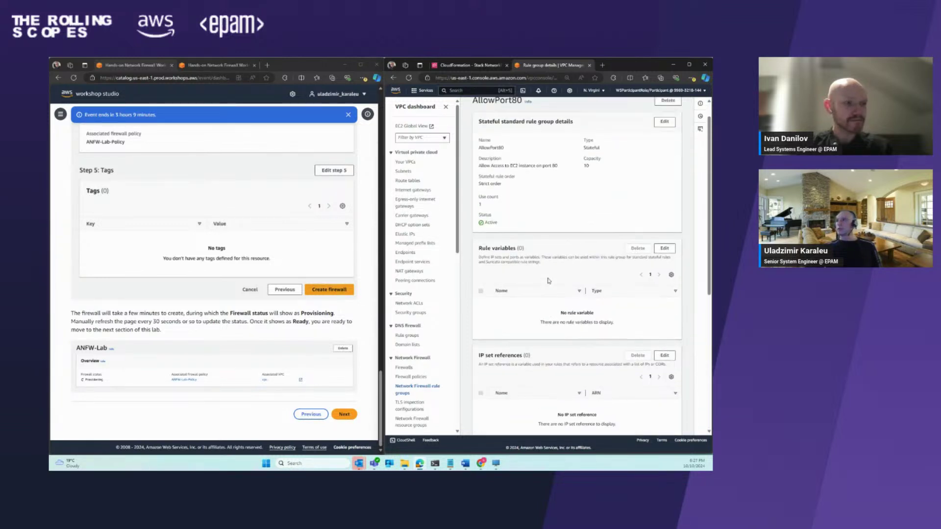
pyautogui.scroll(1, 548, 280)
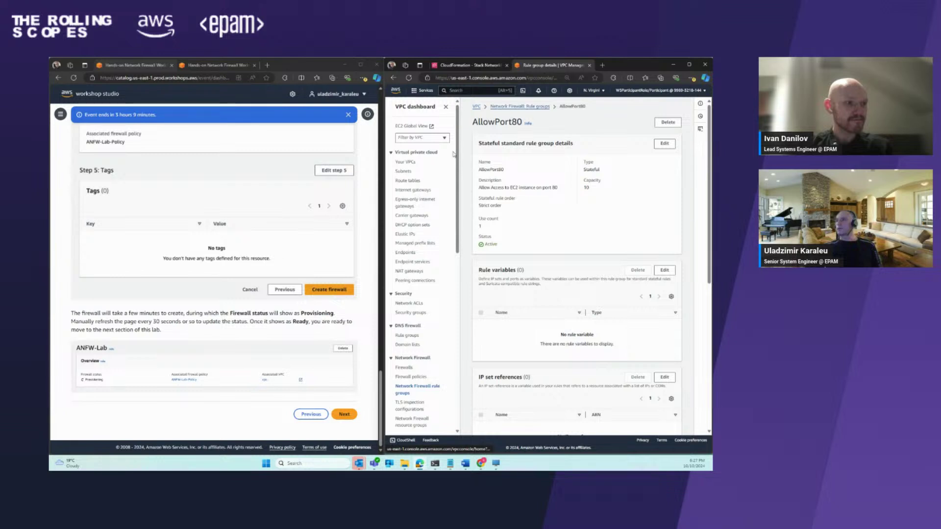
pyautogui.click(393, 78)
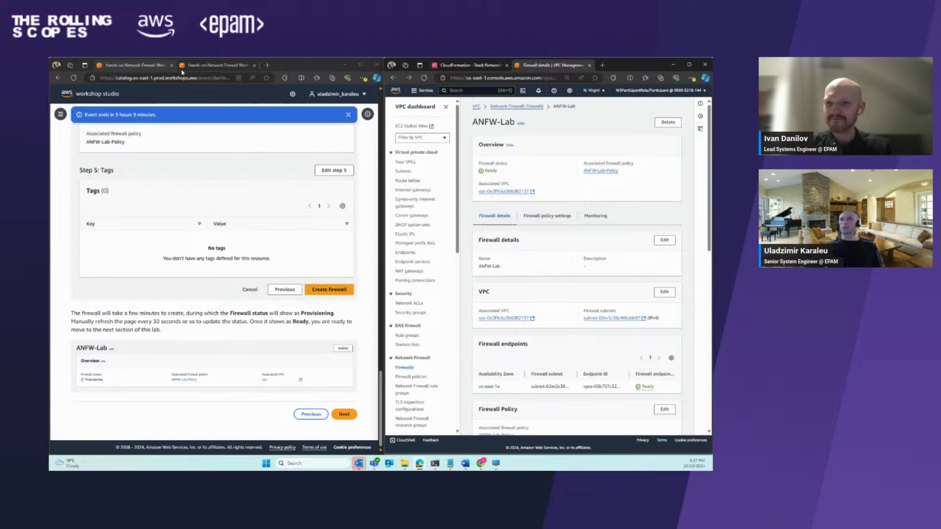
# - Check the architecture diagram, advance the workshop guide to Create route tables, and read the layout of the three required route tables
pyautogui.click(204, 65)
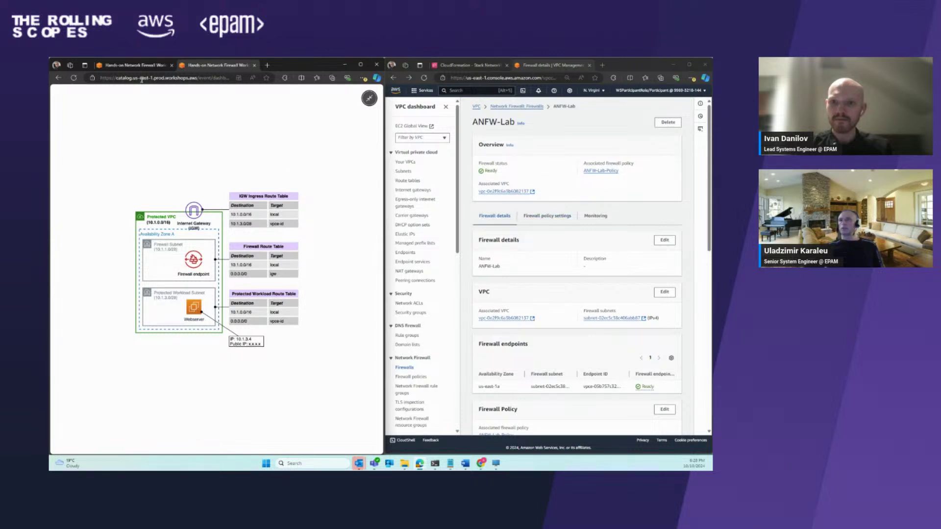
pyautogui.click(135, 71)
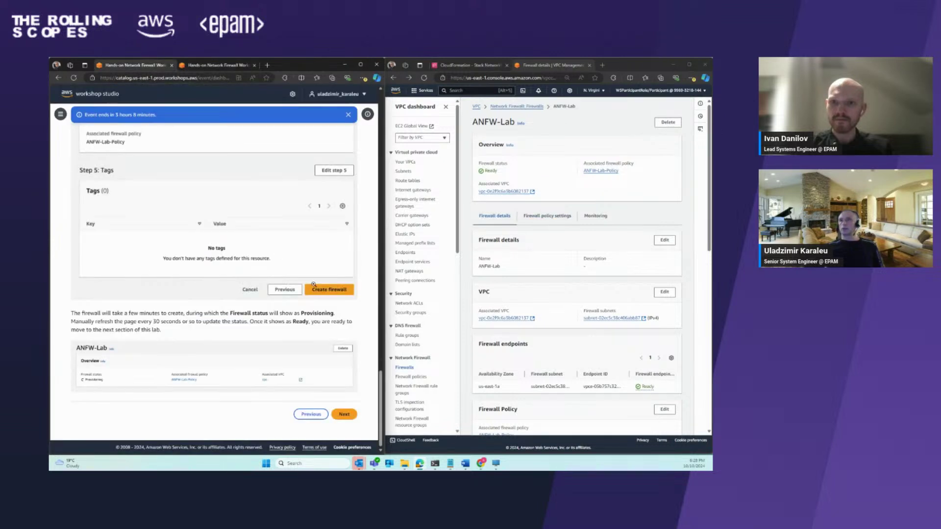
pyautogui.click(346, 414)
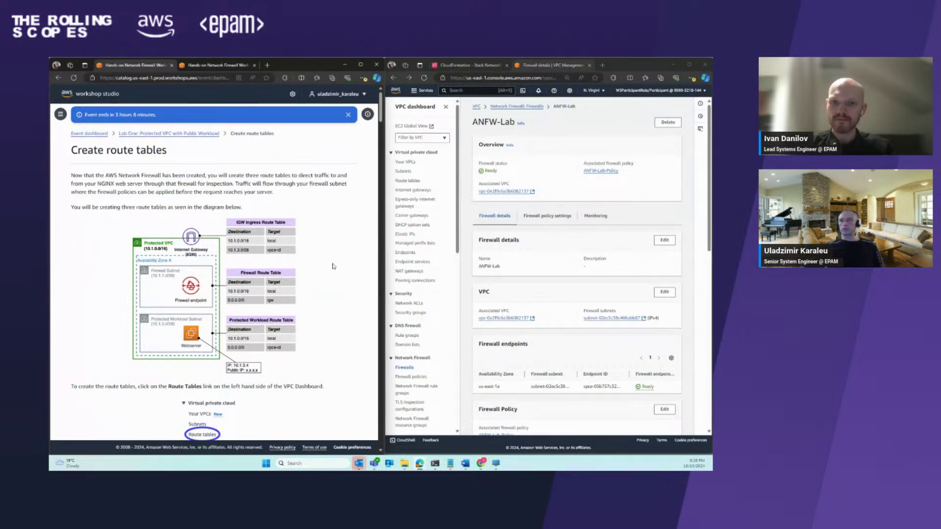
pyautogui.scroll(-1, 332, 266)
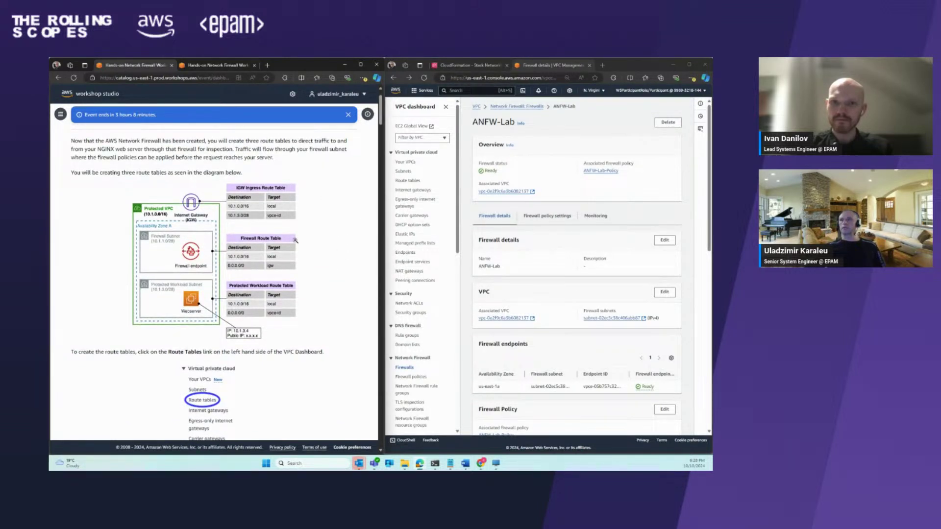
pyautogui.scroll(-2, 308, 255)
pyautogui.scroll(2, 308, 256)
pyautogui.scroll(-1, 308, 255)
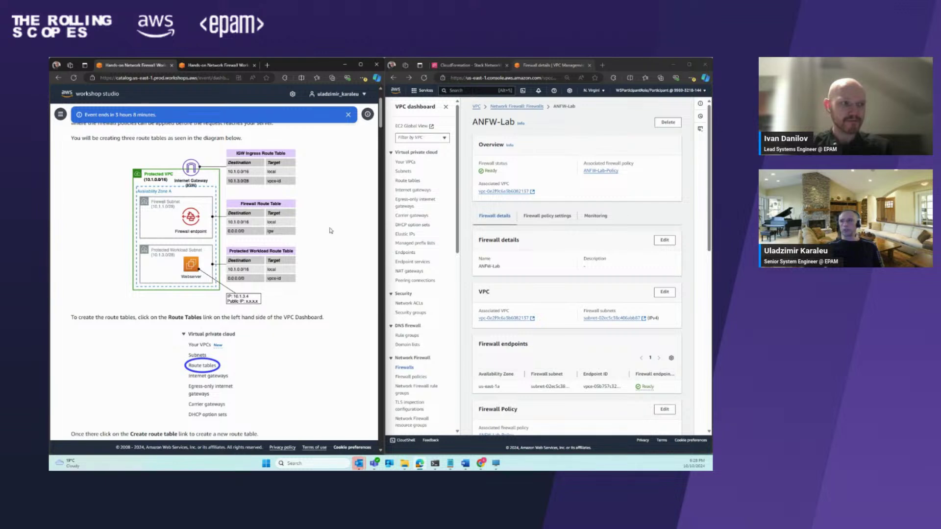
# - Open the VPC's route tables list, look over the existing tables and read the guide's instructions for creating the IGW ingress route table
pyautogui.click(412, 185)
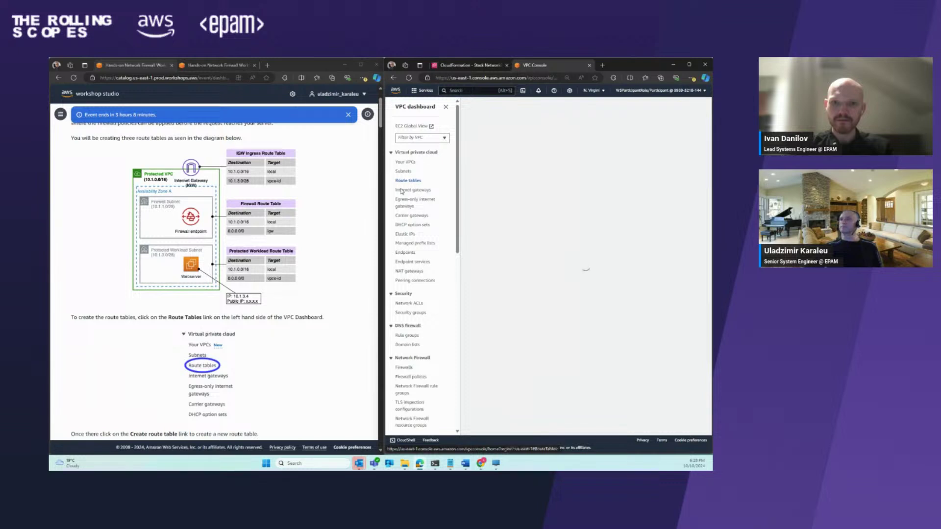
pyautogui.scroll(-2, 319, 220)
pyautogui.scroll(-9, 215, 236)
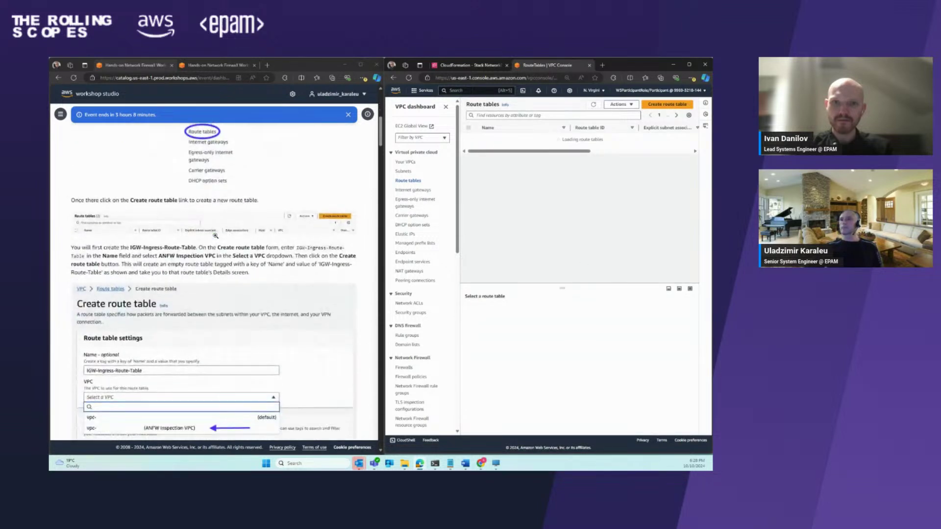
pyautogui.scroll(-1, 215, 236)
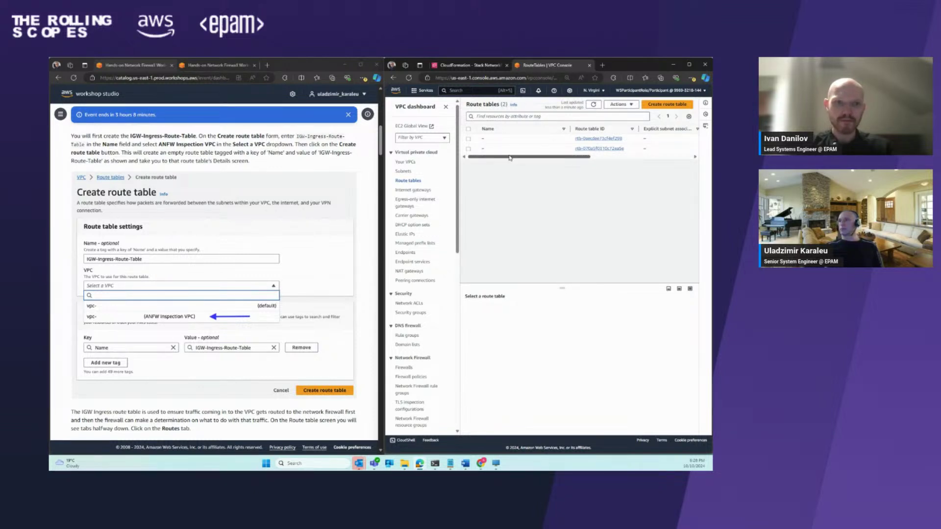
pyautogui.hscroll(2, 496, 160)
pyautogui.hscroll(2, 496, 160)
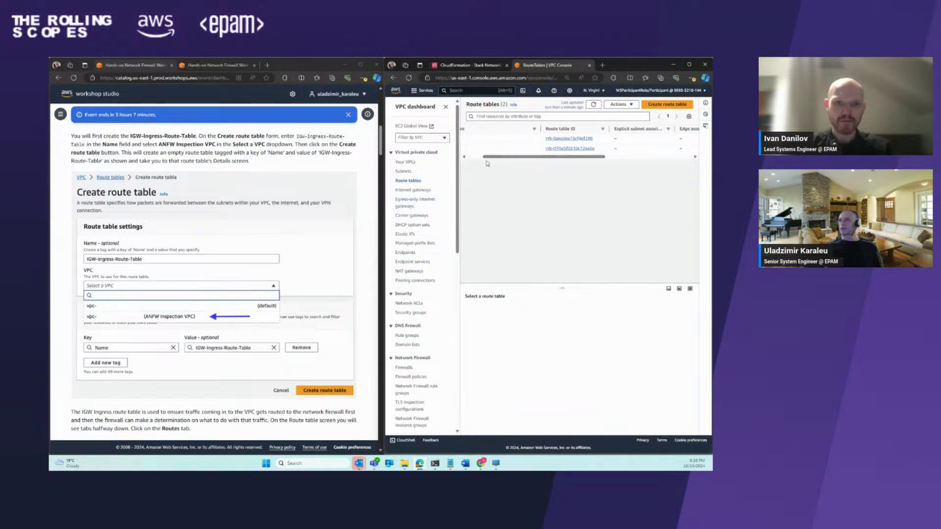
pyautogui.hscroll(-4, 492, 159)
pyautogui.scroll(-1, 224, 231)
pyautogui.scroll(-1, 271, 210)
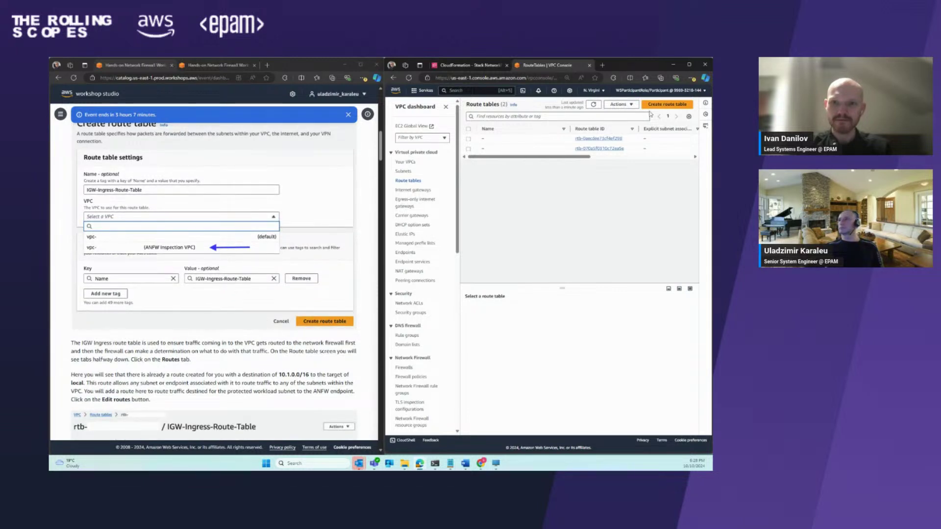
# - Start a new route table and name it IGW-Ingress-Route-Table, copying the name from the workshop guide
pyautogui.click(666, 104)
pyautogui.scroll(1, 192, 175)
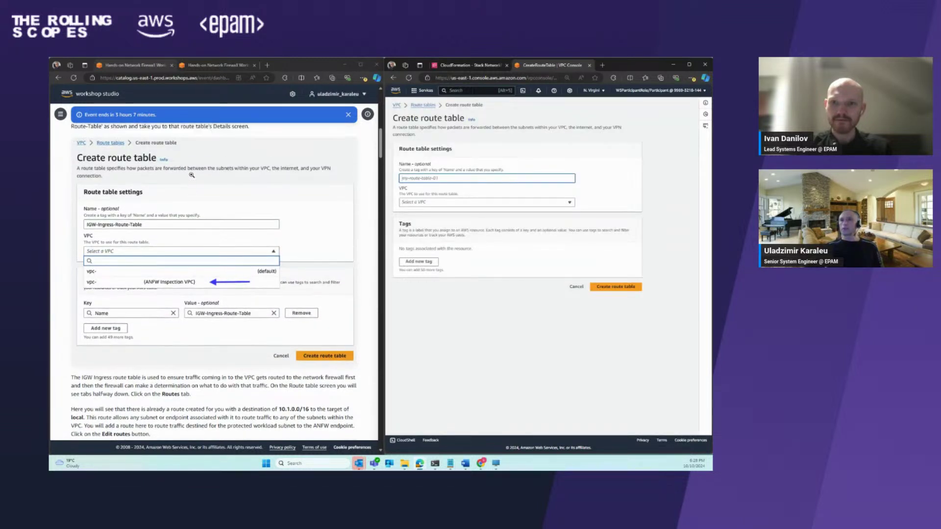
pyautogui.scroll(-4, 191, 177)
pyautogui.scroll(5, 228, 224)
pyautogui.scroll(1, 199, 193)
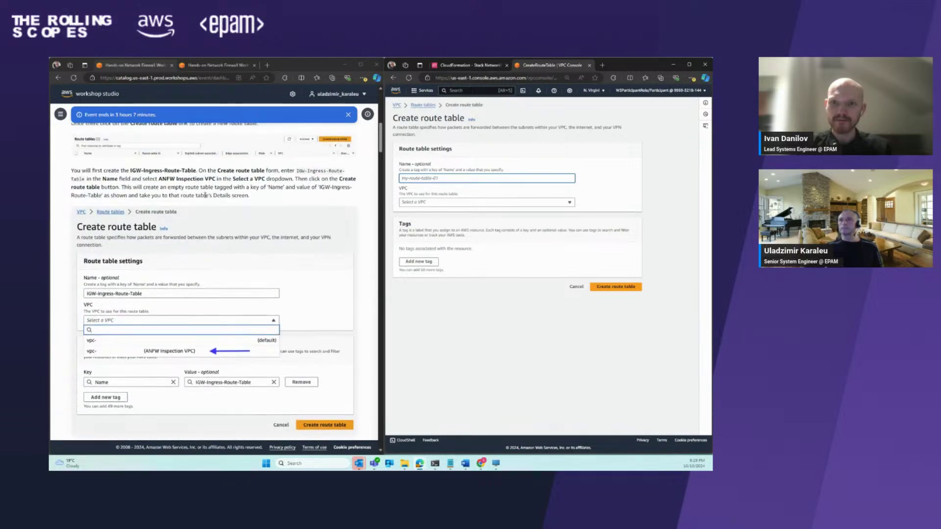
pyautogui.moveTo(195, 171); pyautogui.dragTo(143, 170)
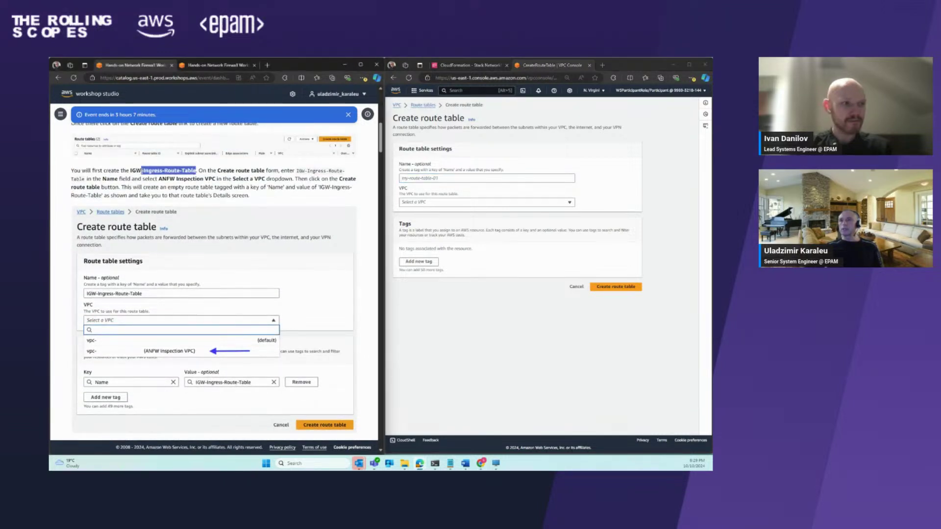
pyautogui.rightClick(175, 169)
pyautogui.click(189, 173)
pyautogui.click(418, 180)
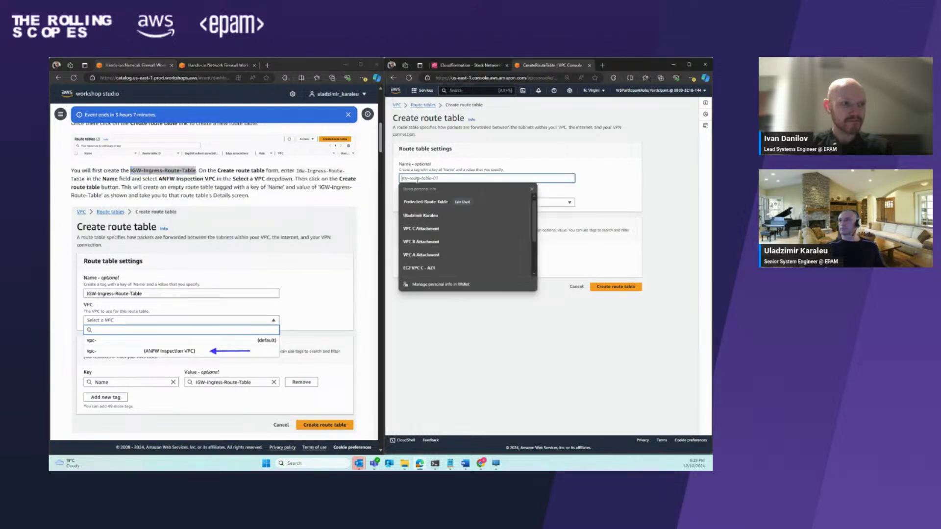
pyautogui.hotkey('ctrl', 'v')
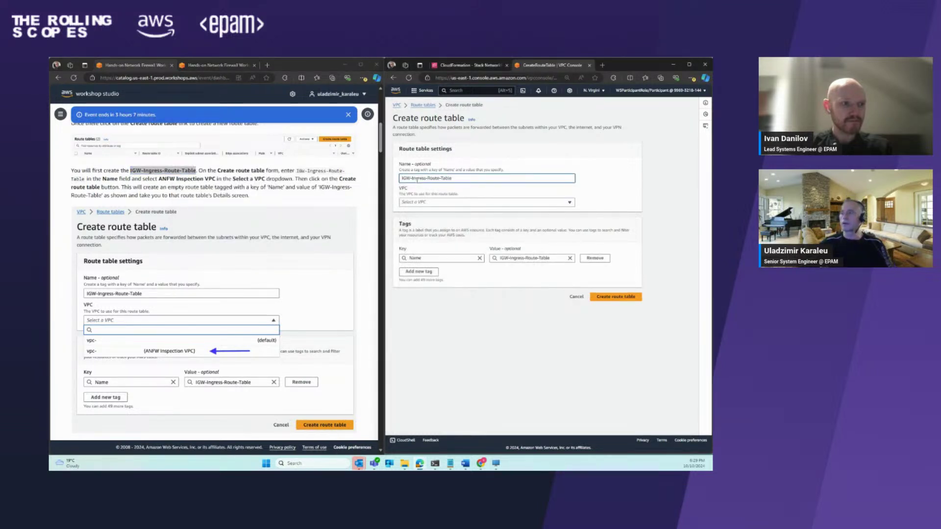
pyautogui.click(626, 190)
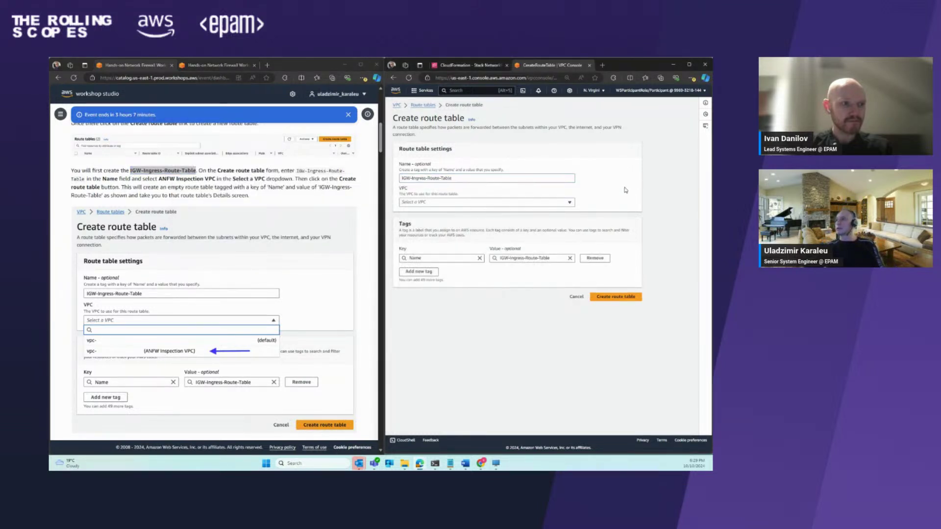
# - Select the ANFW Inspection VPC for IGW-Ingress-Route-Table and create the route table
pyautogui.click(449, 203)
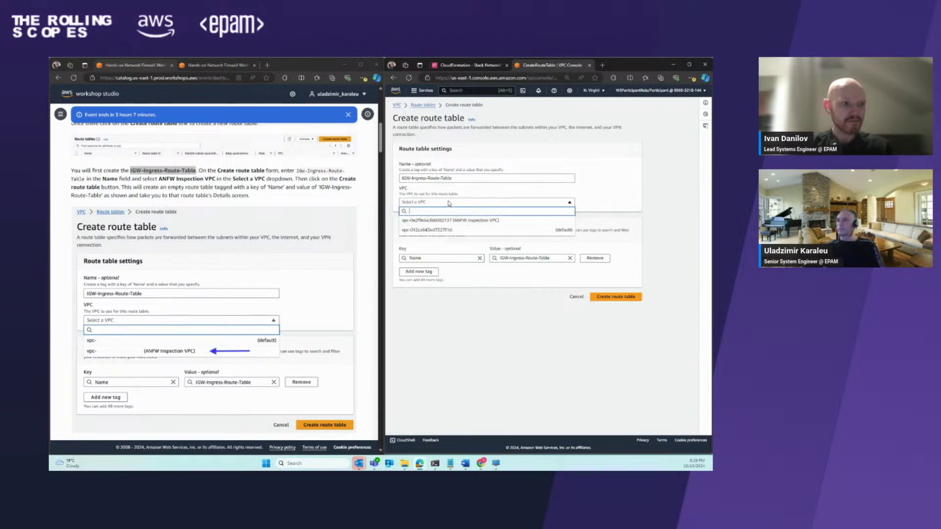
pyautogui.click(474, 223)
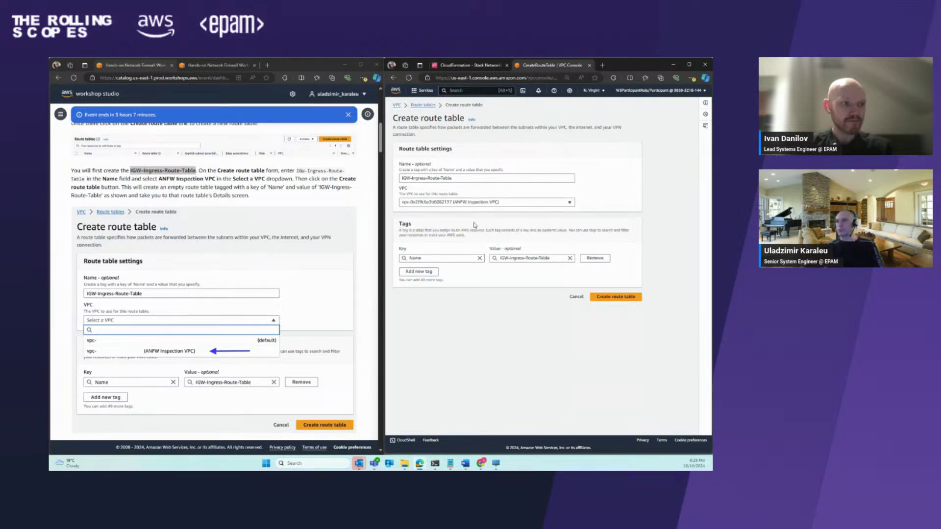
pyautogui.click(630, 297)
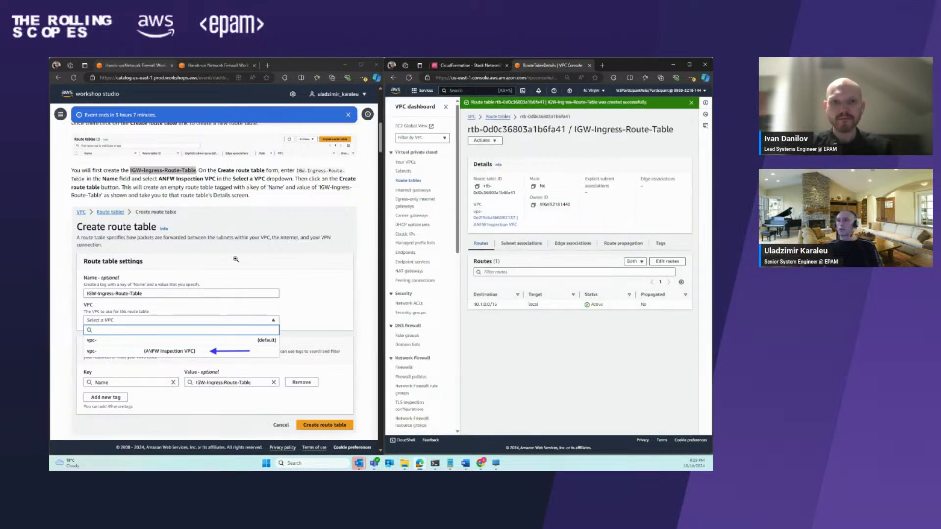
# - Open the routes of IGW-Ingress-Route-Table for editing and check the required ingress routes in the architecture diagram
pyautogui.scroll(-1, 274, 261)
pyautogui.scroll(-4, 274, 261)
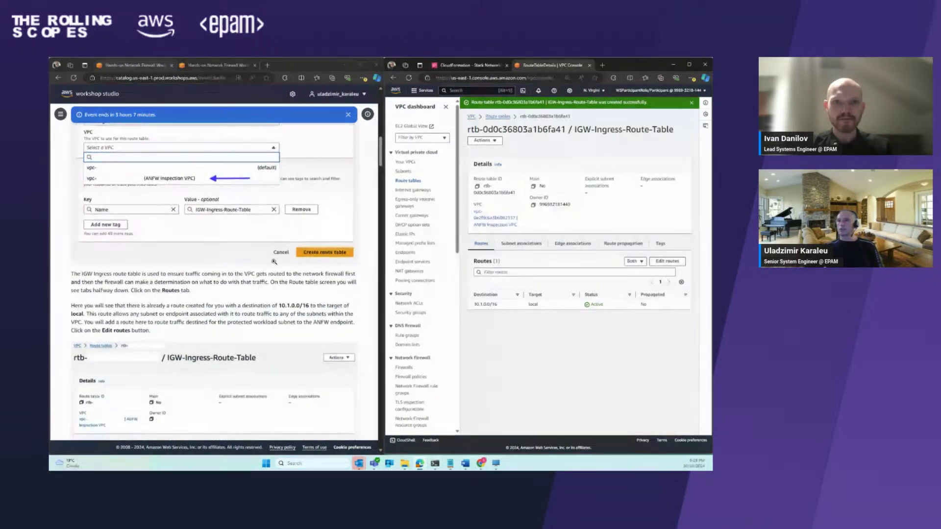
pyautogui.scroll(-1, 263, 261)
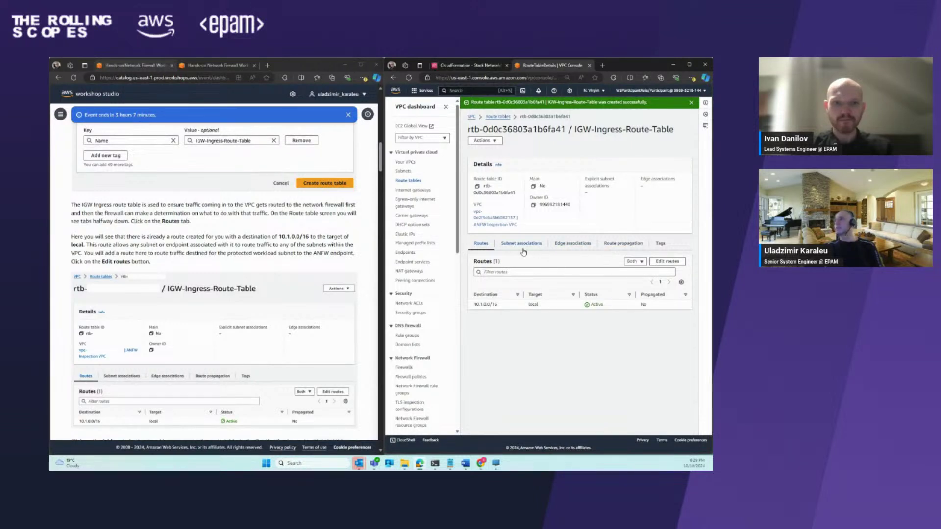
pyautogui.click(664, 264)
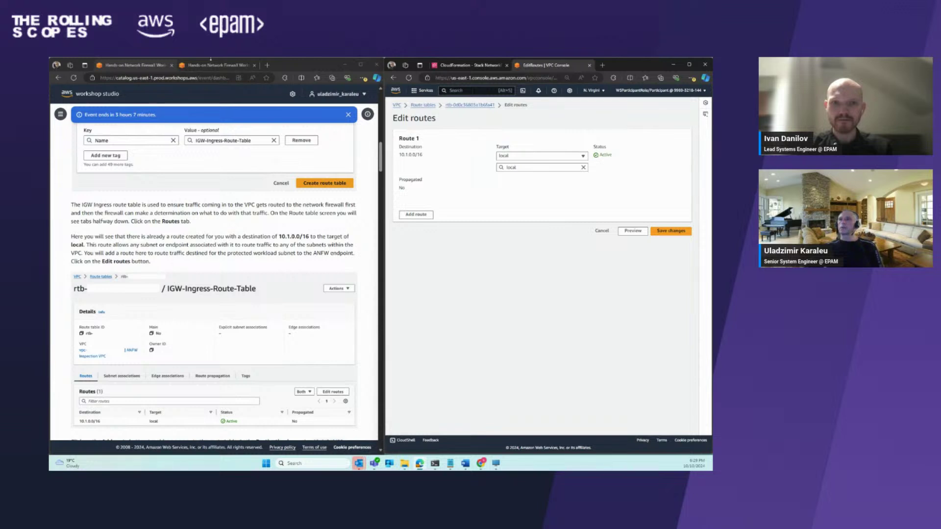
pyautogui.click(210, 66)
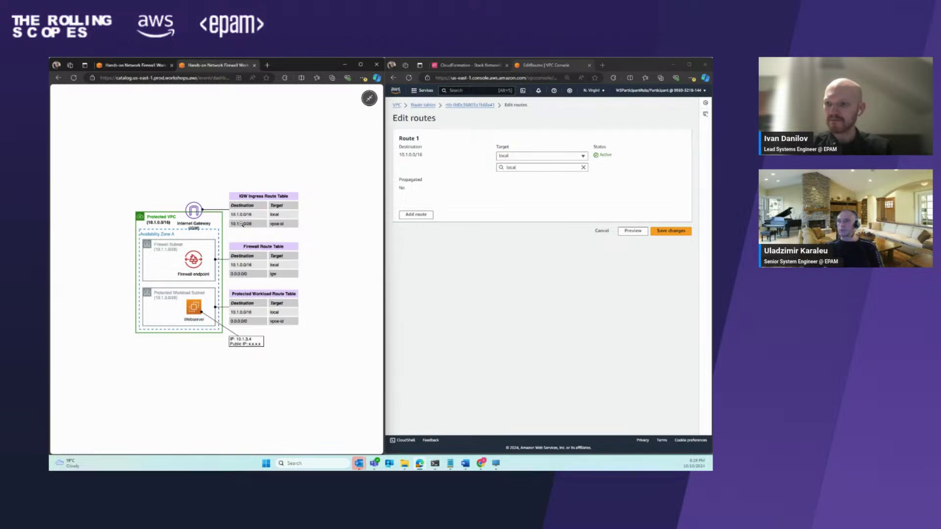
pyautogui.click(133, 66)
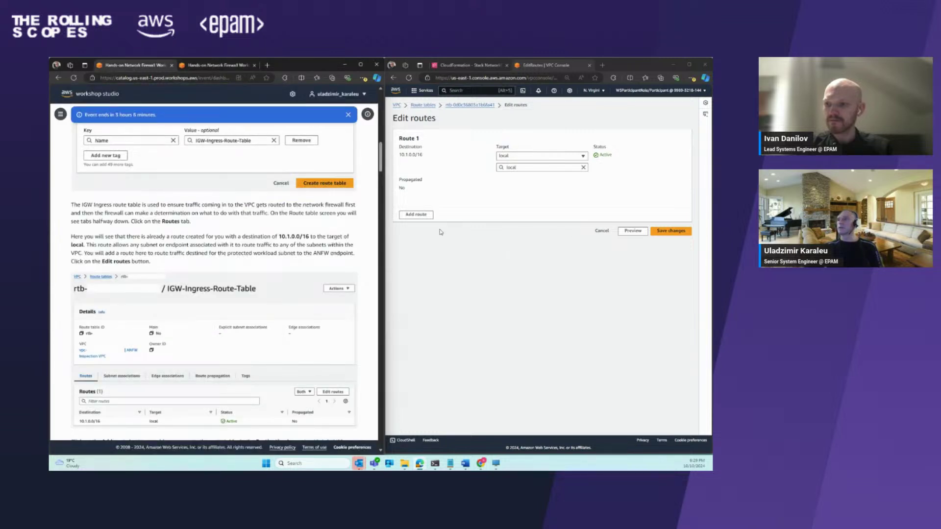
# - Add a second route to IGW-Ingress-Route-Table with the protected workload subnet 10.1.3.0/28 as its destination
pyautogui.click(416, 214)
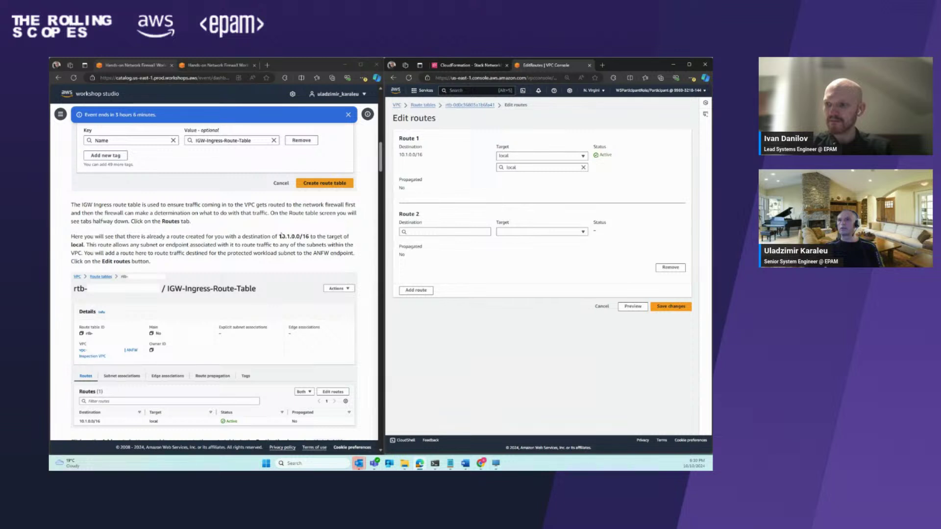
pyautogui.scroll(-5, 281, 236)
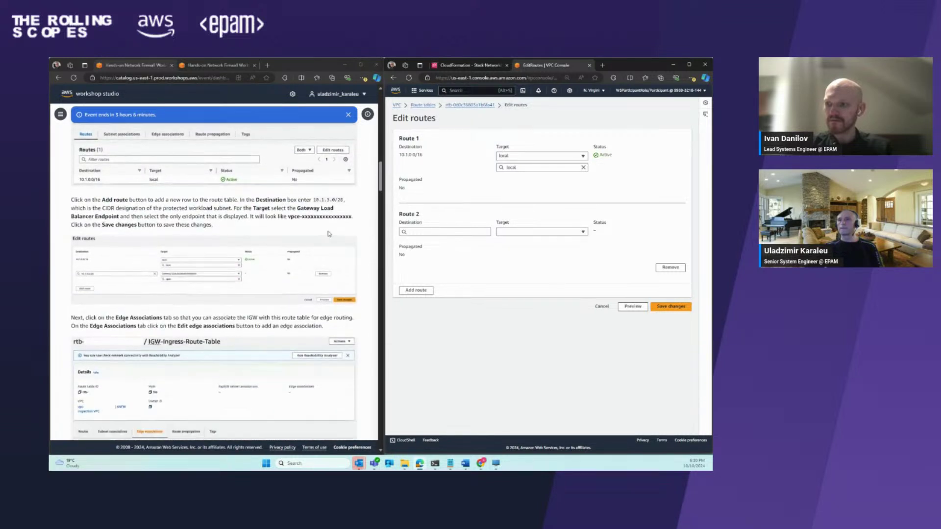
pyautogui.moveTo(345, 200); pyautogui.dragTo(314, 206)
pyautogui.hotkey('ctrl', 'c')
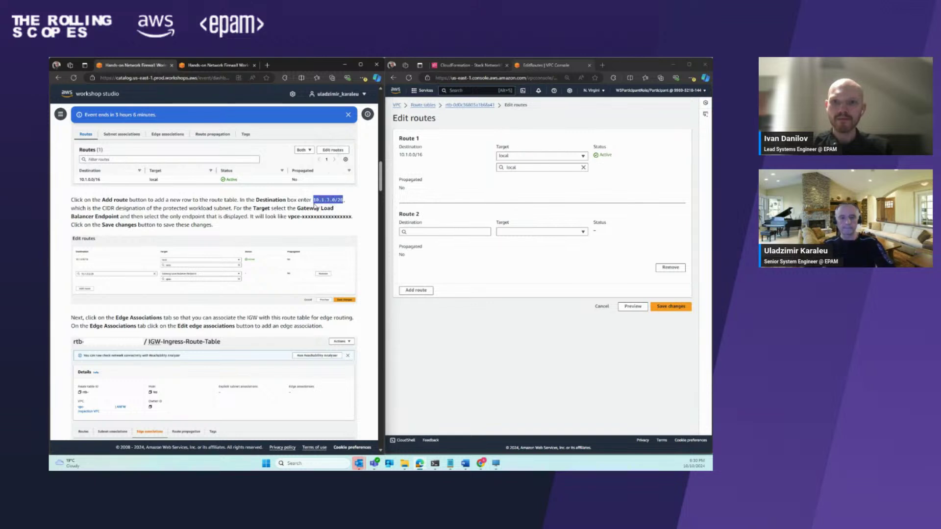
pyautogui.click(458, 232)
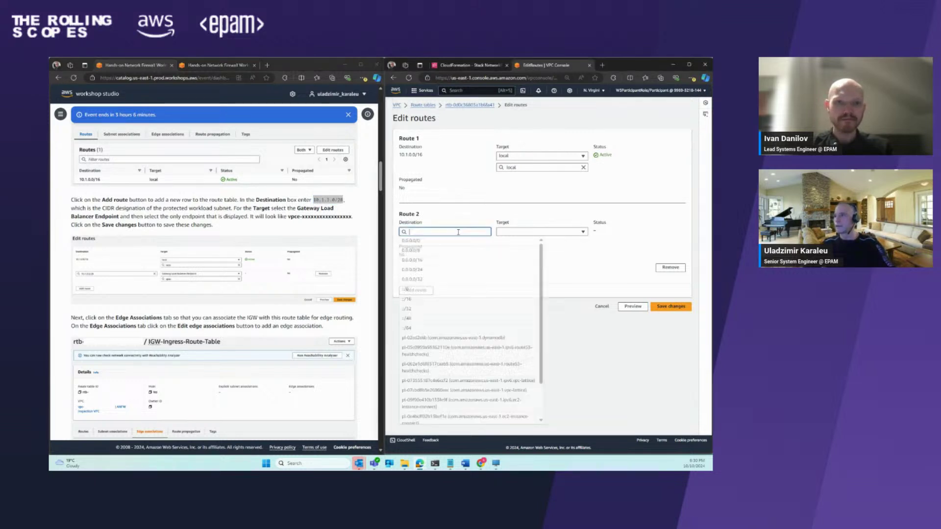
pyautogui.hotkey('ctrl', 'v')
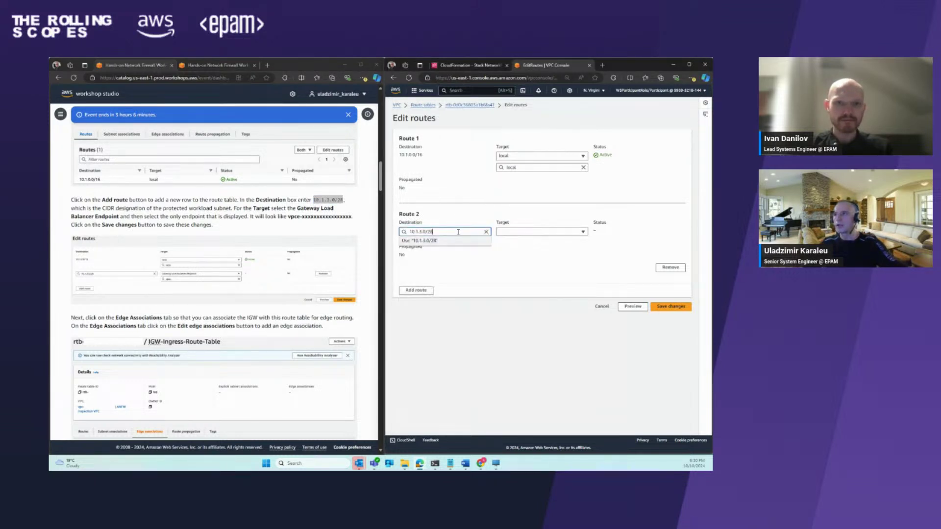
pyautogui.click(525, 255)
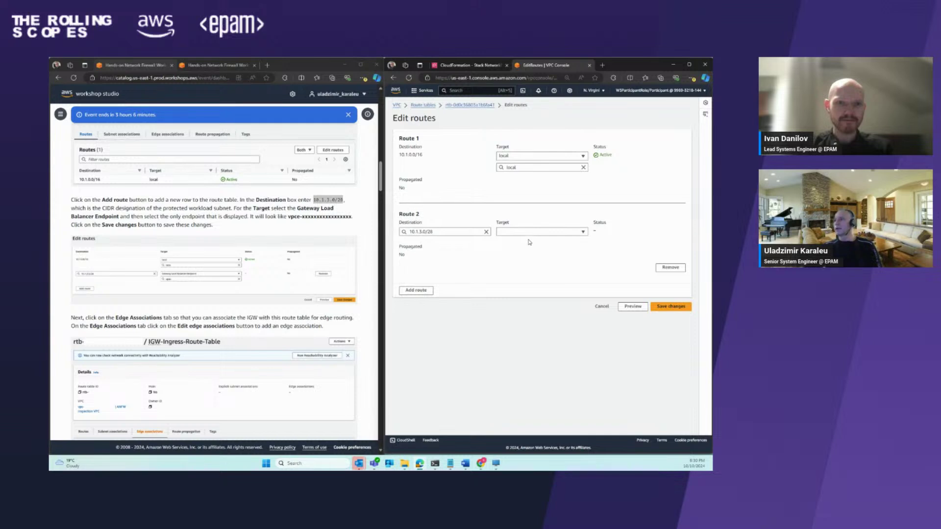
# - Set the 10.1.3.0/28 route's target to the ANFW-Lab Gateway Load Balancer Endpoint and save the route changes
pyautogui.click(529, 232)
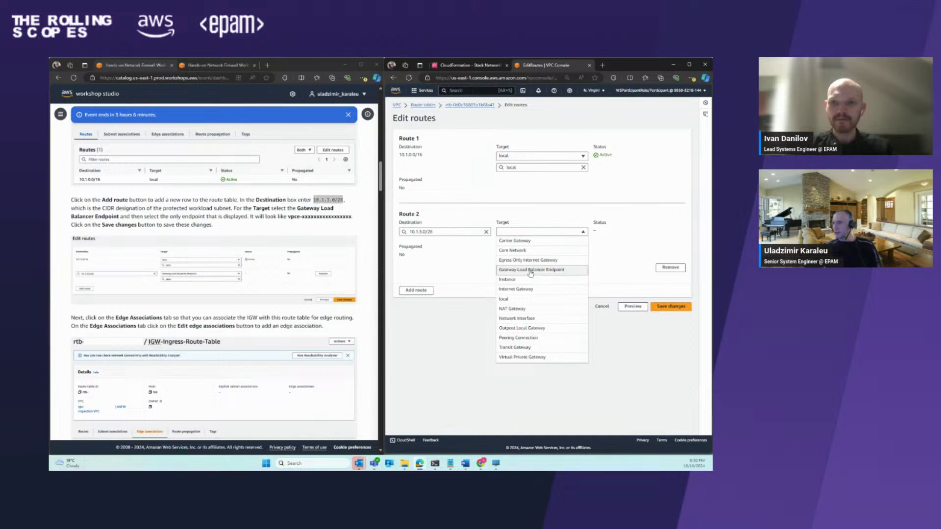
pyautogui.click(531, 269)
pyautogui.click(522, 243)
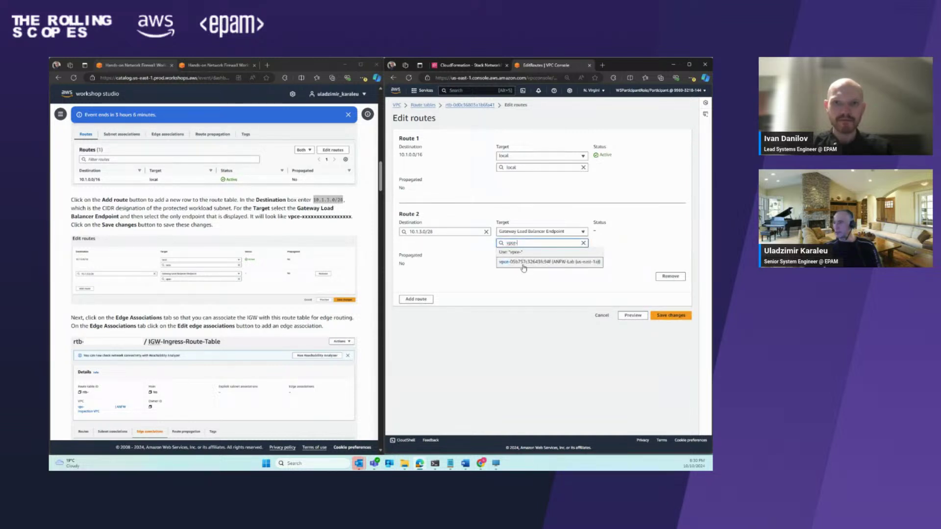
pyautogui.click(523, 263)
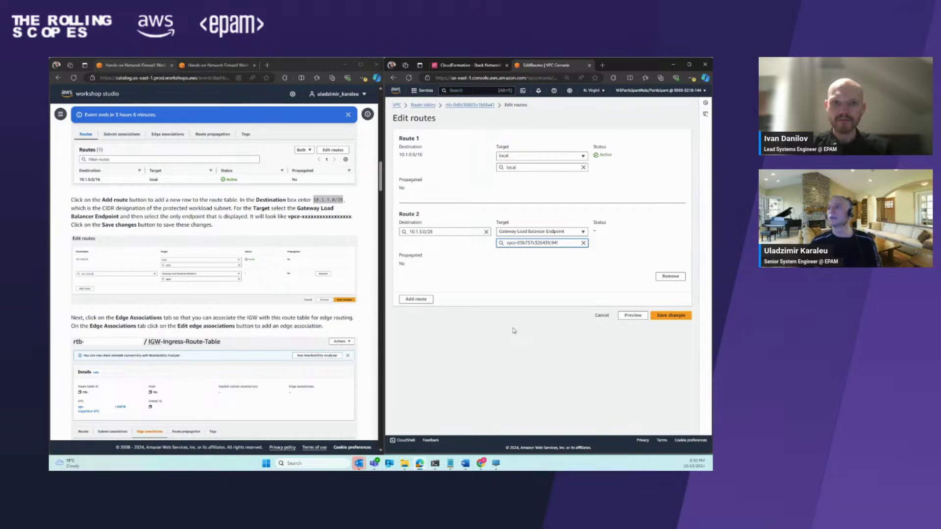
pyautogui.click(663, 317)
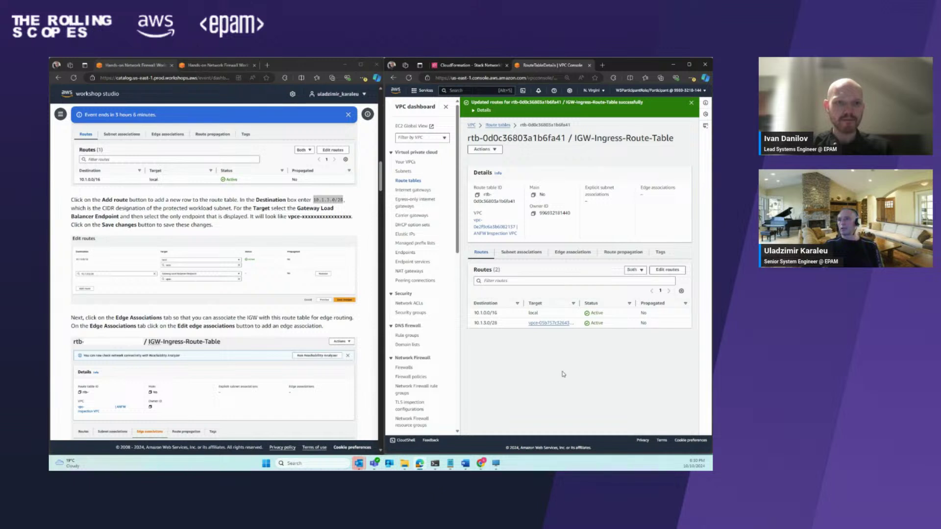
# - Associate the Inspection VPC IGW internet gateway with IGW-Ingress-Route-Table as an edge association and save the change
pyautogui.scroll(-3, 261, 320)
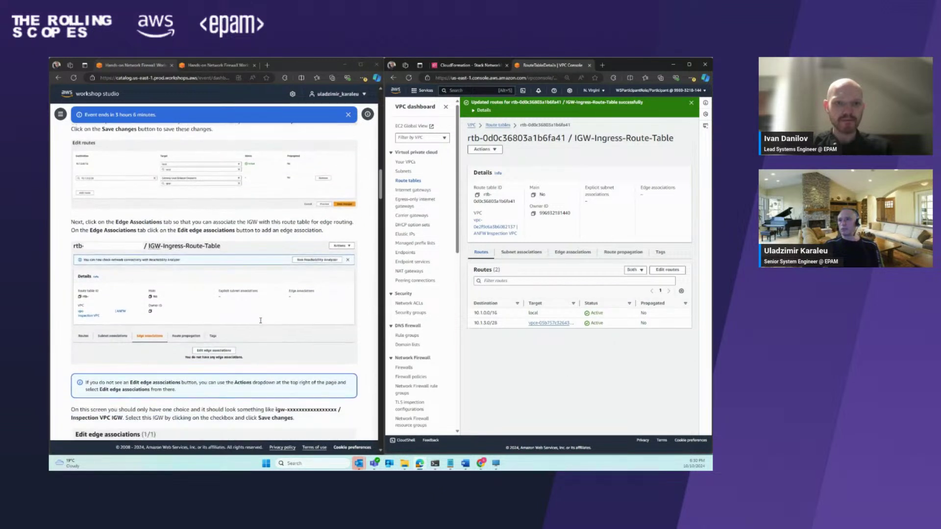
pyautogui.scroll(-1, 261, 321)
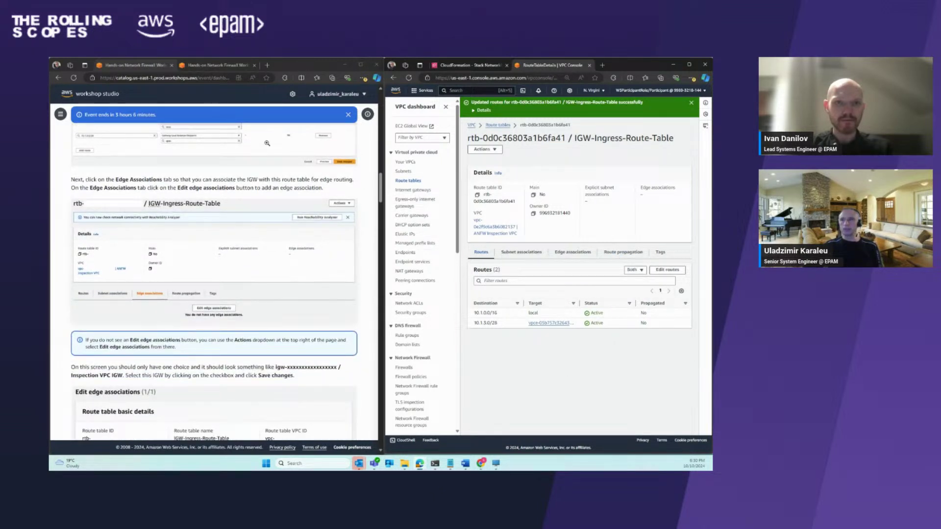
pyautogui.click(198, 67)
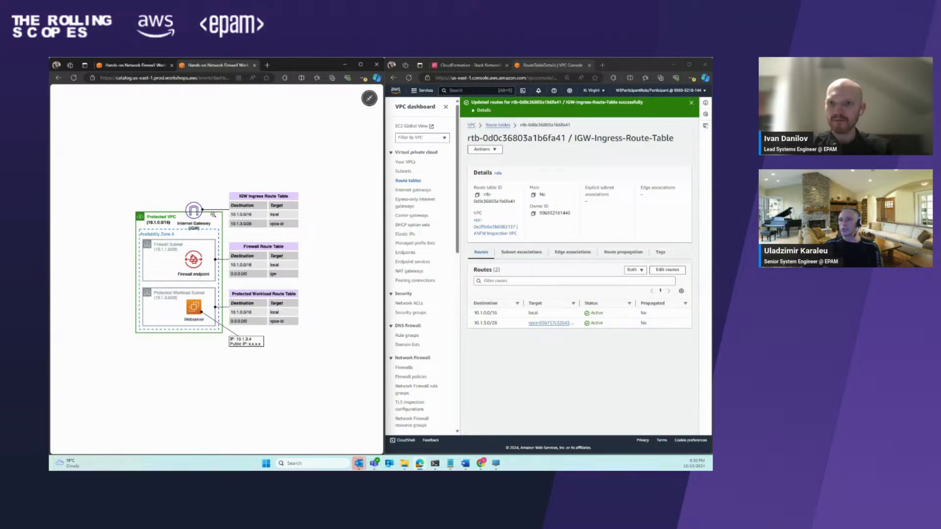
pyautogui.click(143, 67)
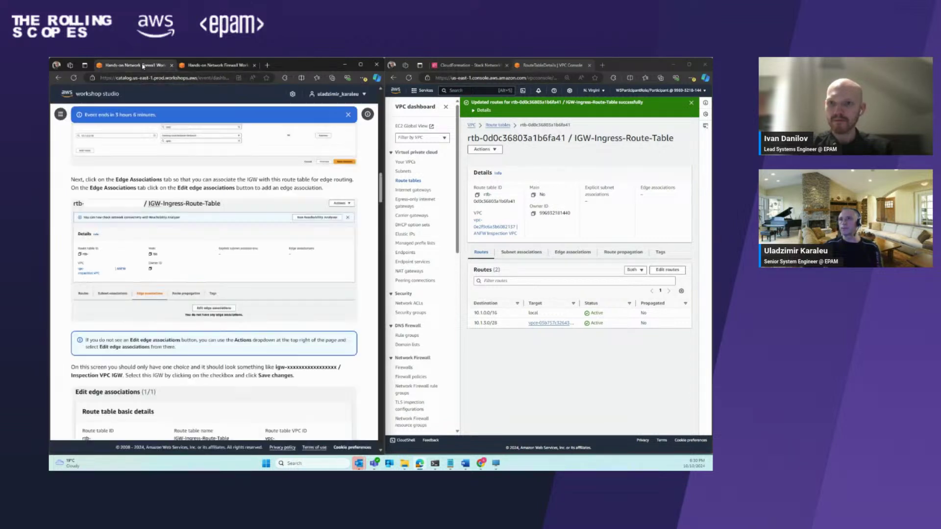
pyautogui.scroll(-3, 231, 266)
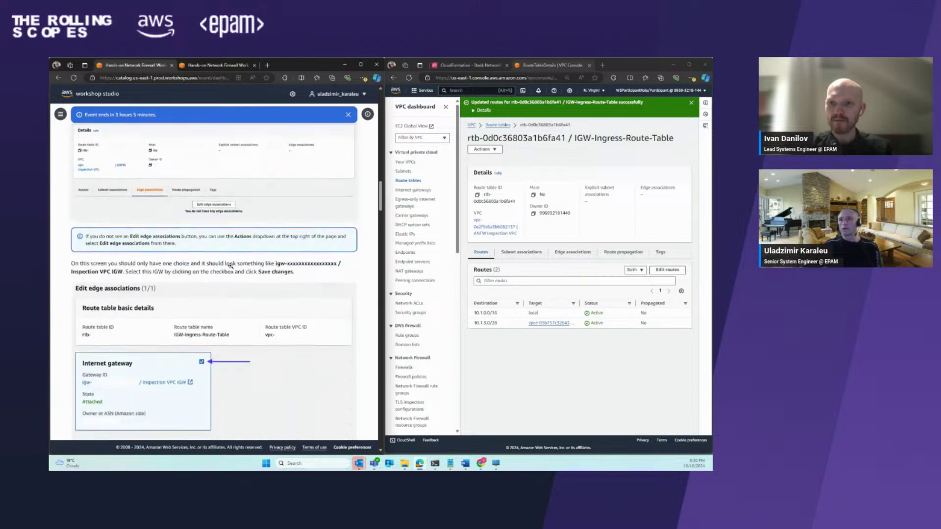
pyautogui.click(579, 252)
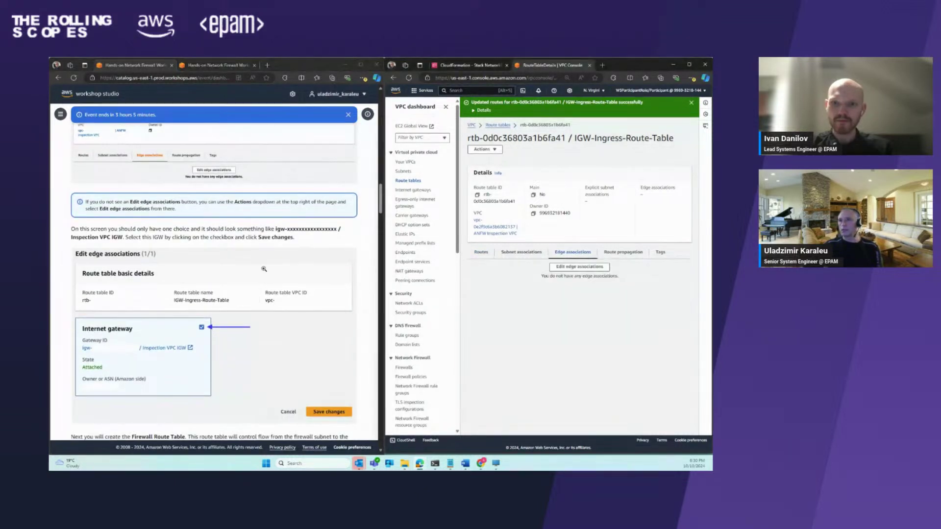
pyautogui.click(573, 267)
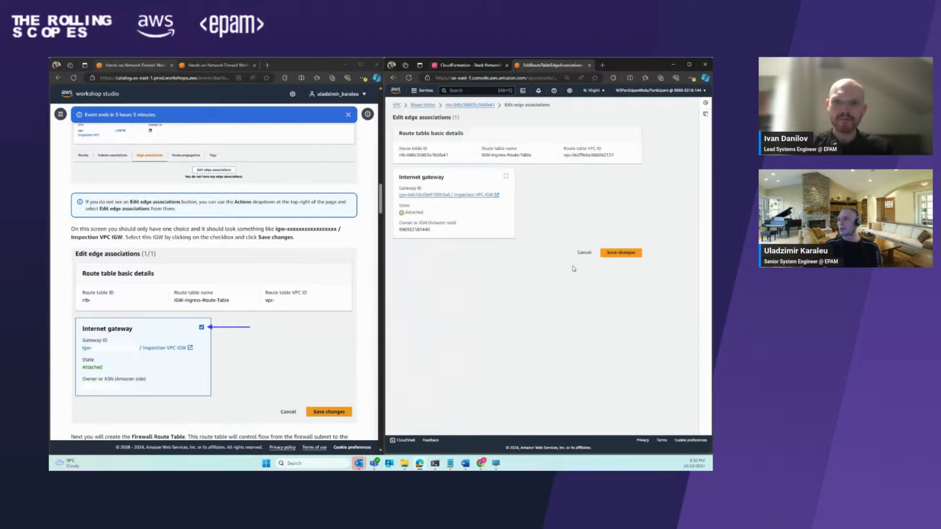
pyautogui.click(506, 177)
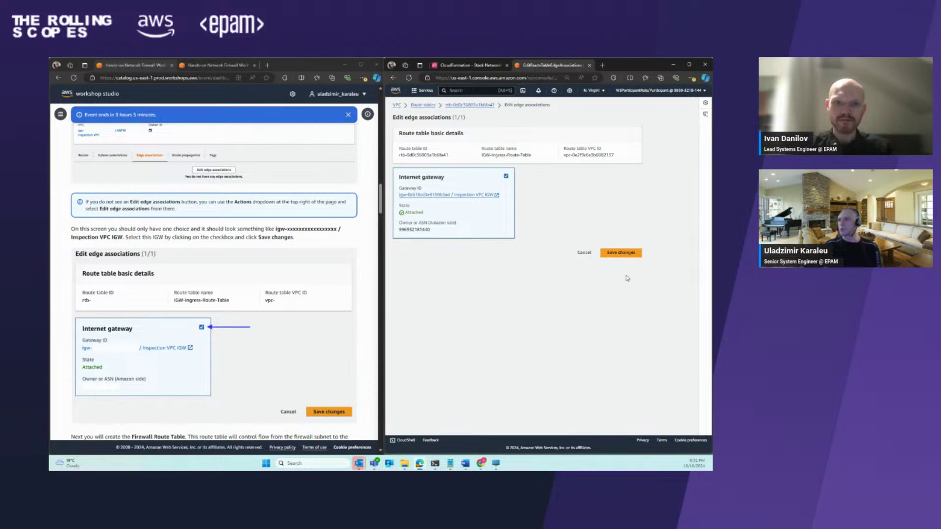
pyautogui.click(622, 254)
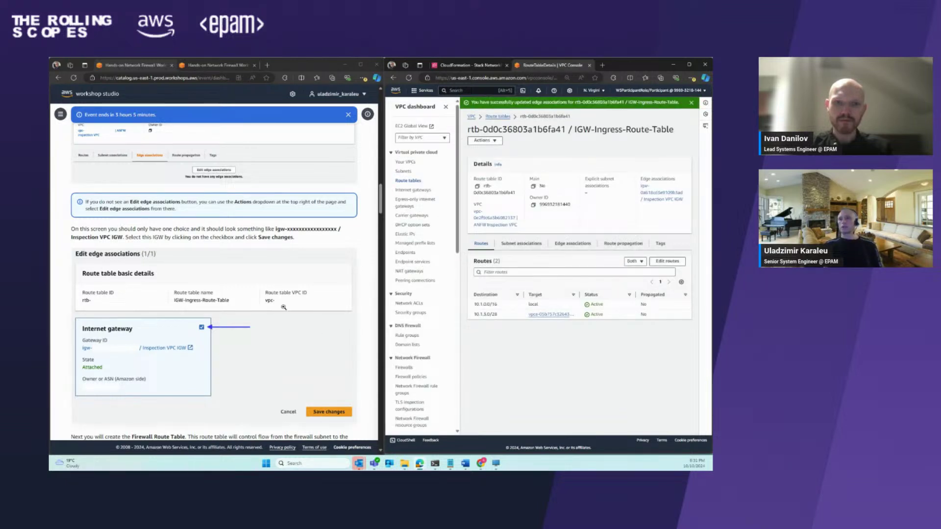
# - Create a new route table named Firewall-Route-Table in the ANFW Inspection VPC
pyautogui.scroll(-3, 283, 307)
pyautogui.scroll(-4, 283, 307)
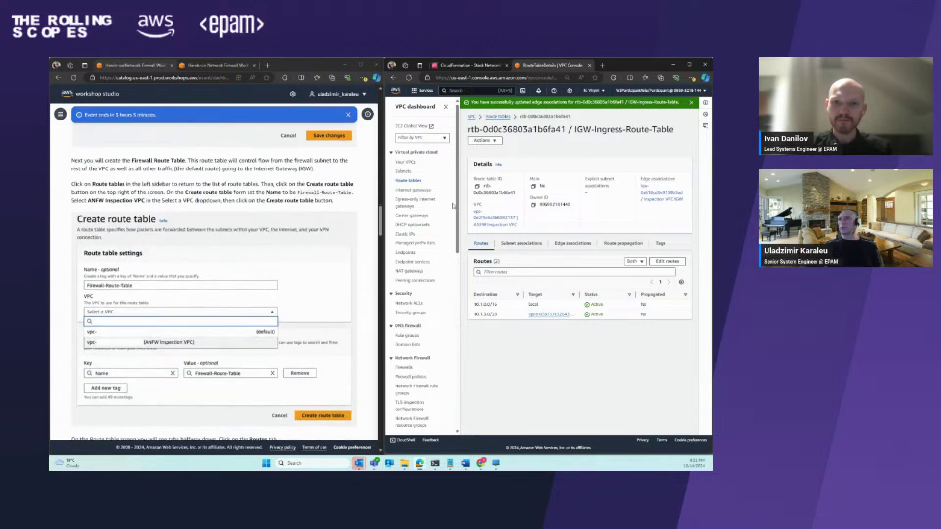
pyautogui.click(408, 181)
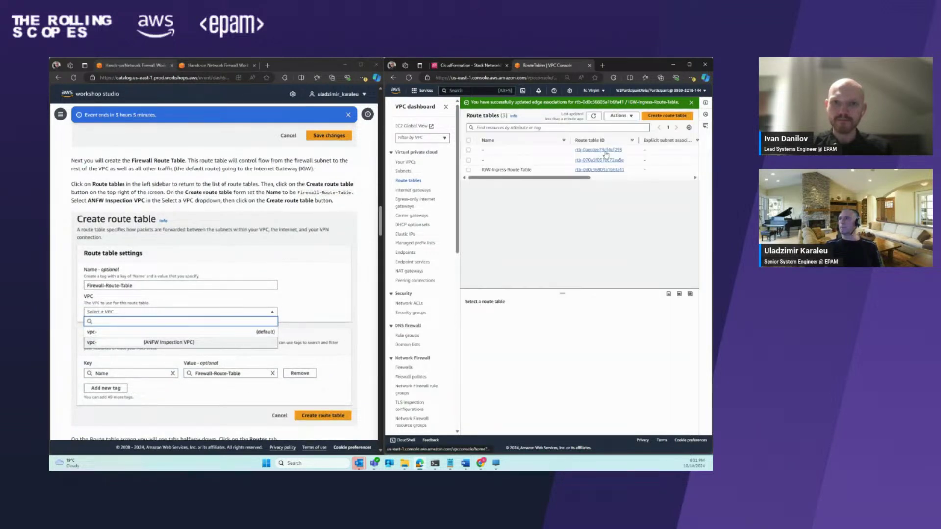
pyautogui.click(679, 118)
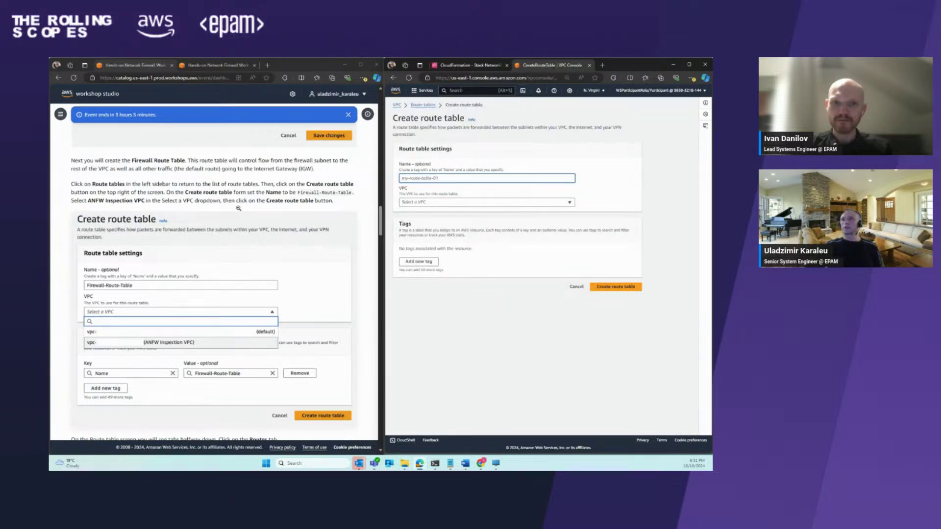
pyautogui.moveTo(351, 195); pyautogui.dragTo(302, 194)
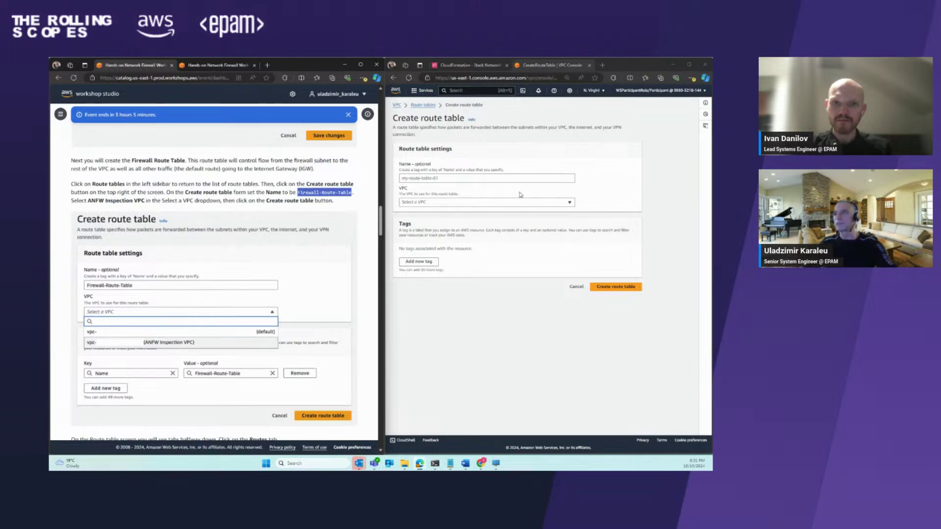
pyautogui.click(480, 178)
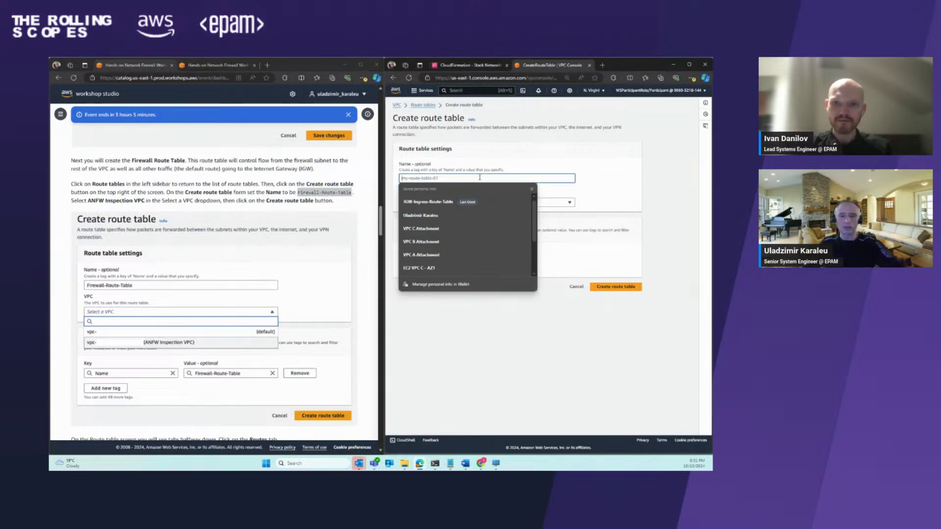
pyautogui.hotkey('ctrl', 'v')
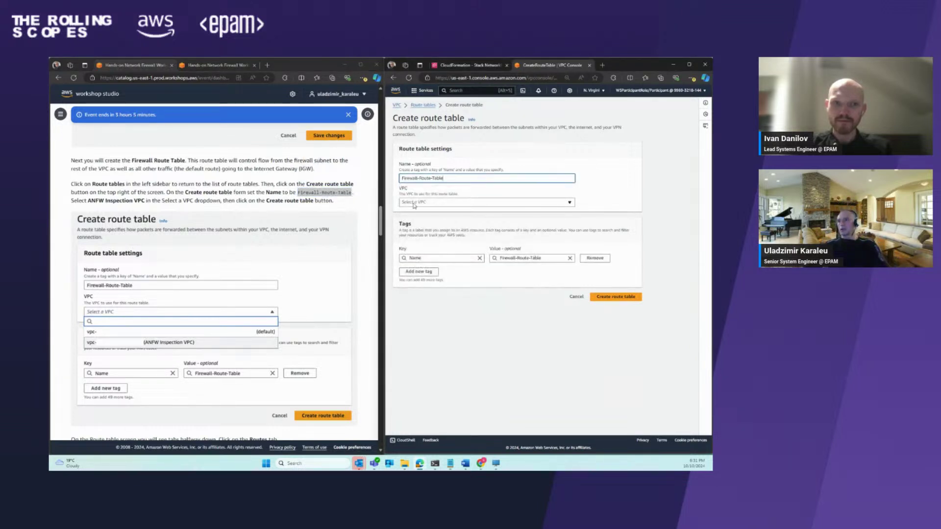
pyautogui.click(414, 204)
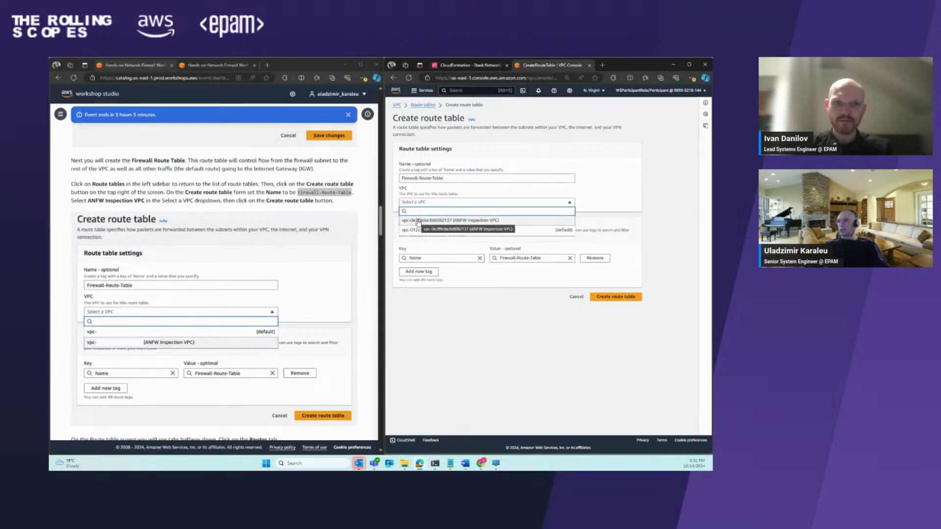
pyautogui.click(418, 221)
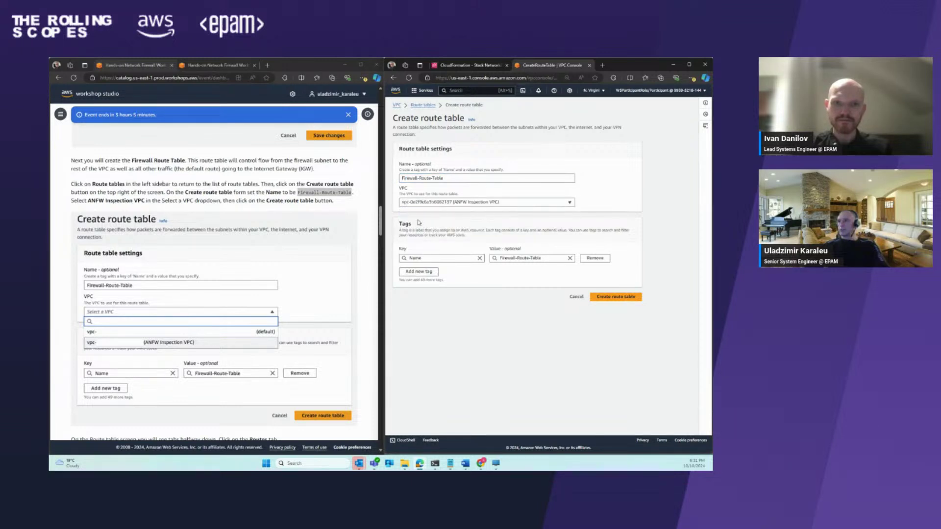
pyautogui.click(621, 298)
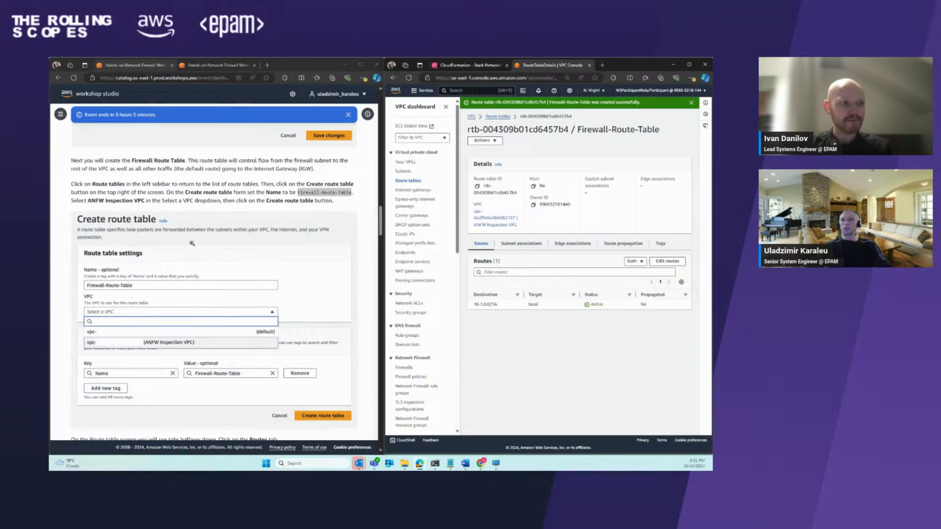
# - Check the firewall routing in the guide and diagram, and add a second route to Firewall-Route-Table with destination 0.0.0.0/0
pyautogui.scroll(-5, 303, 299)
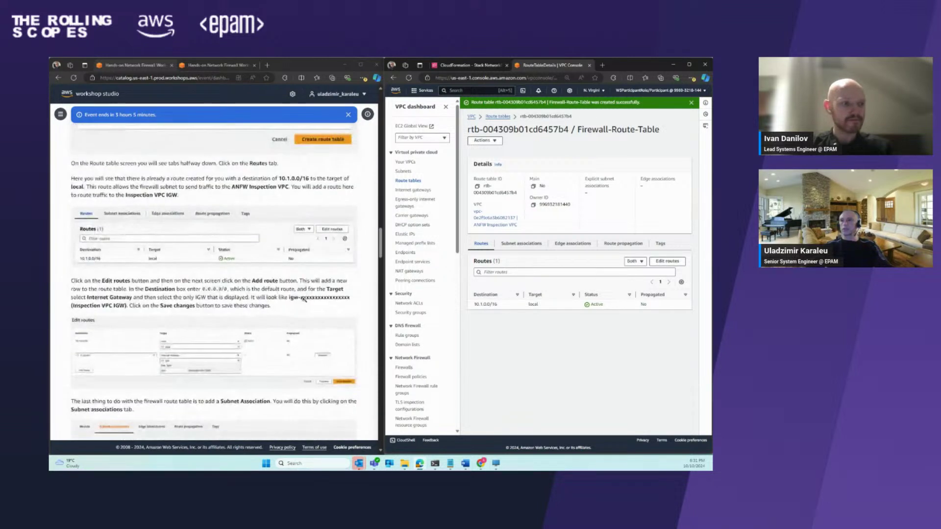
pyautogui.scroll(1, 303, 300)
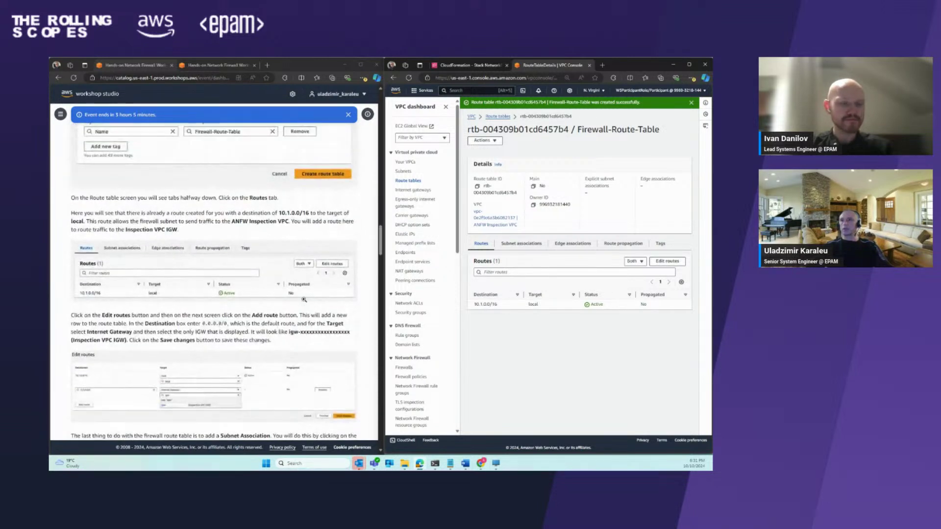
pyautogui.click(216, 68)
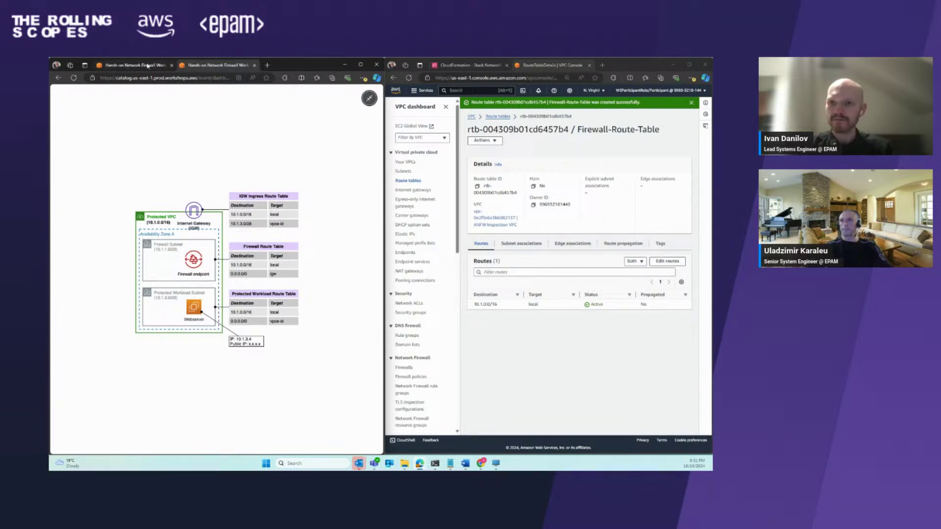
pyautogui.click(369, 98)
pyautogui.click(666, 260)
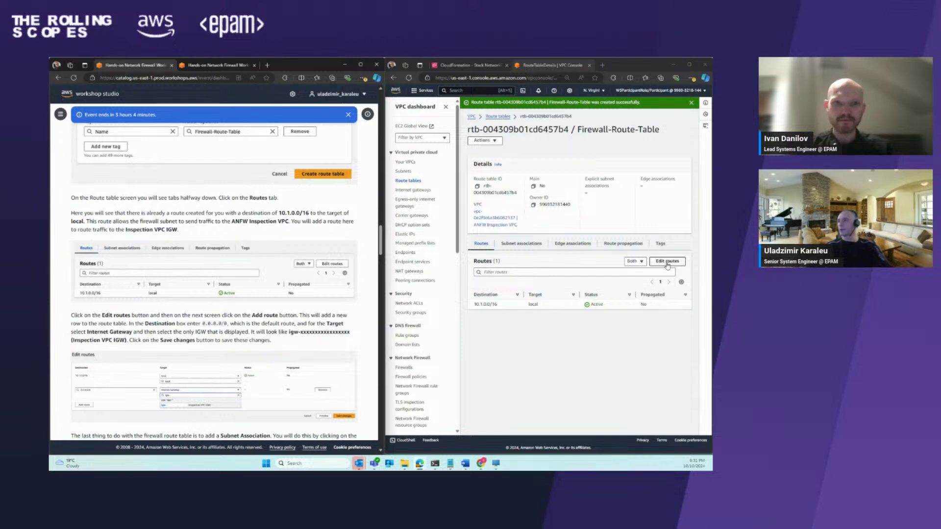
pyautogui.scroll(-1, 263, 274)
pyautogui.scroll(-3, 264, 274)
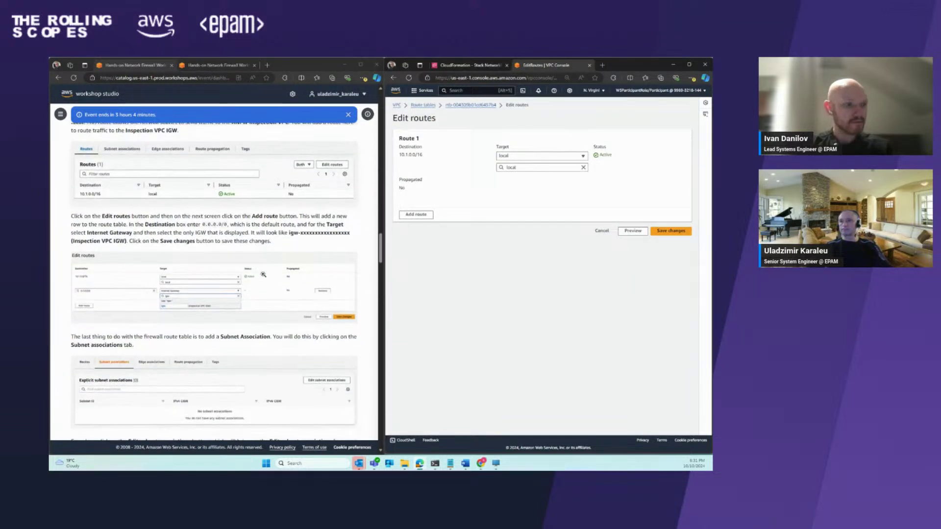
pyautogui.scroll(5, 263, 274)
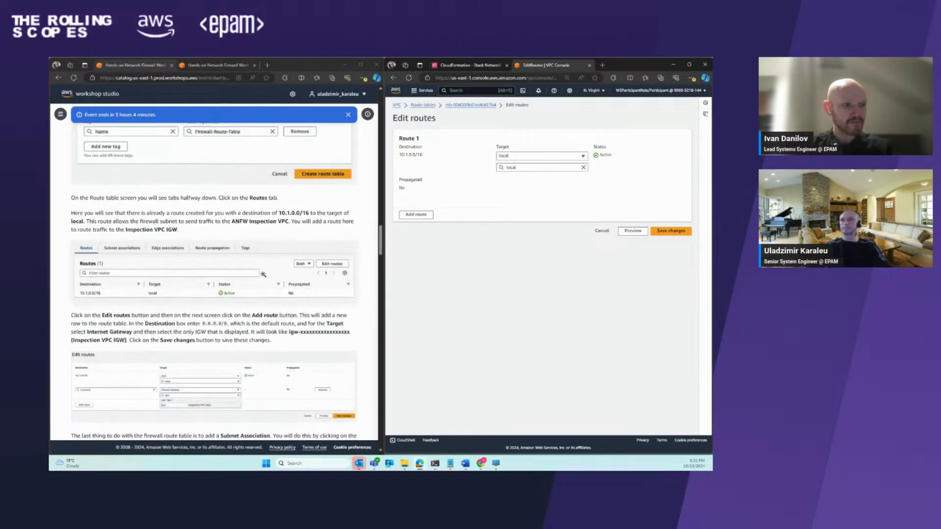
pyautogui.click(416, 214)
pyautogui.click(421, 230)
pyautogui.write('0.0.0.0/0')
# - Set the 0.0.0.0/0 route's target to the Internet Gateway Inspection VPC IGW and save the route changes
pyautogui.click(513, 236)
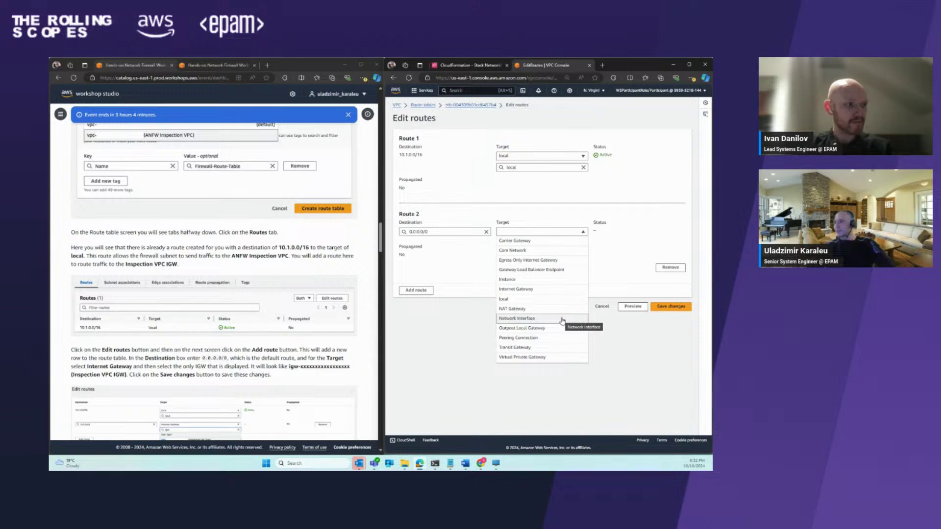
pyautogui.click(516, 289)
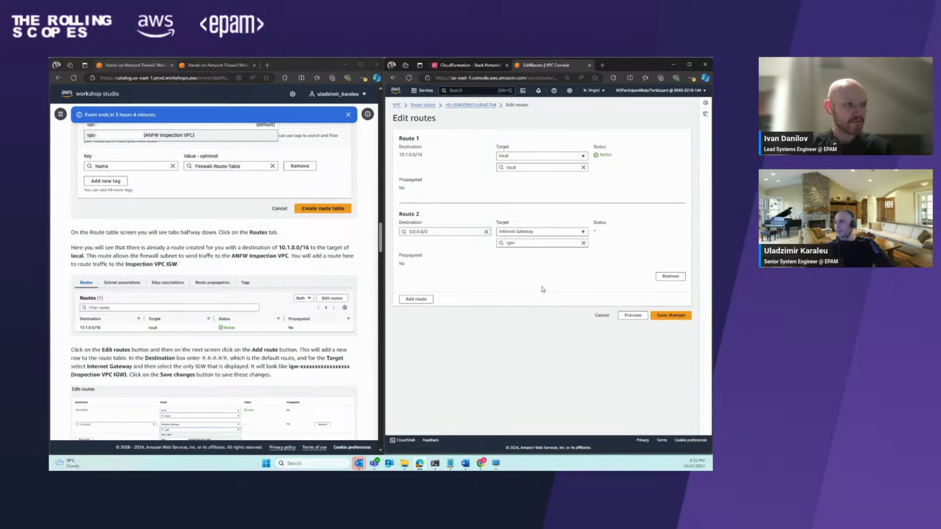
pyautogui.click(527, 243)
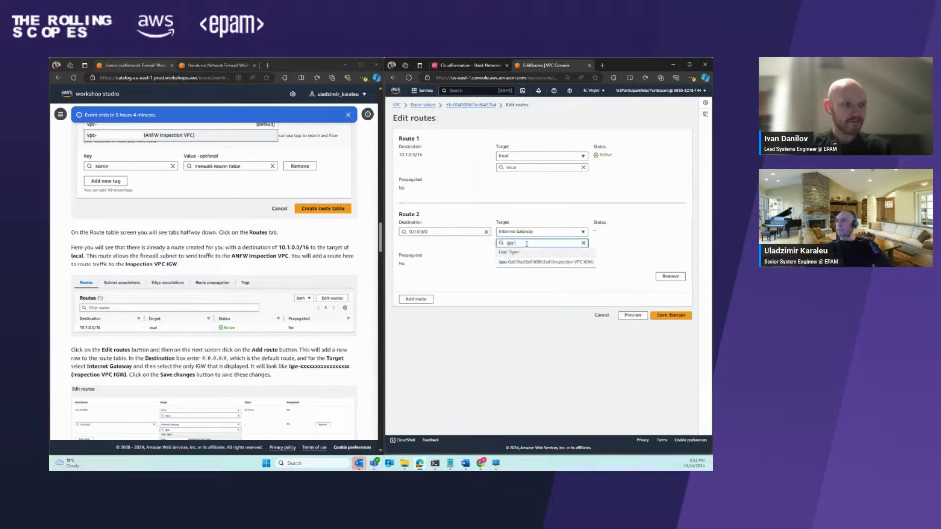
pyautogui.click(526, 263)
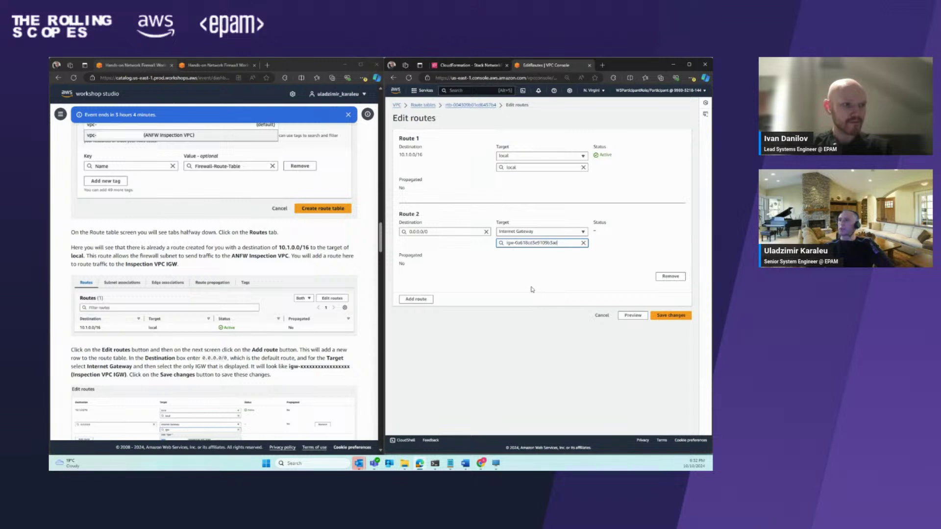
pyautogui.click(667, 319)
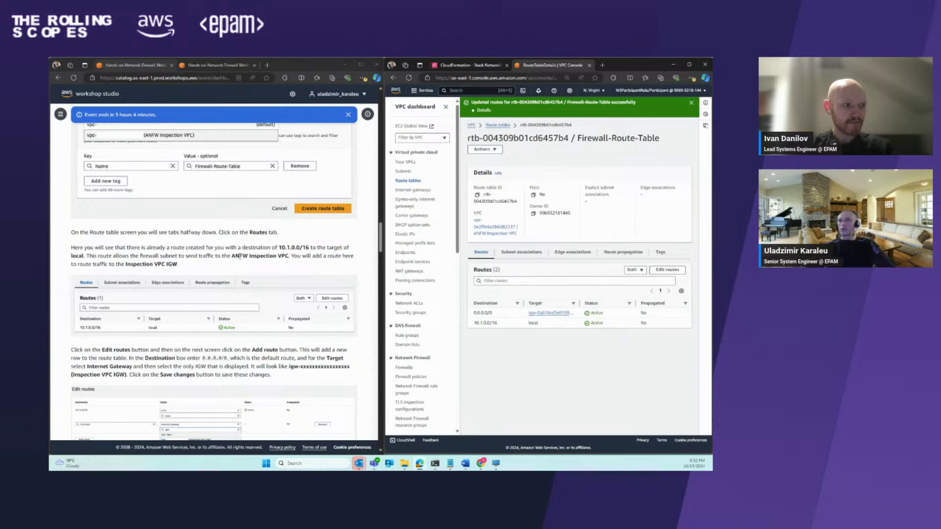
# - Check the guide and diagram, then associate Firewall Subnet with Firewall-Route-Table and save the association
pyautogui.scroll(-1, 250, 247)
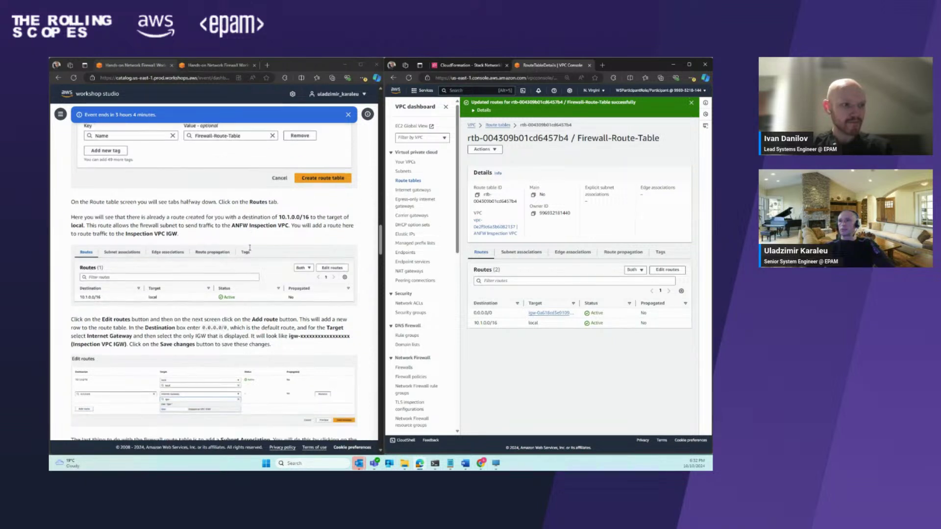
pyautogui.click(212, 68)
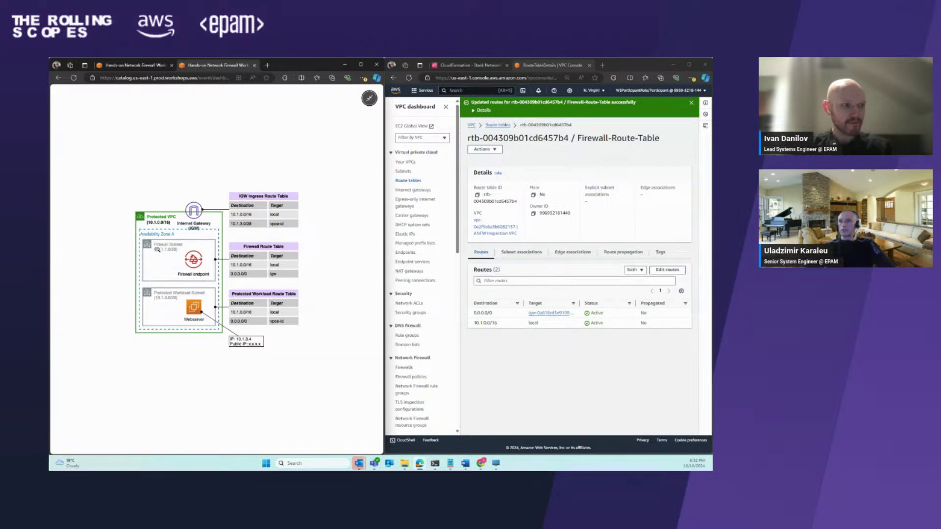
pyautogui.click(156, 62)
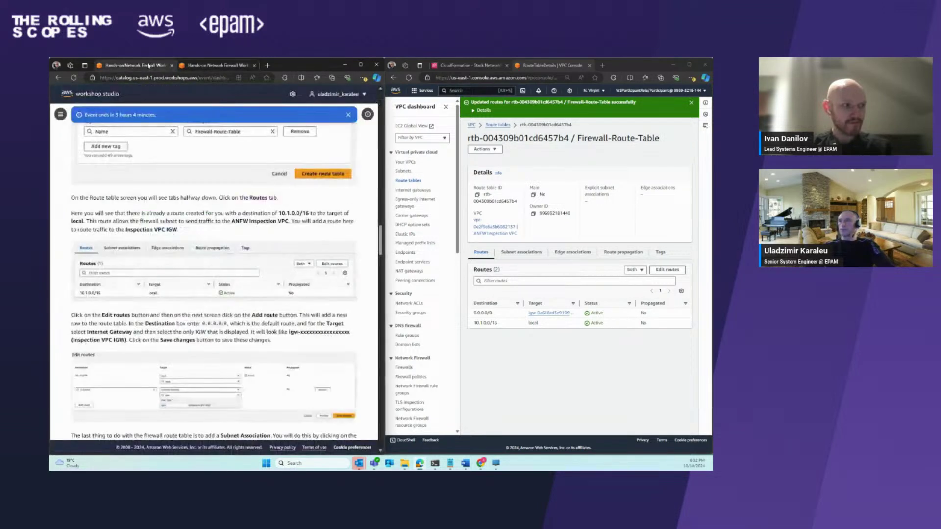
pyautogui.click(516, 253)
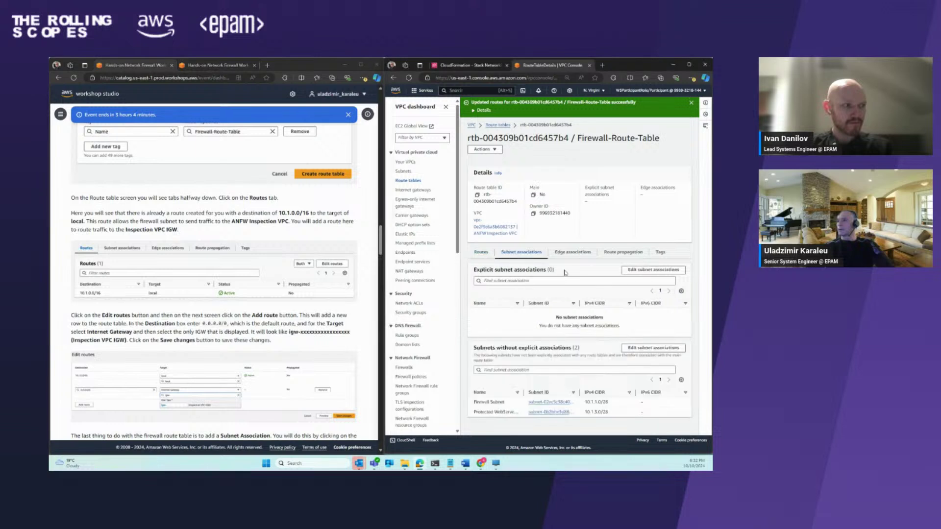
pyautogui.click(659, 271)
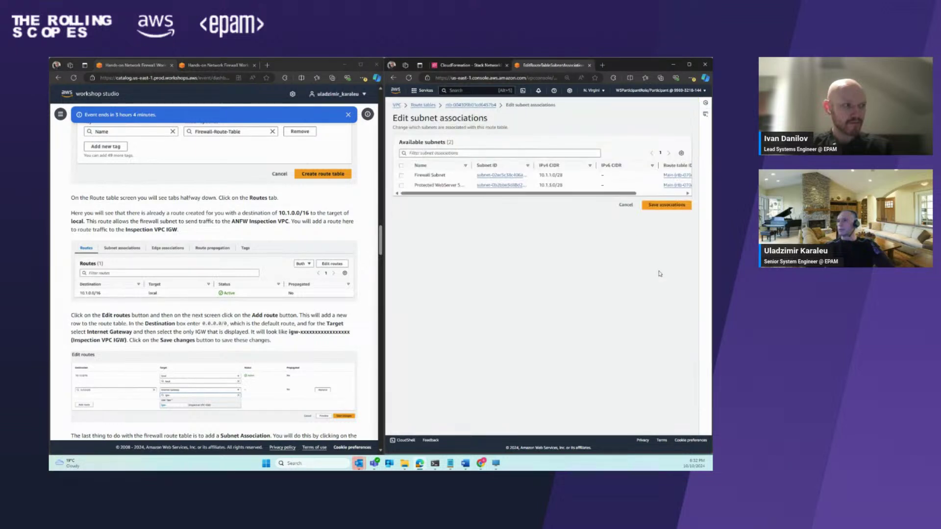
pyautogui.click(401, 175)
pyautogui.scroll(-2, 198, 312)
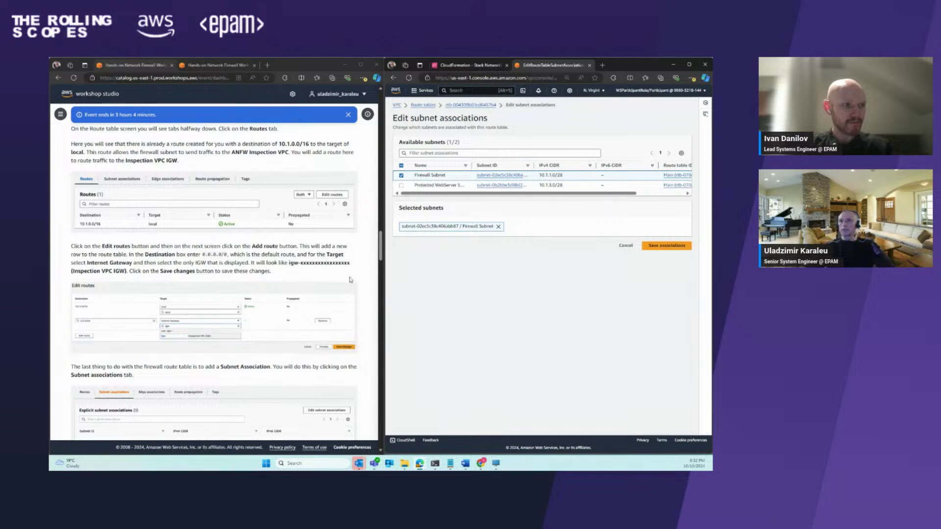
pyautogui.click(672, 250)
# - Read the guide's instructions for creating the Protected WebServer Route Table
pyautogui.scroll(-1, 248, 283)
pyautogui.scroll(-1, 247, 283)
pyautogui.scroll(-3, 247, 283)
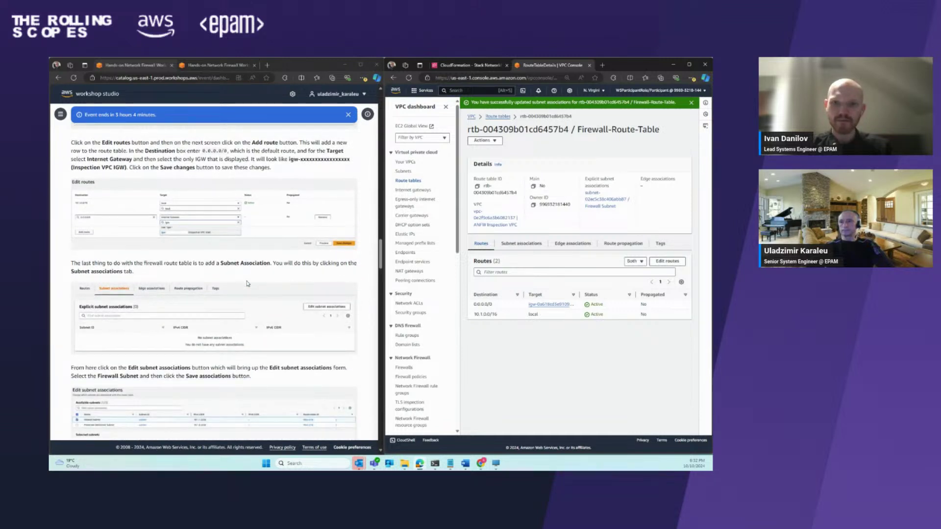
pyautogui.scroll(-1, 248, 283)
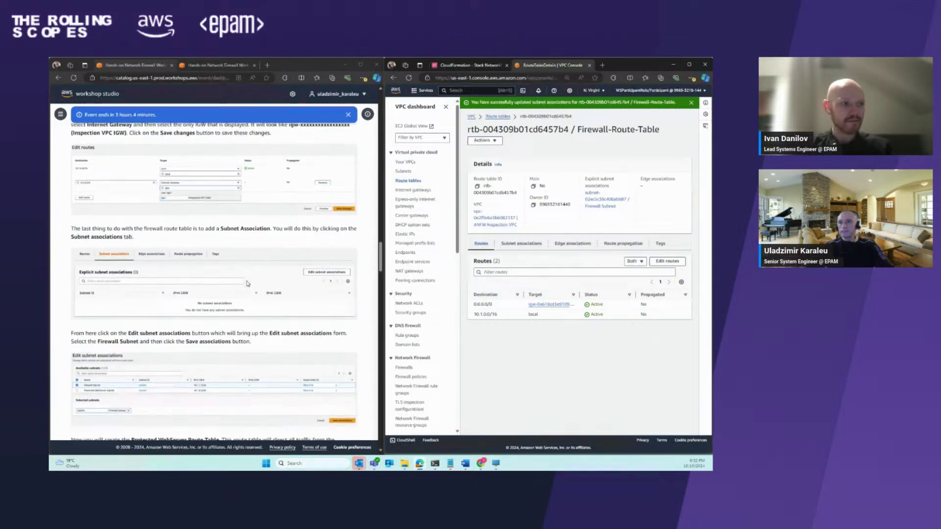
pyautogui.scroll(-4, 247, 283)
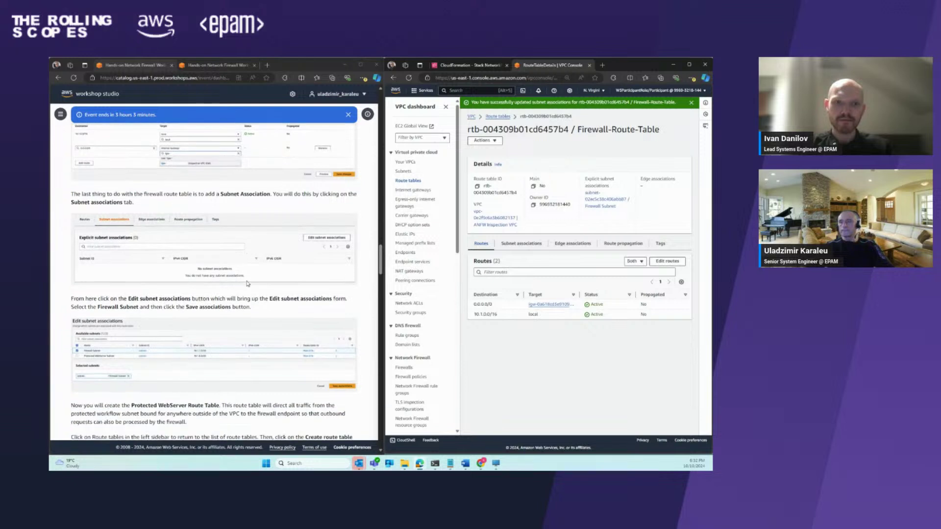
pyautogui.scroll(-5, 248, 284)
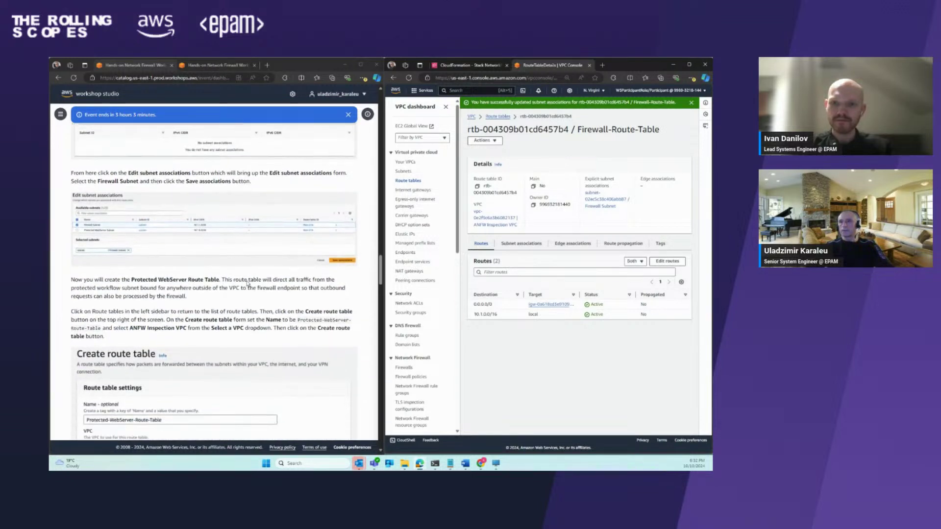
pyautogui.scroll(5, 248, 283)
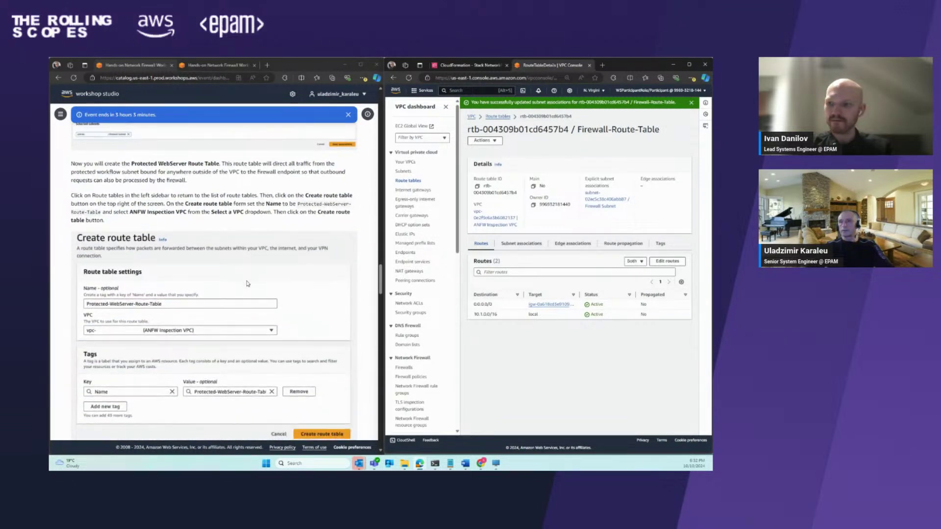
pyautogui.scroll(-5, 247, 283)
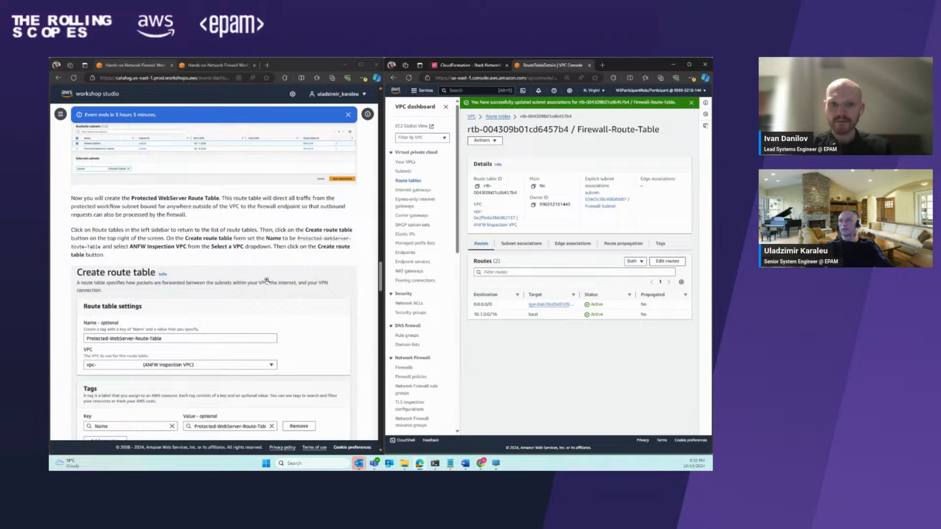
# - Create a new route table named Protected-WebServer-Route-Table in the ANFW Inspection VPC, copying the name from the guide
pyautogui.click(408, 181)
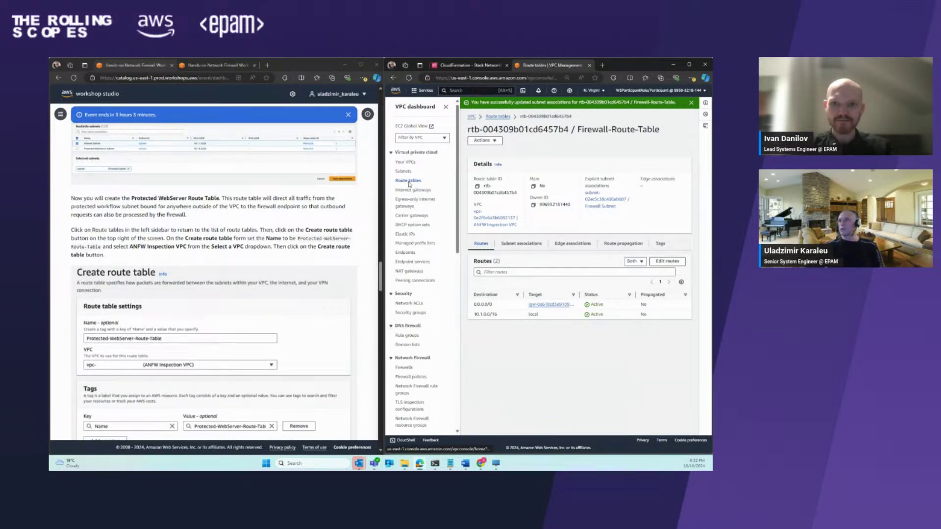
pyautogui.click(666, 116)
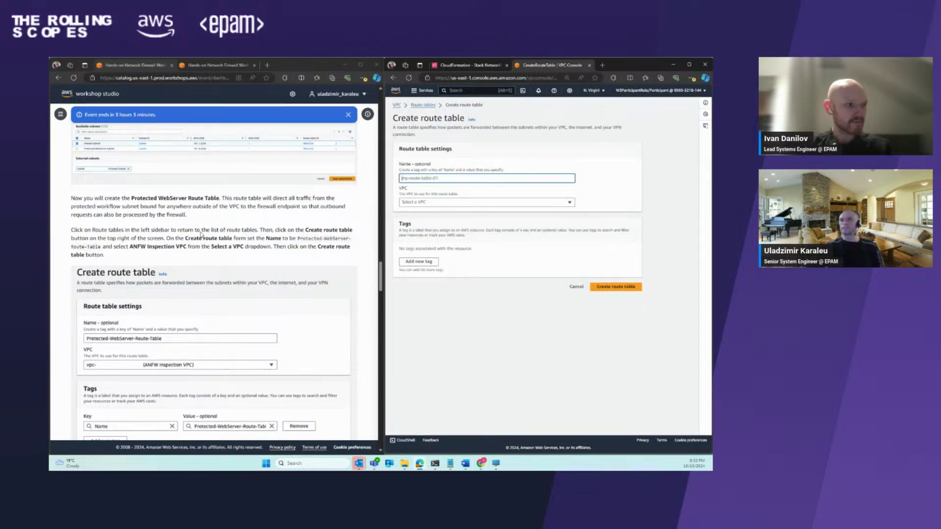
pyautogui.scroll(-2, 223, 227)
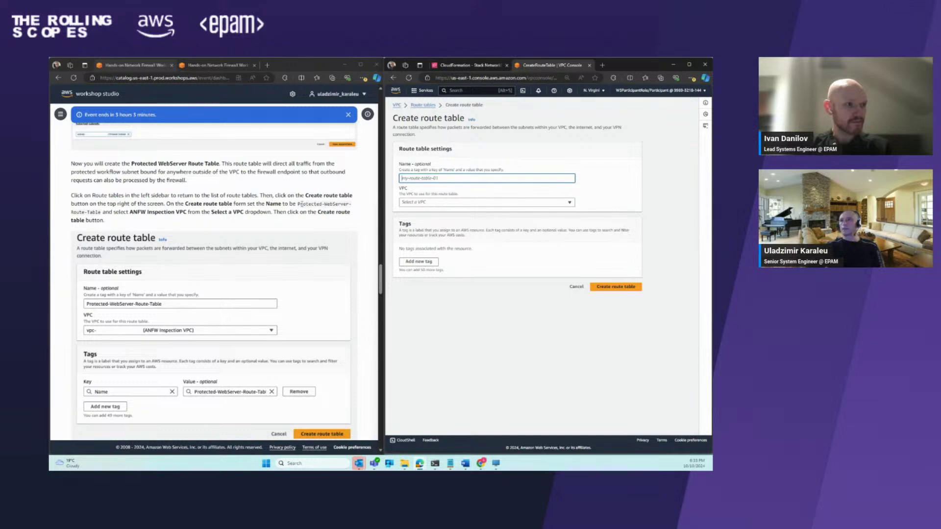
pyautogui.moveTo(298, 204); pyautogui.dragTo(105, 211)
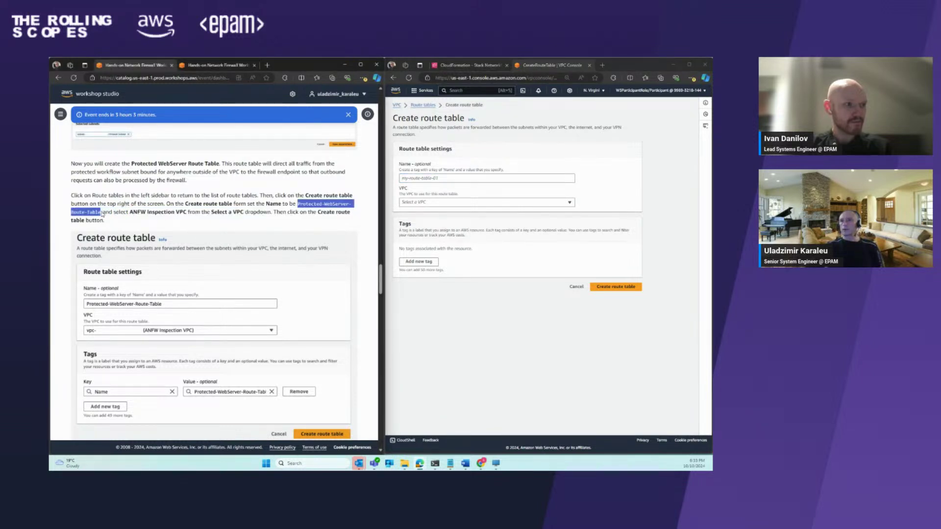
pyautogui.rightClick(342, 207)
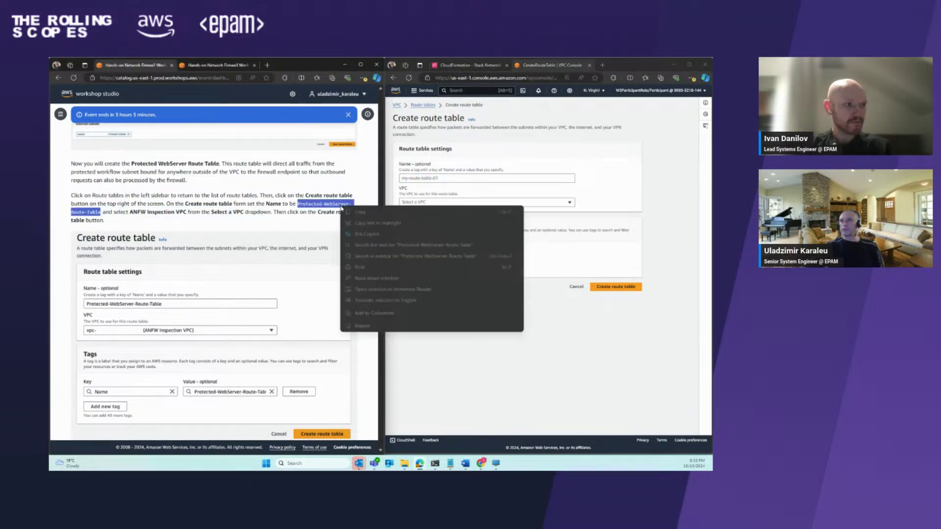
pyautogui.click(357, 212)
pyautogui.click(415, 179)
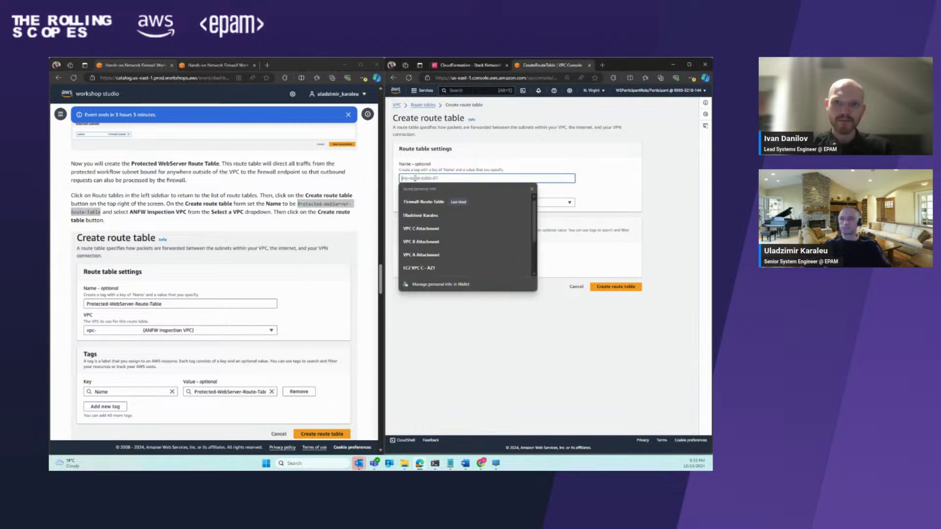
pyautogui.hotkey('ctrl', 'v')
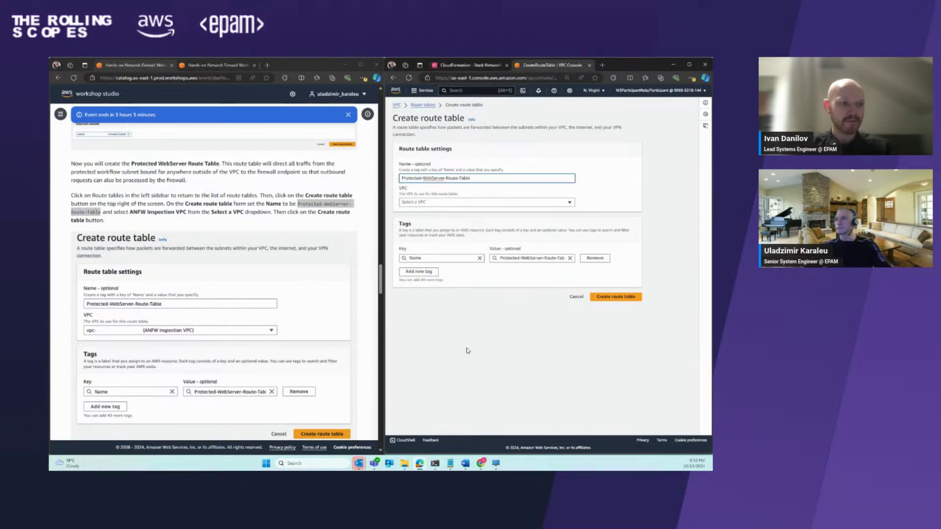
pyautogui.click(434, 204)
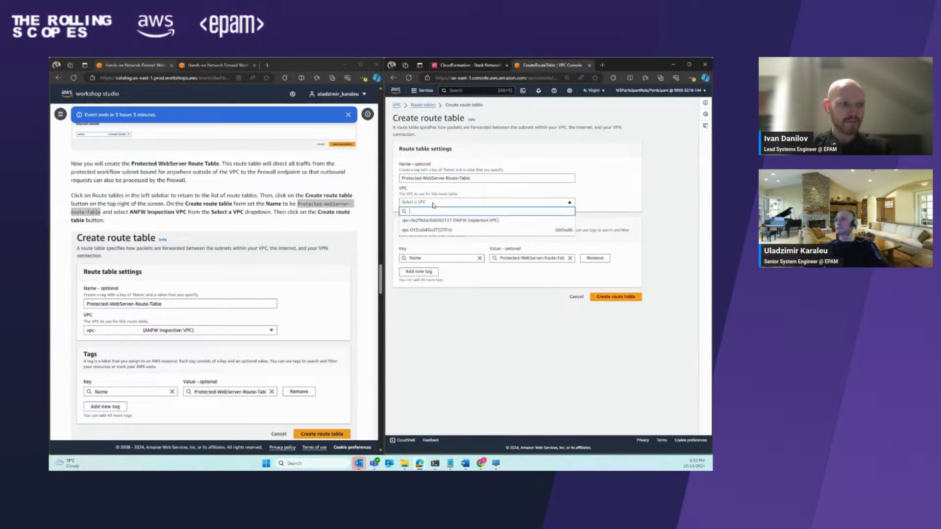
pyautogui.click(421, 221)
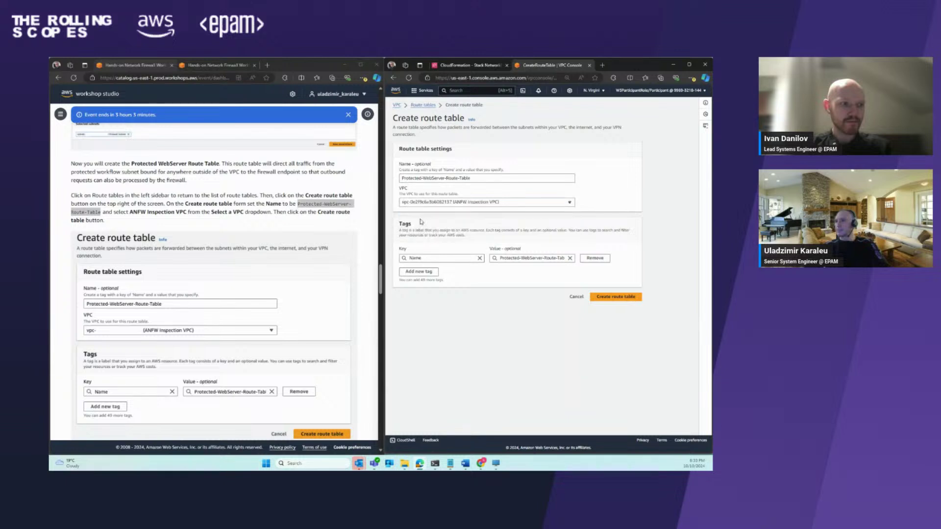
pyautogui.click(616, 299)
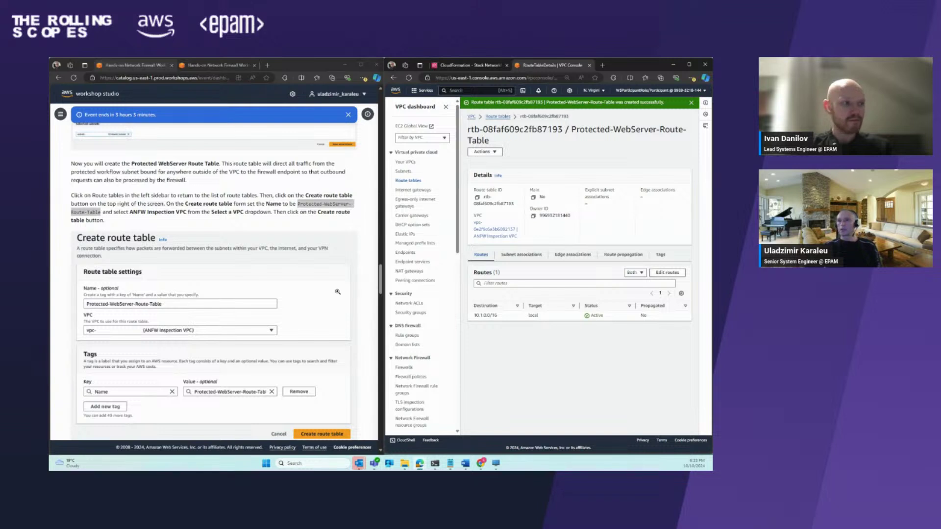
# - Check the workload routing in the guide and diagram, and add a second route to Protected-WebServer-Route-Table with destination 0.0.0.0/0
pyautogui.scroll(-2, 338, 291)
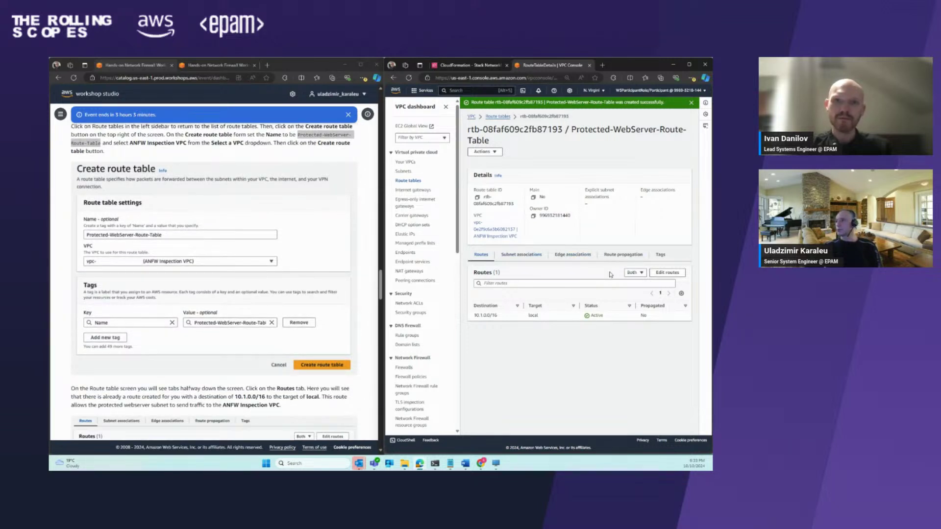
pyautogui.click(664, 273)
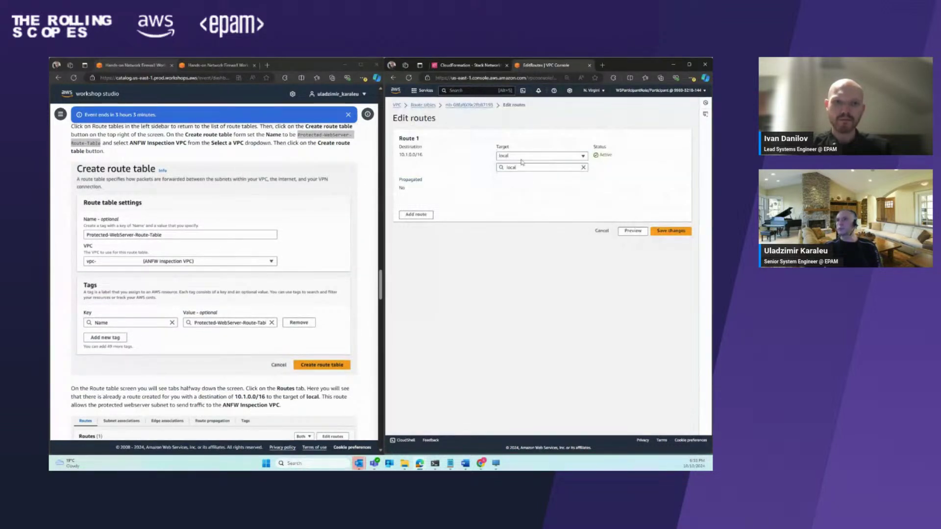
pyautogui.click(221, 66)
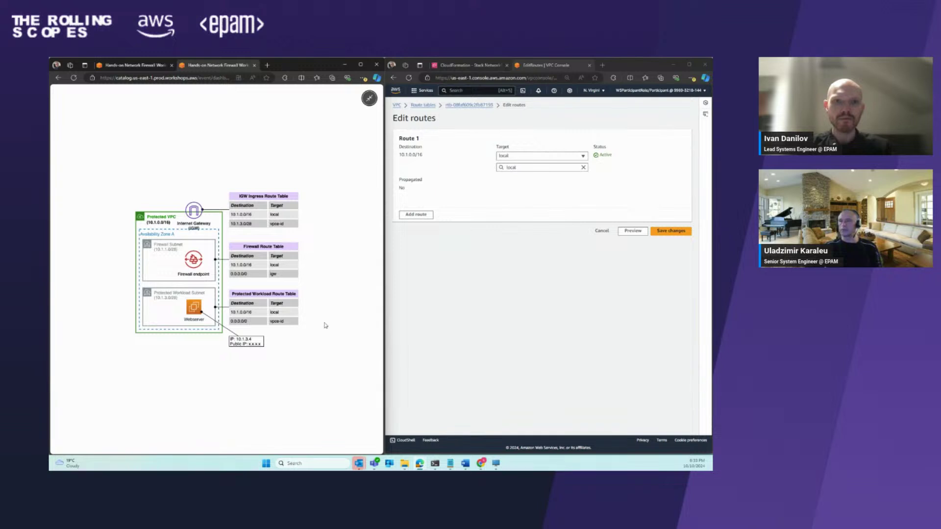
pyautogui.click(152, 67)
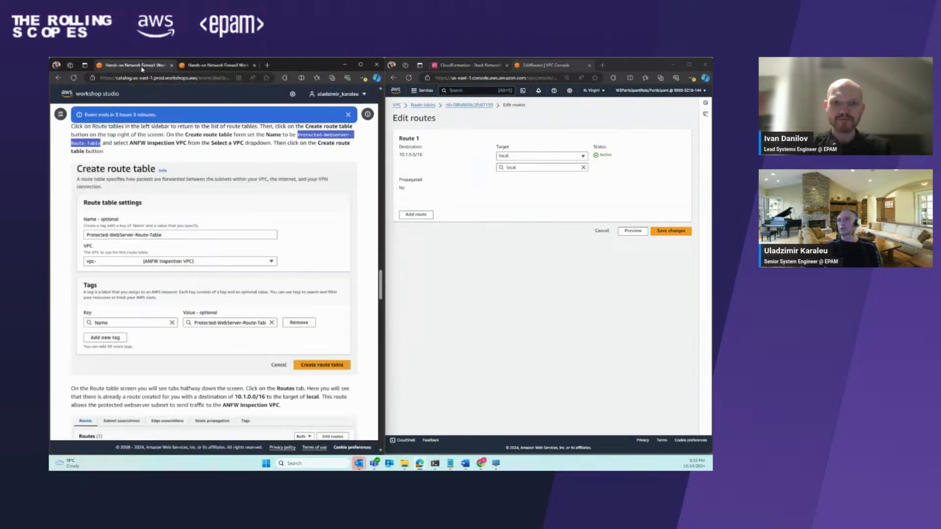
pyautogui.scroll(-5, 183, 238)
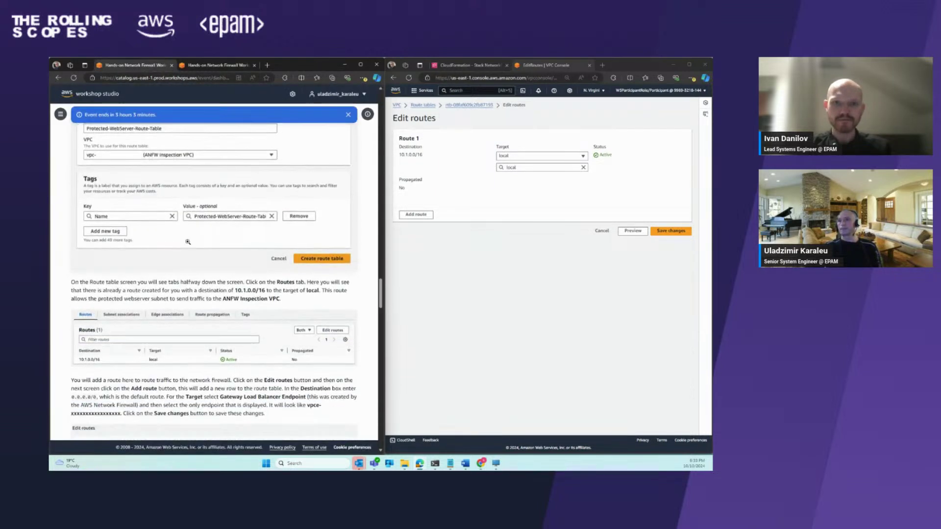
pyautogui.click(416, 215)
pyautogui.click(429, 230)
pyautogui.write('0.0.0.0/0')
# - Set the 0.0.0.0/0 route's target to the ANFW-Lab Gateway Load Balancer Endpoint and save the route changes
pyautogui.click(513, 231)
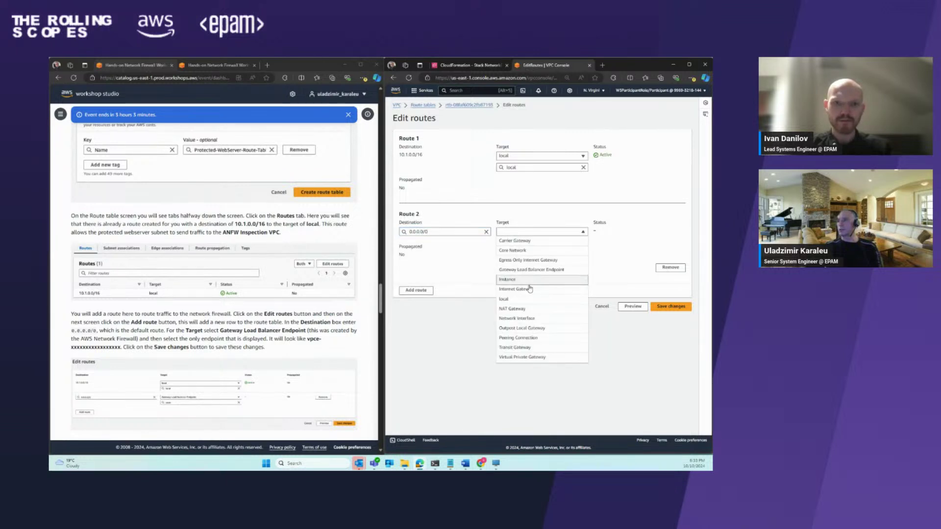
pyautogui.click(531, 274)
pyautogui.click(539, 243)
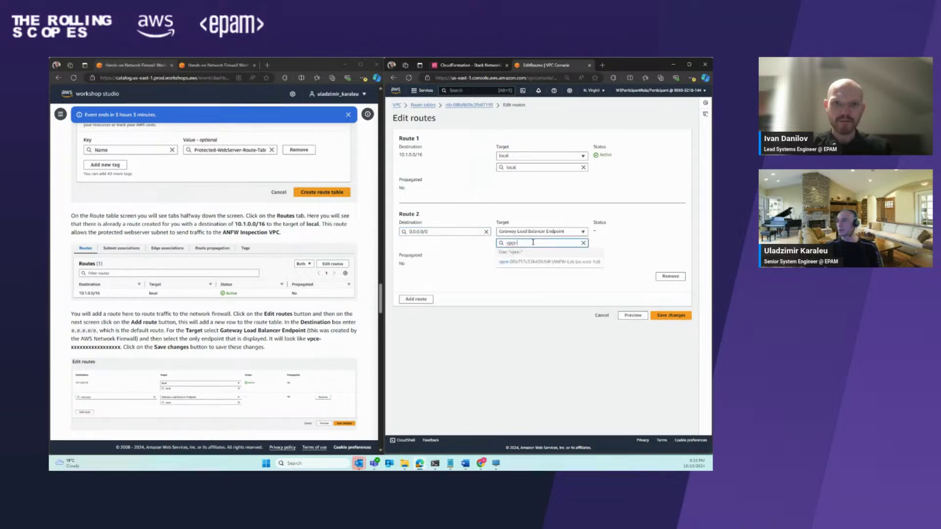
pyautogui.click(537, 264)
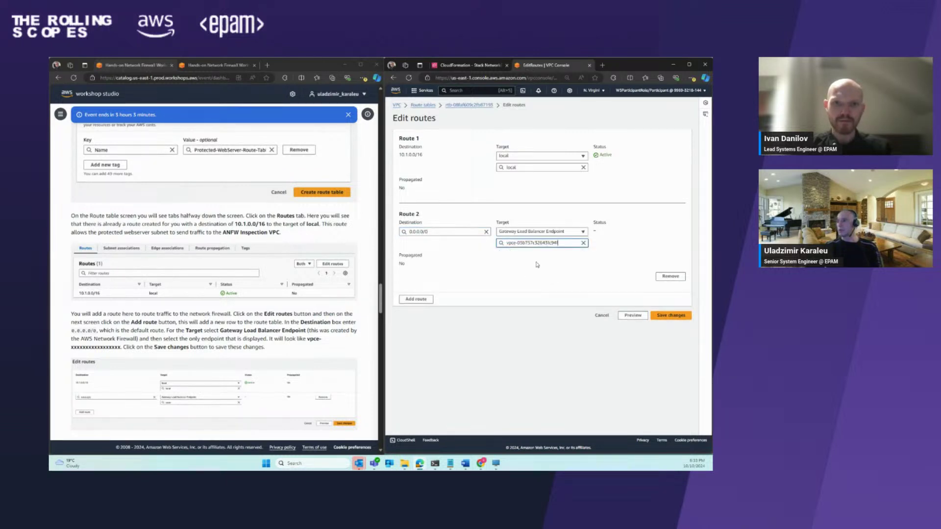
pyautogui.click(675, 318)
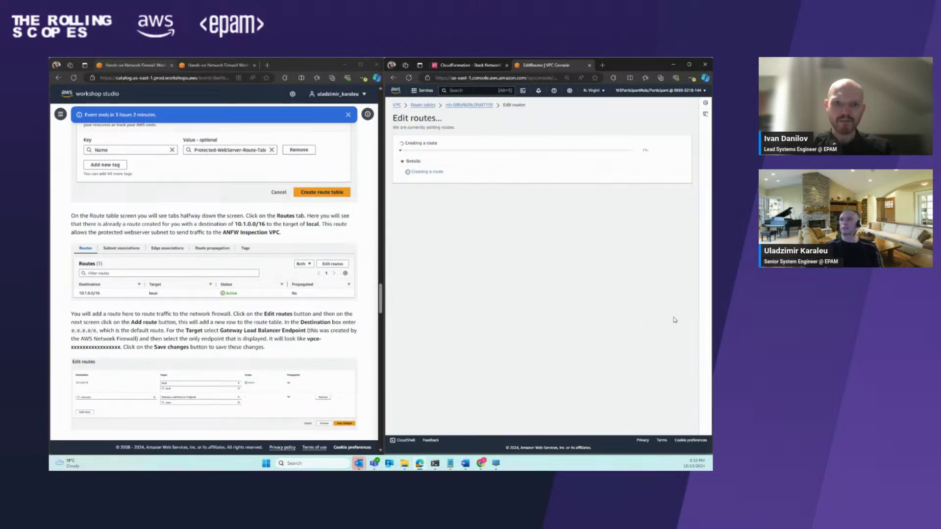
# - Associate the Protected WebServer Subnet with Protected-WebServer-Route-Table, following the guide and the network diagram, and save the association
pyautogui.scroll(-5, 179, 269)
pyautogui.scroll(1, 186, 270)
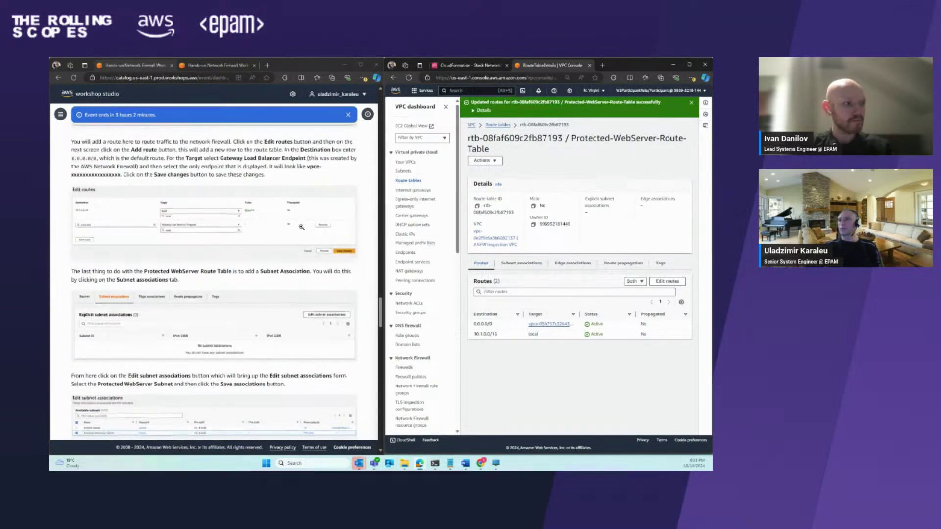
pyautogui.scroll(1, 302, 227)
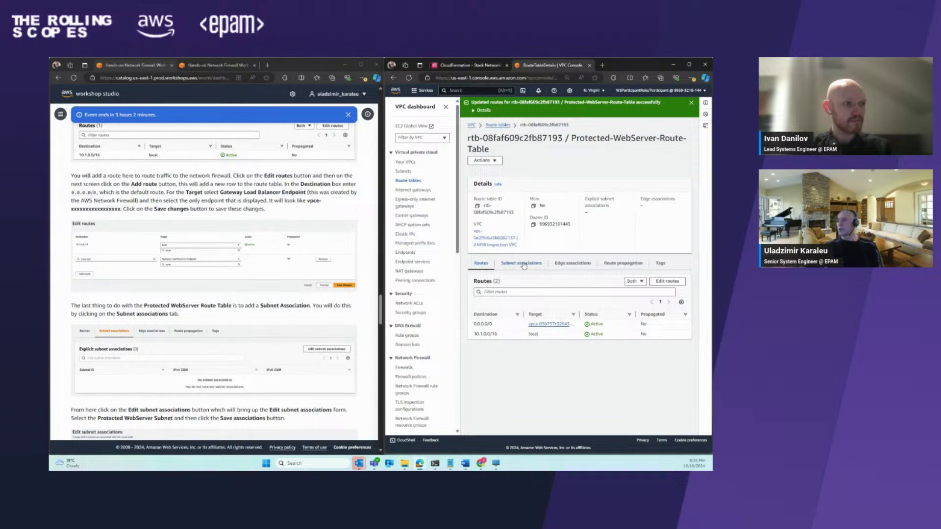
pyautogui.click(522, 264)
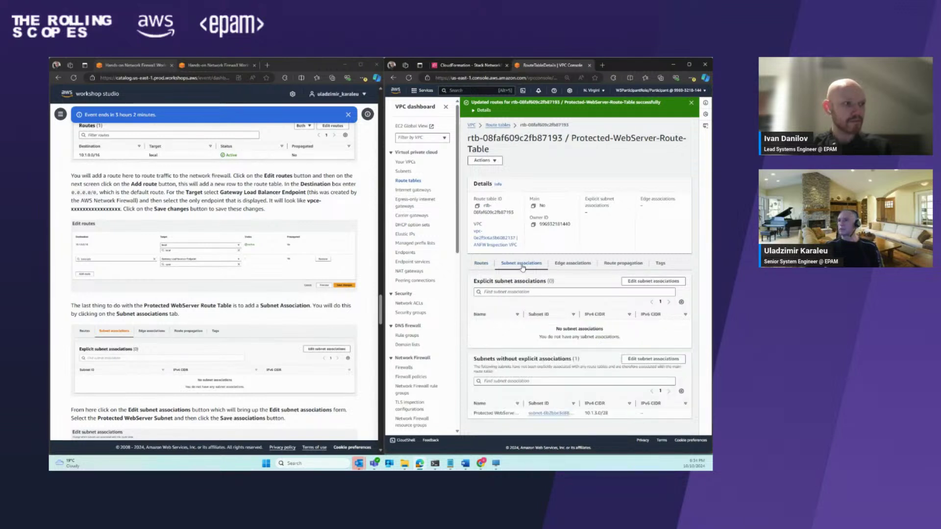
pyautogui.scroll(2, 179, 222)
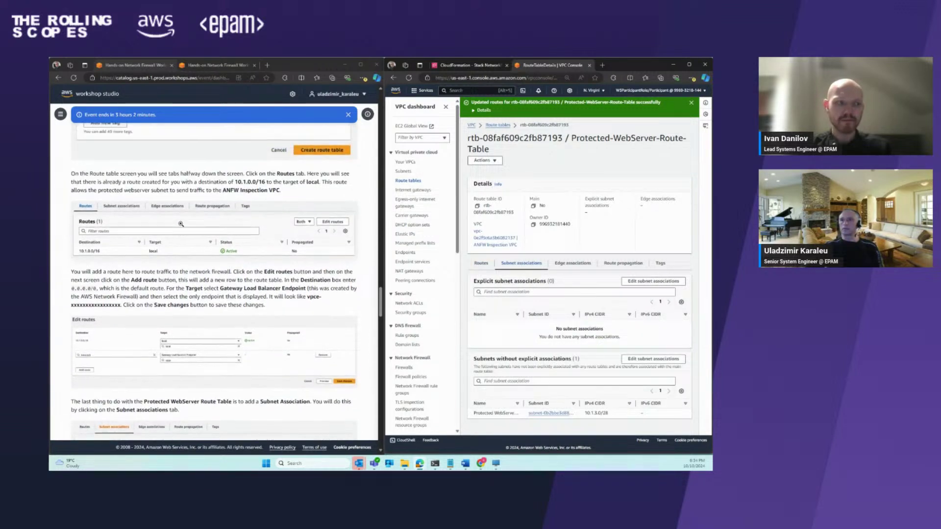
pyautogui.scroll(-1, 179, 221)
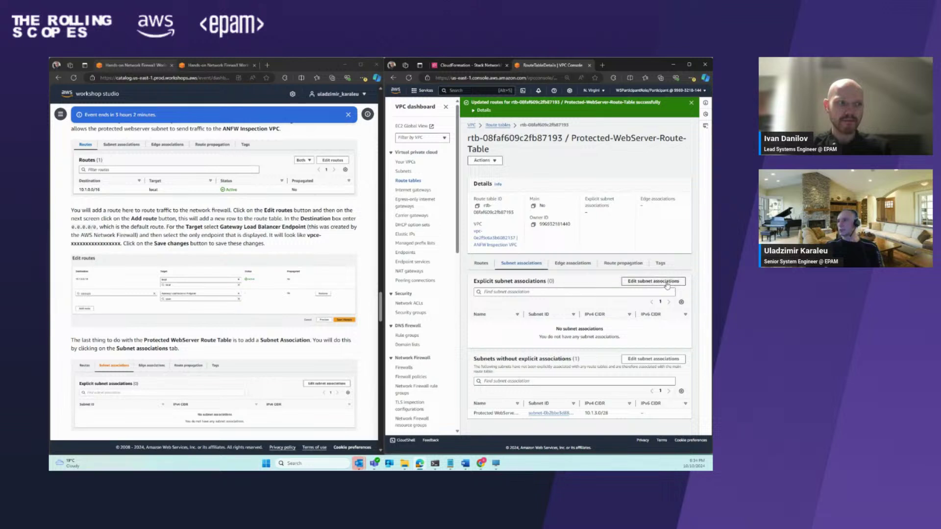
pyautogui.click(664, 282)
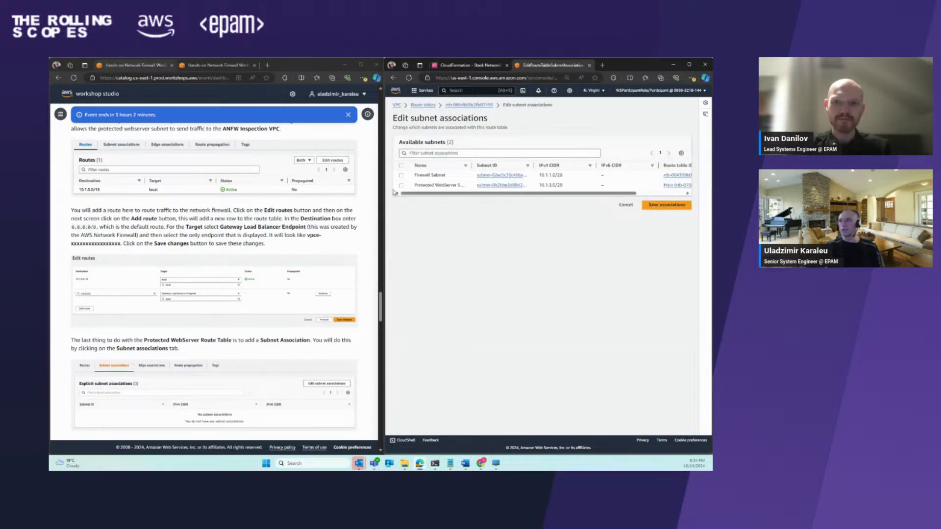
pyautogui.click(234, 69)
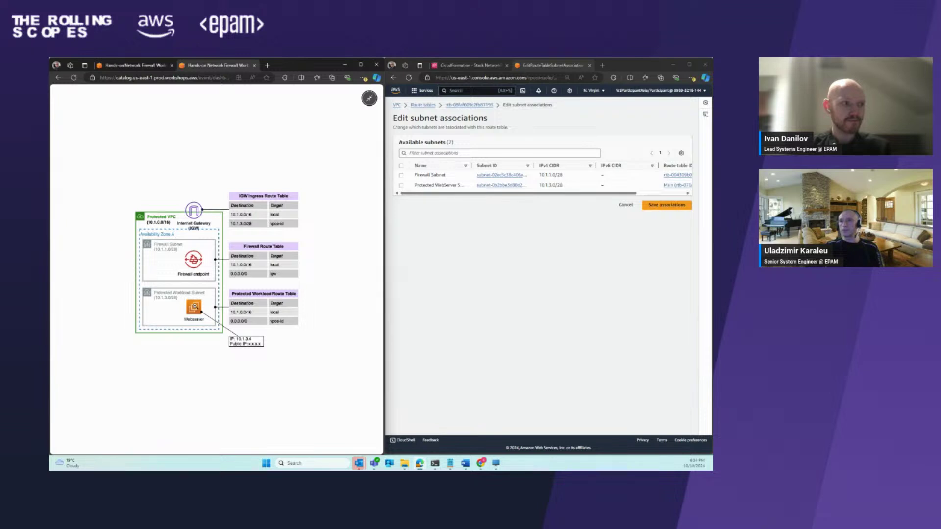
pyautogui.click(147, 67)
pyautogui.scroll(-2, 276, 255)
pyautogui.scroll(-3, 275, 255)
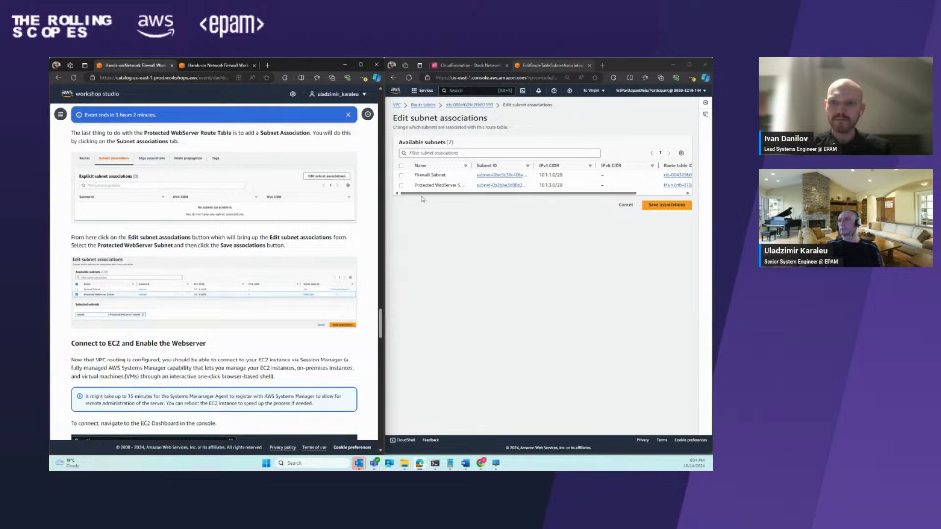
pyautogui.click(401, 185)
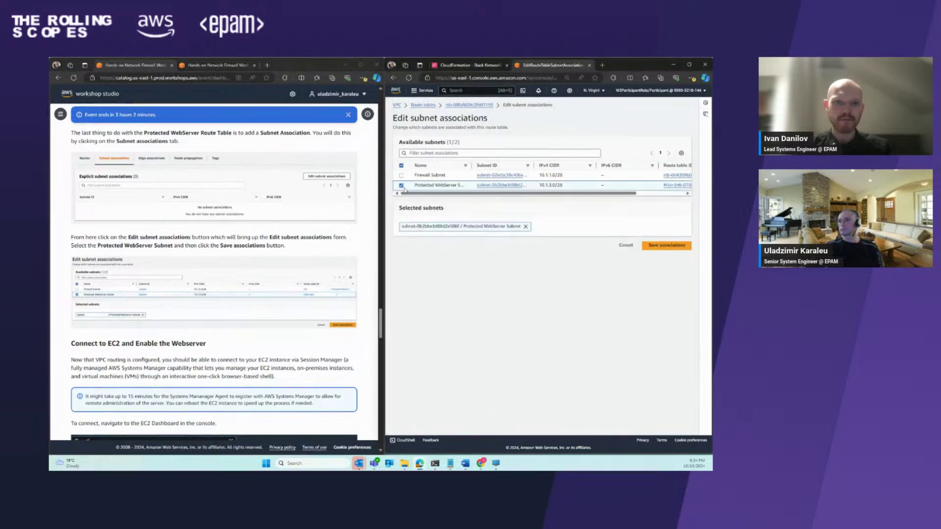
pyautogui.click(660, 246)
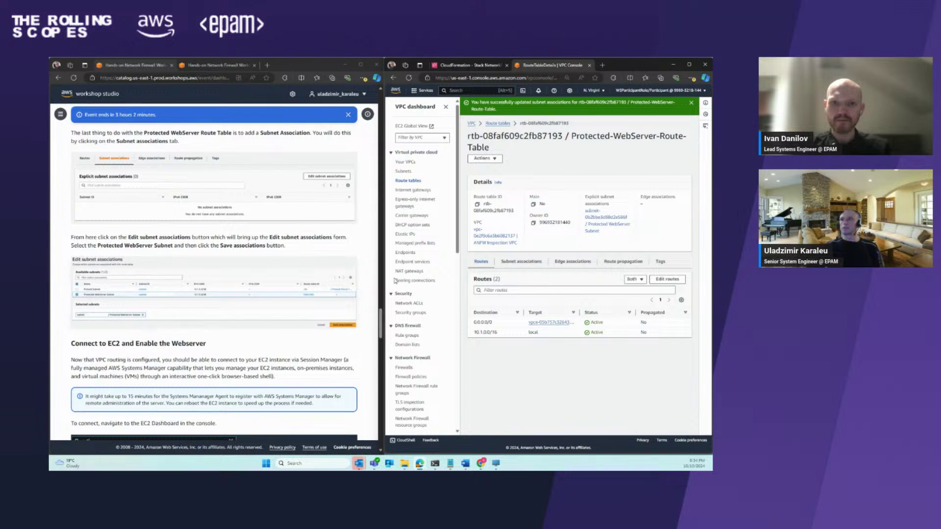
# - Return to the list of route tables and check IGW-Ingress-Route-Table's routes and edge associations against the network diagram
pyautogui.scroll(3, 193, 274)
pyautogui.scroll(-4, 197, 247)
pyautogui.scroll(4, 197, 247)
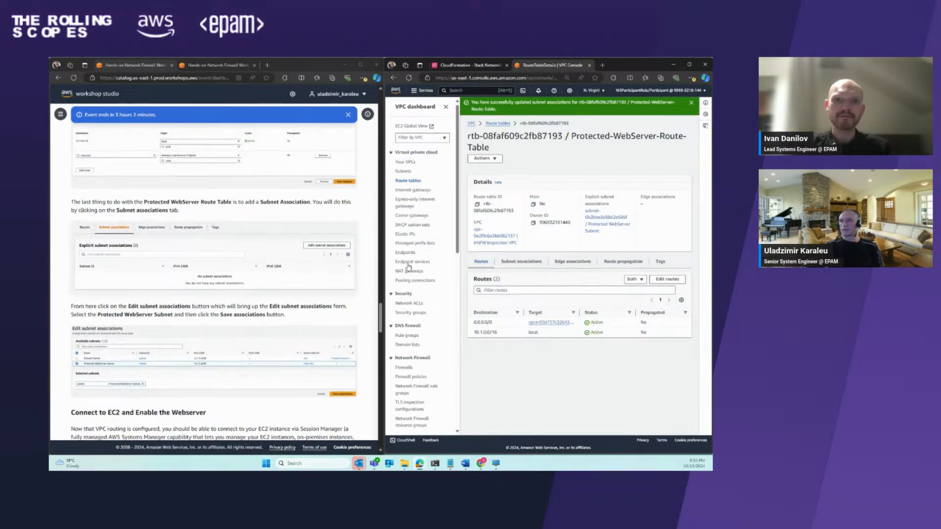
pyautogui.click(410, 184)
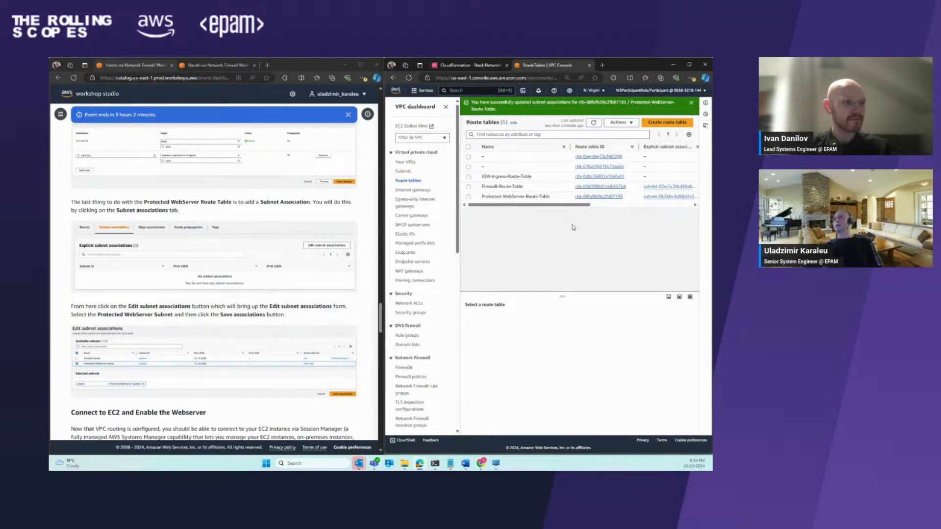
pyautogui.click(210, 66)
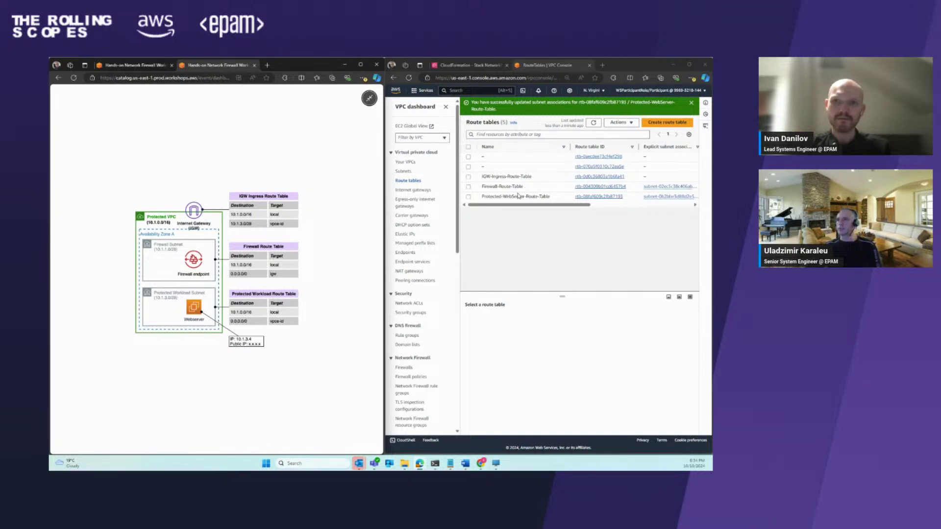
pyautogui.click(505, 177)
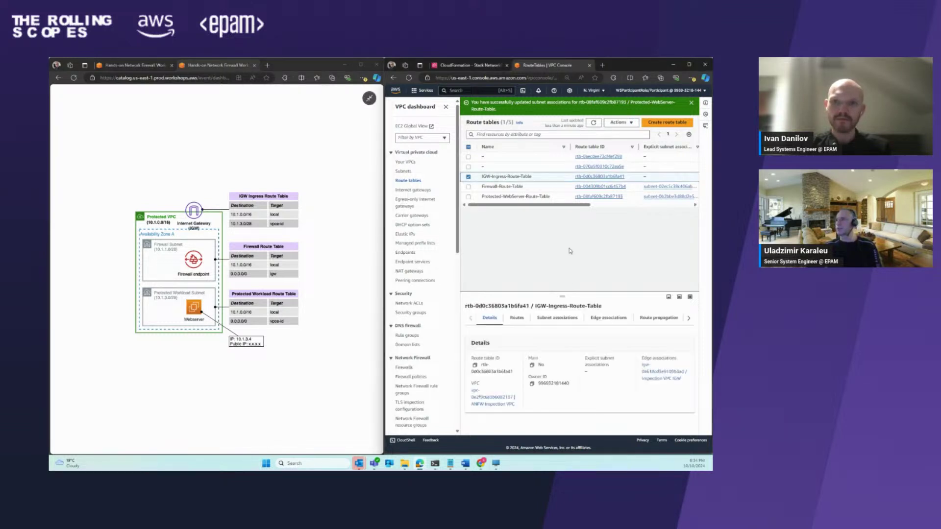
pyautogui.click(516, 318)
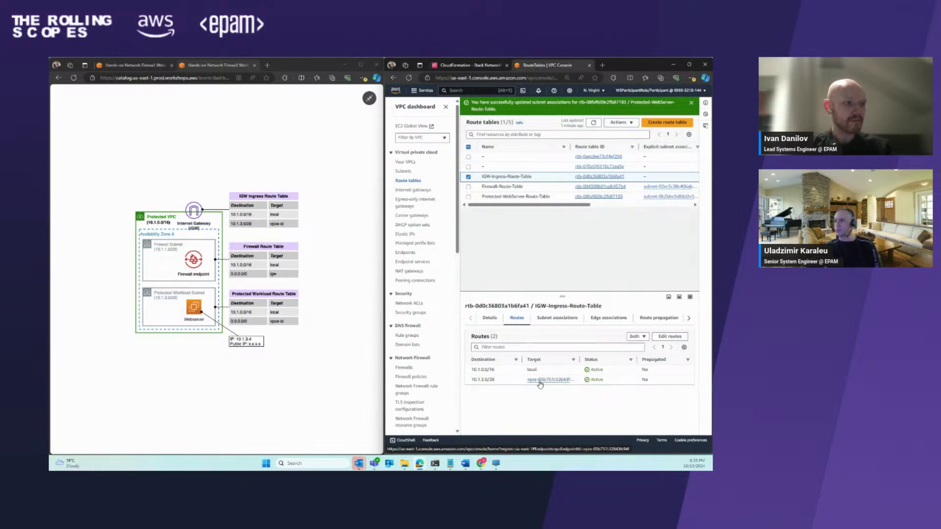
pyautogui.click(605, 319)
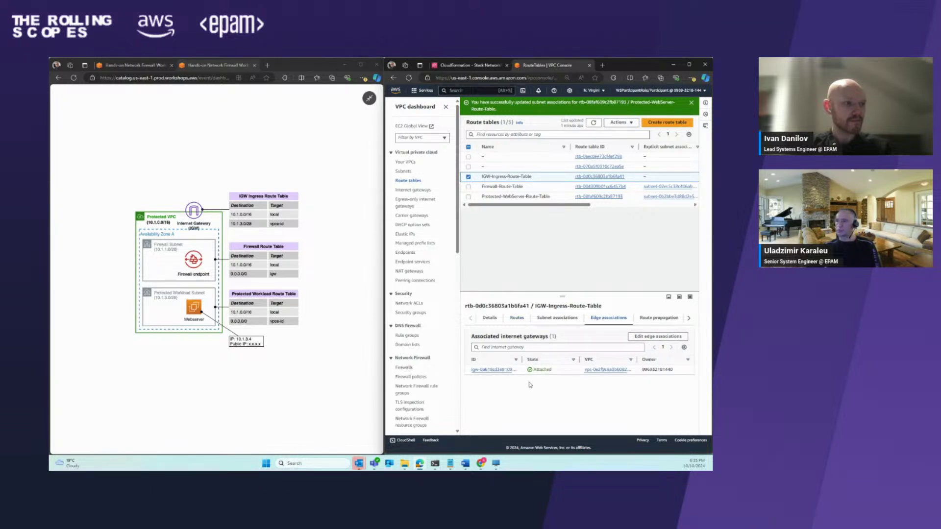
# - Check Firewall-Route-Table's routes and subnet associations against the network diagram
pyautogui.click(468, 178)
pyautogui.click(467, 187)
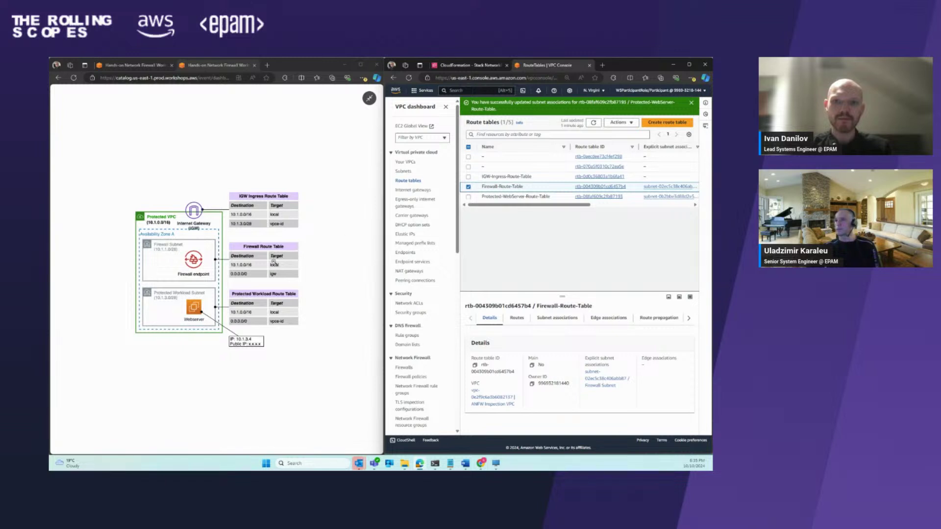
pyautogui.click(517, 318)
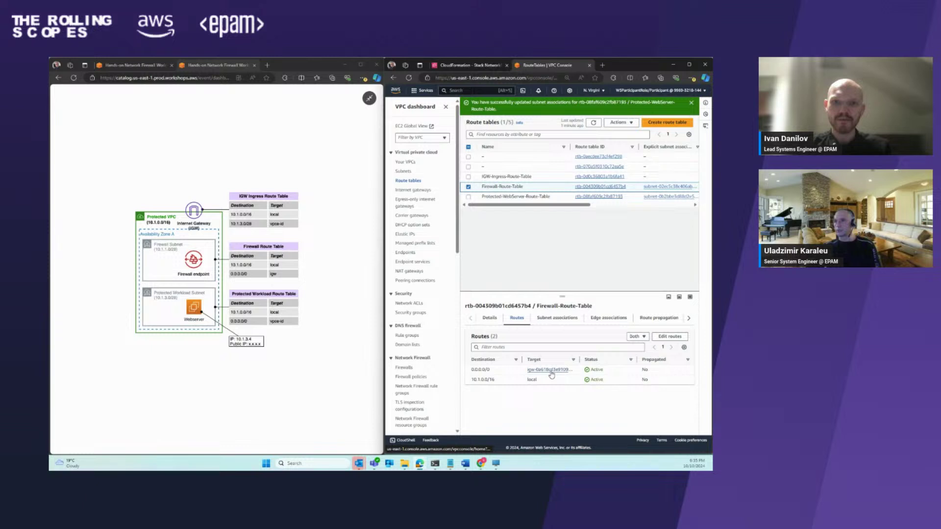
pyautogui.click(547, 320)
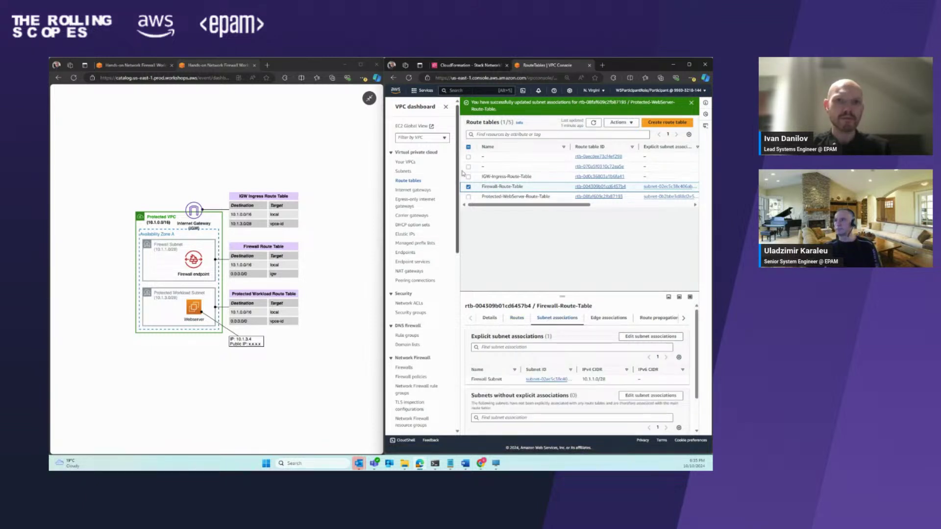
# - Check Protected-WebServer-Route-Table's routes and subnet associations against the network diagram
pyautogui.click(468, 187)
pyautogui.click(469, 197)
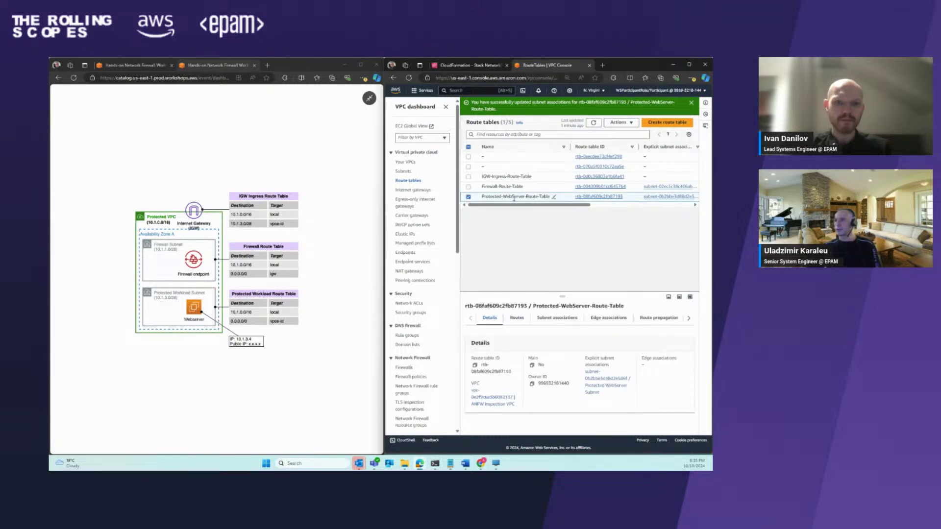
pyautogui.click(517, 318)
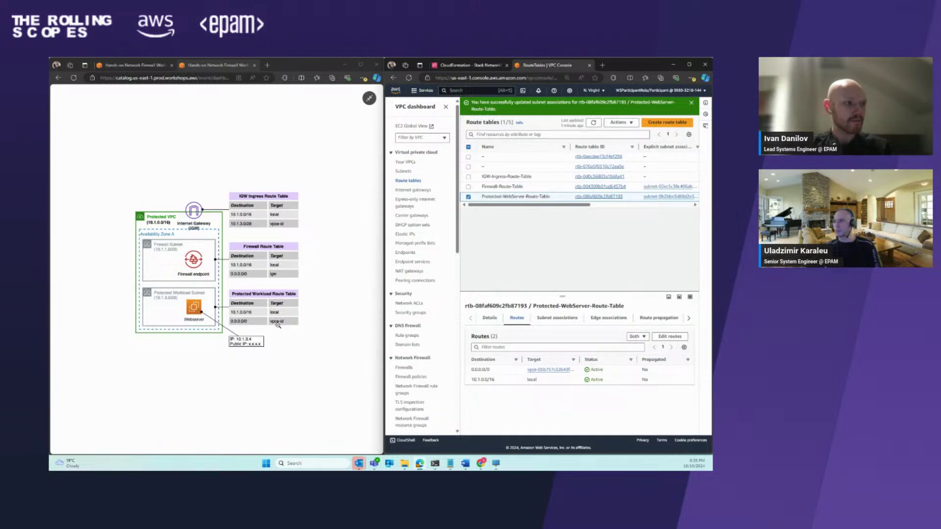
pyautogui.click(562, 318)
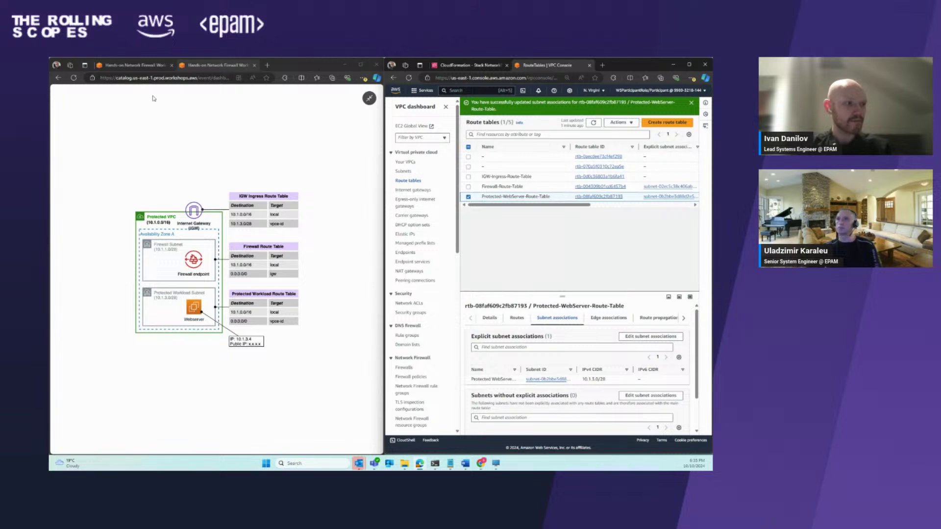
# - Read the guide's section on connecting to EC2, then search for ec2 in a duplicate of the console page and open the EC2 dashboard
pyautogui.click(227, 224)
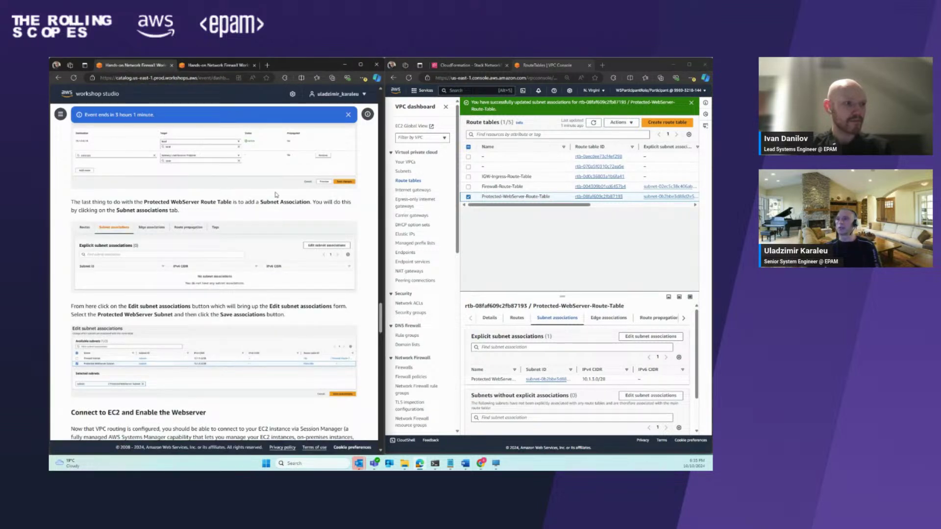
pyautogui.scroll(-3, 226, 224)
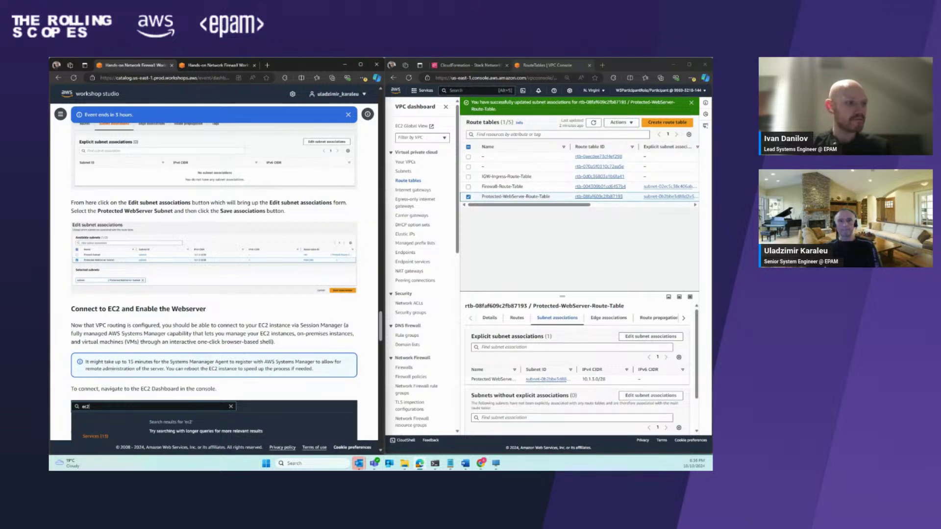
pyautogui.rightClick(566, 65)
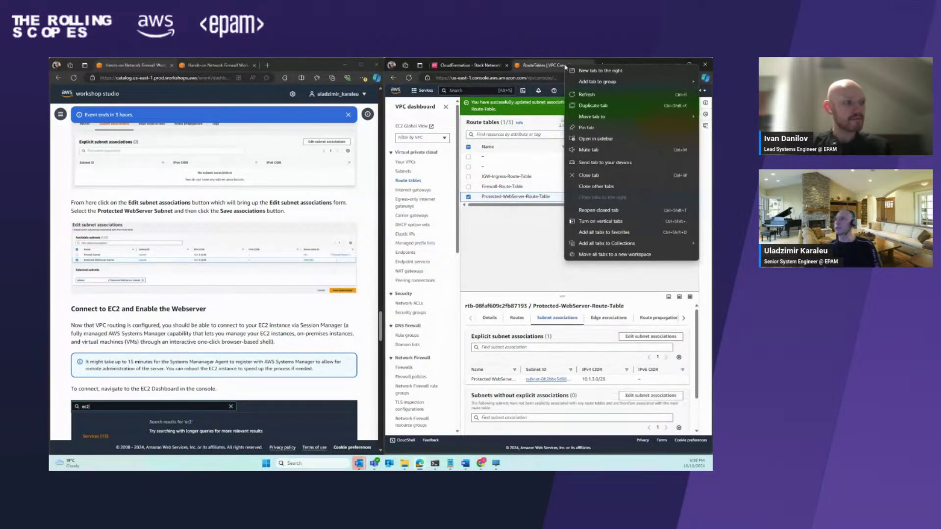
pyautogui.click(589, 107)
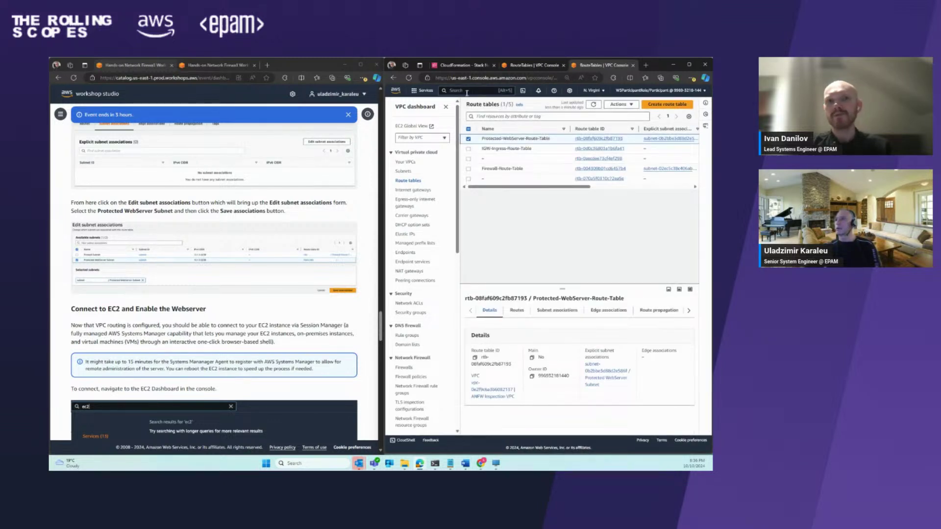
pyautogui.click(459, 90)
pyautogui.write('ec2')
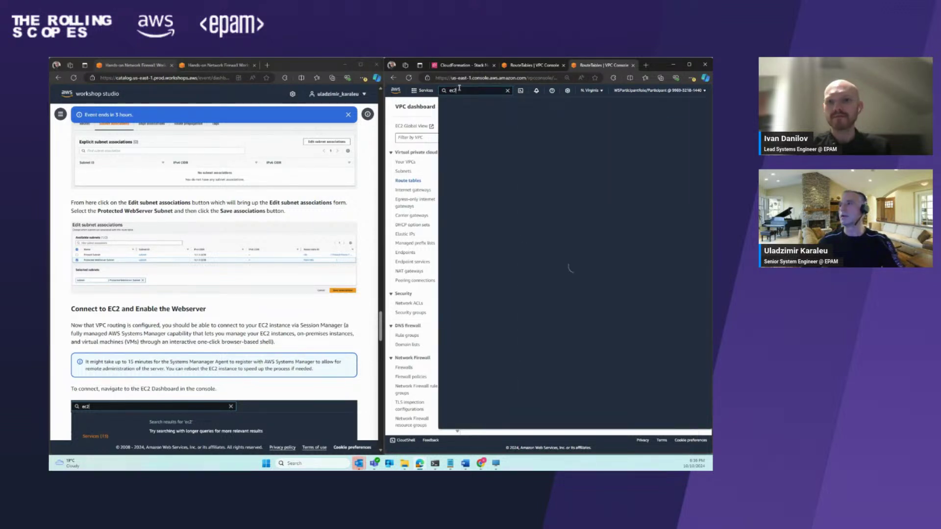
pyautogui.moveTo(540, 139)
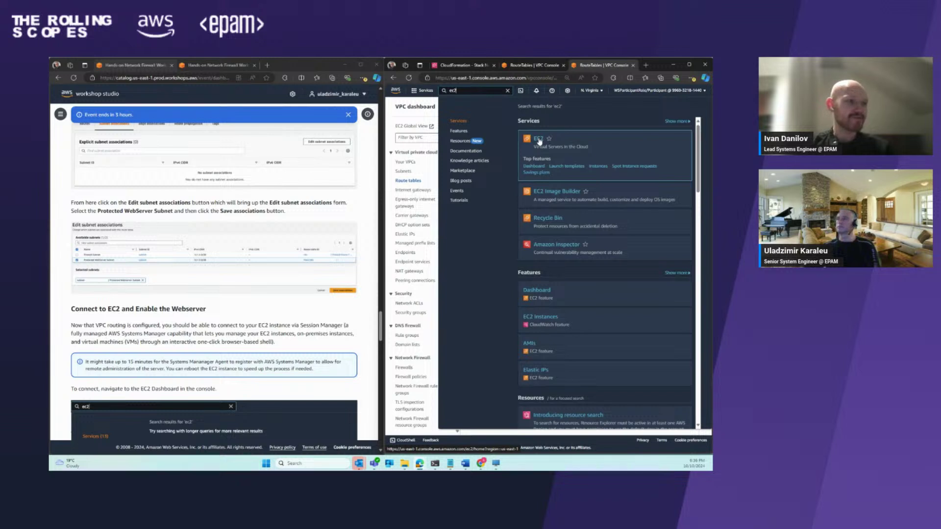
pyautogui.click(539, 141)
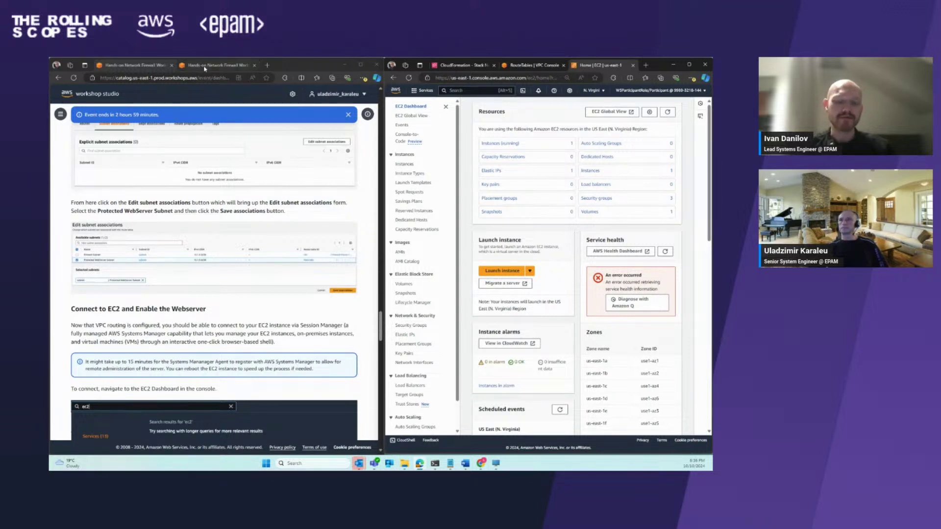
# - Follow the guide's connection instructions: select the running Test Workload instance and open its Connect to instance page
pyautogui.click(216, 65)
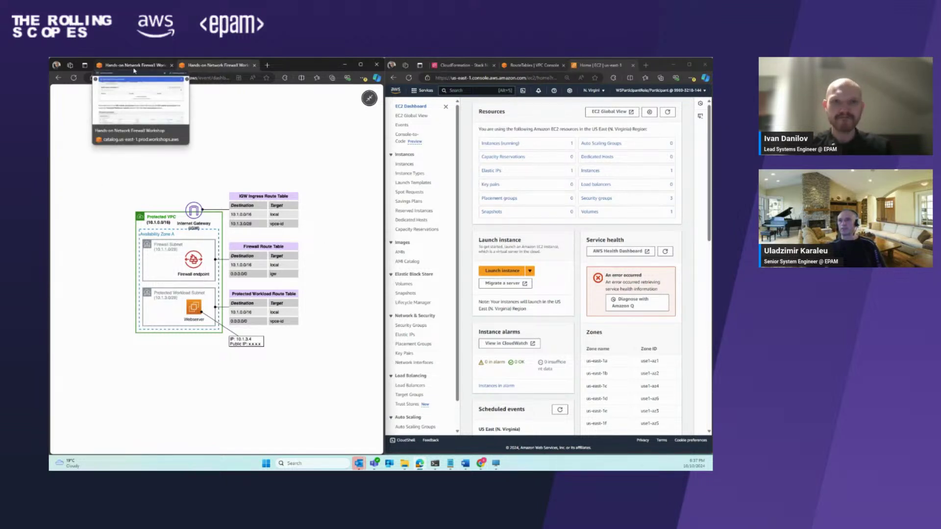
pyautogui.press('Escape')
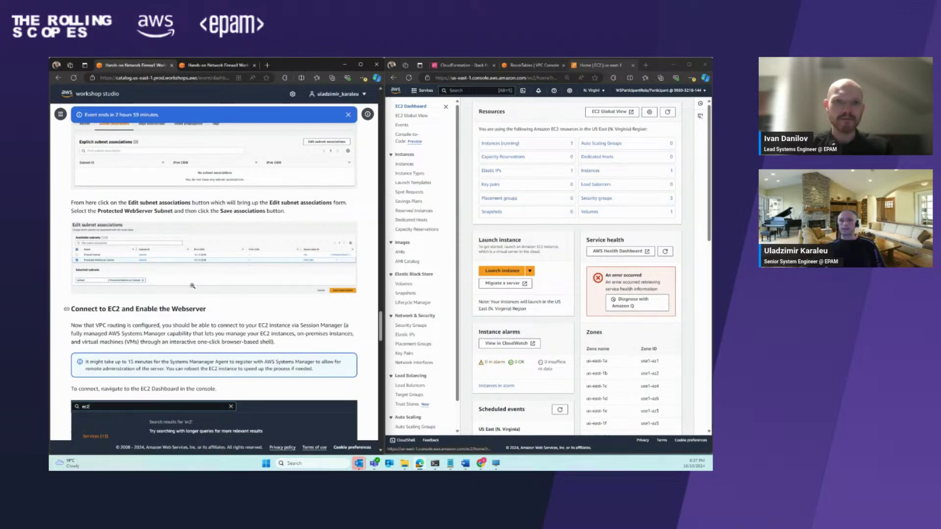
pyautogui.scroll(-5, 242, 245)
pyautogui.scroll(-8, 241, 244)
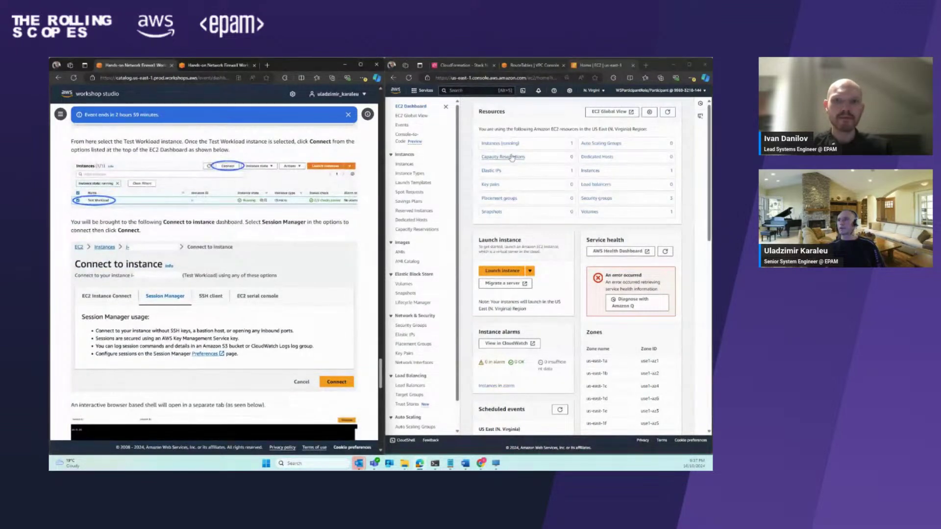
pyautogui.click(497, 144)
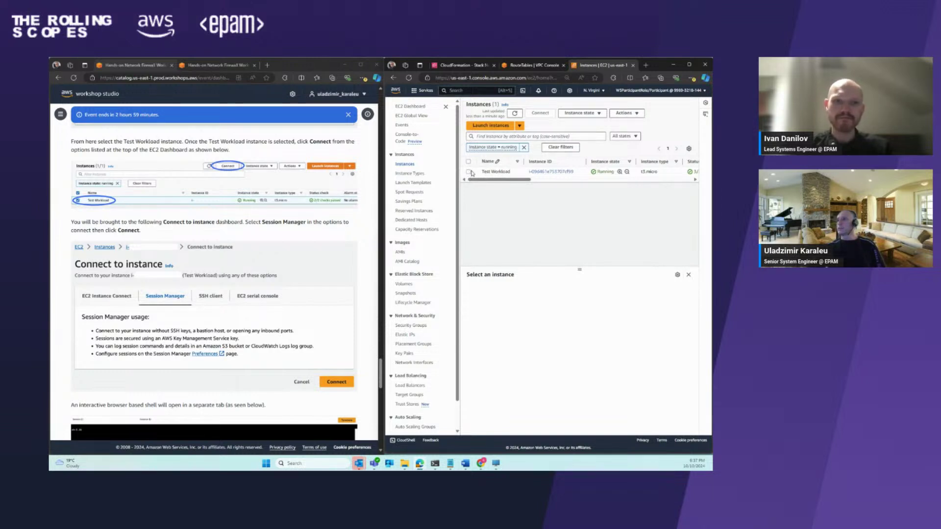
pyautogui.click(468, 172)
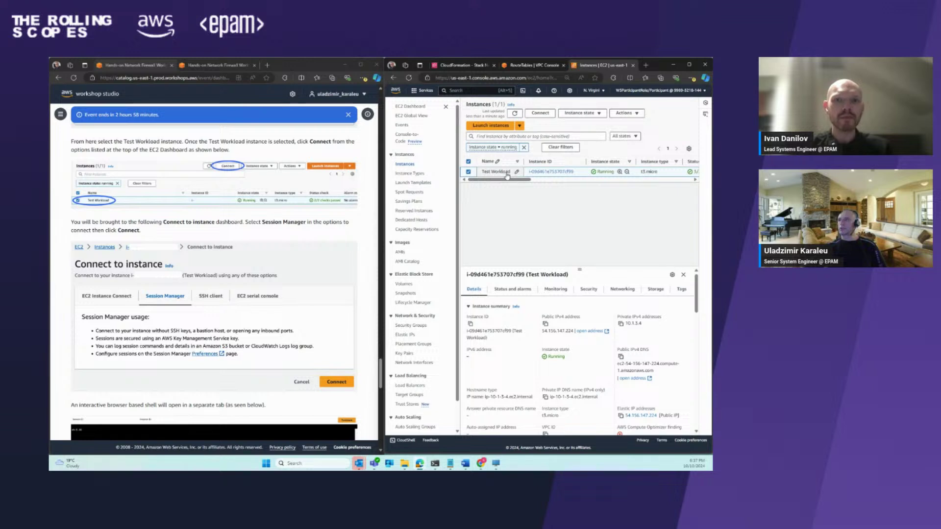
pyautogui.click(540, 114)
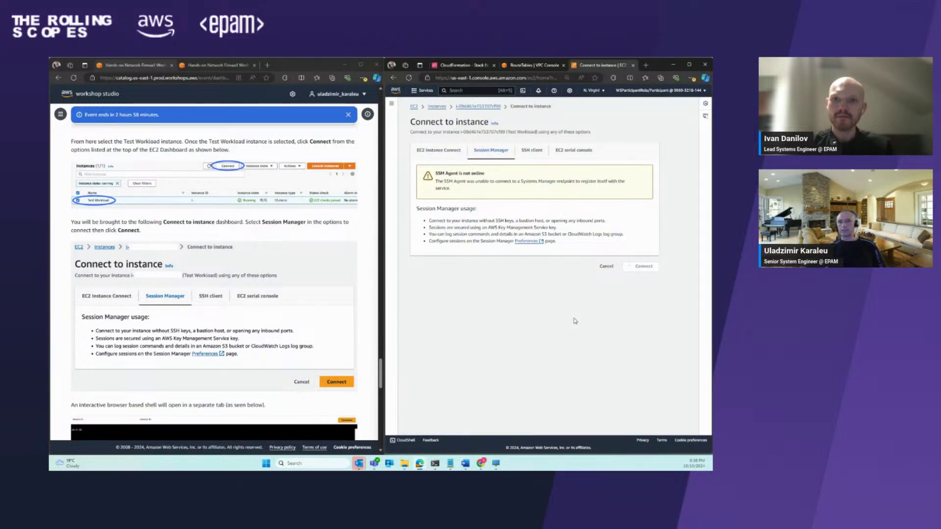
# - Open the Test Workload instance's summary and reboot the instance
pyautogui.click(485, 107)
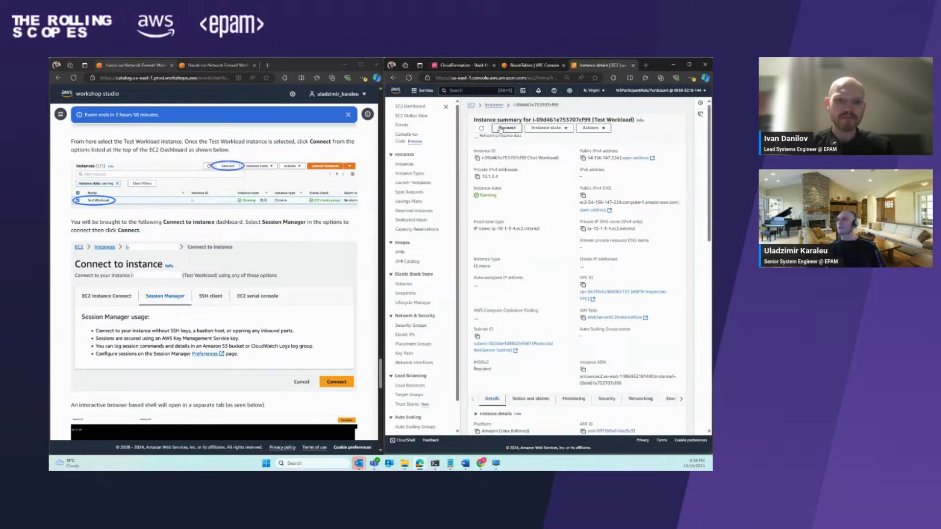
pyautogui.click(537, 128)
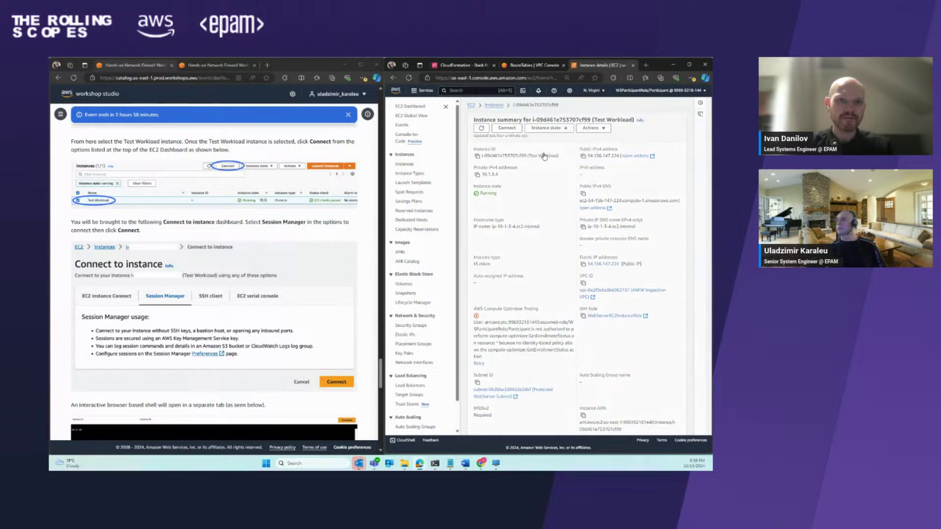
pyautogui.click(544, 155)
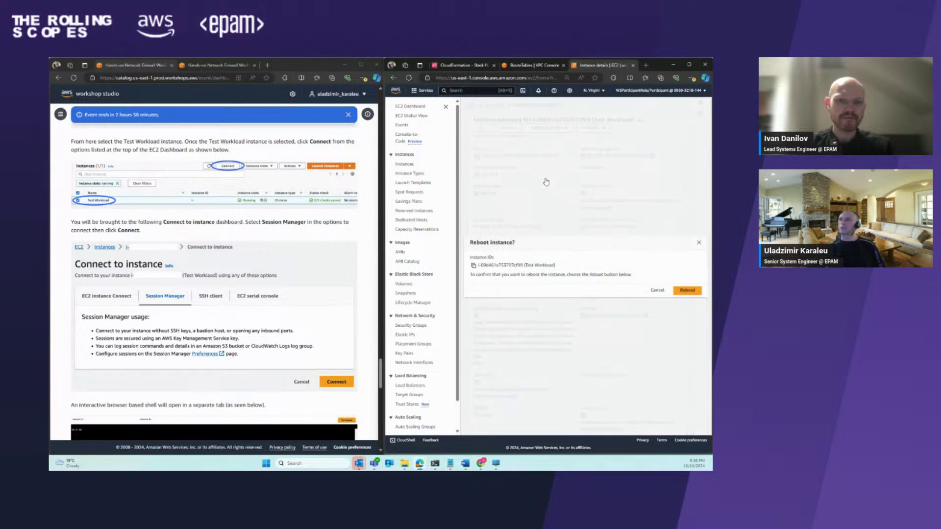
pyautogui.click(688, 291)
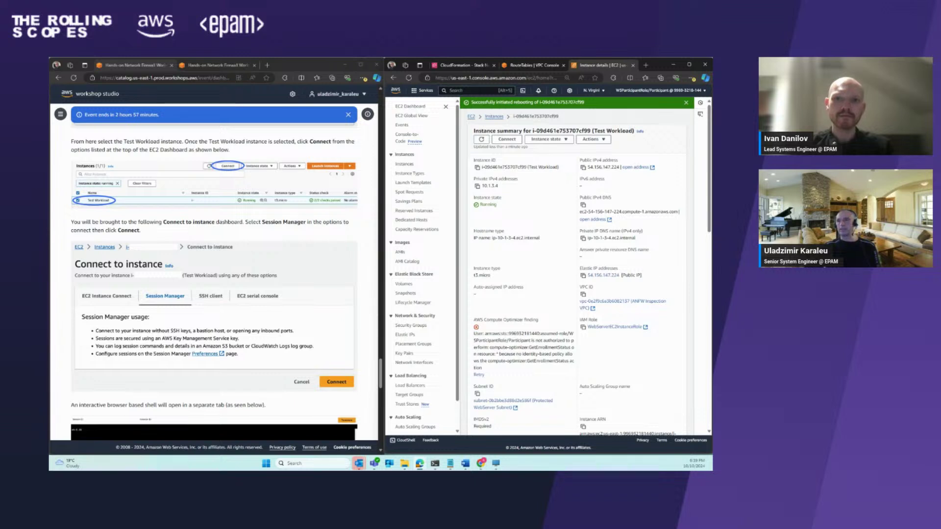
# - Return to the instance's connection page, reload it and start a Session Manager session
pyautogui.click(506, 140)
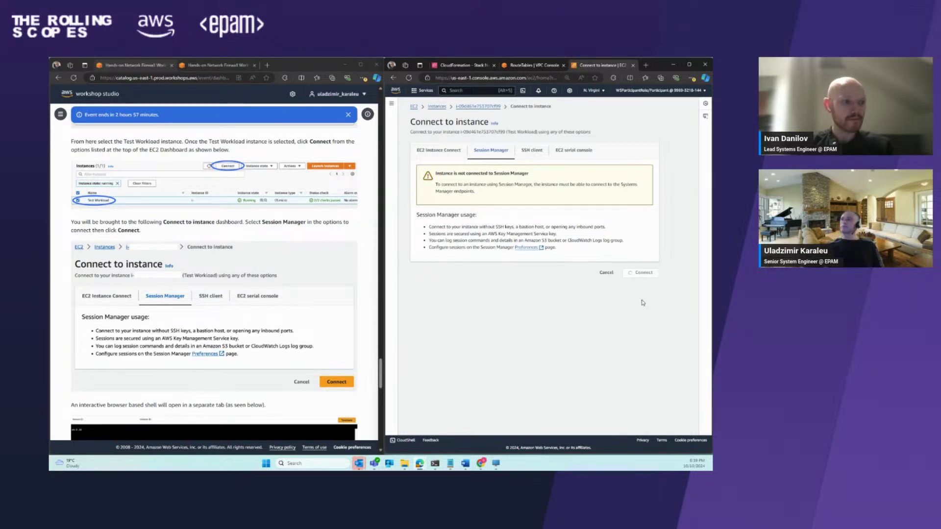
pyautogui.press('F5')
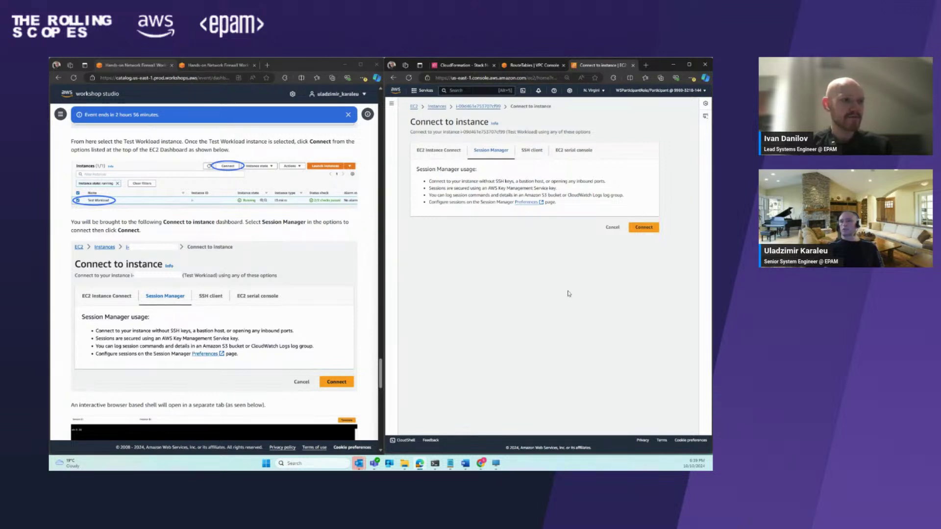
pyautogui.click(645, 228)
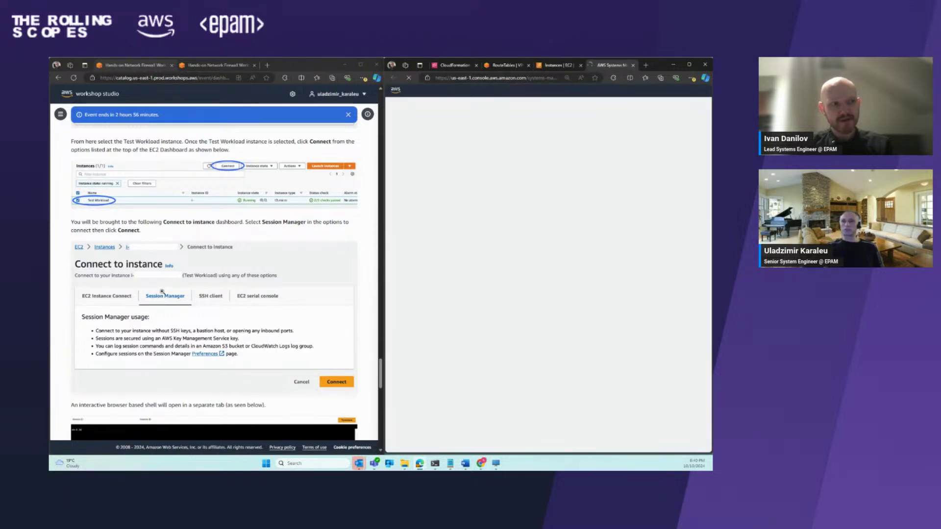
# - Copy the guide's commands for installing, enabling and starting NGINX and run them in the instance's shell session
pyautogui.scroll(-5, 162, 291)
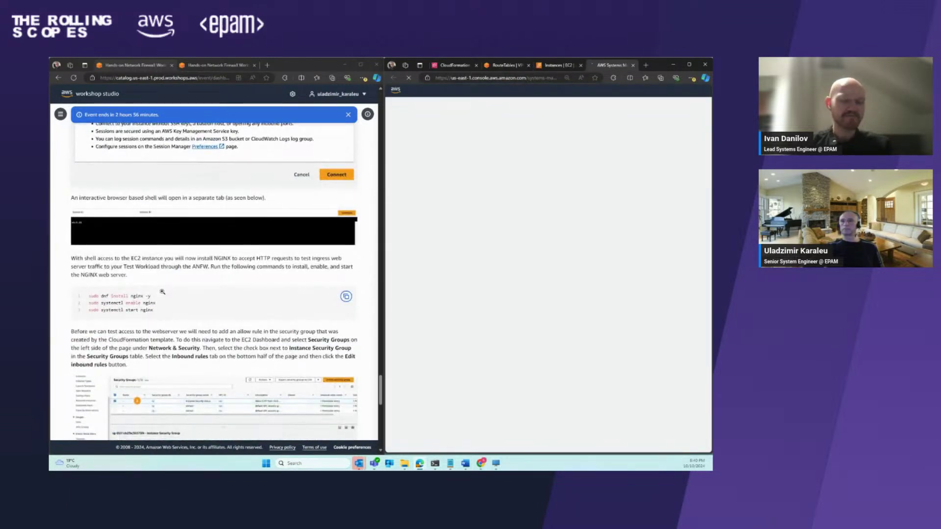
pyautogui.scroll(-1, 162, 291)
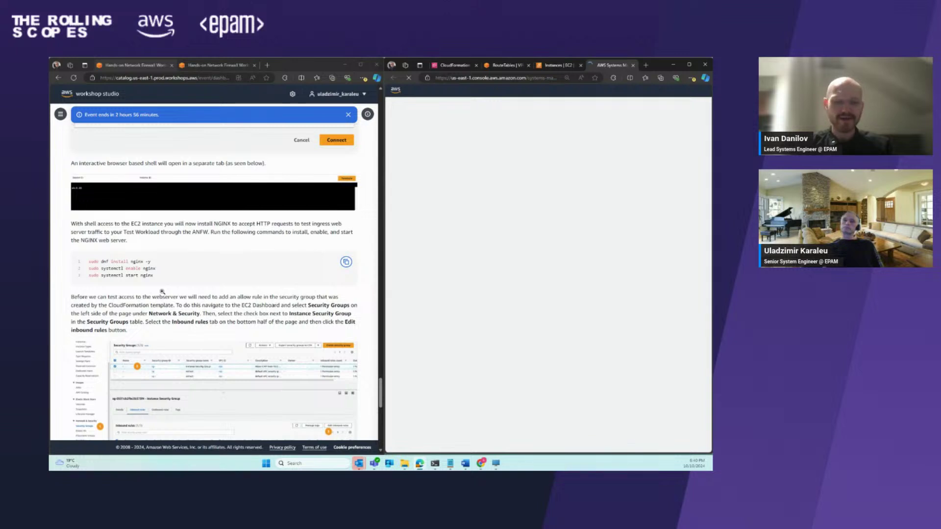
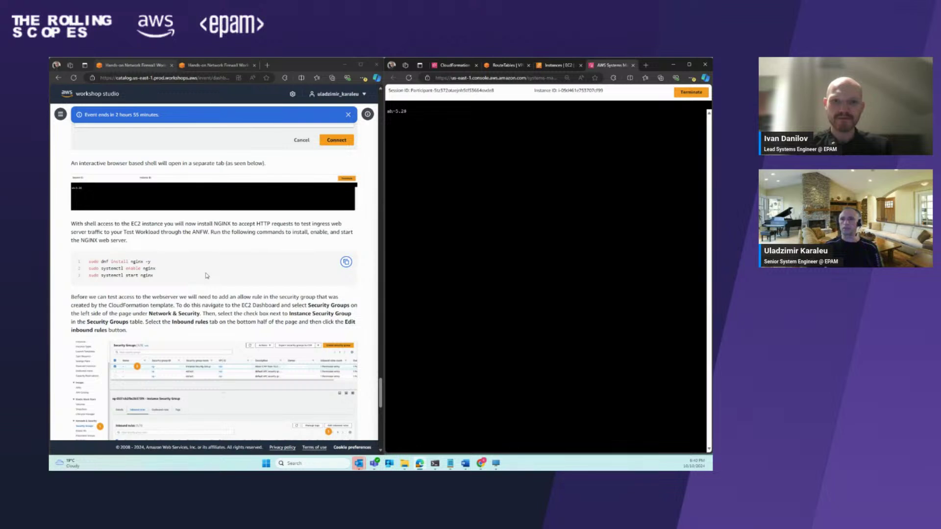
pyautogui.click(346, 262)
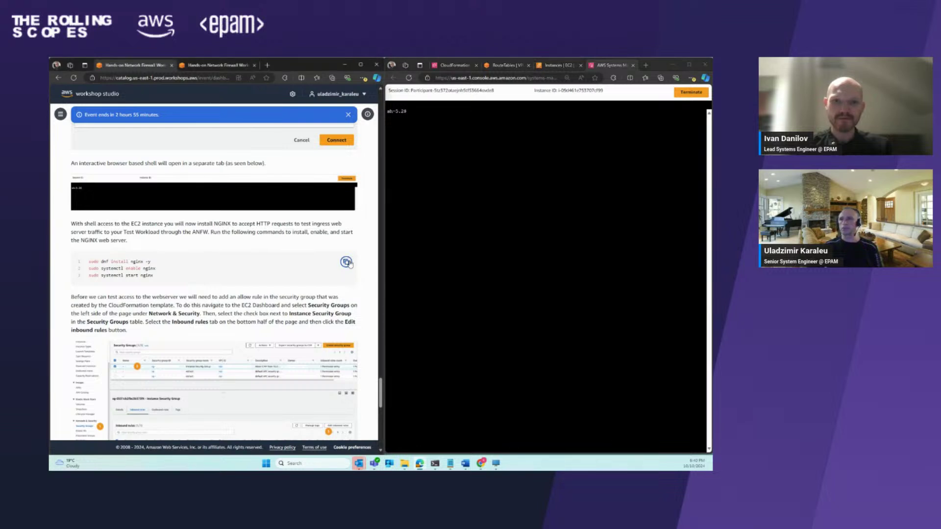
pyautogui.click(416, 113)
pyautogui.rightClick(416, 114)
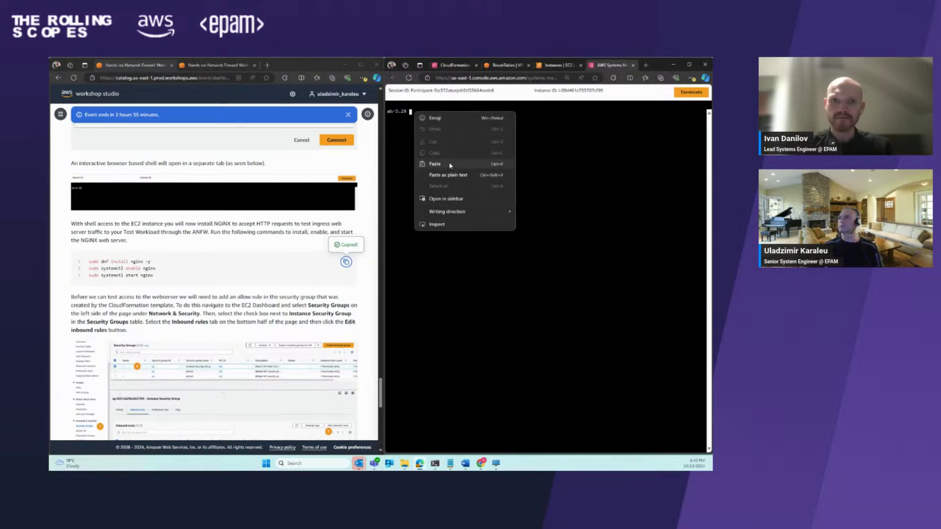
pyautogui.click(450, 167)
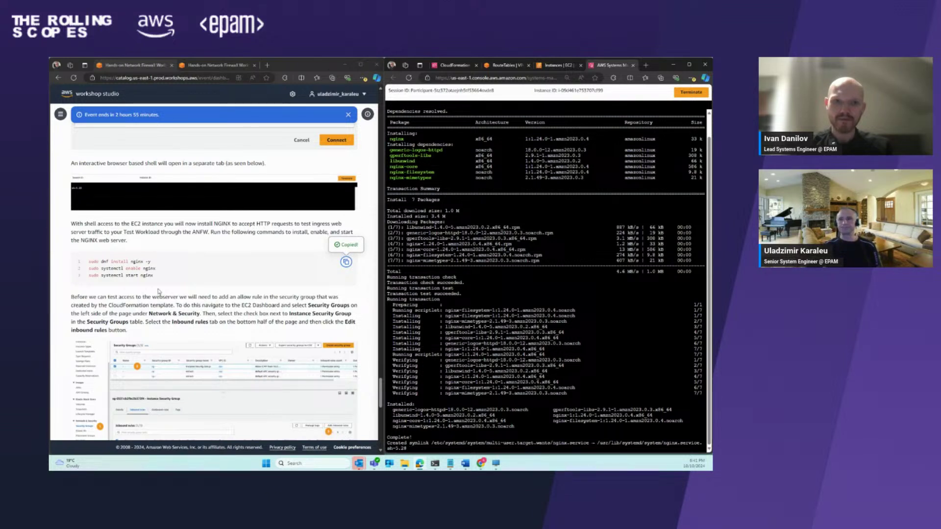
# - Following the guide, open the Instance Security Group from the Test Workload instance's security details and start editing its inbound rules
pyautogui.scroll(-3, 183, 284)
pyautogui.scroll(-1, 183, 284)
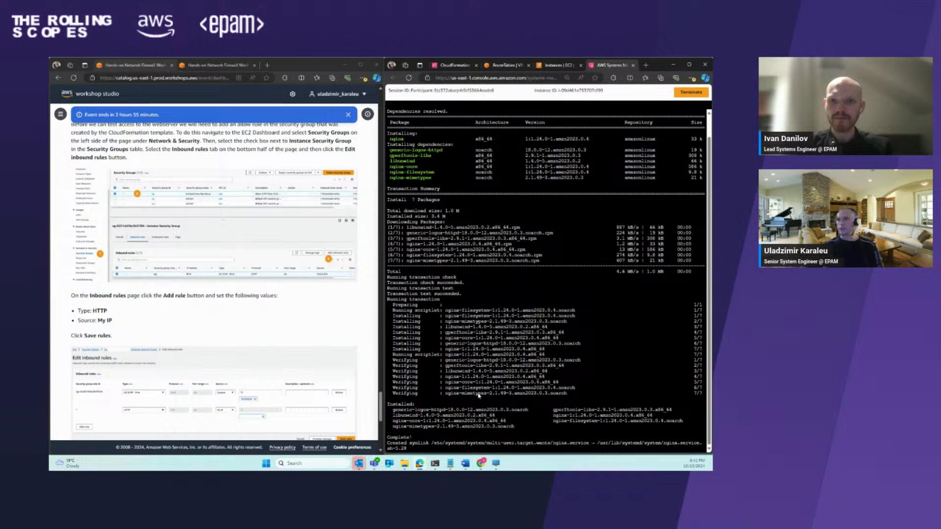
pyautogui.scroll(1, 335, 326)
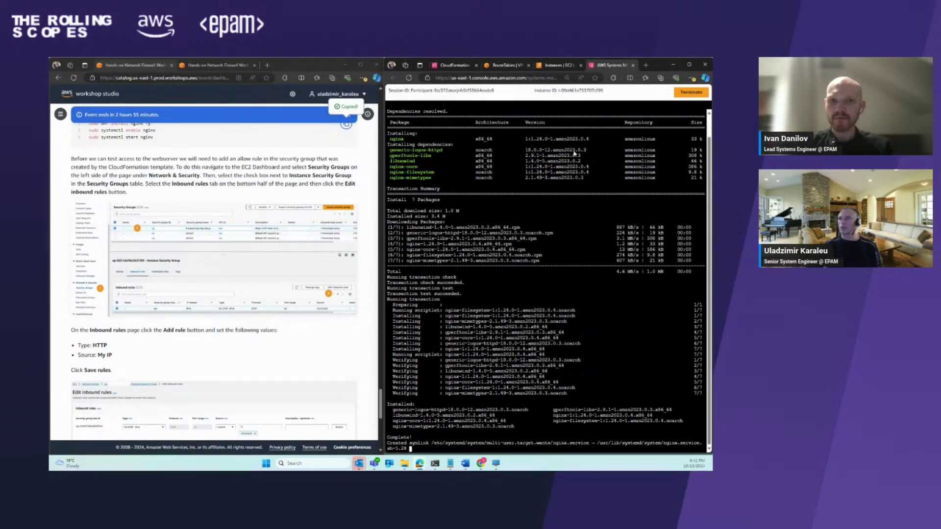
pyautogui.moveTo(557, 67)
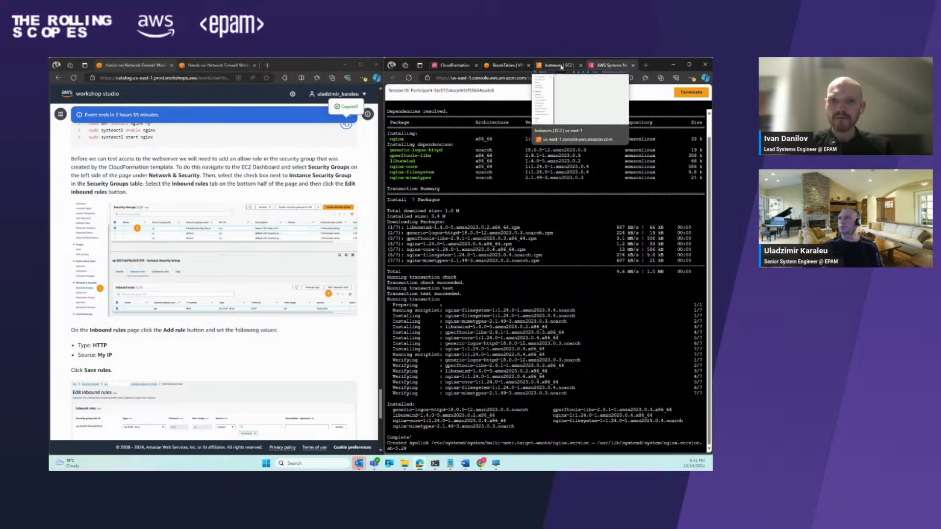
pyautogui.click(558, 66)
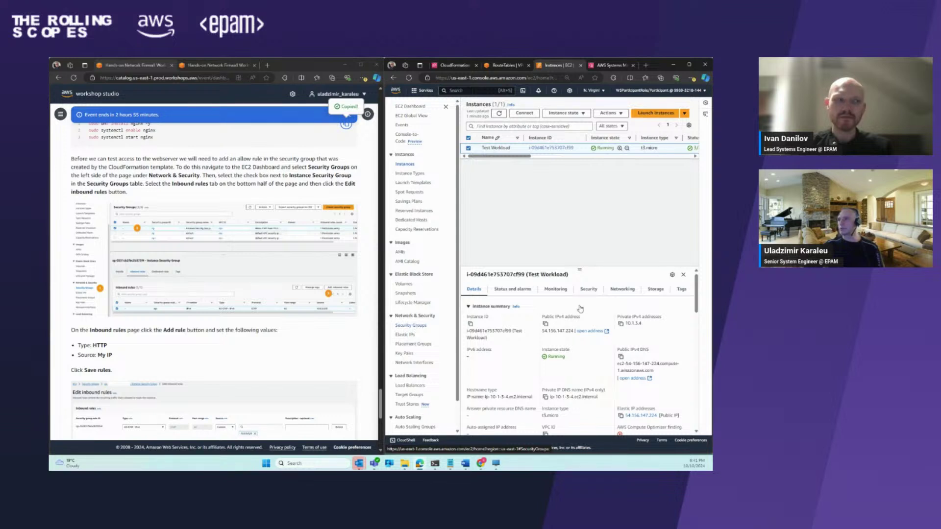
pyautogui.click(589, 290)
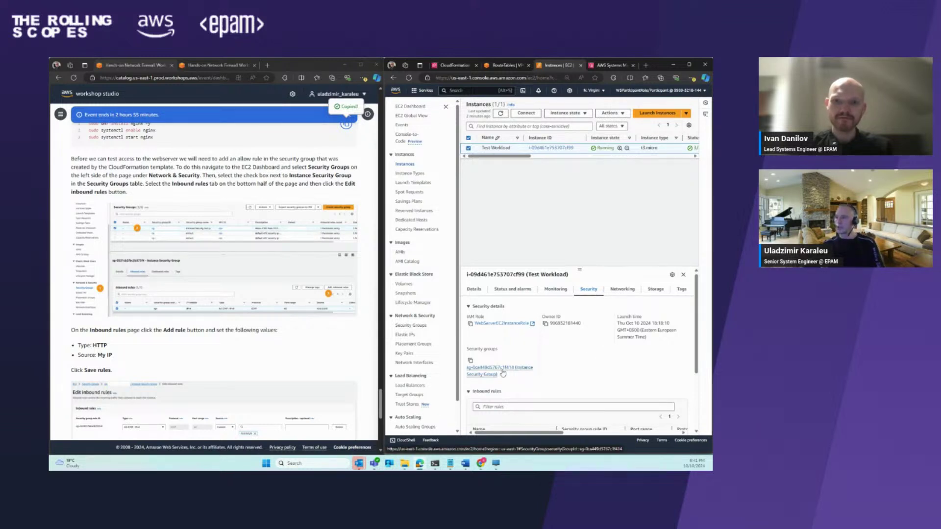
pyautogui.click(502, 373)
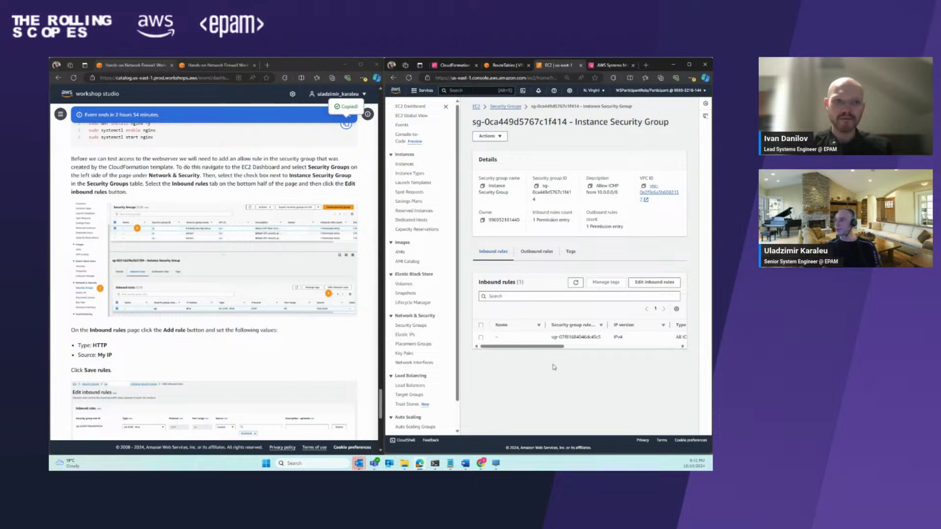
pyautogui.moveTo(545, 346)
pyautogui.mouseDown()
pyautogui.moveTo(638, 346)
pyautogui.moveTo(539, 345)
pyautogui.mouseUp()
pyautogui.click(663, 286)
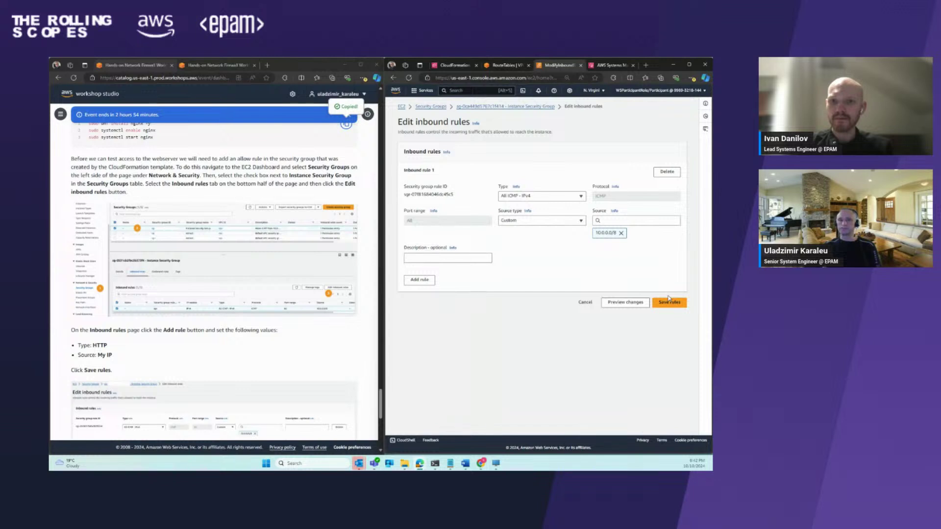
# - Add a second inbound rule to the security group with My IP as its source type
pyautogui.scroll(-3, 207, 285)
pyautogui.scroll(-3, 207, 285)
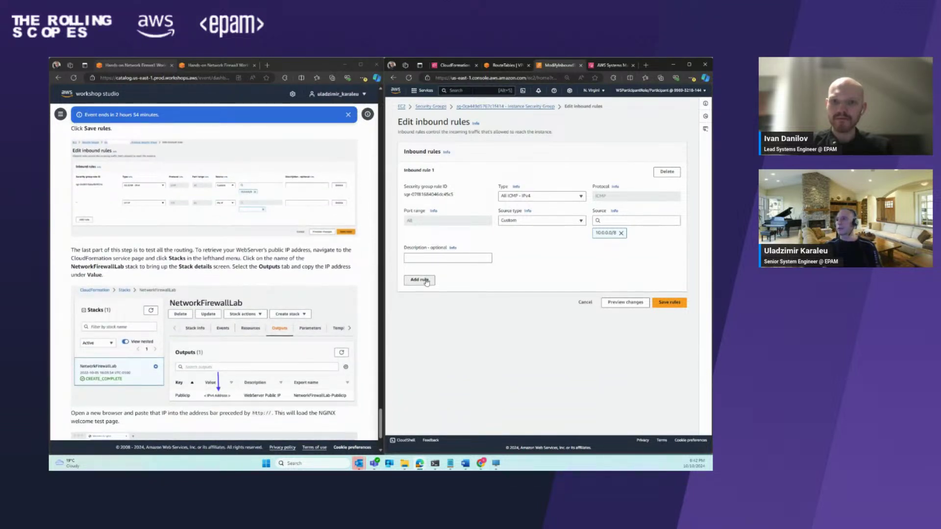
pyautogui.click(426, 281)
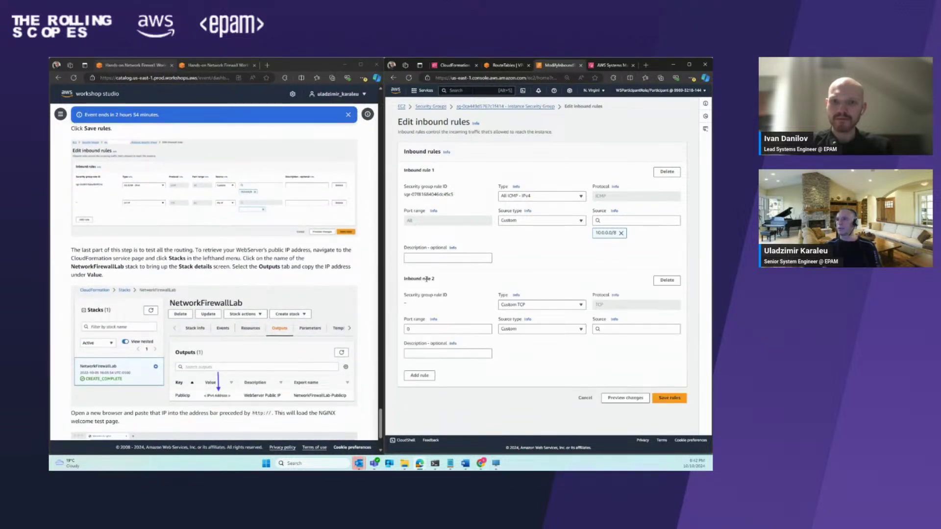
pyautogui.click(537, 307)
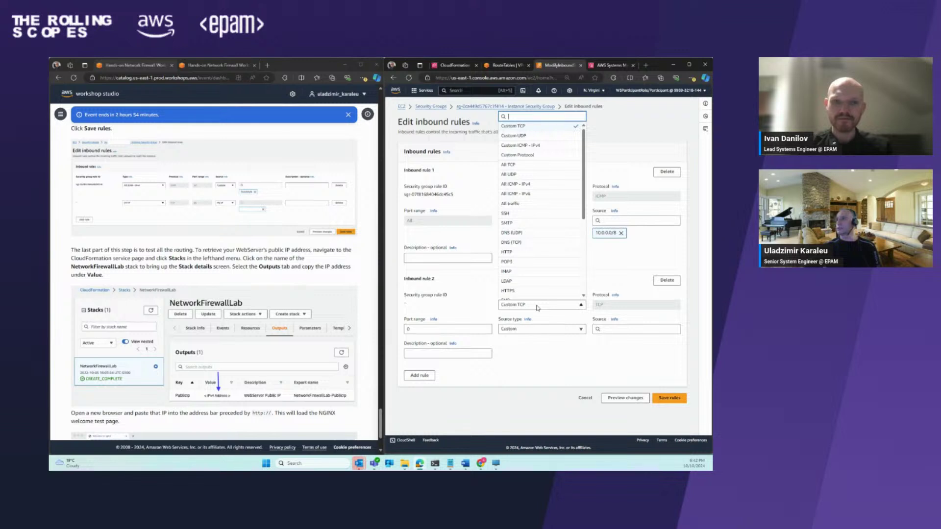
pyautogui.click(522, 128)
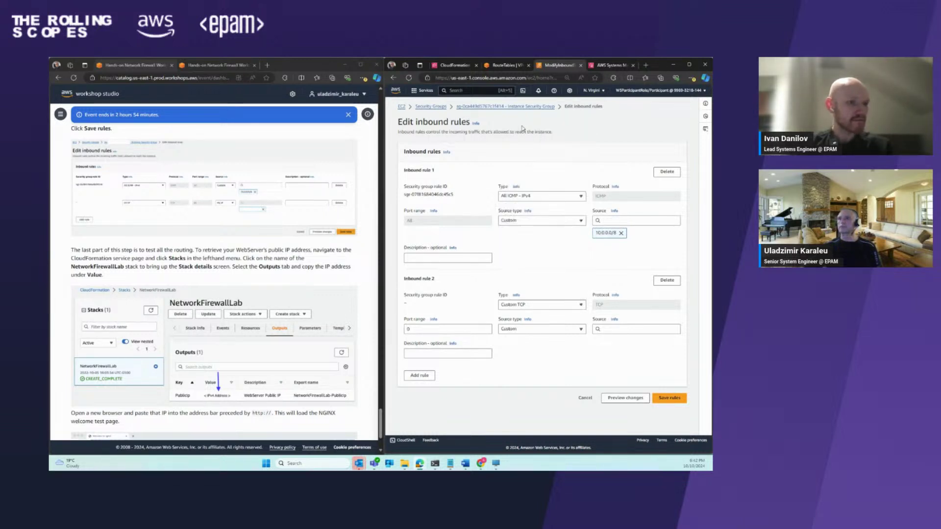
pyautogui.click(523, 330)
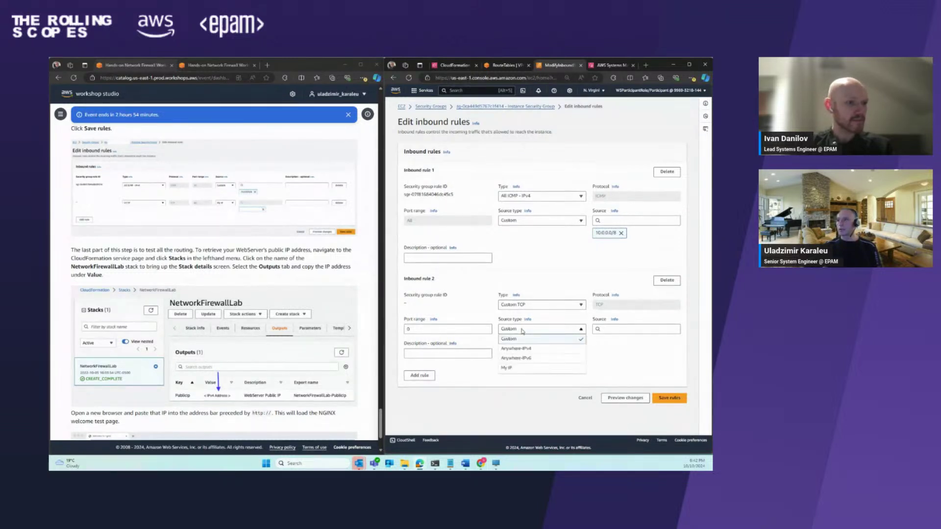
pyautogui.click(514, 369)
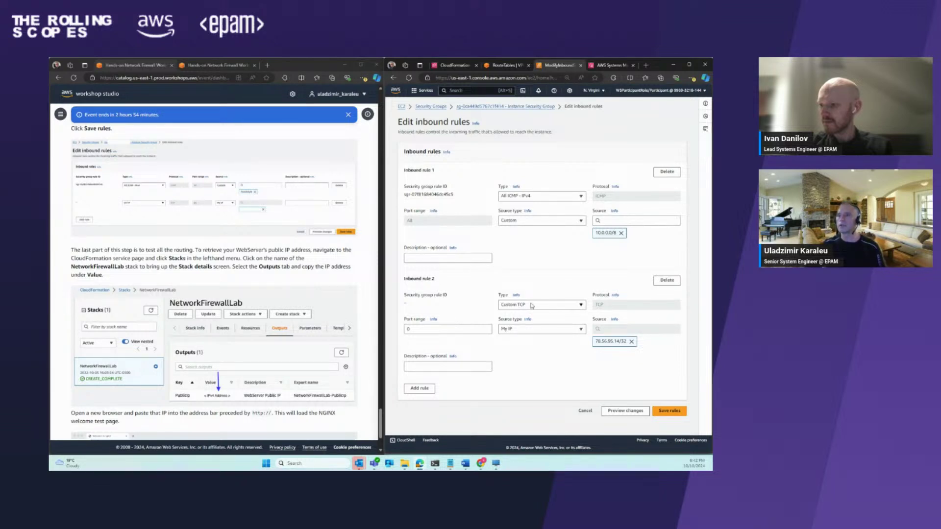
# - Check the rule values in the guide, set the new rule's type to HTTP and save the inbound rules
pyautogui.scroll(-3, 270, 286)
pyautogui.scroll(3, 270, 286)
pyautogui.scroll(5, 270, 286)
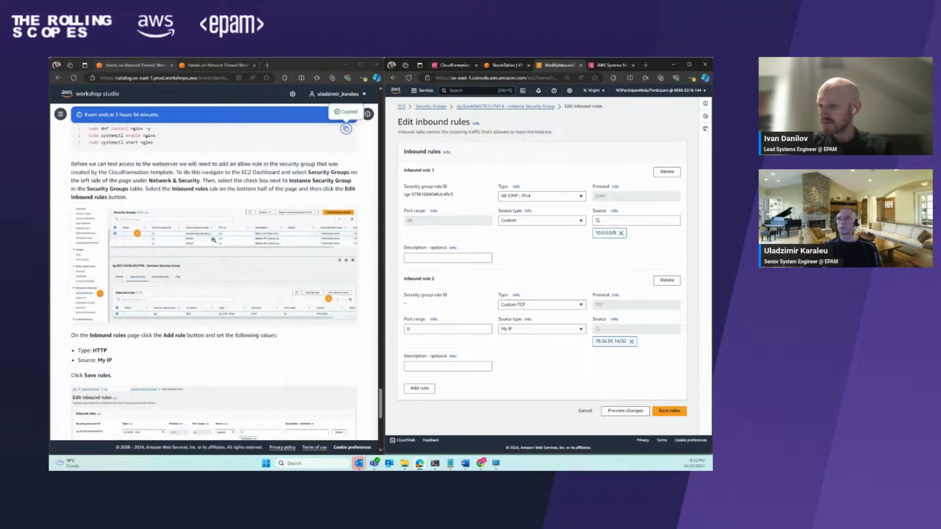
pyautogui.scroll(1, 233, 264)
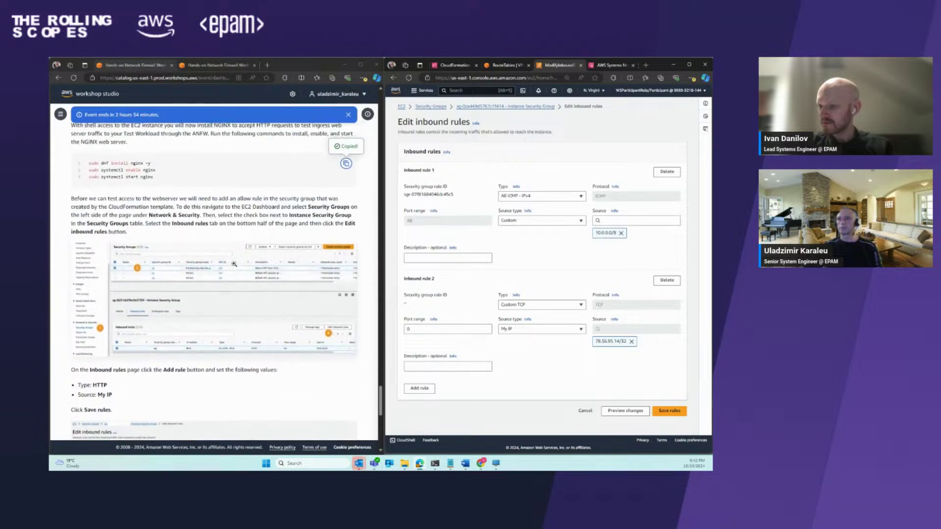
pyautogui.click(518, 306)
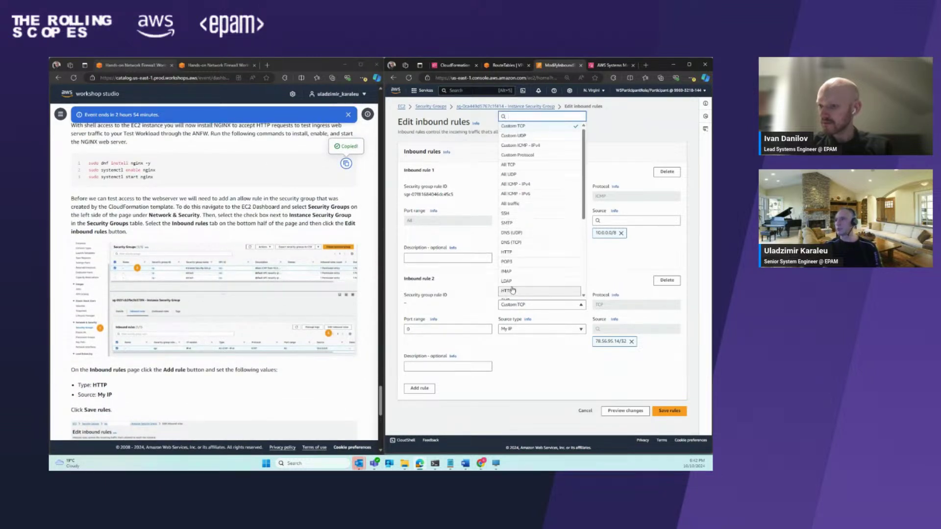
pyautogui.click(533, 252)
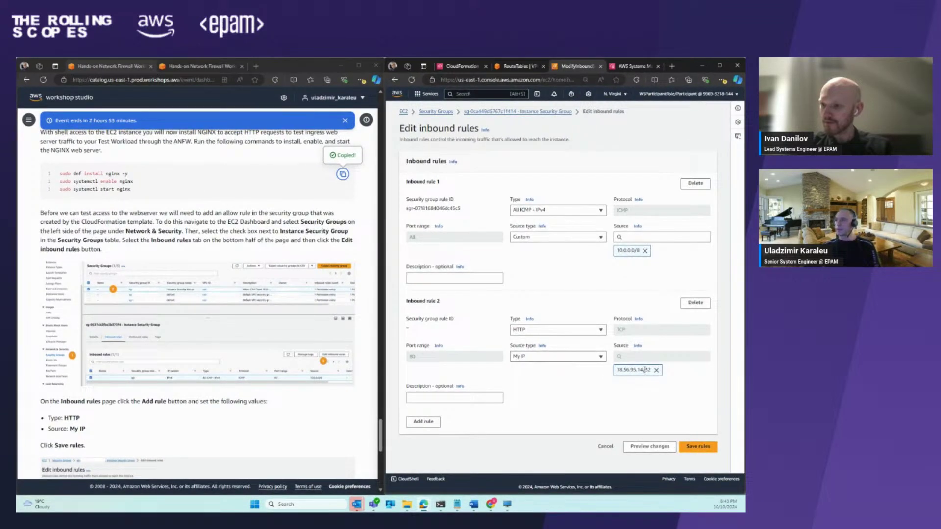
pyautogui.moveTo(643, 370); pyautogui.dragTo(617, 371)
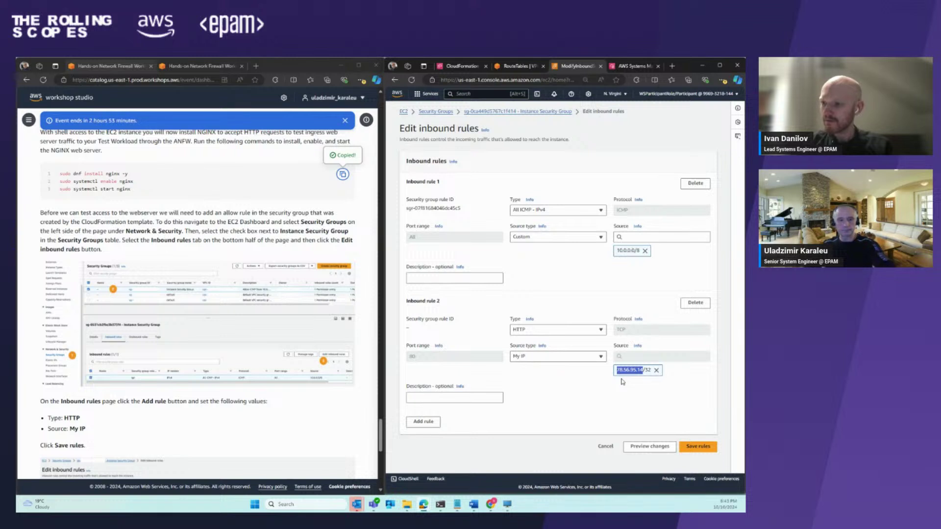
pyautogui.click(556, 390)
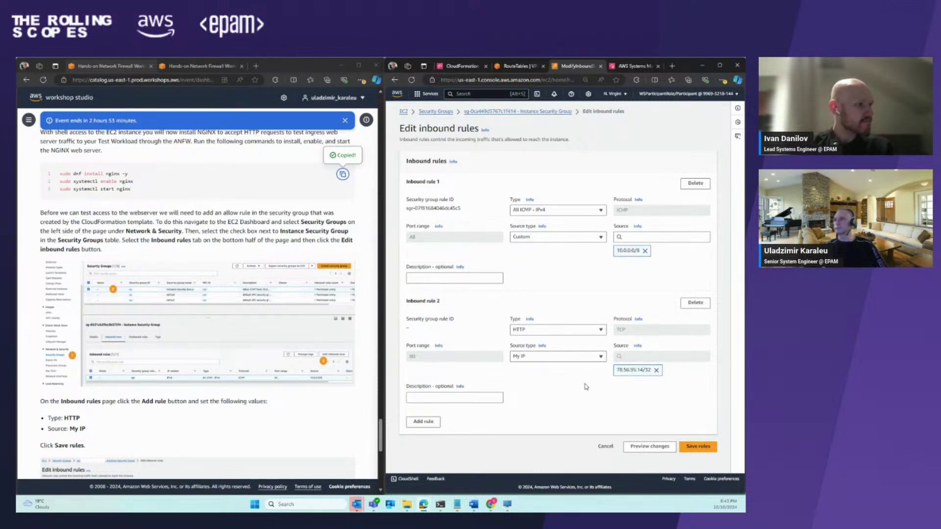
pyautogui.click(707, 449)
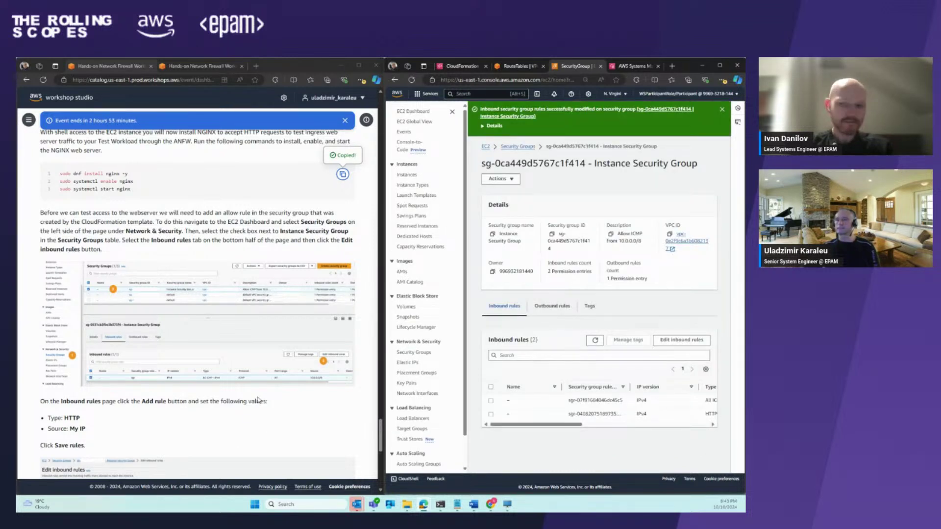
# - Read the guide's instructions for testing the routing through the web server's public IP and open a blank browser tab for the test
pyautogui.scroll(-4, 258, 400)
pyautogui.scroll(-1, 259, 391)
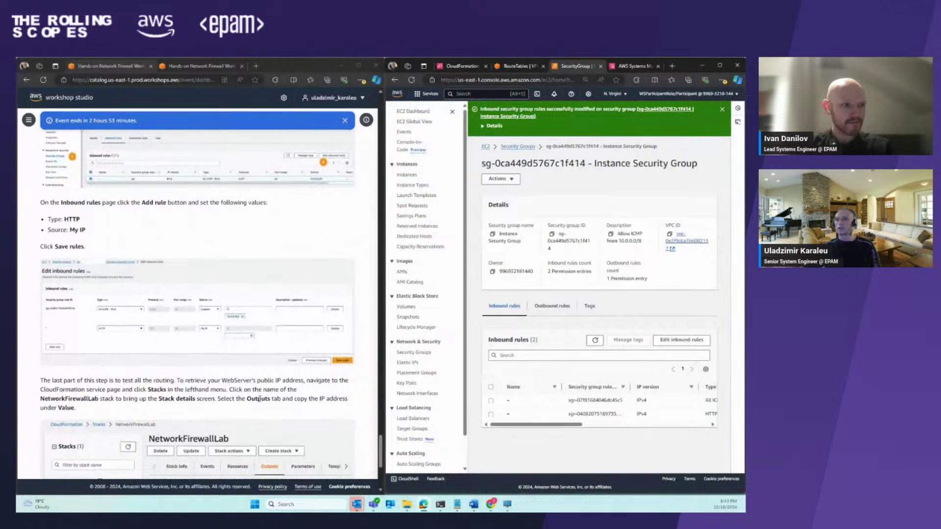
pyautogui.scroll(-1, 266, 354)
pyautogui.scroll(-1, 266, 354)
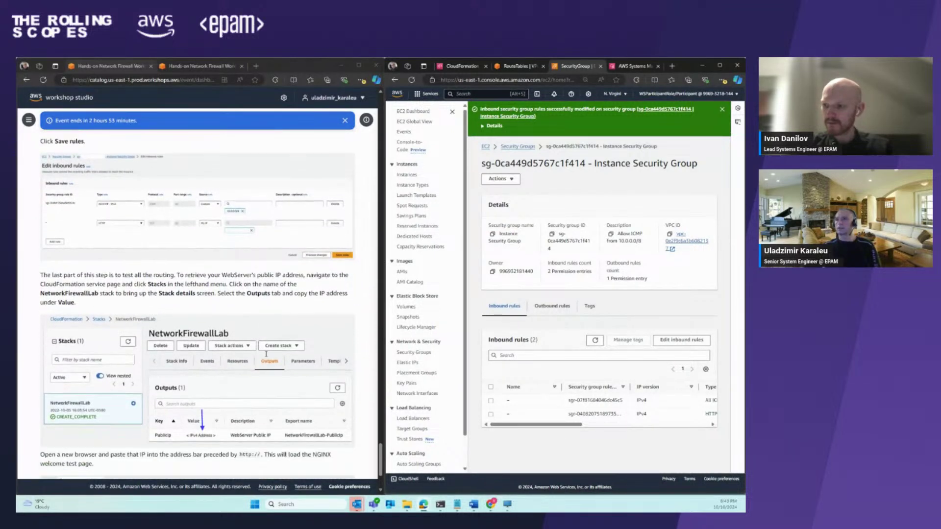
pyautogui.scroll(5, 278, 325)
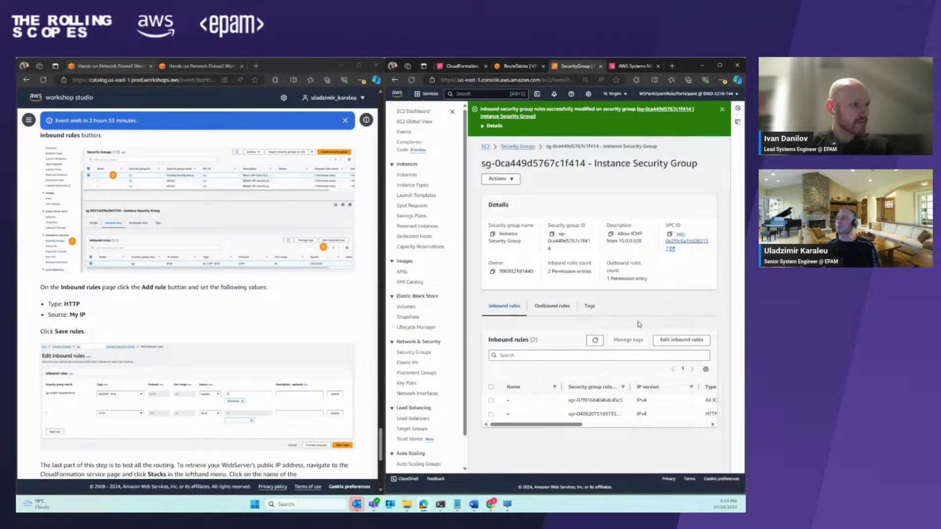
pyautogui.click(672, 65)
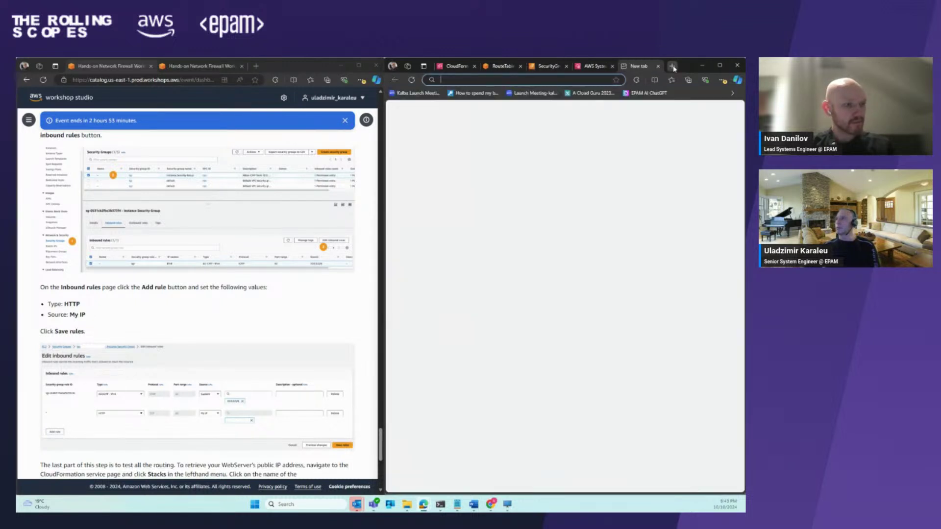
# - Look up the web server's public IP in the outputs of the NetworkFirewallLab stack in CloudFormation
pyautogui.click(598, 67)
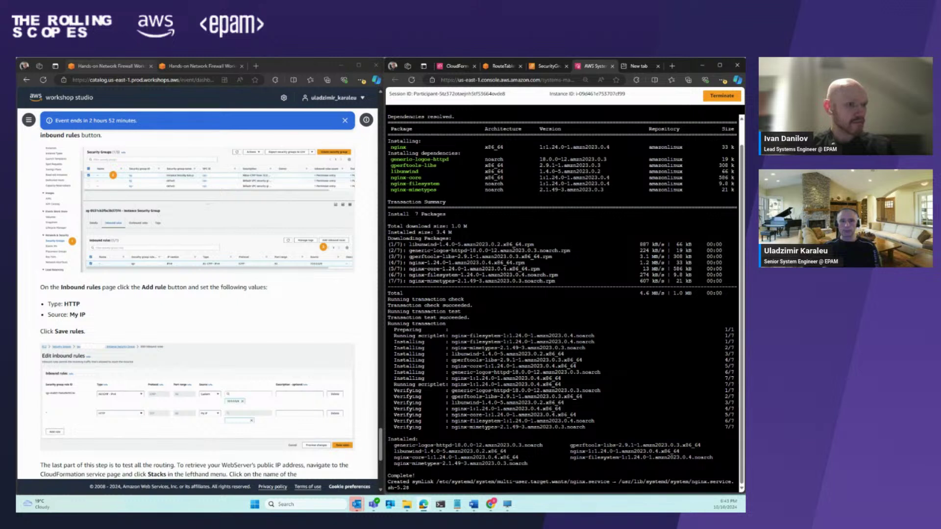
pyautogui.click(451, 67)
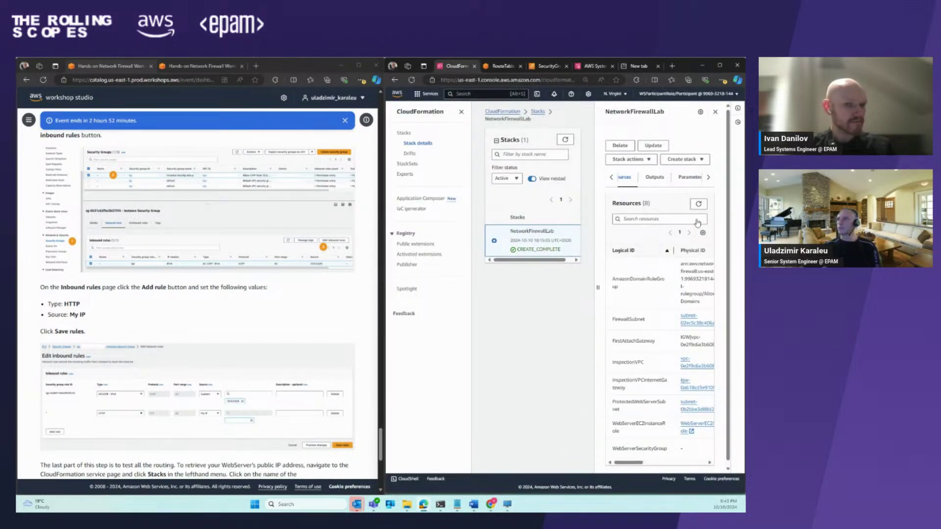
pyautogui.click(653, 178)
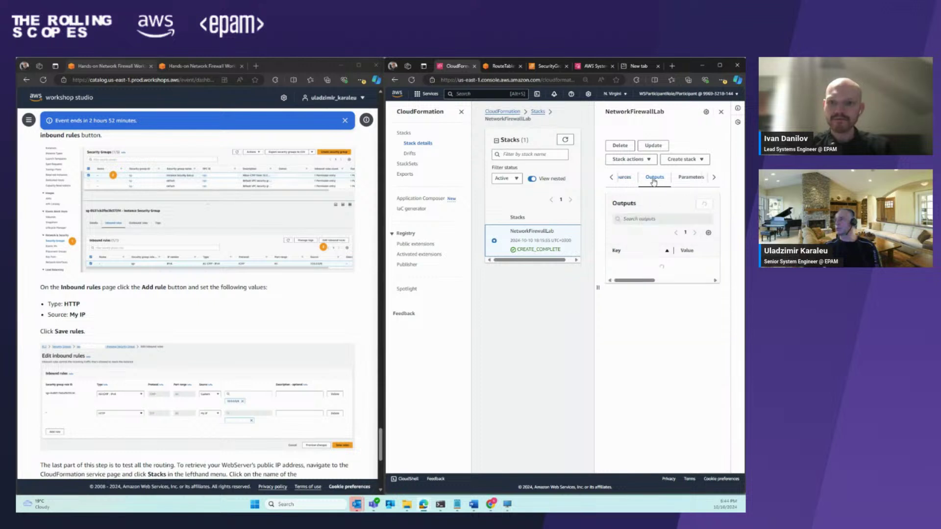
pyautogui.hscroll(1, 666, 275)
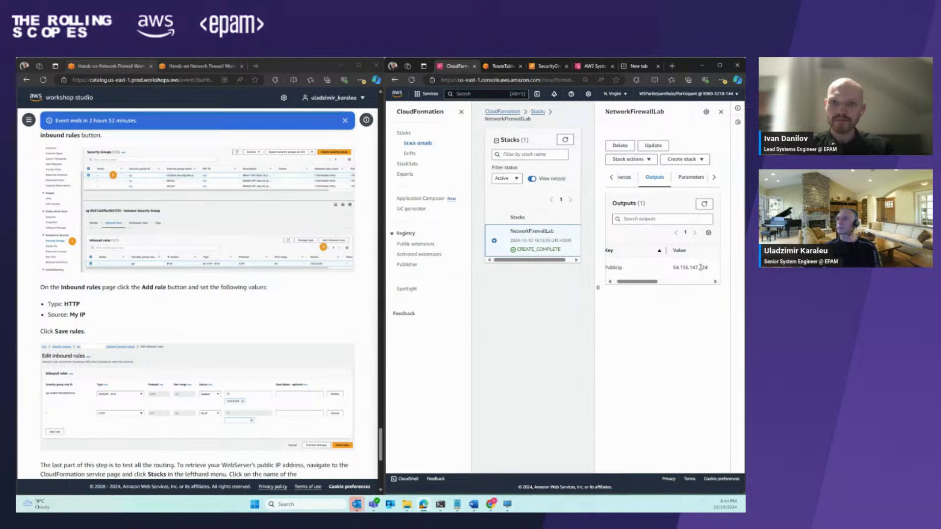
# - Go back from the security group to the Test Workload instance's details and copy its public IPv4 address
pyautogui.click(549, 66)
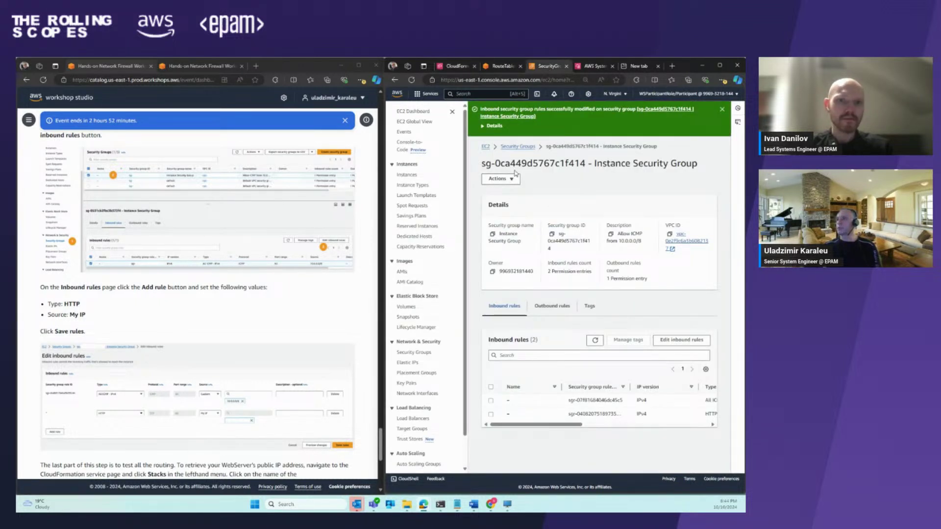
pyautogui.click(395, 80)
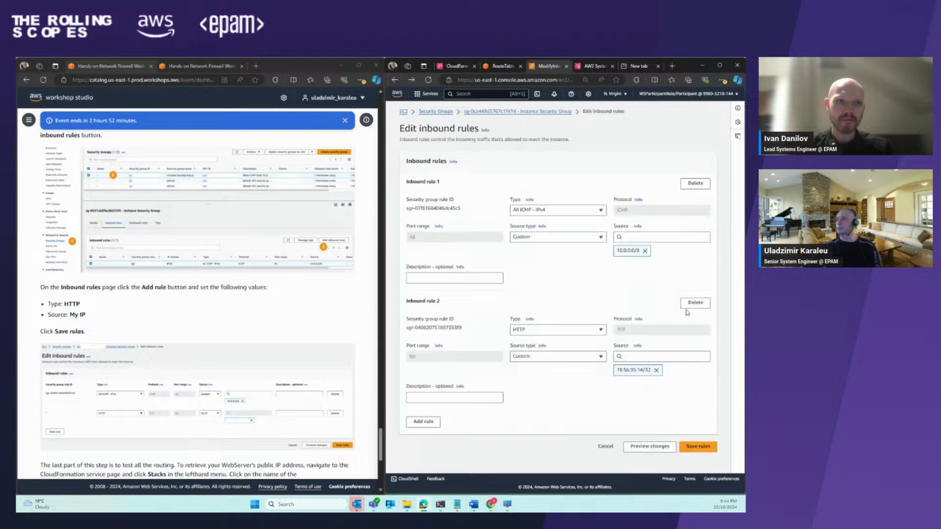
pyautogui.click(394, 80)
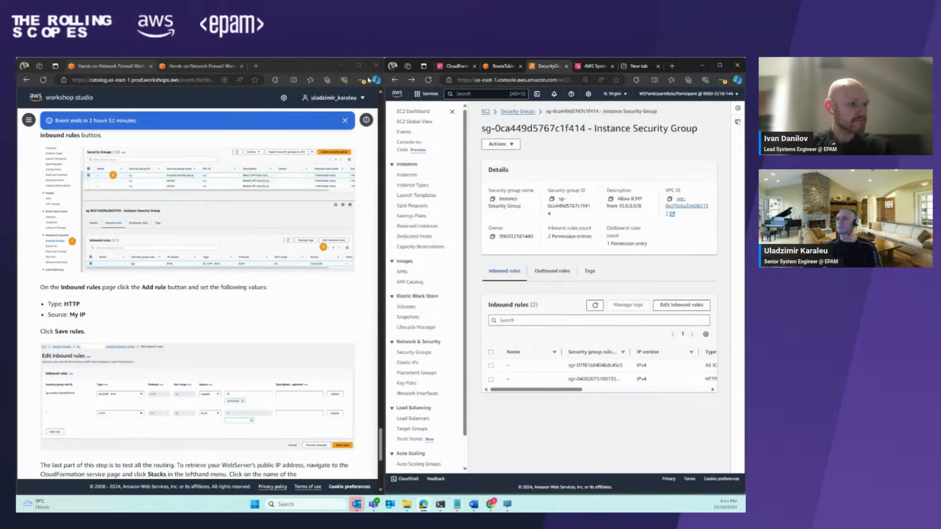
pyautogui.click(393, 80)
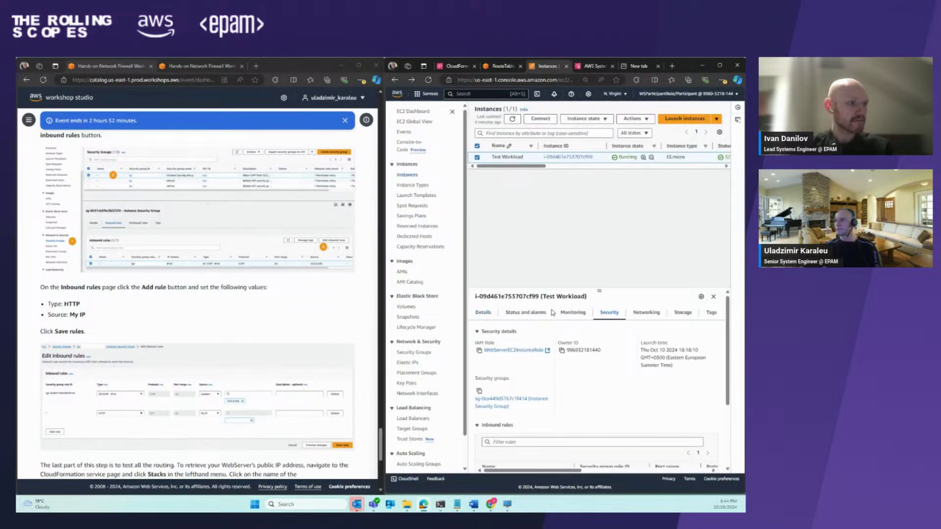
pyautogui.click(480, 317)
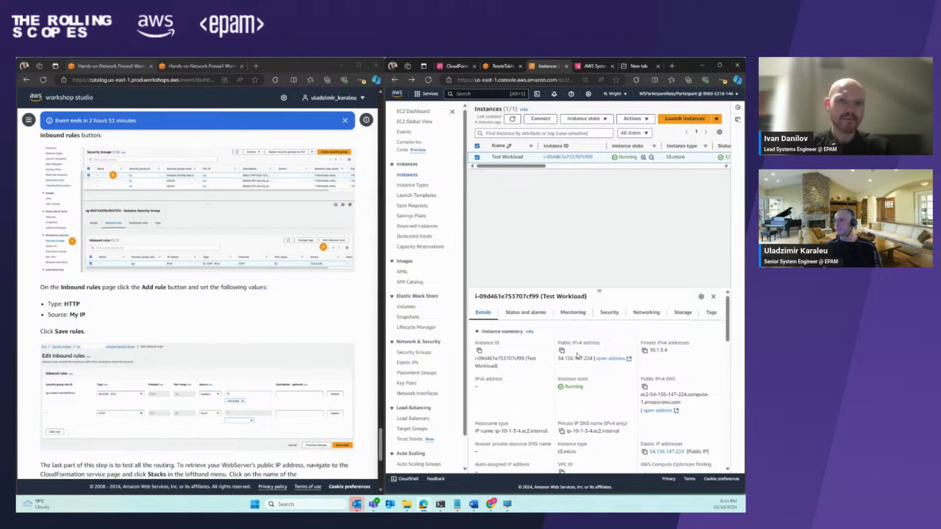
pyautogui.click(562, 352)
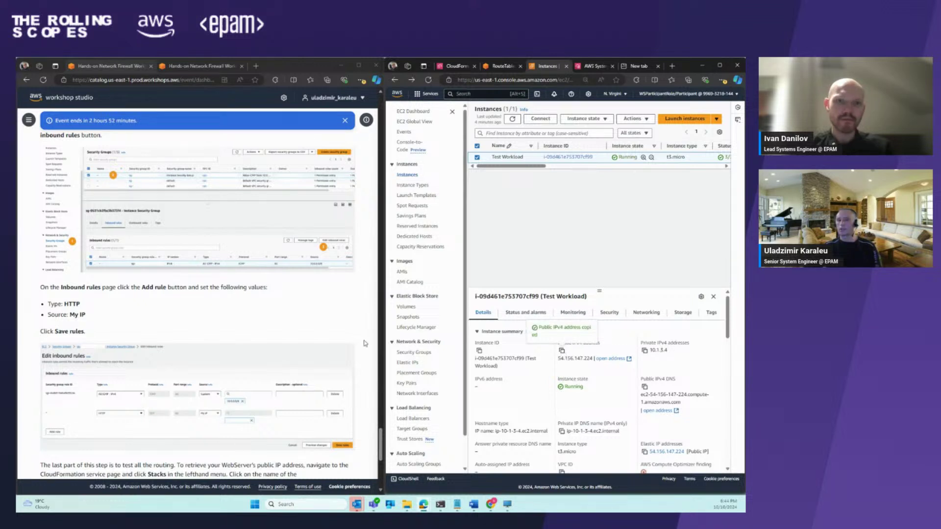
# - Run the prepared curl commands in the instance's shell session to request a metadata token and query latest/meta-data/public-ipv4
pyautogui.hotkey('alt', 'Tab')
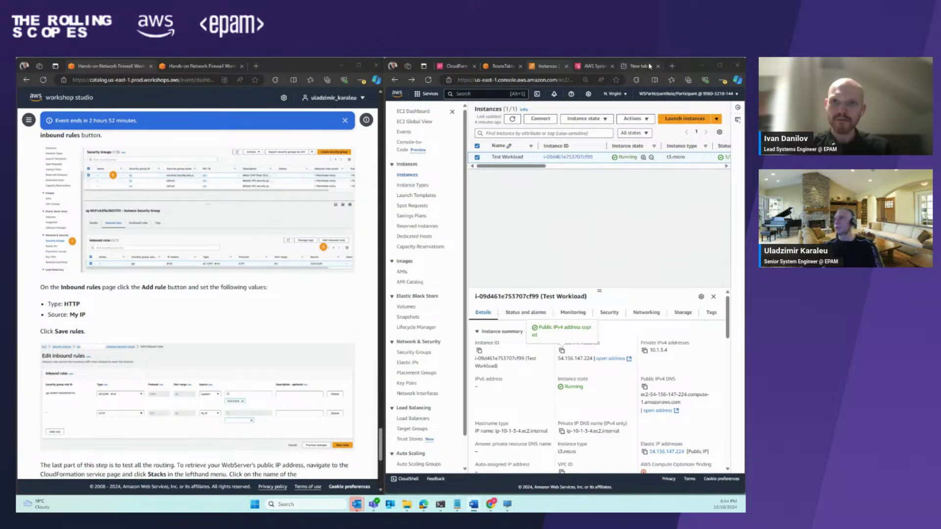
pyautogui.click(596, 66)
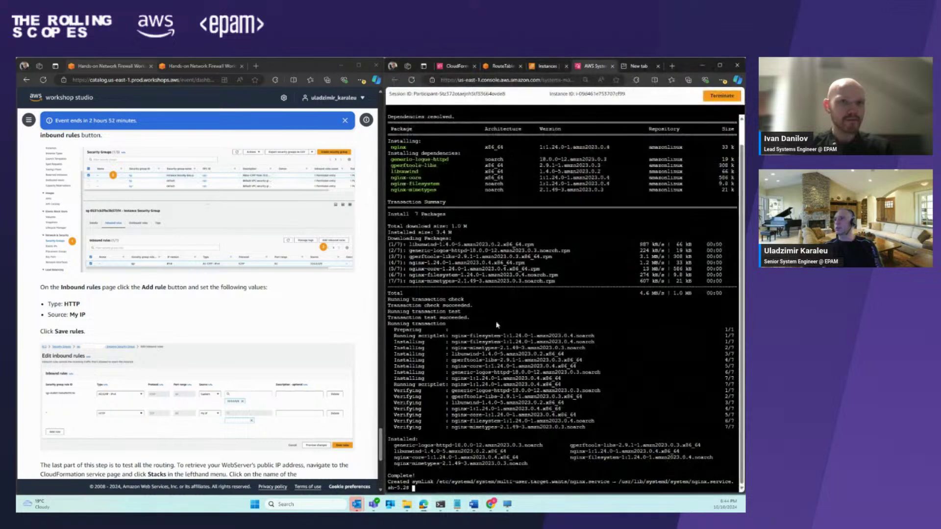
pyautogui.click(427, 490)
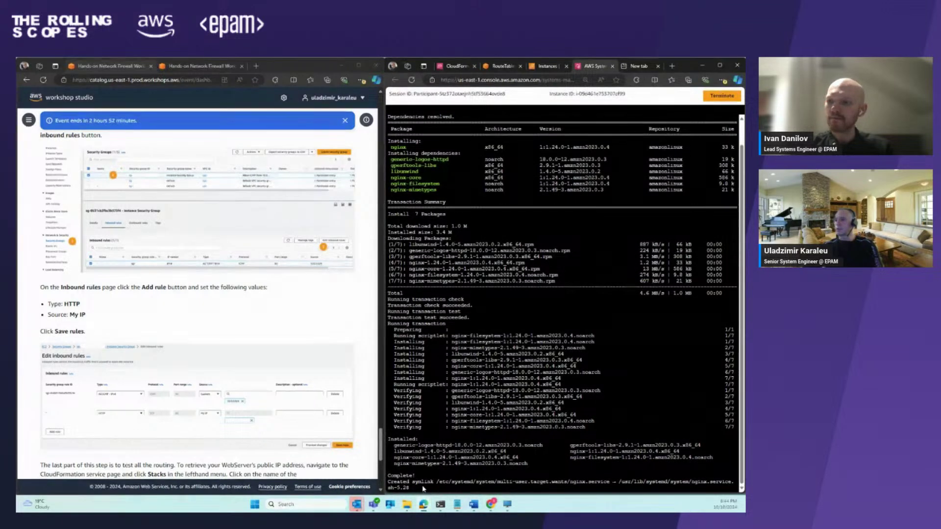
pyautogui.rightClick(417, 489)
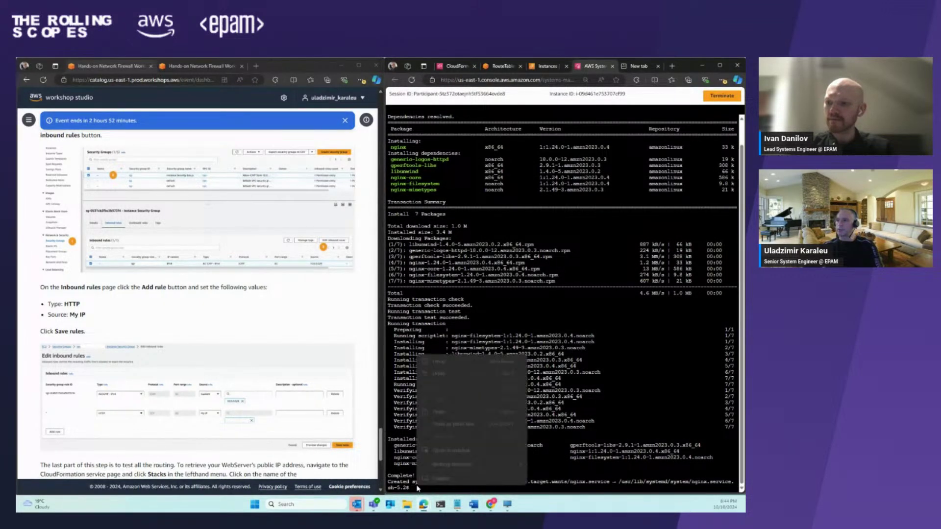
pyautogui.click(440, 422)
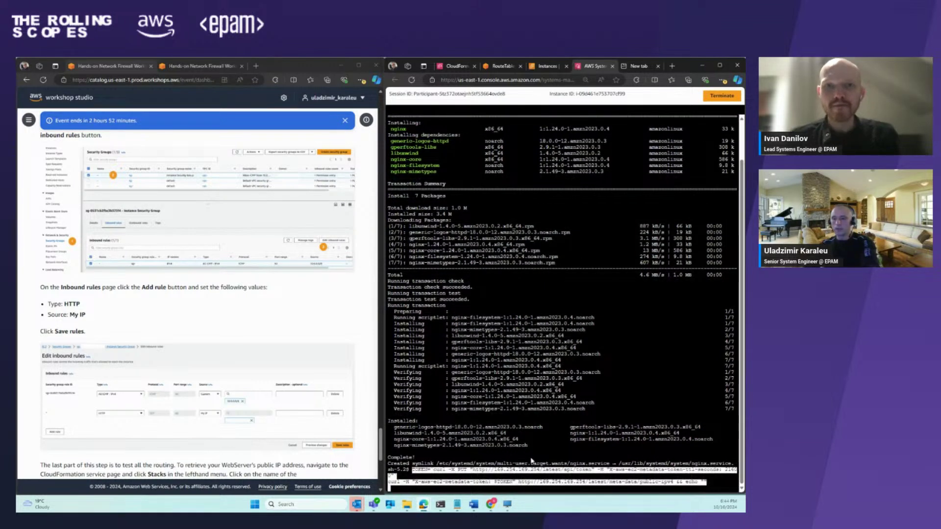
pyautogui.press('Return')
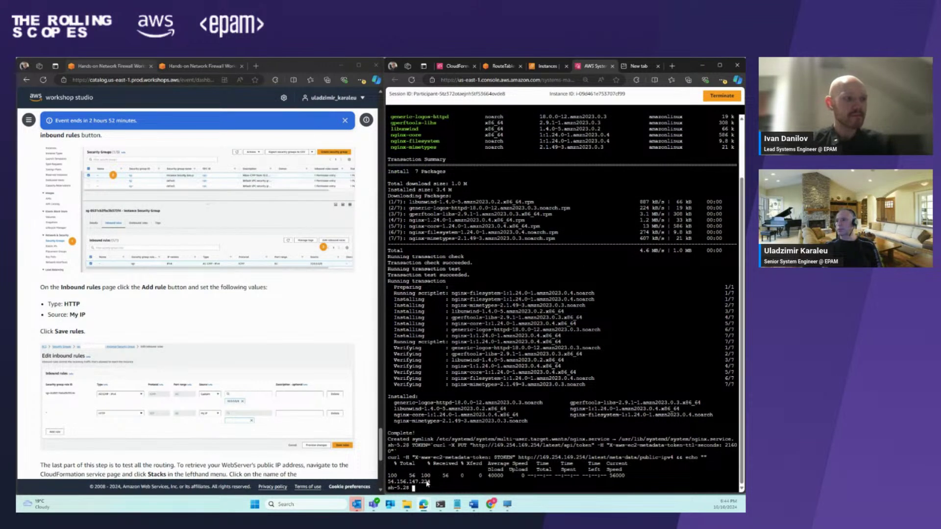
# - Copy the public IP address returned in the shell session and load it in the blank browser tab
pyautogui.moveTo(429, 483); pyautogui.dragTo(399, 480)
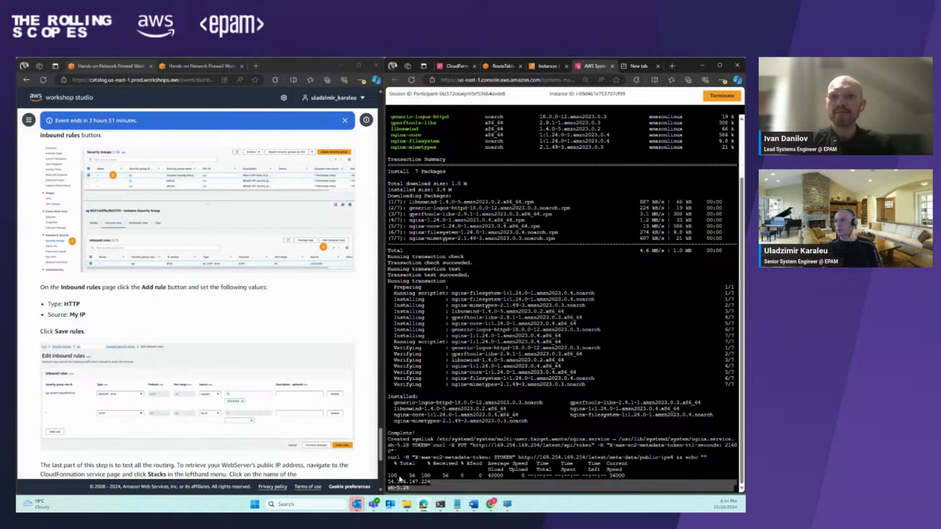
pyautogui.click(410, 483)
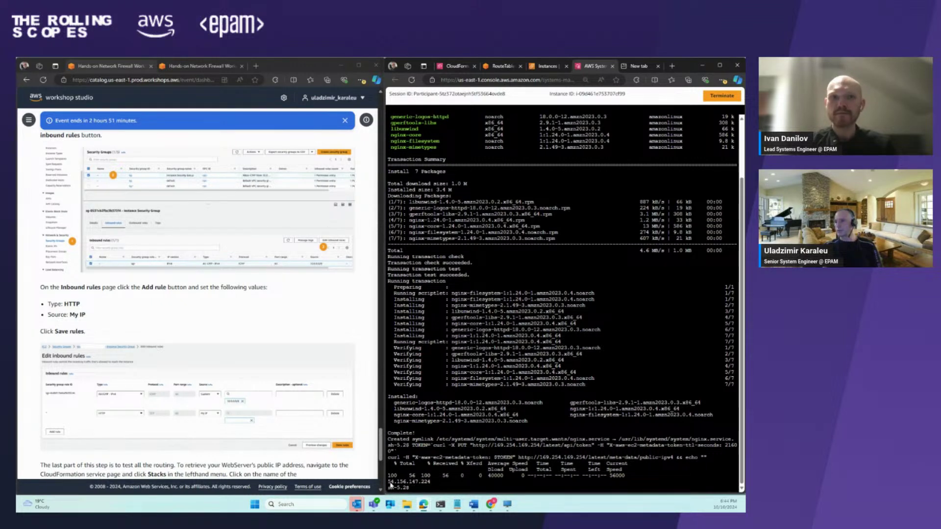
pyautogui.doubleClick(390, 483)
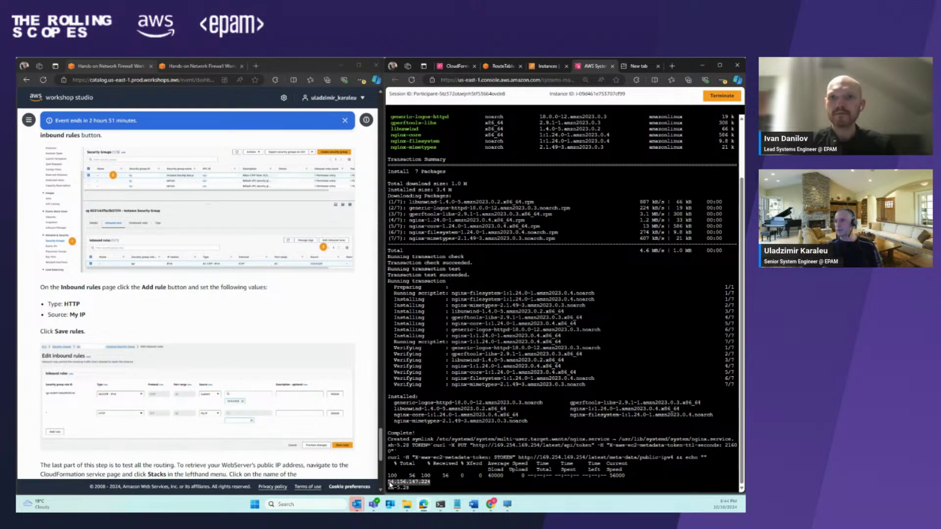
pyautogui.rightClick(420, 484)
pyautogui.click(440, 369)
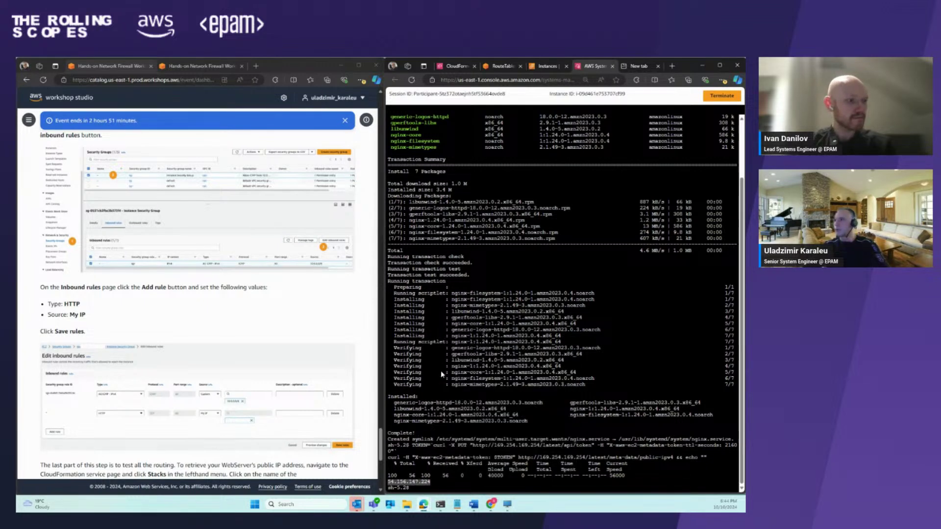
pyautogui.click(635, 65)
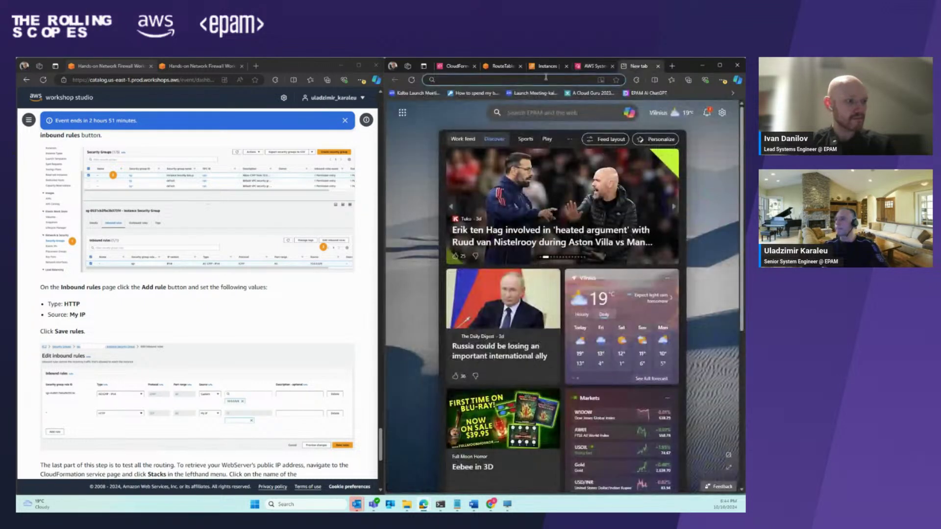
pyautogui.hotkey('ctrl', 'v')
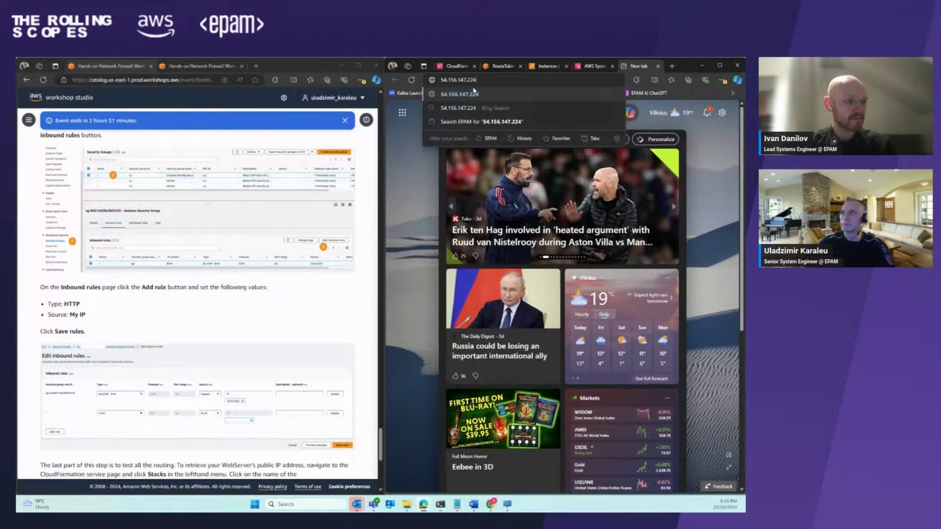
pyautogui.press('Return')
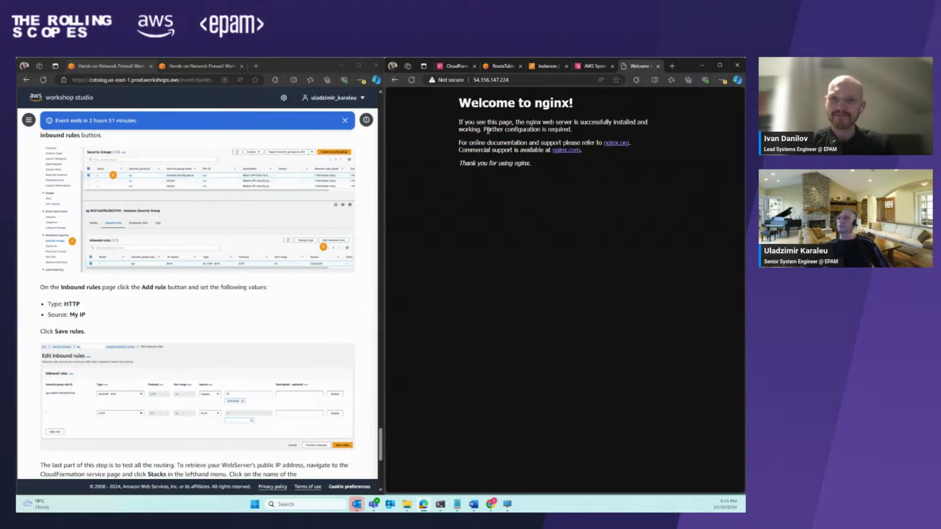
# - Advance the guide to Set up firewall logging and open the Network Firewall firewalls list in the VPC console
pyautogui.scroll(-6, 277, 332)
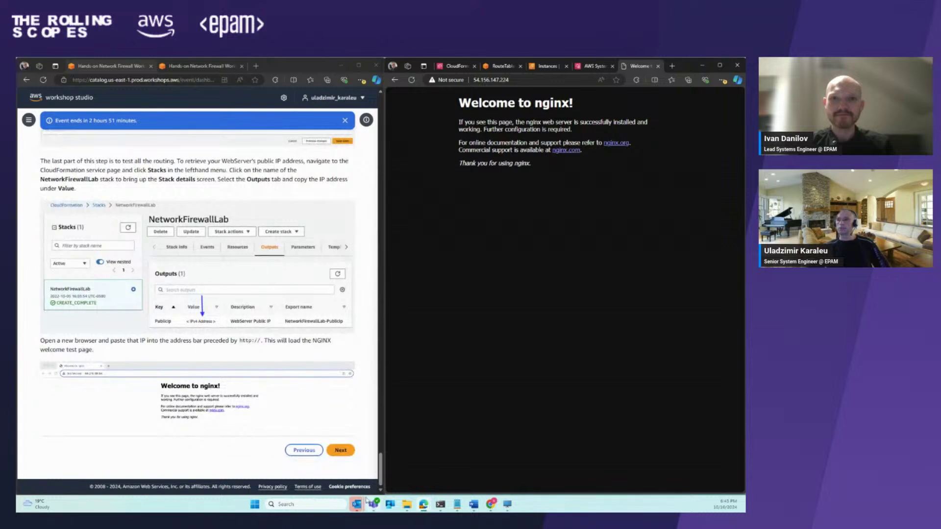
pyautogui.click(340, 450)
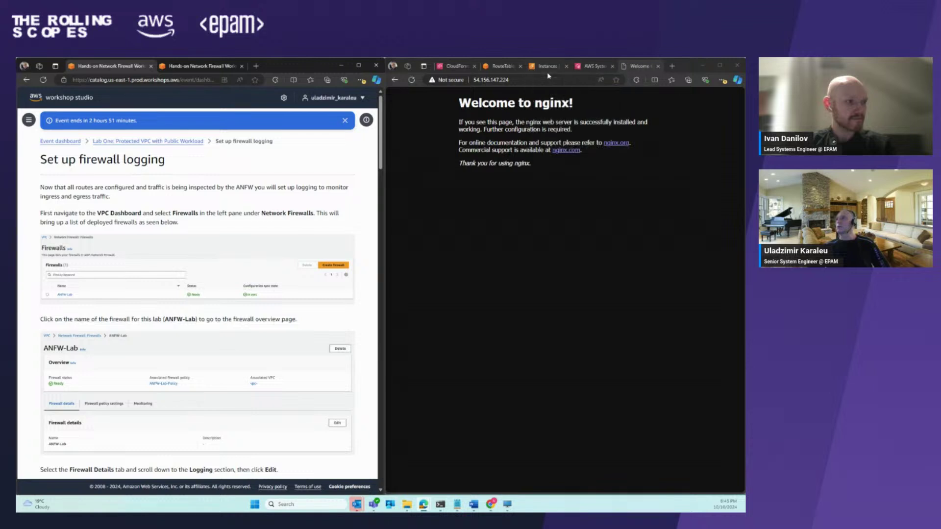
pyautogui.click(497, 67)
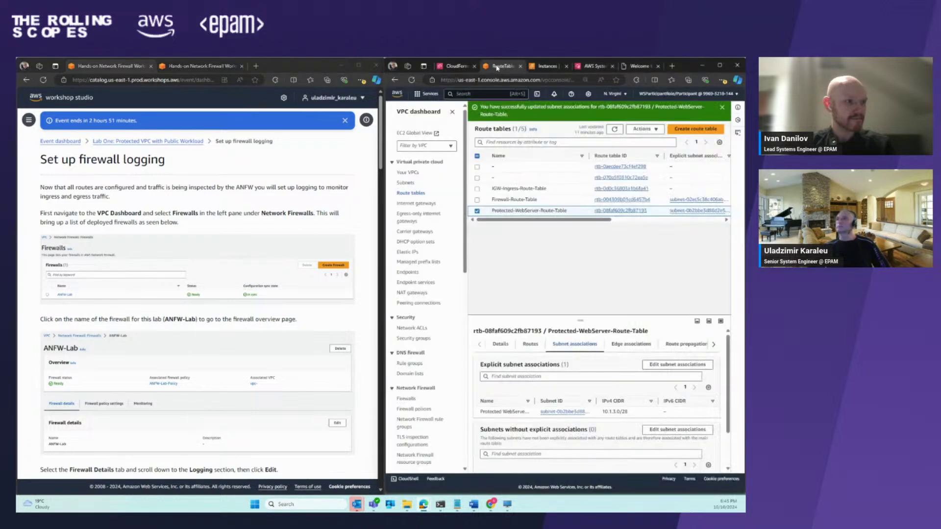
pyautogui.click(461, 95)
pyautogui.write('vpc')
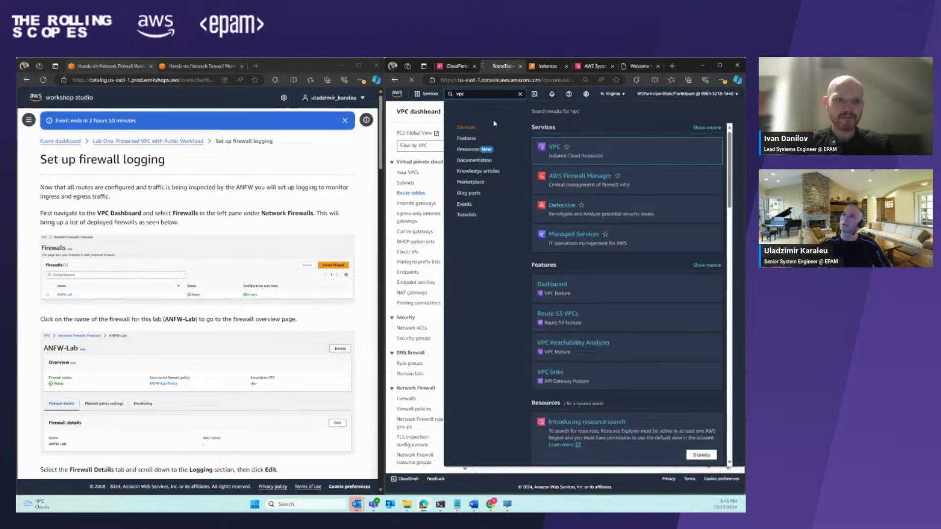
pyautogui.press('Return')
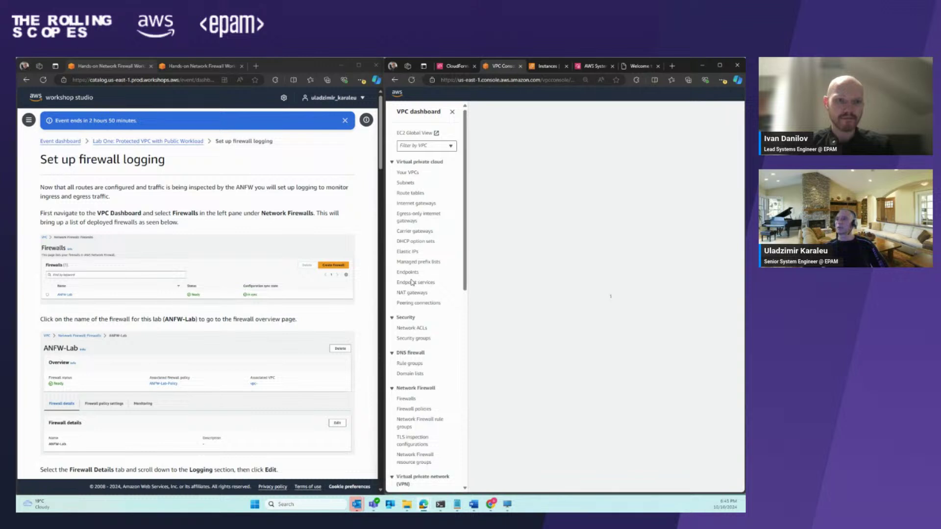
pyautogui.scroll(-2, 412, 314)
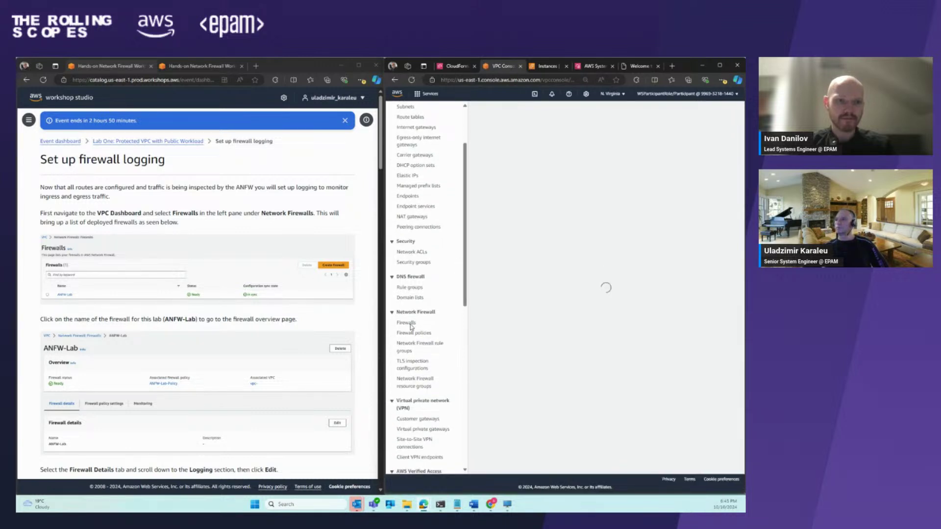
pyautogui.click(410, 326)
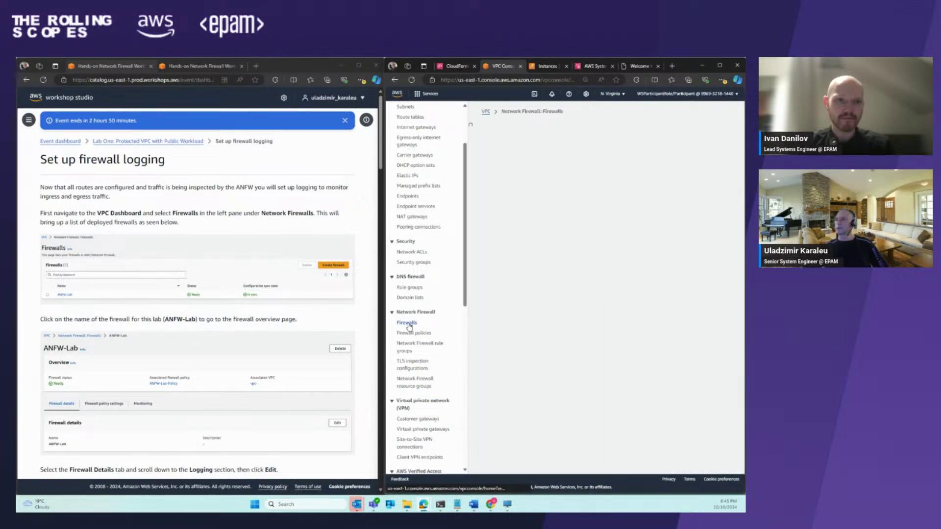
pyautogui.scroll(-2, 380, 251)
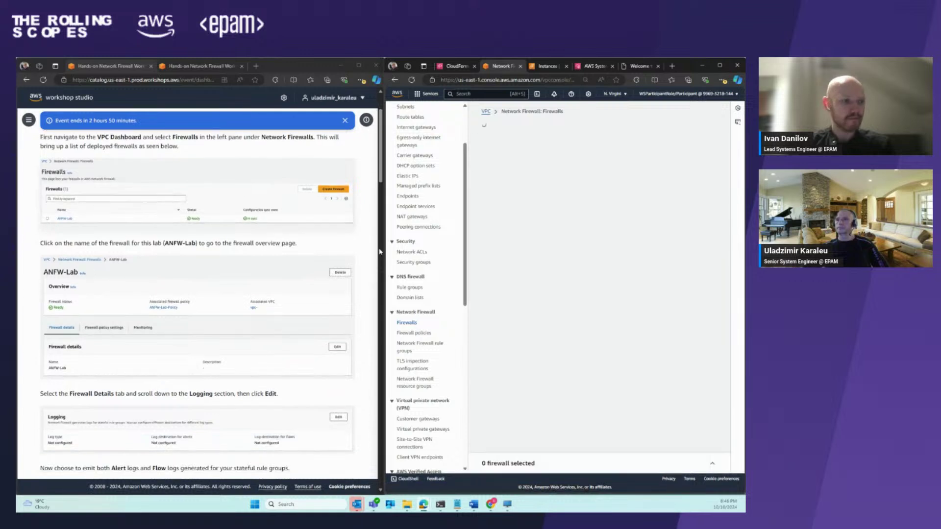
# - Open the ANFW-Lab firewall's details and start editing its logging configuration
pyautogui.click(517, 226)
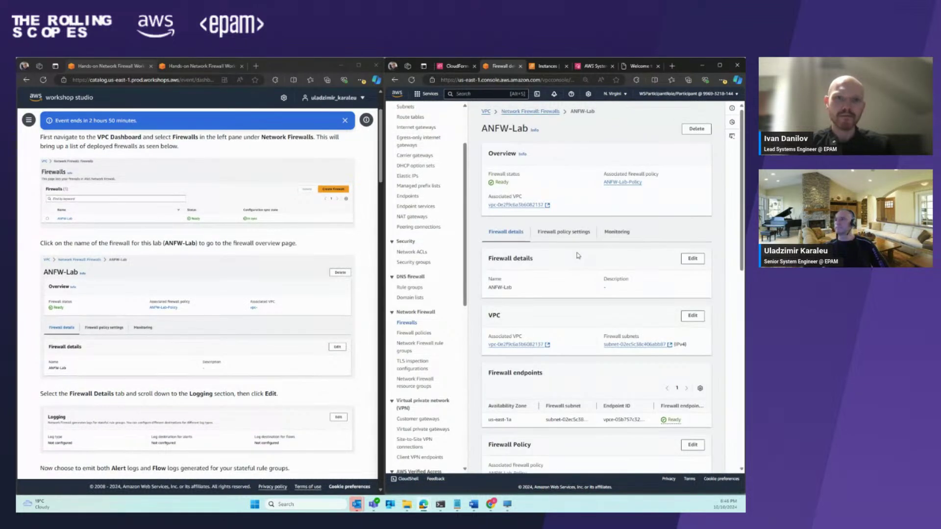
pyautogui.scroll(-3, 630, 238)
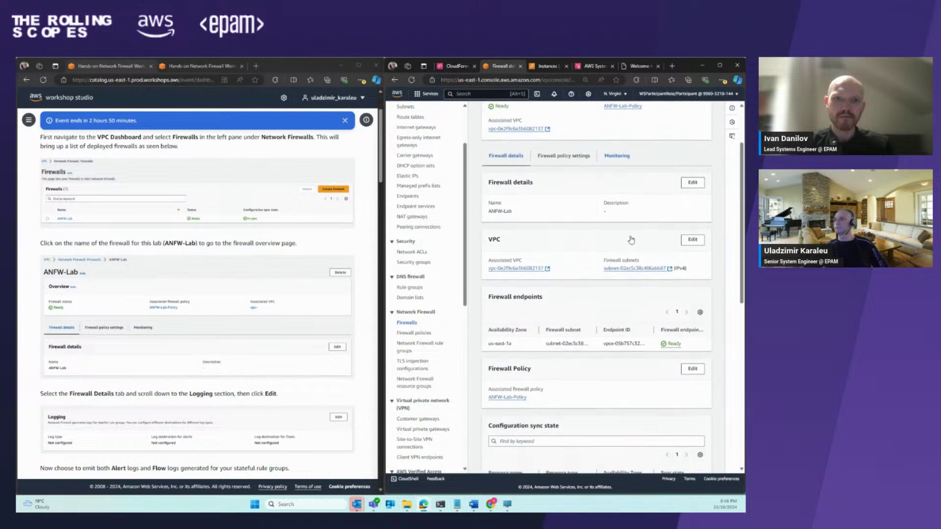
pyautogui.scroll(-4, 609, 203)
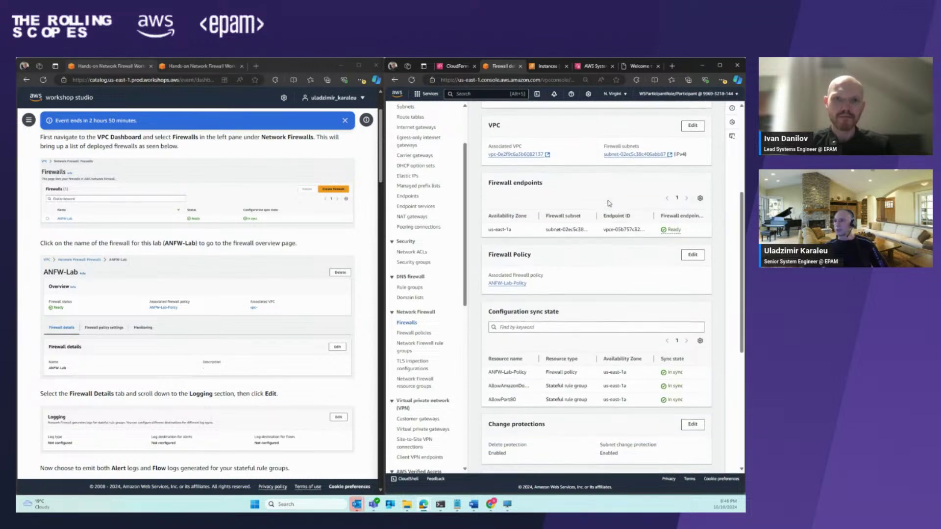
pyautogui.scroll(-1, 608, 203)
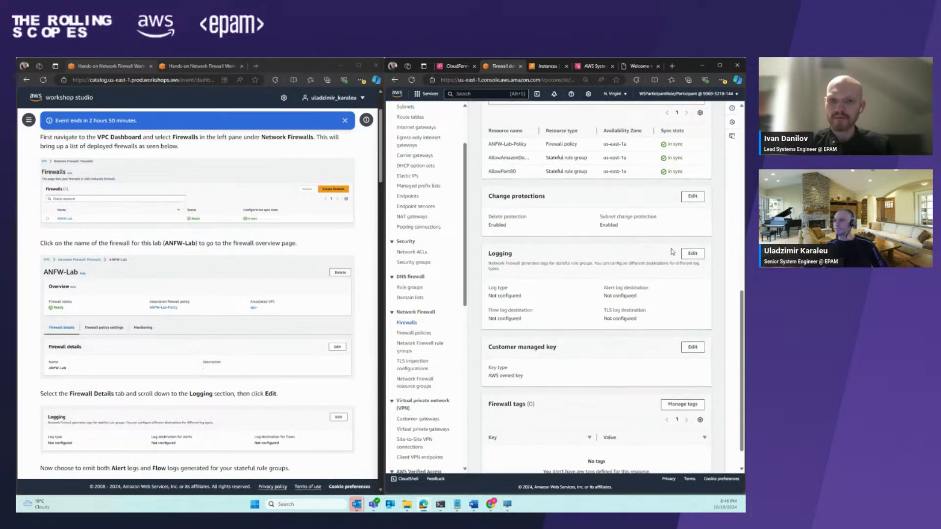
pyautogui.click(695, 256)
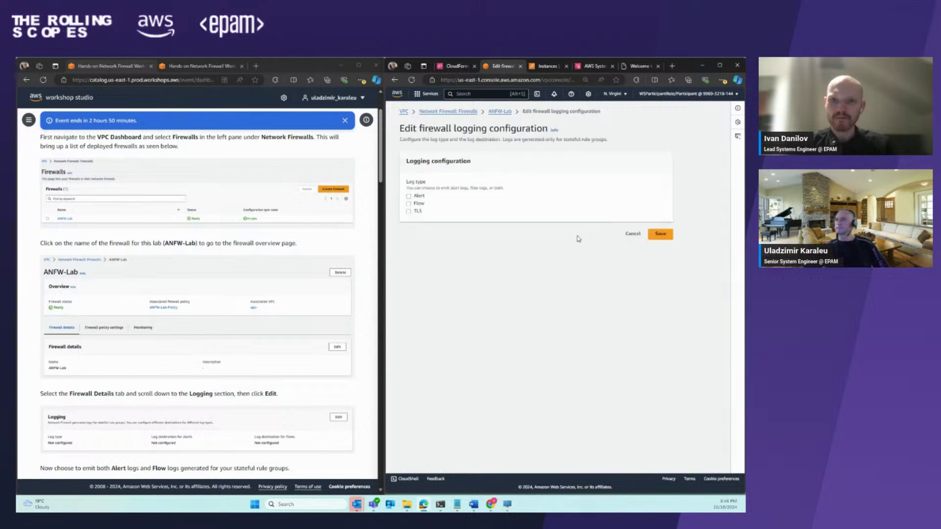
# - Enable the Alert and Flow log types and choose CloudWatch log group as the alert log destination
pyautogui.click(419, 196)
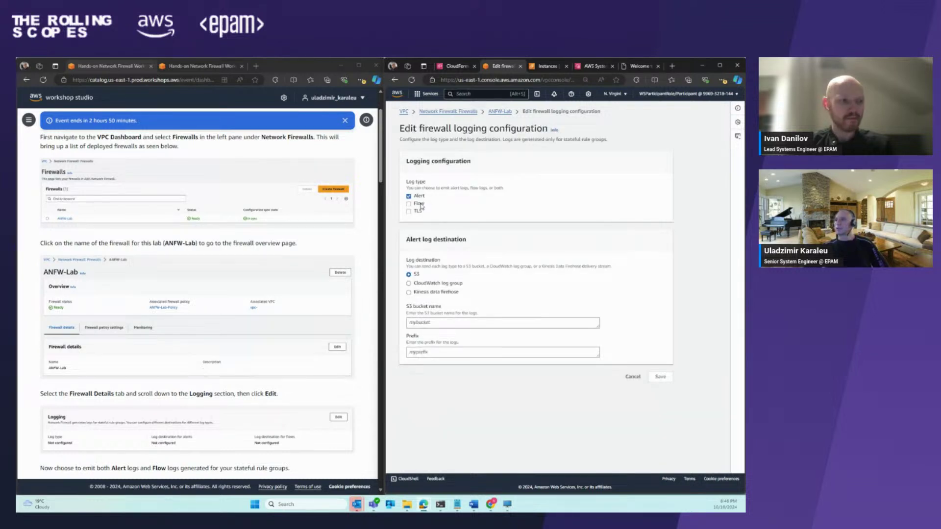
pyautogui.click(419, 203)
pyautogui.scroll(-1, 692, 222)
pyautogui.scroll(-1, 692, 222)
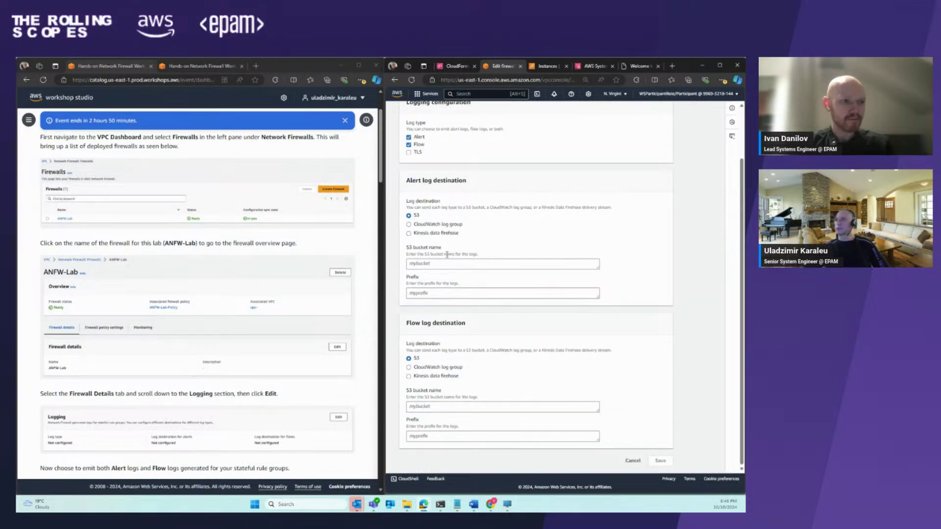
pyautogui.click(436, 225)
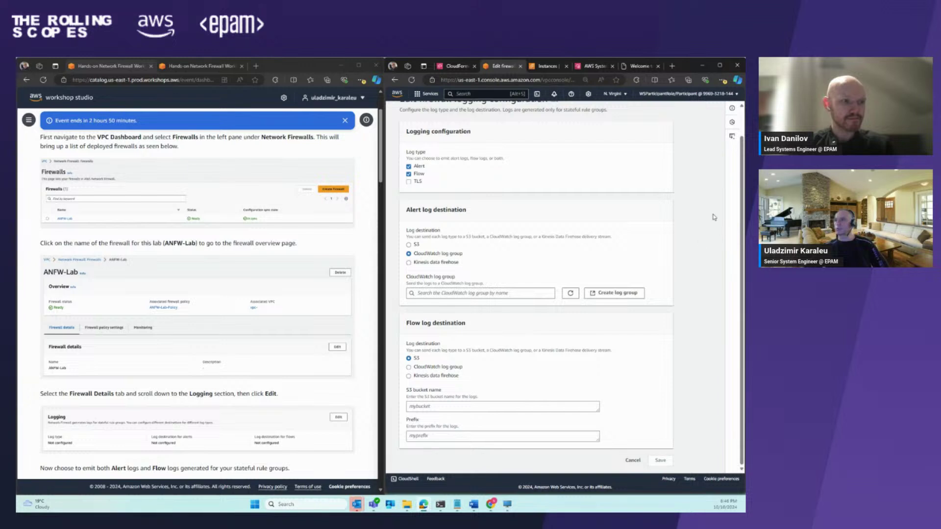
# - Go to CloudWatch log groups from the alert log destination, consult the guide's log group instructions, and open the log group creation form
pyautogui.click(618, 295)
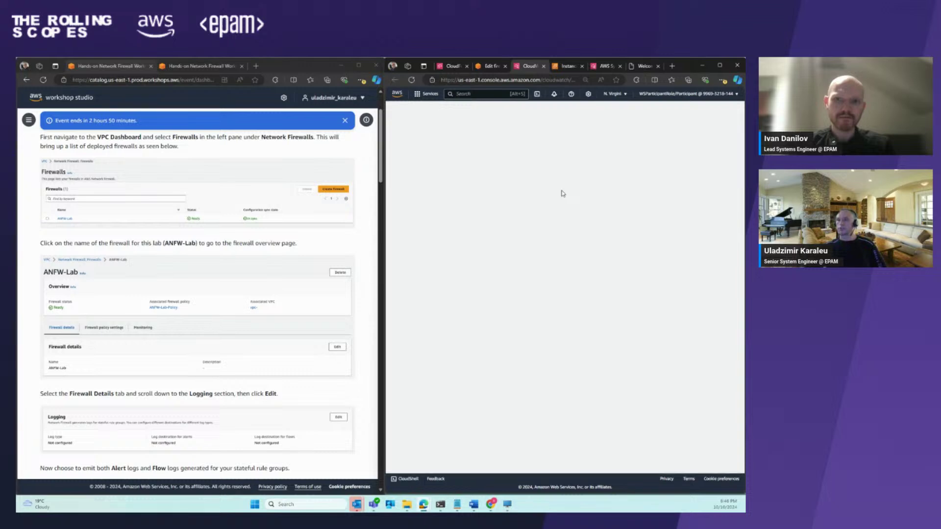
pyautogui.scroll(-3, 103, 263)
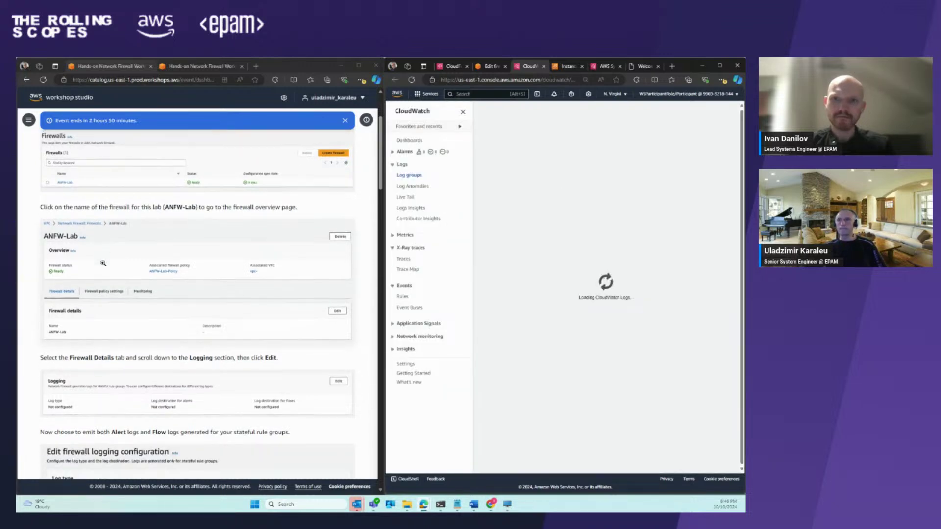
pyautogui.scroll(-10, 103, 264)
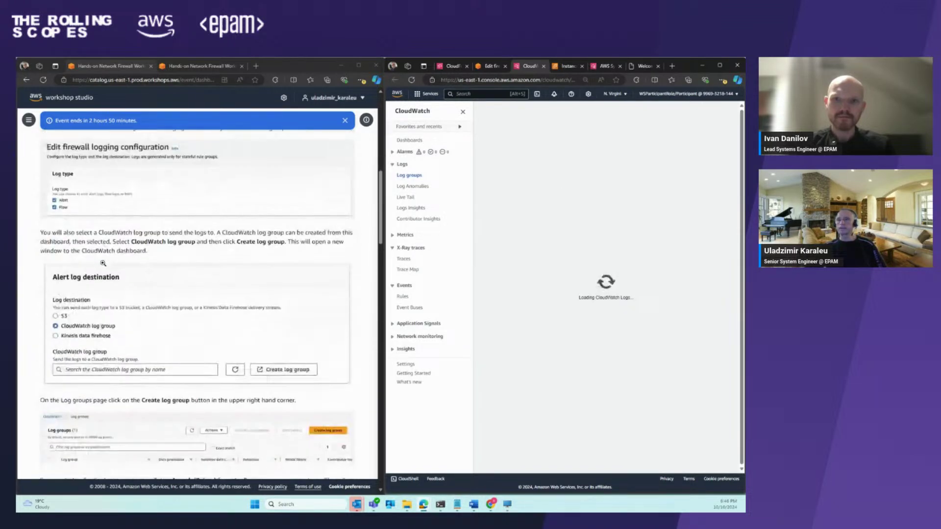
pyautogui.scroll(-5, 102, 264)
pyautogui.scroll(-2, 103, 263)
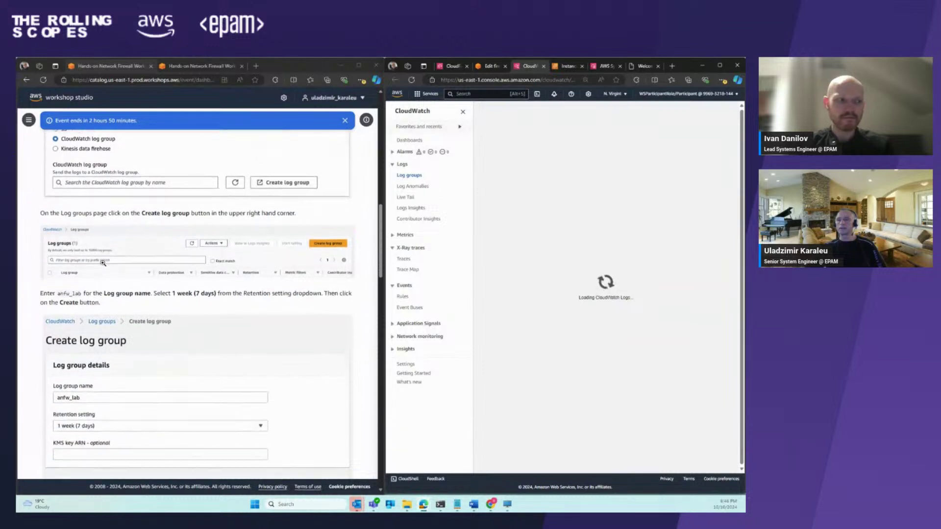
pyautogui.scroll(3, 103, 263)
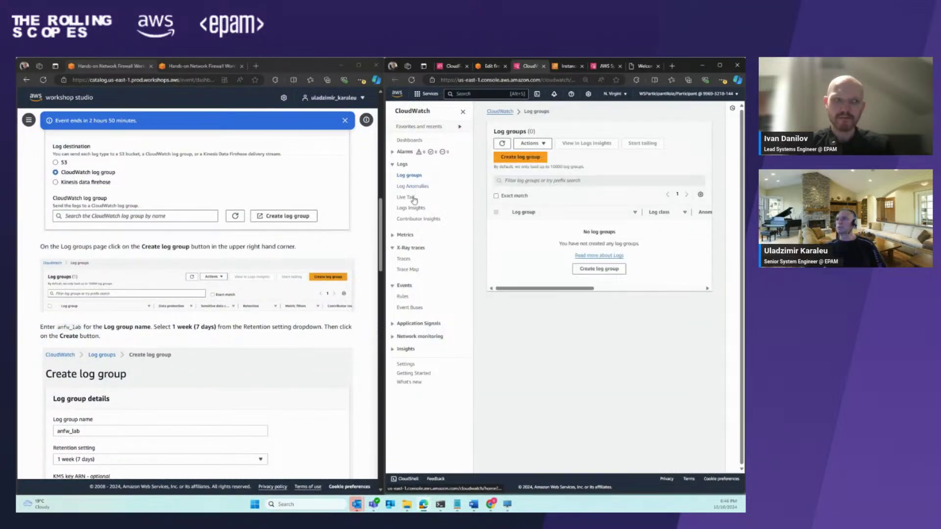
pyautogui.click(514, 157)
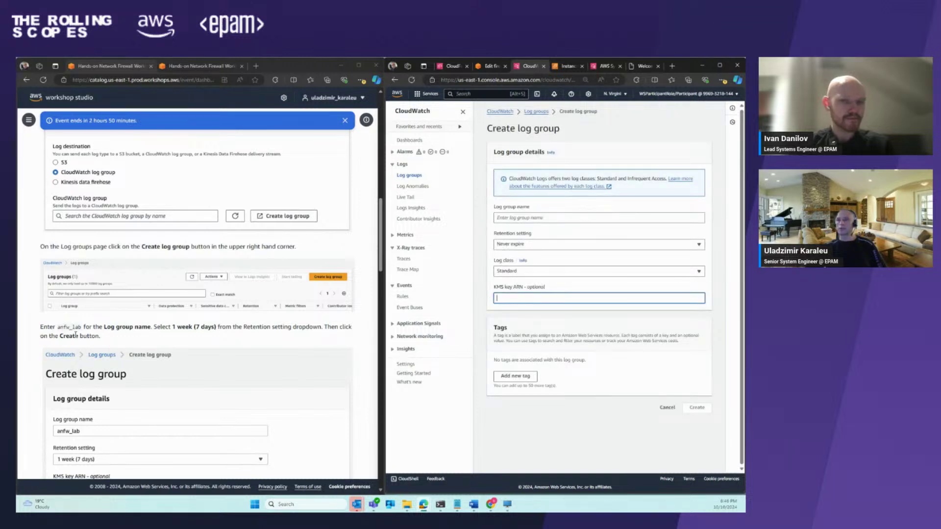
# - Create a log group with the name anfw_lab copied from the guide and a retention setting of 3 days
pyautogui.moveTo(82, 326); pyautogui.dragTo(57, 327)
pyautogui.hotkey('ctrl', 'c')
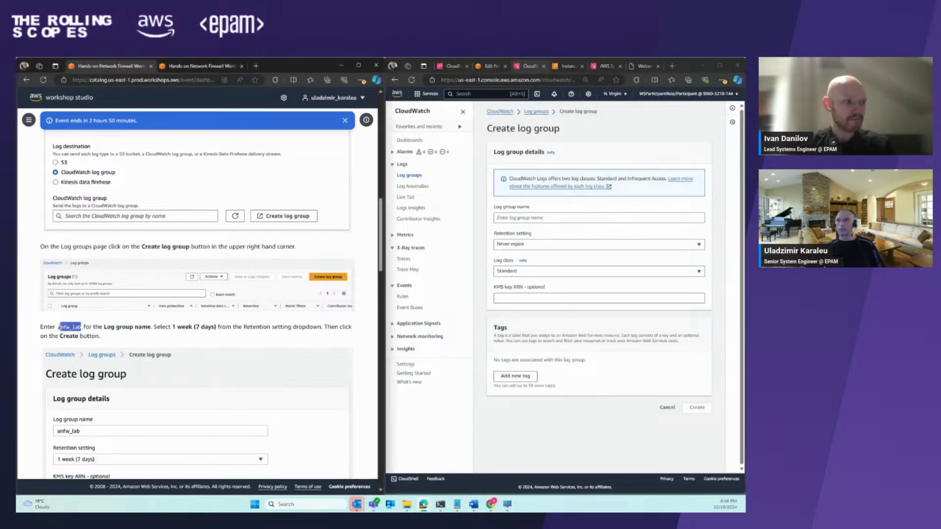
pyautogui.rightClick(64, 332)
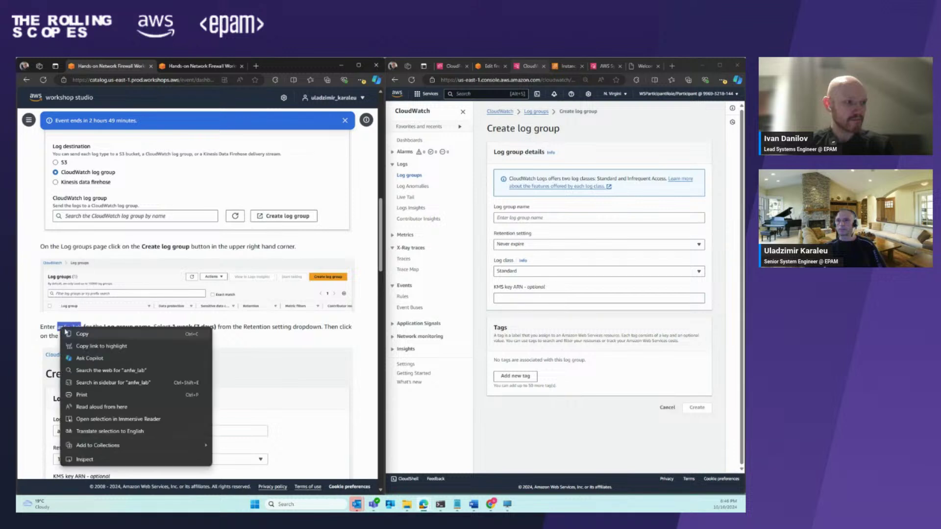
pyautogui.click(78, 335)
pyautogui.click(510, 219)
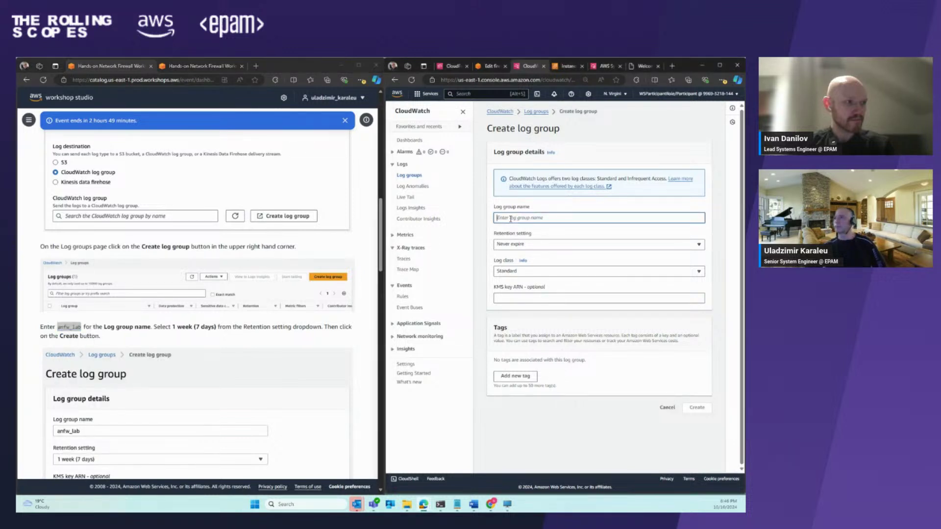
pyautogui.hotkey('ctrl', 'v')
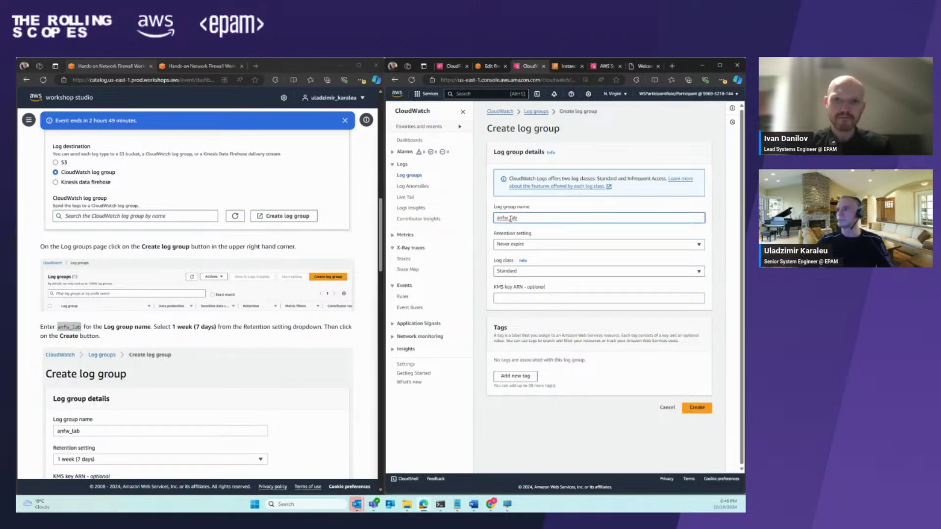
pyautogui.click(508, 243)
pyautogui.click(509, 275)
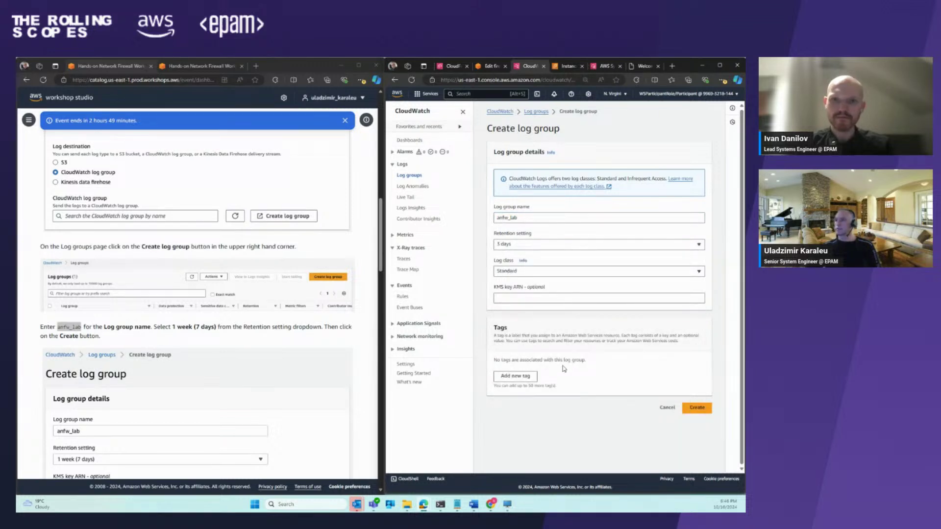
pyautogui.click(701, 410)
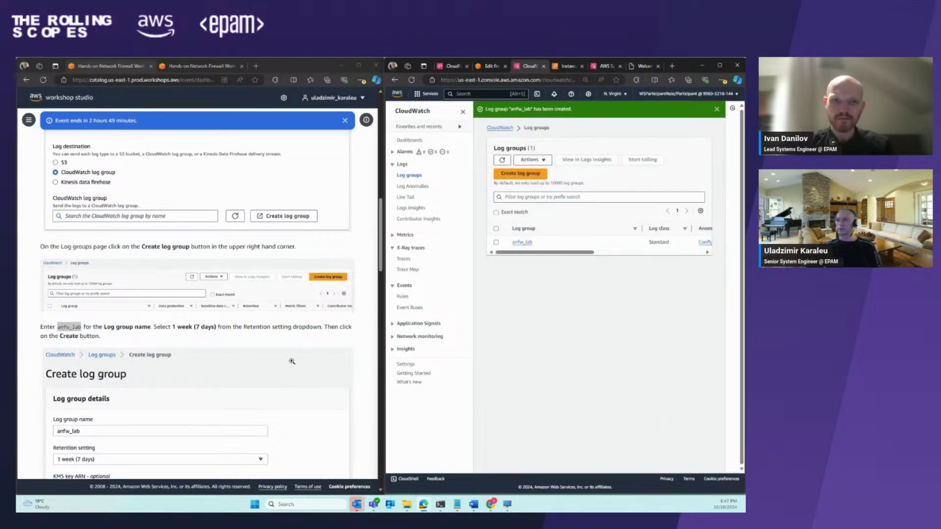
# - Read the guide's log destination instructions, return to the firewall logging configuration, and refresh the available CloudWatch log groups
pyautogui.scroll(-2, 292, 361)
pyautogui.scroll(-6, 292, 362)
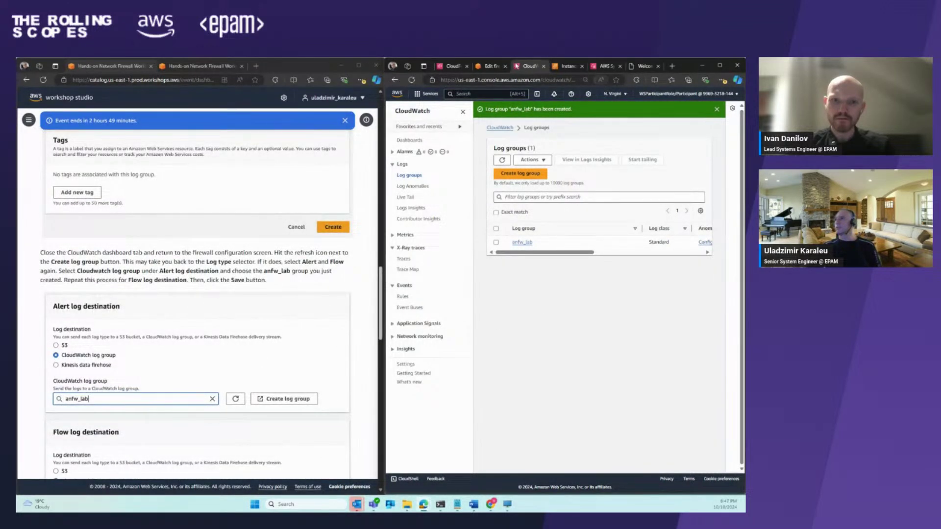
pyautogui.scroll(-2, 265, 294)
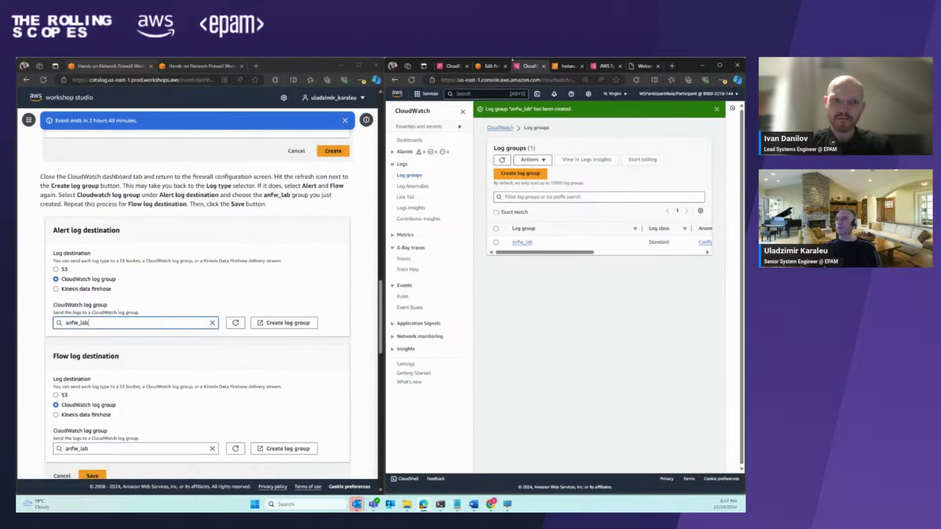
pyautogui.click(500, 67)
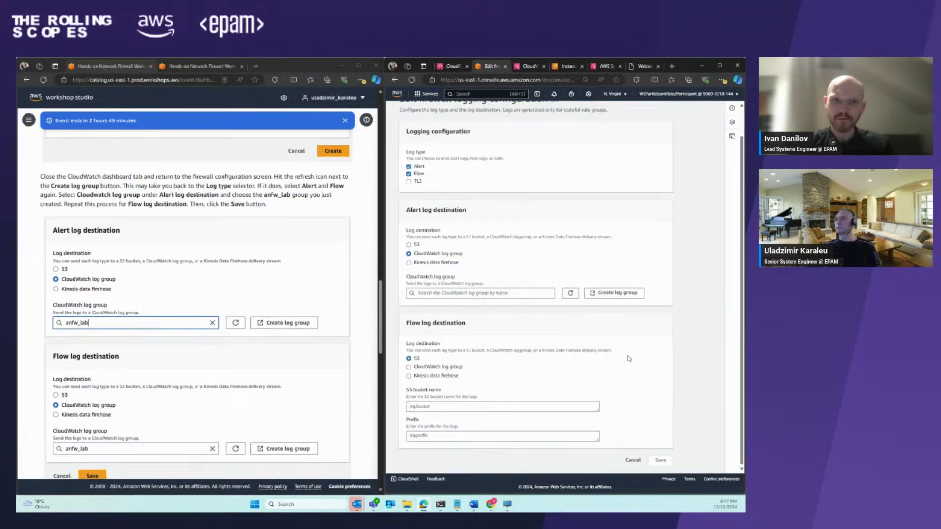
pyautogui.click(450, 292)
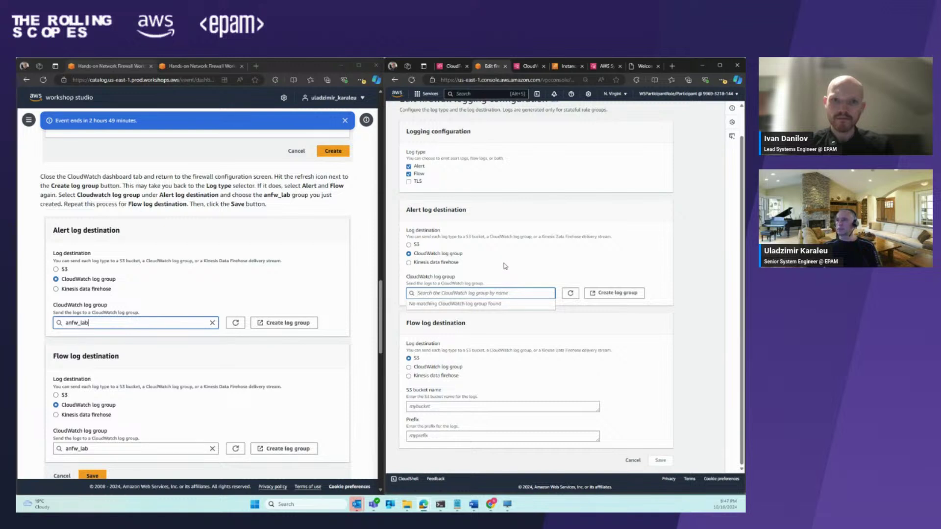
pyautogui.click(570, 293)
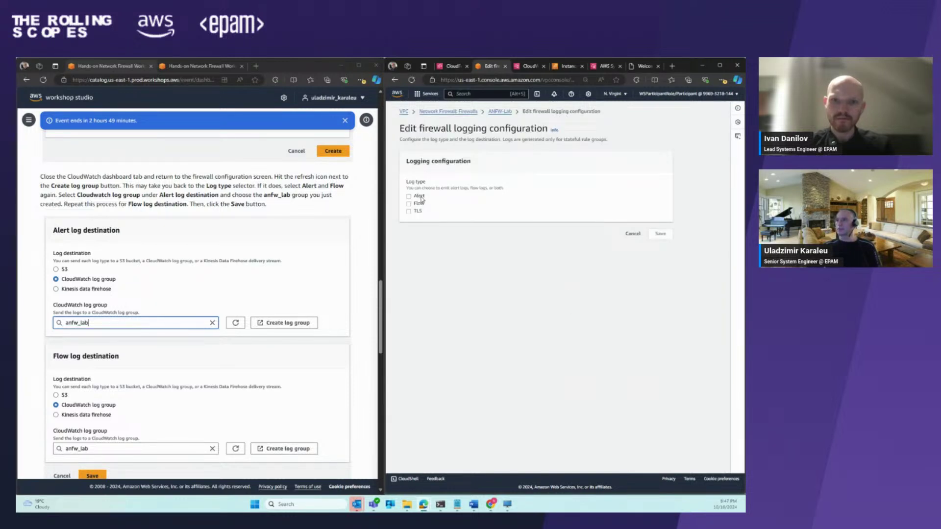
# - Select the Alert and Flow log types again and send alert logs to the CloudWatch log group anfw_lab
pyautogui.click(419, 196)
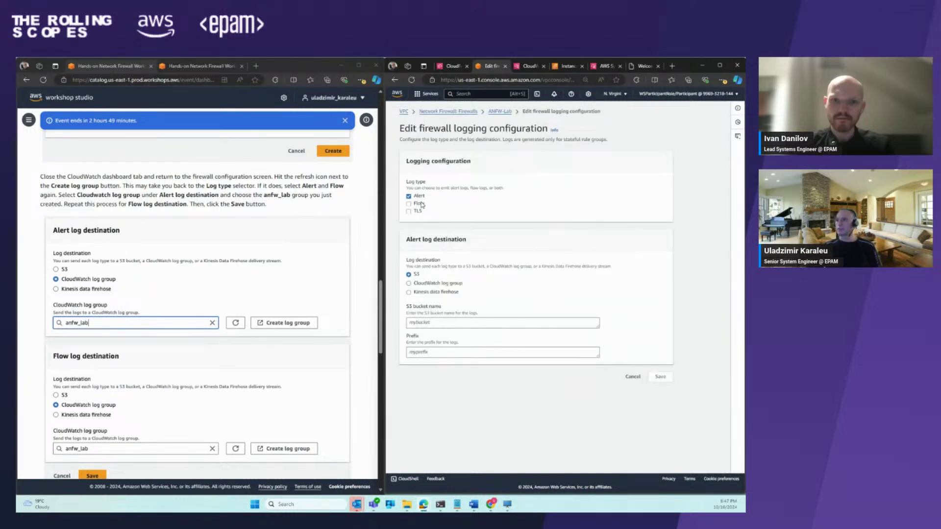
pyautogui.click(446, 288)
pyautogui.scroll(-1, 584, 280)
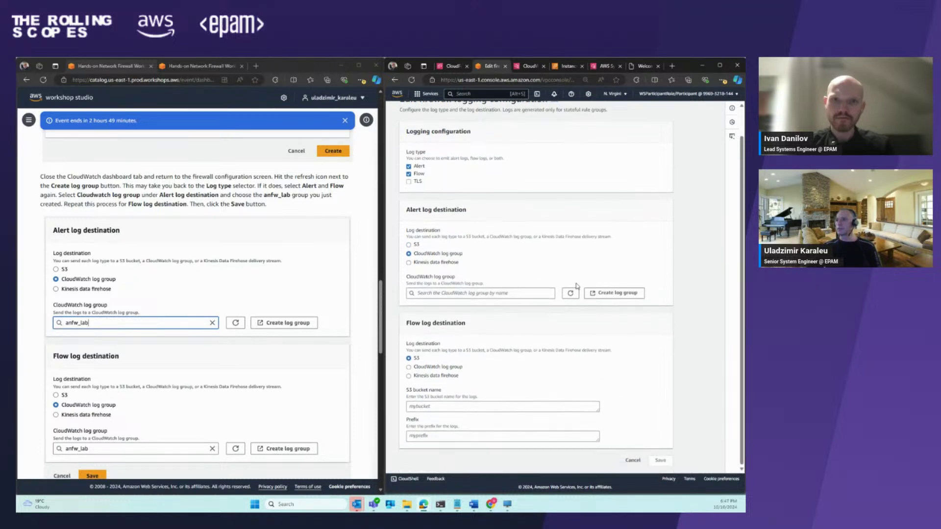
pyautogui.click(529, 294)
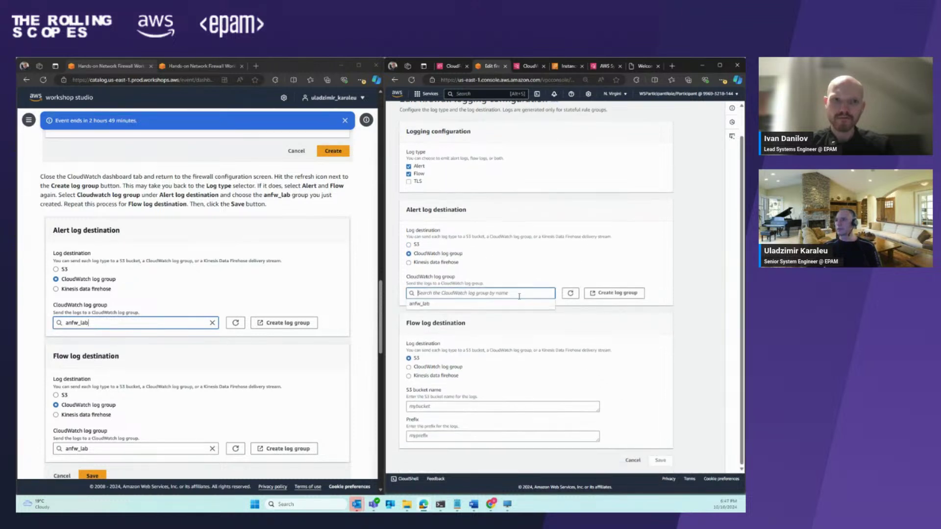
pyautogui.click(418, 304)
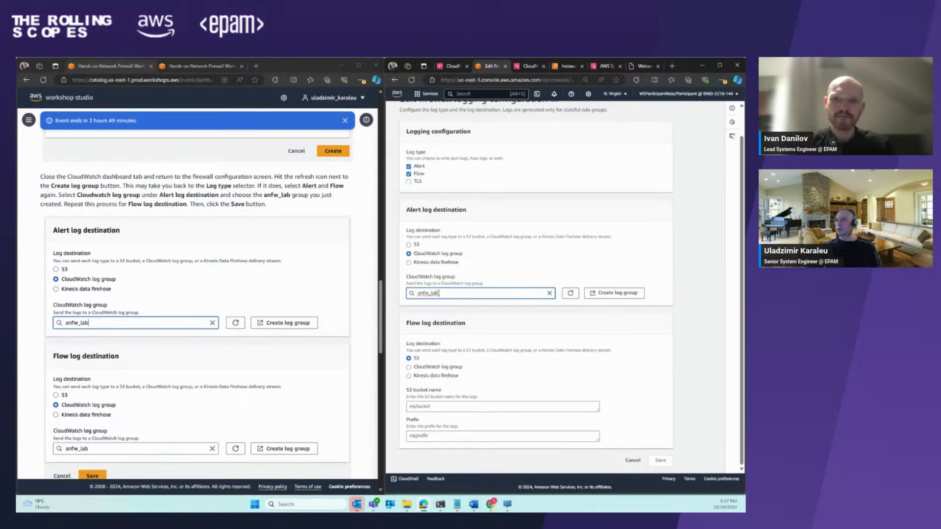
# - Send flow logs to the CloudWatch log group anfw_lab and save the firewall's logging configuration
pyautogui.click(413, 369)
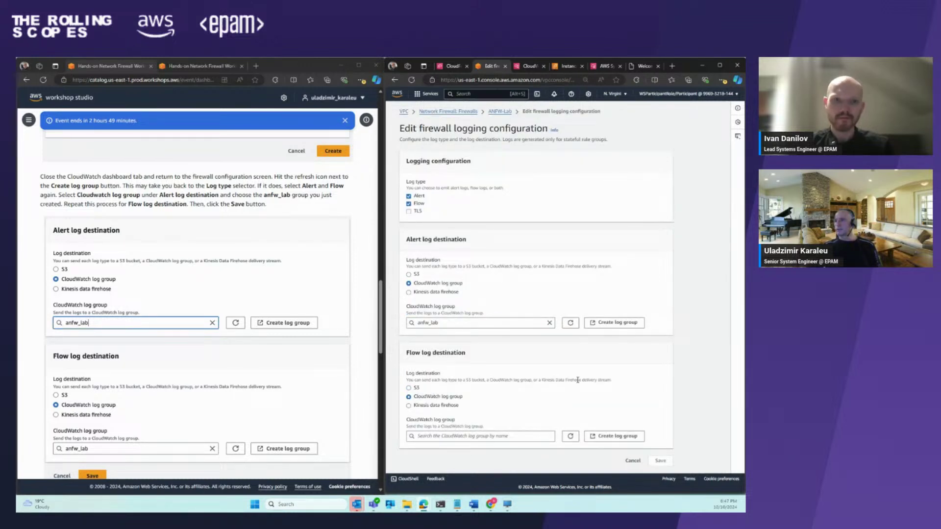
pyautogui.click(419, 437)
pyautogui.click(455, 422)
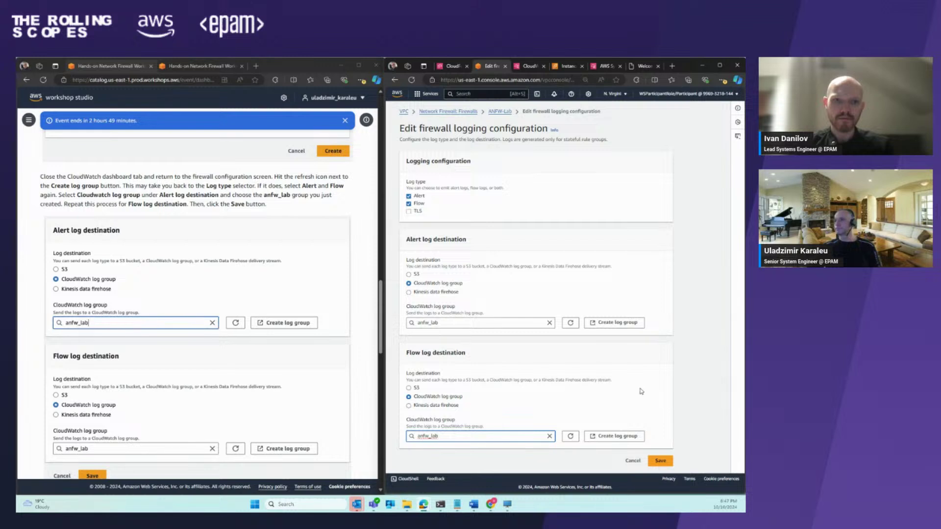
pyautogui.click(661, 461)
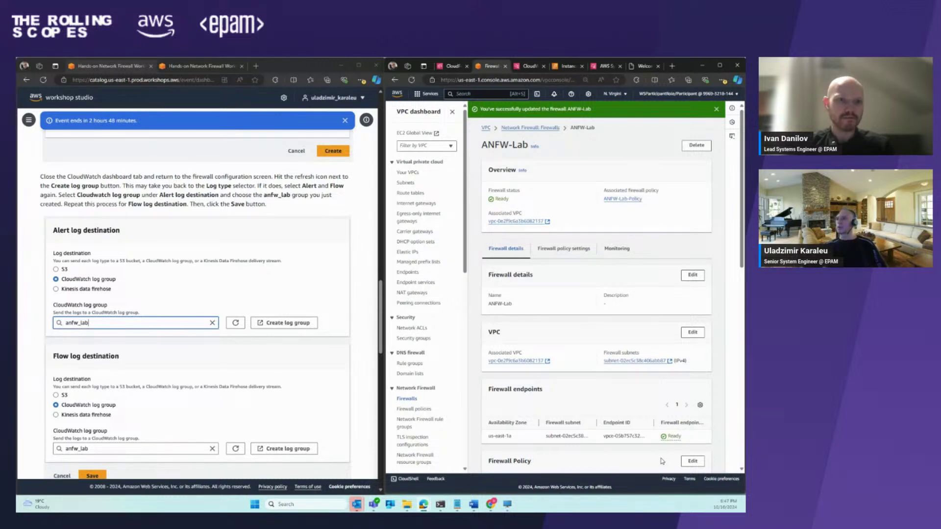
# - Reload the NGINX welcome page twice and return to the instance's shell session
pyautogui.click(649, 67)
pyautogui.click(411, 80)
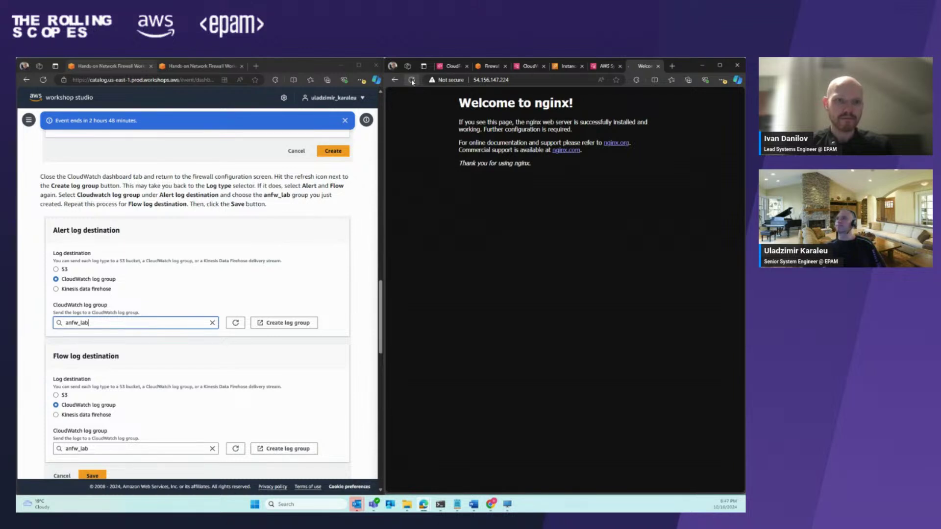
pyautogui.click(411, 80)
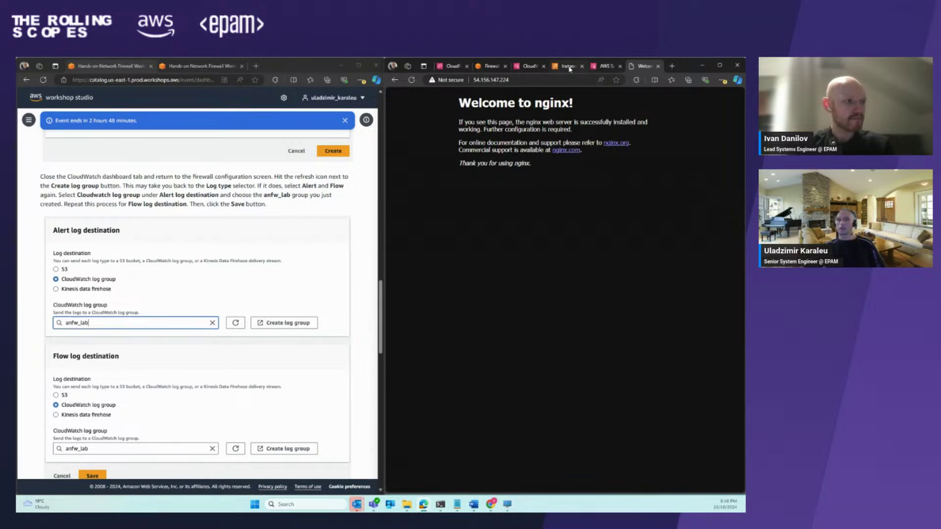
pyautogui.click(609, 68)
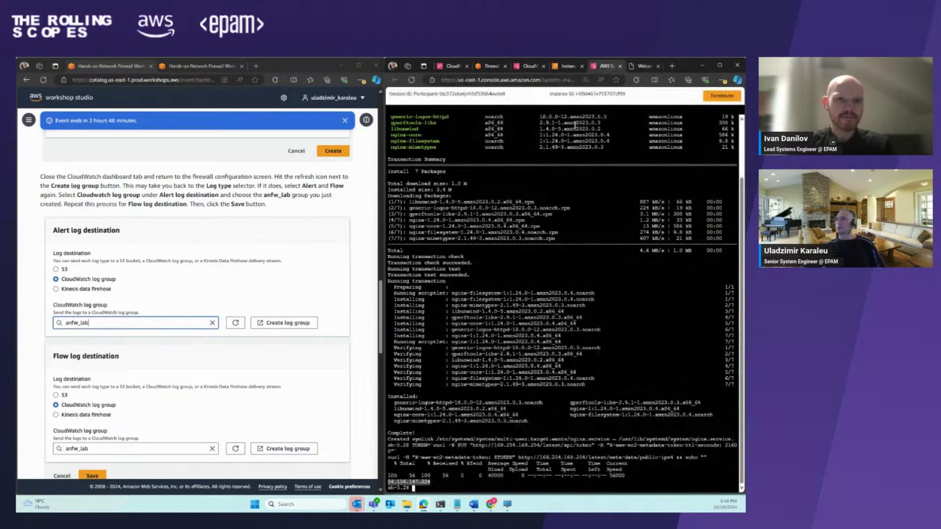
# - Read the guide's log group instructions, open the anfw_lab log group in CloudWatch and view its log streams
pyautogui.click(529, 66)
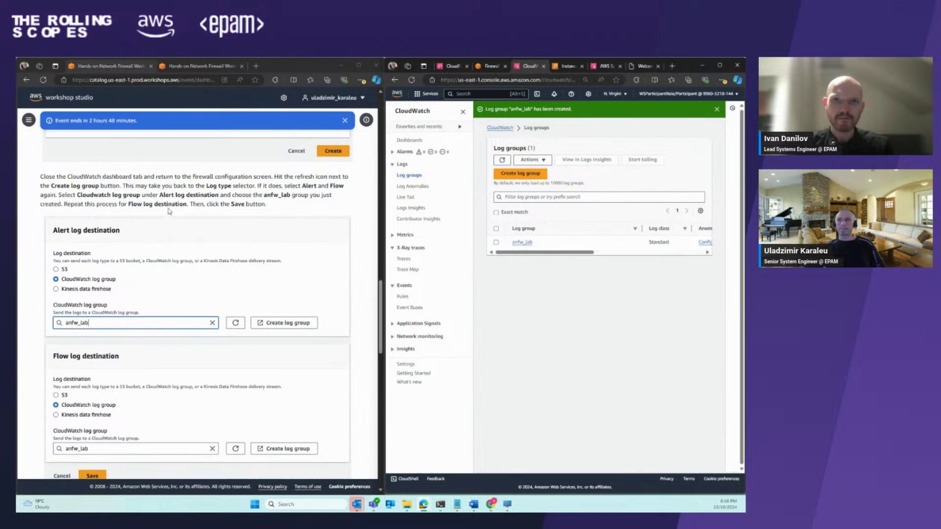
pyautogui.scroll(-8, 169, 211)
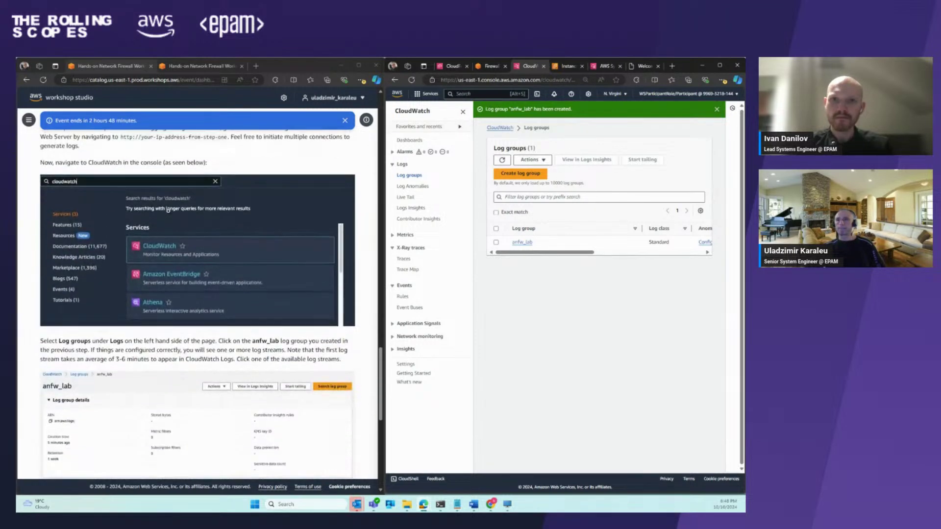
pyautogui.scroll(-4, 168, 210)
pyautogui.scroll(-3, 168, 211)
pyautogui.scroll(4, 169, 212)
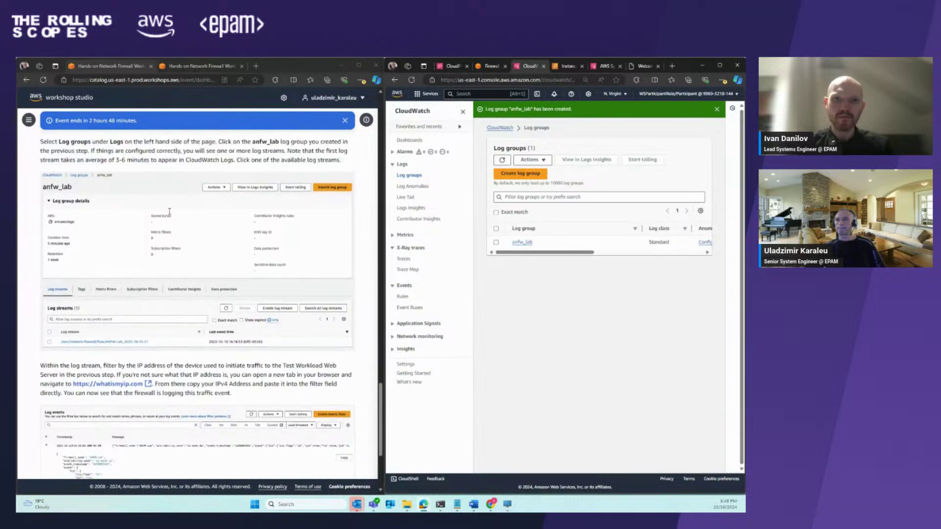
pyautogui.click(523, 242)
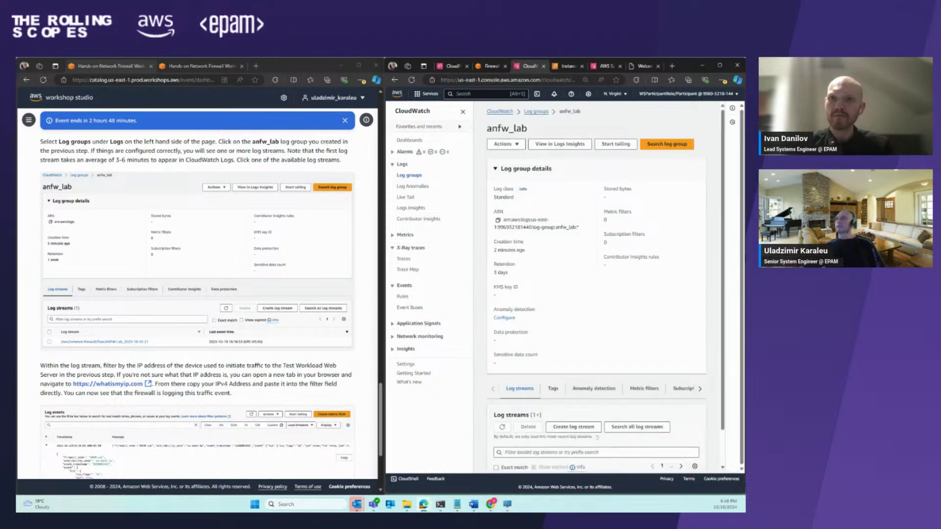
pyautogui.scroll(-1, 672, 246)
pyautogui.scroll(-1, 672, 246)
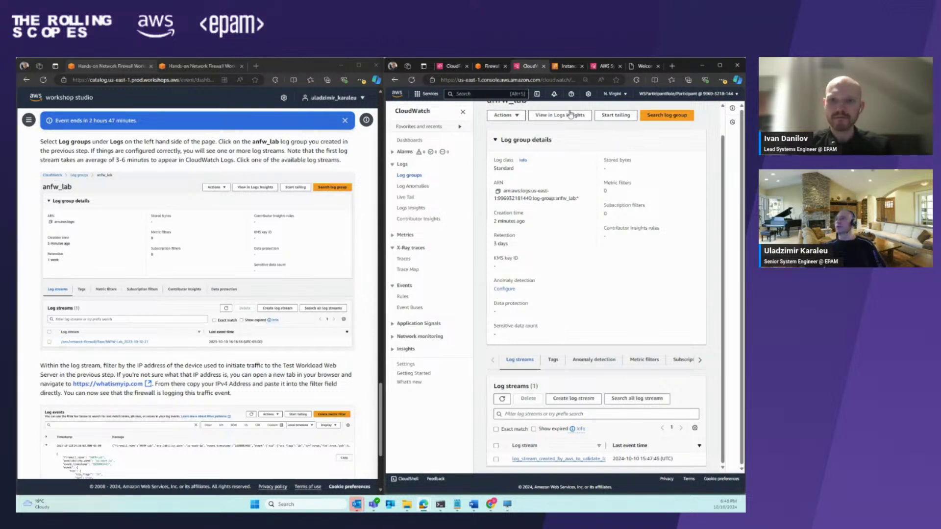
# - Open the ANFW-Lab firewall's logging configuration and check the selected log types and their CloudWatch destinations
pyautogui.click(490, 69)
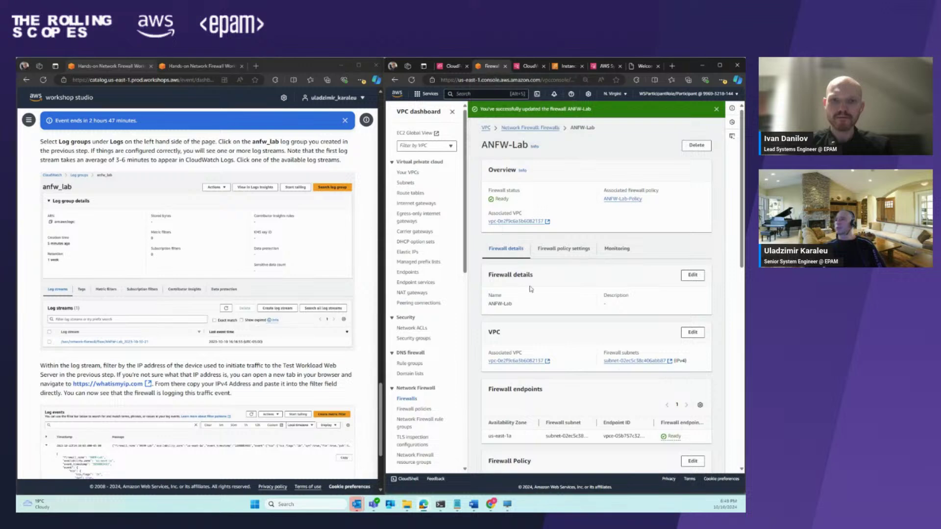
pyautogui.scroll(-1, 574, 298)
pyautogui.scroll(-10, 574, 297)
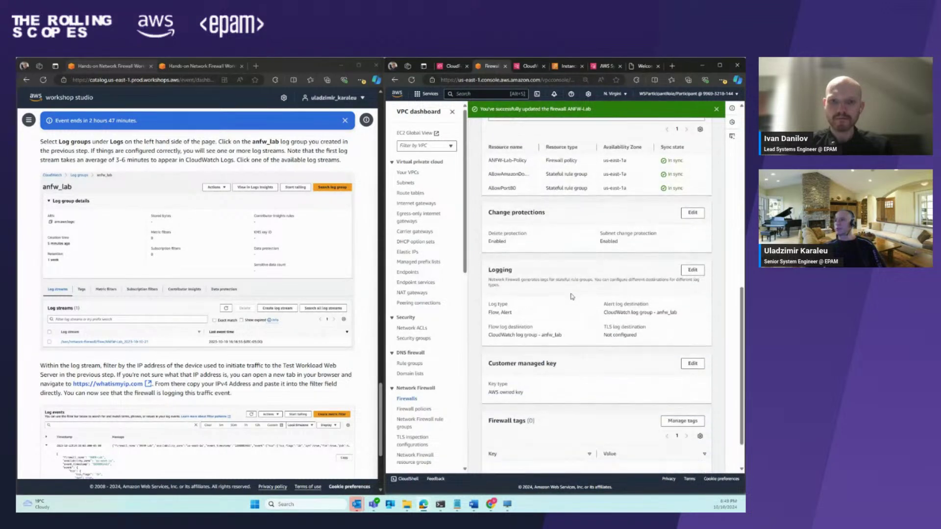
pyautogui.click(691, 272)
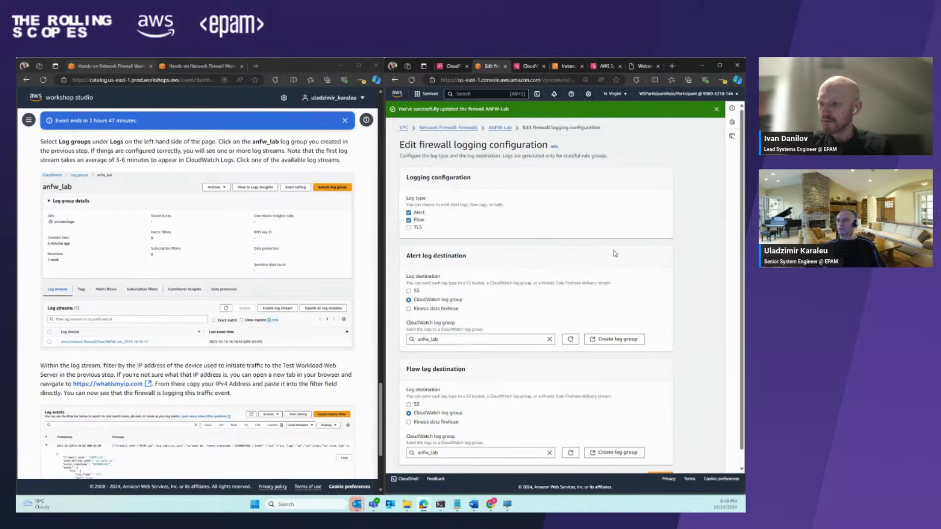
pyautogui.scroll(-1, 670, 259)
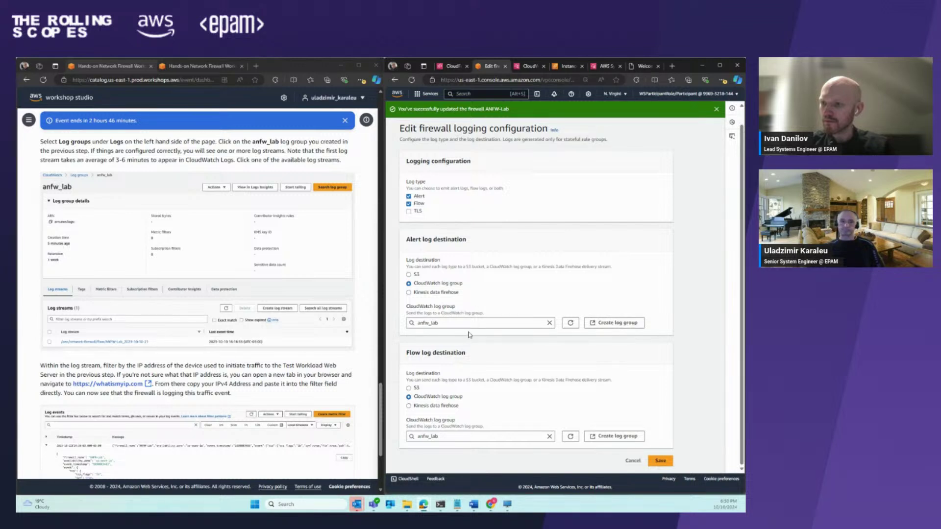
# - Refresh the anfw_lab log streams, check the events in the validation stream and return to the stream list
pyautogui.click(528, 67)
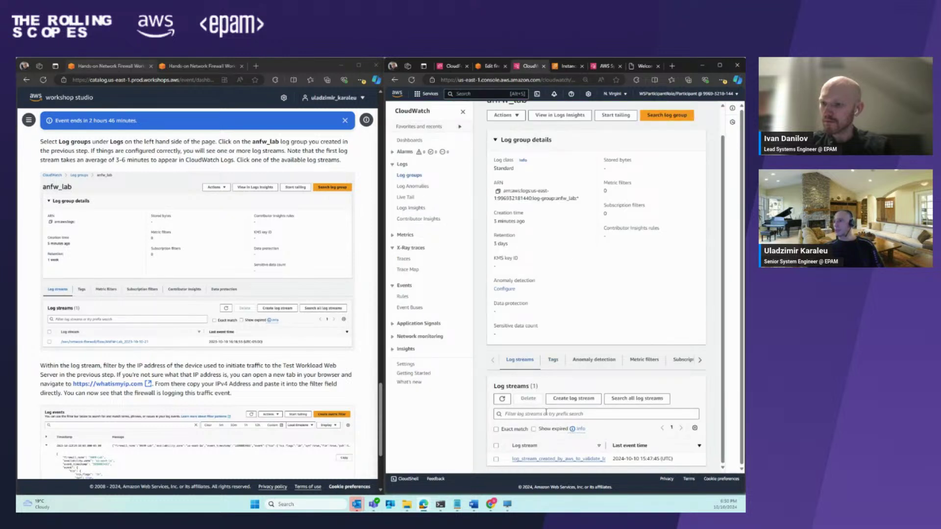
pyautogui.click(501, 399)
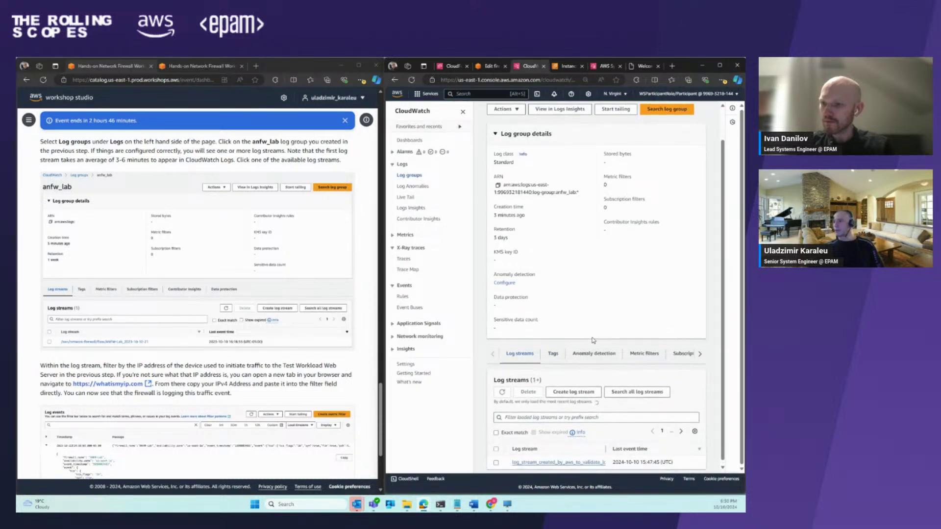
pyautogui.click(544, 459)
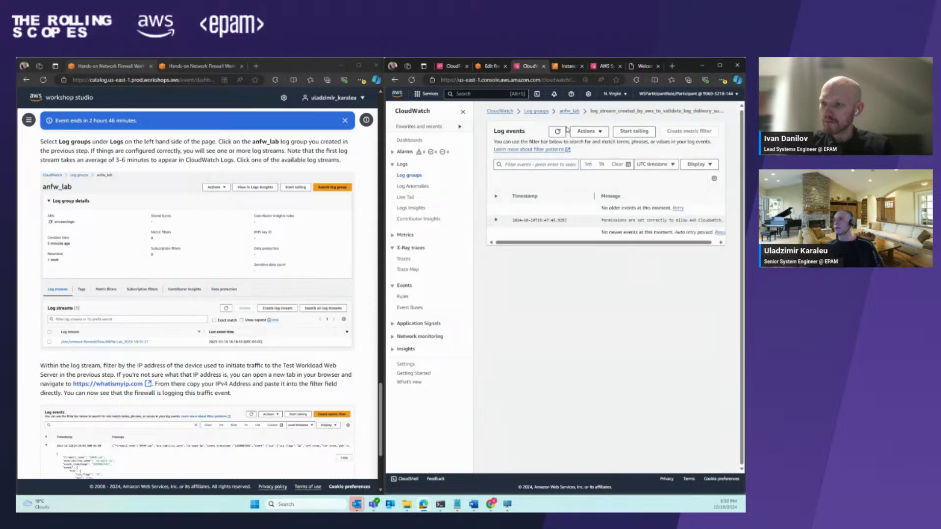
pyautogui.click(567, 112)
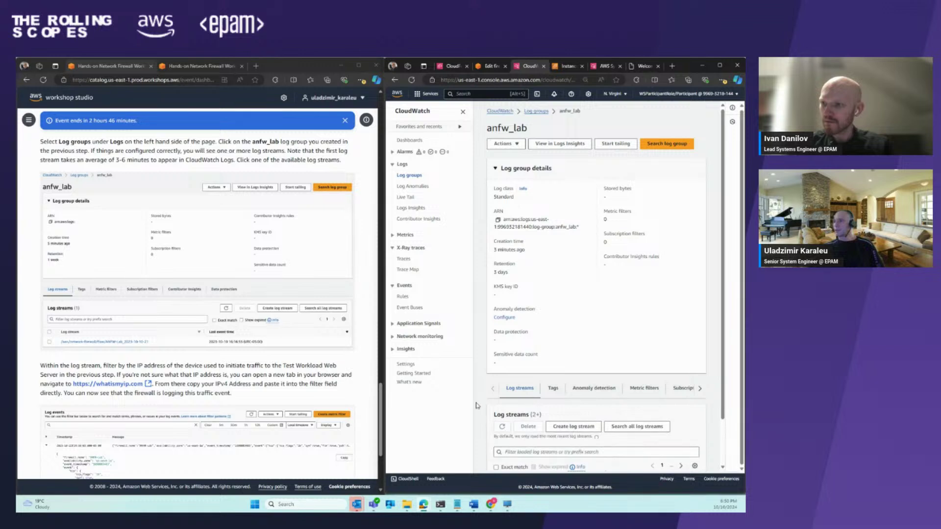
pyautogui.scroll(-1, 553, 431)
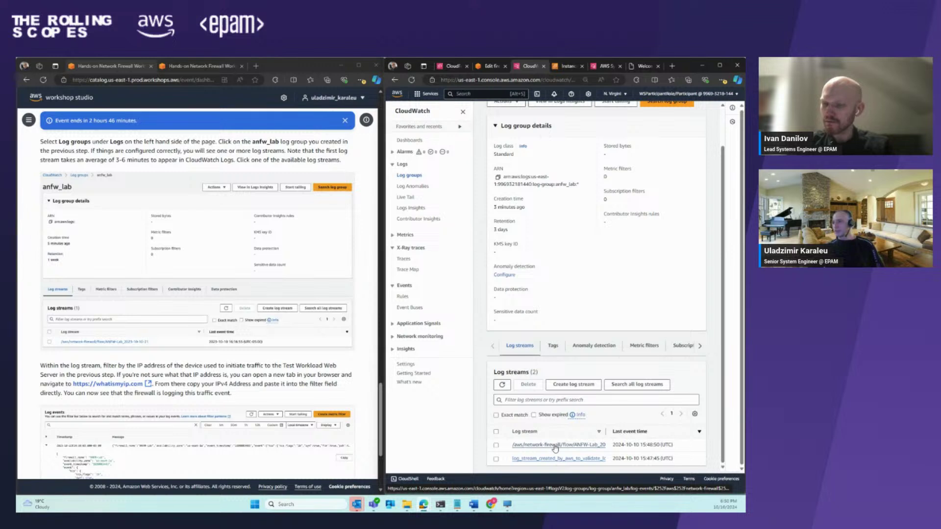
# - Open the ANFW-Lab flow log stream and examine the details of its last event, including the destination port
pyautogui.click(554, 446)
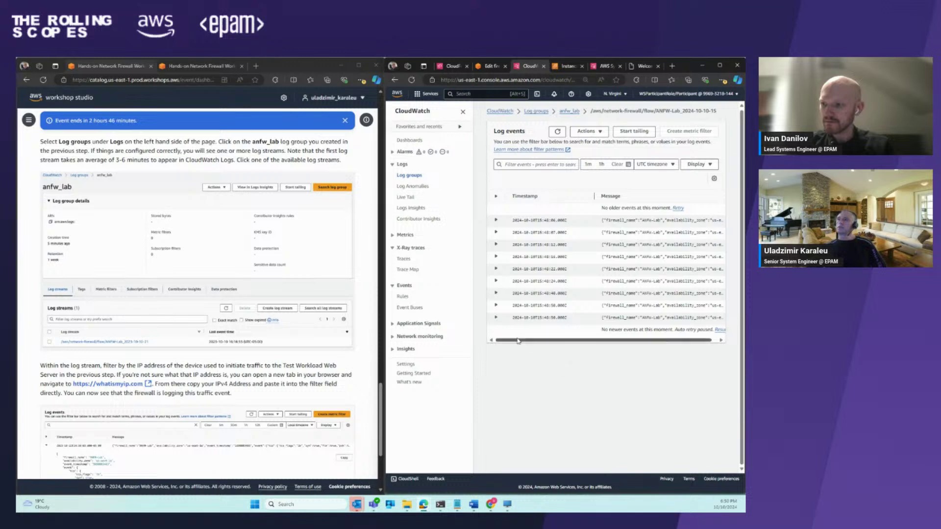
pyautogui.click(495, 320)
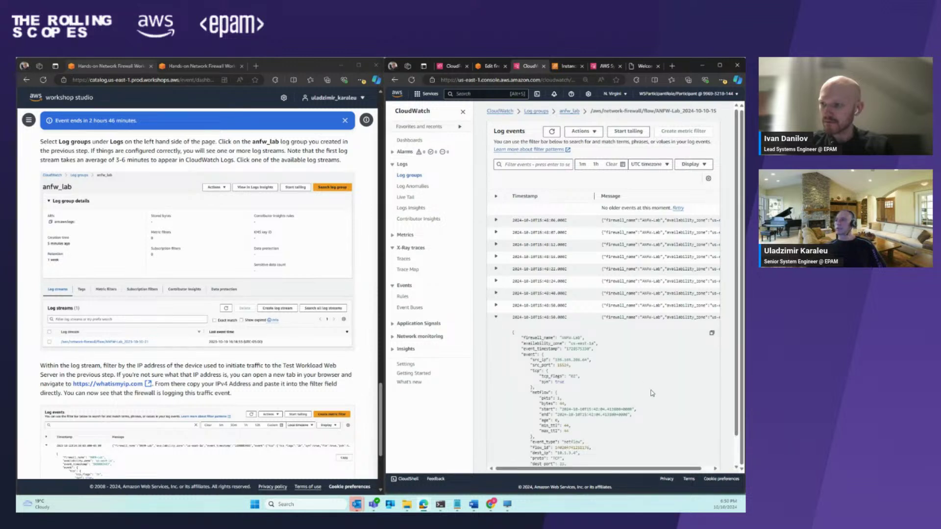
pyautogui.scroll(-1, 652, 395)
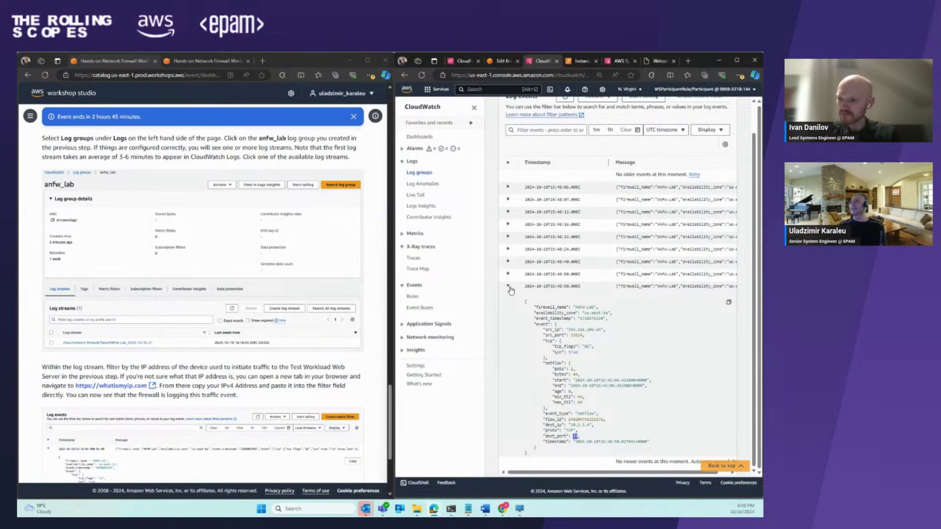
pyautogui.click(509, 287)
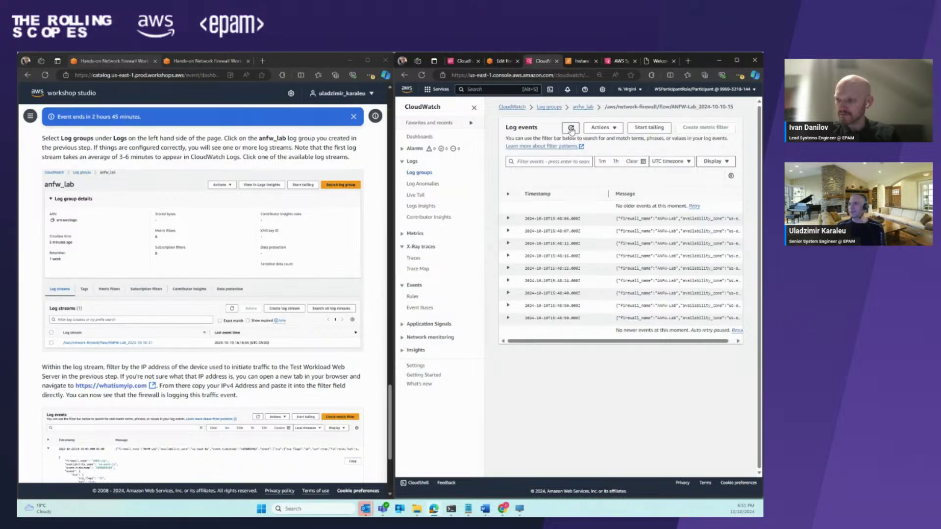
# - Refresh the flow log events and look through the updated list
pyautogui.click(571, 127)
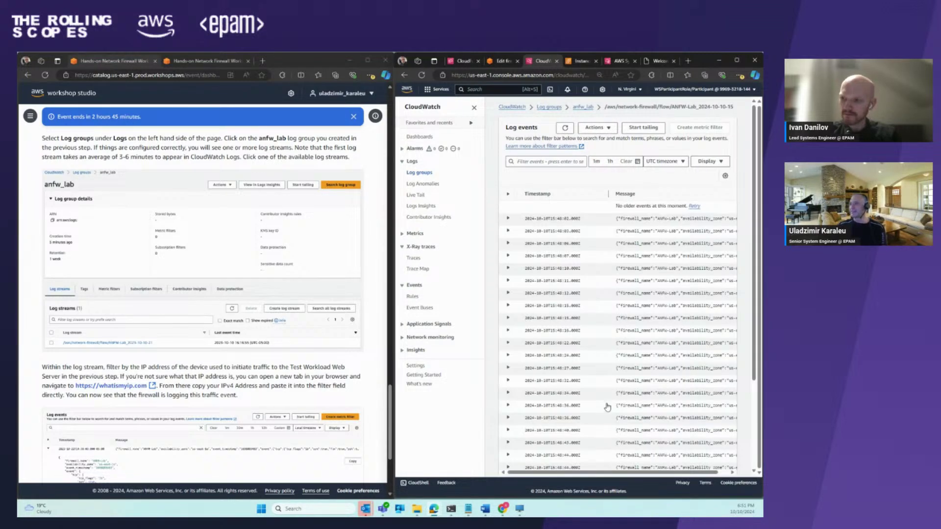
pyautogui.scroll(-10, 607, 405)
pyautogui.scroll(10, 581, 456)
pyautogui.scroll(-5, 582, 442)
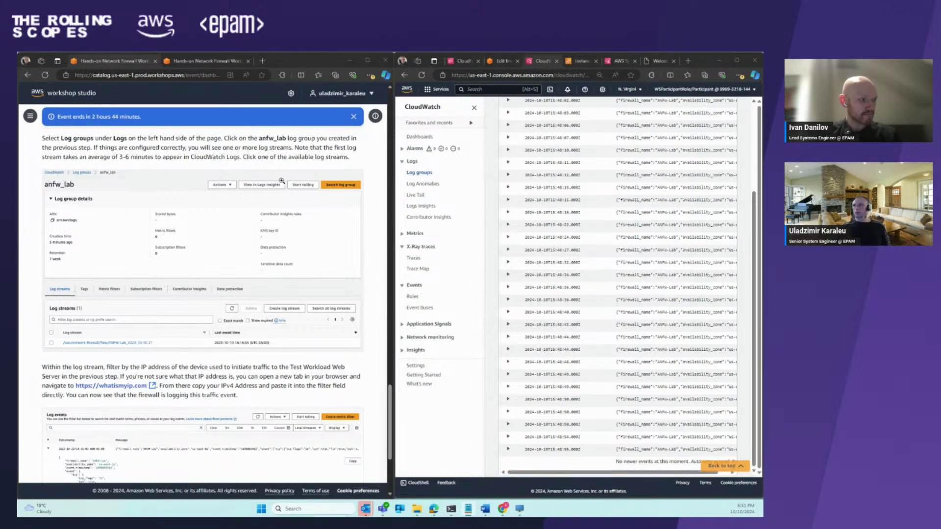
pyautogui.scroll(5, 571, 195)
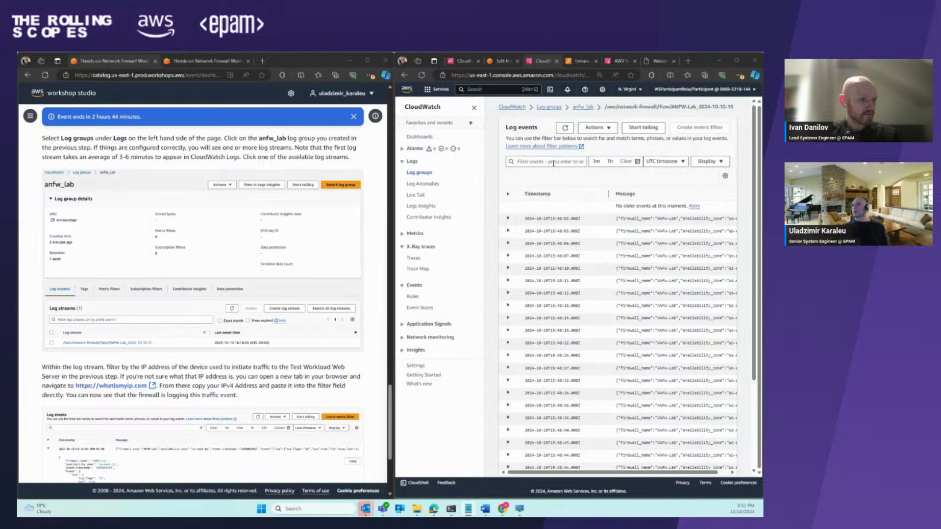
# - Filter the flow log events by IP address 78.56.95.14 and expand the first matching event
pyautogui.click(538, 162)
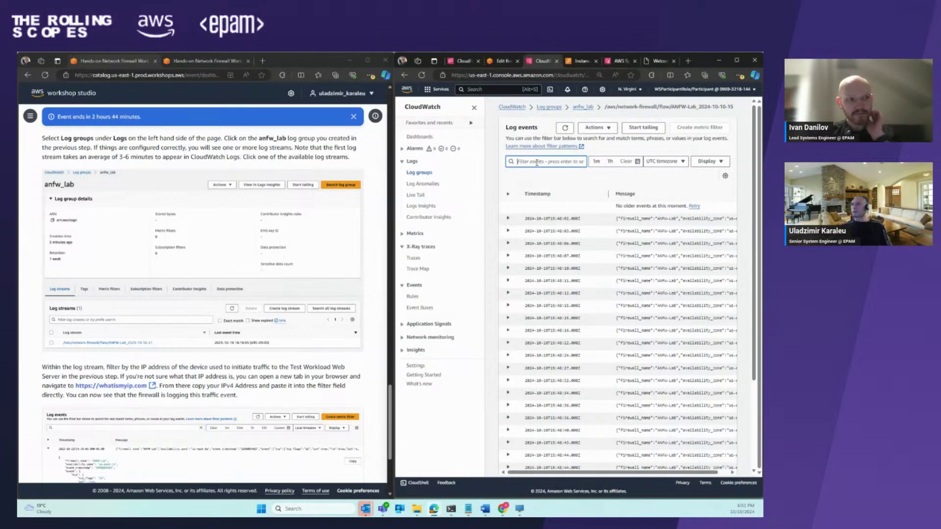
pyautogui.write('78.56.95.14')
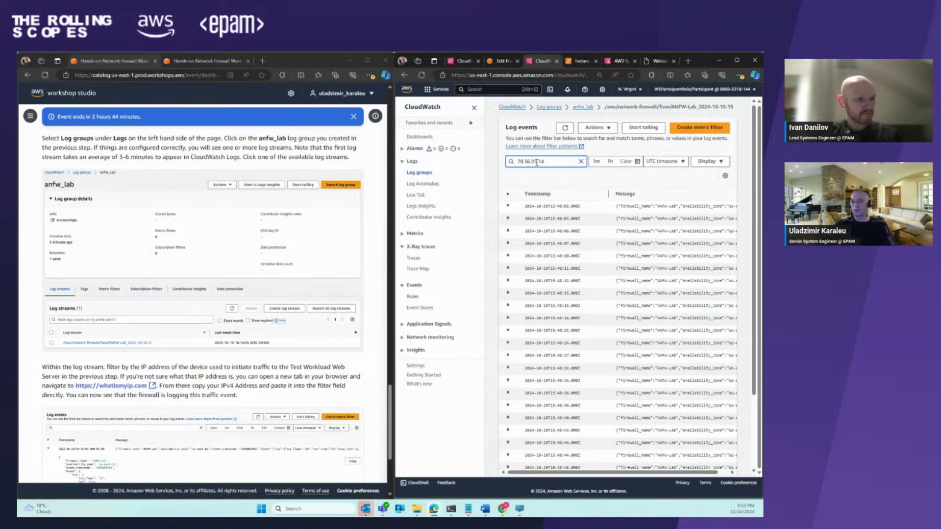
pyautogui.press('Return')
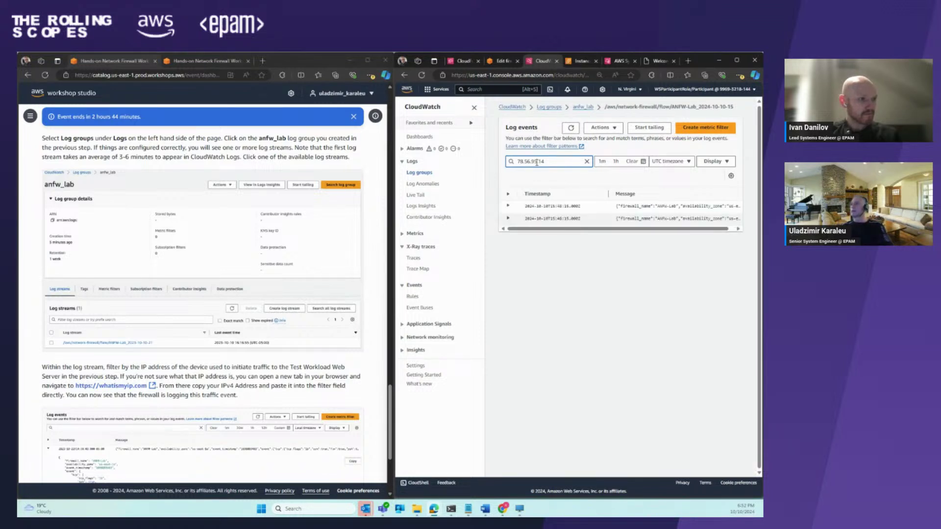
pyautogui.click(507, 205)
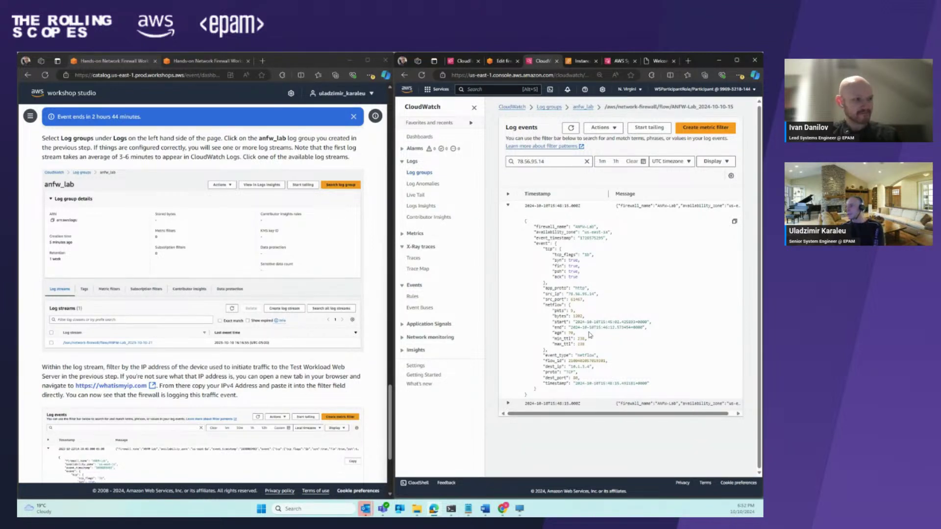
# - Check the event's source and destination IP addresses, comparing the destination with the Test Workload instance's private IPv4 address
pyautogui.moveTo(595, 294); pyautogui.dragTo(568, 295)
pyautogui.click(577, 366)
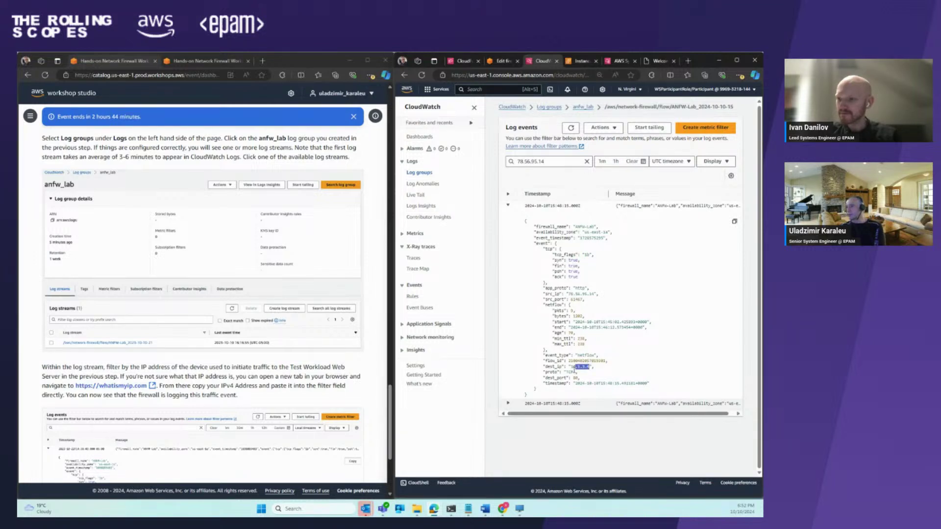
pyautogui.moveTo(591, 367); pyautogui.dragTo(571, 366)
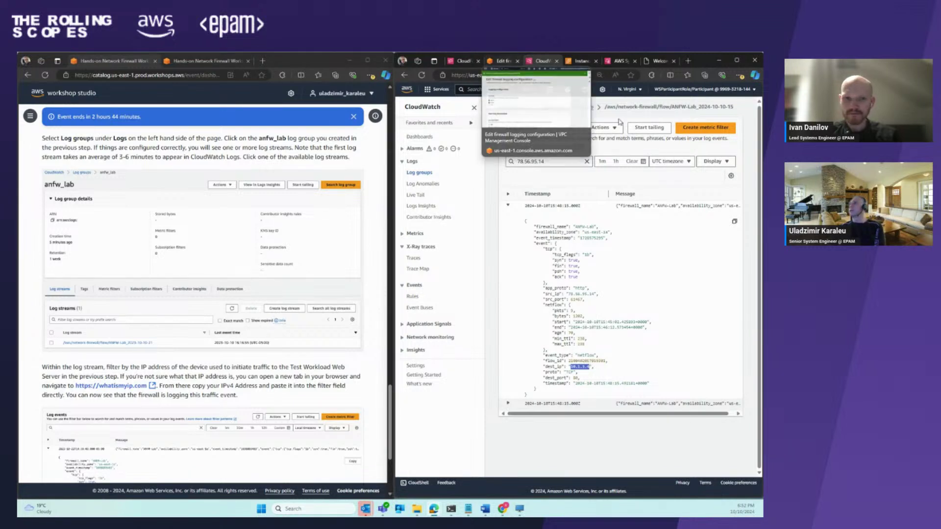
pyautogui.click(576, 62)
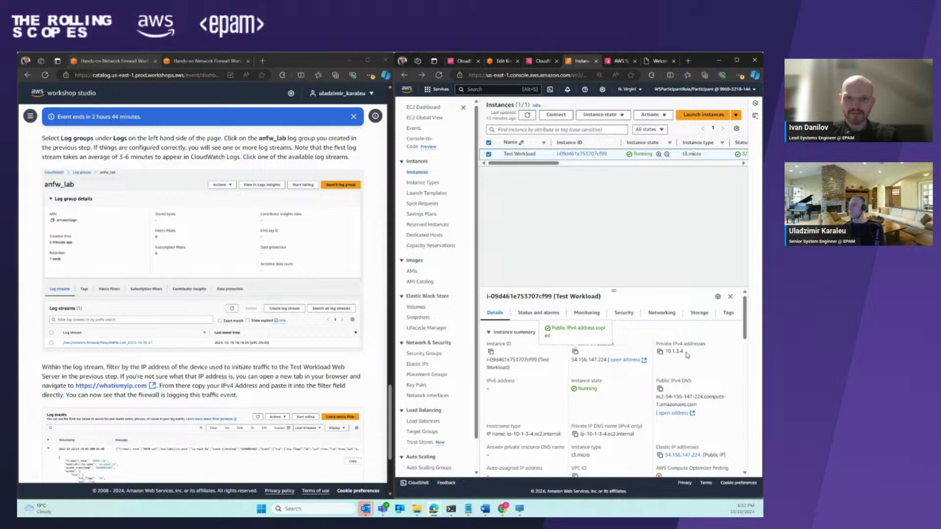
# - Return to the firewall logging configuration and advance the workshop guide to the Configure firewall policy page
pyautogui.click(463, 61)
pyautogui.click(501, 61)
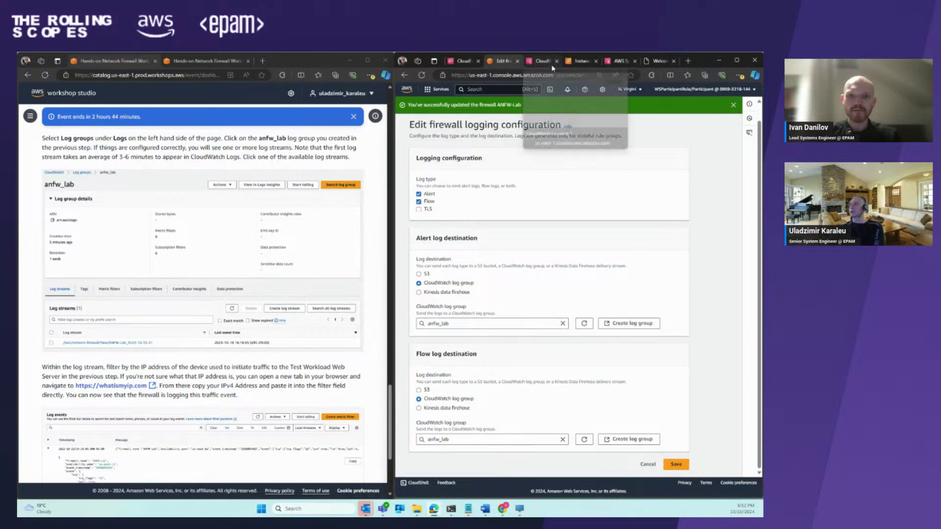
pyautogui.scroll(-3, 294, 325)
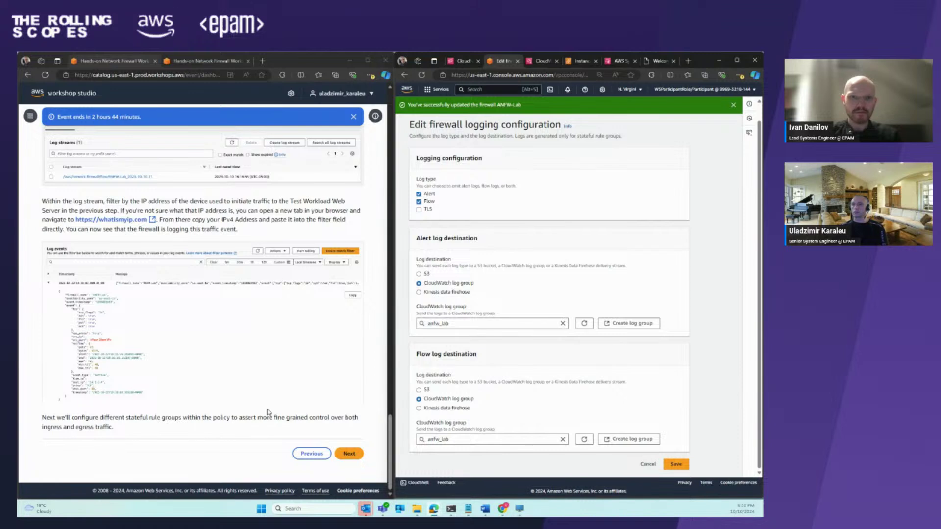
pyautogui.click(356, 455)
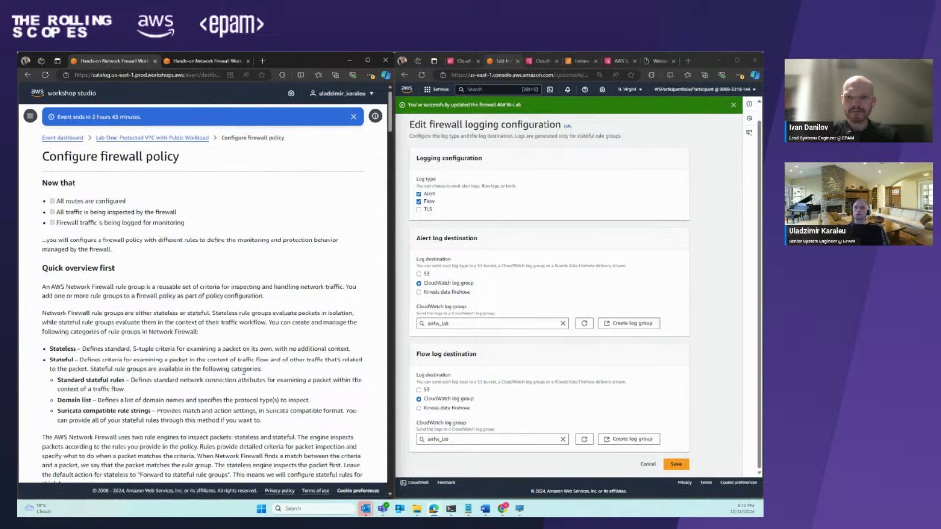
# - Read the guide's overview of stateless and stateful rule groups and its first instructions for configuring the firewall policy
pyautogui.hotkey('alt', 'Tab')
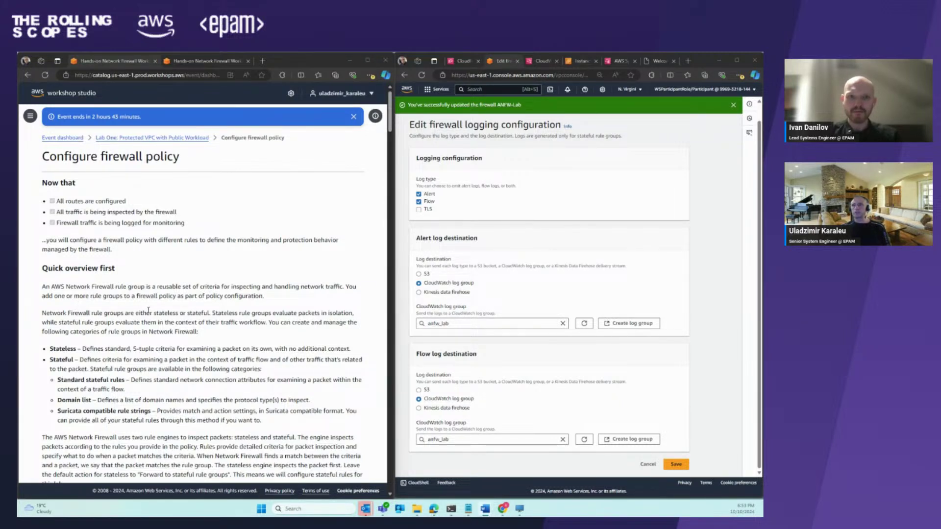
pyautogui.scroll(-1, 162, 298)
pyautogui.scroll(-2, 162, 298)
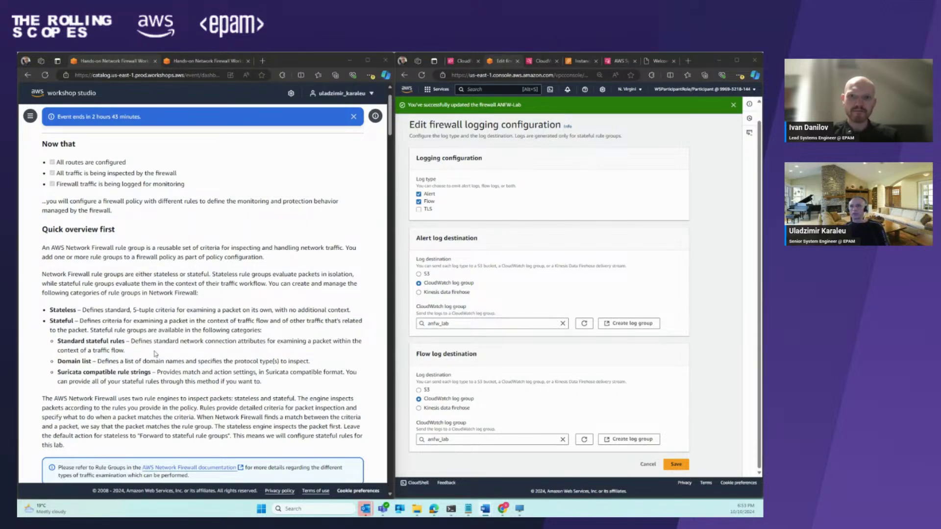
pyautogui.scroll(-2, 155, 354)
pyautogui.scroll(-5, 156, 353)
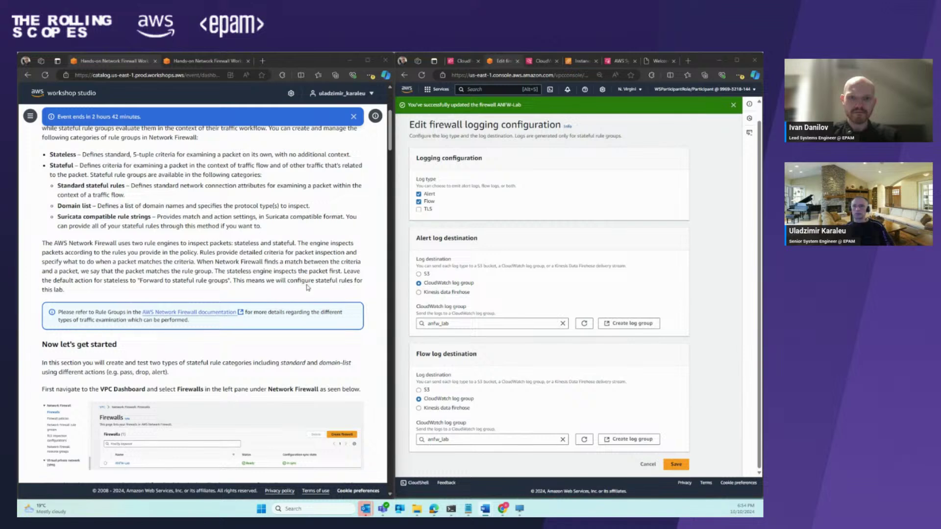
pyautogui.scroll(-4, 270, 270)
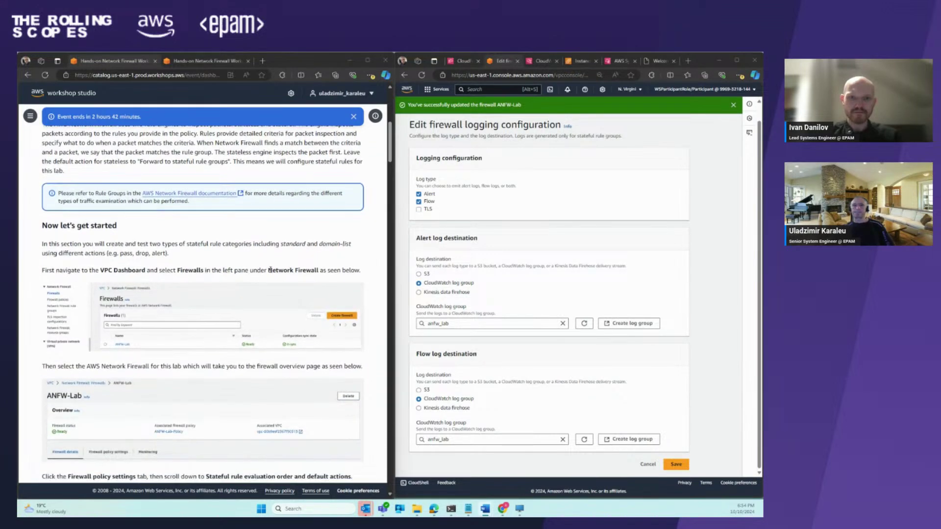
# - Leave the logging configuration for the ANFW-Lab firewall and open its firewall policy settings as the workshop guide instructs
pyautogui.scroll(-1, 270, 269)
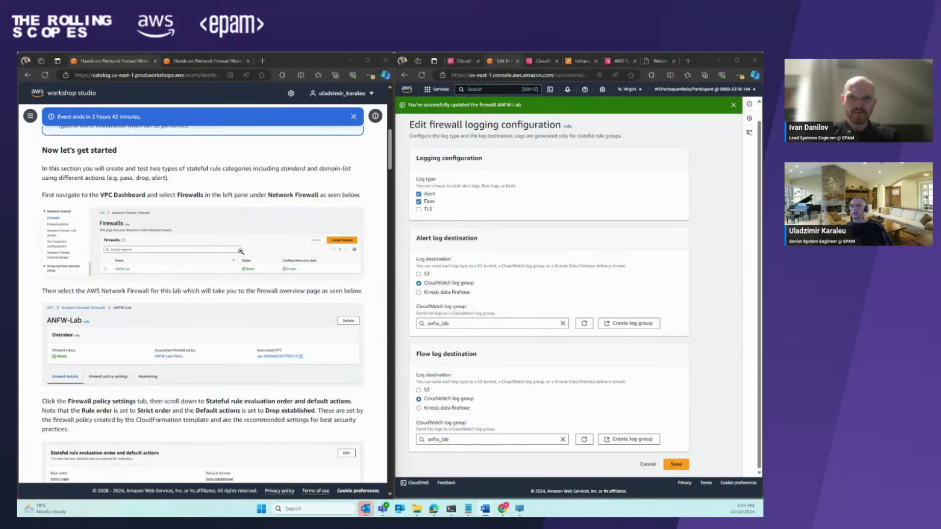
pyautogui.scroll(-1, 241, 251)
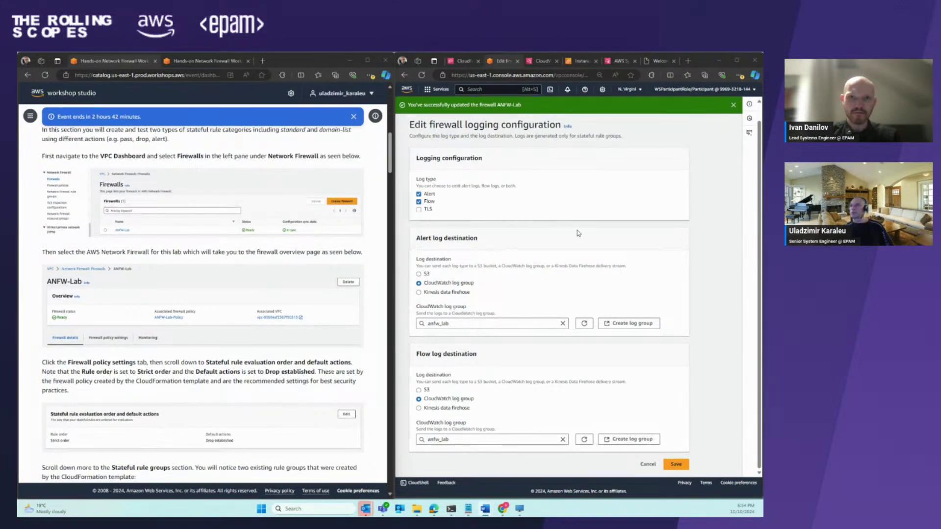
pyautogui.scroll(1, 578, 233)
pyautogui.click(510, 125)
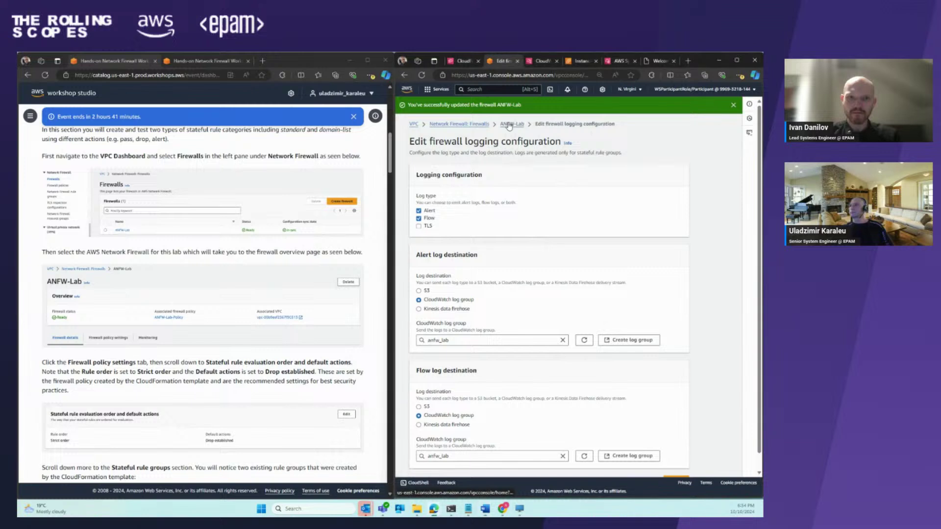
pyautogui.click(510, 126)
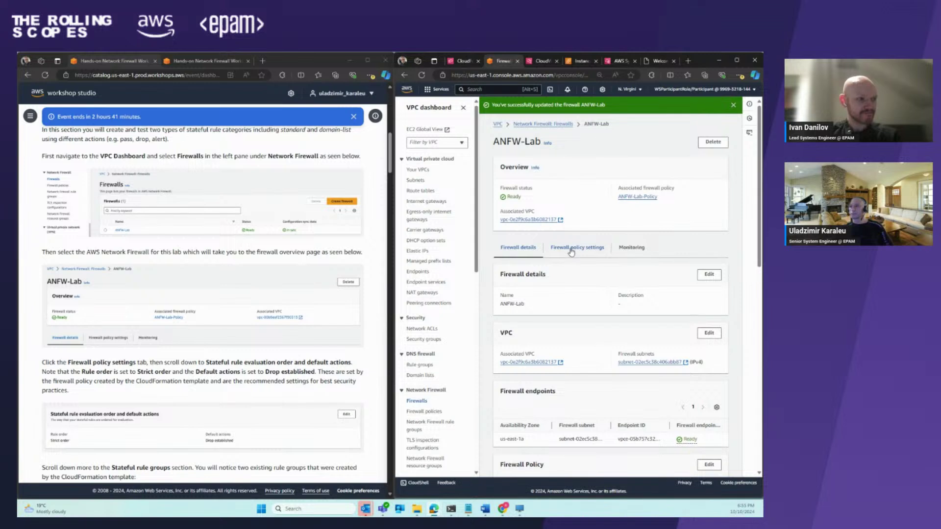
pyautogui.scroll(-2, 300, 283)
pyautogui.scroll(-3, 301, 283)
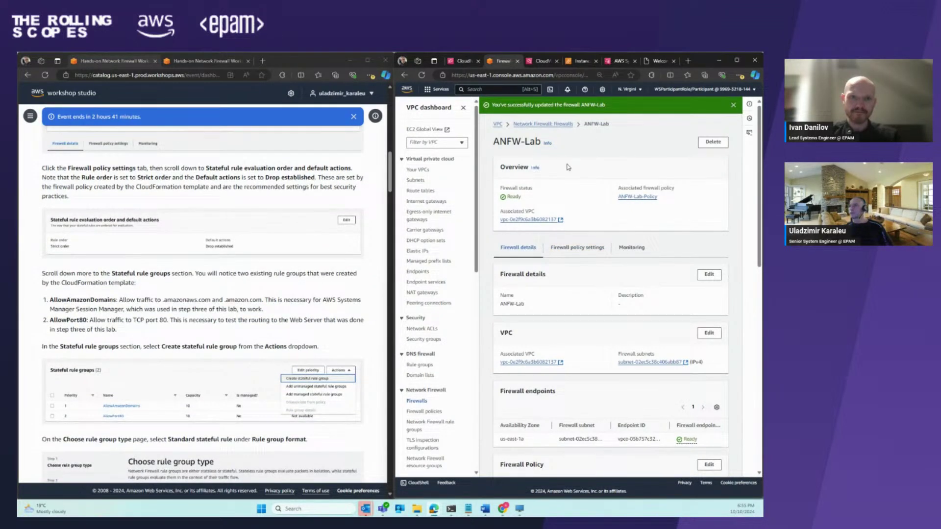
pyautogui.click(576, 249)
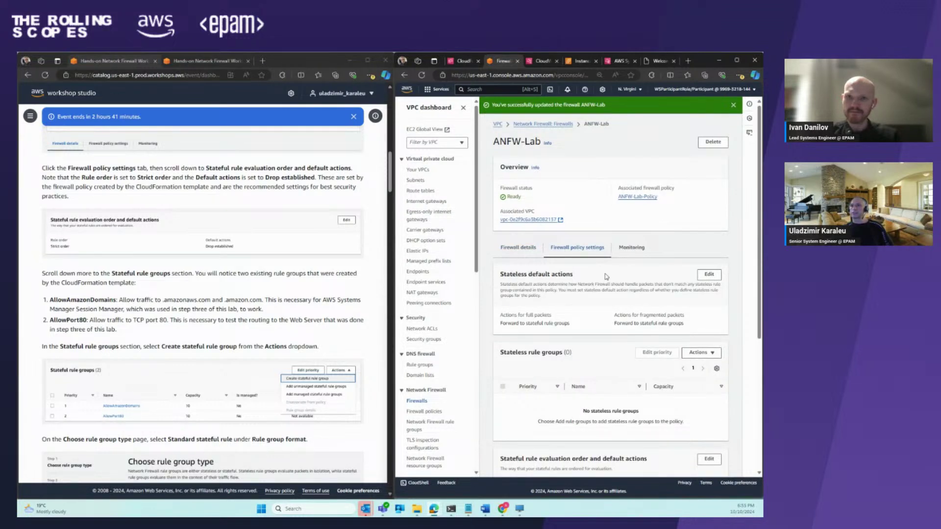
# - Review the policy's stateless default actions, stateful rule evaluation order and default actions, and existing stateful rule groups against the guide
pyautogui.scroll(-2, 620, 198)
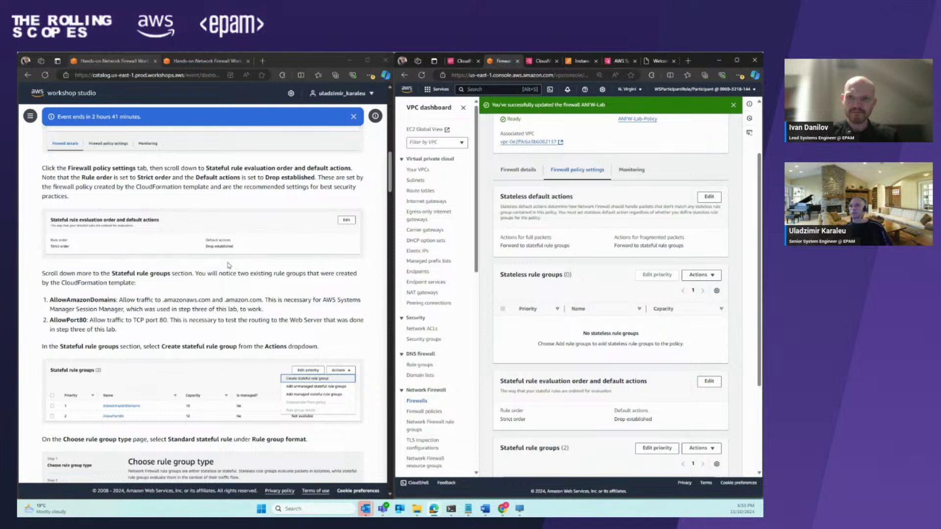
pyautogui.scroll(1, 534, 233)
pyautogui.scroll(-1, 533, 233)
pyautogui.scroll(-4, 533, 233)
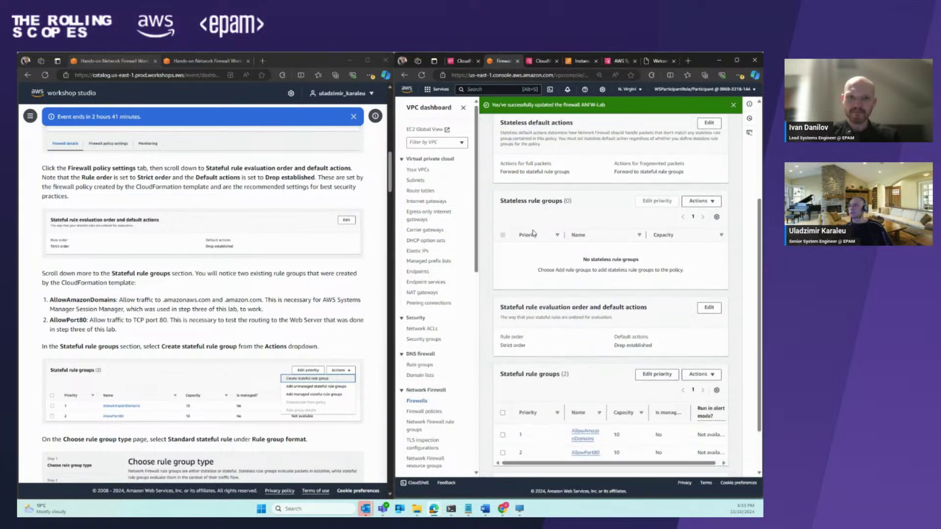
pyautogui.scroll(2, 515, 205)
pyautogui.moveTo(500, 191); pyautogui.dragTo(571, 190)
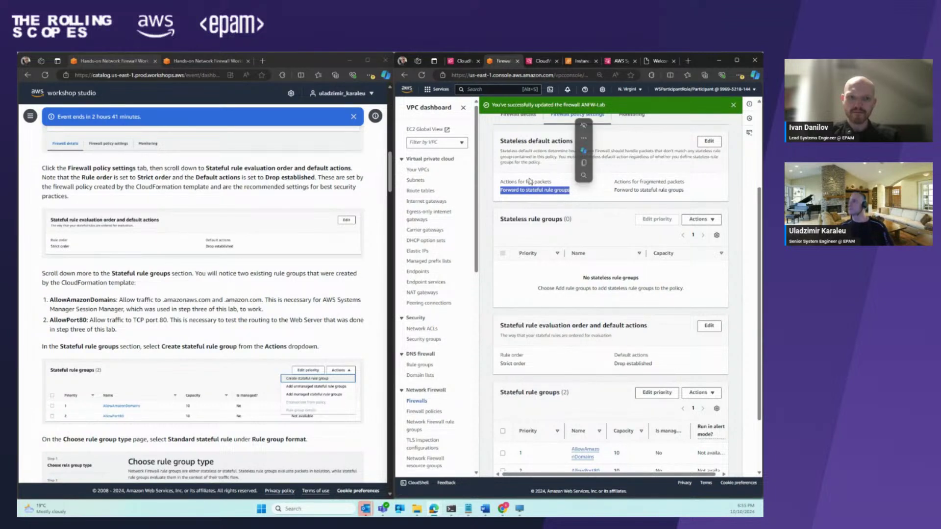
pyautogui.click(552, 192)
pyautogui.scroll(-3, 553, 192)
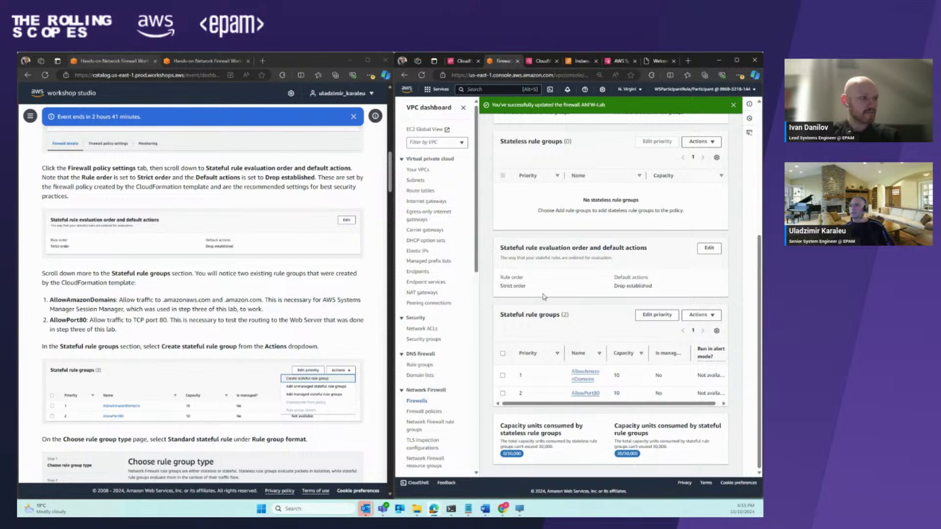
# - Start creating a stateful rule group in the policy, choose the Standard stateful rule format and continue to its description
pyautogui.scroll(-3, 344, 263)
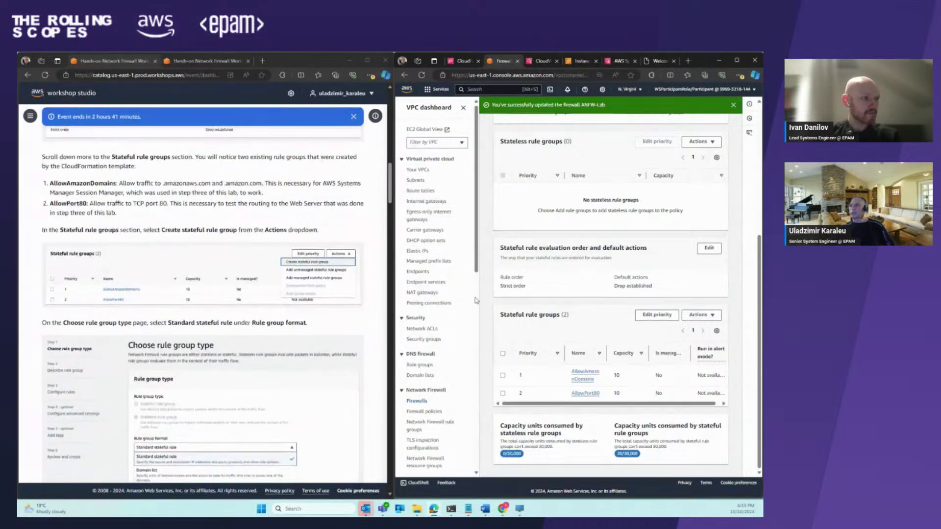
pyautogui.scroll(-1, 299, 227)
pyautogui.scroll(1, 300, 227)
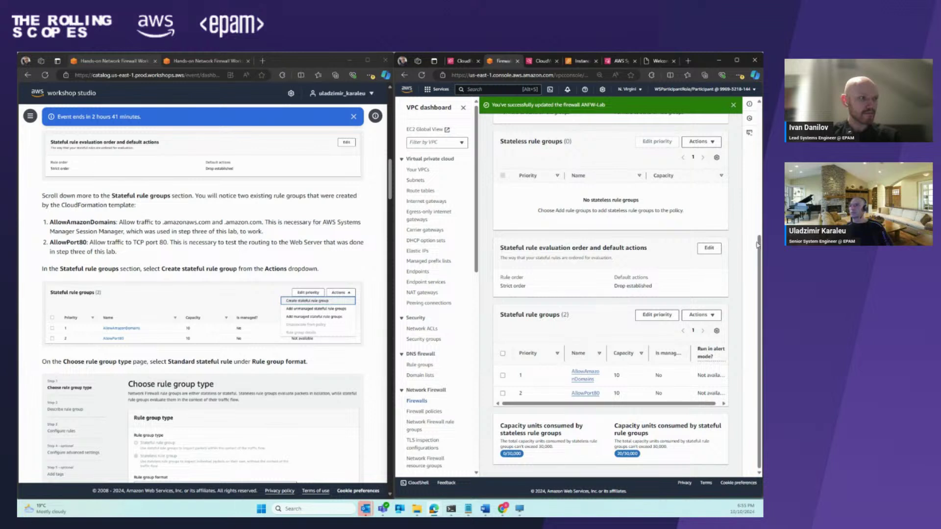
pyautogui.click(699, 316)
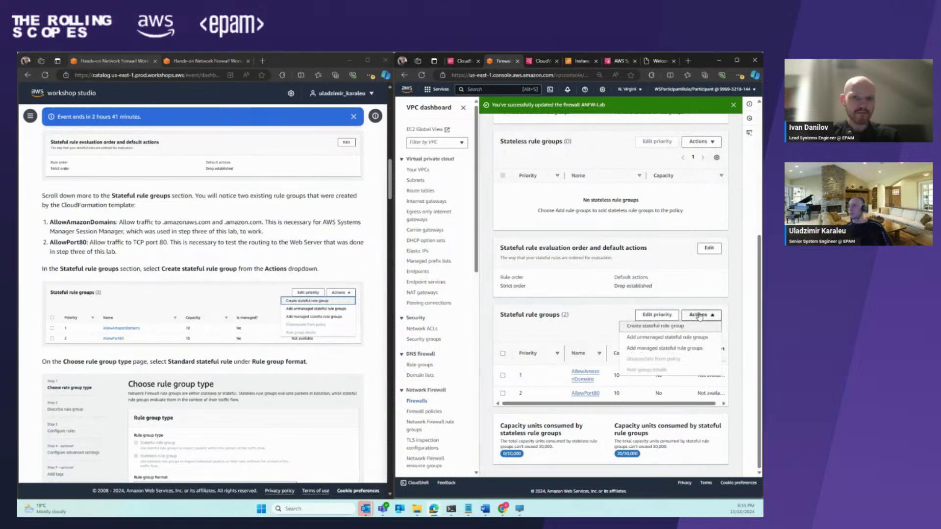
pyautogui.click(670, 326)
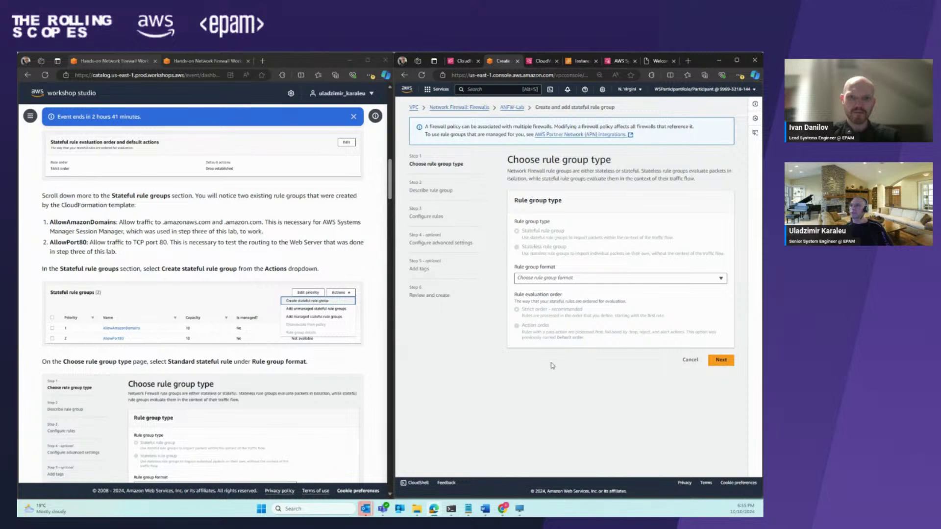
pyautogui.scroll(-5, 257, 322)
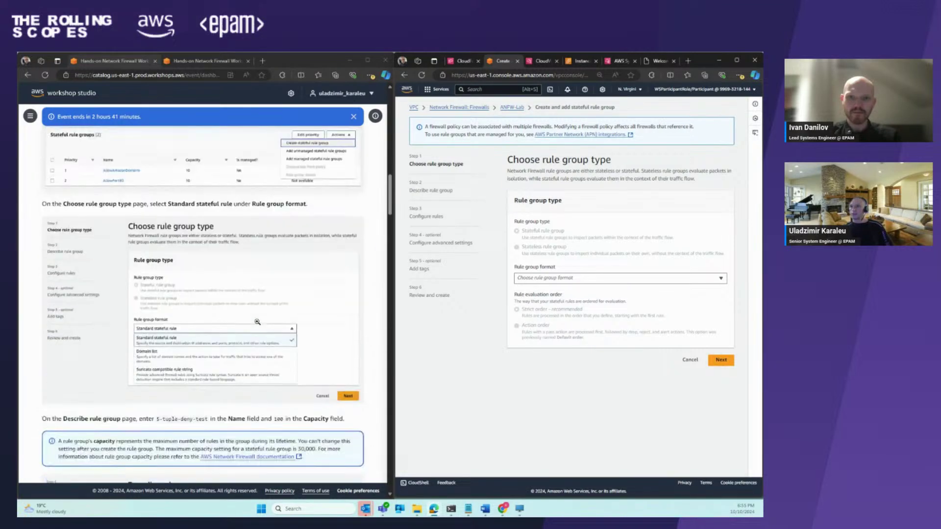
pyautogui.click(557, 280)
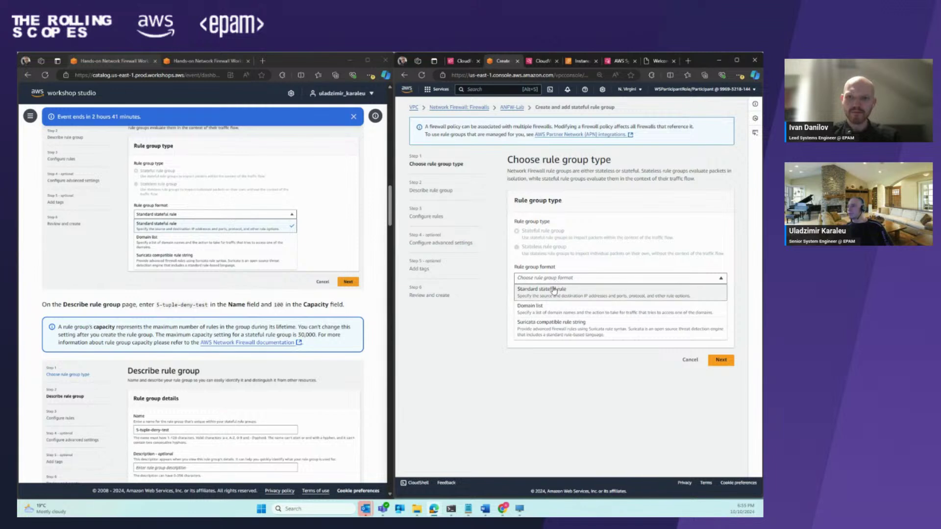
pyautogui.click(554, 292)
pyautogui.click(729, 362)
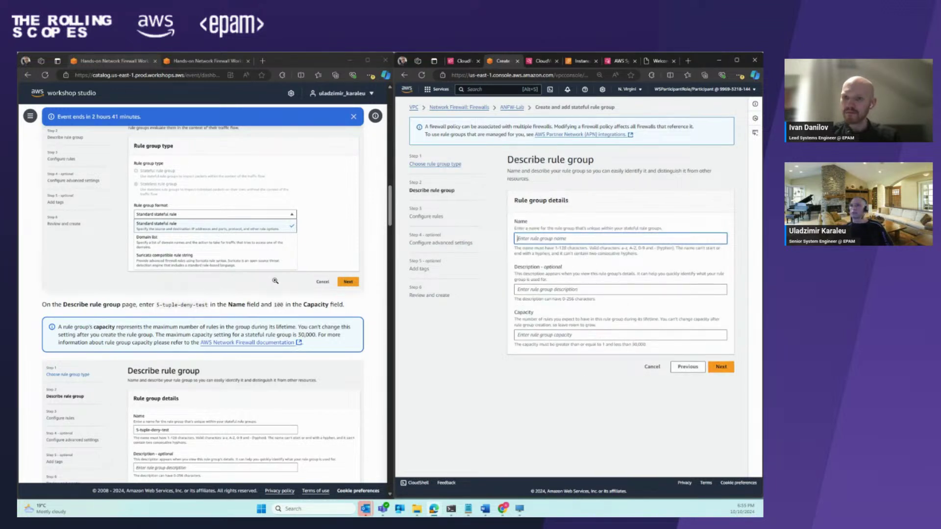
# - Name the rule group 5-tuple-deny-test as given in the guide, set its capacity to 100 and continue to rule configuration
pyautogui.moveTo(207, 304); pyautogui.dragTo(159, 306)
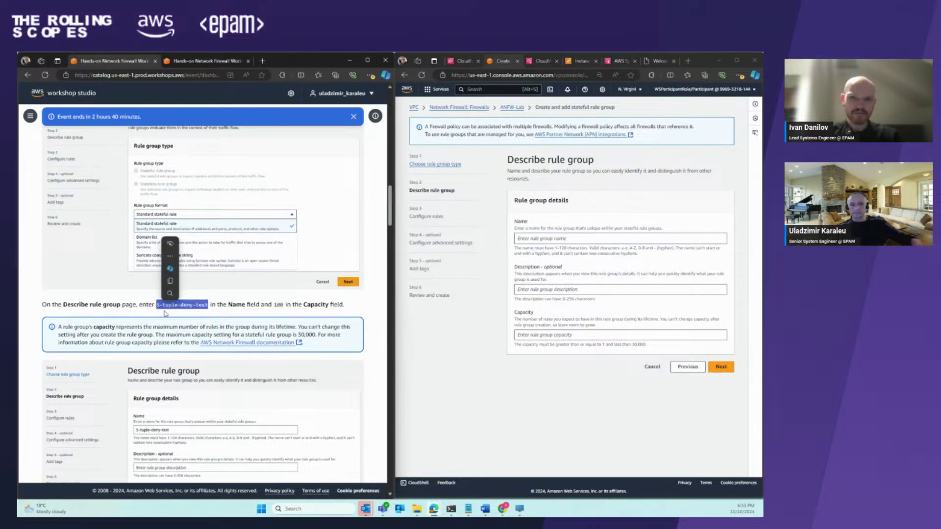
pyautogui.hotkey('ctrl', 'c')
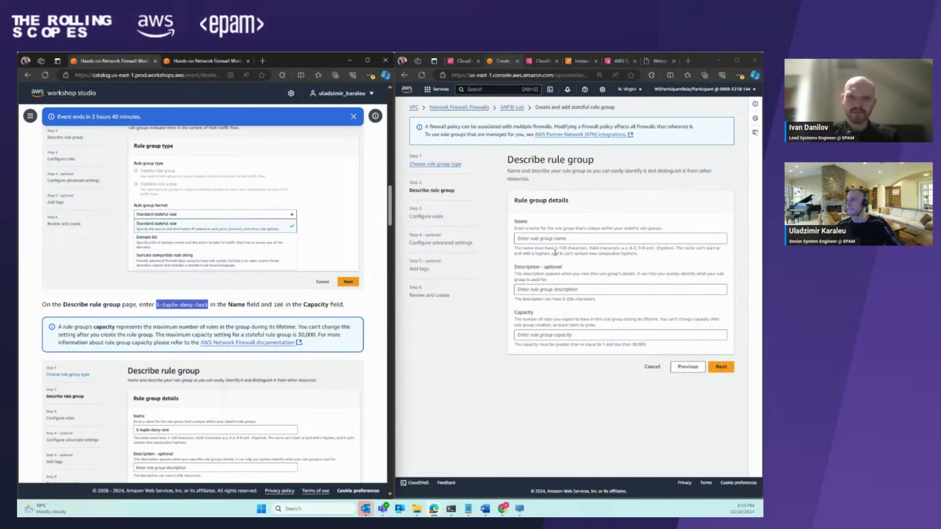
pyautogui.click(541, 239)
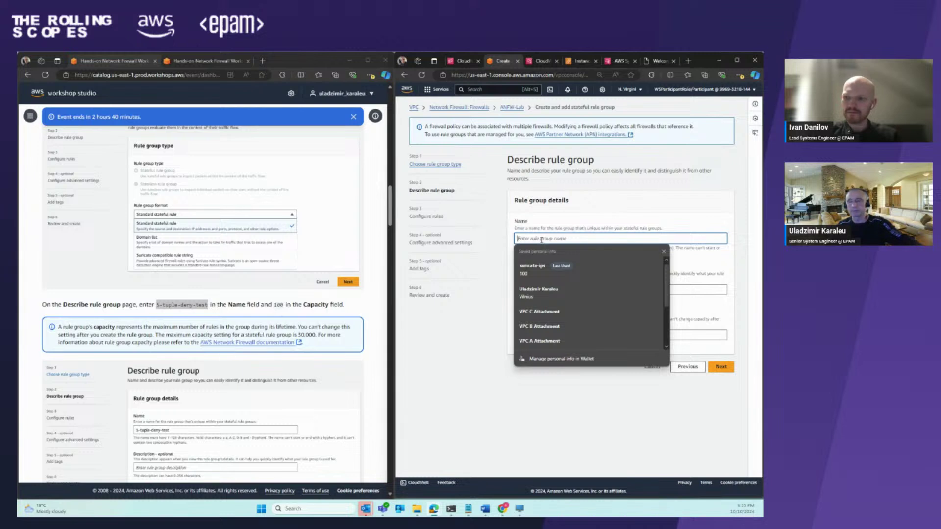
pyautogui.hotkey('ctrl', 'v')
pyautogui.click(555, 336)
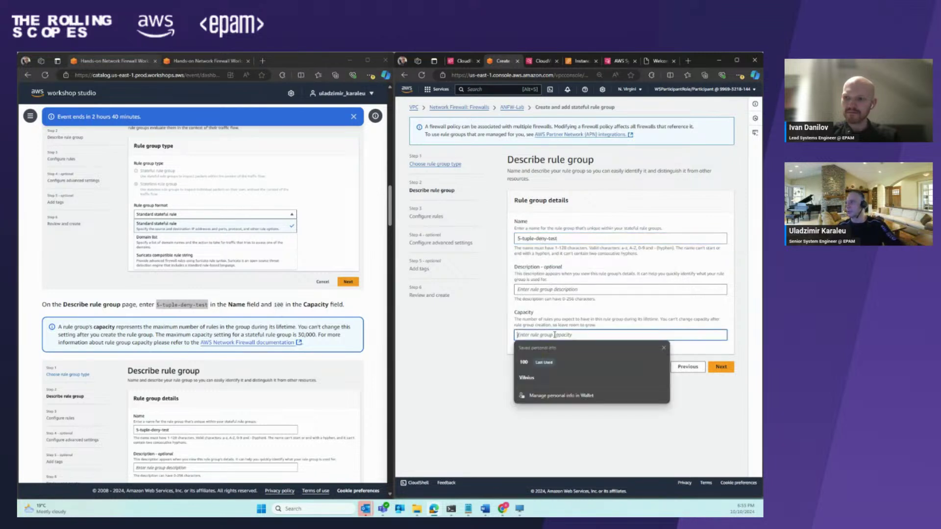
pyautogui.click(544, 361)
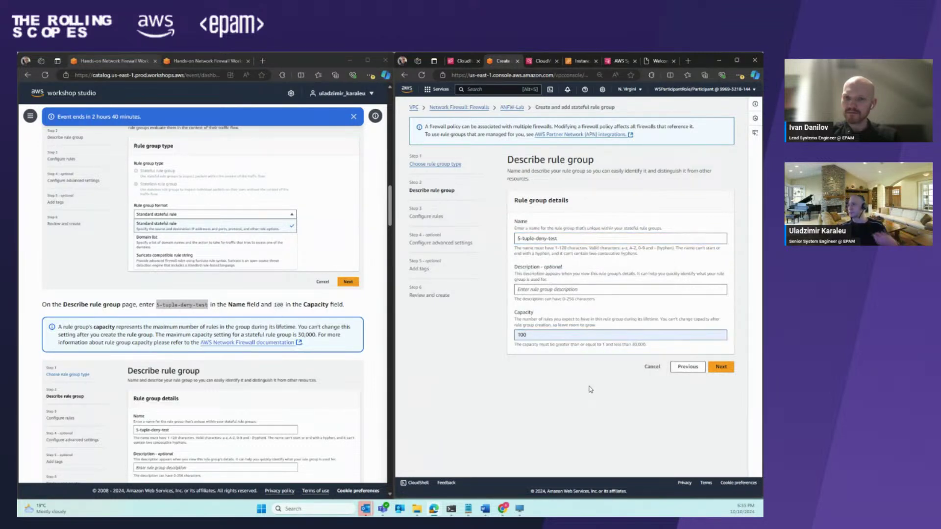
pyautogui.click(721, 367)
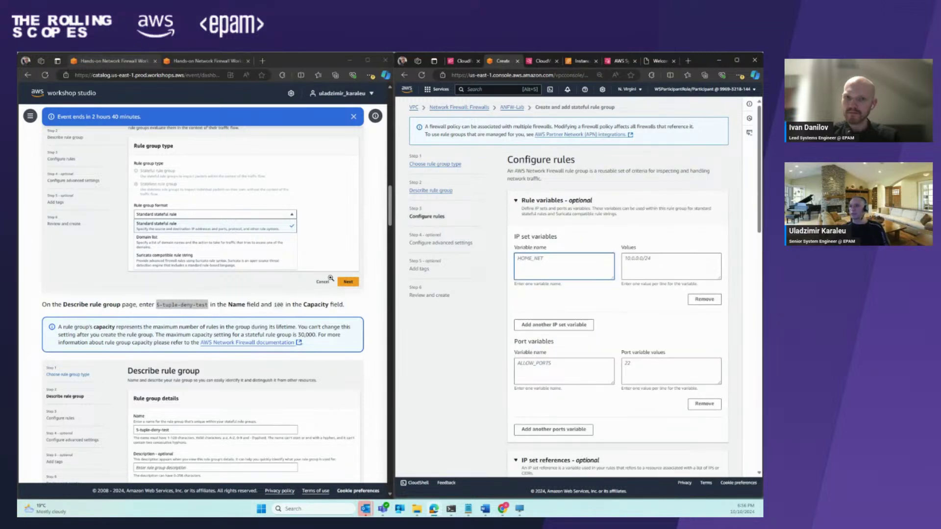
# - Set the protocol of the new standard stateful rule to TCP, following the guide's rule values
pyautogui.scroll(-5, 310, 283)
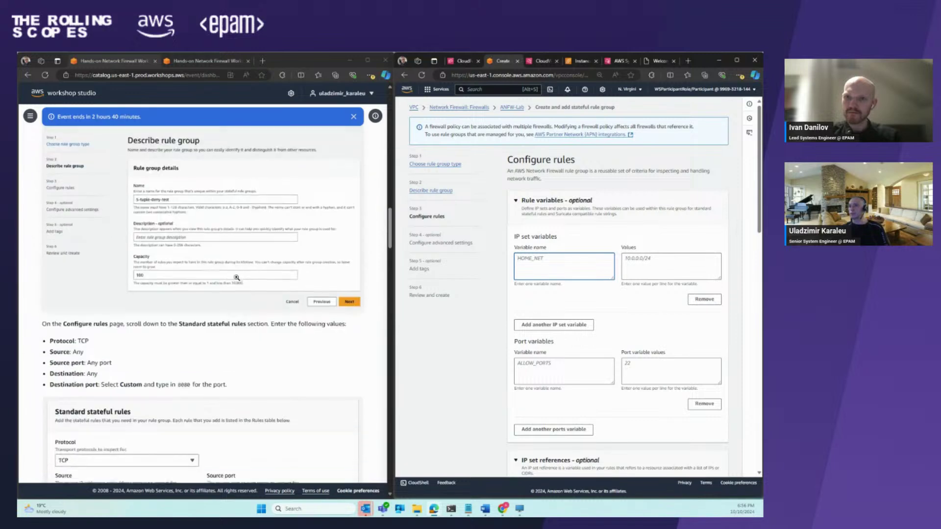
pyautogui.scroll(-2, 236, 278)
pyautogui.scroll(-3, 593, 281)
pyautogui.scroll(-7, 593, 282)
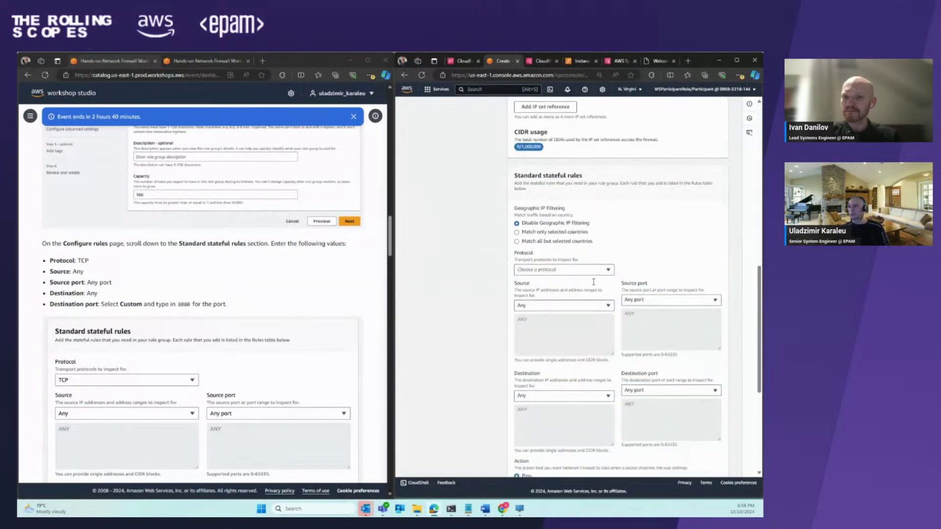
pyautogui.scroll(-2, 593, 282)
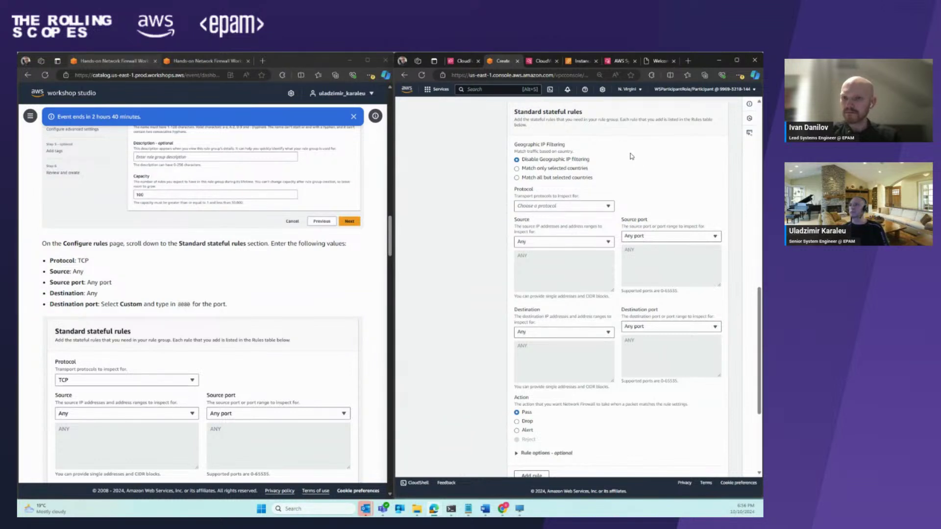
pyautogui.click(558, 207)
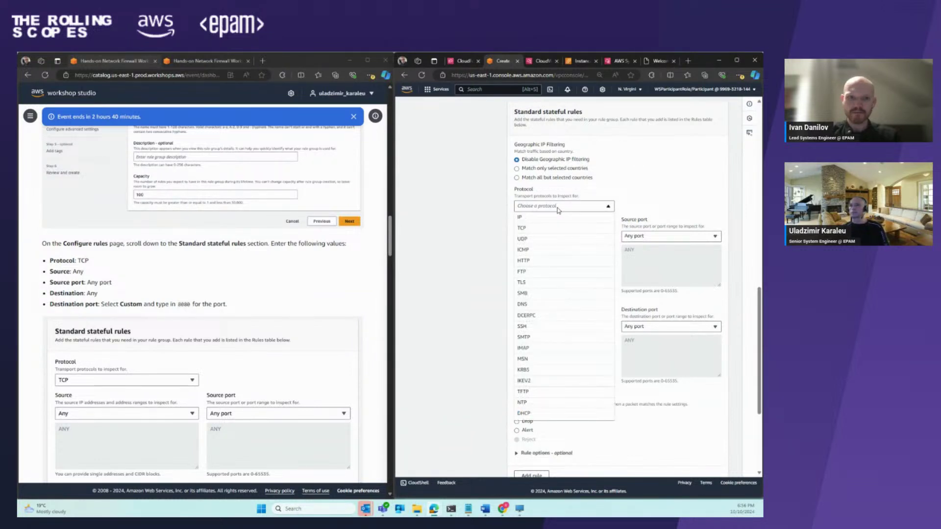
pyautogui.click(527, 227)
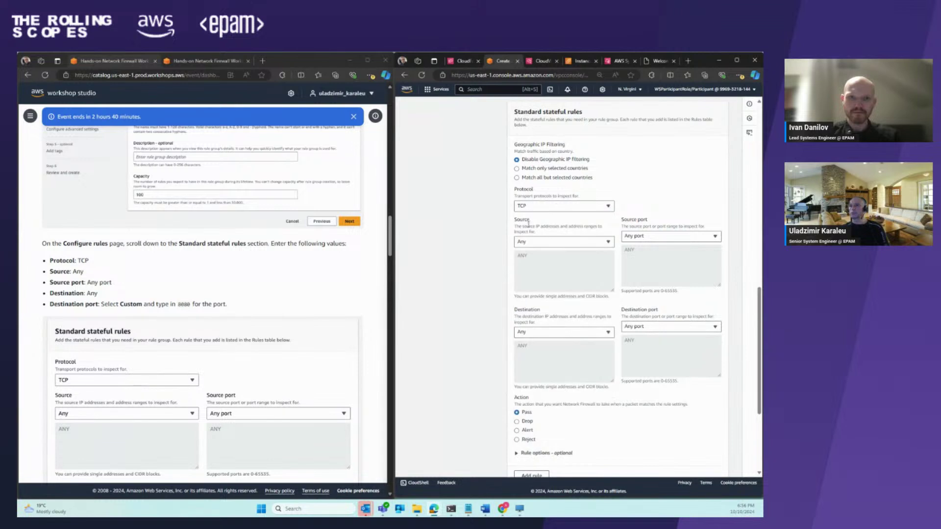
# - Set the stateful rule's destination port to Custom with the value 8080
pyautogui.scroll(-4, 310, 267)
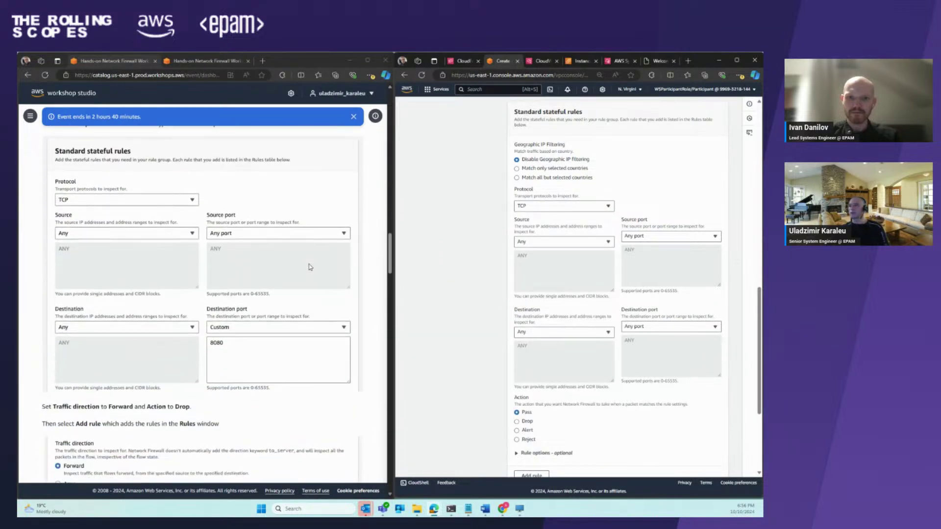
pyautogui.click(648, 328)
pyautogui.click(643, 345)
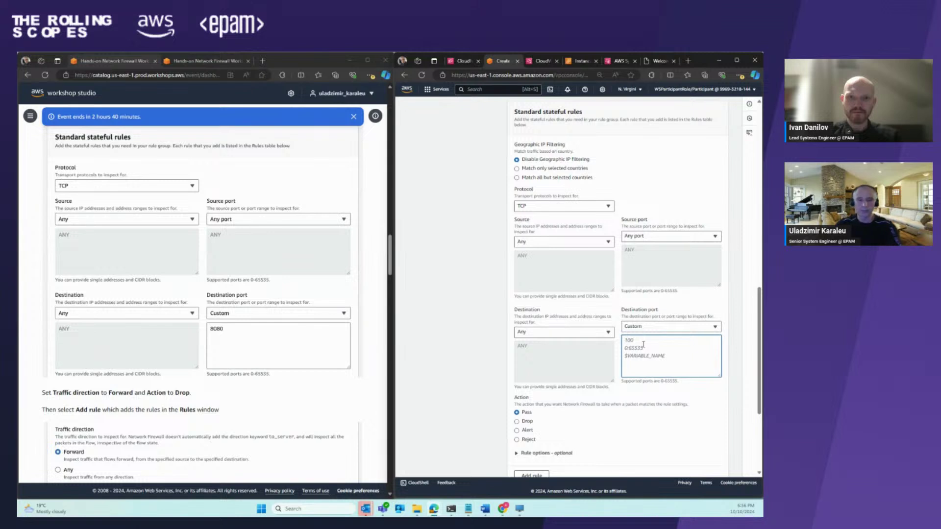
pyautogui.write('8080')
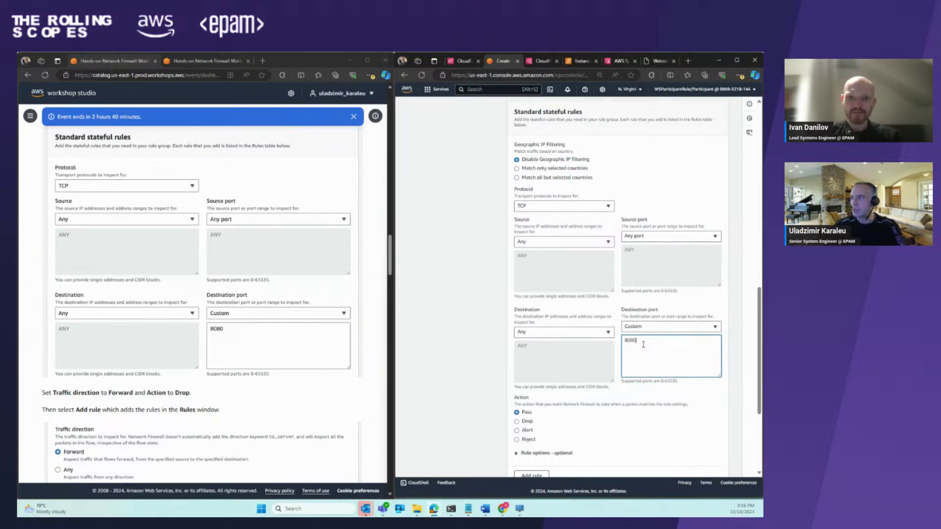
# - Set the rule's action to Drop and add the rule to the rule group
pyautogui.scroll(-5, 296, 293)
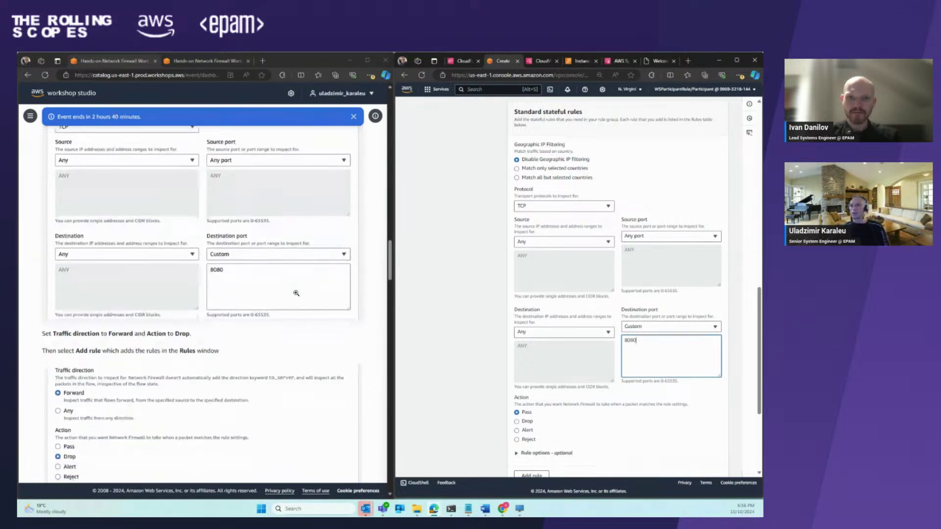
pyautogui.scroll(-3, 296, 293)
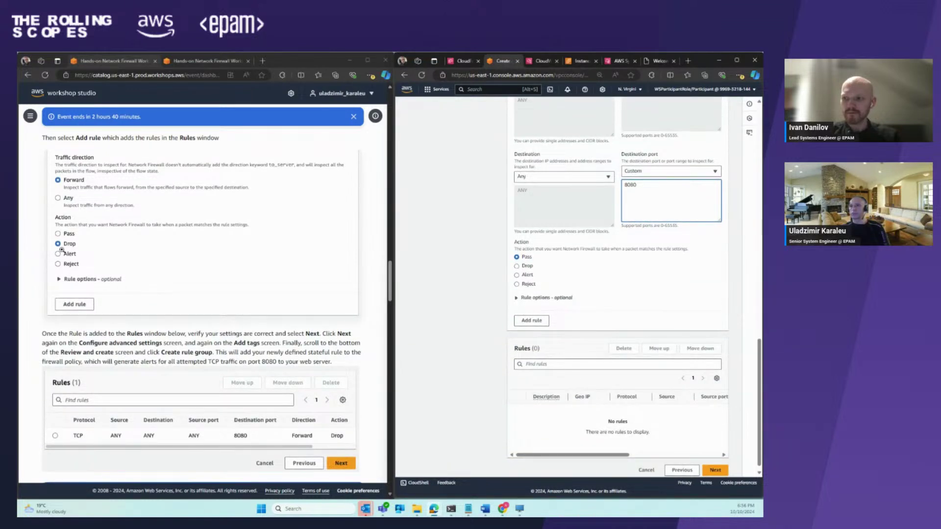
pyautogui.click(527, 268)
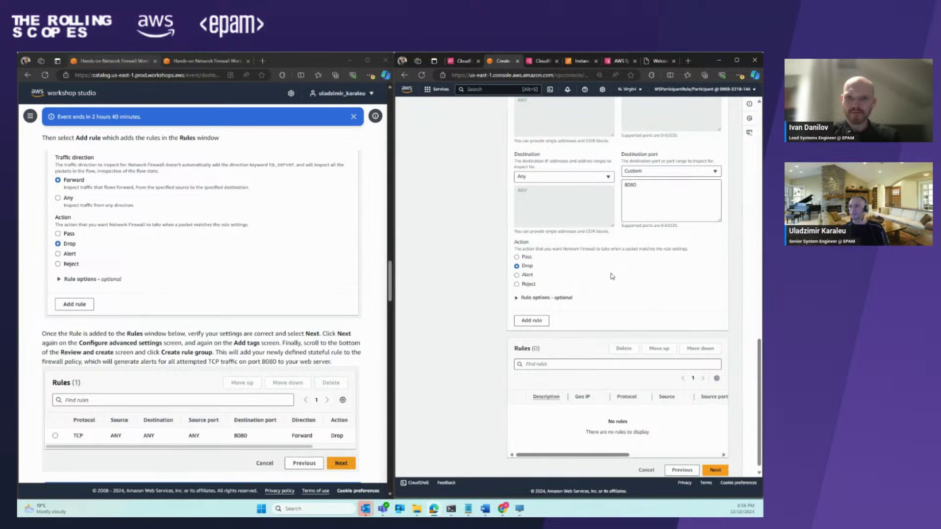
pyautogui.scroll(-1, 614, 276)
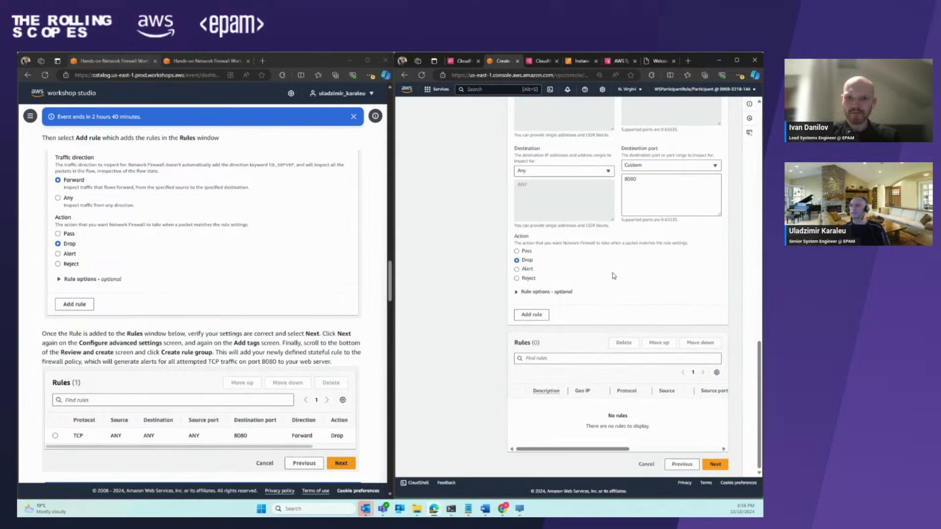
pyautogui.click(716, 464)
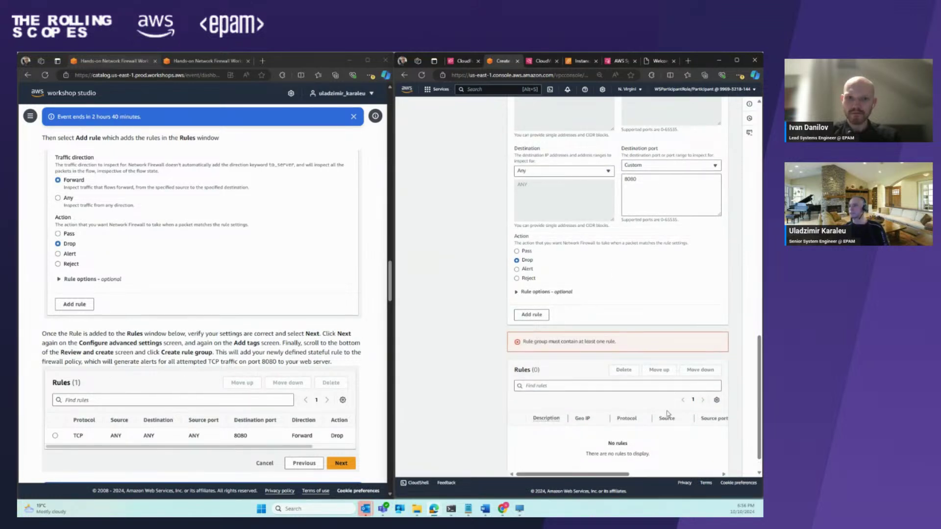
pyautogui.click(532, 315)
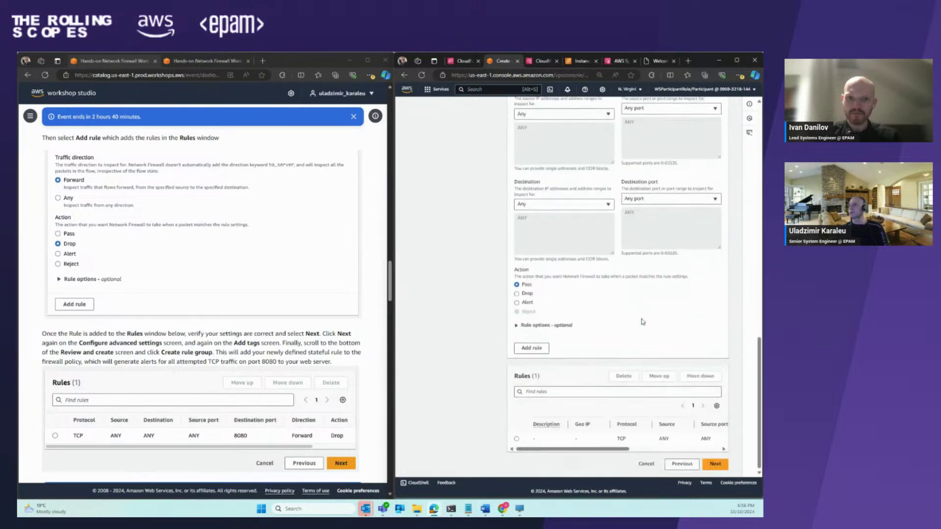
# - Continue past the advanced settings and tags without changes, and create the 5-tuple-deny-test rule group
pyautogui.moveTo(595, 453); pyautogui.dragTo(544, 453)
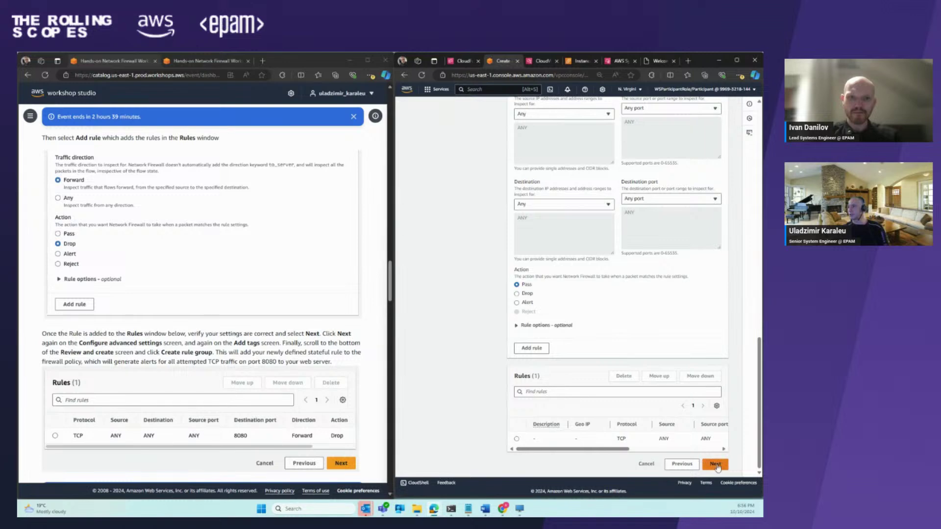
pyautogui.click(715, 464)
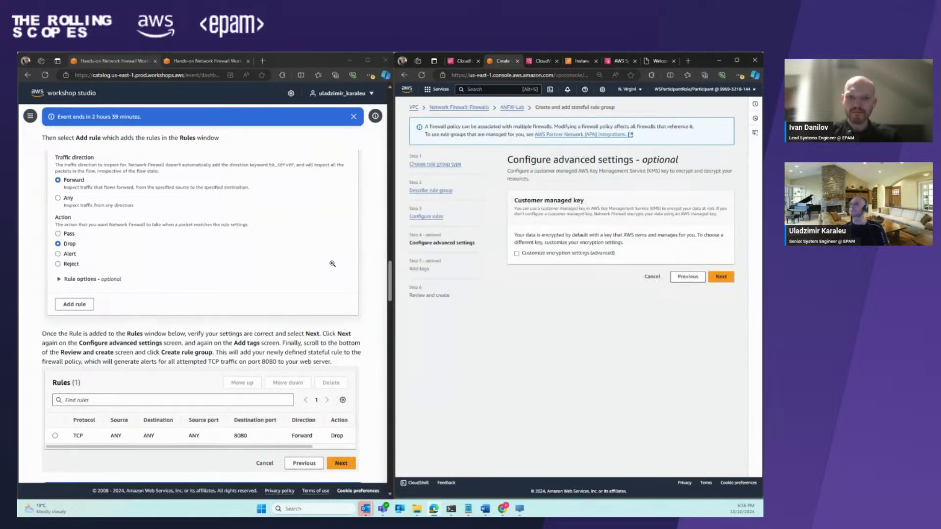
pyautogui.click(721, 276)
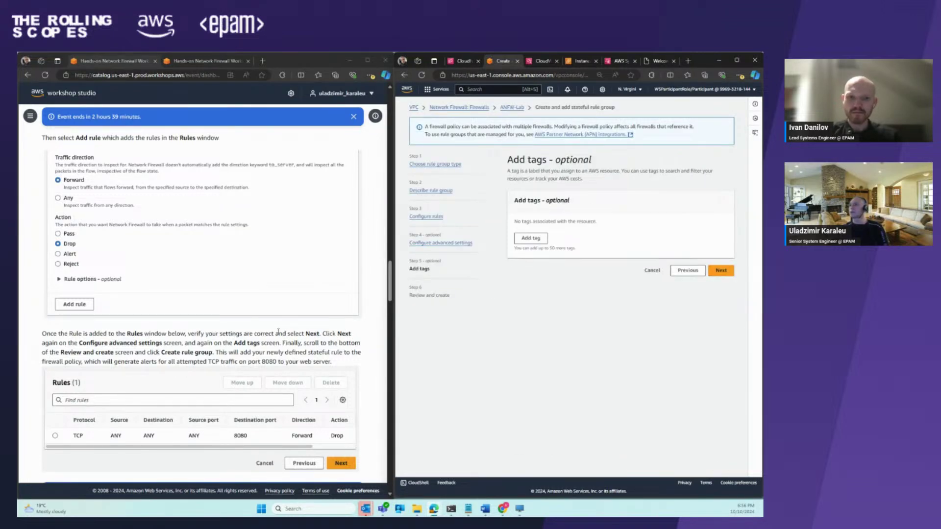
pyautogui.scroll(-3, 277, 333)
pyautogui.scroll(-4, 278, 333)
pyautogui.click(724, 271)
pyautogui.scroll(-10, 677, 358)
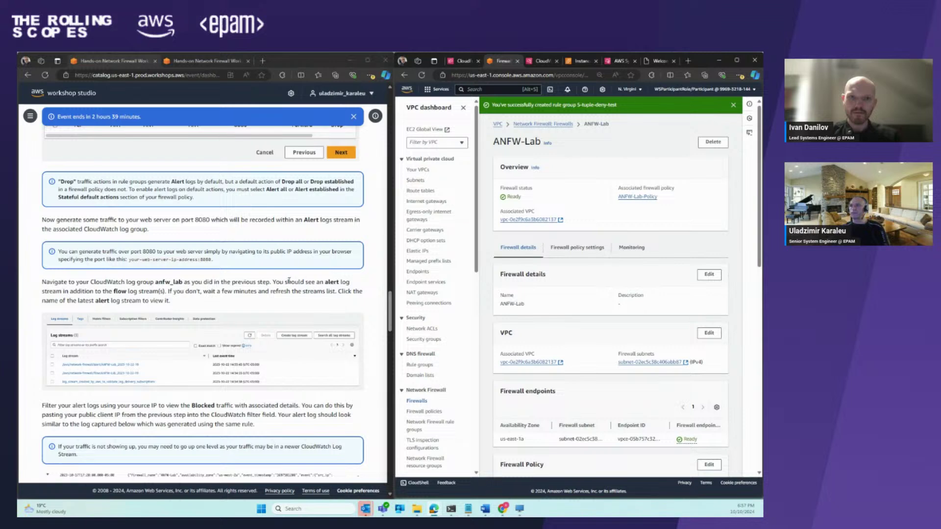
# - Generate test traffic by requesting the nginx web server at 54.156.147.224:8080
pyautogui.scroll(3, 289, 280)
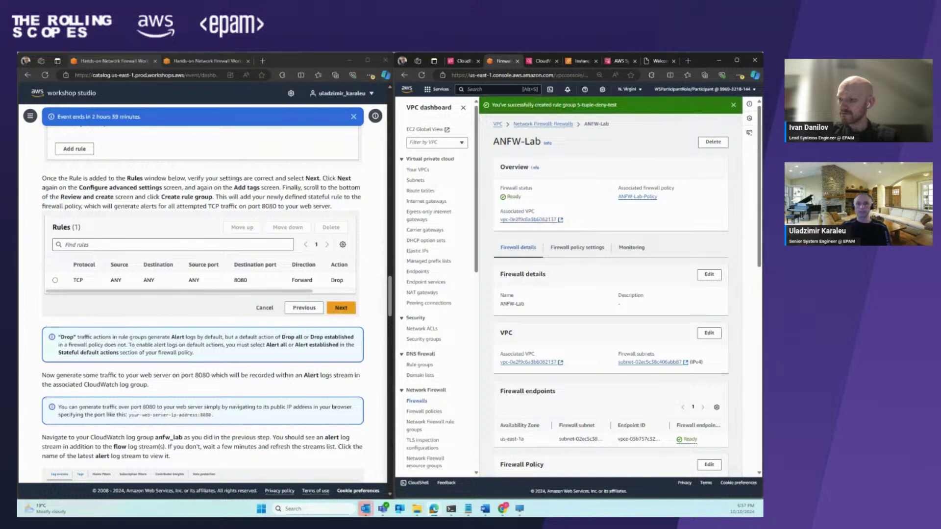
pyautogui.click(659, 61)
pyautogui.click(527, 74)
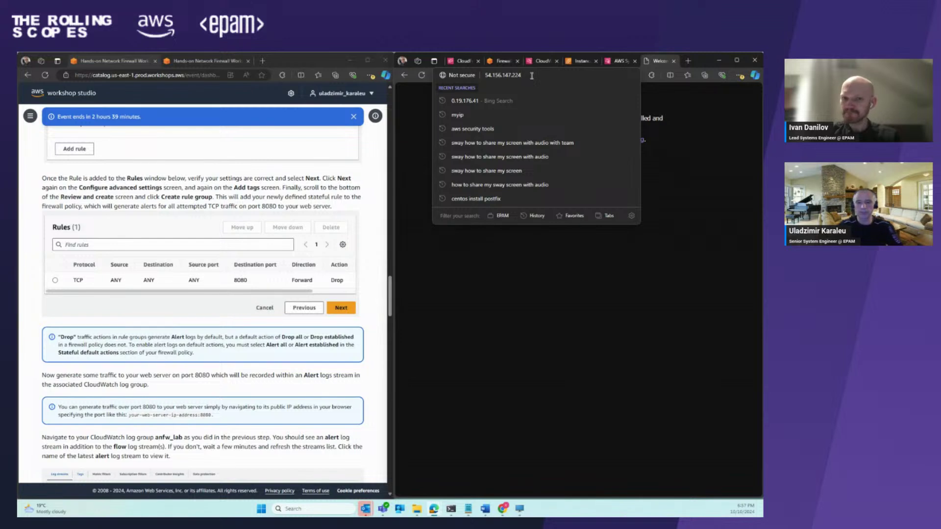
pyautogui.write(':8080')
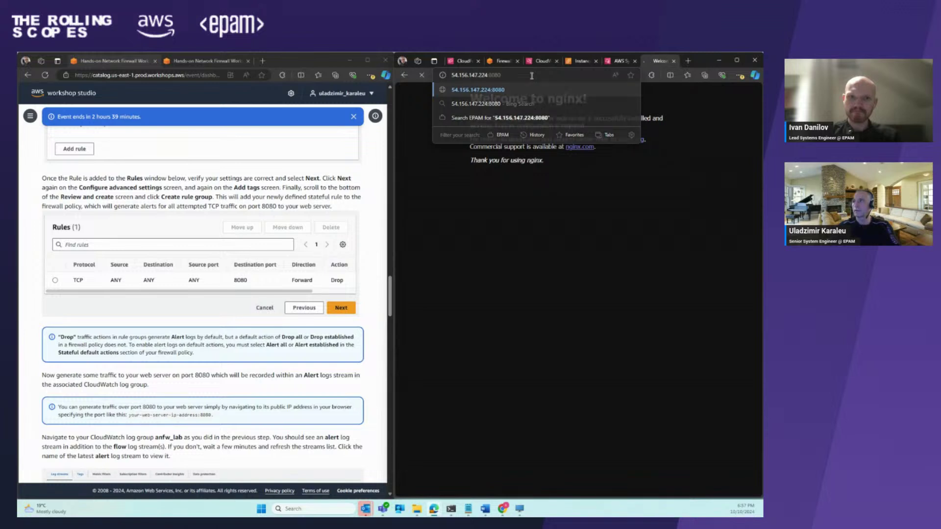
pyautogui.press('Return')
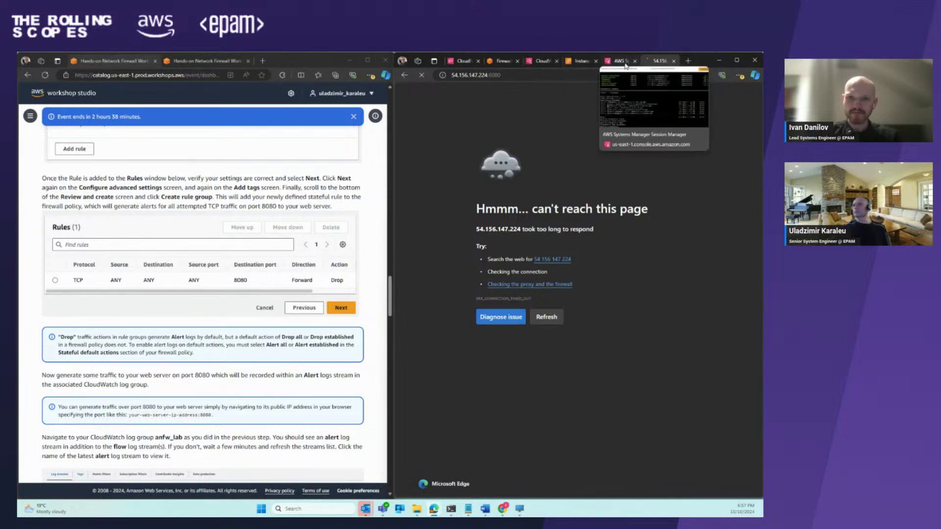
# - Open the 5-tuple-deny-test stateful rule group from the ANFW-Lab firewall's policy settings and go to its rules
pyautogui.click(505, 61)
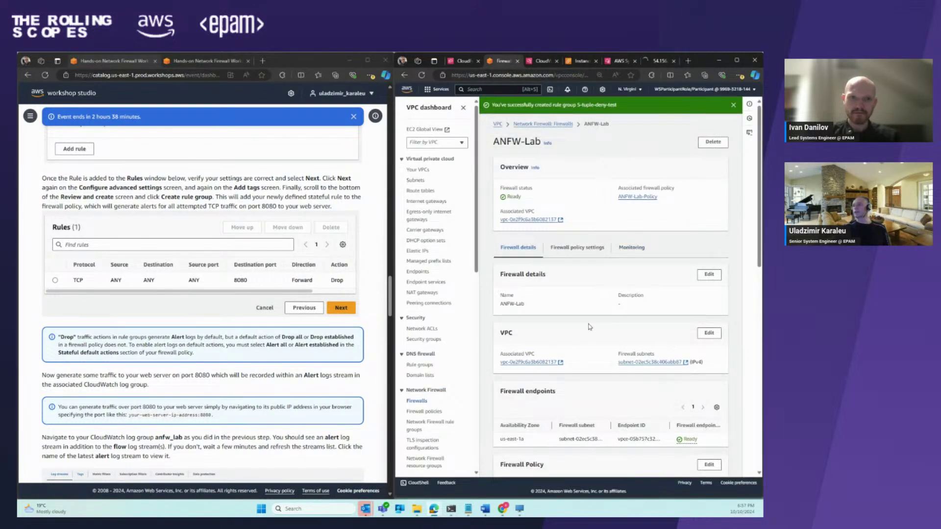
pyautogui.scroll(-1, 577, 340)
pyautogui.click(573, 210)
pyautogui.scroll(-5, 629, 301)
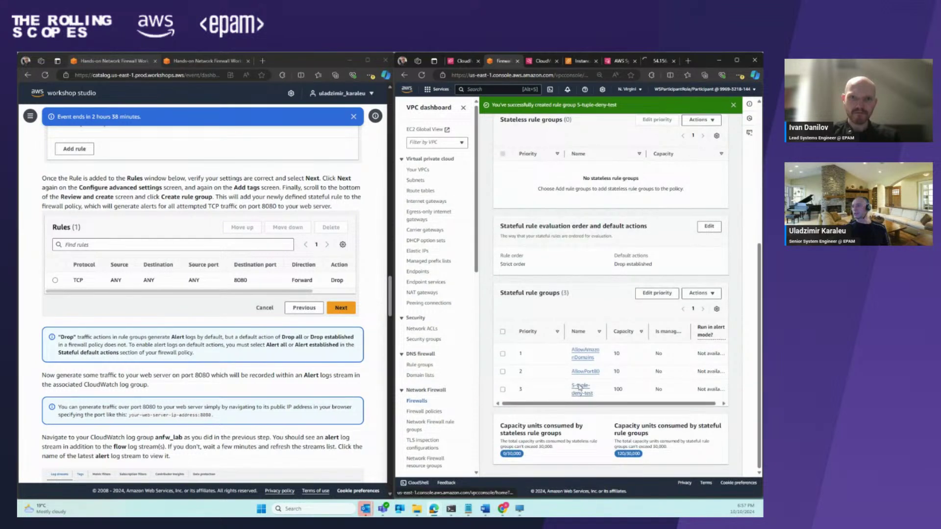
pyautogui.click(581, 390)
pyautogui.scroll(-1, 615, 399)
pyautogui.scroll(-5, 616, 397)
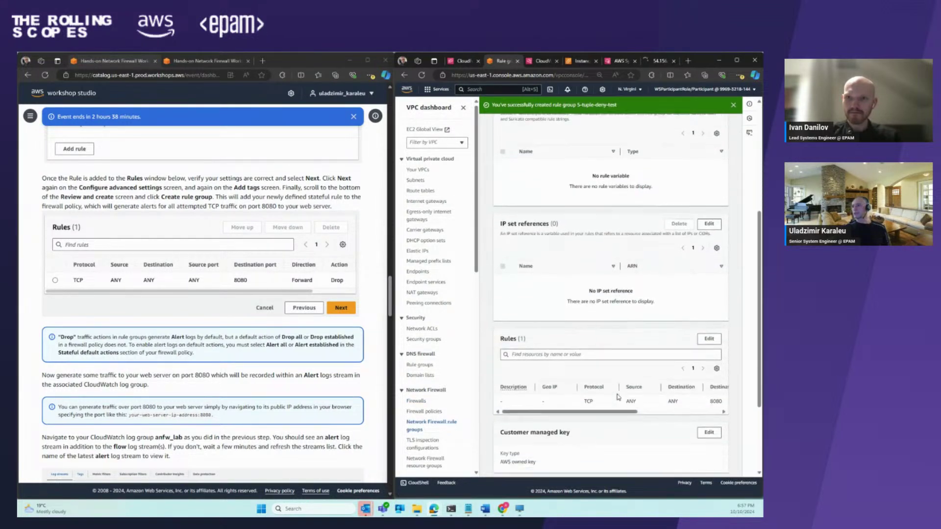
# - Examine the rule's protocol, source, destination, destination port, direction and action in the rule group
pyautogui.hscroll(5, 602, 286)
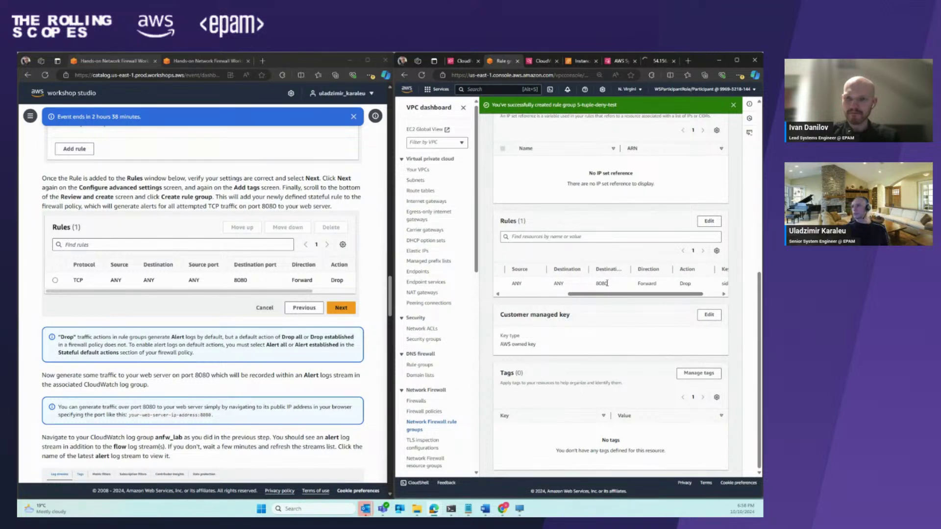
pyautogui.hscroll(2, 598, 297)
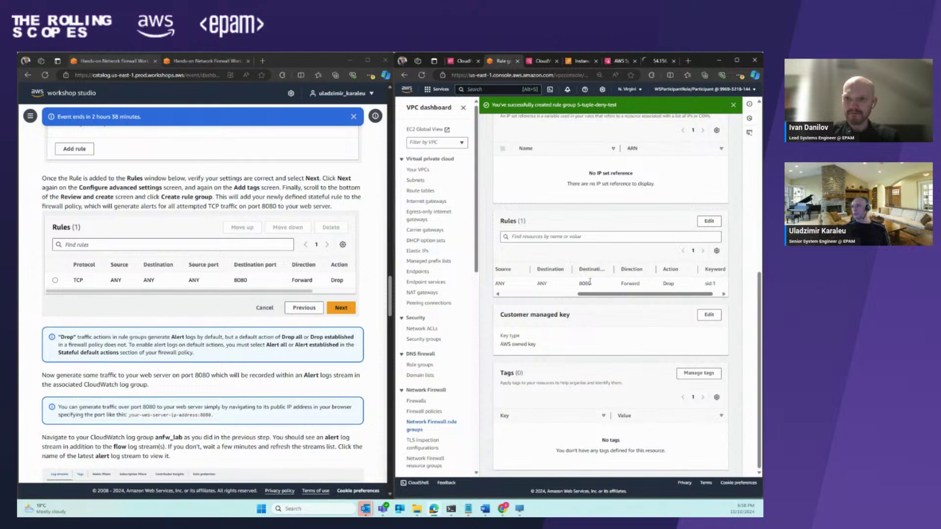
pyautogui.hscroll(1, 612, 297)
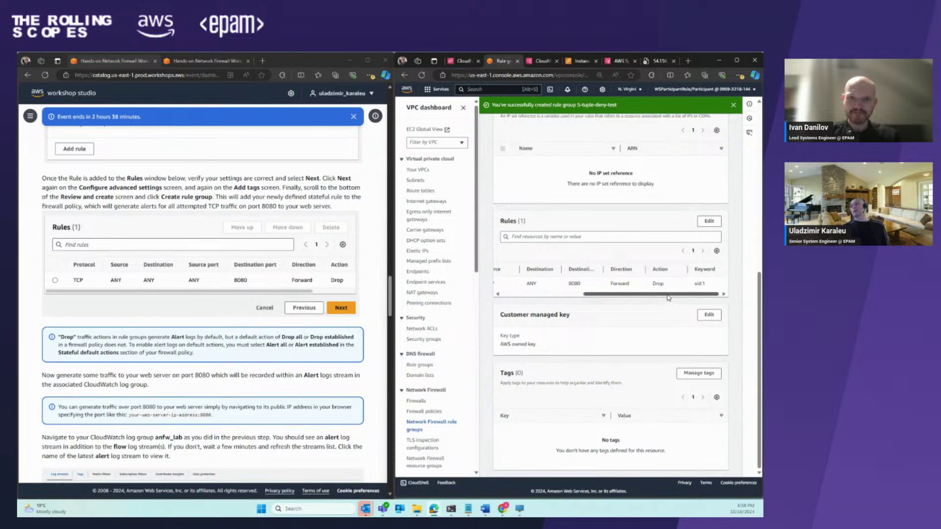
pyautogui.moveTo(665, 296); pyautogui.dragTo(617, 299)
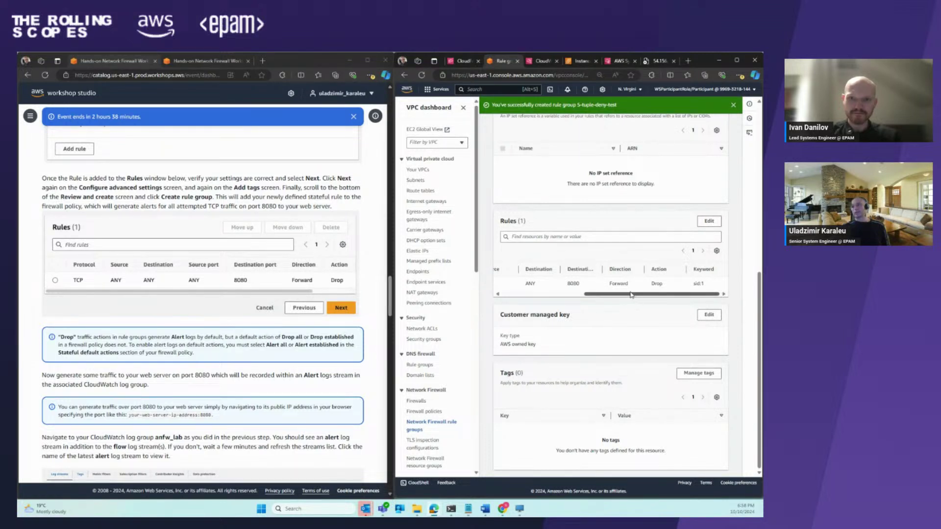
pyautogui.moveTo(632, 296); pyautogui.dragTo(541, 301)
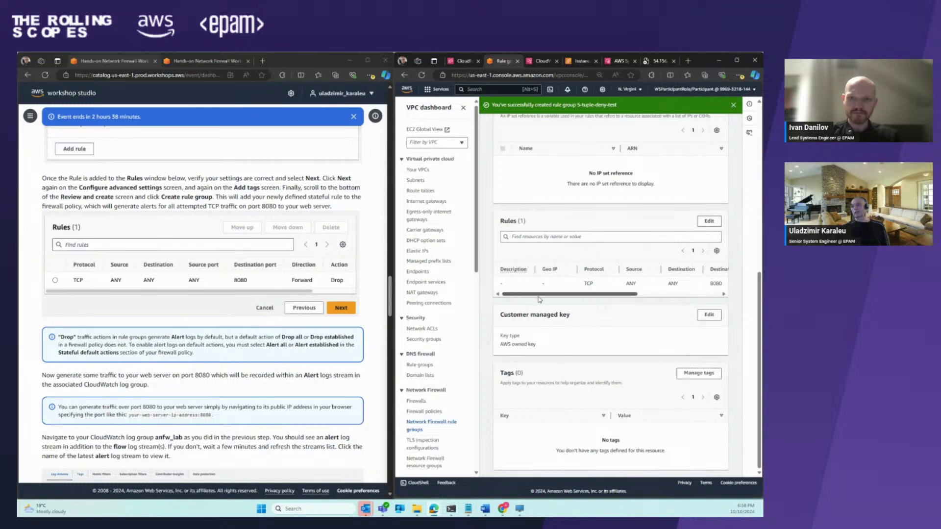
pyautogui.moveTo(545, 297); pyautogui.dragTo(639, 299)
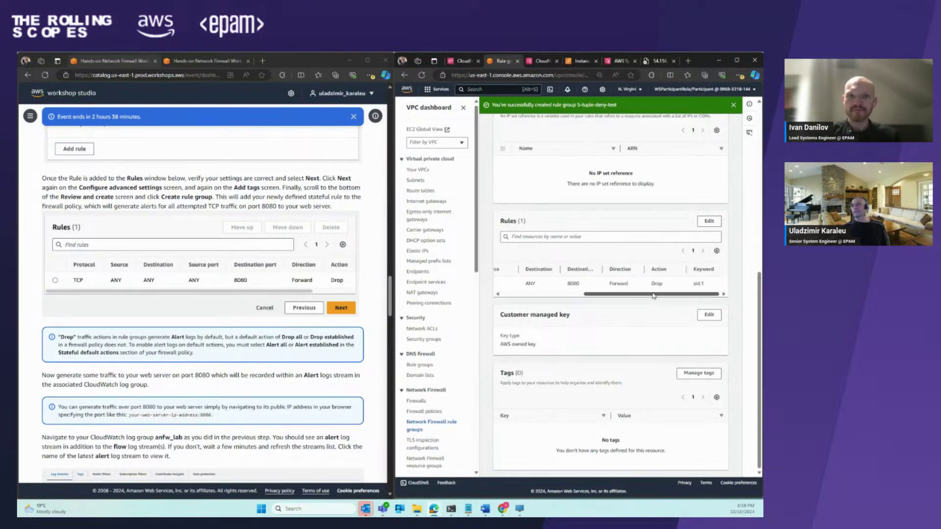
pyautogui.scroll(3, 587, 324)
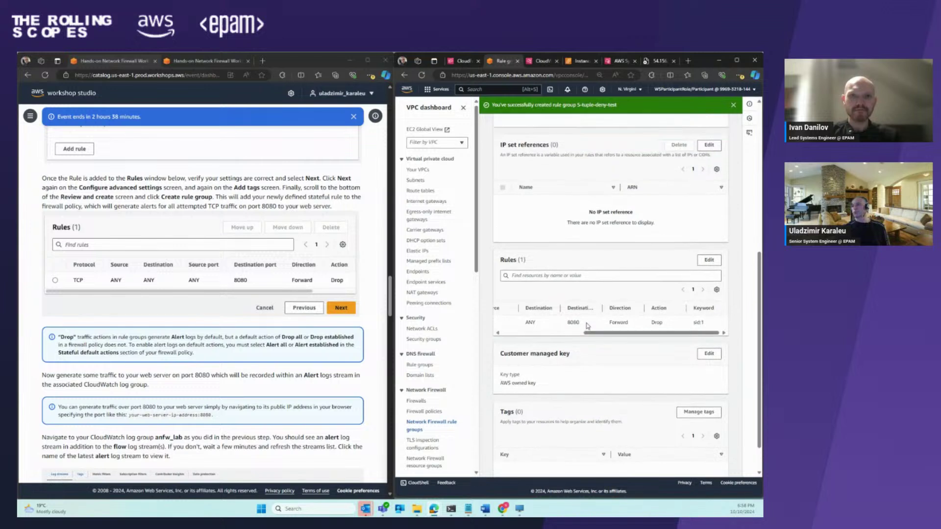
pyautogui.scroll(3, 571, 293)
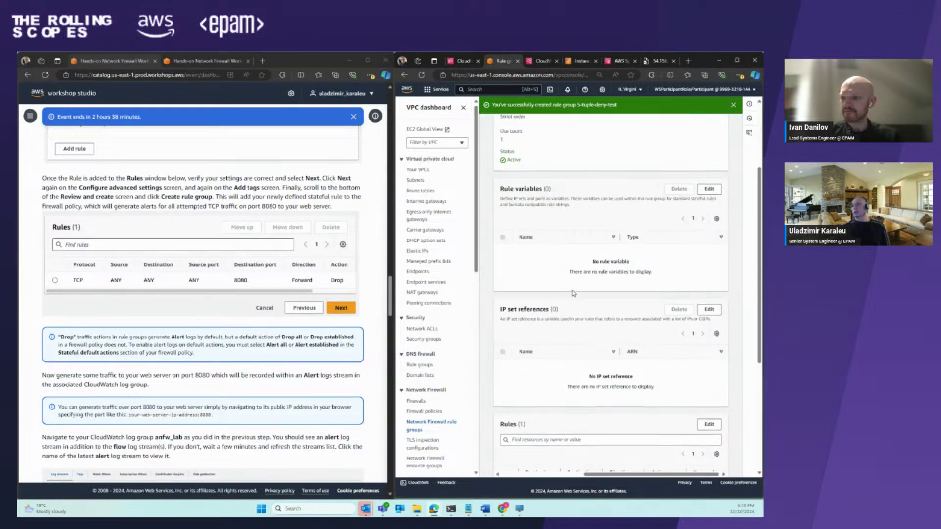
pyautogui.scroll(-6, 570, 293)
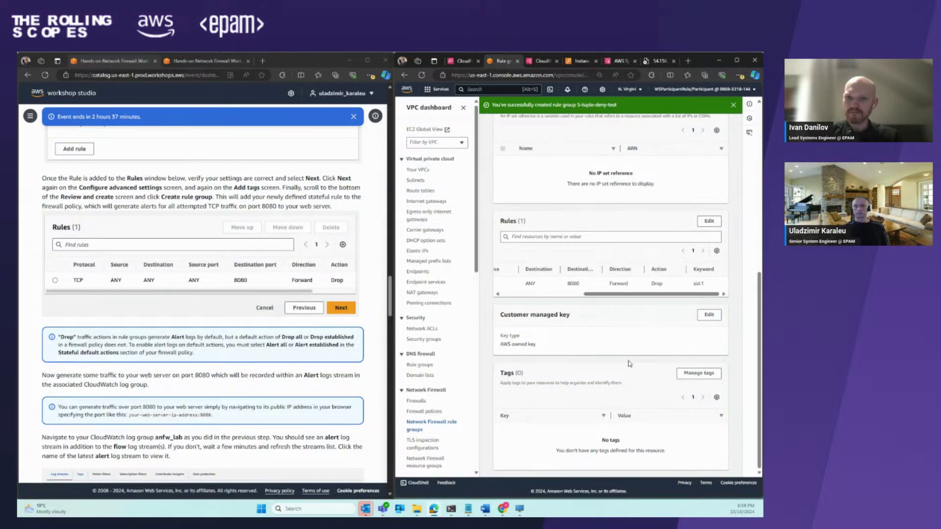
pyautogui.moveTo(621, 294); pyautogui.dragTo(617, 295)
pyautogui.hscroll(-5, 617, 295)
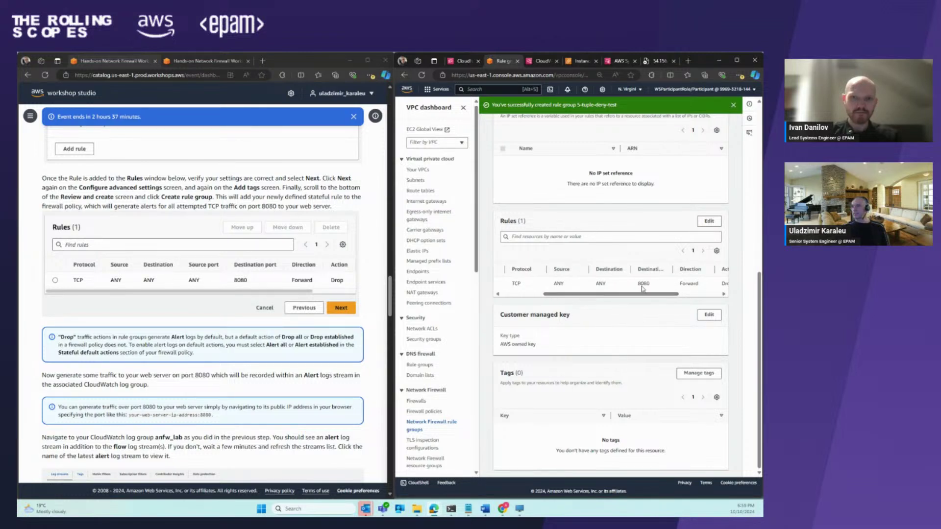
pyautogui.hscroll(-5, 639, 296)
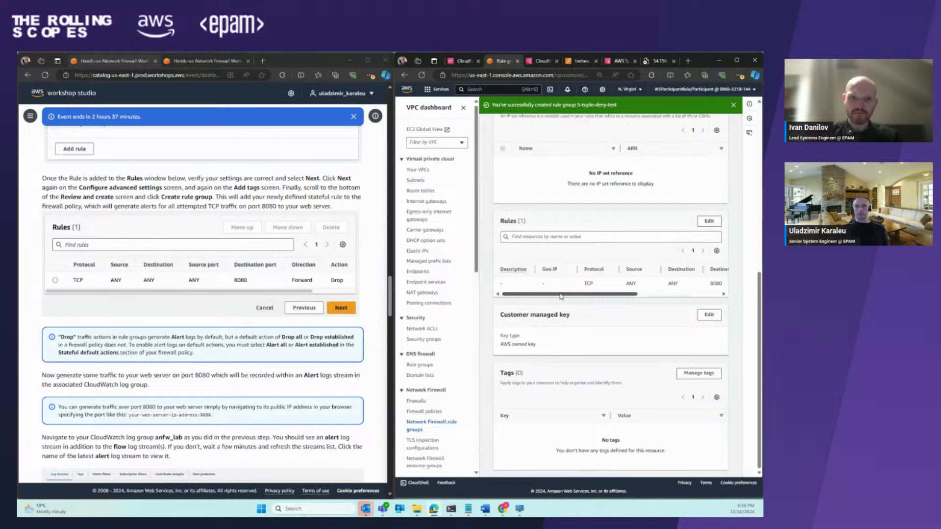
pyautogui.moveTo(560, 294); pyautogui.dragTo(627, 296)
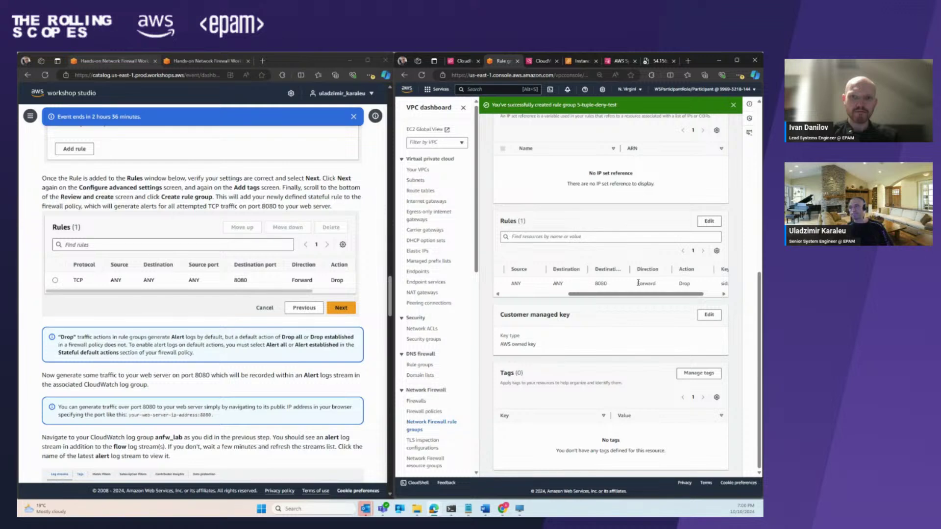
# - Return to CloudWatch and open the anfw_lab log group with its log streams
pyautogui.click(618, 61)
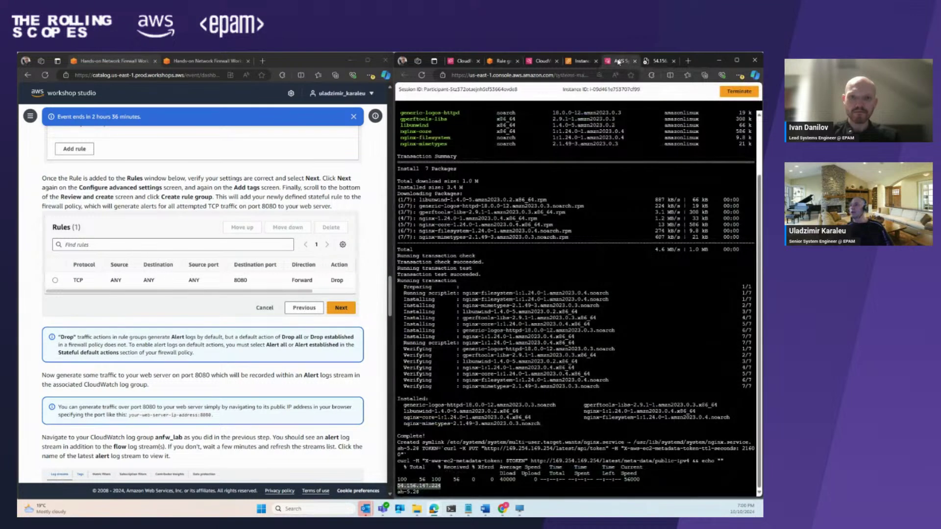
pyautogui.click(538, 62)
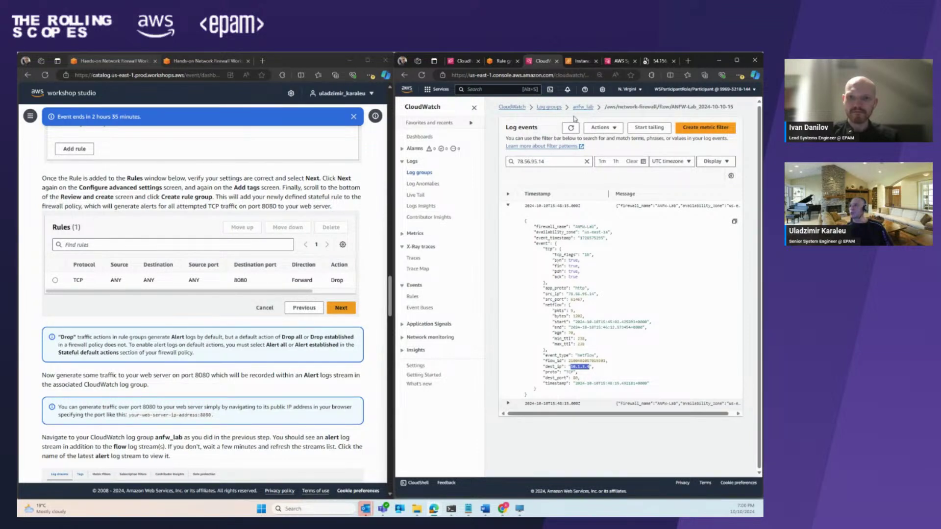
pyautogui.click(589, 107)
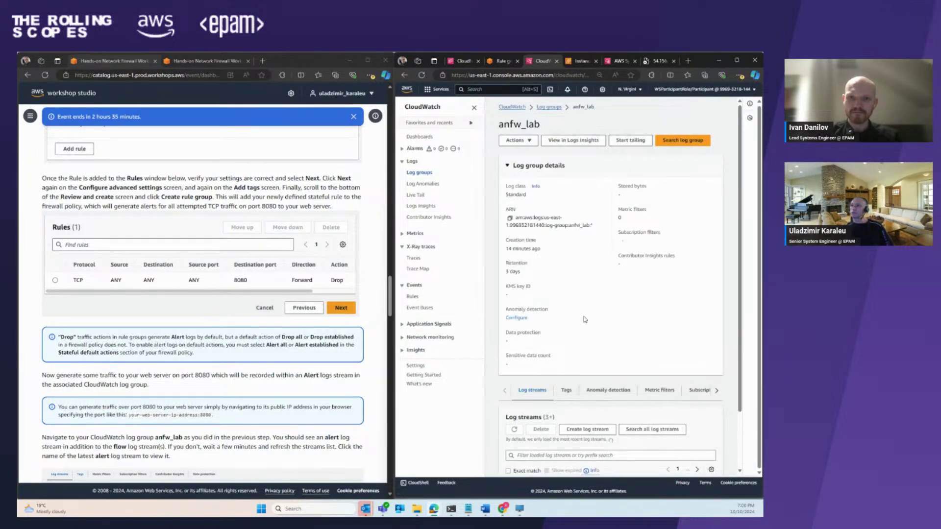
# - Open the network firewall alert log stream in the anfw_lab log group
pyautogui.scroll(-1, 612, 245)
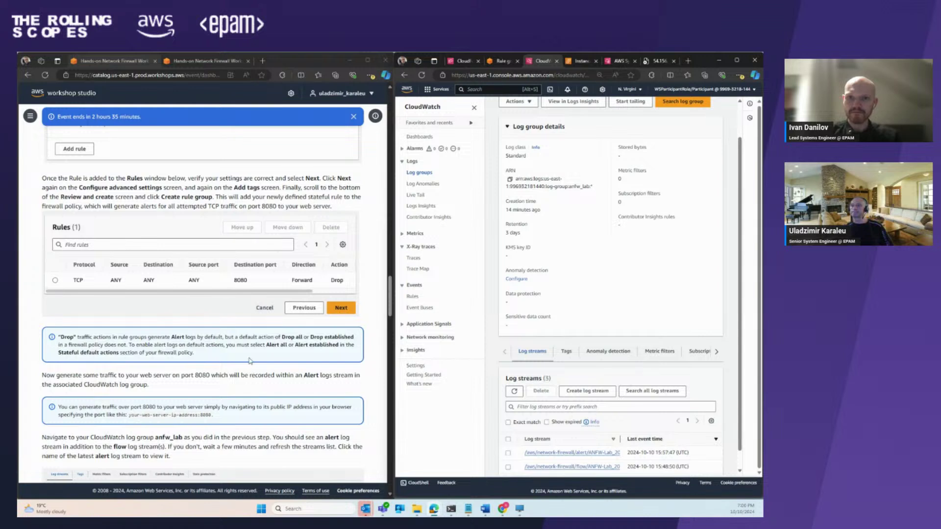
pyautogui.scroll(-2, 283, 338)
pyautogui.scroll(-1, 578, 434)
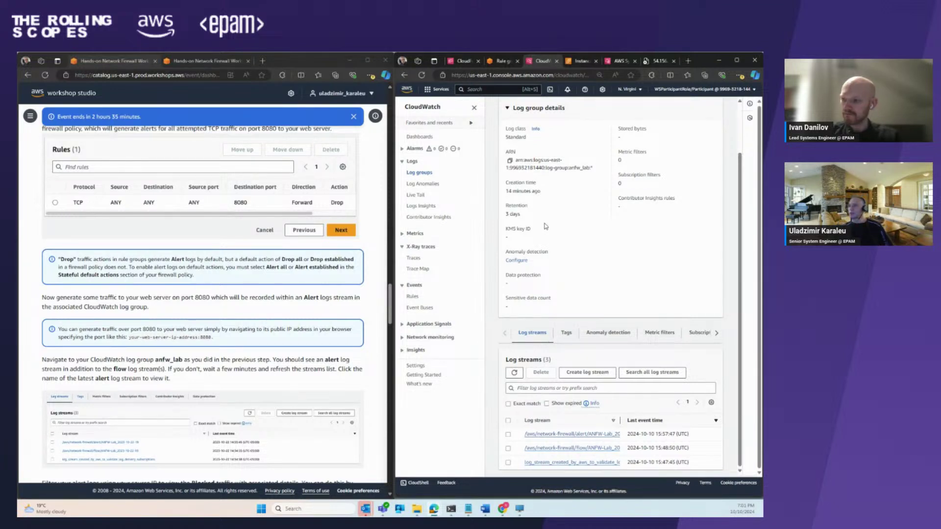
pyautogui.click(552, 434)
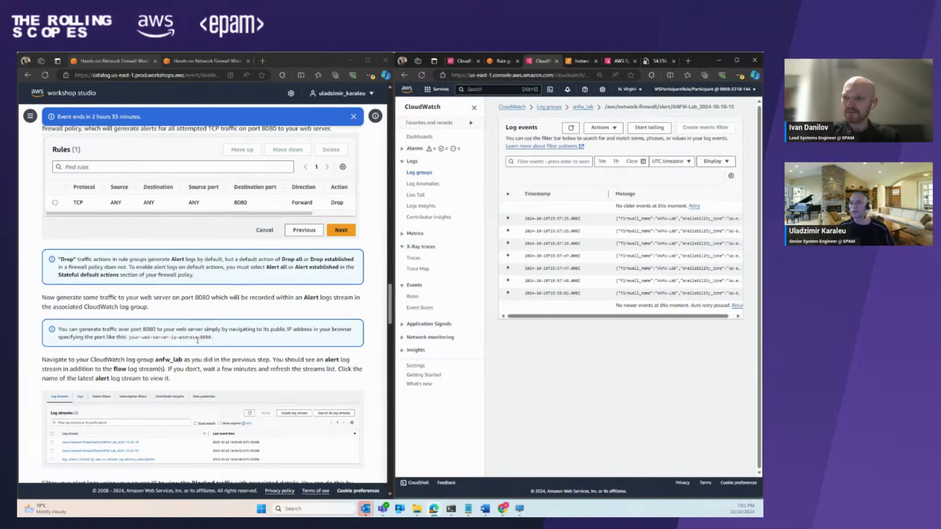
# - Filter the alert stream's log events by the word "blocked"
pyautogui.scroll(-2, 201, 349)
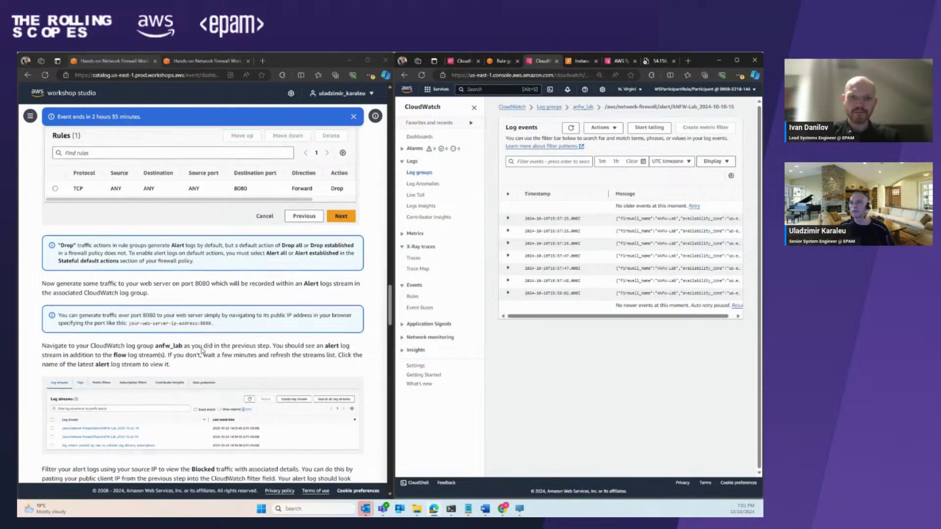
pyautogui.scroll(-5, 201, 349)
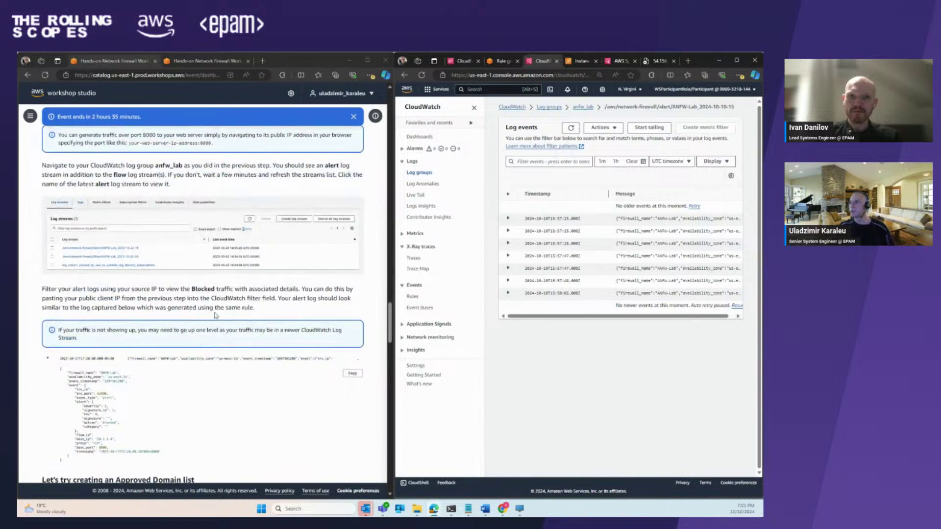
pyautogui.click(539, 161)
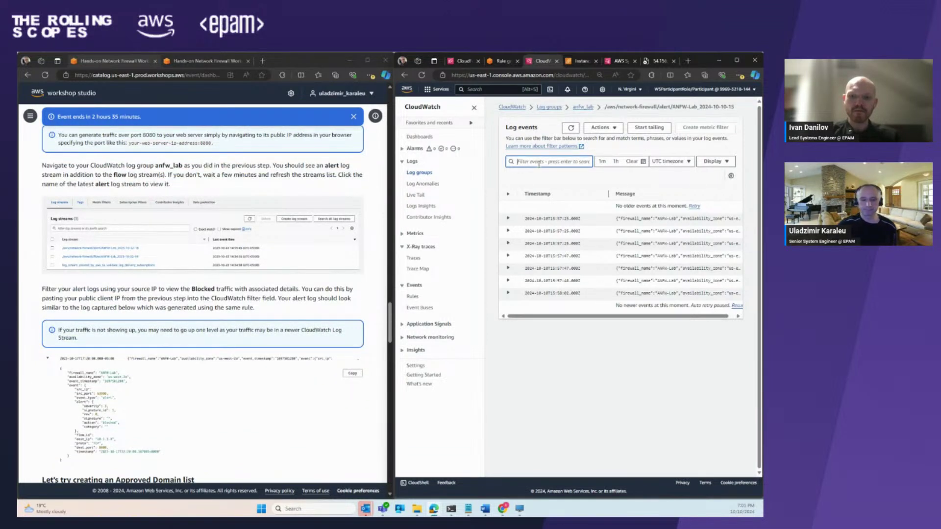
pyautogui.write('blocked')
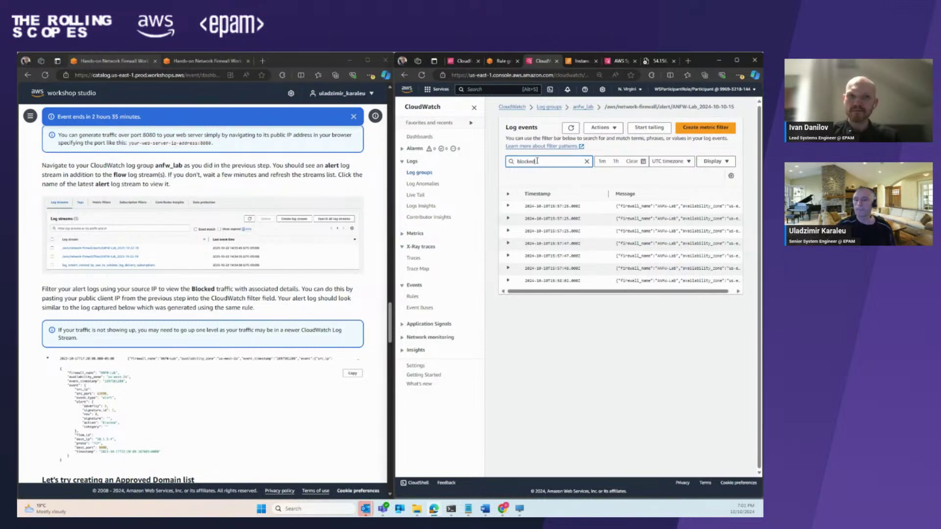
pyautogui.press('Return')
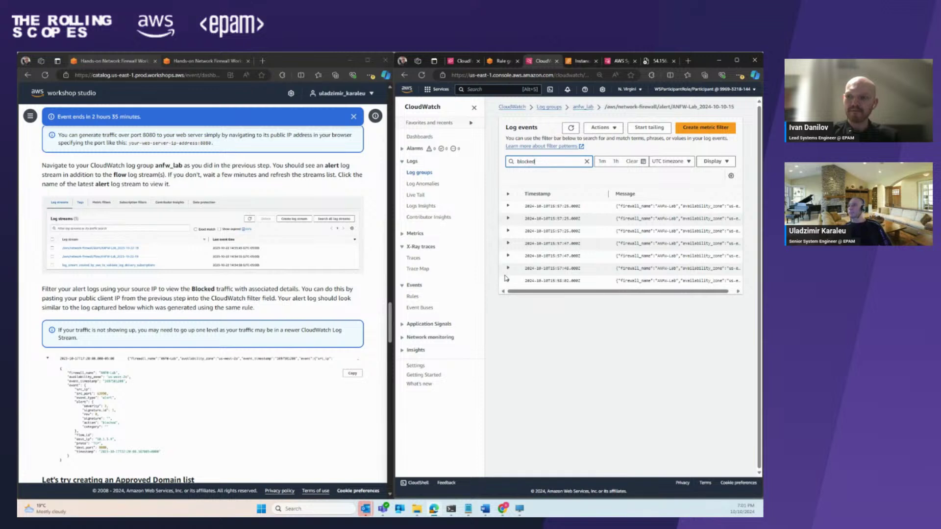
# - Expand the most recent blocked event and examine its destination port and source IP
pyautogui.click(507, 279)
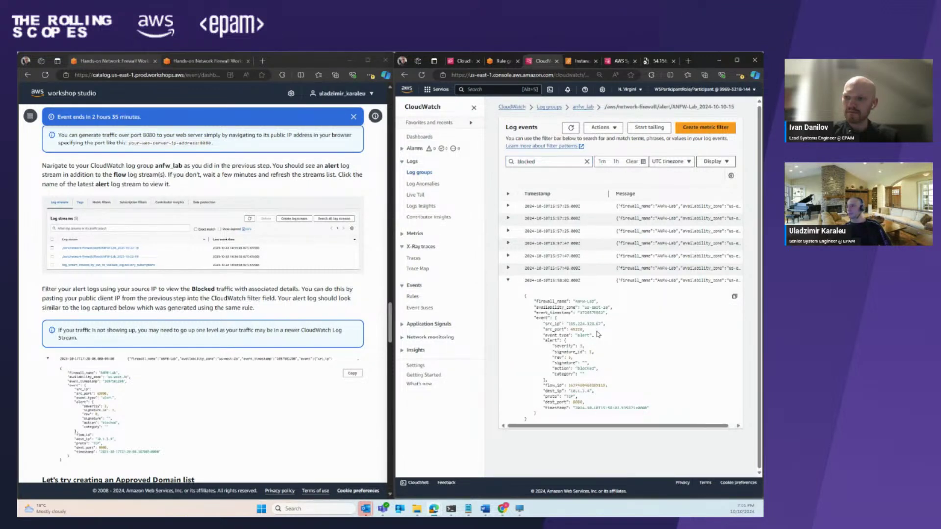
pyautogui.moveTo(584, 402); pyautogui.dragTo(573, 403)
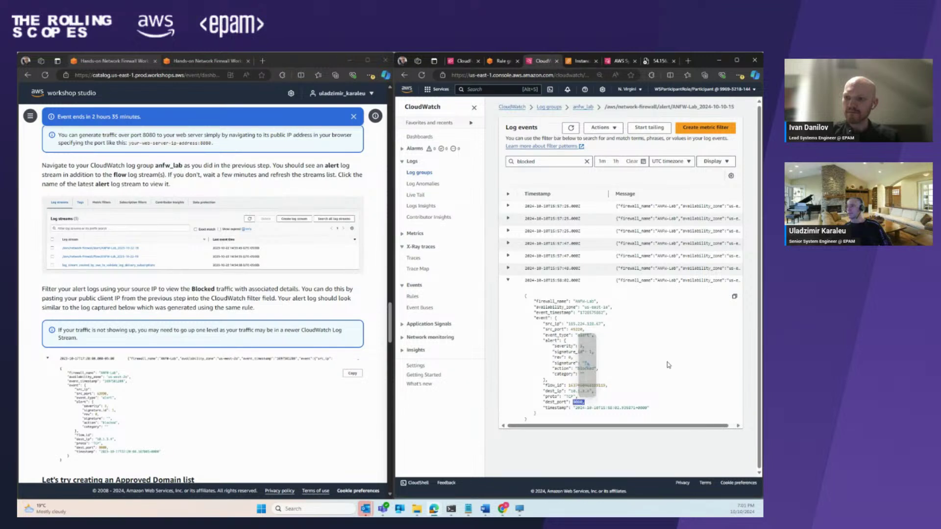
pyautogui.click(574, 401)
pyautogui.moveTo(574, 402); pyautogui.dragTo(583, 402)
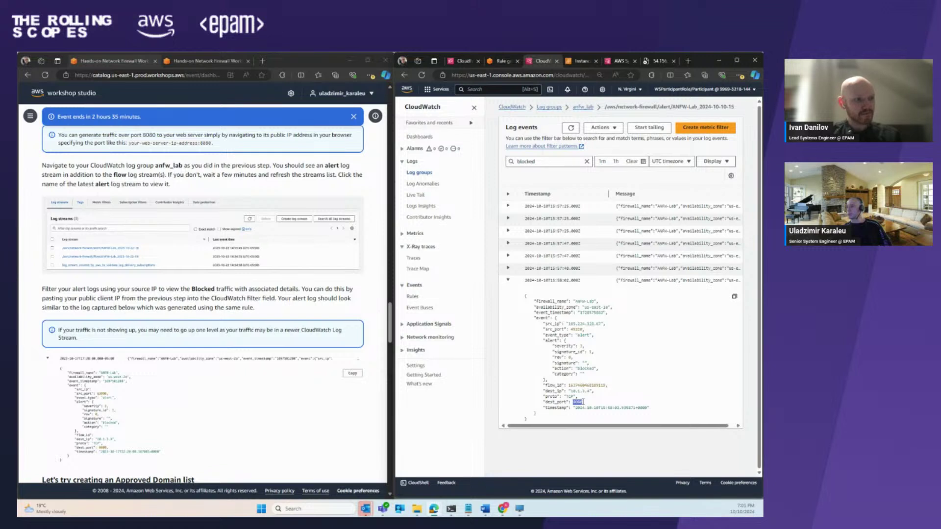
pyautogui.click(576, 322)
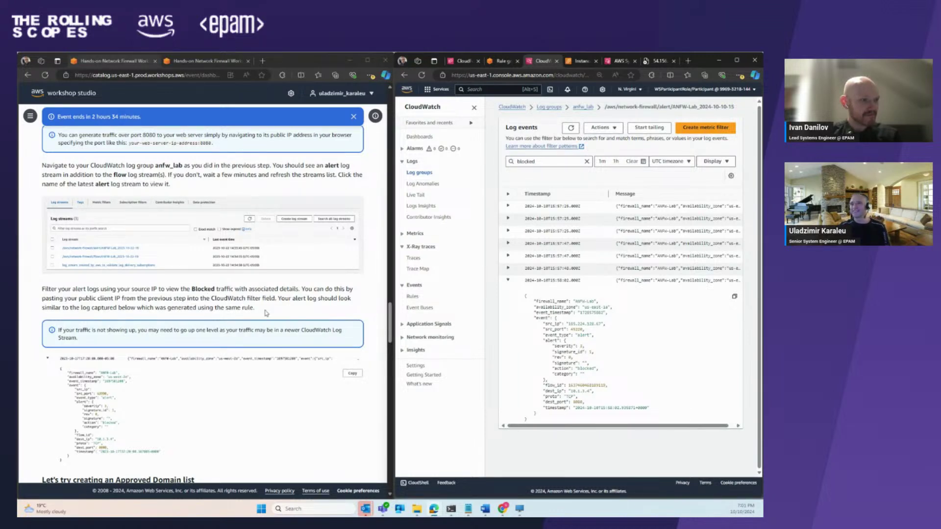
# - Leave the 5-tuple-deny-test rule group in the VPC console and return to the ANFW-Lab firewall page
pyautogui.scroll(-5, 266, 313)
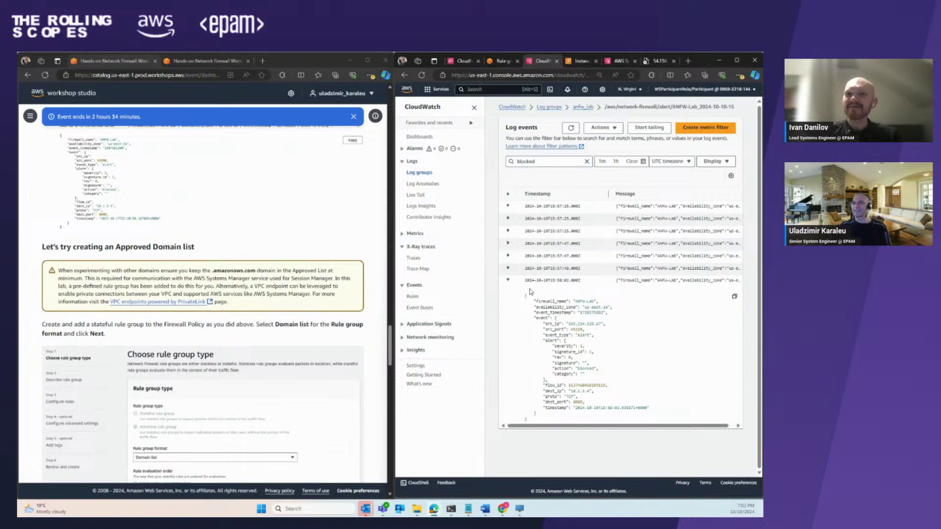
pyautogui.scroll(-3, 226, 230)
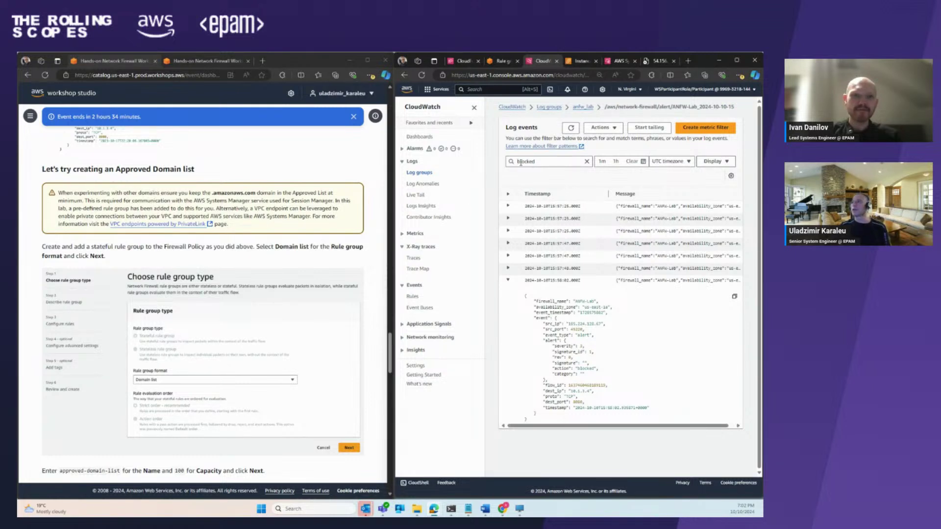
pyautogui.click(500, 62)
pyautogui.scroll(10, 548, 239)
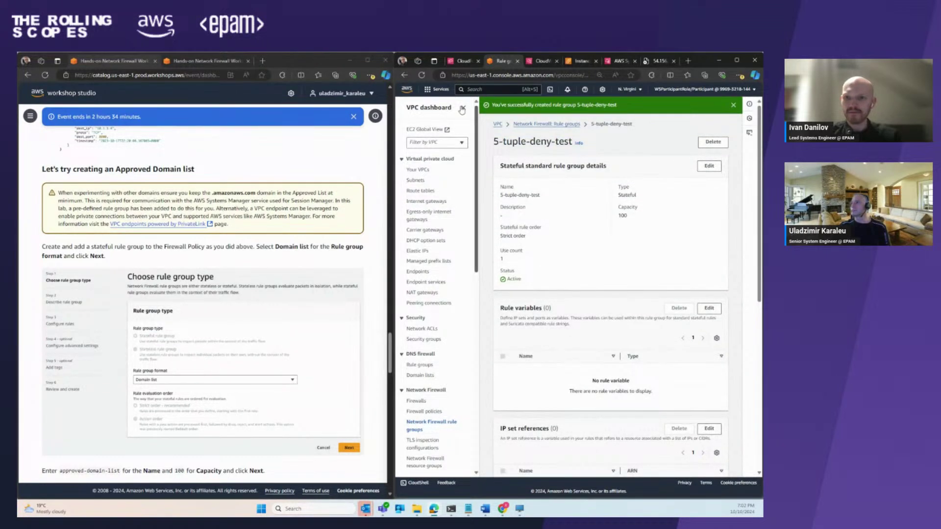
pyautogui.rightClick(404, 77)
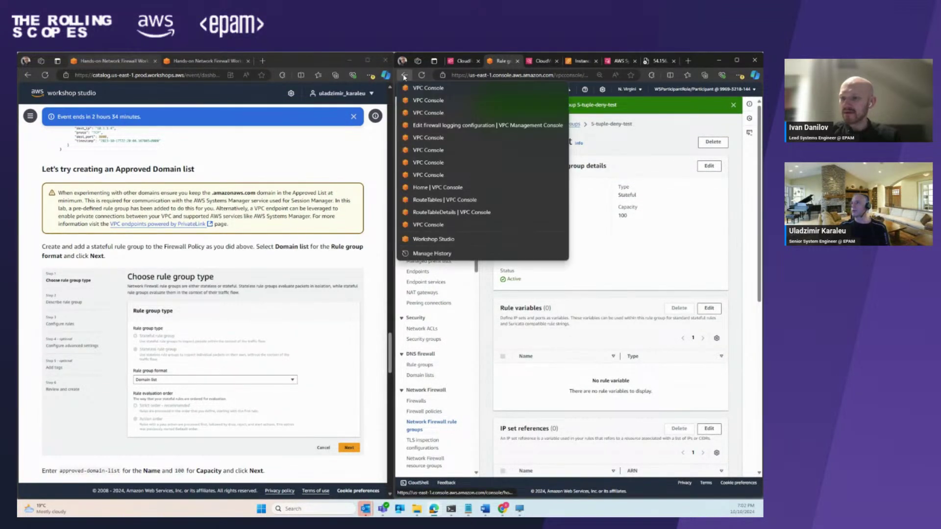
pyautogui.click(404, 77)
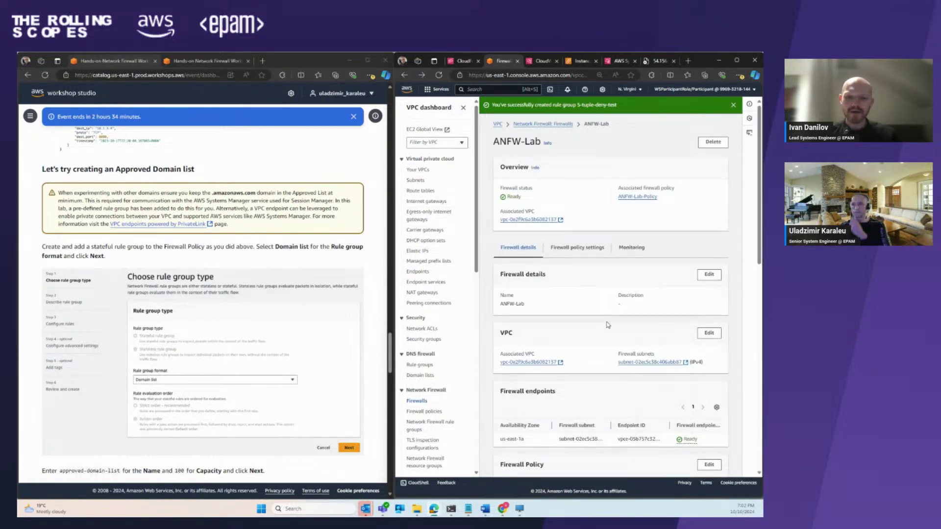
# - Start creating another stateful rule group from the ANFW-Lab firewall's policy settings, following the Approved Domain list instructions
pyautogui.scroll(2, 246, 293)
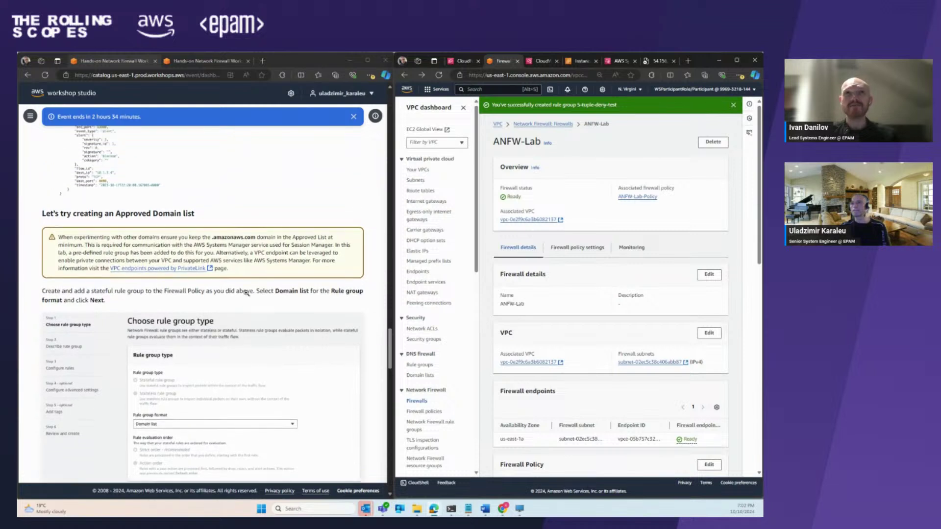
pyautogui.scroll(1, 246, 293)
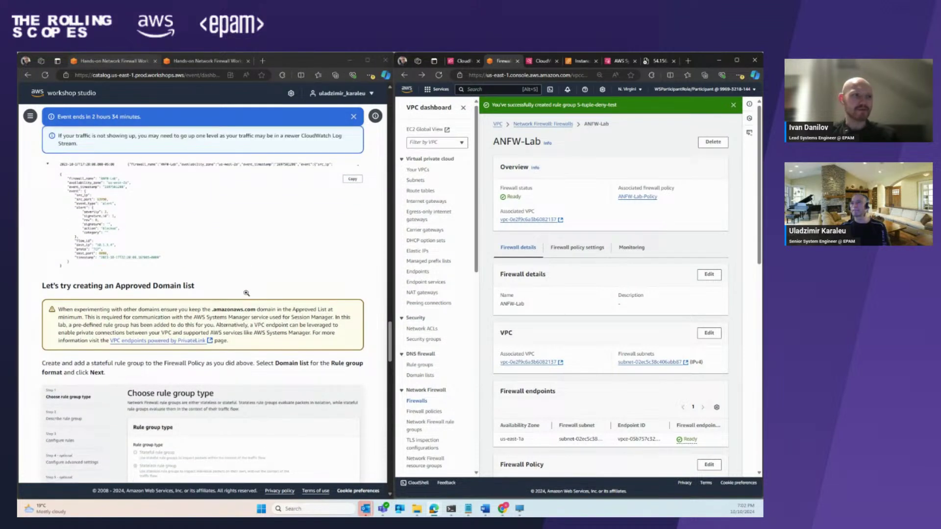
pyautogui.scroll(-3, 246, 293)
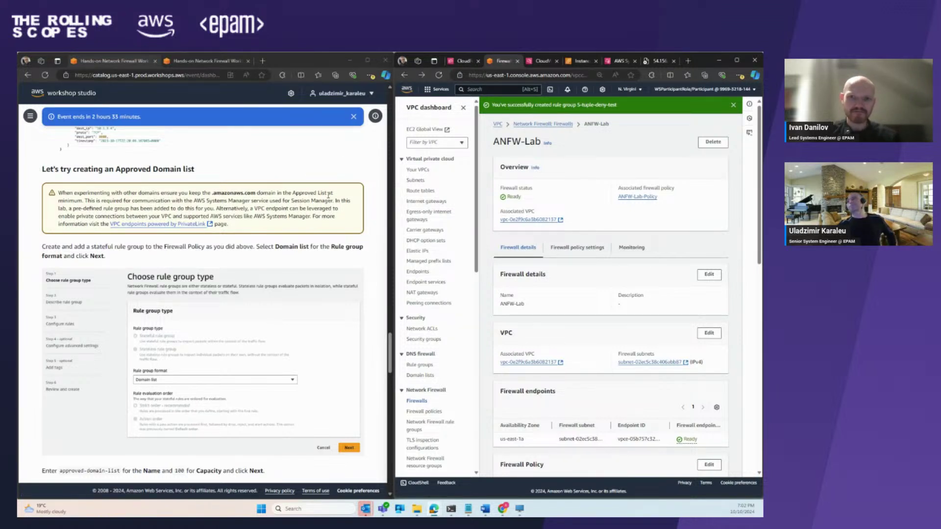
pyautogui.scroll(-1, 202, 294)
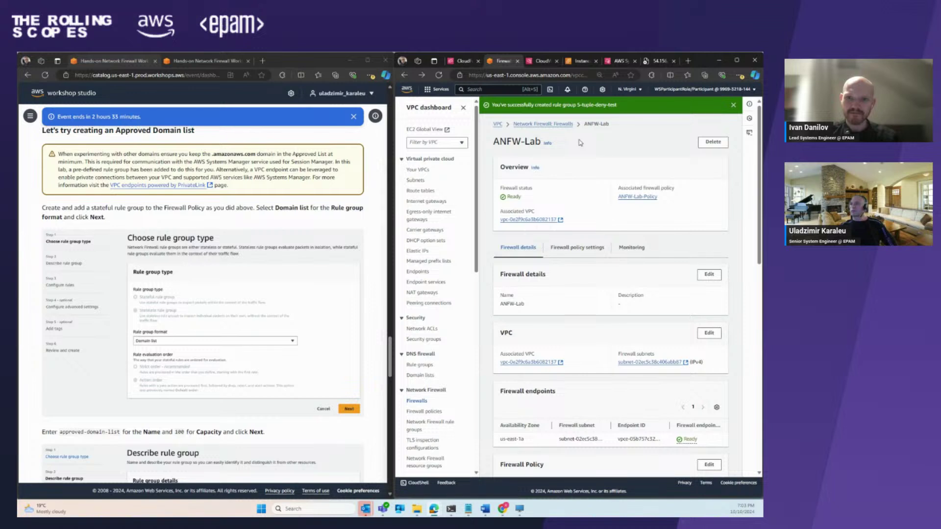
pyautogui.click(573, 248)
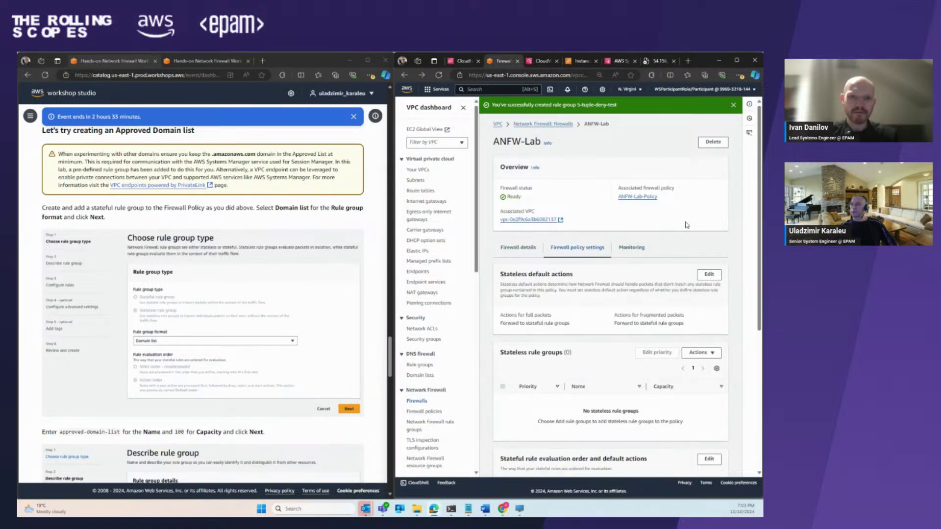
pyautogui.scroll(-4, 686, 225)
pyautogui.scroll(-1, 700, 220)
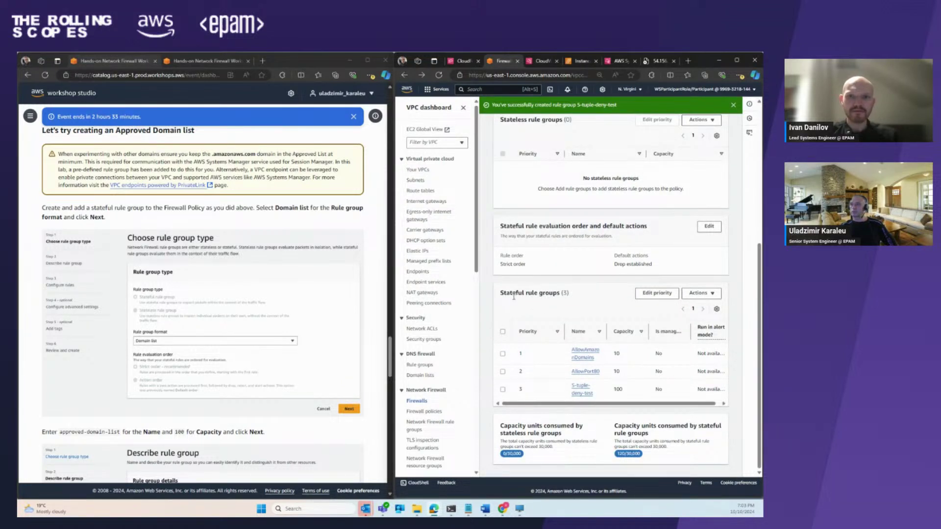
pyautogui.click(695, 293)
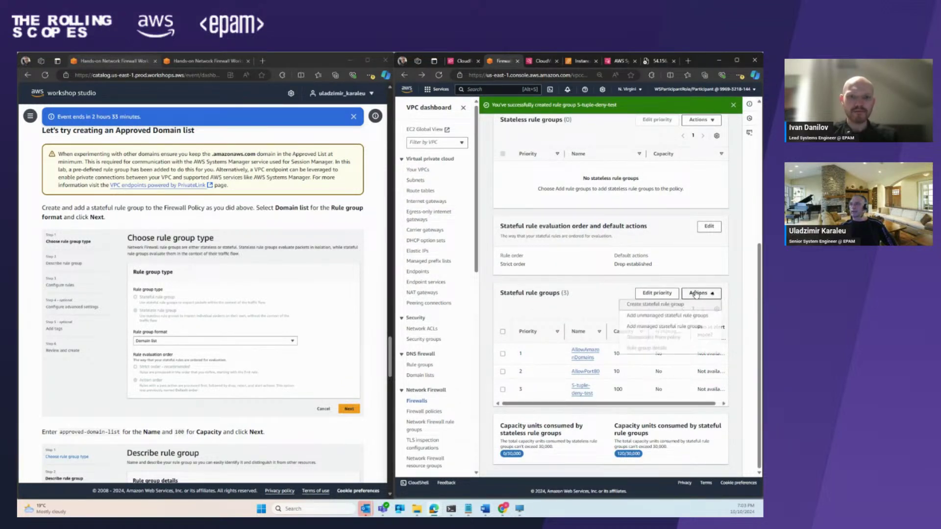
pyautogui.click(676, 308)
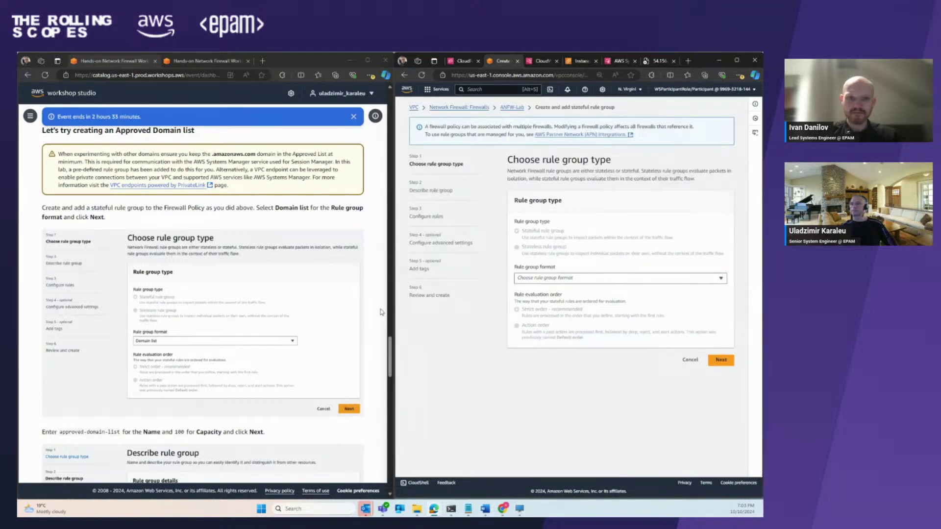
# - Choose Domain list as the format of the new stateful rule group
pyautogui.scroll(2, 371, 310)
pyautogui.scroll(2, 372, 310)
pyautogui.scroll(-4, 372, 311)
pyautogui.scroll(-2, 372, 310)
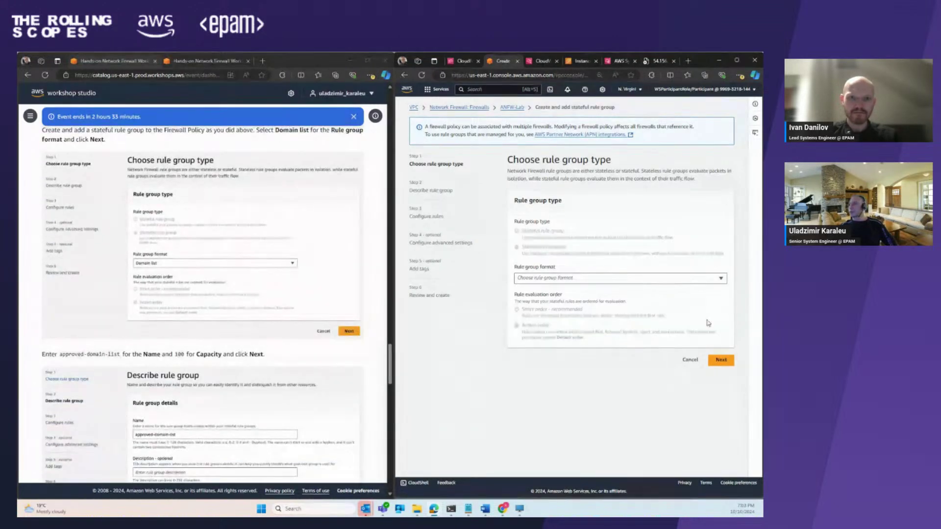
pyautogui.click(550, 278)
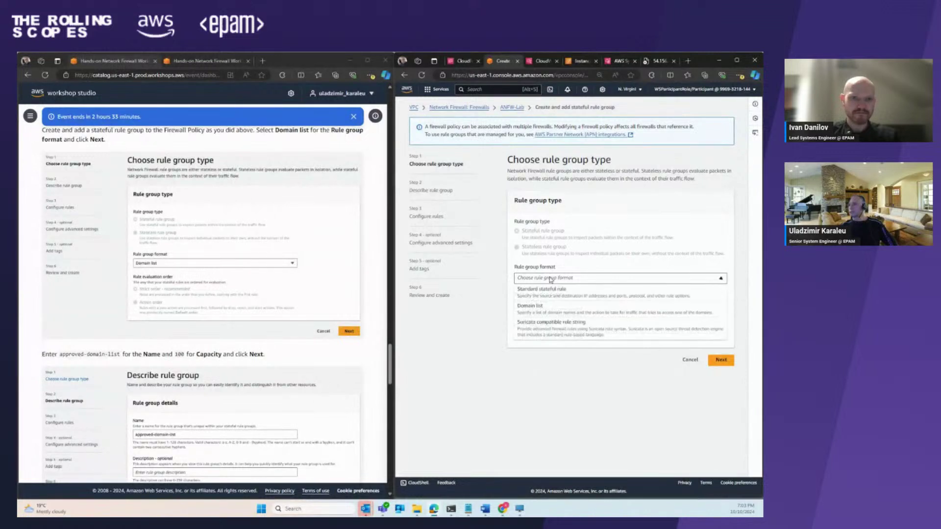
pyautogui.click(531, 305)
# - Name the rule group approved-domain-list with a capacity of 100 and proceed to configuring its rules
pyautogui.scroll(-1, 312, 296)
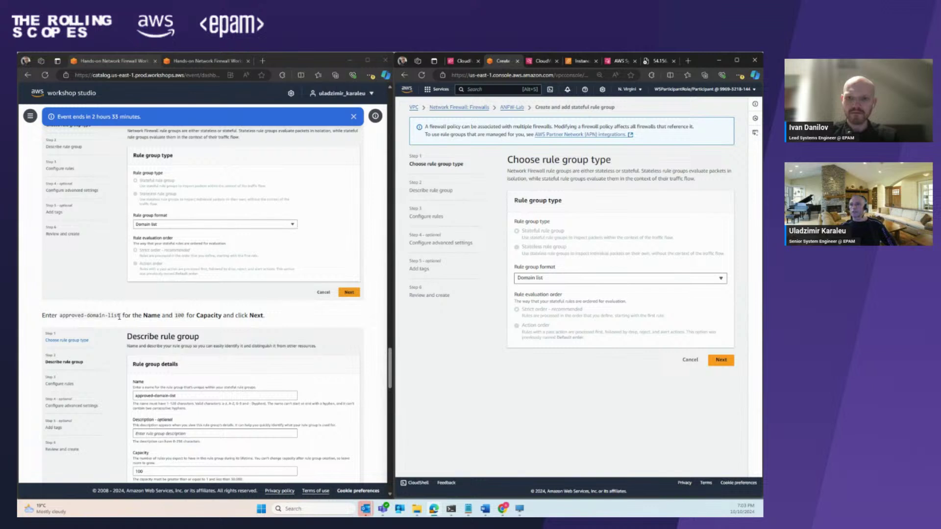
pyautogui.moveTo(120, 316); pyautogui.dragTo(69, 320)
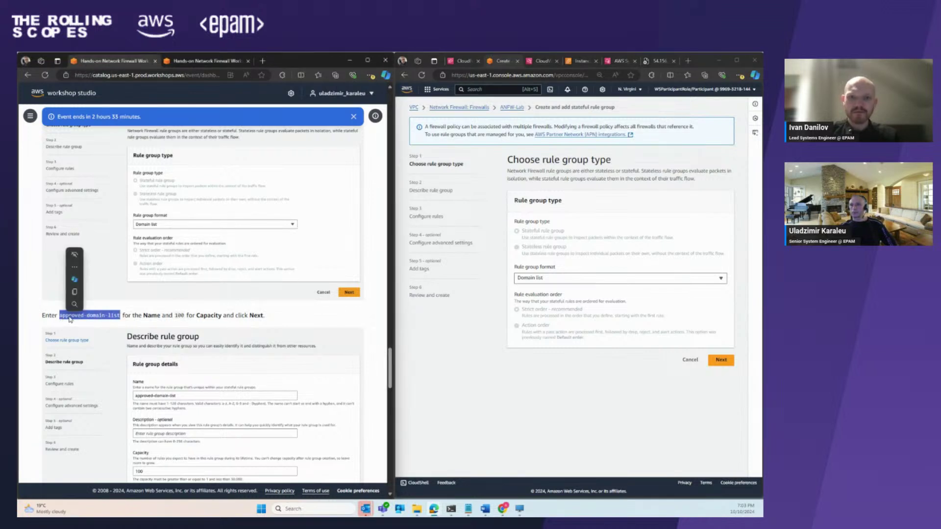
pyautogui.rightClick(92, 317)
pyautogui.click(118, 327)
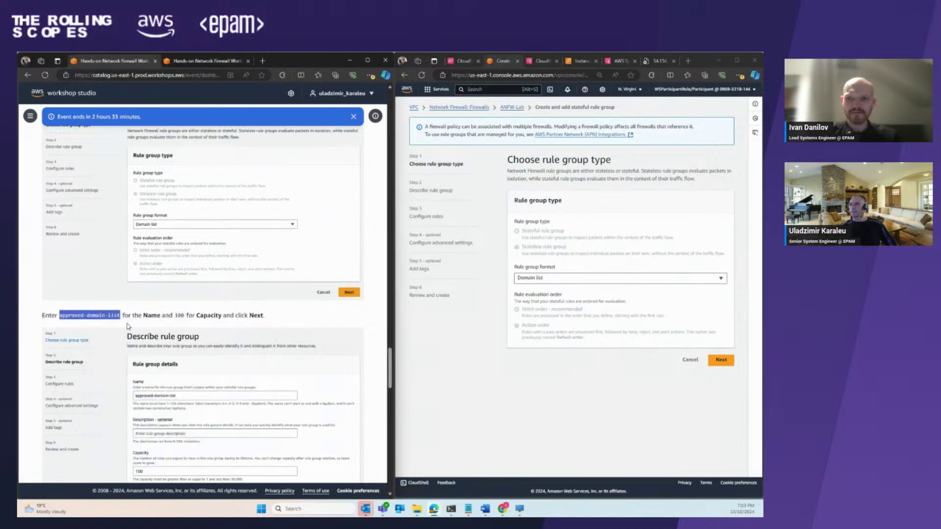
pyautogui.click(721, 360)
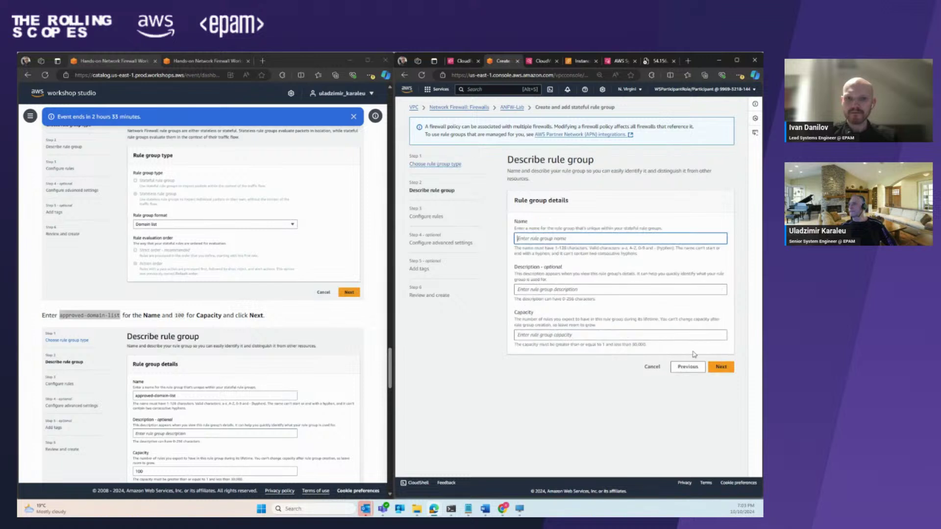
pyautogui.click(551, 239)
pyautogui.hotkey('ctrl', 'v')
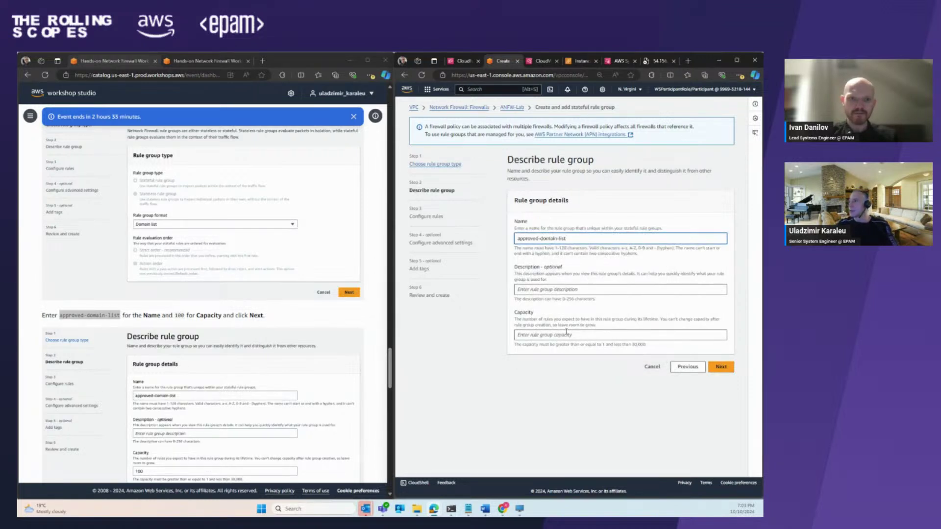
pyautogui.click(566, 334)
pyautogui.click(557, 363)
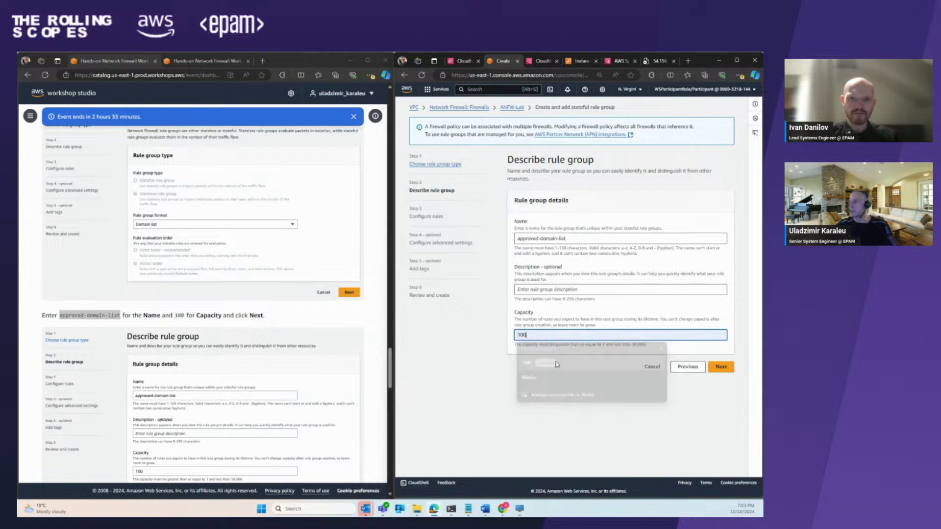
pyautogui.click(721, 368)
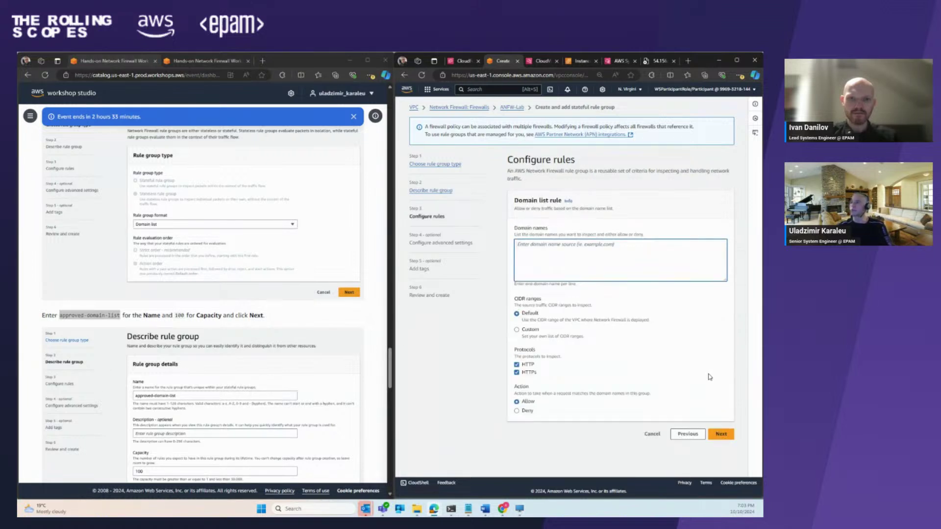
pyautogui.scroll(-5, 277, 319)
pyautogui.scroll(-1, 278, 319)
pyautogui.click(351, 246)
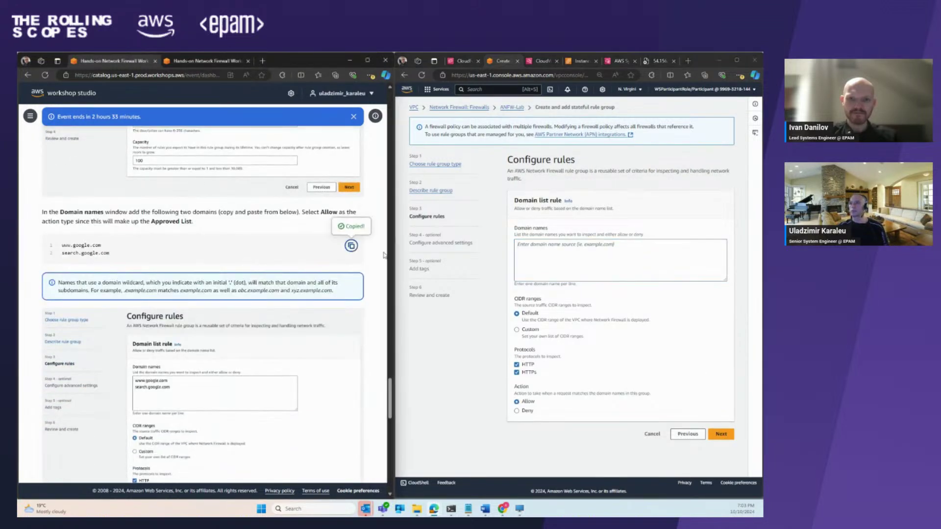
pyautogui.click(520, 251)
pyautogui.hotkey('ctrl', 'v')
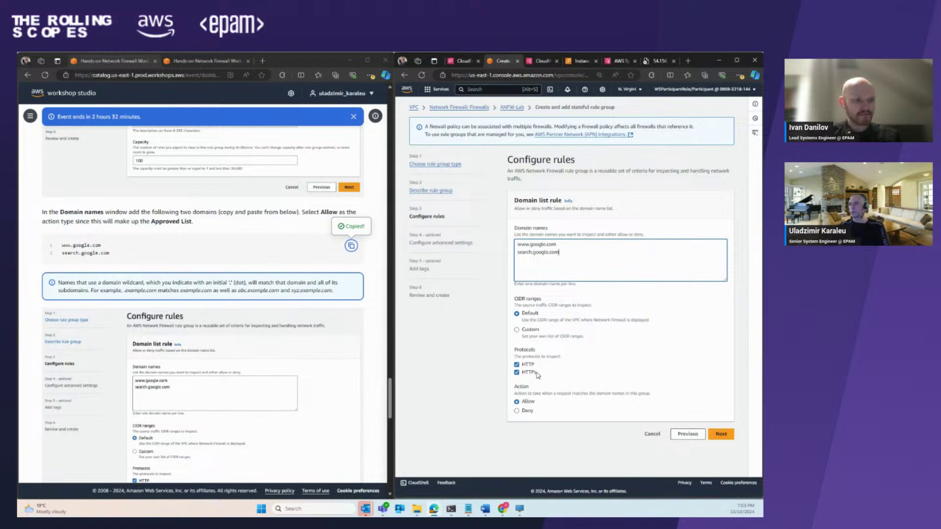
pyautogui.click(728, 437)
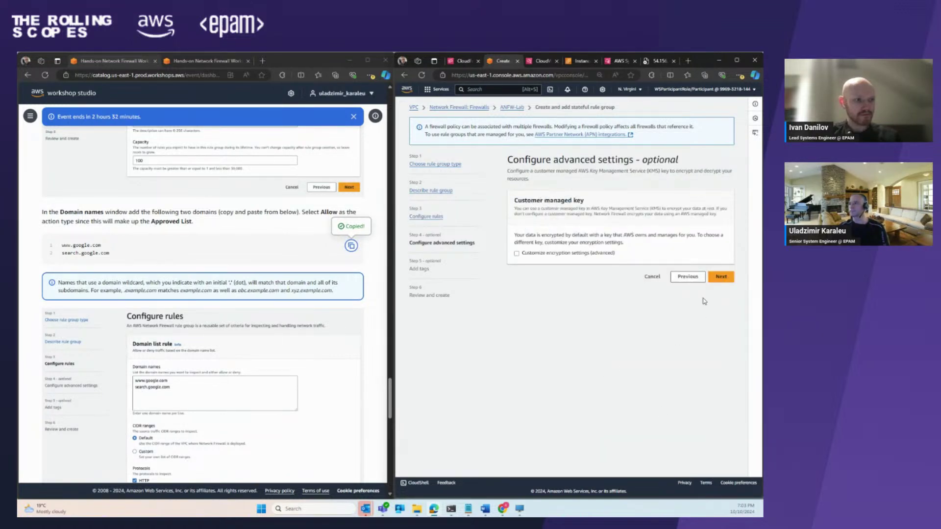
# - Keep the default encryption, skip the tags and create the approved-domain-list rule group
pyautogui.click(718, 277)
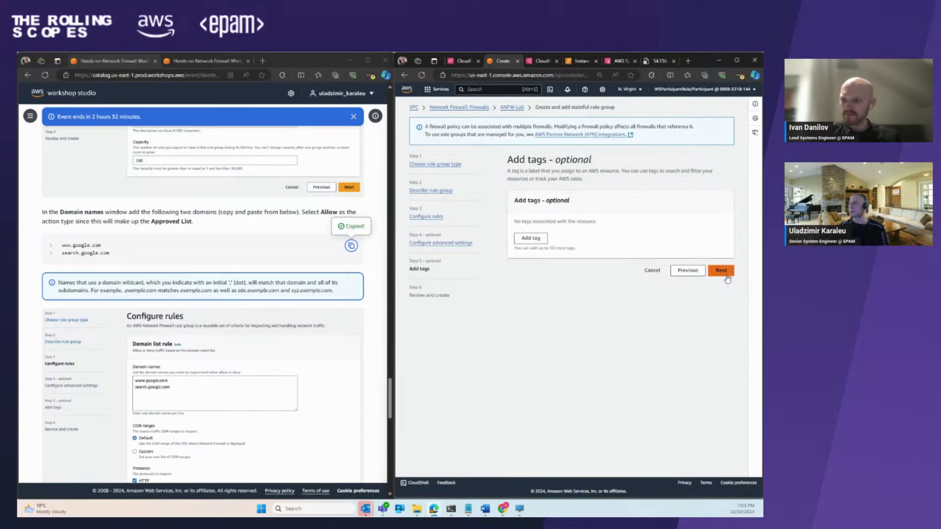
pyautogui.click(727, 278)
pyautogui.scroll(-10, 143, 302)
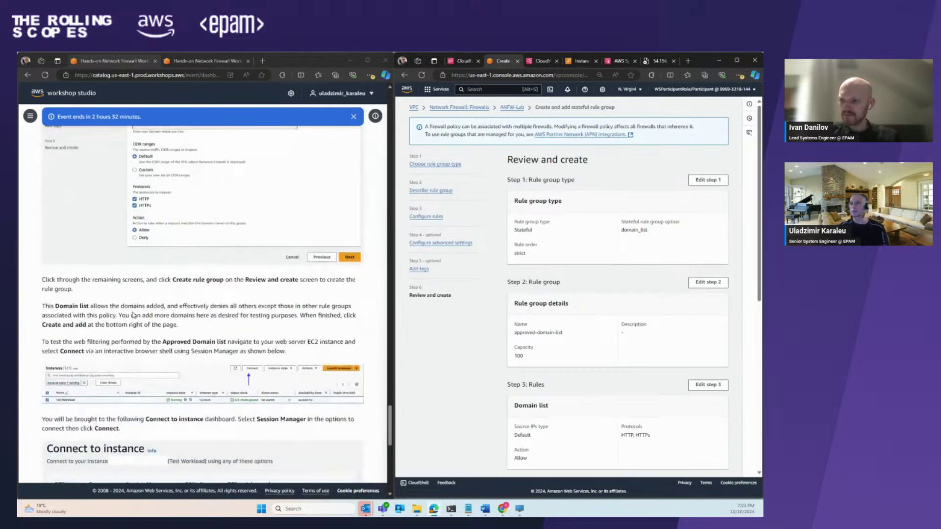
pyautogui.scroll(2, 221, 274)
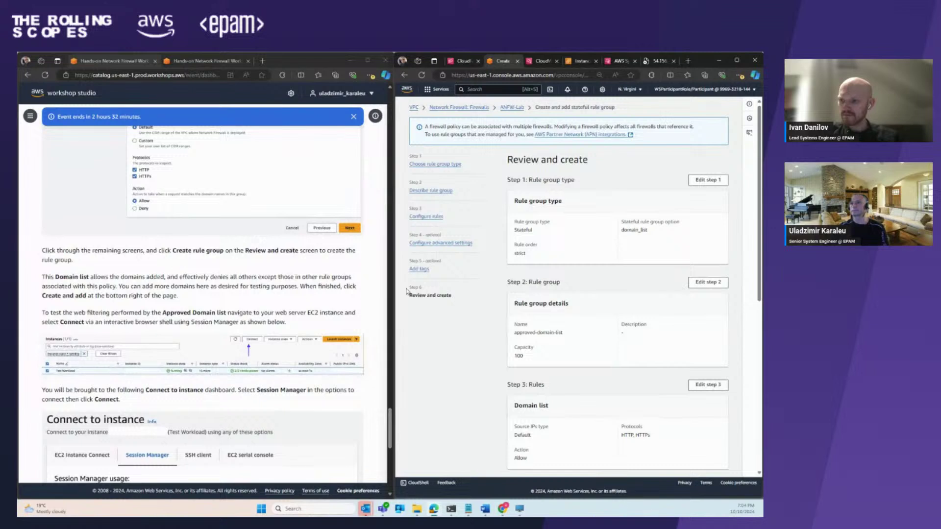
pyautogui.scroll(-7, 620, 328)
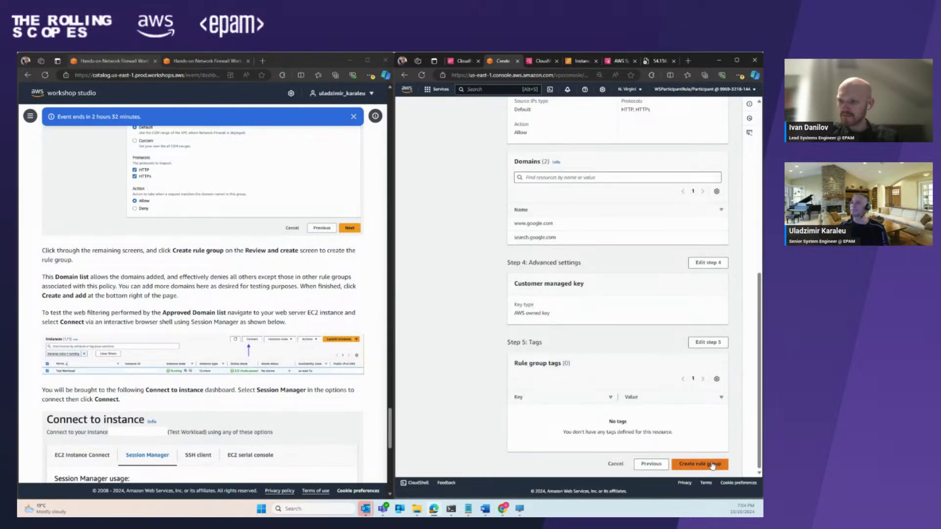
pyautogui.click(712, 464)
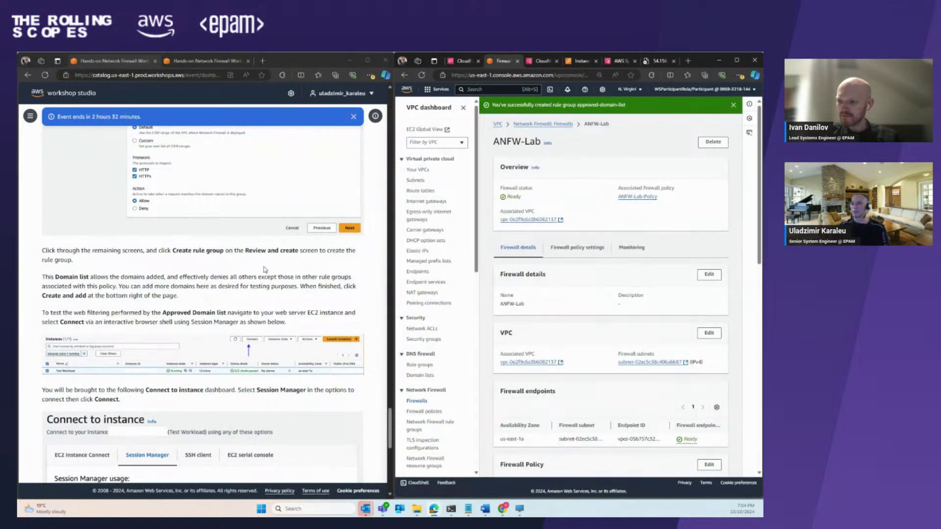
# - Read the web filtering test instructions and return to the instance's open Session Manager shell at a fresh prompt
pyautogui.scroll(-3, 260, 274)
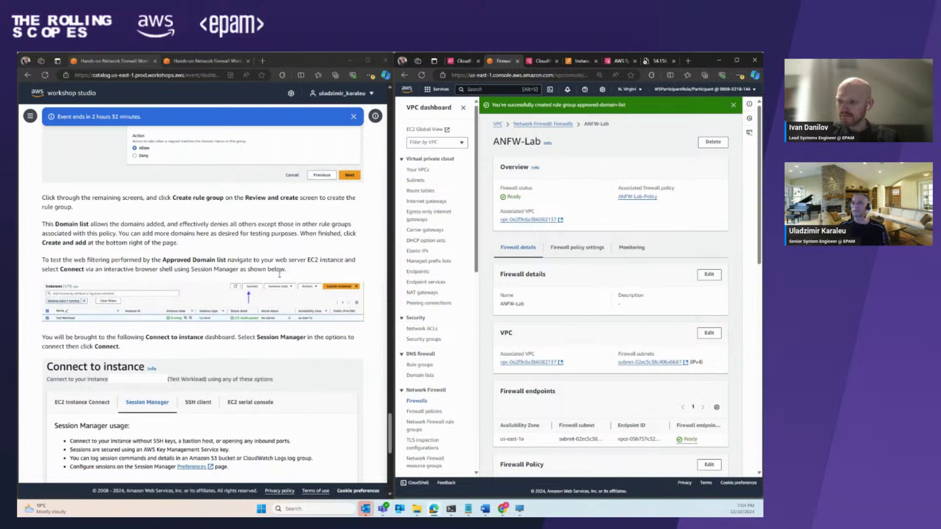
pyautogui.scroll(-2, 264, 257)
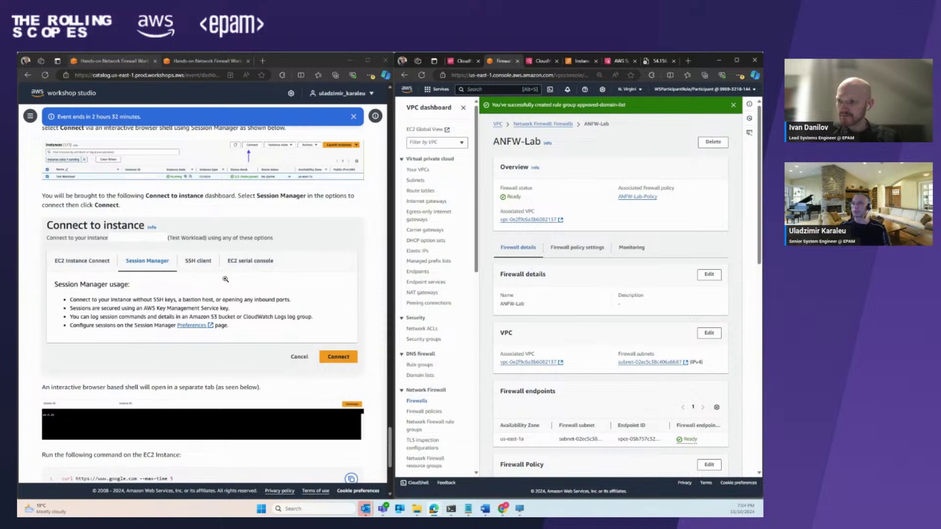
pyautogui.scroll(-2, 225, 279)
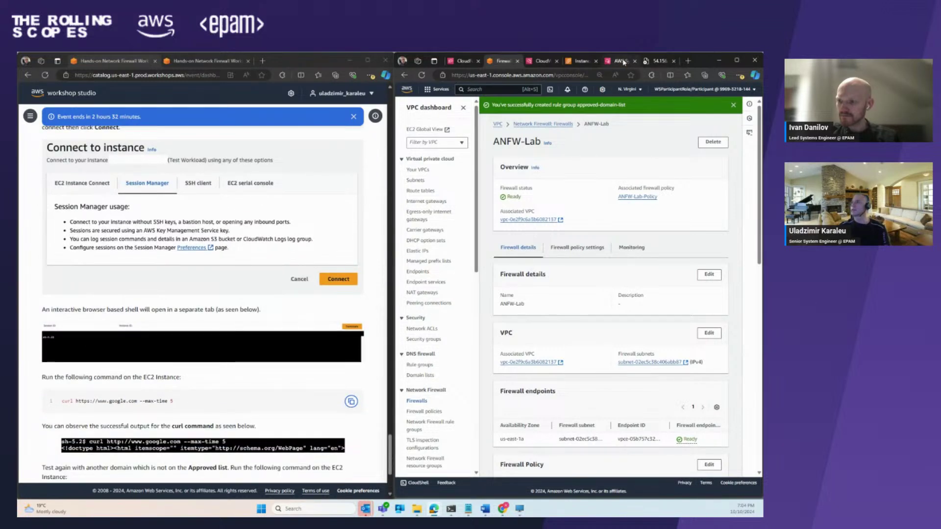
pyautogui.click(621, 61)
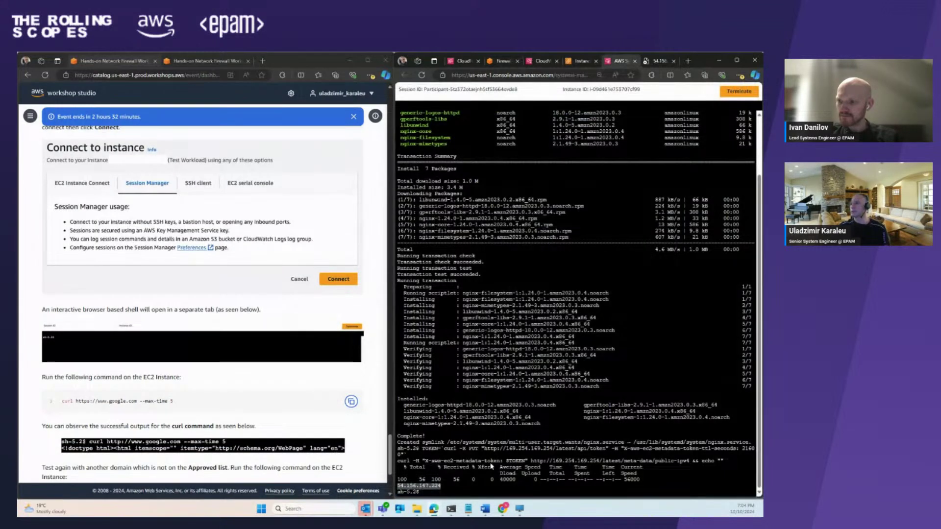
pyautogui.click(467, 493)
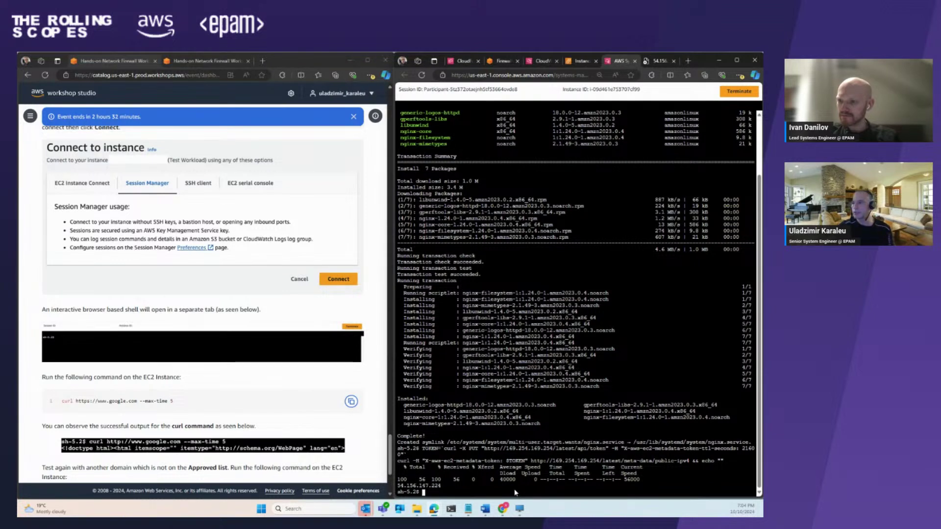
pyautogui.press('Return')
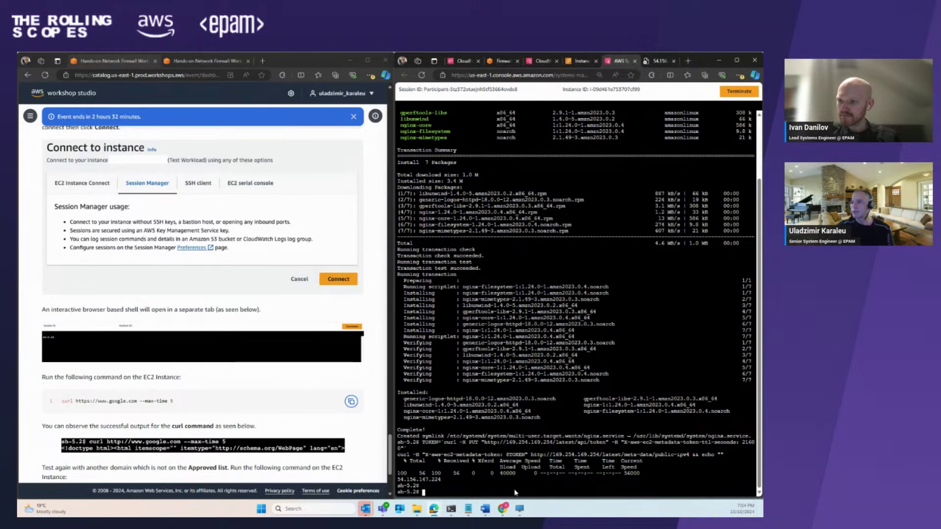
pyautogui.scroll(-1, 223, 380)
pyautogui.scroll(-1, 223, 380)
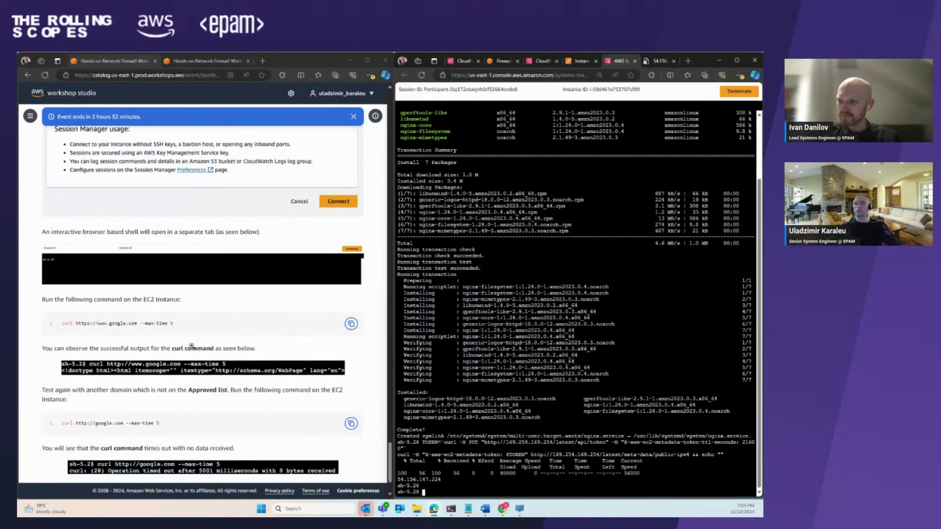
pyautogui.click(350, 324)
pyautogui.click(424, 473)
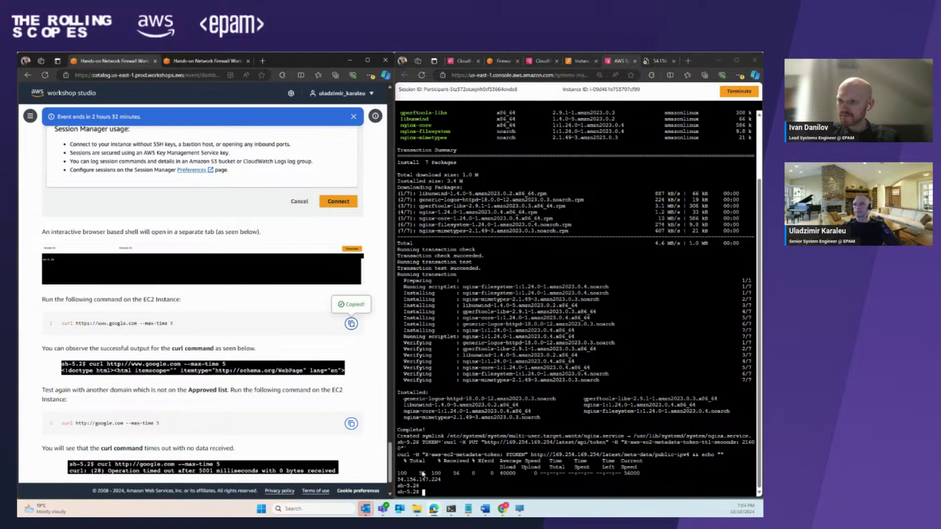
pyautogui.click(435, 490)
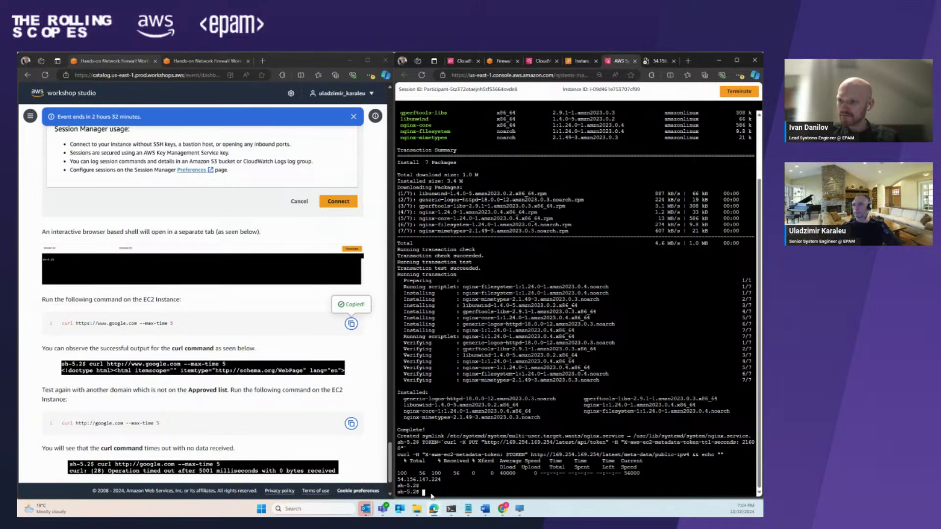
pyautogui.rightClick(431, 493)
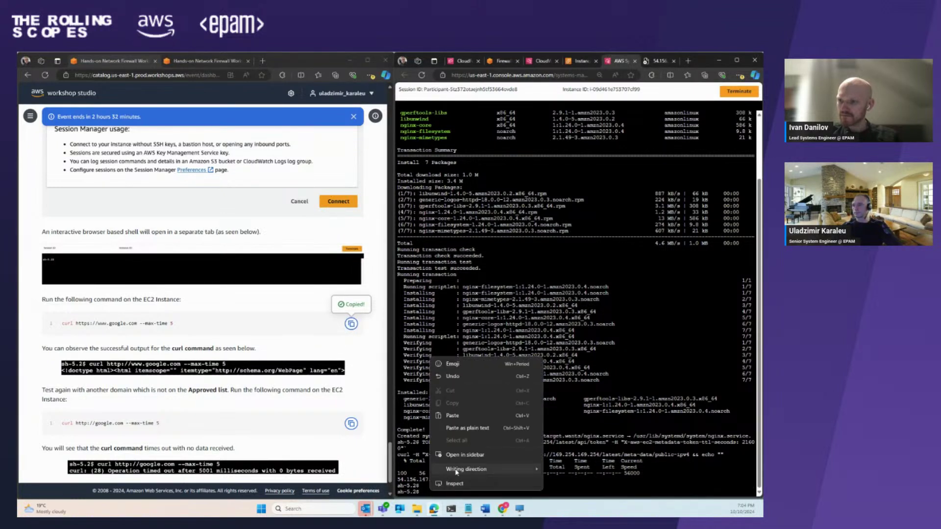
pyautogui.click(458, 416)
pyautogui.press('Return')
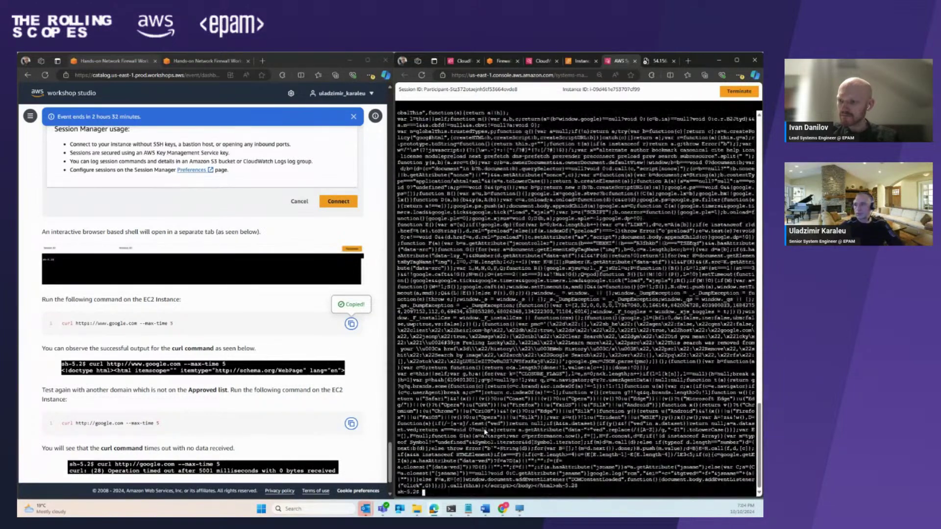
pyautogui.press('Return')
pyautogui.press('Return')
pyautogui.press('Return')
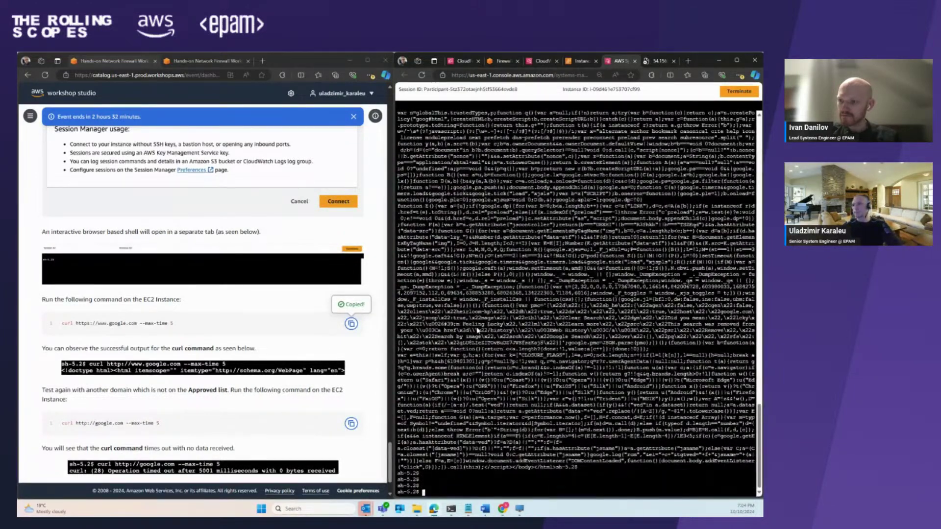
pyautogui.scroll(-2, 214, 428)
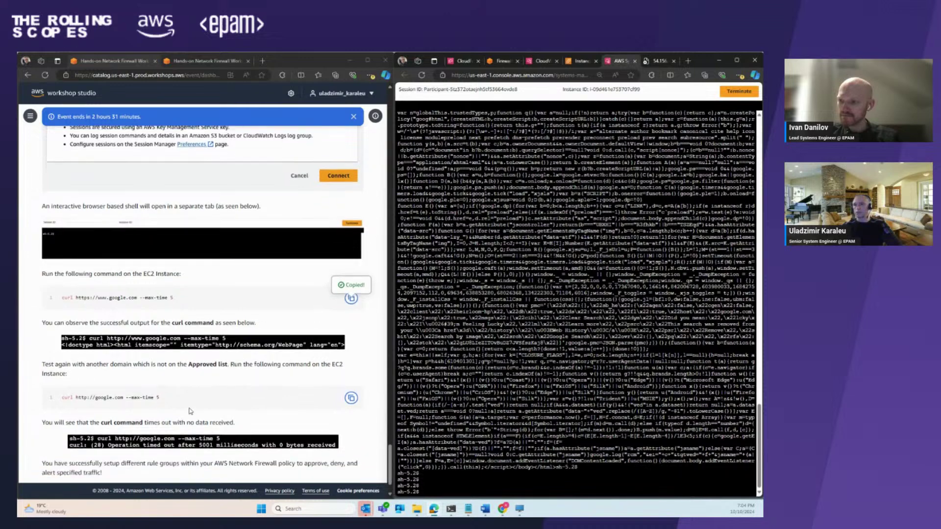
pyautogui.click(352, 353)
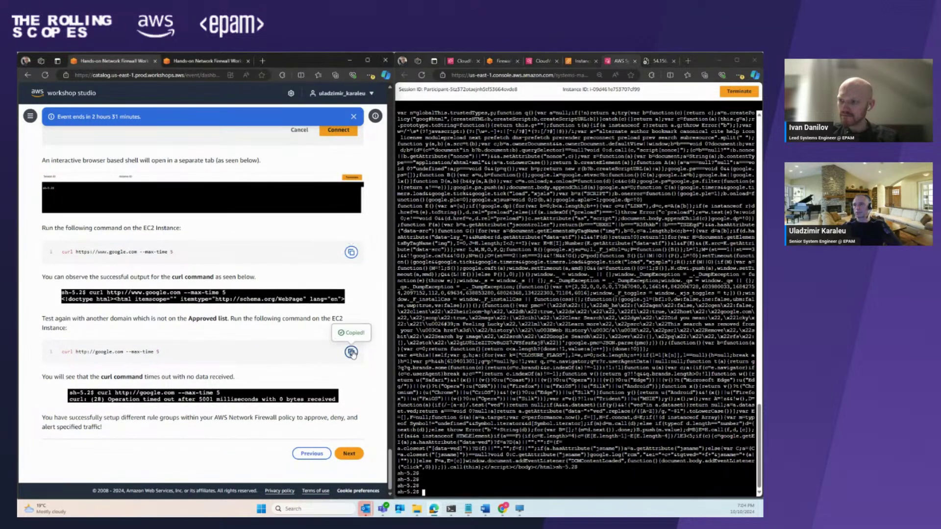
pyautogui.rightClick(428, 492)
pyautogui.click(453, 416)
pyautogui.press('Return')
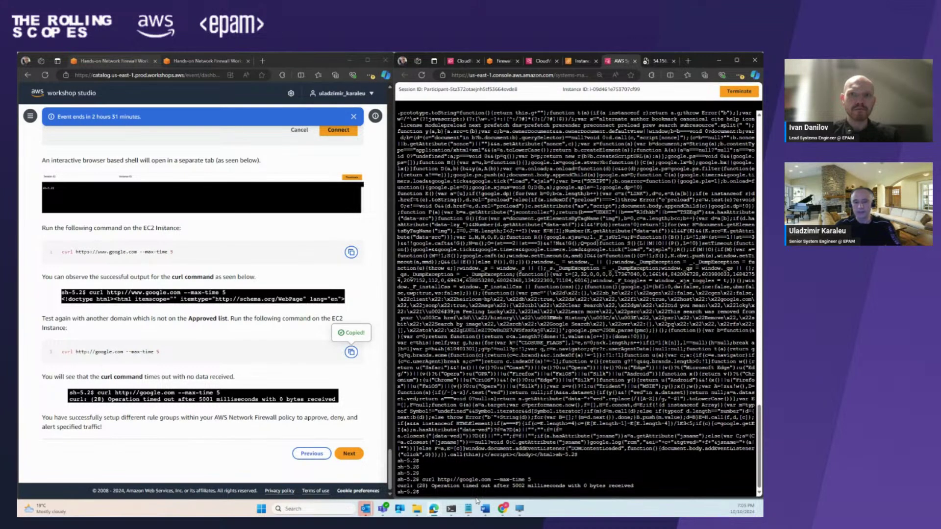
# - Look up the DNS records of google.com from the instance shell with nslookup
pyautogui.write('nsloo')
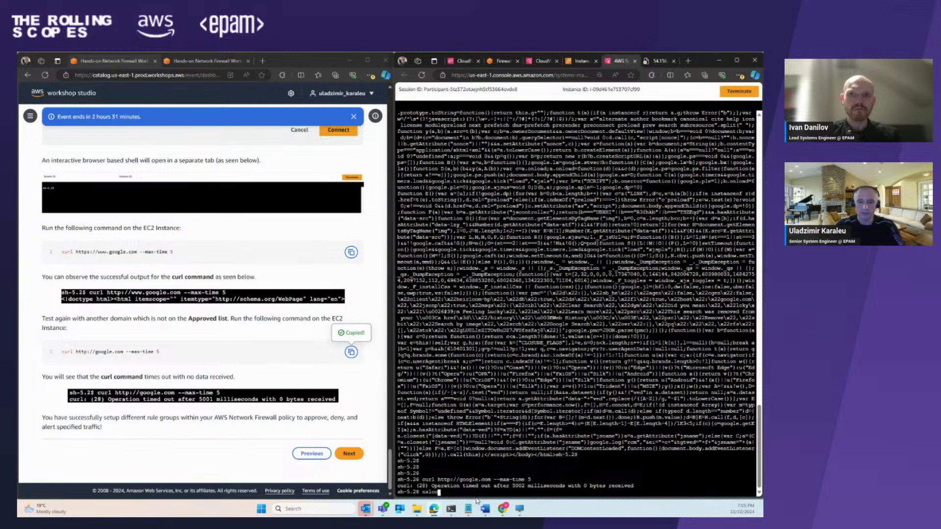
pyautogui.write('kup')
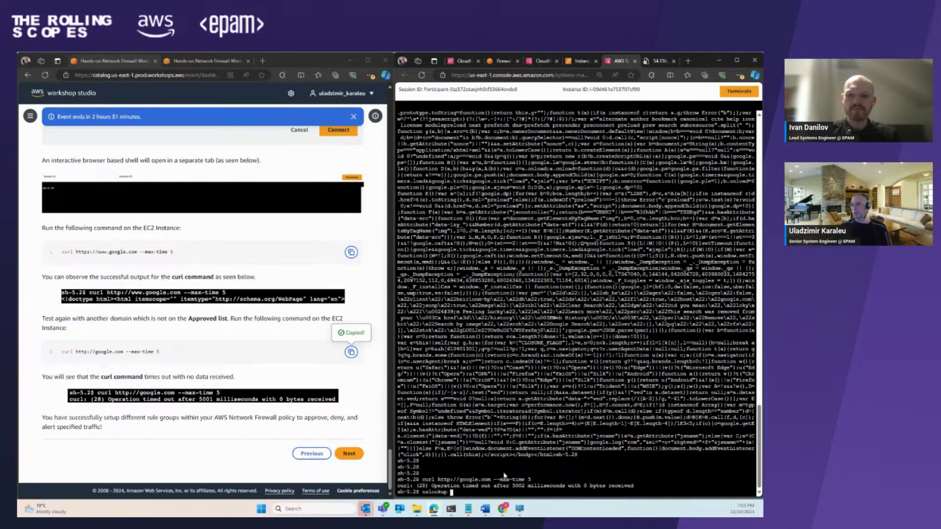
pyautogui.moveTo(491, 479); pyautogui.dragTo(459, 473)
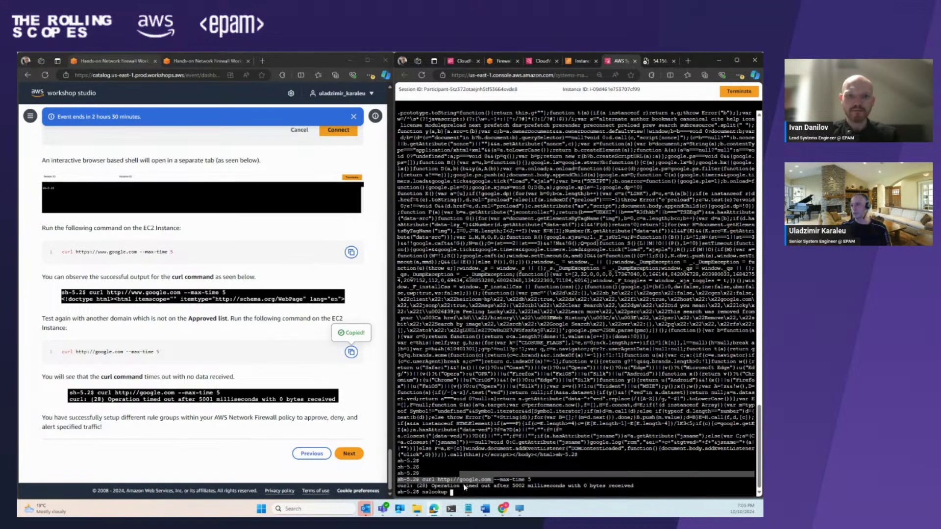
pyautogui.click(475, 492)
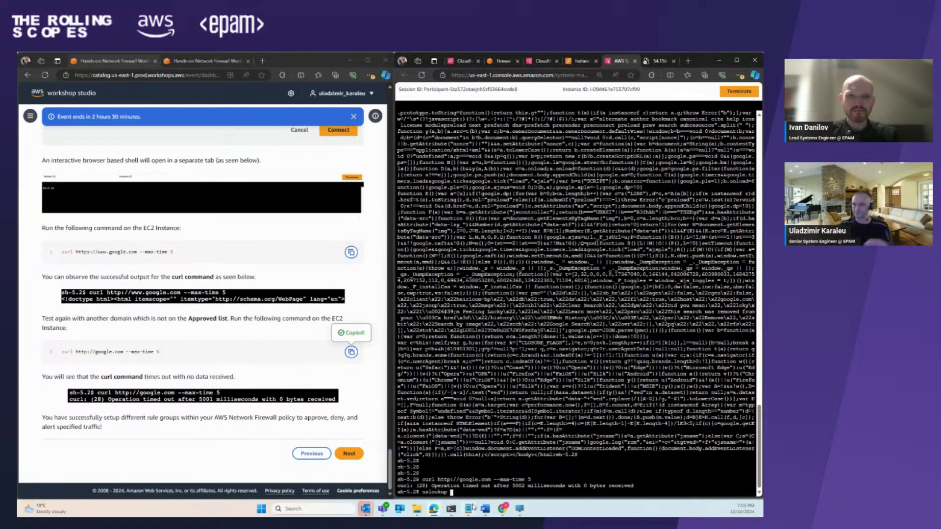
pyautogui.write('google.com')
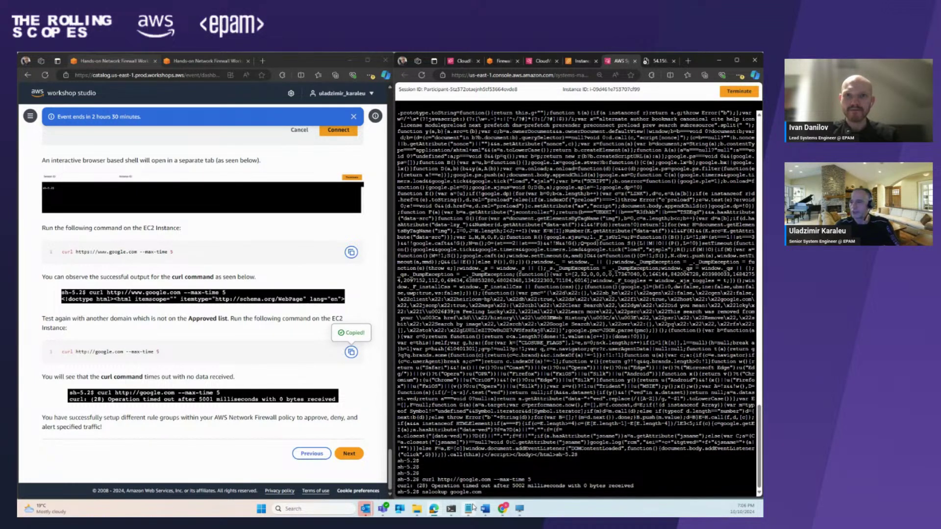
pyautogui.press('Return')
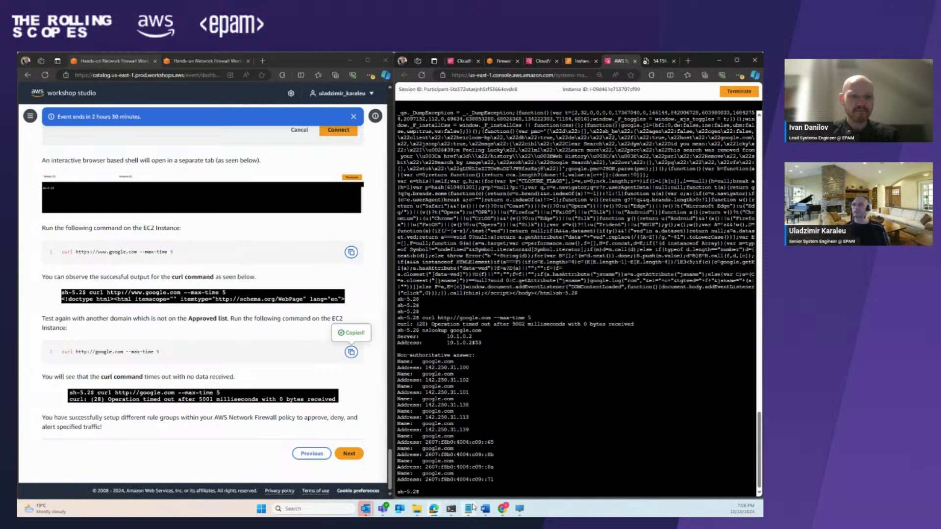
# - Advance the workshop guide to Lab Two: Protected VPC with Private Workload and check the live stream's comments
pyautogui.click(352, 456)
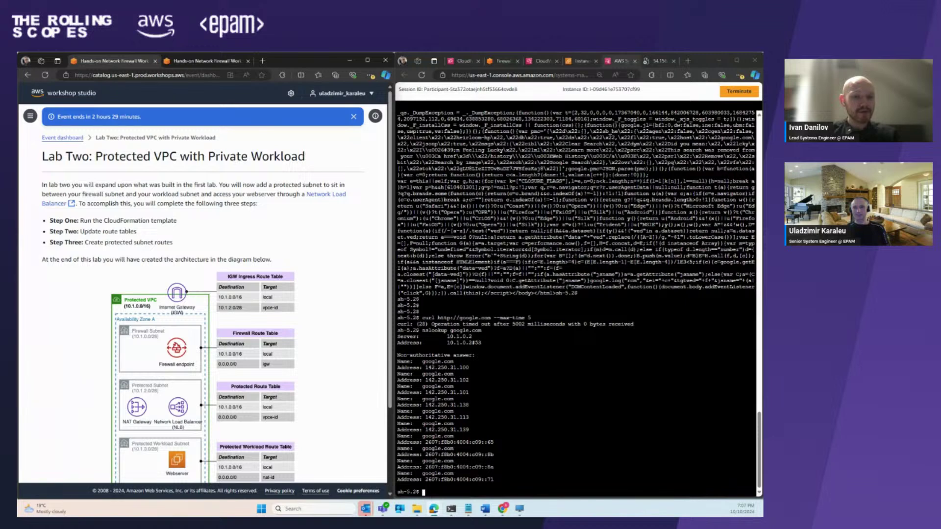
pyautogui.hotkey('alt', 'Tab')
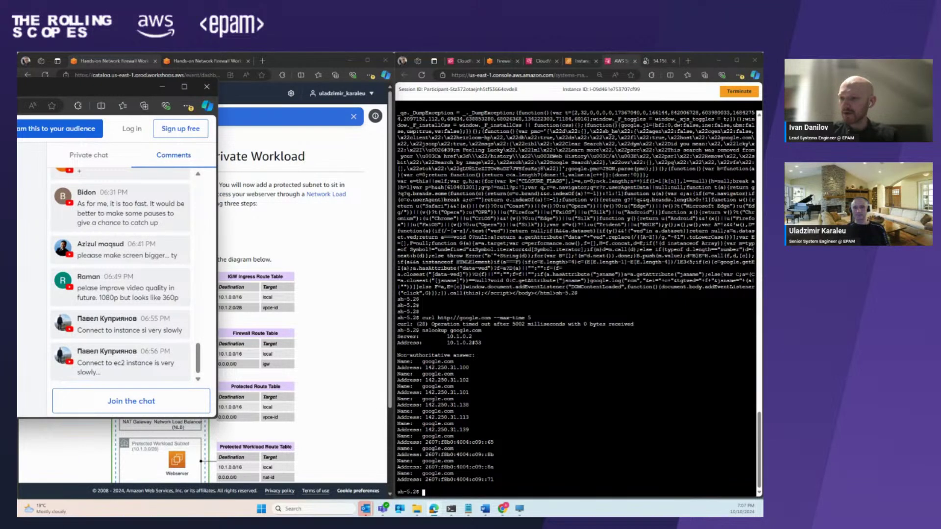
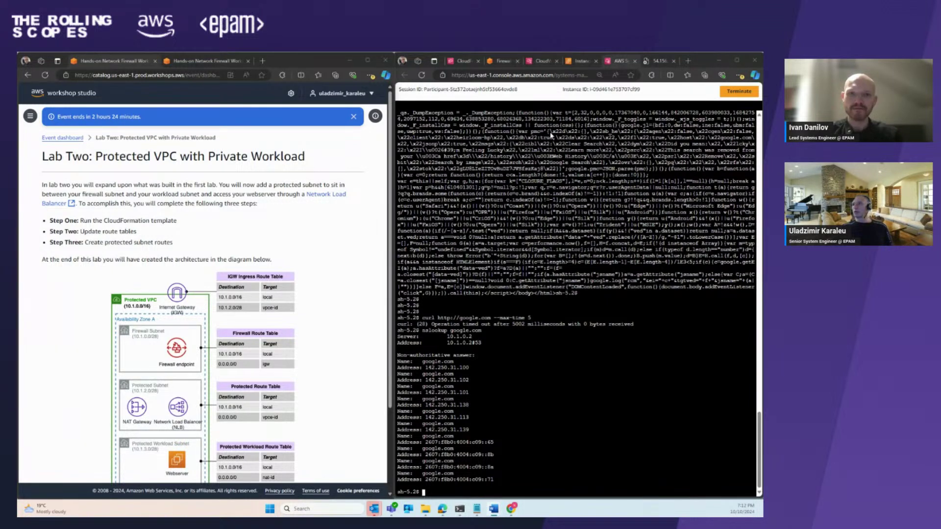
# - Close the firewall, instance, shell and web server pages, leaving only the NetworkFirewallLab CloudFormation stack open
pyautogui.click(516, 61)
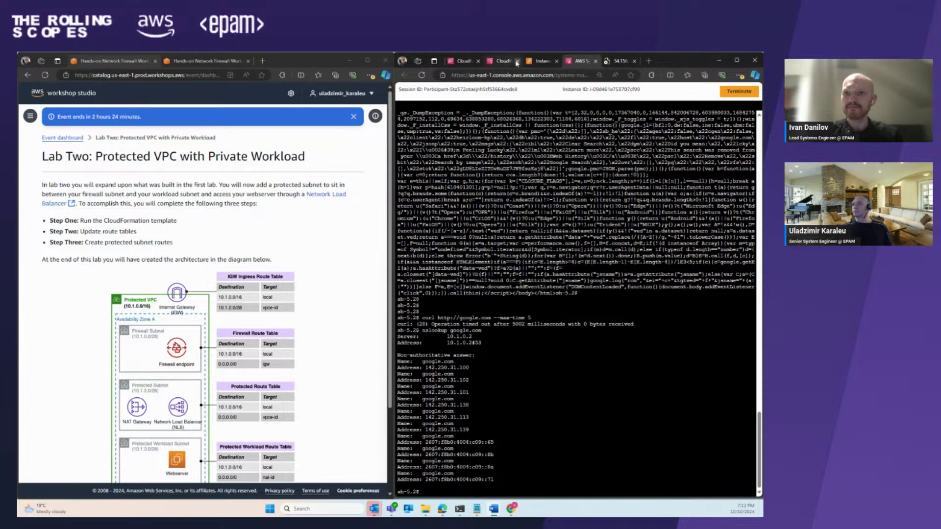
pyautogui.click(516, 61)
pyautogui.click(516, 61)
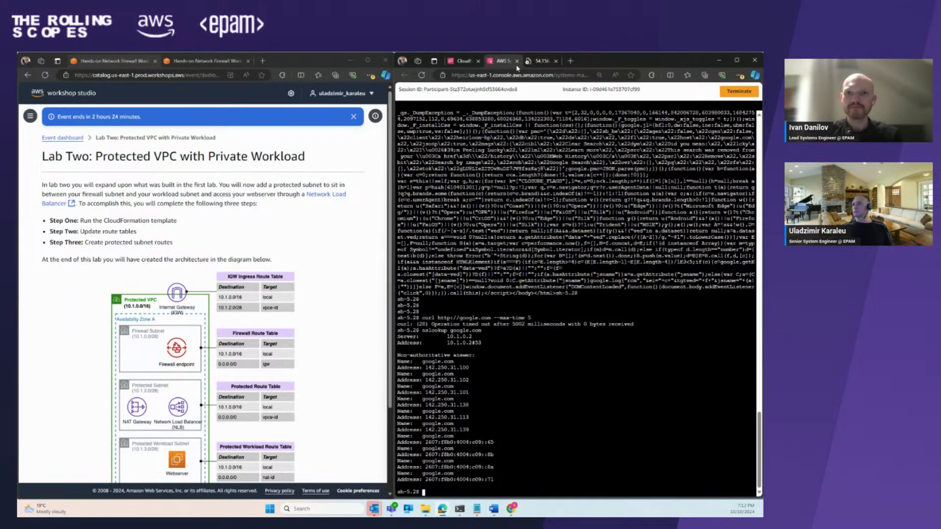
pyautogui.click(516, 61)
pyautogui.click(517, 61)
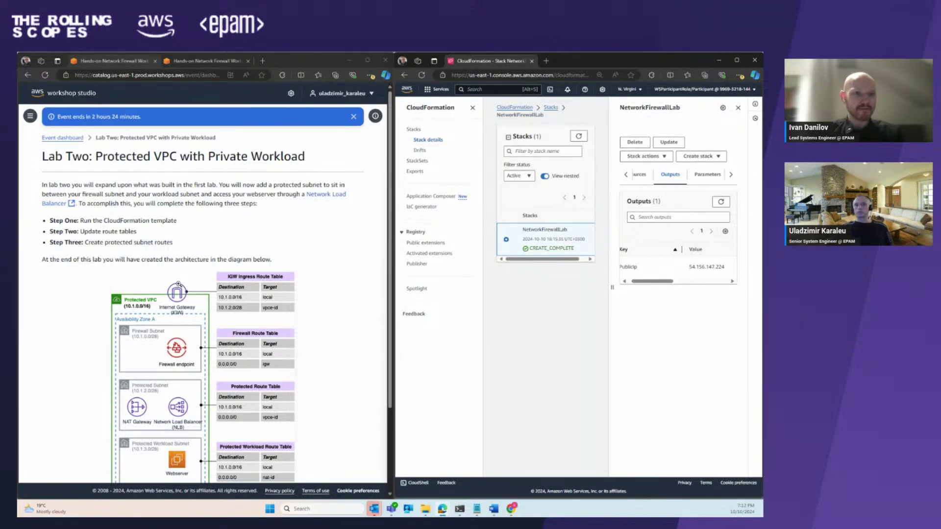
# - Close the extra workshop page, duplicate the Lab Two guide page, and enlarge the architecture diagram in the copy
pyautogui.click(248, 62)
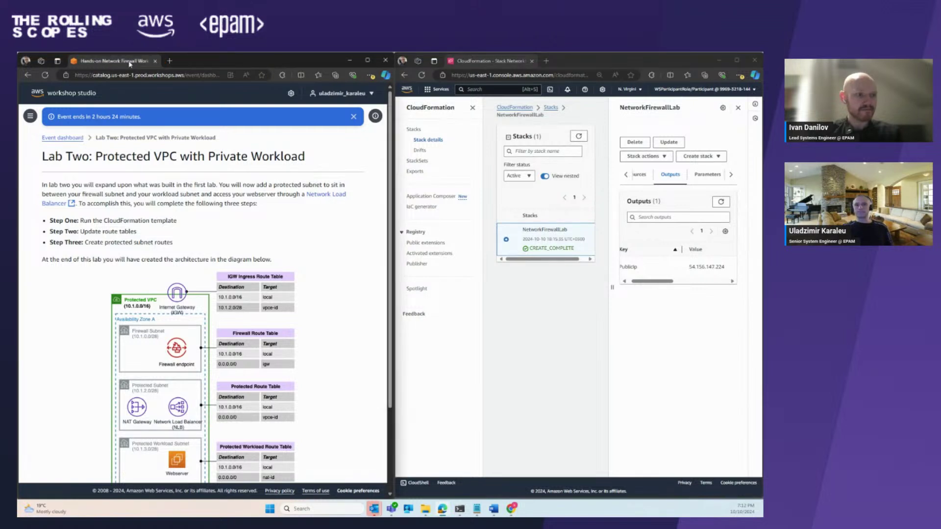
pyautogui.rightClick(129, 62)
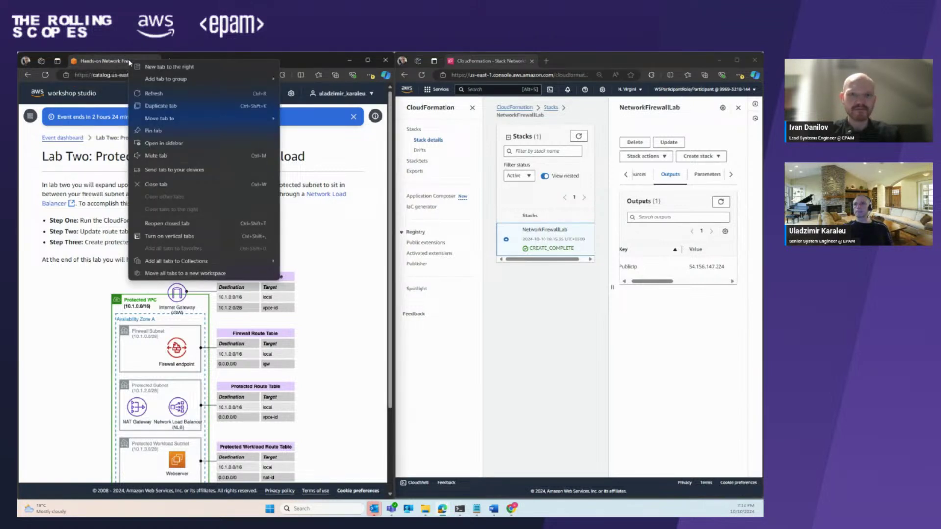
pyautogui.click(161, 103)
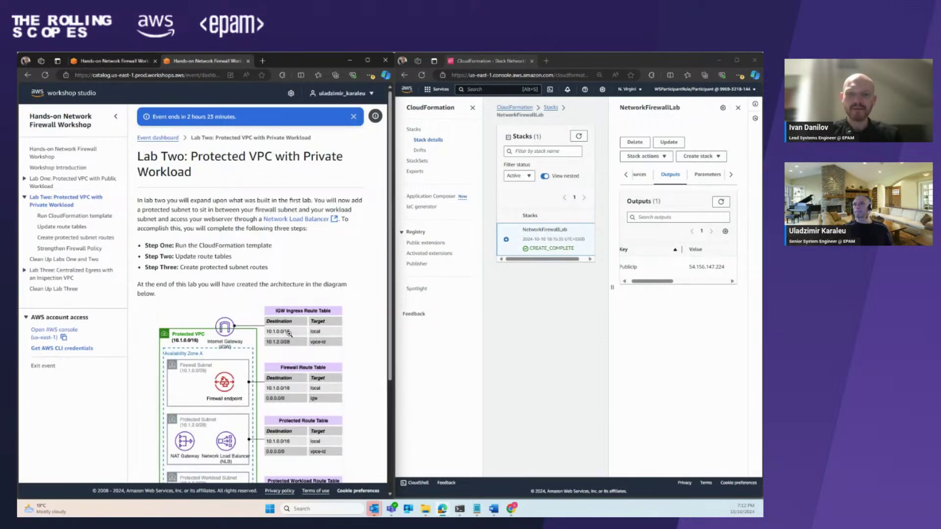
pyautogui.click(289, 334)
pyautogui.click(101, 61)
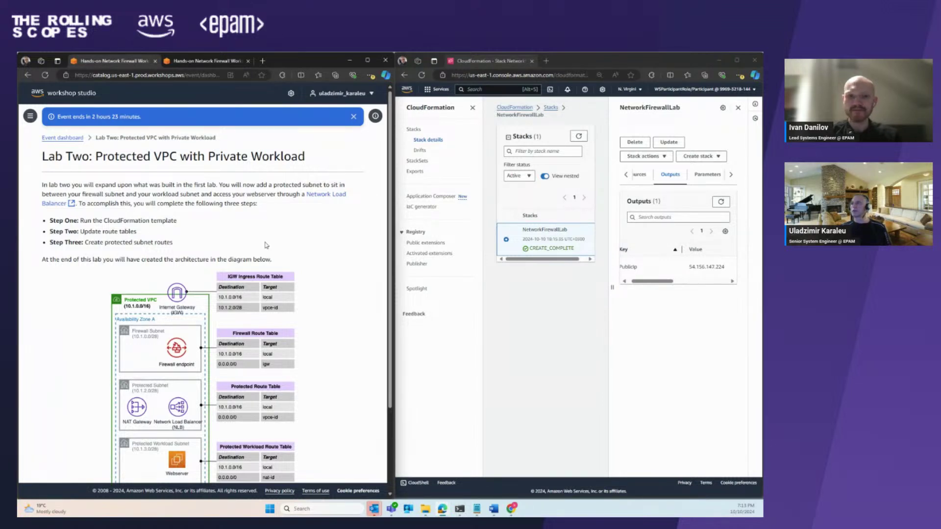
# - Advance the original guide to Run CloudFormation template and download the ANFW_Lab2.yml template
pyautogui.scroll(-3, 274, 342)
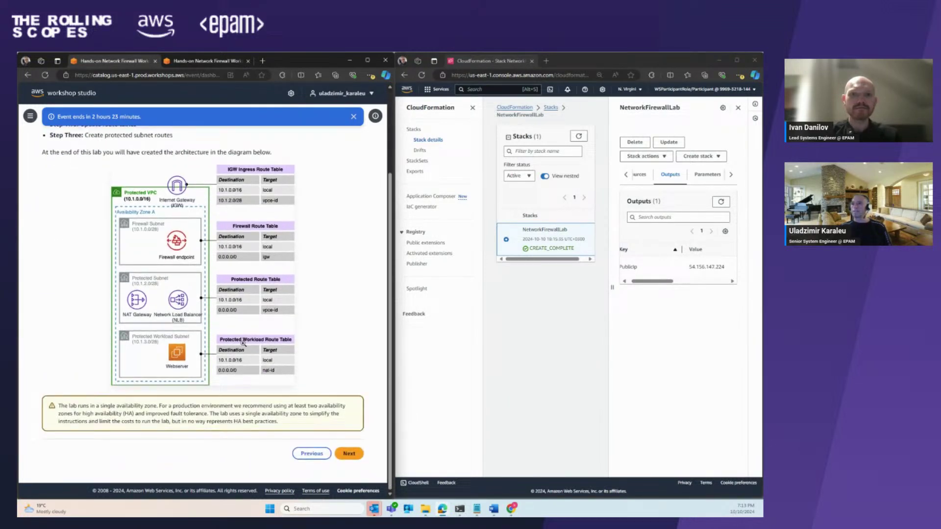
pyautogui.click(349, 454)
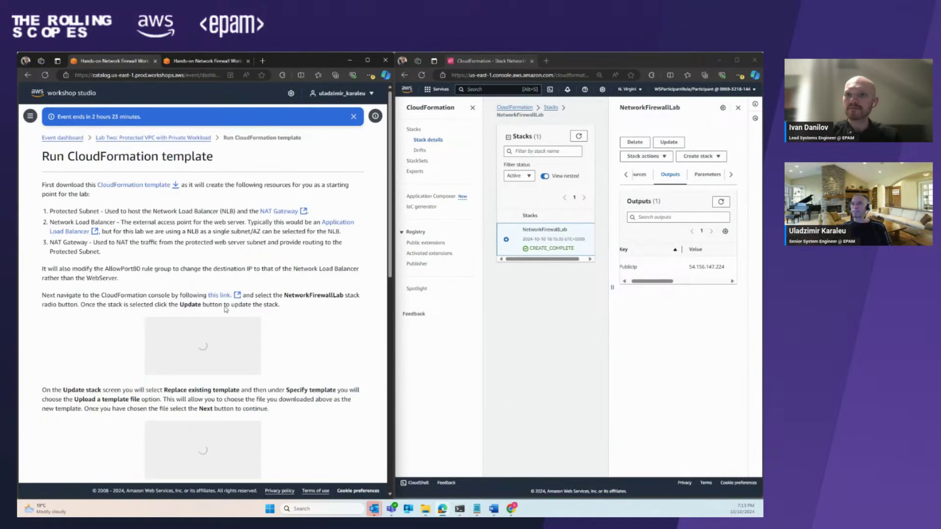
pyautogui.click(140, 187)
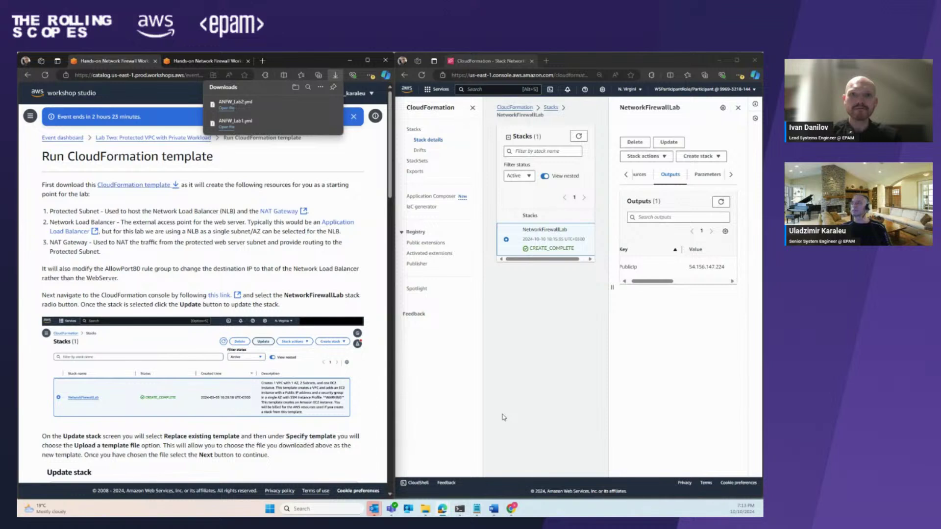
pyautogui.click(542, 373)
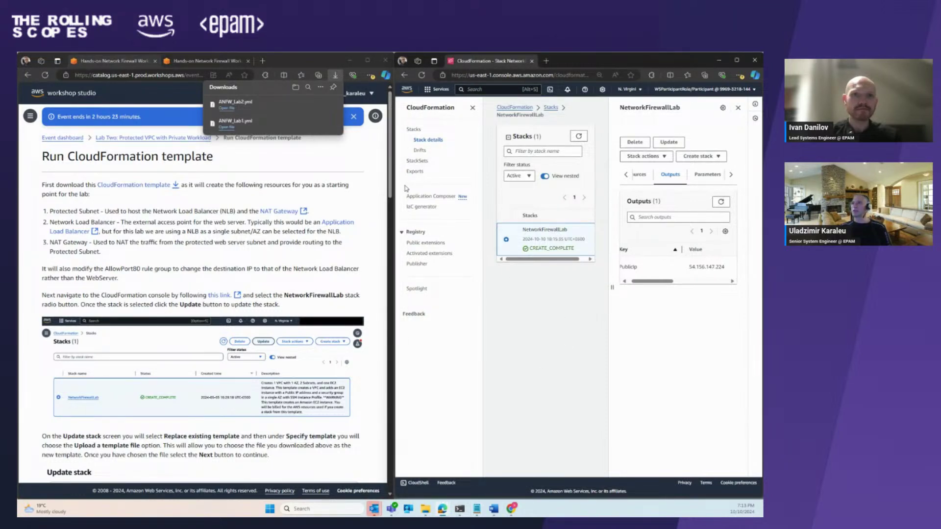
pyautogui.click(307, 171)
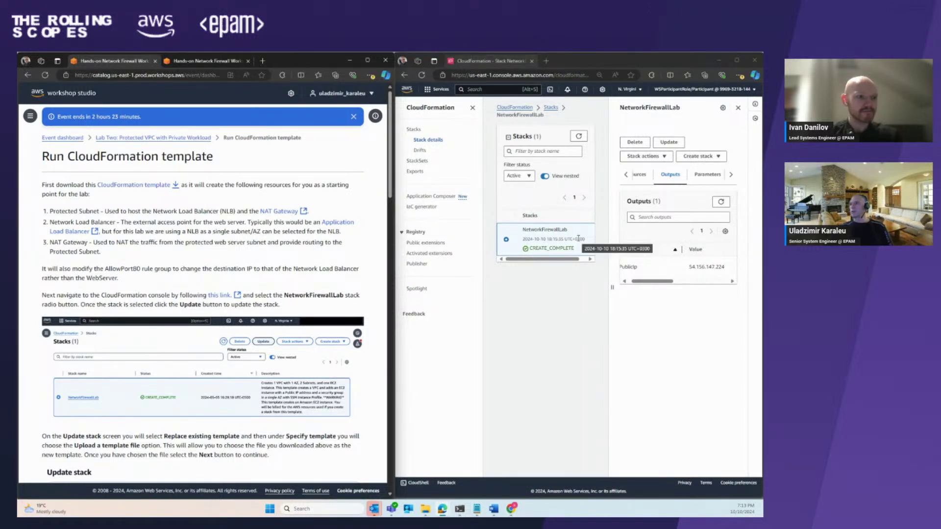
# - Start an update of the NetworkFirewallLab stack and consult the guide's instructions for the Update stack screen
pyautogui.click(537, 244)
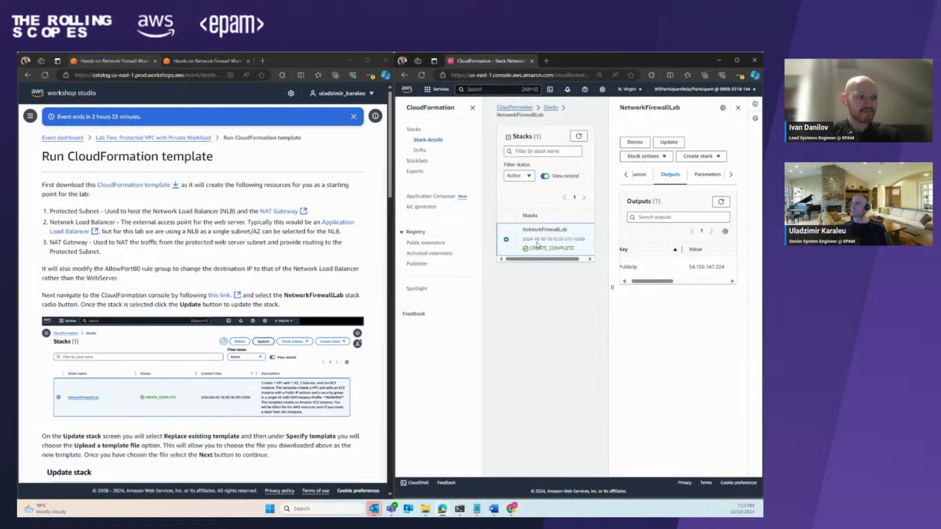
pyautogui.click(625, 175)
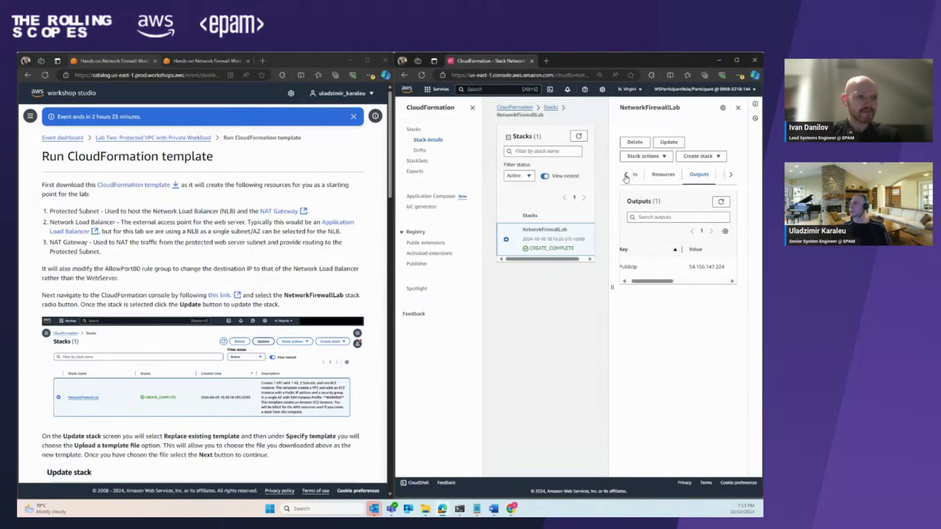
pyautogui.click(670, 142)
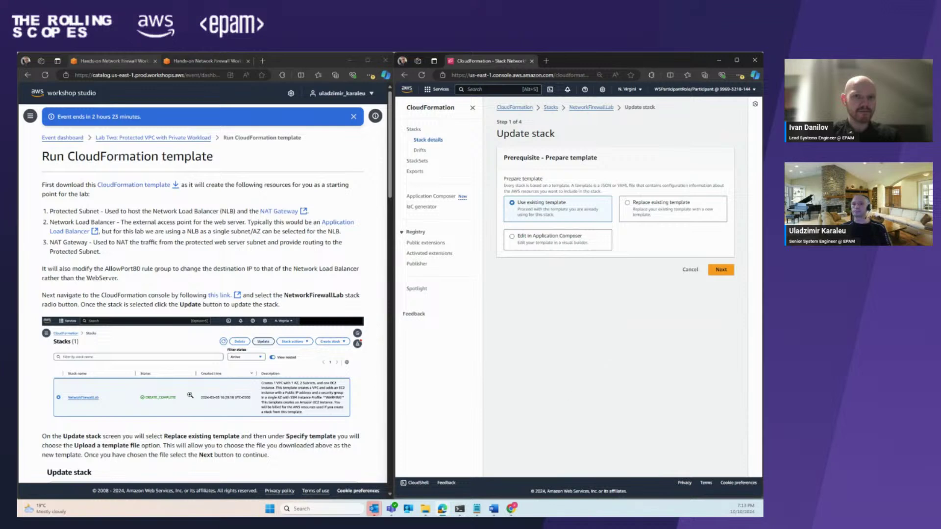
pyautogui.scroll(-3, 264, 299)
pyautogui.scroll(-3, 264, 299)
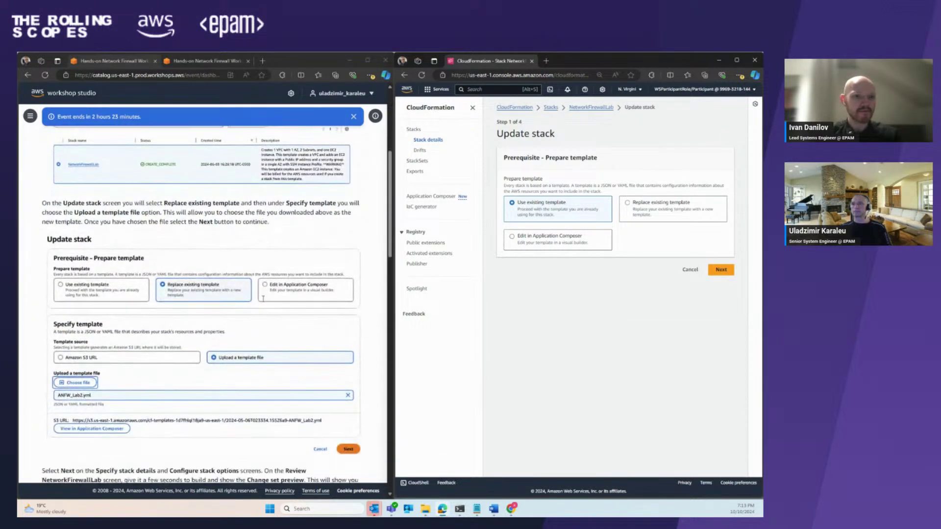
pyautogui.scroll(-1, 118, 306)
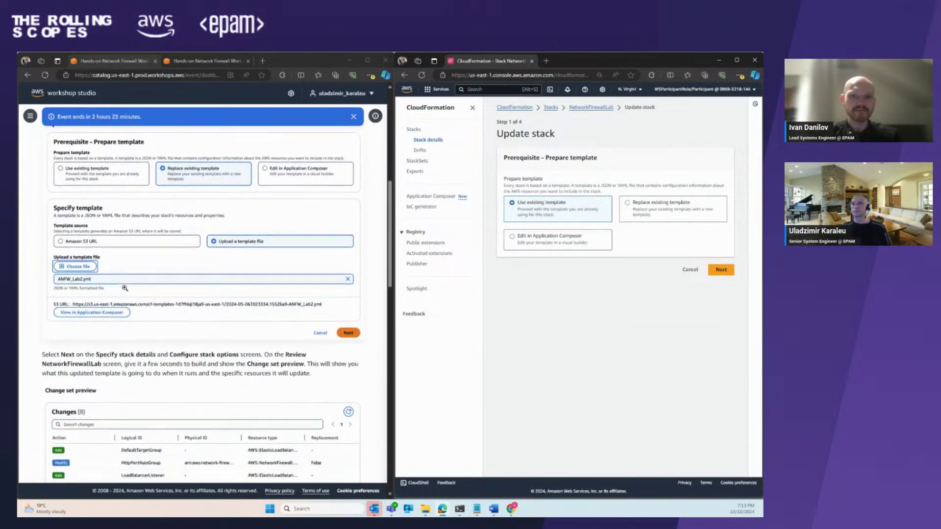
pyautogui.scroll(-1, 135, 294)
pyautogui.scroll(1, 140, 291)
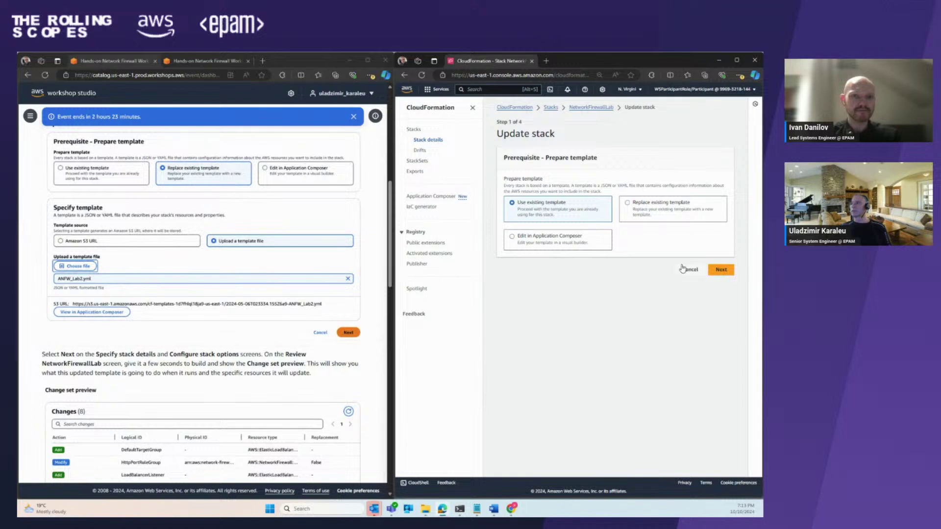
# - Replace the stack's existing template by uploading ANFW_Lab2.yml from Downloads and continue to the stack details
pyautogui.click(652, 211)
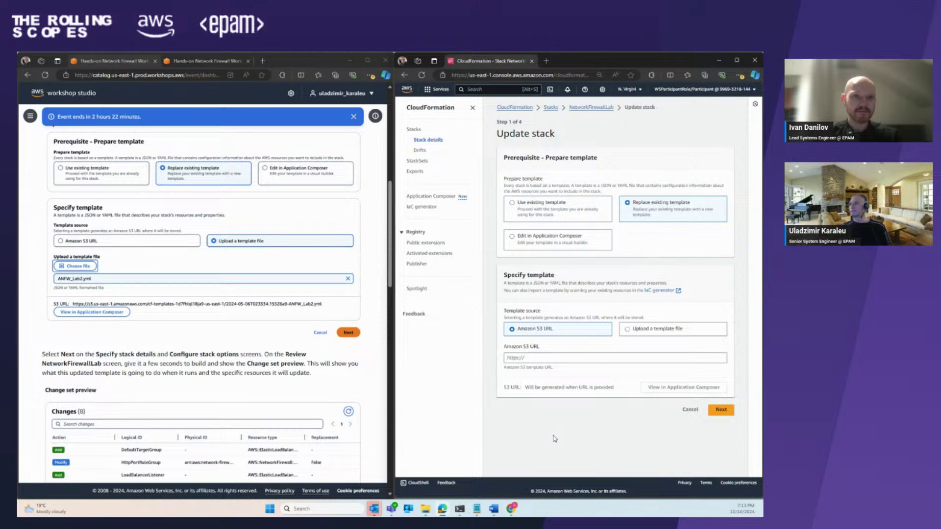
pyautogui.click(633, 331)
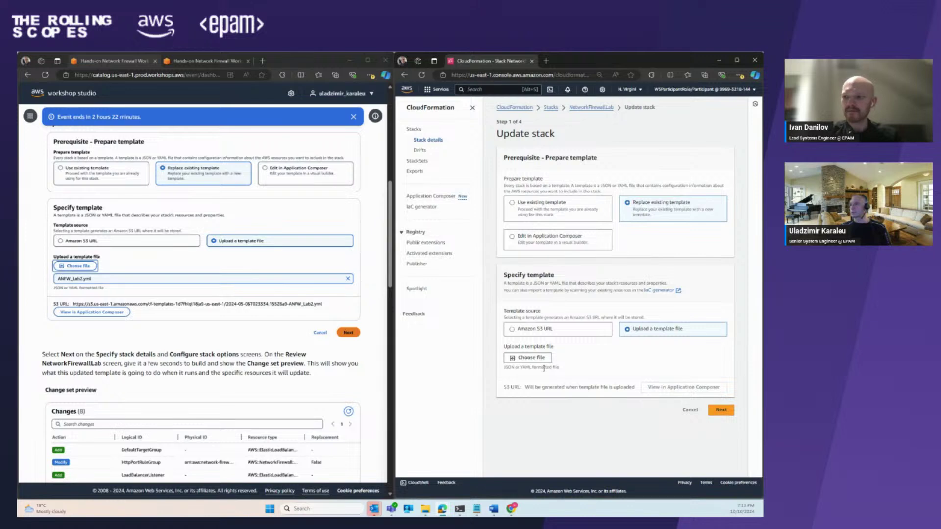
pyautogui.click(539, 358)
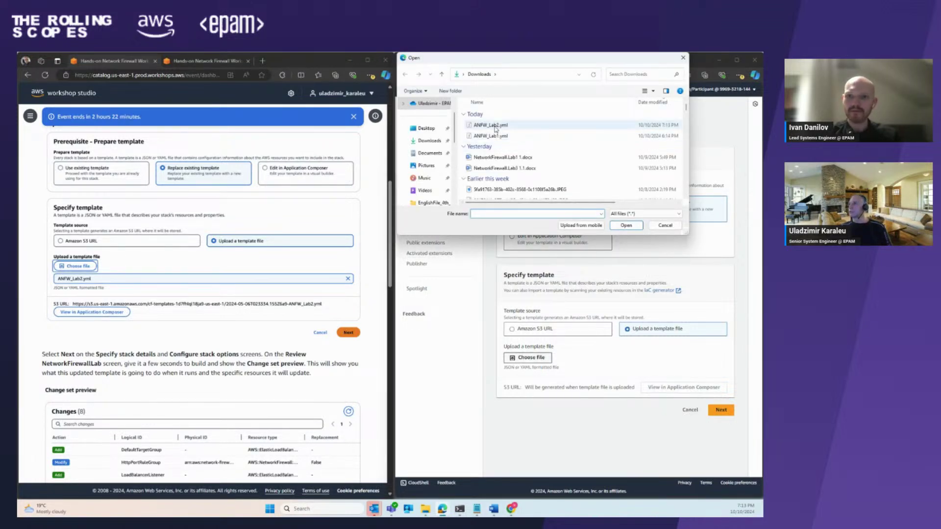
pyautogui.click(494, 125)
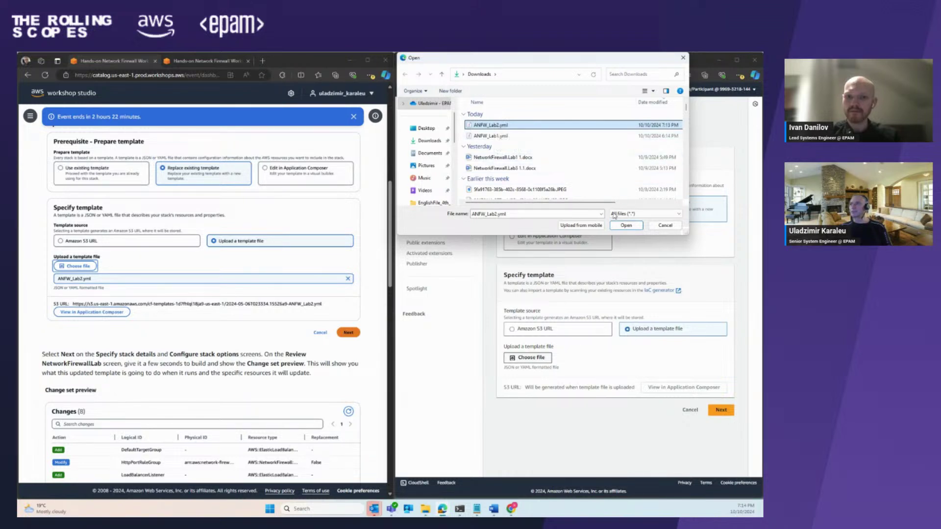
pyautogui.click(626, 226)
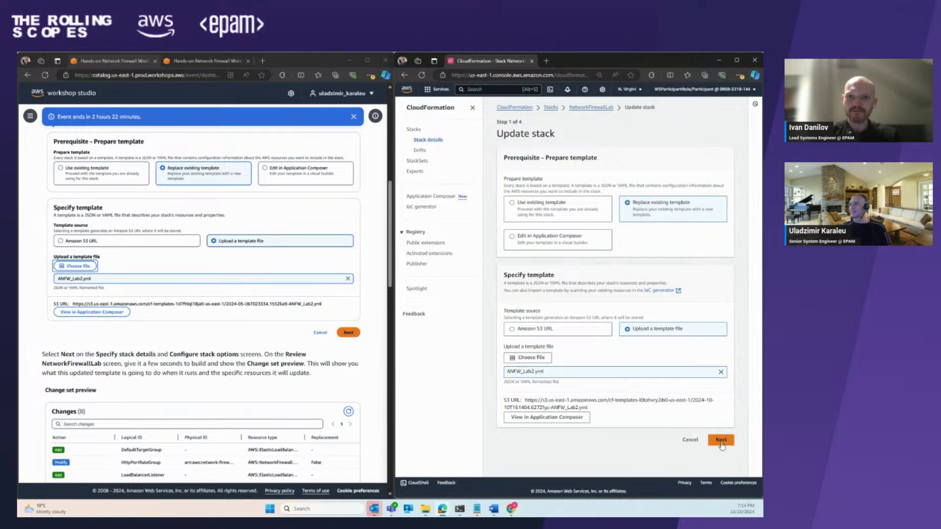
pyautogui.click(721, 439)
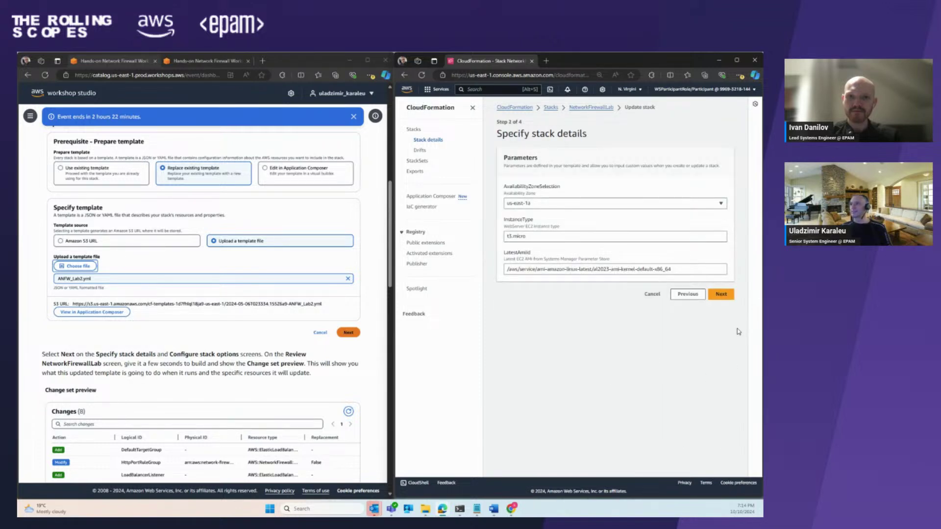
# - Keep the stack parameters and default options, acknowledge the creation of IAM resources with custom names, and proceed to the review
pyautogui.click(721, 294)
pyautogui.scroll(-5, 661, 386)
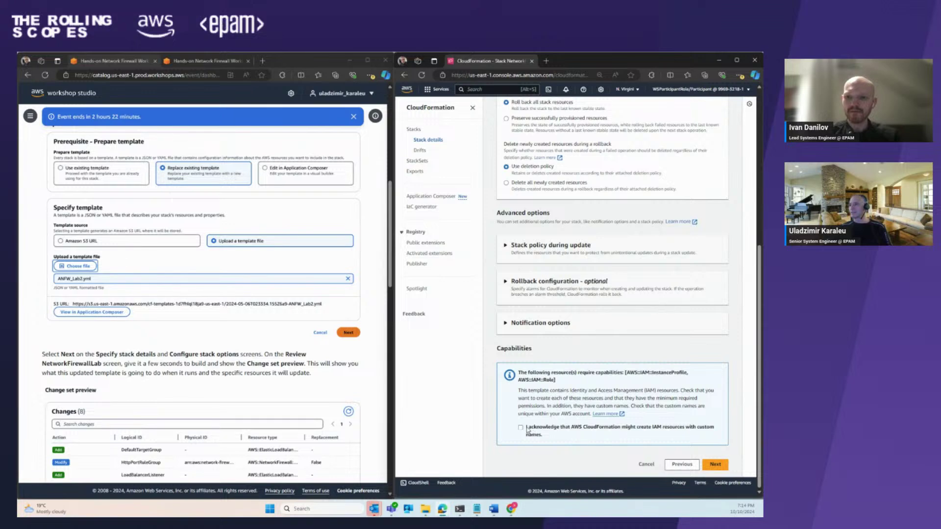
pyautogui.click(521, 428)
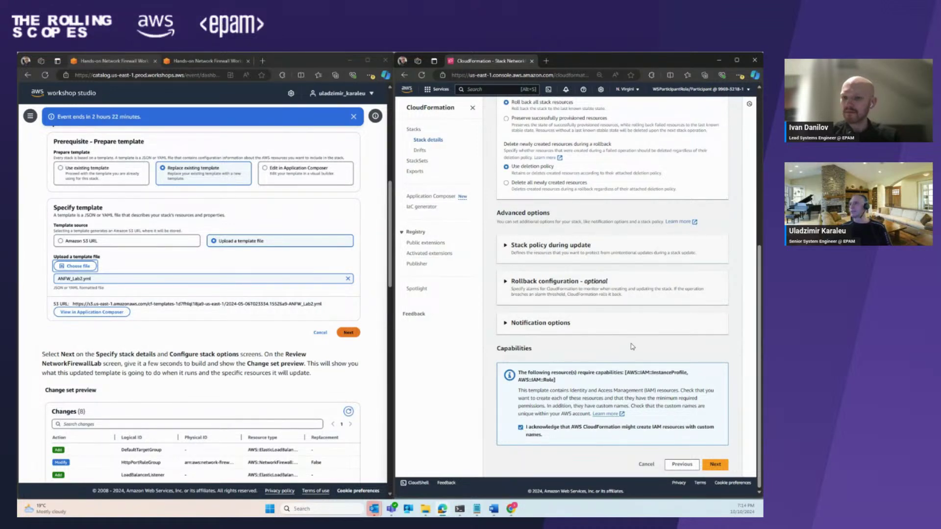
pyautogui.scroll(5, 632, 346)
pyautogui.scroll(-5, 649, 367)
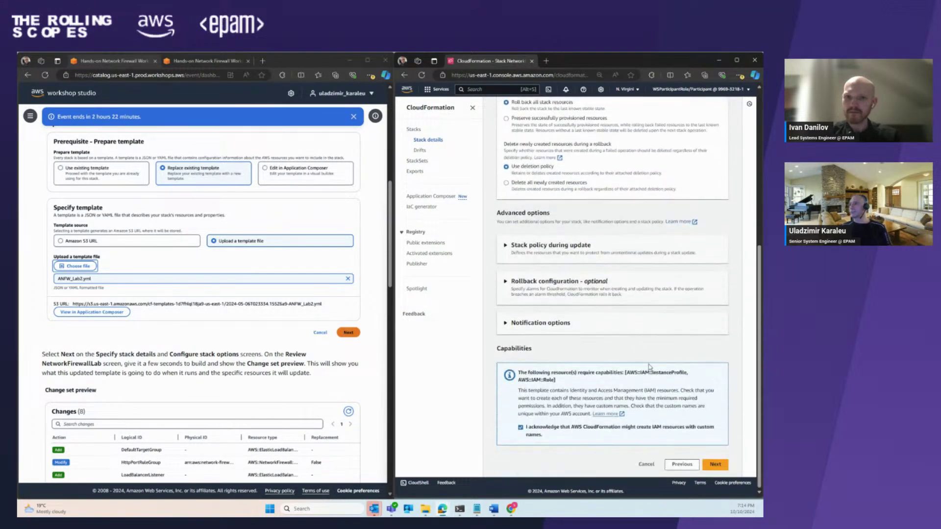
pyautogui.click(716, 464)
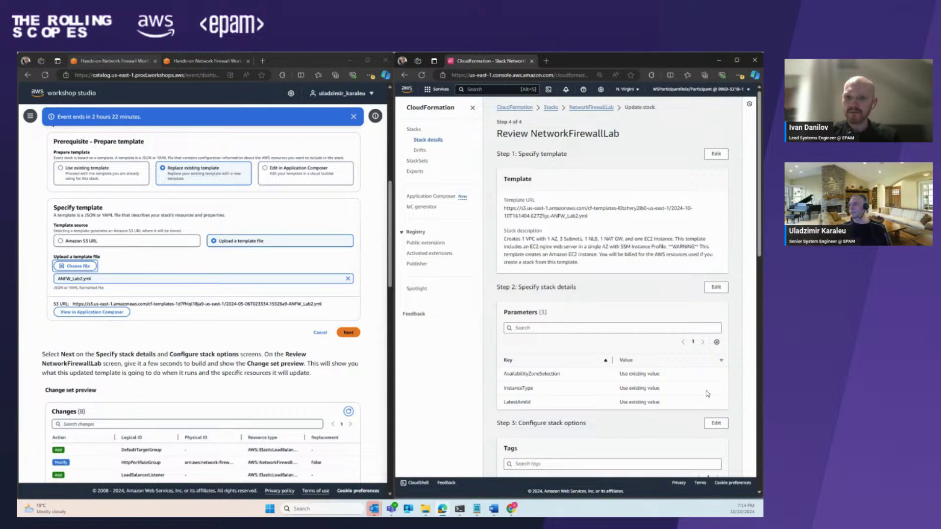
# - Review the change set preview for NetworkFirewallLab and submit the stack update
pyautogui.scroll(-15, 707, 393)
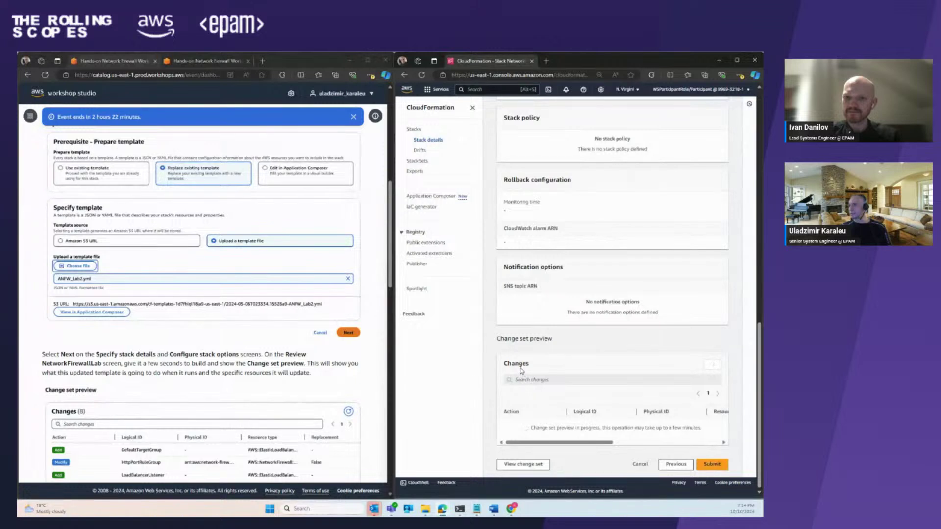
pyautogui.scroll(-3, 643, 404)
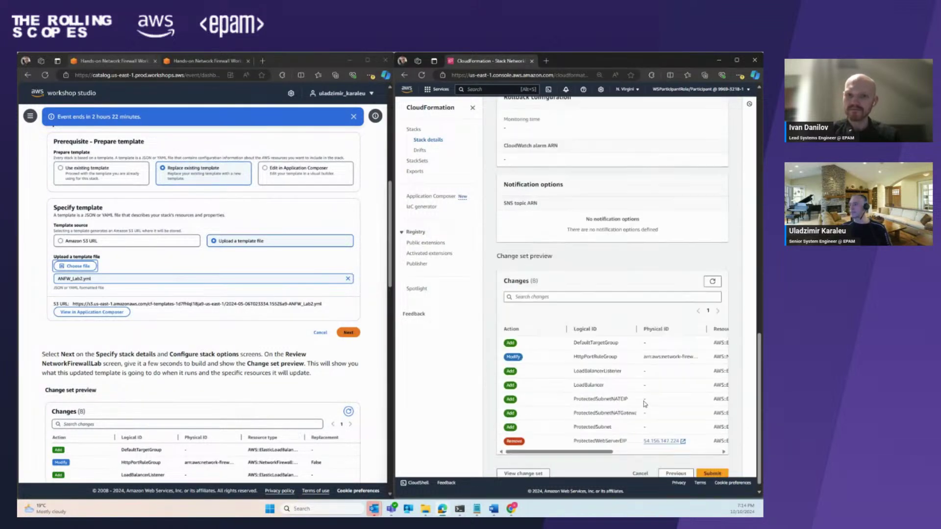
pyautogui.click(709, 464)
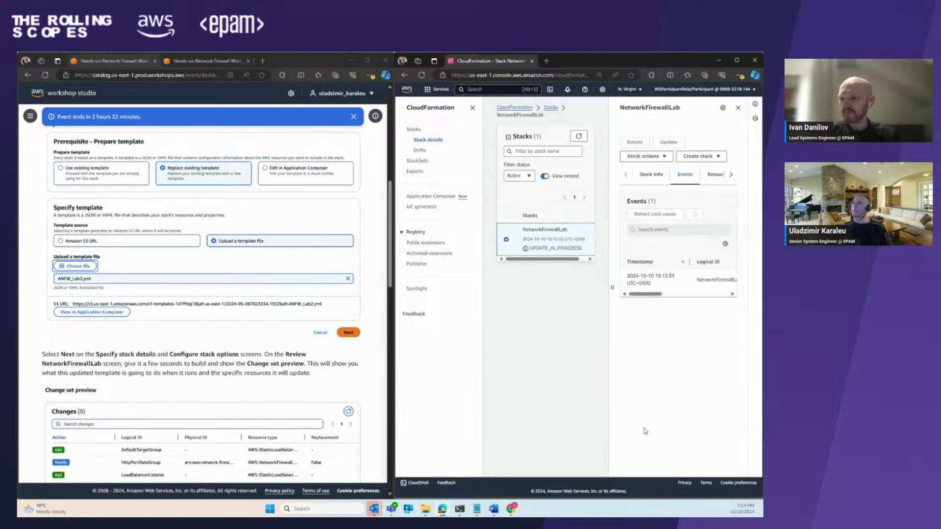
# - Examine the stack's update events alongside the guide's expected changes, architecture diagrams and remaining CloudFormation instructions
pyautogui.scroll(-2, 689, 437)
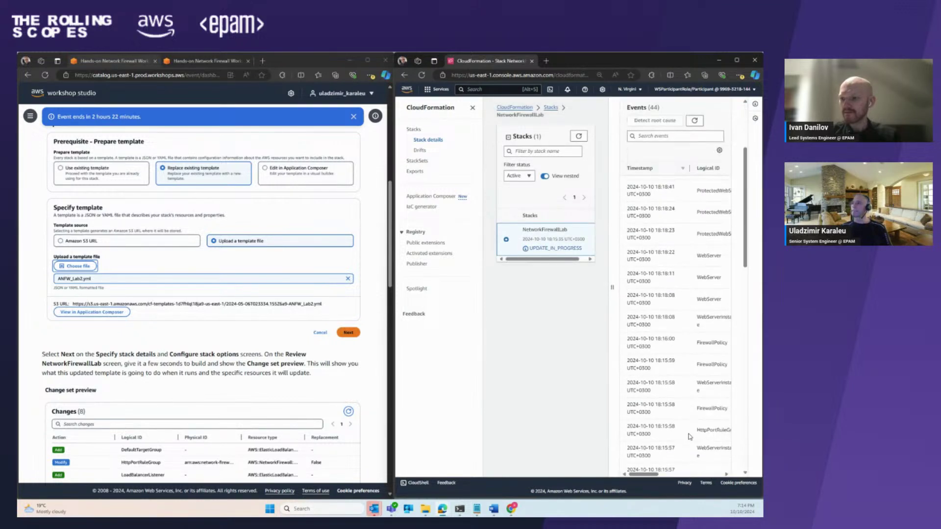
pyautogui.scroll(2, 690, 437)
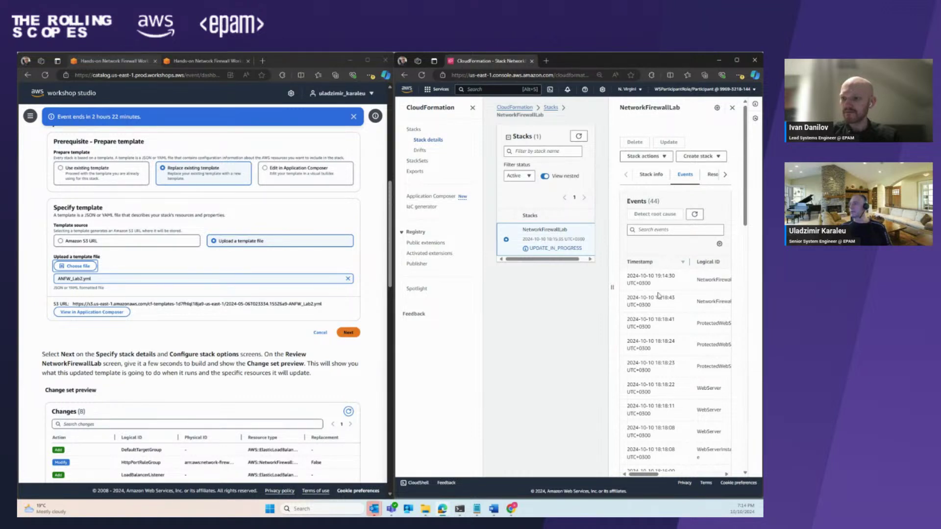
pyautogui.scroll(-3, 261, 352)
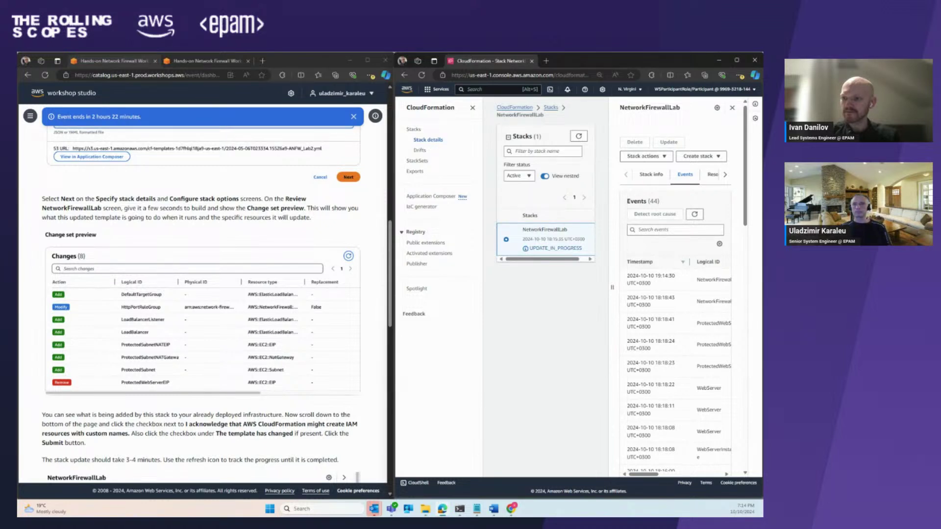
pyautogui.scroll(-2, 91, 252)
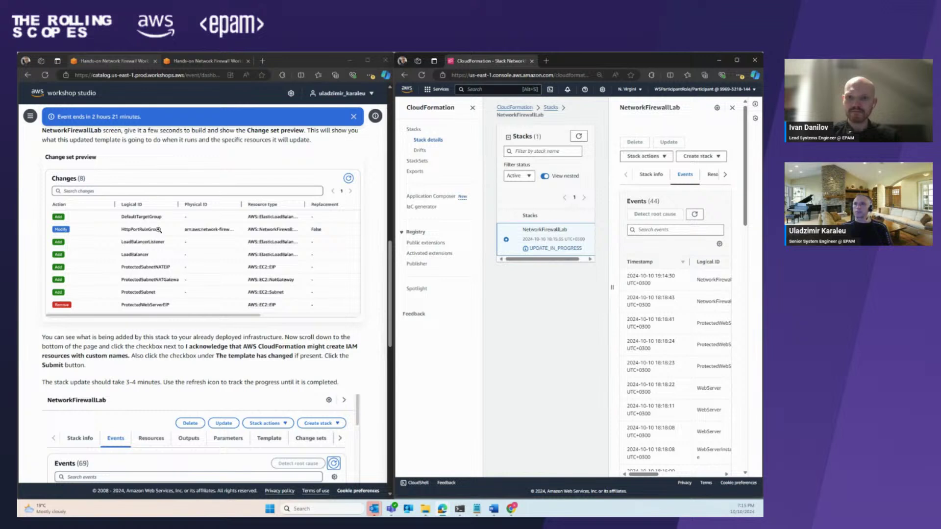
pyautogui.click(201, 62)
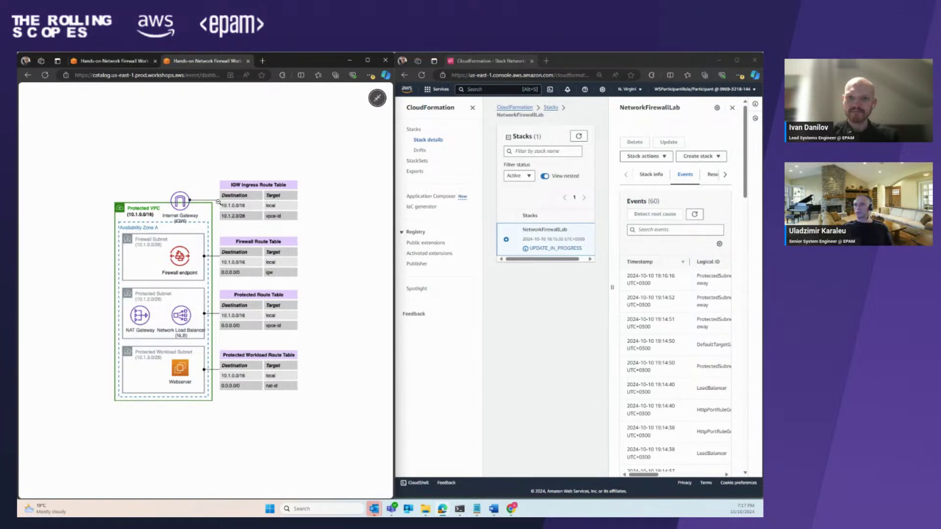
pyautogui.click(117, 62)
pyautogui.scroll(-5, 264, 298)
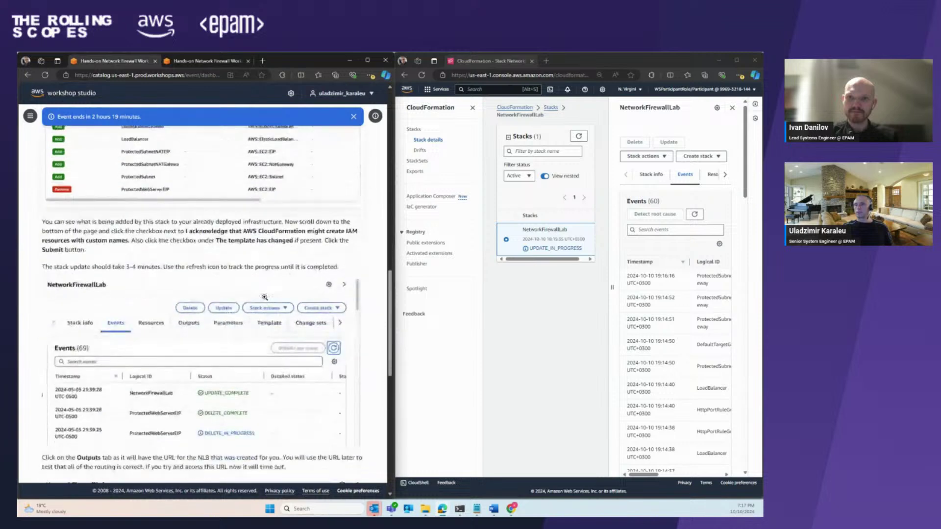
pyautogui.scroll(-3, 265, 298)
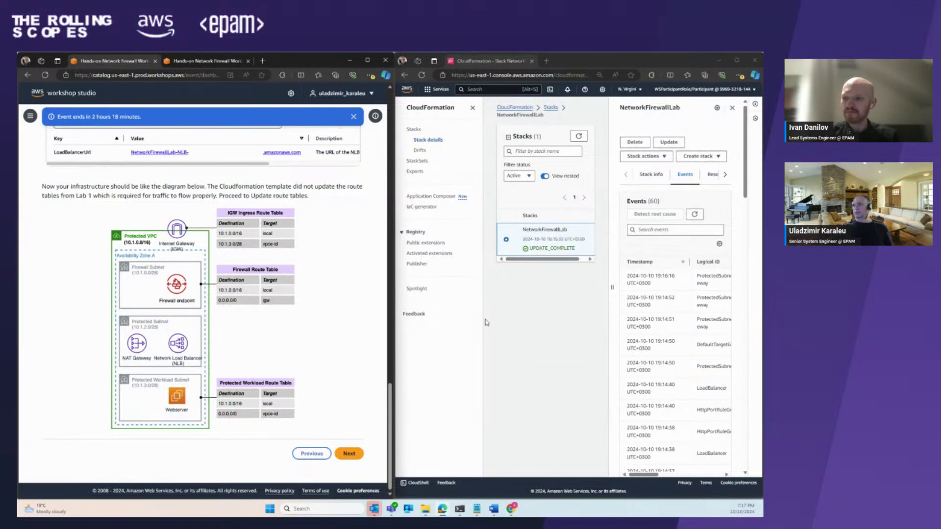
# - Advance the lab guide to Update route tables and open the VPC console in a duplicate of the CloudFormation tab
pyautogui.click(349, 453)
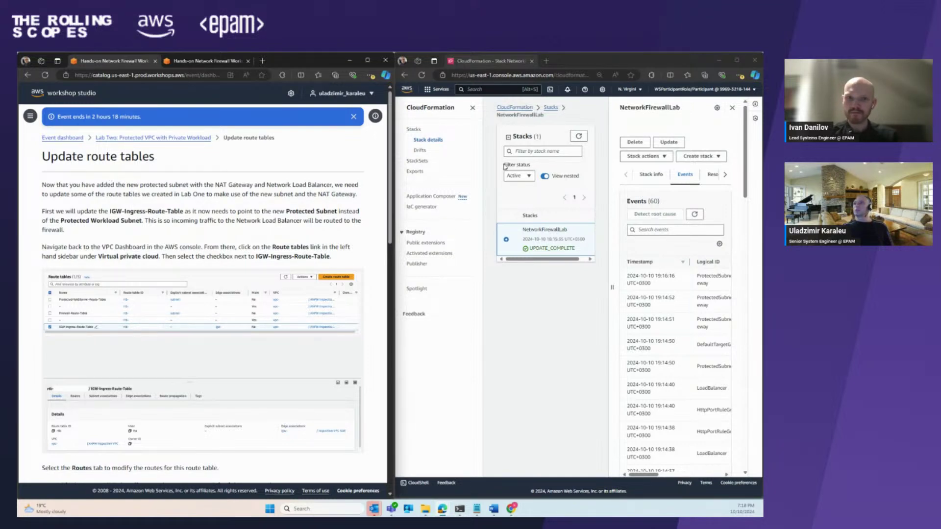
pyautogui.rightClick(503, 62)
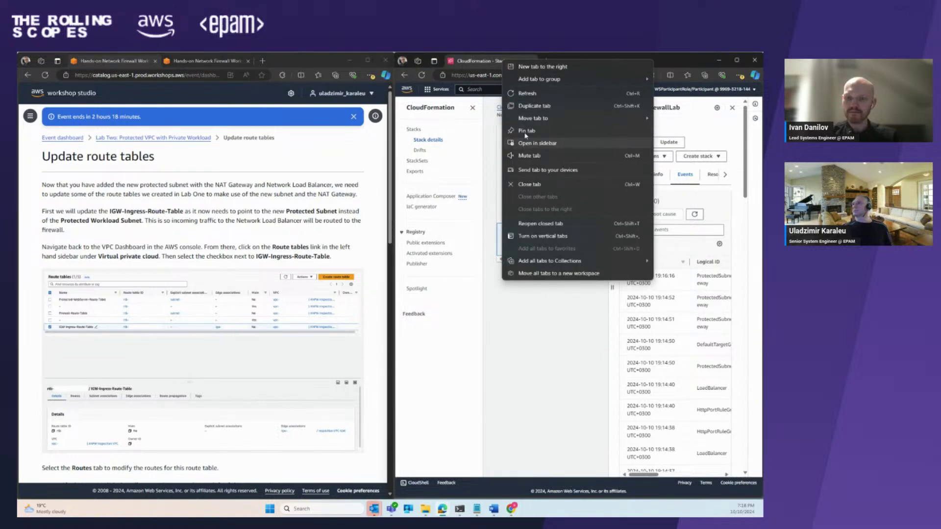
pyautogui.click(533, 106)
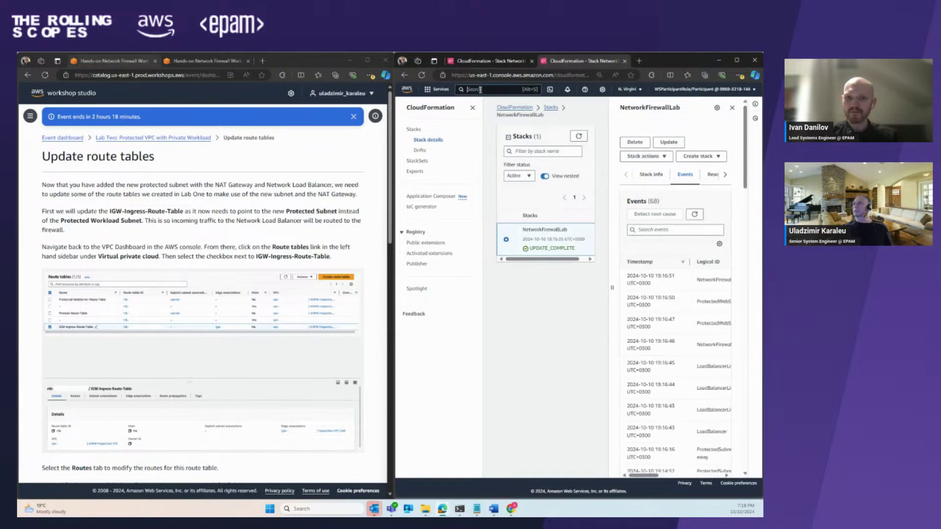
pyautogui.click(480, 90)
pyautogui.write('v')
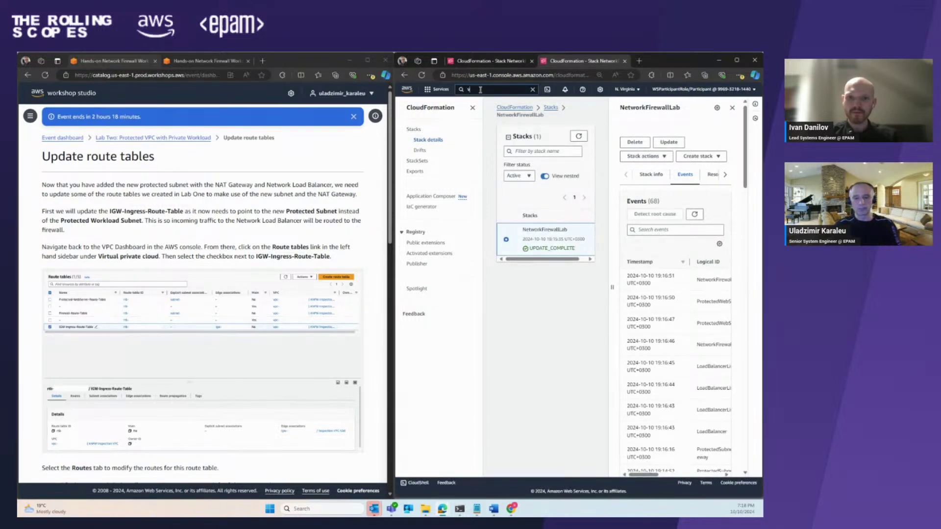
pyautogui.write('pc')
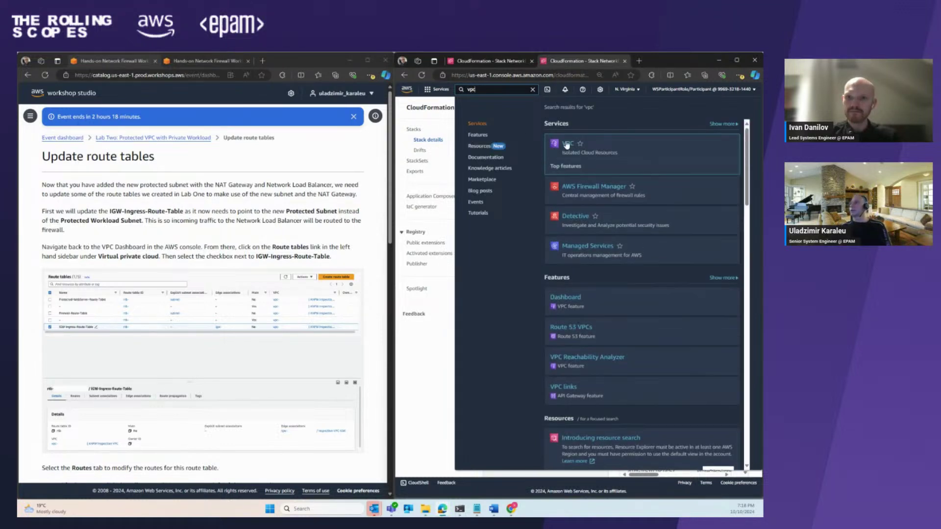
pyautogui.click(567, 145)
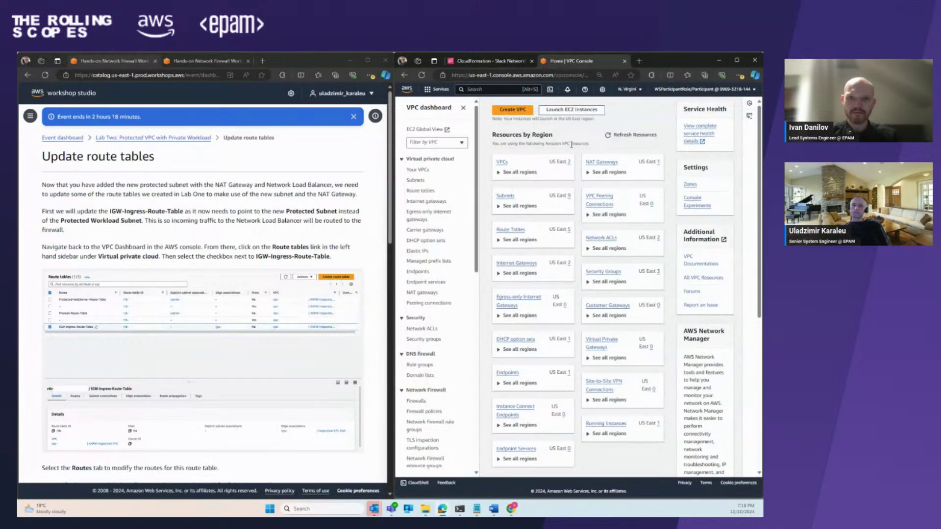
# - List the subnets sorted by name and compare them with the guide's route table instructions and target architecture diagram
pyautogui.click(420, 182)
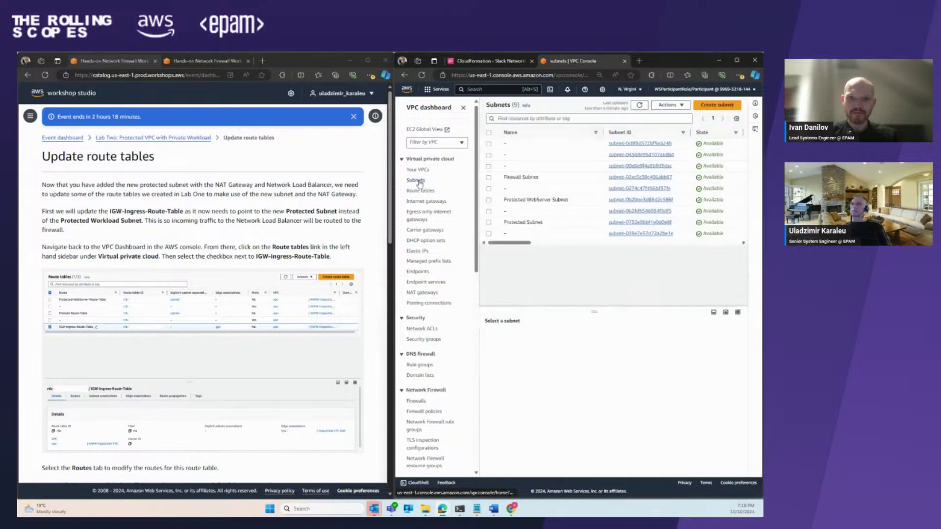
pyautogui.click(510, 133)
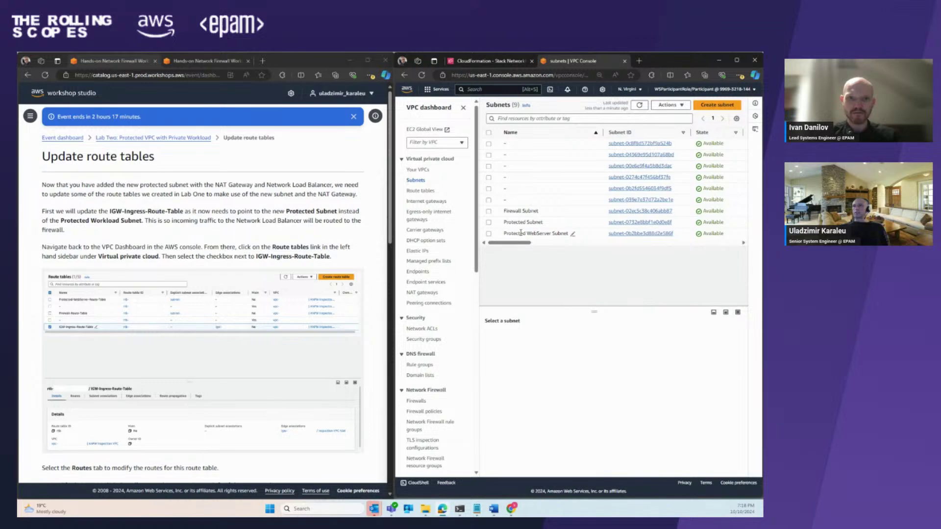
pyautogui.scroll(-3, 196, 209)
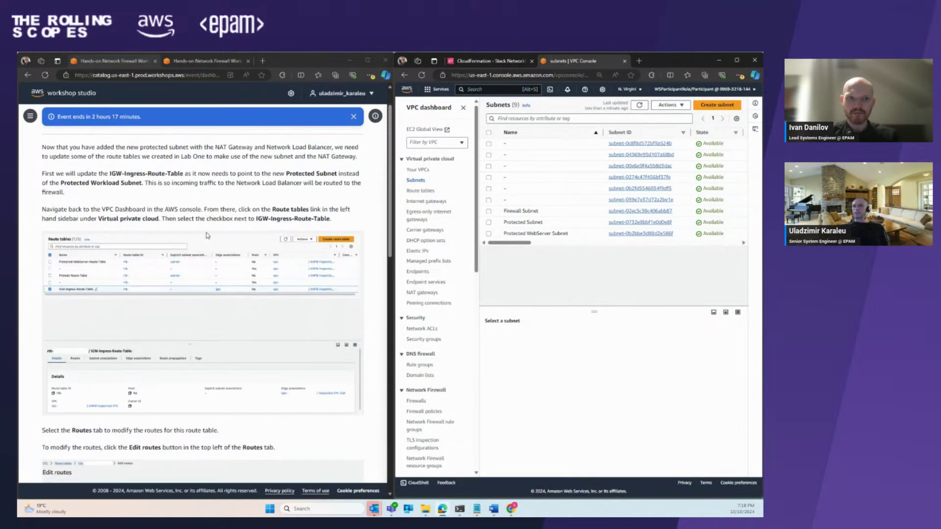
pyautogui.click(194, 63)
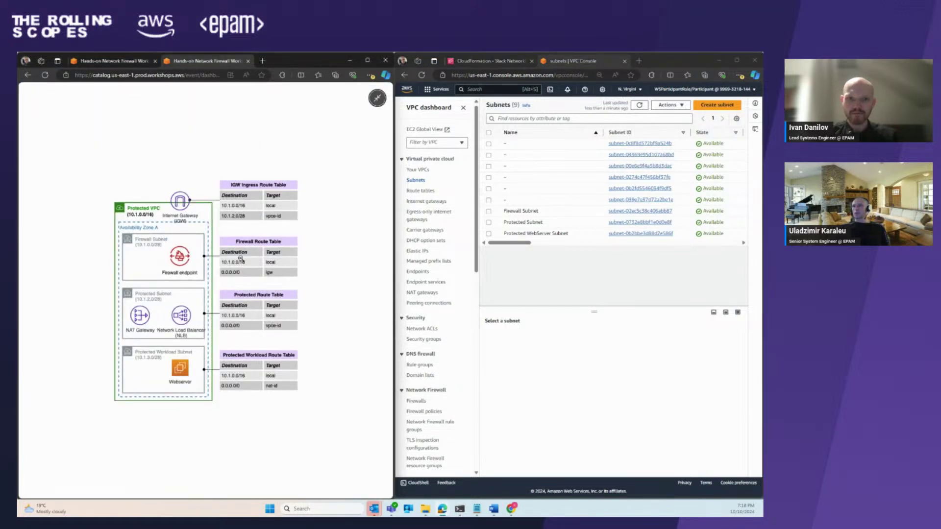
pyautogui.click(112, 62)
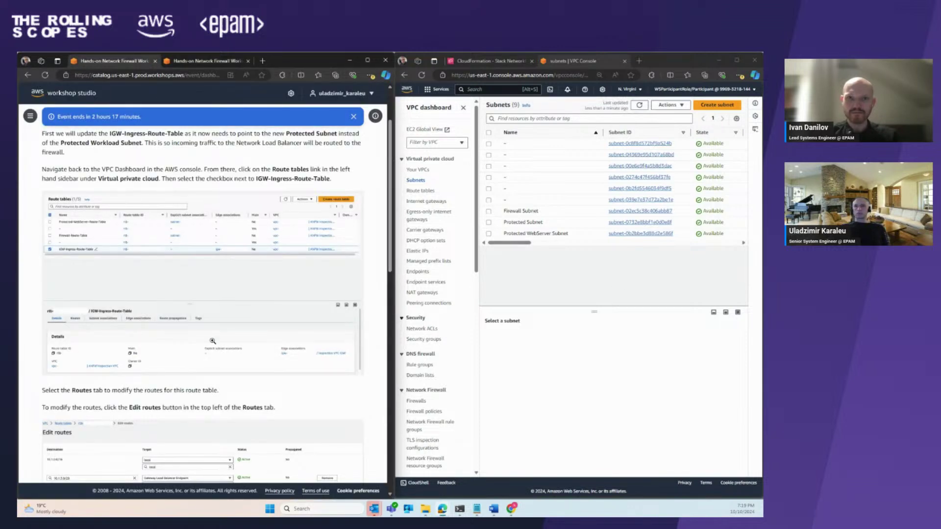
pyautogui.scroll(2, 210, 314)
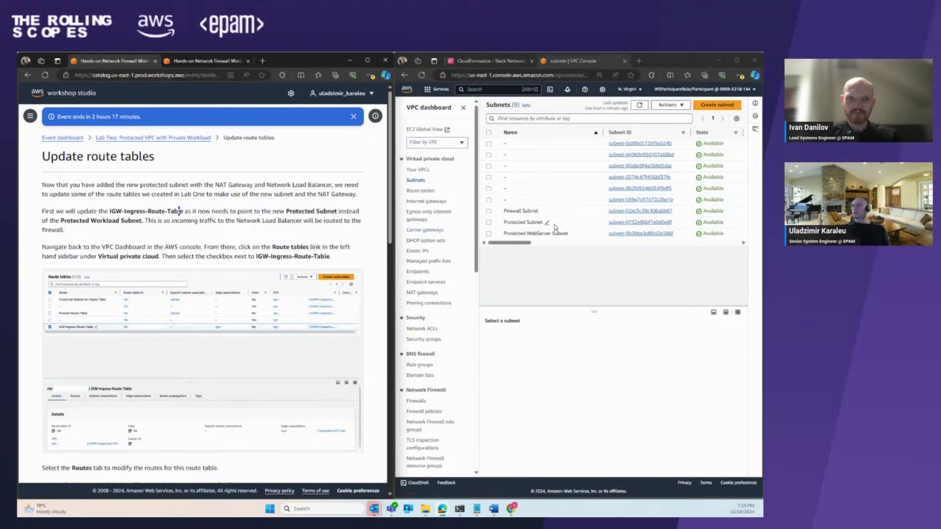
# - Examine the Protected Subnet's details and the IPv4 CIDRs of the lab subnets
pyautogui.click(519, 221)
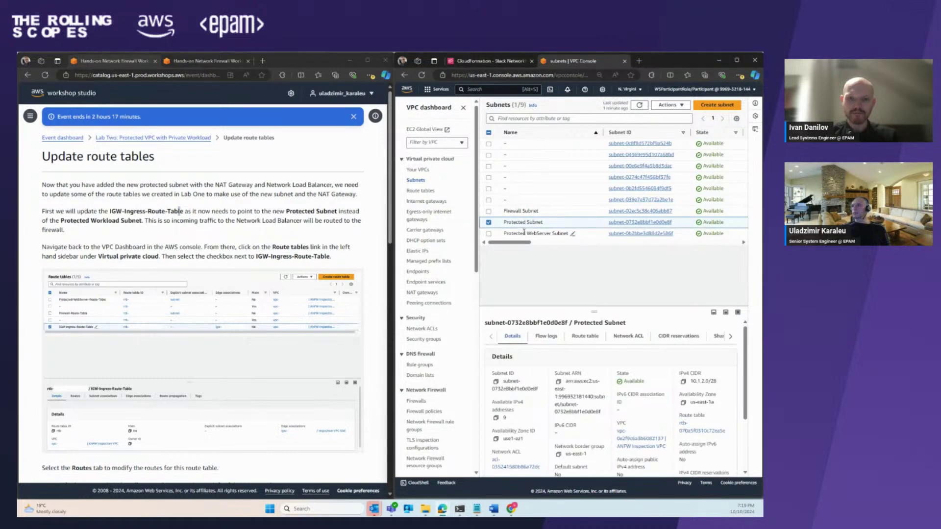
pyautogui.click(488, 223)
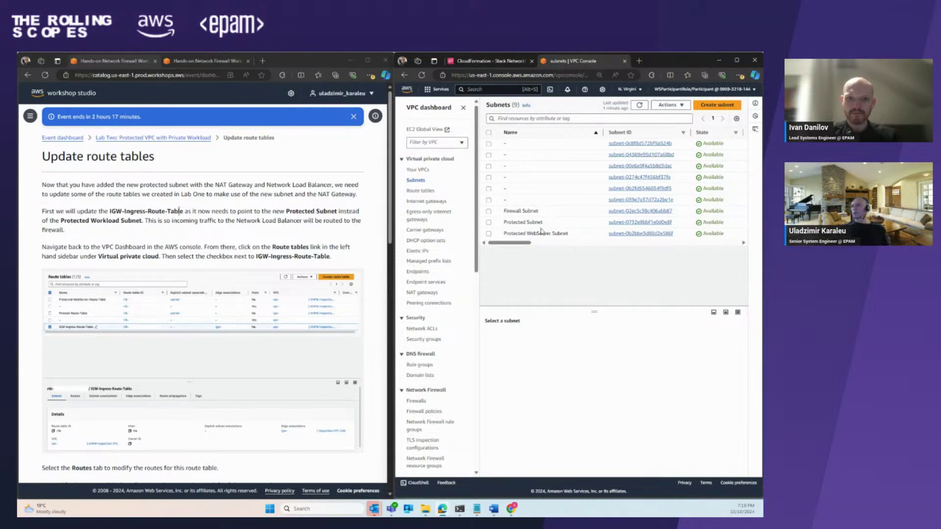
pyautogui.click(488, 222)
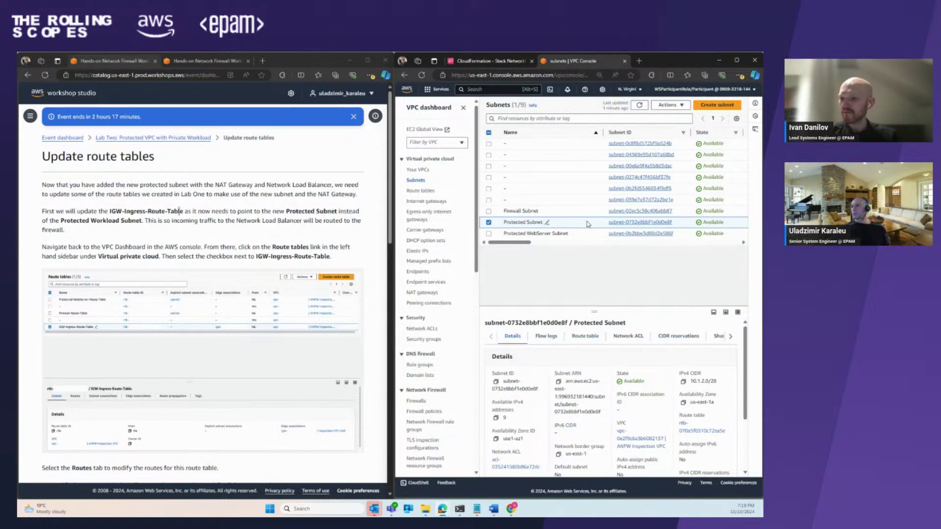
pyautogui.click(489, 223)
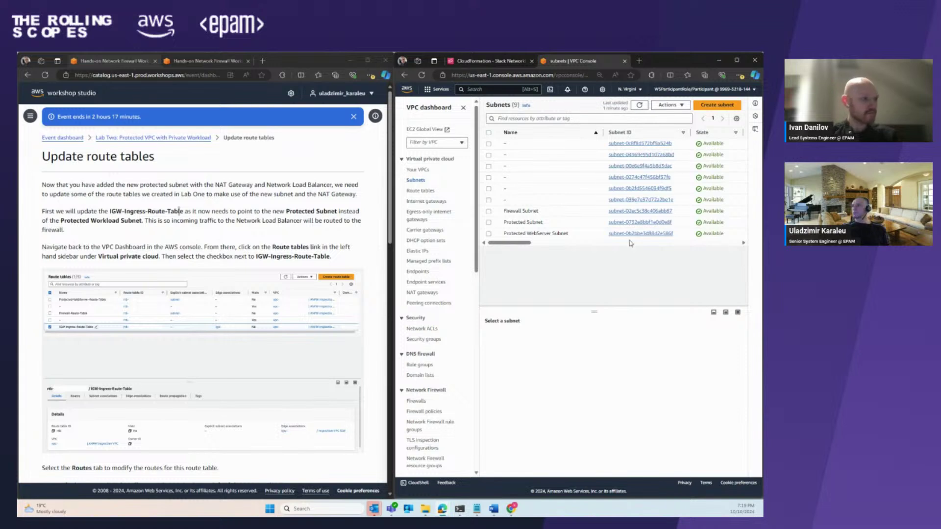
pyautogui.moveTo(522, 246); pyautogui.dragTo(551, 246)
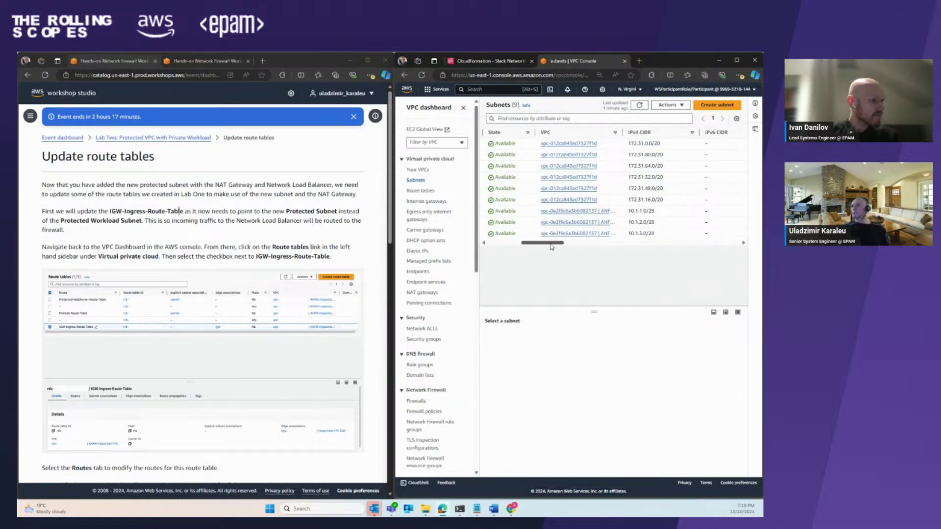
pyautogui.hscroll(-5, 544, 243)
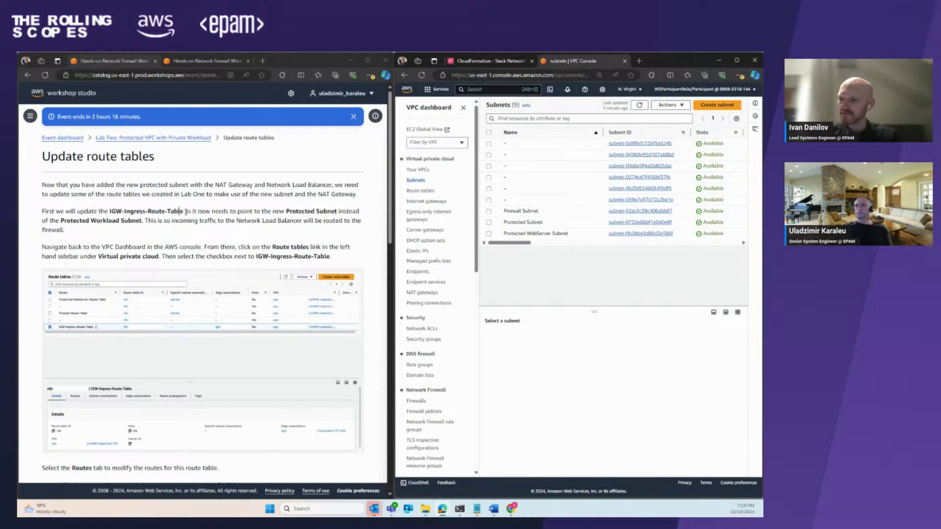
pyautogui.click(526, 222)
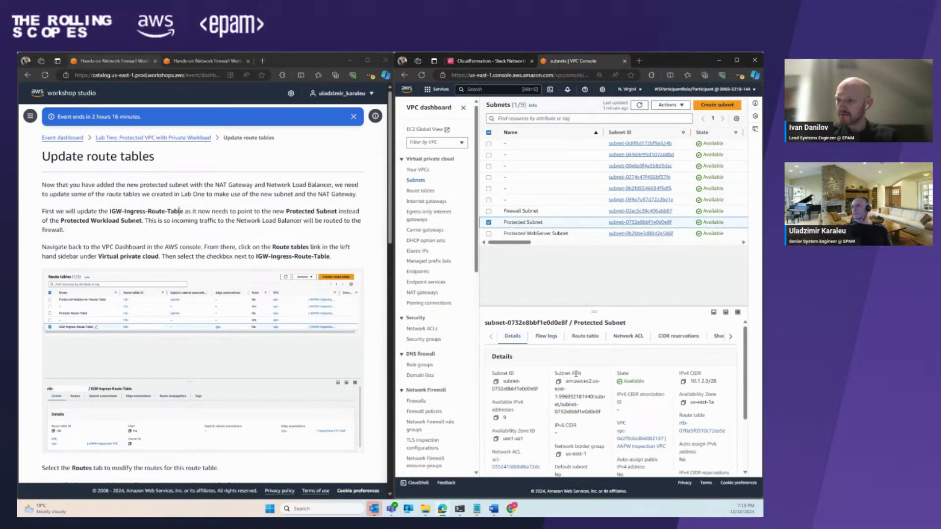
pyautogui.scroll(-3, 578, 378)
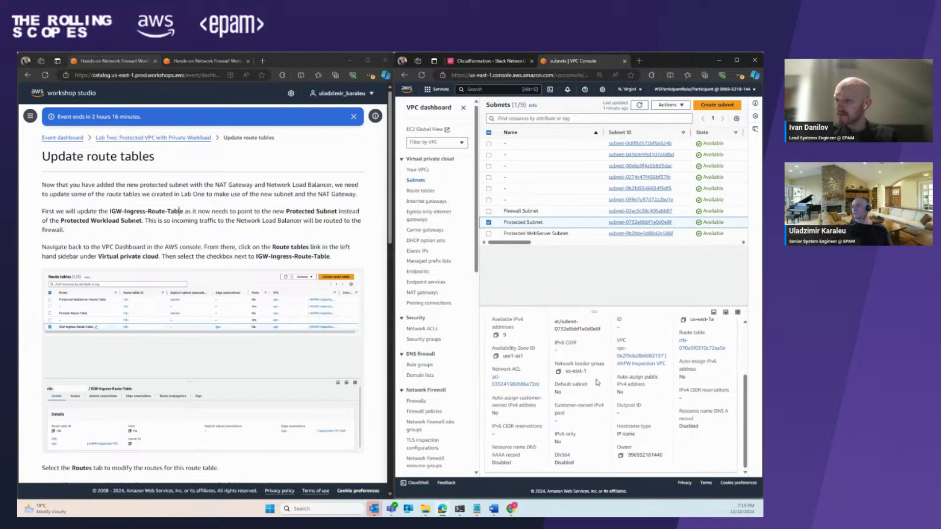
pyautogui.scroll(3, 578, 393)
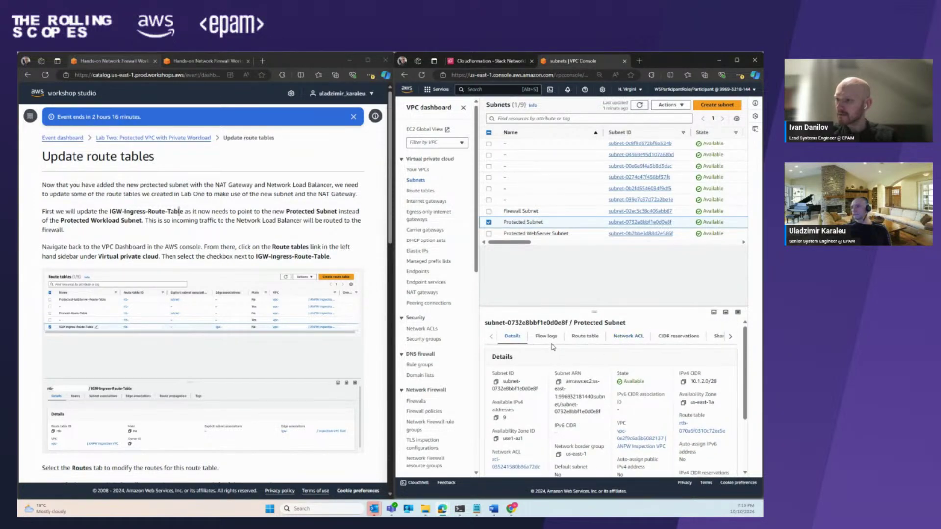
# - List the route tables sorted by name and open the routes of IGW-Ingress-Route-Table for editing
pyautogui.click(419, 192)
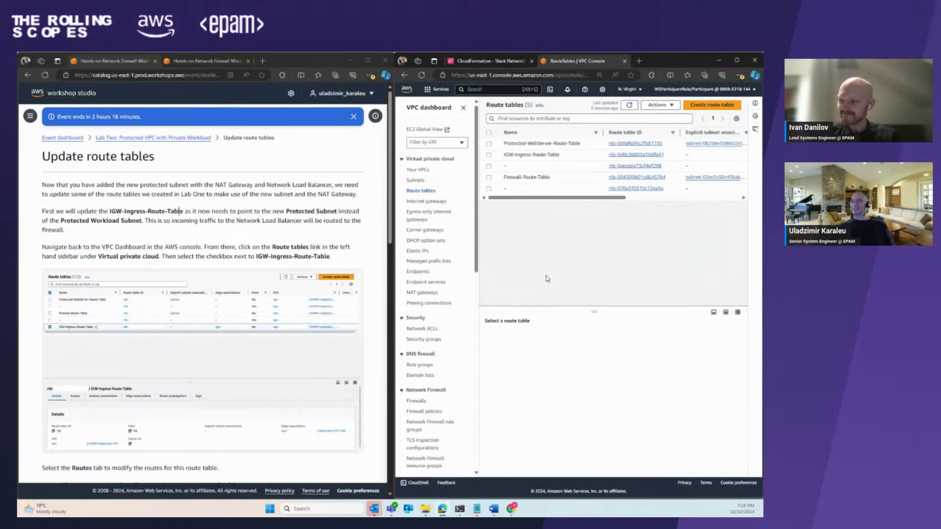
pyautogui.click(519, 135)
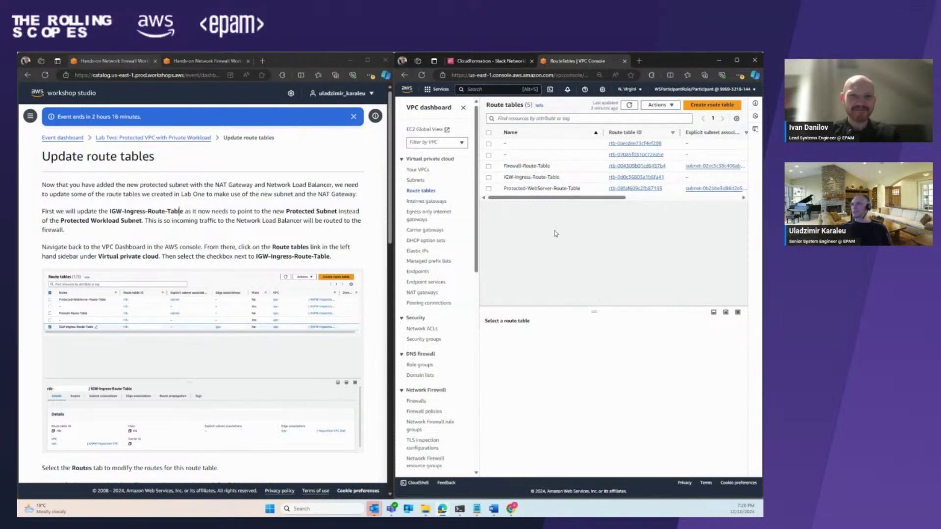
pyautogui.click(488, 177)
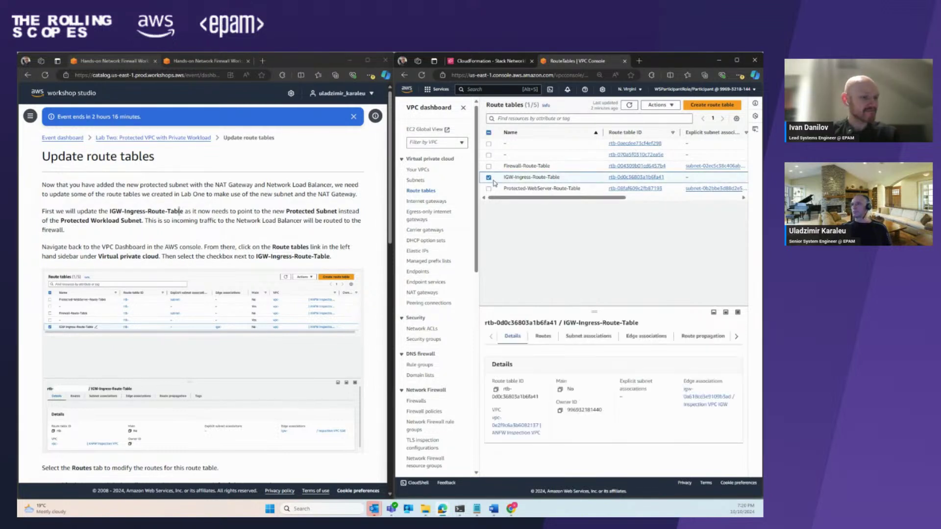
pyautogui.click(543, 337)
pyautogui.scroll(-3, 245, 269)
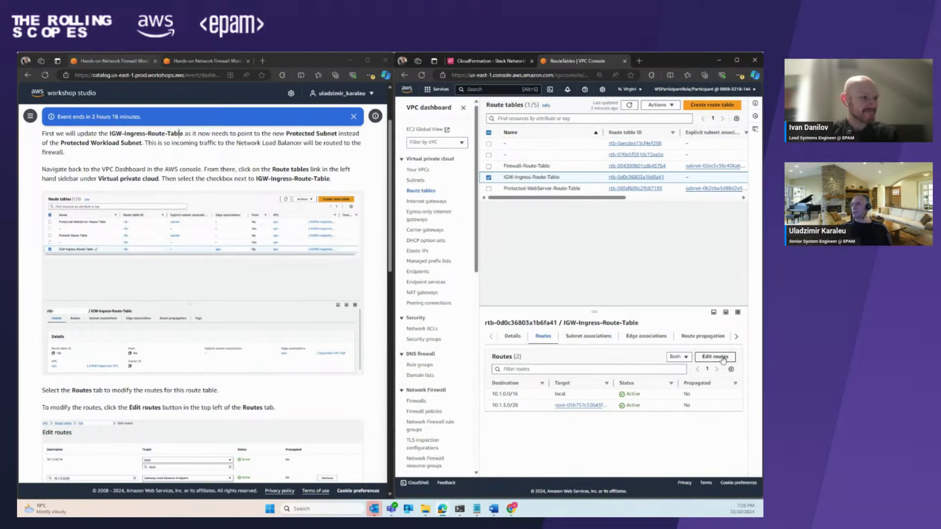
pyautogui.click(722, 359)
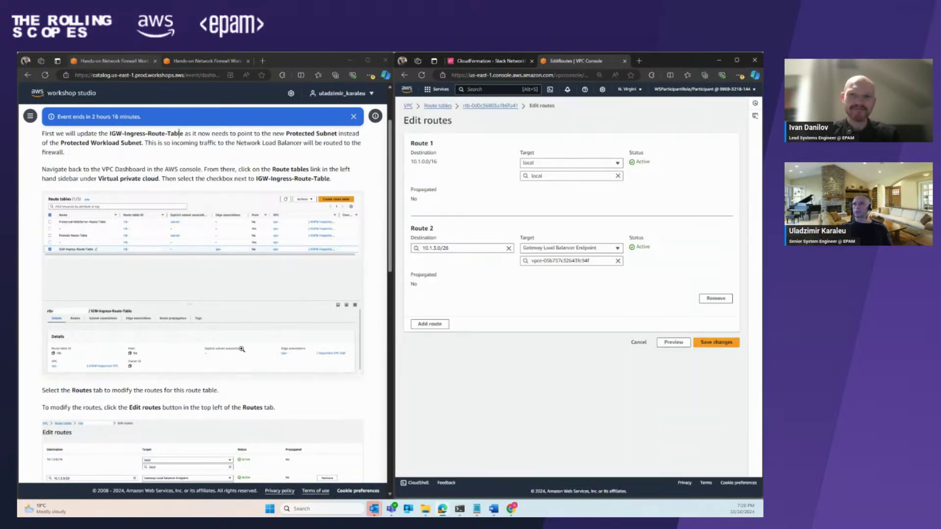
# - Following the guide, set the Gateway Load Balancer Endpoint route's destination to 10.1.2.0/28 and save the route changes
pyautogui.scroll(-4, 242, 349)
pyautogui.scroll(-2, 241, 349)
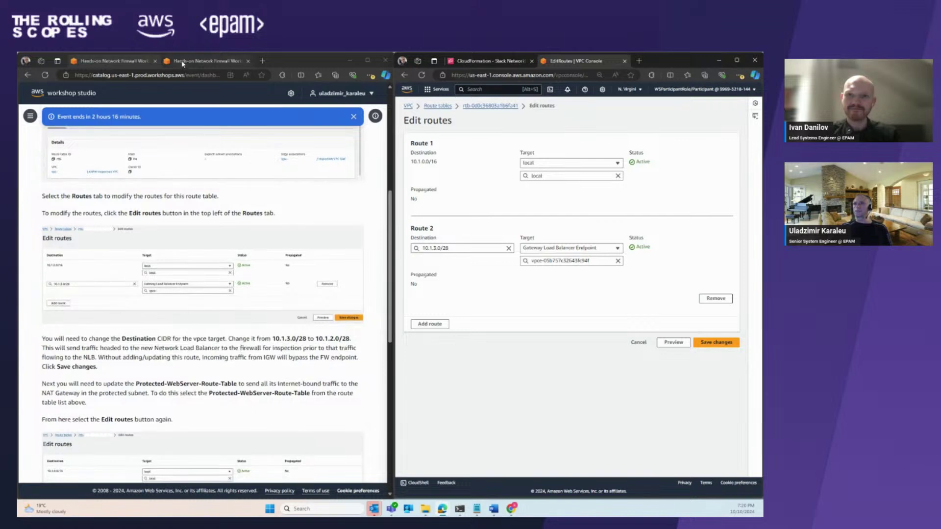
pyautogui.click(181, 62)
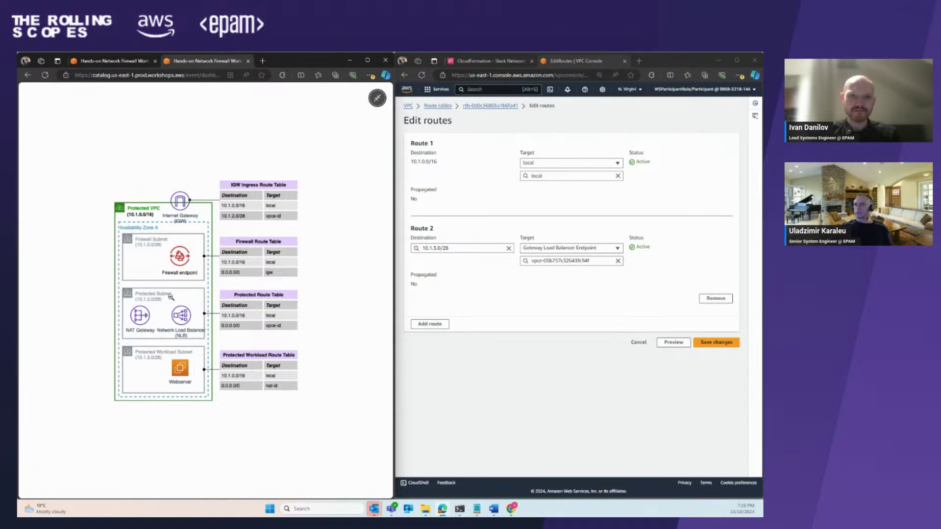
pyautogui.click(430, 248)
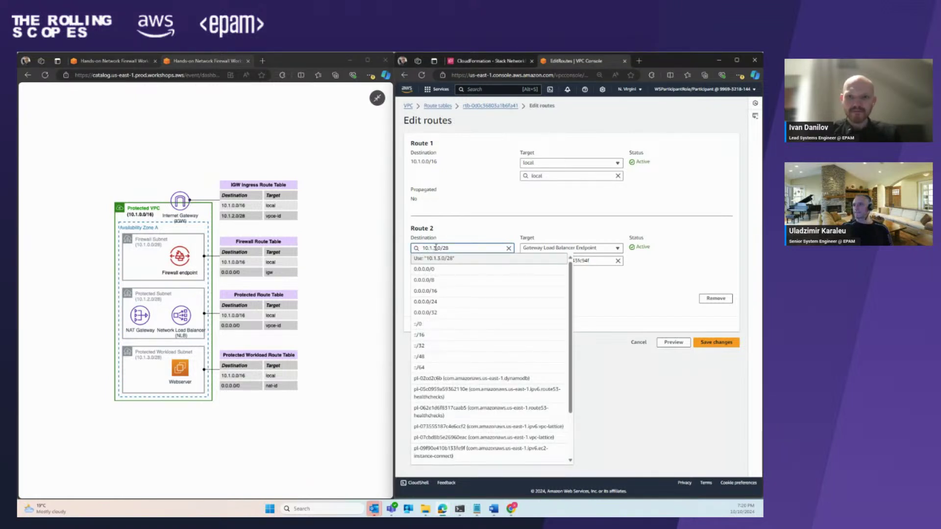
pyautogui.press('BackSpace')
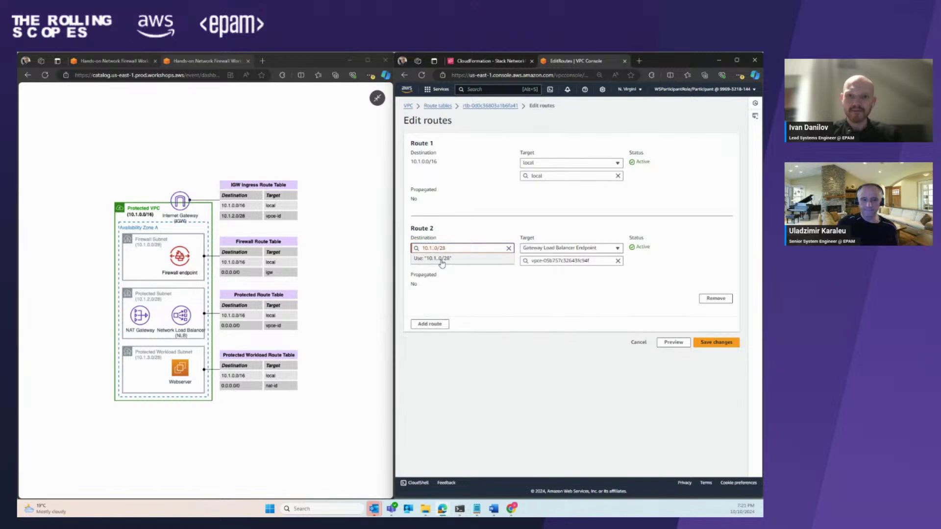
pyautogui.write('2')
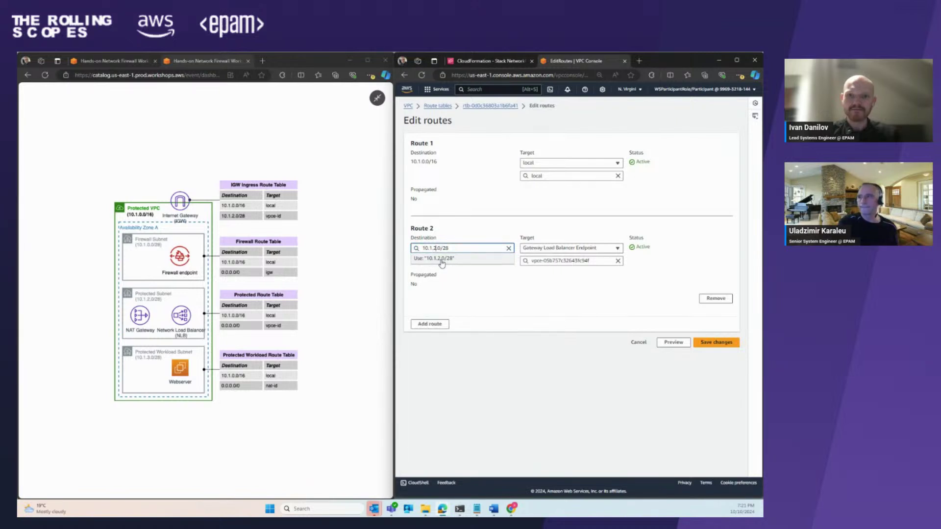
pyautogui.click(528, 284)
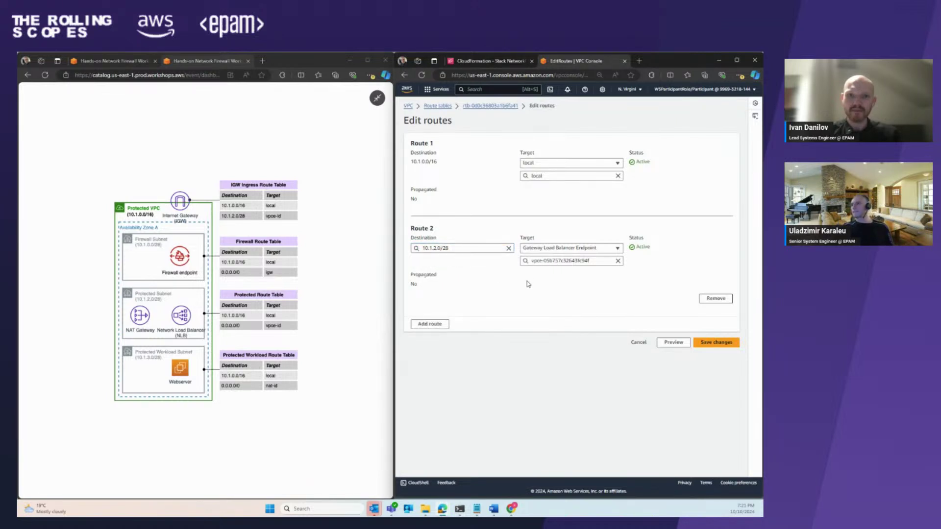
pyautogui.click(715, 343)
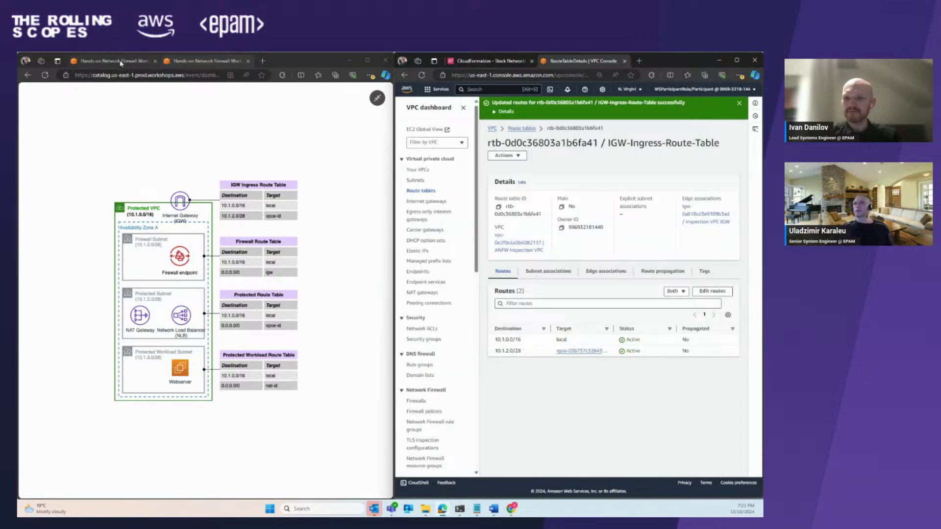
# - Read the guide's instructions for pointing the Protected-WebServer-Route-Table's internet-bound route to the NAT Gateway
pyautogui.click(175, 216)
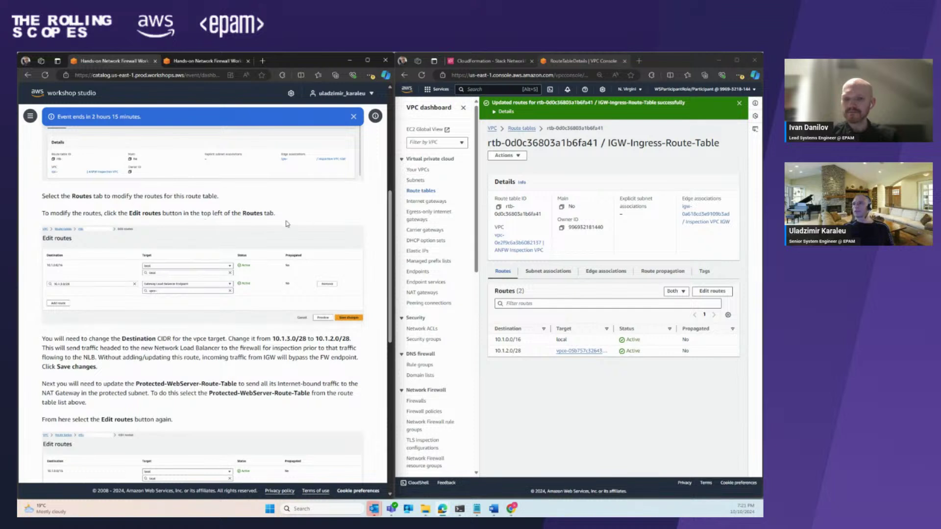
pyautogui.scroll(-2, 279, 223)
pyautogui.scroll(-3, 279, 223)
pyautogui.scroll(1, 260, 215)
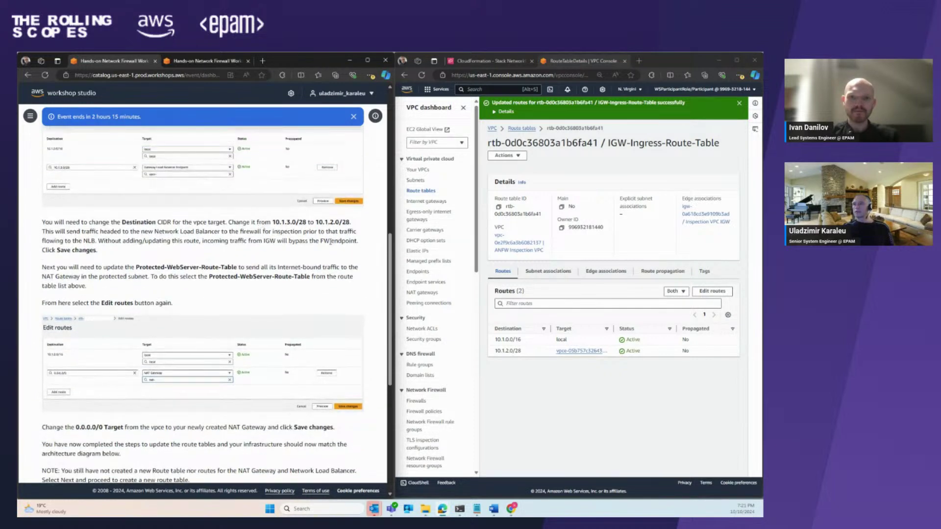
# - Following the guide, select only Protected-WebServer-Route-Table in the route tables list and show its routes
pyautogui.scroll(-1, 321, 226)
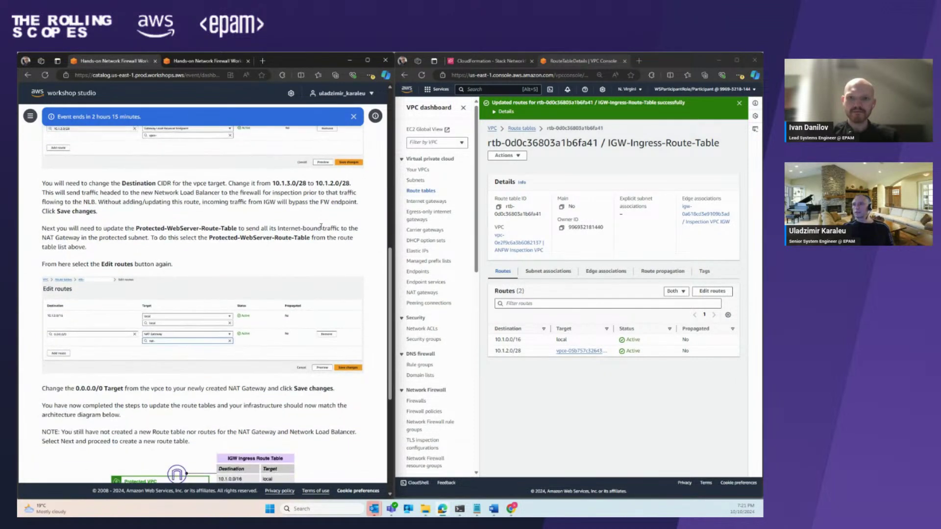
pyautogui.scroll(-1, 306, 197)
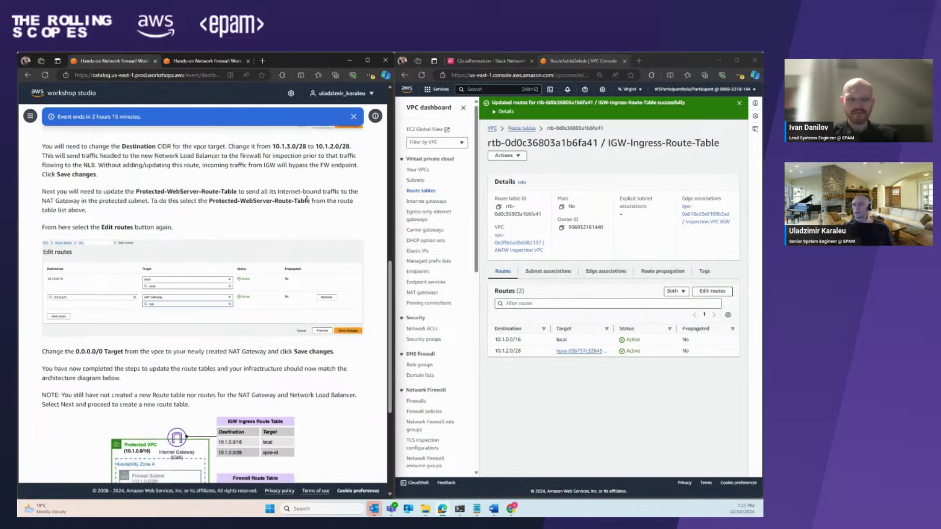
pyautogui.moveTo(274, 144); pyautogui.dragTo(352, 144)
pyautogui.click(249, 163)
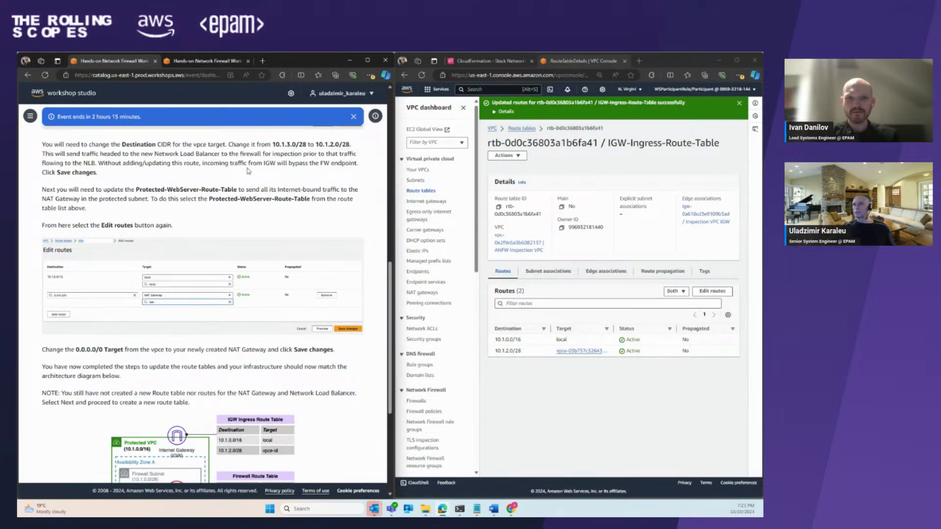
pyautogui.scroll(-1, 247, 169)
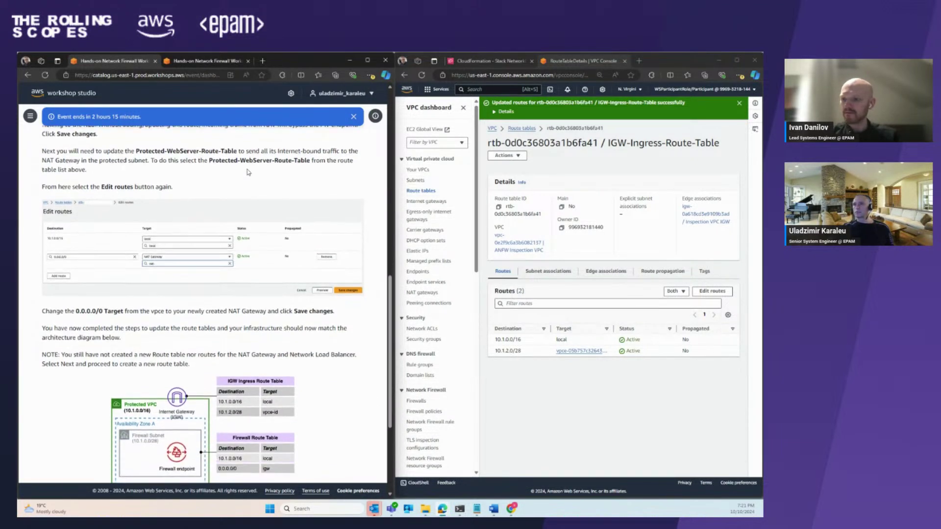
pyautogui.click(522, 128)
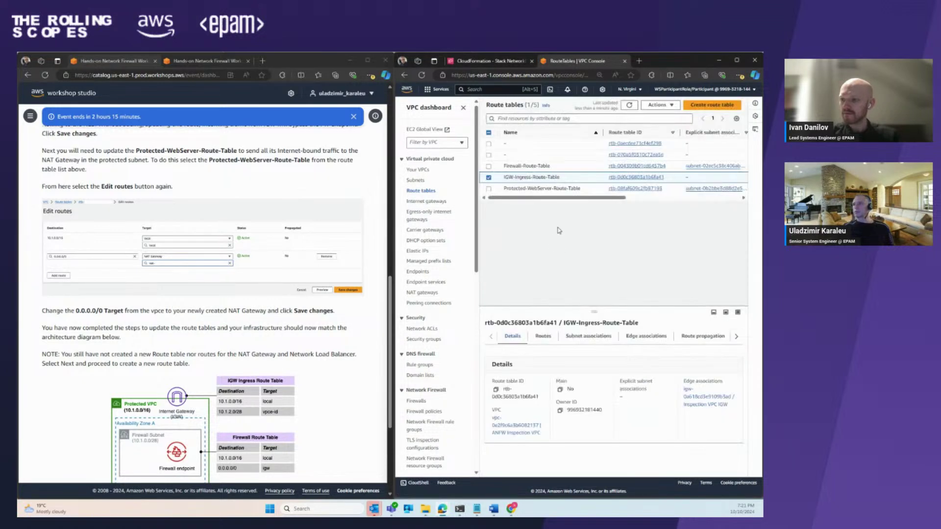
pyautogui.click(488, 177)
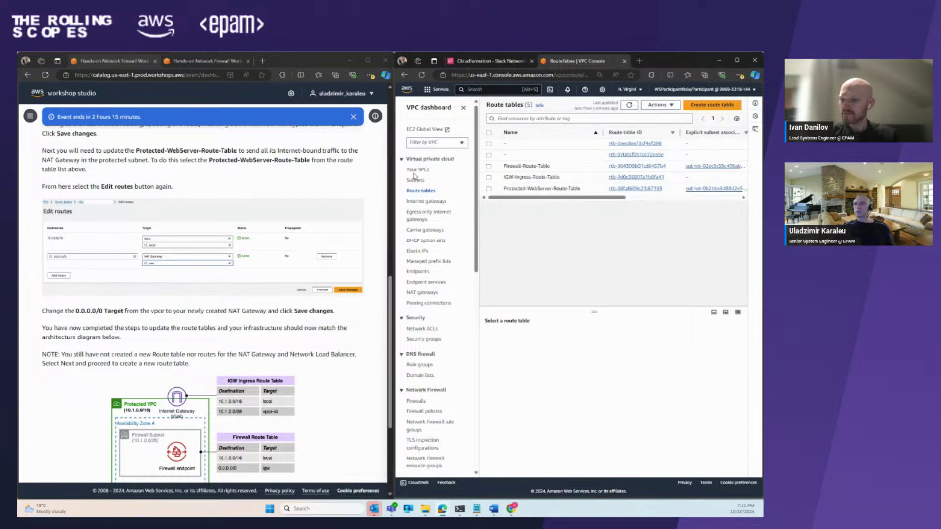
pyautogui.click(490, 189)
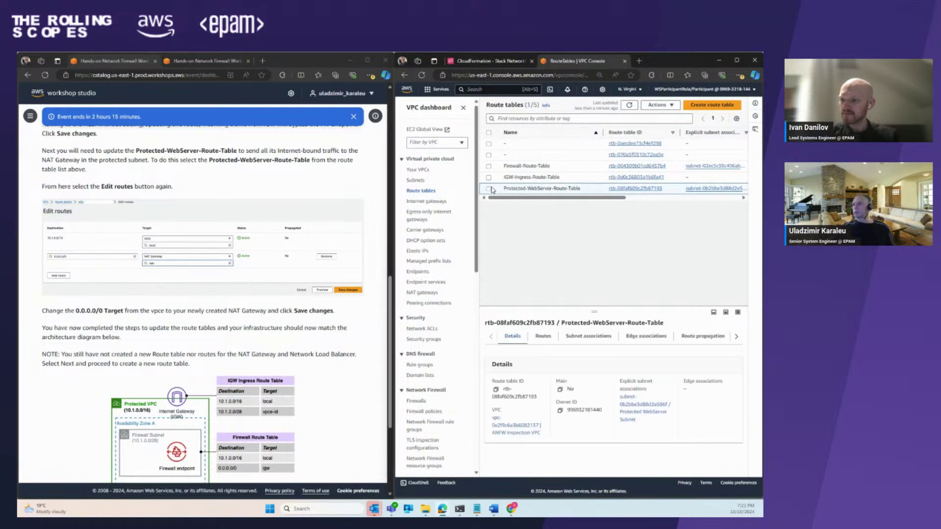
pyautogui.click(541, 337)
# - Change the target of Protected-WebServer-Route-Table's 0.0.0.0/0 route to the egress NAT Gateway and save the changes, consulting the architecture diagram
pyautogui.scroll(-1, 166, 309)
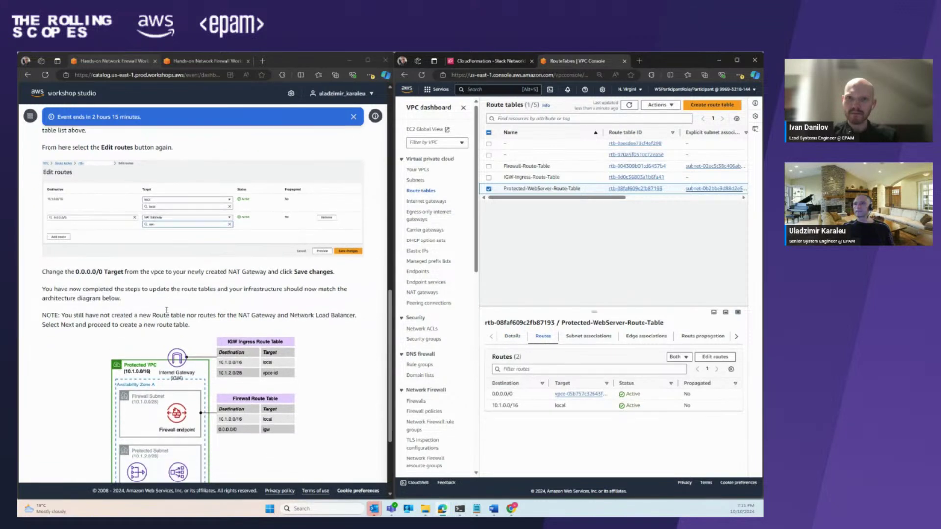
pyautogui.click(196, 62)
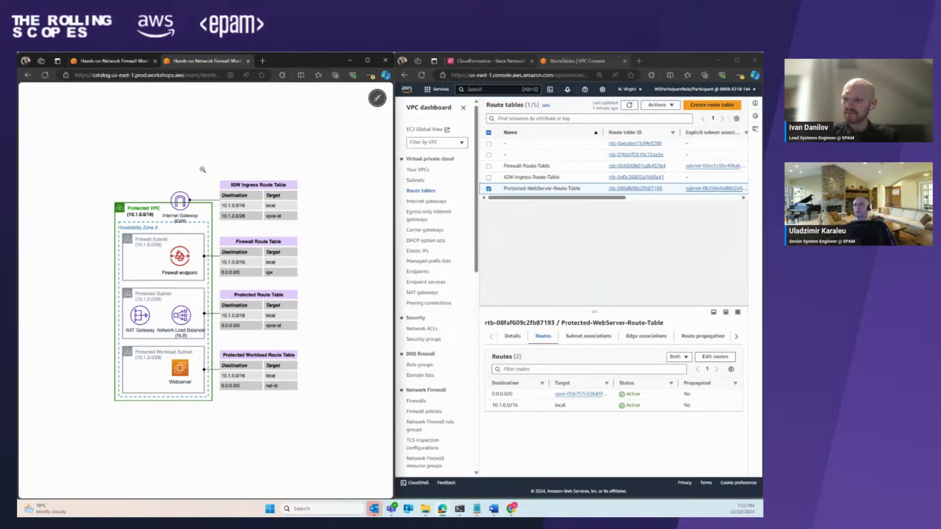
pyautogui.click(117, 61)
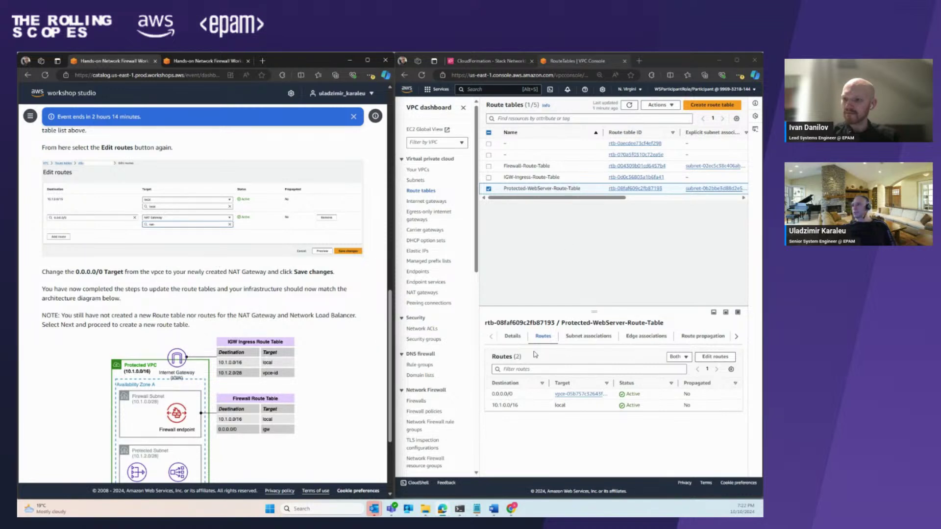
pyautogui.click(714, 359)
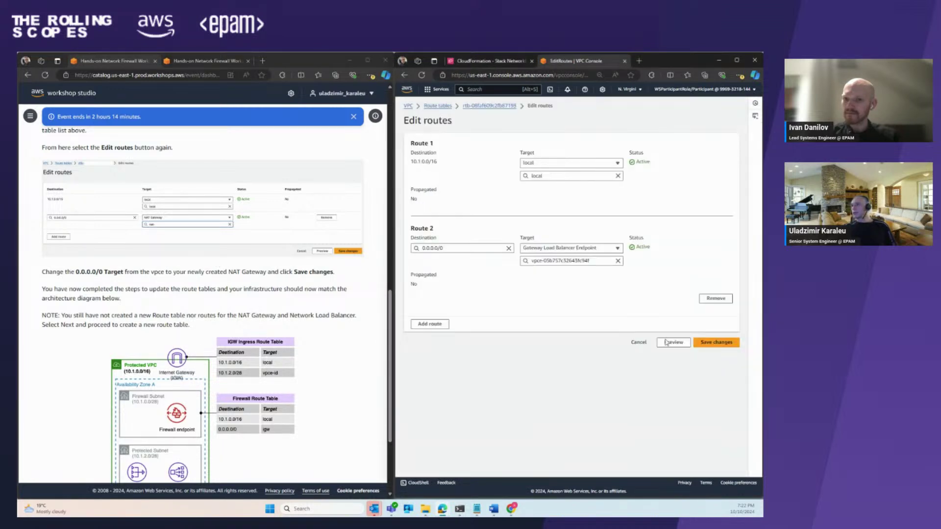
pyautogui.click(565, 260)
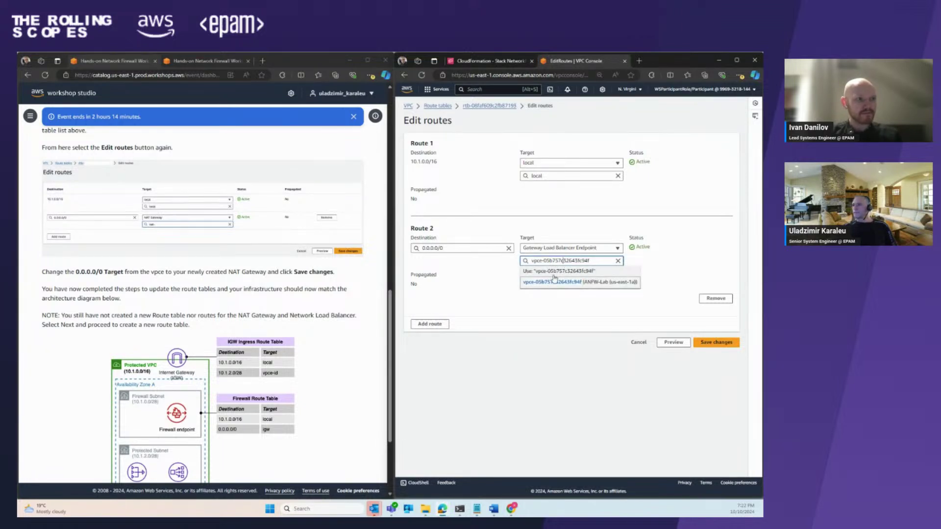
pyautogui.click(576, 248)
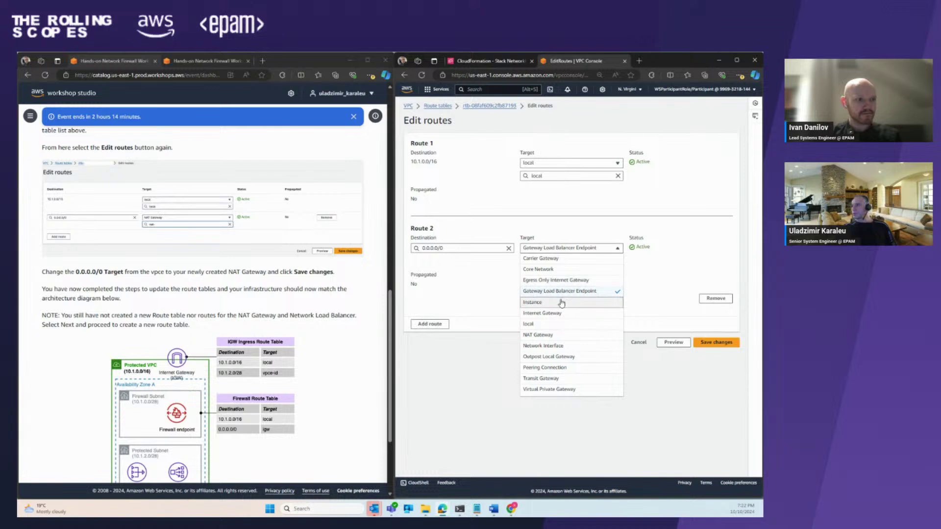
pyautogui.click(553, 335)
pyautogui.click(550, 261)
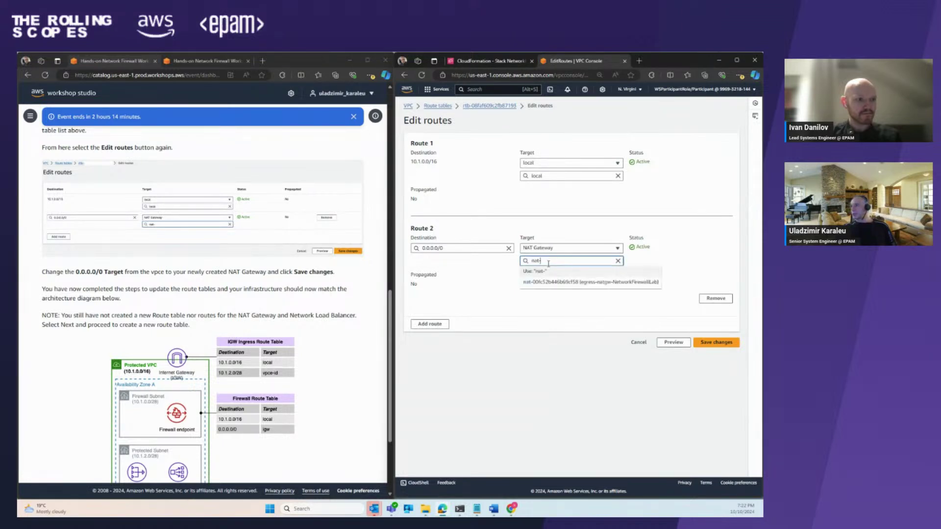
pyautogui.click(548, 281)
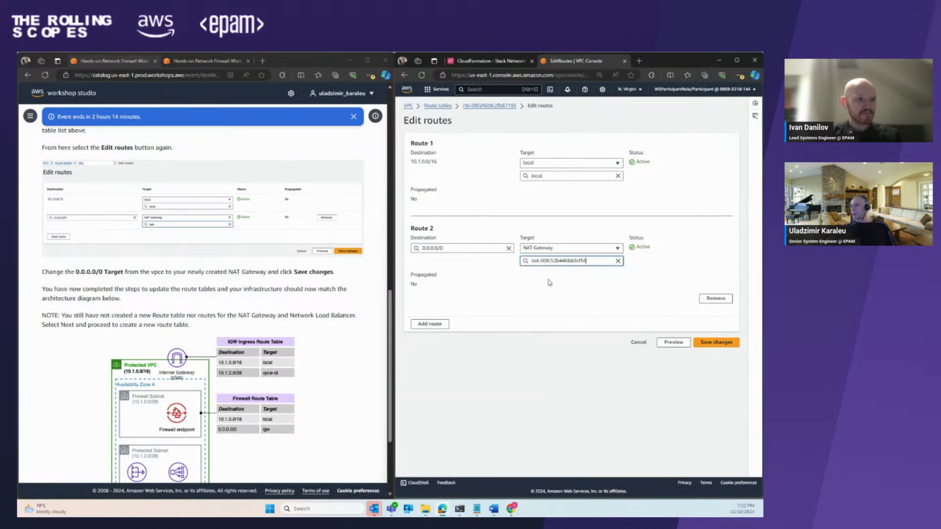
pyautogui.click(713, 343)
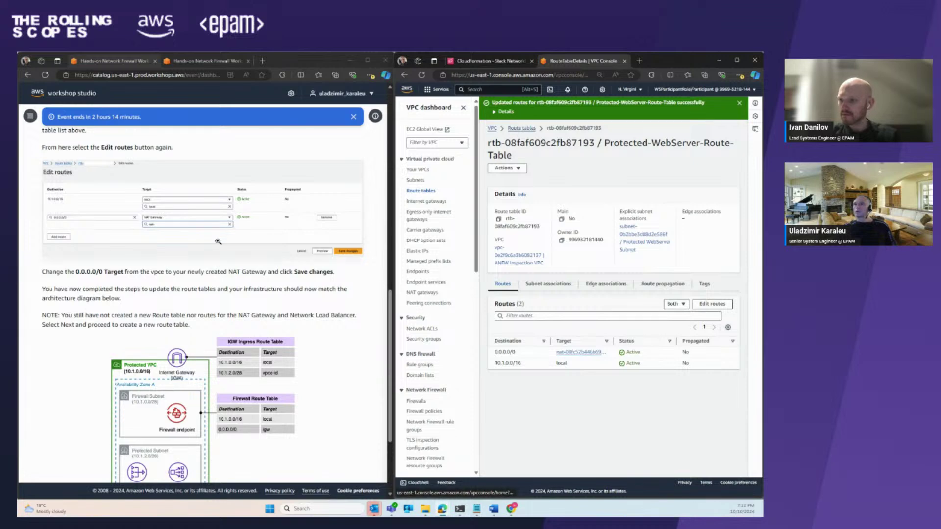
# - Review the guide's instructions for both route table updates and the resulting architecture diagram
pyautogui.scroll(-3, 218, 242)
pyautogui.scroll(6, 217, 242)
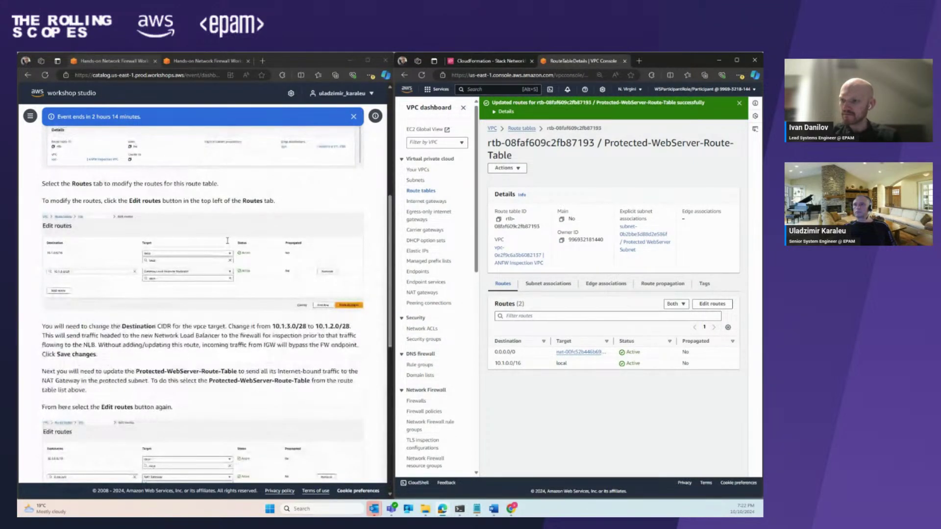
pyautogui.scroll(-2, 228, 241)
pyautogui.scroll(3, 227, 240)
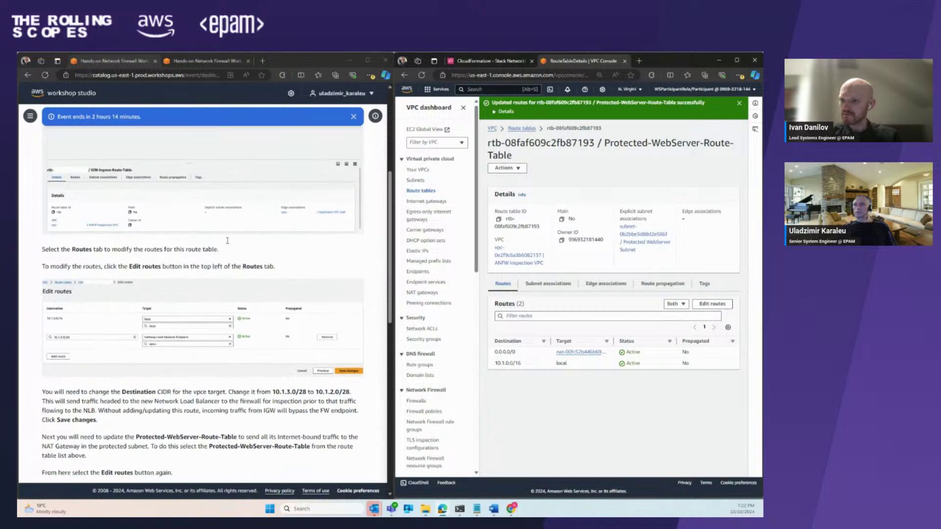
pyautogui.scroll(3, 227, 240)
pyautogui.scroll(-2, 227, 240)
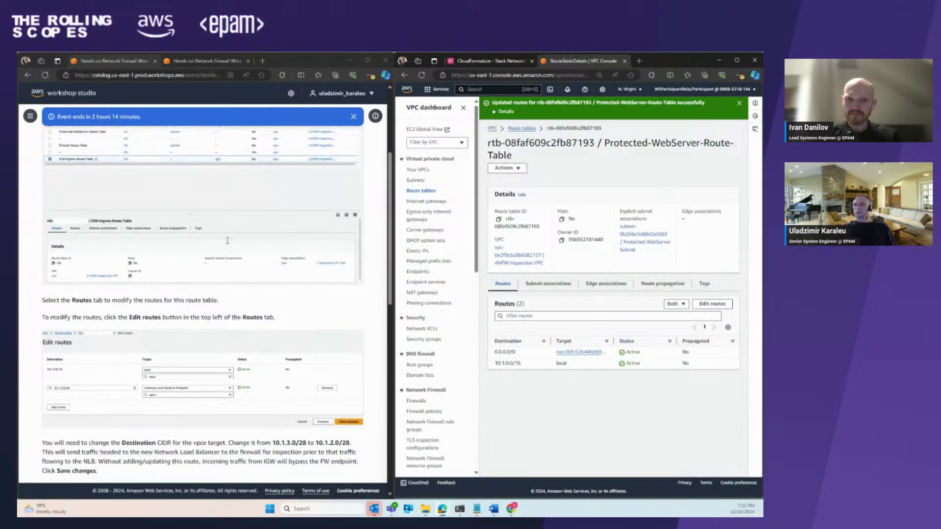
pyautogui.scroll(-1, 227, 240)
pyautogui.scroll(-5, 227, 240)
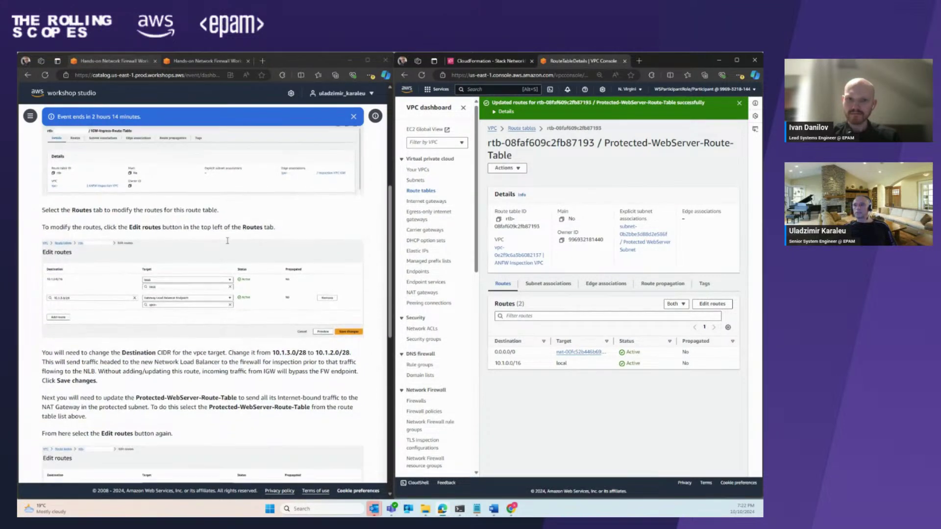
pyautogui.scroll(-2, 228, 240)
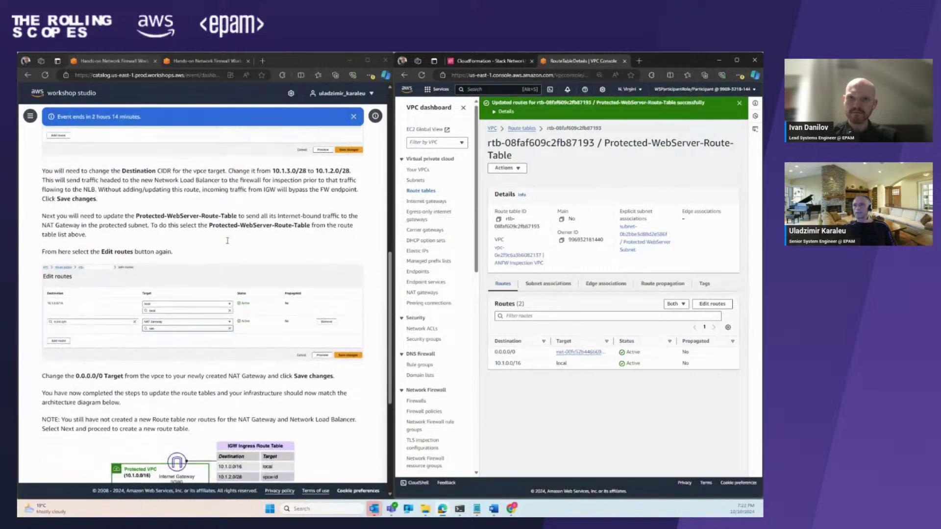
pyautogui.scroll(2, 227, 241)
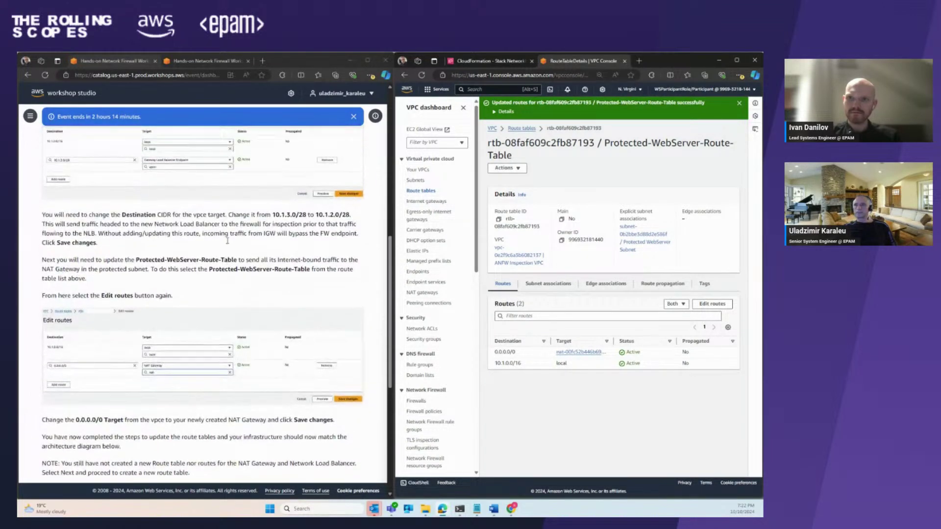
pyautogui.scroll(6, 227, 243)
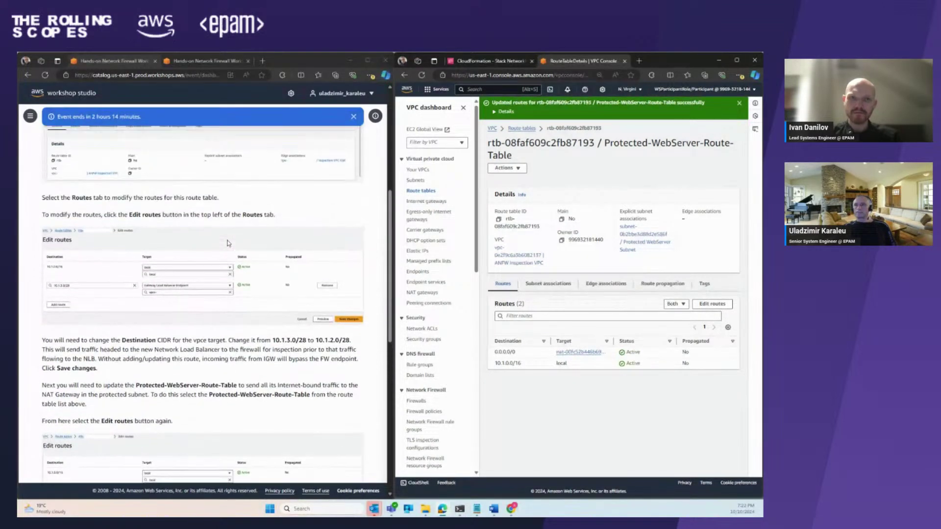
pyautogui.scroll(4, 228, 242)
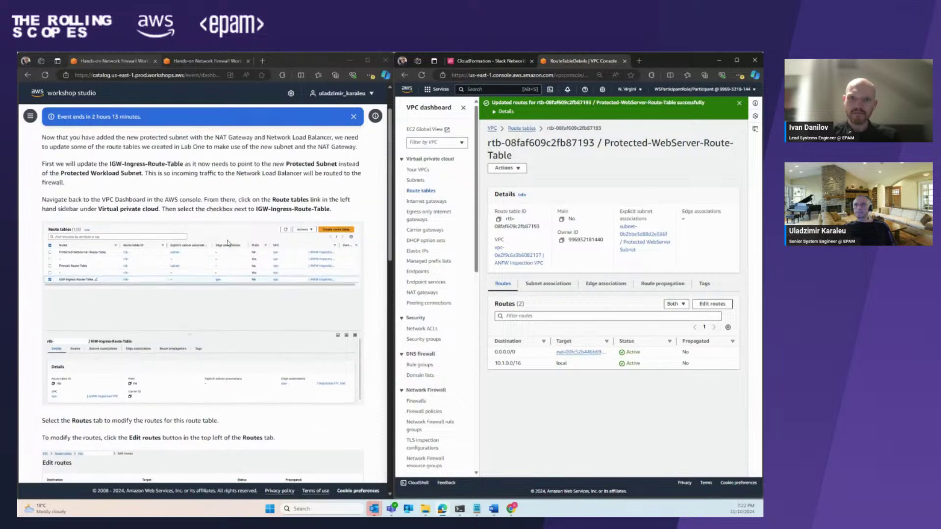
pyautogui.scroll(-4, 228, 243)
pyautogui.scroll(-3, 227, 243)
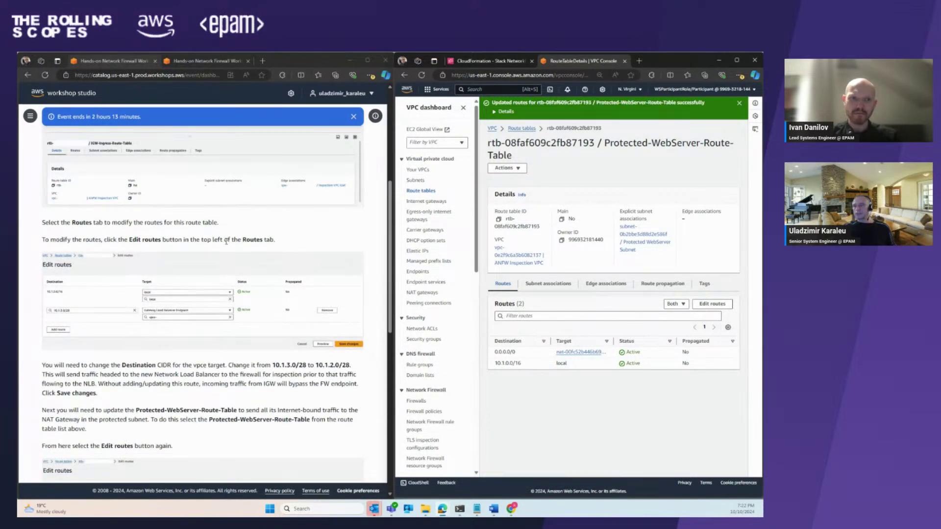
pyautogui.scroll(-1, 226, 241)
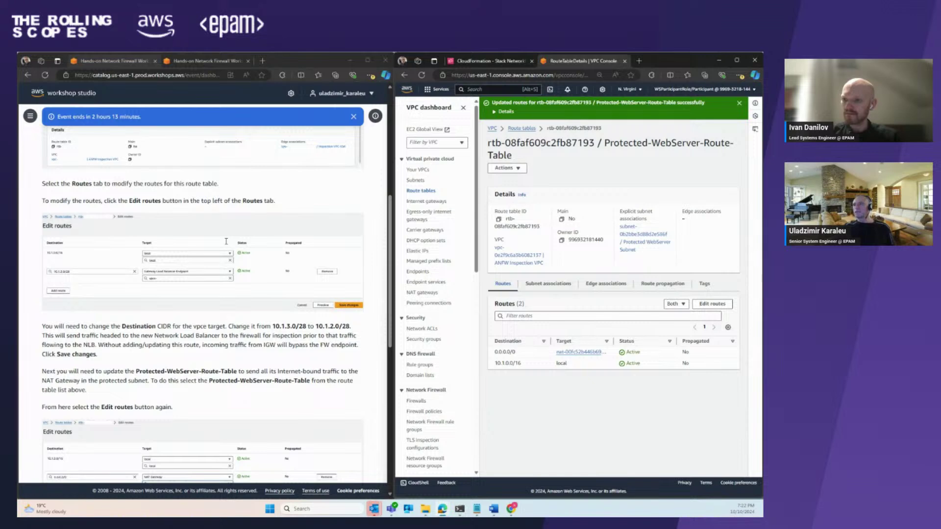
pyautogui.scroll(-2, 225, 241)
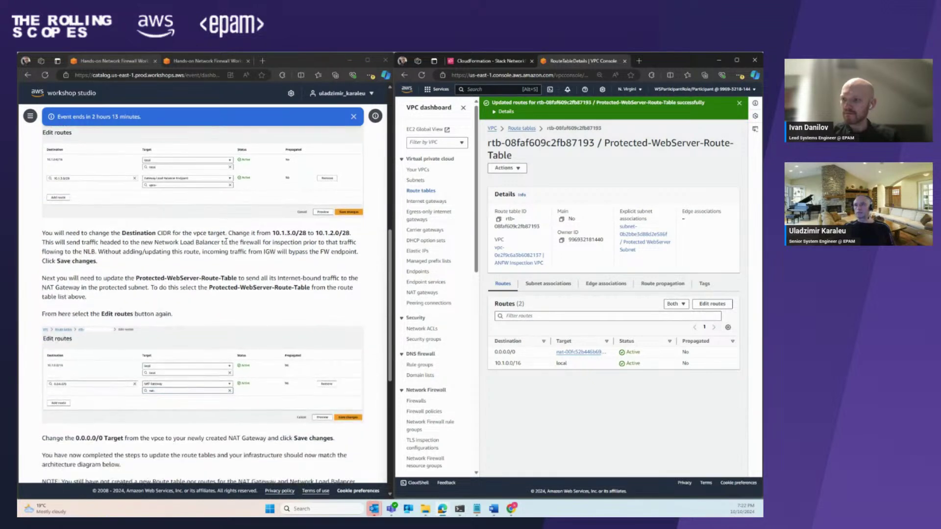
pyautogui.scroll(-1, 225, 241)
pyautogui.scroll(-5, 214, 241)
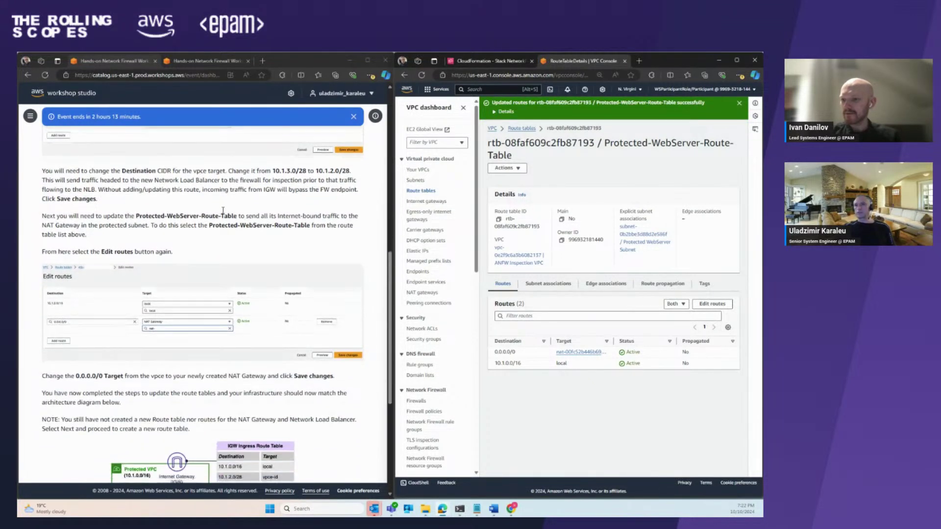
pyautogui.scroll(-1, 223, 210)
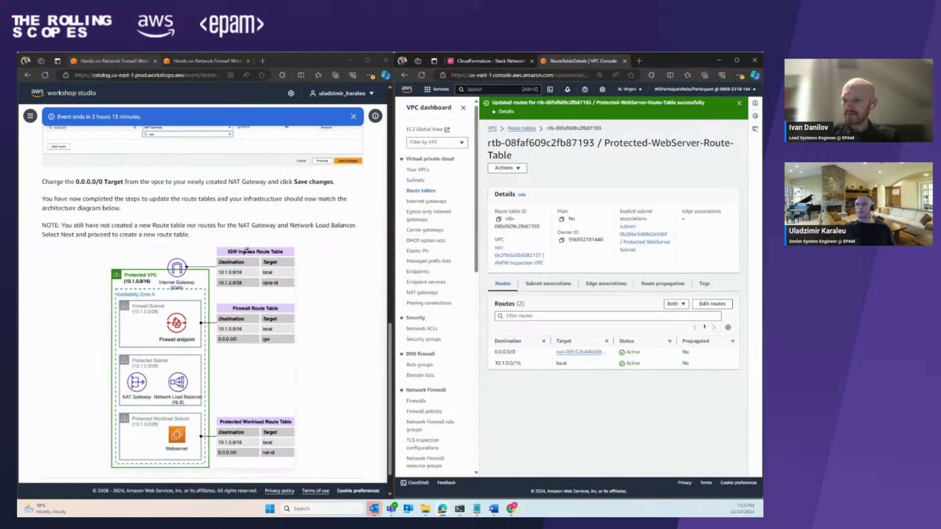
pyautogui.scroll(-1, 254, 248)
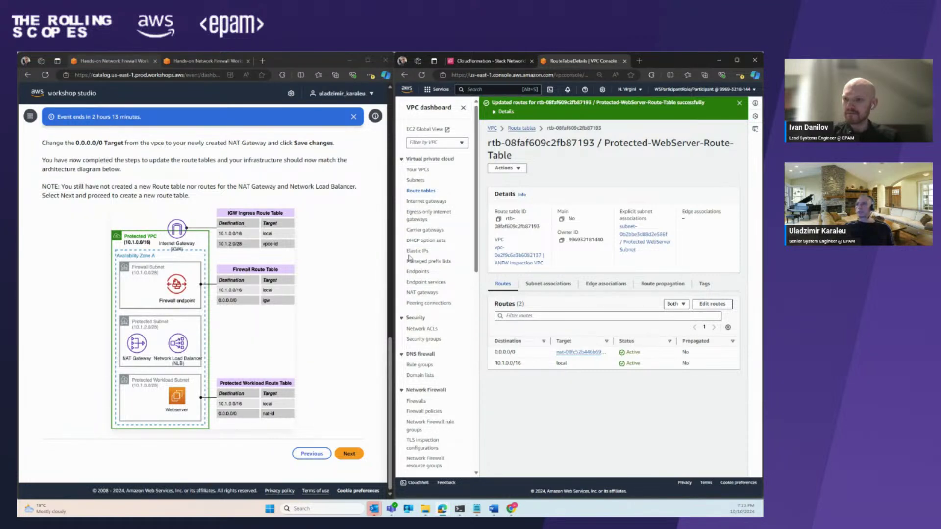
# - Check the routes of IGW-Ingress-Route-Table and Firewall-Route-Table against the guide's architecture diagram
pyautogui.click(420, 191)
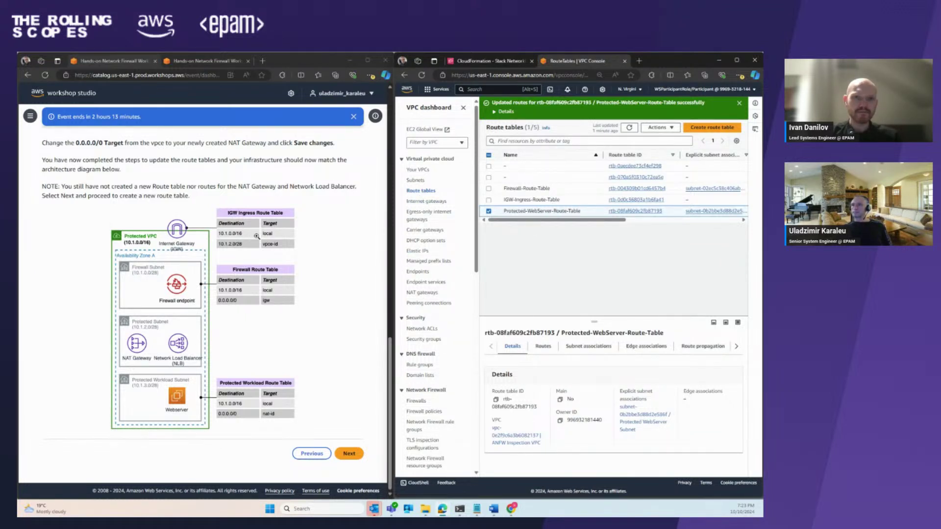
pyautogui.click(489, 200)
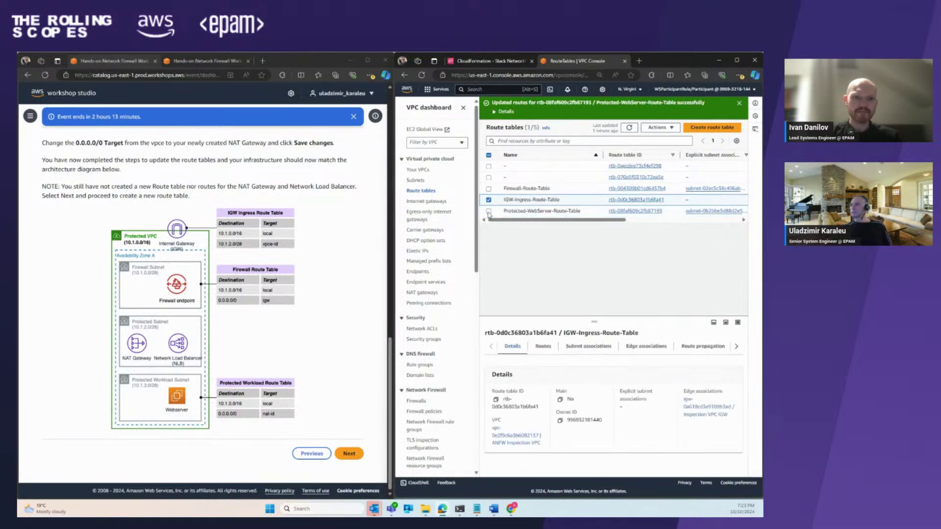
pyautogui.click(543, 348)
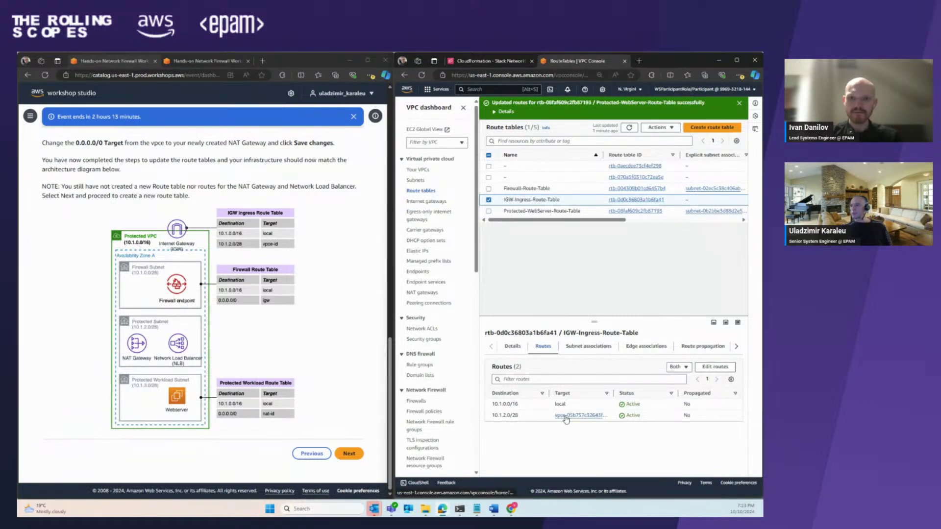
pyautogui.click(488, 200)
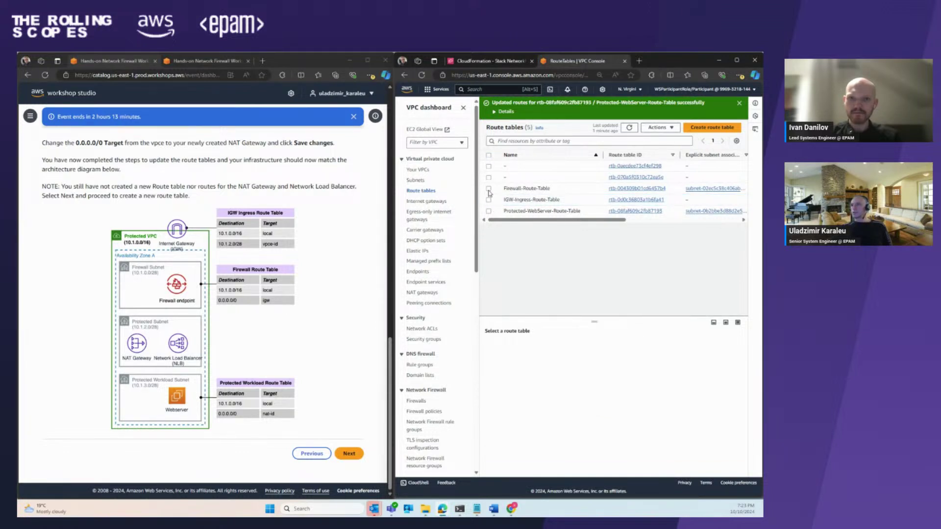
pyautogui.click(488, 191)
pyautogui.click(542, 347)
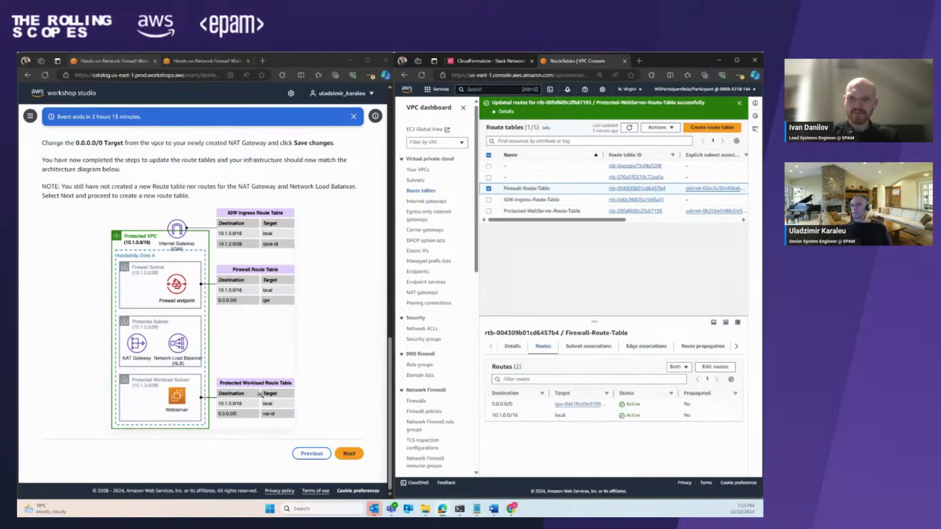
# - Check the routes of Firewall-Route-Table and Protected-WebServer-Route-Table against the guide's architecture diagram
pyautogui.click(489, 190)
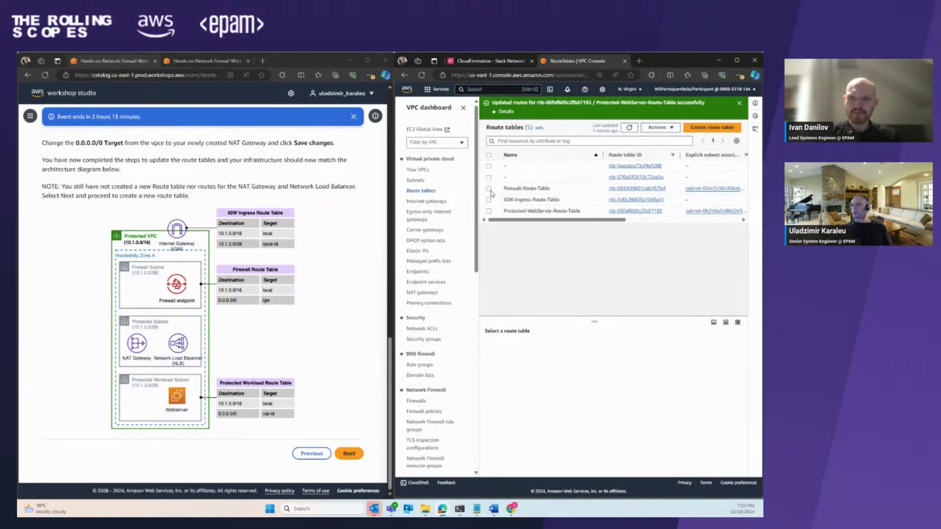
pyautogui.click(489, 189)
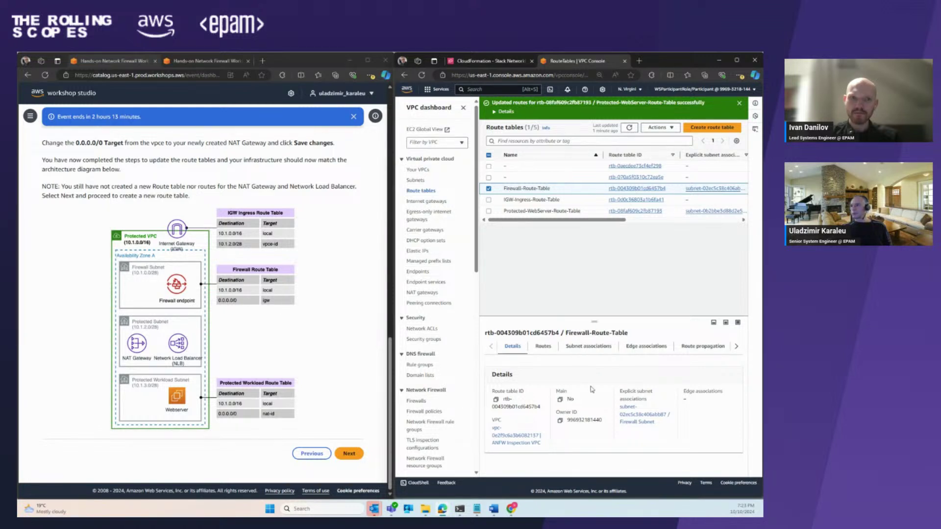
pyautogui.click(543, 347)
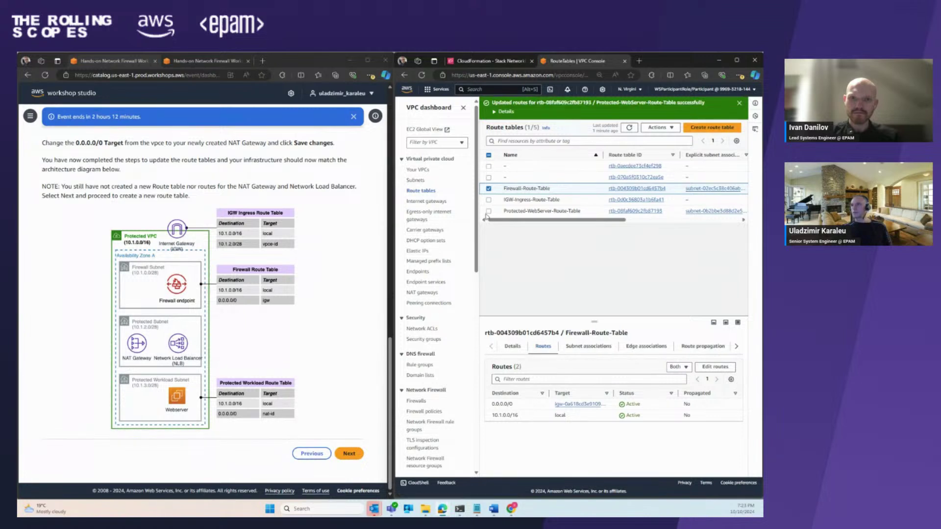
pyautogui.click(488, 188)
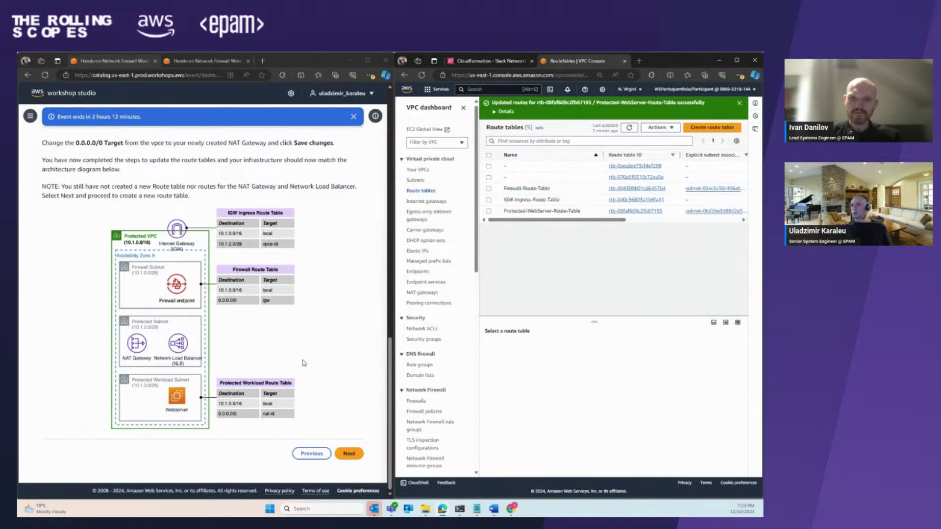
pyautogui.click(488, 211)
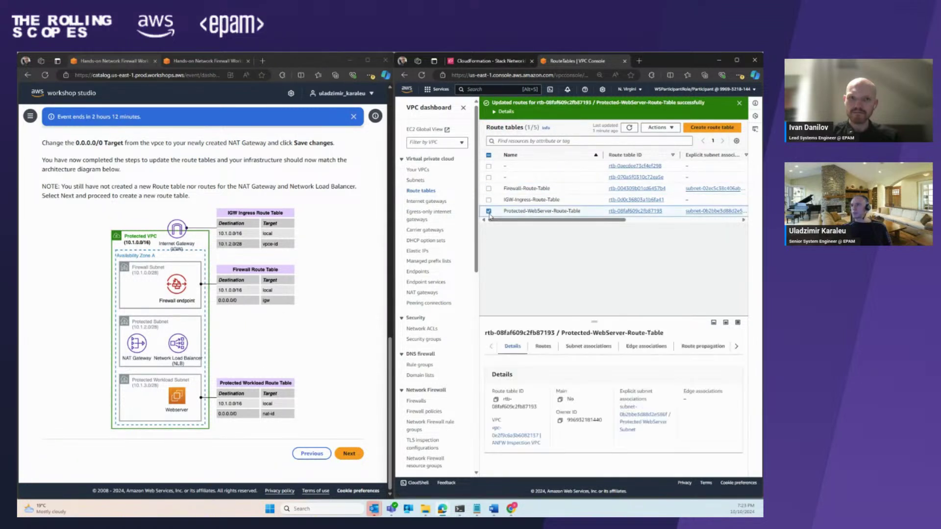
pyautogui.click(542, 347)
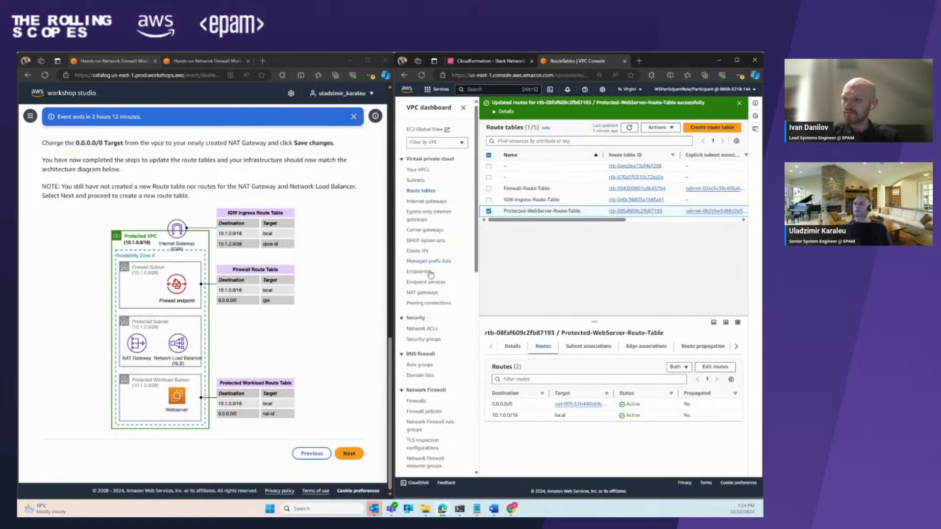
# - Following the guide's next page on protected subnet routes, create a route table named Protected-Route-Table in the ANFW Inspection VPC
pyautogui.click(351, 459)
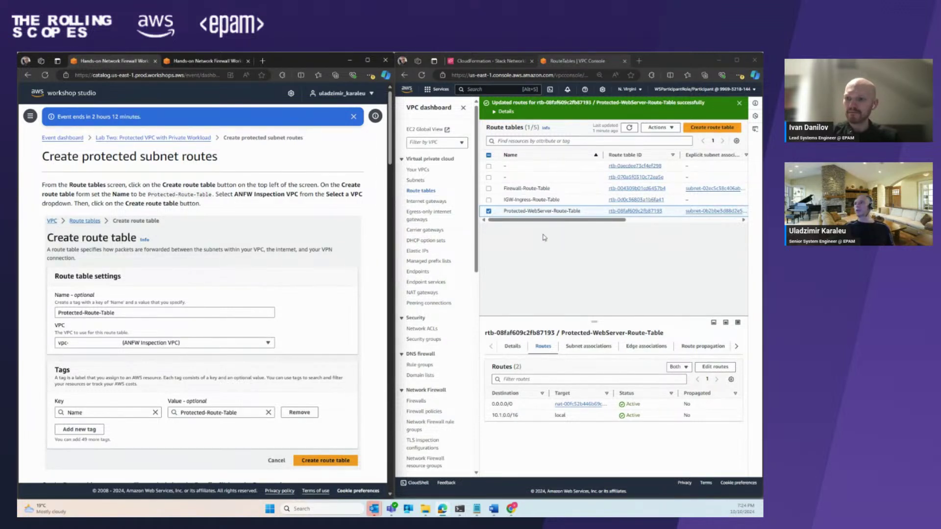
pyautogui.click(489, 211)
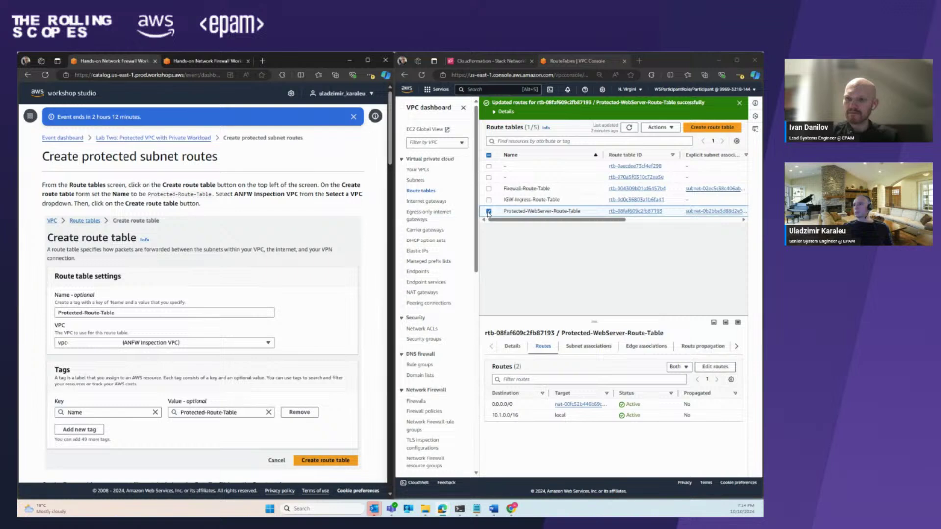
pyautogui.click(702, 129)
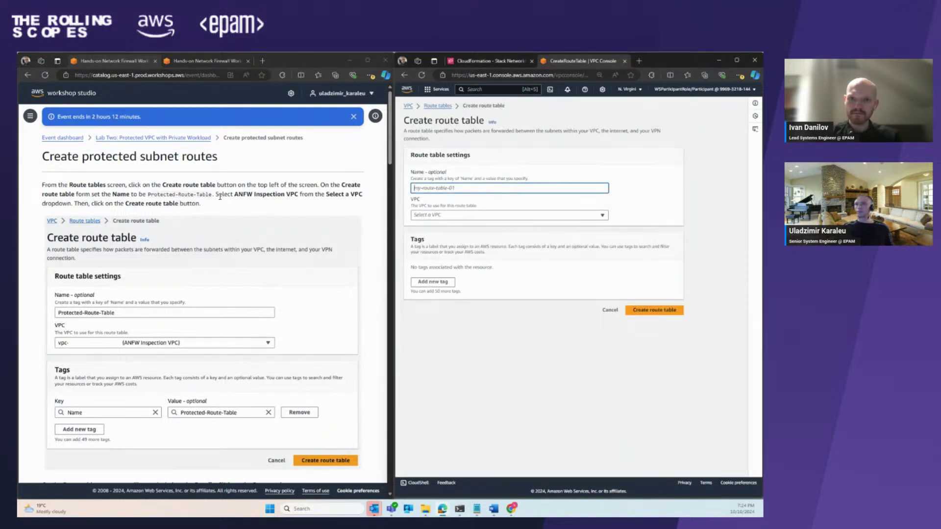
pyautogui.moveTo(212, 197); pyautogui.dragTo(149, 199)
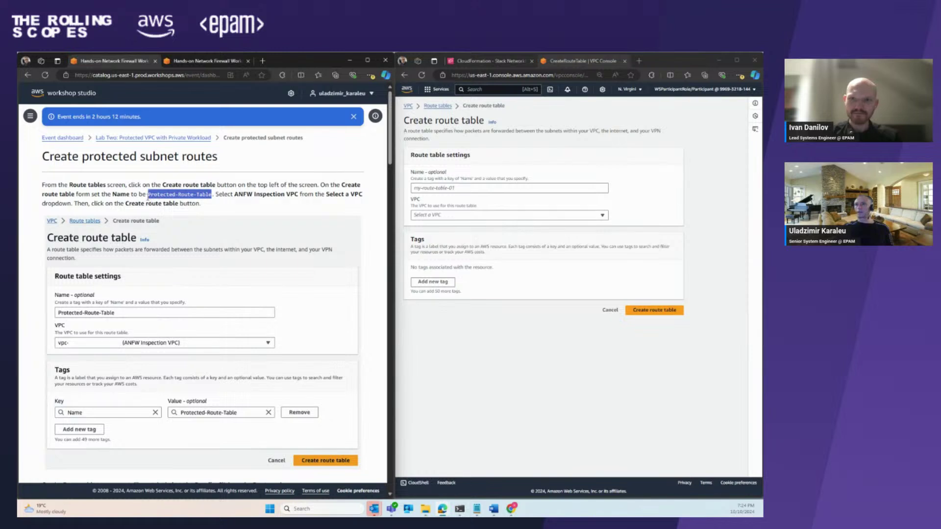
pyautogui.hotkey('ctrl', 'c')
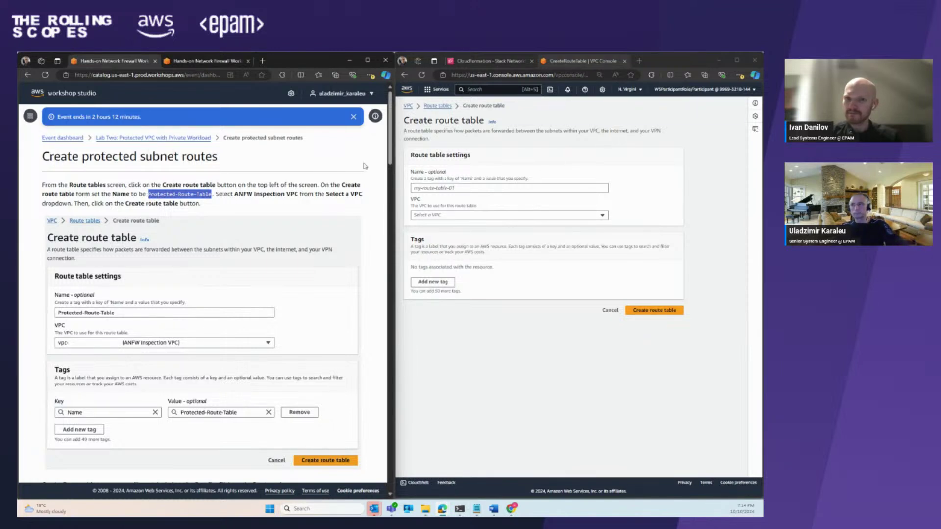
pyautogui.click(451, 189)
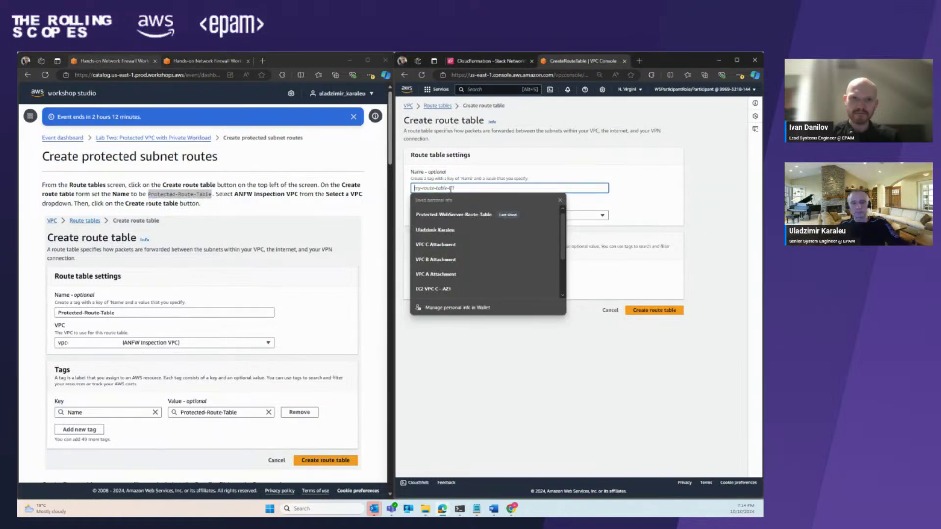
pyautogui.hotkey('ctrl', 'v')
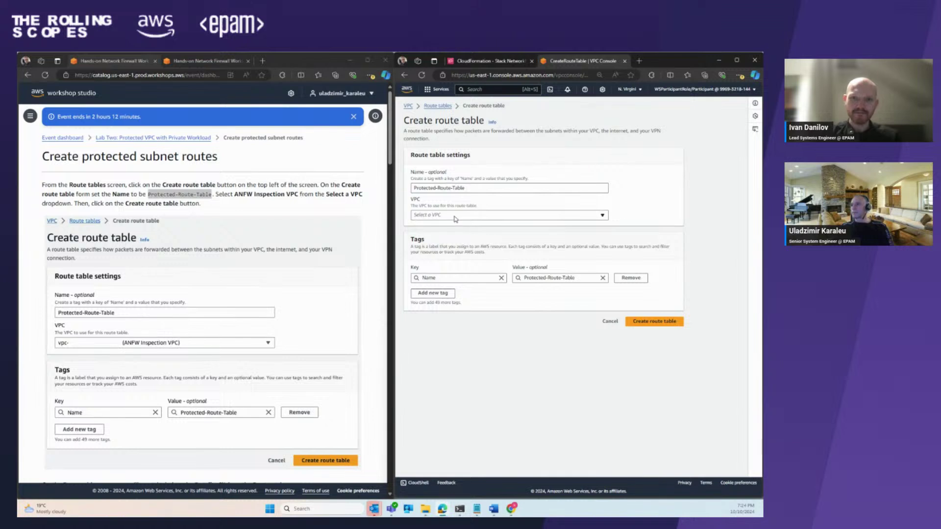
pyautogui.click(455, 216)
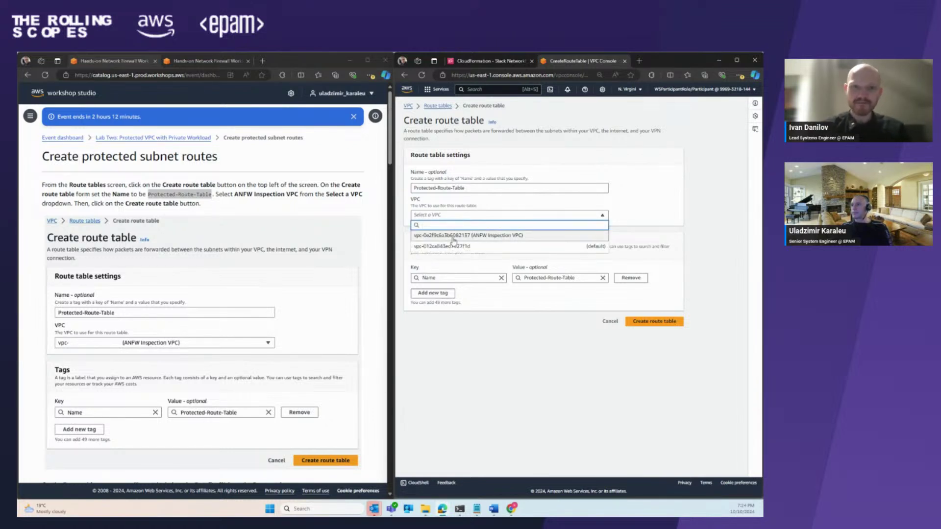
pyautogui.click(477, 236)
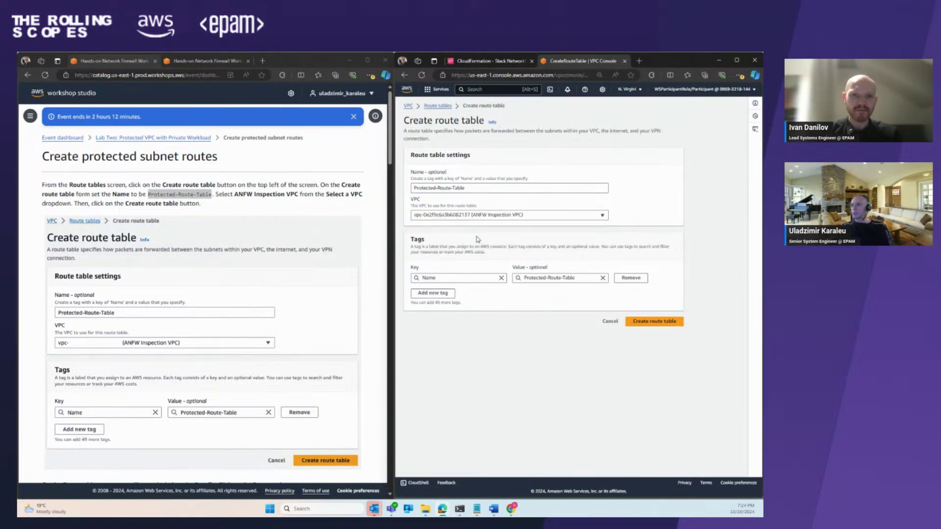
pyautogui.click(665, 323)
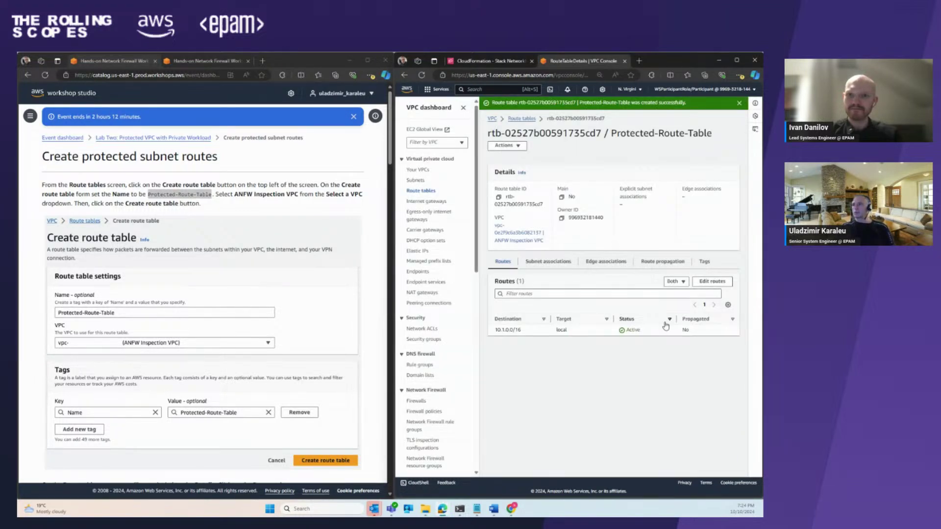
# - Consult the guide and architecture diagram, and add a route with destination 0.0.0.0/0 to Protected-Route-Table
pyautogui.scroll(-4, 341, 284)
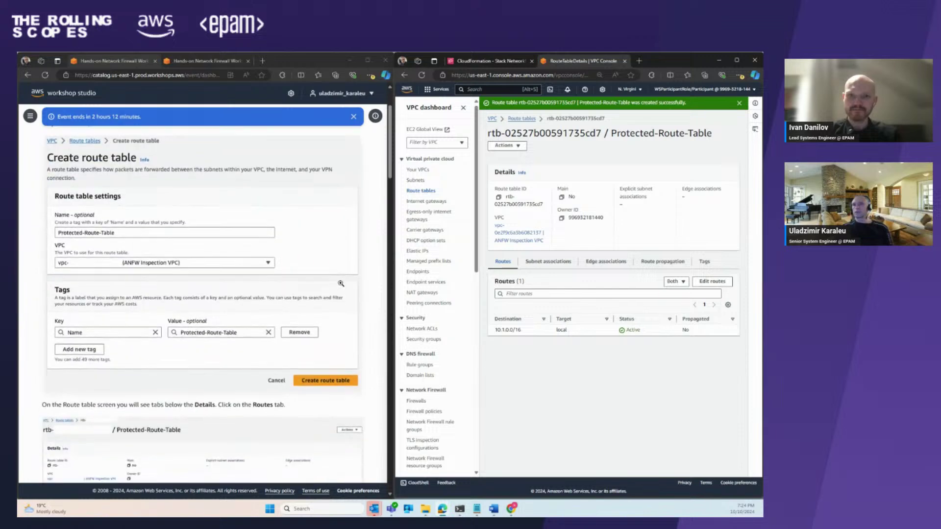
pyautogui.scroll(-3, 329, 305)
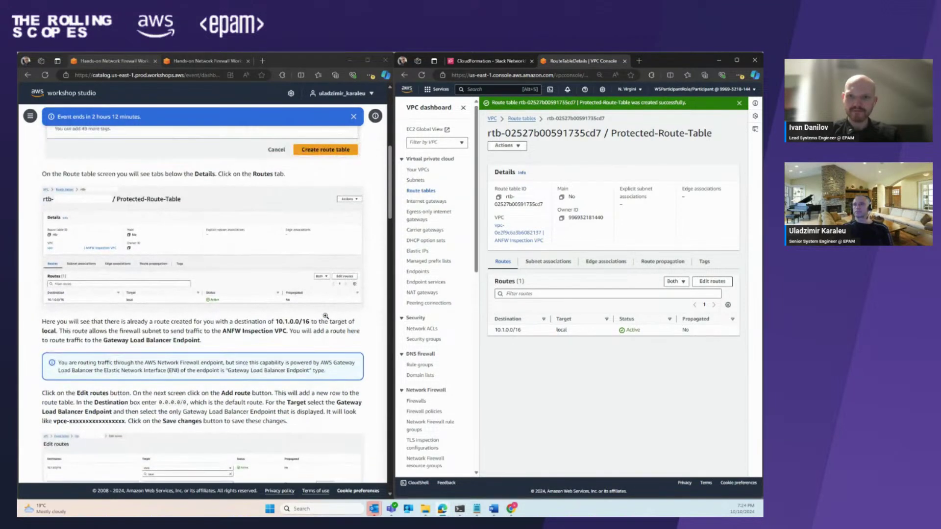
pyautogui.click(201, 61)
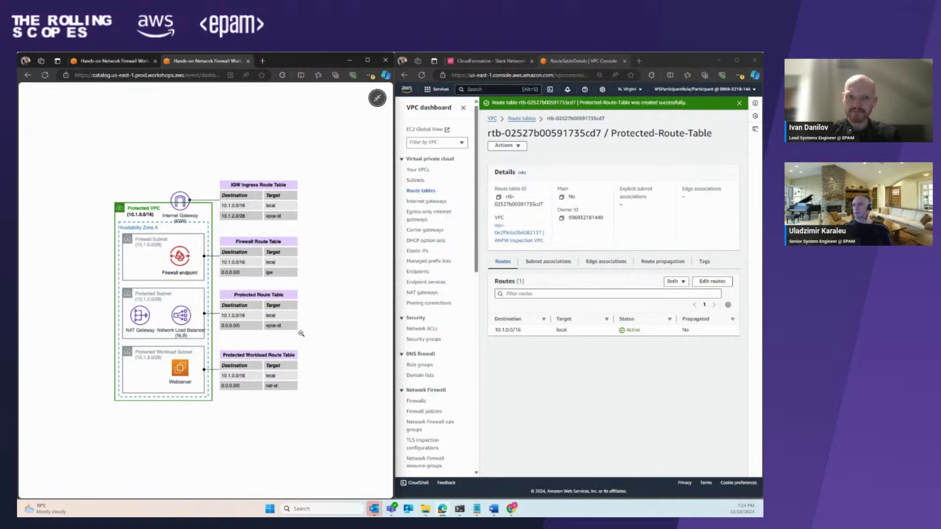
pyautogui.click(99, 58)
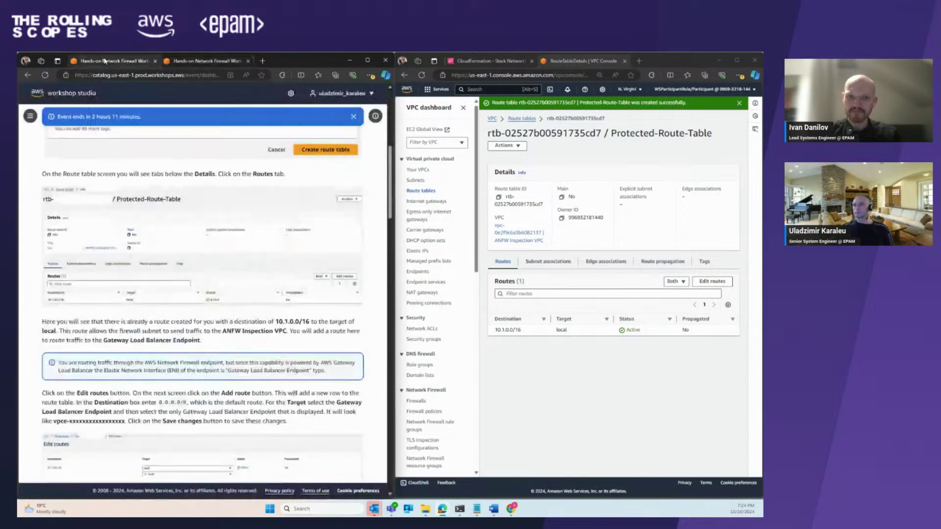
pyautogui.scroll(-5, 245, 318)
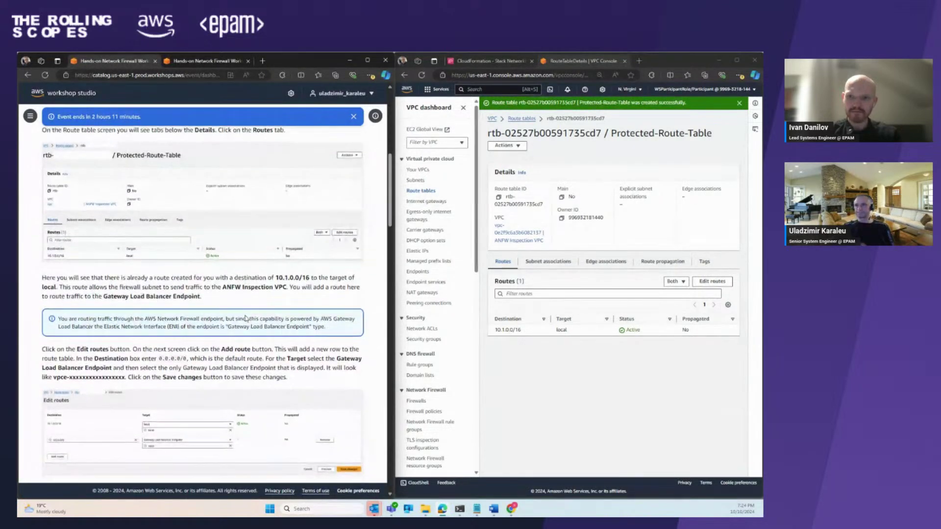
pyautogui.scroll(1, 245, 316)
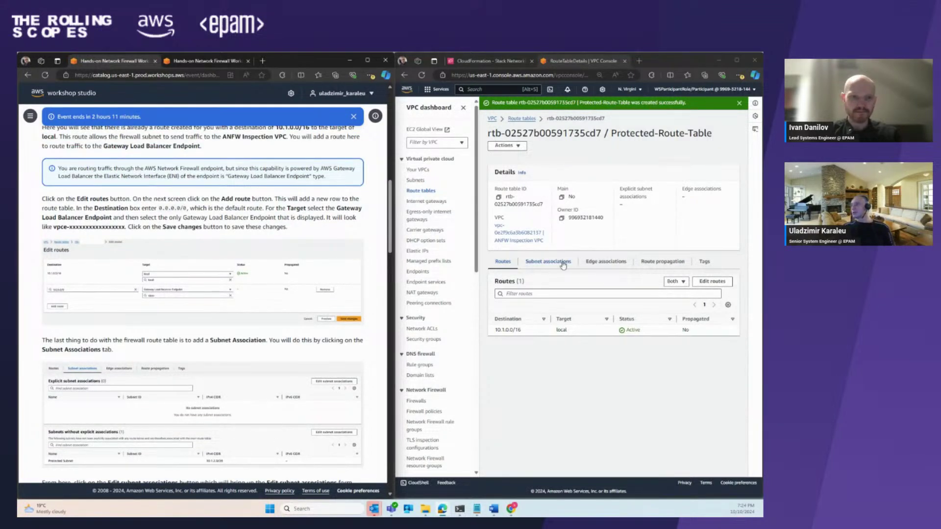
pyautogui.click(699, 282)
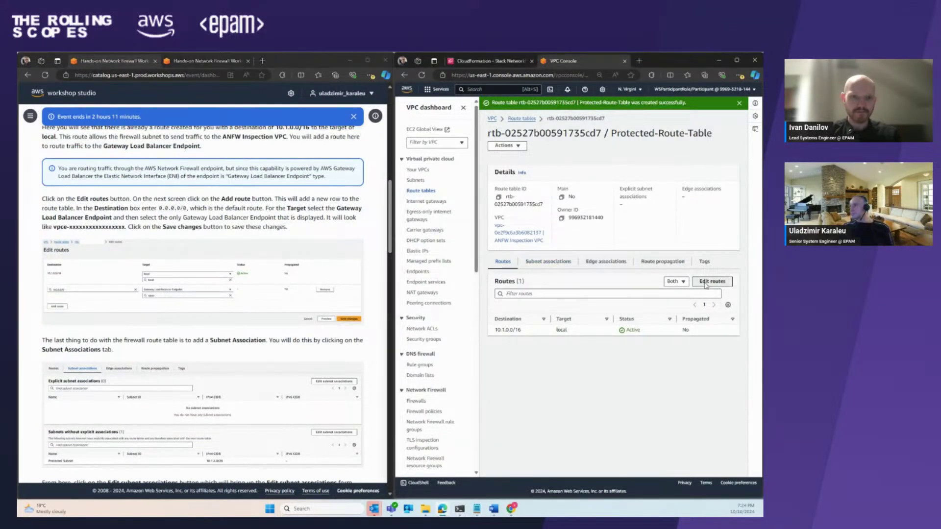
pyautogui.click(430, 229)
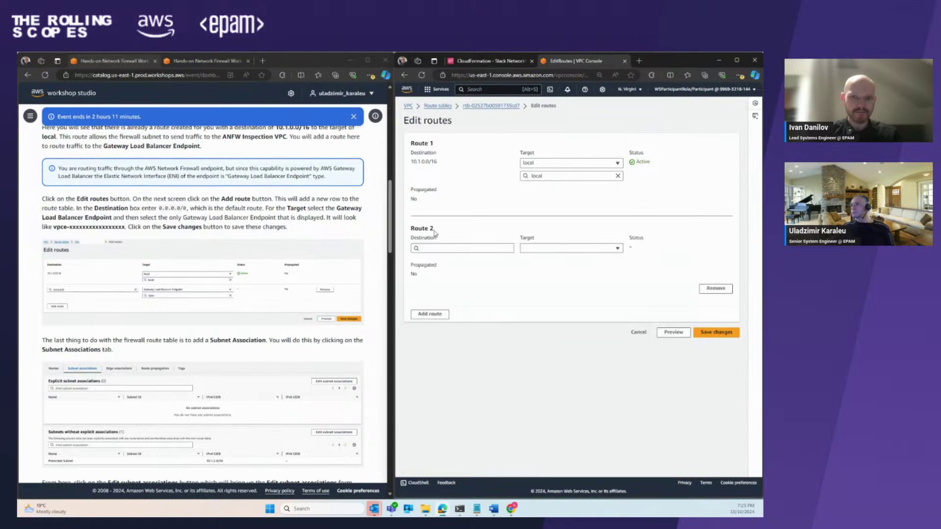
pyautogui.click(441, 248)
pyautogui.click(431, 258)
# - Set the 0.0.0.0/0 route's target to the ANFW-Lab Gateway Load Balancer Endpoint and save the route changes
pyautogui.click(551, 248)
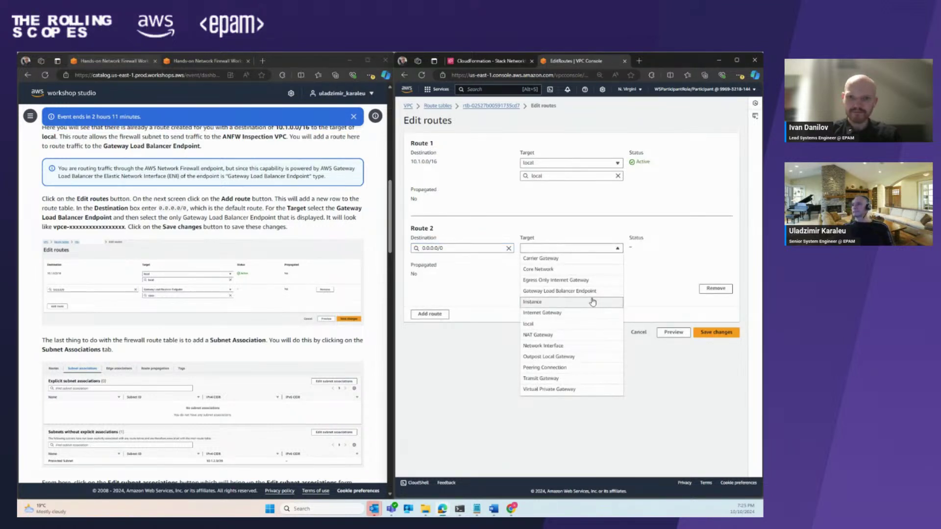
pyautogui.click(582, 292)
pyautogui.click(559, 261)
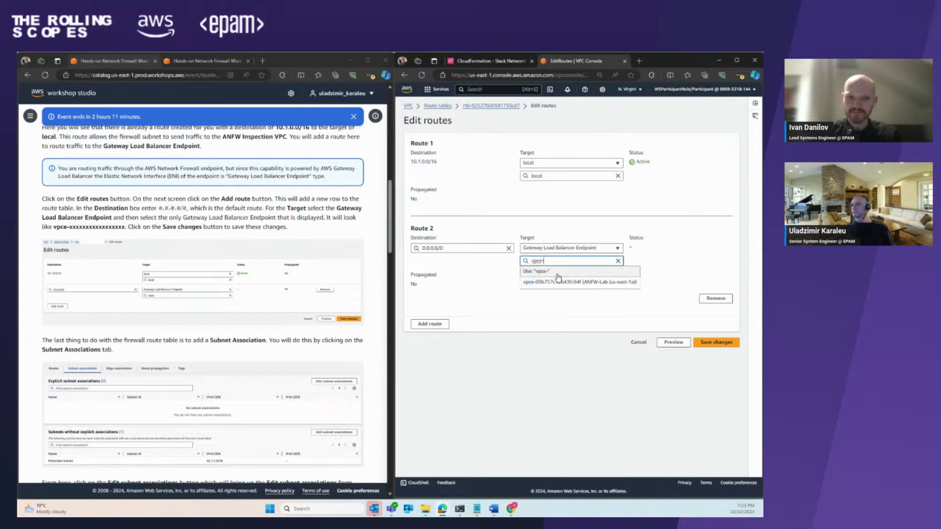
pyautogui.click(556, 282)
pyautogui.scroll(-2, 191, 330)
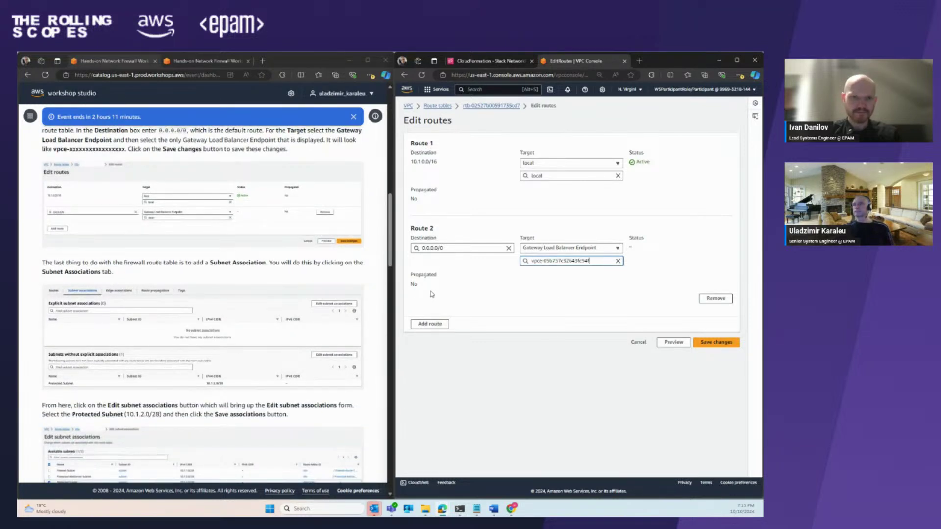
pyautogui.click(718, 345)
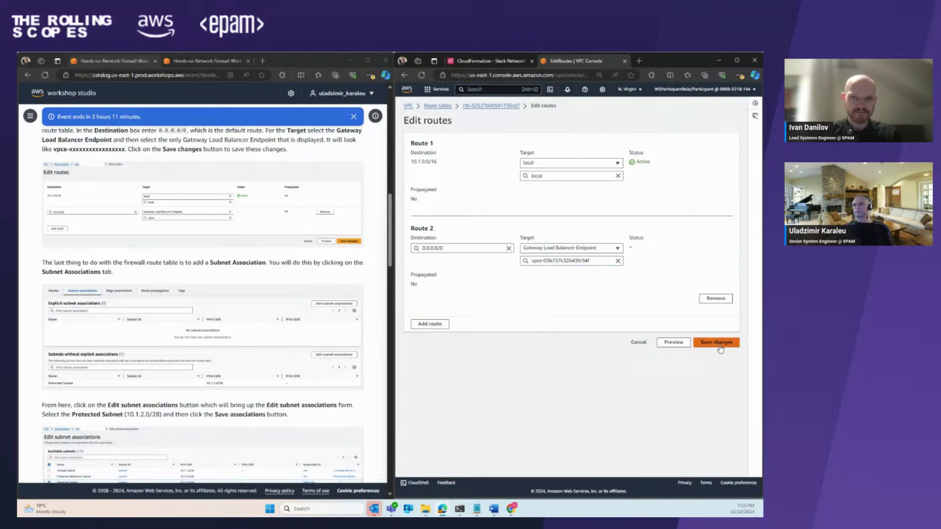
pyautogui.click(720, 345)
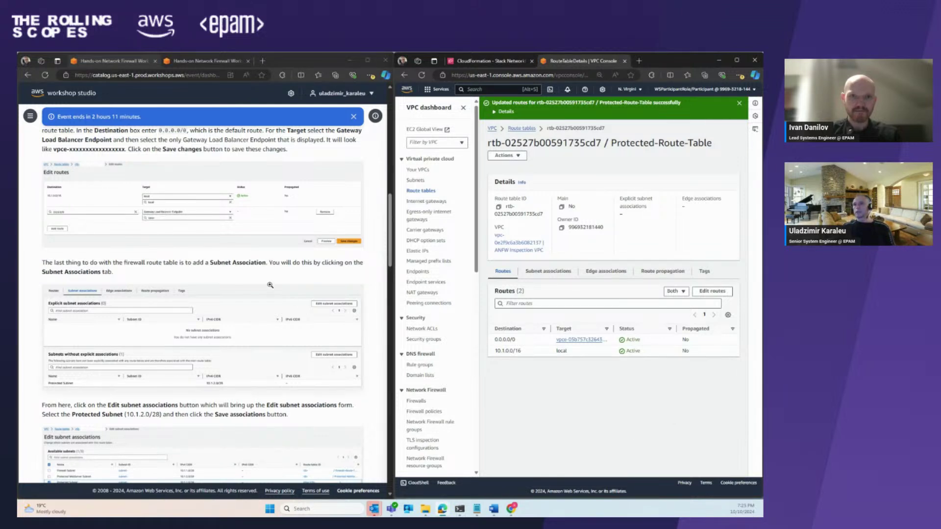
# - Following the guide, associate the Protected Subnet (10.1.2.0/28) with Protected-Route-Table and save the association
pyautogui.scroll(-1, 273, 281)
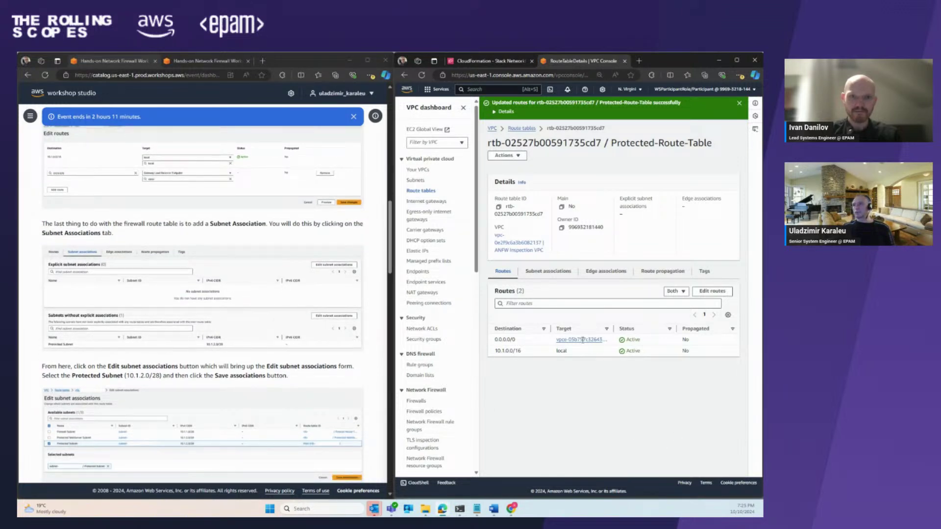
pyautogui.click(547, 273)
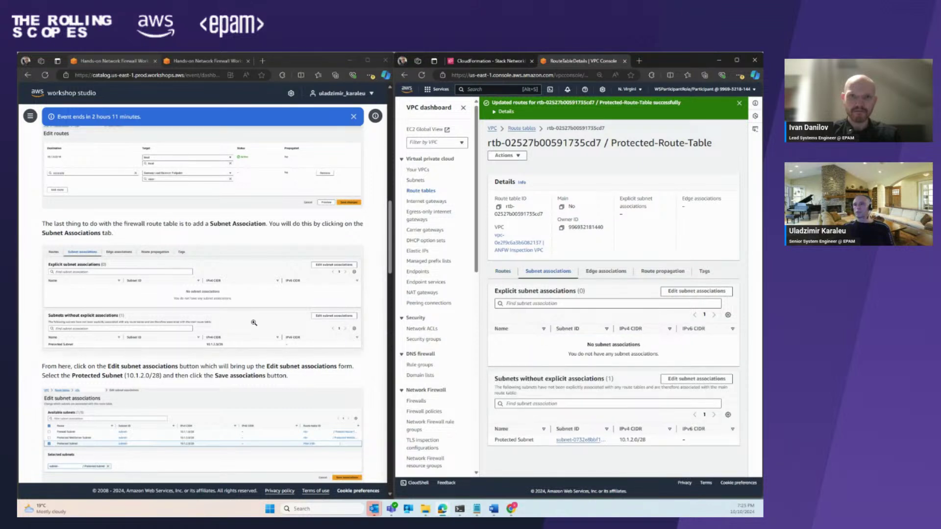
pyautogui.scroll(-1, 252, 294)
pyautogui.click(209, 62)
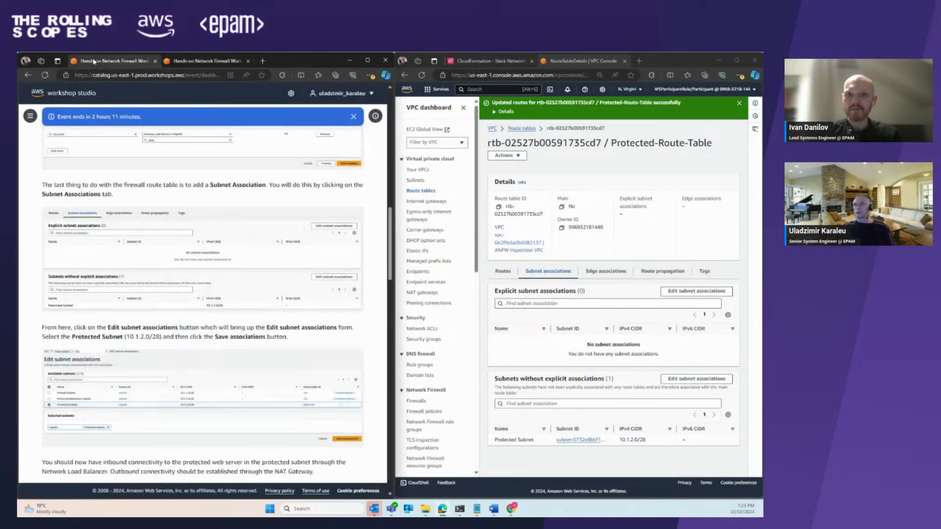
pyautogui.click(96, 61)
pyautogui.scroll(-4, 223, 288)
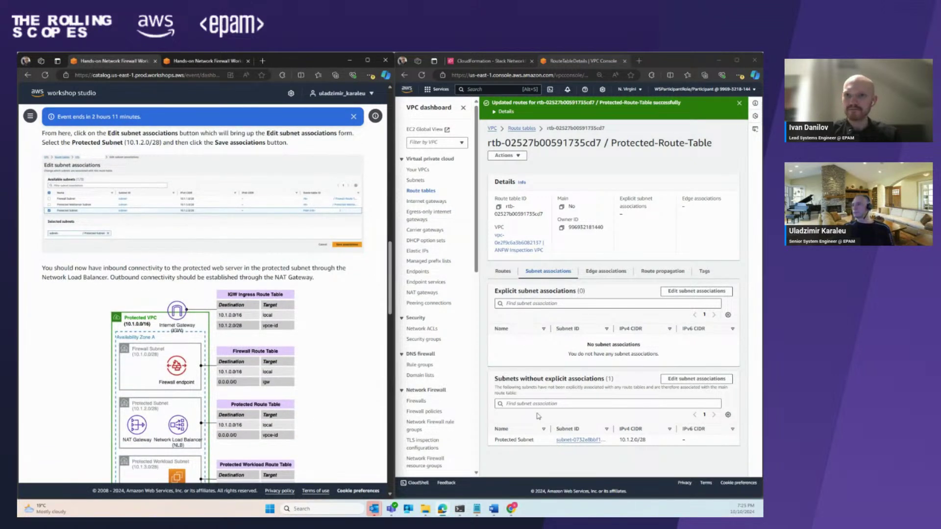
pyautogui.click(684, 291)
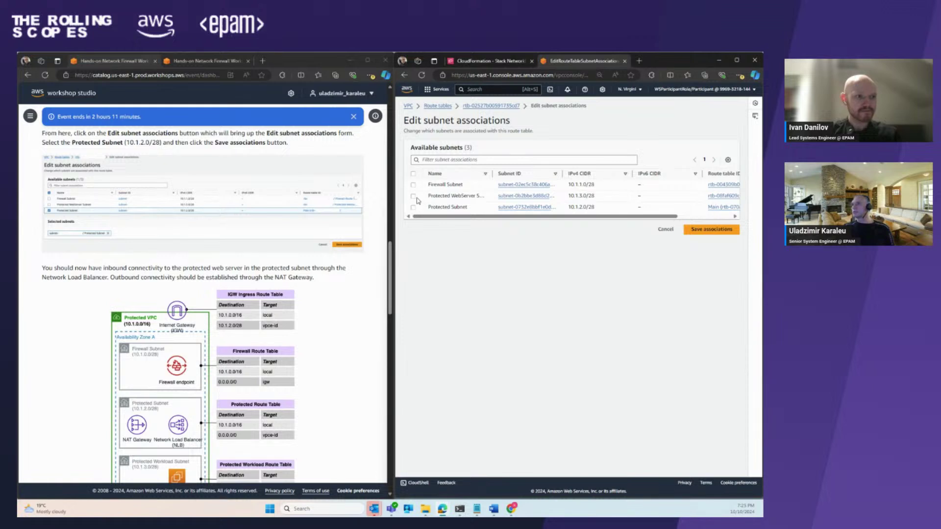
pyautogui.click(413, 207)
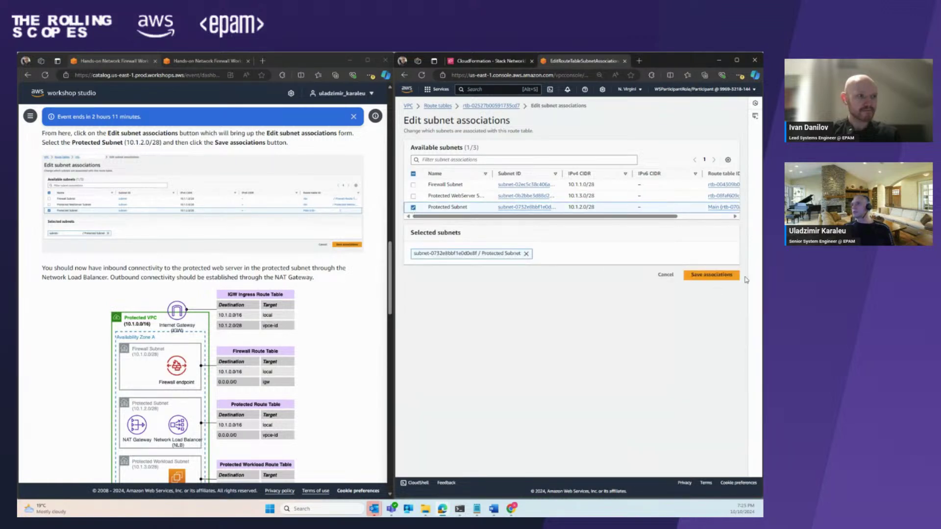
pyautogui.click(724, 275)
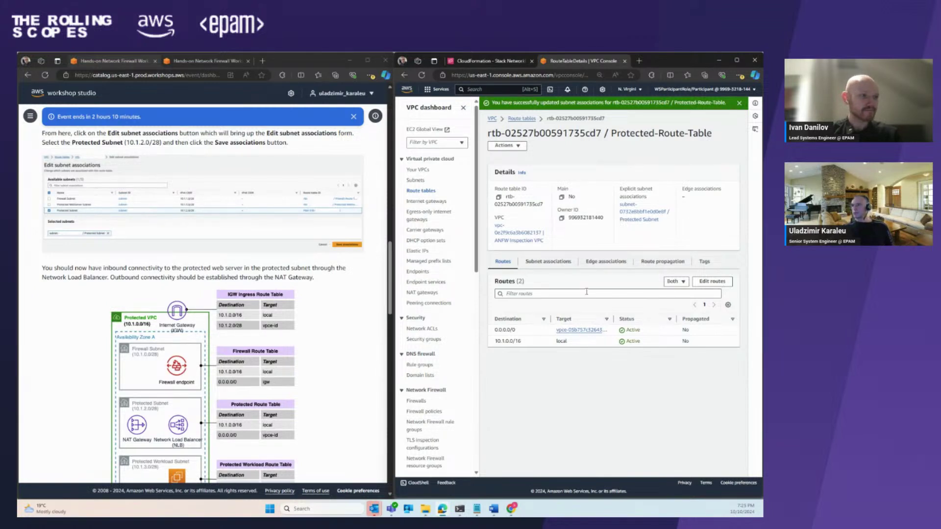
# - Check Protected-Route-Table's subnet associations and routes against the guide's architecture diagram
pyautogui.scroll(-3, 311, 387)
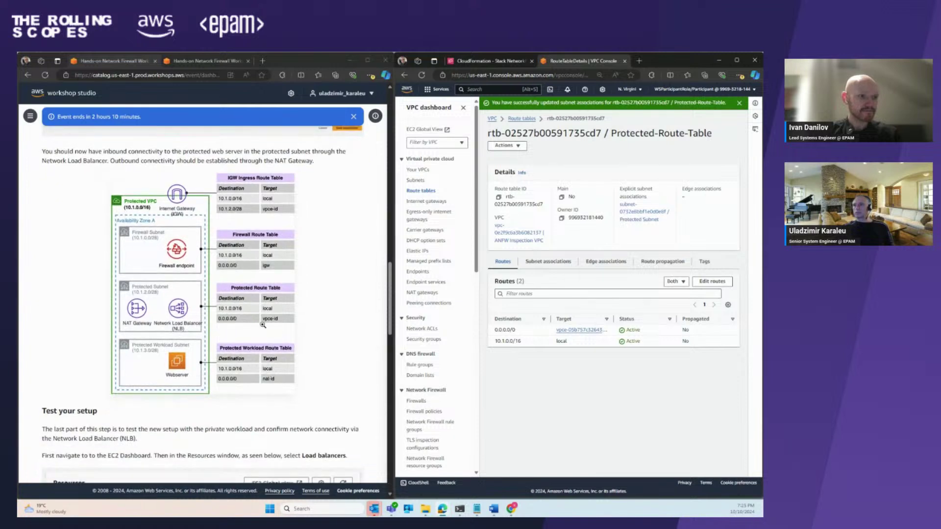
pyautogui.click(549, 262)
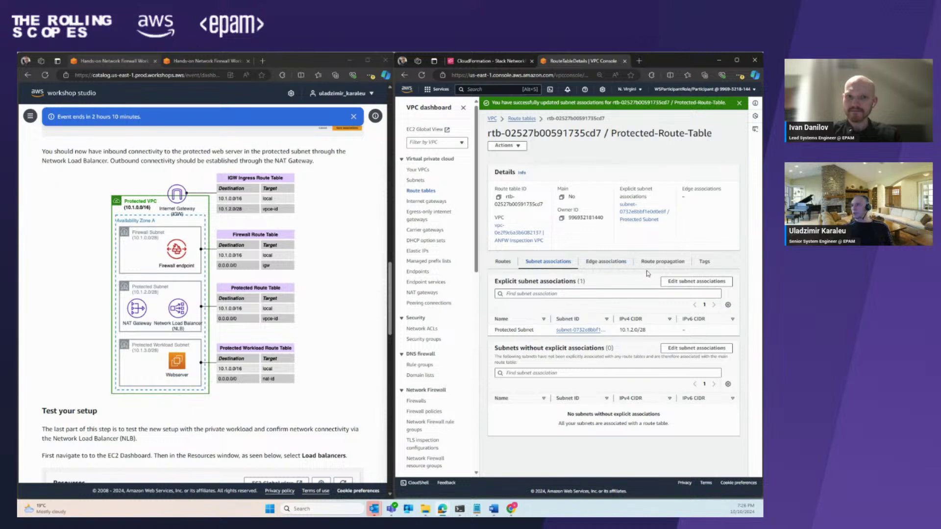
pyautogui.click(505, 266)
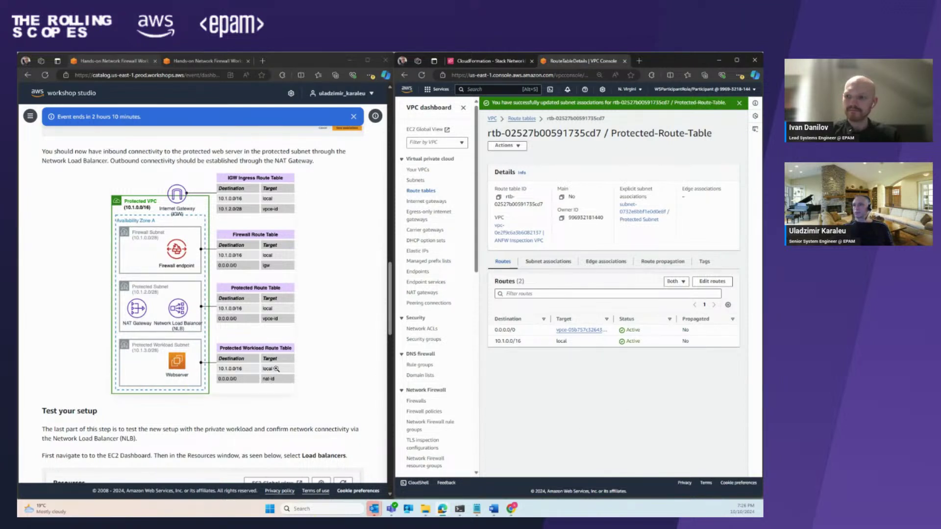
# - Following the guide's setup test, open the EC2 dashboard in a duplicate of the route table's browser tab
pyautogui.scroll(-4, 275, 368)
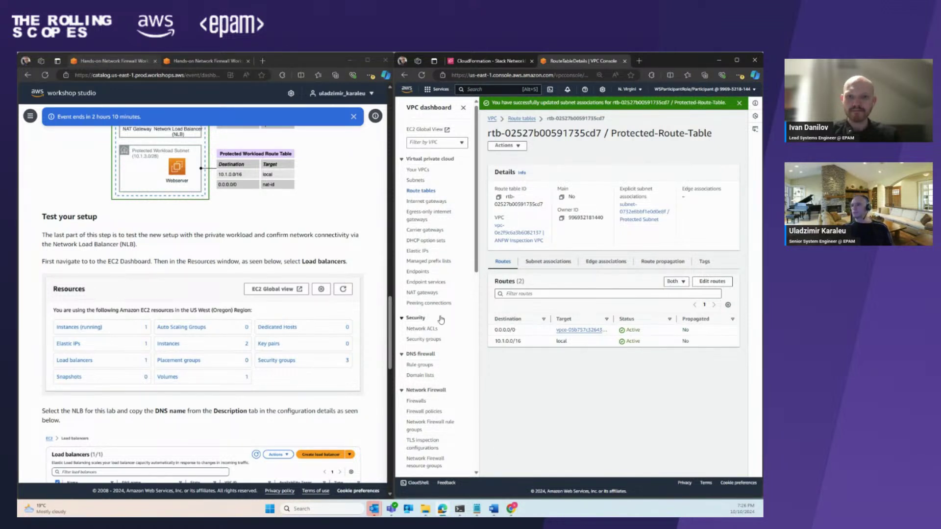
pyautogui.rightClick(579, 64)
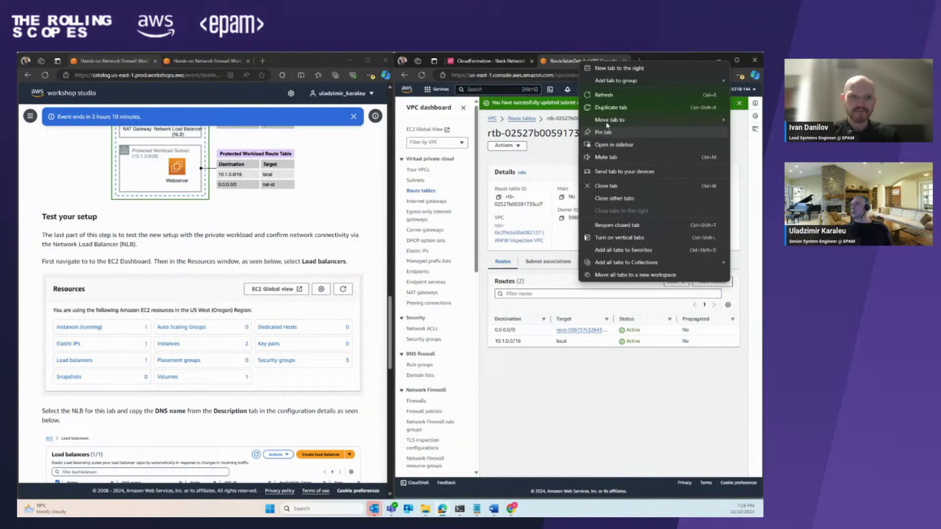
pyautogui.click(609, 108)
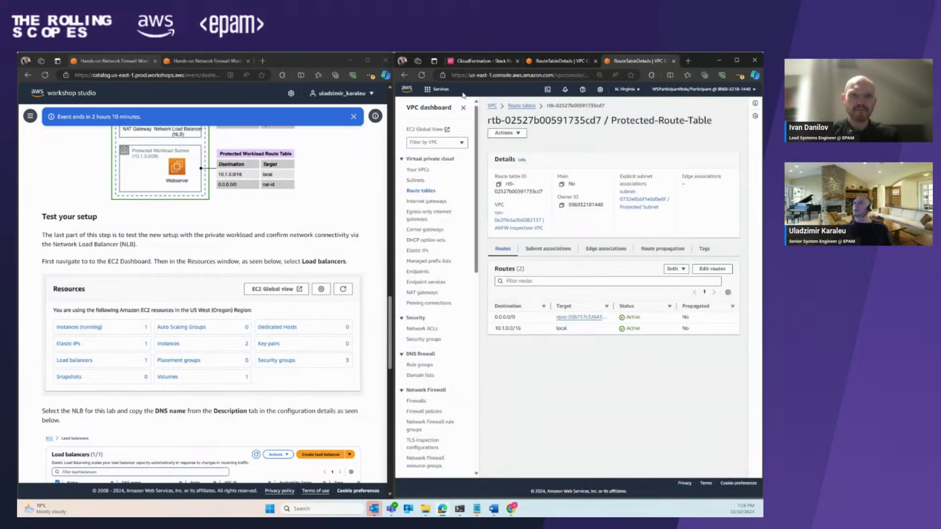
pyautogui.click(497, 90)
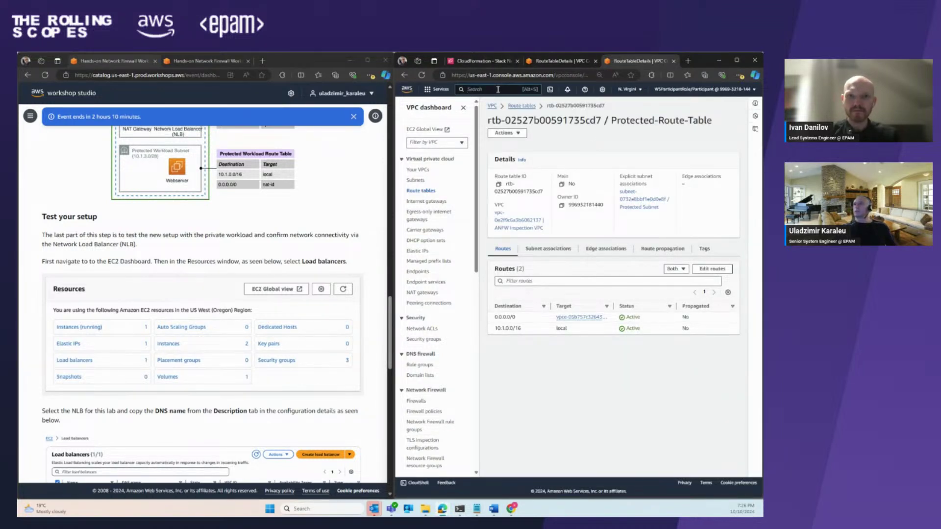
pyautogui.write('ec2')
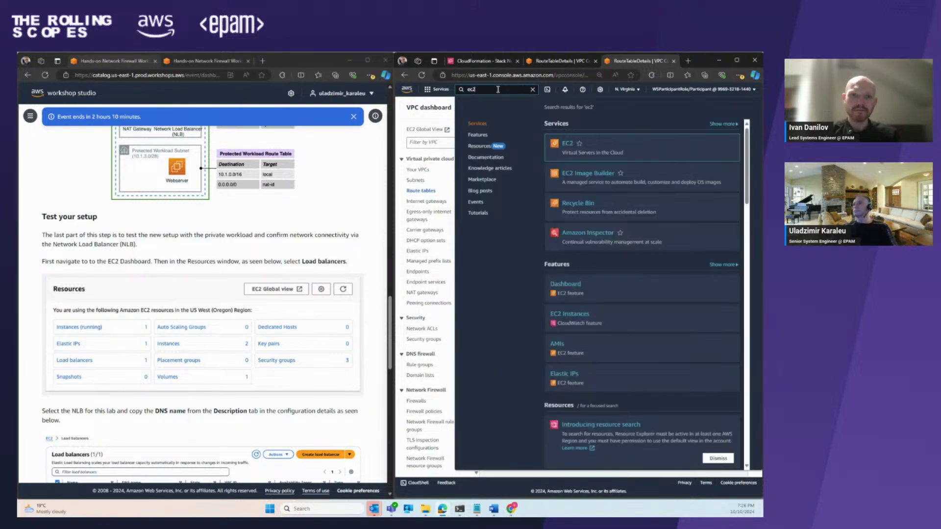
pyautogui.click(564, 145)
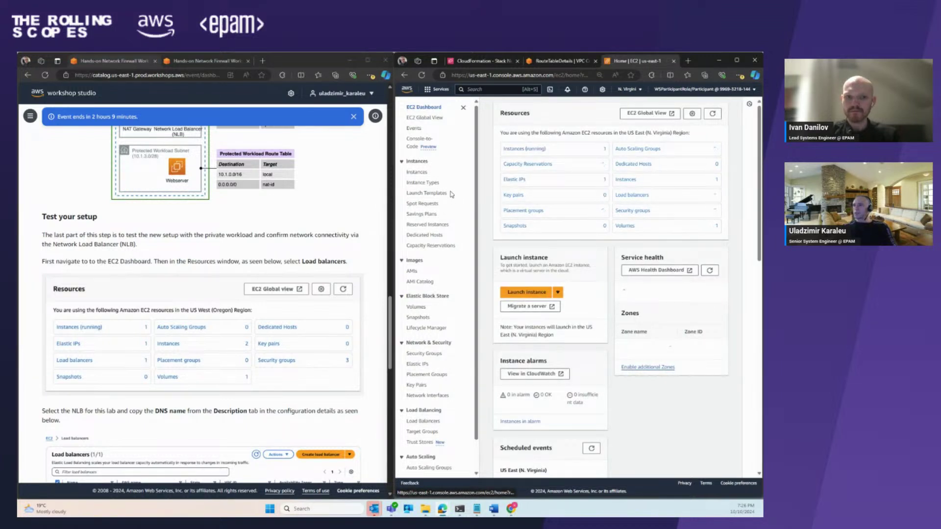
# - Open the NetworkFirewallLab-NLB load balancer's details and copy its DNS name
pyautogui.scroll(-2, 444, 188)
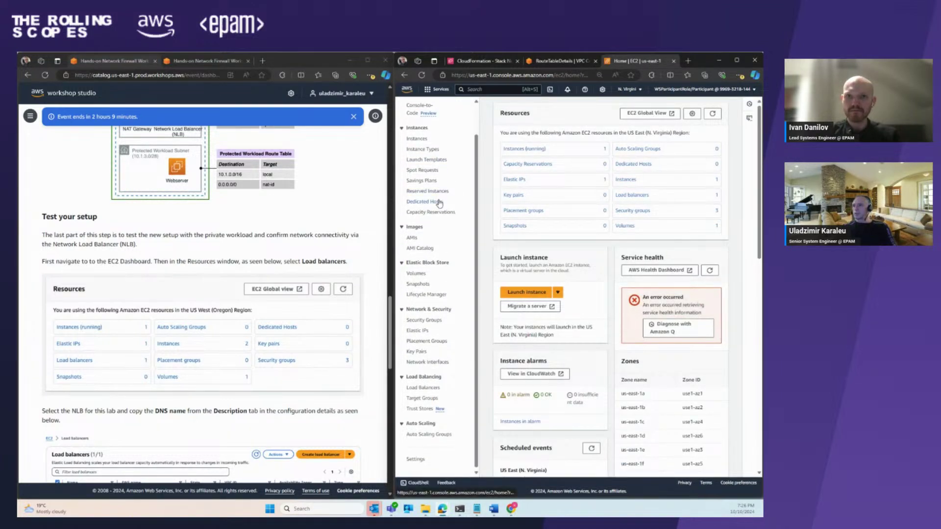
pyautogui.click(420, 387)
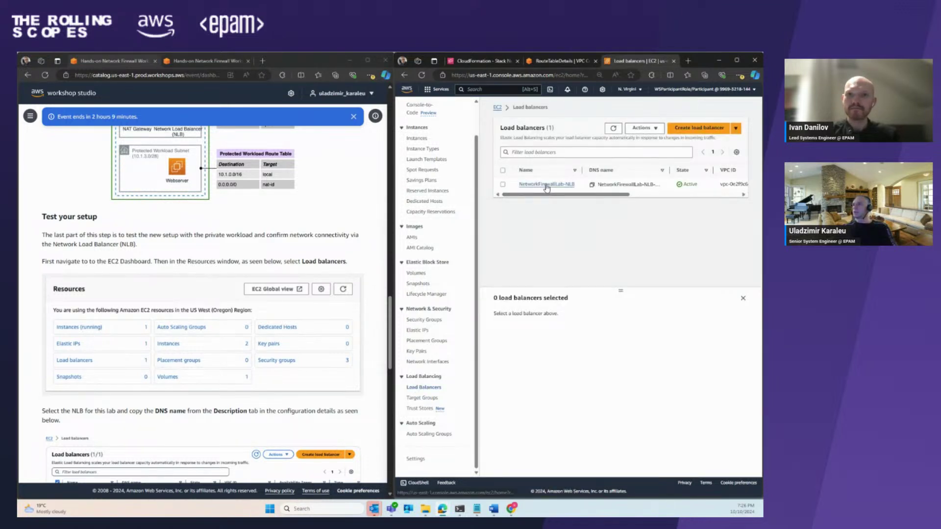
pyautogui.click(546, 185)
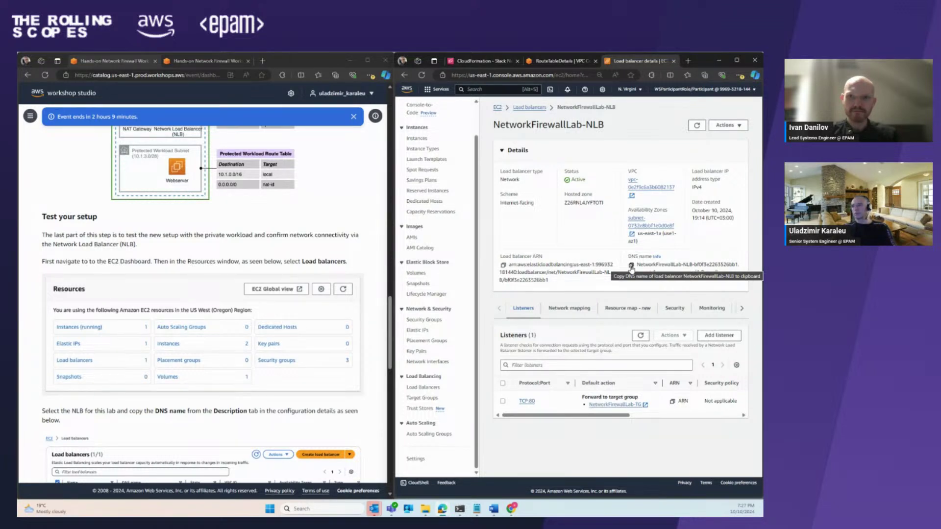
pyautogui.click(631, 266)
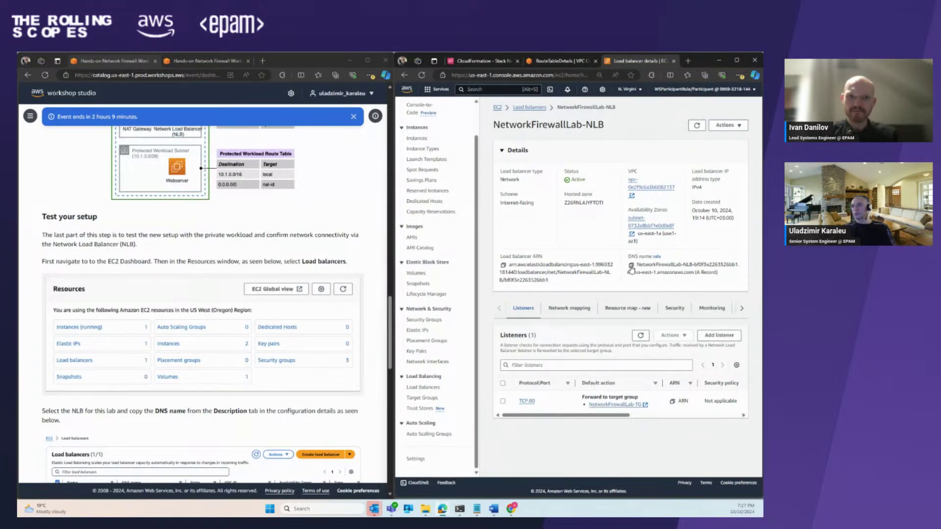
# - Load the copied NetworkFirewallLab-NLB DNS name in a new browser tab to test connectivity to the web server
pyautogui.click(688, 61)
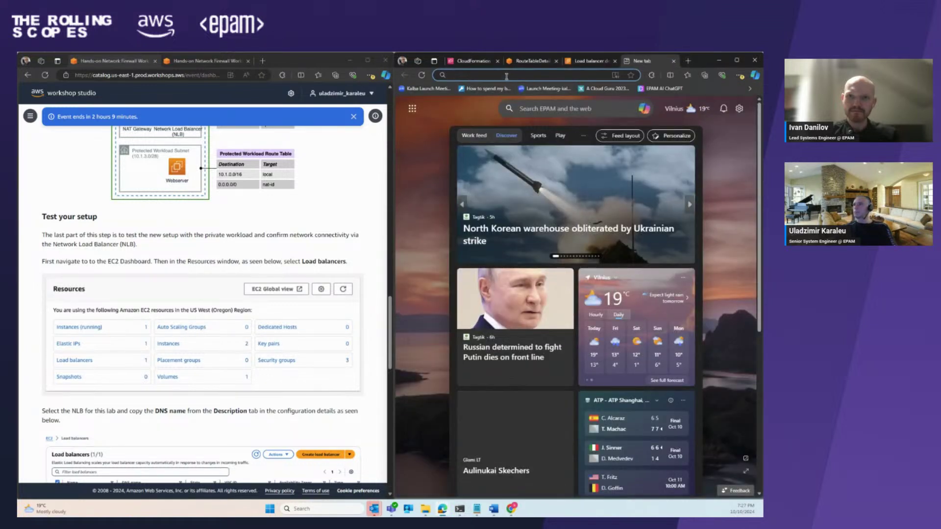
pyautogui.click(506, 75)
pyautogui.hotkey('ctrl', 'v')
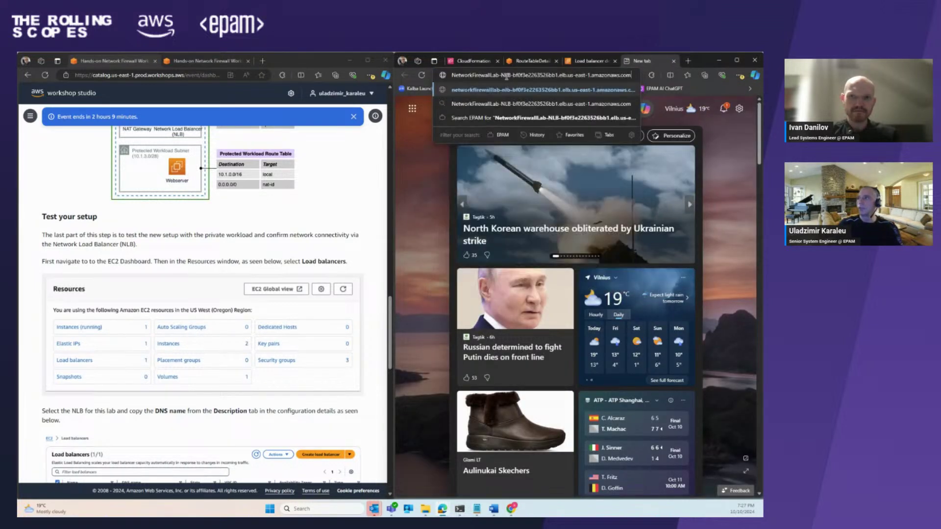
pyautogui.press('Return')
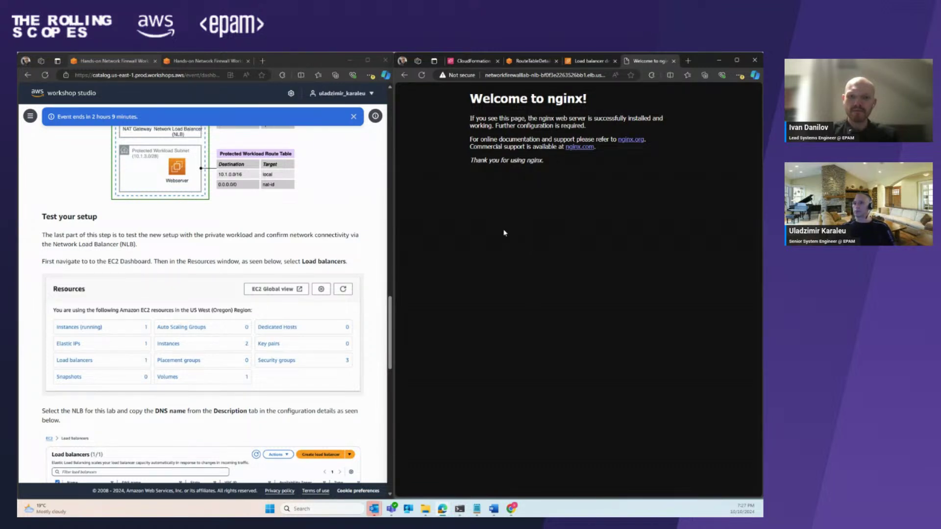
# - Read the guide's sections on the expected nginx welcome page and on checking the firewall's flow logs in CloudWatch
pyautogui.scroll(-5, 309, 235)
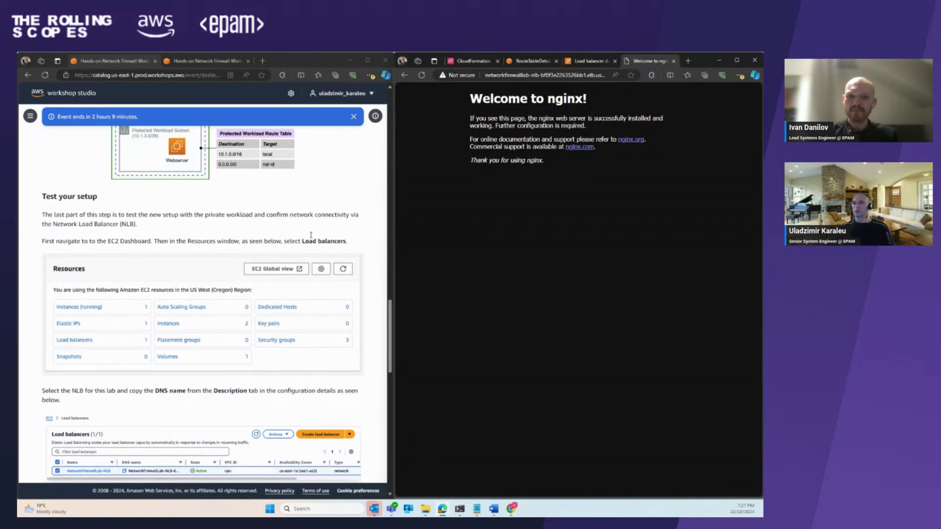
pyautogui.scroll(-3, 312, 235)
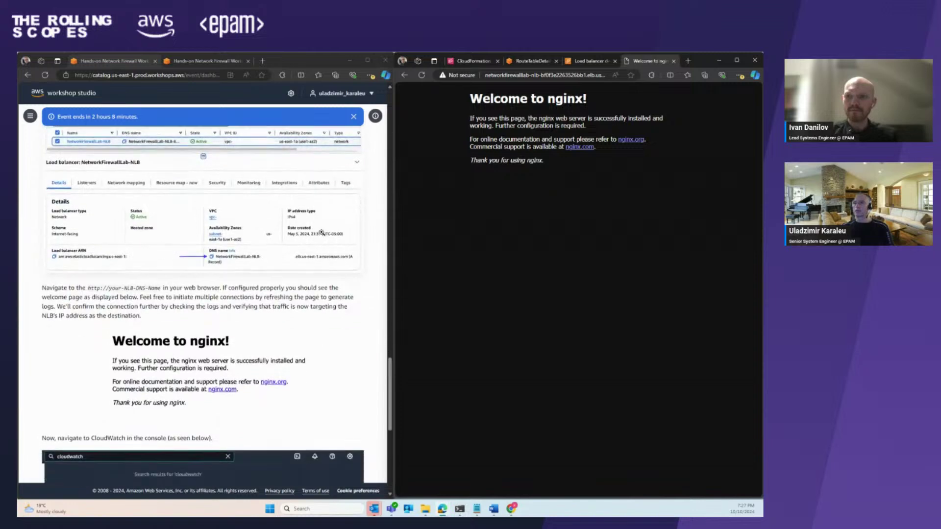
pyautogui.scroll(-1, 335, 229)
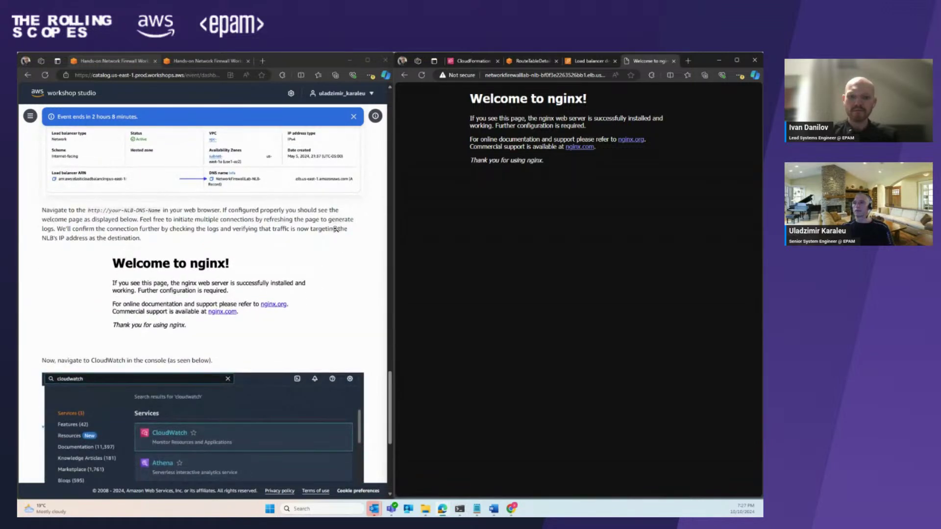
pyautogui.scroll(-1, 335, 229)
pyautogui.scroll(-2, 335, 228)
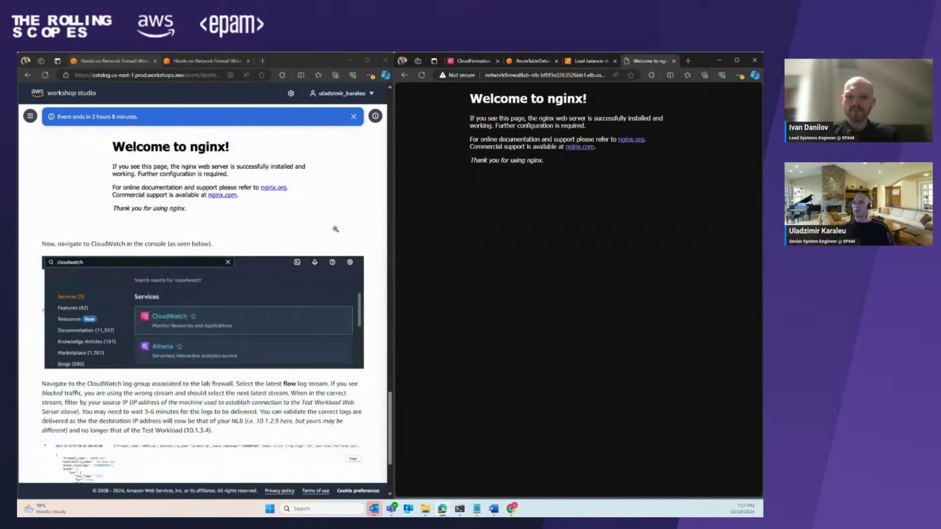
pyautogui.scroll(2, 335, 229)
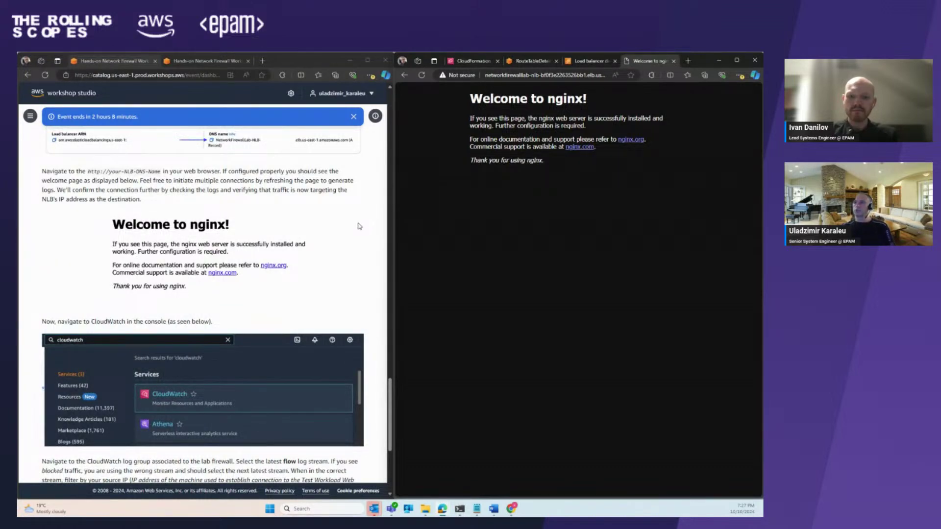
pyautogui.scroll(-1, 294, 213)
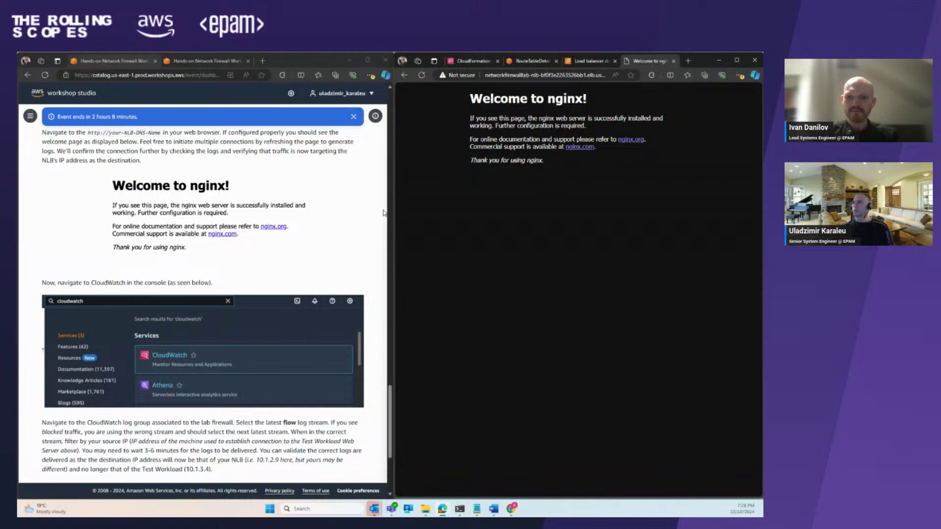
# - Duplicate the load balancer's browser tab, open CloudWatch in the copy and go to its log groups
pyautogui.click(585, 62)
pyautogui.rightClick(585, 62)
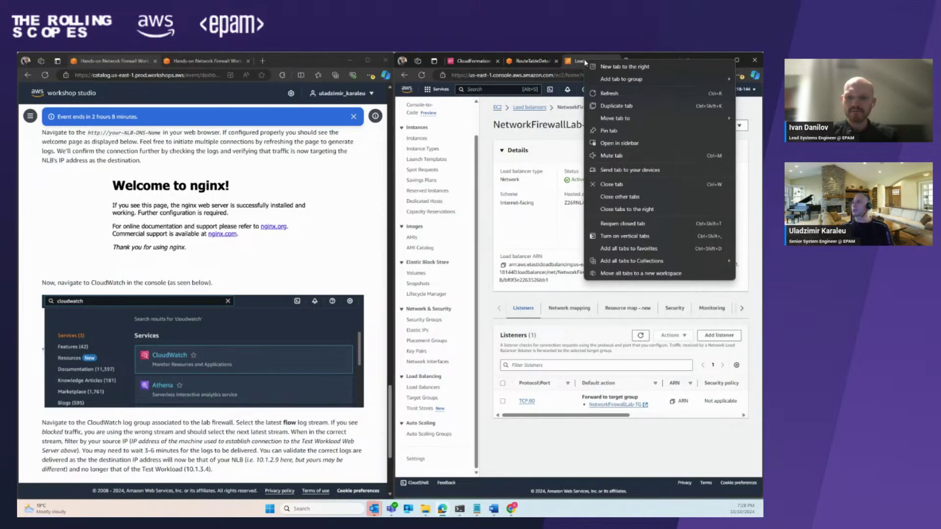
pyautogui.click(608, 105)
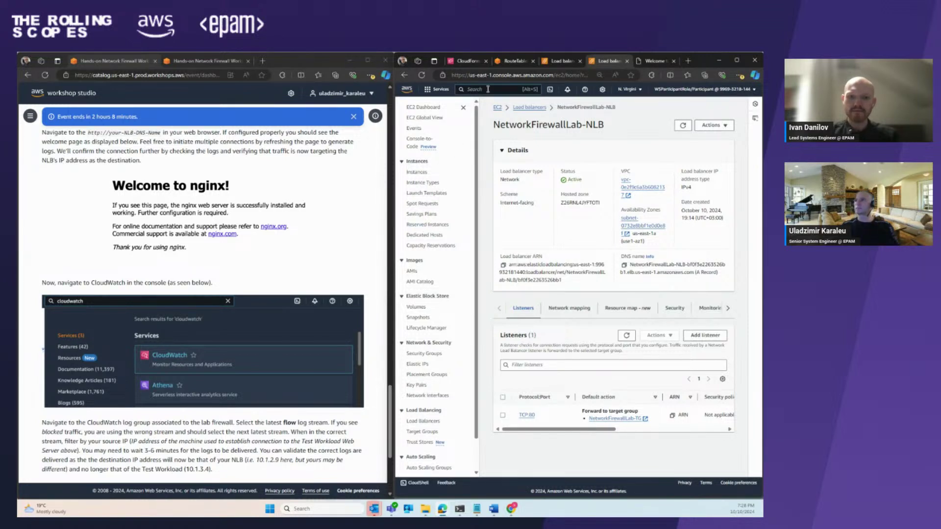
pyautogui.click(488, 89)
pyautogui.write('c')
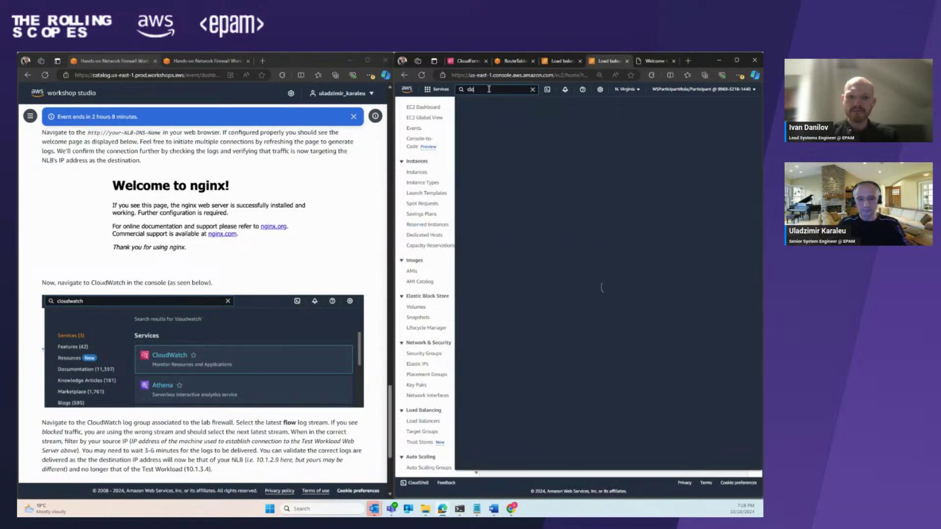
pyautogui.write('loudwatch')
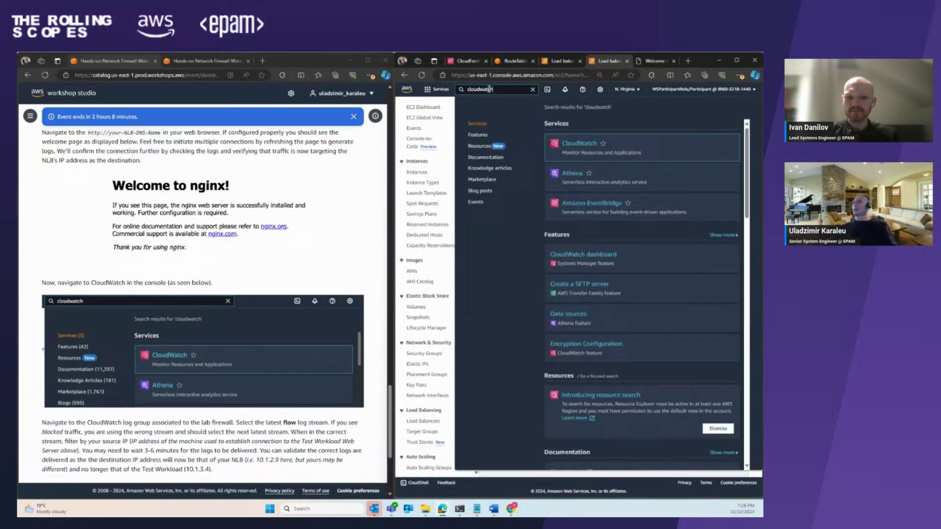
pyautogui.click(587, 146)
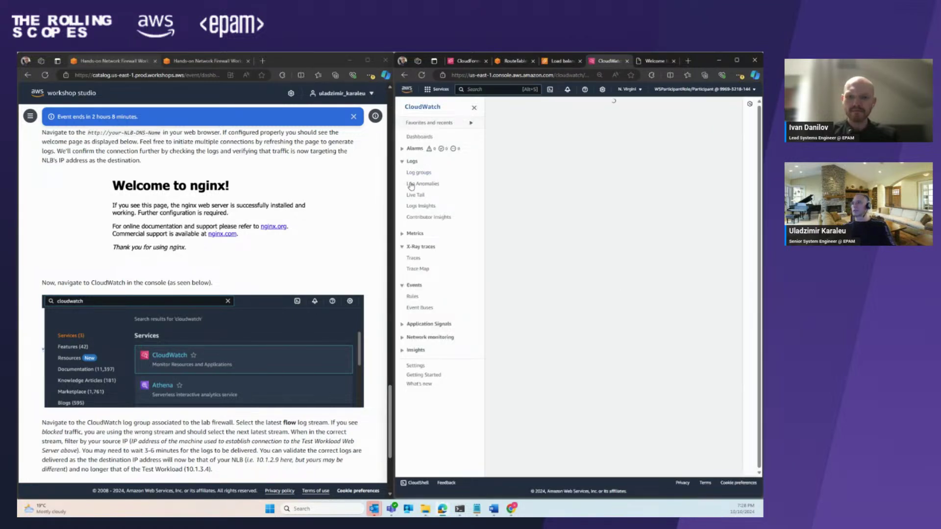
pyautogui.click(415, 174)
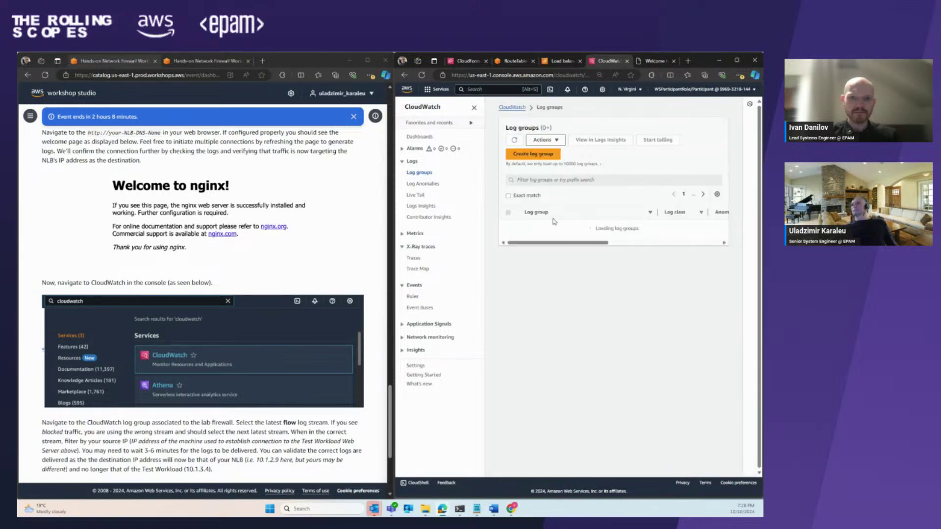
# - Open the anfw_lab log group and, following the guide, open its latest flow log stream
pyautogui.click(540, 228)
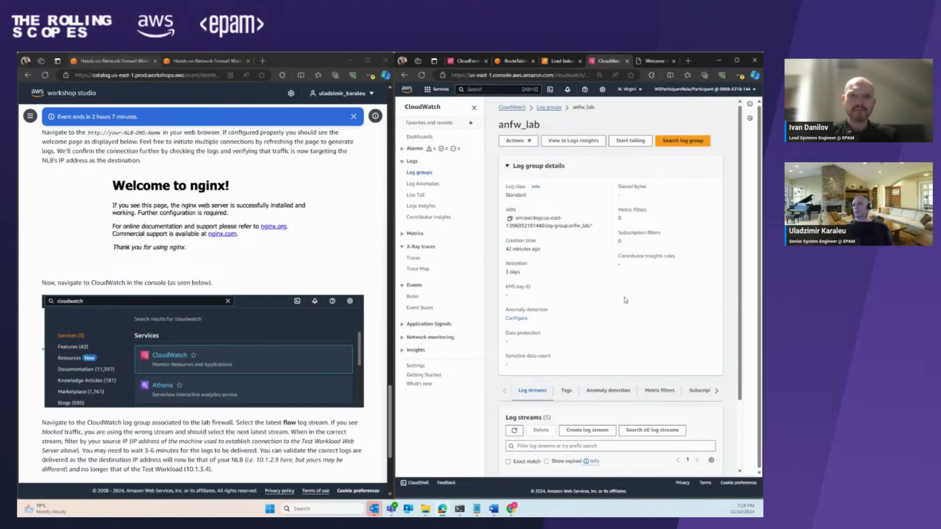
pyautogui.scroll(-3, 625, 300)
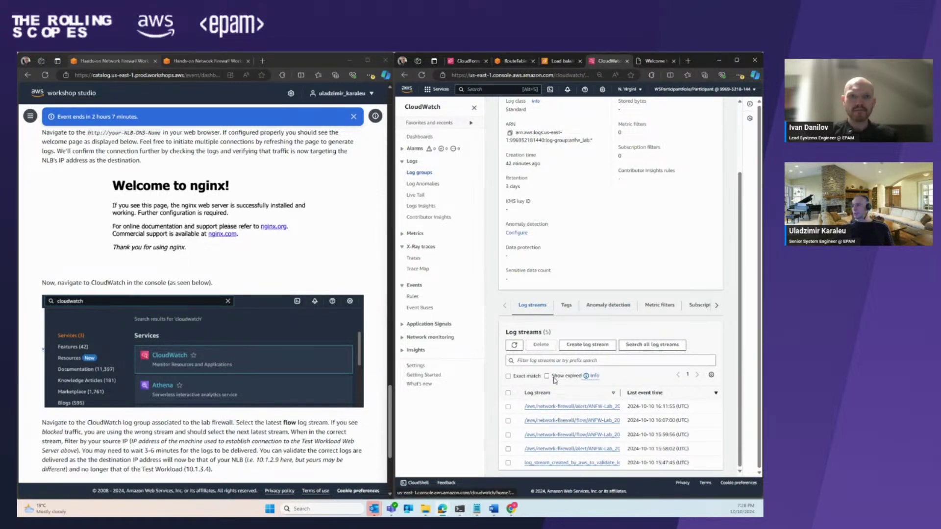
pyautogui.scroll(1, 518, 349)
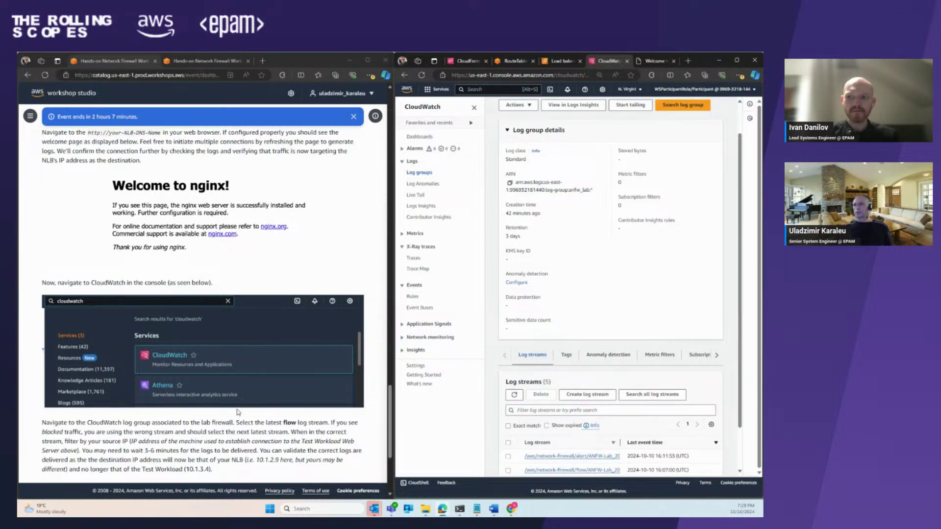
pyautogui.scroll(-4, 275, 331)
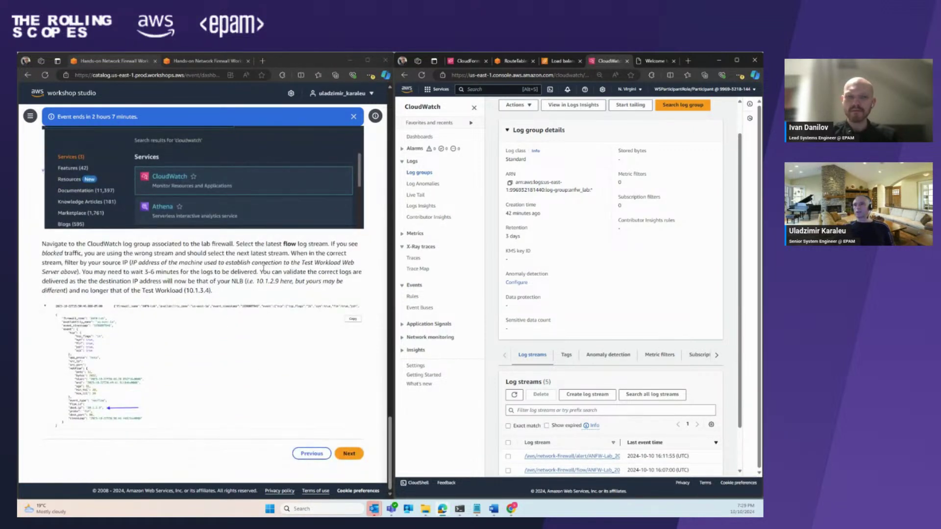
pyautogui.scroll(-1, 577, 458)
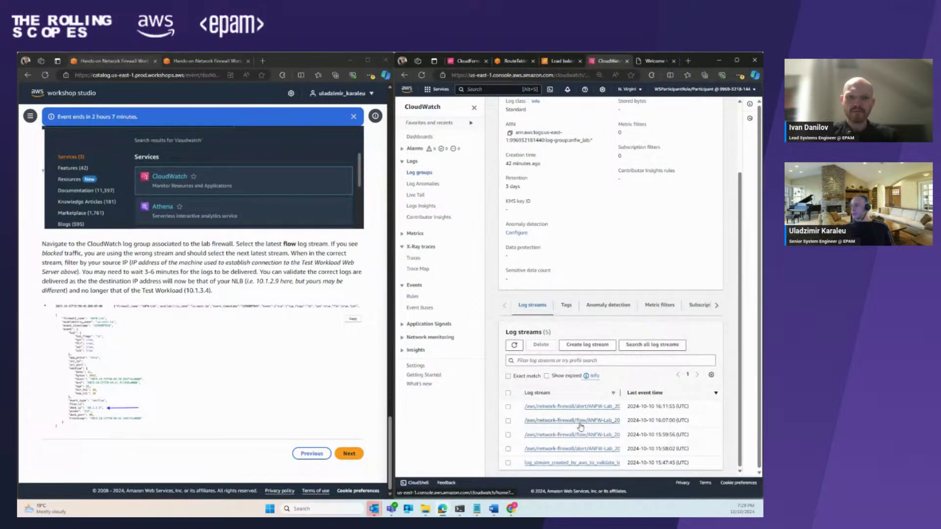
pyautogui.click(580, 425)
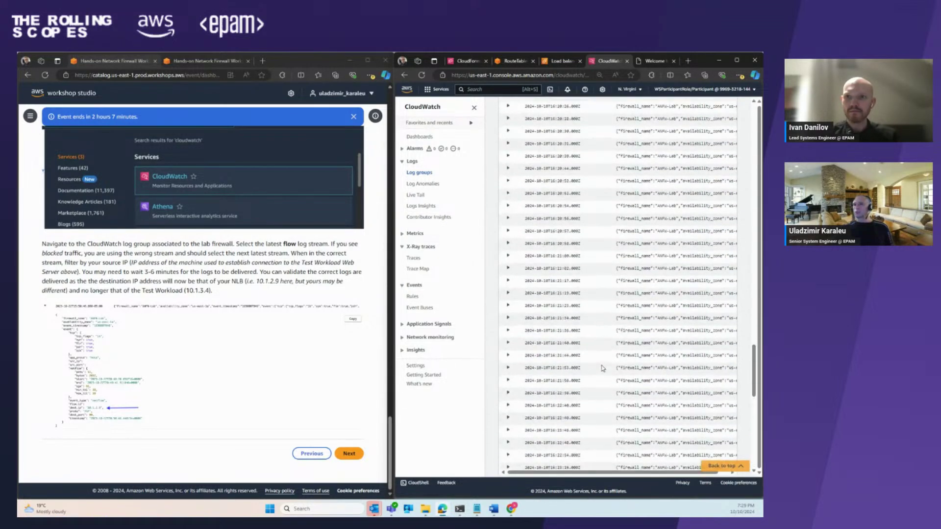
# - Filter the flow stream's log events by the source IP 78.56.95.14
pyautogui.scroll(10, 598, 370)
pyautogui.scroll(10, 603, 368)
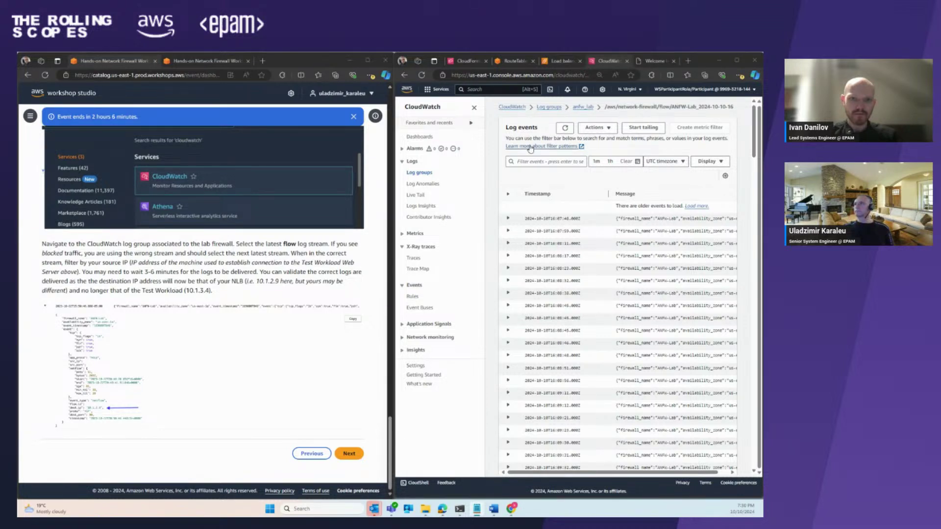
pyautogui.click(519, 161)
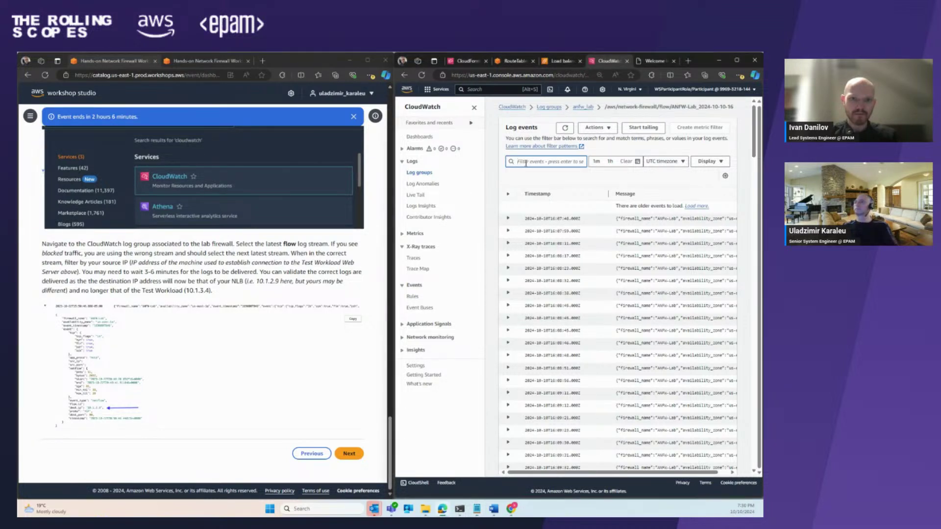
pyautogui.write('78.58.95.14')
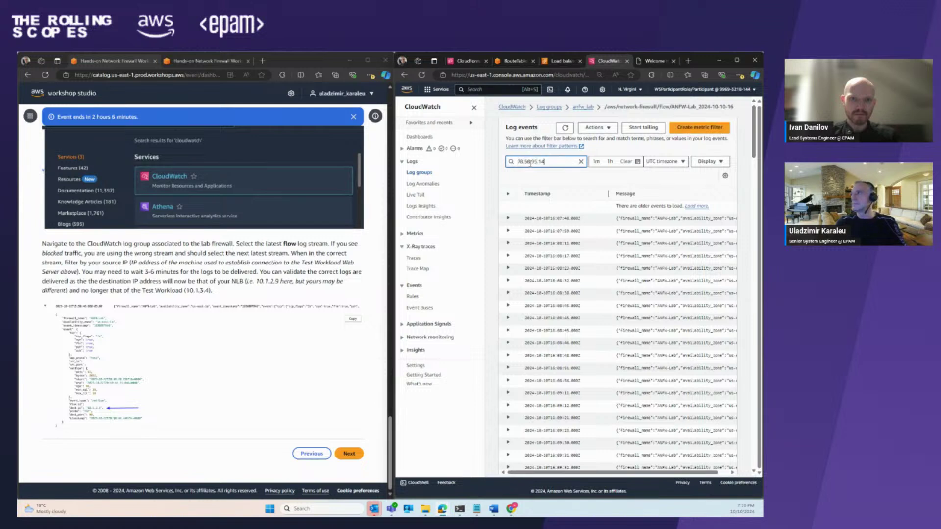
pyautogui.press('Return')
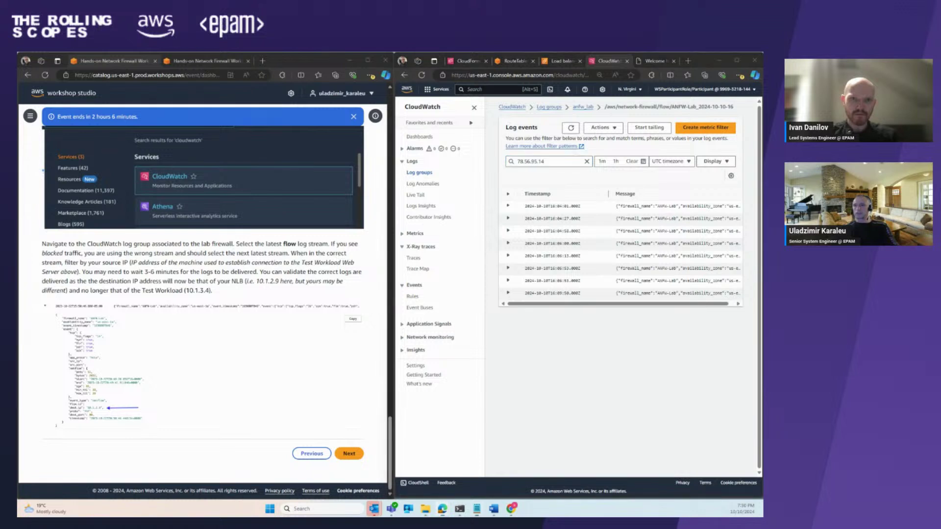
# - Expand the newest matching log event, check its destination IP and port, and collapse it again
pyautogui.click(508, 293)
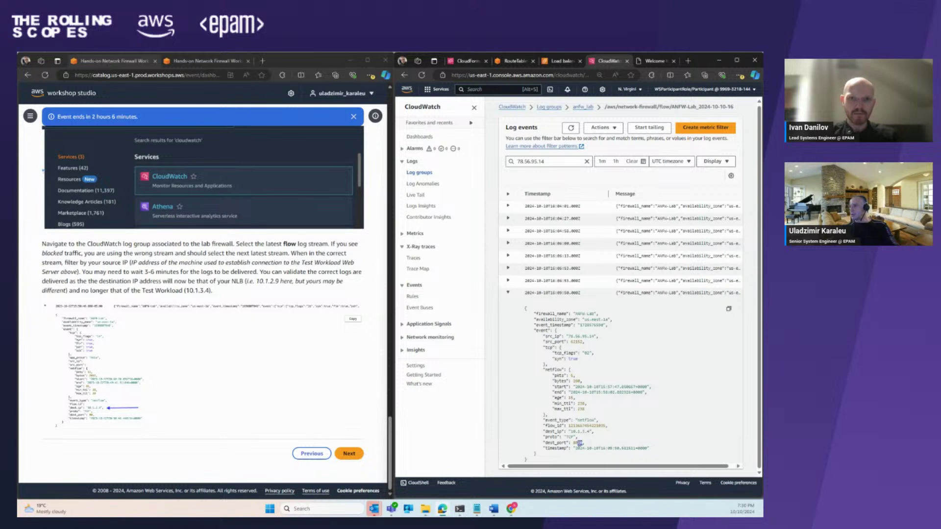
pyautogui.doubleClick(577, 443)
pyautogui.click(508, 293)
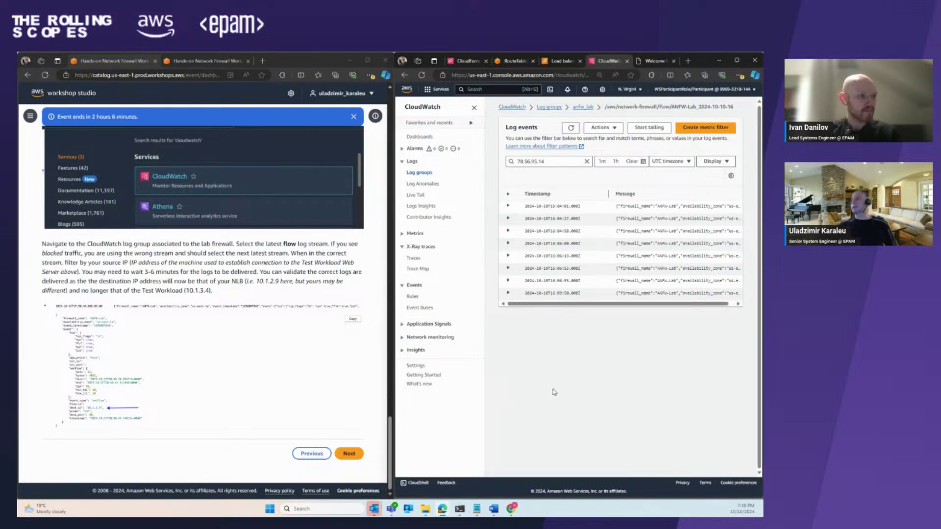
# - Check target health in the load balancer's NetworkFirewallLab-TG target group and bring up the Protected VPC architecture diagram
pyautogui.click(563, 61)
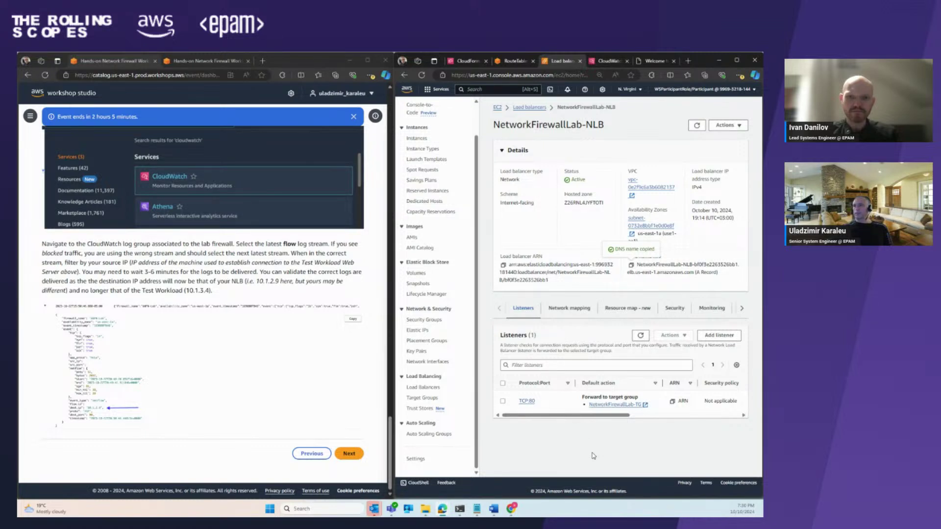
pyautogui.click(605, 404)
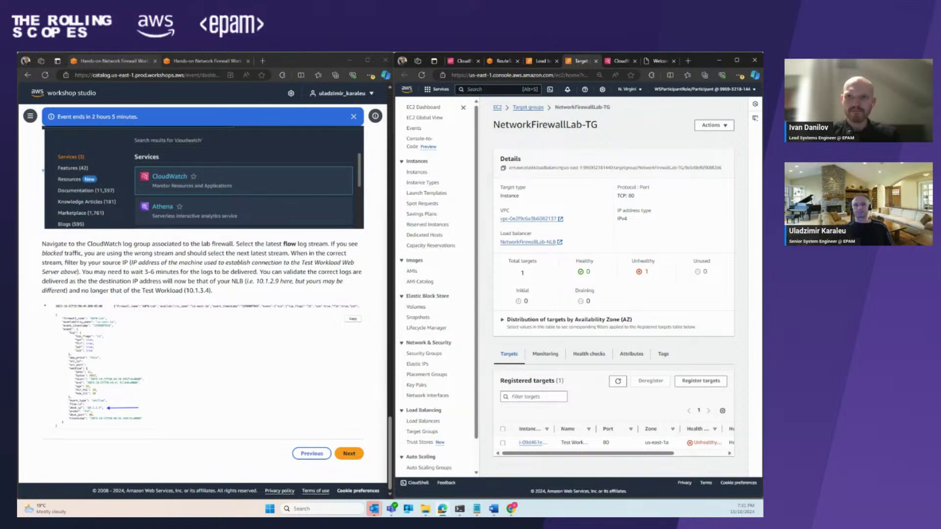
pyautogui.click(195, 62)
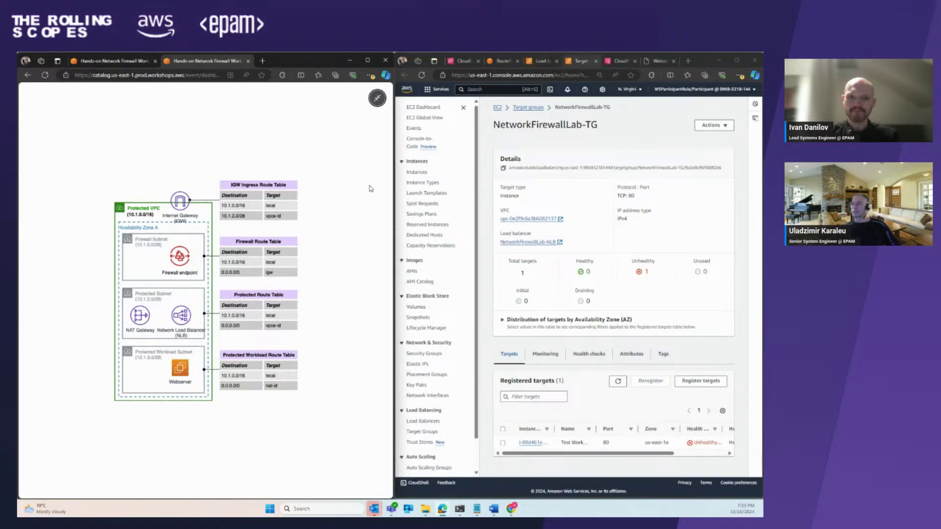
# - Return to the anfw_lab log group in CloudWatch and refresh its list of log streams
pyautogui.click(620, 63)
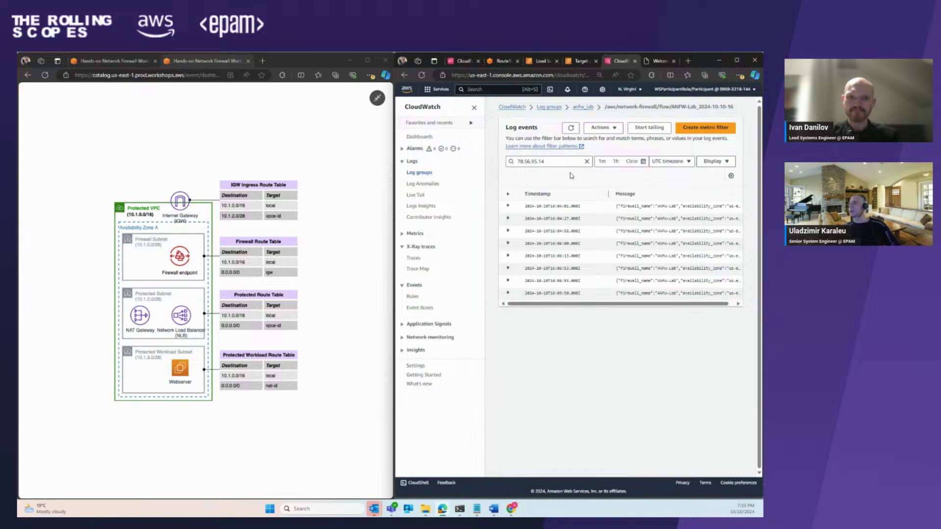
pyautogui.click(583, 107)
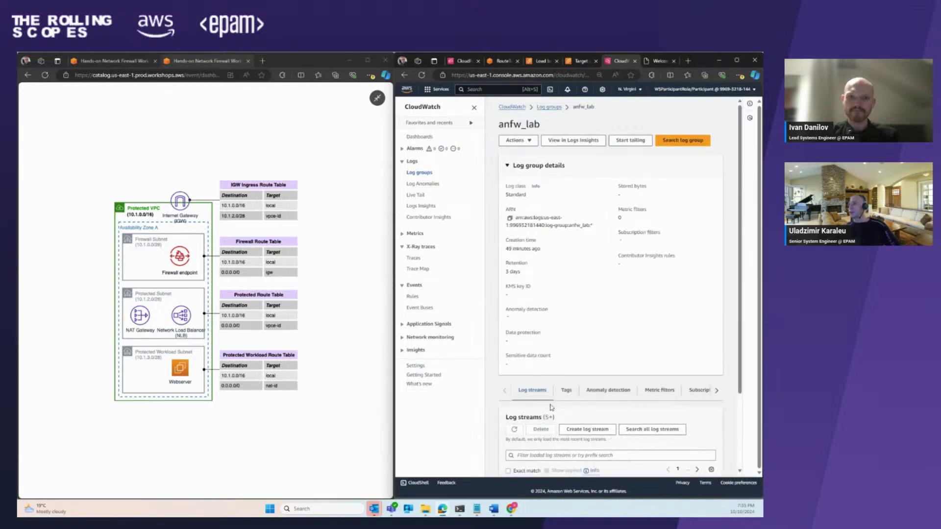
pyautogui.scroll(-3, 551, 408)
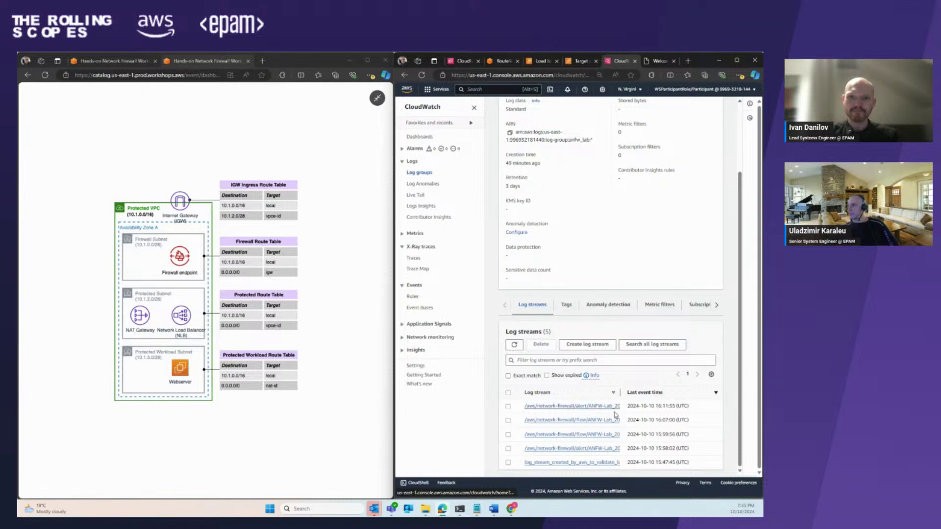
pyautogui.click(513, 344)
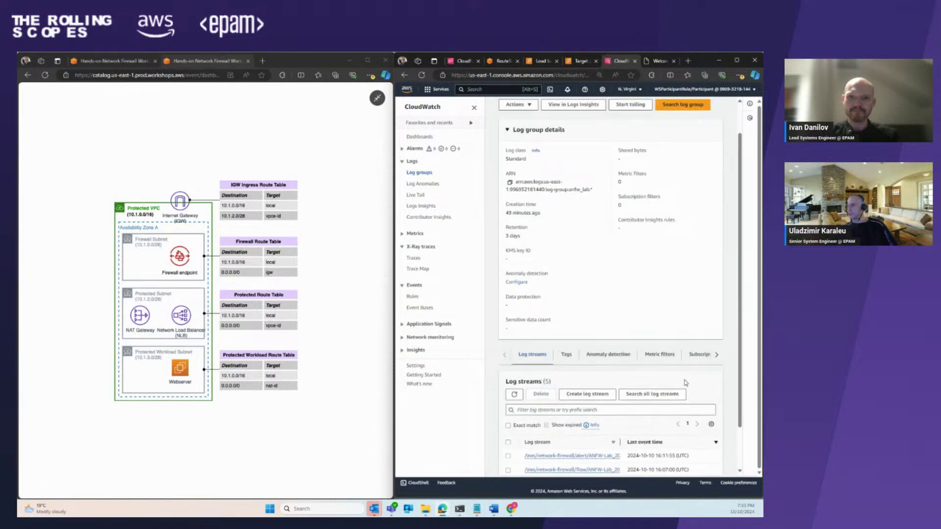
pyautogui.scroll(-1, 683, 387)
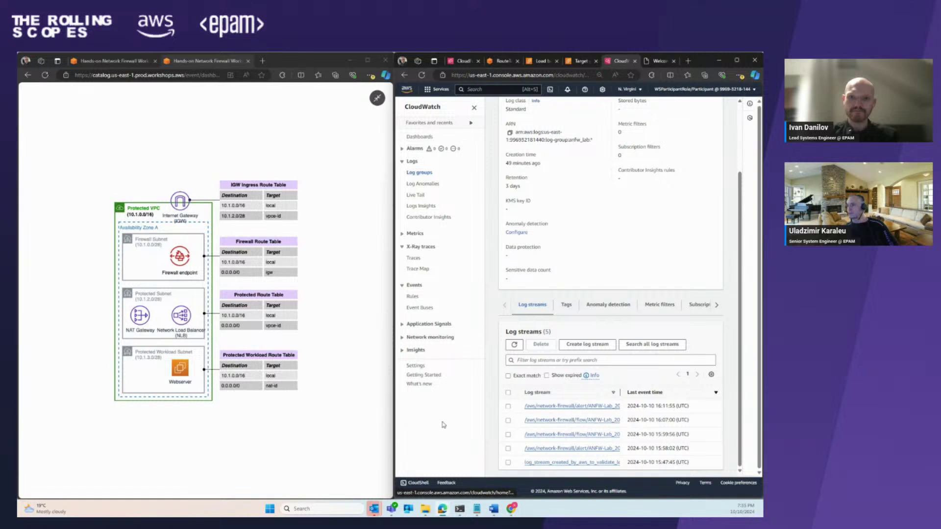
# - Bring back the guide's flow log instructions, refresh the log streams again and reopen the latest flow stream
pyautogui.click(93, 62)
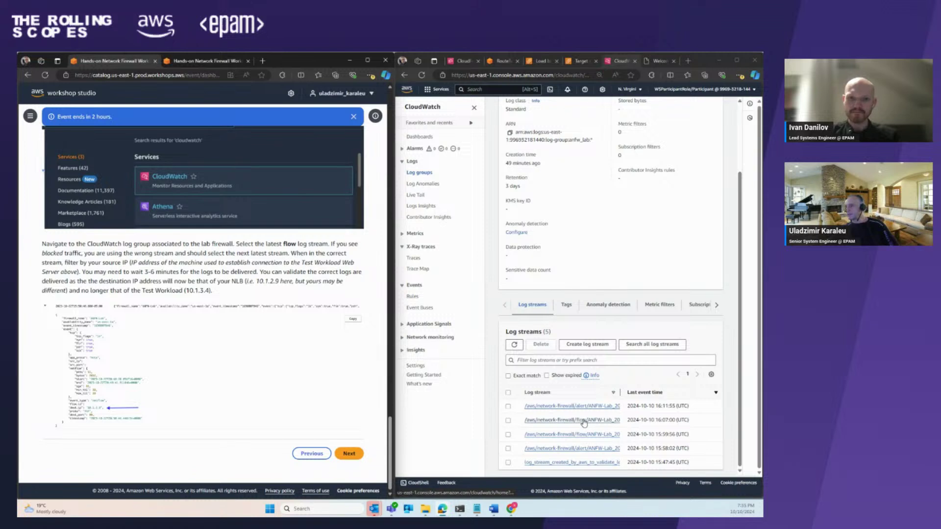
pyautogui.click(514, 344)
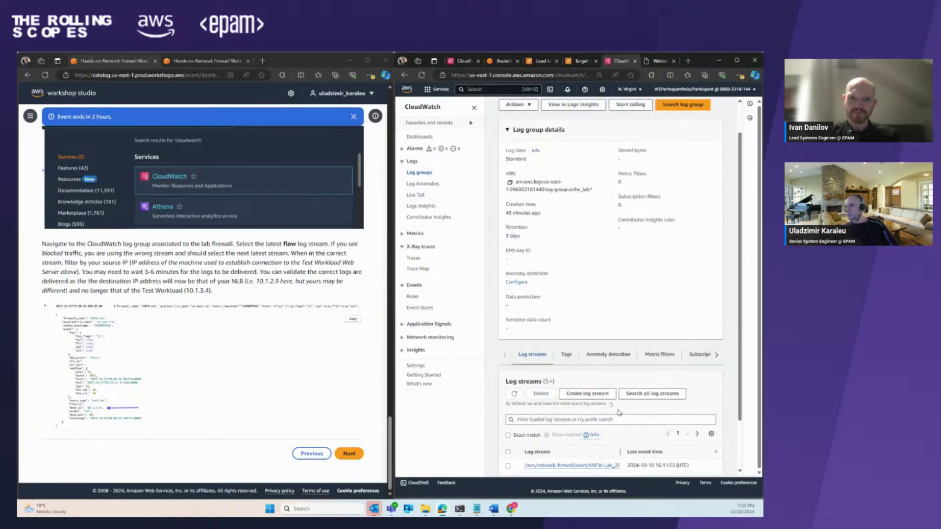
pyautogui.scroll(-2, 582, 423)
pyautogui.click(582, 421)
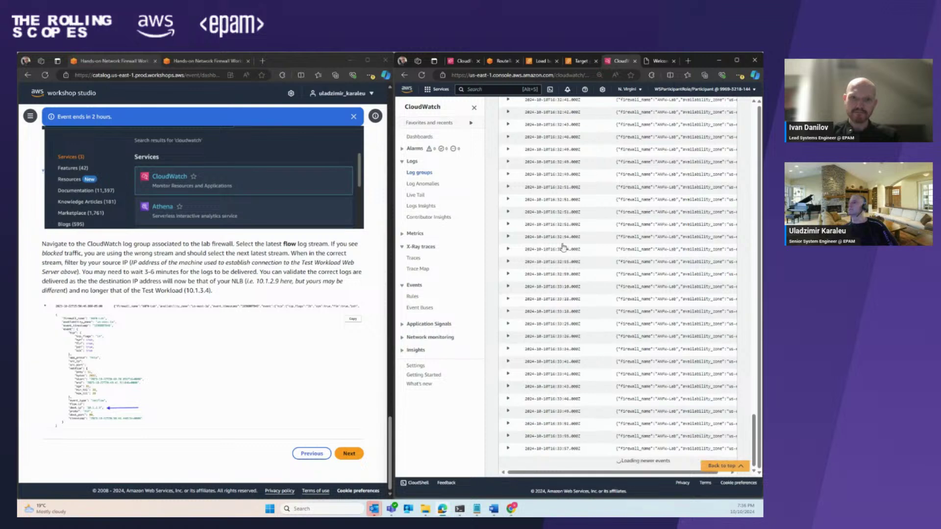
# - Search the reopened flow stream for events containing the source IP 78.56.95.14
pyautogui.scroll(-3, 575, 248)
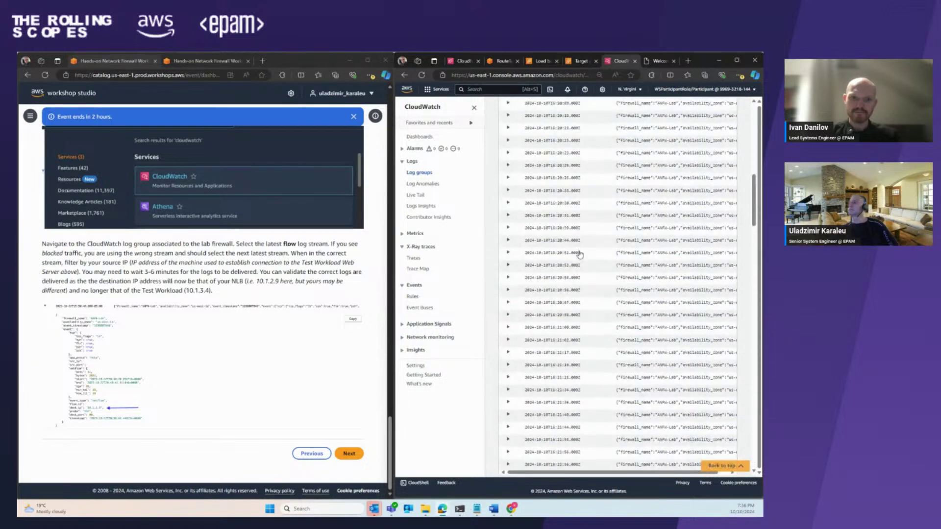
pyautogui.scroll(5, 571, 221)
pyautogui.click(548, 162)
pyautogui.write('78.56.95.14')
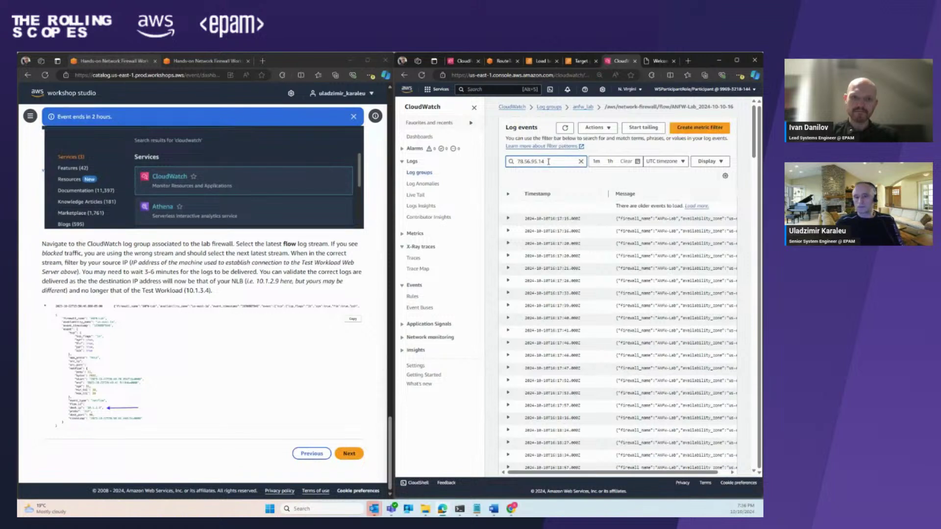
pyautogui.press('Return')
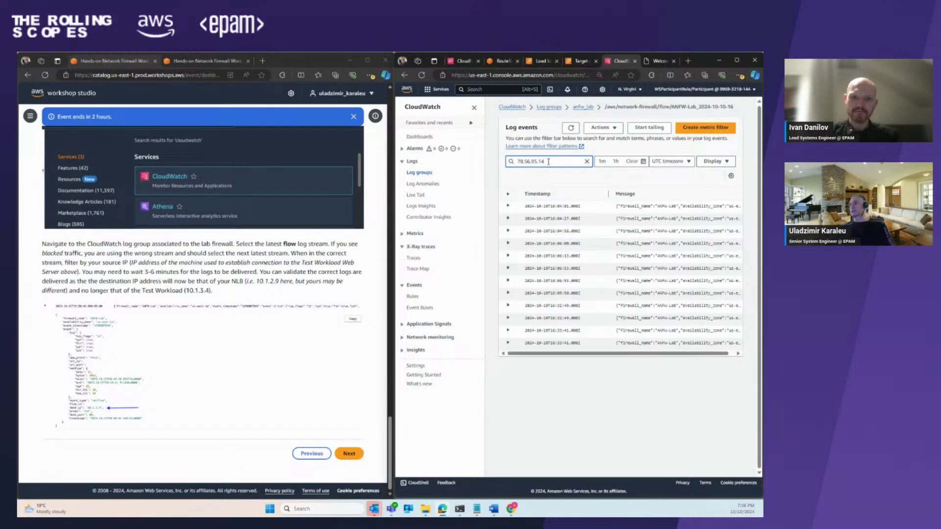
# - Expand the last event in the filtered list, examine its source and destination addresses, and collapse it
pyautogui.click(507, 342)
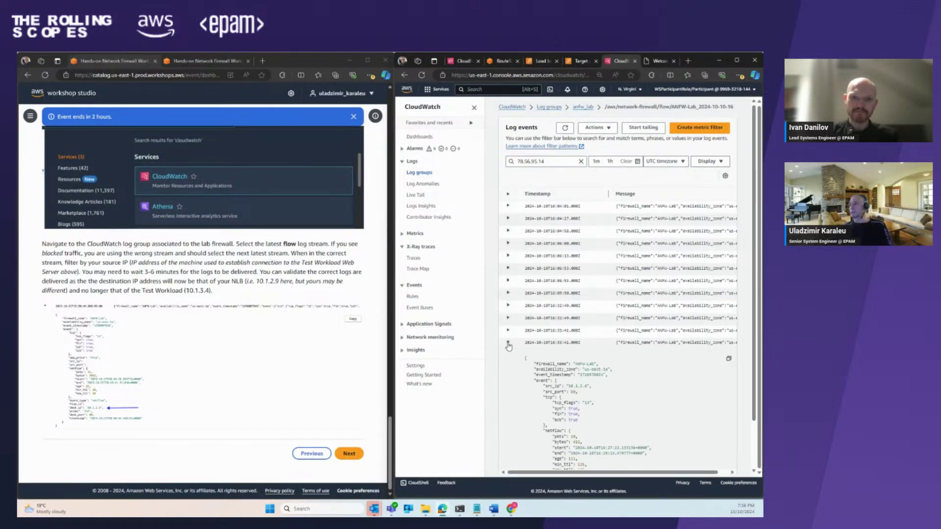
pyautogui.scroll(-1, 598, 352)
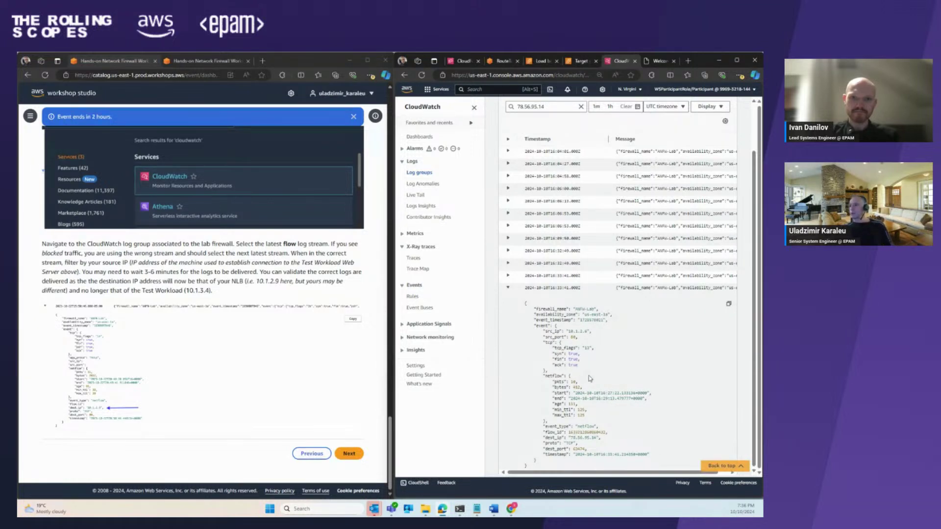
pyautogui.click(508, 289)
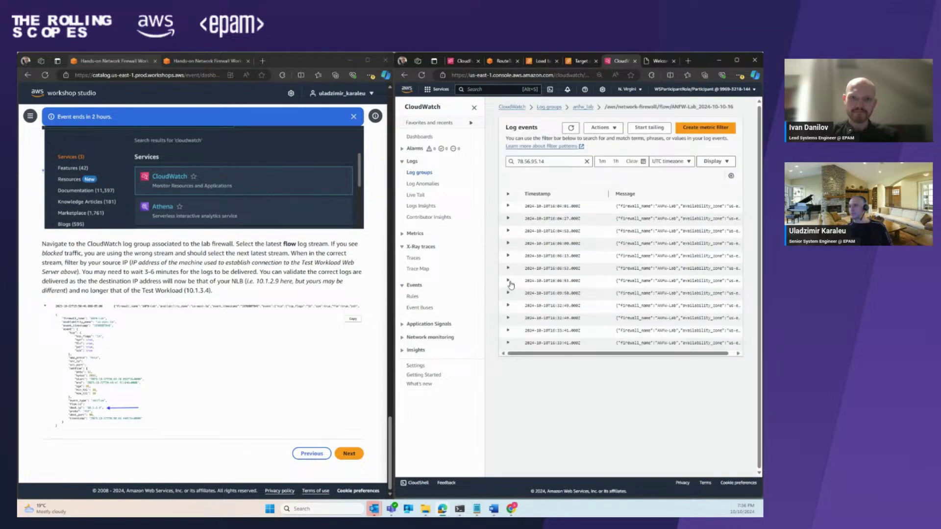
# - Expand the second-to-last filtered event and compare its src_ip and dest_ip with the guide's expected NLB destination
pyautogui.click(507, 331)
pyautogui.scroll(-1, 618, 385)
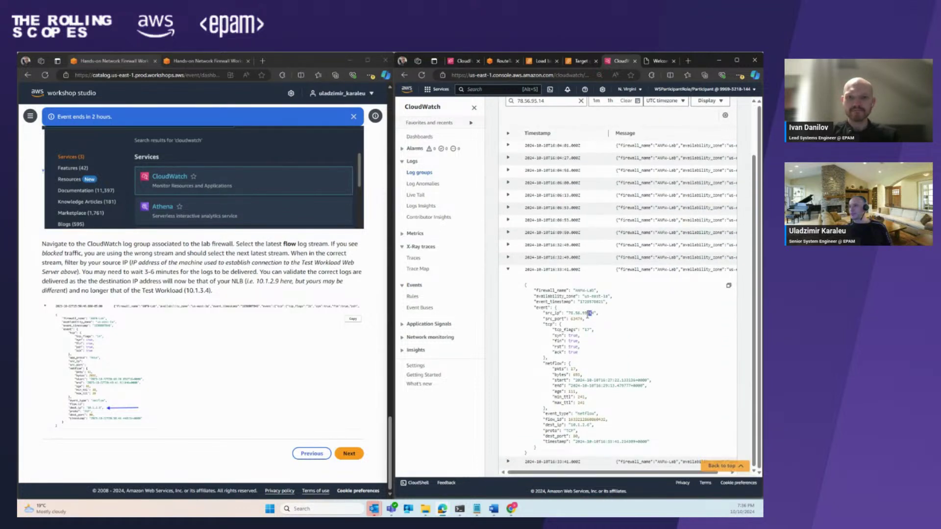
pyautogui.moveTo(588, 314); pyautogui.dragTo(577, 313)
pyautogui.click(577, 433)
pyautogui.moveTo(588, 426); pyautogui.dragTo(572, 425)
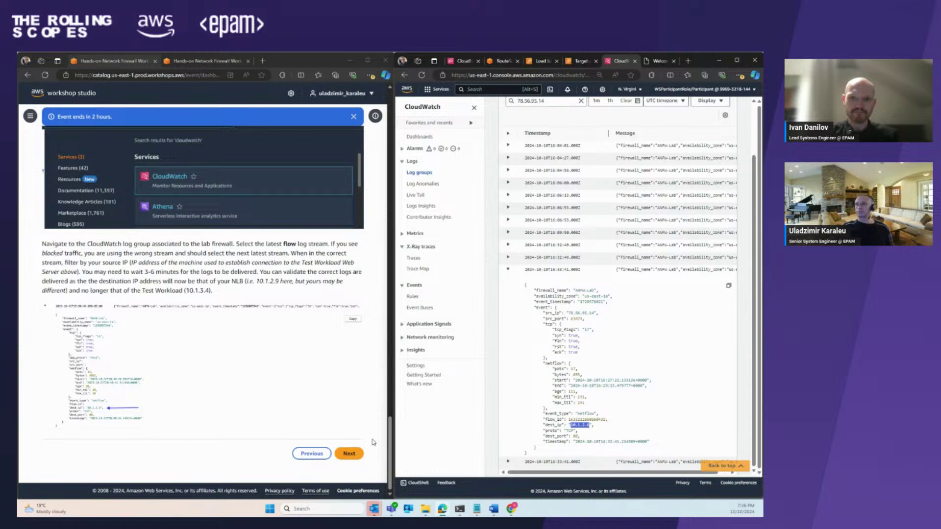
# - Advance the guide to Strengthen Firewall Policy and read the recap and the Configure Stateless Rules instructions
pyautogui.click(349, 453)
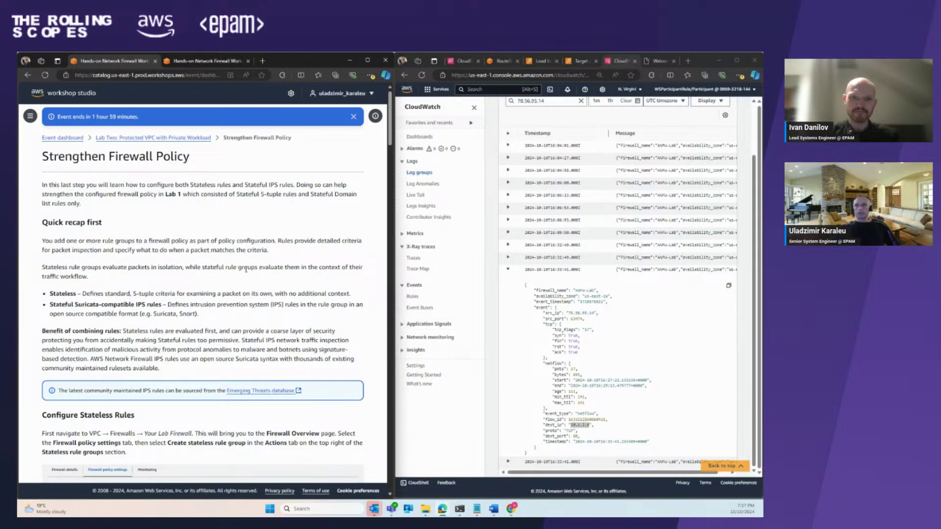
pyautogui.scroll(-3, 246, 270)
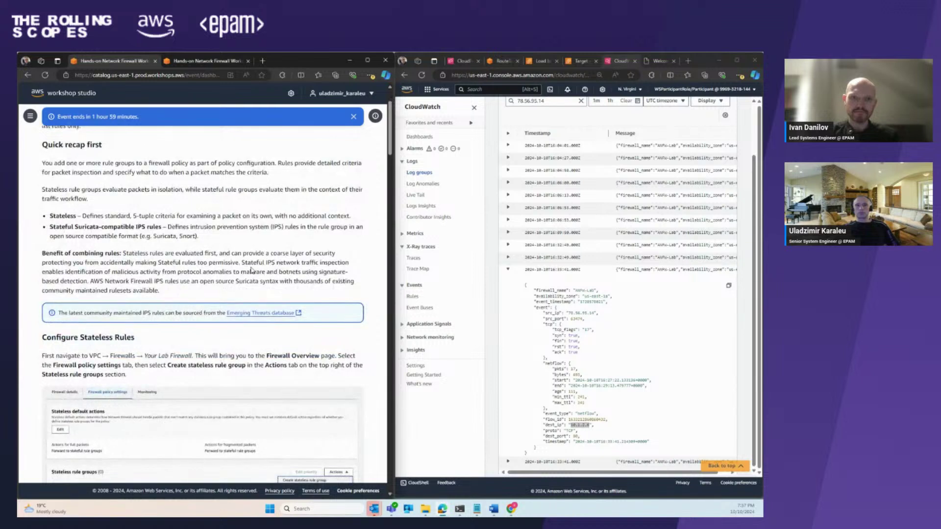
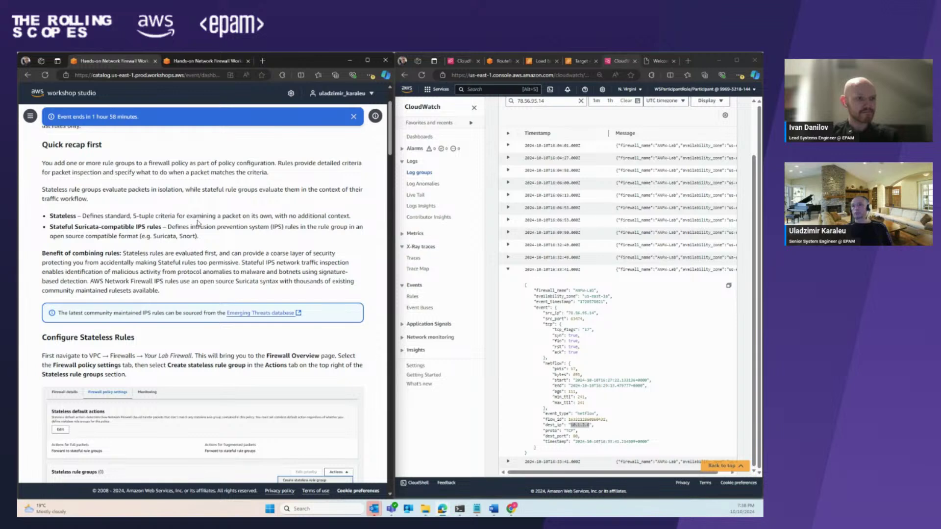
pyautogui.scroll(-3, 199, 224)
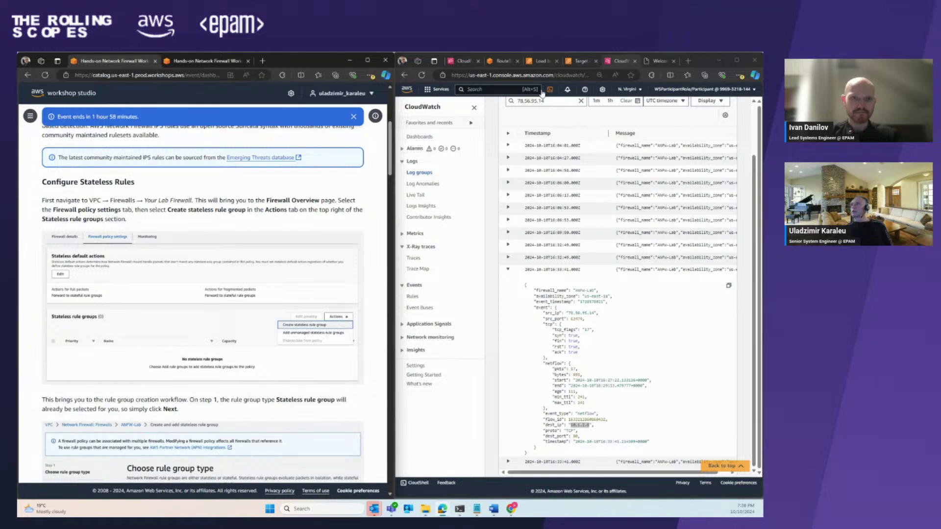
# - Switch from the flow logs to the route table page and search the AWS services for VPC to open its console
pyautogui.click(498, 61)
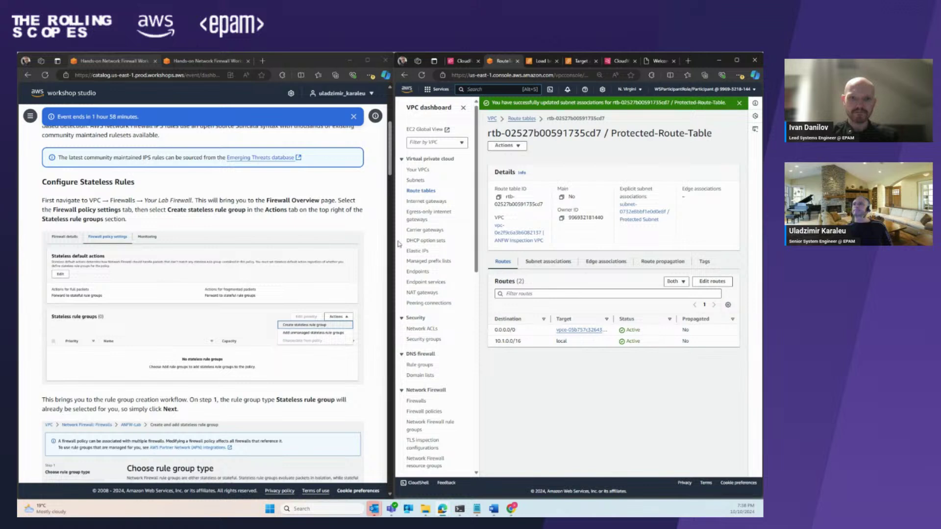
pyautogui.scroll(-3, 462, 253)
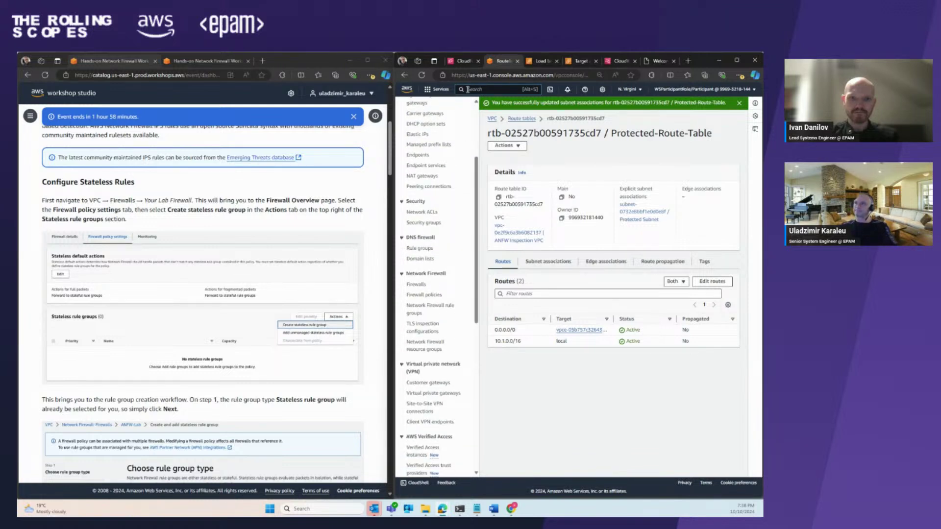
pyautogui.click(468, 89)
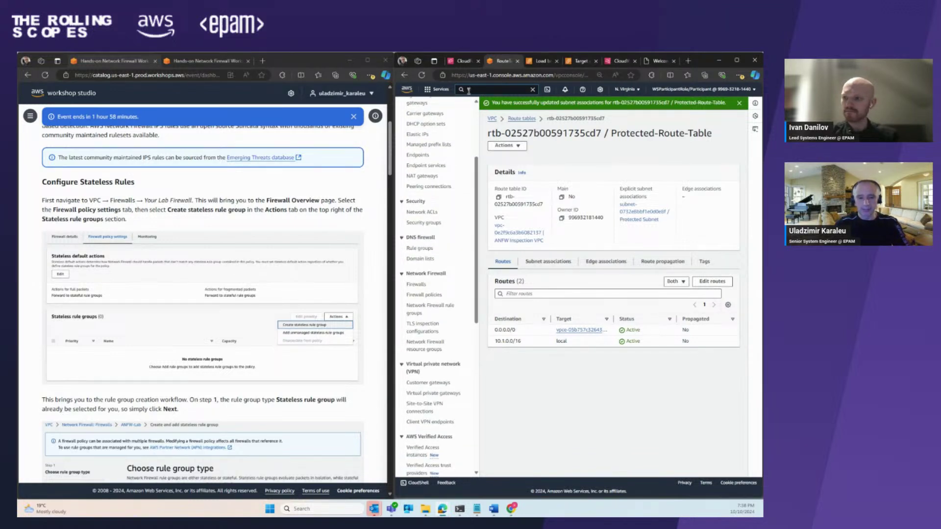
pyautogui.write('fi')
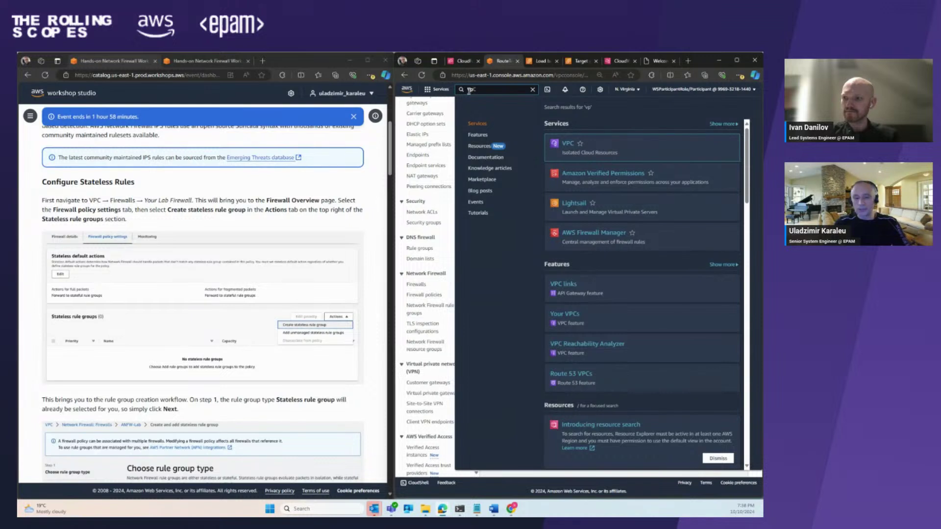
pyautogui.write('c')
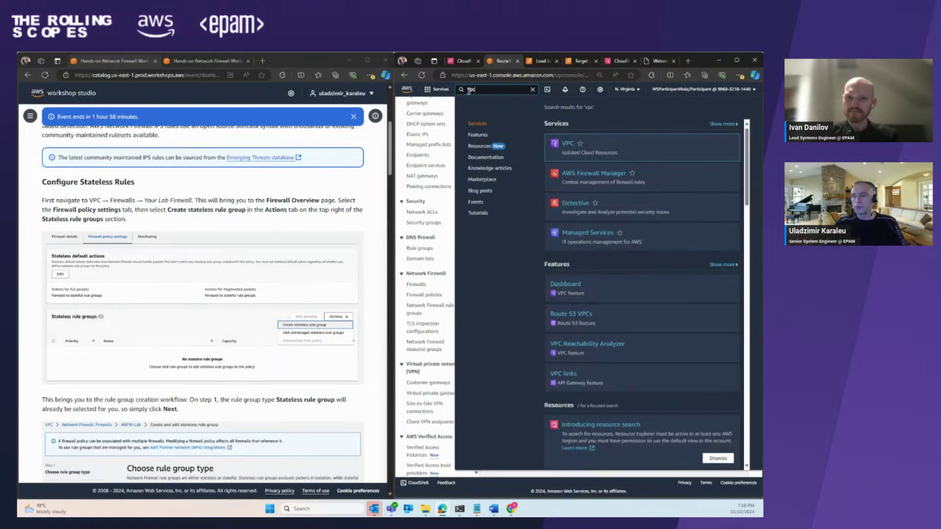
pyautogui.press('Return')
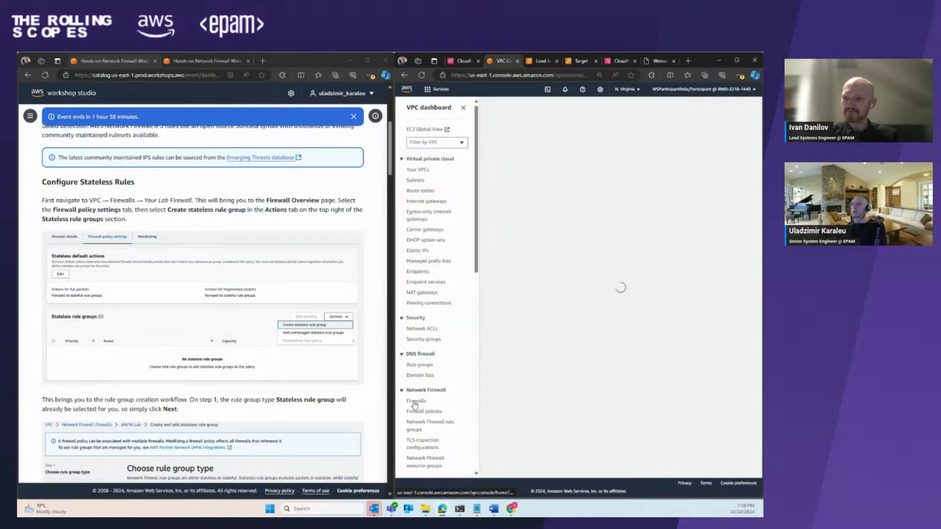
# - Open the ANFW-Lab firewall from the Network Firewall list and show its firewall policy settings
pyautogui.click(414, 401)
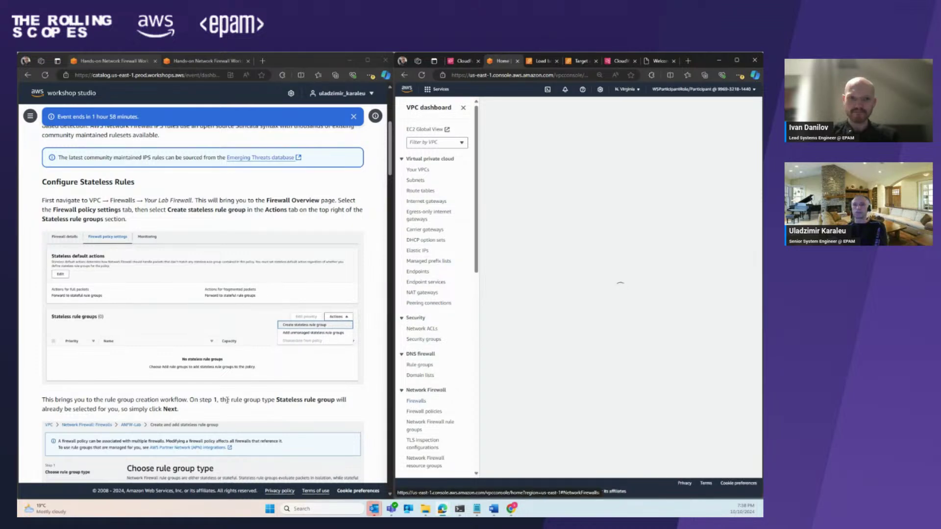
pyautogui.scroll(-1, 240, 322)
pyautogui.scroll(-1, 240, 322)
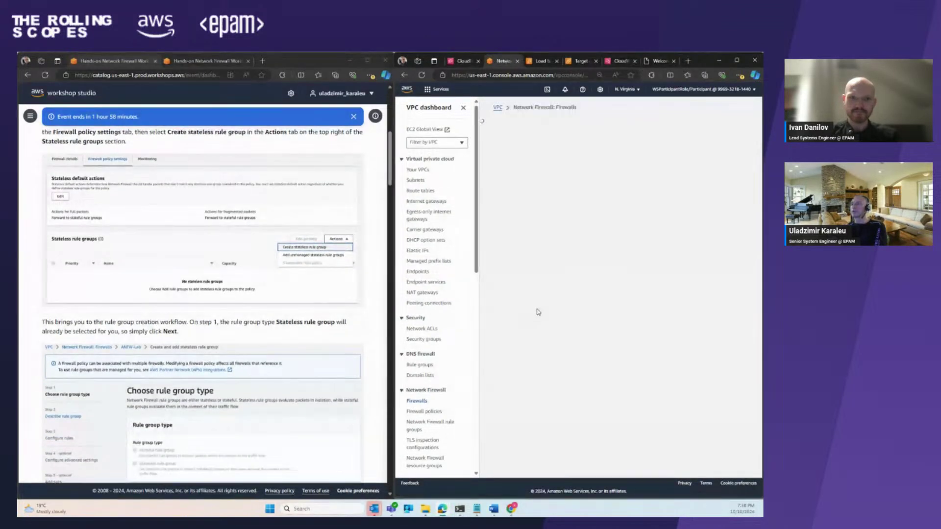
pyautogui.scroll(2, 230, 313)
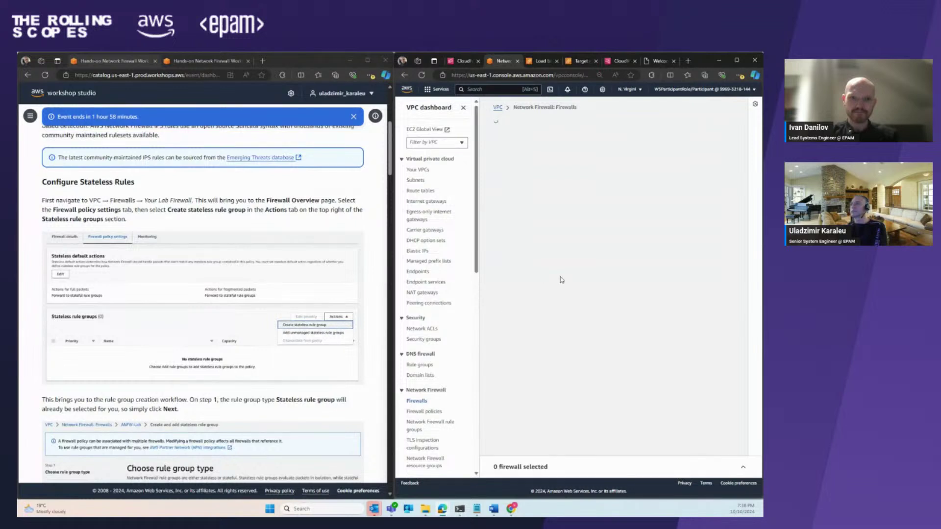
pyautogui.click(530, 220)
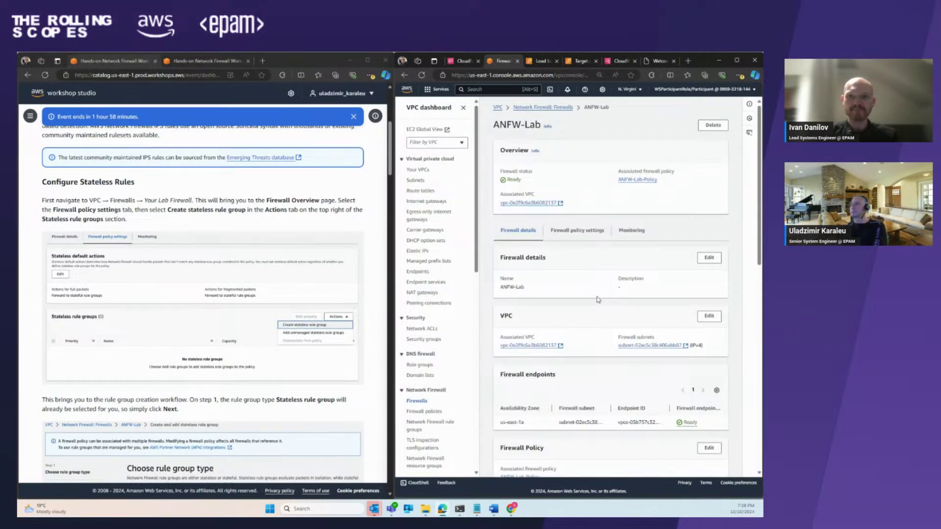
pyautogui.click(575, 232)
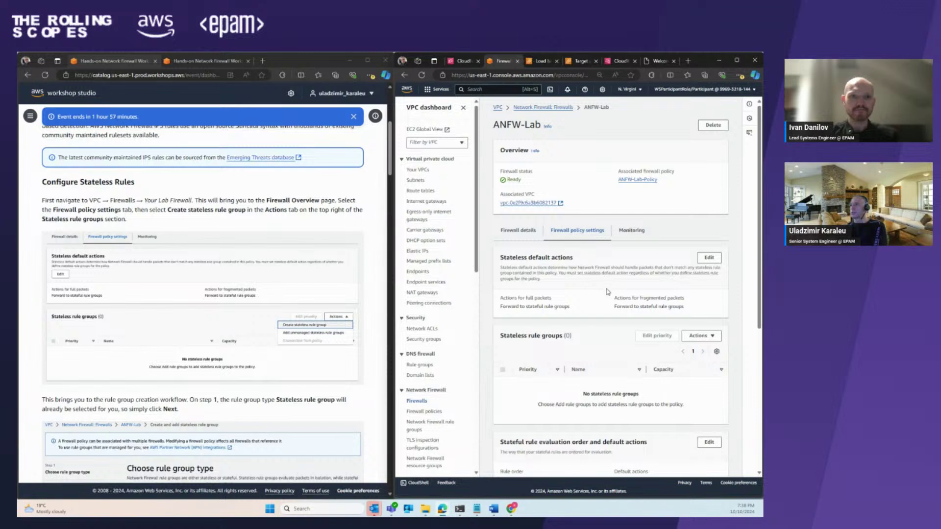
# - Compare the policy's stateless and stateful rule group sections with the guide's instructions for creating a stateless rule group
pyautogui.scroll(-3, 588, 341)
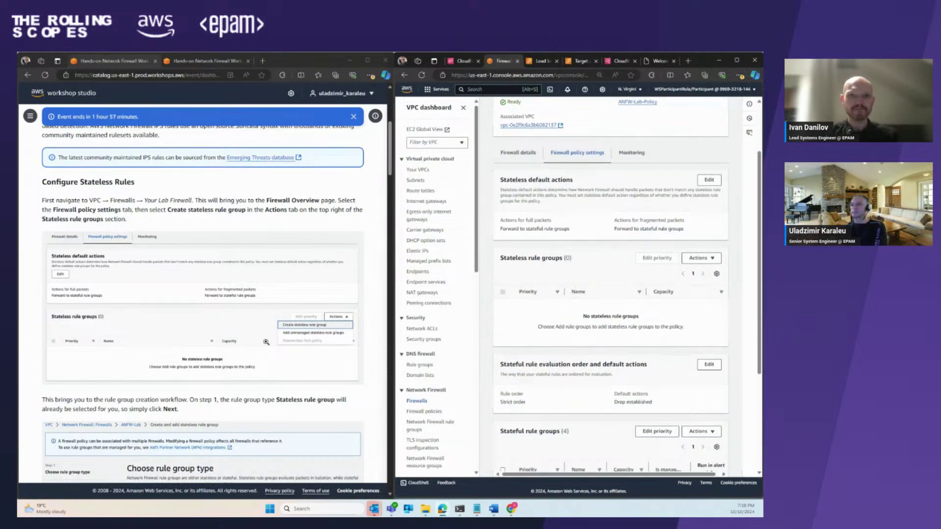
pyautogui.scroll(-1, 241, 314)
pyautogui.scroll(-3, 240, 314)
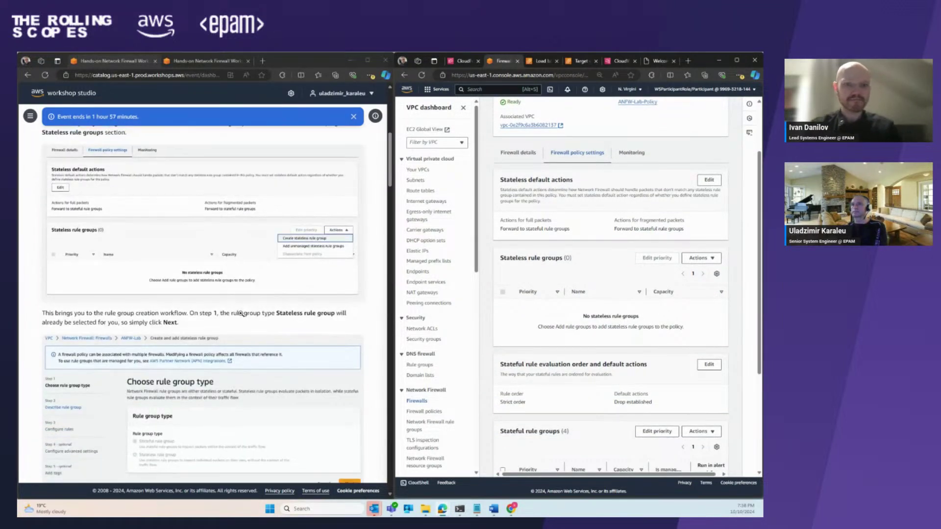
pyautogui.scroll(1, 78, 188)
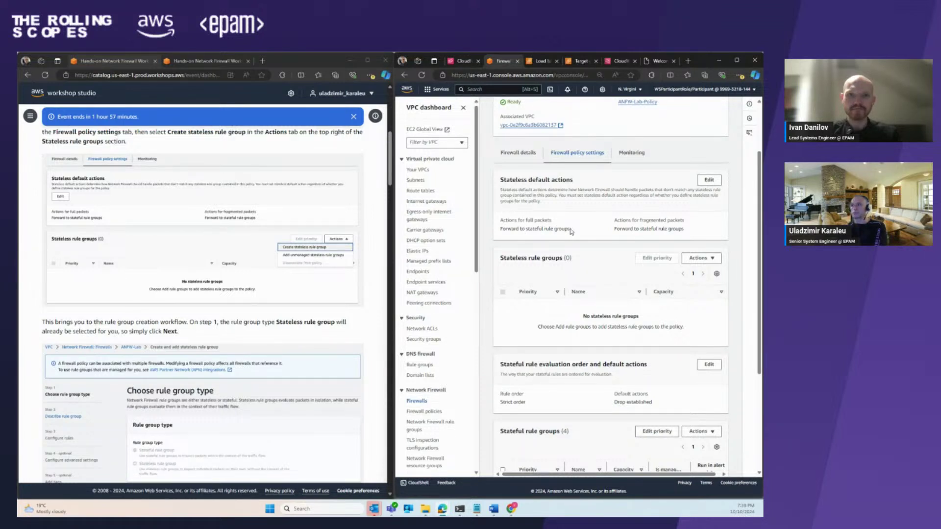
pyautogui.scroll(-5, 273, 335)
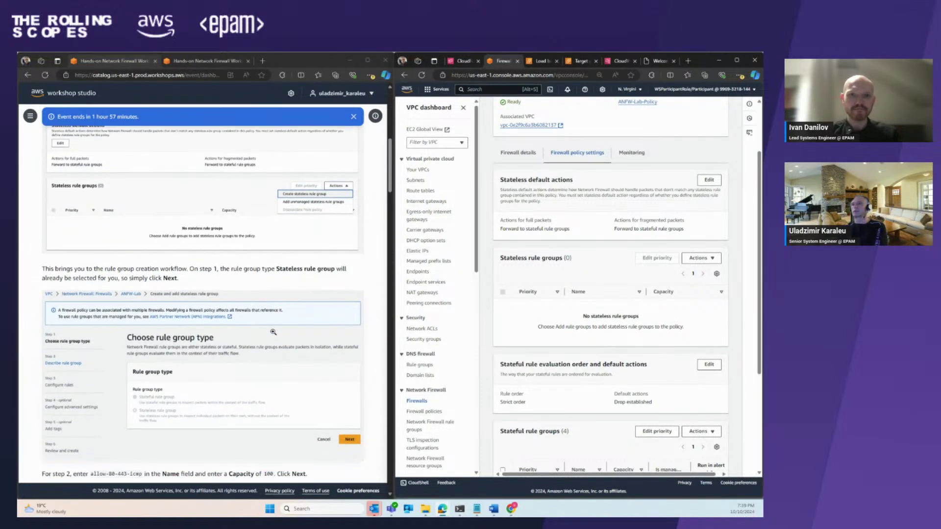
pyautogui.scroll(-1, 587, 338)
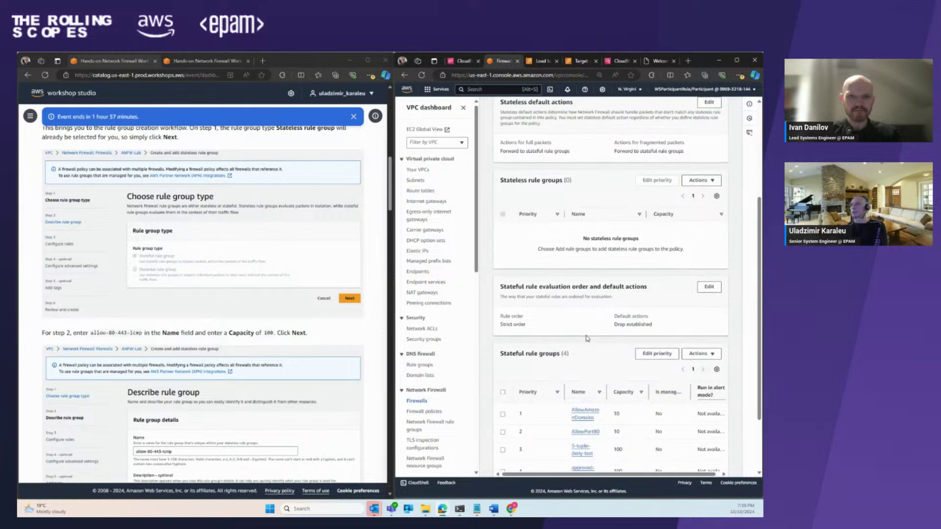
pyautogui.scroll(2, 271, 252)
pyautogui.scroll(2, 271, 252)
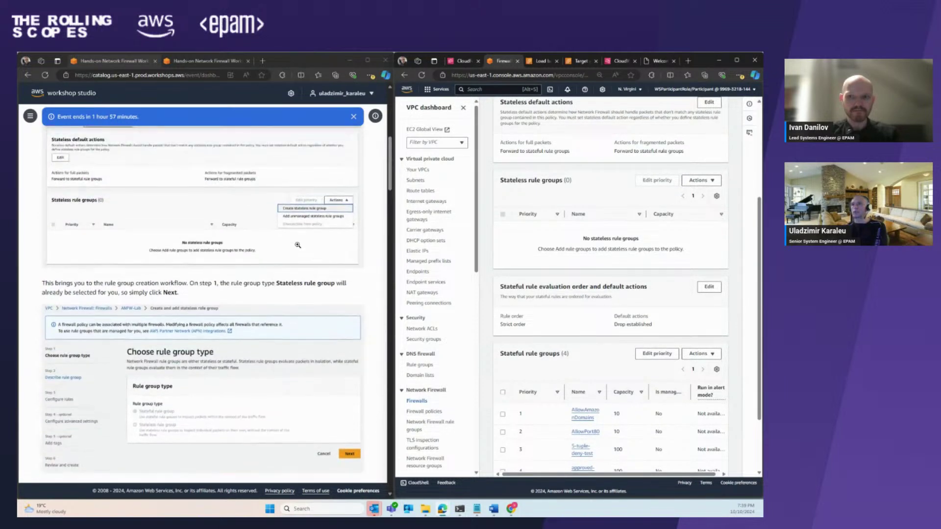
pyautogui.click(707, 356)
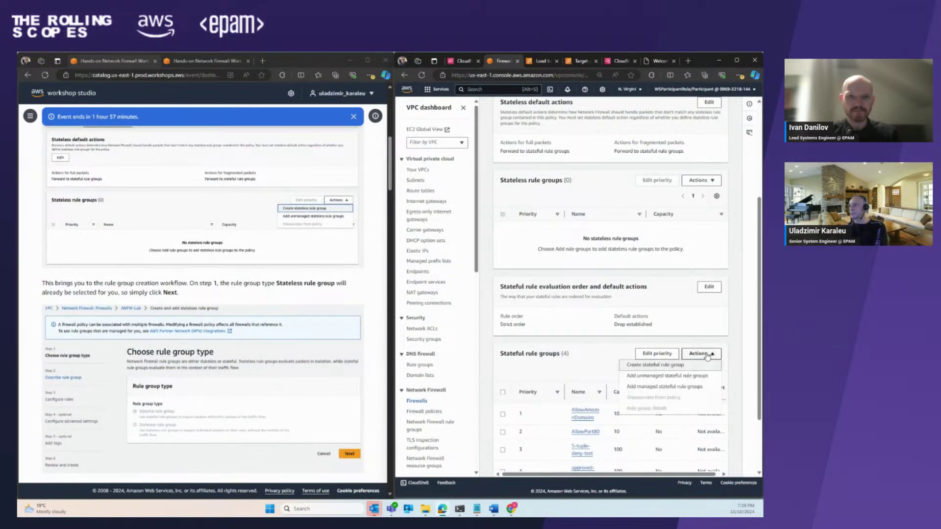
pyautogui.click(666, 365)
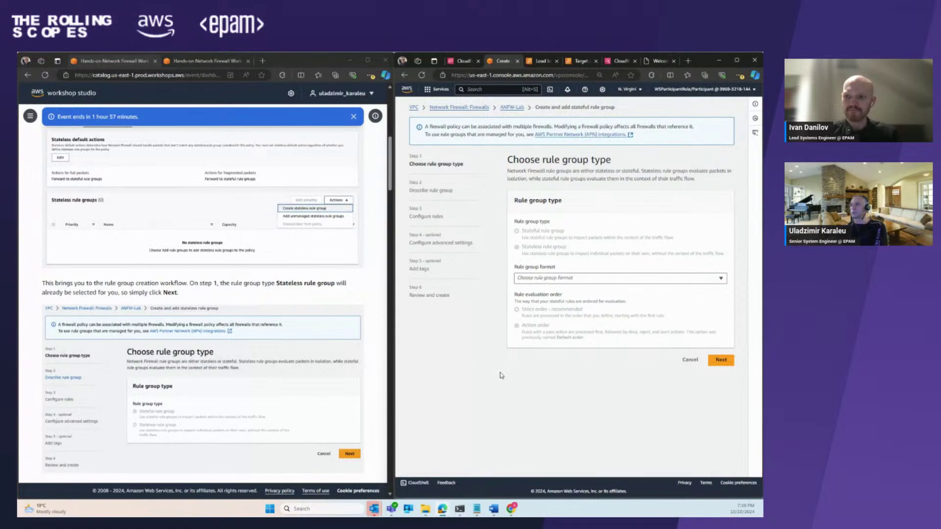
pyautogui.click(545, 279)
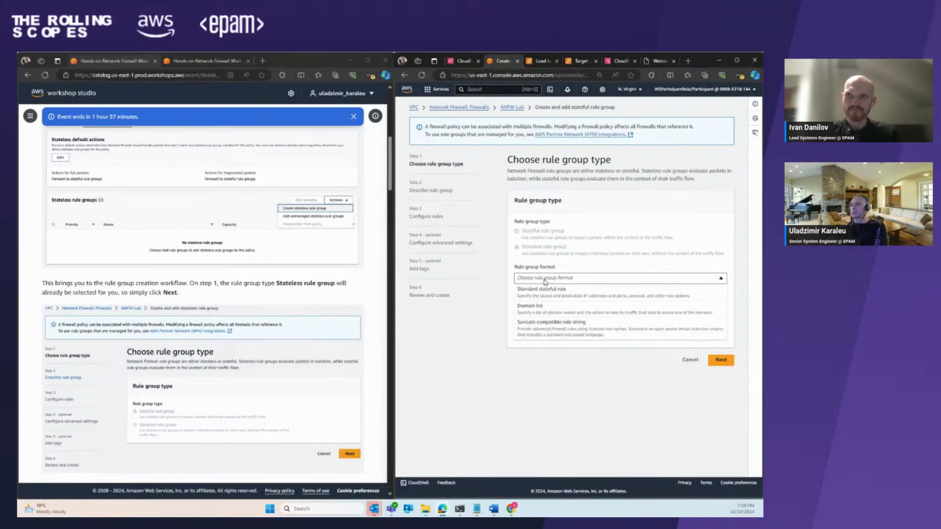
pyautogui.scroll(-2, 189, 306)
pyautogui.scroll(-1, 189, 306)
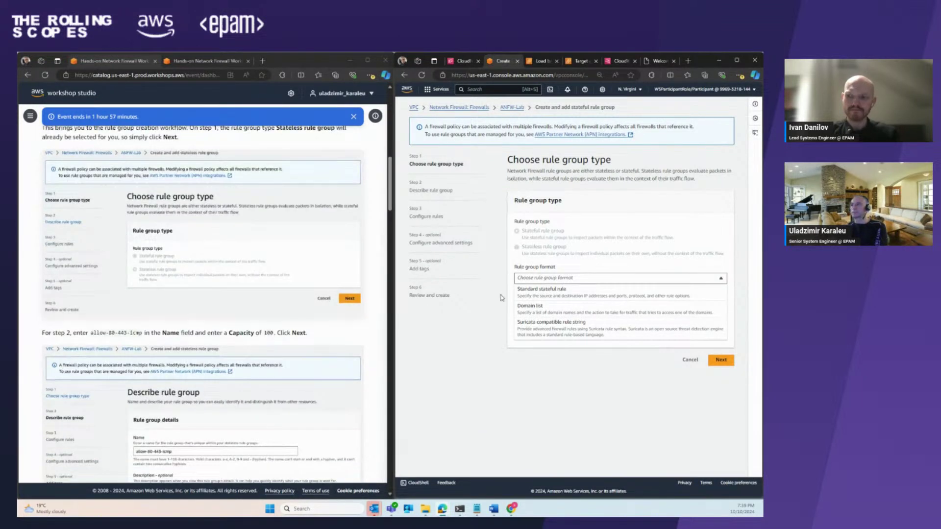
pyautogui.click(526, 279)
pyautogui.click(525, 278)
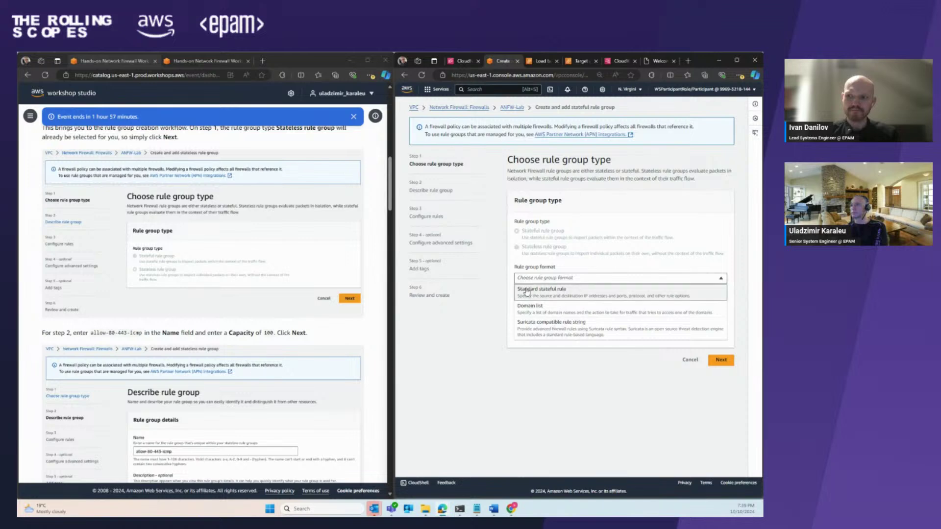
pyautogui.scroll(4, 292, 267)
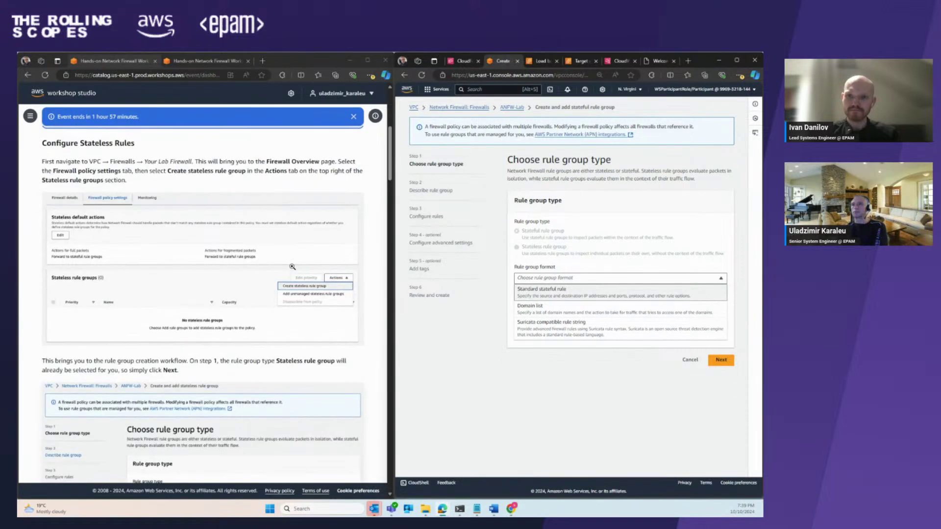
pyautogui.scroll(-5, 292, 266)
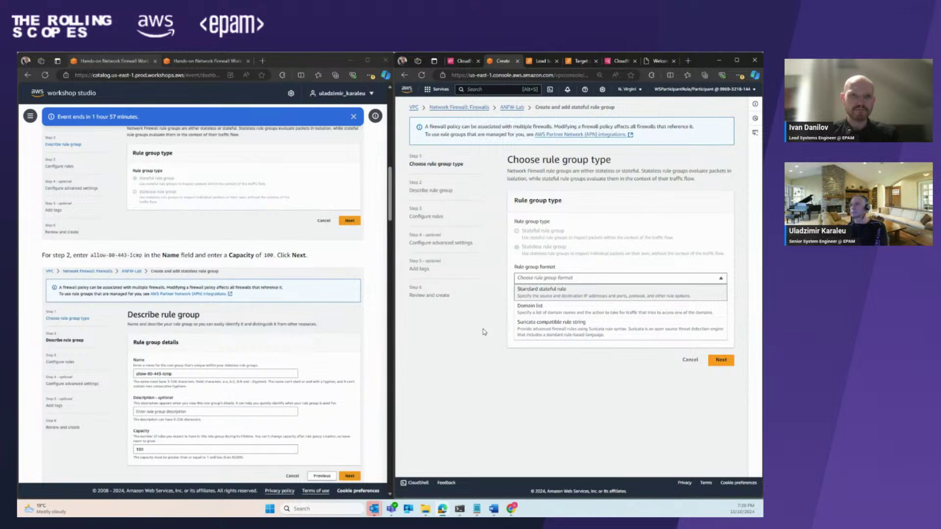
pyautogui.scroll(4, 261, 315)
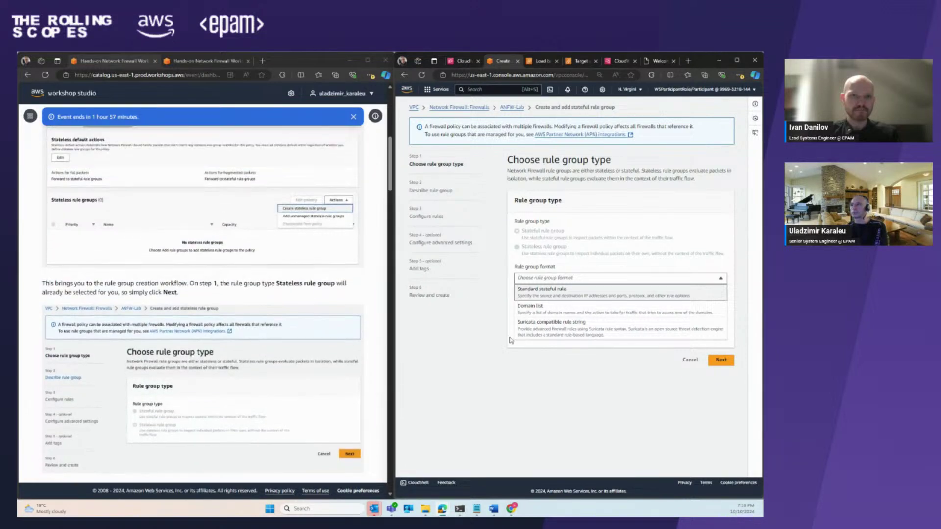
pyautogui.click(474, 272)
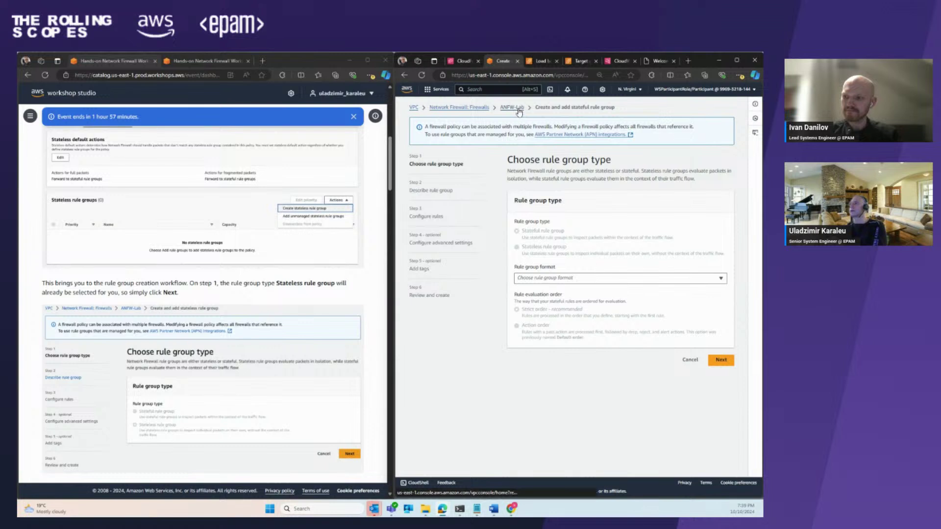
pyautogui.click(690, 360)
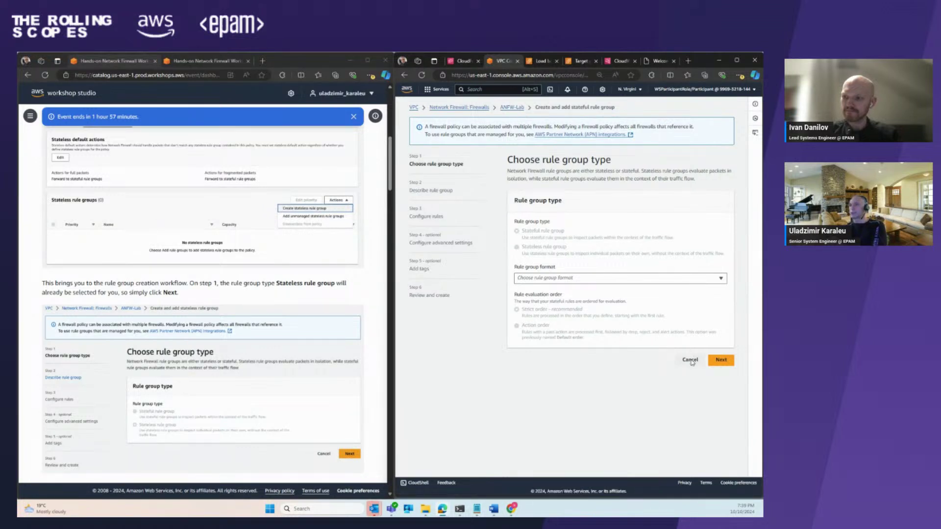
# - Start creating a stateless rule group from the ANFW-Lab policy settings, accept the preselected type, and proceed to describing the rule group
pyautogui.scroll(3, 176, 273)
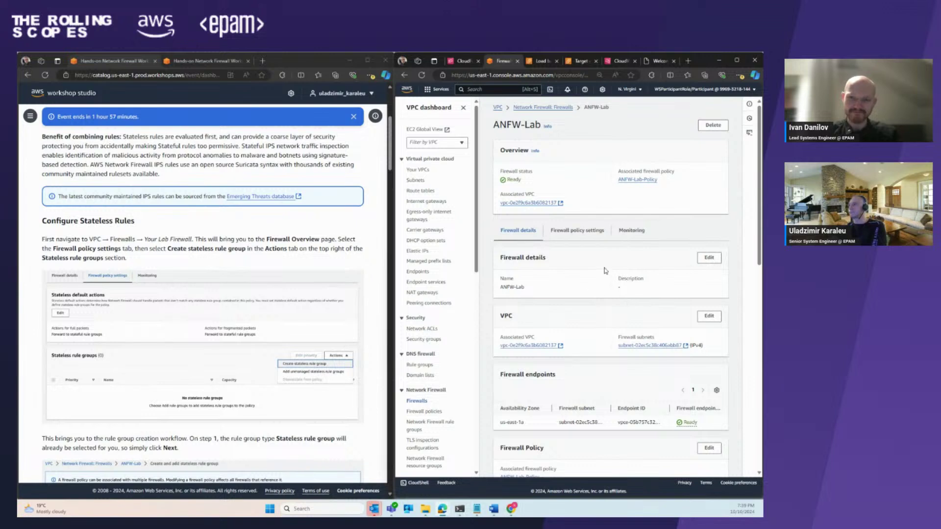
pyautogui.click(577, 235)
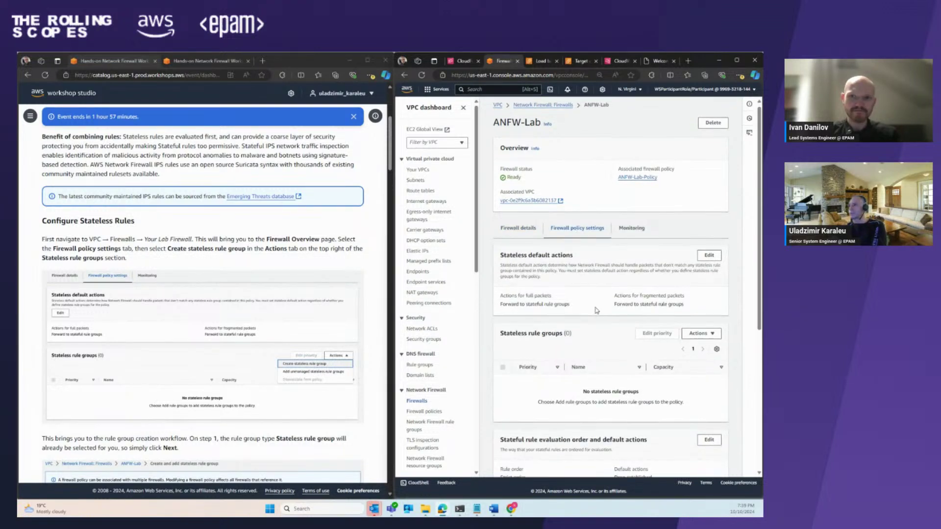
pyautogui.scroll(-3, 596, 310)
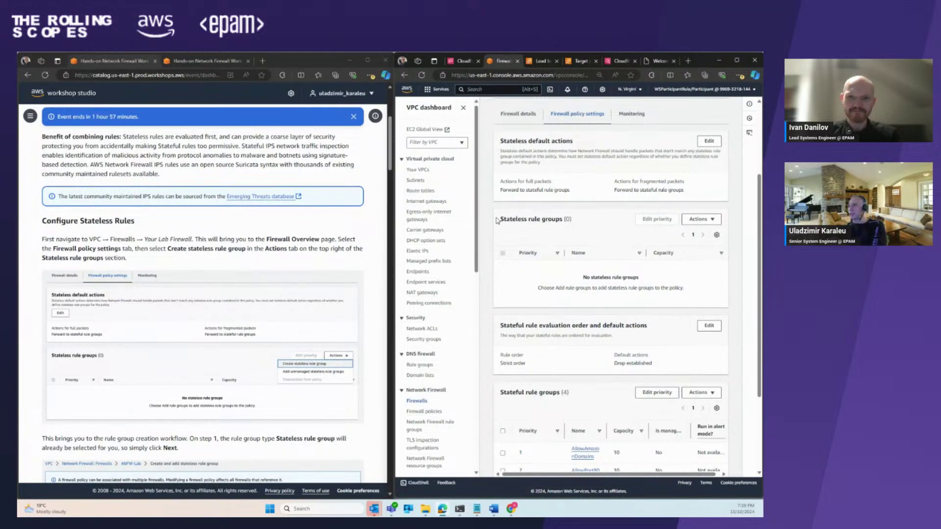
pyautogui.moveTo(500, 219); pyautogui.dragTo(566, 221)
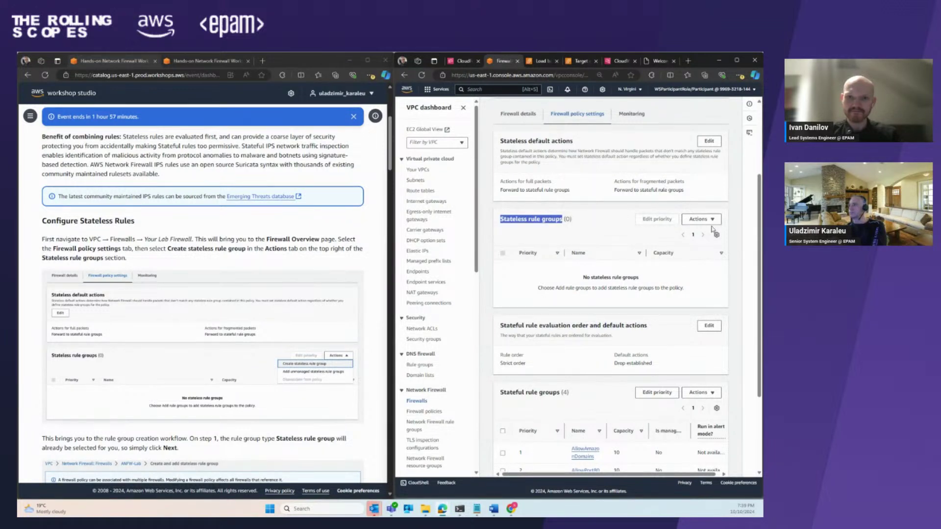
pyautogui.click(701, 219)
pyautogui.click(659, 230)
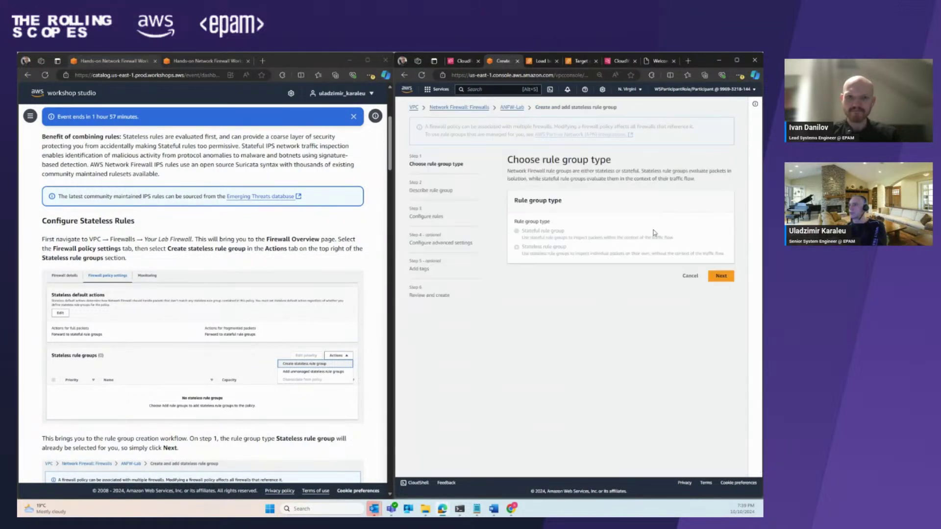
pyautogui.click(721, 276)
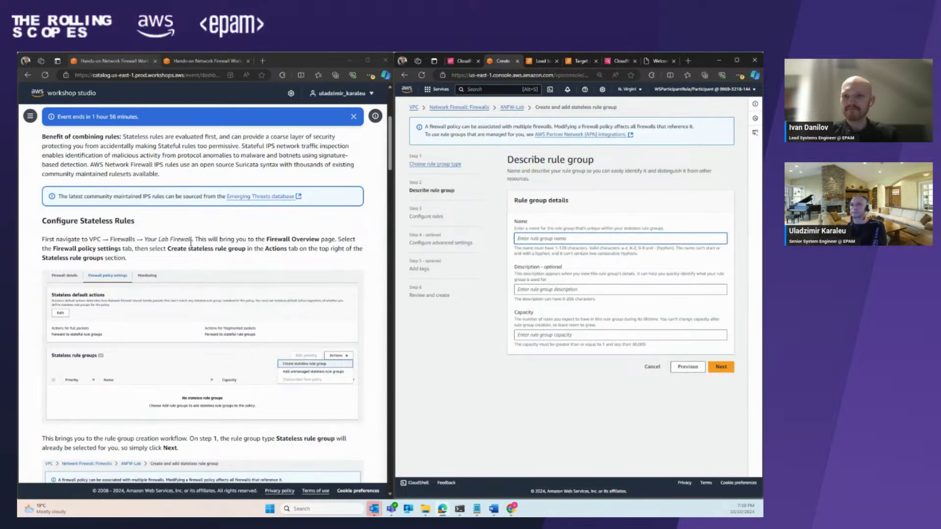
pyautogui.scroll(-3, 191, 242)
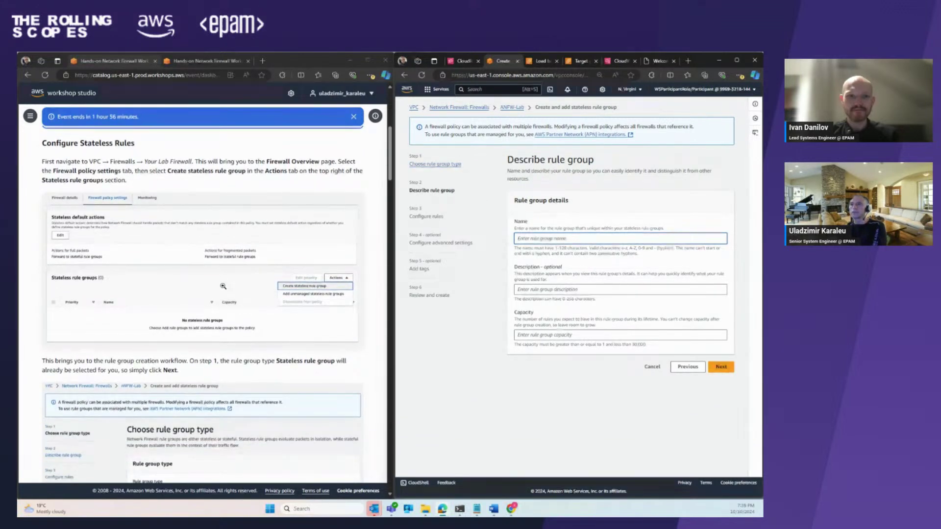
pyautogui.scroll(-3, 223, 286)
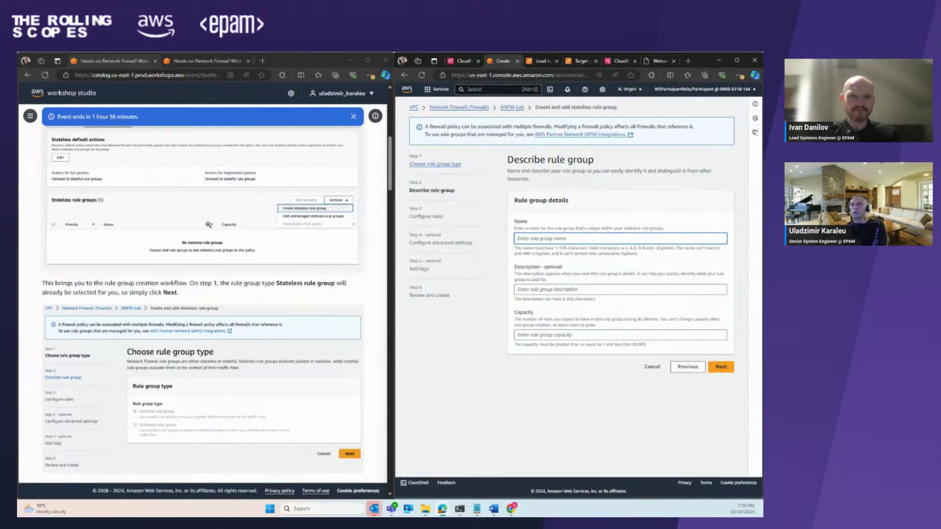
# - Name the stateless rule group allow-80-443-icmp, give it a capacity of 100, and proceed to configuring its rules
pyautogui.scroll(-7, 208, 224)
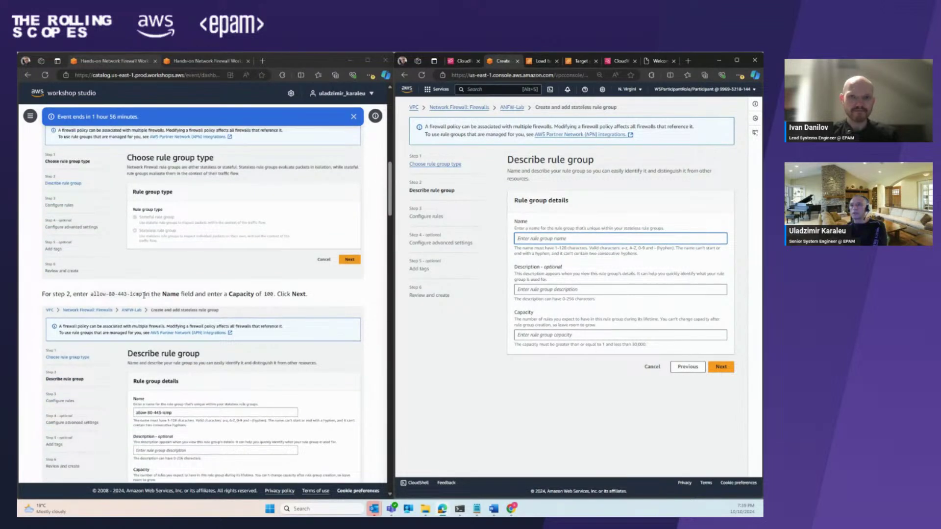
pyautogui.moveTo(143, 294); pyautogui.dragTo(92, 298)
pyautogui.hotkey('ctrl', 'c')
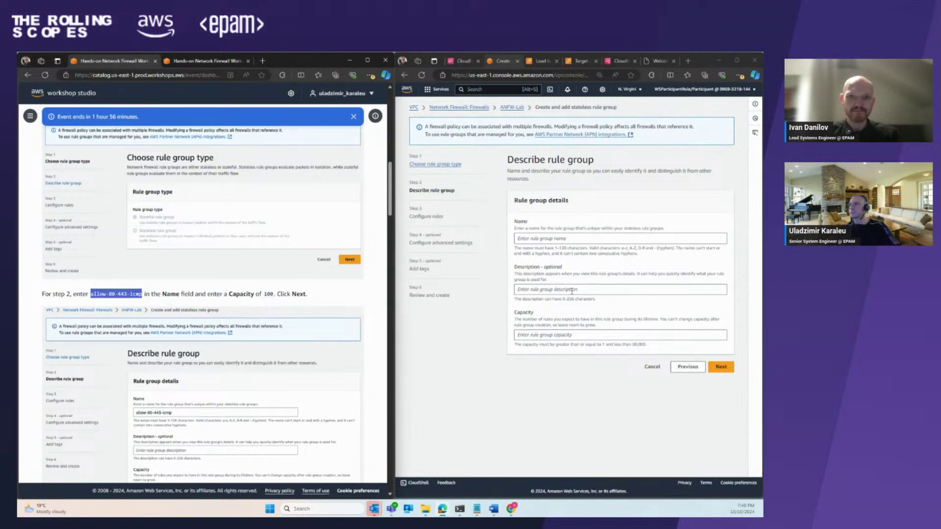
pyautogui.rightClick(545, 239)
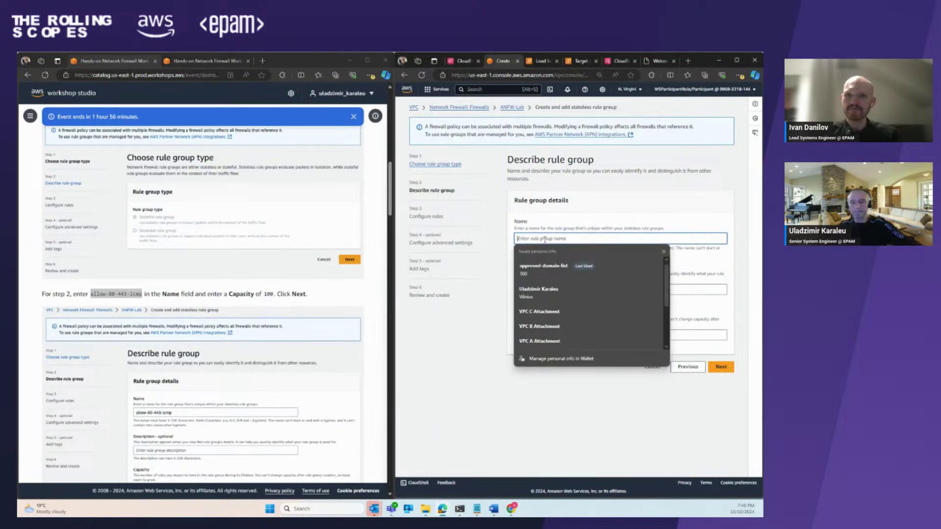
pyautogui.click(537, 265)
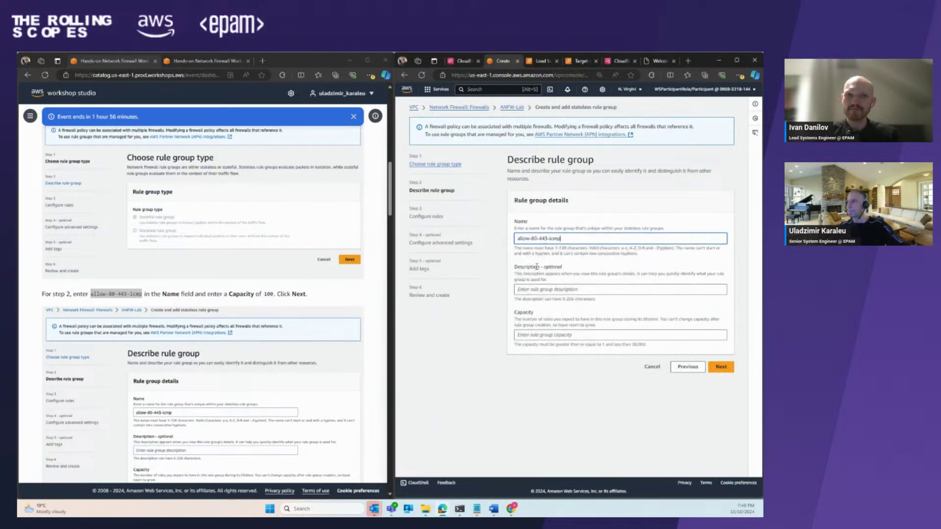
pyautogui.click(530, 337)
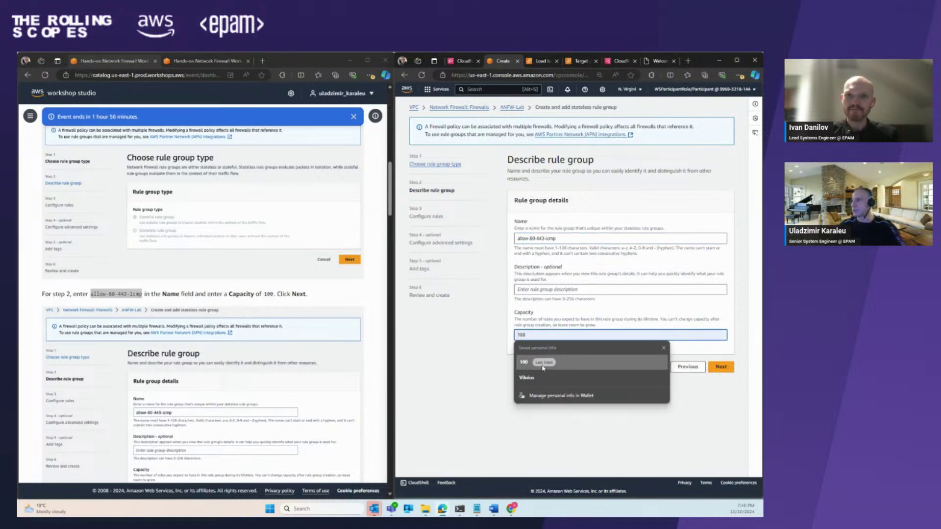
pyautogui.click(542, 367)
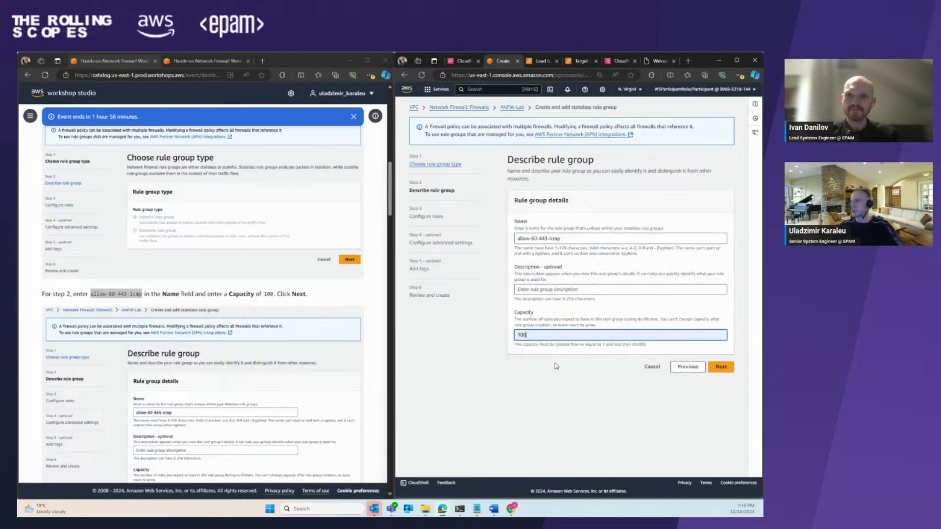
pyautogui.click(721, 367)
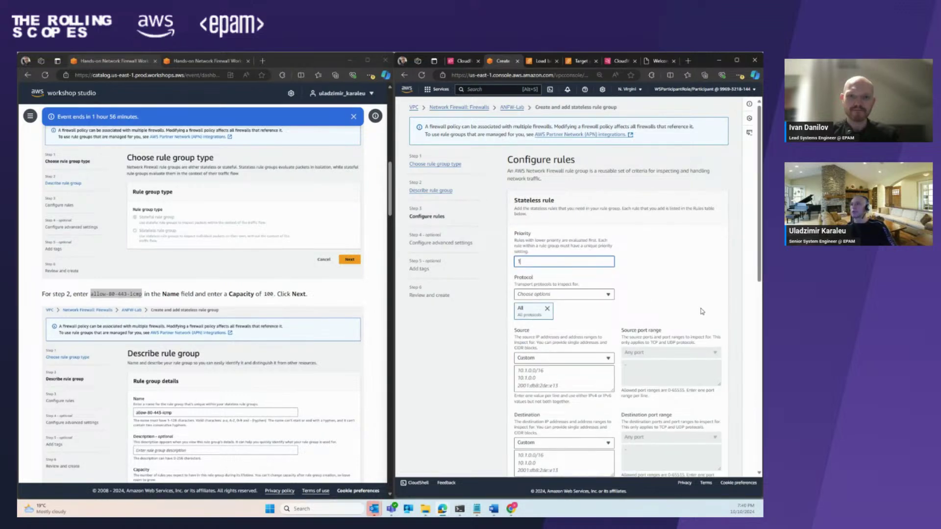
# - Set the first stateless rule's protocol to TCP only, replacing the preselected All protocols option
pyautogui.scroll(-5, 227, 375)
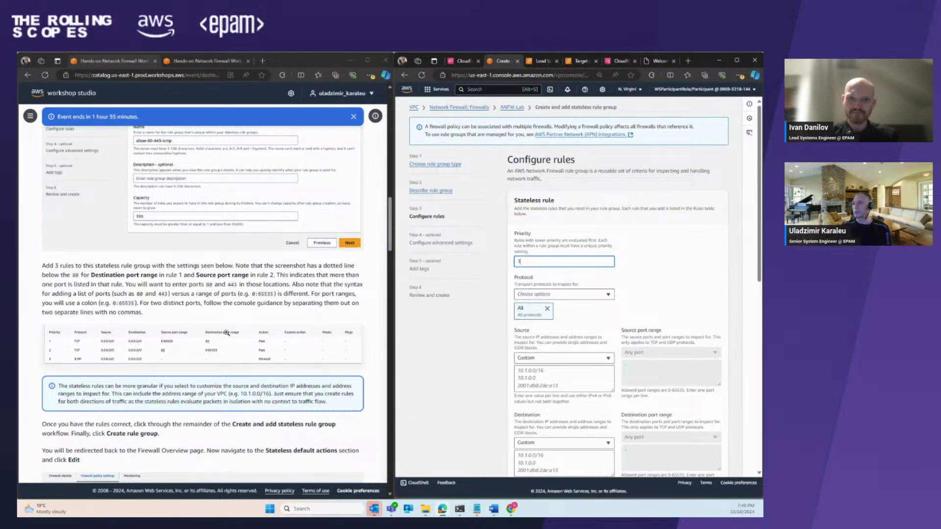
pyautogui.click(683, 244)
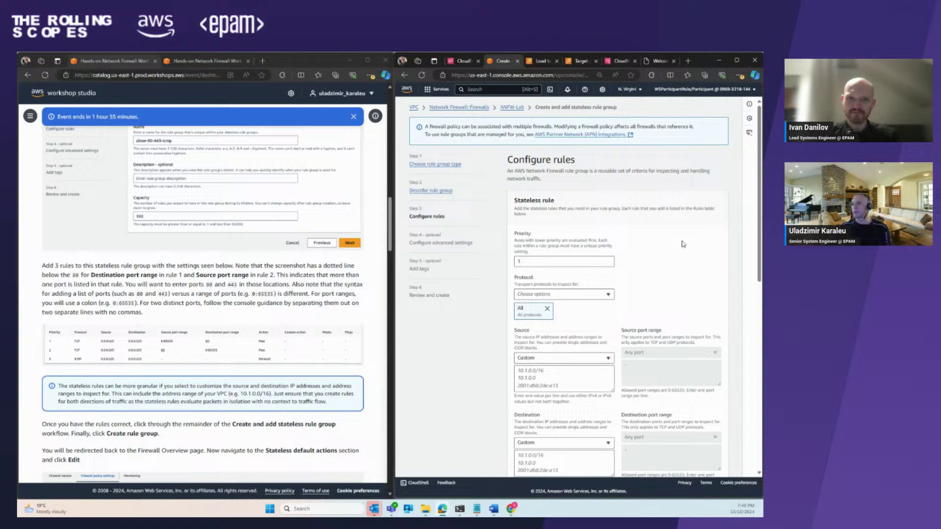
pyautogui.click(545, 295)
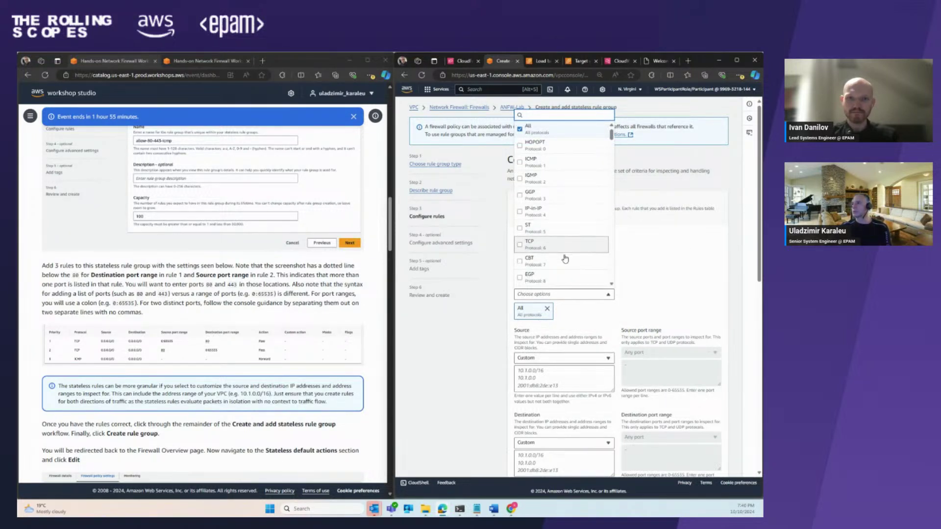
pyautogui.scroll(-3, 562, 238)
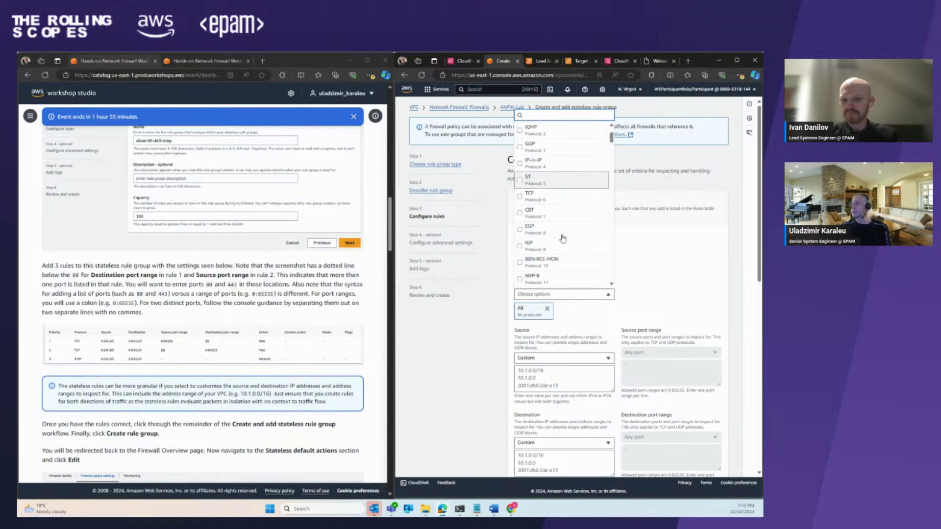
pyautogui.scroll(3, 562, 238)
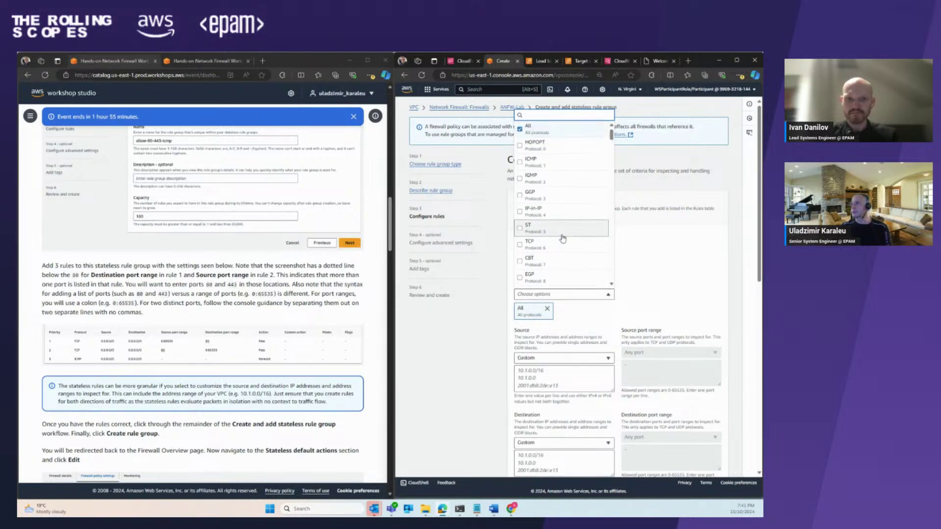
pyautogui.click(521, 245)
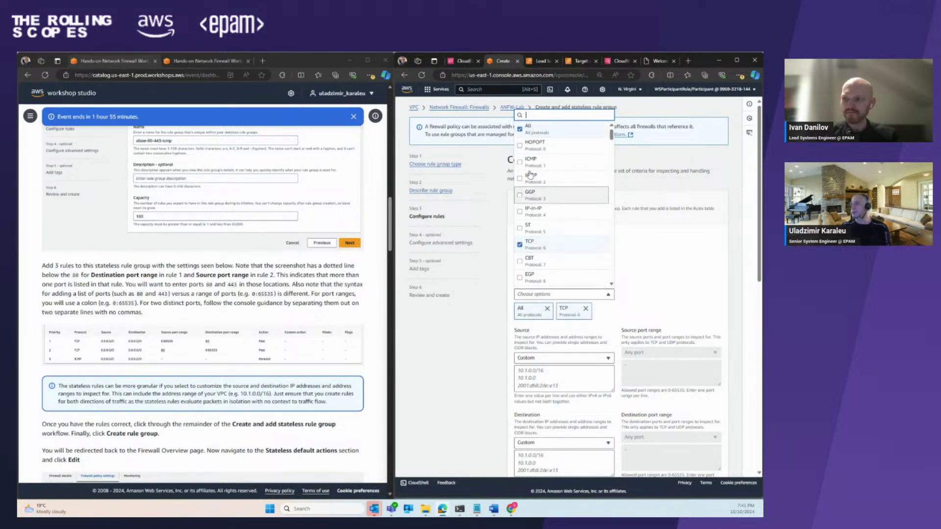
pyautogui.click(519, 131)
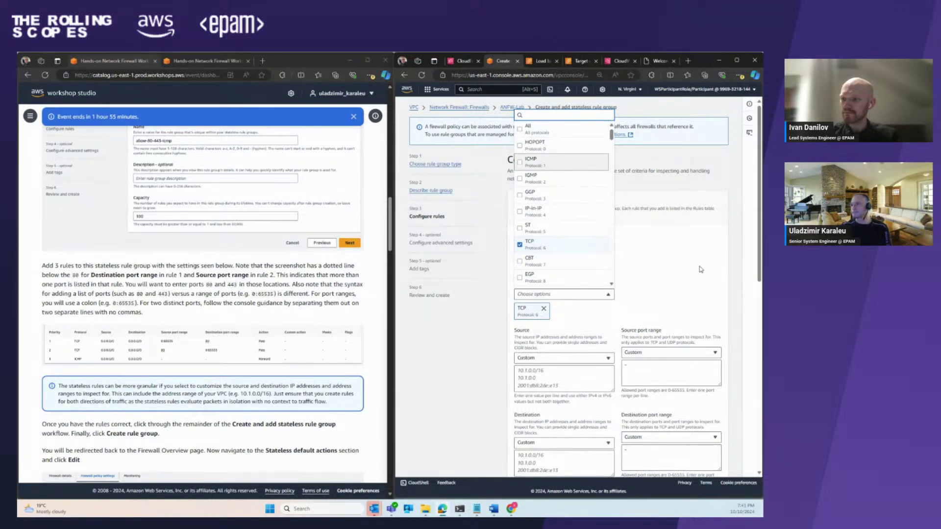
pyautogui.click(678, 263)
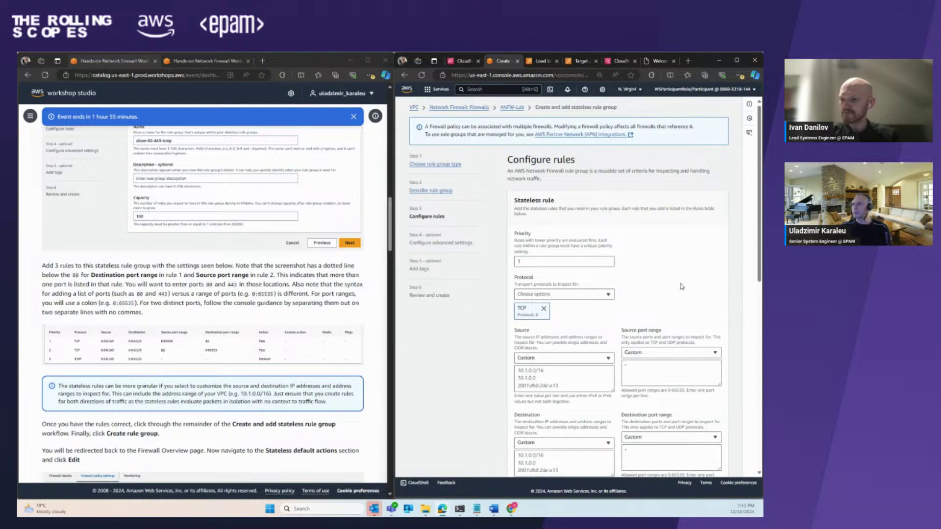
# - Set the first rule's source to Any IPv4 address and its source port range to Any port
pyautogui.scroll(-2, 654, 210)
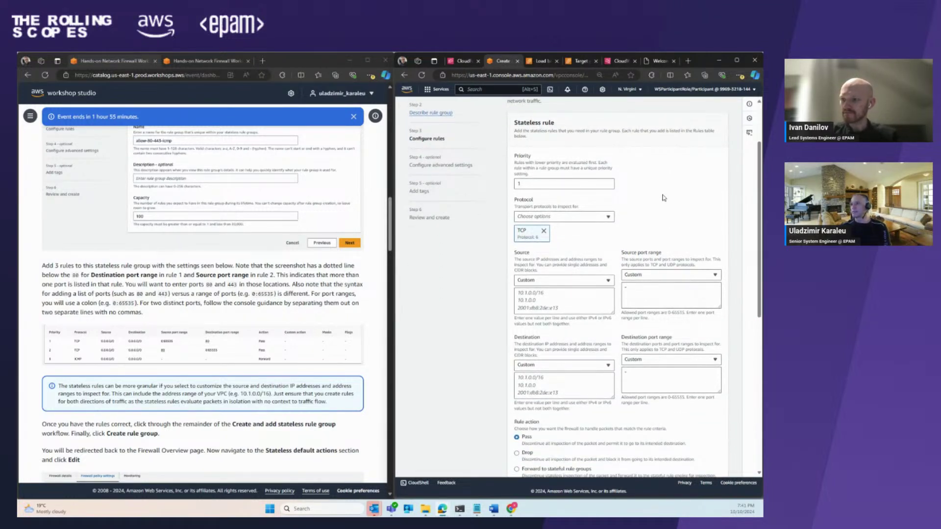
pyautogui.click(530, 281)
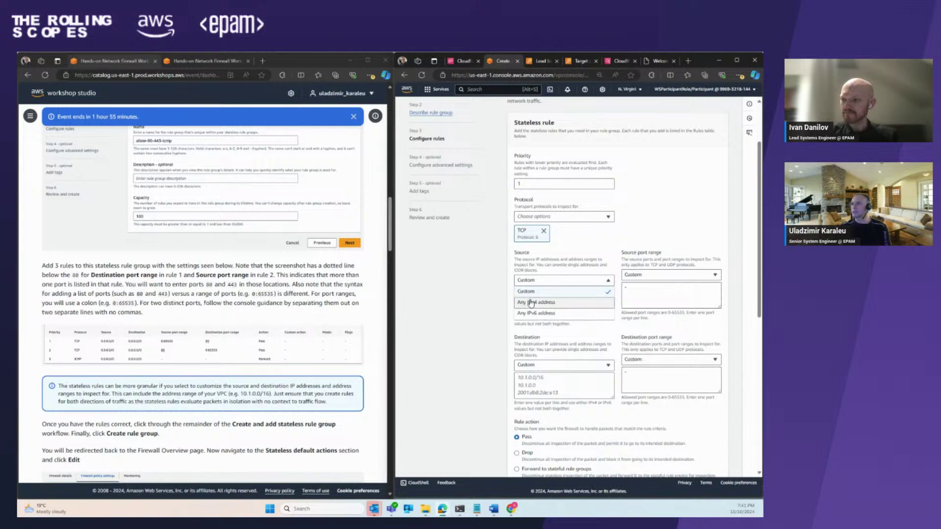
pyautogui.click(531, 301)
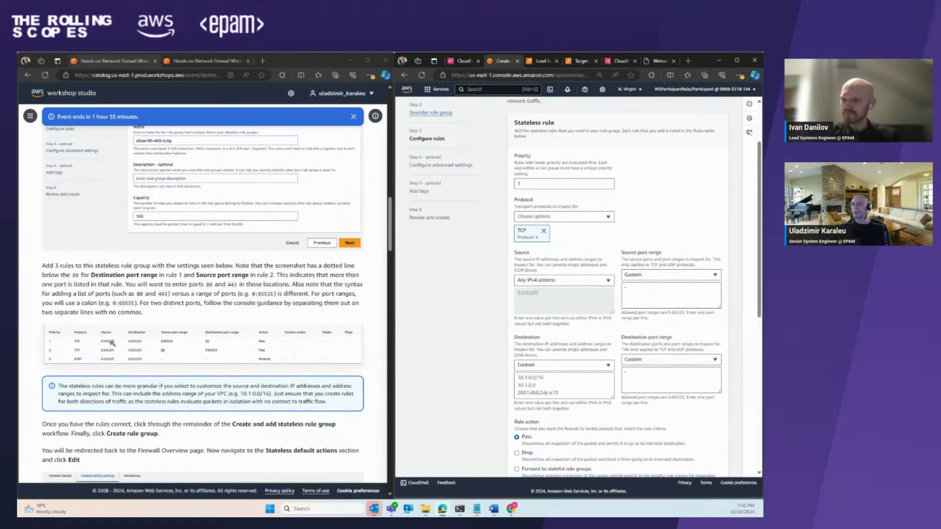
pyautogui.click(636, 276)
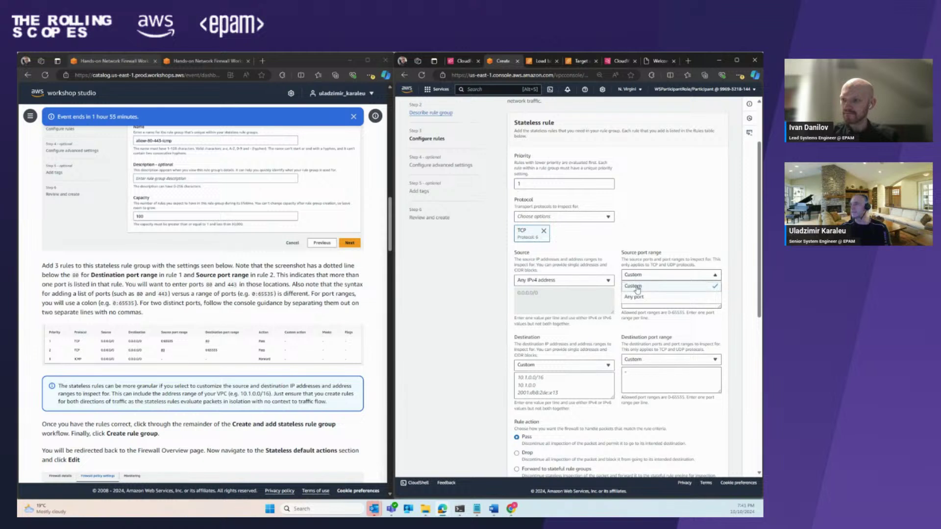
pyautogui.click(637, 290)
# - Set the first rule's destination to Any IPv4 address with custom destination ports 80 and 443 on separate lines
pyautogui.scroll(-3, 612, 223)
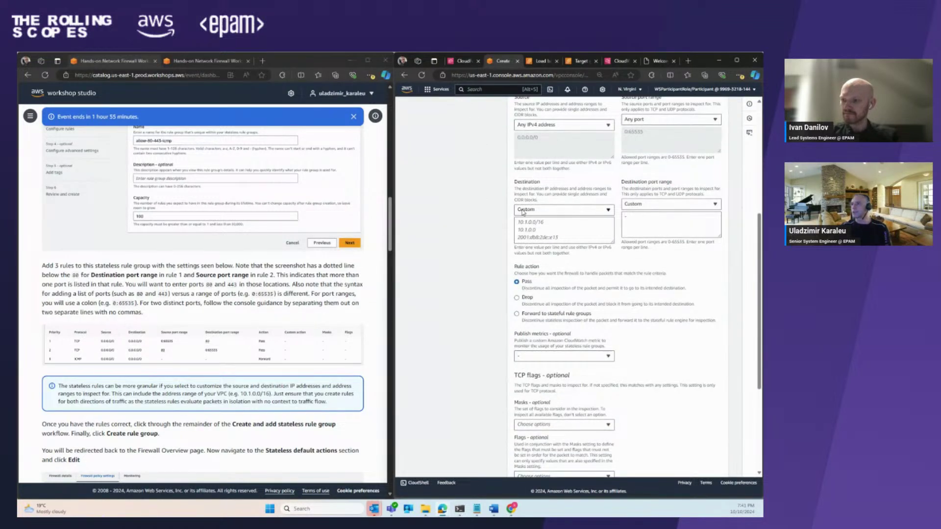
pyautogui.click(524, 211)
pyautogui.click(531, 232)
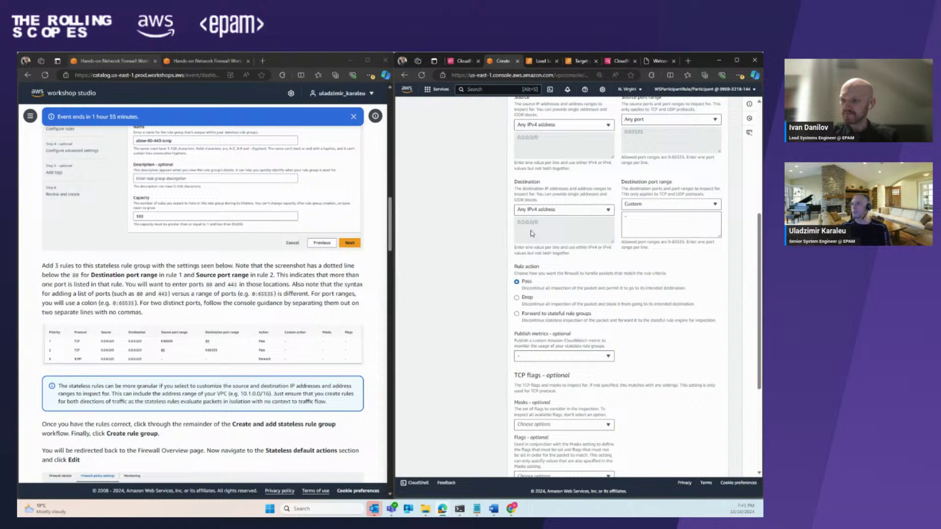
pyautogui.click(632, 220)
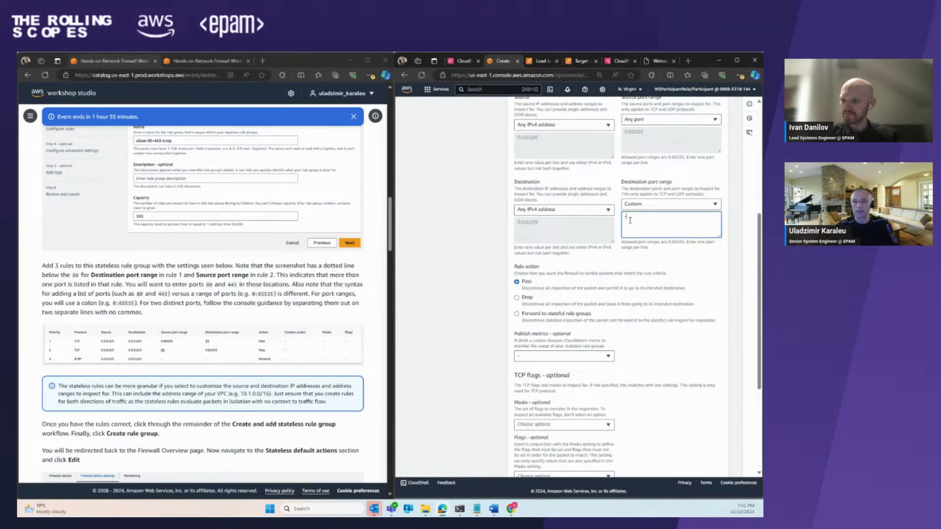
pyautogui.write('80')
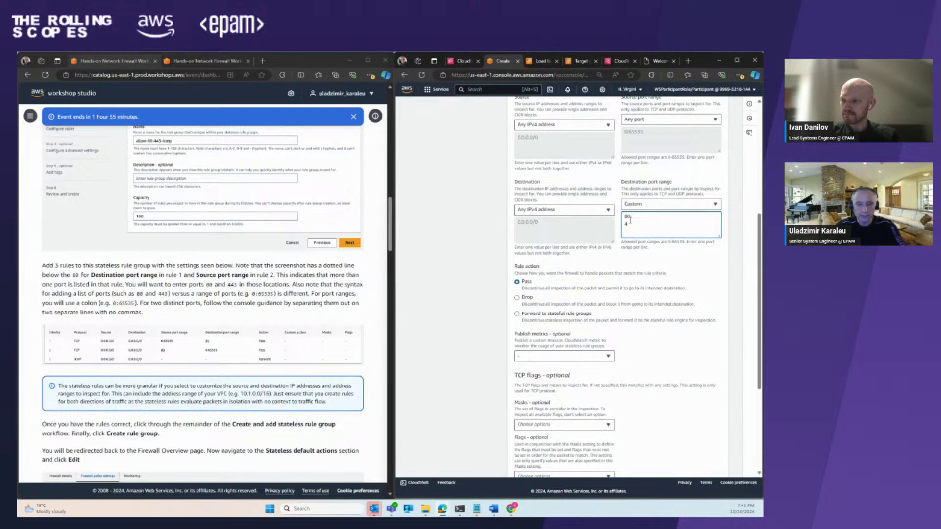
pyautogui.write('3')
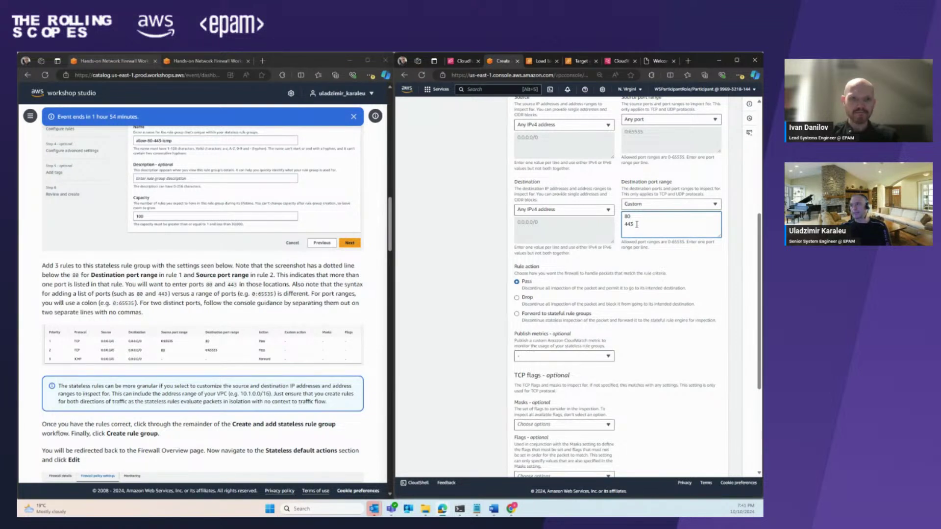
pyautogui.doubleClick(634, 223)
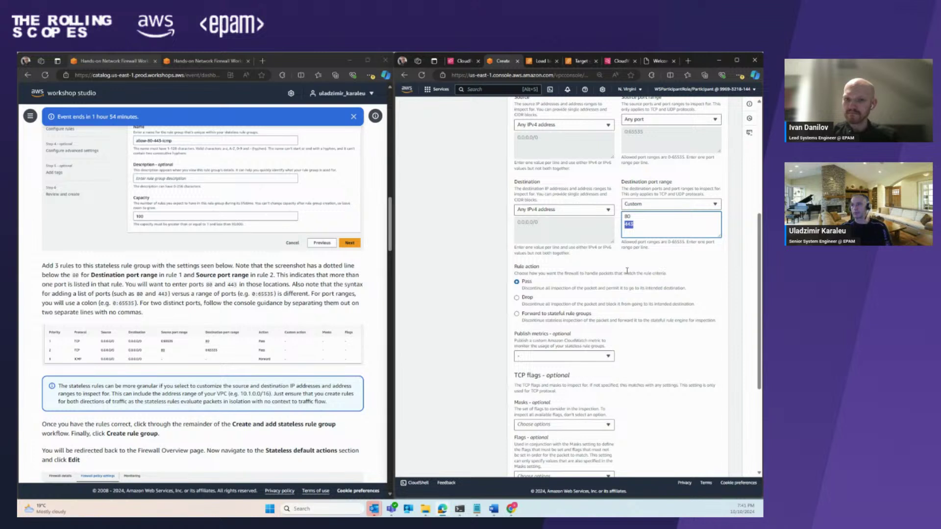
pyautogui.scroll(1, 626, 271)
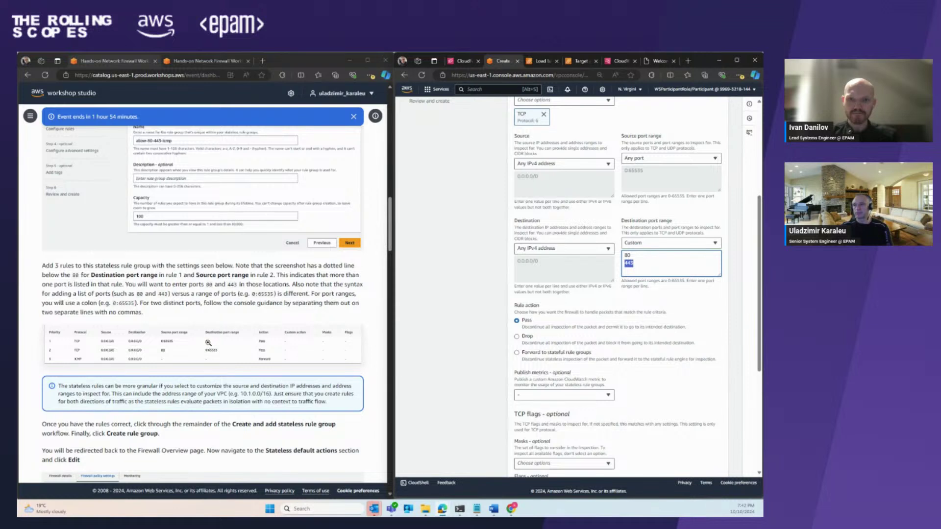
pyautogui.click(637, 263)
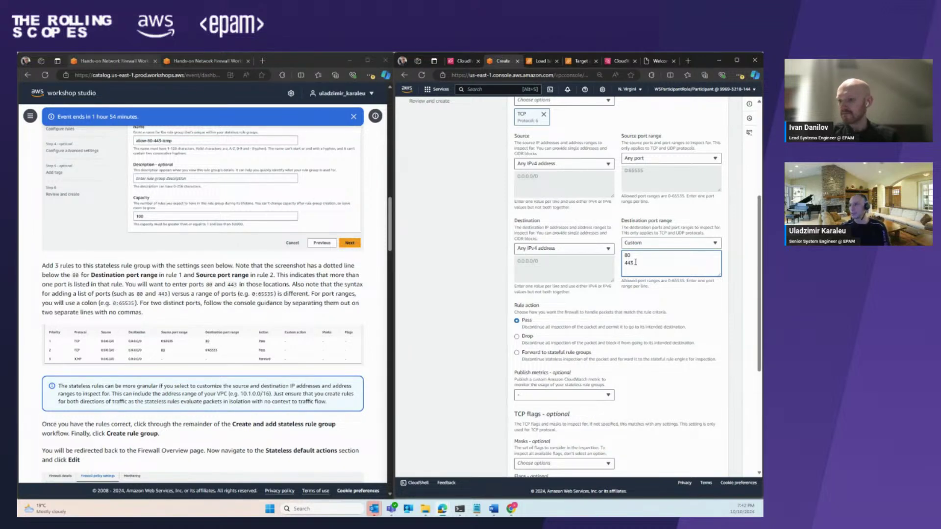
# - Check the guide's rule table, keep the Pass action, and add the first TCP rule to the rule group
pyautogui.scroll(-1, 597, 326)
pyautogui.scroll(-2, 223, 325)
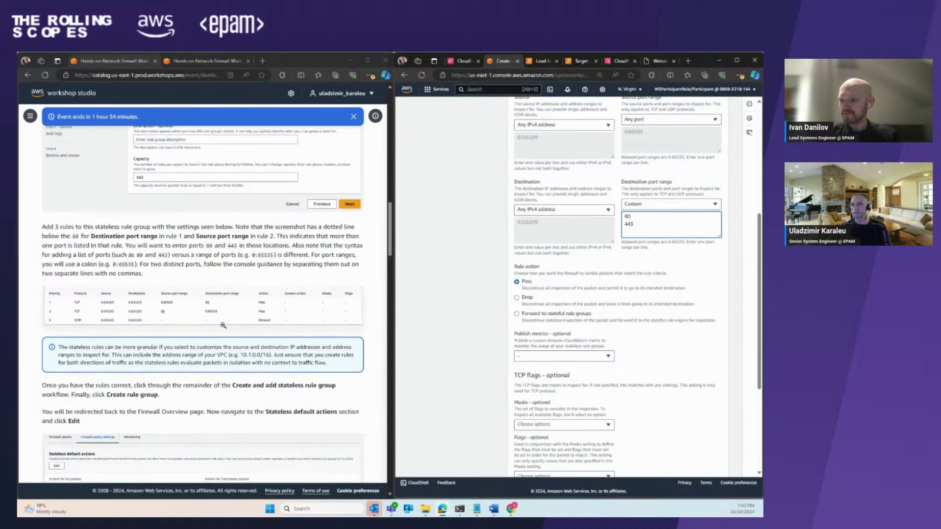
pyautogui.scroll(-1, 223, 325)
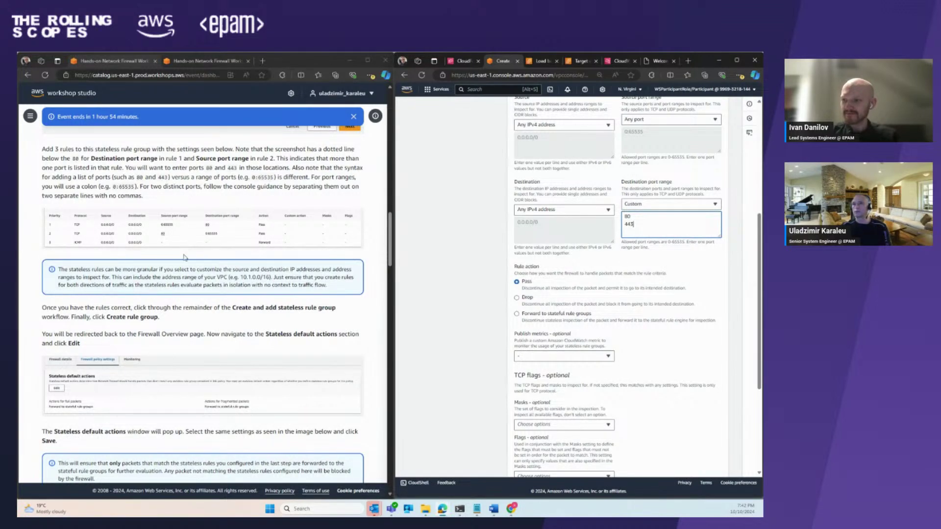
pyautogui.scroll(2, 184, 257)
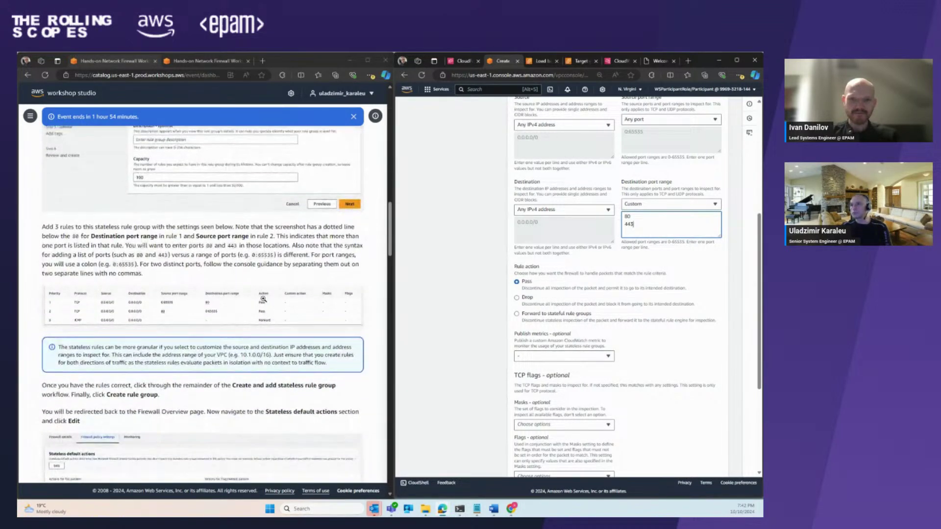
pyautogui.scroll(-3, 499, 306)
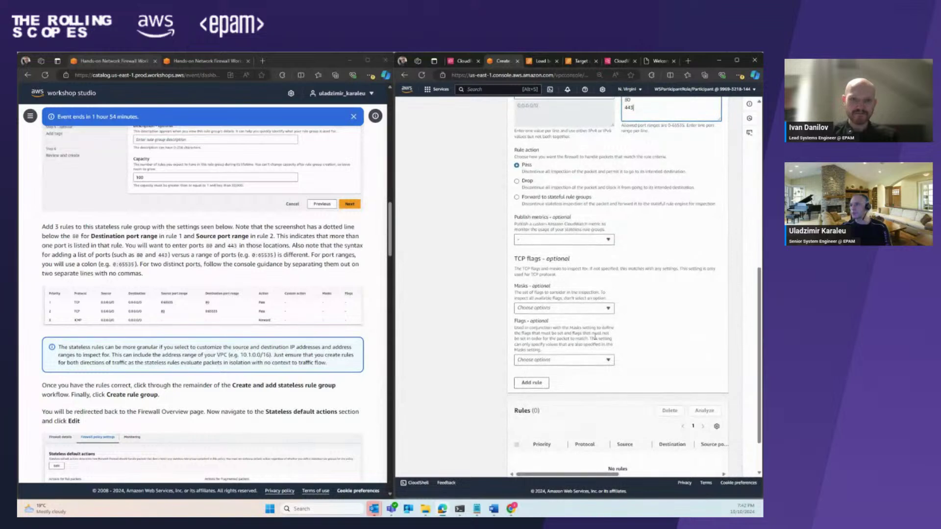
pyautogui.click(543, 382)
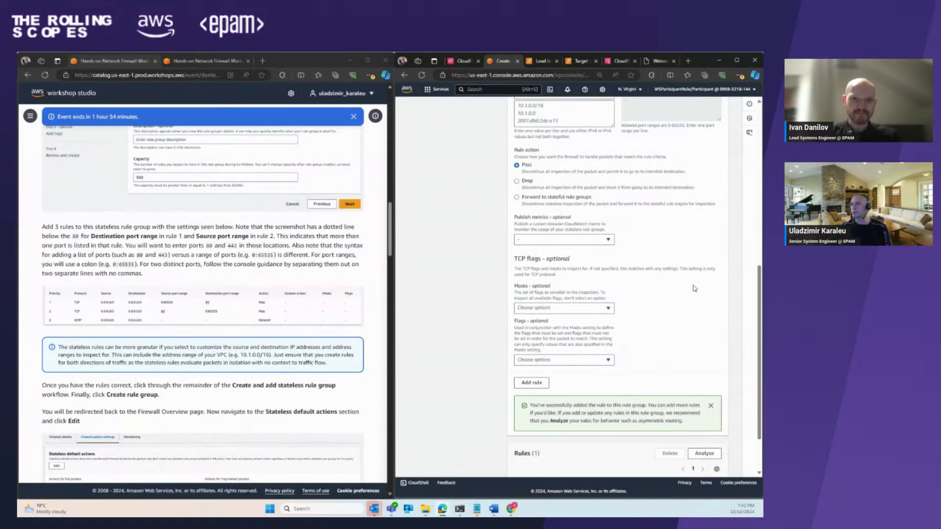
# - Start the second stateless rule by setting its priority to 2
pyautogui.scroll(7, 694, 289)
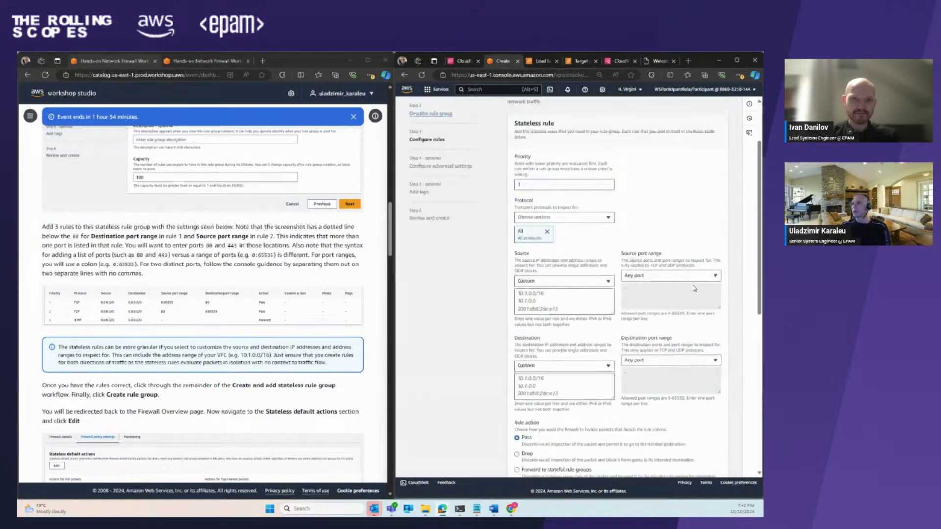
pyautogui.click(521, 261)
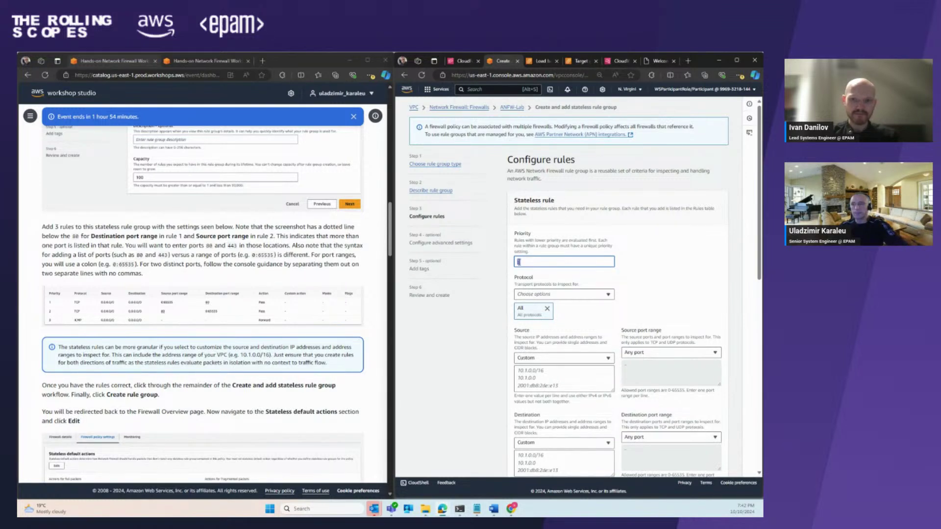
pyautogui.write('2')
pyautogui.click(630, 289)
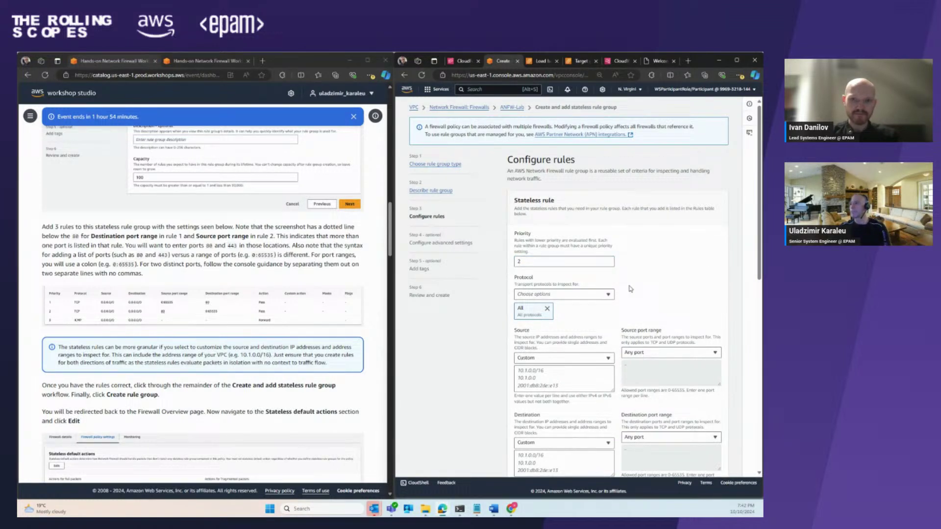
# - Set the second rule's protocol to TCP only, removing the All protocols selection
pyautogui.click(524, 294)
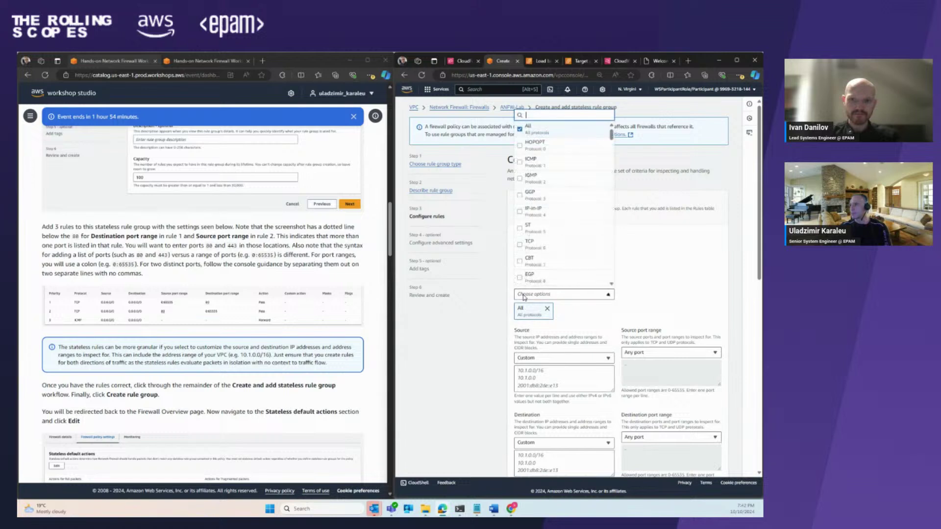
pyautogui.click(528, 246)
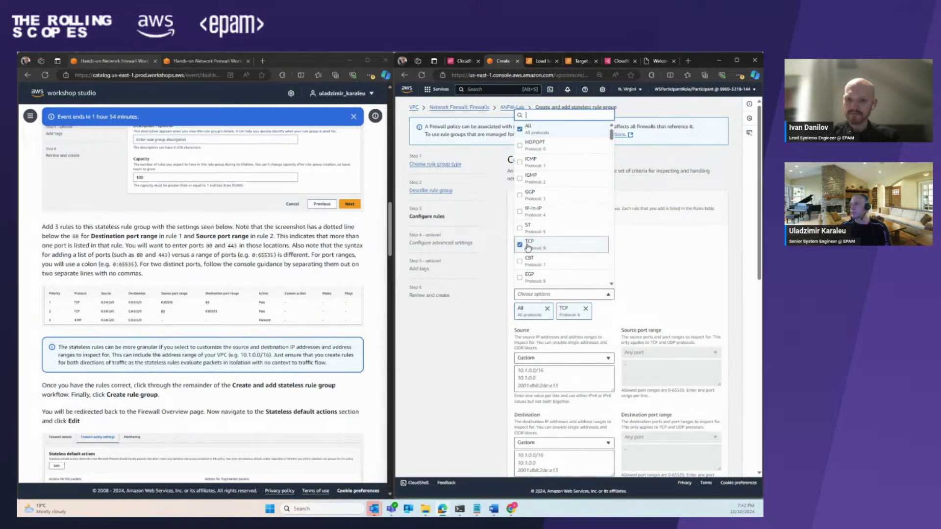
pyautogui.click(521, 130)
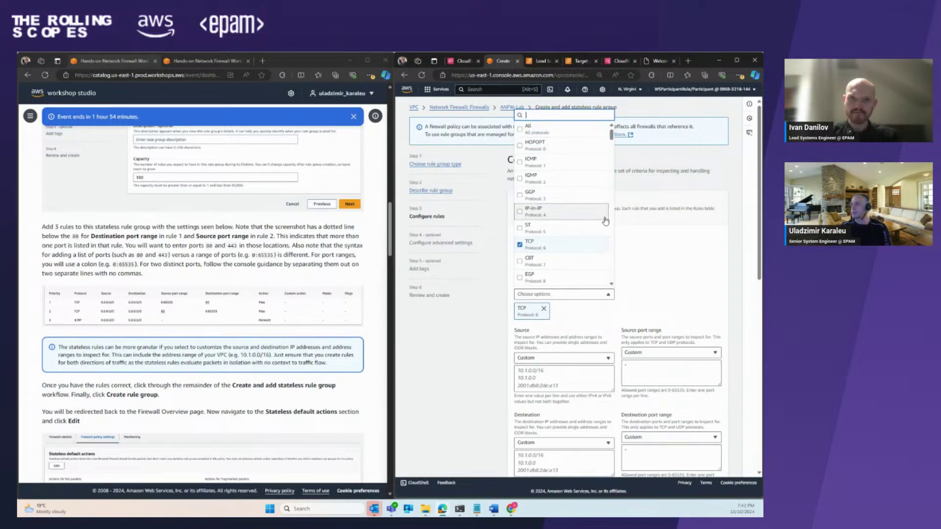
pyautogui.click(696, 264)
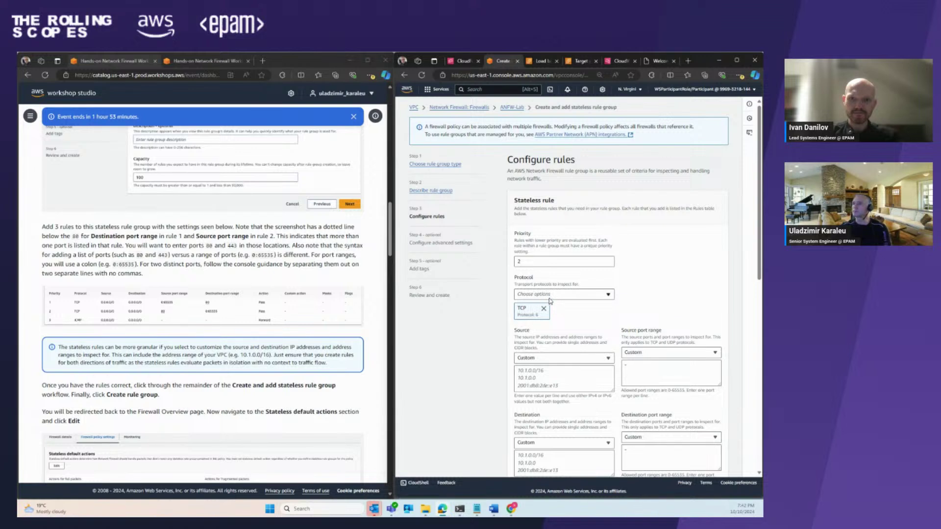
# - Set both the source and the destination of the second rule to Any IPv4 address
pyautogui.scroll(-3, 640, 265)
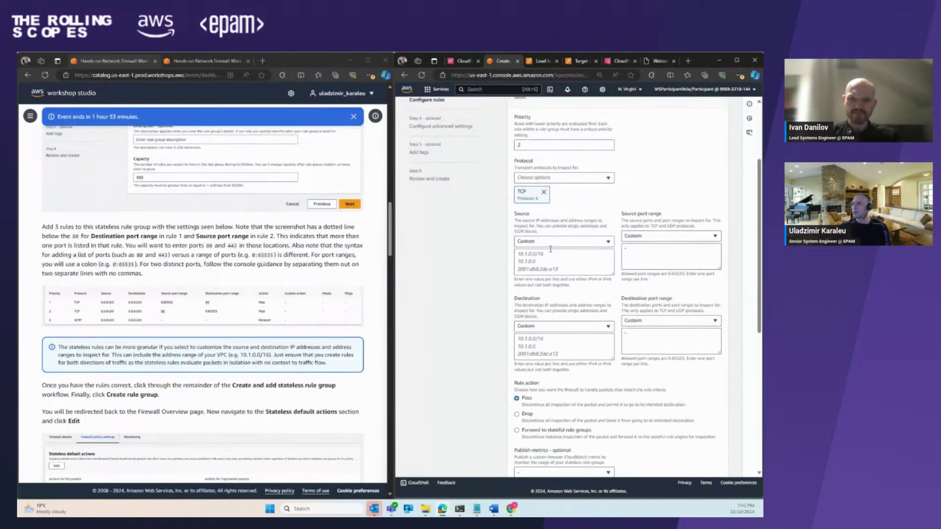
pyautogui.click(546, 242)
pyautogui.click(539, 264)
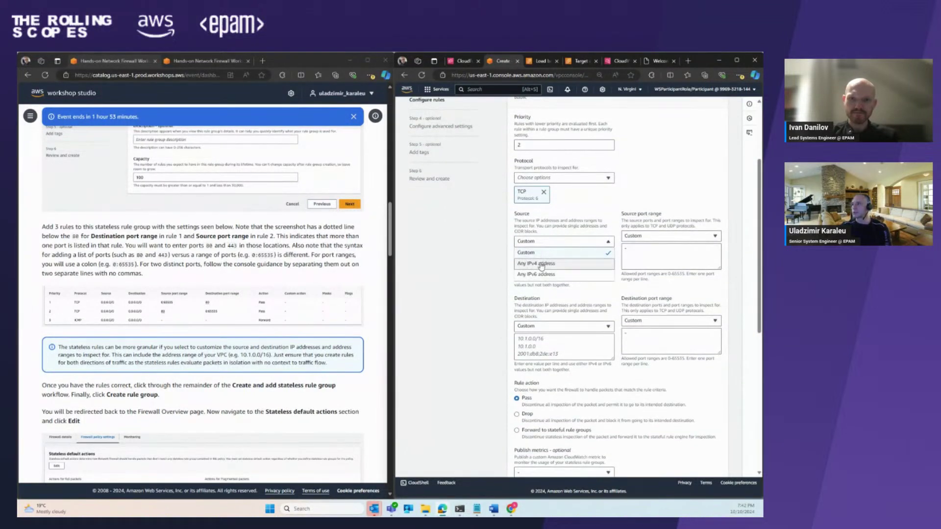
pyautogui.click(545, 325)
pyautogui.click(551, 348)
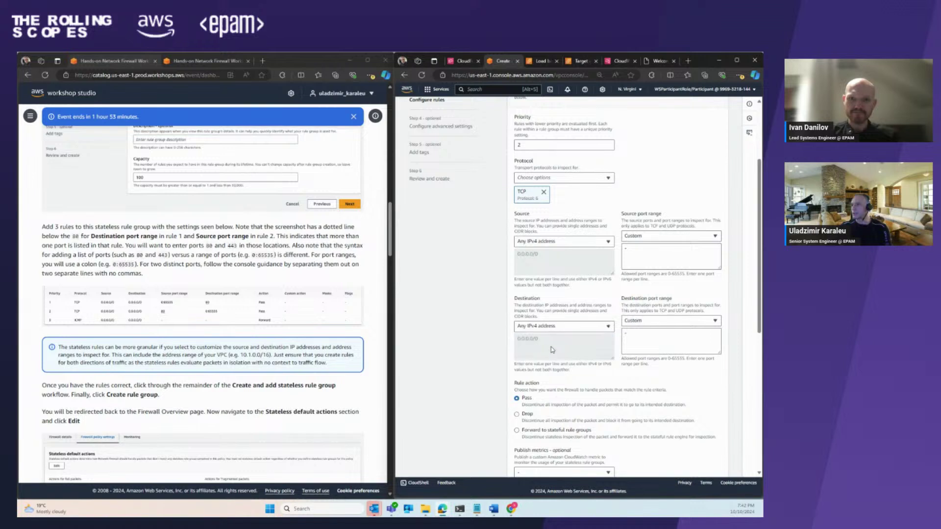
# - Set the second rule's source port range to Custom with ports 80 and 443 on separate lines
pyautogui.click(660, 237)
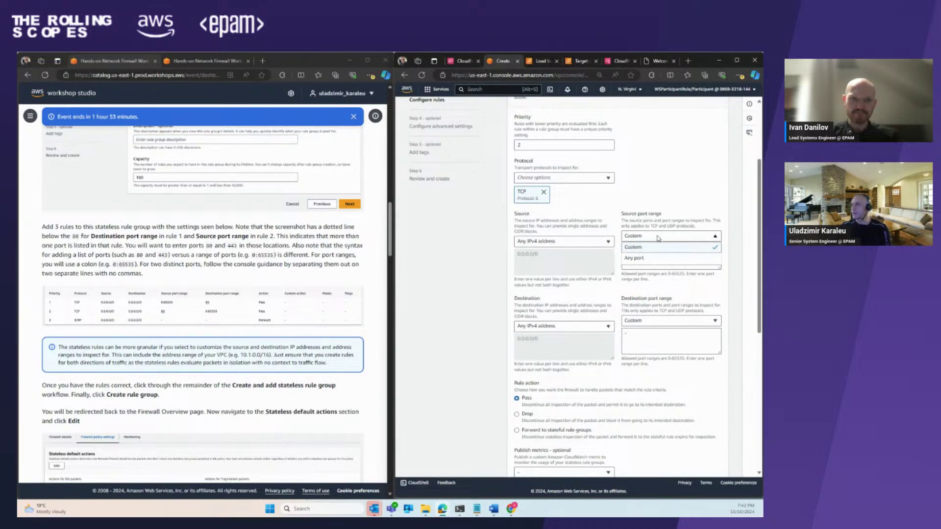
pyautogui.click(637, 259)
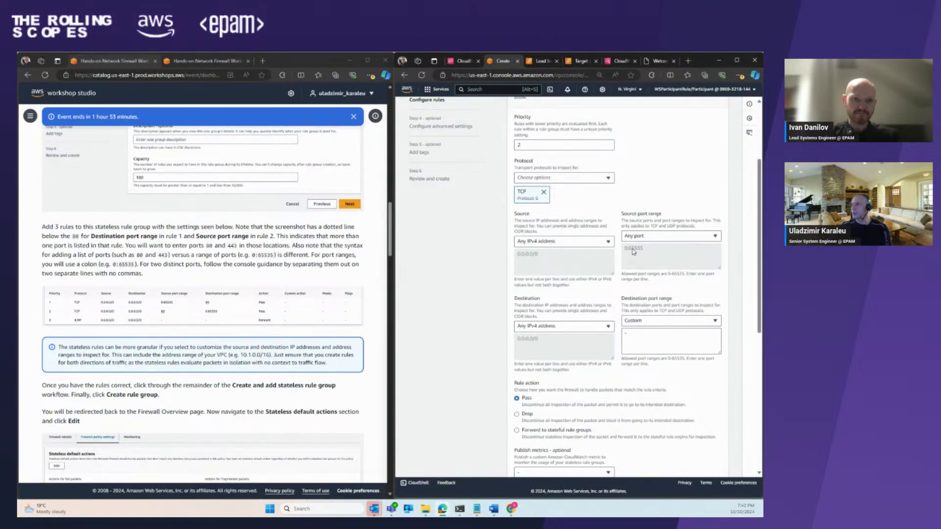
pyautogui.click(645, 240)
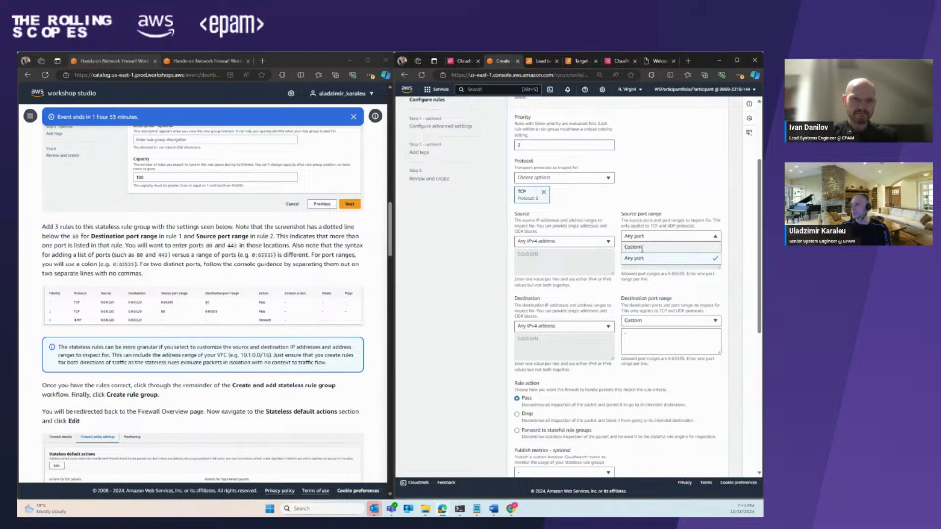
pyautogui.click(642, 247)
pyautogui.click(630, 249)
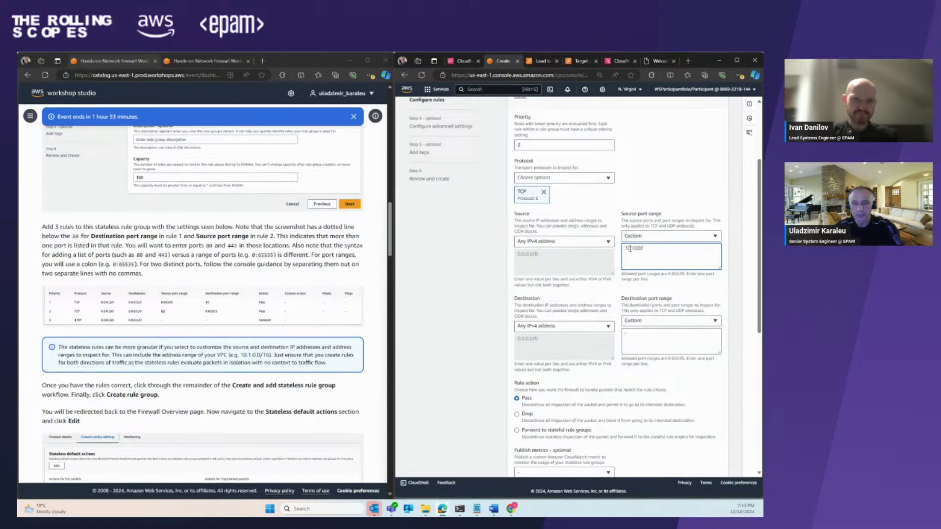
pyautogui.write('80 ')
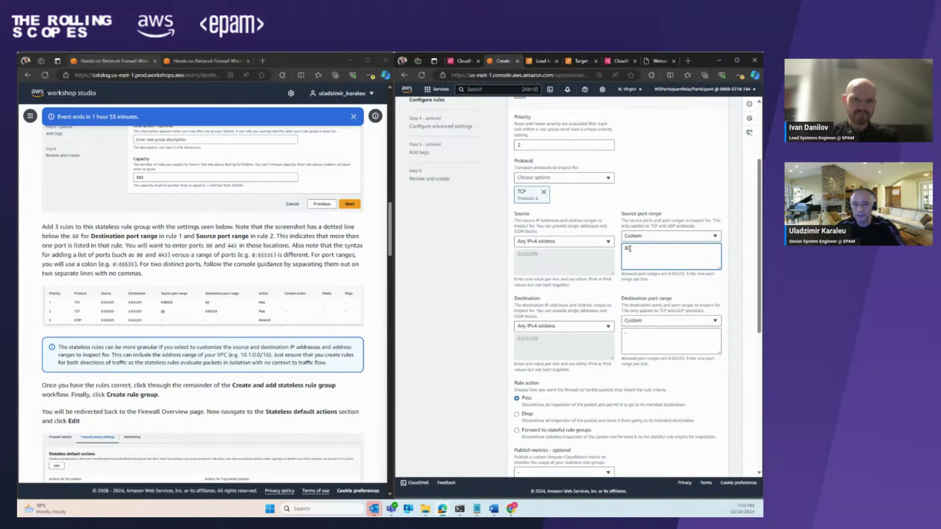
pyautogui.write('44')
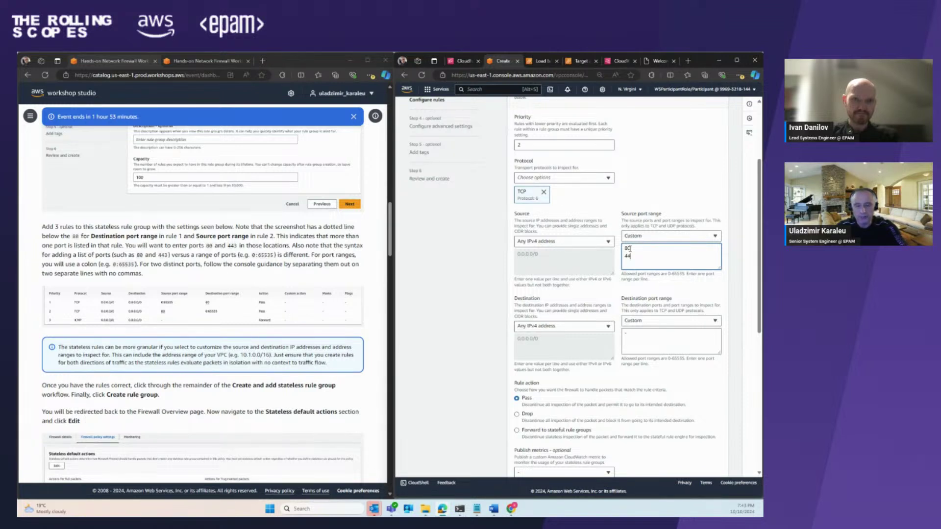
pyautogui.write('3')
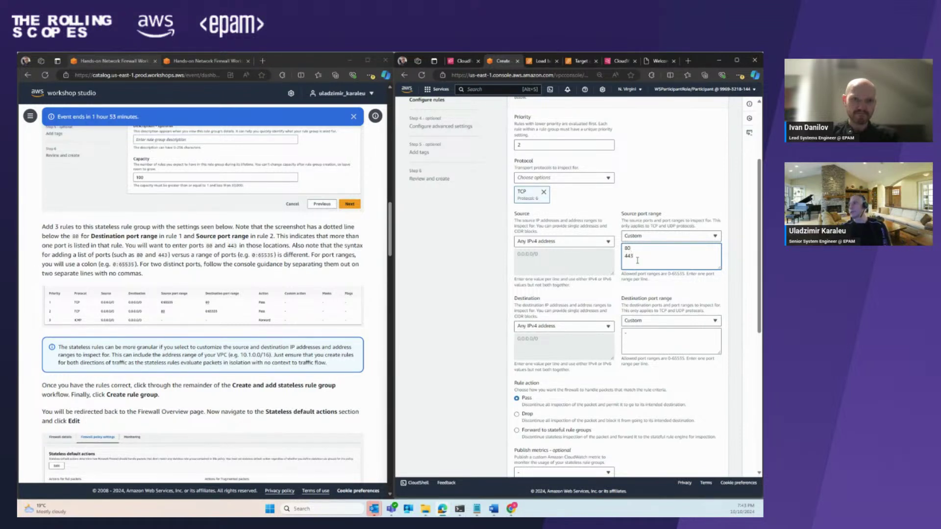
# - Set the second rule's destination port range to Any port, keeping the Pass action
pyautogui.click(644, 325)
pyautogui.click(638, 344)
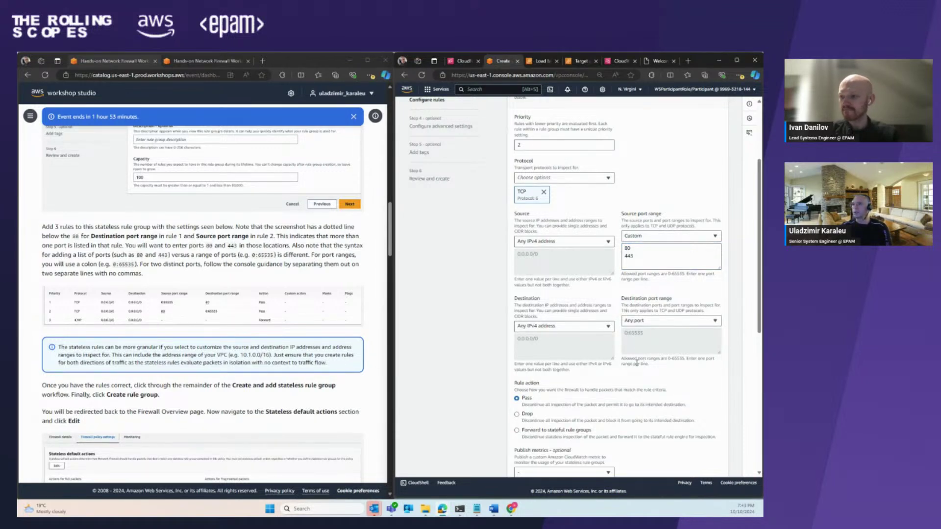
pyautogui.scroll(-4, 612, 367)
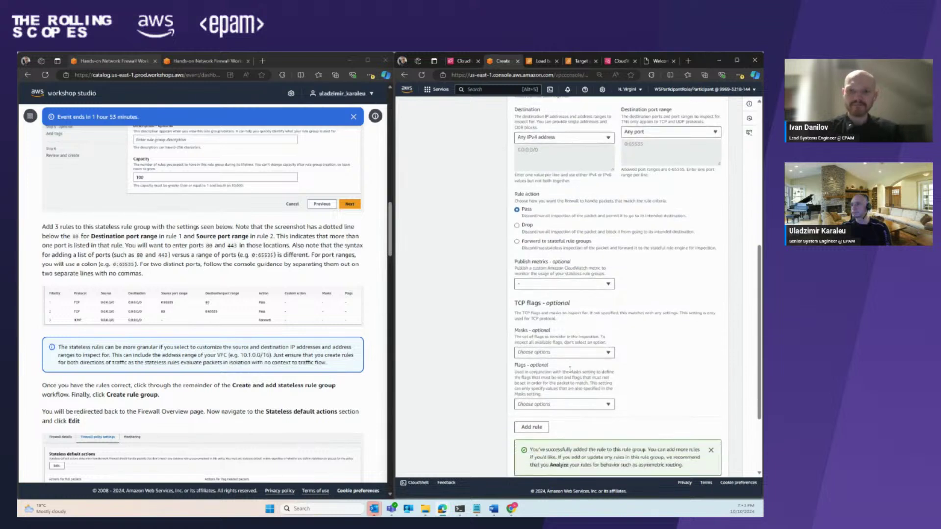
pyautogui.scroll(-1, 569, 370)
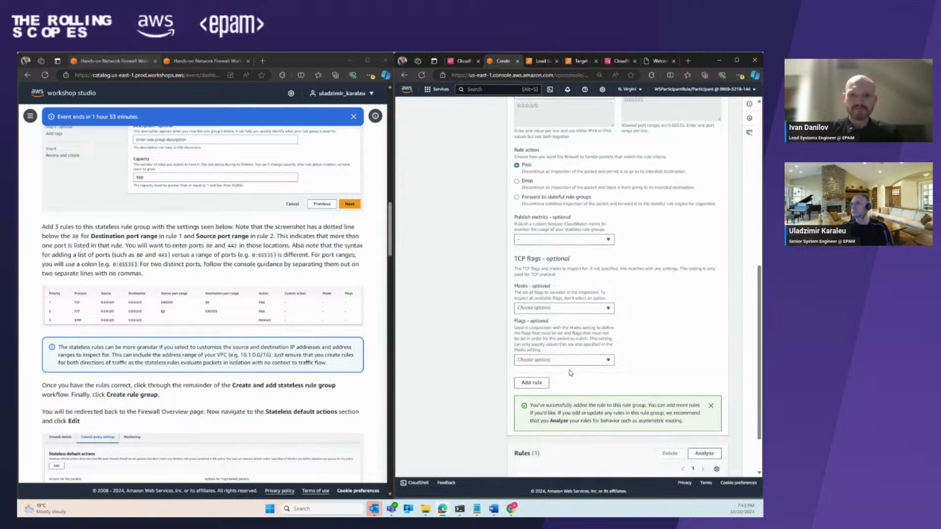
# - Add the configured second TCP pass rule to the stateless rule group and check its entry in the rules list
pyautogui.click(539, 385)
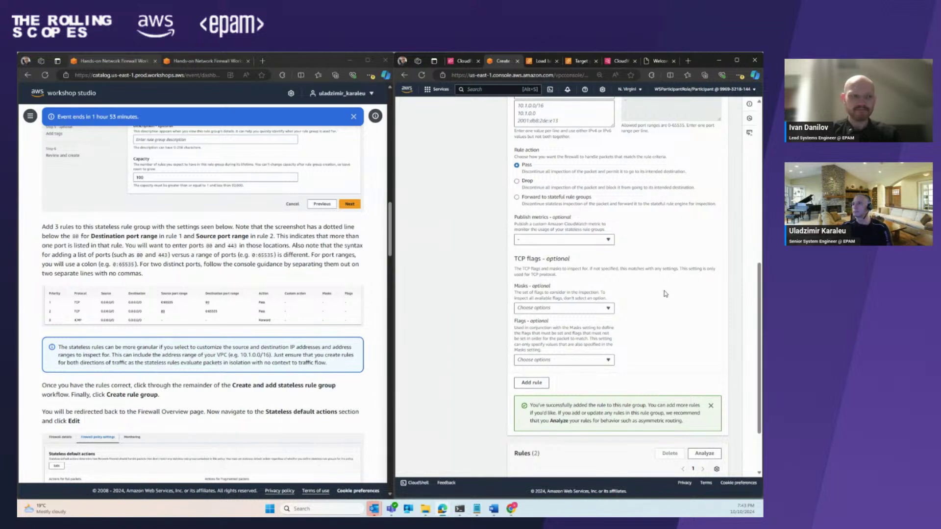
pyautogui.scroll(-2, 564, 417)
pyautogui.moveTo(592, 450); pyautogui.dragTo(556, 454)
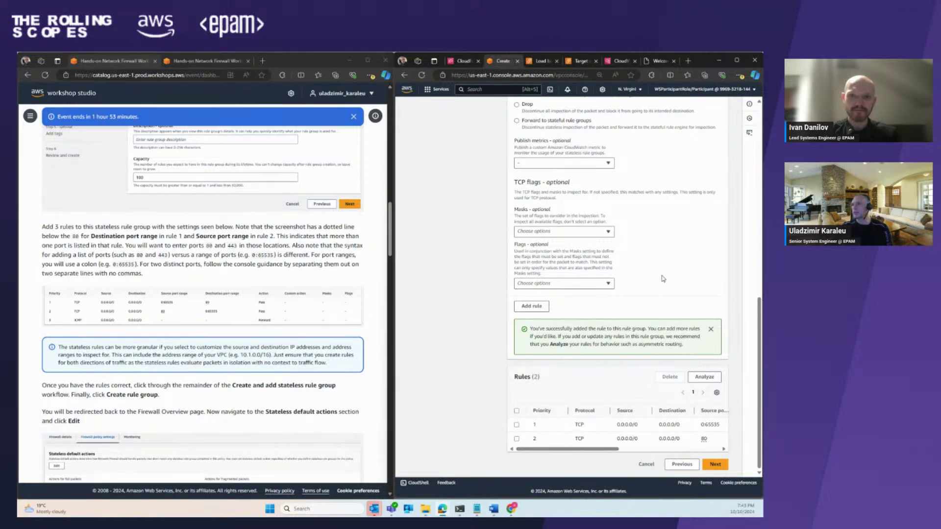
# - Give the new stateless rule priority 3 and make ICMP its only protocol in place of All
pyautogui.scroll(15, 663, 278)
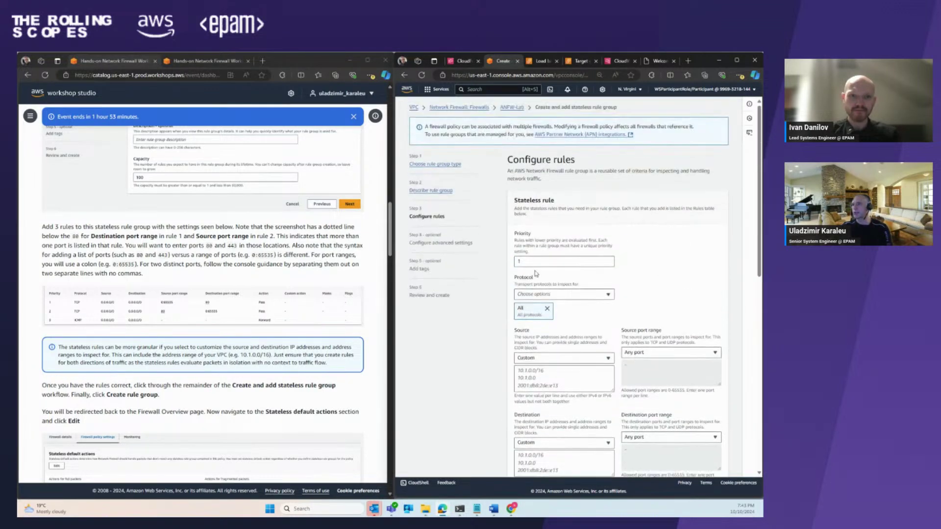
pyautogui.doubleClick(532, 261)
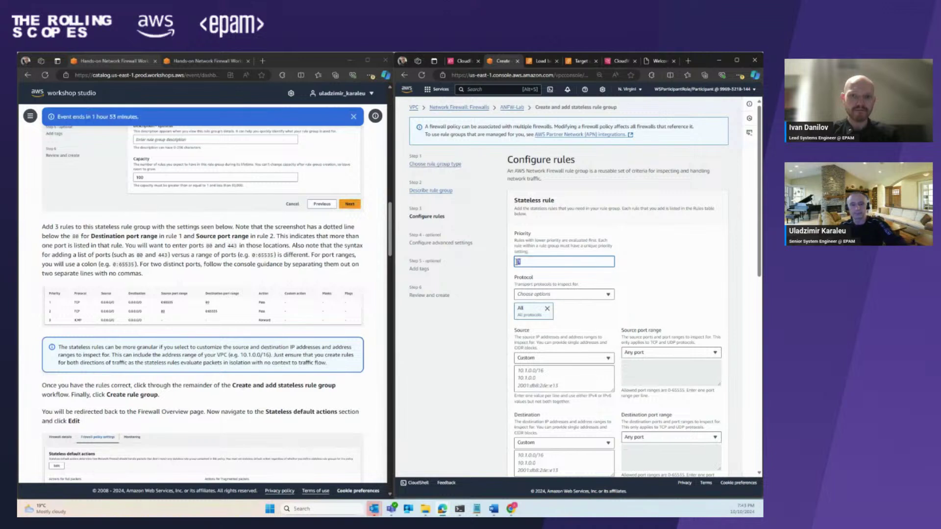
pyautogui.write('3')
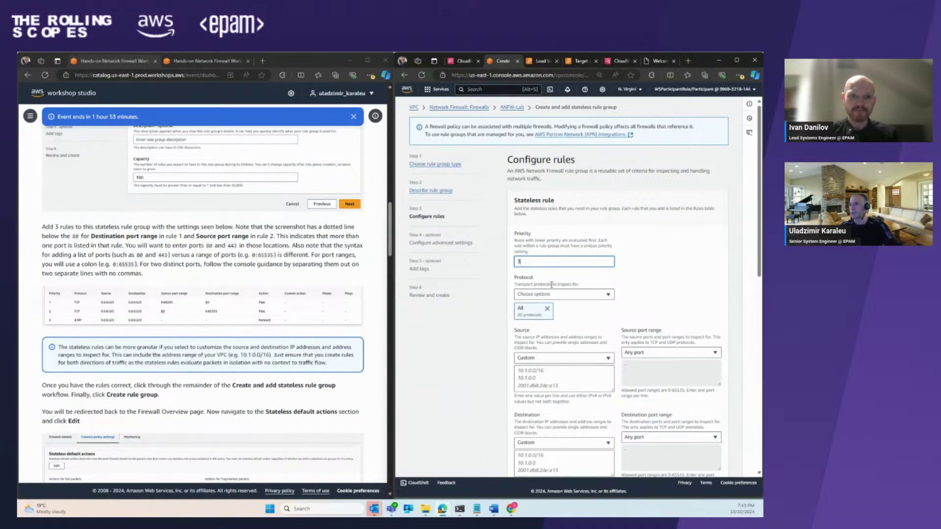
pyautogui.click(532, 295)
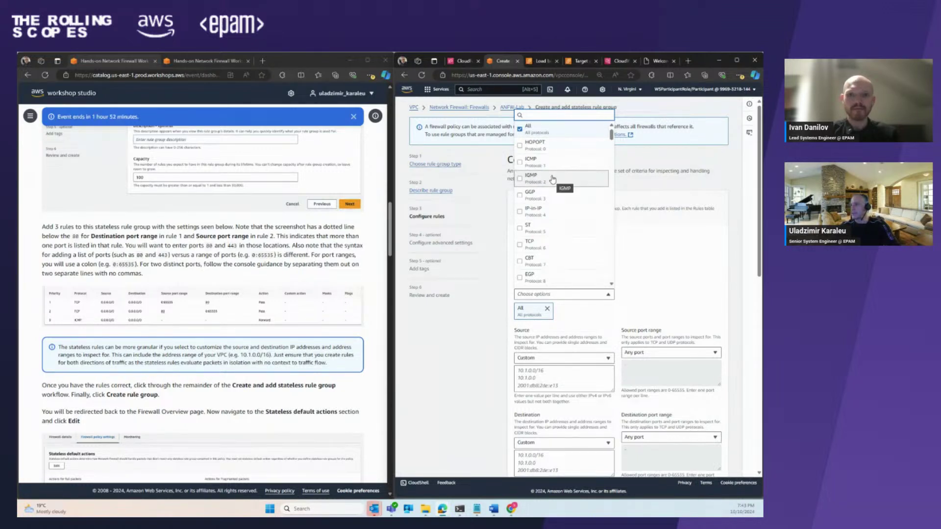
pyautogui.click(519, 163)
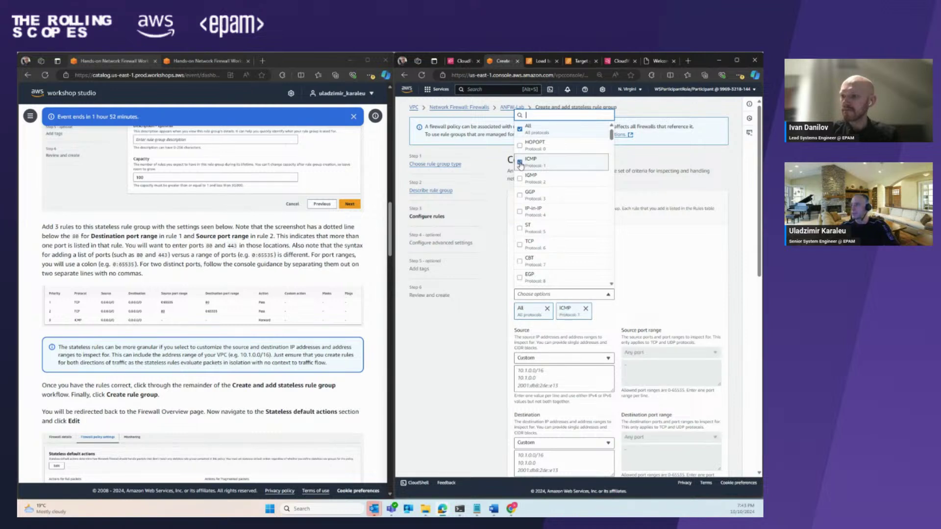
pyautogui.click(520, 130)
pyautogui.click(693, 258)
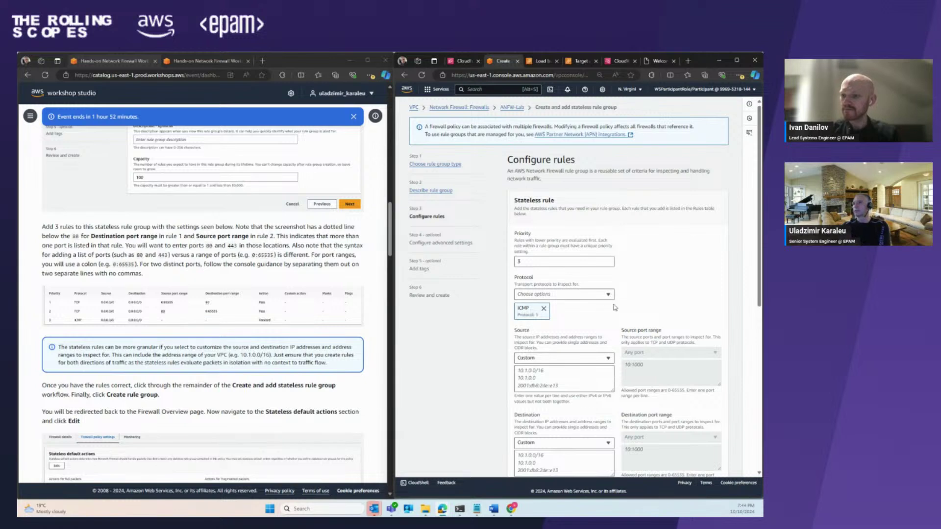
# - Set both the source and the destination of the ICMP rule to Any IPv4 address
pyautogui.scroll(-1, 624, 300)
pyautogui.scroll(-1, 624, 300)
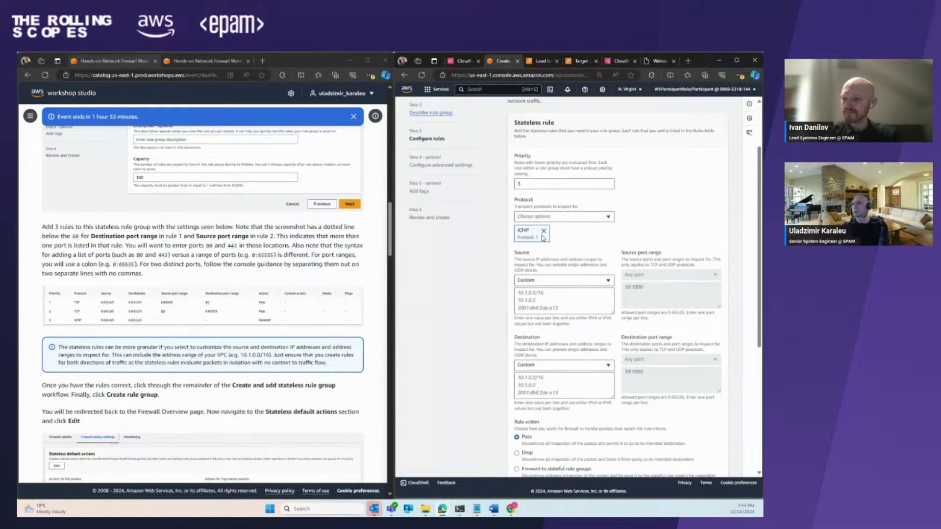
pyautogui.click(544, 282)
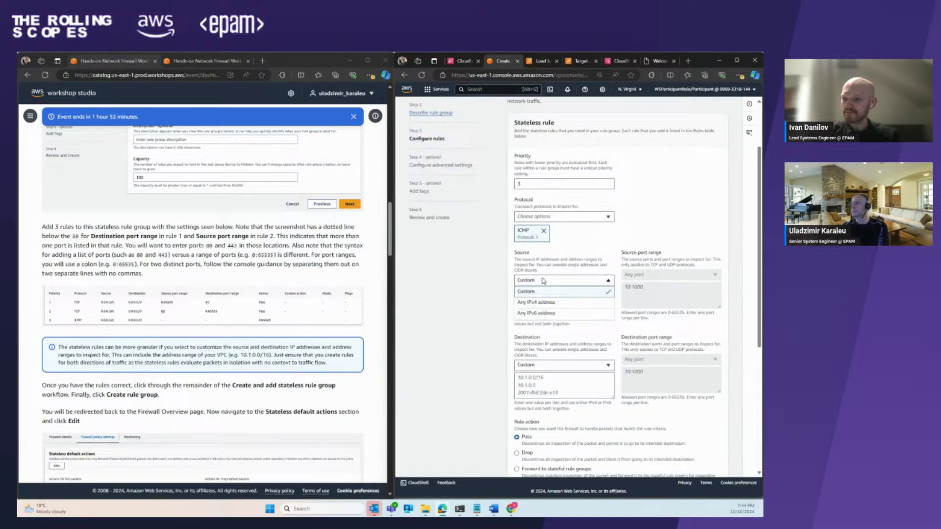
pyautogui.click(540, 303)
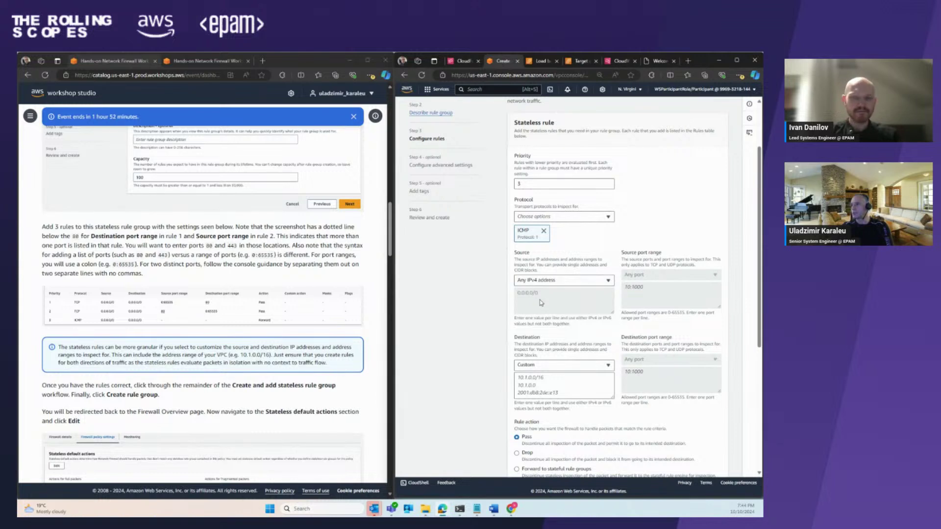
pyautogui.click(540, 281)
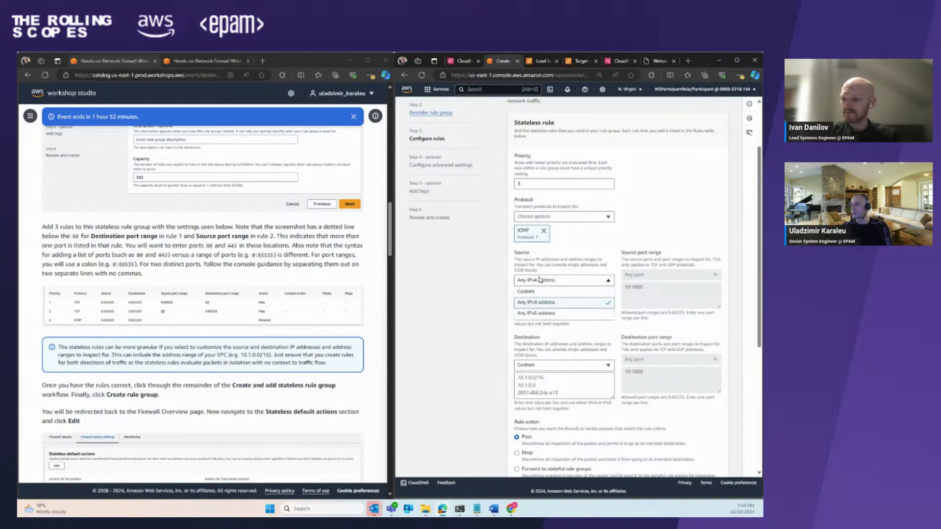
pyautogui.click(539, 280)
pyautogui.click(555, 363)
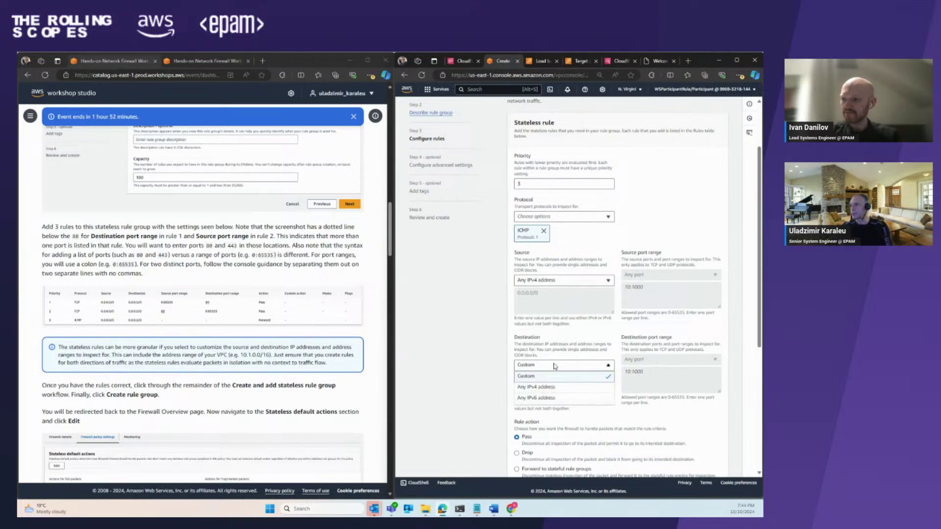
pyautogui.click(546, 387)
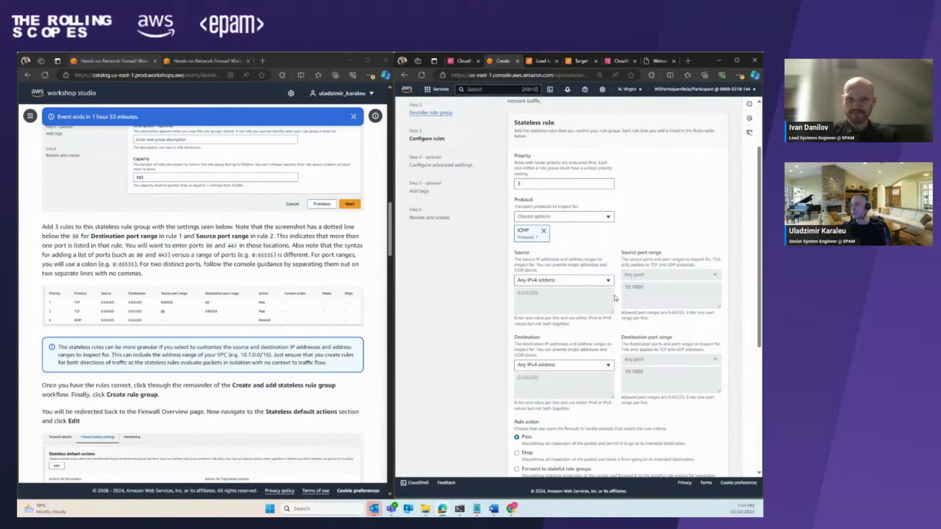
# - Set the ICMP rule's action to Forward to stateful rule groups and add the rule to the group
pyautogui.scroll(-1, 671, 198)
pyautogui.scroll(-1, 671, 199)
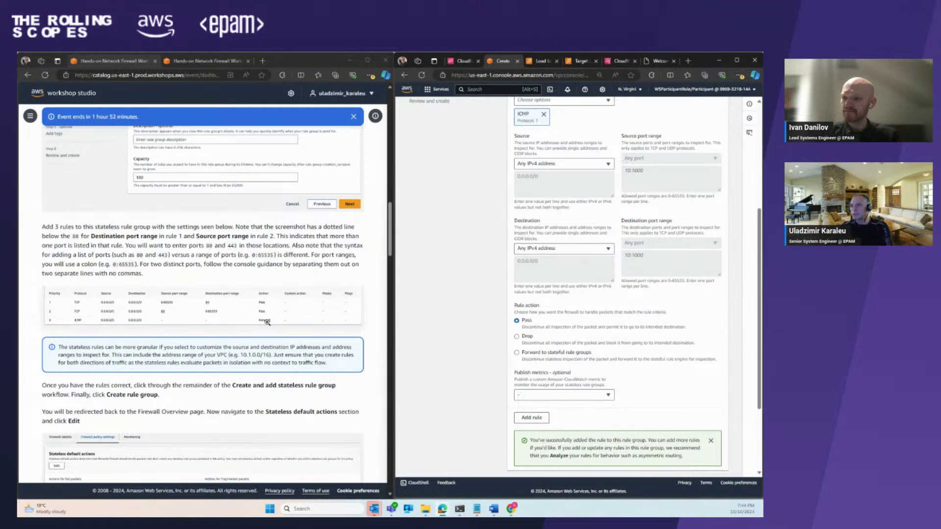
pyautogui.click(524, 353)
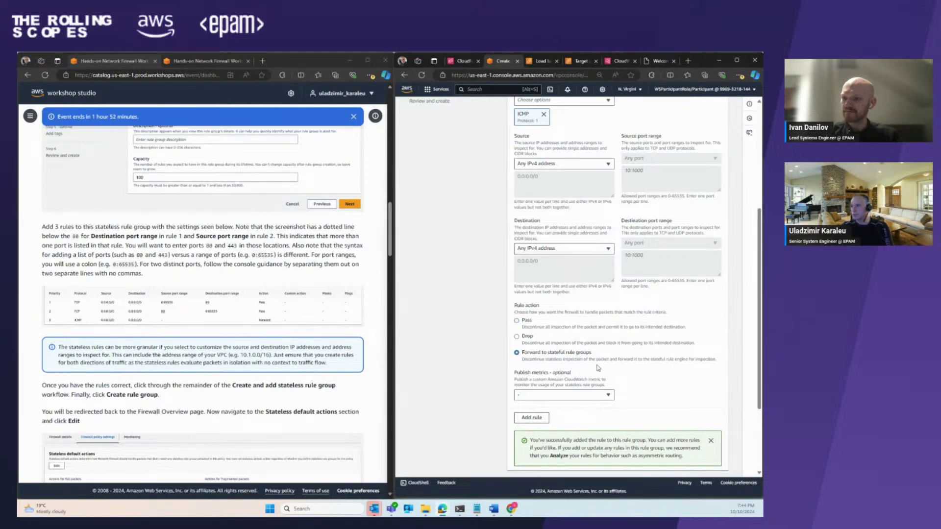
pyautogui.scroll(-3, 688, 378)
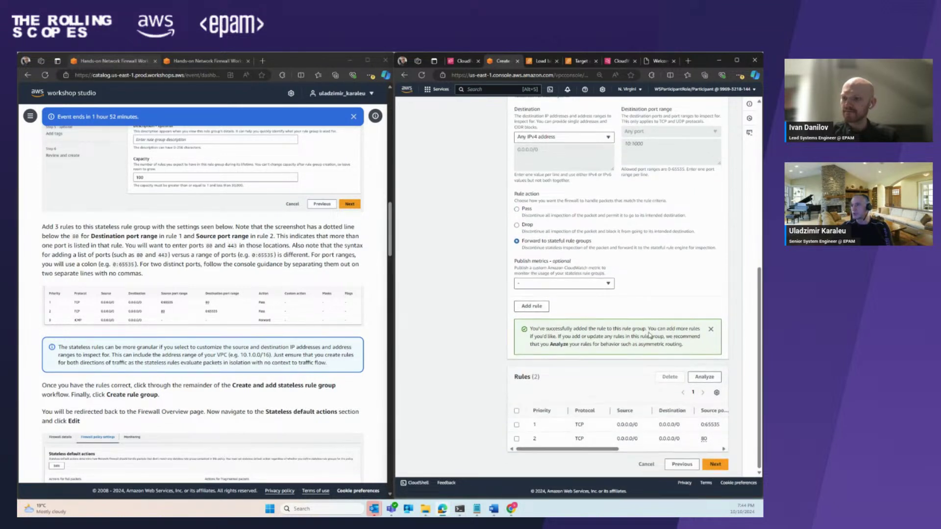
pyautogui.scroll(1, 646, 283)
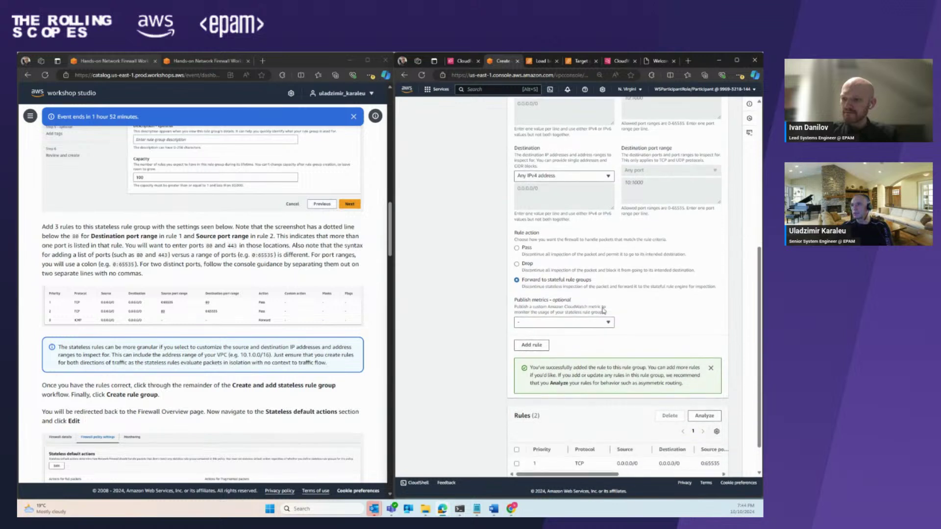
pyautogui.click(529, 345)
pyautogui.scroll(4, 623, 316)
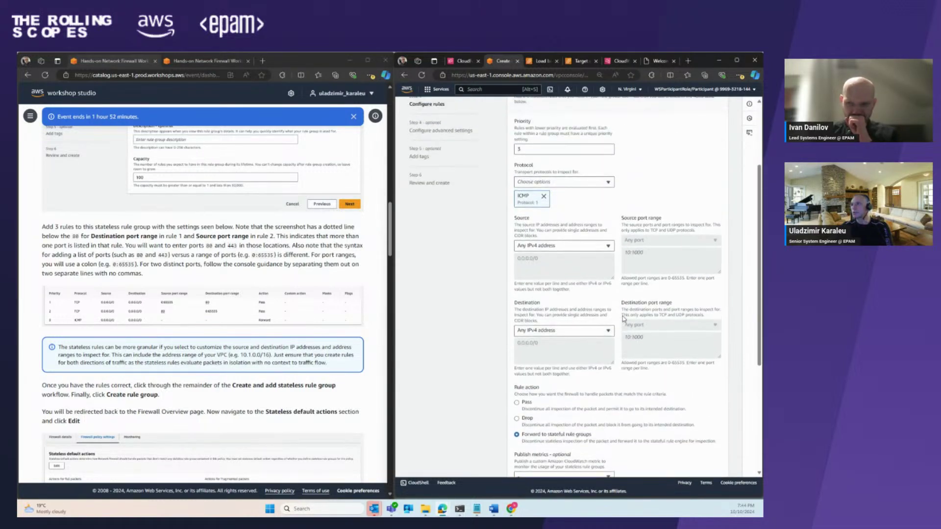
pyautogui.scroll(-4, 511, 329)
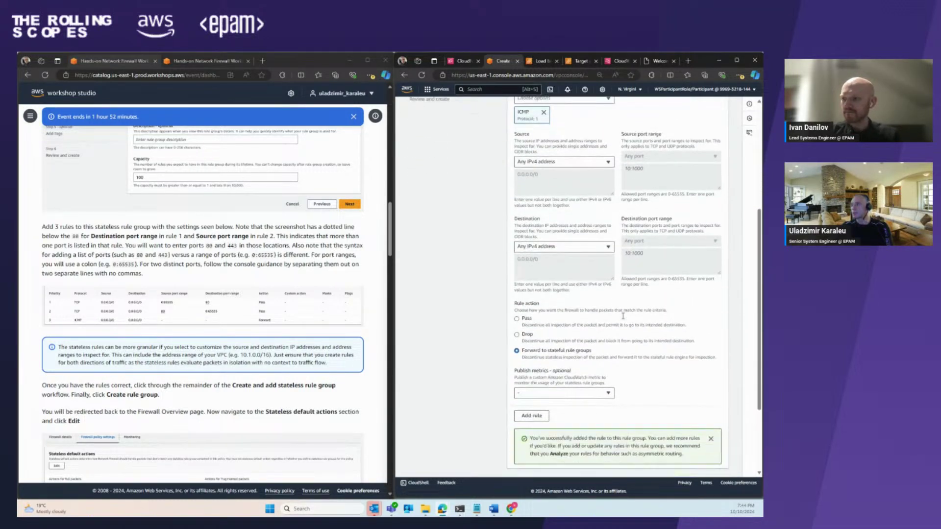
pyautogui.click(530, 345)
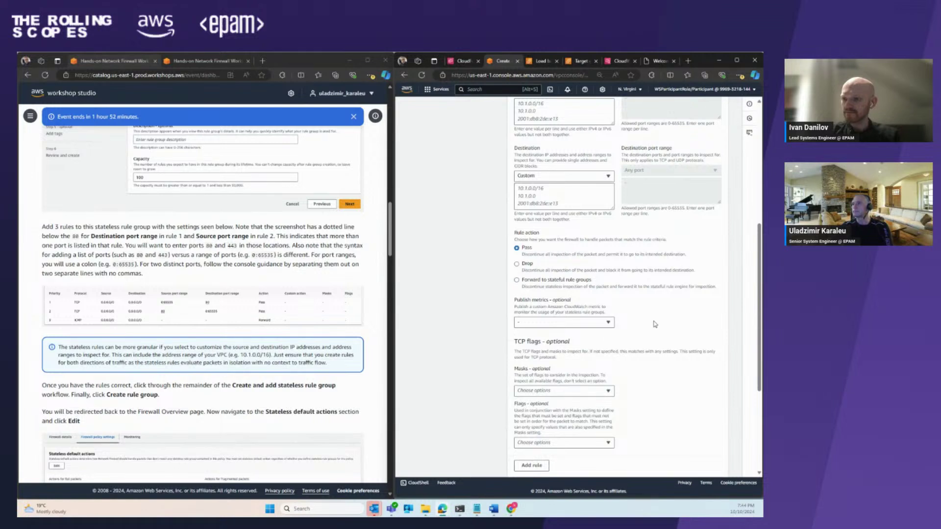
# - Check the rules list against the workshop table and proceed to the final review, keeping default encryption and adding no tags
pyautogui.scroll(-4, 640, 297)
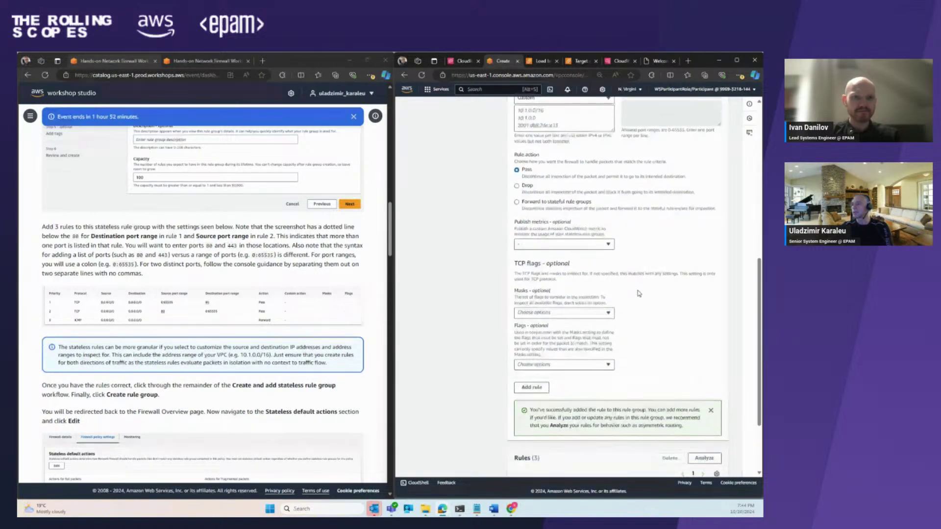
pyautogui.scroll(-1, 639, 294)
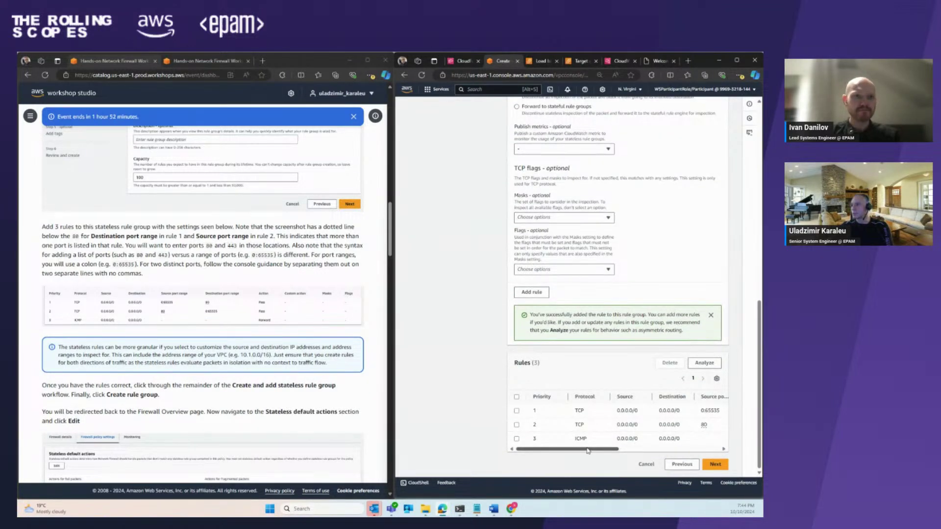
pyautogui.moveTo(588, 449); pyautogui.dragTo(650, 449)
pyautogui.scroll(-1, 225, 289)
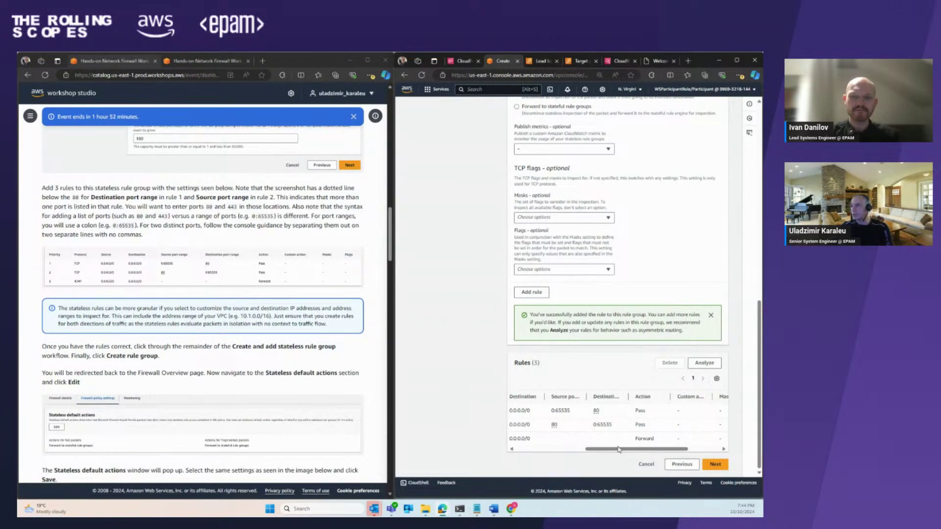
pyautogui.moveTo(619, 449); pyautogui.dragTo(548, 458)
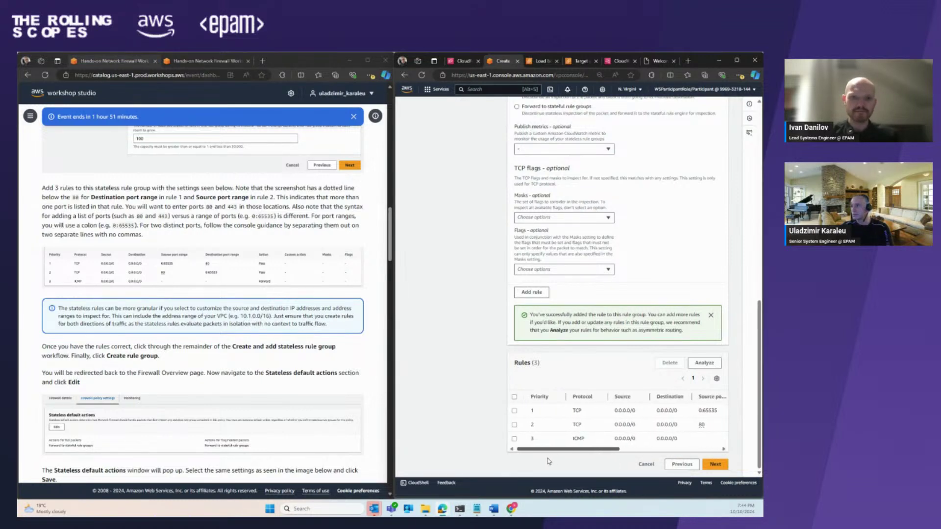
pyautogui.click(722, 463)
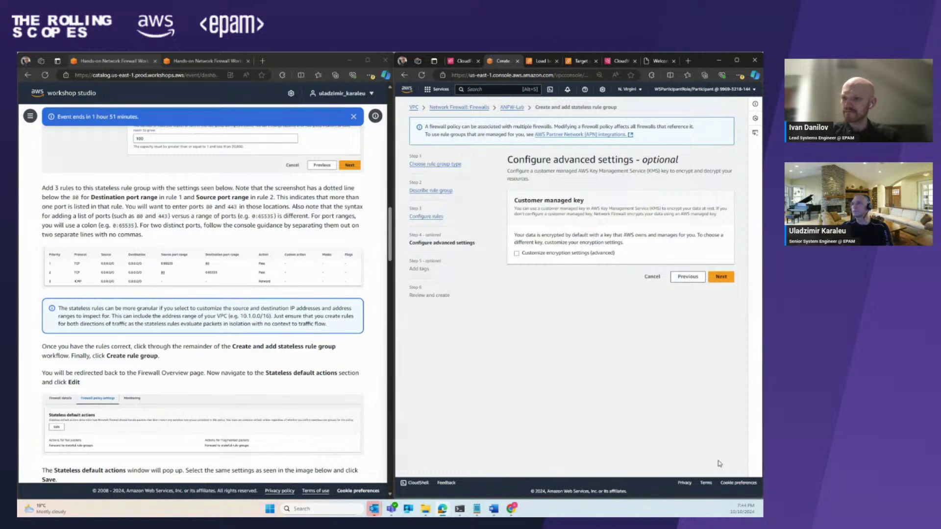
pyautogui.click(721, 277)
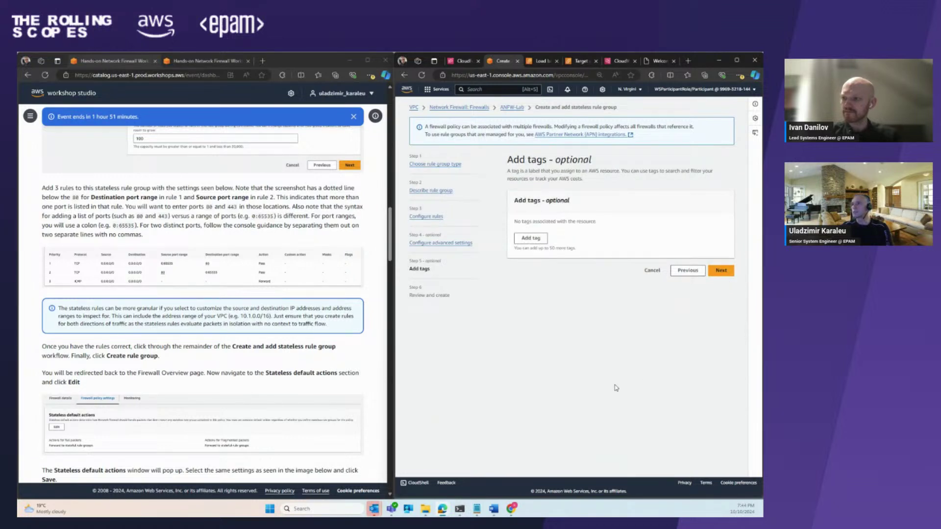
pyautogui.click(728, 271)
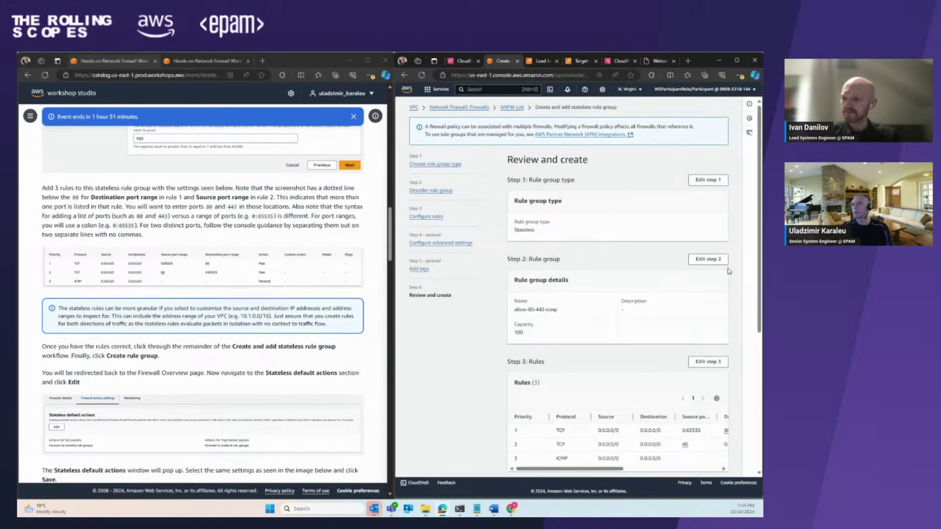
# - Review the summary and create the stateless rule group allow-80-443-icmp
pyautogui.scroll(-2, 265, 301)
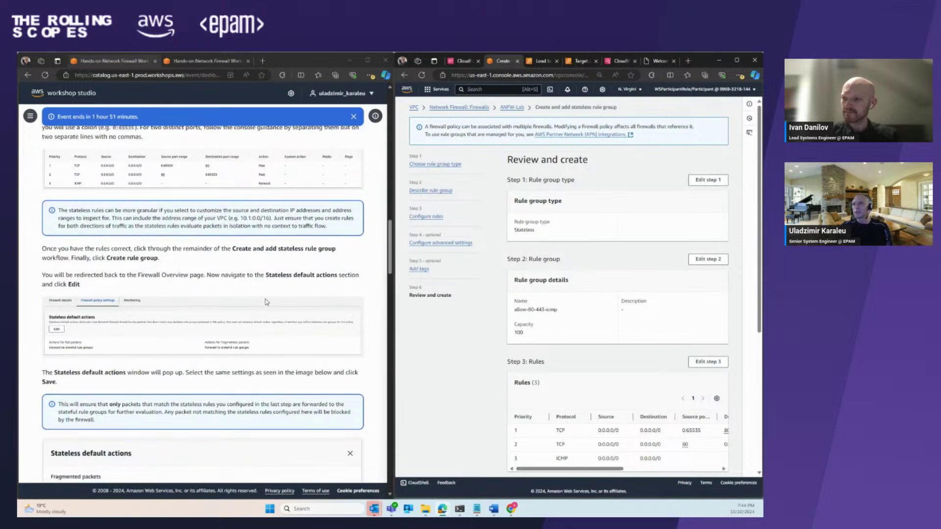
pyautogui.scroll(-1, 265, 302)
pyautogui.scroll(-4, 738, 456)
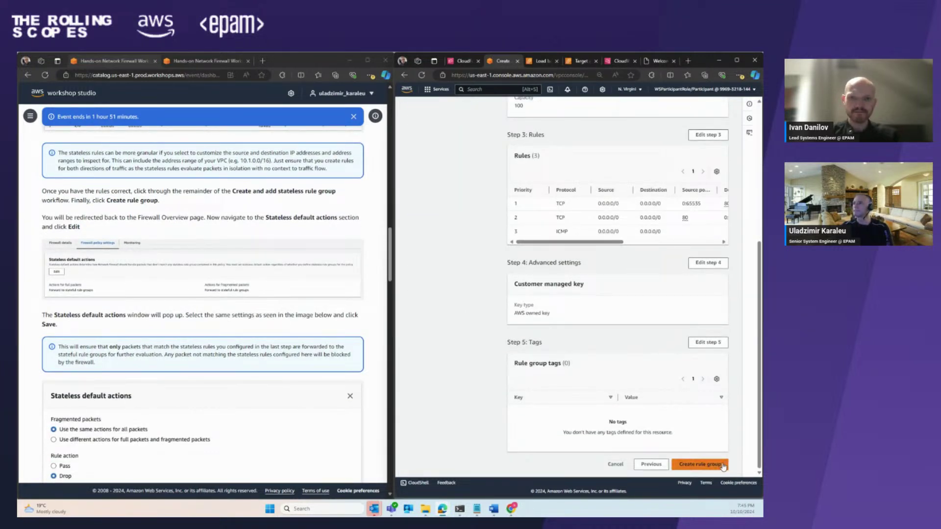
pyautogui.click(723, 464)
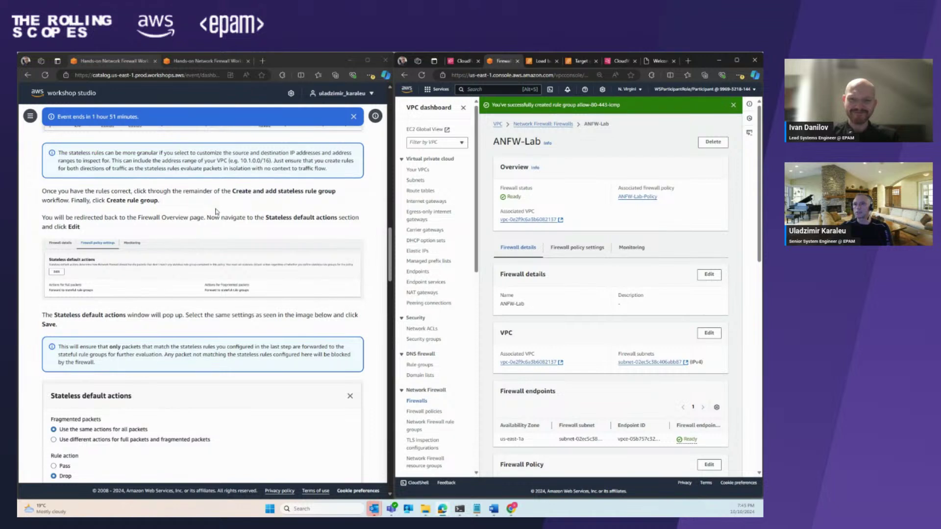
# - Set the stateless default action of ANFW-Lab's firewall policy to Drop, using the same actions for all packets, and save it
pyautogui.scroll(-2, 233, 241)
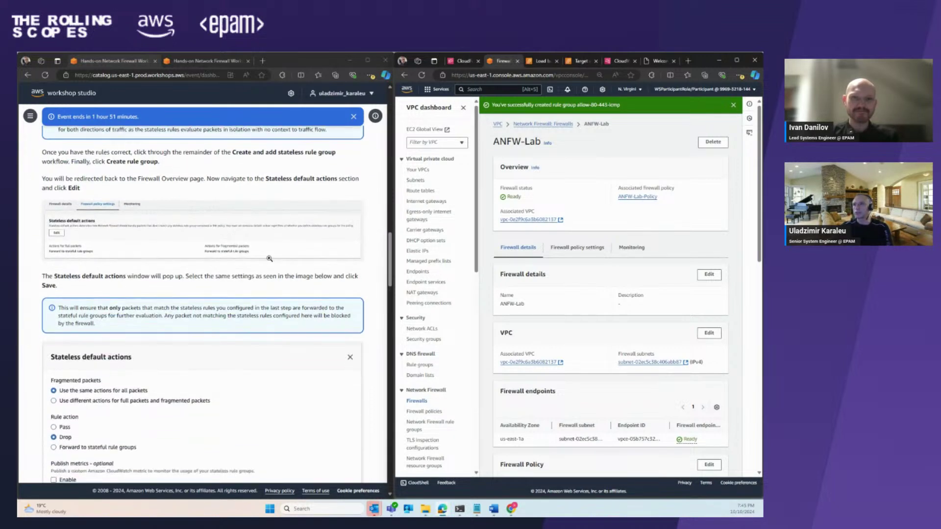
pyautogui.click(579, 248)
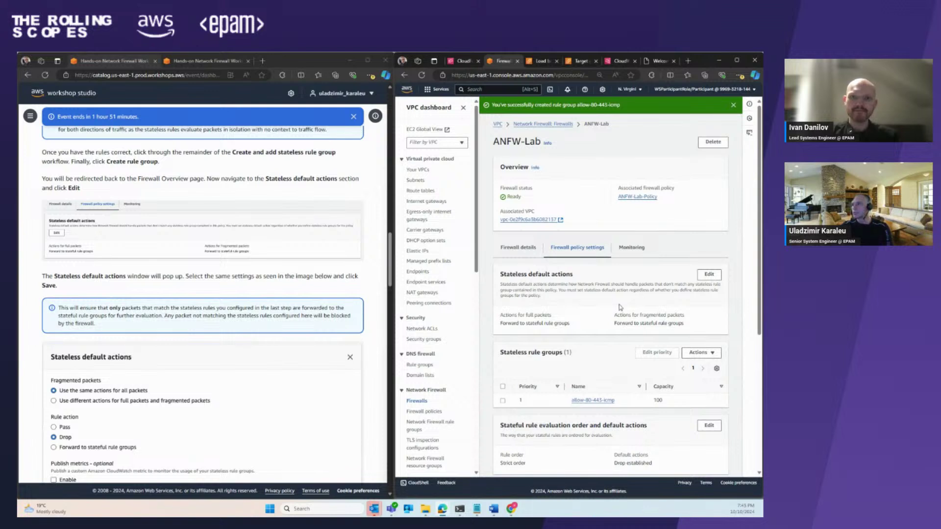
pyautogui.scroll(-3, 599, 283)
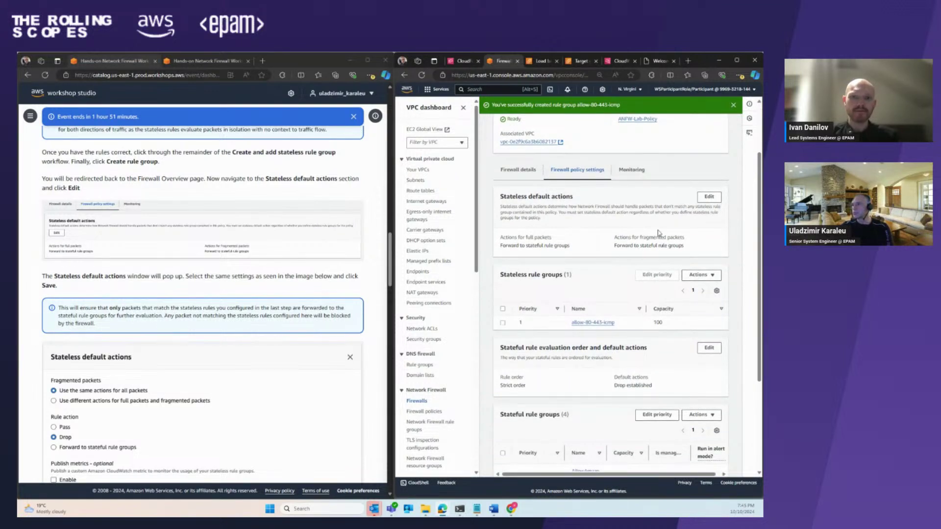
pyautogui.click(708, 197)
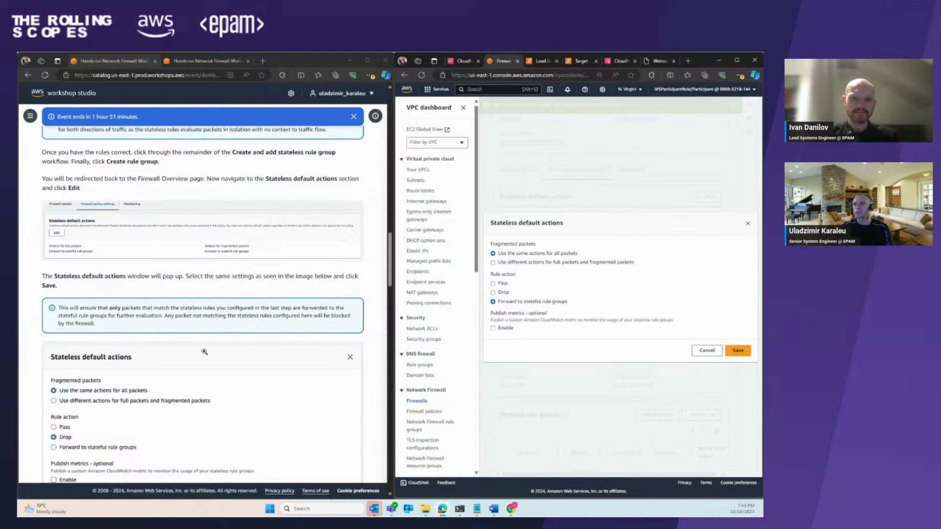
pyautogui.scroll(-3, 134, 270)
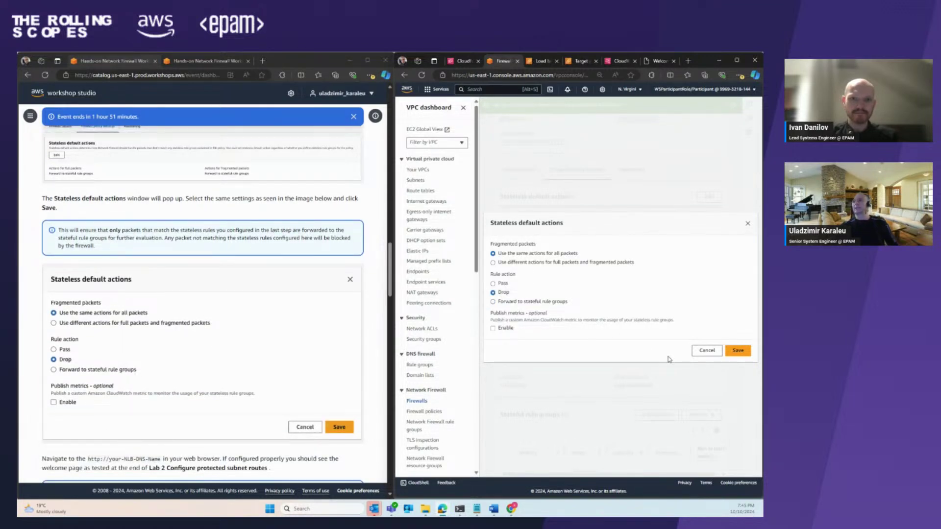
pyautogui.click(745, 354)
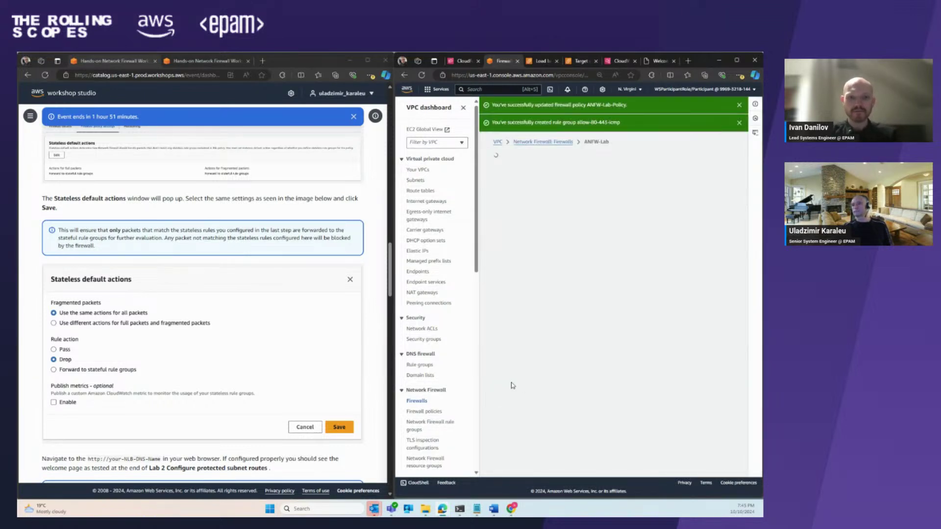
# - Examine the firewall's configuration sync state and logging details, and read the workshop's instructions for testing the stateless rules
pyautogui.scroll(-5, 573, 384)
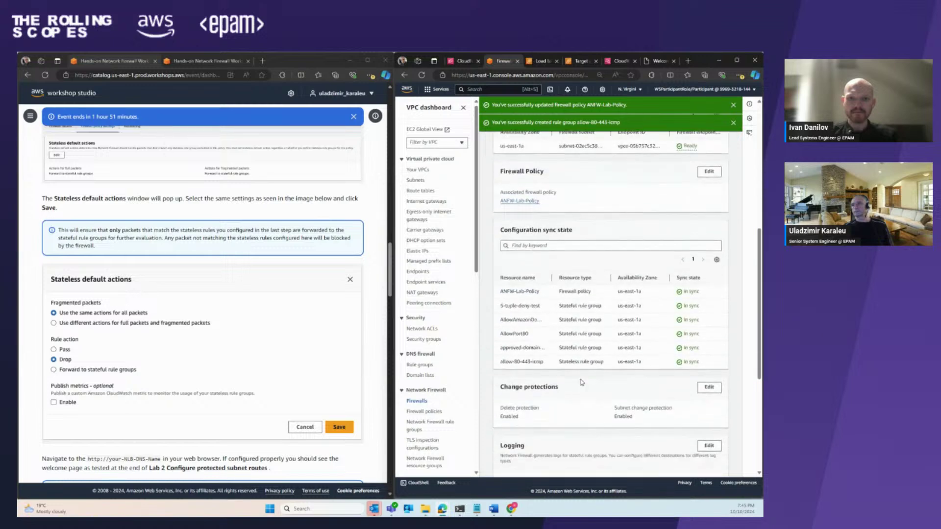
pyautogui.scroll(-3, 581, 383)
pyautogui.scroll(-3, 300, 363)
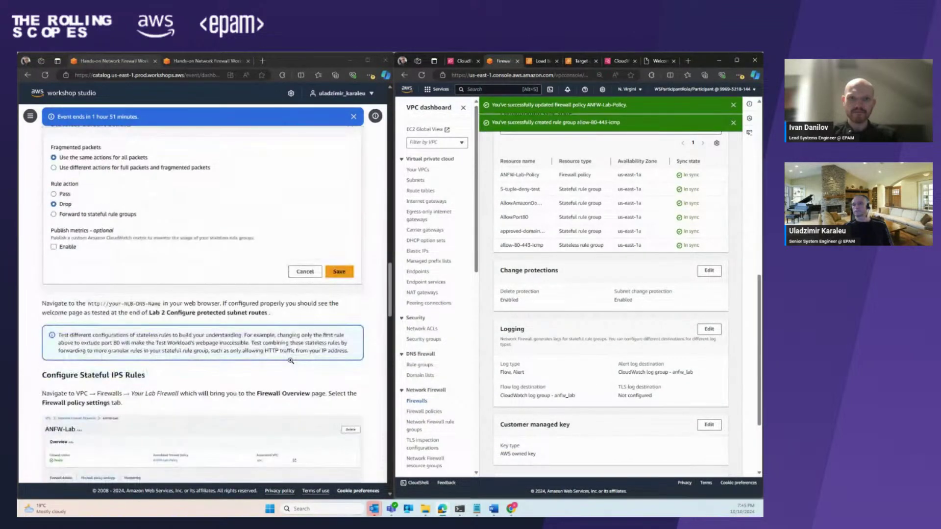
pyautogui.scroll(-2, 291, 360)
pyautogui.scroll(1, 291, 360)
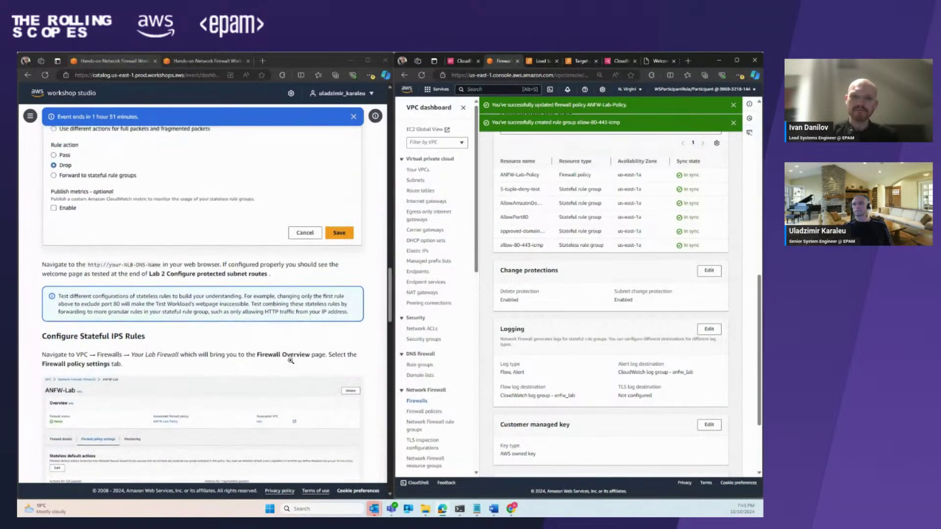
pyautogui.scroll(2, 285, 352)
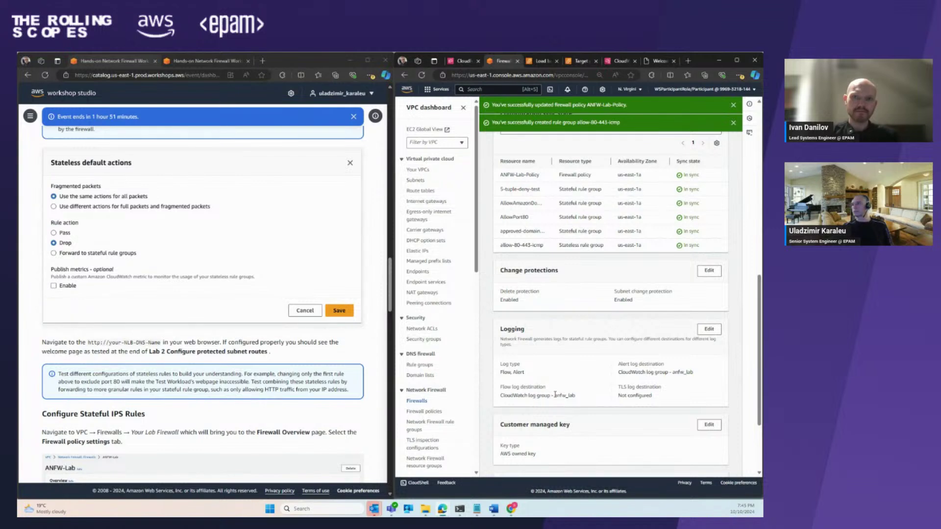
pyautogui.scroll(-3, 574, 395)
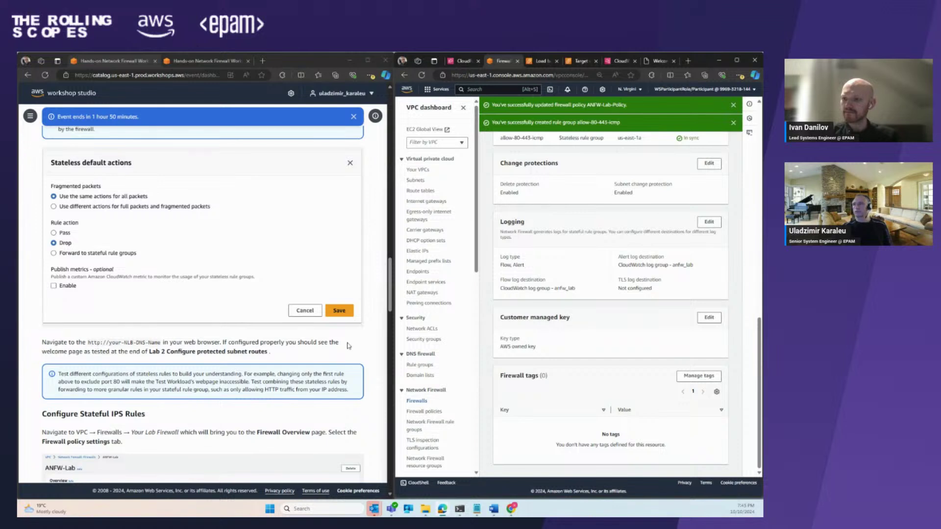
# - Reload the load balancer's web page to test access through the firewall, and review the workshop's stateless rule instructions
pyautogui.click(657, 61)
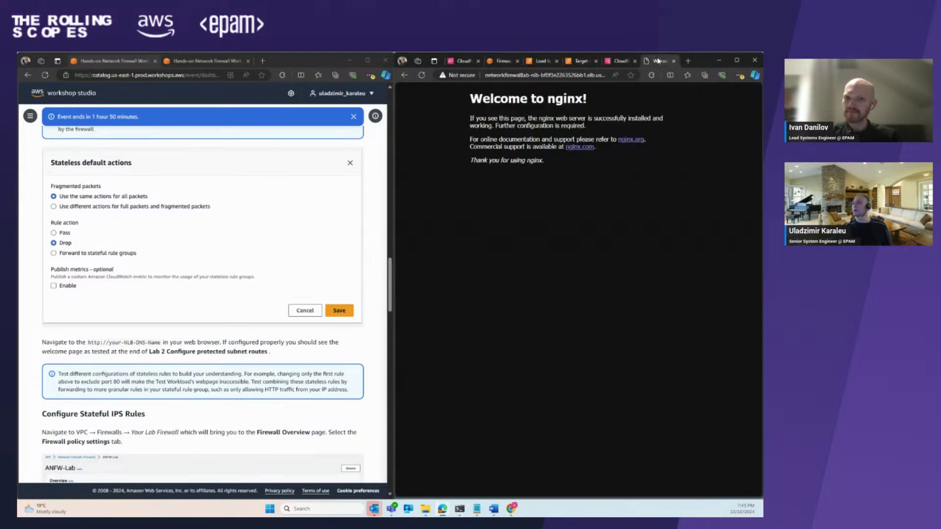
pyautogui.click(422, 76)
pyautogui.click(422, 76)
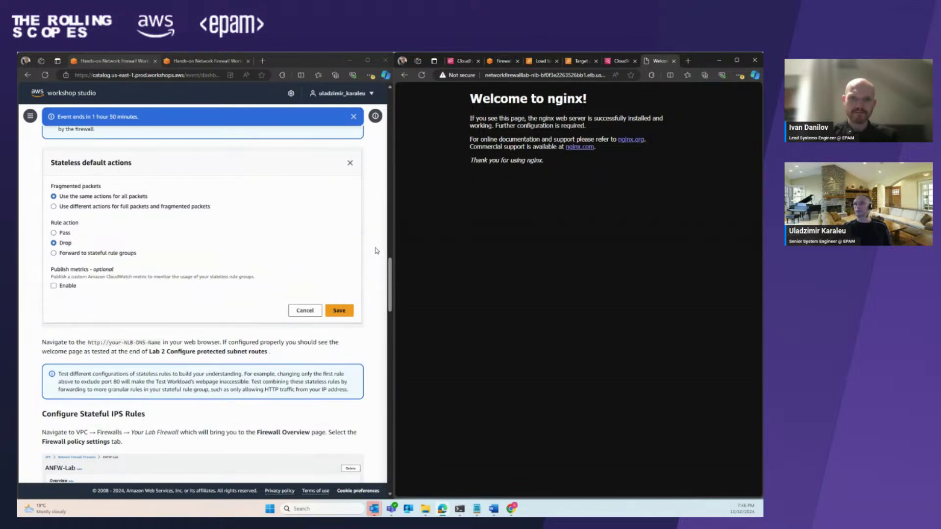
pyautogui.scroll(6, 383, 260)
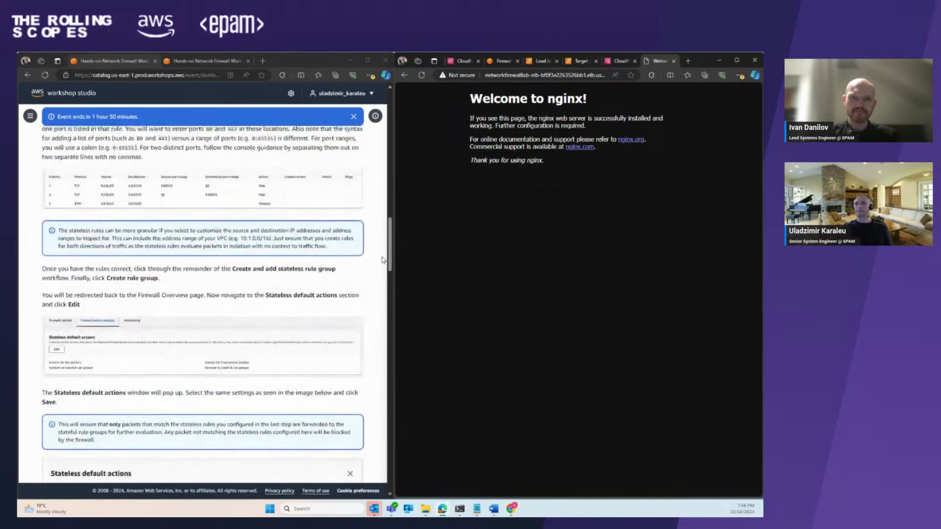
pyautogui.scroll(-6, 383, 259)
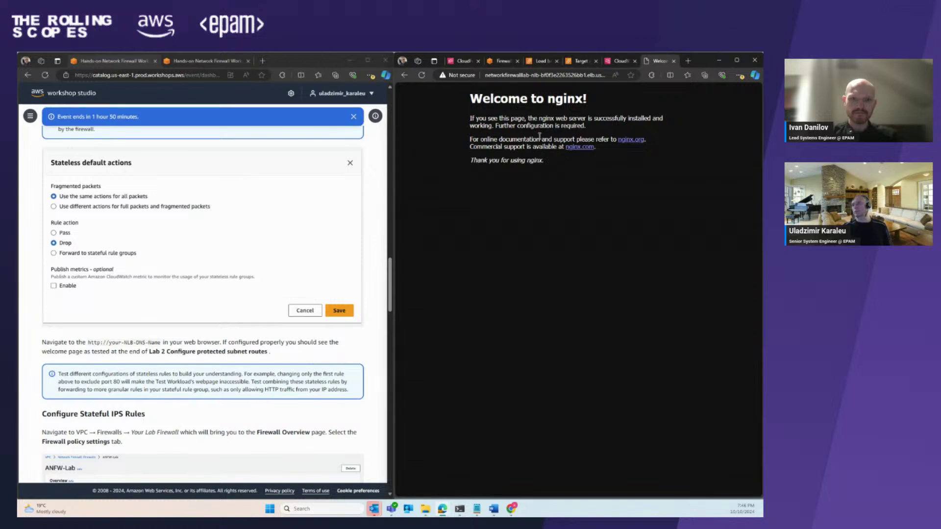
# - Review the ANFW-Lab firewall's policy settings and open the stateless rule group allow-80-443-icmp
pyautogui.click(504, 61)
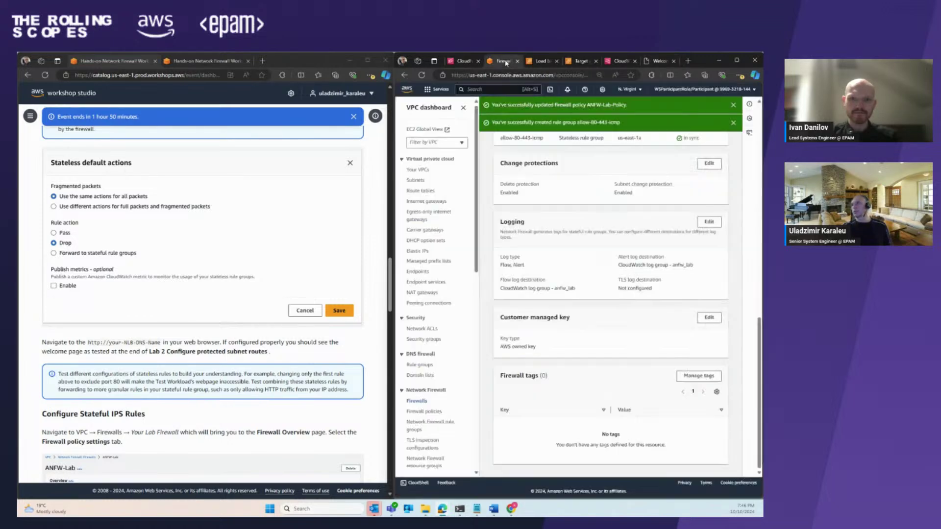
pyautogui.scroll(15, 612, 273)
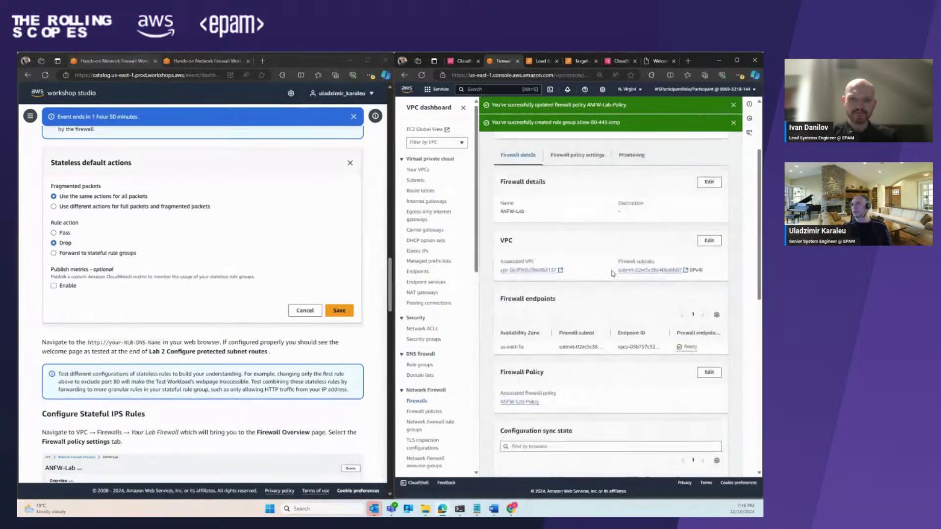
pyautogui.click(578, 265)
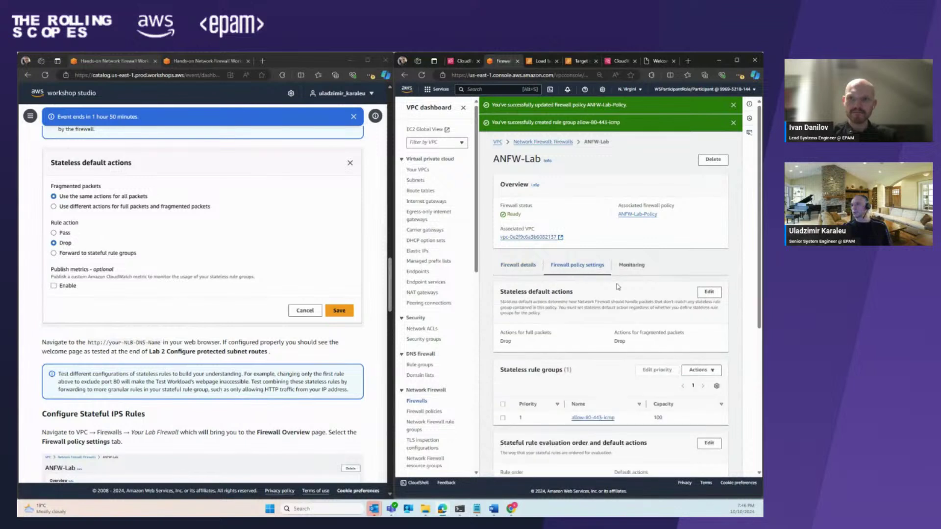
pyautogui.scroll(-5, 612, 284)
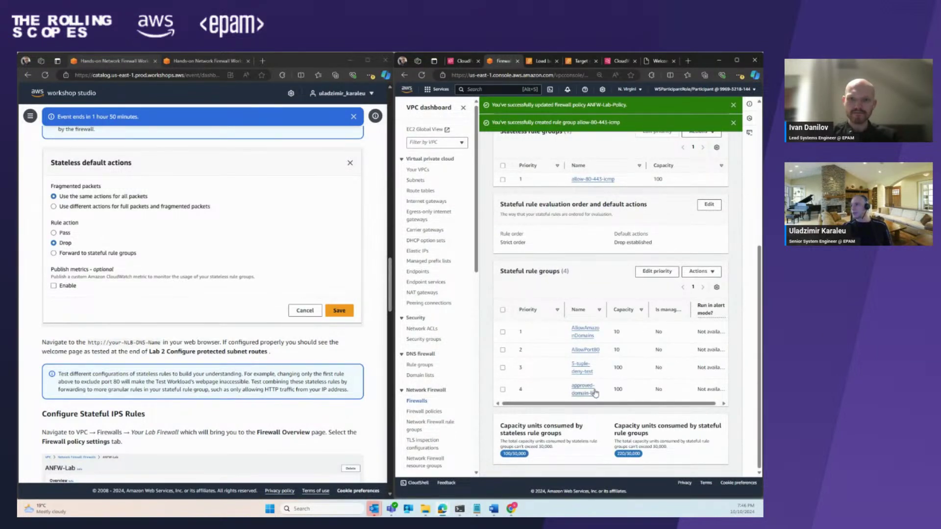
pyautogui.scroll(3, 594, 372)
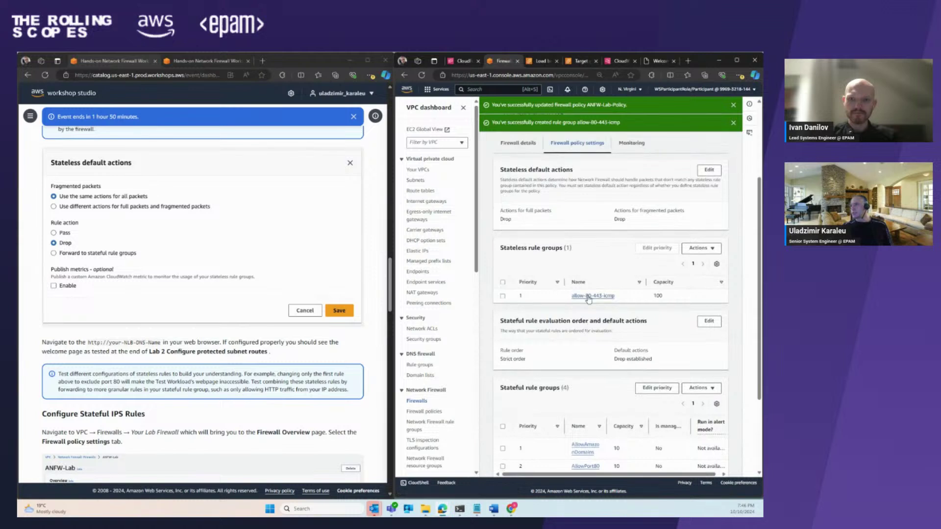
pyautogui.click(589, 298)
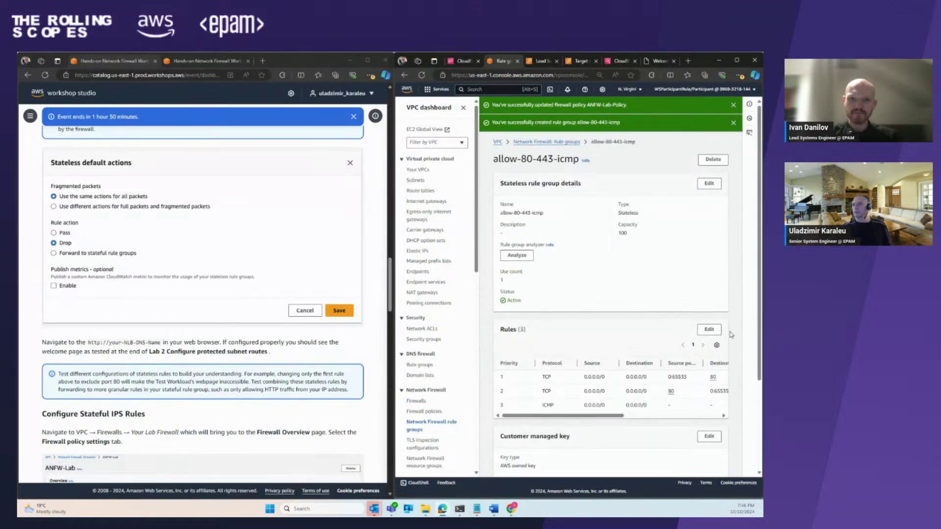
# - Replace destination port 80 with 801 in the priority 1 TCP rule, keep 443, and save the rule group
pyautogui.click(714, 335)
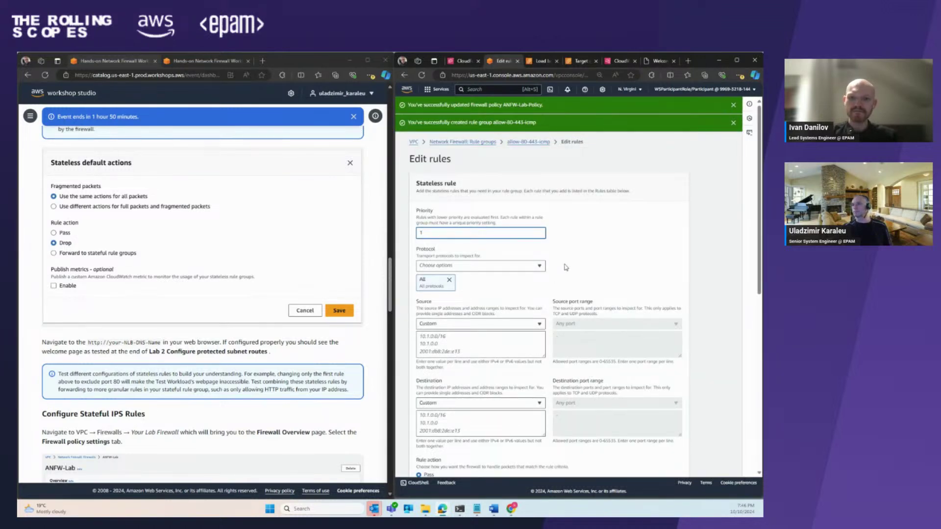
pyautogui.scroll(-8, 566, 270)
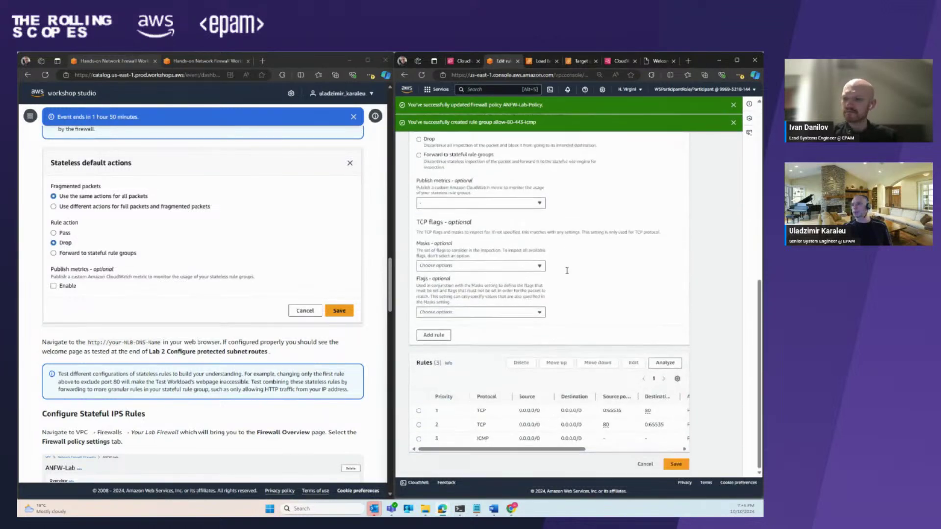
pyautogui.click(419, 411)
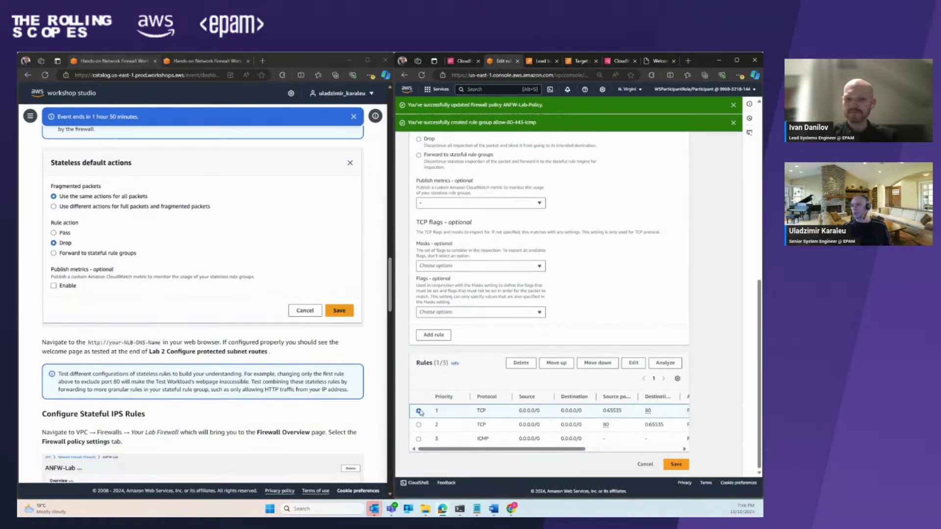
pyautogui.click(633, 363)
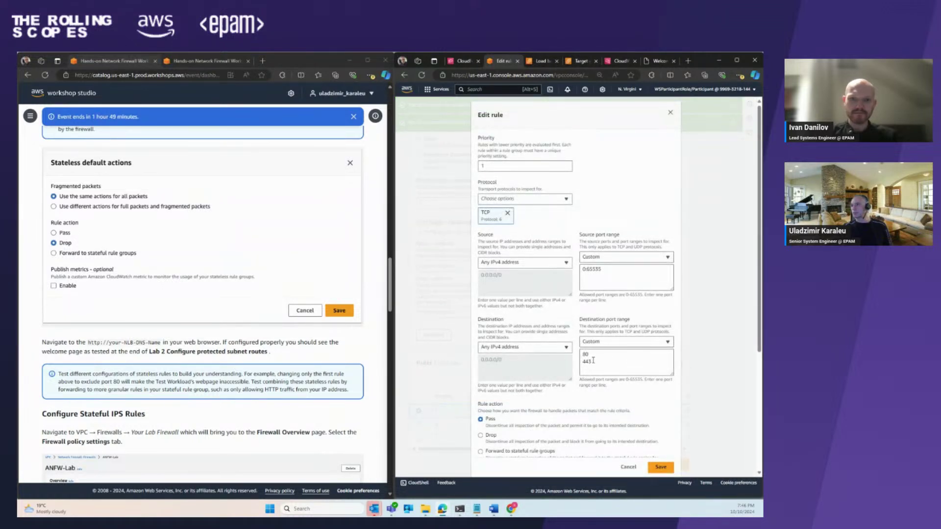
pyautogui.click(592, 355)
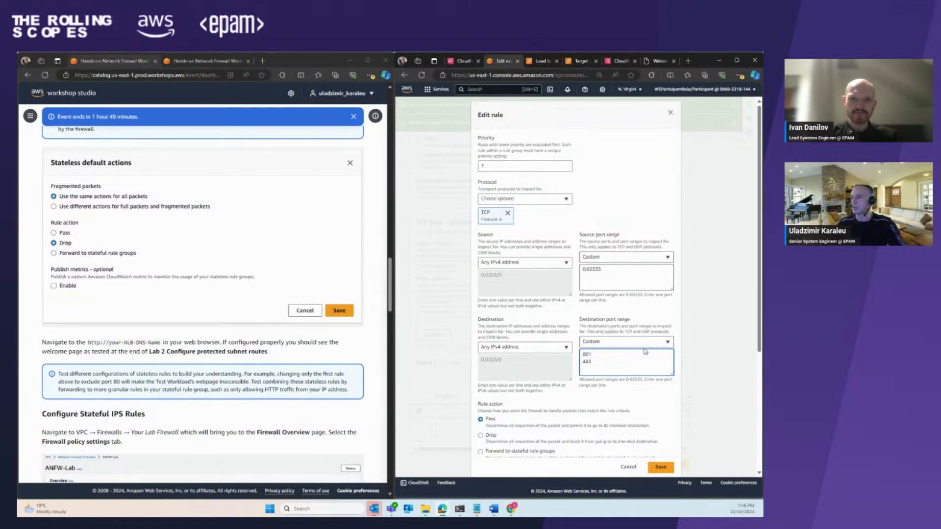
pyautogui.click(657, 468)
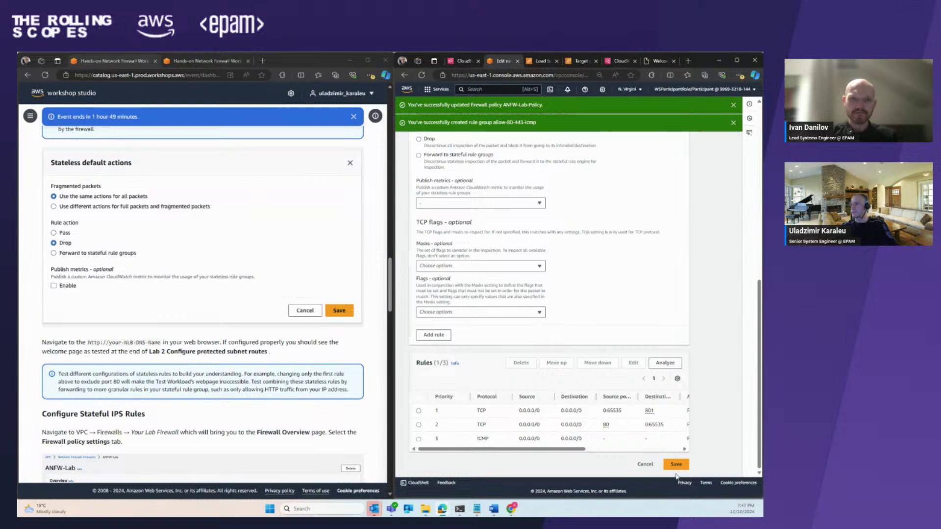
pyautogui.click(676, 464)
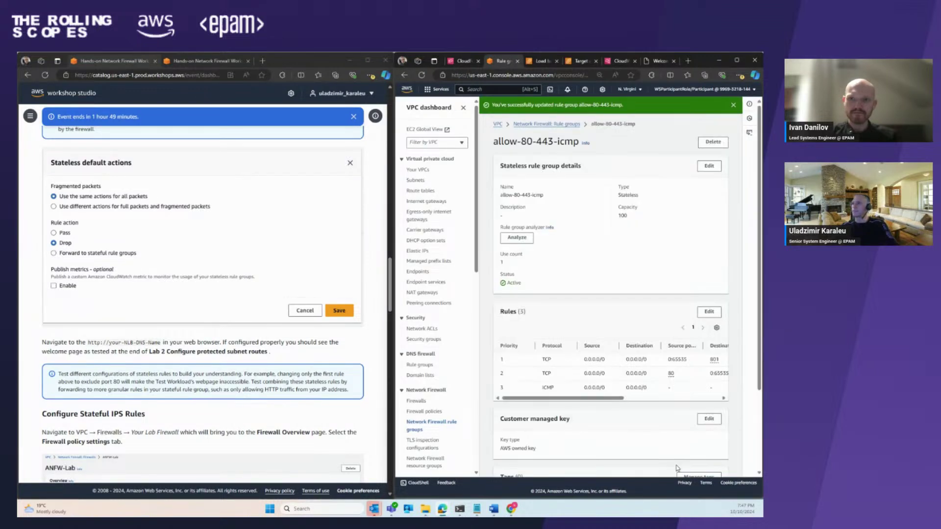
pyautogui.scroll(-2, 677, 468)
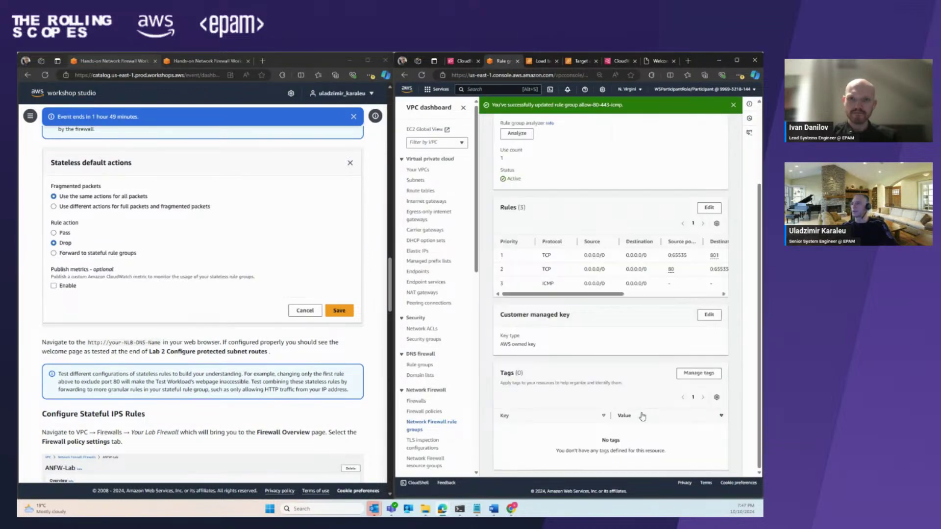
pyautogui.scroll(2, 666, 262)
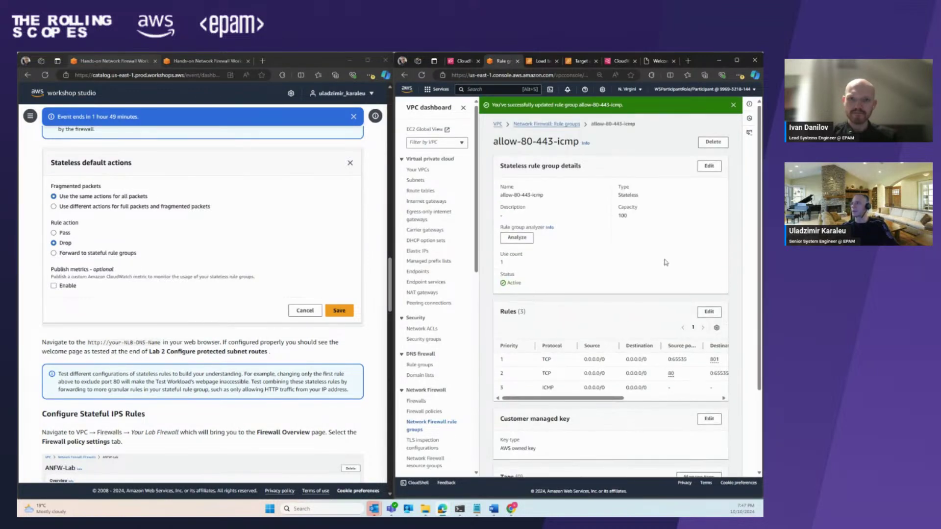
# - Reload the nginx welcome page to test access with the changed destination port
pyautogui.click(659, 62)
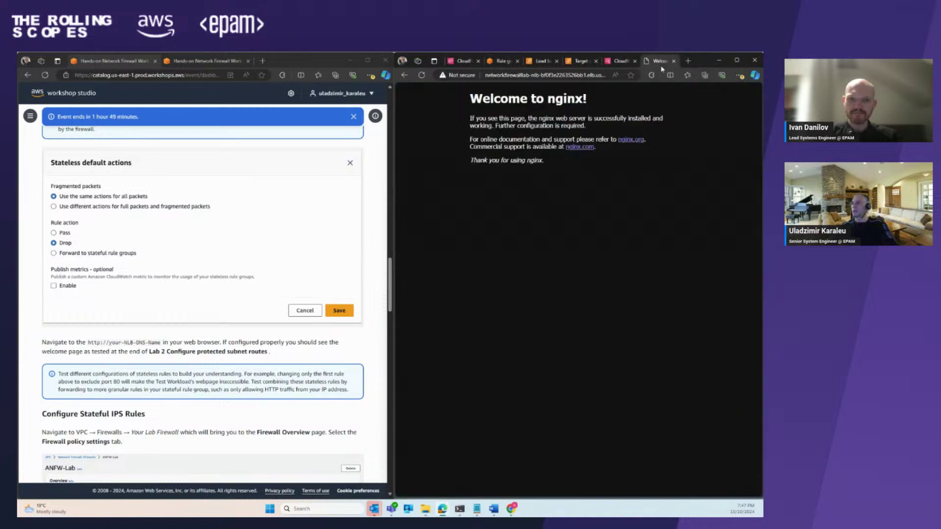
pyautogui.click(422, 76)
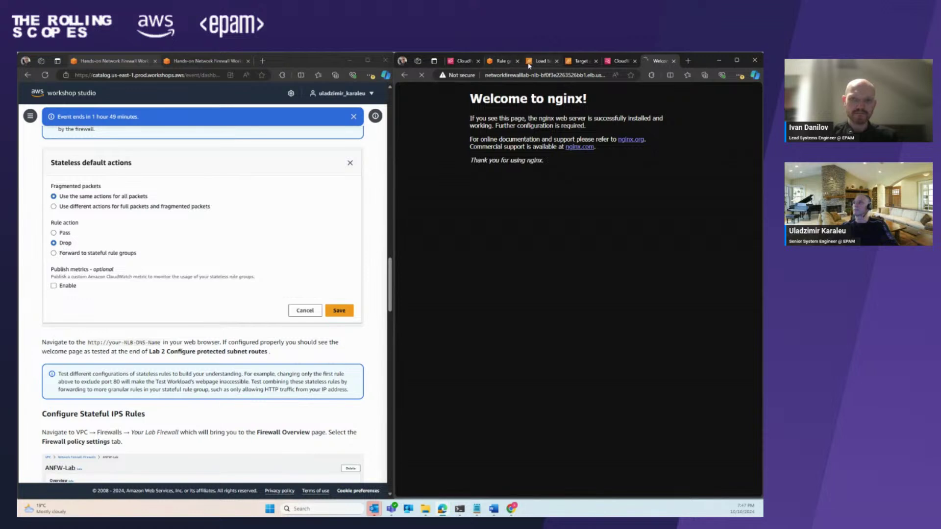
# - Set the destination ports of allow-80-443-icmp's priority 1 TCP rule back to 80 and 443, and save the rule group
pyautogui.click(500, 61)
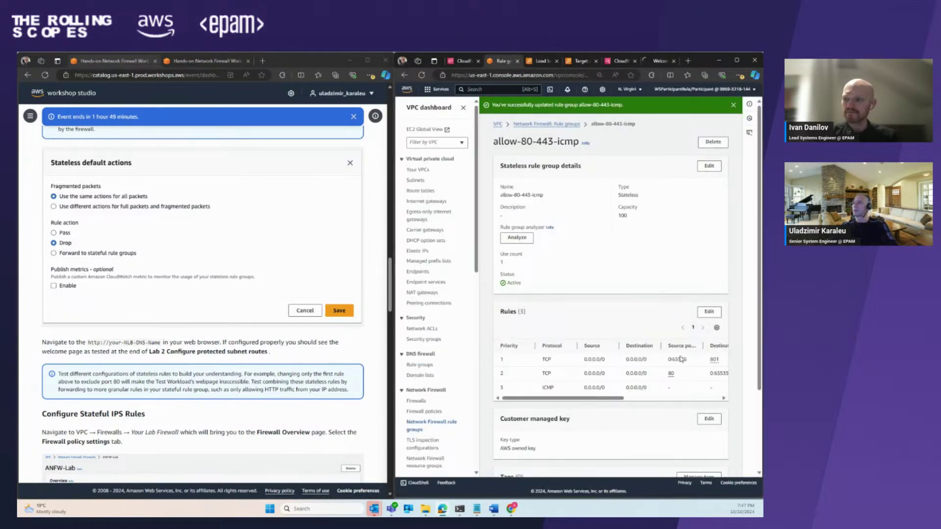
pyautogui.click(709, 312)
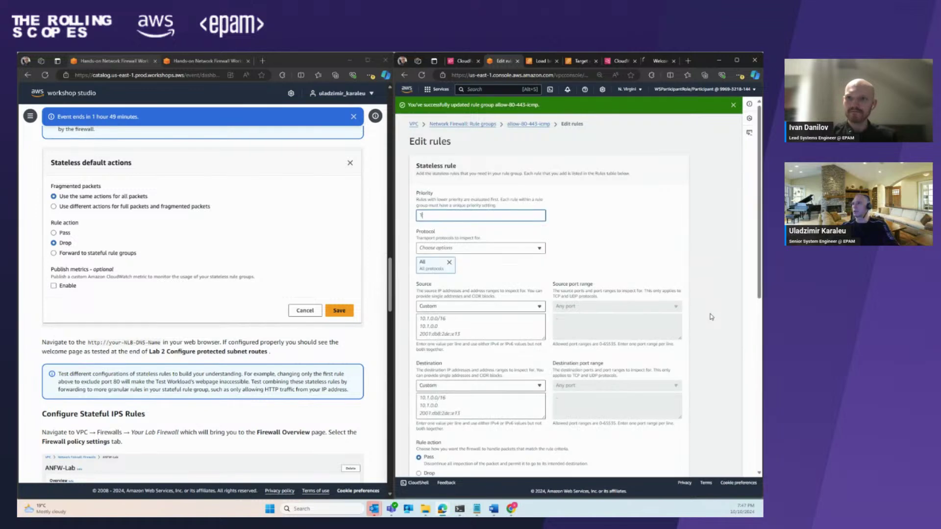
pyautogui.scroll(-10, 500, 303)
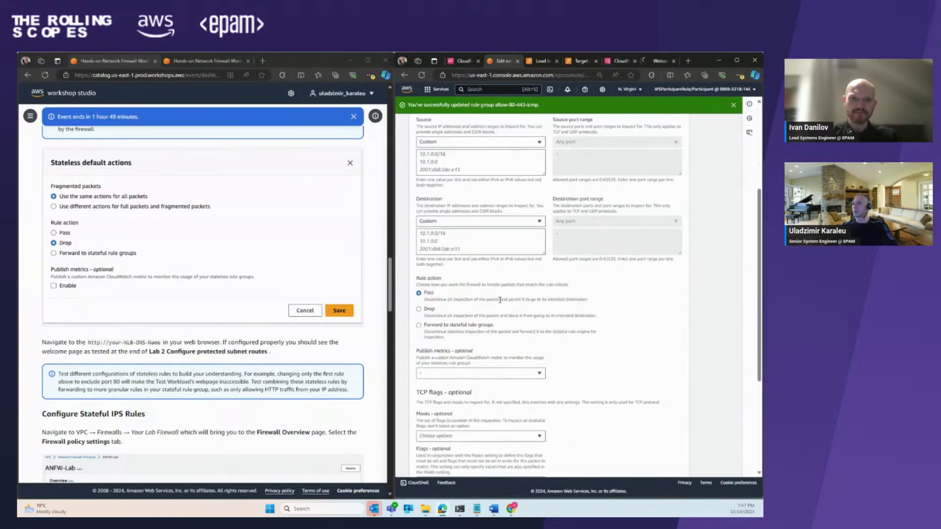
pyautogui.click(418, 410)
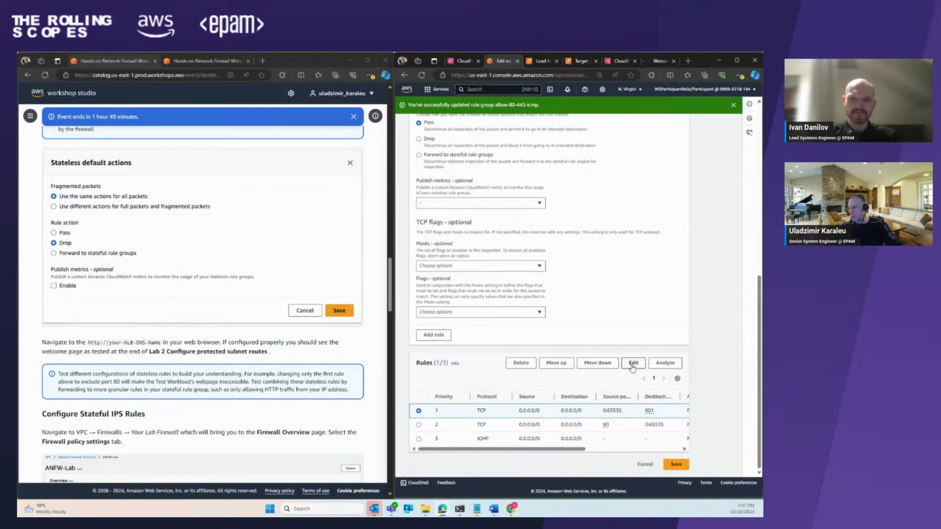
pyautogui.click(632, 364)
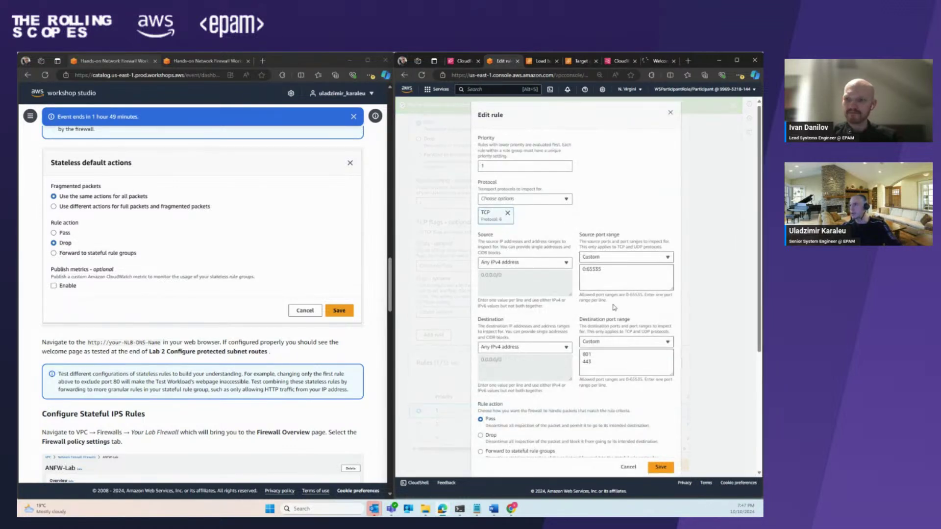
pyautogui.click(596, 352)
pyautogui.press('BackSpace')
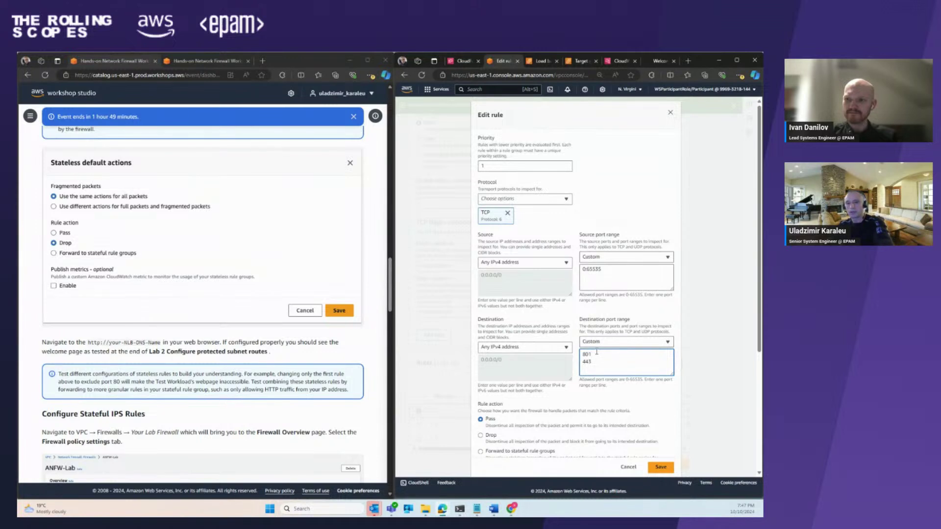
pyautogui.click(663, 467)
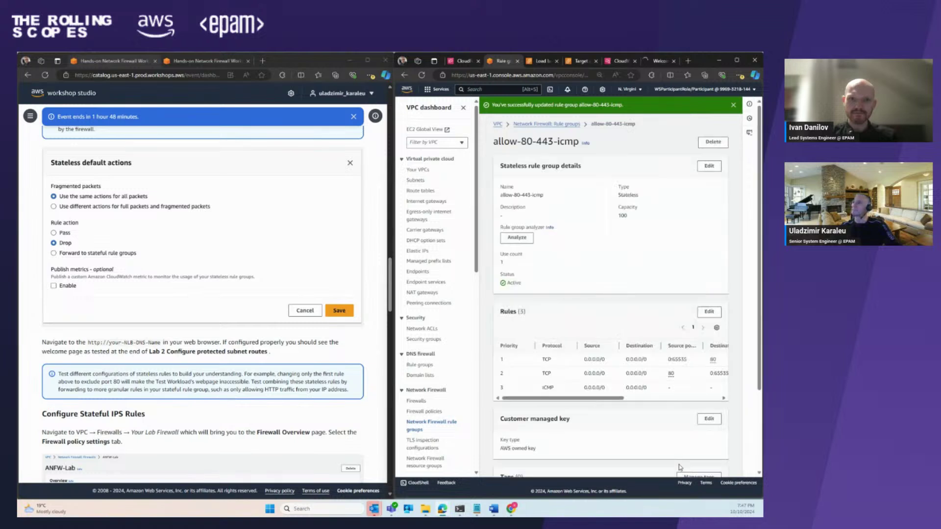
# - Retest access to the load balancer's nginx page with port 80 allowed, and check the rules listed in allow-80-443-icmp
pyautogui.click(665, 62)
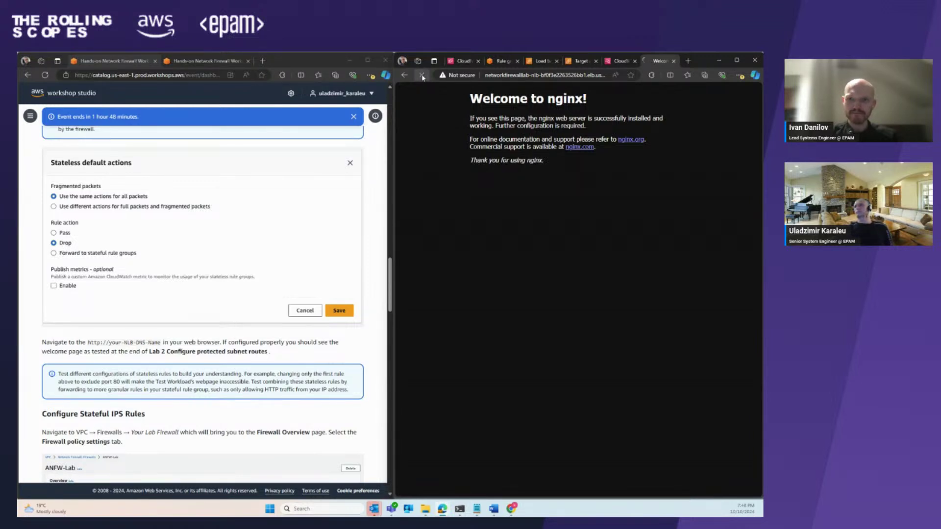
pyautogui.click(502, 65)
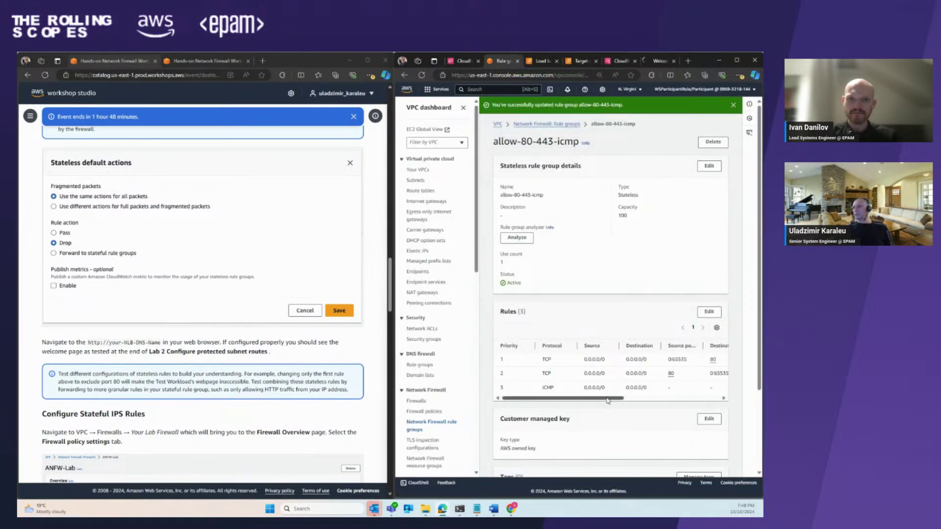
pyautogui.moveTo(608, 399); pyautogui.dragTo(712, 401)
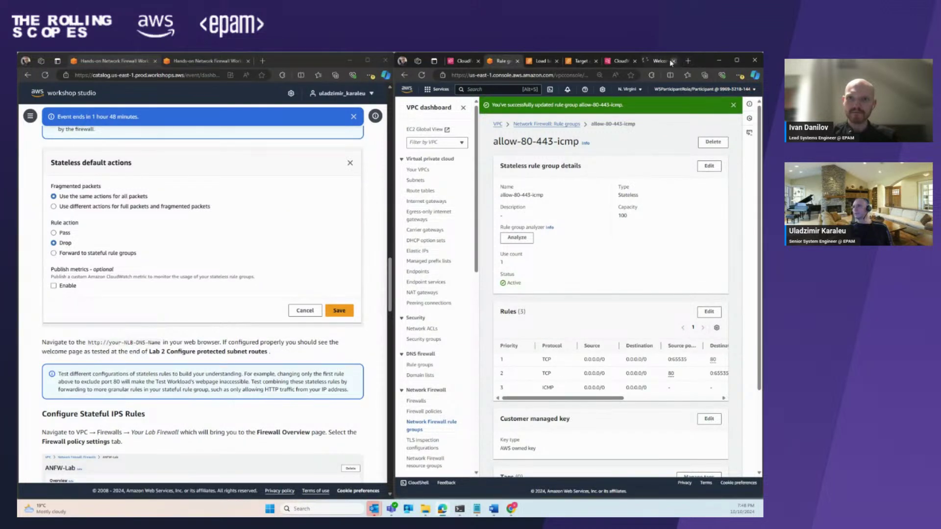
pyautogui.click(660, 62)
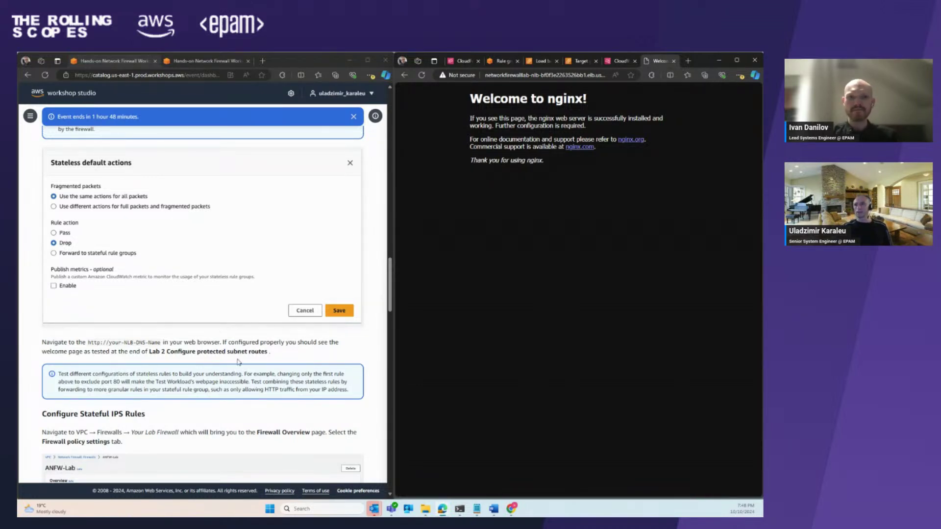
# - Read the workshop's Configure Stateful IPS Rules section and open the ANFW-Lab firewall's policy settings at the stateful rule groups
pyautogui.scroll(-1, 240, 353)
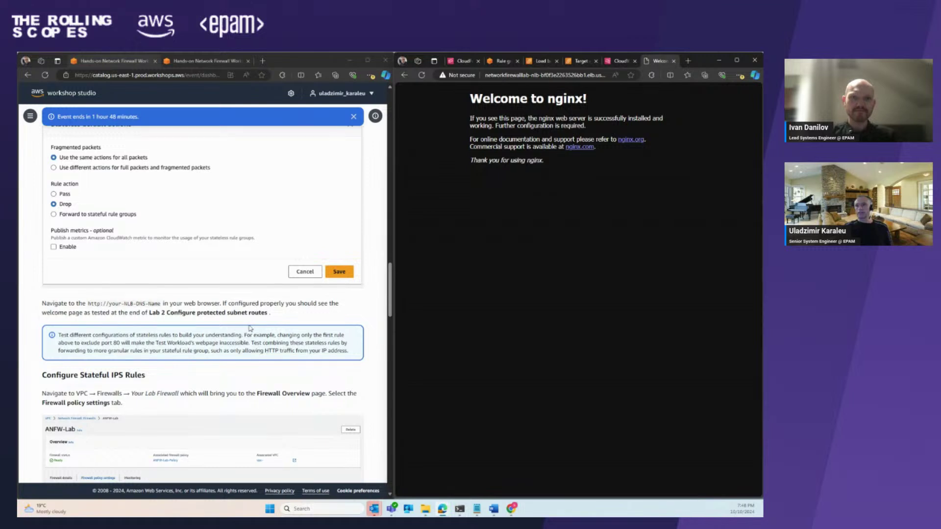
pyautogui.scroll(-2, 251, 328)
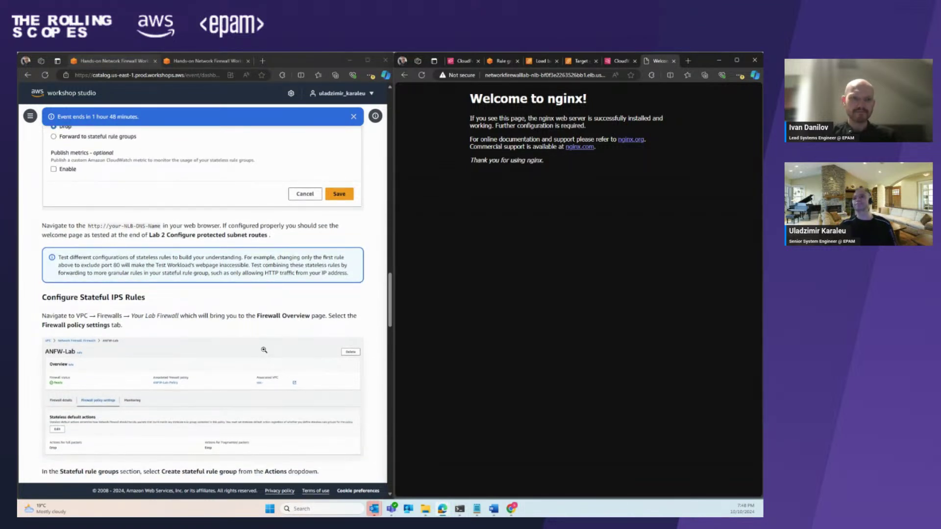
pyautogui.scroll(-2, 258, 346)
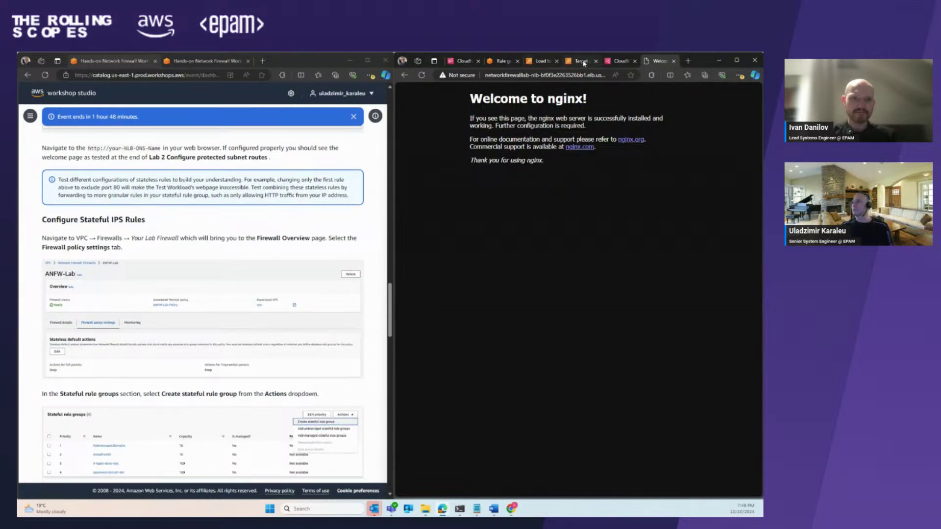
pyautogui.click(501, 62)
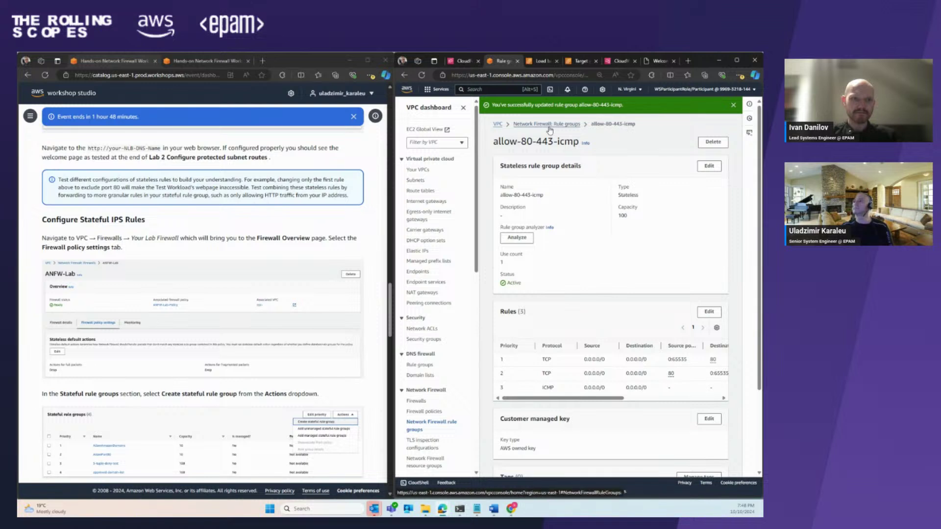
pyautogui.scroll(-2, 430, 377)
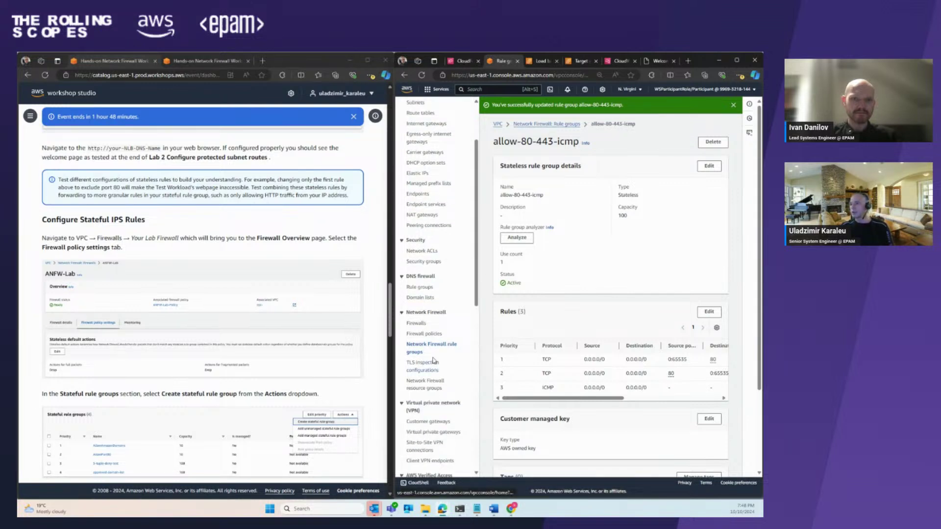
pyautogui.click(416, 323)
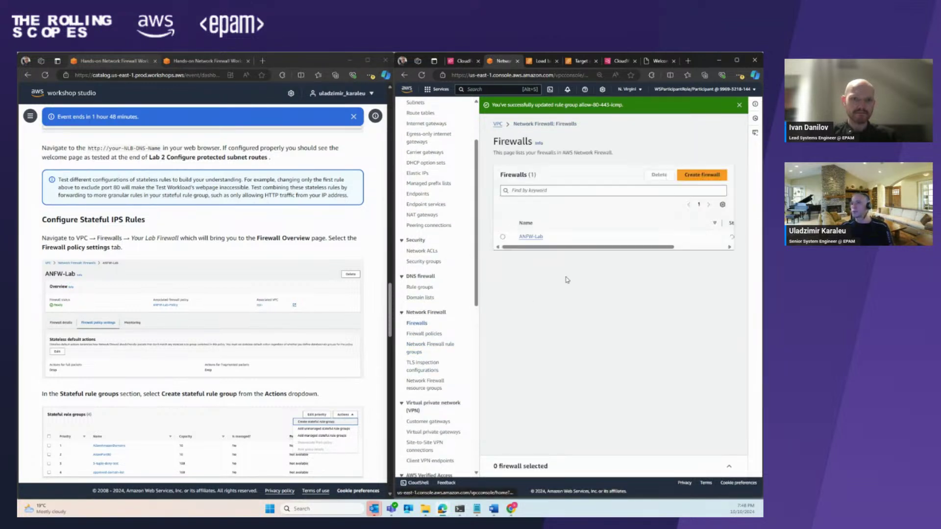
pyautogui.click(532, 237)
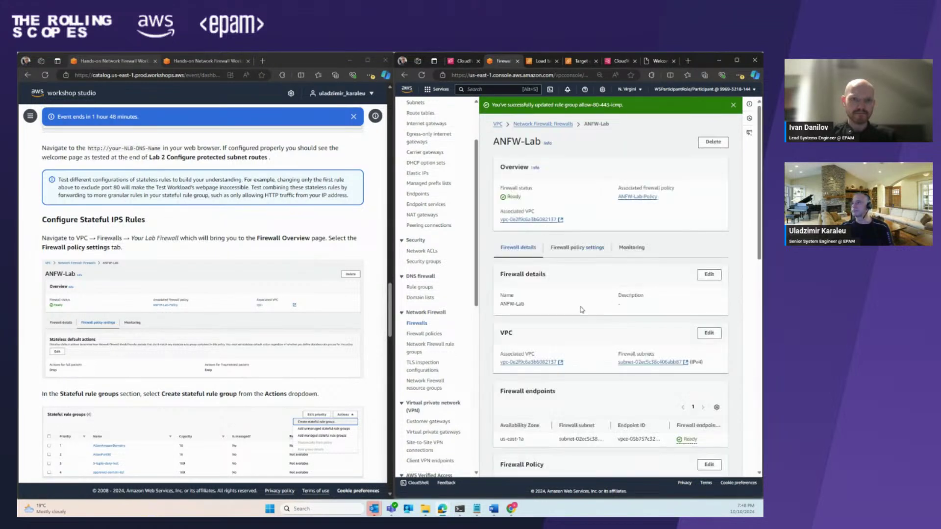
pyautogui.click(573, 249)
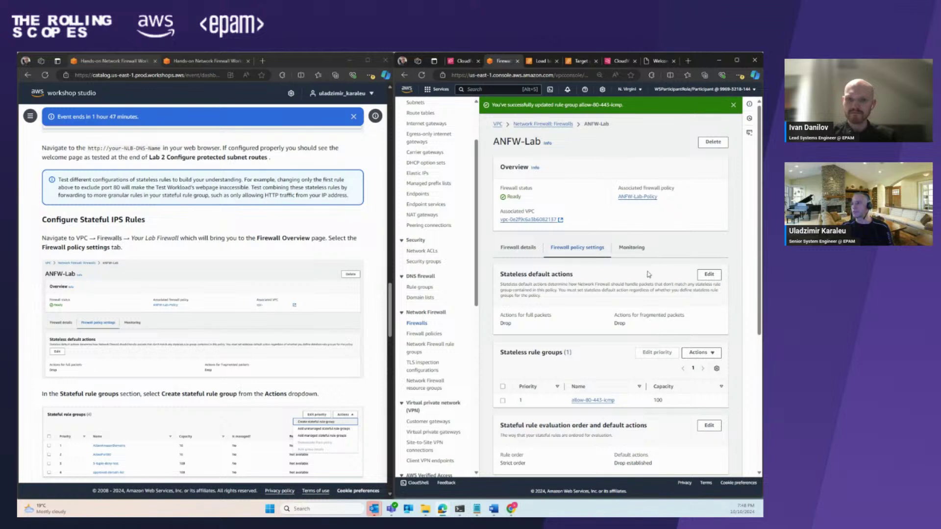
pyautogui.scroll(-4, 565, 300)
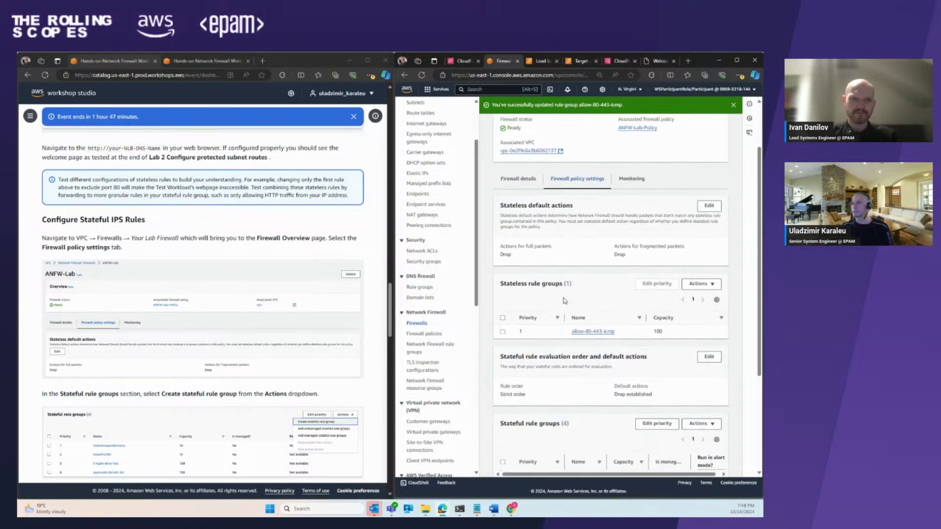
pyautogui.scroll(-1, 564, 300)
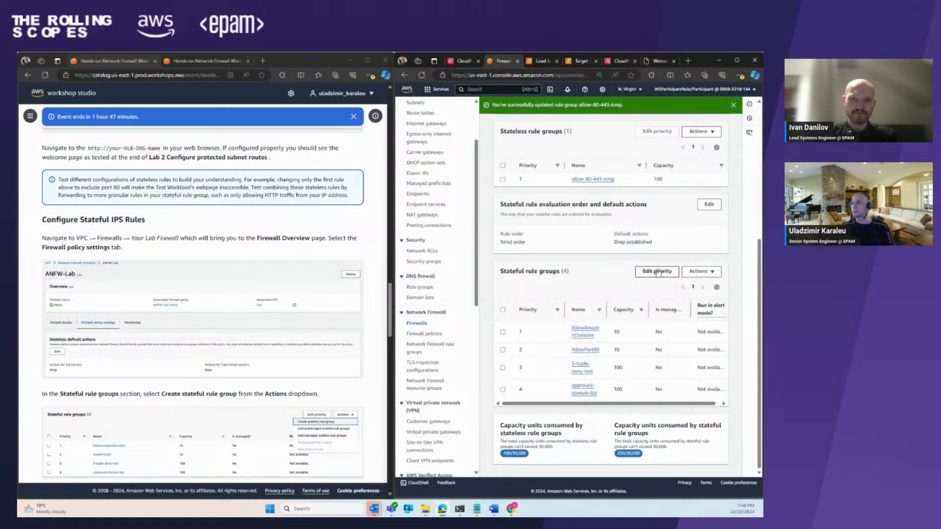
# - Start creating a stateful rule group for ANFW-Lab with the Suricata compatible rule string format and proceed to its description
pyautogui.scroll(-3, 332, 284)
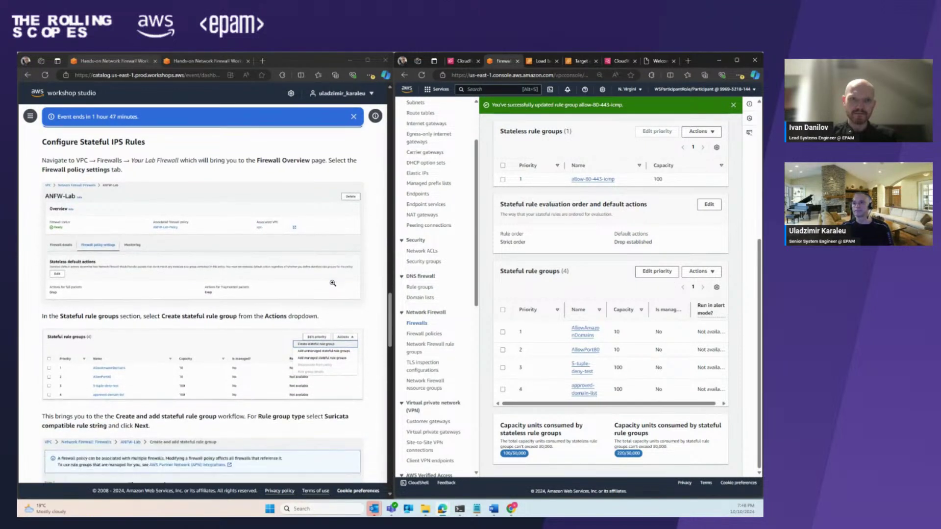
pyautogui.scroll(-5, 332, 283)
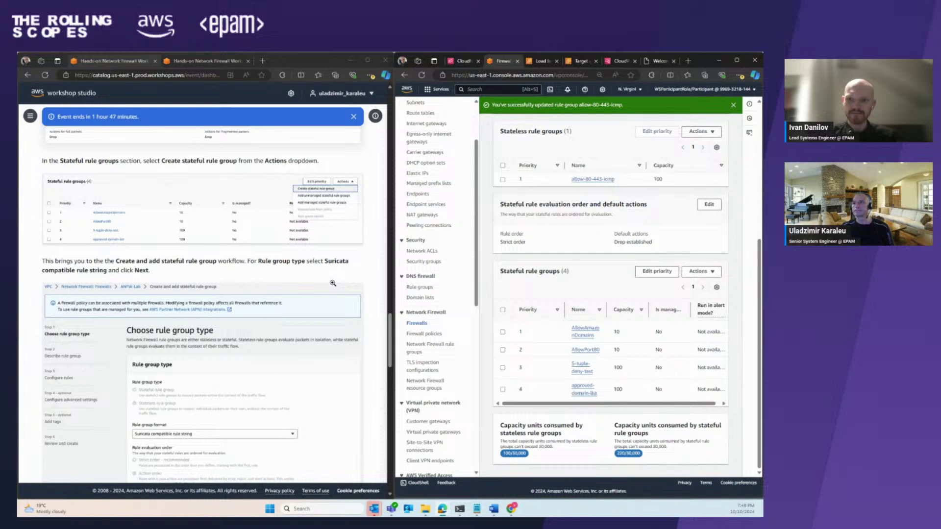
pyautogui.click(700, 273)
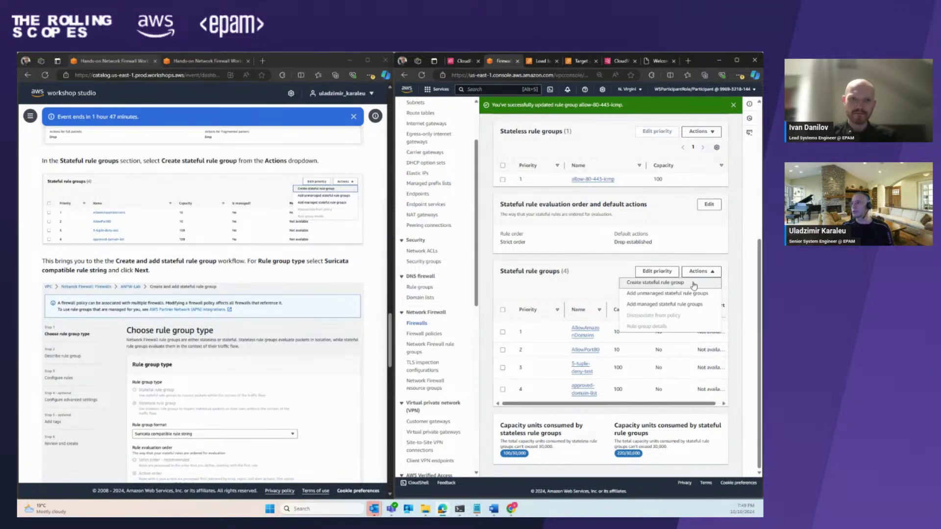
pyautogui.click(688, 283)
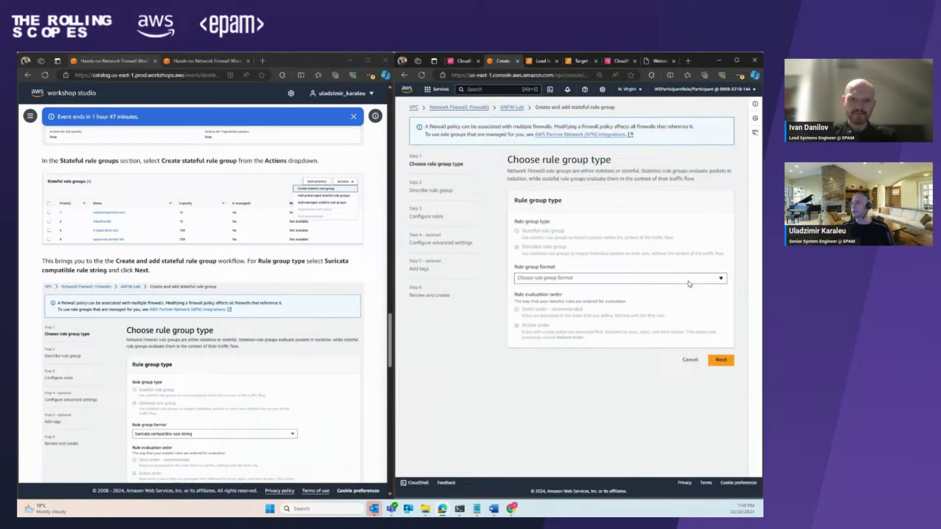
pyautogui.click(537, 279)
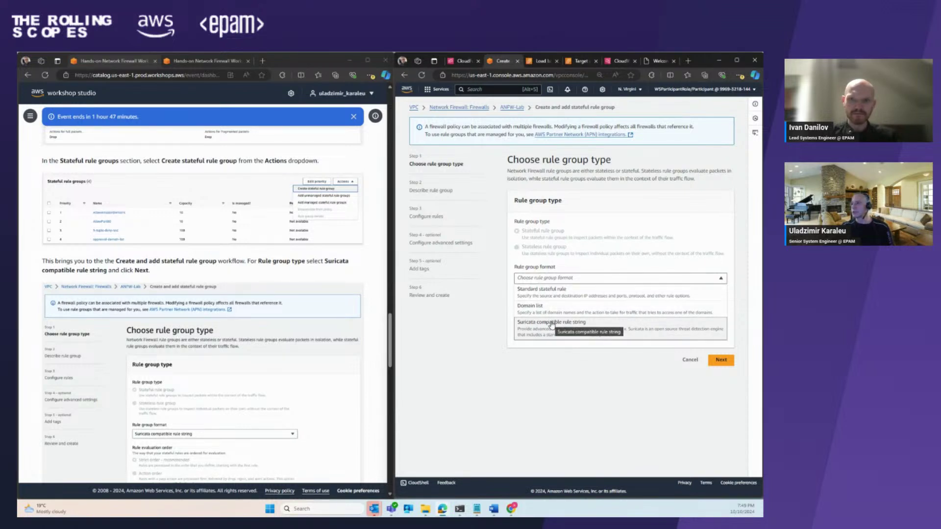
pyautogui.click(551, 324)
pyautogui.scroll(-2, 269, 314)
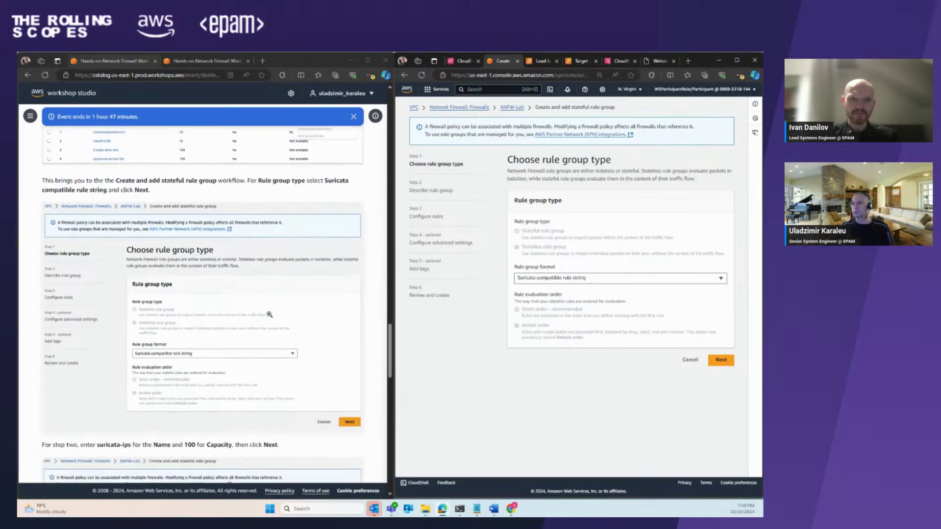
pyautogui.scroll(-5, 269, 315)
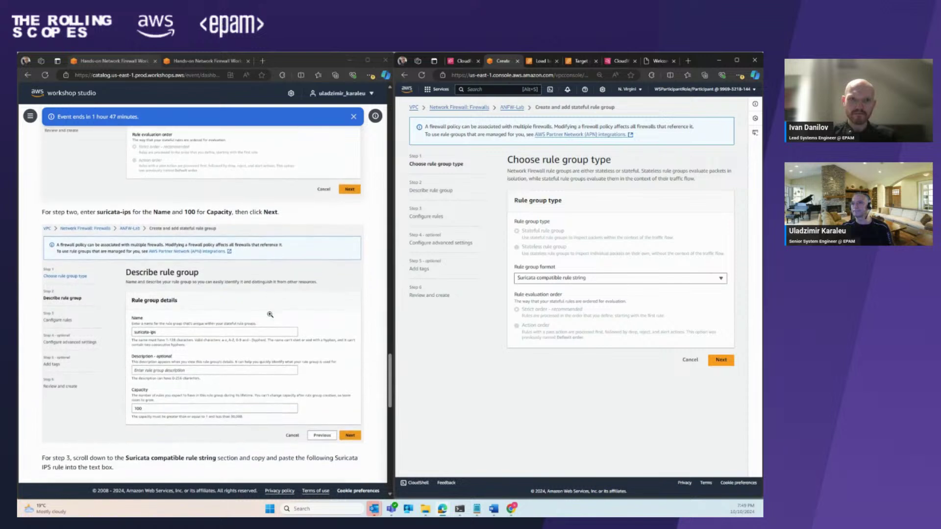
pyautogui.scroll(-1, 270, 314)
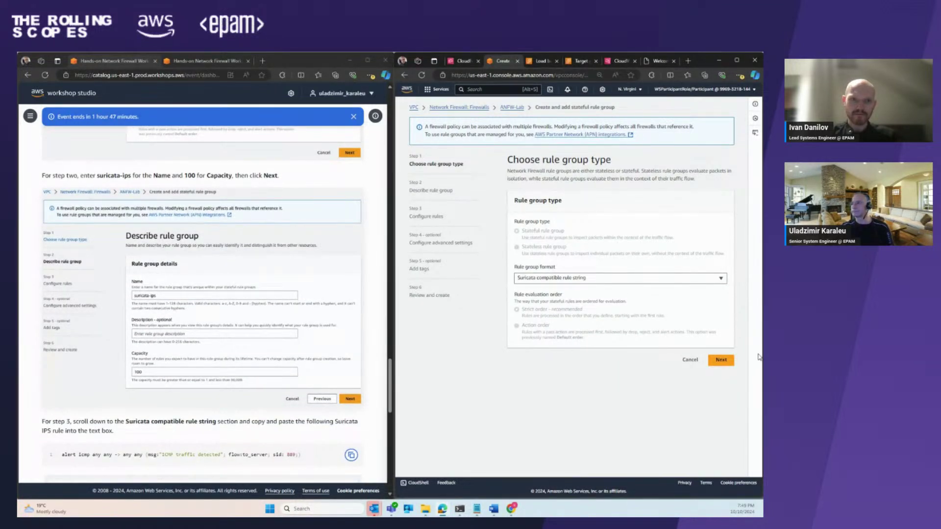
pyautogui.click(727, 363)
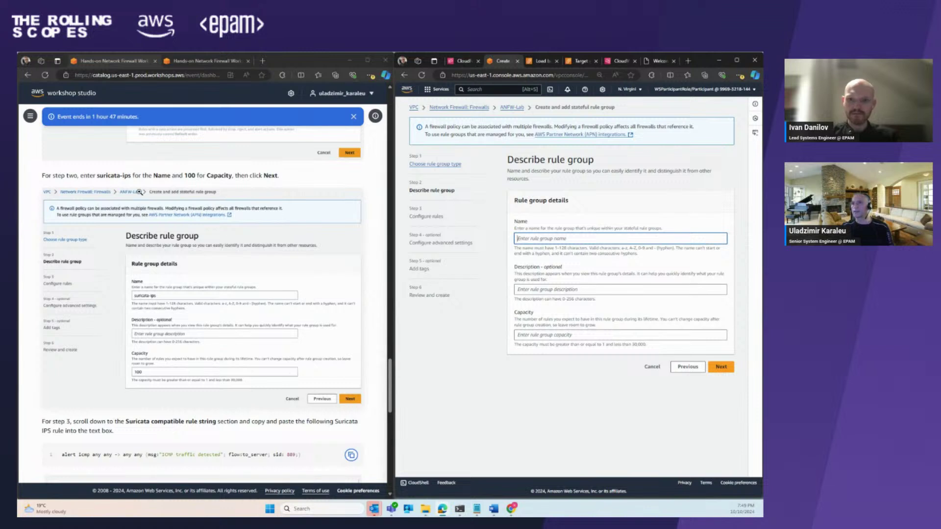
# - Copy the name suricata-ips from the workshop instructions and enter it as the new rule group's name
pyautogui.moveTo(130, 176); pyautogui.dragTo(96, 176)
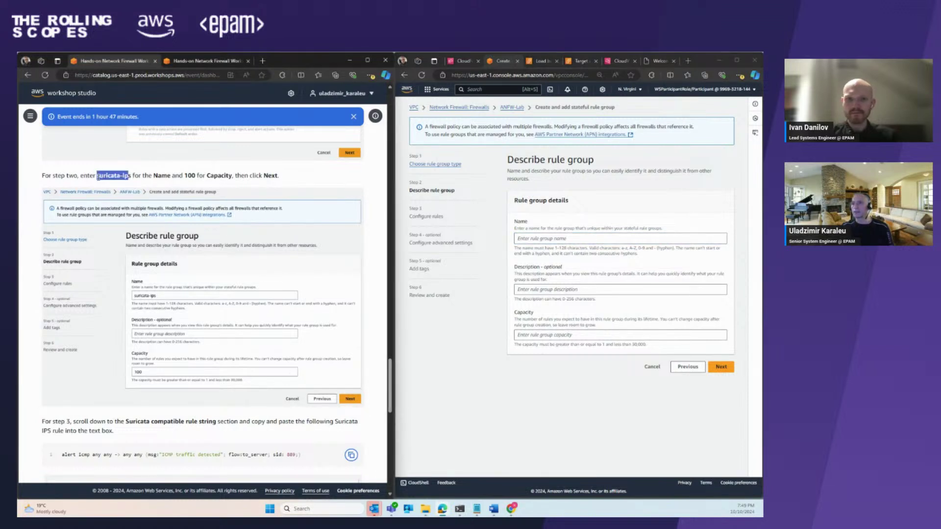
pyautogui.click(131, 175)
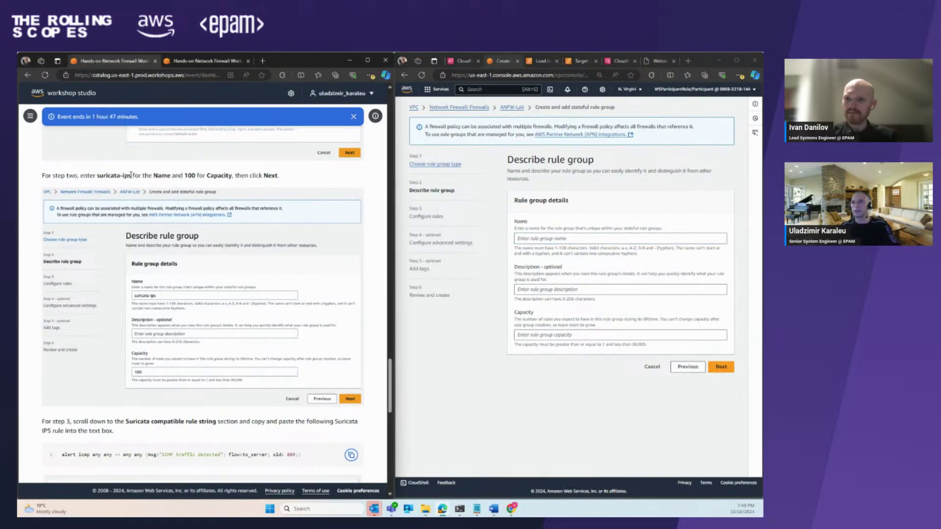
pyautogui.moveTo(122, 175); pyautogui.dragTo(97, 176)
pyautogui.hotkey('ctrl', 'c')
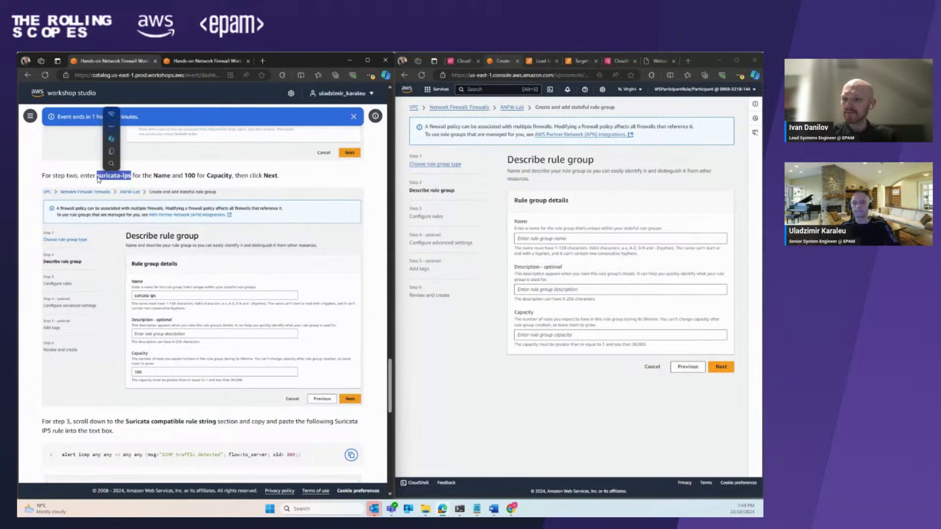
pyautogui.click(564, 239)
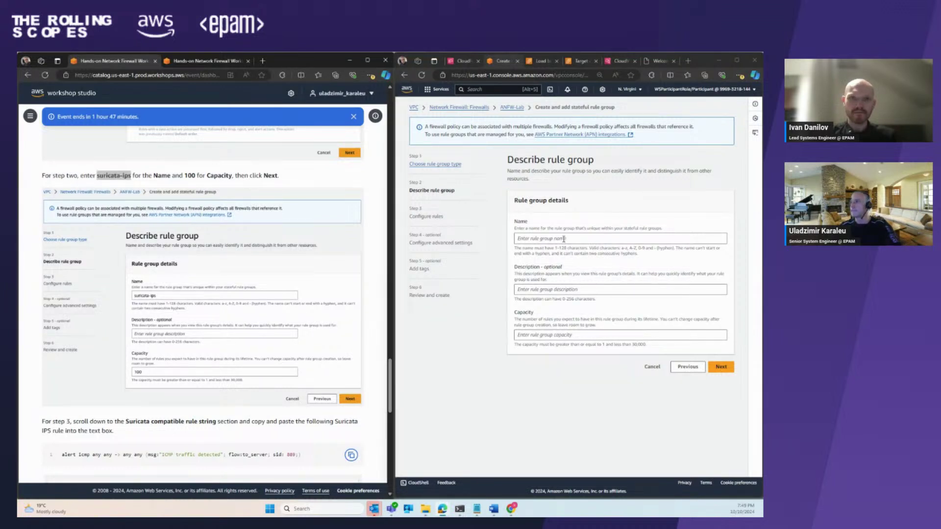
pyautogui.hotkey('ctrl', 'v')
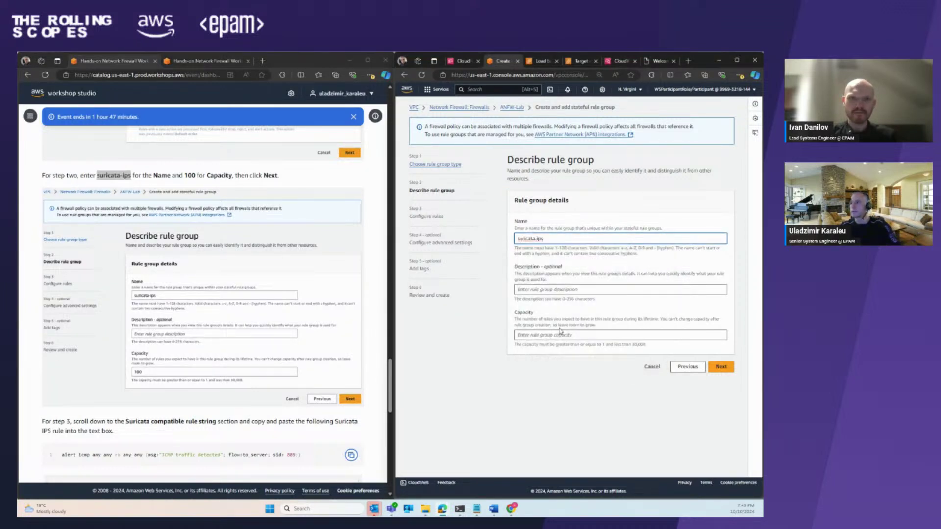
# - Set the suricata-ips rule group's capacity to 100 and continue to the rule configuration
pyautogui.click(530, 335)
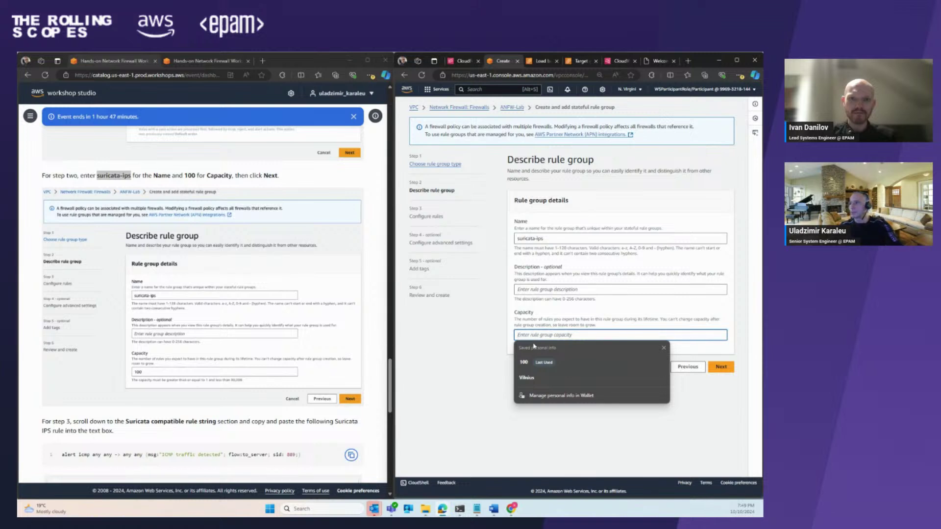
pyautogui.click(524, 362)
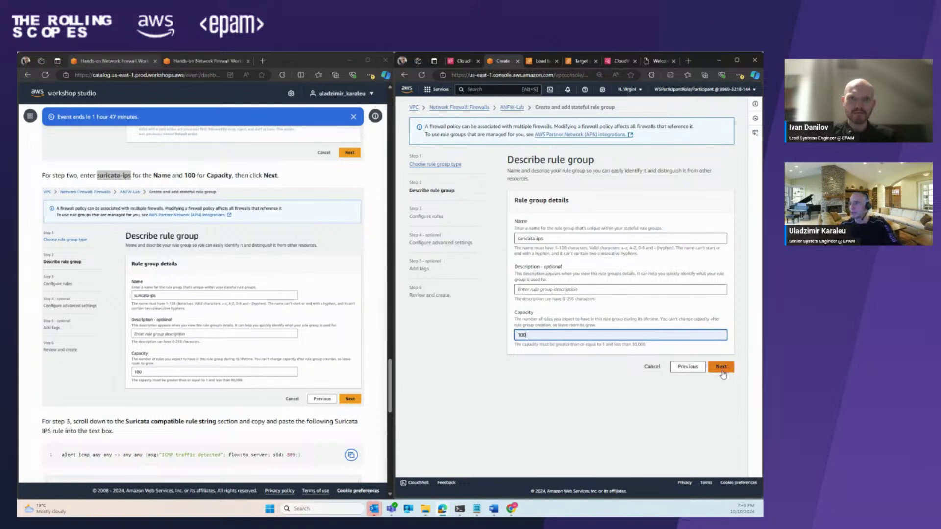
pyautogui.click(721, 368)
# - Copy the workshop's rule alert icmp any any -> any any (msg:"ICMP traffic detected"; flow:to_server; sid: 889;) into the Suricata compatible rule string
pyautogui.scroll(-3, 518, 261)
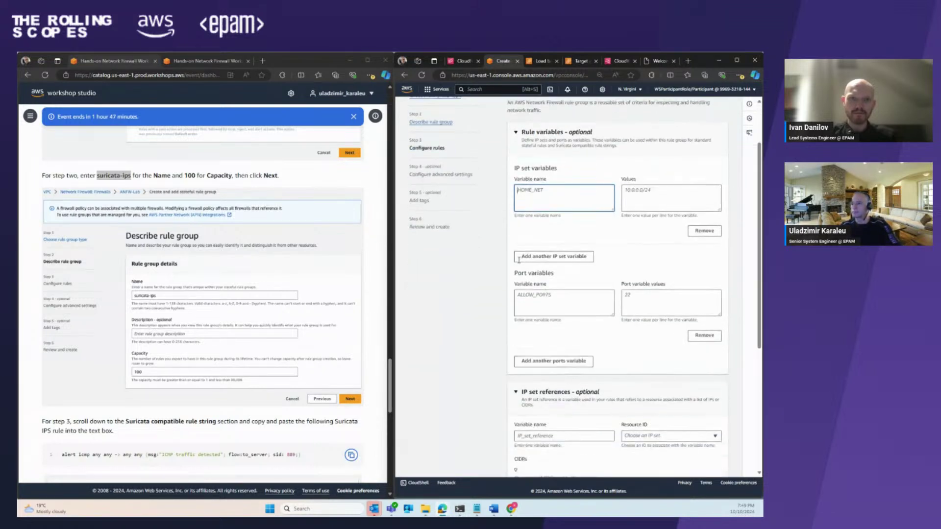
pyautogui.scroll(-4, 276, 280)
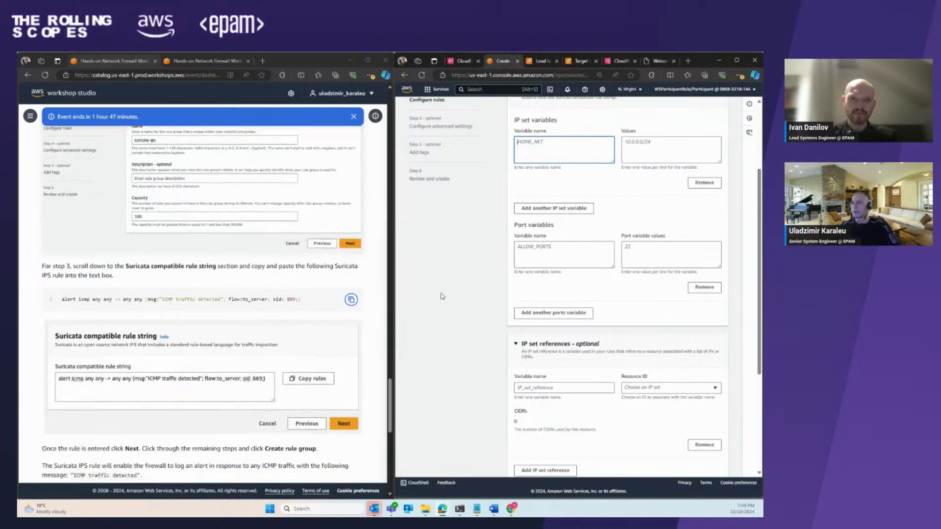
pyautogui.scroll(-4, 583, 305)
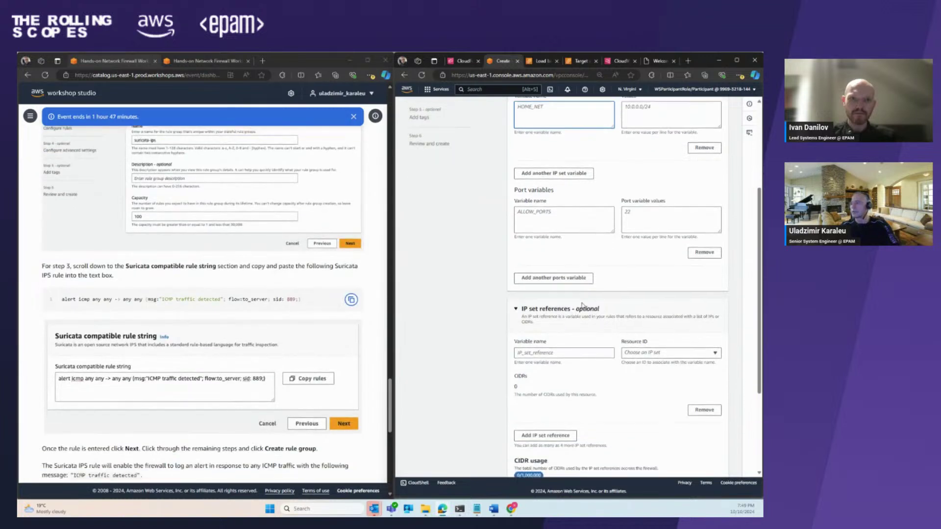
pyautogui.click(351, 299)
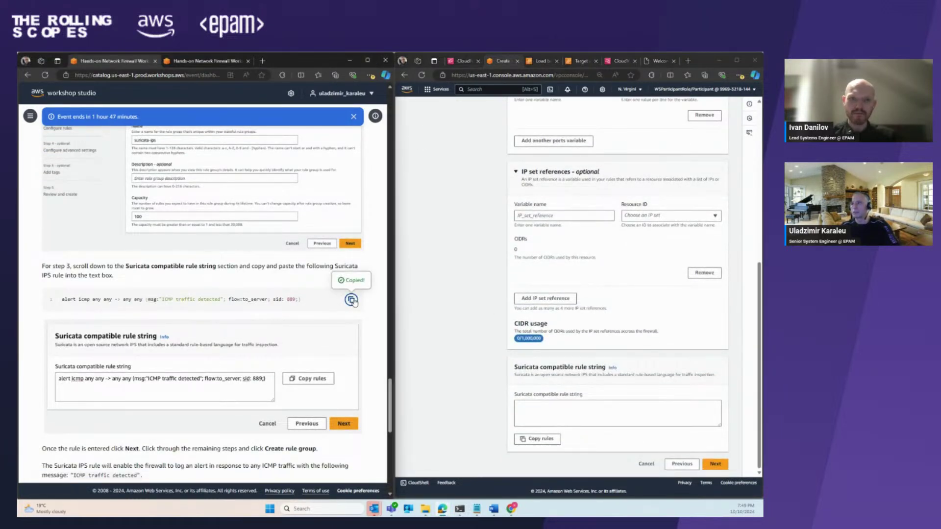
pyautogui.click(522, 405)
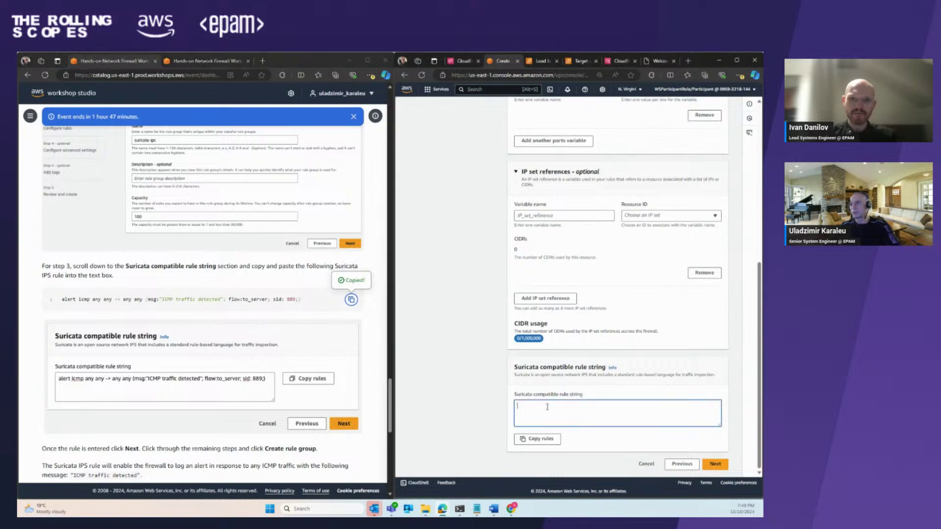
pyautogui.hotkey('ctrl', 'v')
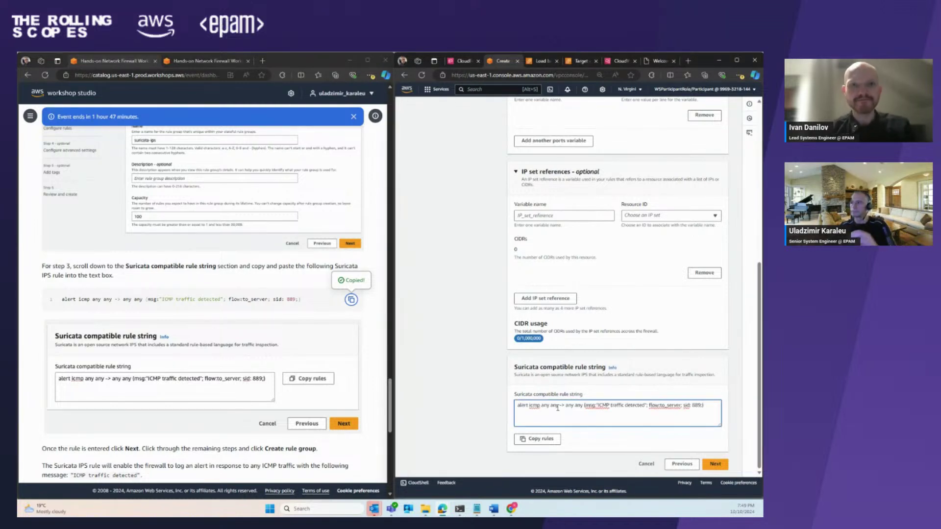
# - Keep the default advanced settings, add no tags, and create the suricata-ips rule group
pyautogui.click(726, 470)
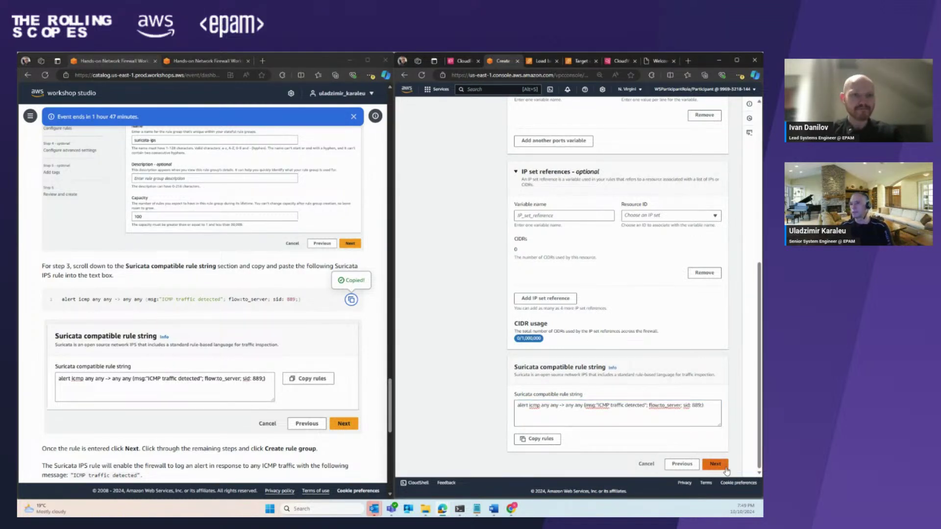
pyautogui.click(721, 275)
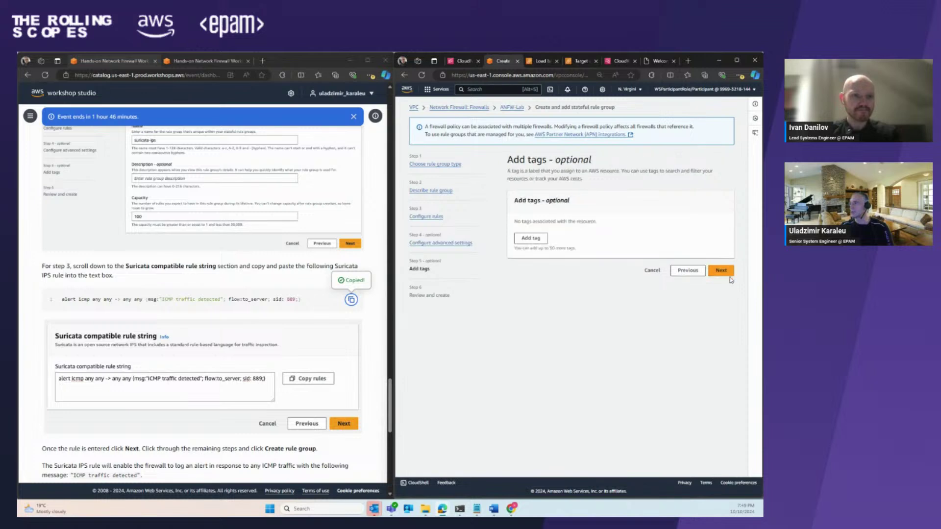
pyautogui.click(721, 270)
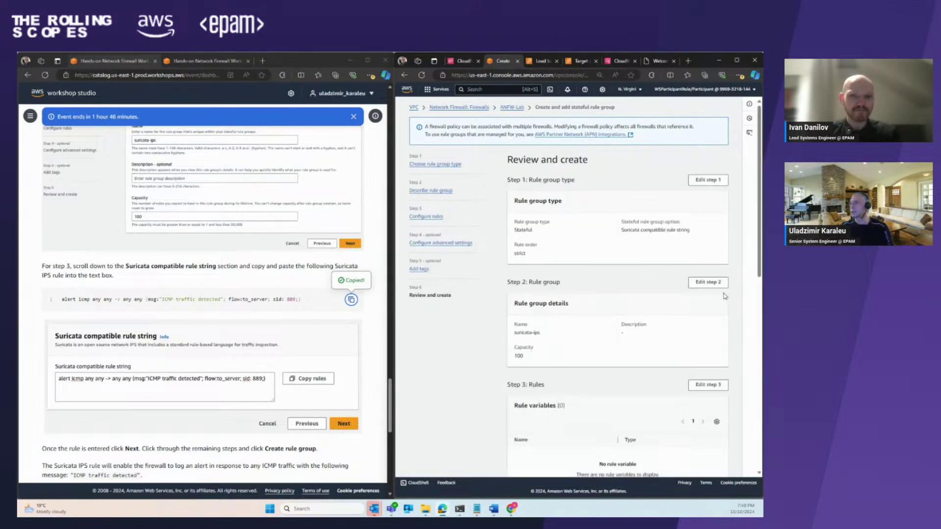
pyautogui.scroll(-10, 674, 334)
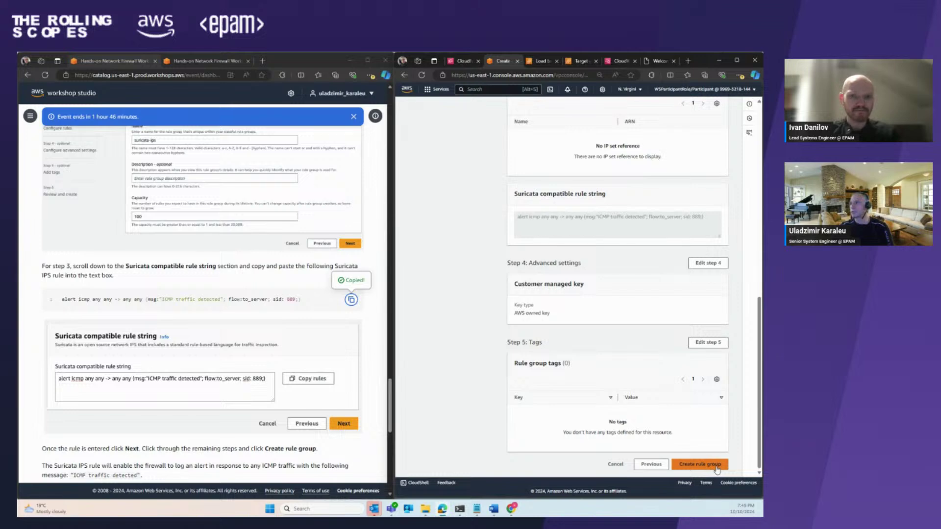
pyautogui.click(716, 467)
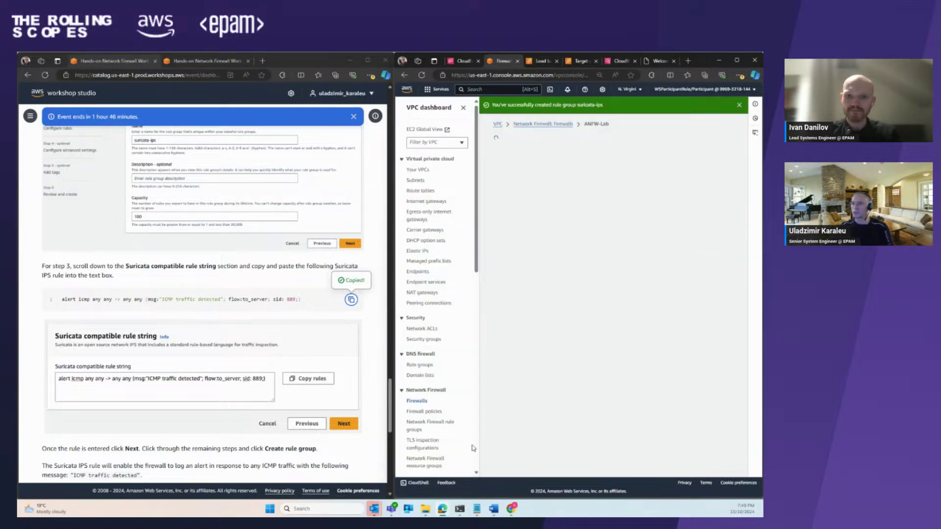
# - Read the workshop's ping test instructions, search the console for ec2, and open the list of EC2 instances
pyautogui.scroll(-2, 220, 366)
pyautogui.scroll(-2, 204, 361)
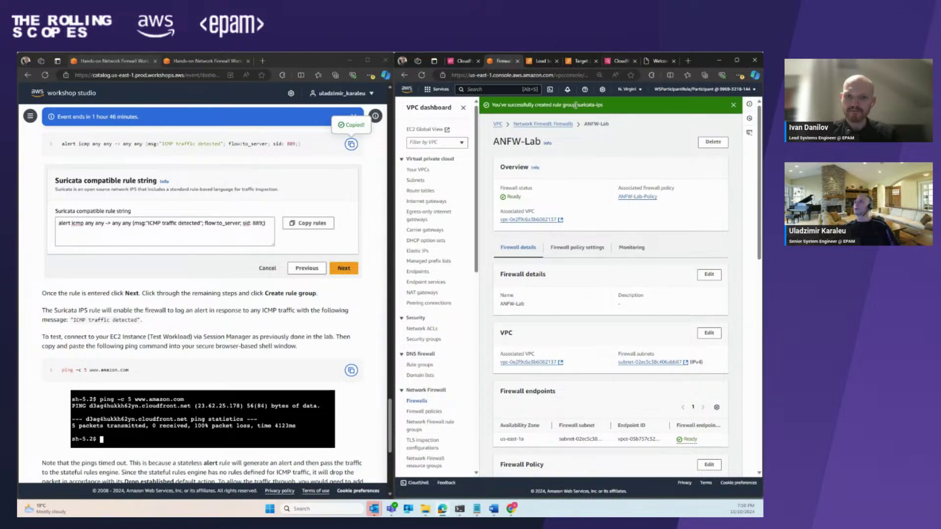
pyautogui.click(541, 63)
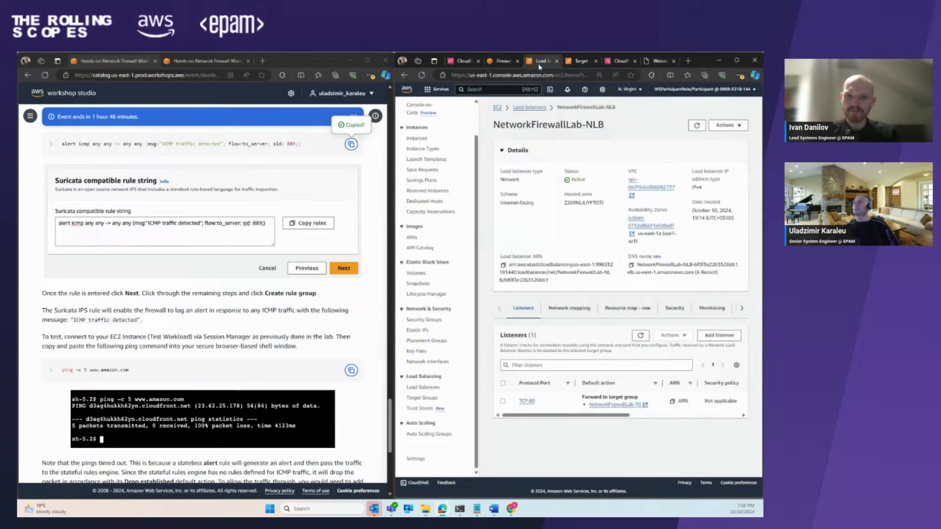
pyautogui.scroll(2, 466, 103)
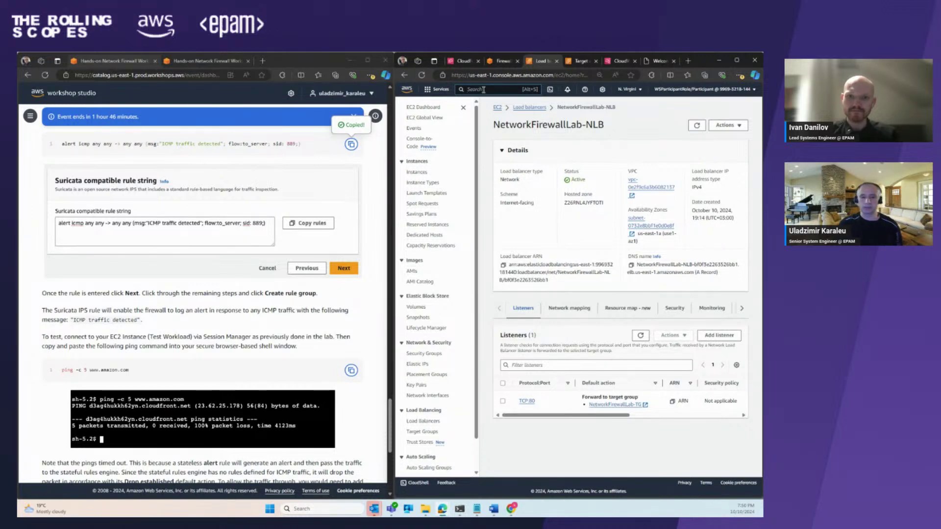
pyautogui.write('e2')
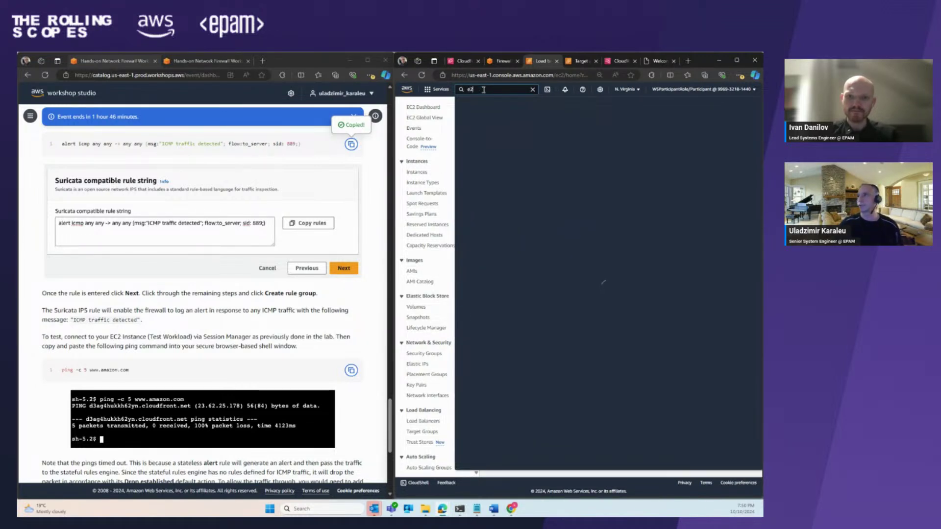
pyautogui.press('BackSpace')
pyautogui.press('BackSpace')
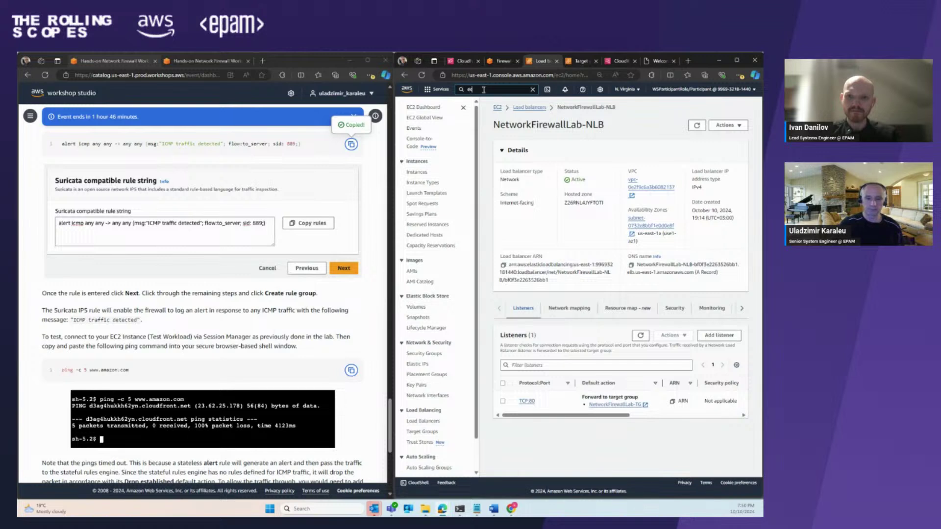
pyautogui.write('ec2')
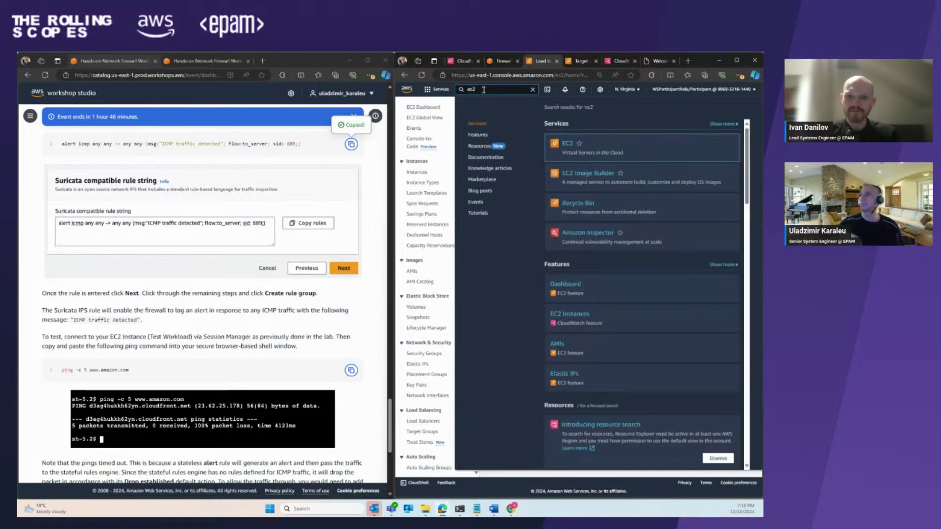
pyautogui.click(571, 147)
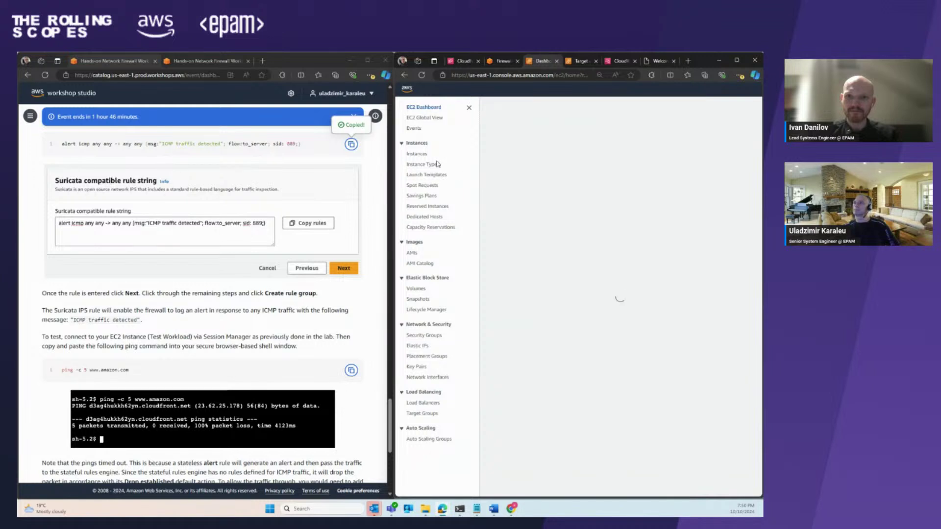
pyautogui.click(417, 154)
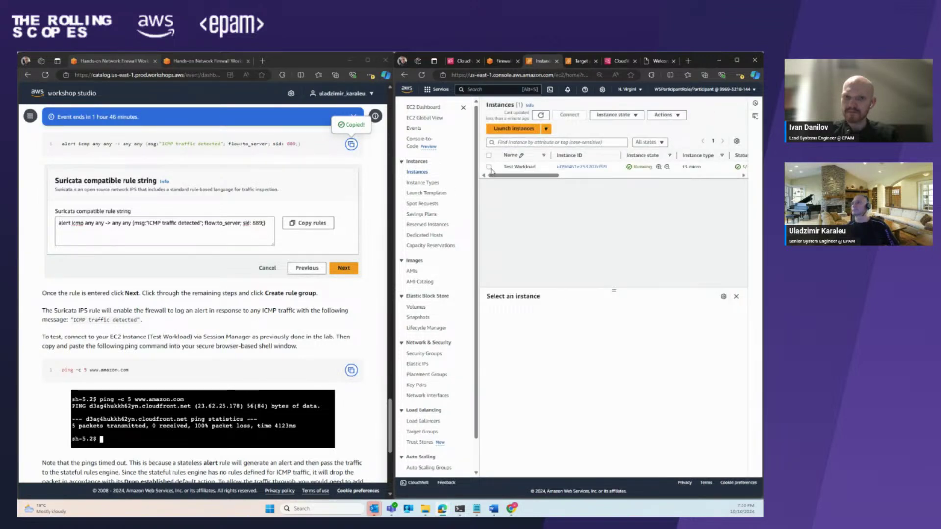
# - Connect to the Test Workload instance through a Session Manager shell session
pyautogui.click(489, 167)
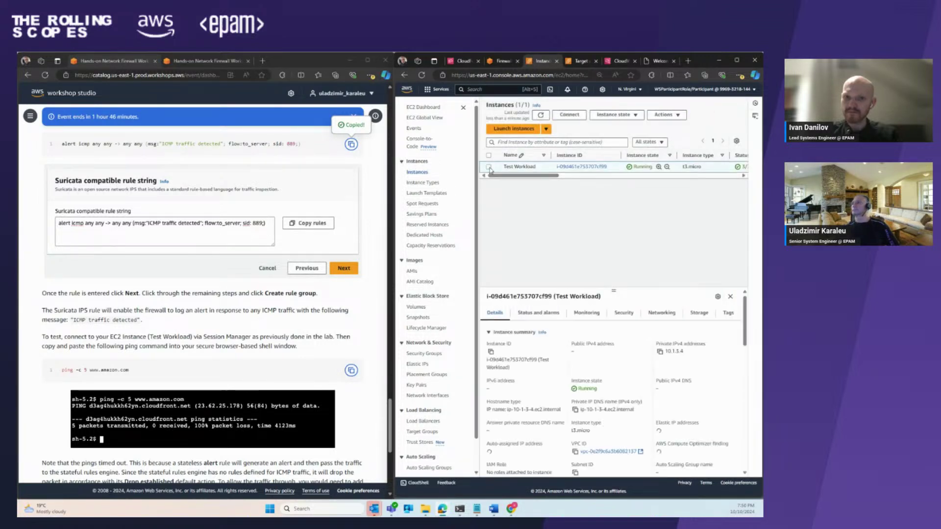
pyautogui.click(572, 116)
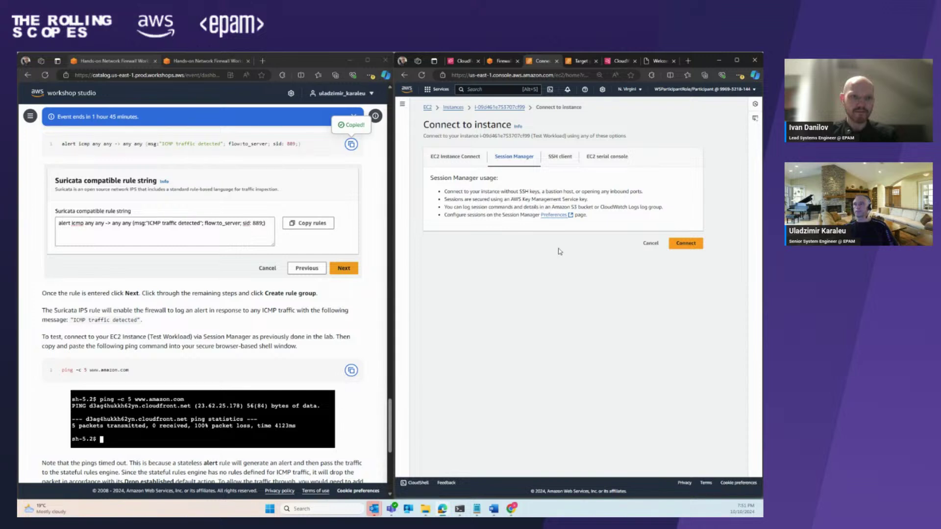
pyautogui.scroll(-1, 236, 308)
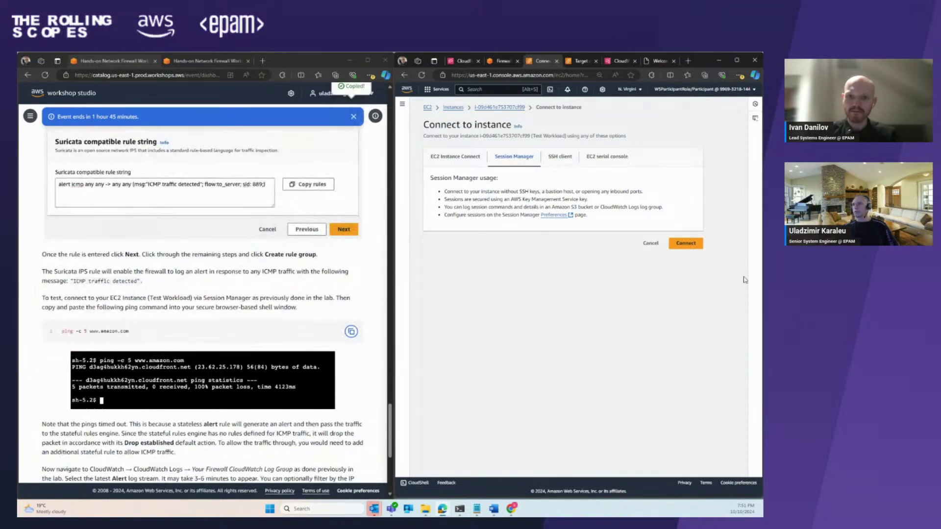
pyautogui.click(685, 243)
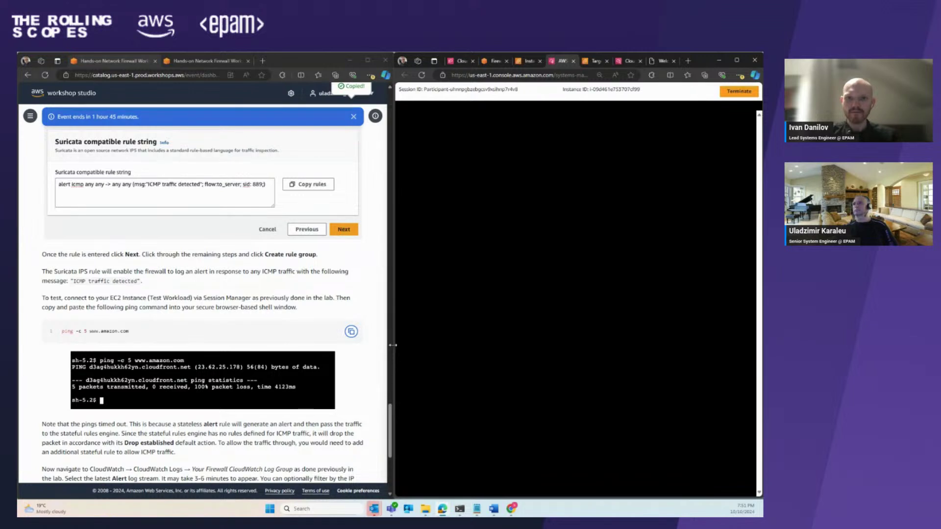
pyautogui.click(350, 332)
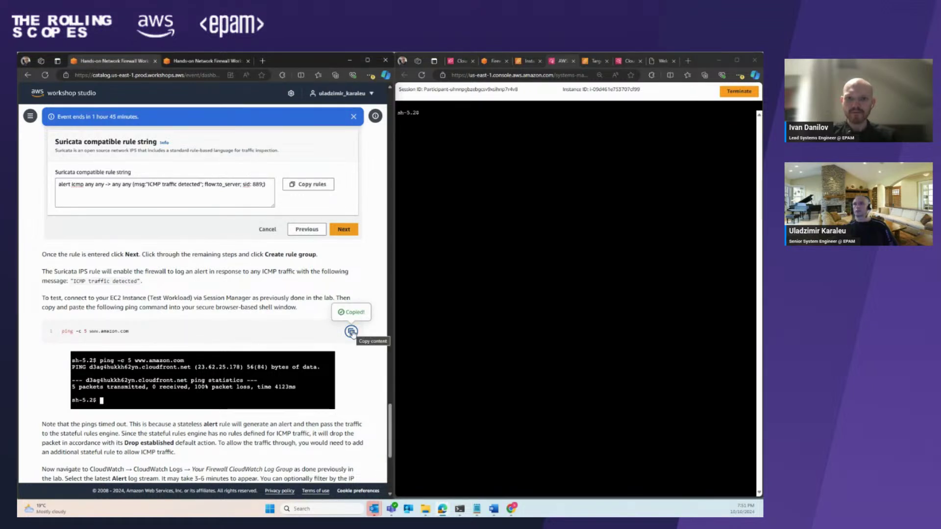
pyautogui.click(422, 120)
pyautogui.rightClick(427, 118)
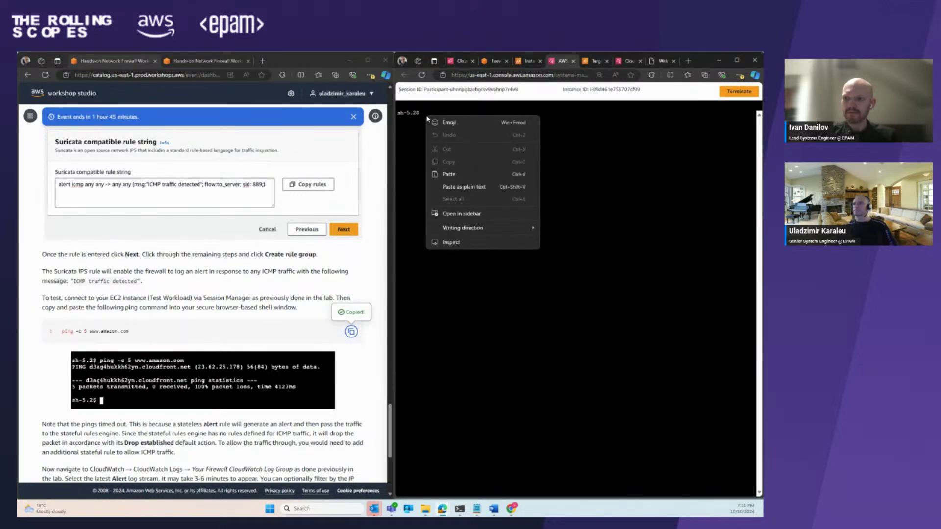
pyautogui.click(453, 174)
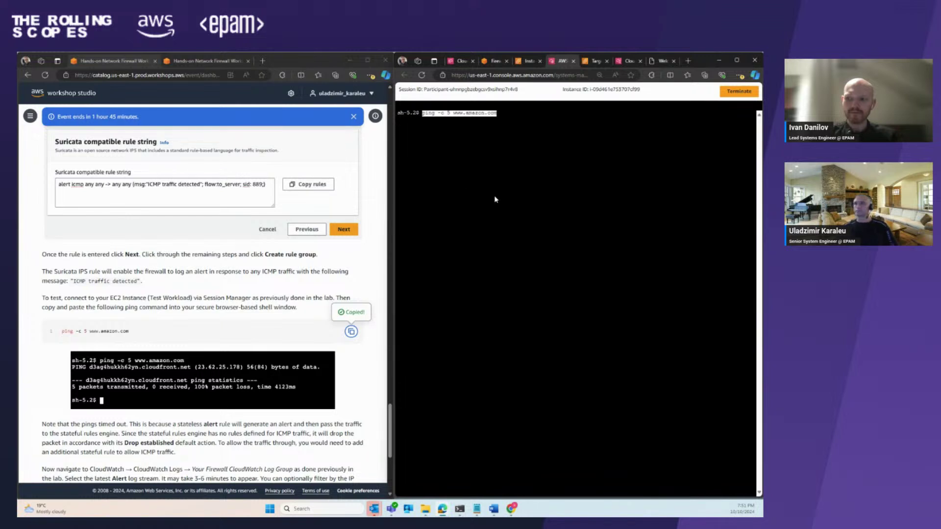
pyautogui.press('Return')
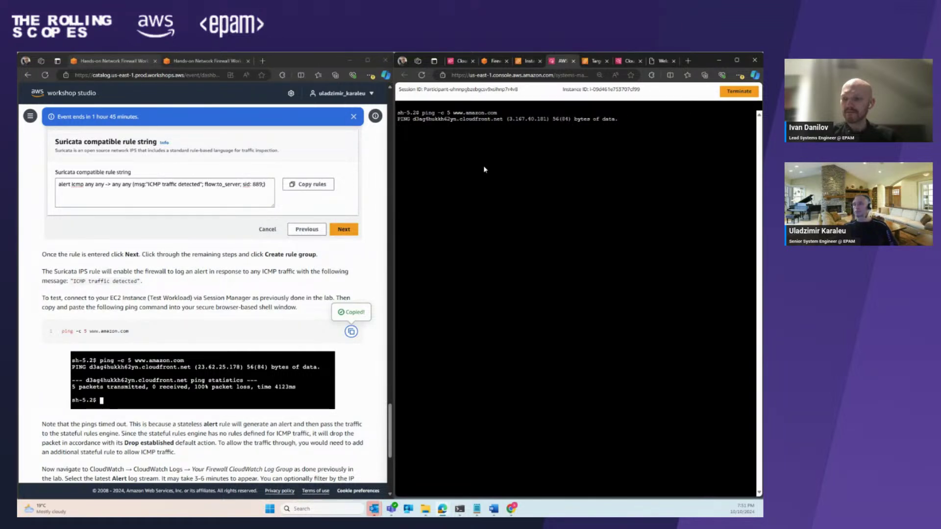
# - Check the stateless and stateful rule groups in the ANFW-Lab firewall's policy settings
pyautogui.click(494, 62)
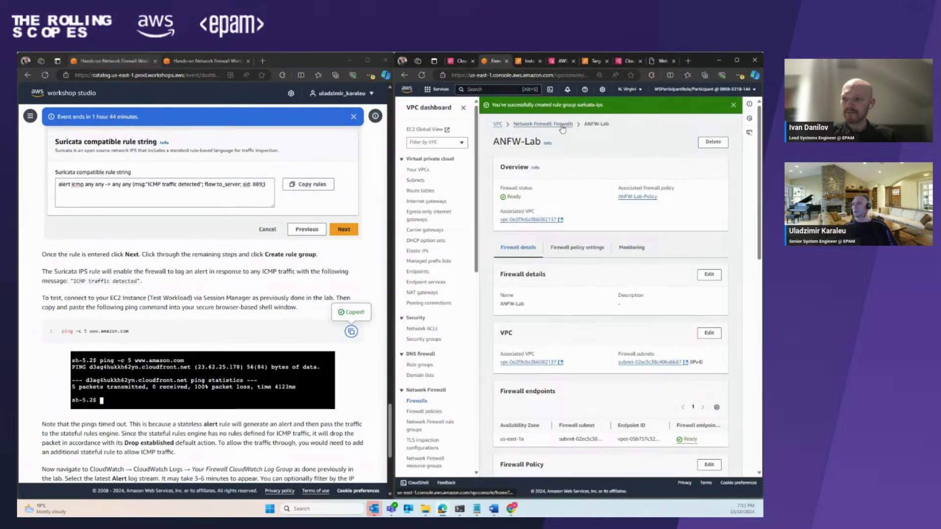
pyautogui.click(572, 256)
pyautogui.scroll(-2, 612, 243)
pyautogui.scroll(-2, 611, 243)
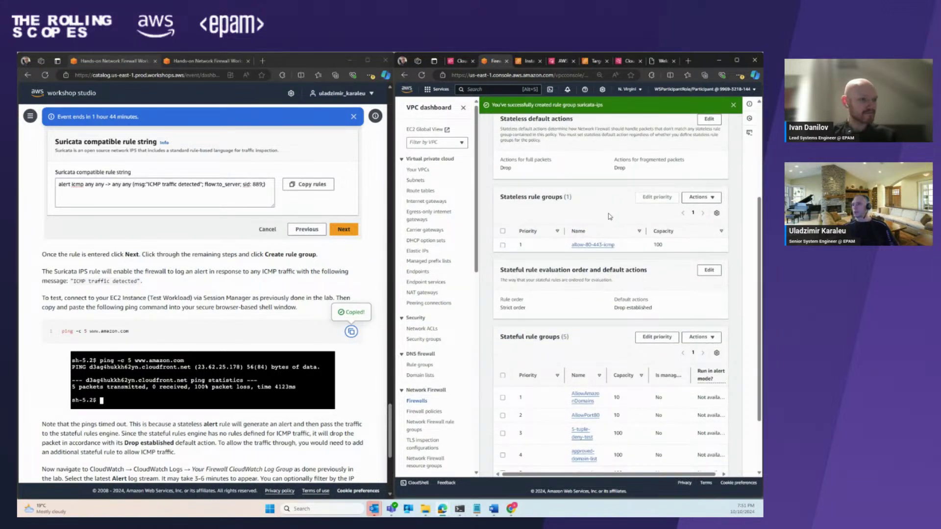
pyautogui.scroll(-1, 607, 209)
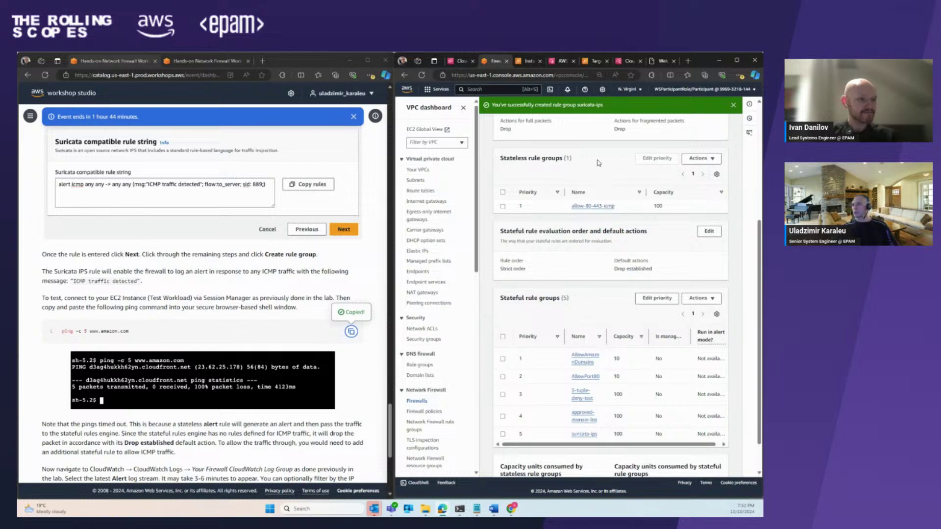
# - Examine the rules of the stateless group allow-80-443-icmp and return to the ANFW-Lab firewall
pyautogui.click(587, 206)
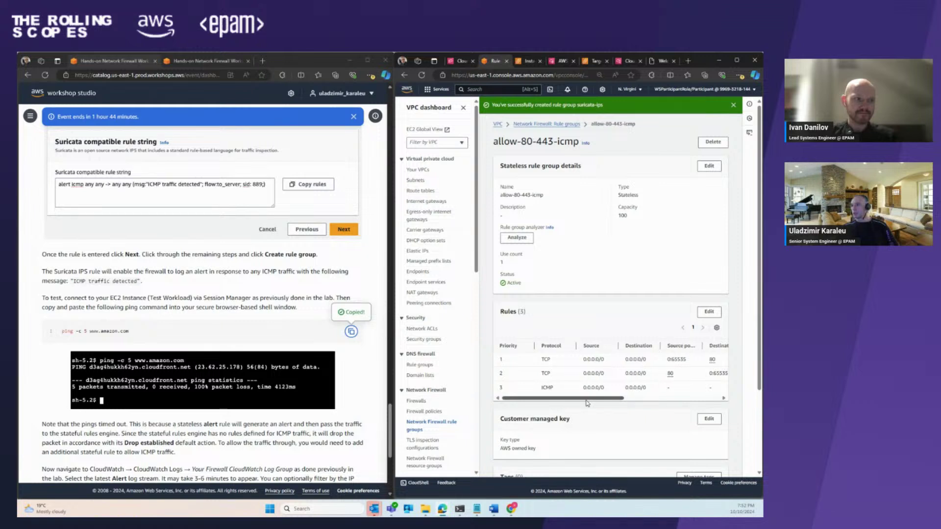
pyautogui.moveTo(553, 402); pyautogui.dragTo(574, 409)
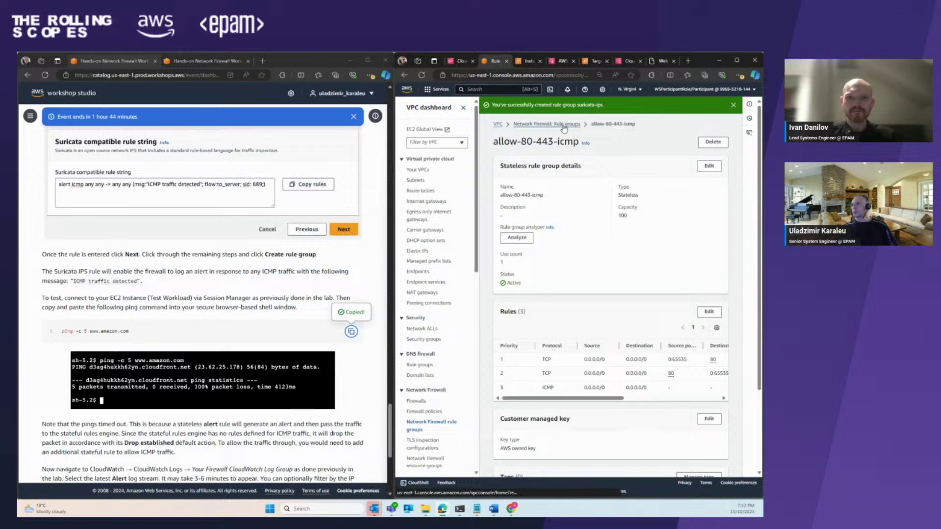
pyautogui.click(404, 75)
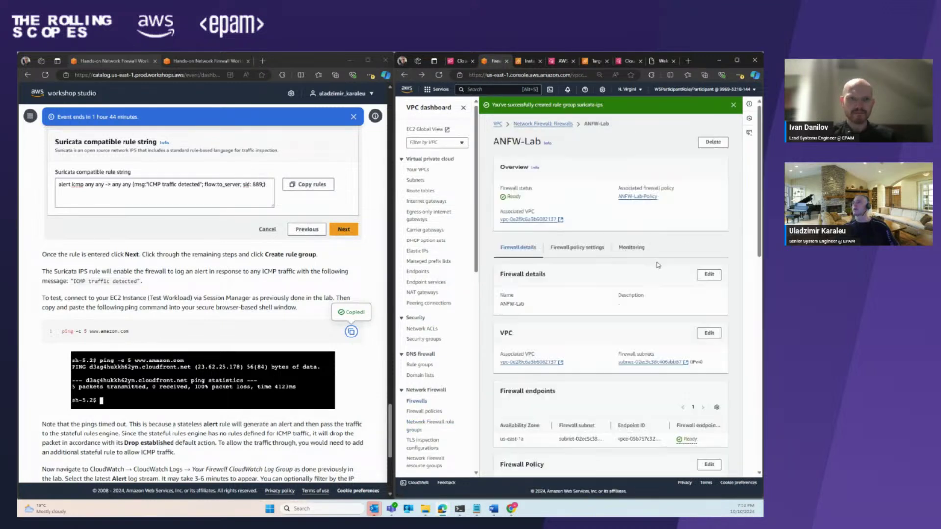
# - Open the stateful rule group suricata-ips from the ANFW-Lab policy settings and examine its rule's alert action and message text
pyautogui.click(585, 247)
pyautogui.scroll(-5, 631, 274)
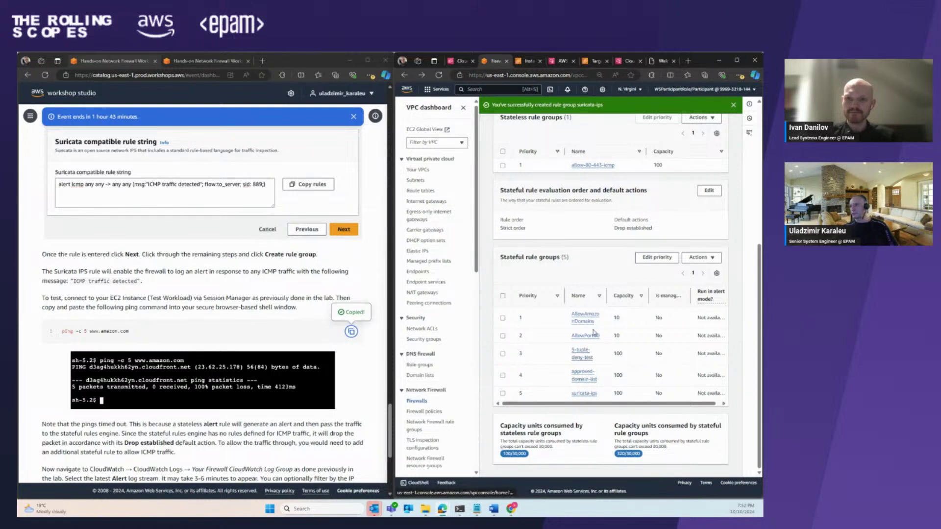
pyautogui.click(584, 393)
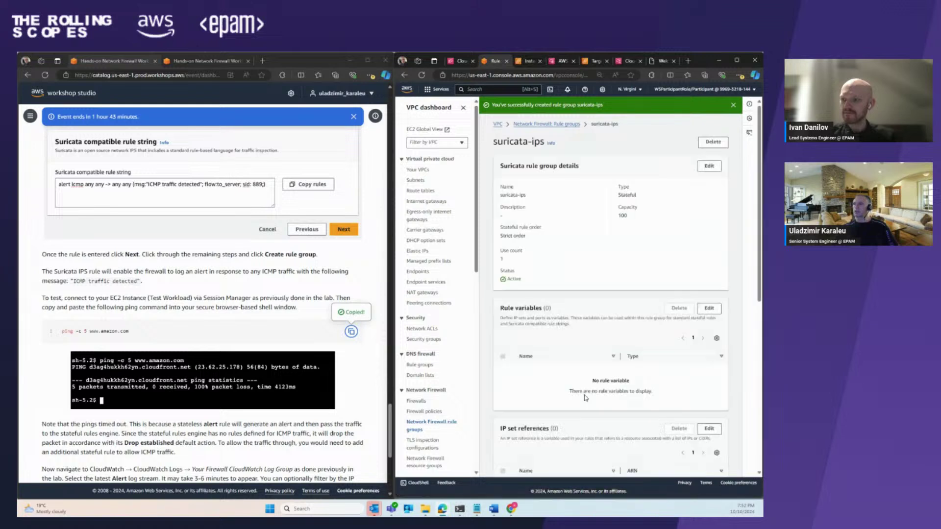
pyautogui.scroll(-4, 598, 239)
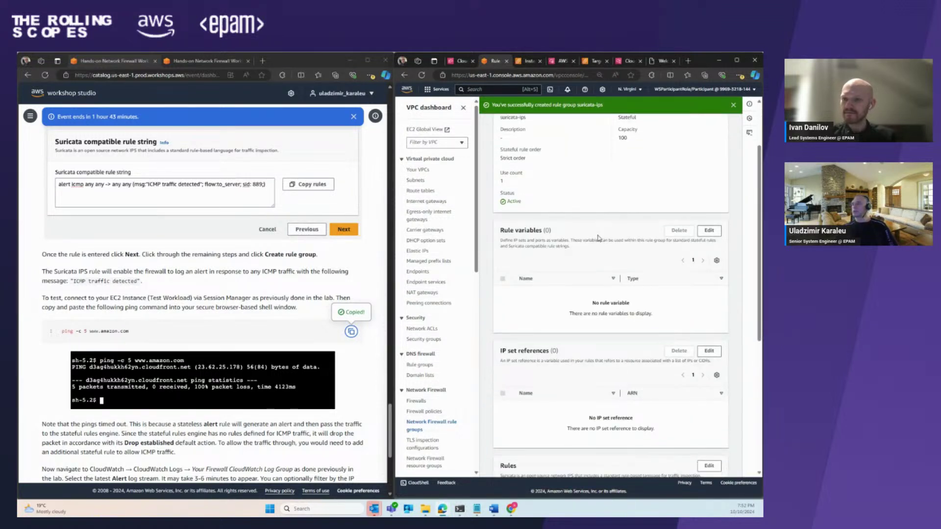
pyautogui.scroll(-3, 599, 239)
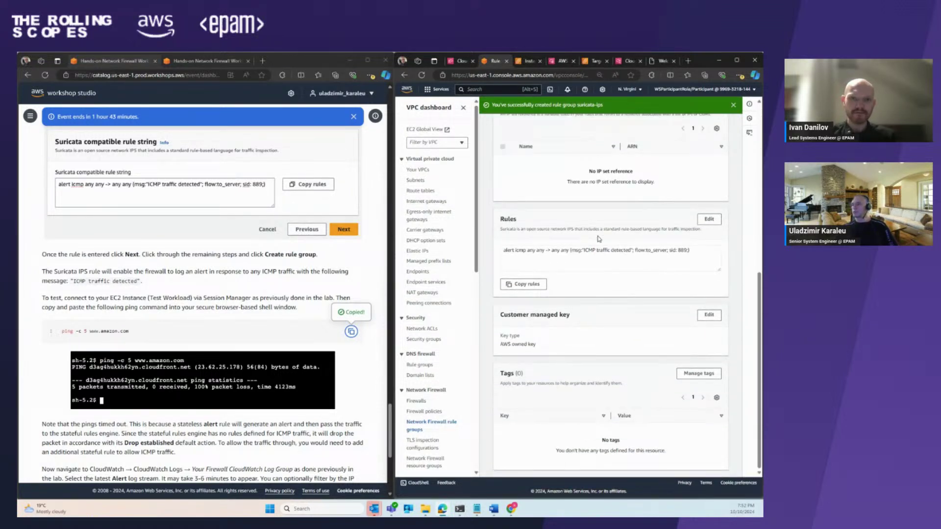
pyautogui.click(504, 252)
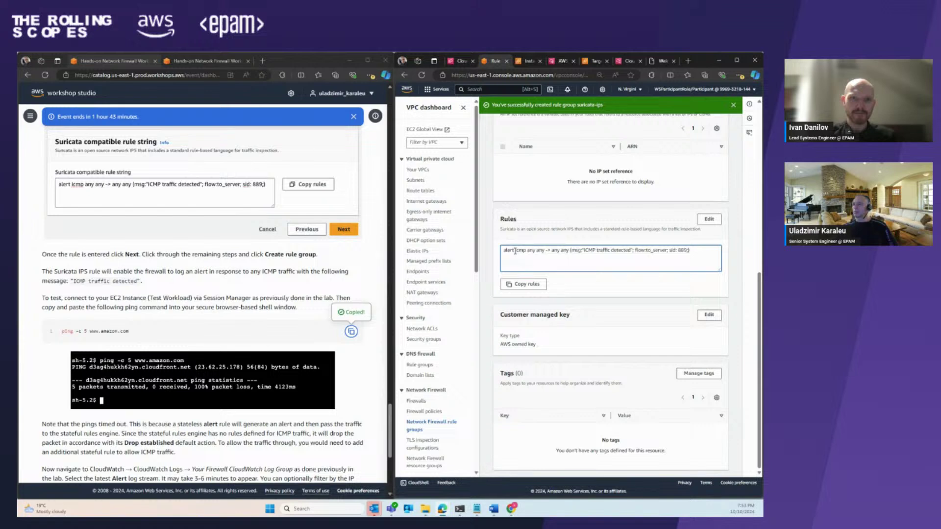
pyautogui.doubleClick(512, 251)
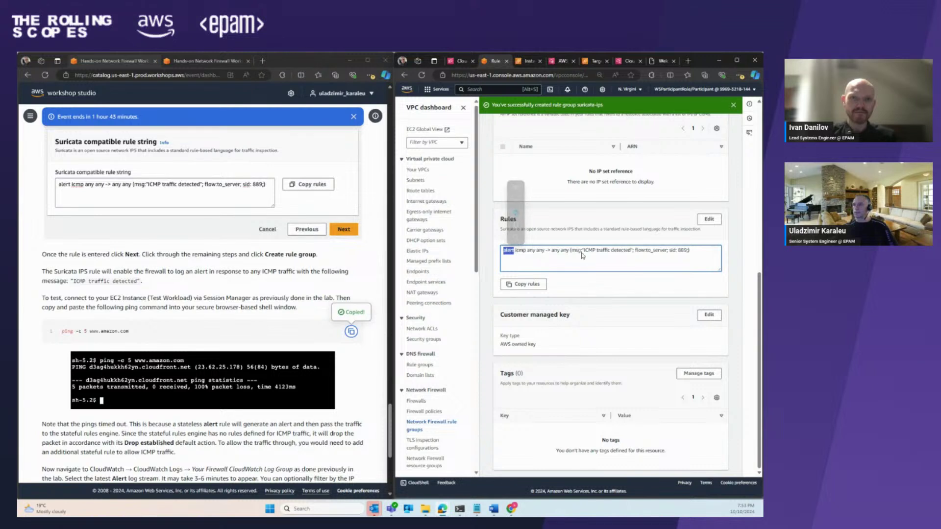
pyautogui.click(524, 260)
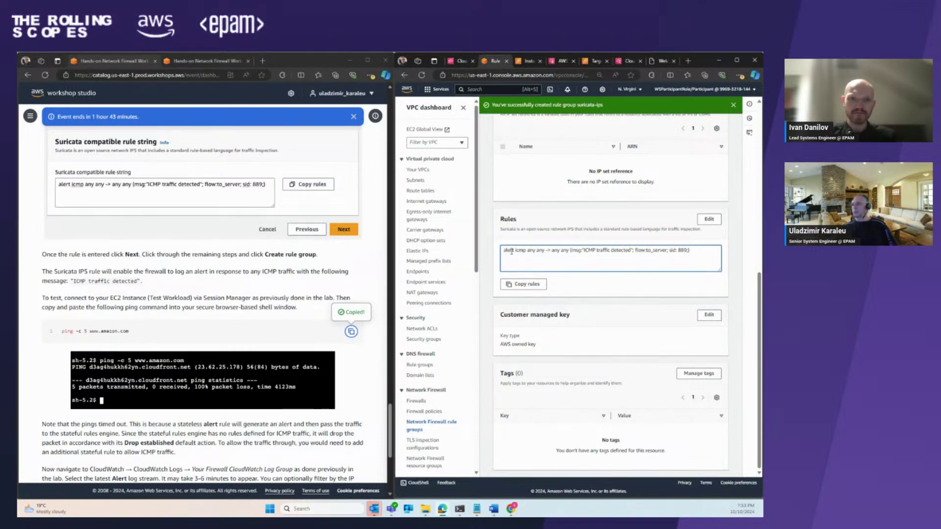
pyautogui.moveTo(629, 251); pyautogui.dragTo(585, 257)
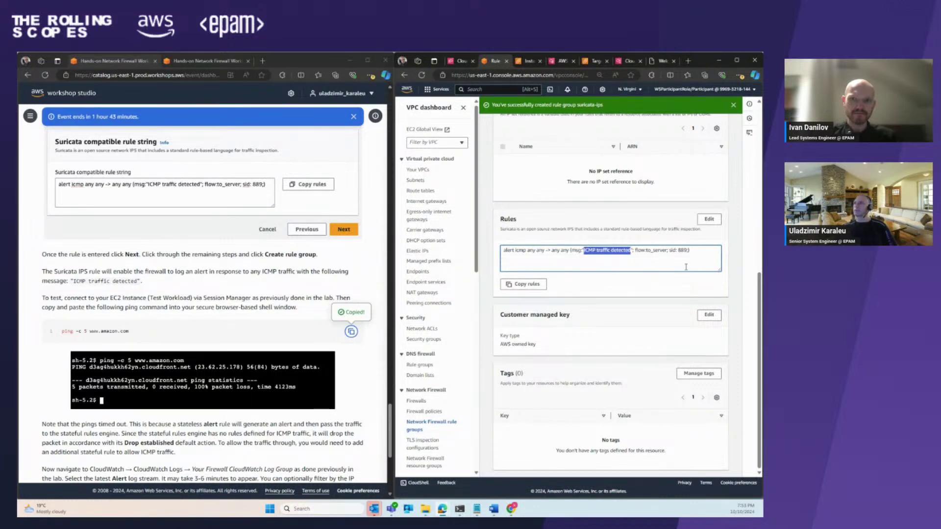
# - Refresh the log streams of the anfw_lab log group in CloudWatch and open the latest network-firewall alert stream
pyautogui.click(628, 61)
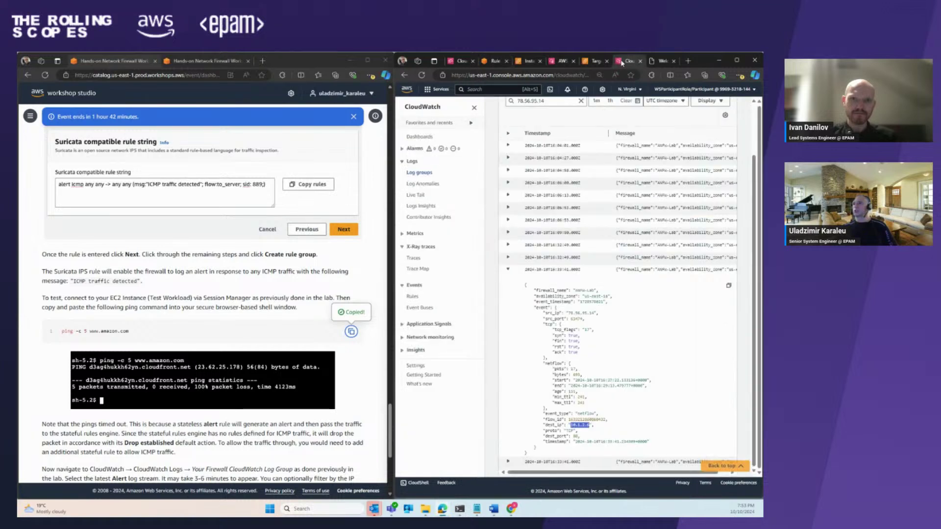
pyautogui.scroll(2, 588, 311)
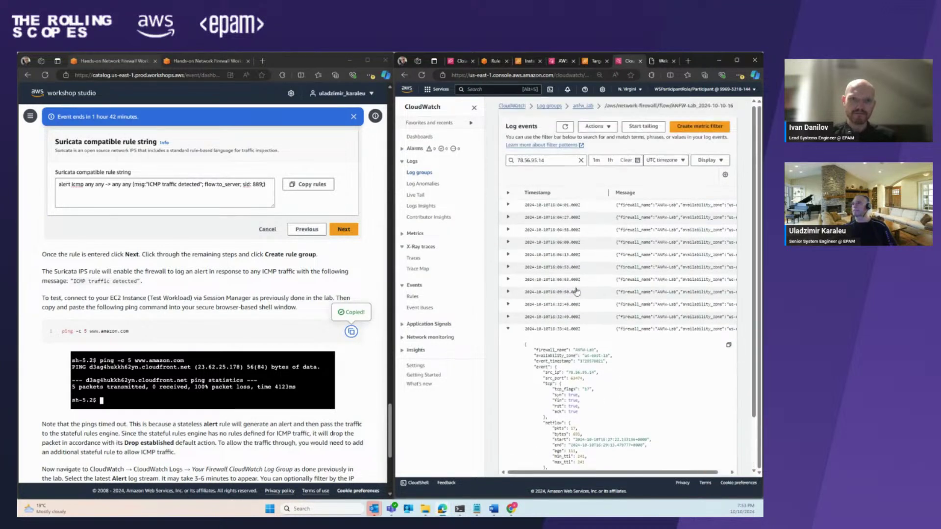
pyautogui.click(579, 109)
pyautogui.scroll(-2, 594, 375)
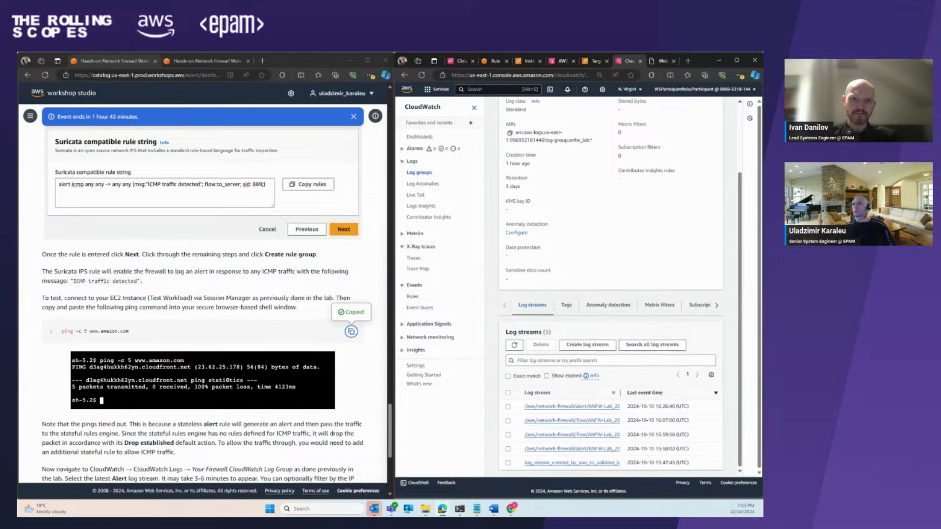
pyautogui.scroll(-5, 228, 379)
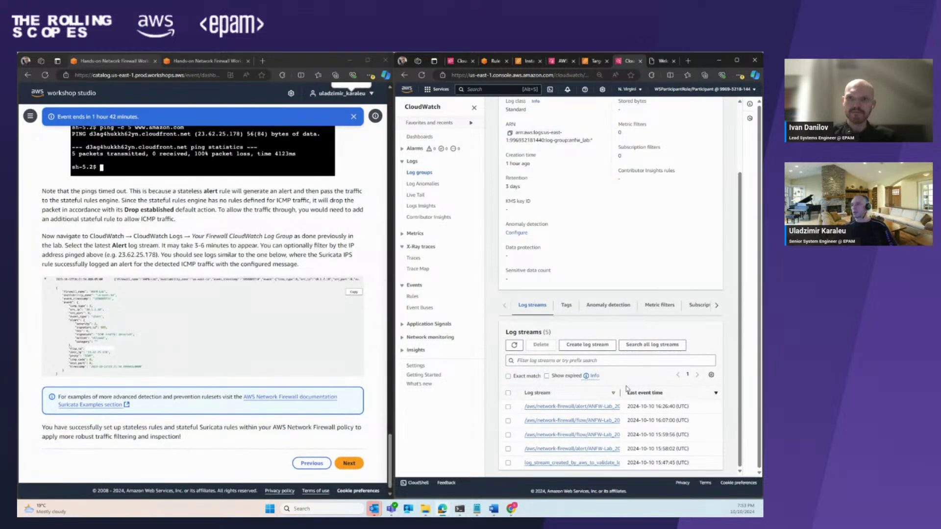
pyautogui.click(513, 346)
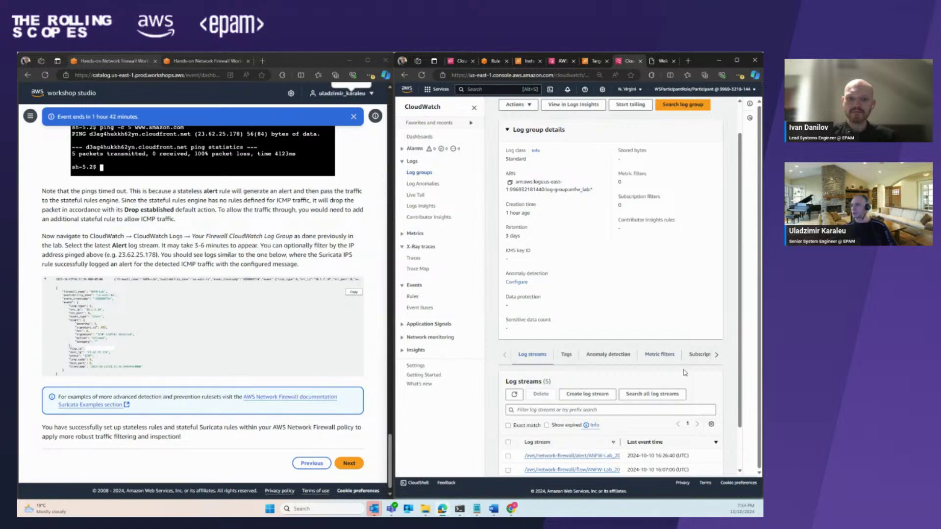
pyautogui.scroll(-1, 685, 373)
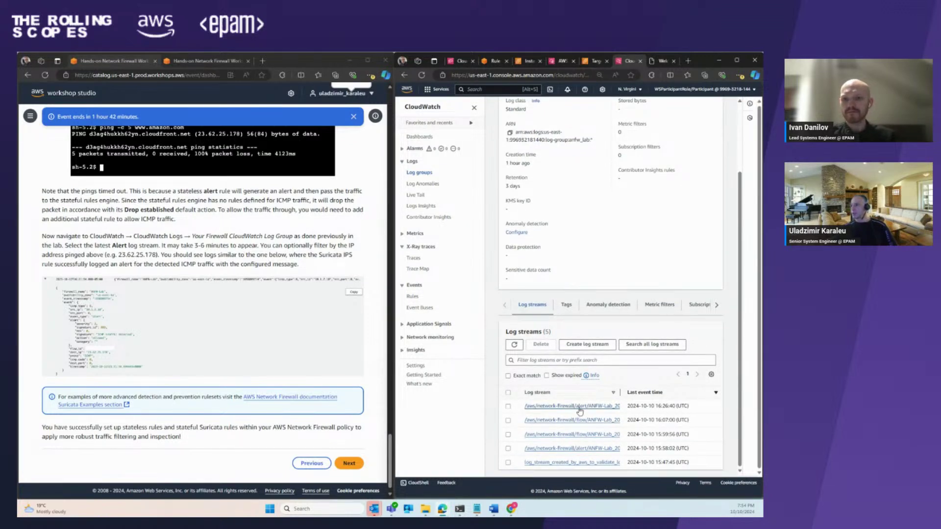
pyautogui.click(579, 407)
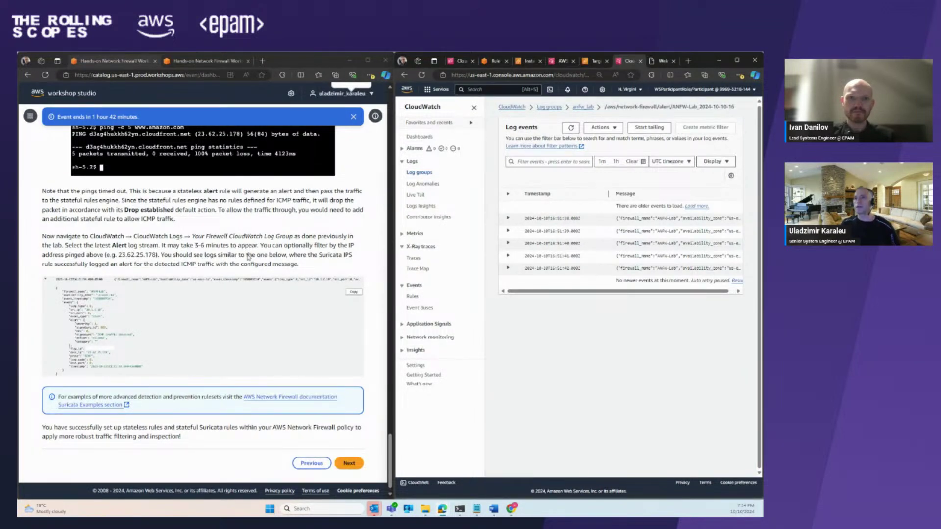
# - Filter the alert stream's log events by ICMP and inspect the alert signature in the last listed event
pyautogui.click(530, 162)
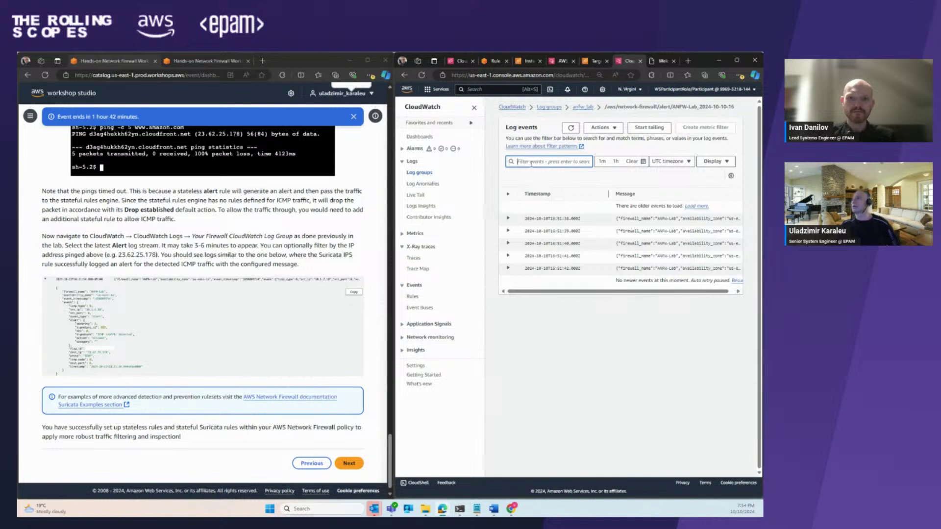
pyautogui.write('{')
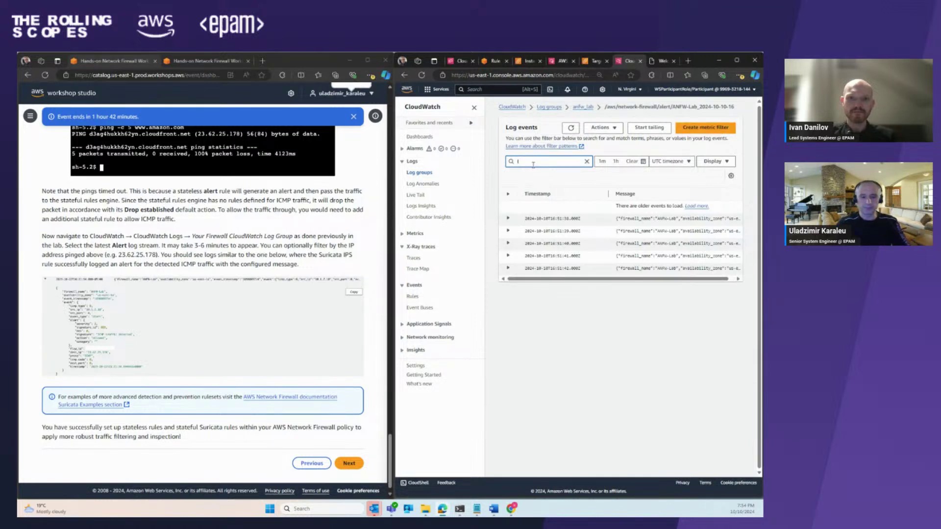
pyautogui.write('ICMP')
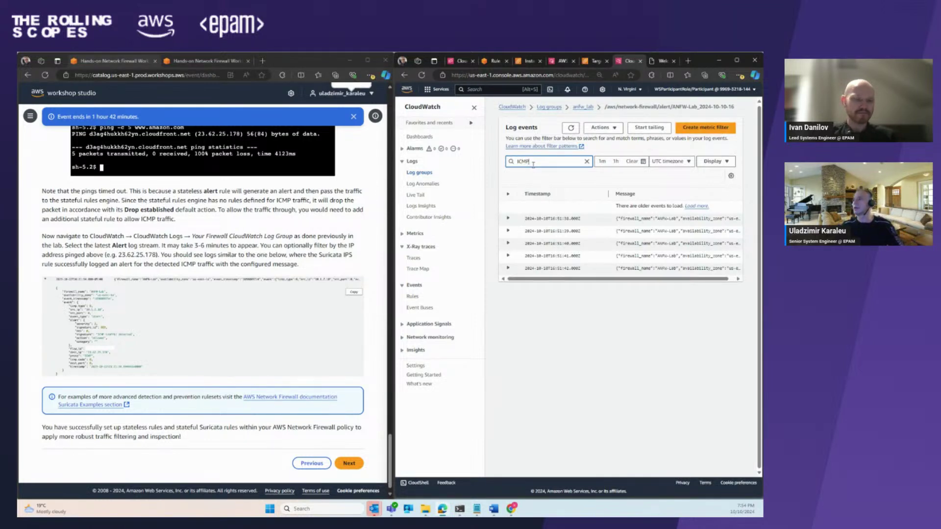
pyautogui.press('Return')
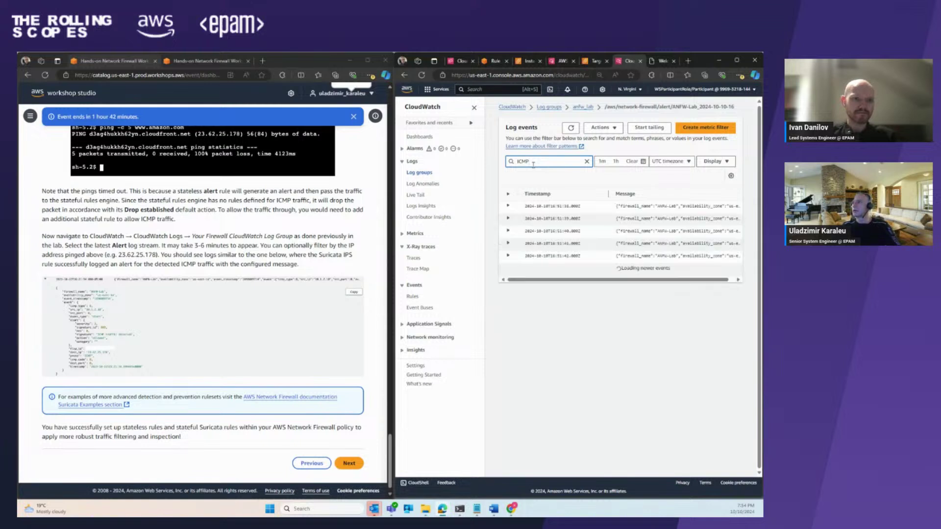
pyautogui.click(509, 256)
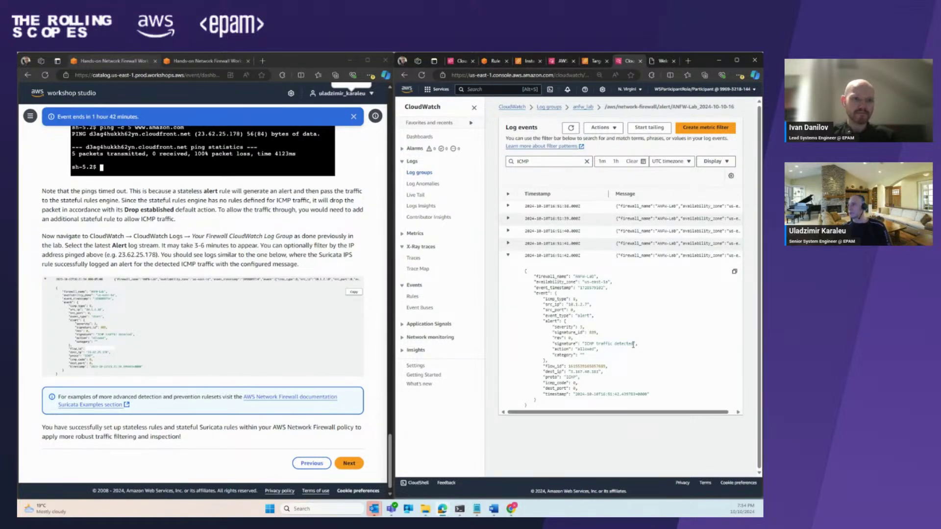
pyautogui.moveTo(633, 345)
pyautogui.mouseDown()
pyautogui.moveTo(539, 350)
pyautogui.moveTo(586, 346)
pyautogui.mouseUp()
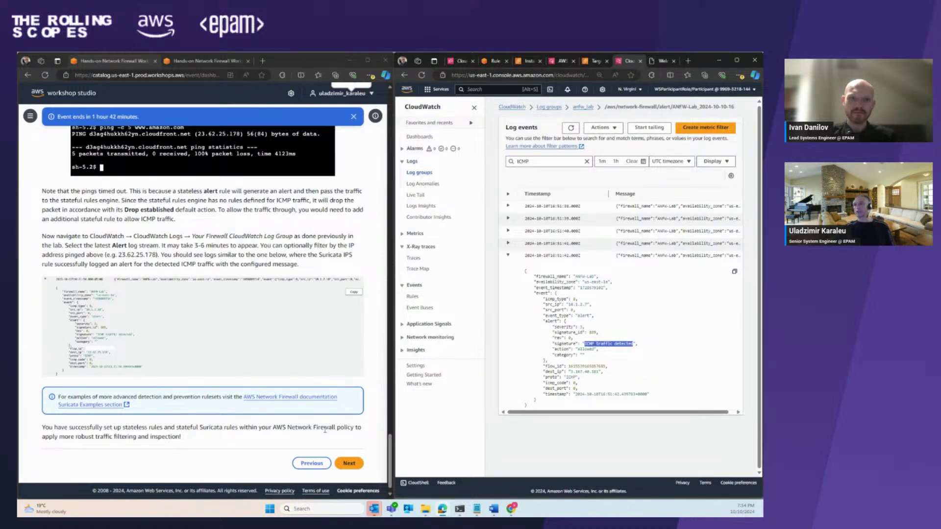
# - Advance the workshop guide to Clean Up Labs One and Two and open the route tables list in the VPC console
pyautogui.click(349, 462)
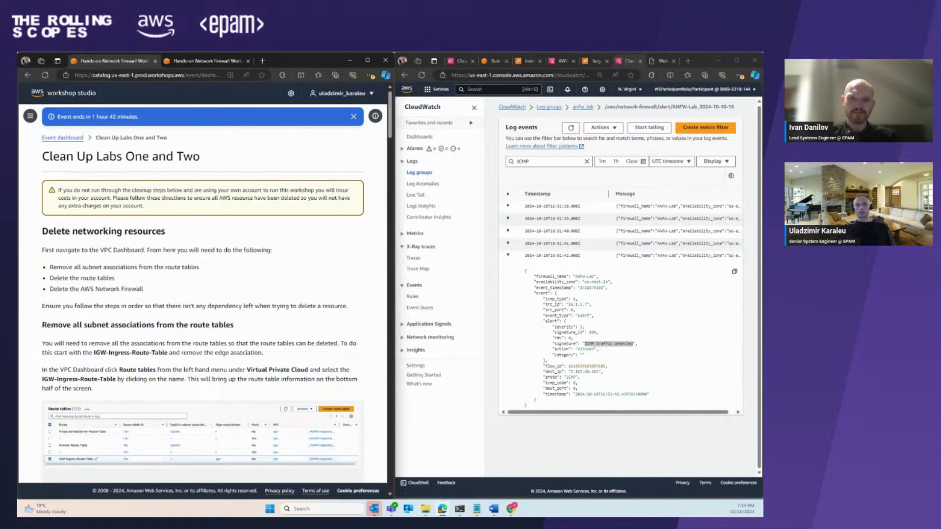
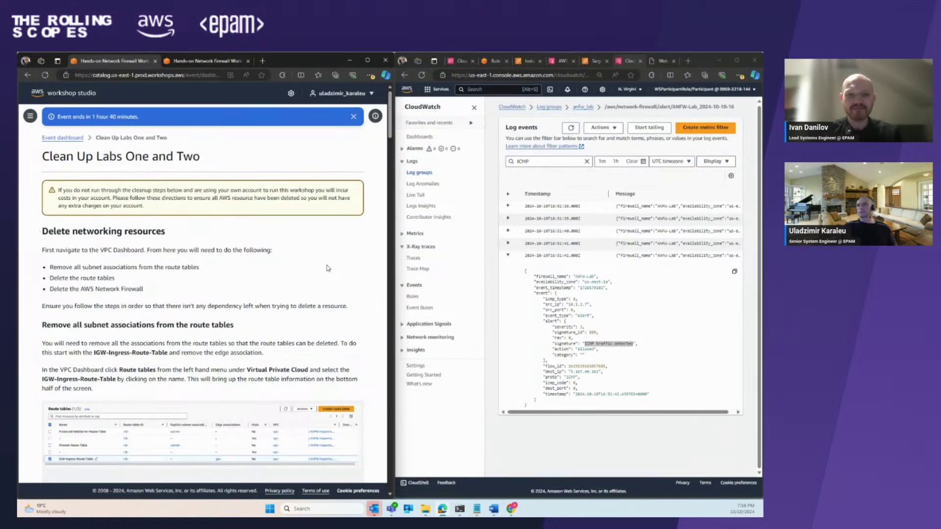
pyautogui.scroll(-1, 292, 271)
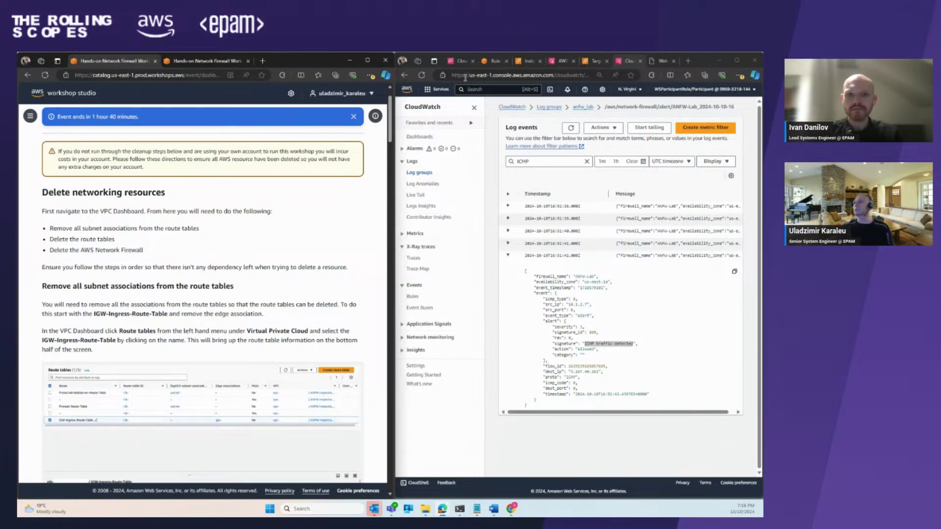
pyautogui.click(494, 61)
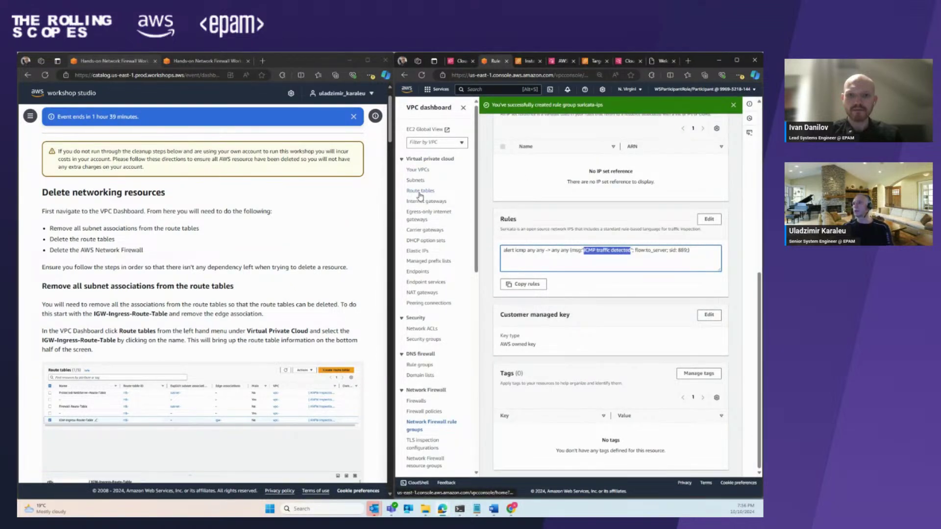
pyautogui.click(490, 89)
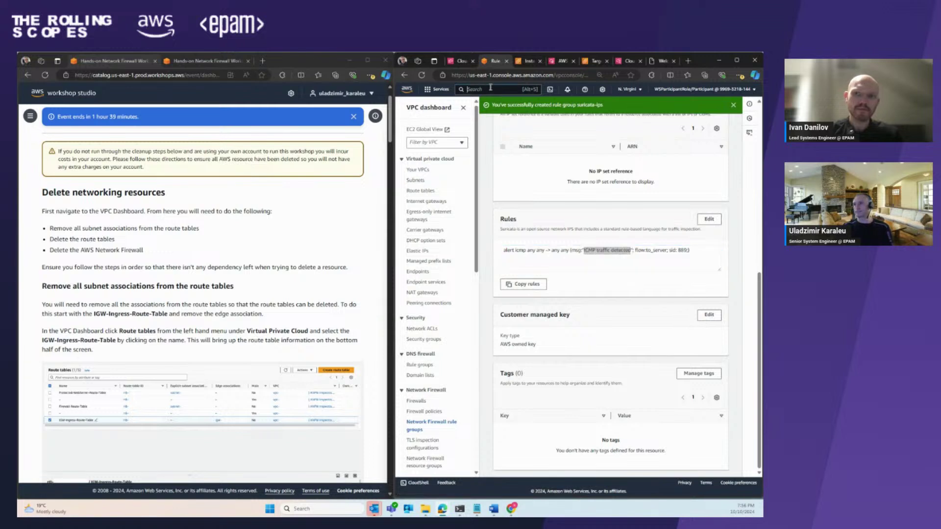
pyautogui.write('v')
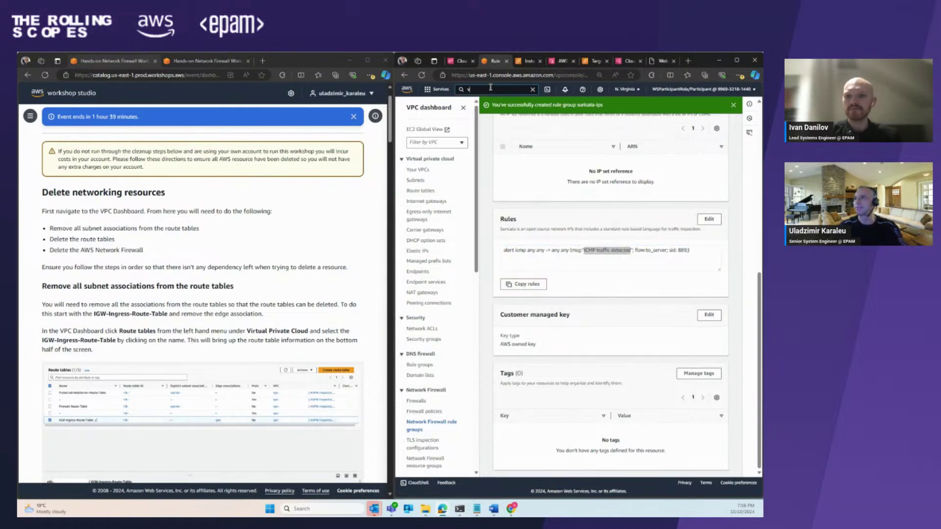
pyautogui.write('pc')
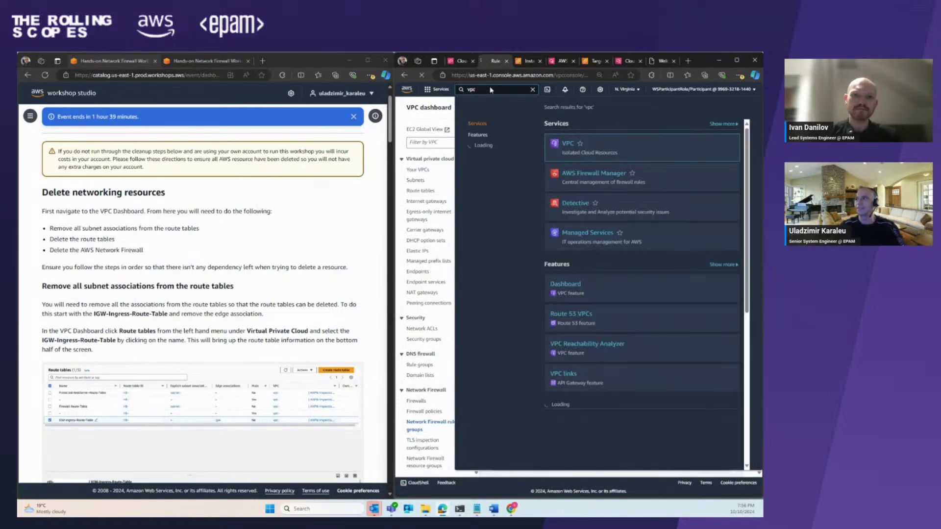
pyautogui.press('Return')
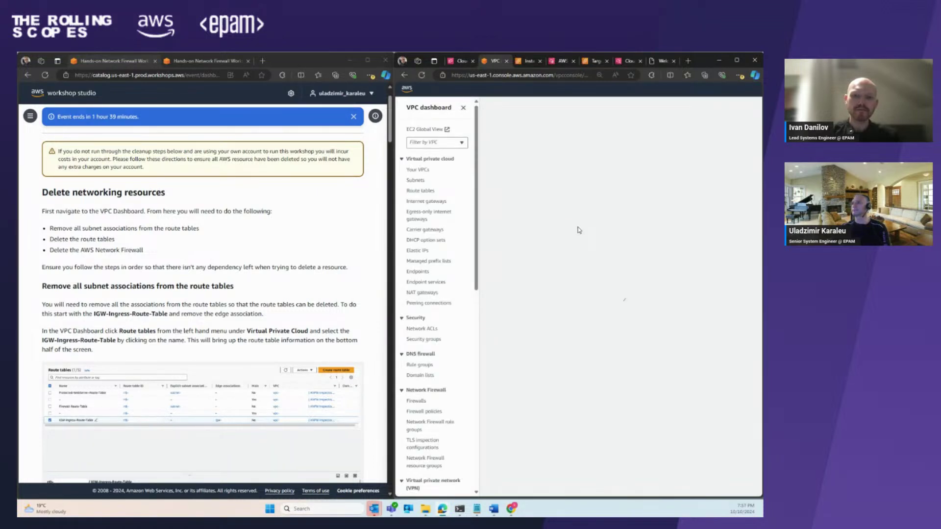
pyautogui.click(419, 192)
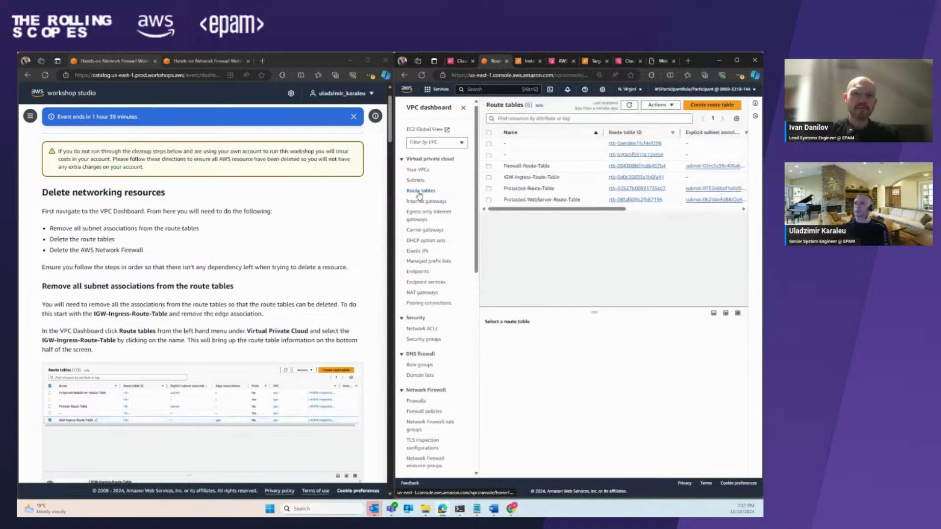
# - Select IGW-Ingress-Route-Table and display its edge associations, consulting the workshop guide's instructions for removing them
pyautogui.scroll(-4, 237, 263)
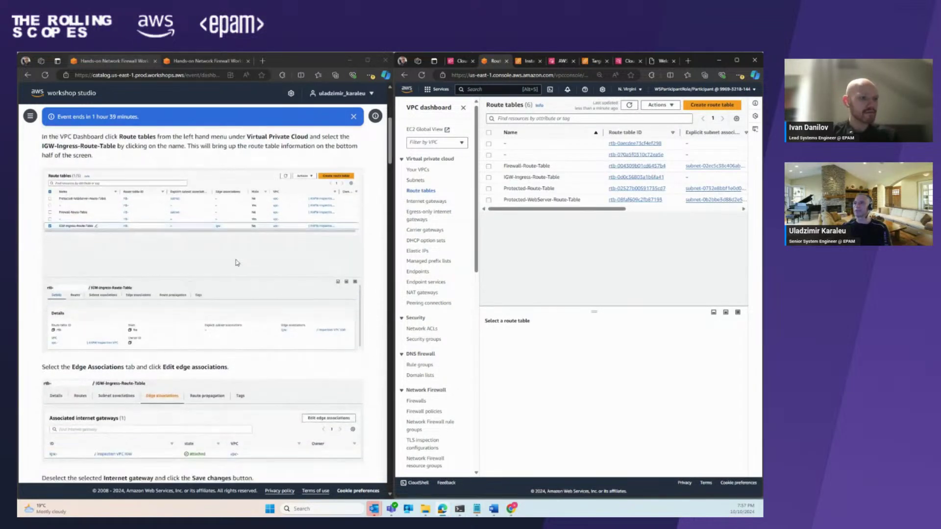
pyautogui.scroll(1, 182, 237)
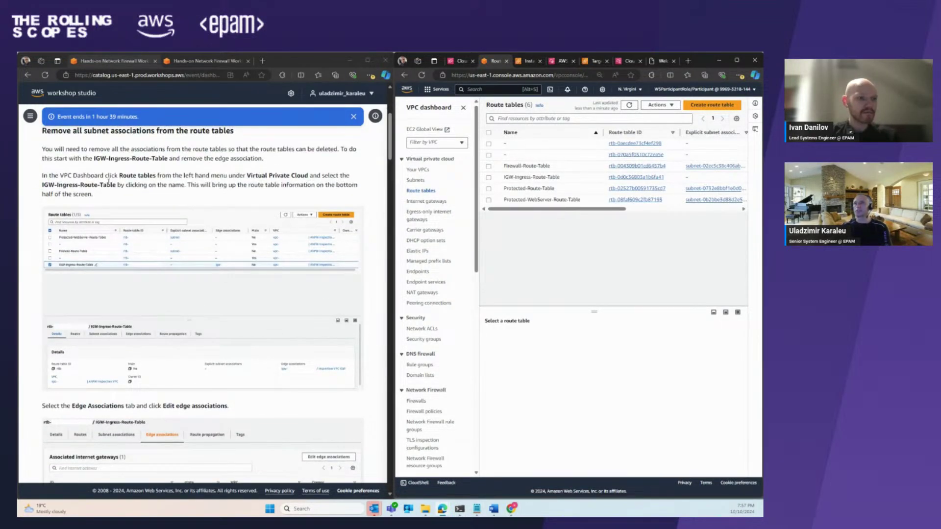
pyautogui.click(488, 177)
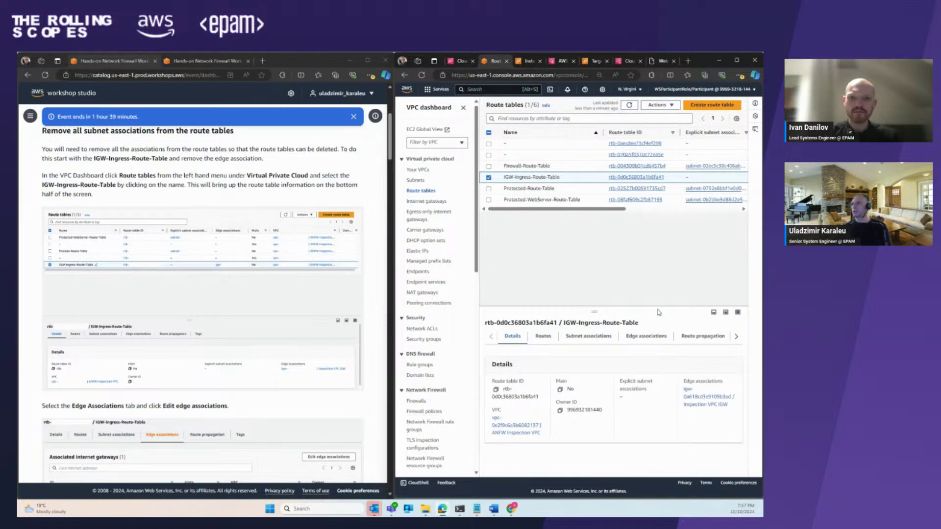
pyautogui.click(650, 338)
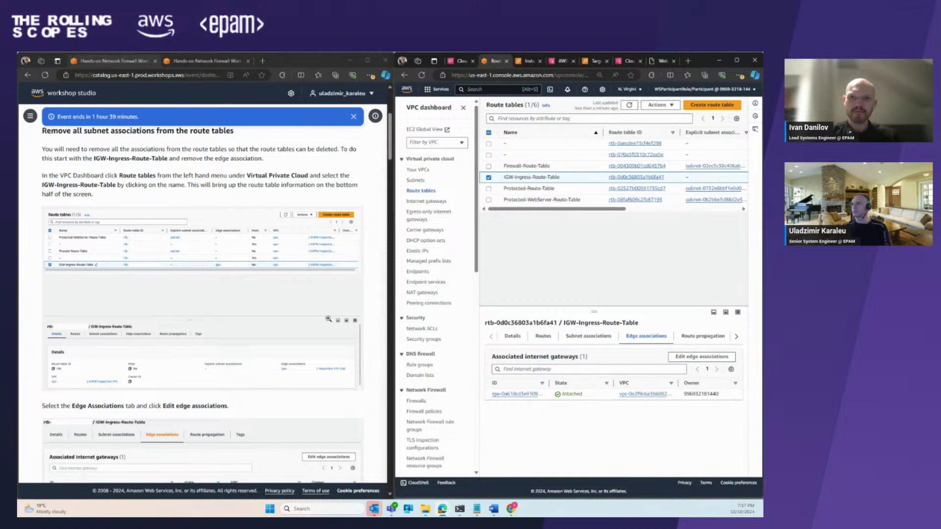
pyautogui.scroll(-3, 323, 318)
pyautogui.scroll(-2, 324, 319)
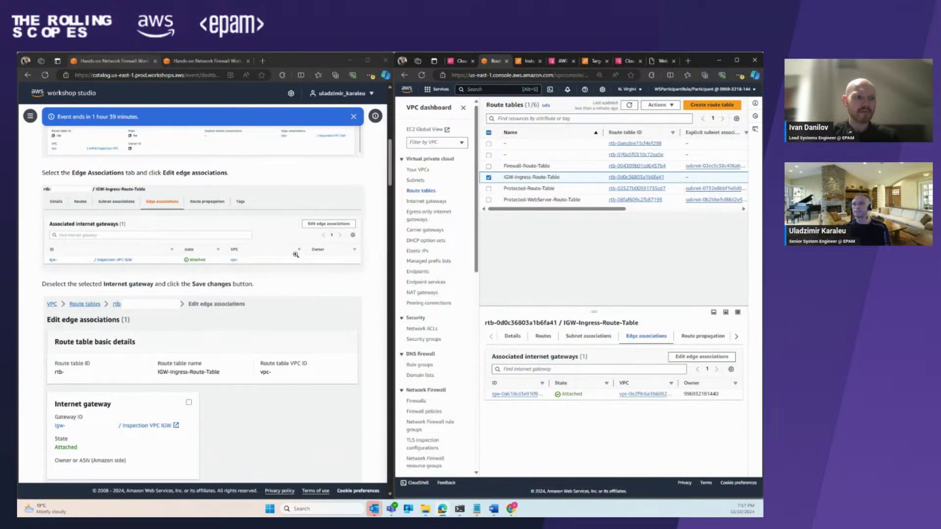
pyautogui.scroll(-4, 296, 255)
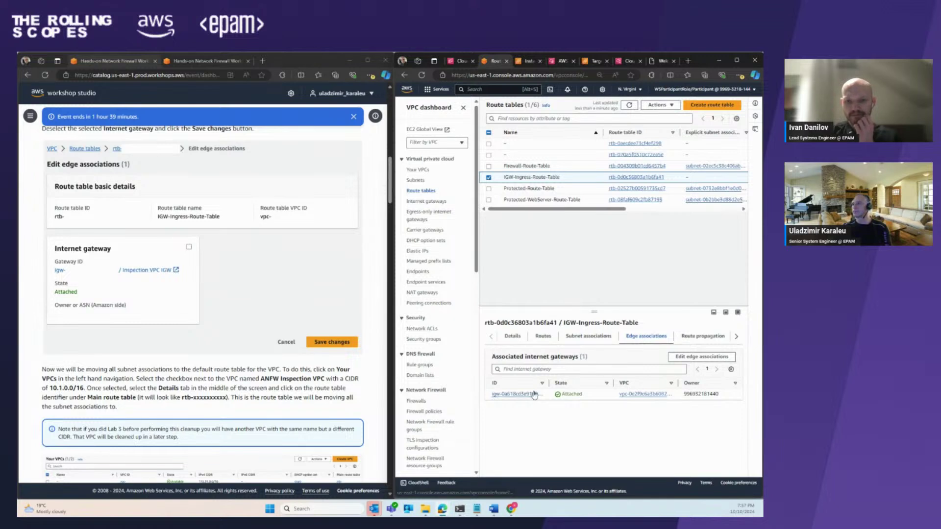
# - Remove the Inspection VPC IGW from the edge associations of IGW-Ingress-Route-Table, save, and clear the table's selection
pyautogui.click(535, 394)
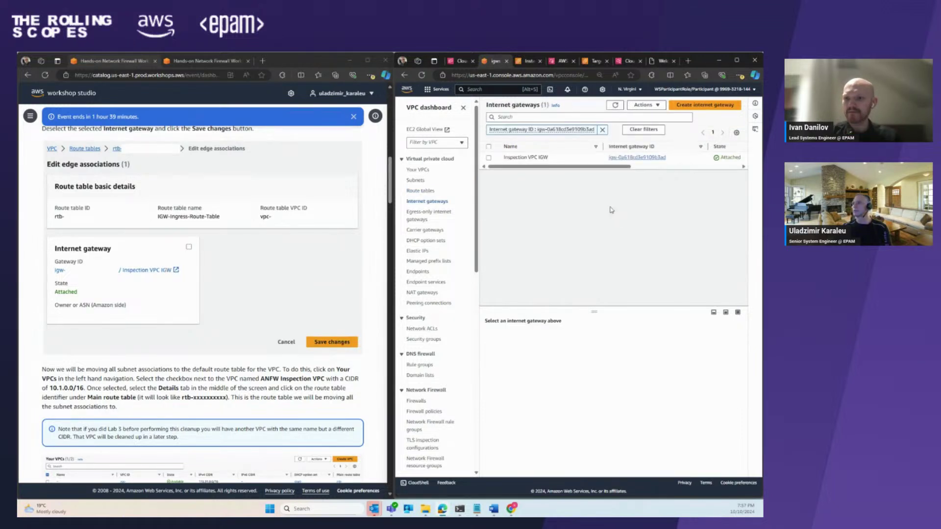
pyautogui.click(403, 74)
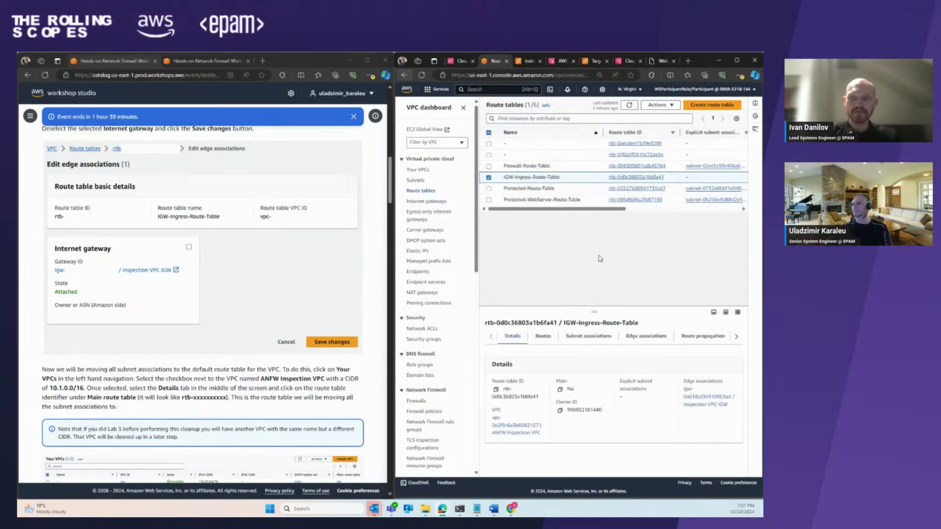
pyautogui.click(631, 338)
pyautogui.click(700, 357)
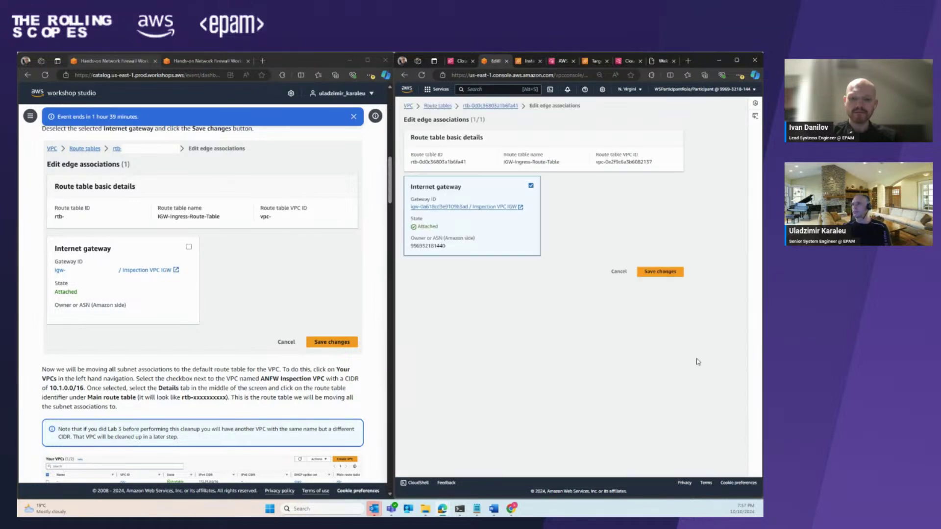
pyautogui.click(531, 185)
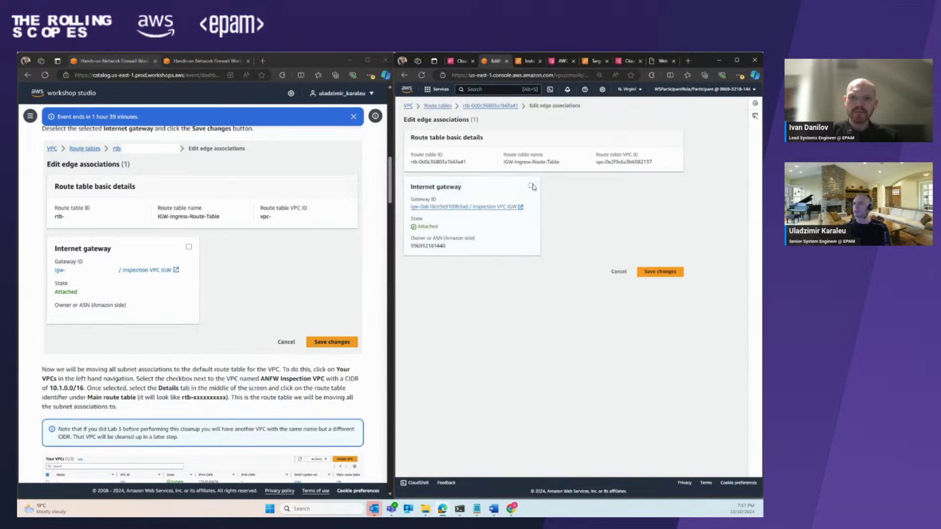
pyautogui.click(671, 278)
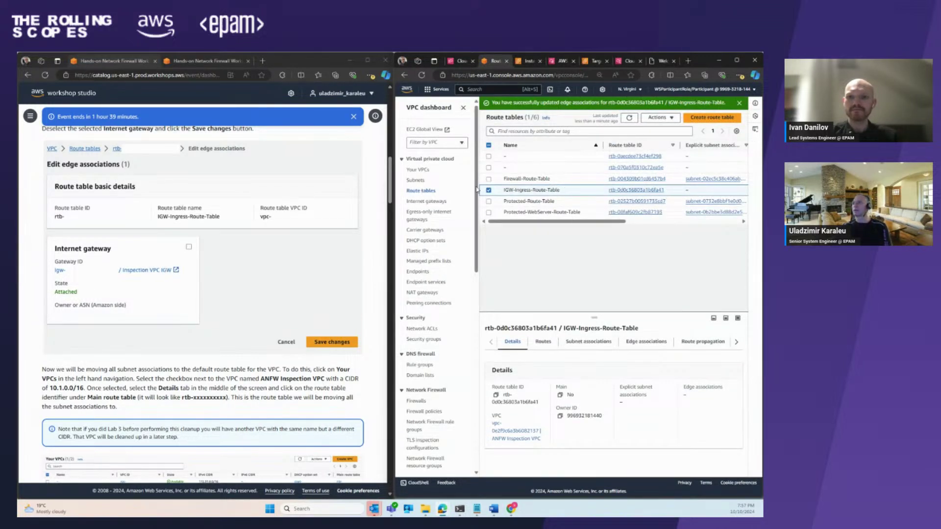
pyautogui.click(488, 191)
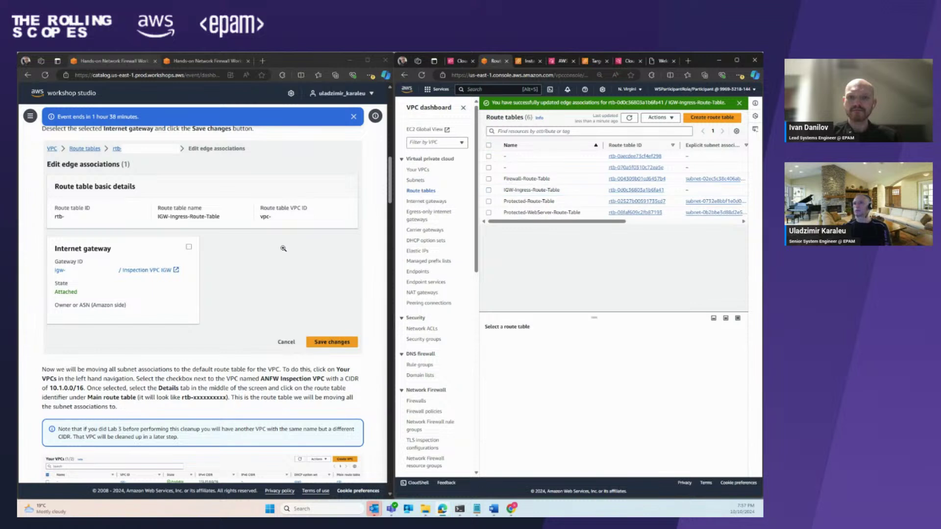
# - Find the main route table of the ANFW Inspection VPC in the route tables list and open its details
pyautogui.scroll(-3, 258, 281)
pyautogui.scroll(-3, 260, 281)
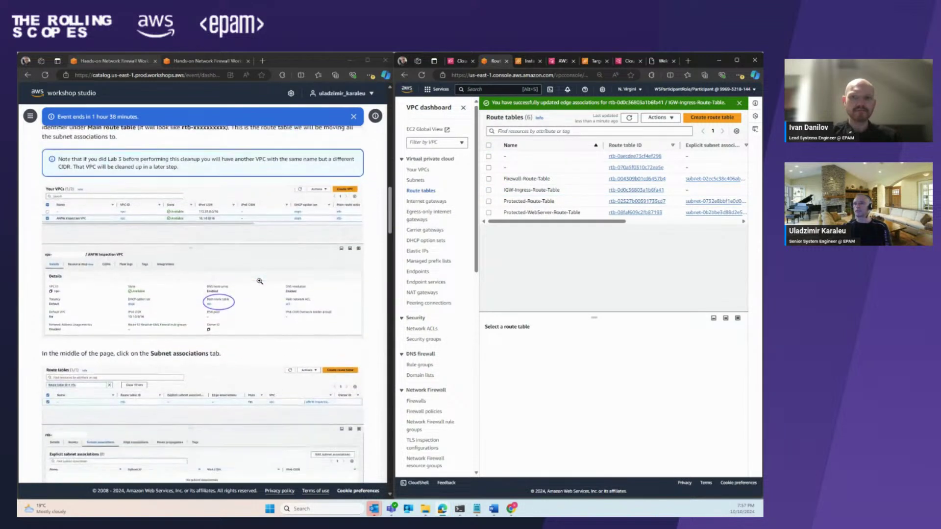
pyautogui.scroll(-1, 308, 268)
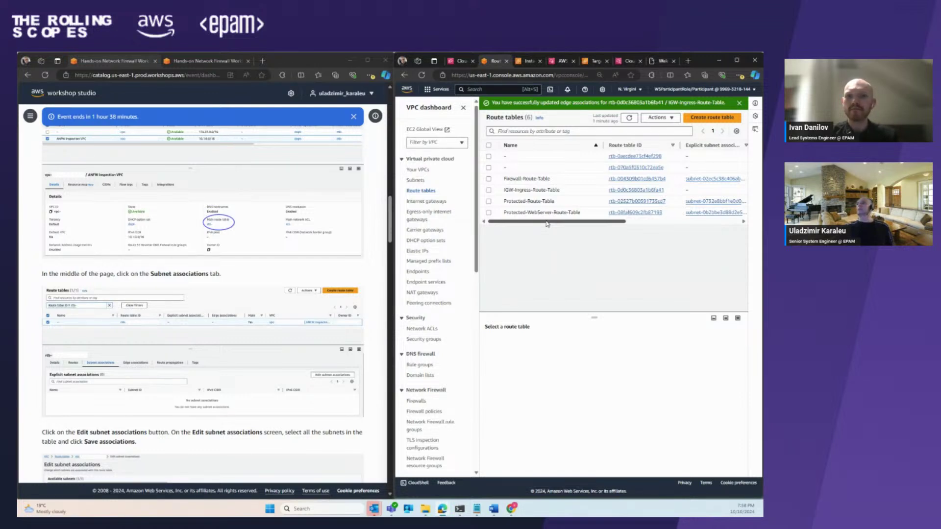
pyautogui.moveTo(547, 224); pyautogui.dragTo(684, 227)
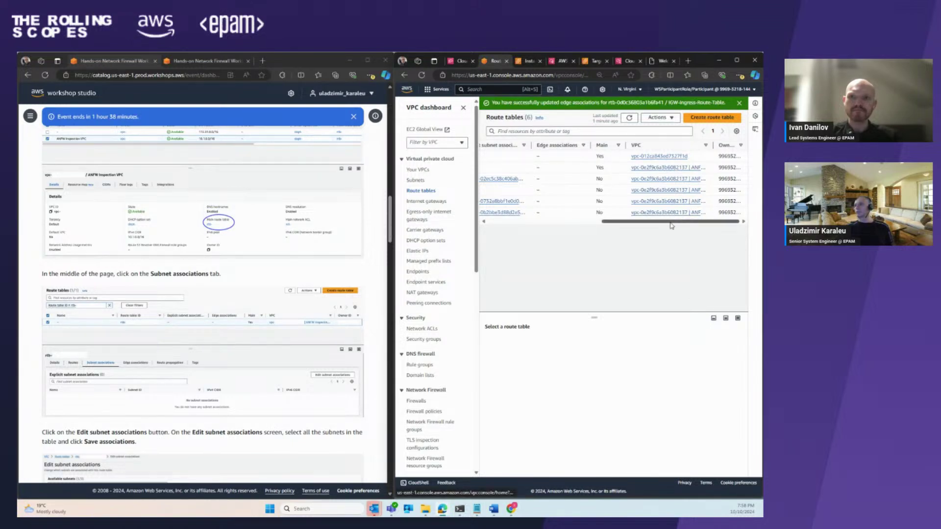
pyautogui.moveTo(669, 221); pyautogui.dragTo(556, 237)
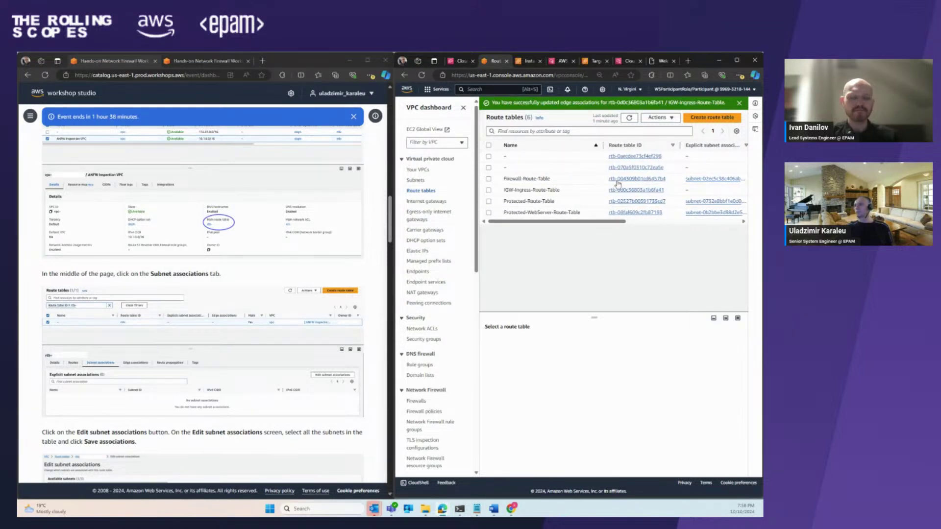
pyautogui.click(629, 167)
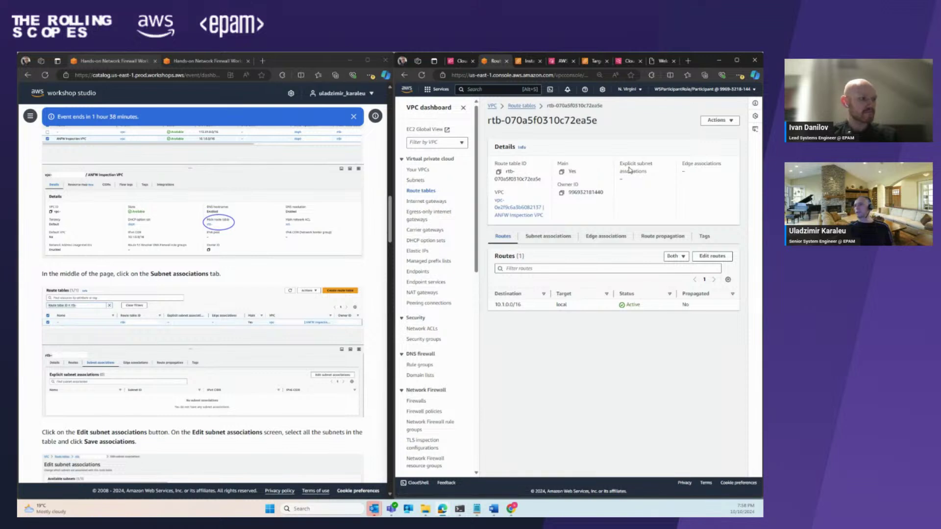
# - Associate Firewall Subnet, Protected WebServer Subnet and Protected Subnet with the ANFW Inspection VPC's main route table and save the associations
pyautogui.click(549, 237)
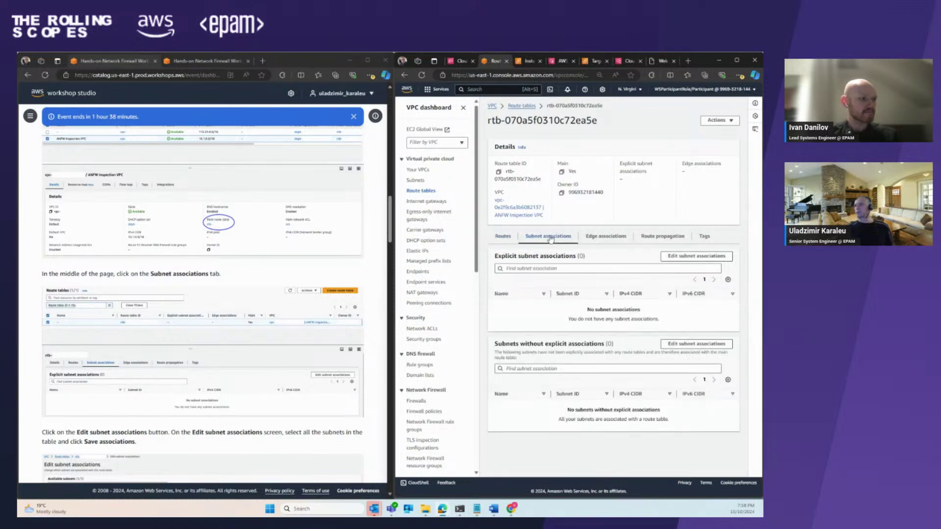
pyautogui.click(683, 260)
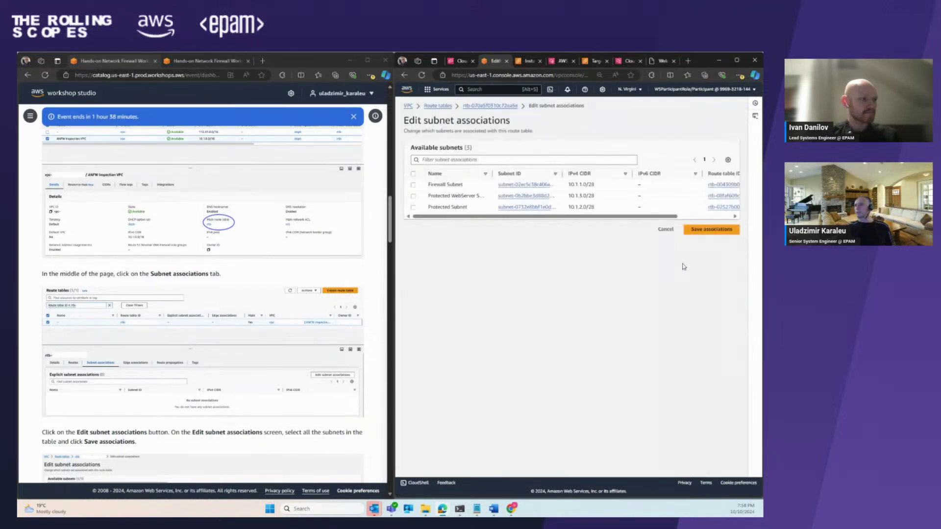
pyautogui.click(413, 185)
pyautogui.click(413, 196)
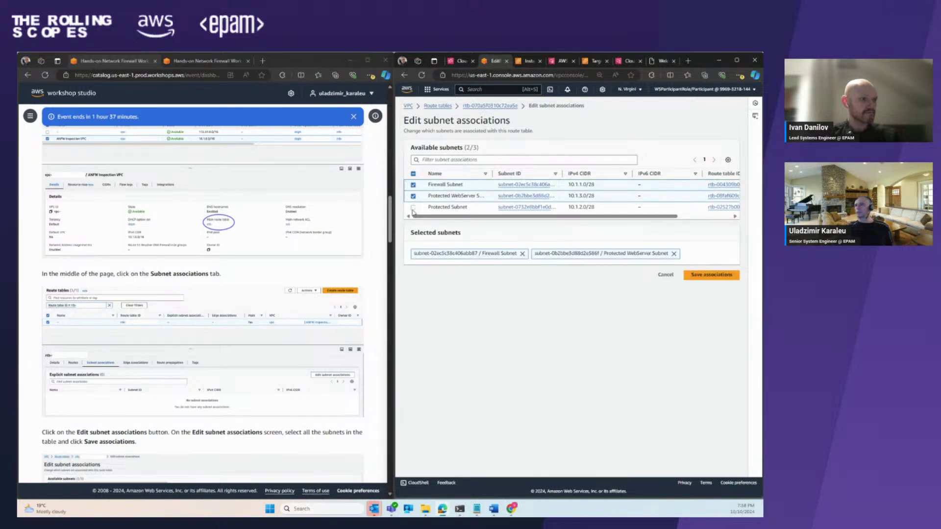
pyautogui.click(413, 207)
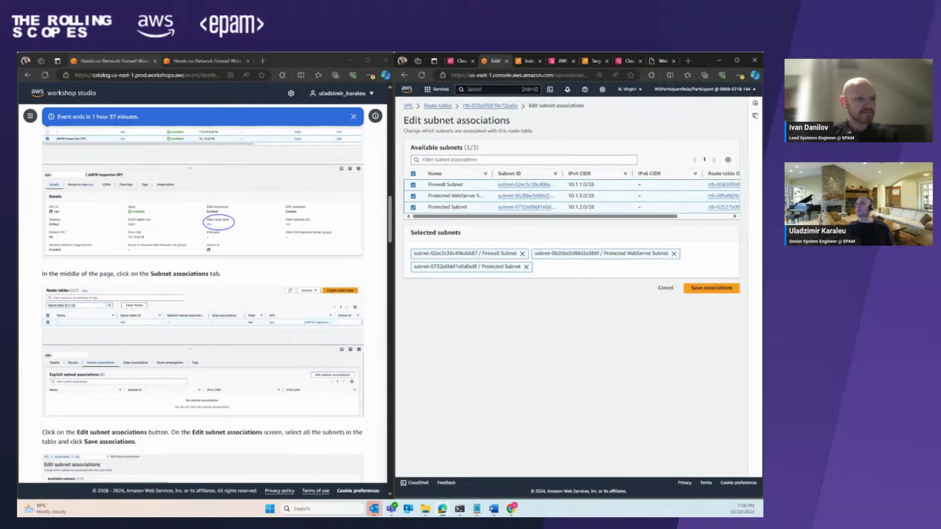
pyautogui.click(709, 289)
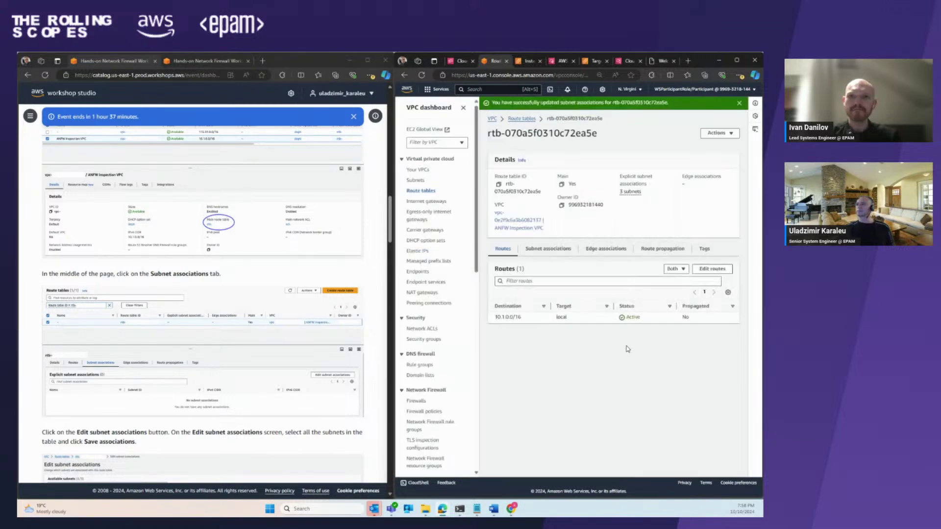
# - Delete Firewall-Route-Table, IGW-Ingress-Route-Table, Protected-Route-Table and Protected-WebServer-Route-Table together, confirming with "delete"
pyautogui.scroll(-6, 277, 275)
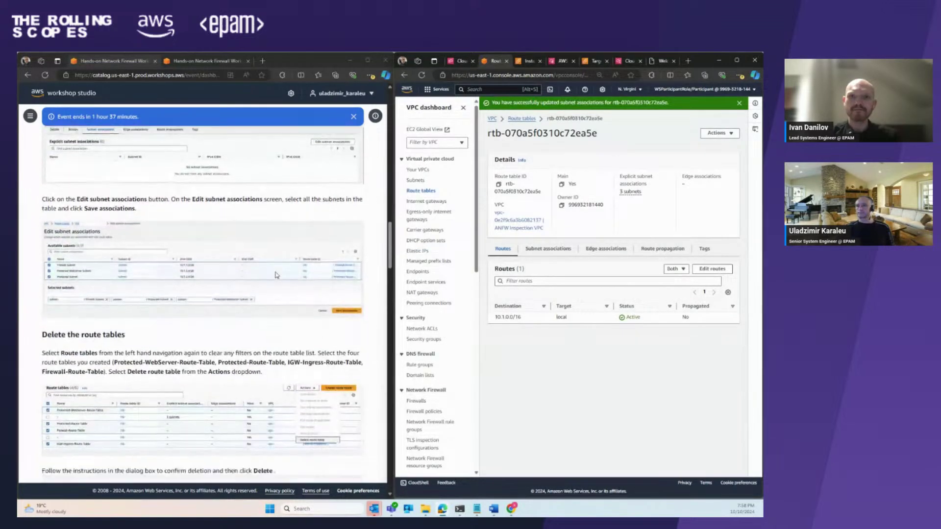
pyautogui.scroll(-2, 276, 271)
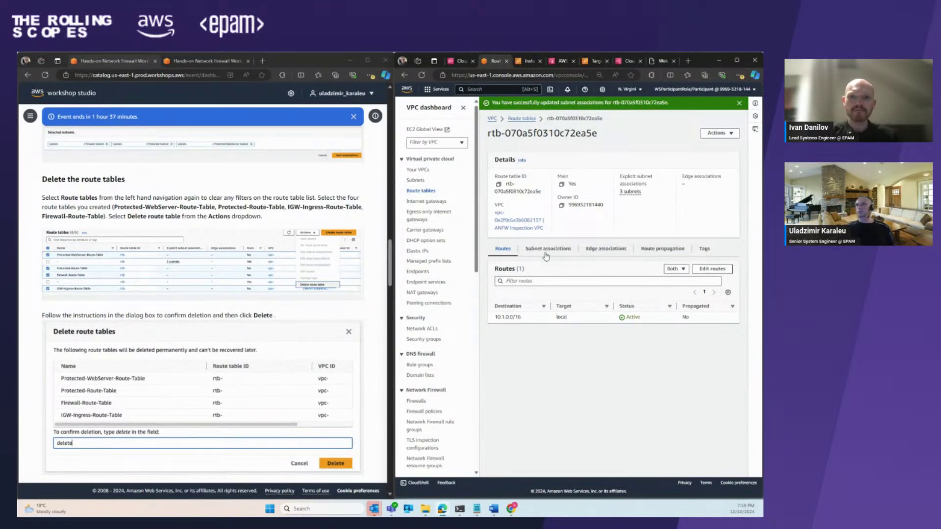
pyautogui.click(520, 119)
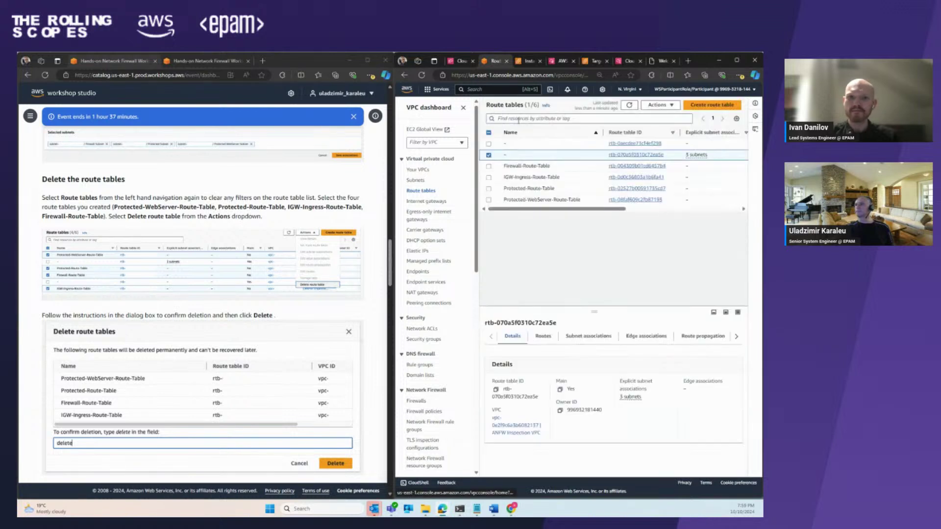
pyautogui.click(489, 155)
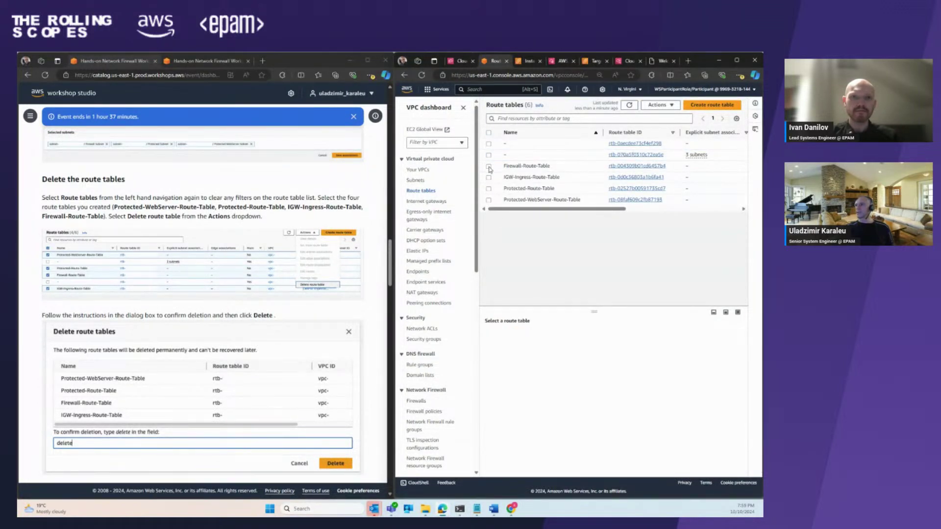
pyautogui.click(489, 166)
pyautogui.click(488, 177)
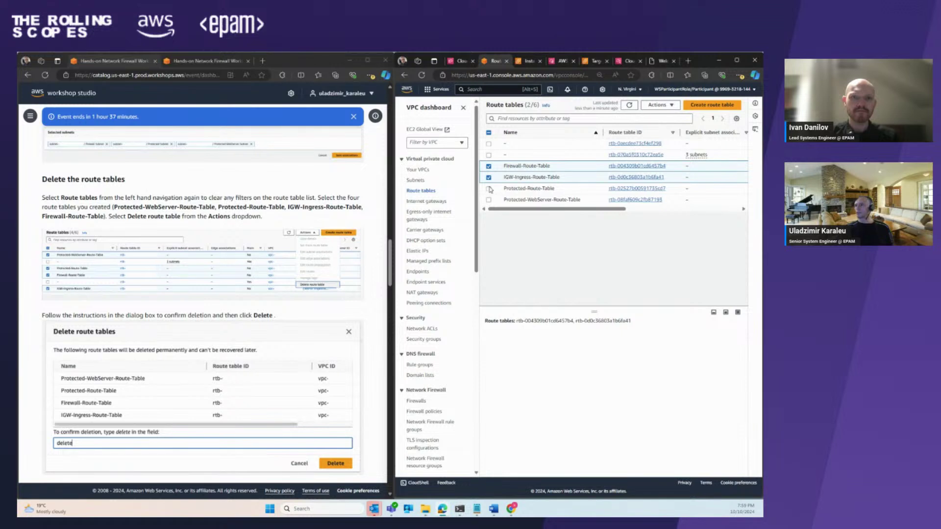
pyautogui.click(489, 189)
pyautogui.click(489, 200)
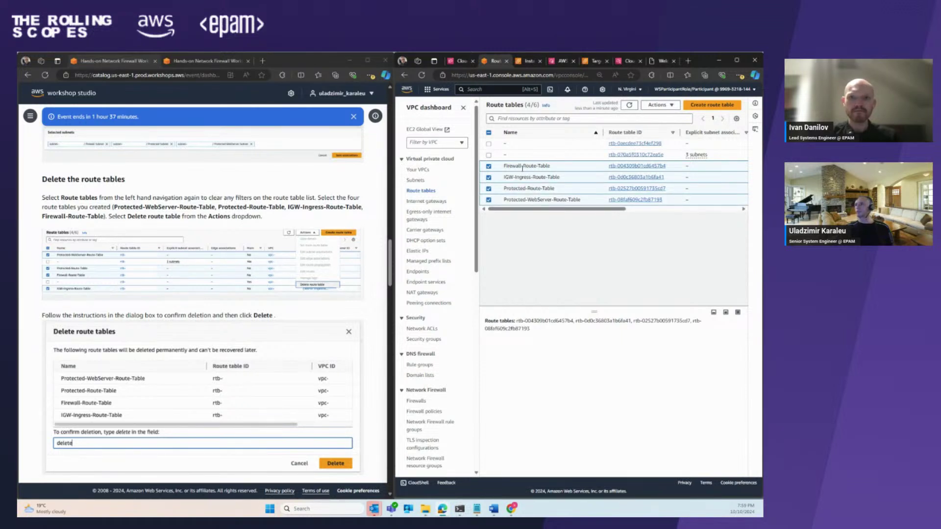
pyautogui.click(659, 105)
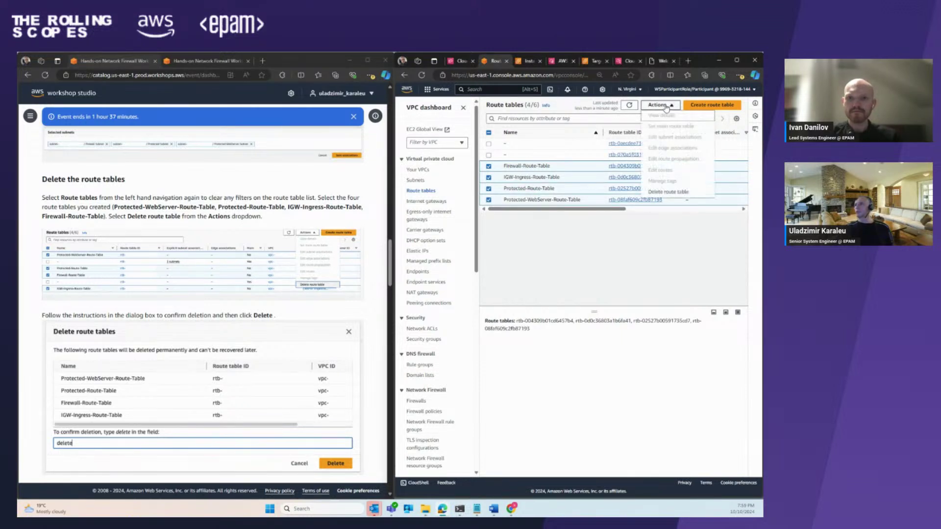
pyautogui.click(669, 192)
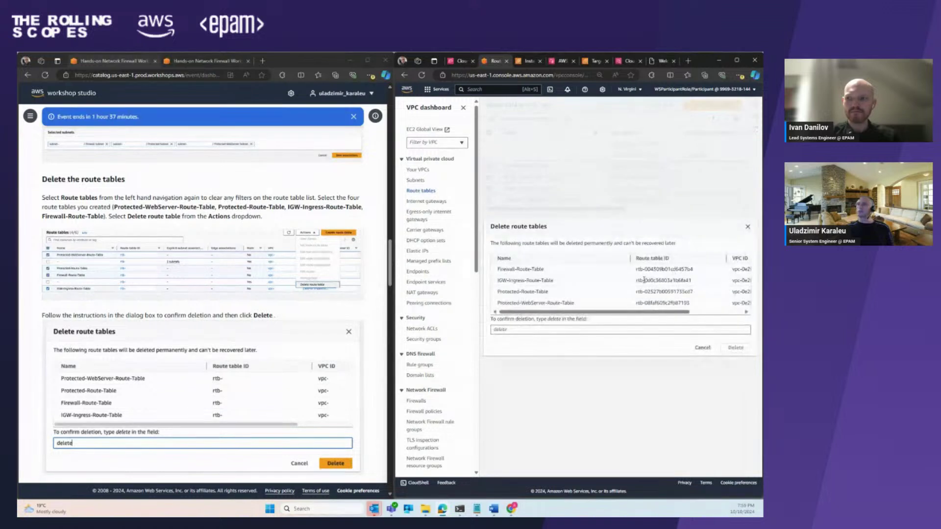
pyautogui.click(550, 332)
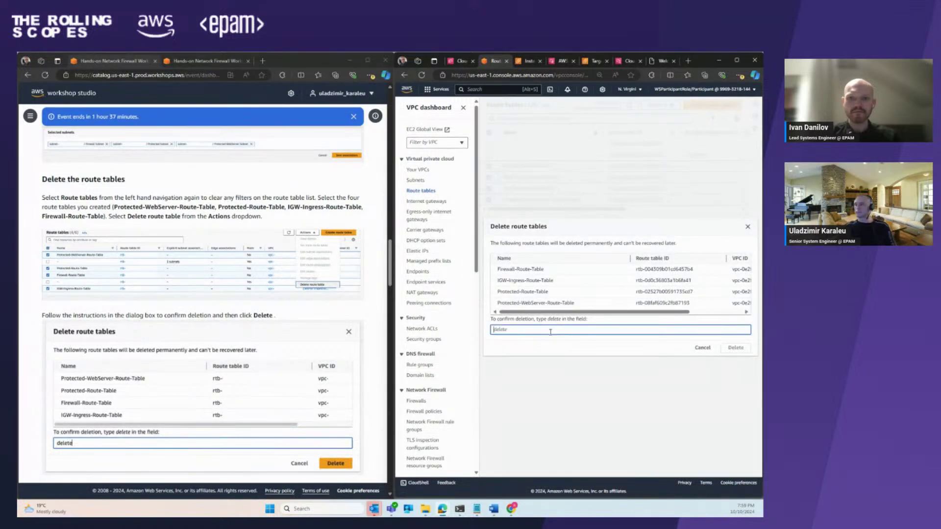
pyautogui.write('delete')
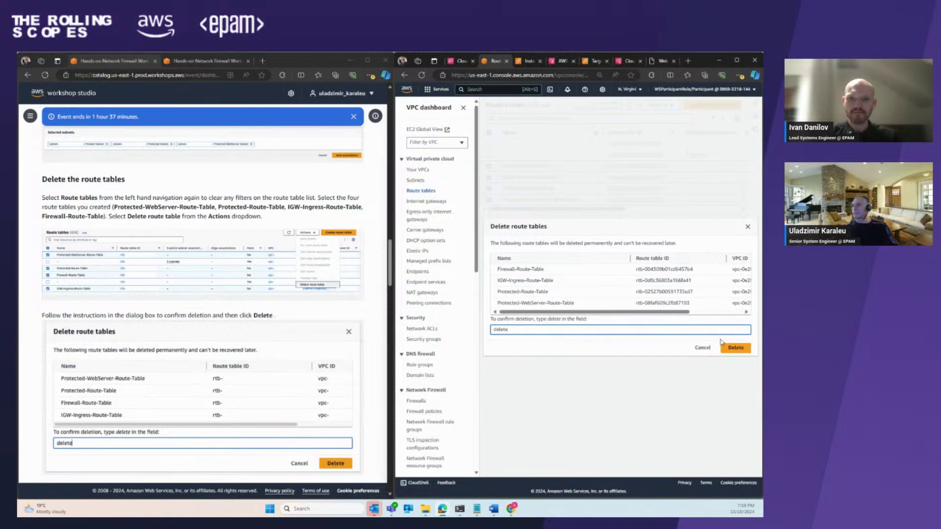
pyautogui.click(735, 347)
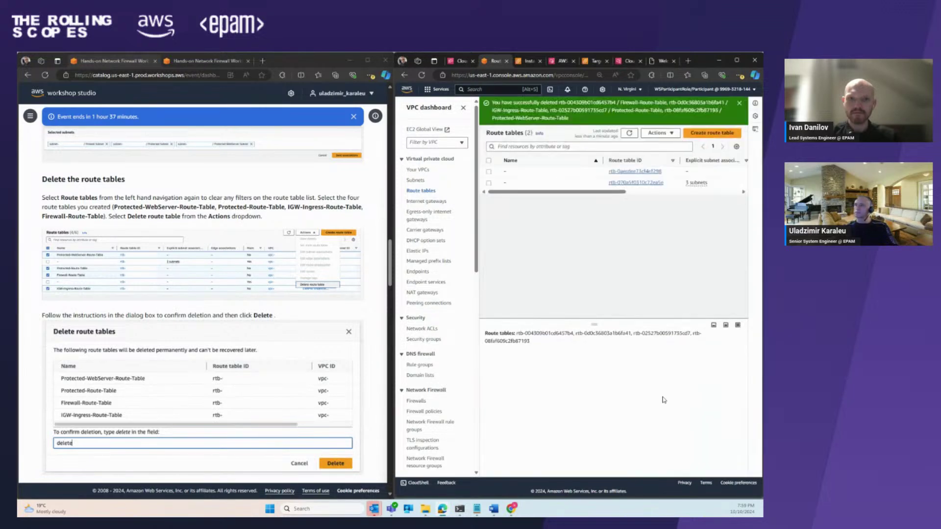
# - Follow the workshop's firewall deletion instructions and open the details of the ANFW-Lab firewall
pyautogui.scroll(-3, 286, 284)
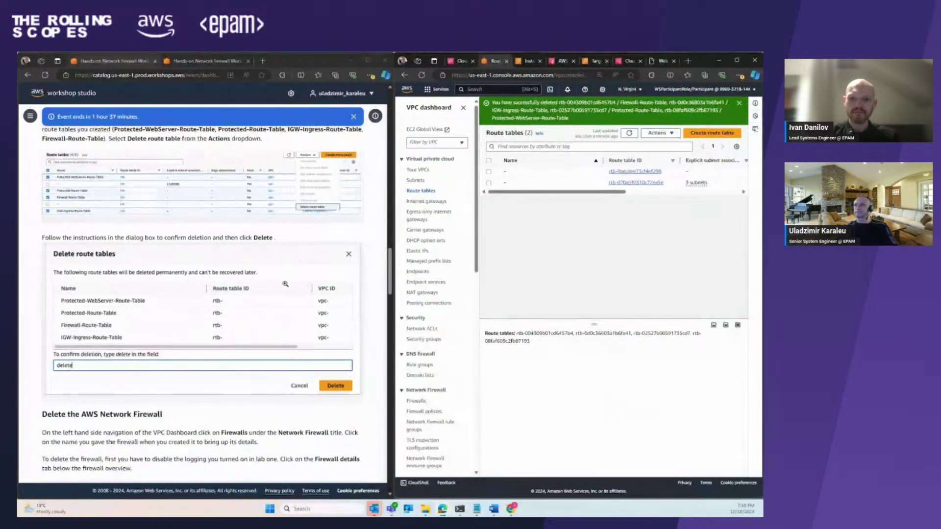
pyautogui.scroll(-4, 285, 284)
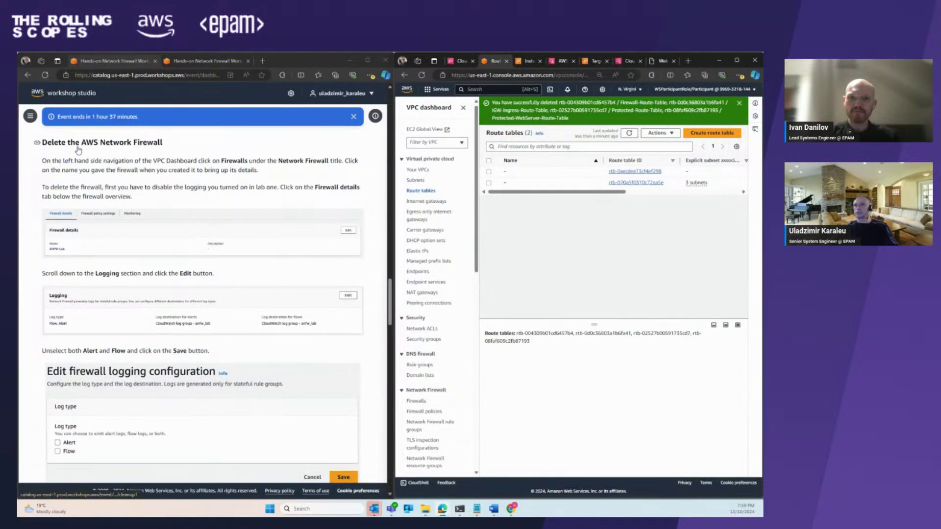
pyautogui.scroll(-3, 434, 274)
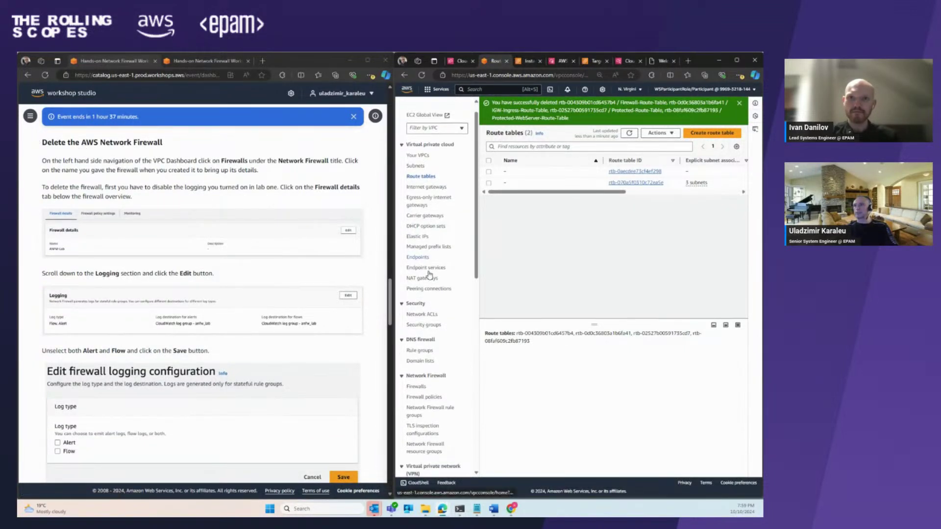
pyautogui.click(418, 284)
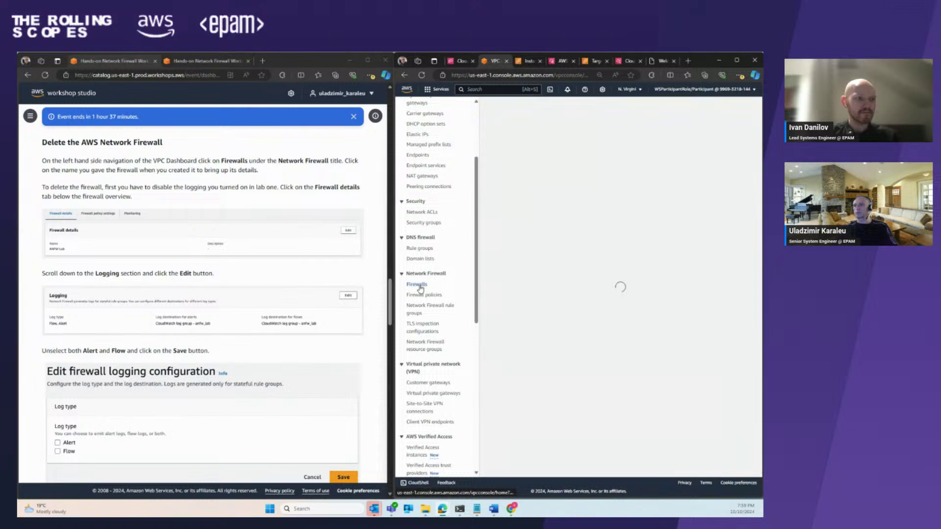
pyautogui.scroll(-2, 232, 283)
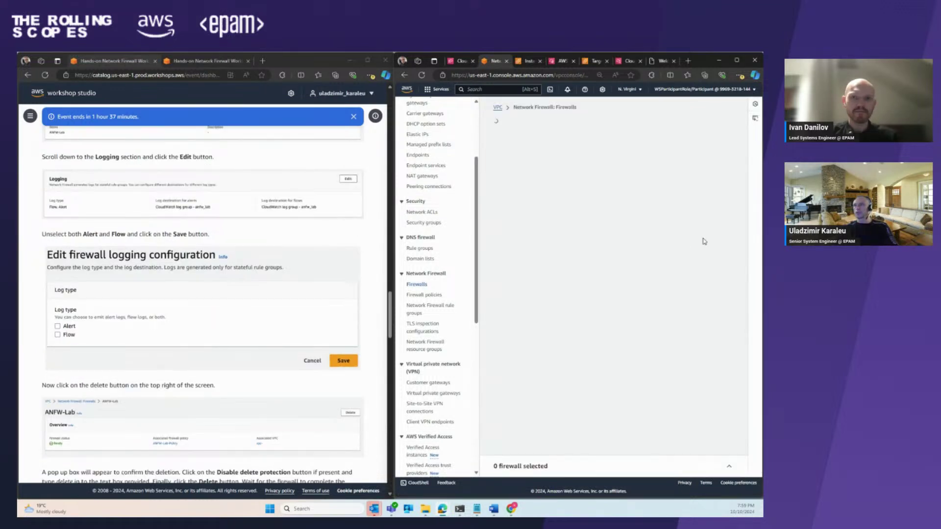
pyautogui.click(538, 219)
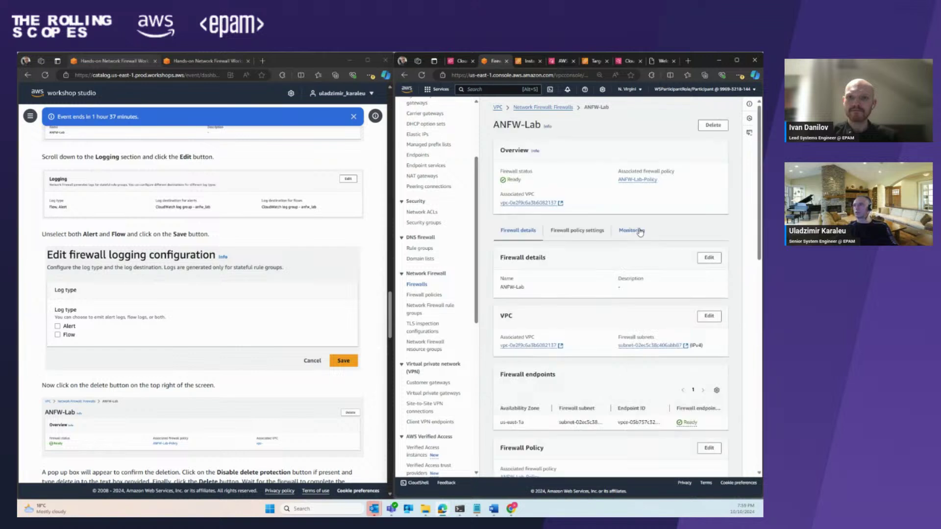
# - Disable Alert and Flow logging for the ANFW-Lab firewall and save the logging configuration
pyautogui.scroll(-1, 600, 286)
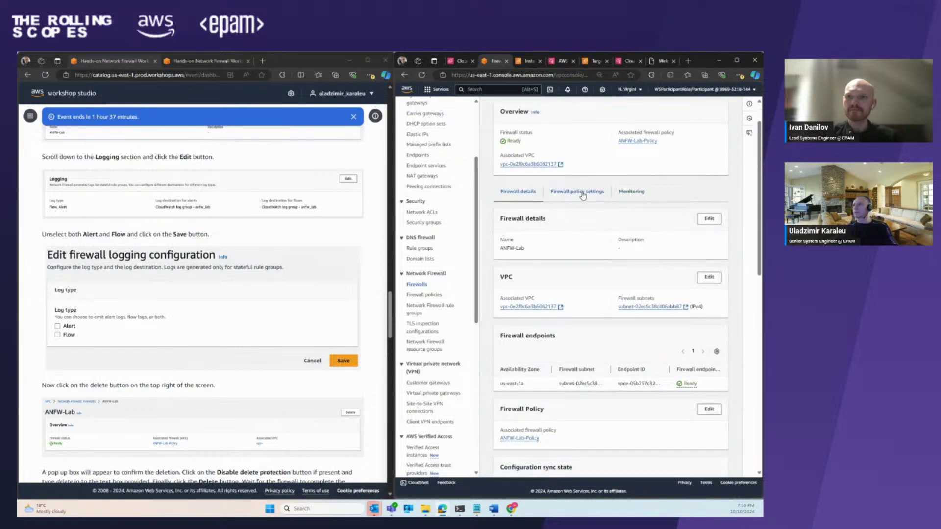
pyautogui.scroll(-7, 582, 196)
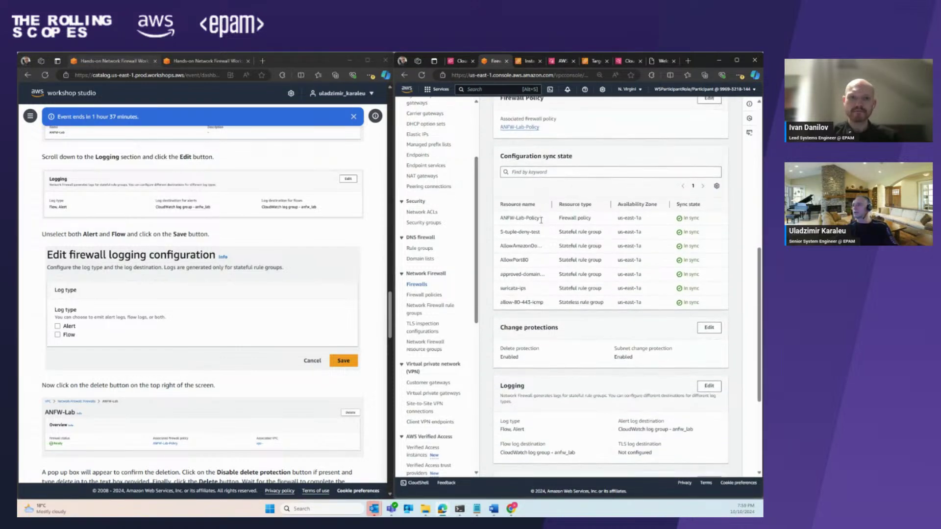
pyautogui.scroll(-2, 541, 219)
pyautogui.click(709, 310)
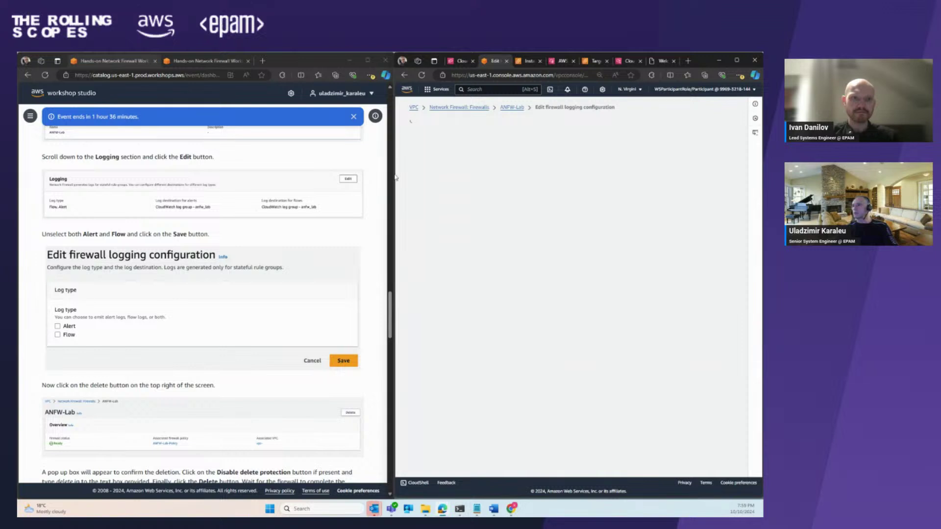
pyautogui.click(433, 195)
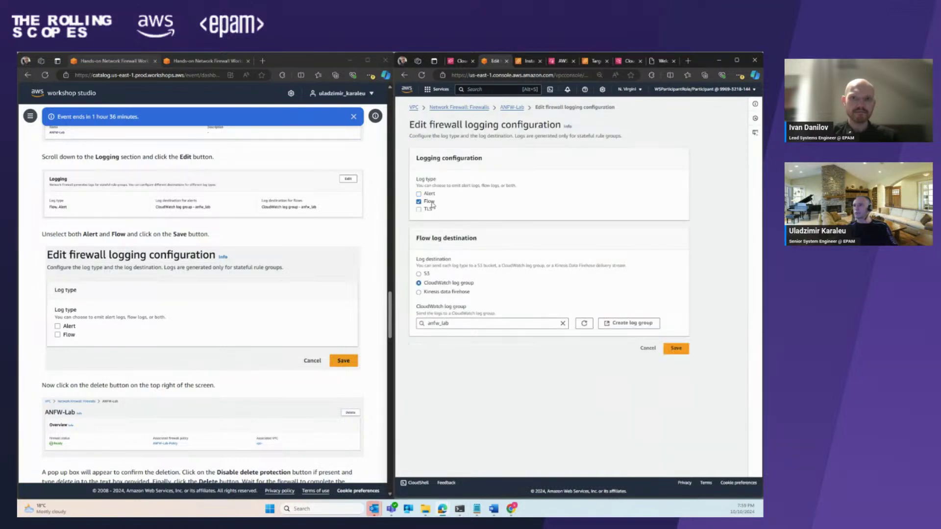
pyautogui.click(433, 201)
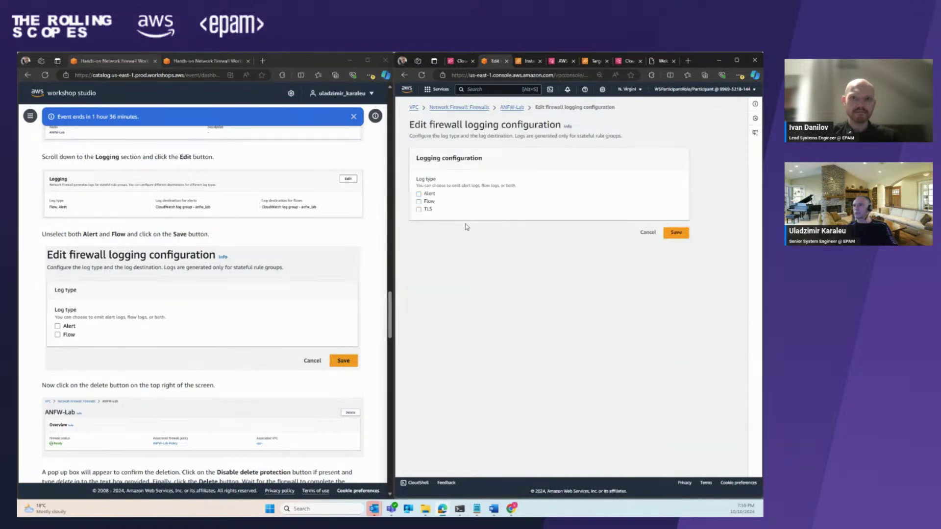
pyautogui.click(676, 233)
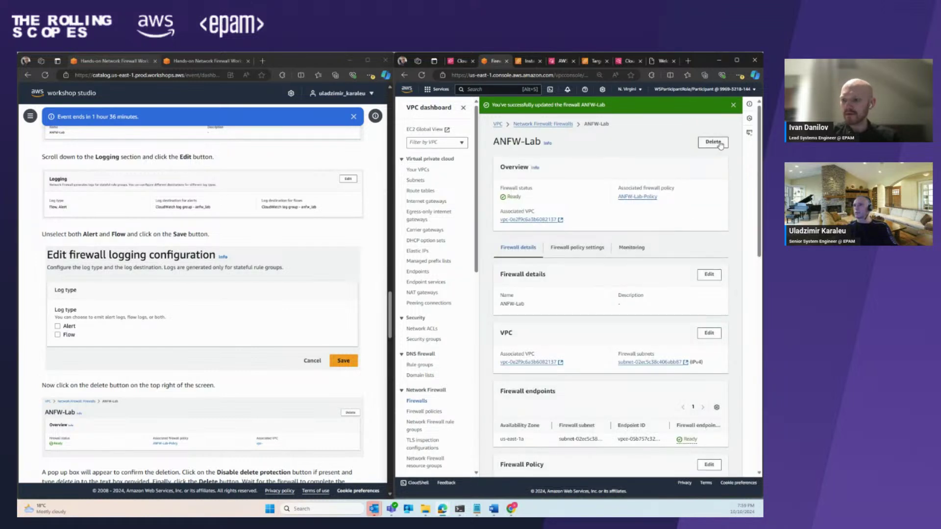
# - Delete the ANFW-Lab firewall, disabling its delete protection and confirming with "delete"
pyautogui.click(720, 145)
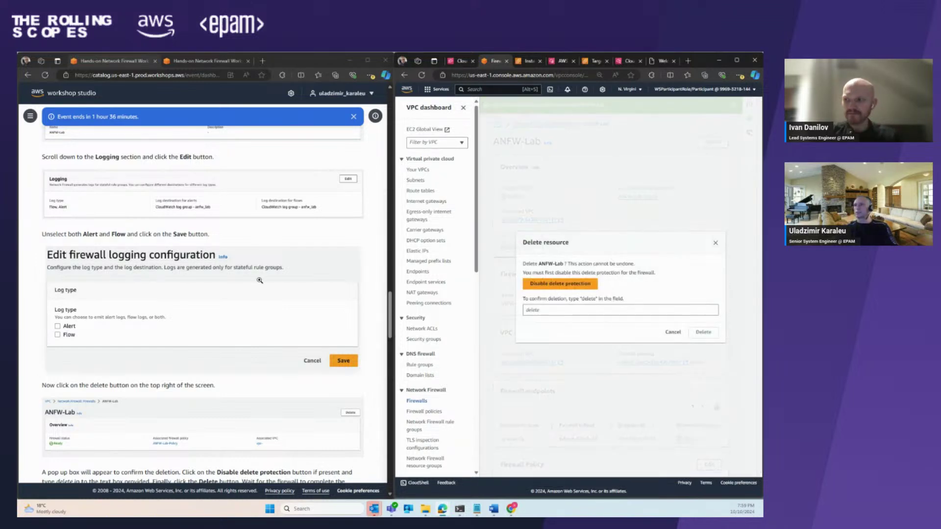
pyautogui.click(533, 312)
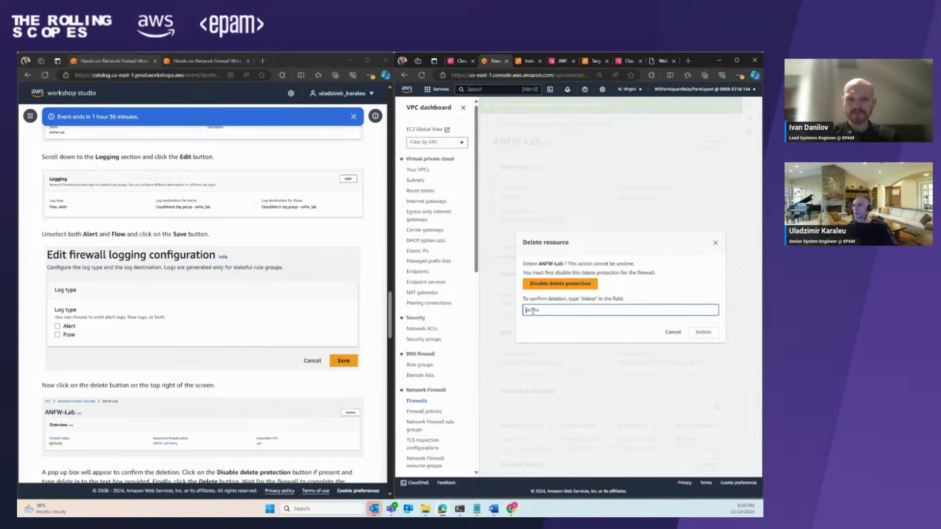
pyautogui.write('del')
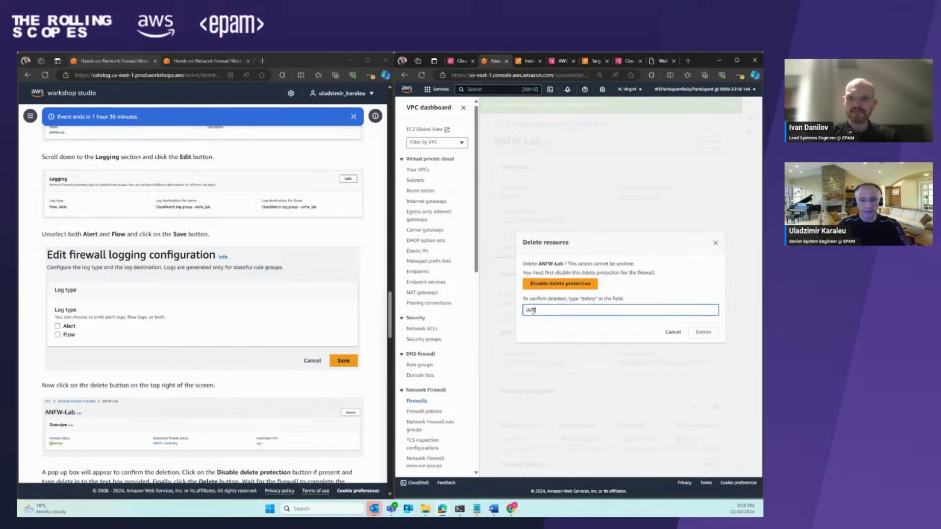
pyautogui.write('ete')
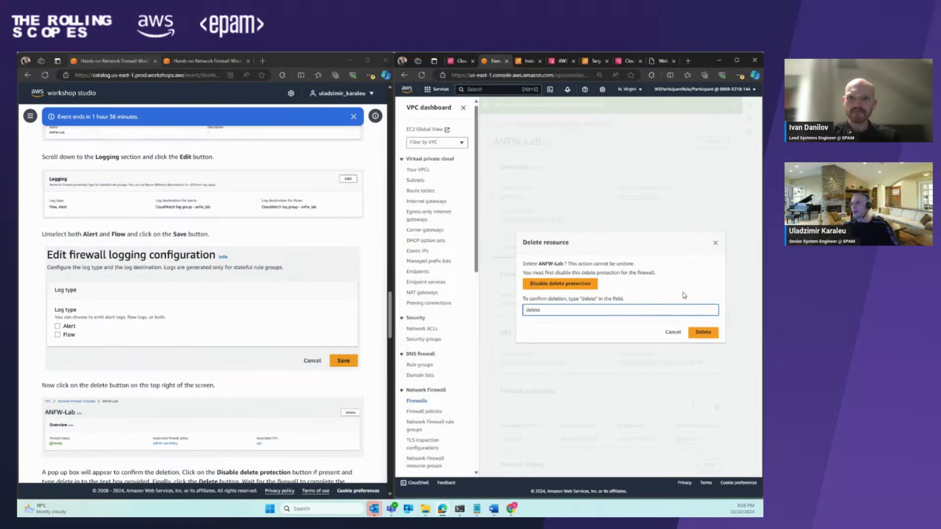
pyautogui.click(547, 287)
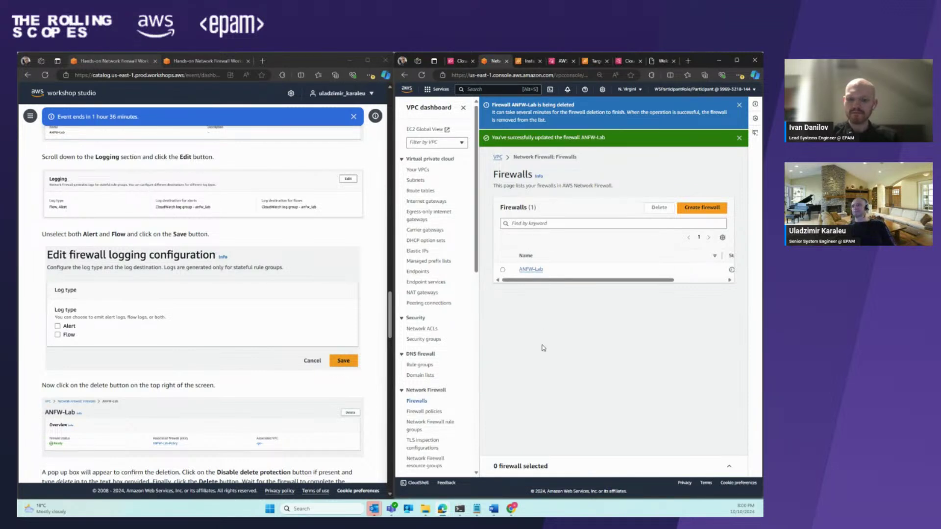
# - Monitor the deletion status of ANFW-Lab, refreshing the firewalls list until the firewall is removed
pyautogui.moveTo(579, 286); pyautogui.dragTo(609, 282)
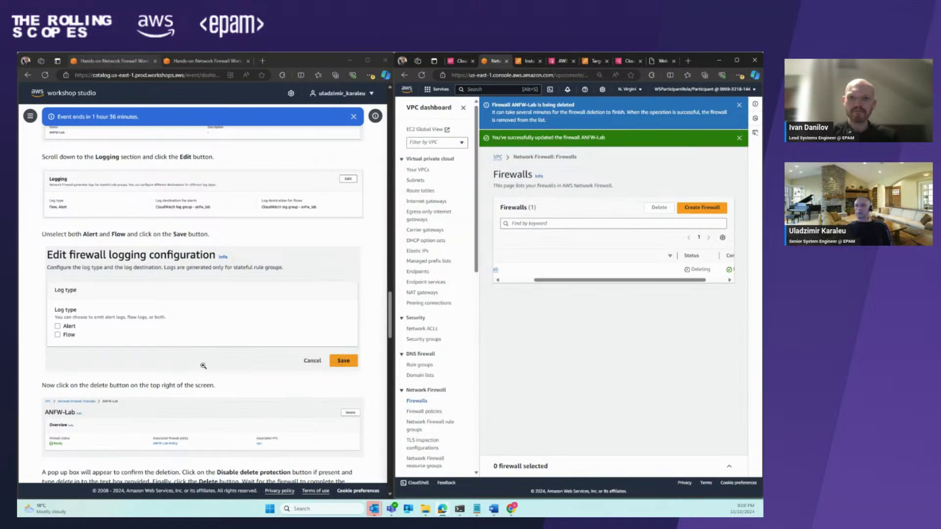
pyautogui.scroll(-7, 203, 366)
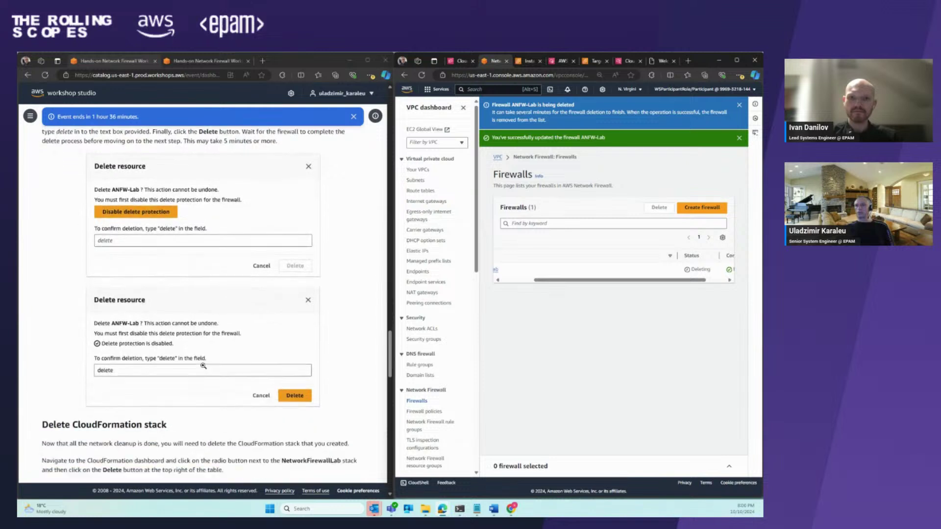
pyautogui.scroll(-3, 203, 366)
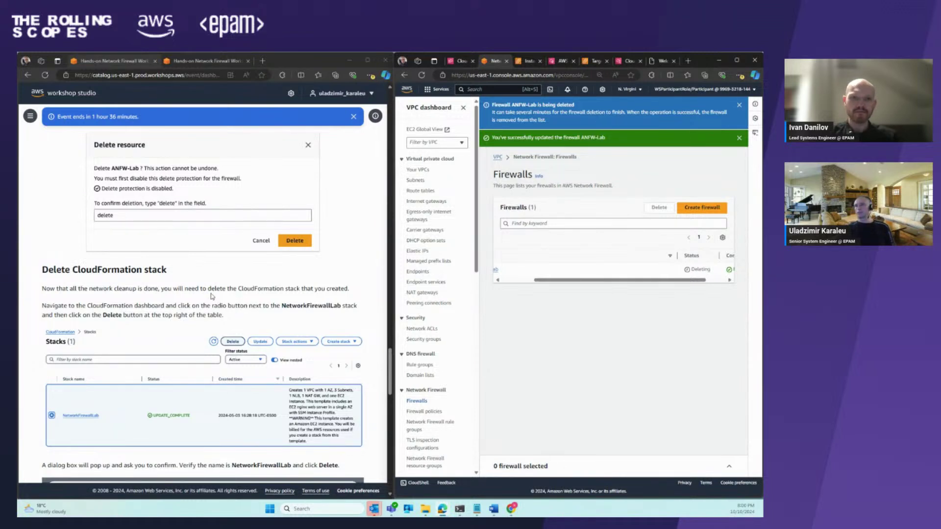
pyautogui.scroll(3, 175, 298)
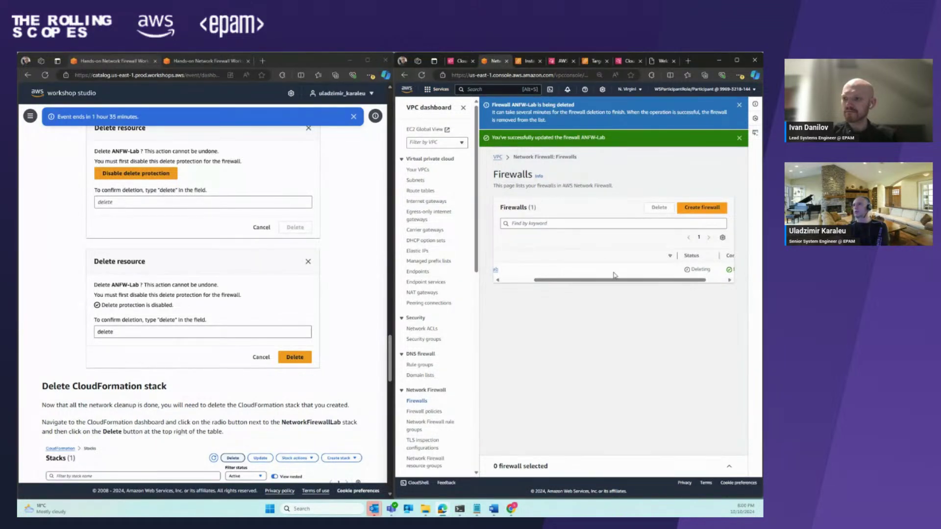
pyautogui.moveTo(614, 275); pyautogui.dragTo(632, 294)
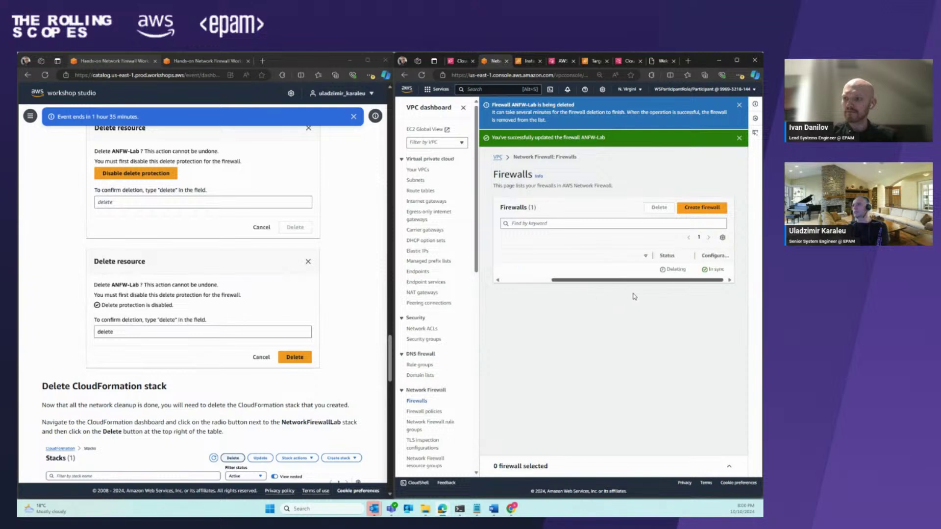
pyautogui.click(422, 76)
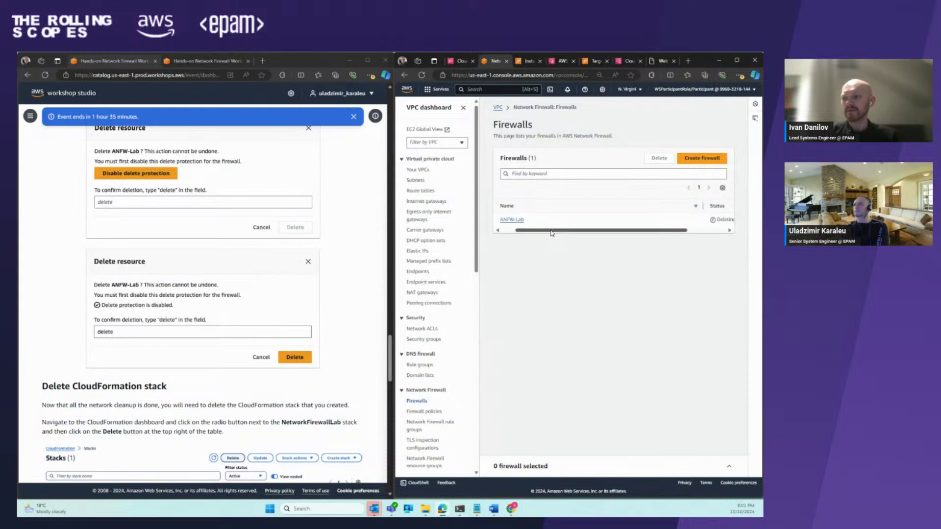
pyautogui.hscroll(1, 551, 232)
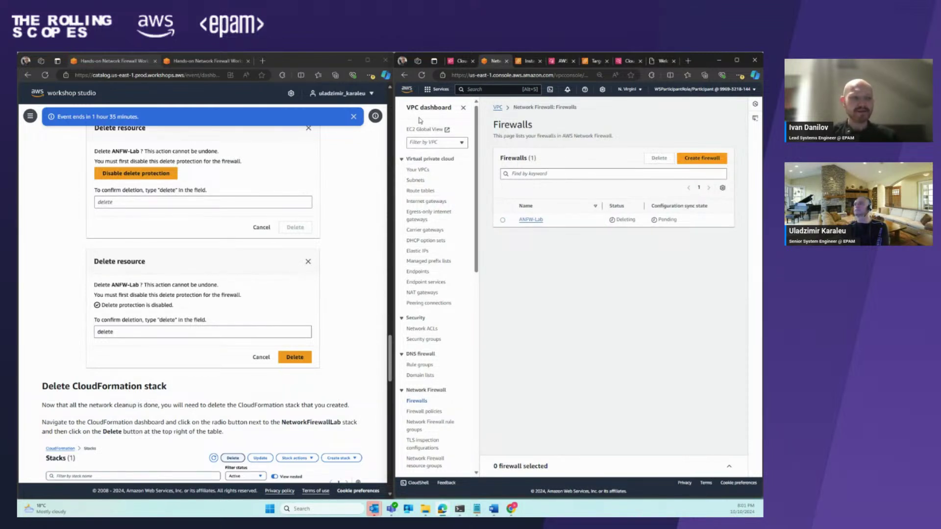
pyautogui.click(422, 75)
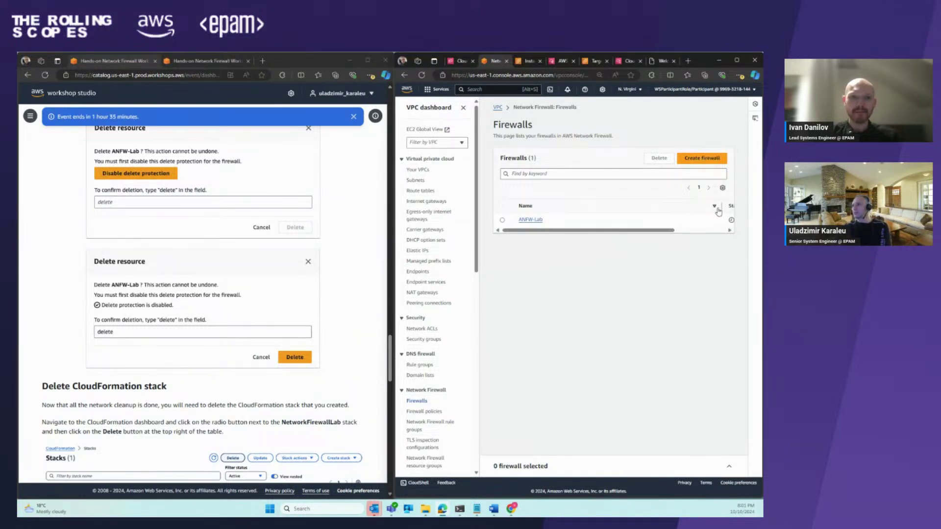
pyautogui.moveTo(716, 207); pyautogui.dragTo(622, 211)
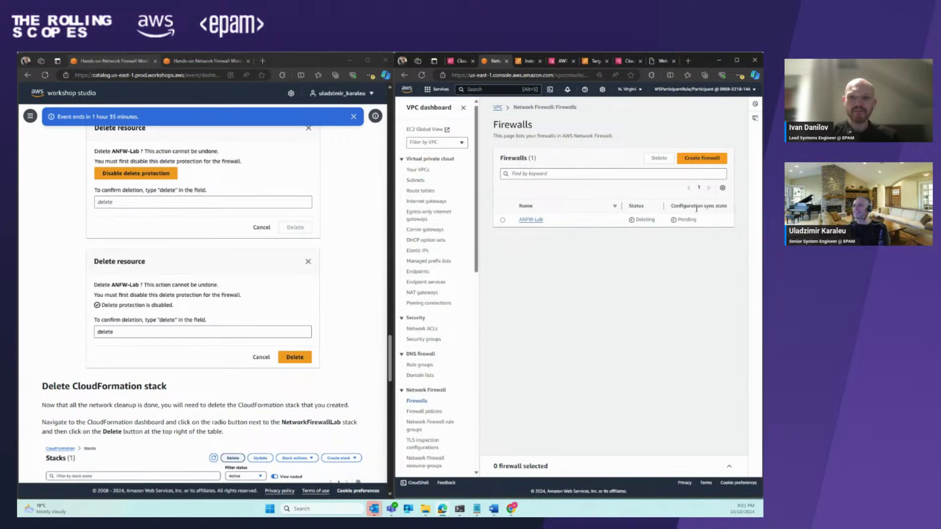
pyautogui.click(421, 75)
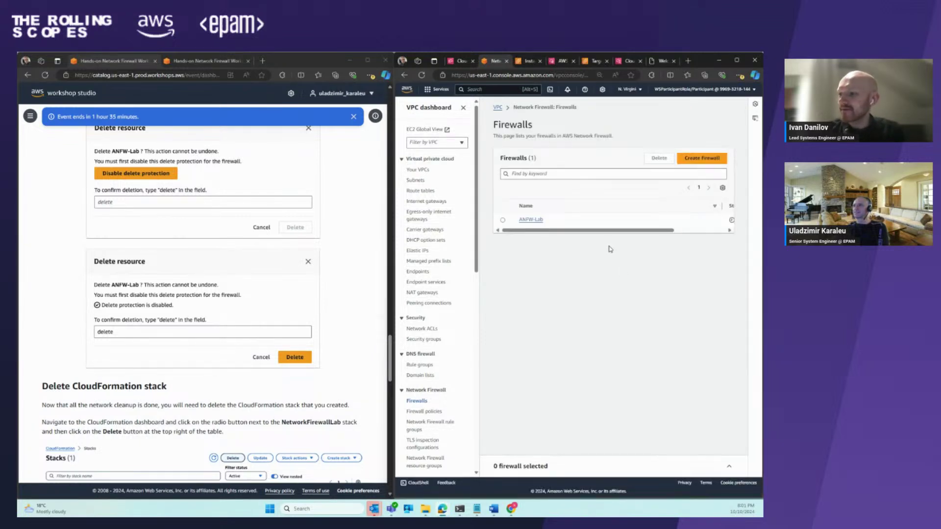
pyautogui.moveTo(606, 230); pyautogui.dragTo(620, 235)
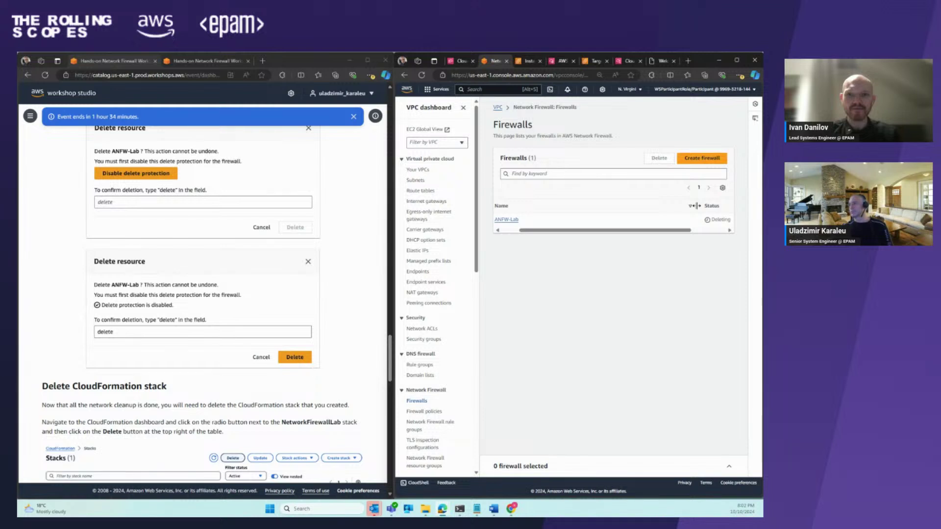
pyautogui.moveTo(696, 206); pyautogui.dragTo(617, 209)
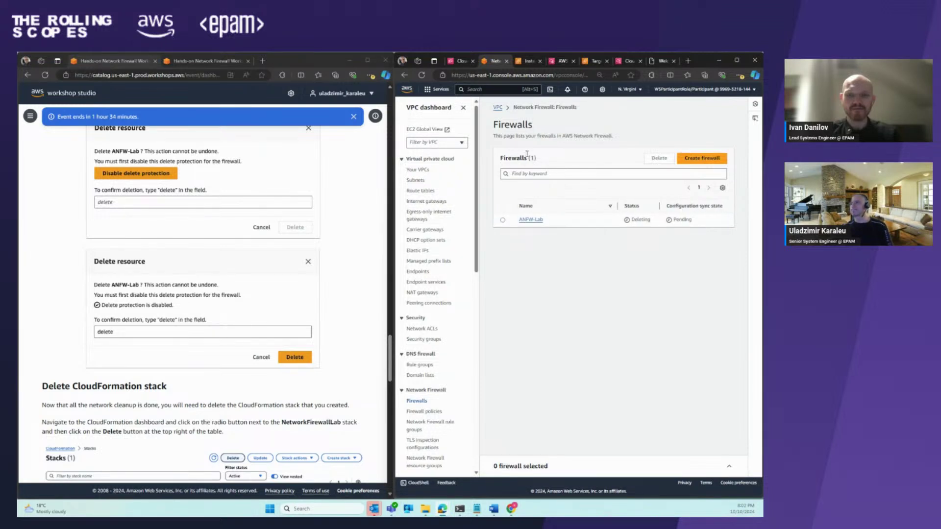
pyautogui.click(421, 76)
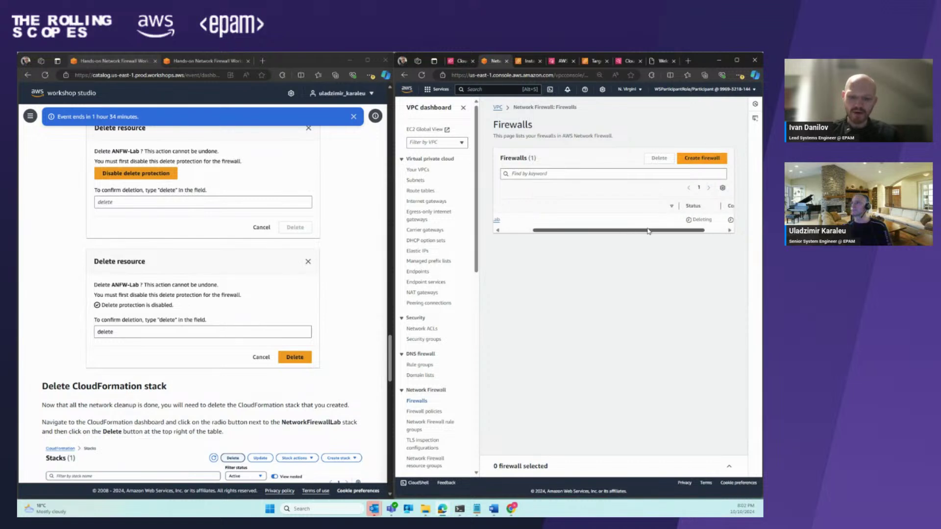
pyautogui.click(422, 75)
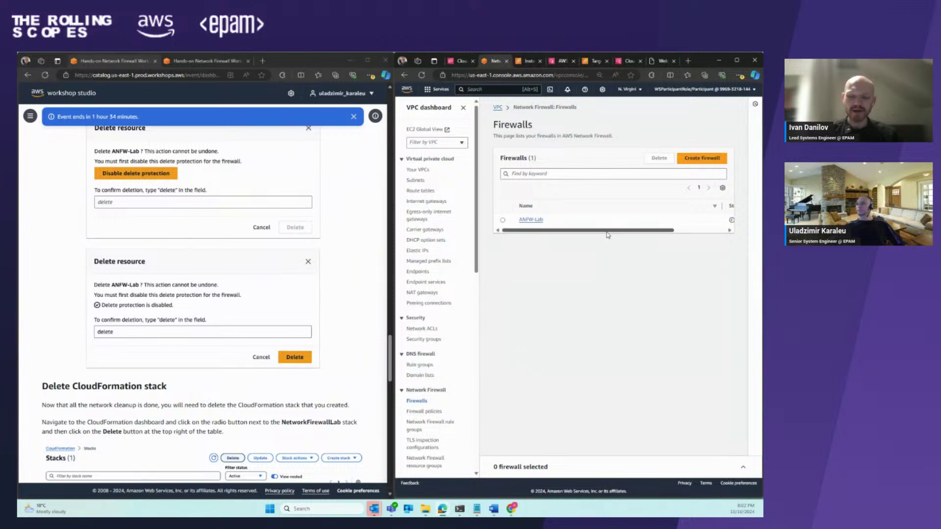
pyautogui.click(423, 75)
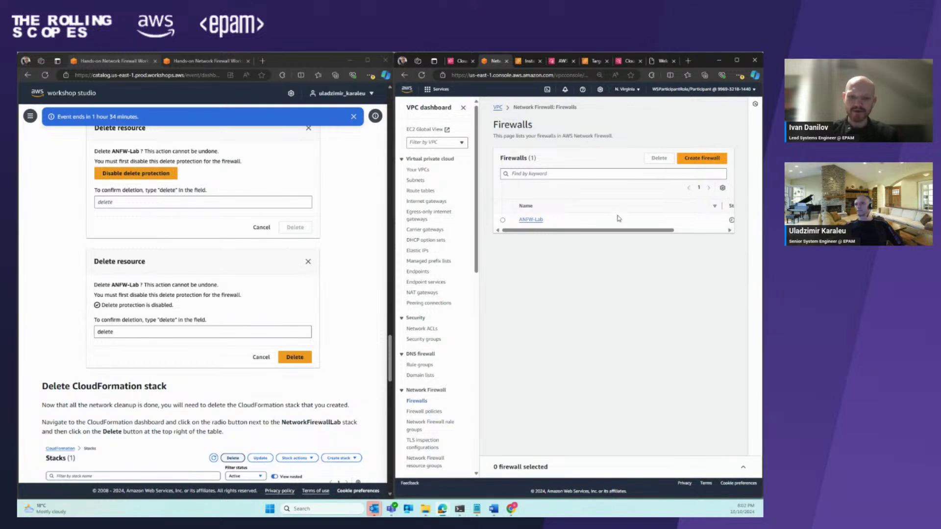
pyautogui.click(421, 75)
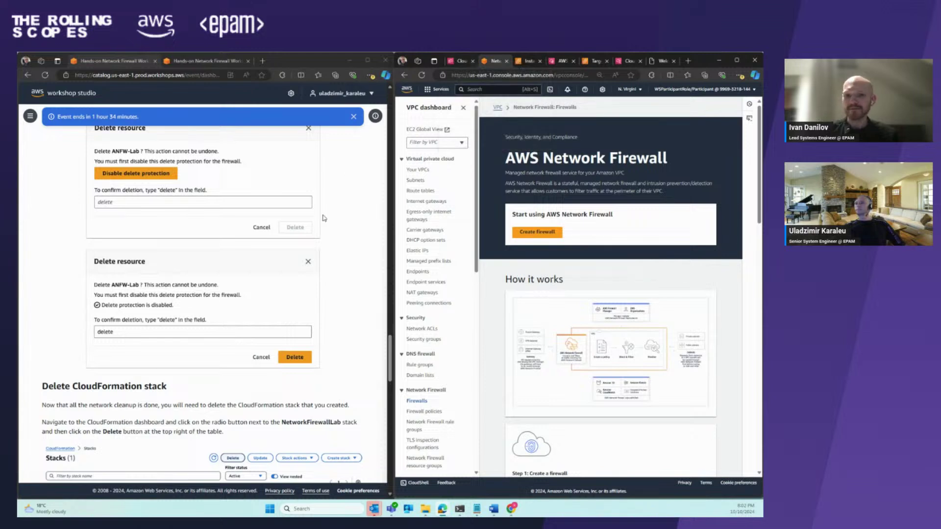
# - Delete the NetworkFirewallLab CloudFormation stack and confirm the permanent deletion, following the workshop's cleanup instructions
pyautogui.scroll(-2, 323, 218)
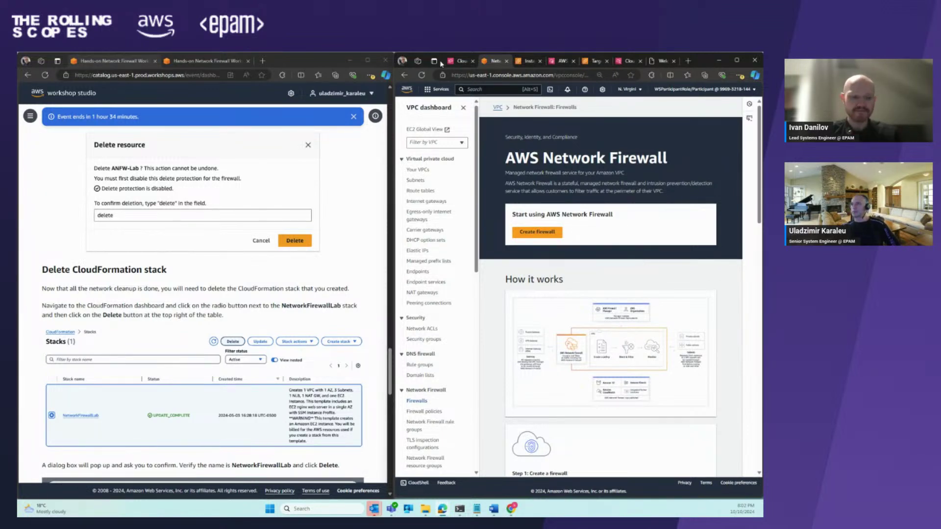
pyautogui.click(459, 63)
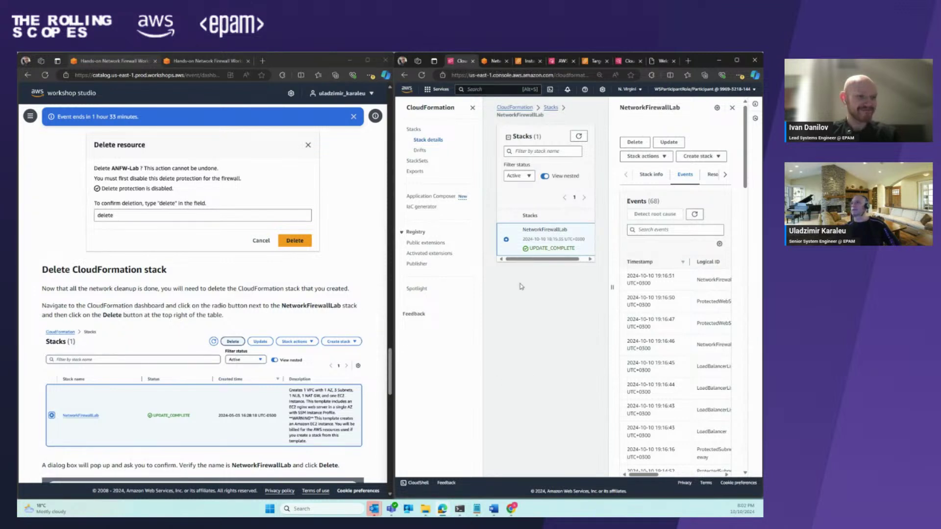
pyautogui.click(635, 143)
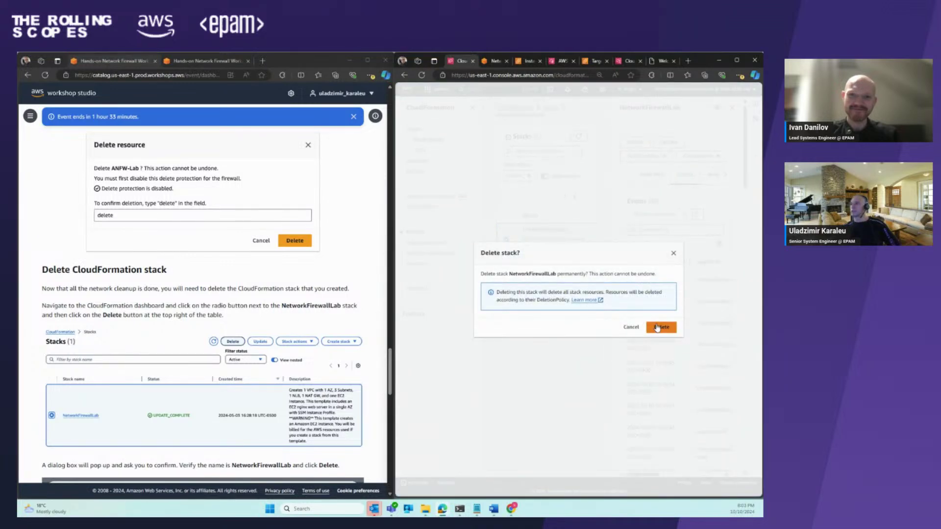
pyautogui.click(661, 327)
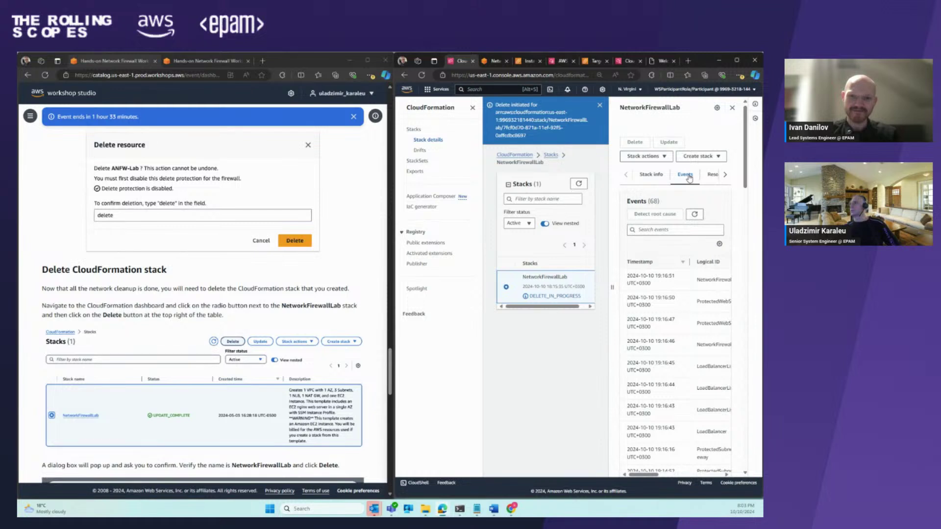
# - Monitor the stack deletion by checking the event statuses and refreshing both the events and the stacks list
pyautogui.scroll(-1, 667, 403)
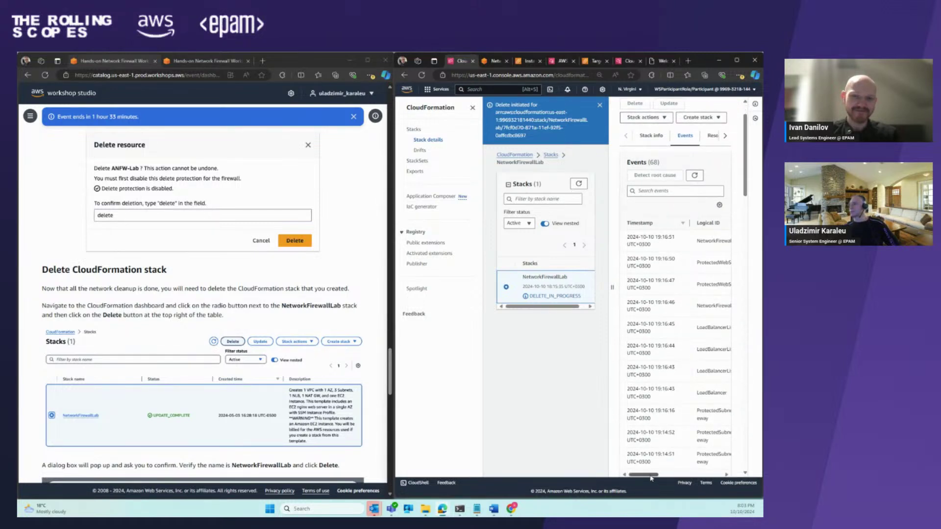
pyautogui.moveTo(650, 478); pyautogui.dragTo(678, 474)
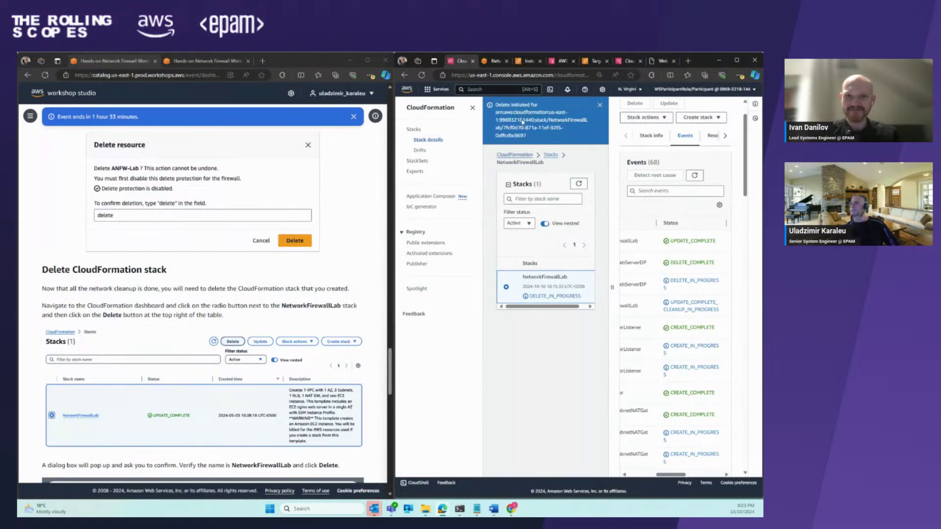
pyautogui.click(695, 175)
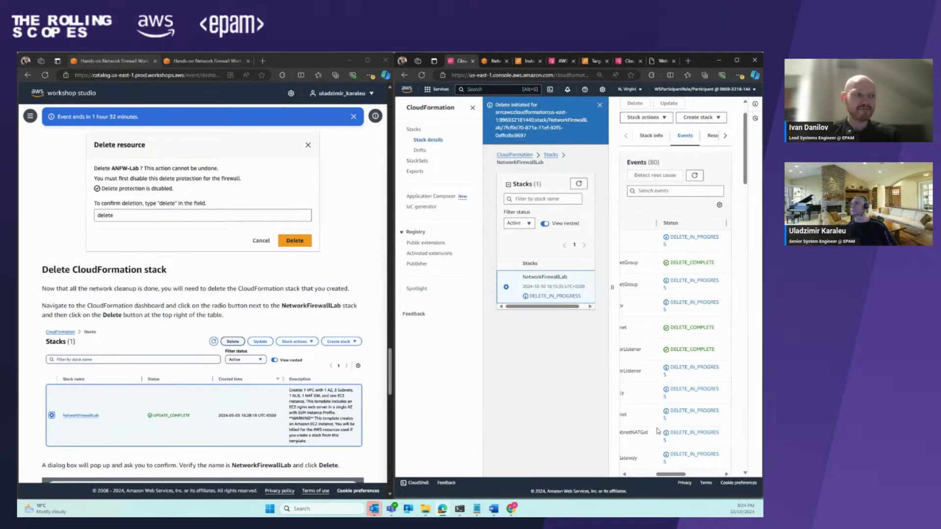
pyautogui.click(578, 183)
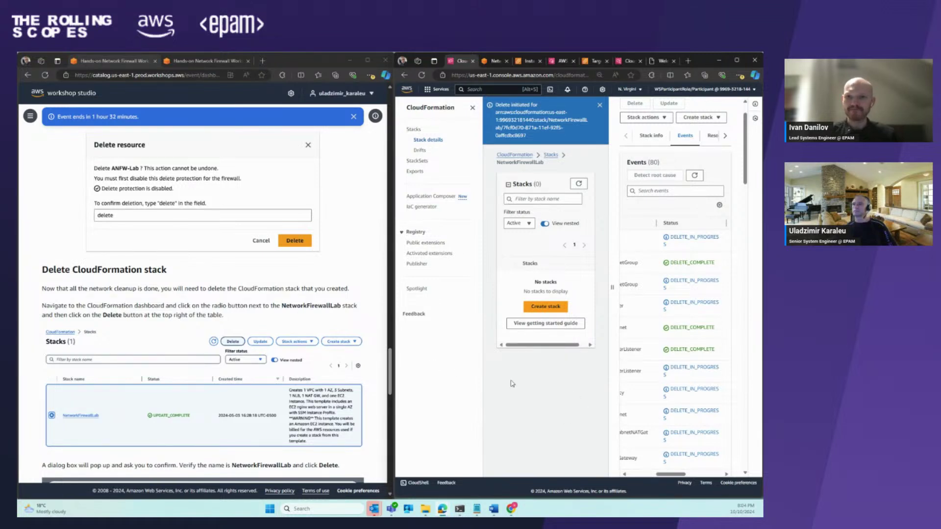
# - Read the workshop's firewall rule group deletion instructions and open the list of Network Firewall rule groups in the VPC console
pyautogui.scroll(-2, 320, 333)
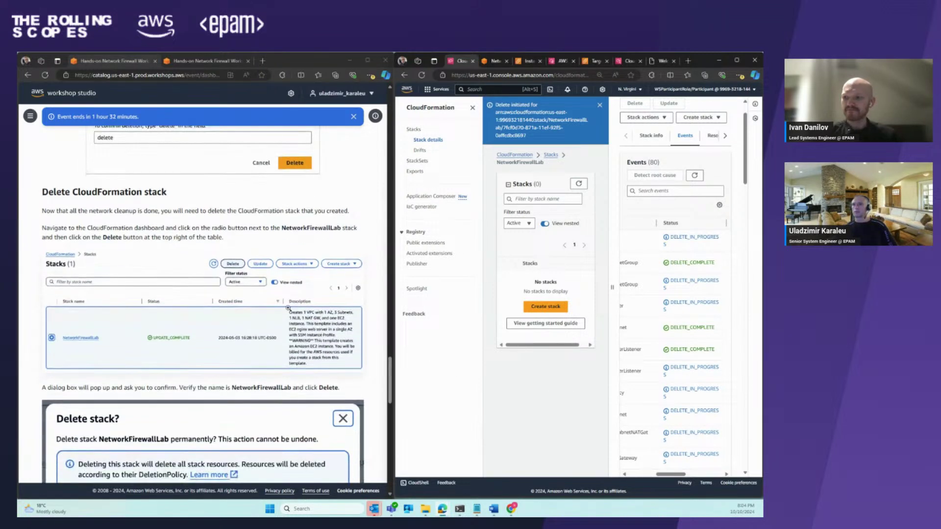
pyautogui.scroll(-10, 331, 286)
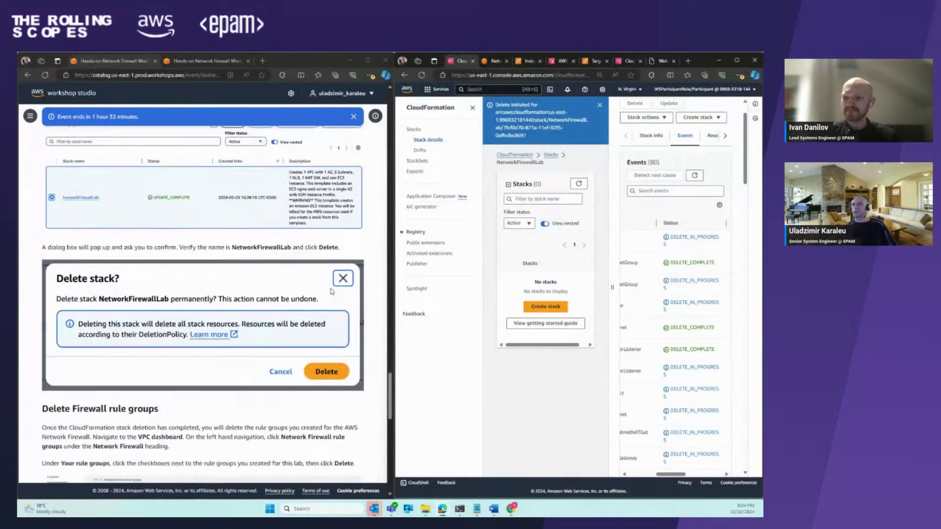
pyautogui.scroll(-1, 301, 327)
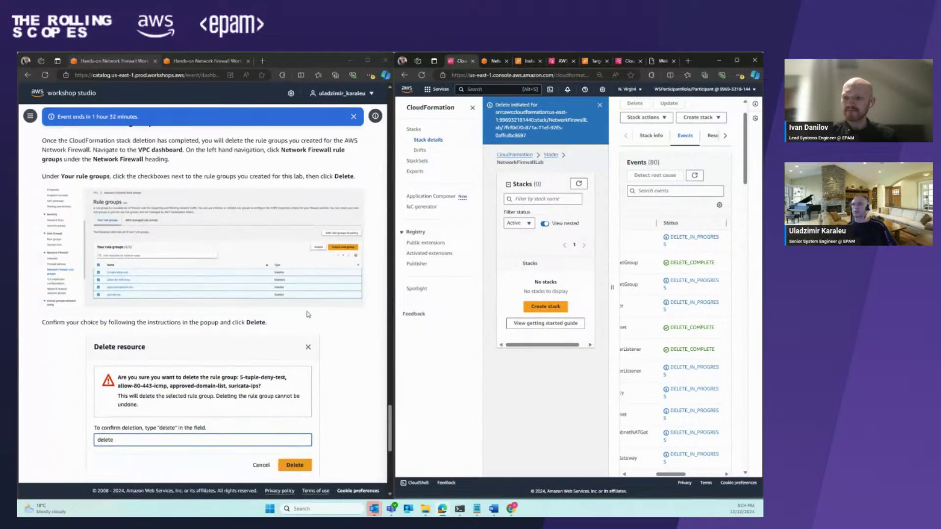
pyautogui.scroll(1, 310, 314)
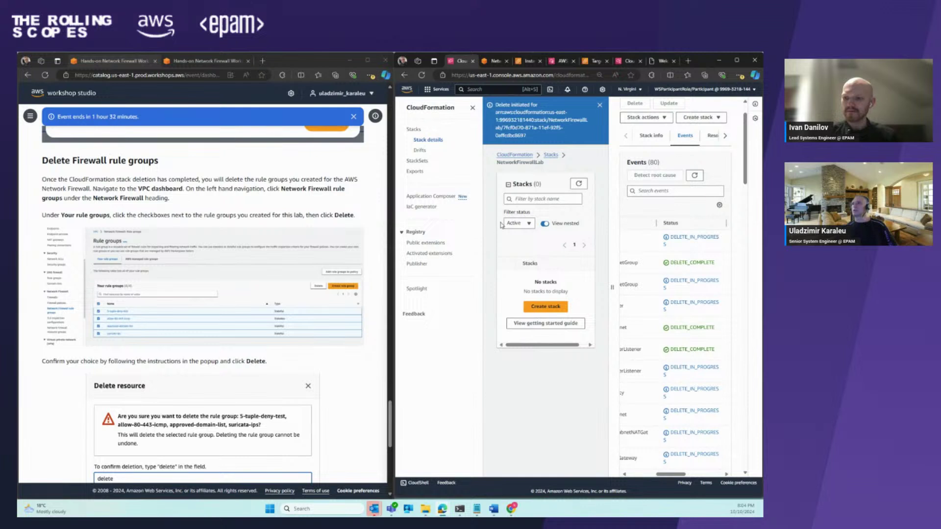
pyautogui.click(495, 63)
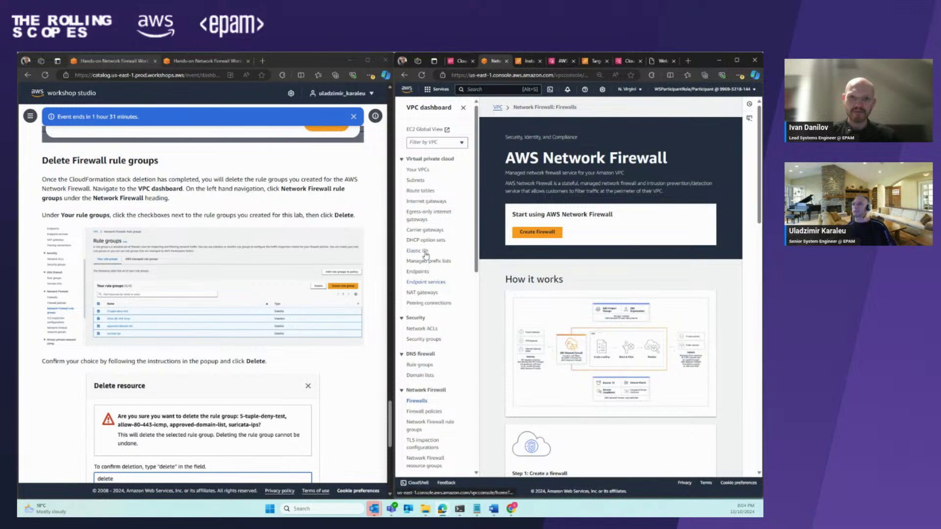
pyautogui.scroll(-3, 431, 275)
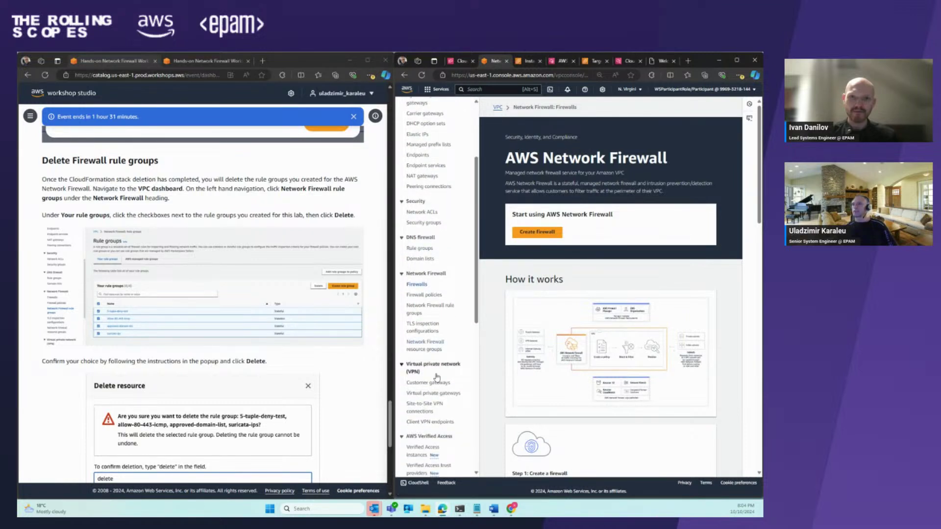
pyautogui.click(430, 306)
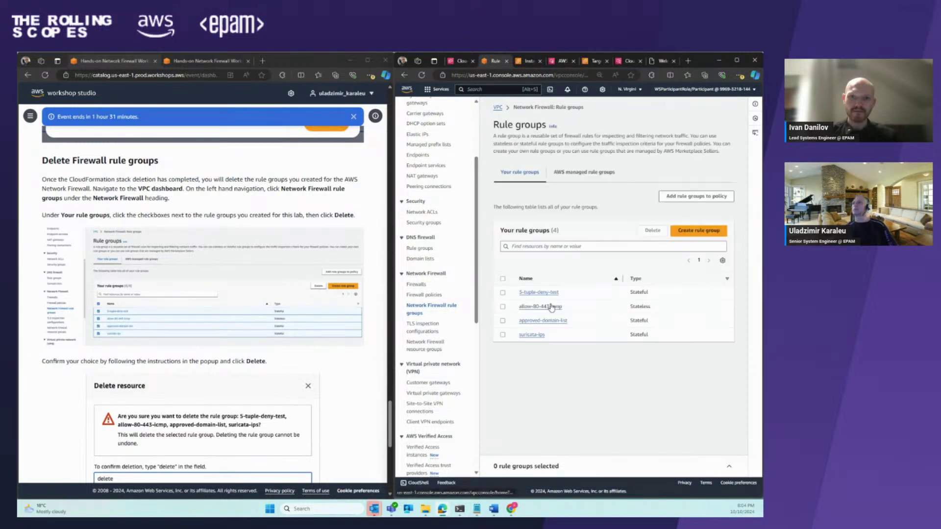
# - Delete the rule groups 5-tuple-deny-test, allow-80-443-icmp, approved-domain-list and suricata-ips, confirming with "delete"
pyautogui.click(503, 293)
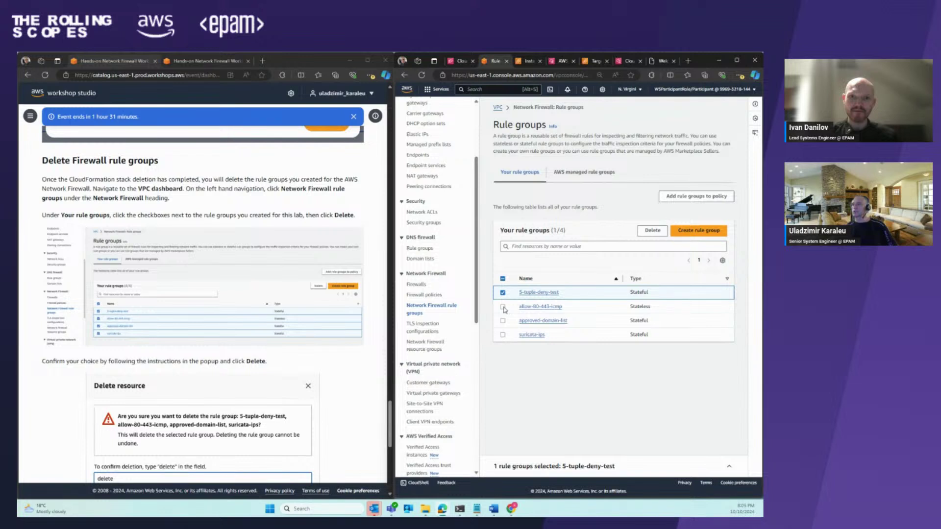
pyautogui.click(504, 308)
pyautogui.click(503, 322)
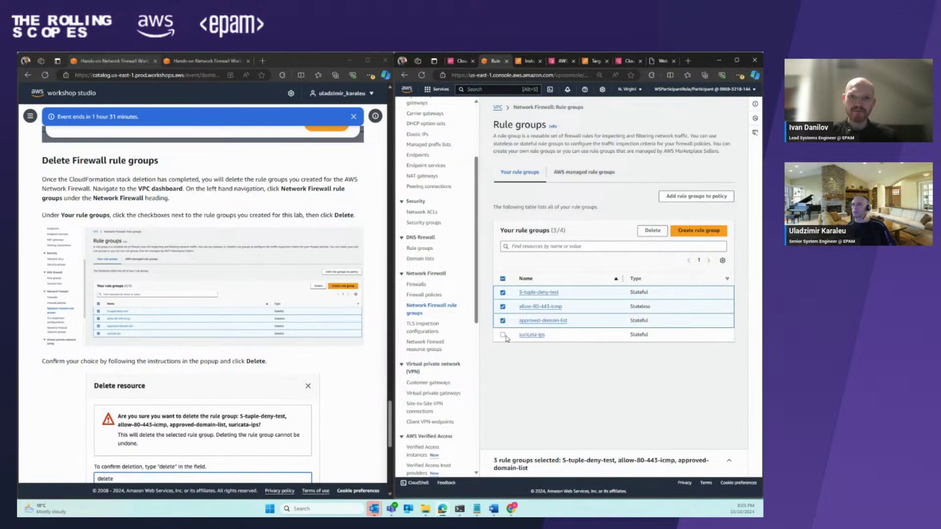
pyautogui.click(502, 335)
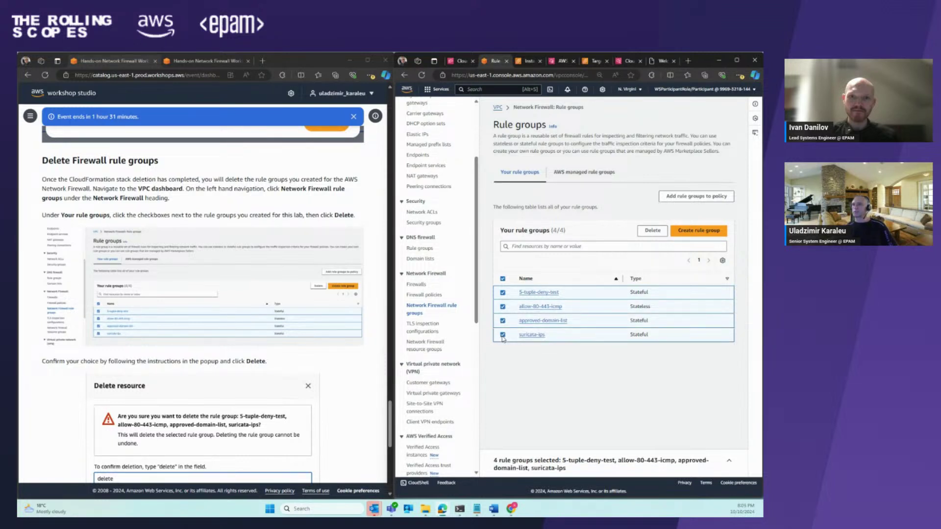
pyautogui.click(652, 231)
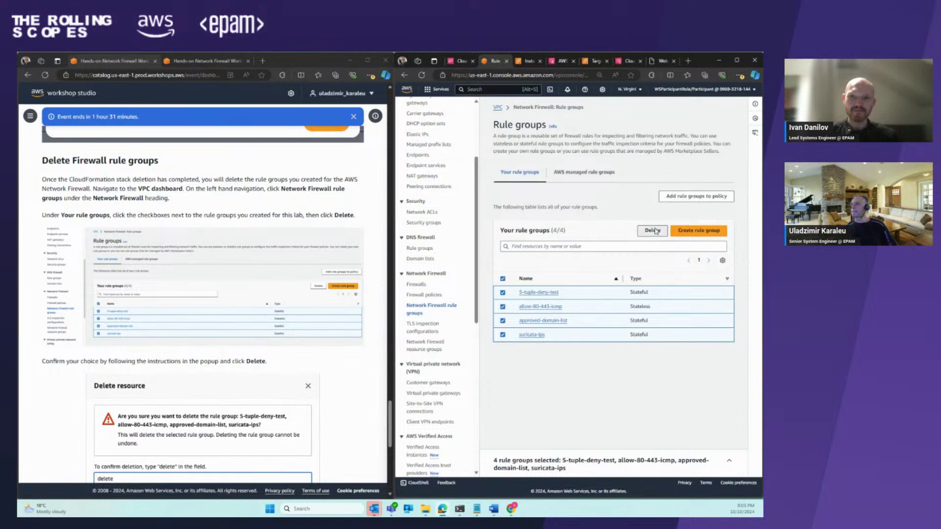
pyautogui.click(570, 318)
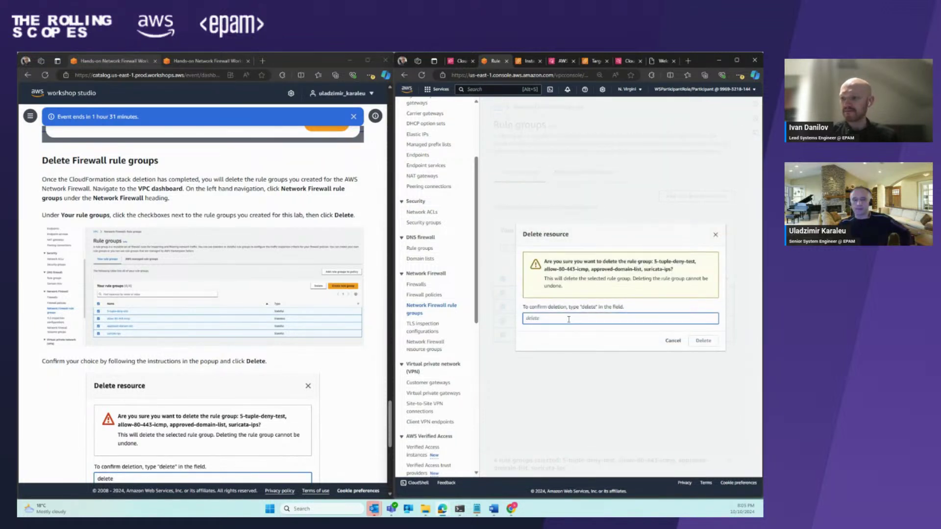
pyautogui.write('delete')
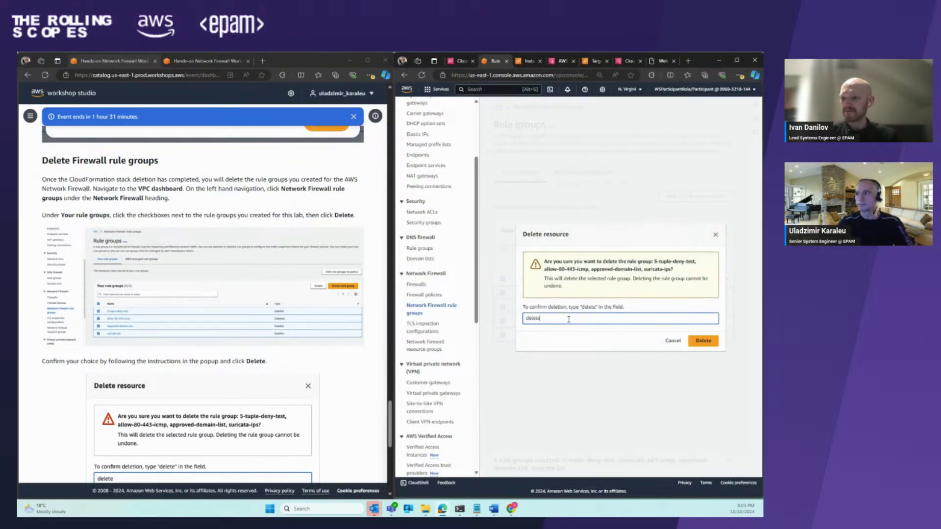
pyautogui.click(701, 341)
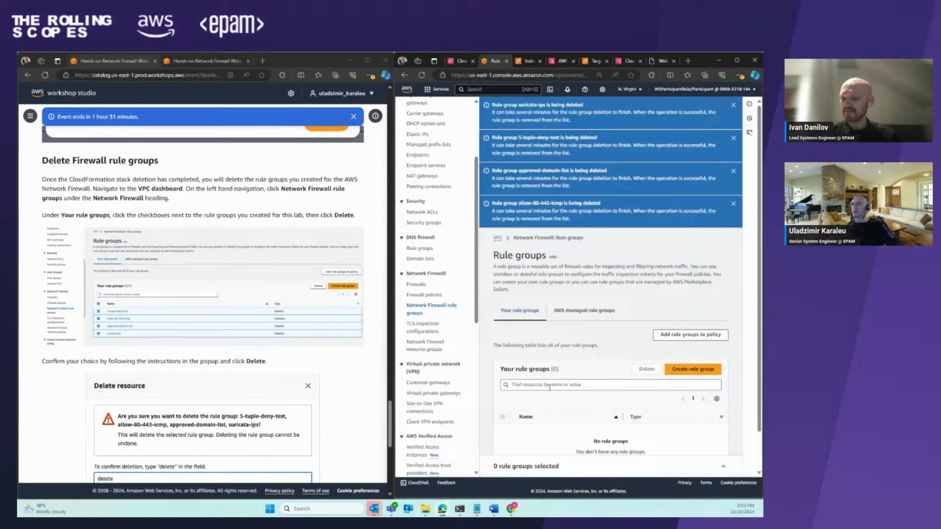
# - Delete the anfw_lab log group from the CloudWatch log groups and confirm the deletion
pyautogui.scroll(-5, 228, 336)
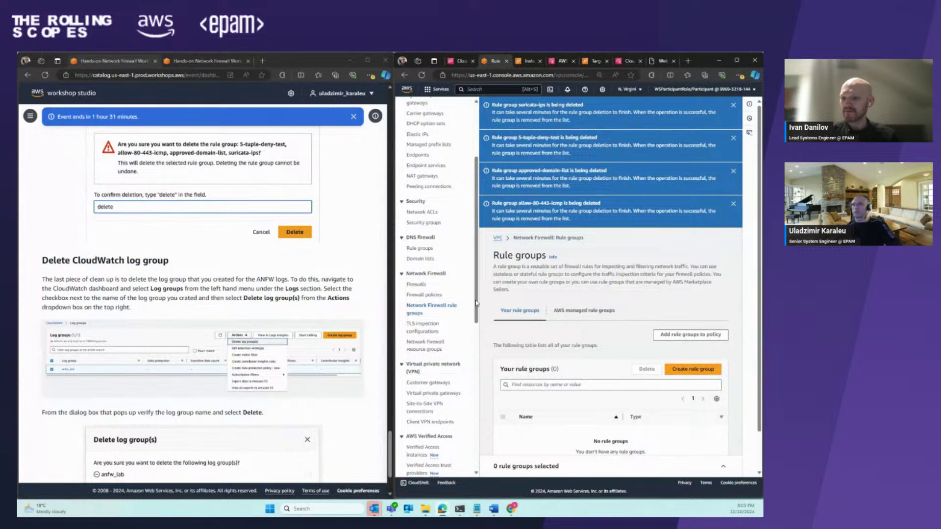
pyautogui.click(562, 62)
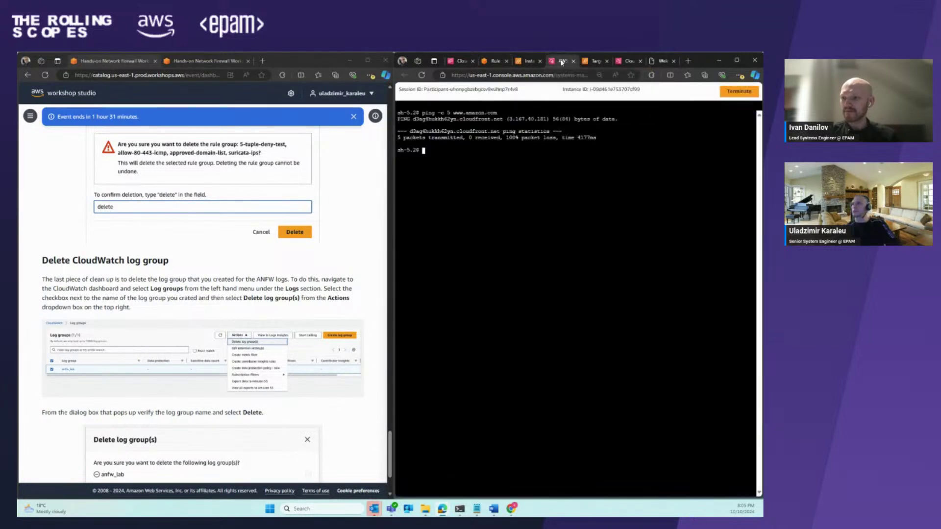
pyautogui.click(629, 61)
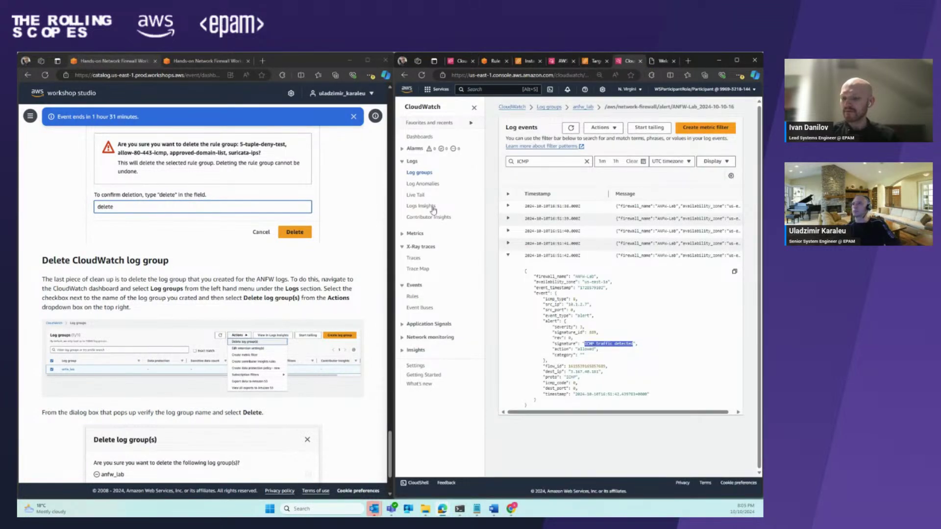
pyautogui.click(420, 175)
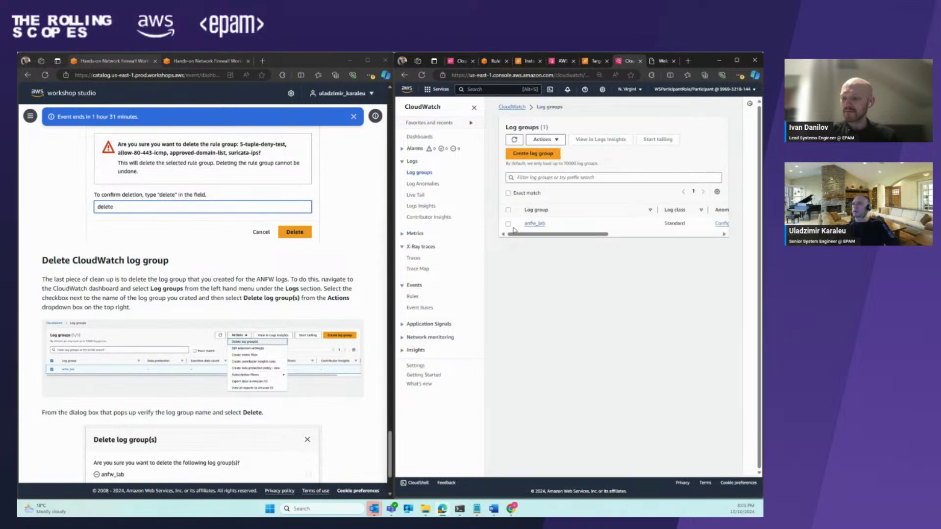
pyautogui.click(508, 223)
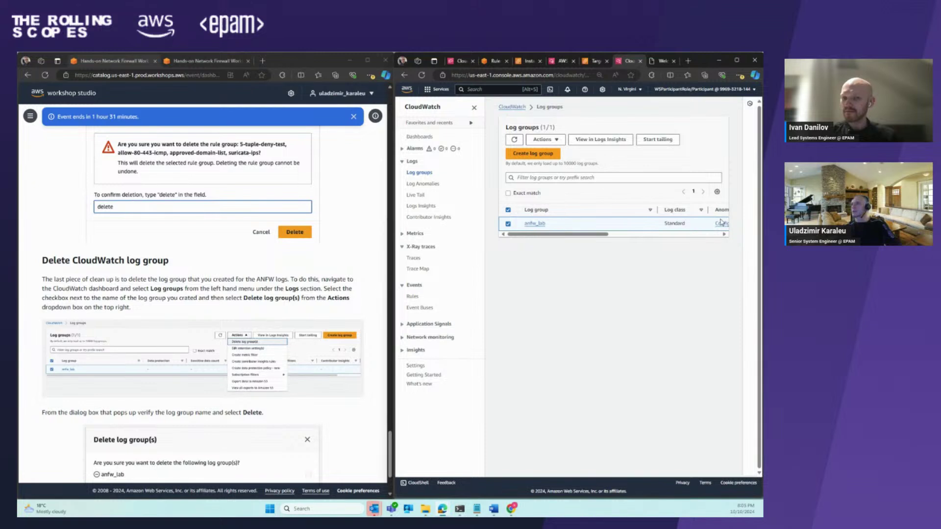
pyautogui.click(559, 140)
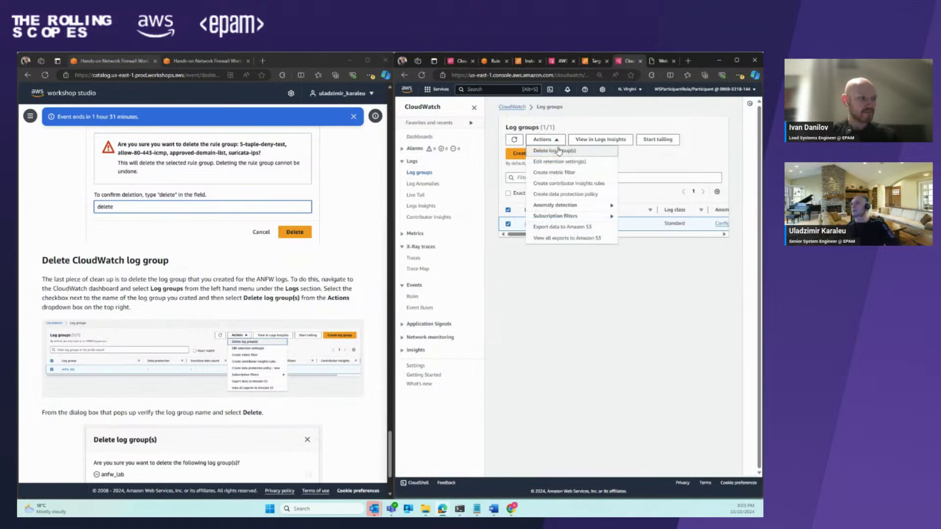
pyautogui.click(559, 153)
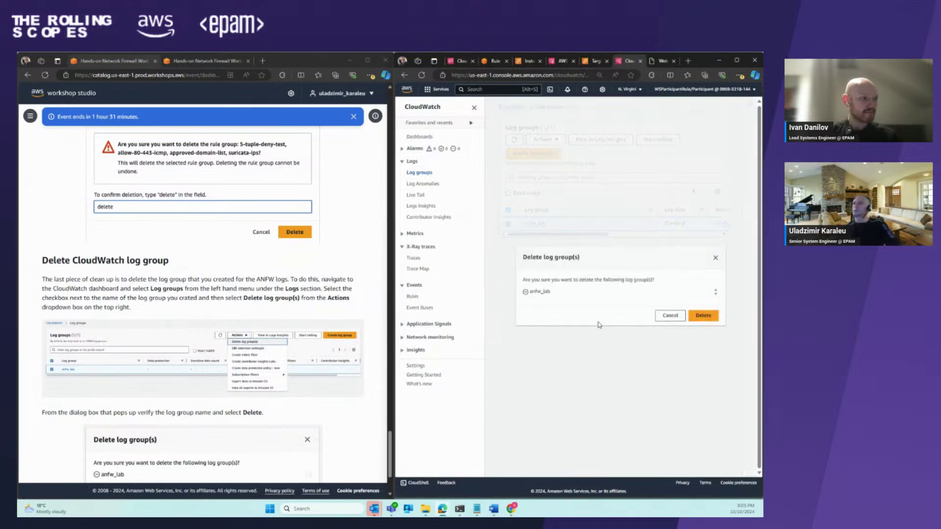
pyautogui.click(703, 316)
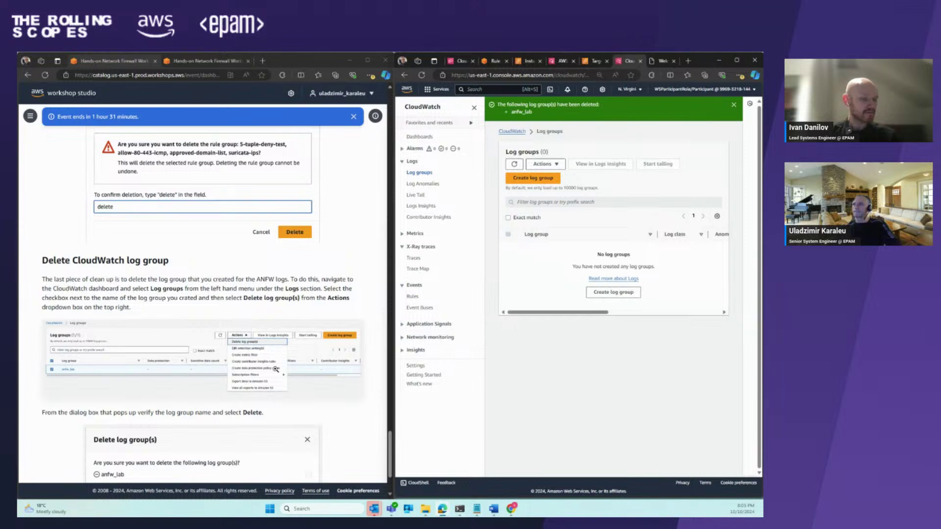
# - Check which VPCs remain after the cleanup and advance the workshop to Lab Three: Centralized Egress with an Inspection VPC
pyautogui.scroll(-2, 276, 369)
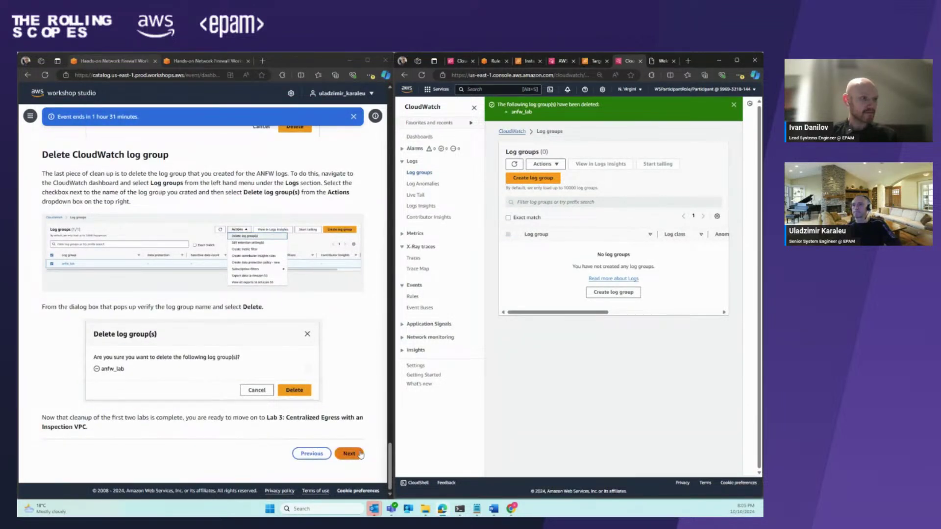
pyautogui.click(493, 63)
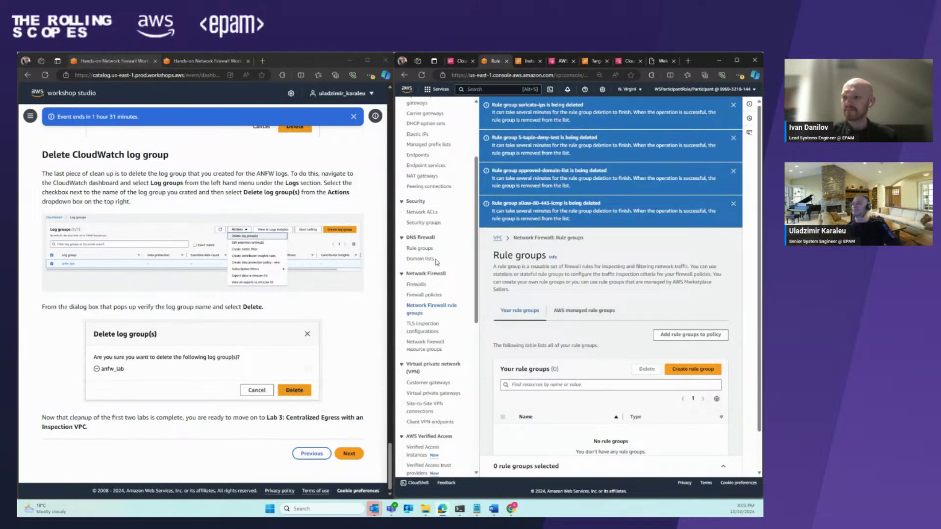
pyautogui.scroll(2, 437, 262)
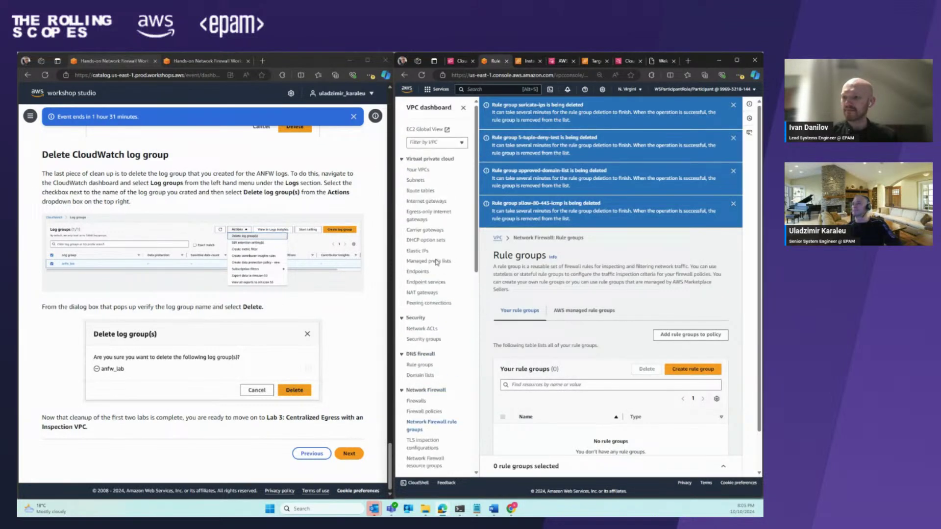
pyautogui.click(417, 170)
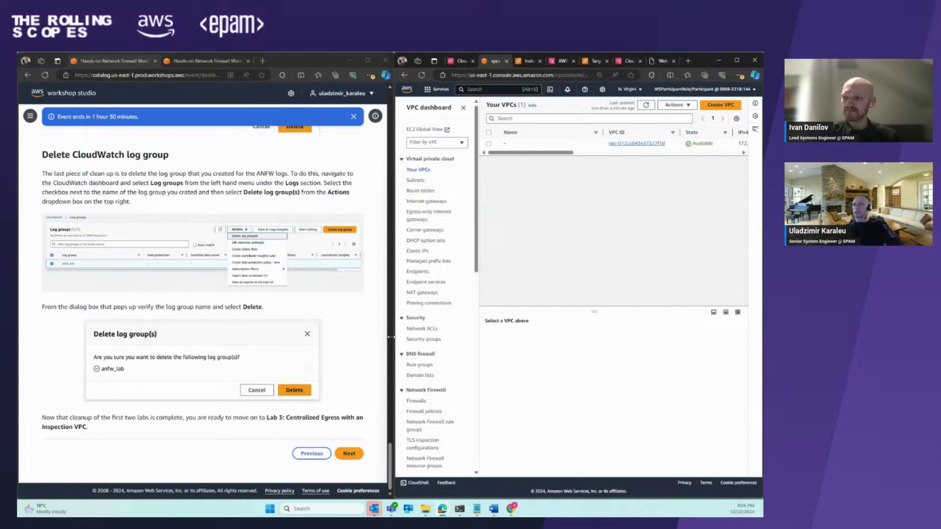
pyautogui.click(348, 454)
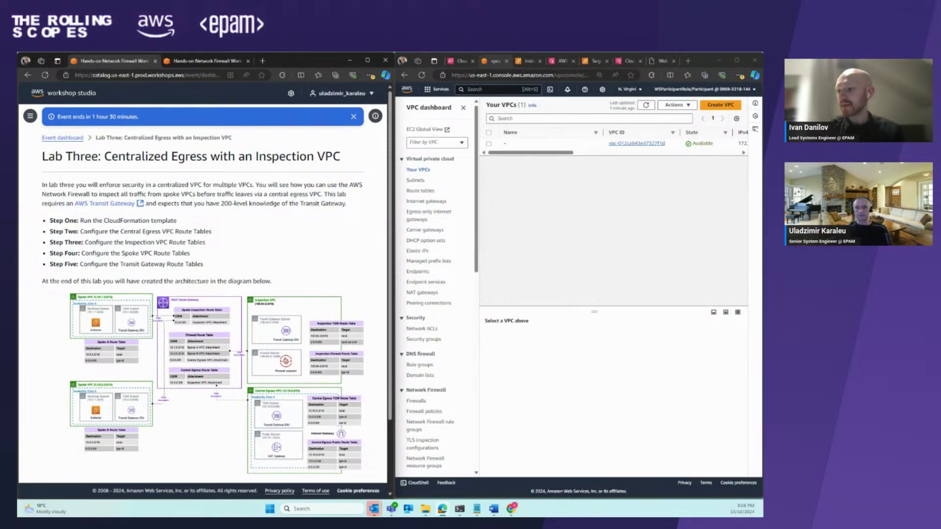
pyautogui.hotkey('alt', 'Tab')
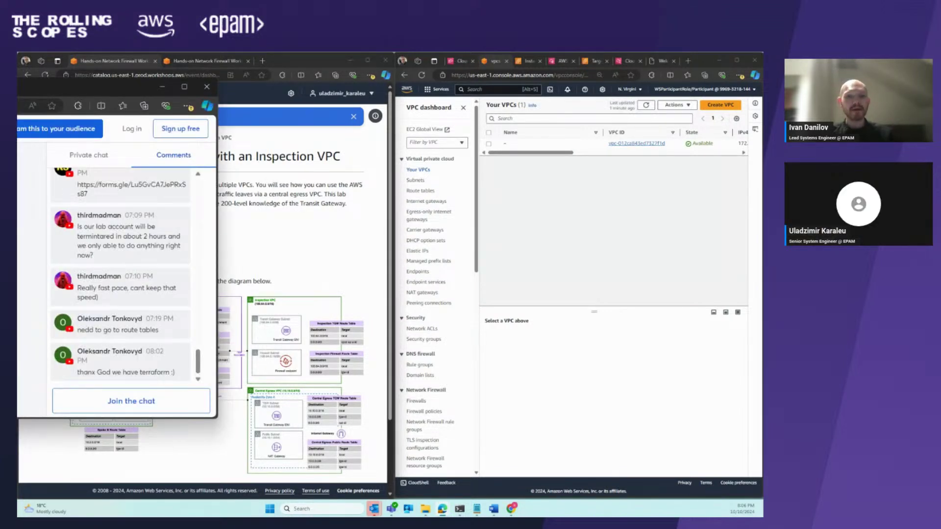
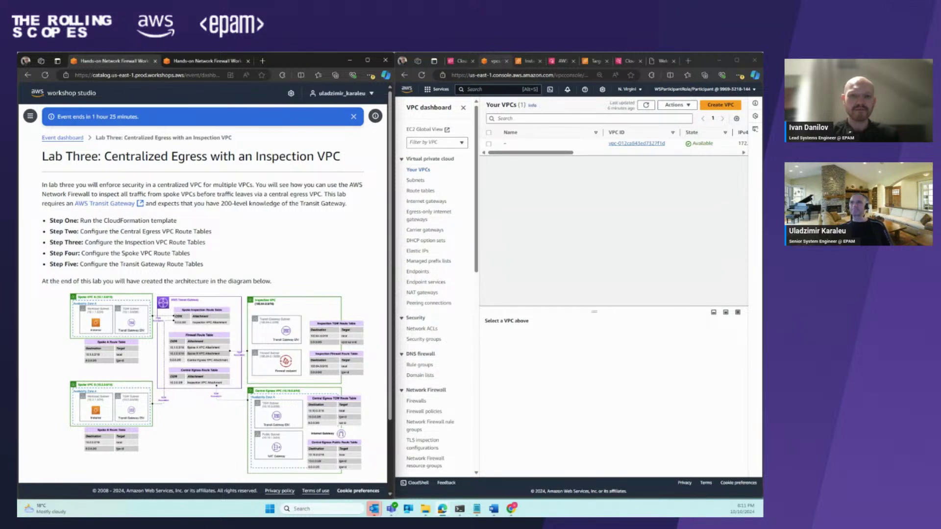
# - Close the old second workshop tab and duplicate the Lab Three overview page into a new tab
pyautogui.click(248, 61)
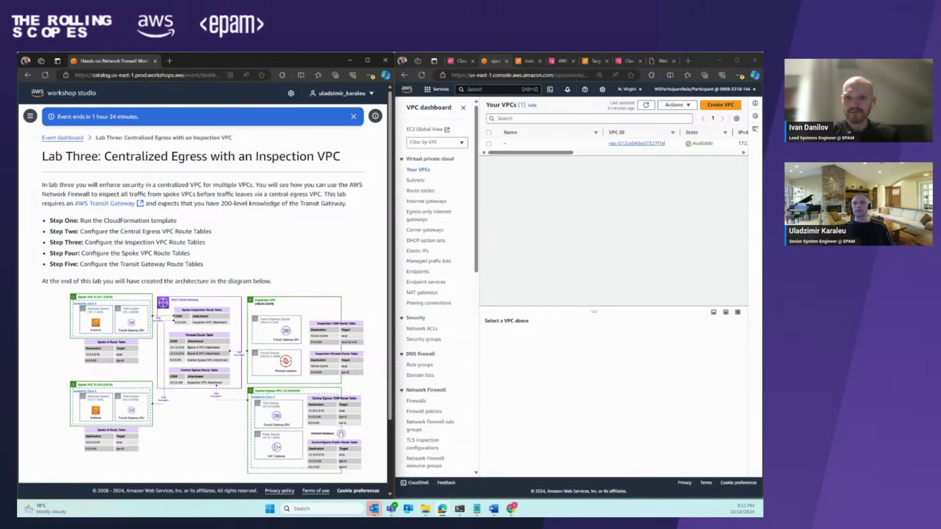
pyautogui.rightClick(110, 64)
pyautogui.click(137, 108)
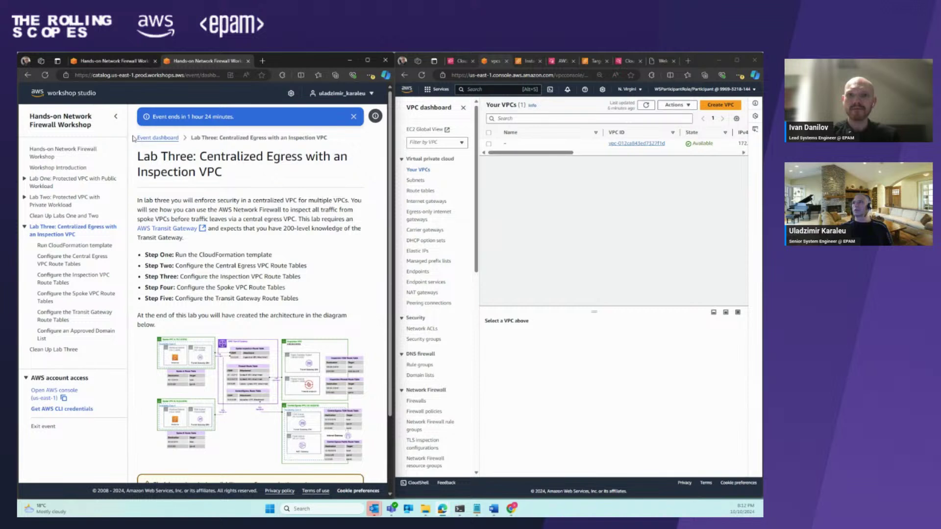
# - Close the leftover AWS console tabs except the CloudFormation stack page, and enlarge the Lab Three architecture diagram in the duplicated workshop tab
pyautogui.click(506, 61)
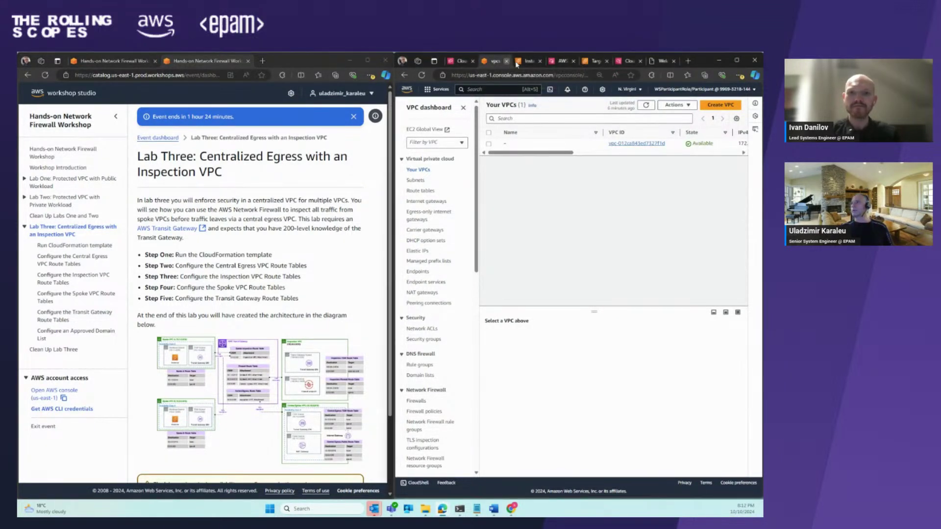
pyautogui.click(506, 61)
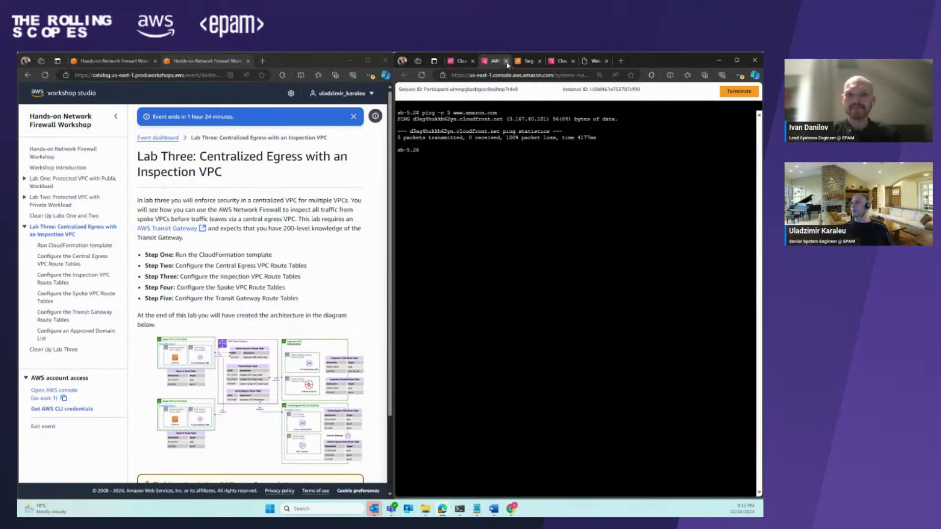
pyautogui.click(506, 63)
pyautogui.click(505, 62)
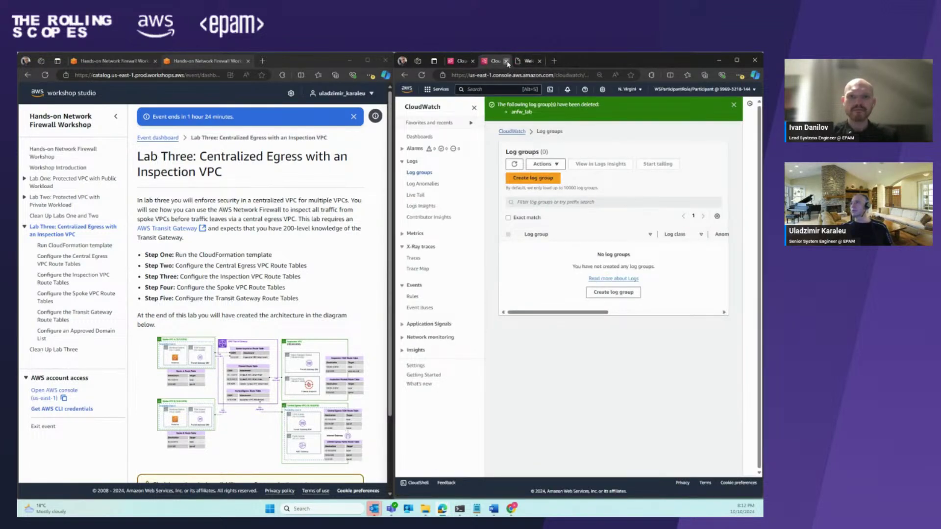
pyautogui.click(506, 62)
pyautogui.click(507, 62)
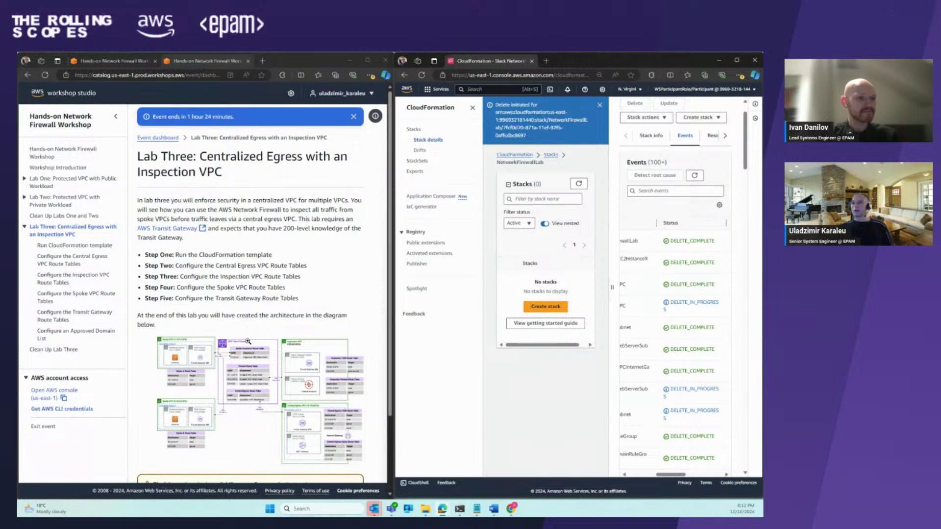
pyautogui.click(247, 342)
# - In the original workshop tab, advance Lab Three to Run CloudFormation template and download the linked CloudFormation template
pyautogui.click(108, 62)
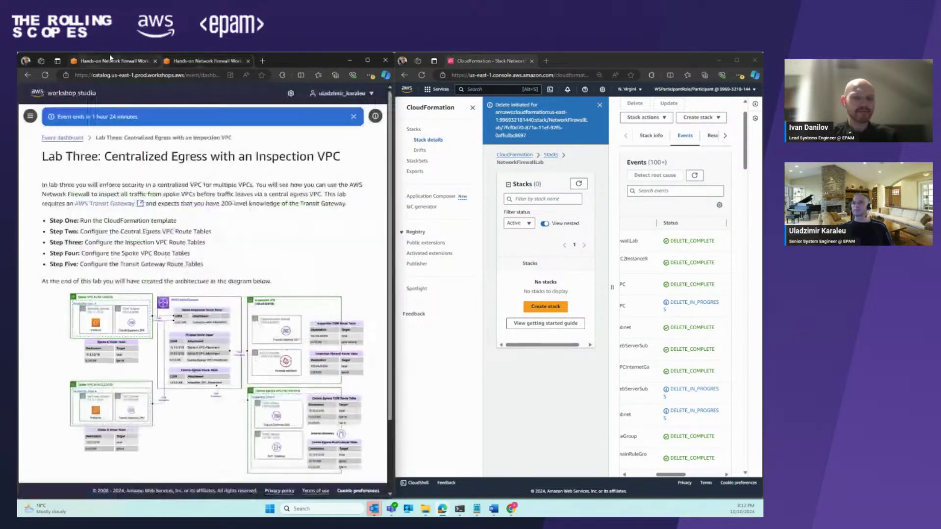
pyautogui.scroll(-1, 220, 310)
pyautogui.scroll(-1, 219, 310)
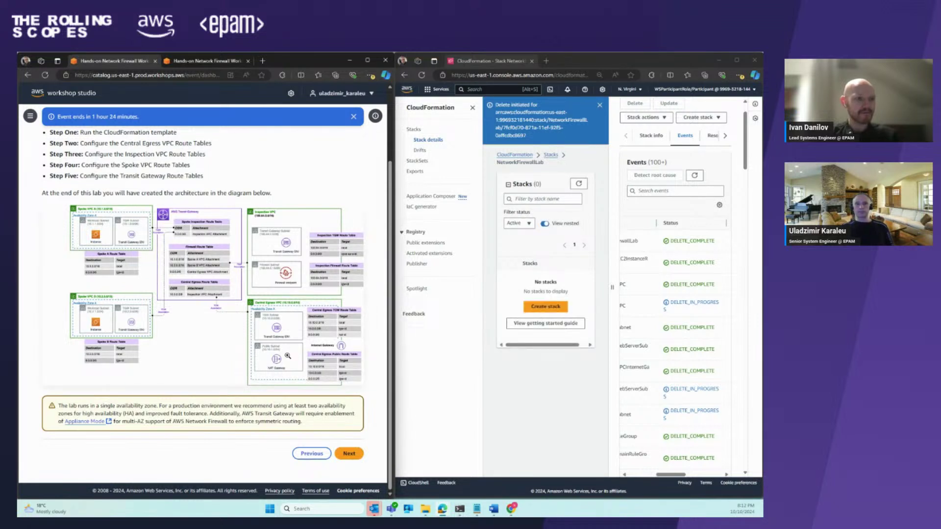
pyautogui.click(348, 454)
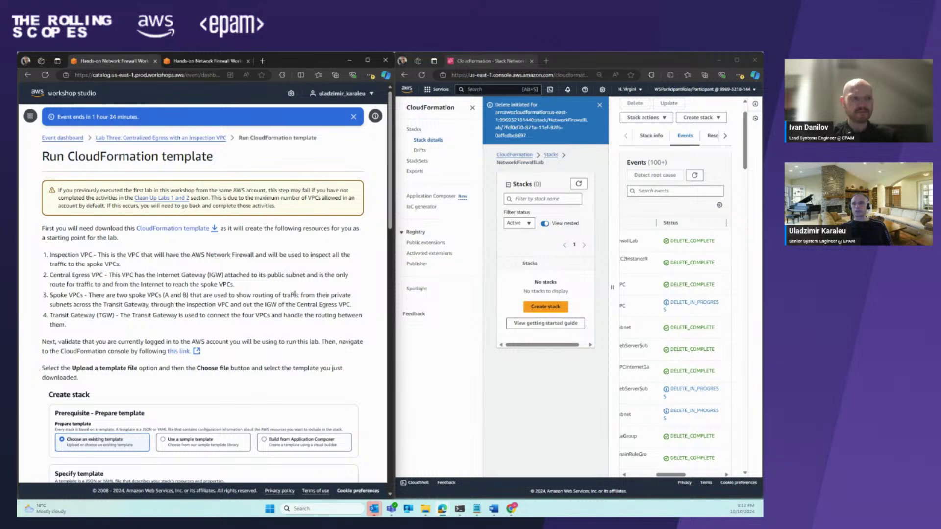
pyautogui.click(168, 231)
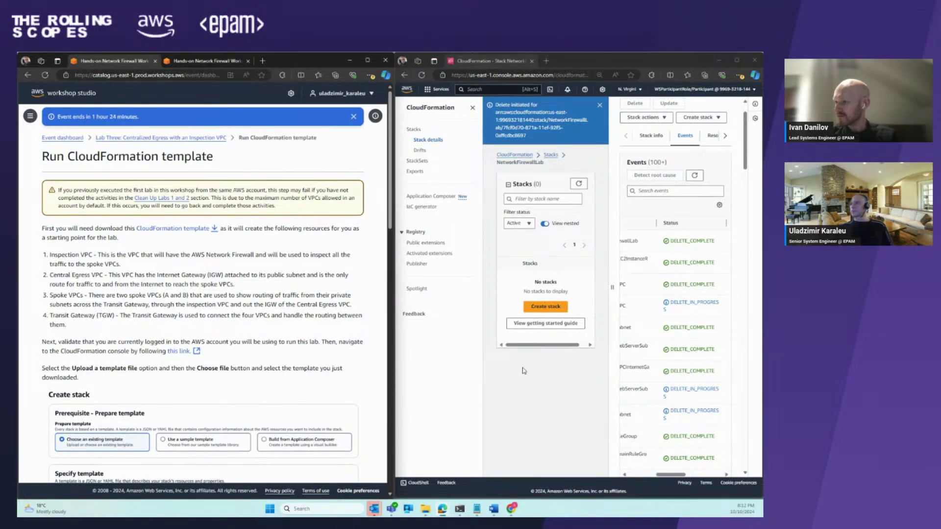
# - Start a new CloudFormation stack from an existing template, upload ANFW_Lab3.yml from Downloads, and continue to the stack details
pyautogui.click(532, 390)
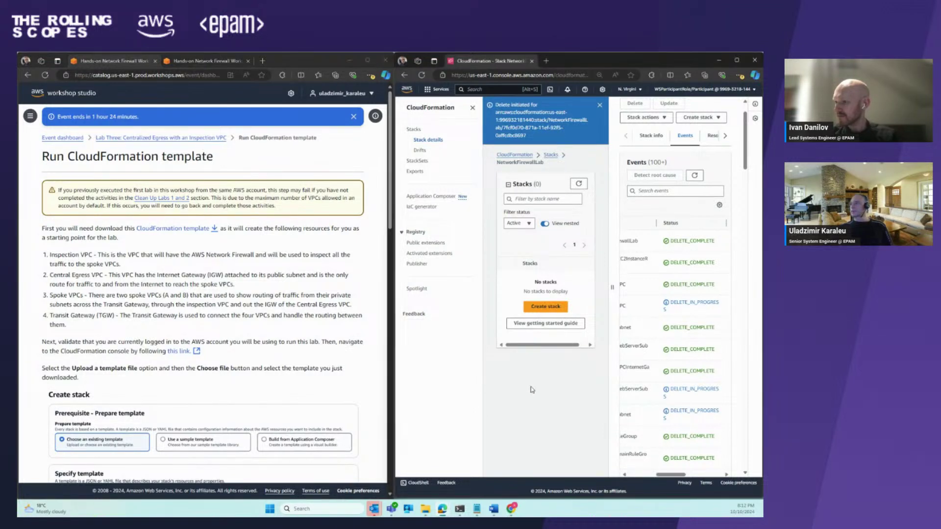
pyautogui.click(555, 308)
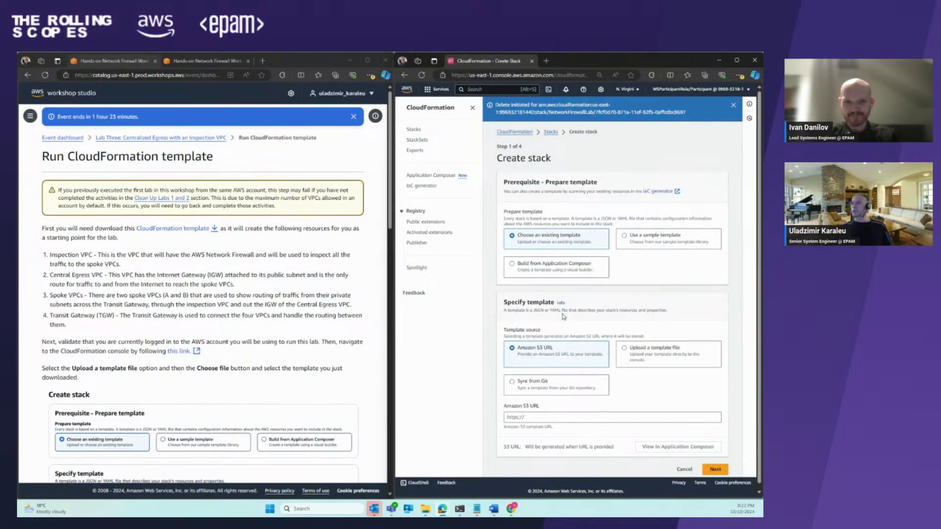
pyautogui.scroll(-7, 315, 314)
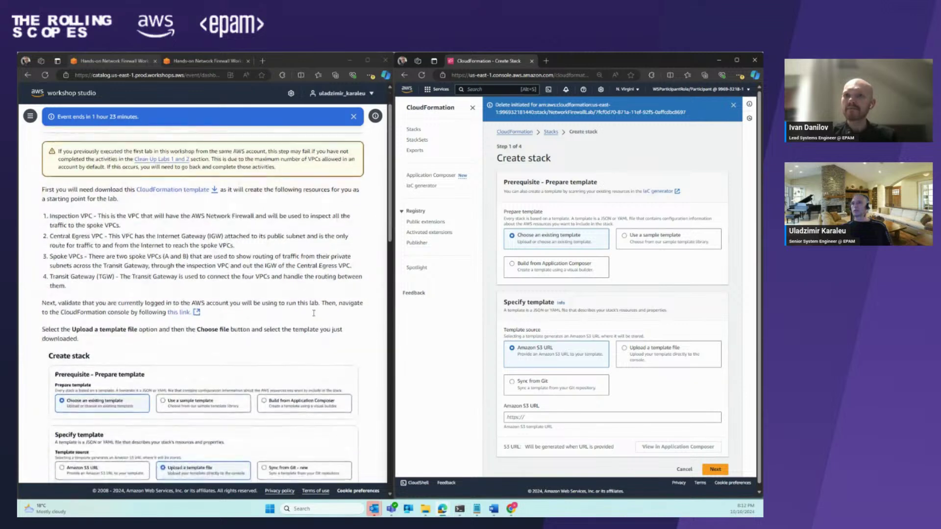
pyautogui.click(655, 358)
pyautogui.scroll(-1, 661, 311)
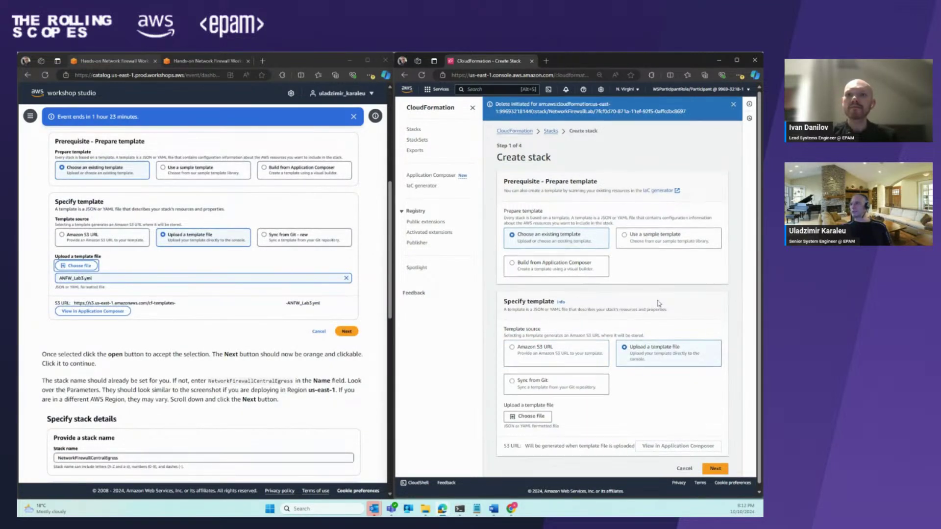
pyautogui.click(523, 413)
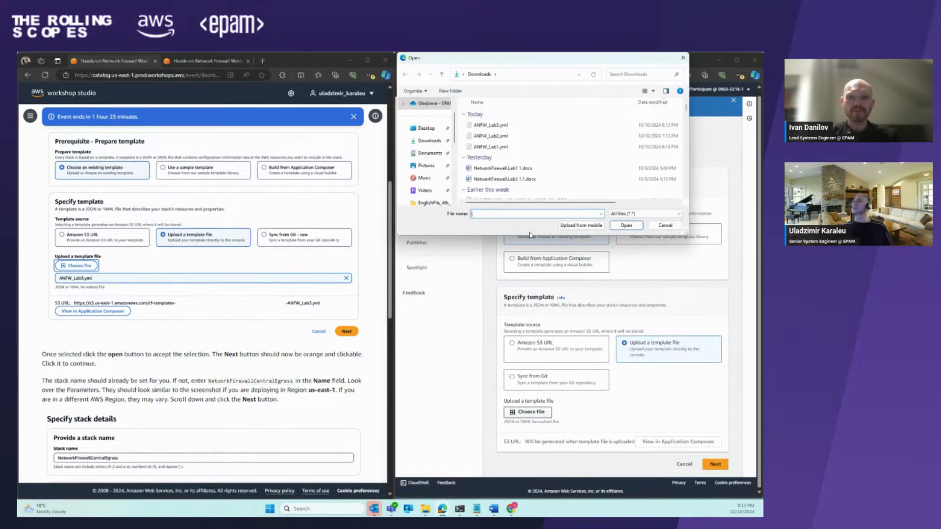
pyautogui.click(483, 126)
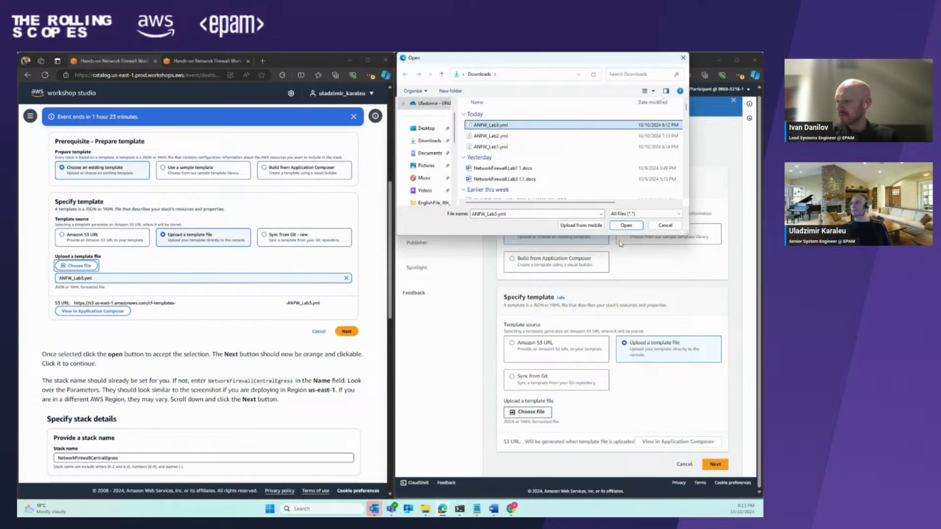
pyautogui.click(626, 225)
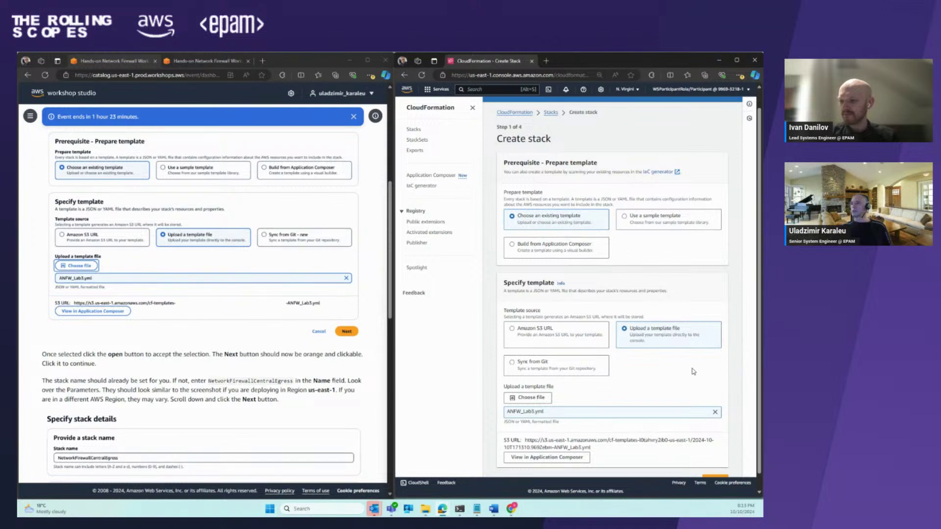
pyautogui.scroll(-1, 678, 357)
pyautogui.click(717, 464)
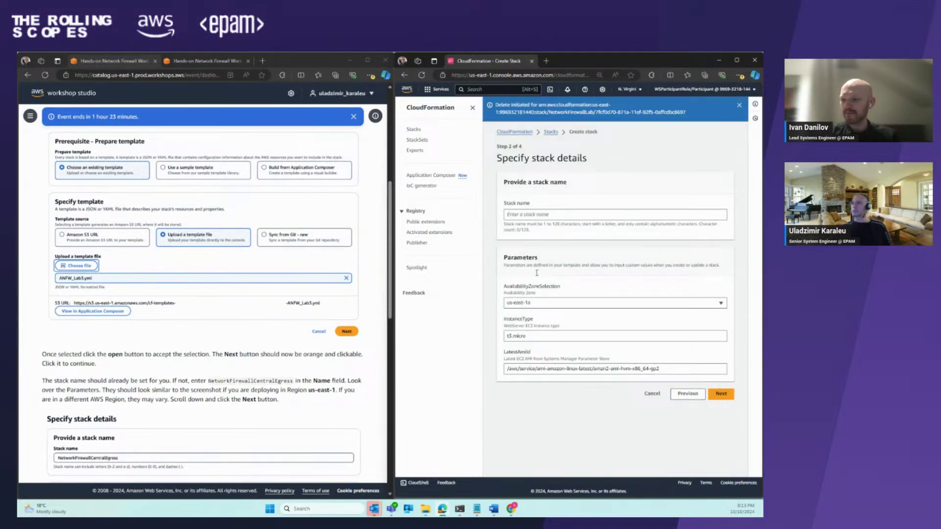
# - Name the stack NetworkFirewallCentralEgress, copying the name from the workshop instructions, and continue with the default parameters
pyautogui.scroll(-3, 168, 344)
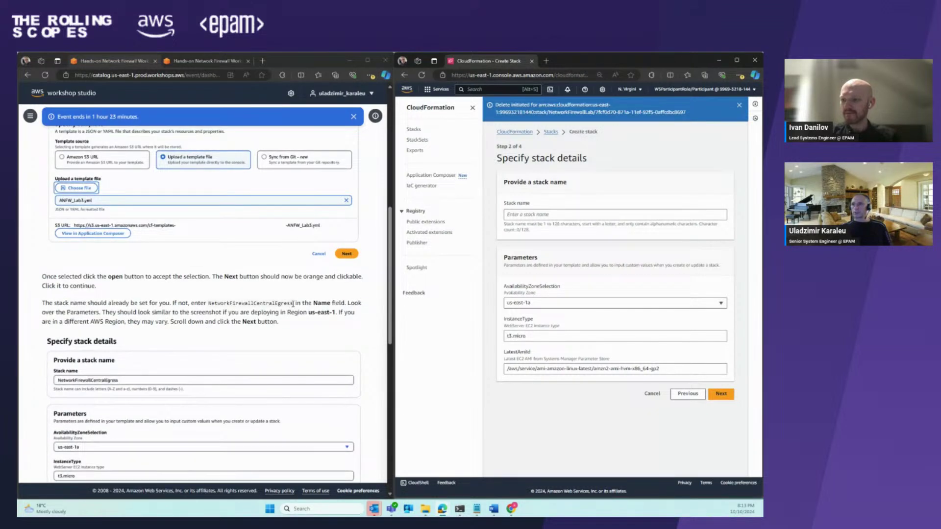
pyautogui.moveTo(293, 303); pyautogui.dragTo(208, 304)
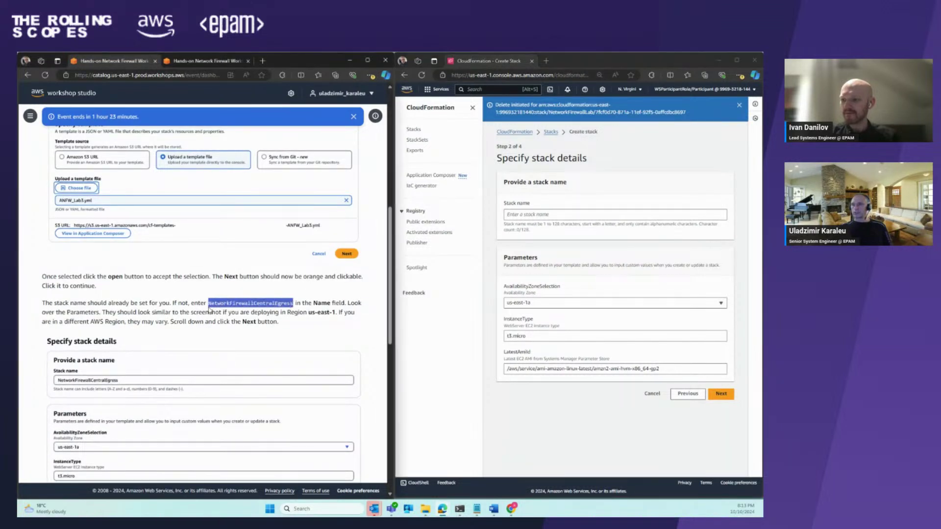
pyautogui.rightClick(244, 304)
pyautogui.click(255, 310)
pyautogui.click(530, 214)
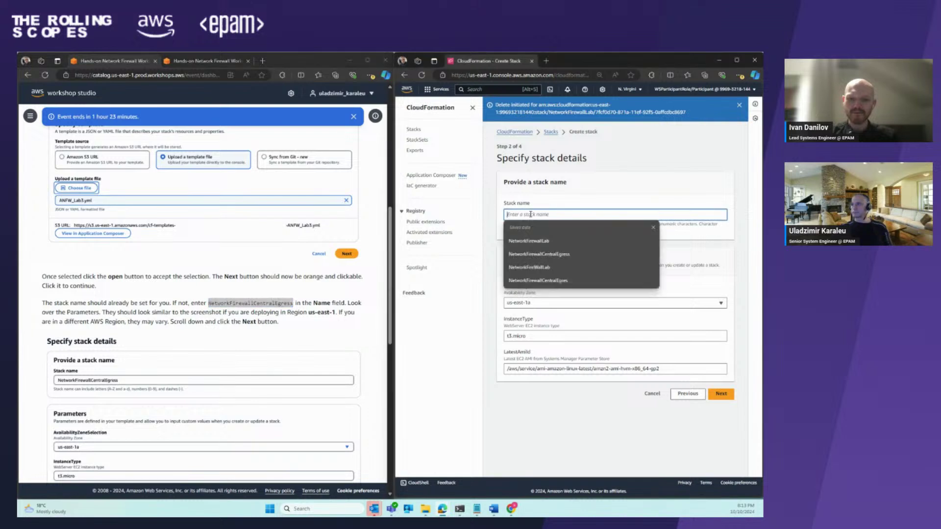
pyautogui.hotkey('ctrl', 'v')
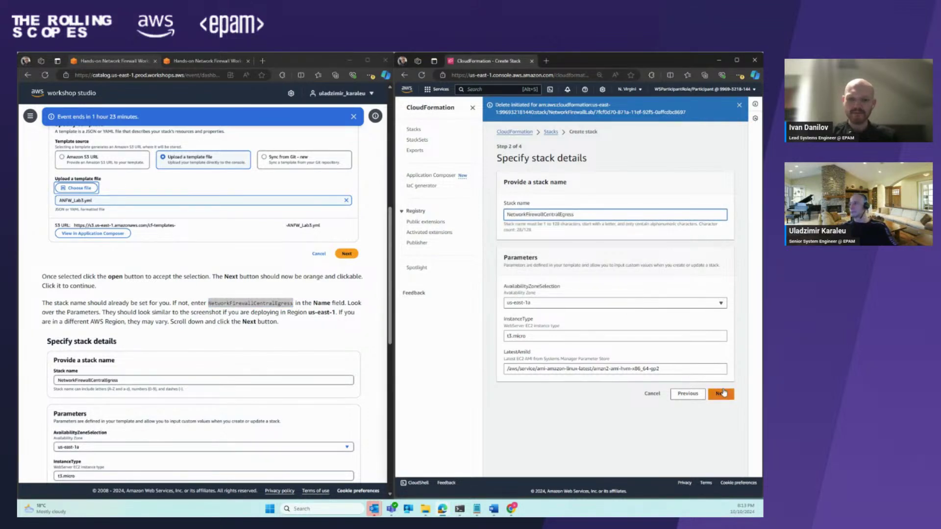
pyautogui.click(722, 393)
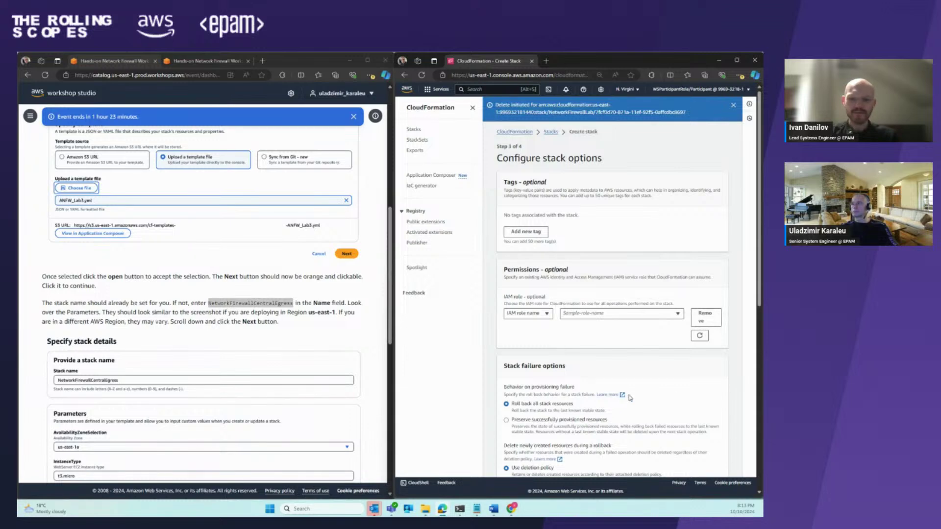
# - Keep the default stack options, acknowledge that IAM resources with custom names might be created, and submit the stack
pyautogui.scroll(-5, 637, 400)
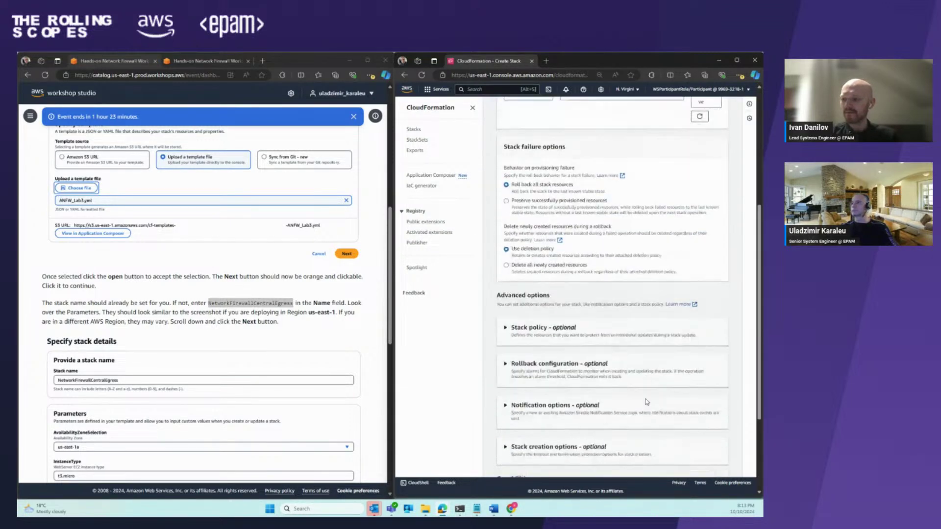
pyautogui.scroll(-3, 646, 407)
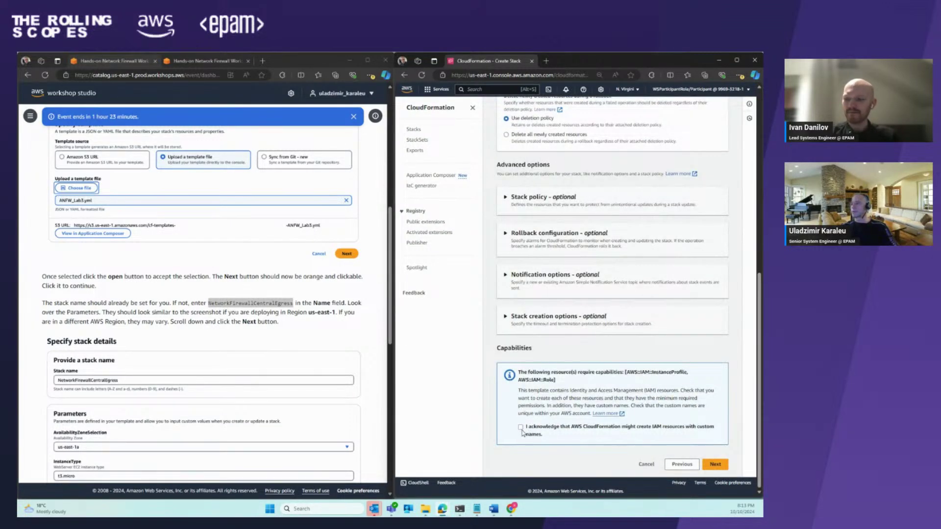
pyautogui.click(715, 464)
pyautogui.scroll(-15, 667, 385)
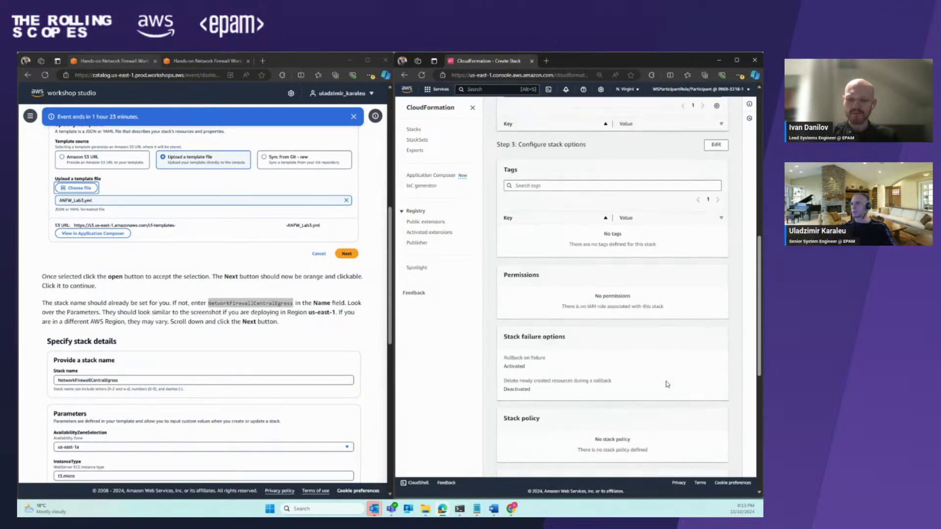
pyautogui.scroll(-2, 667, 385)
pyautogui.click(713, 464)
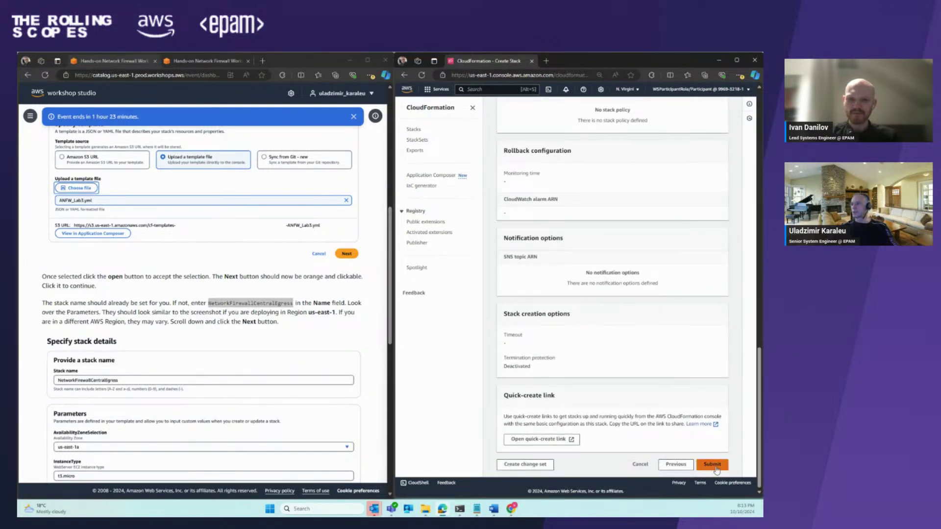
# - Examine the enlarged Lab Three architecture diagram in a temporarily widened workshop window, and return to the instructions on waiting for stack creation
pyautogui.scroll(-10, 371, 402)
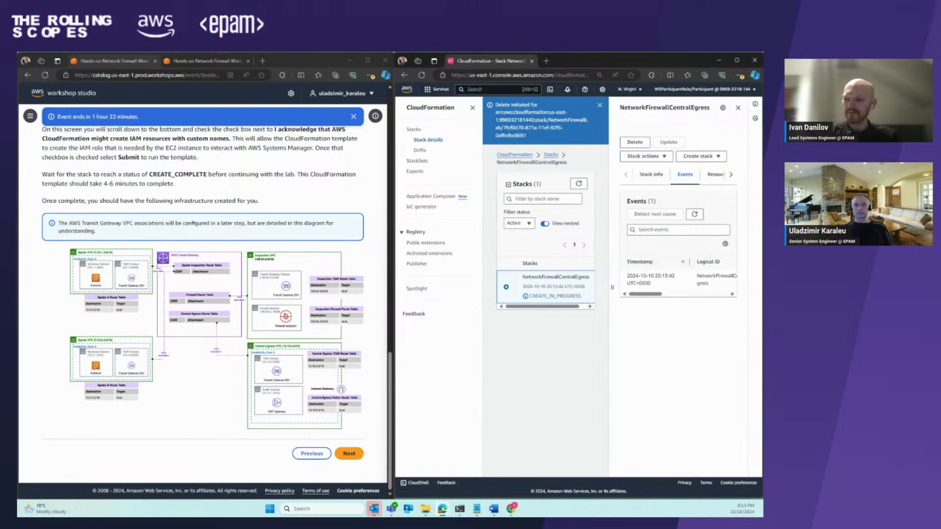
pyautogui.click(186, 62)
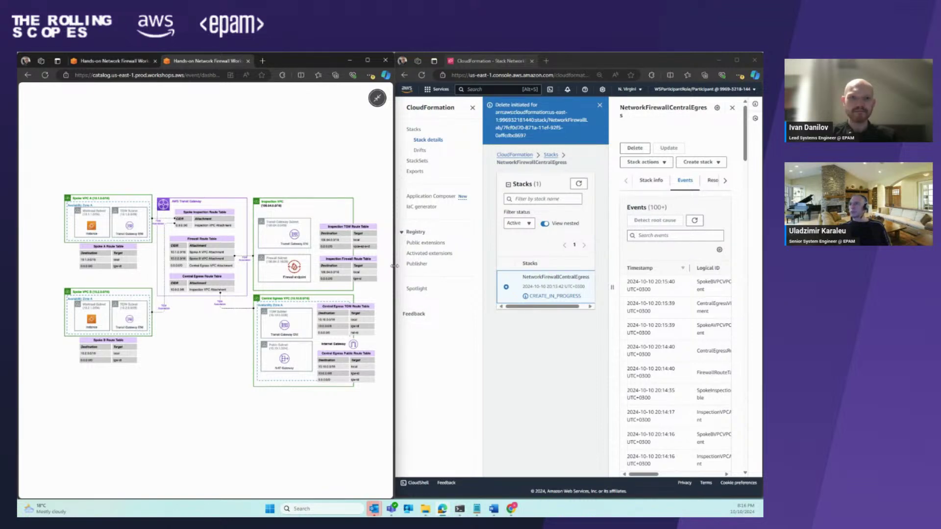
pyautogui.moveTo(395, 266); pyautogui.dragTo(645, 279)
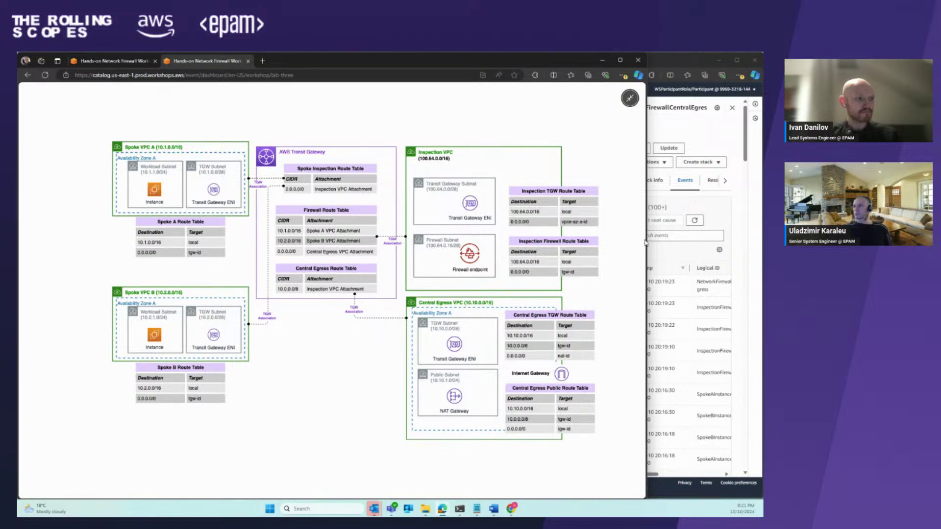
pyautogui.moveTo(648, 237); pyautogui.dragTo(394, 250)
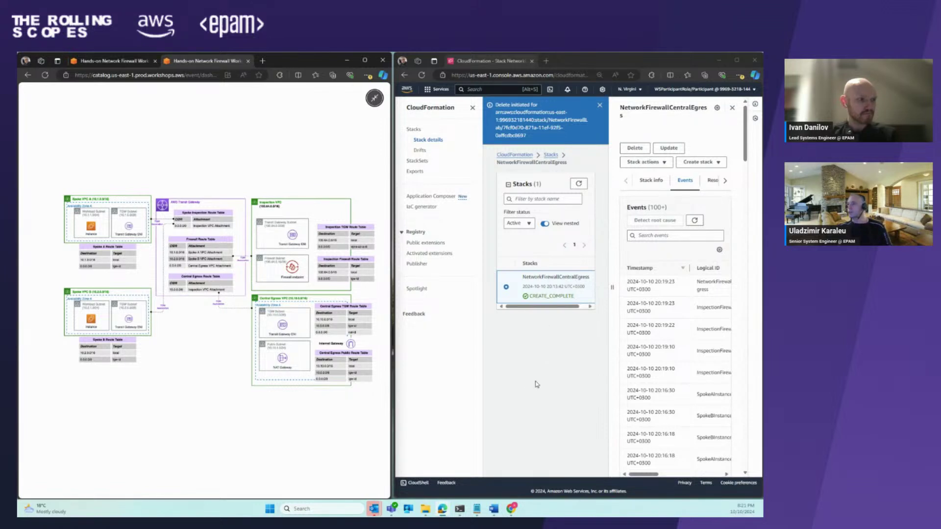
pyautogui.click(98, 61)
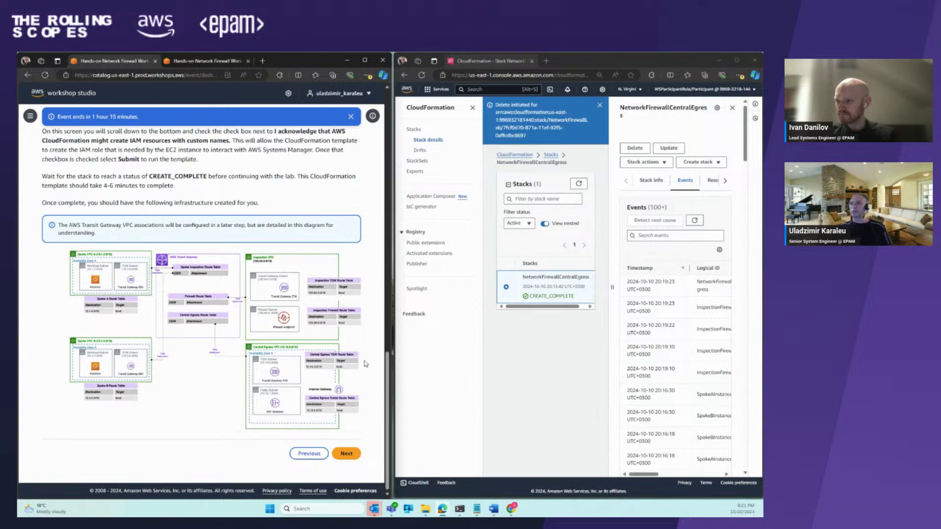
pyautogui.scroll(3, 230, 201)
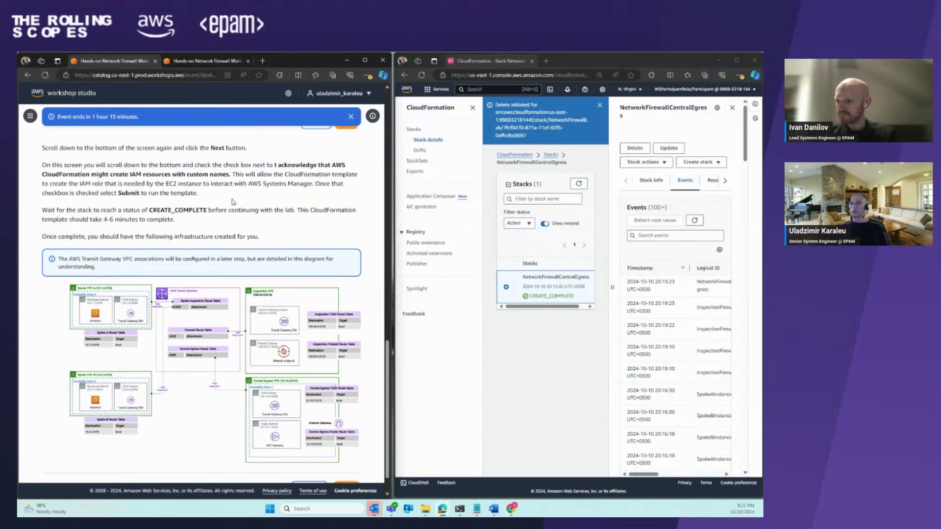
# - Advance the workshop instructions to the page on configuring the Central Egress VPC route tables
pyautogui.scroll(-3, 232, 199)
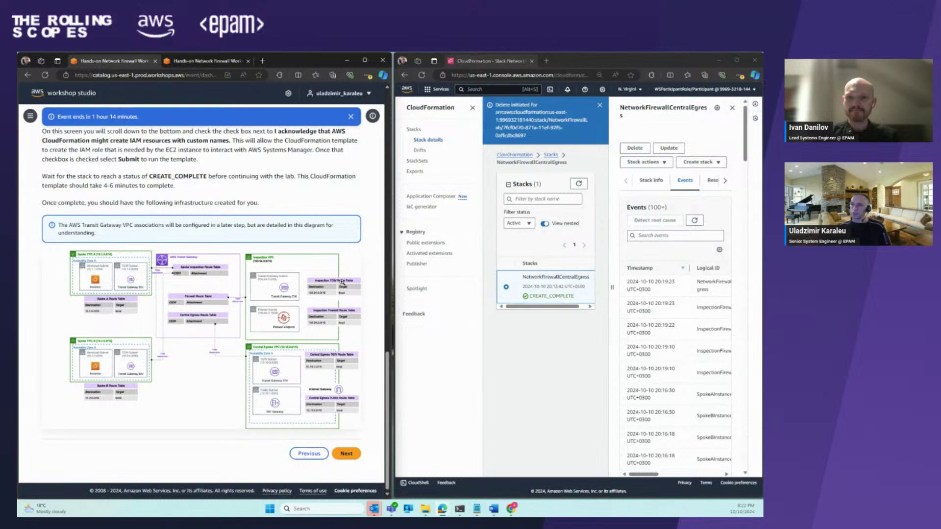
pyautogui.click(349, 454)
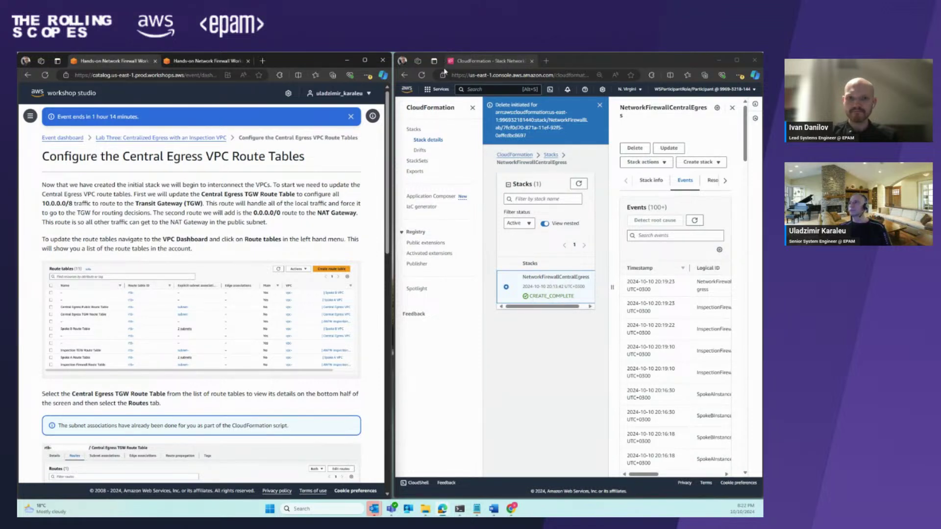
pyautogui.scroll(-1, 176, 203)
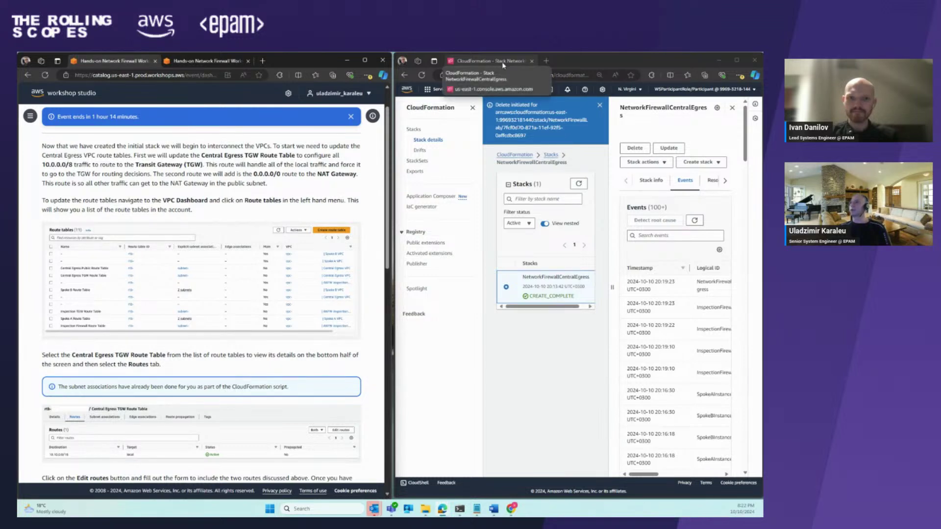
# - Duplicate the CloudFormation console tab, open the VPC service's route tables there, and sort them by name
pyautogui.rightClick(503, 60)
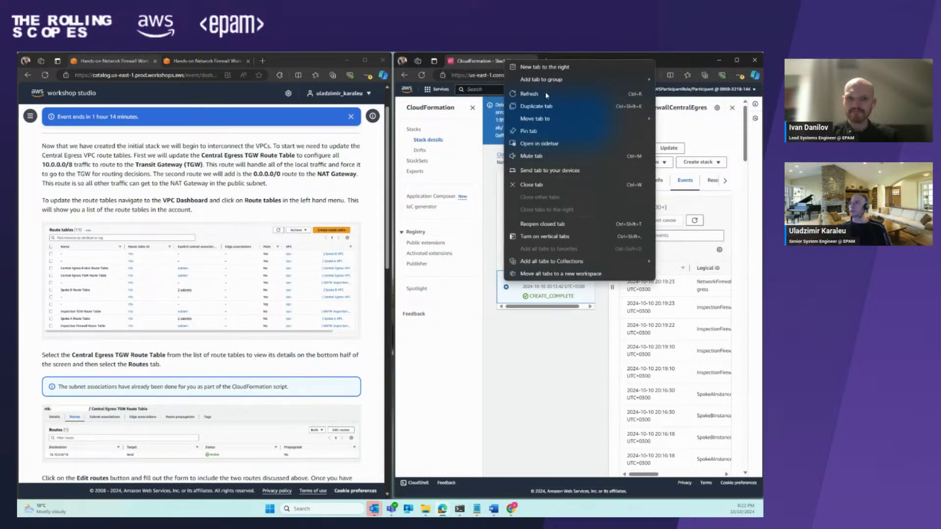
pyautogui.click(542, 109)
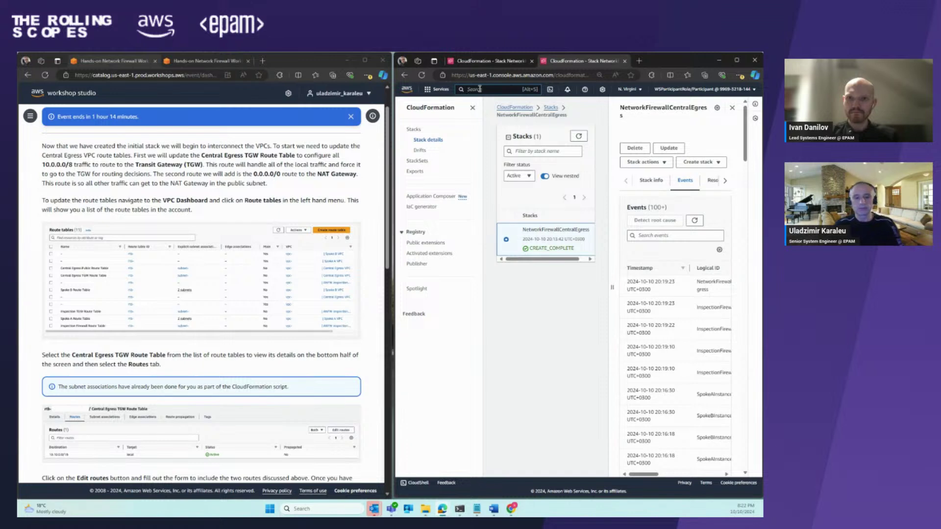
pyautogui.click(479, 88)
pyautogui.write('vpc')
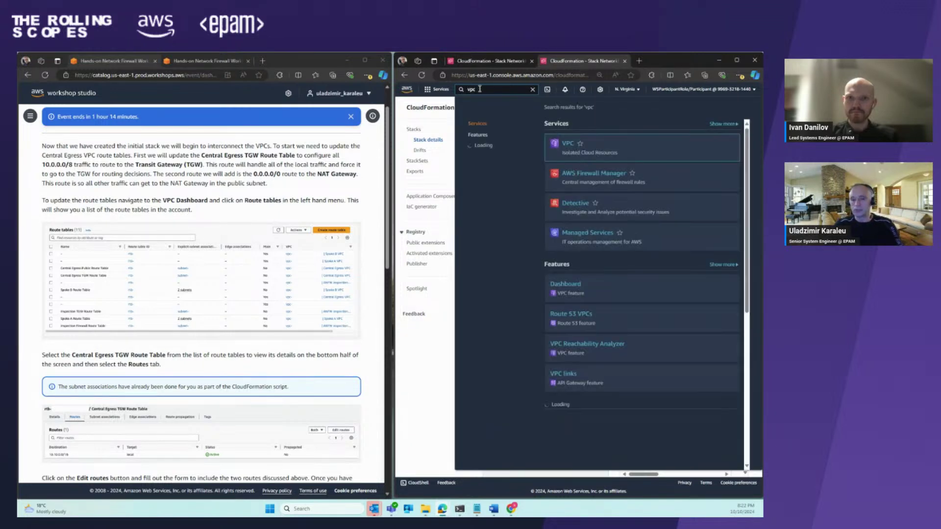
pyautogui.press('Return')
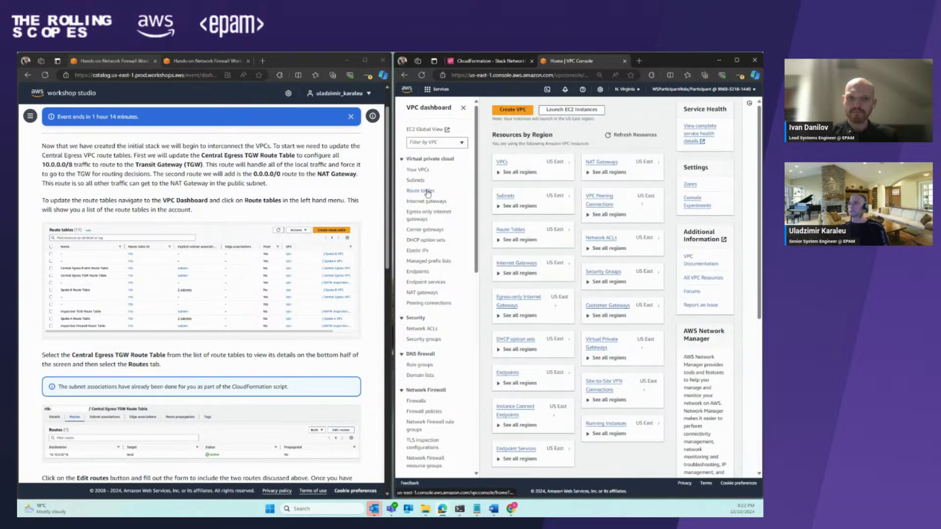
pyautogui.click(427, 192)
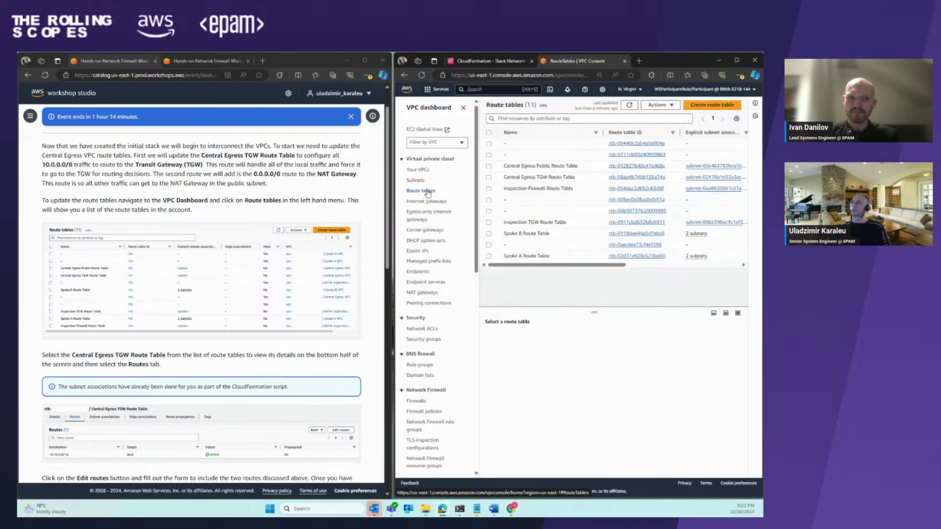
pyautogui.click(516, 133)
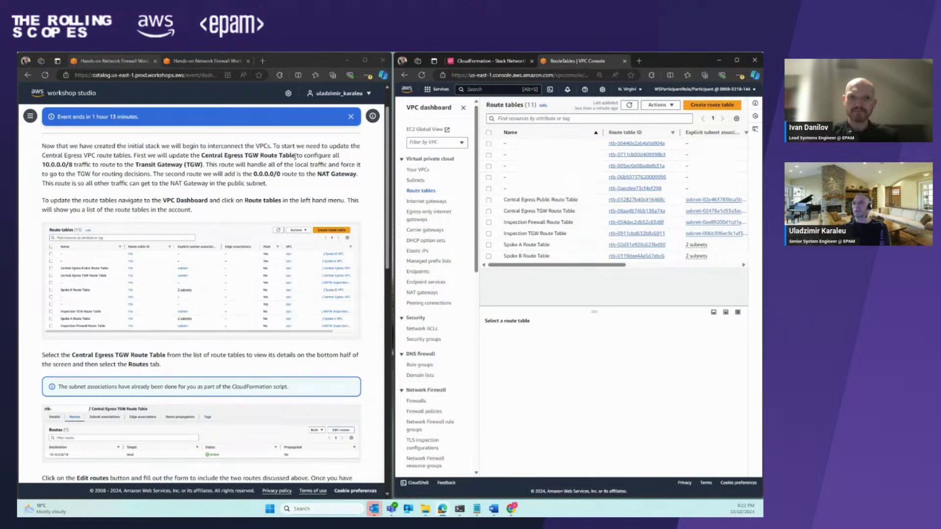
# - Check the architecture diagram, return to the instructions, and open the Central Egress TGW Route Table's routes for editing
pyautogui.click(202, 62)
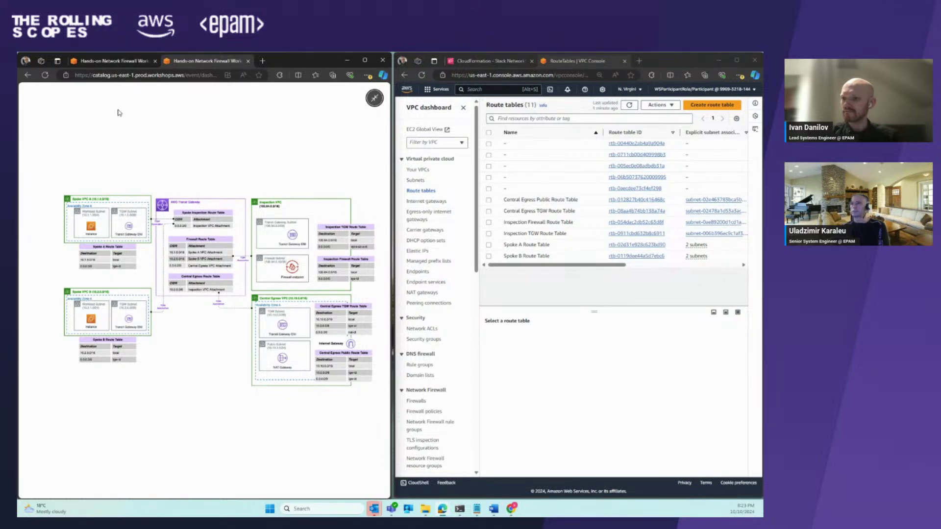
pyautogui.click(109, 62)
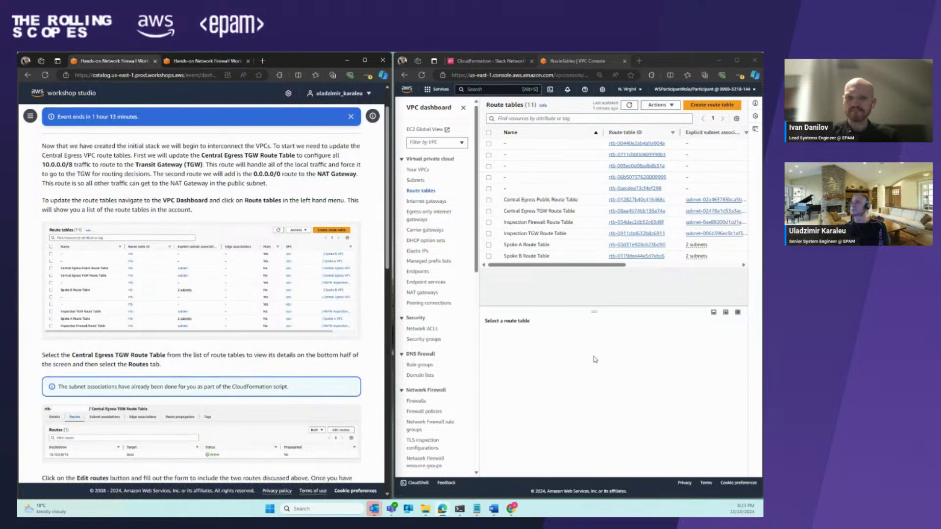
pyautogui.click(489, 211)
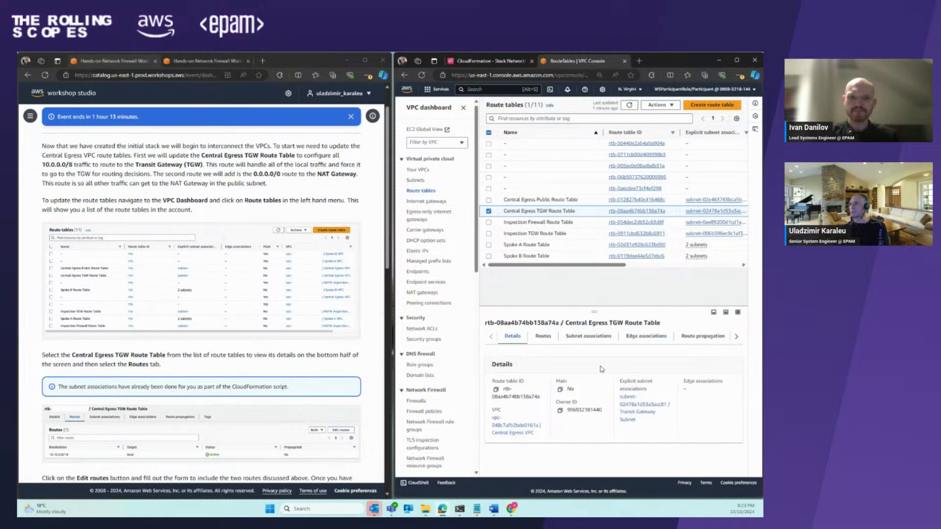
pyautogui.click(547, 339)
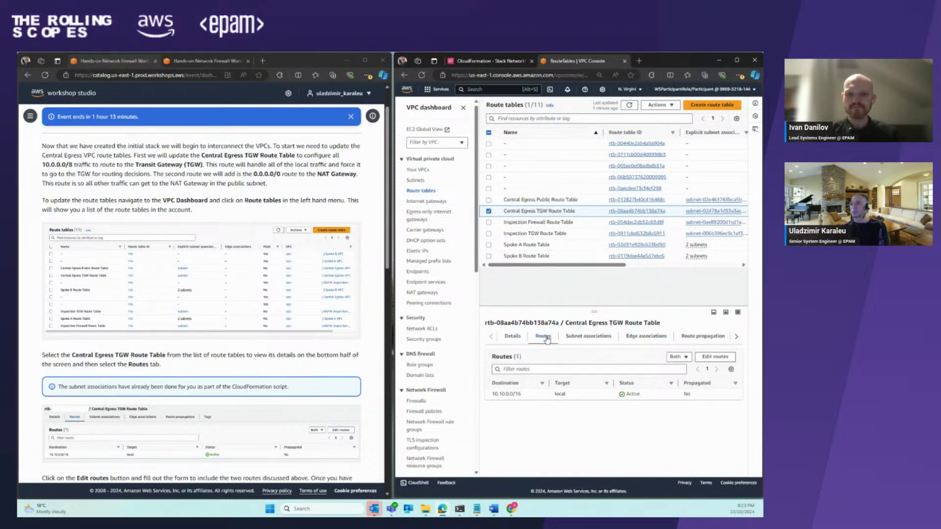
pyautogui.click(707, 358)
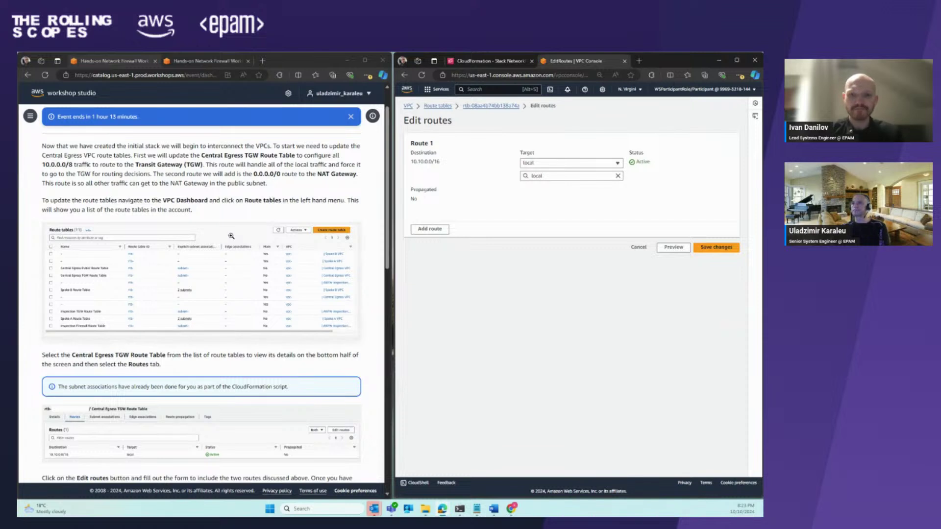
# - Review the route-editing instructions in the workshop and copy the destination 10.0.0.0/8 from them
pyautogui.scroll(-3, 192, 227)
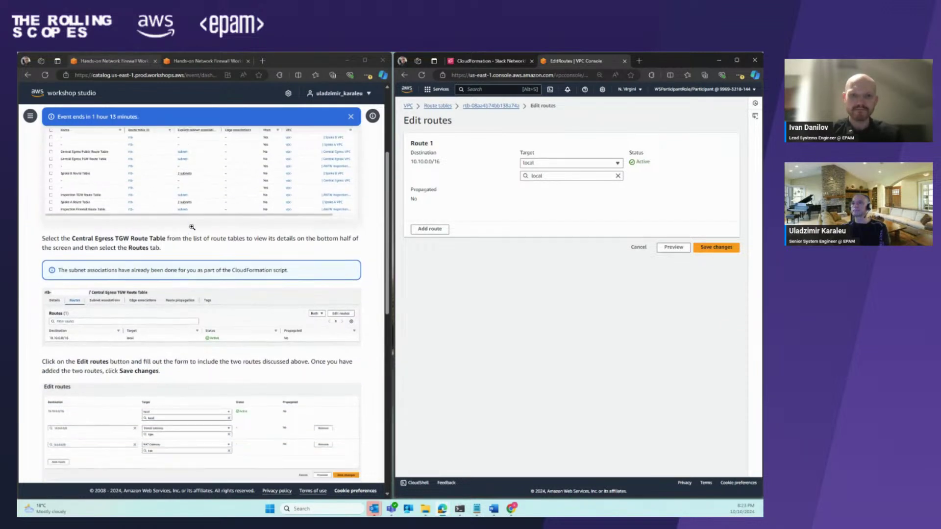
pyautogui.scroll(-2, 191, 227)
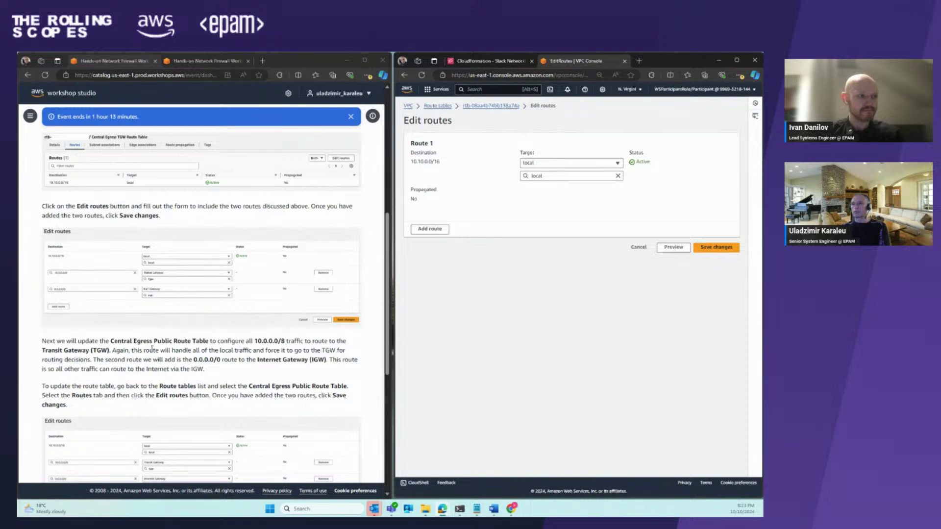
pyautogui.scroll(1, 219, 312)
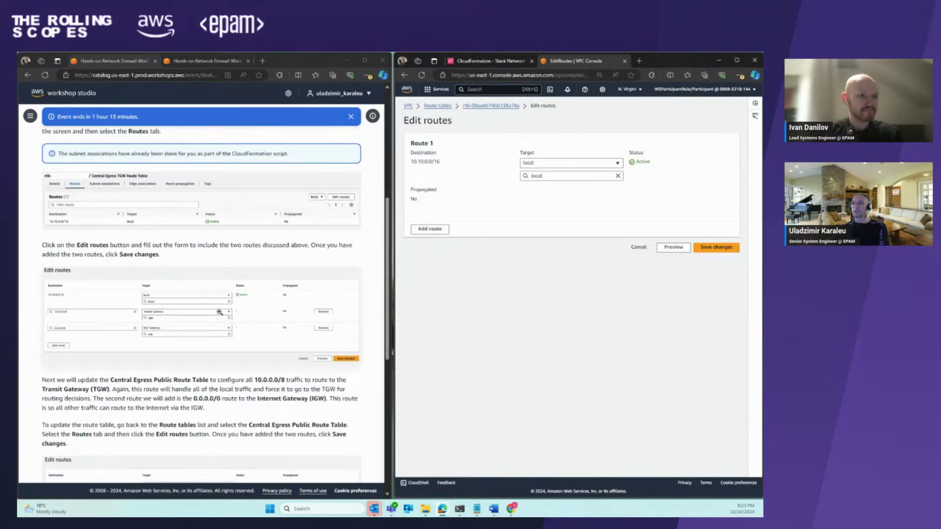
pyautogui.scroll(-1, 220, 312)
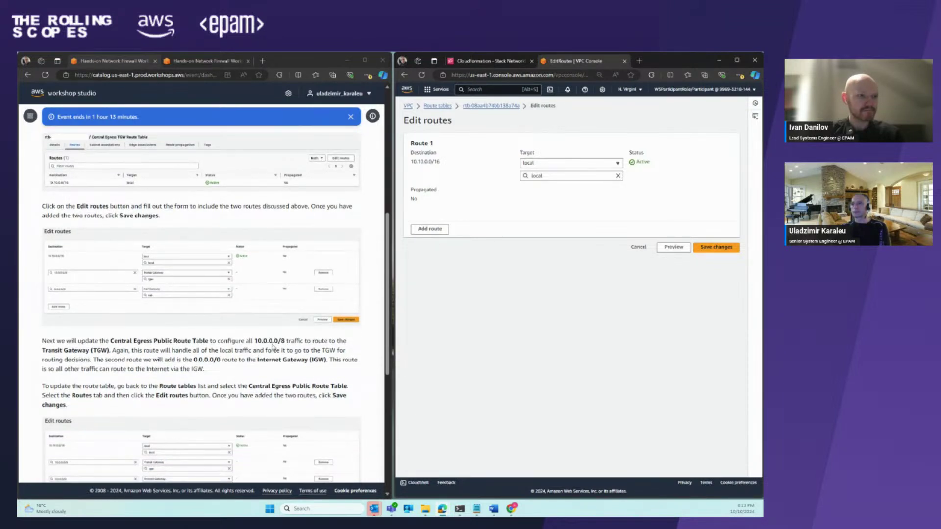
pyautogui.moveTo(283, 341); pyautogui.dragTo(254, 341)
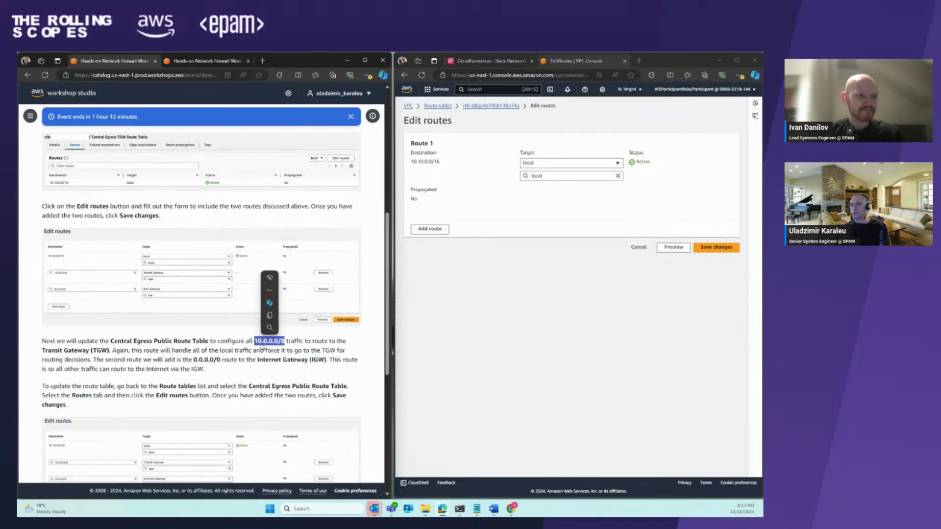
pyautogui.rightClick(258, 341)
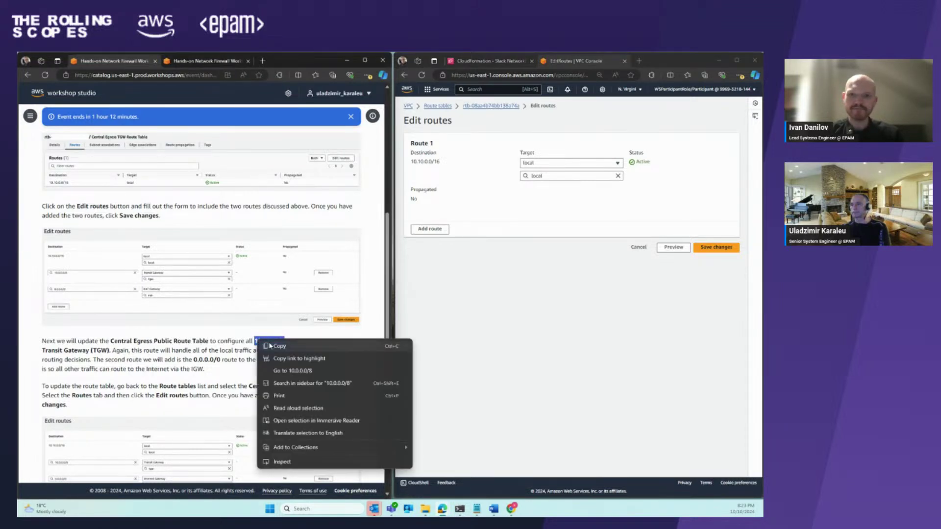
pyautogui.click(284, 347)
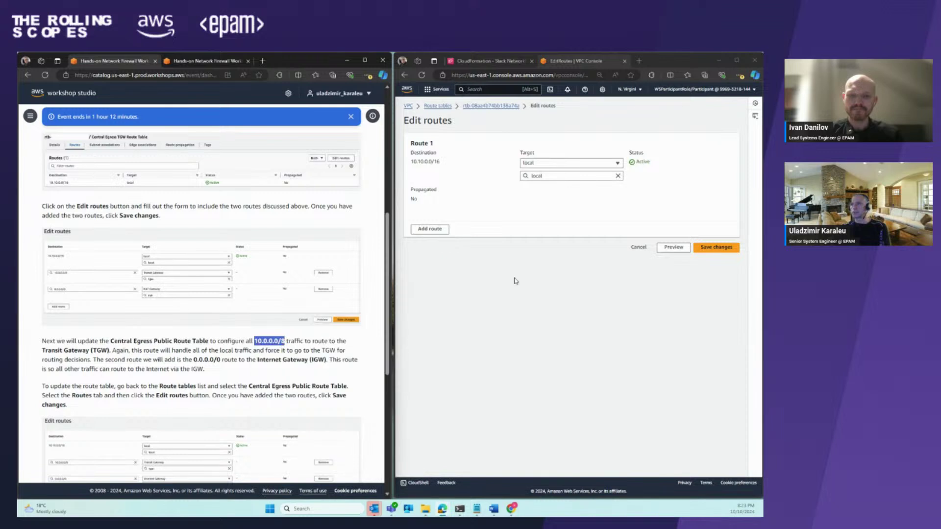
# - Add a route for destination 10.0.0.0/8 that targets the available Transit Gateway
pyautogui.click(431, 230)
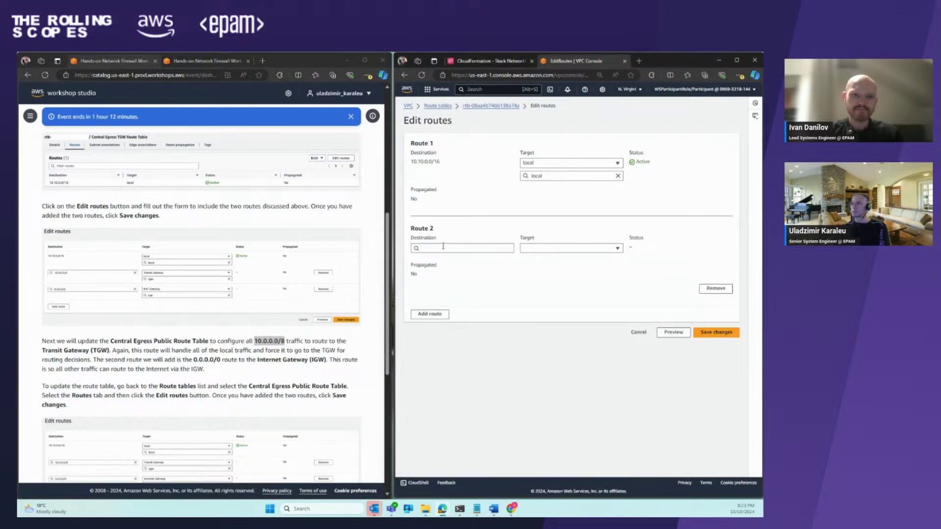
pyautogui.click(443, 247)
pyautogui.hotkey('ctrl', 'v')
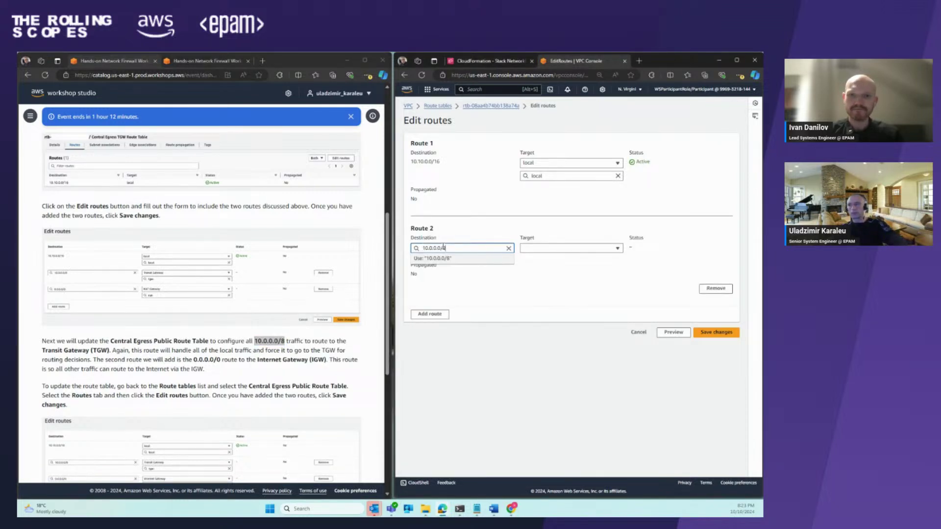
pyautogui.click(482, 267)
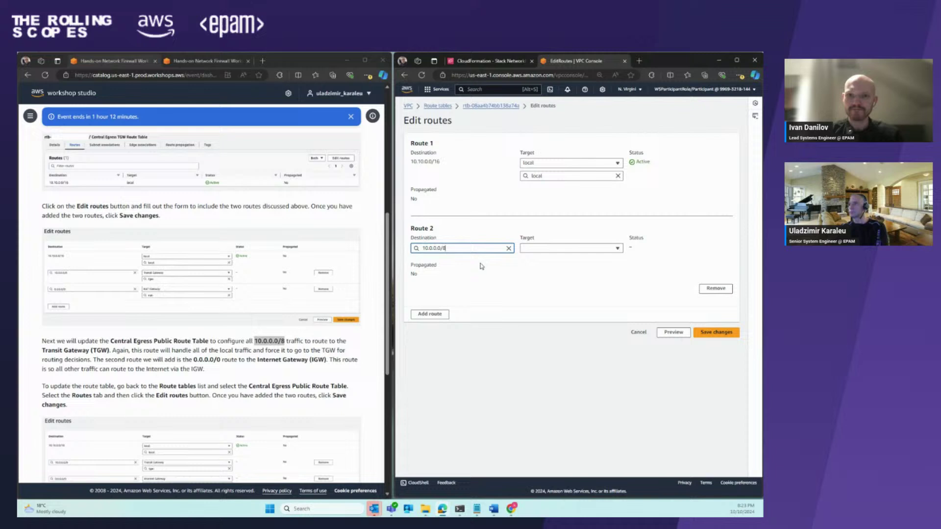
pyautogui.click(549, 250)
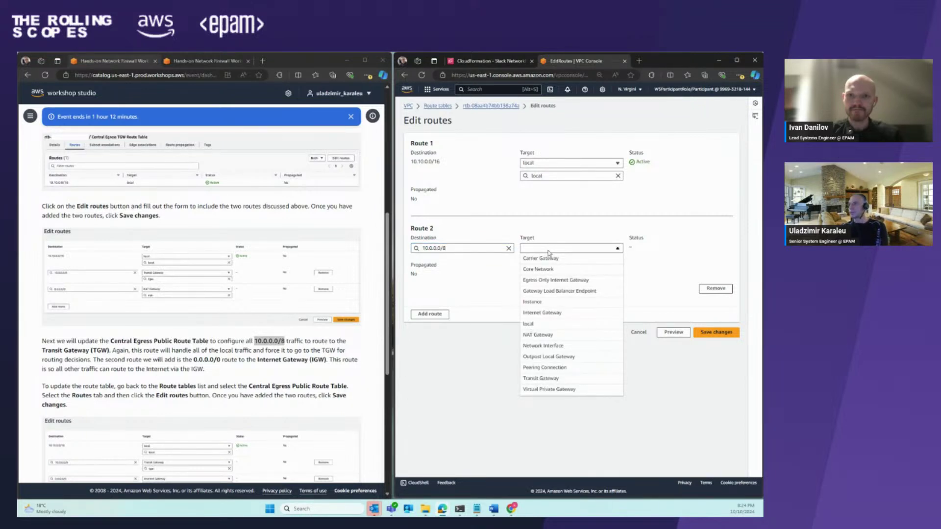
pyautogui.click(532, 378)
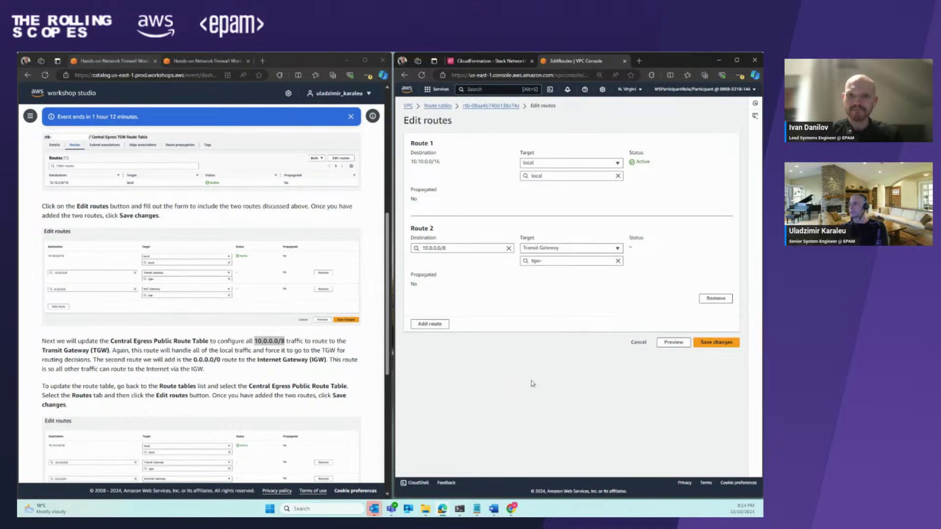
pyautogui.click(534, 262)
pyautogui.write('tgw-')
pyautogui.click(544, 282)
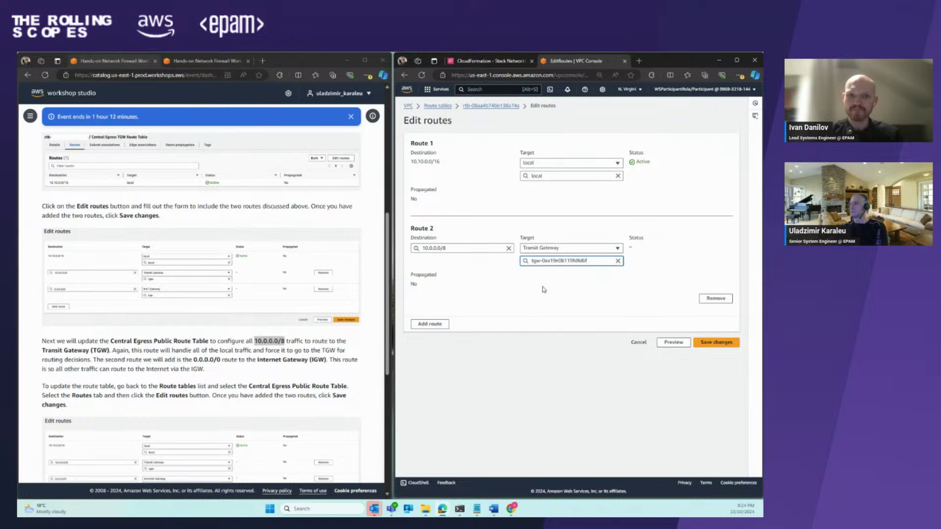
# - Add a route for destination 0.0.0.0/0 that targets the available Internet Gateway, and save the route table changes
pyautogui.click(431, 325)
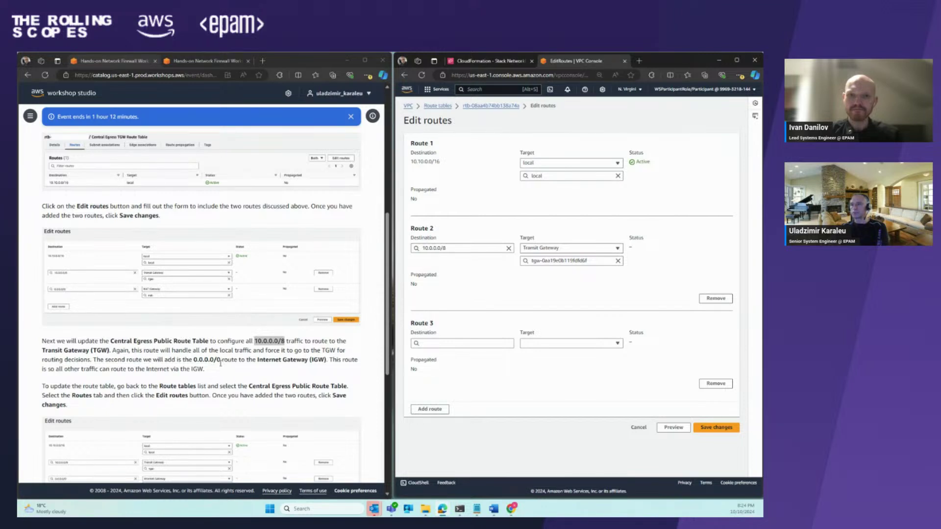
pyautogui.click(429, 344)
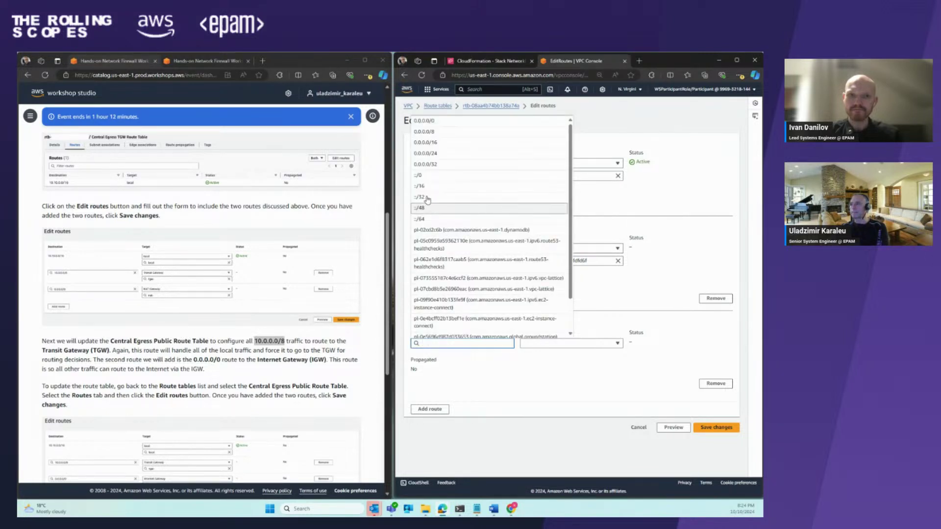
pyautogui.click(424, 121)
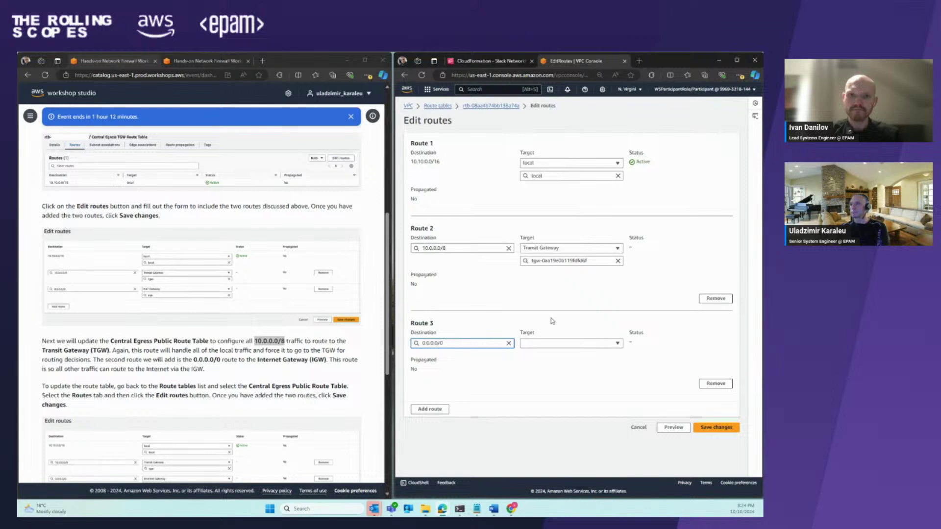
pyautogui.click(535, 346)
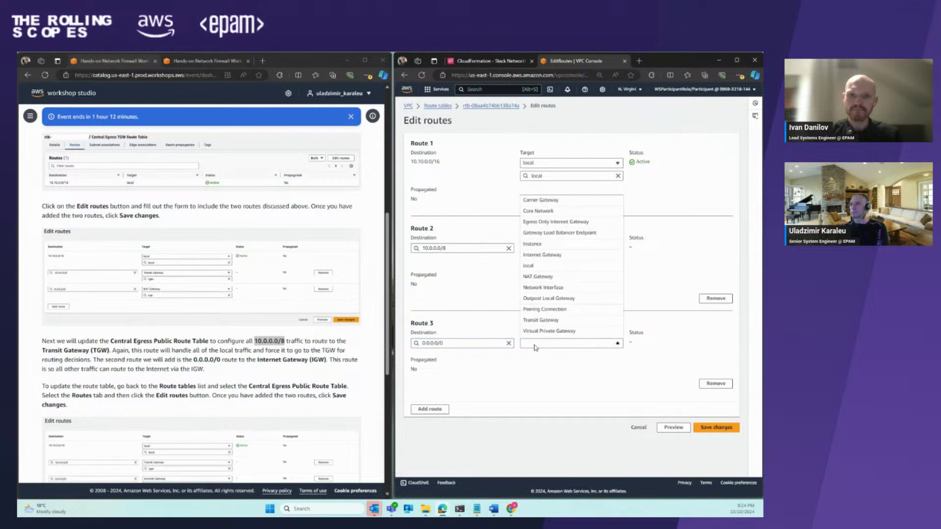
pyautogui.click(541, 254)
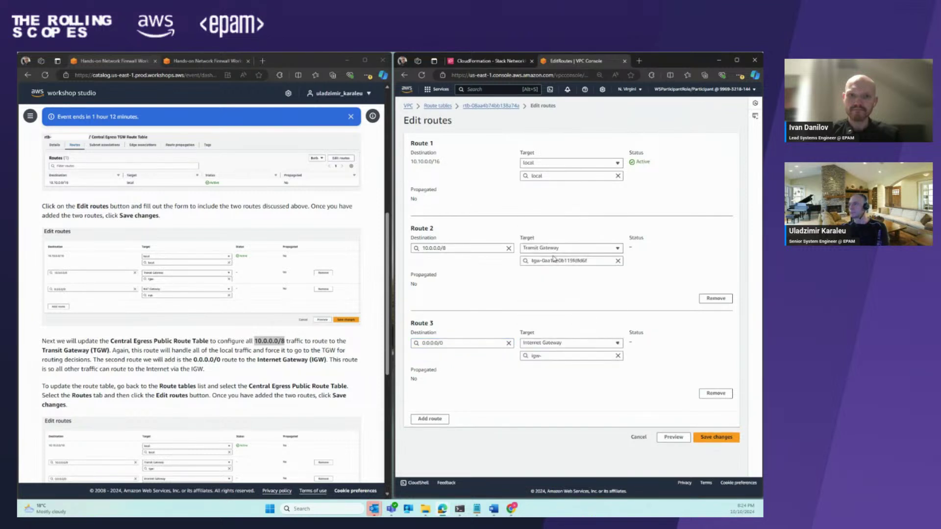
pyautogui.click(574, 354)
pyautogui.click(558, 380)
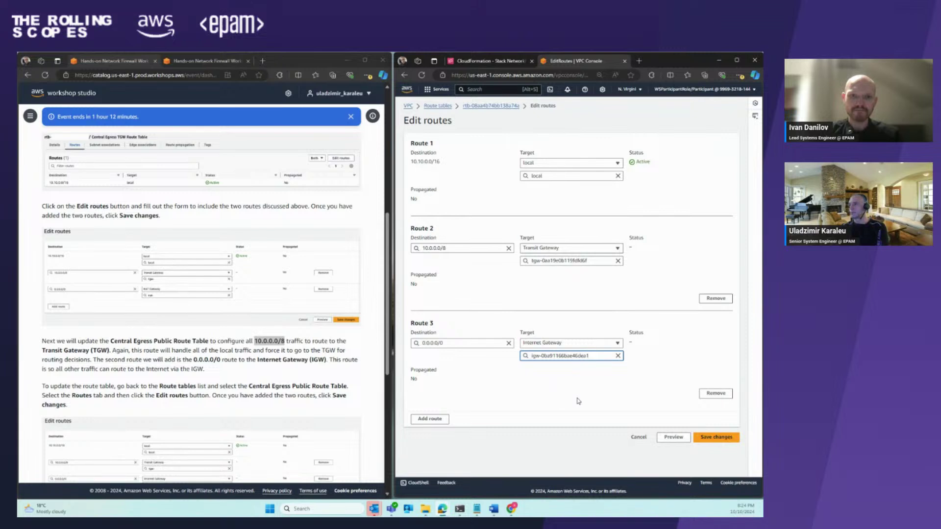
pyautogui.click(713, 439)
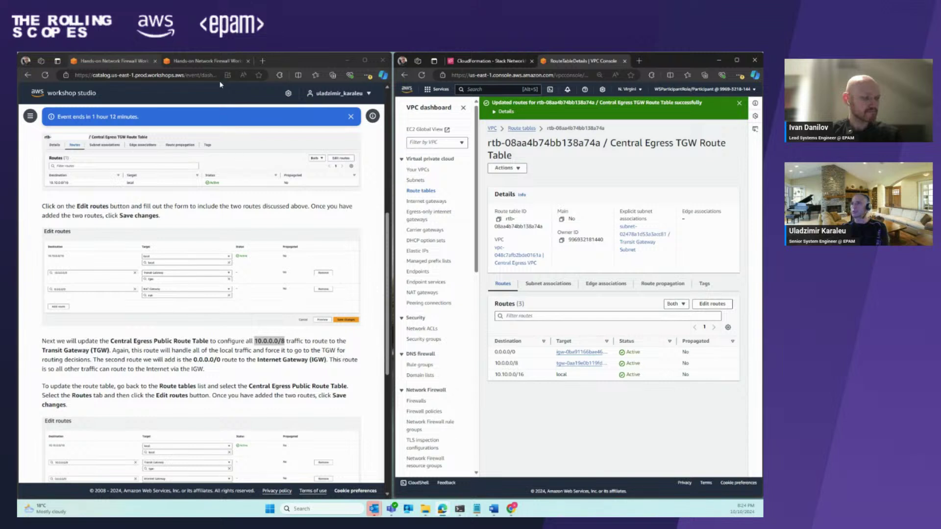
# - Check the architecture diagram and the workshop instructions, and select only the Central Egress Public Route Table in the route tables list
pyautogui.click(216, 62)
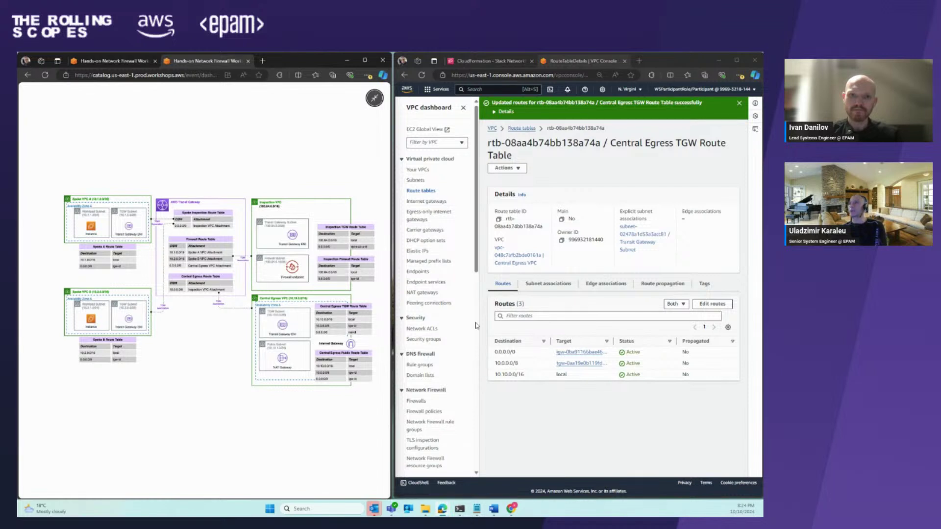
pyautogui.click(95, 62)
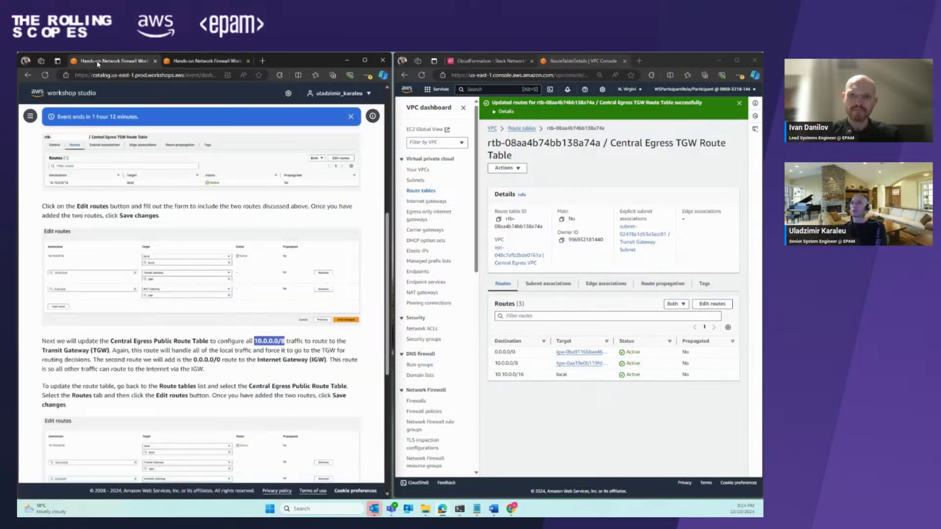
pyautogui.scroll(-3, 270, 309)
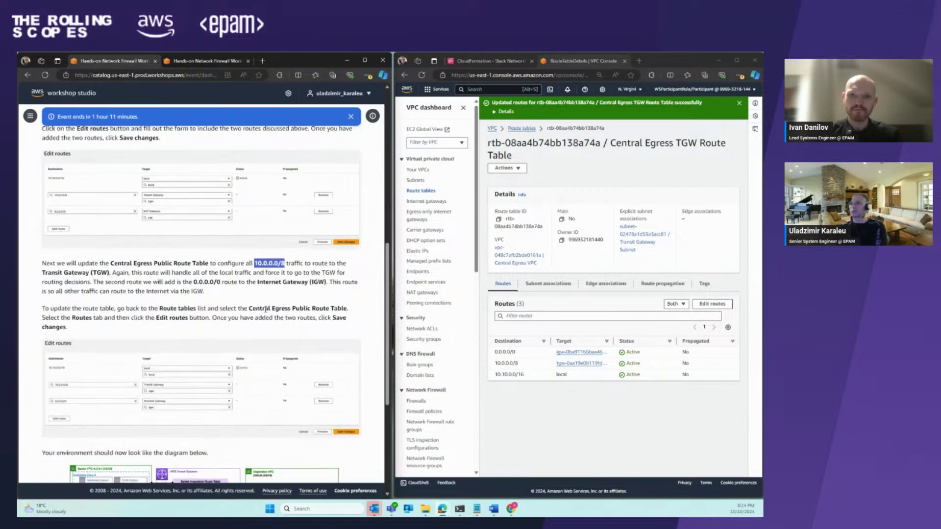
pyautogui.click(521, 126)
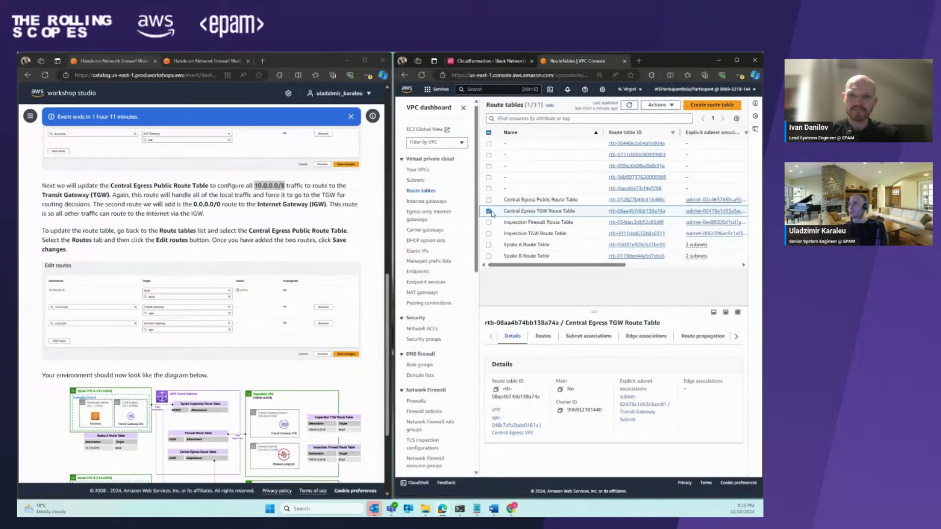
pyautogui.click(488, 213)
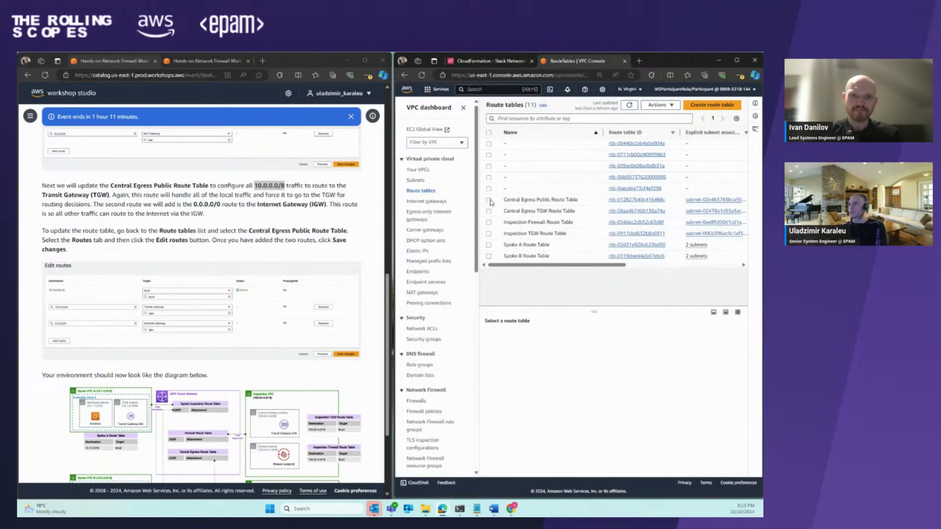
pyautogui.click(489, 200)
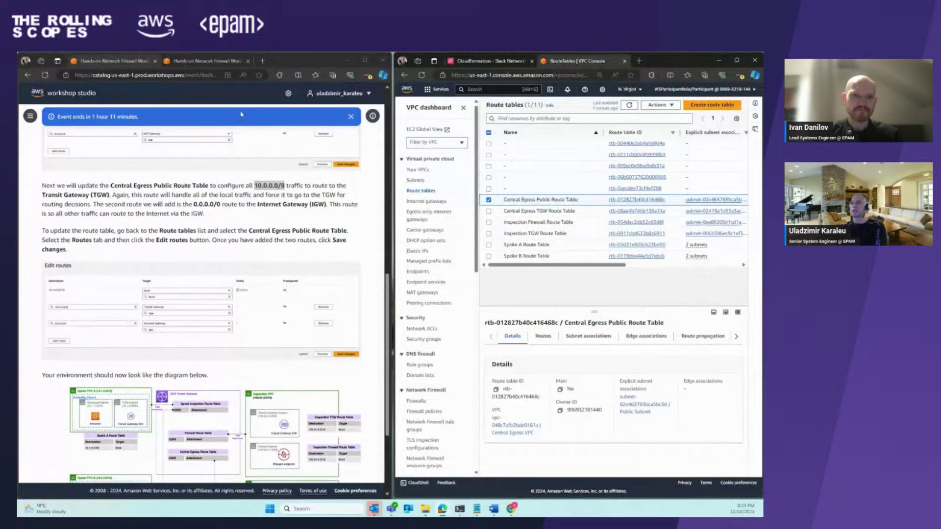
# - Recheck the architecture diagram and instructions, and open the Central Egress Public Route Table's routes for editing
pyautogui.click(213, 64)
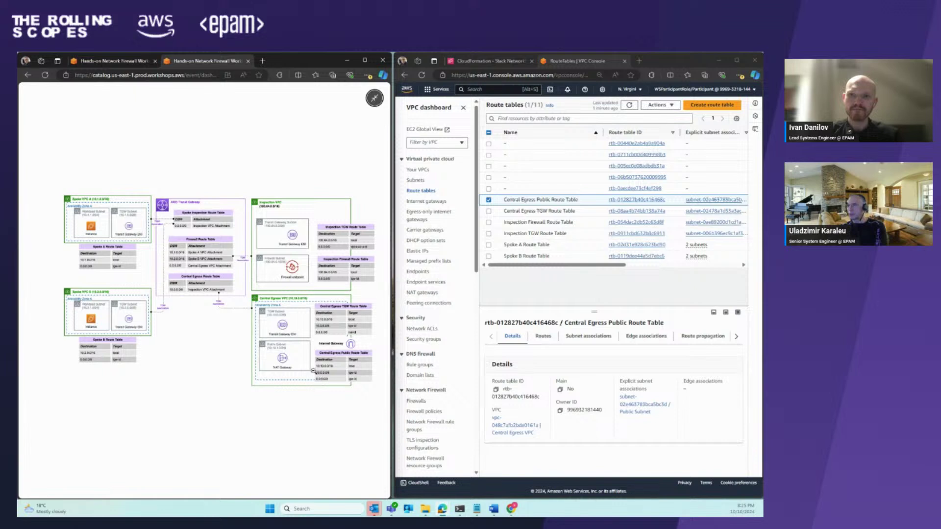
pyautogui.click(313, 371)
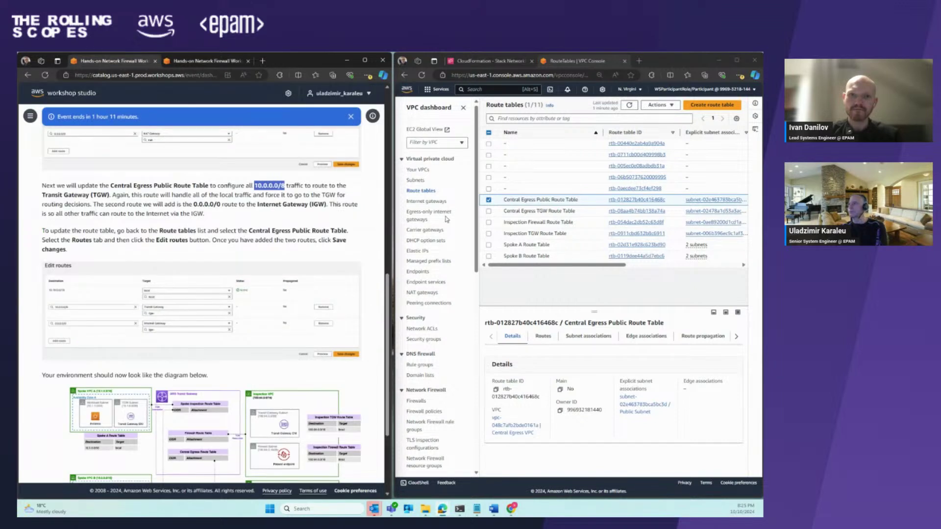
pyautogui.click(543, 336)
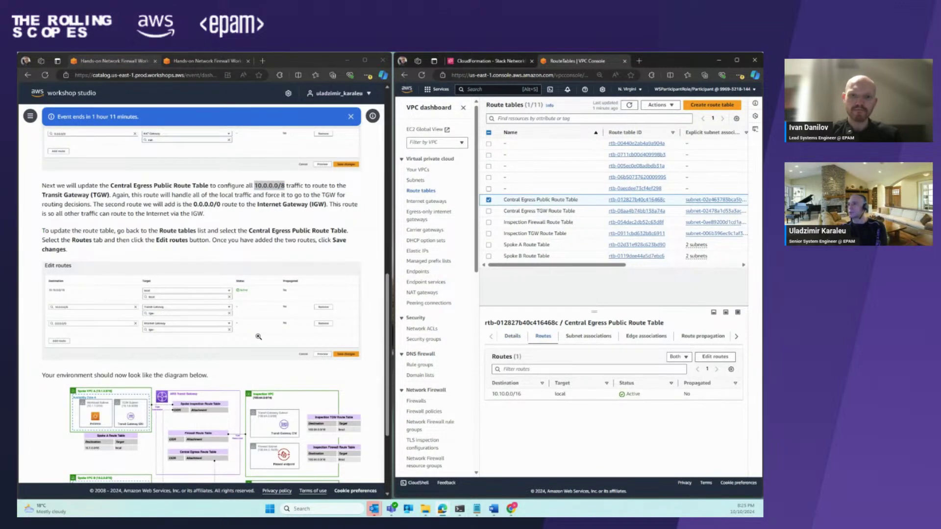
pyautogui.scroll(1, 259, 329)
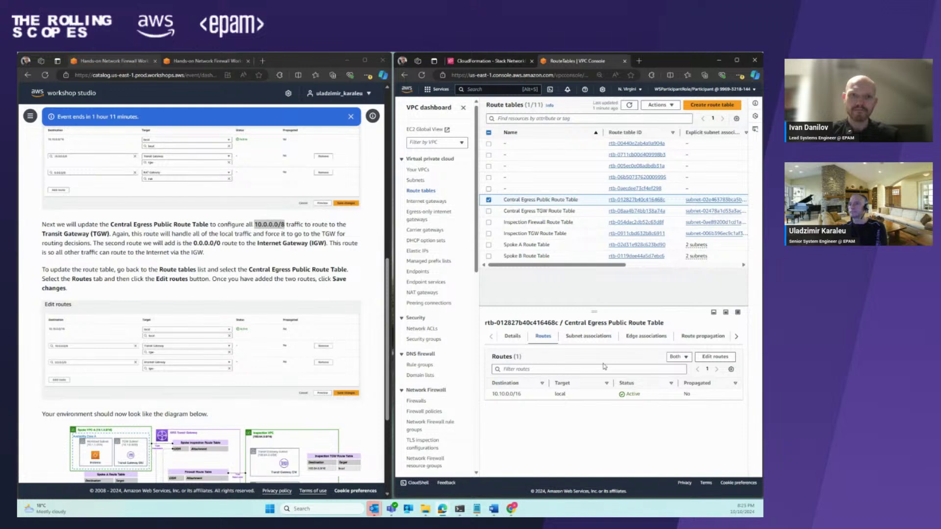
pyautogui.click(711, 357)
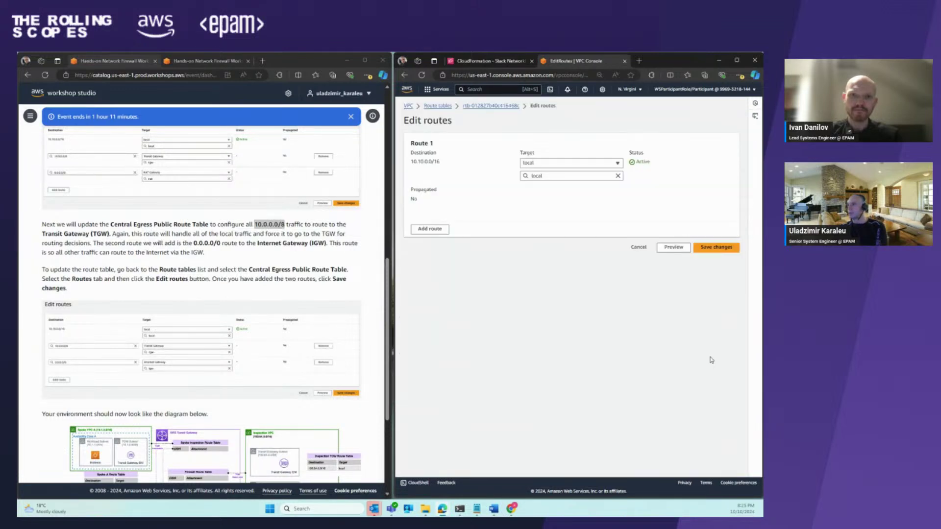
# - Add a route for destination 10.0.0.0/8, copied from the instructions, that targets the Transit Gateway labelled Central Egress VPC TGW Attachment
pyautogui.click(431, 229)
pyautogui.click(432, 249)
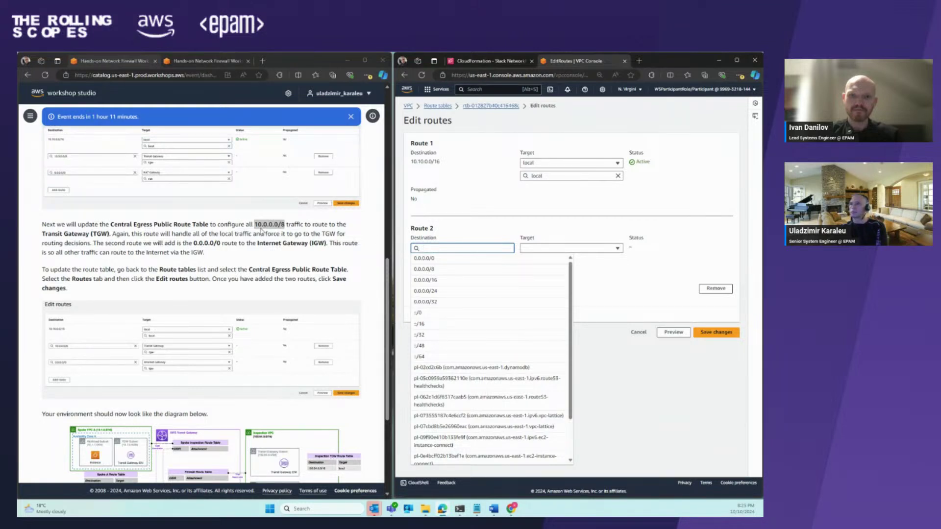
pyautogui.click(284, 223)
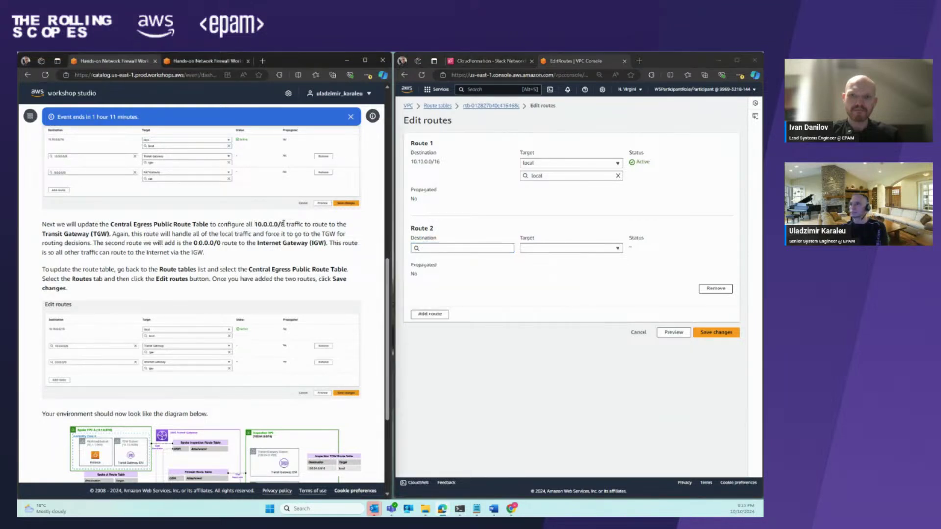
pyautogui.moveTo(283, 224); pyautogui.dragTo(256, 229)
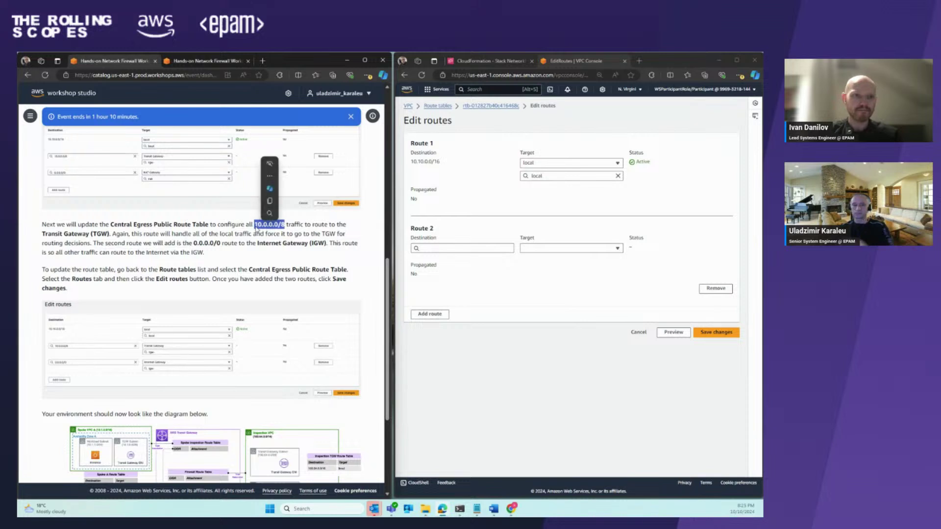
pyautogui.hotkey('ctrl', 'c')
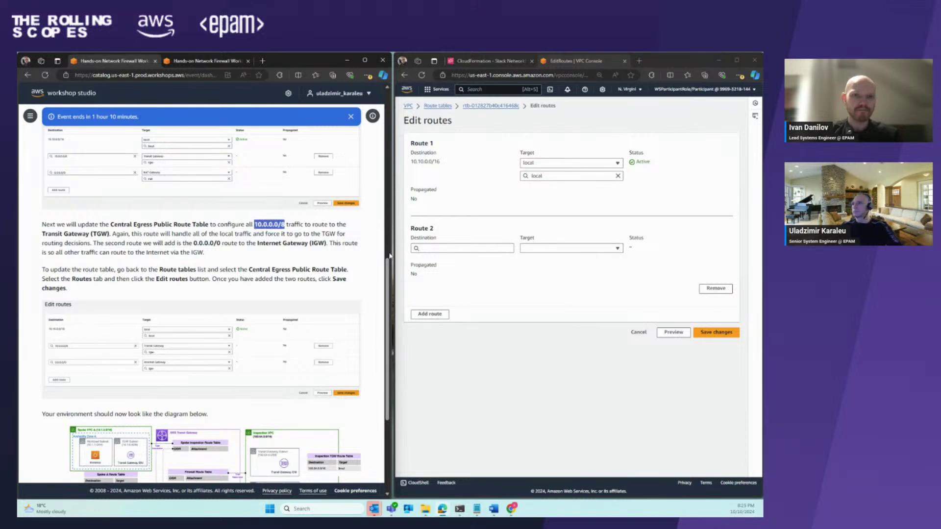
pyautogui.click(431, 248)
pyautogui.hotkey('ctrl', 'v')
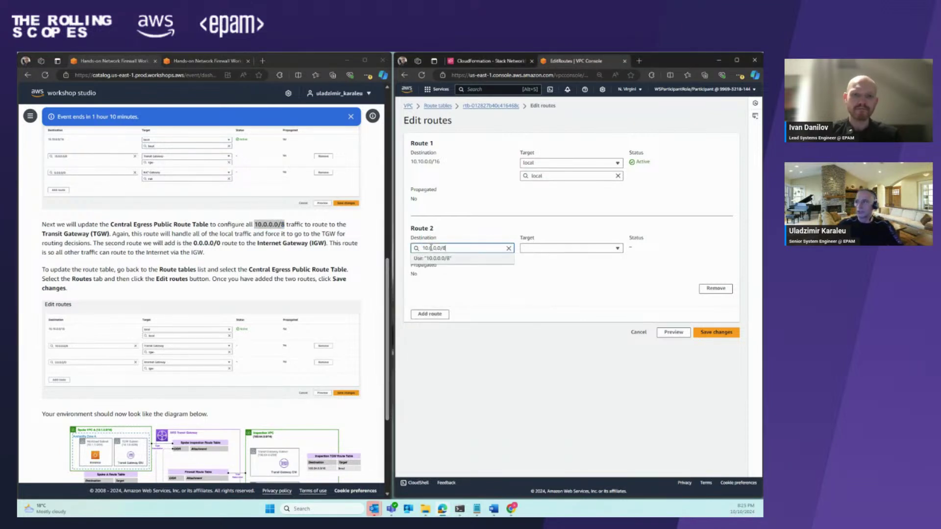
pyautogui.click(432, 258)
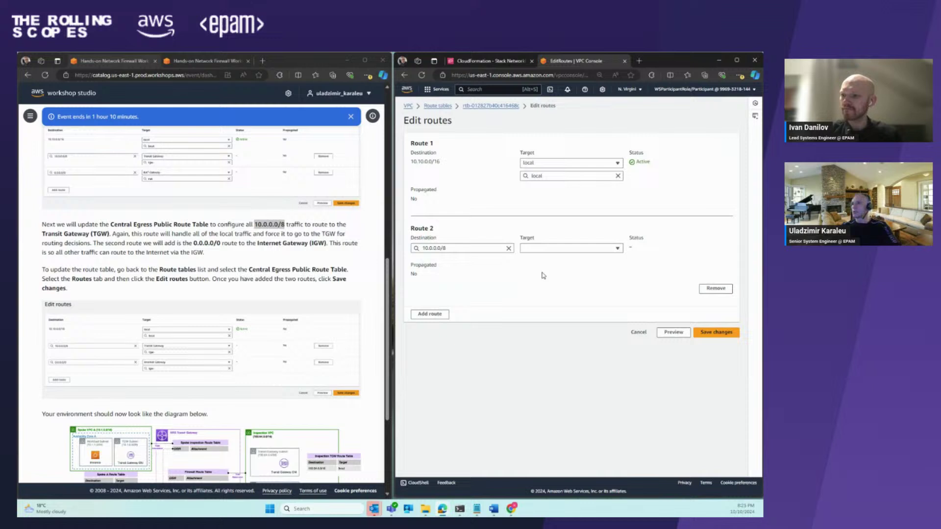
pyautogui.click(531, 249)
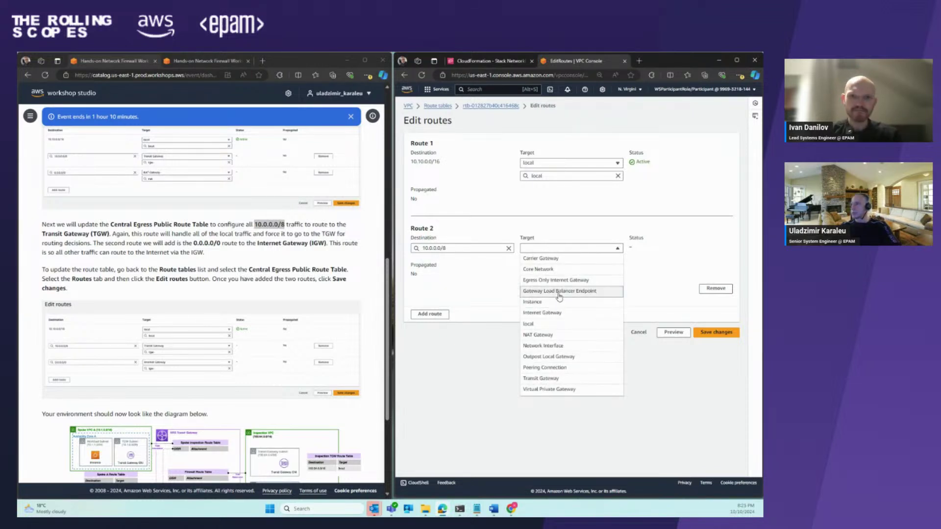
pyautogui.click(560, 379)
pyautogui.click(550, 261)
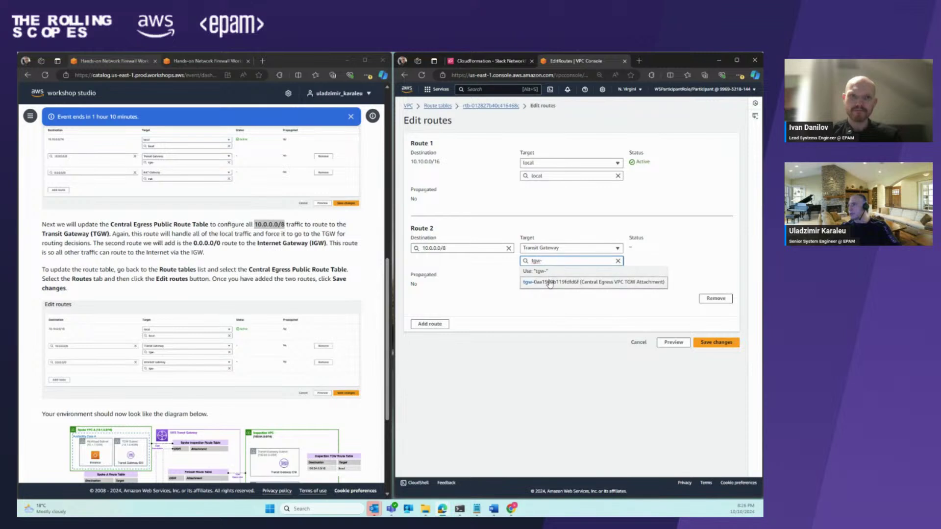
pyautogui.click(550, 282)
# - Add a route for destination 0.0.0.0/0 that targets the Central Egress VPC IGW Internet Gateway, and save the public route table changes
pyautogui.click(434, 325)
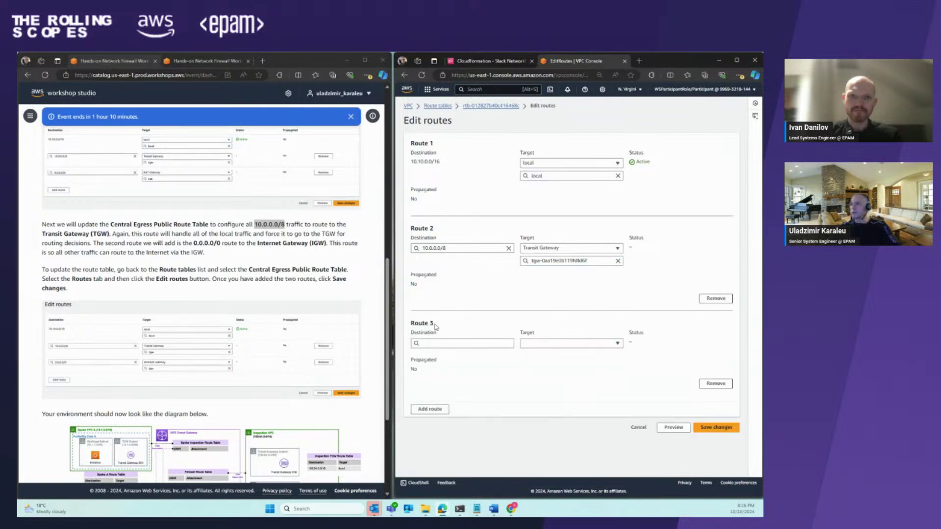
pyautogui.click(434, 343)
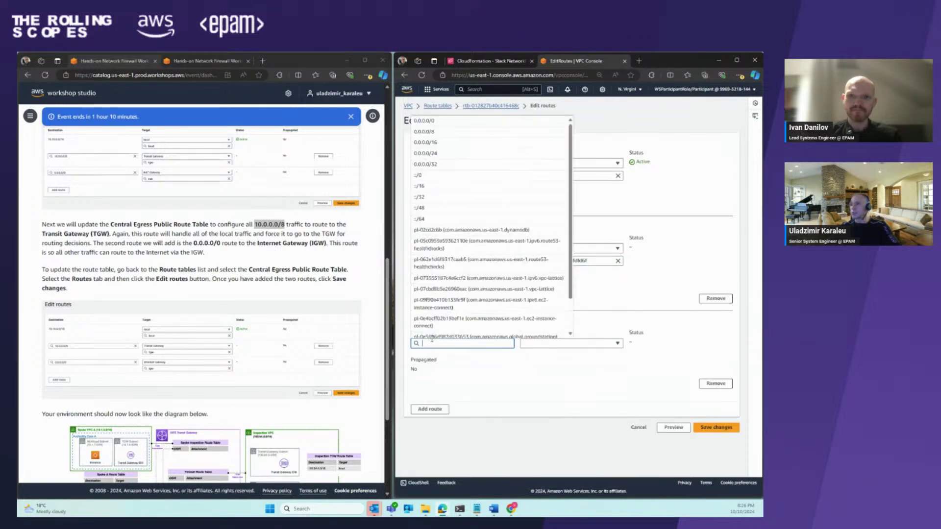
pyautogui.click(434, 123)
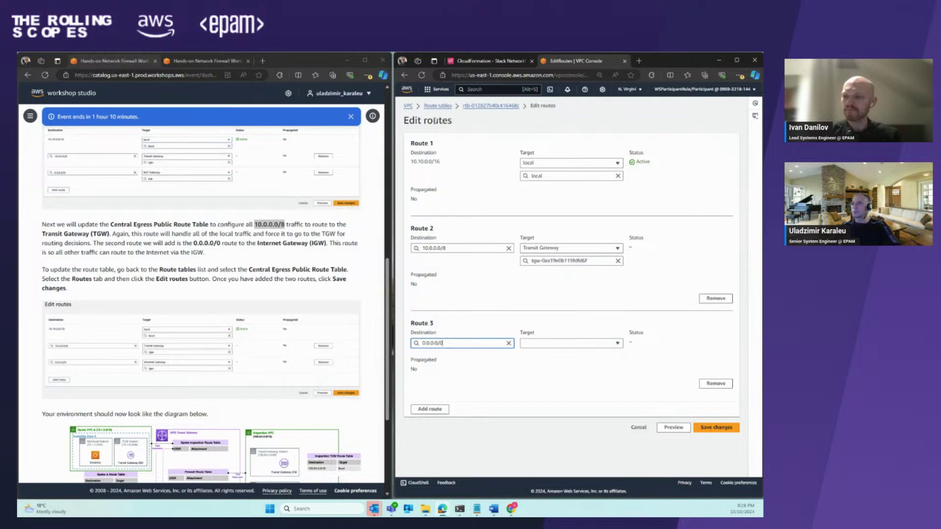
pyautogui.click(538, 344)
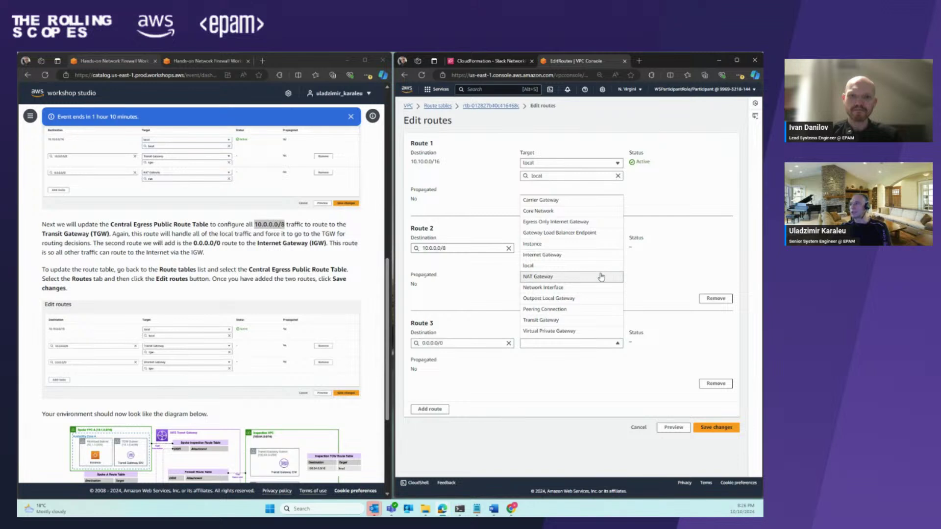
pyautogui.click(570, 254)
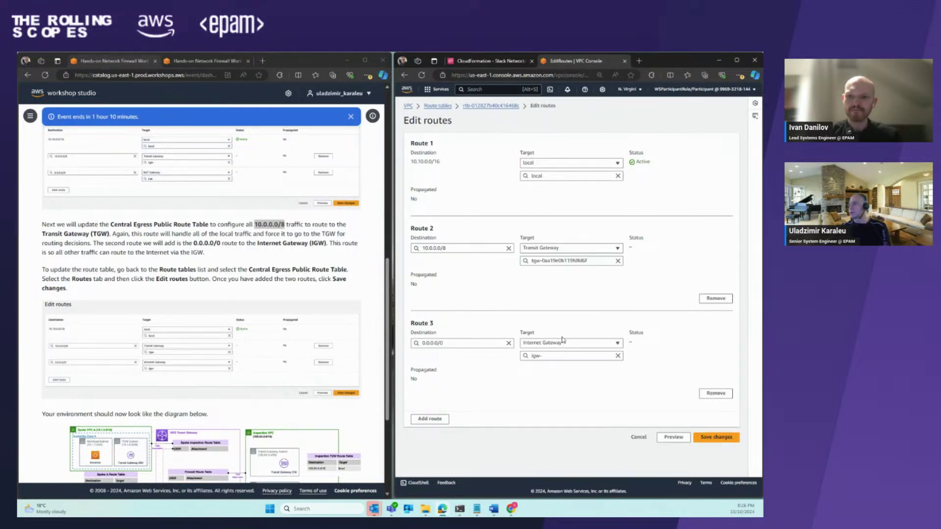
pyautogui.click(569, 356)
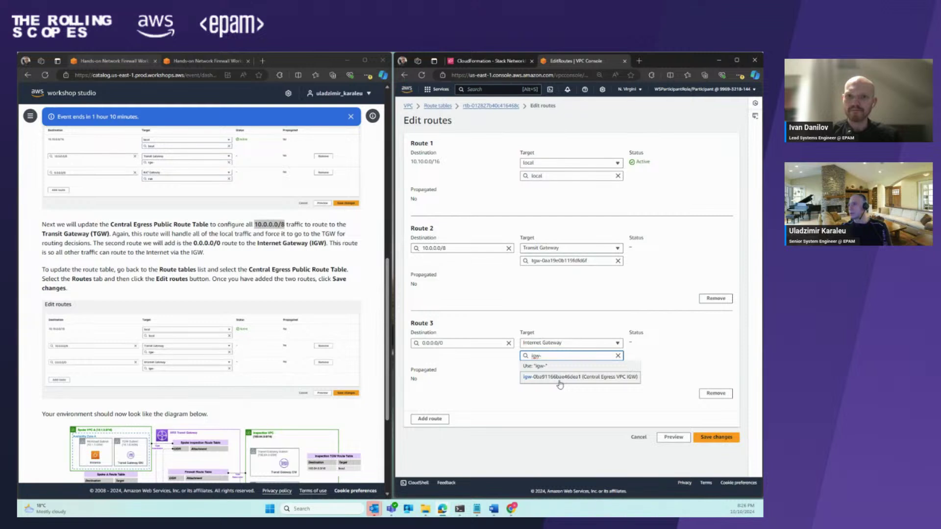
pyautogui.click(560, 377)
pyautogui.click(716, 437)
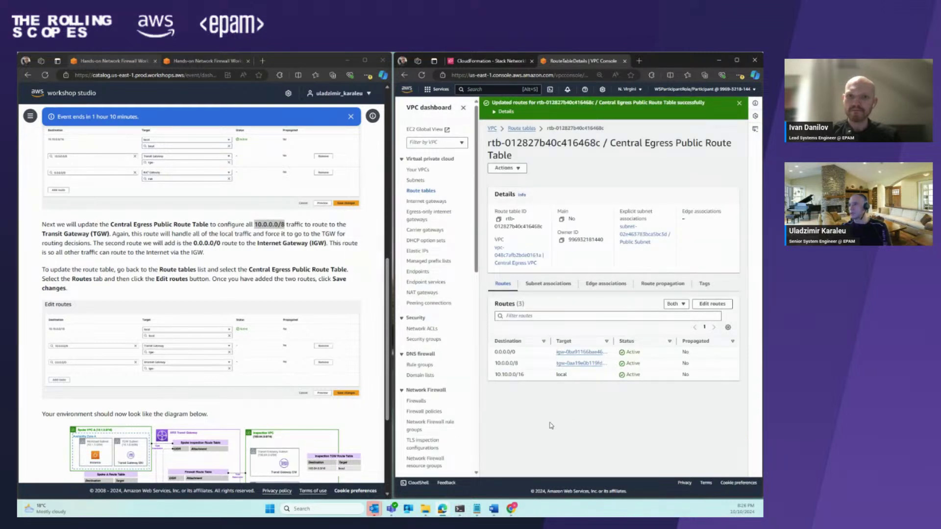
# - Review the expected environment diagram in the workshop and reopen the Central Egress TGW Route Table's routes for editing
pyautogui.scroll(-3, 347, 427)
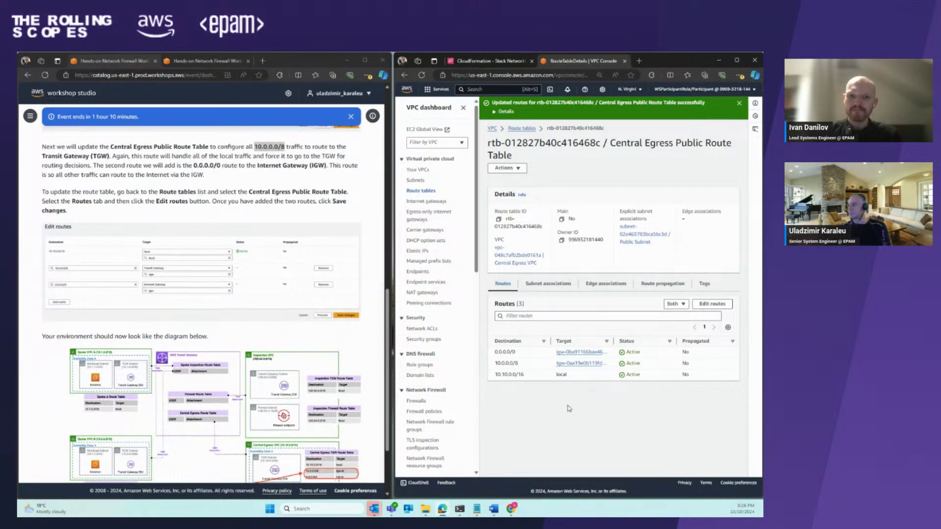
pyautogui.scroll(-2, 375, 362)
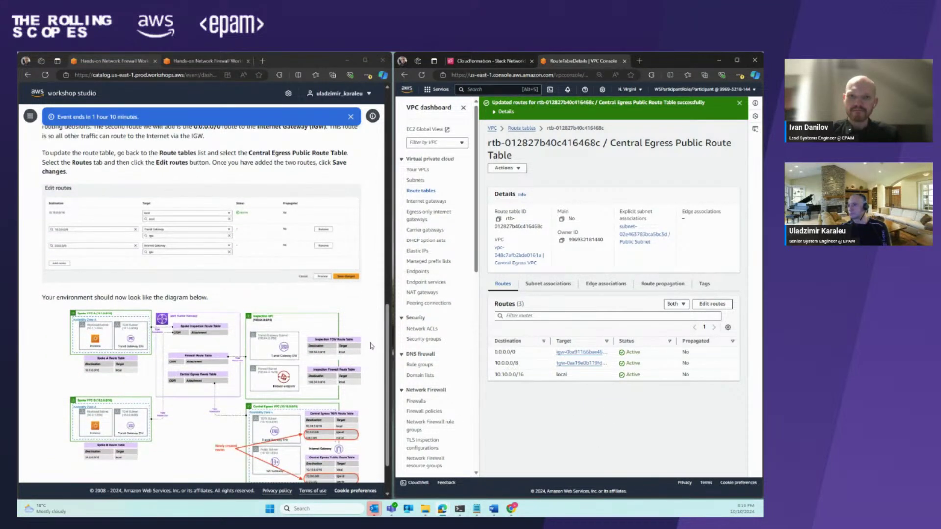
pyautogui.scroll(-3, 371, 346)
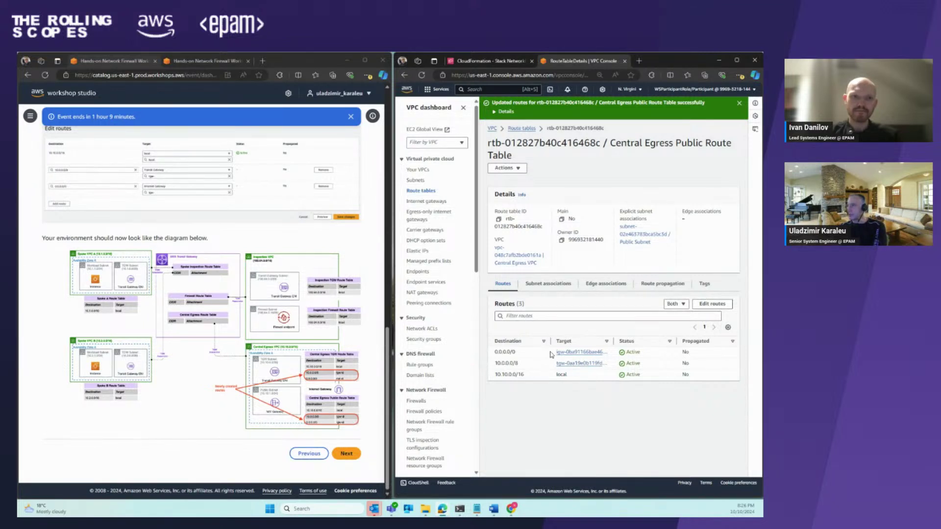
pyautogui.click(421, 193)
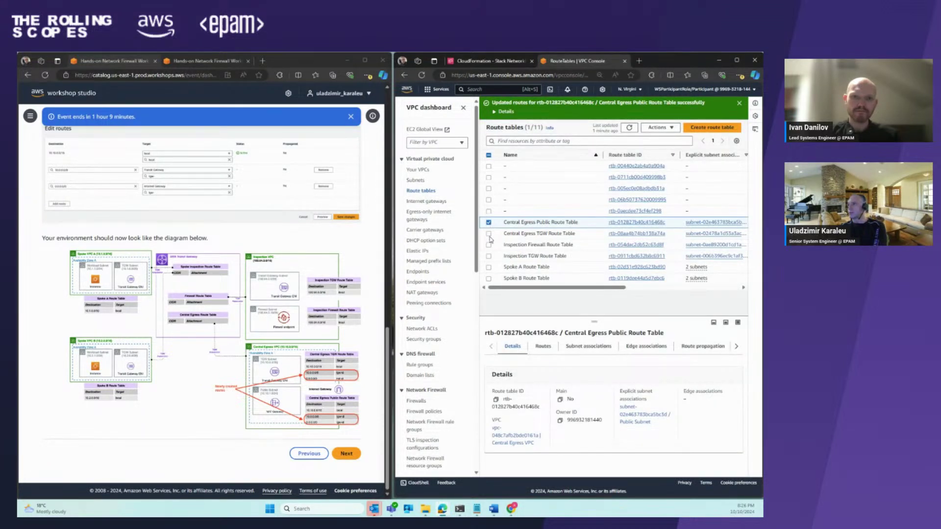
pyautogui.click(489, 234)
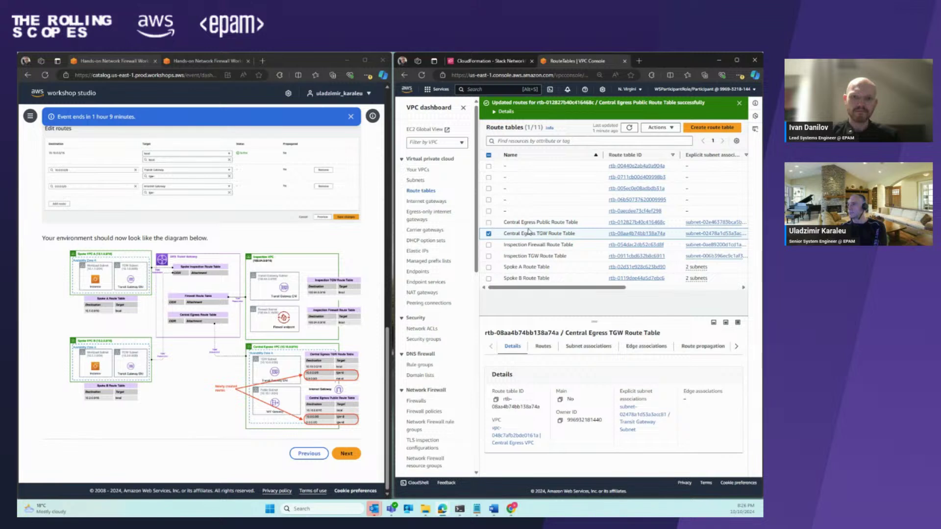
pyautogui.click(543, 346)
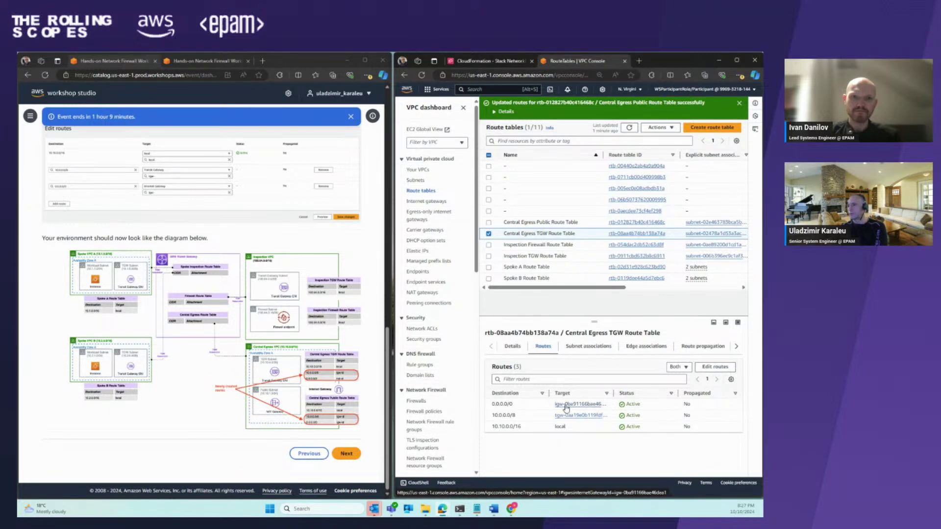
pyautogui.click(716, 367)
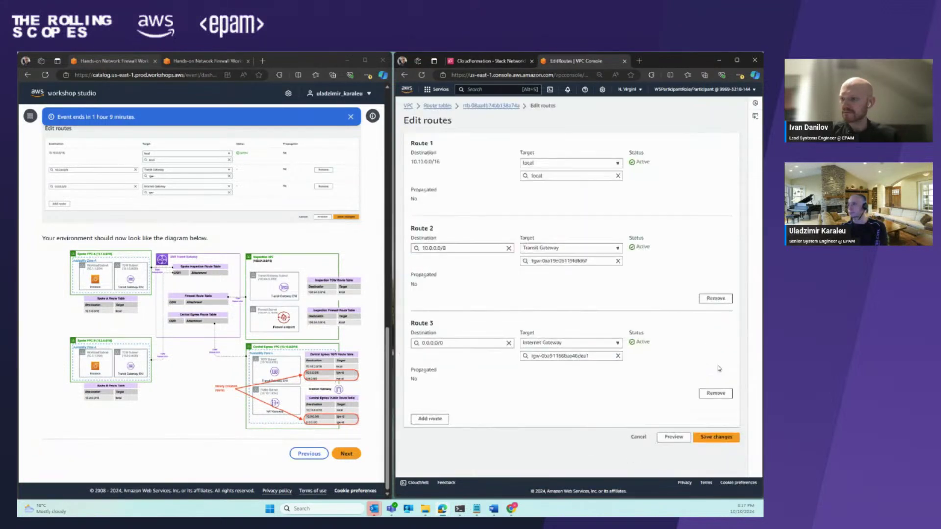
# - Change the 0.0.0.0/0 route's target to the egress-natgw NAT Gateway and save the Central Egress TGW Route Table changes
pyautogui.click(559, 360)
pyautogui.click(576, 344)
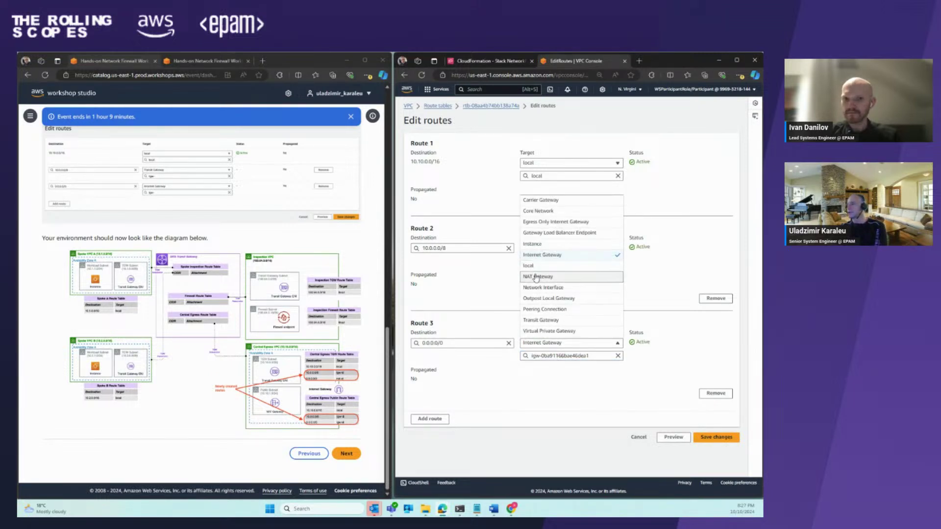
pyautogui.click(536, 277)
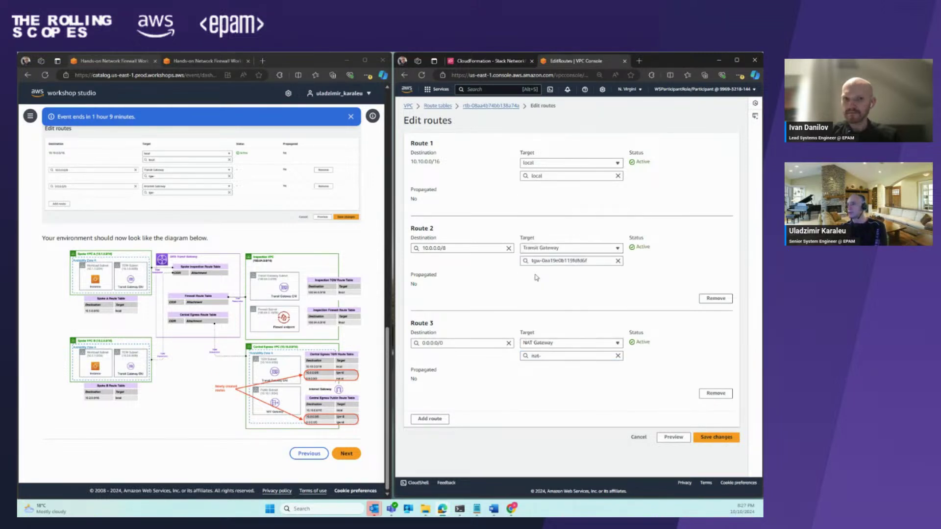
pyautogui.click(544, 354)
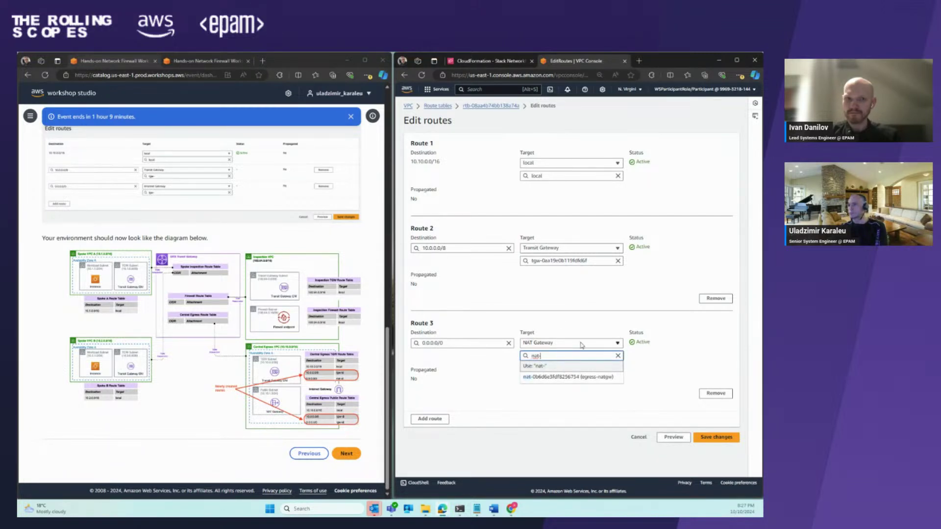
pyautogui.click(537, 378)
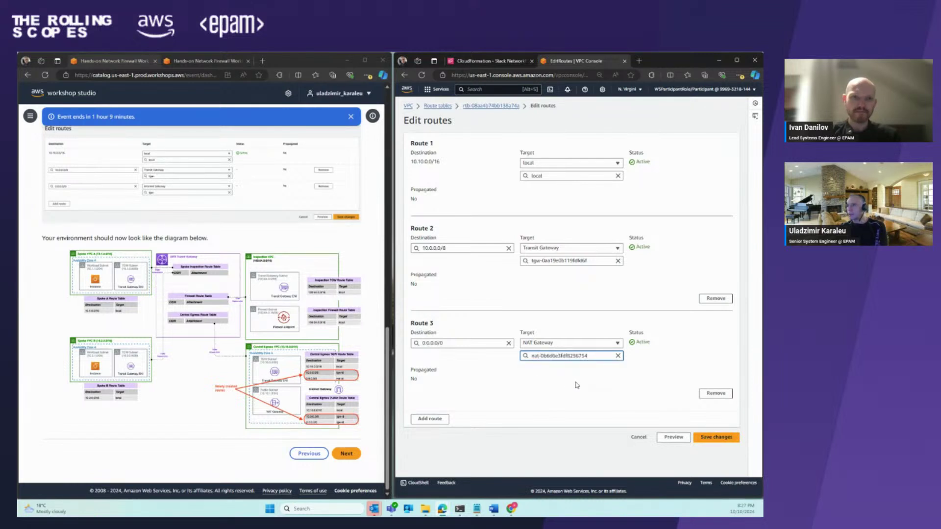
pyautogui.click(711, 438)
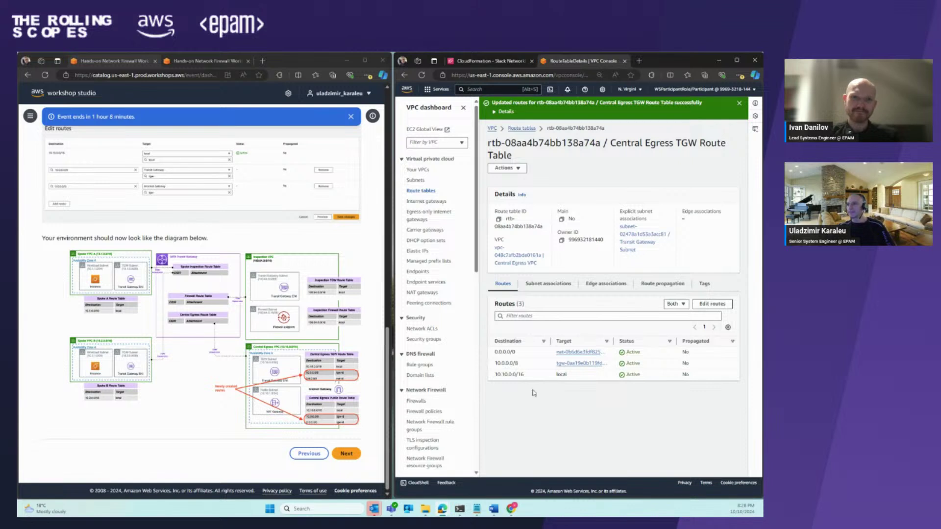
# - Return to the route tables list and advance the workshop to the Configure the Inspection VPC Route Tables instructions
pyautogui.click(520, 129)
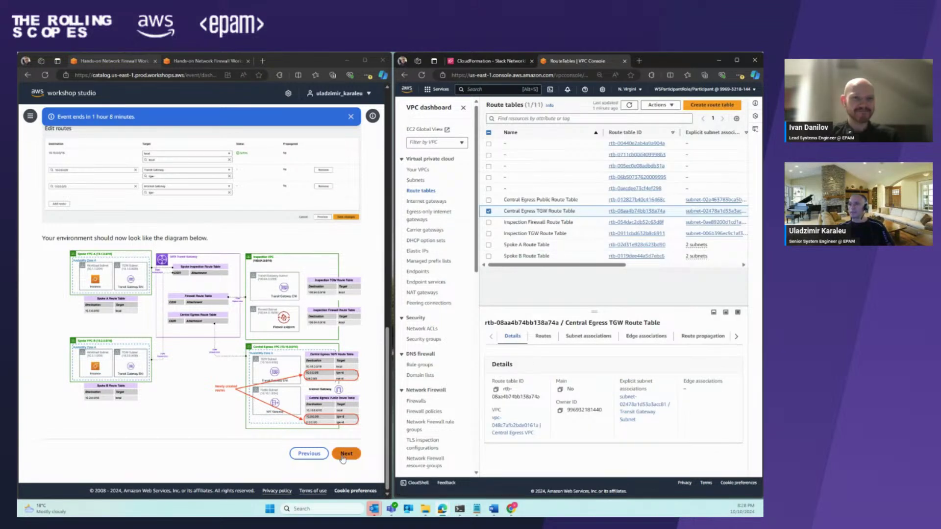
pyautogui.click(342, 457)
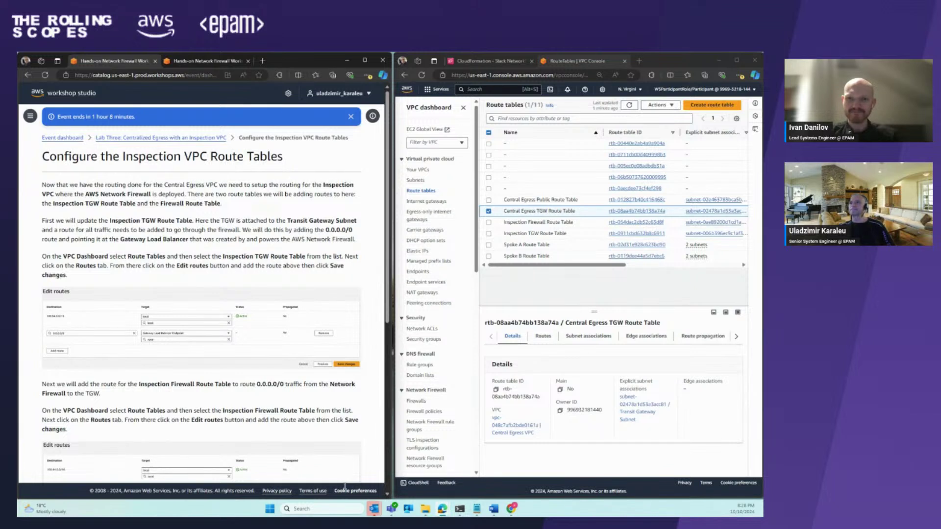
pyautogui.scroll(-3, 218, 222)
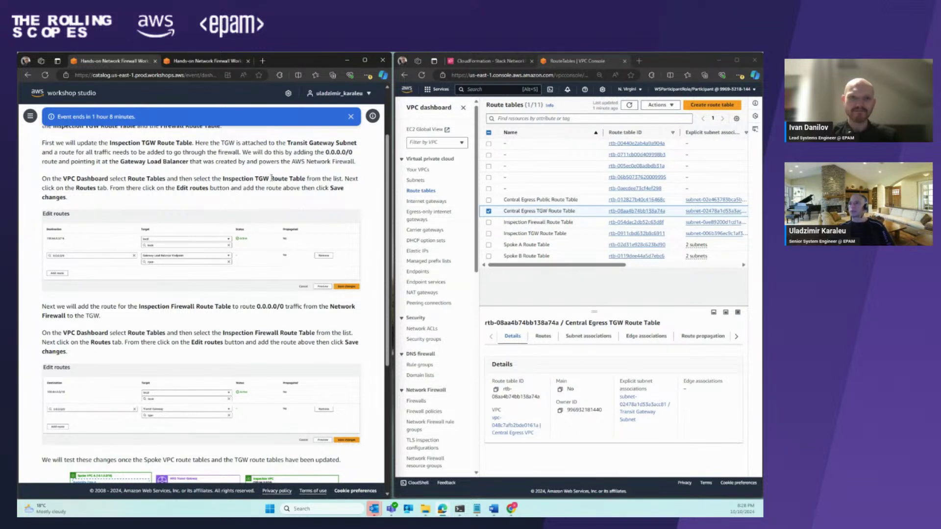
# - Select only the Inspection TGW Route Table, check the architecture diagram, and open the table's routes for editing
pyautogui.click(489, 211)
pyautogui.click(489, 234)
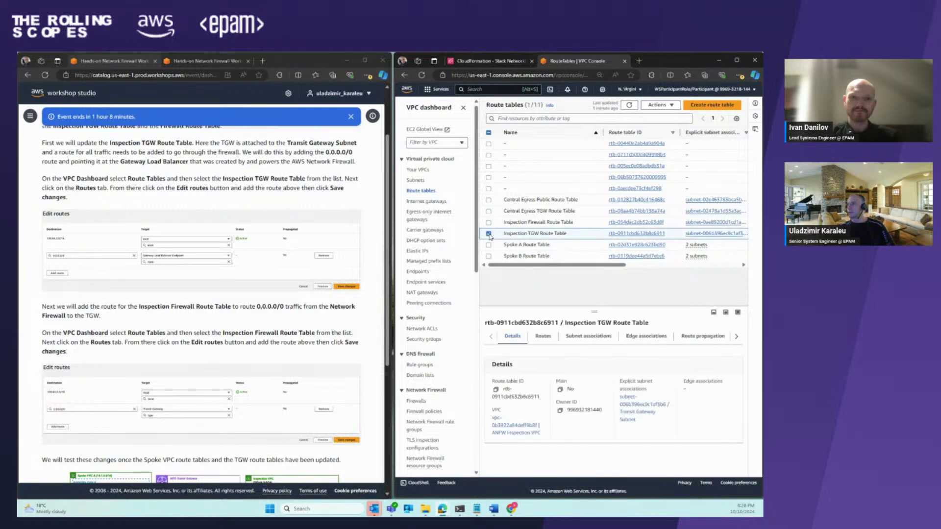
pyautogui.click(207, 65)
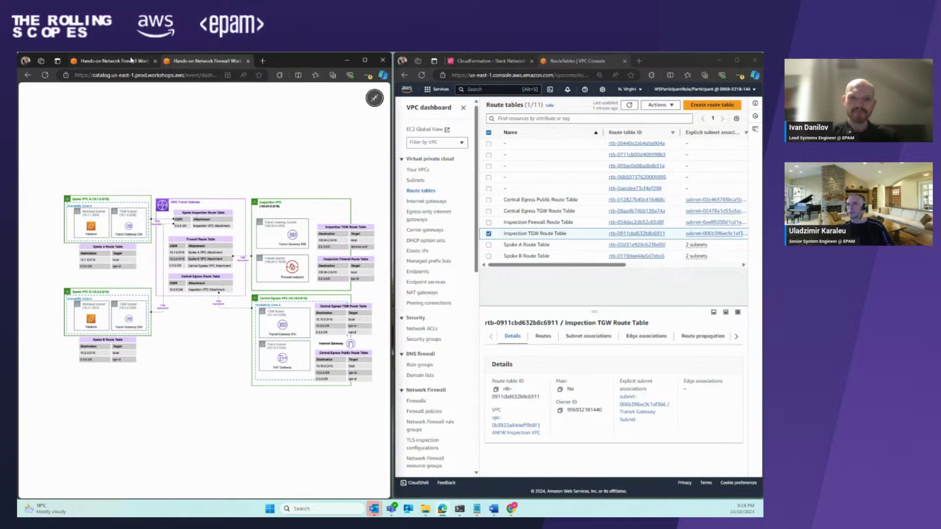
pyautogui.press('Escape')
pyautogui.click(543, 337)
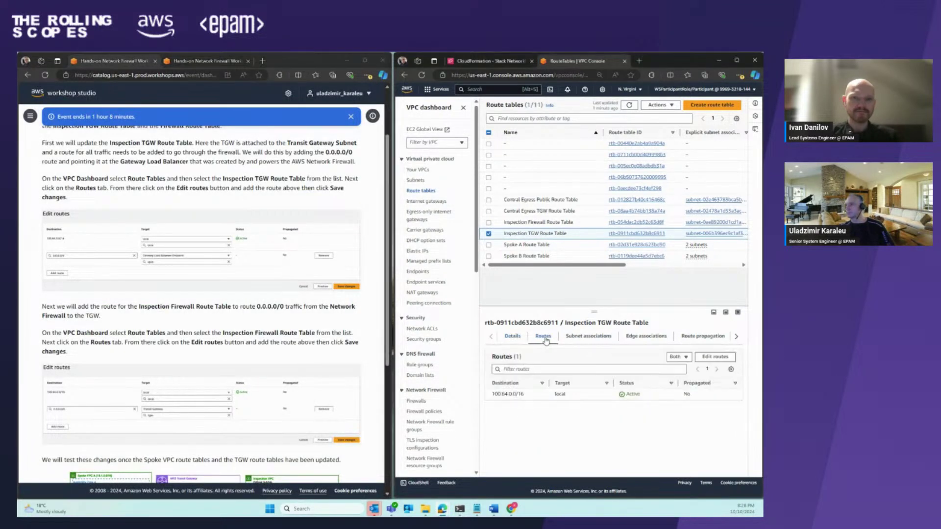
pyautogui.click(715, 357)
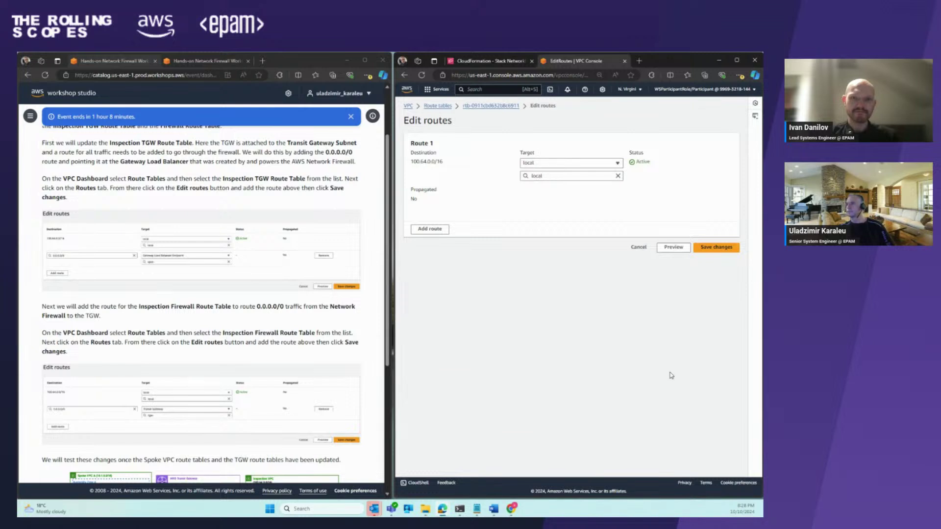
# - Add a route for destination 0.0.0.0/0 that targets the ANFW-Lab-Firewall Gateway Load Balancer Endpoint, and save the Inspection TGW Route Table changes
pyautogui.click(425, 229)
pyautogui.click(440, 249)
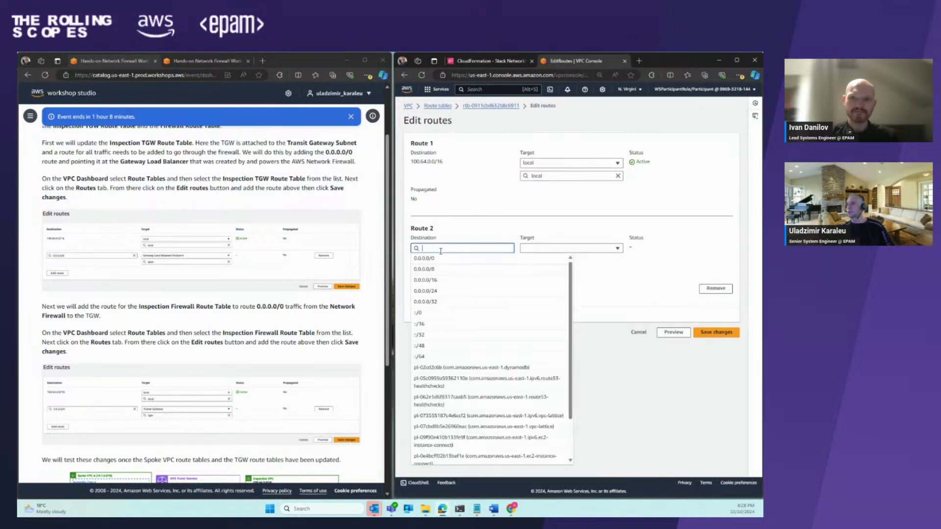
pyautogui.click(433, 261)
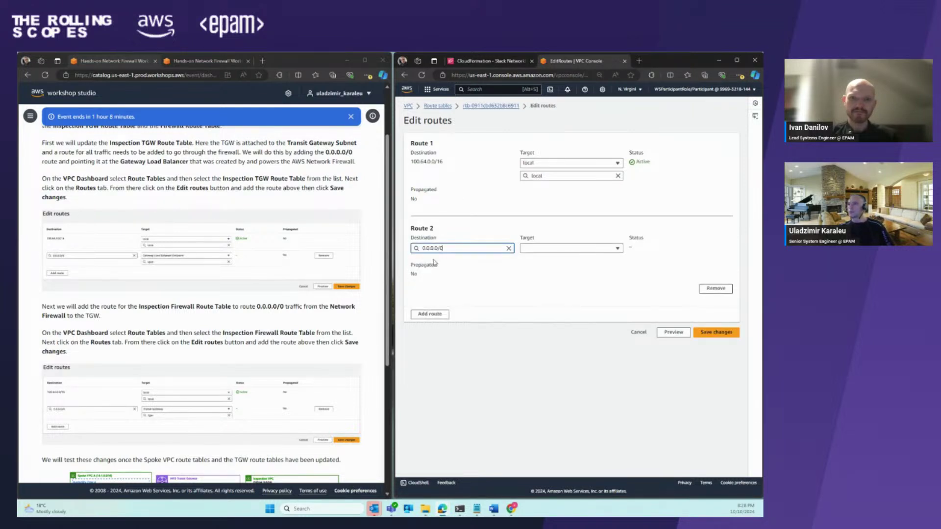
pyautogui.click(544, 249)
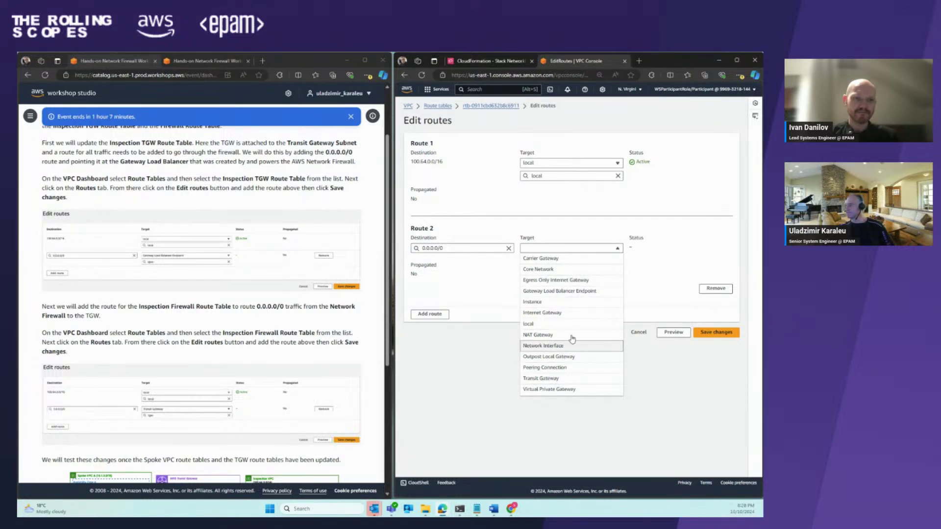
pyautogui.click(573, 292)
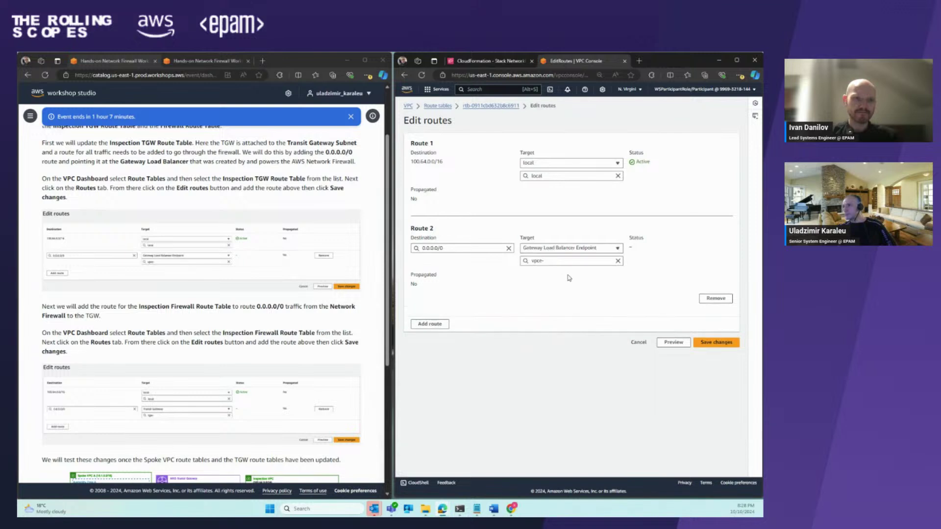
pyautogui.click(553, 260)
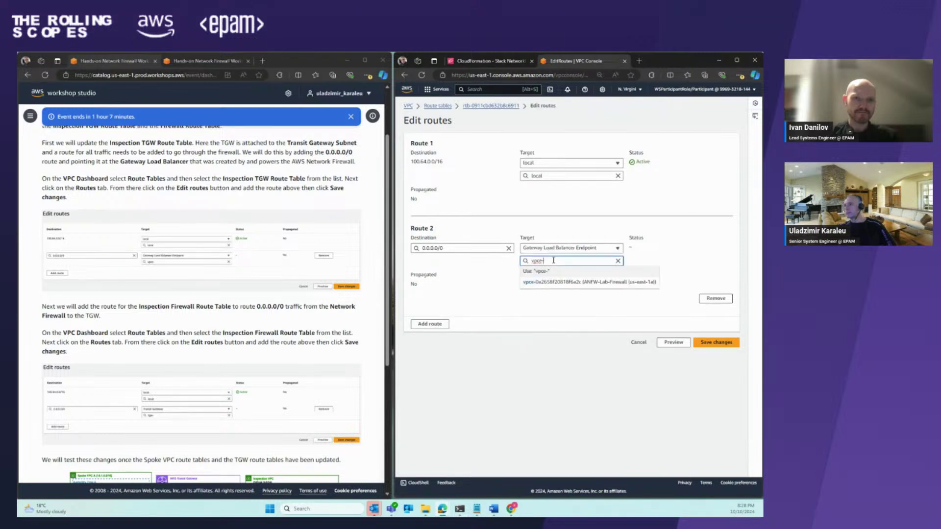
pyautogui.click(555, 278)
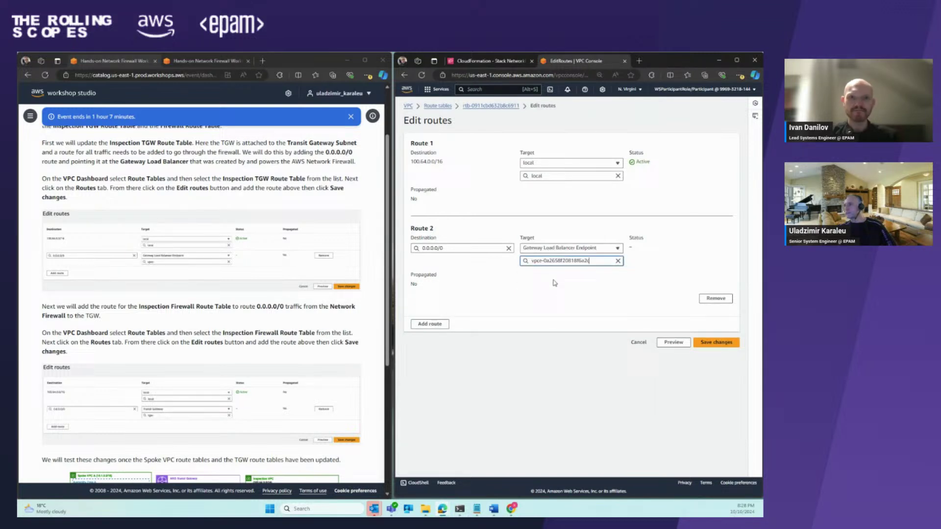
pyautogui.click(722, 343)
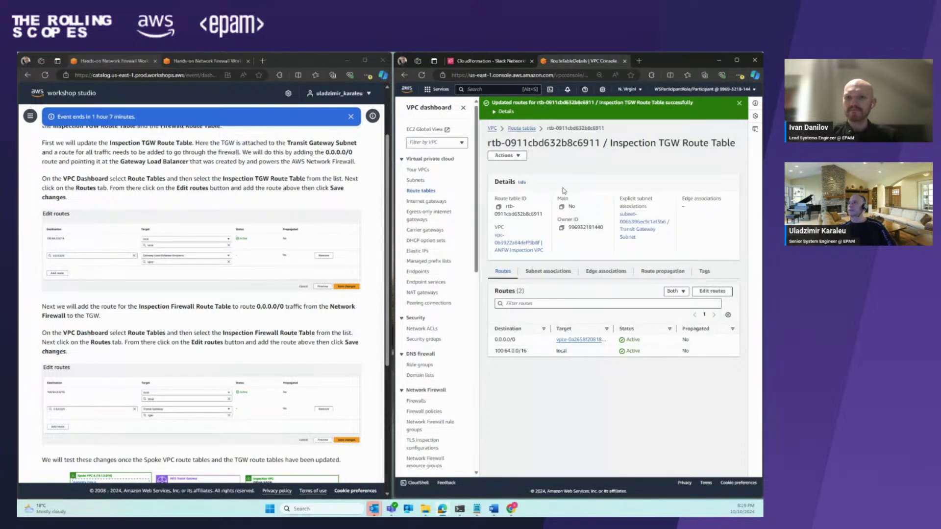
# - Recheck the architecture diagram and open the Inspection Firewall Route Table's routes for editing
pyautogui.click(205, 60)
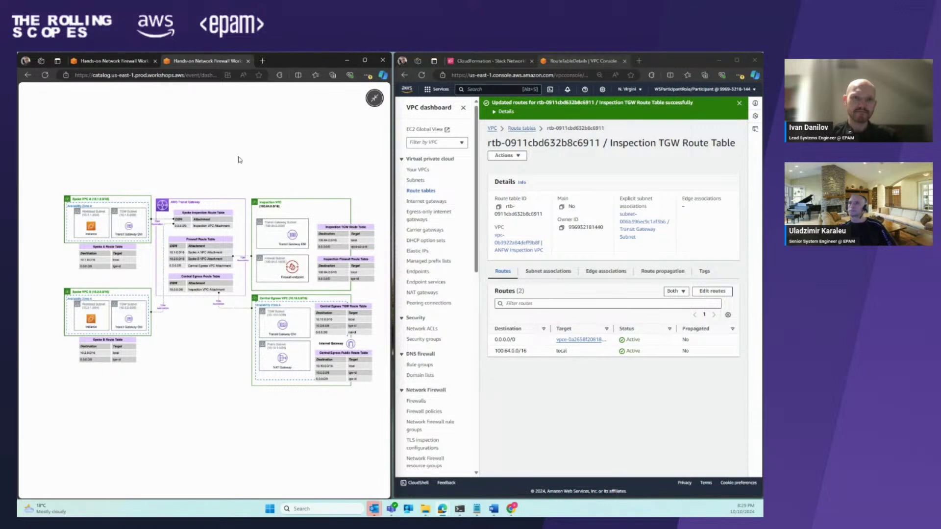
pyautogui.click(109, 61)
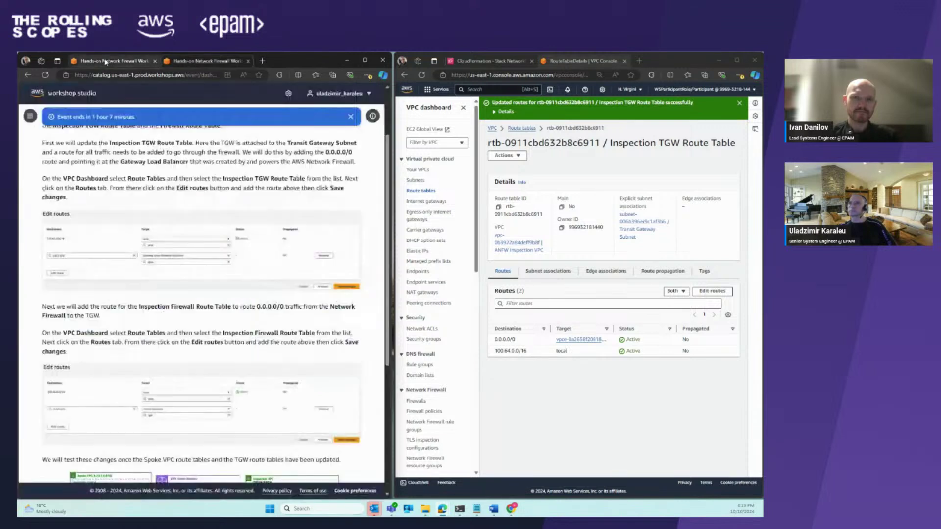
pyautogui.click(521, 129)
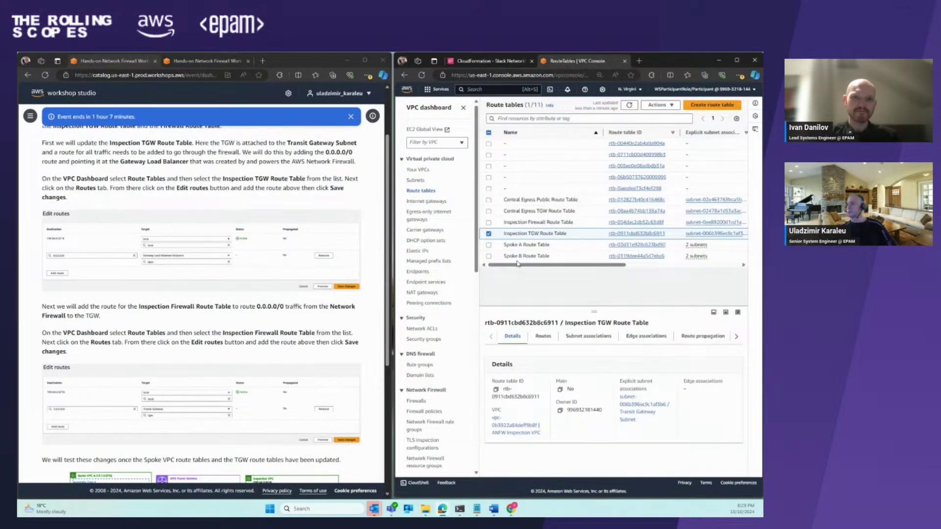
pyautogui.click(489, 222)
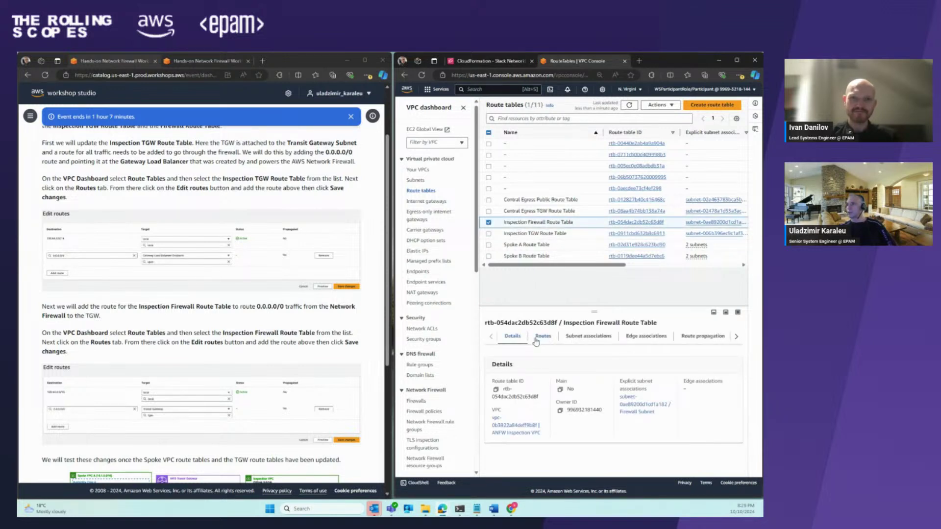
pyautogui.click(543, 337)
pyautogui.click(715, 358)
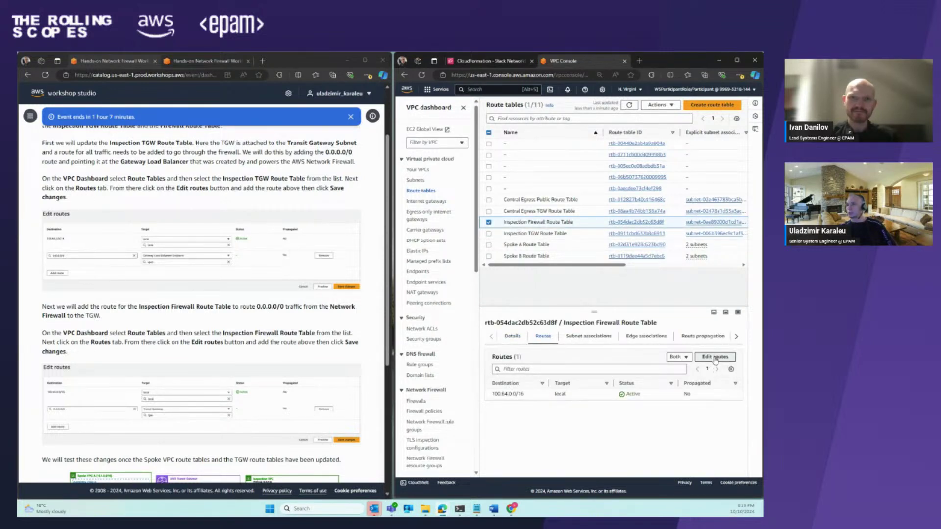
# - Check the firewall route instructions and diagram, add a route with destination 0.0.0.0/0, and open its target type choices
pyautogui.scroll(-3, 219, 326)
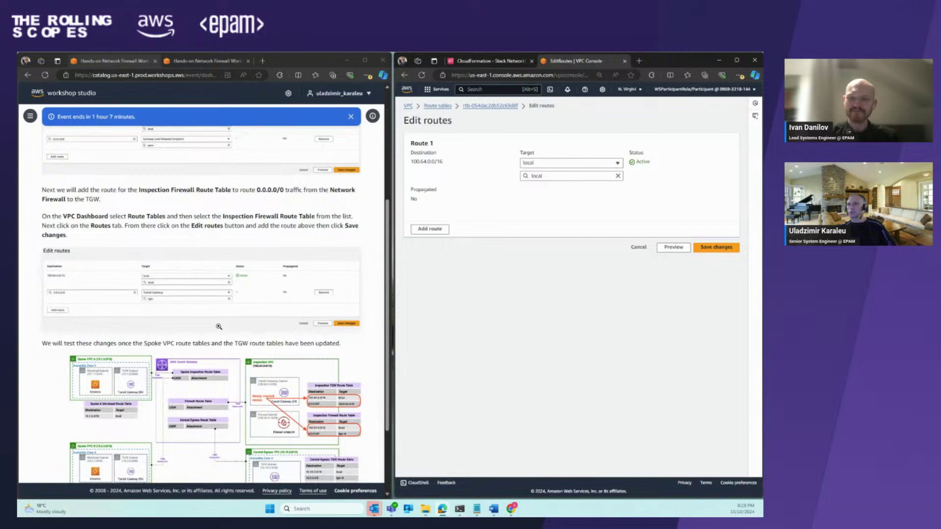
pyautogui.click(206, 61)
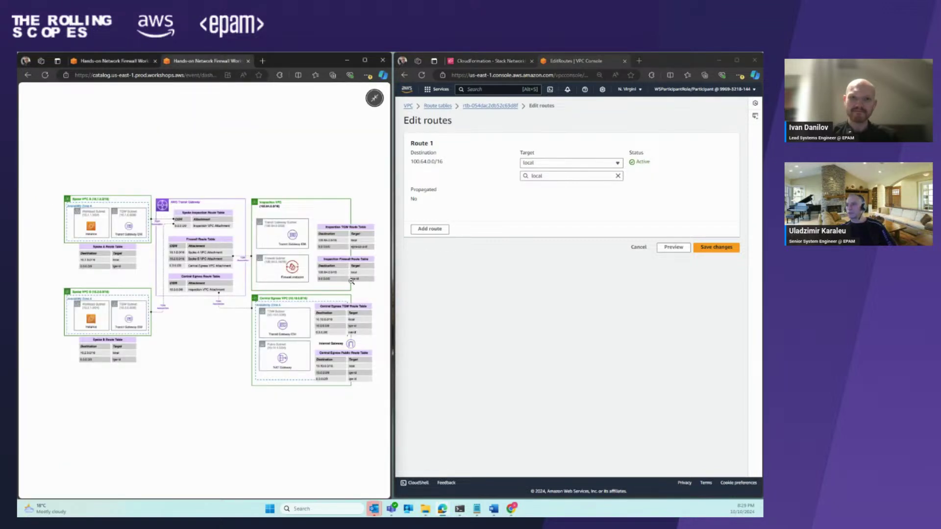
pyautogui.click(127, 62)
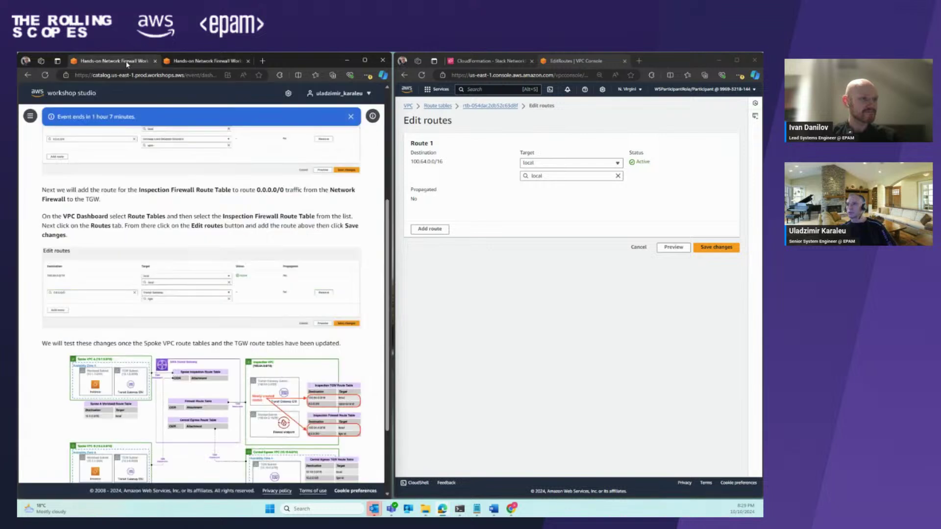
pyautogui.click(437, 230)
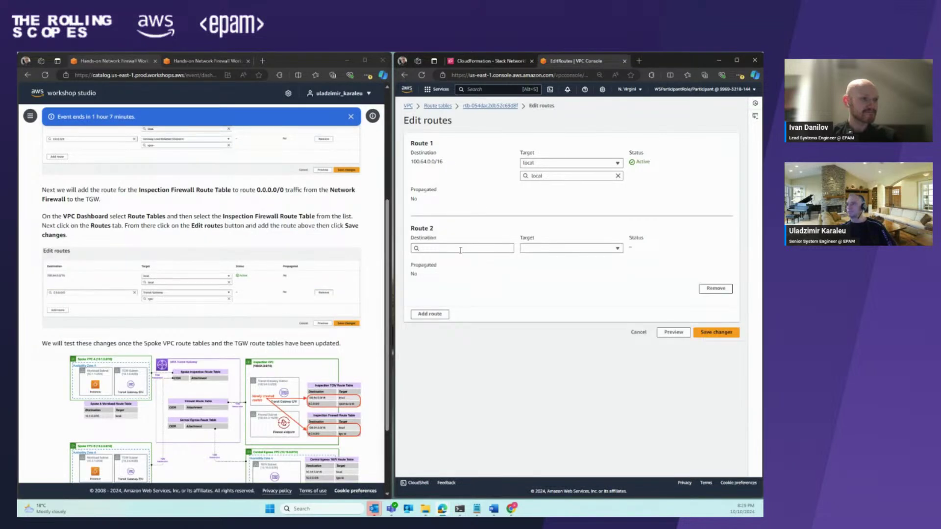
pyautogui.click(460, 248)
pyautogui.click(436, 258)
pyautogui.click(571, 248)
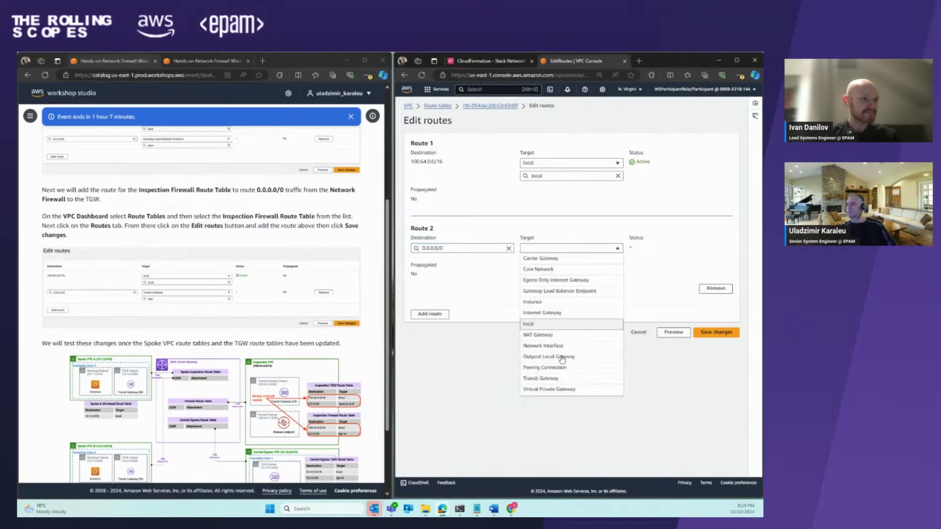
# - Target the 0.0.0.0/0 route of the Inspection Firewall Route Table at the available transit gateway and save the routes
pyautogui.click(564, 378)
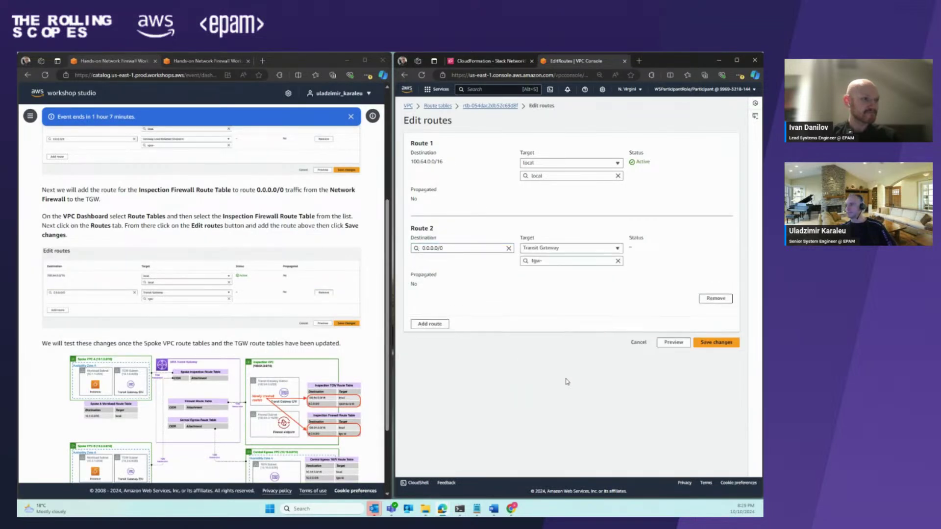
pyautogui.click(559, 264)
pyautogui.click(558, 282)
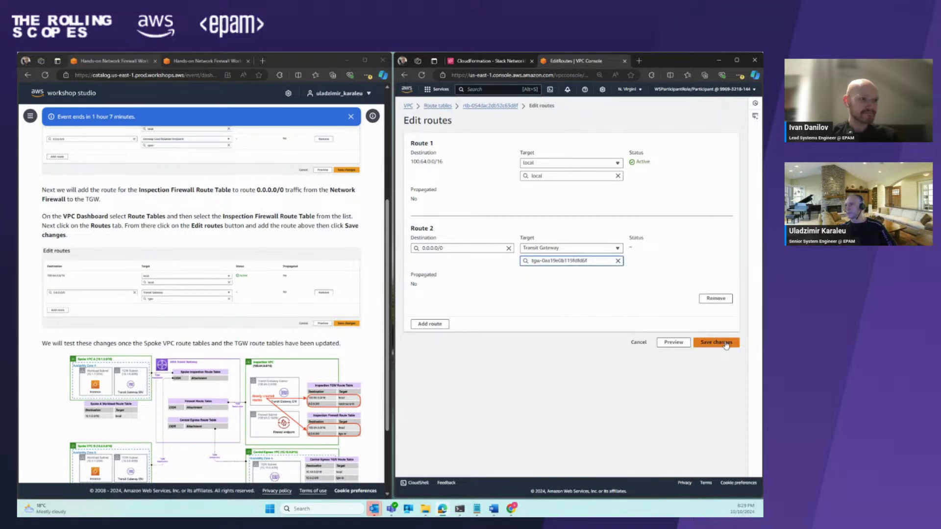
pyautogui.click(725, 343)
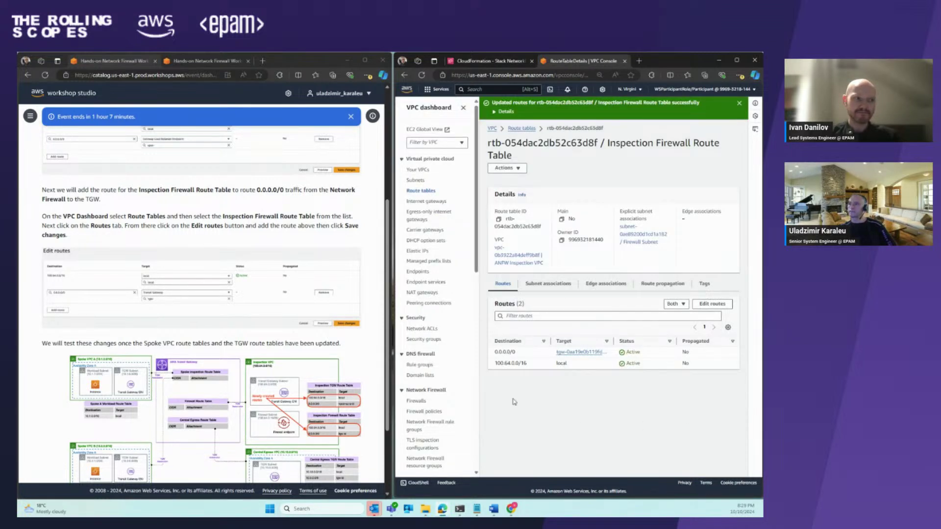
# - Return to the route tables list and review the routes of only the Inspection TGW Route Table
pyautogui.scroll(-3, 333, 325)
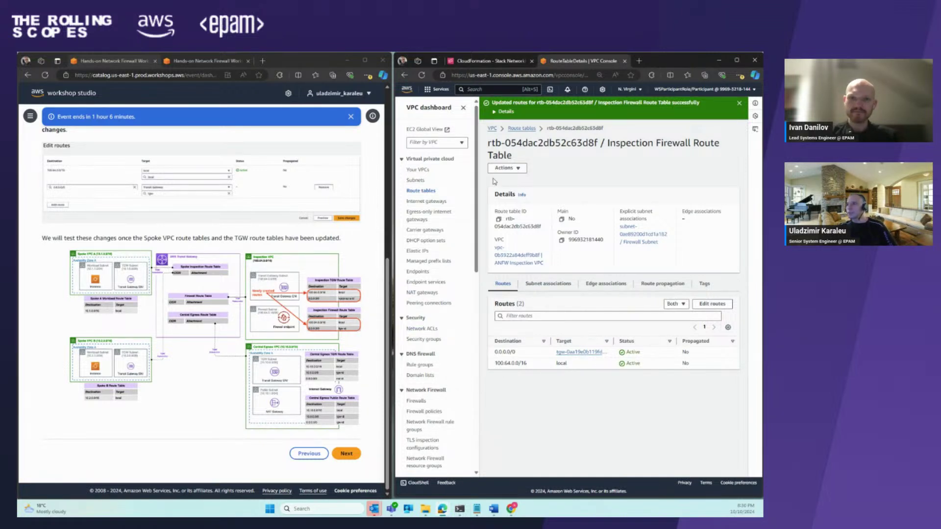
pyautogui.click(522, 128)
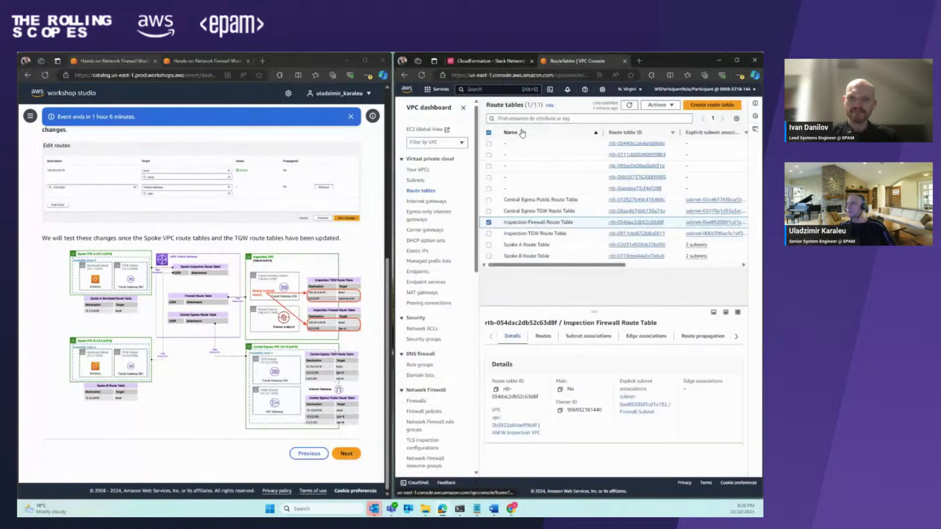
pyautogui.click(489, 223)
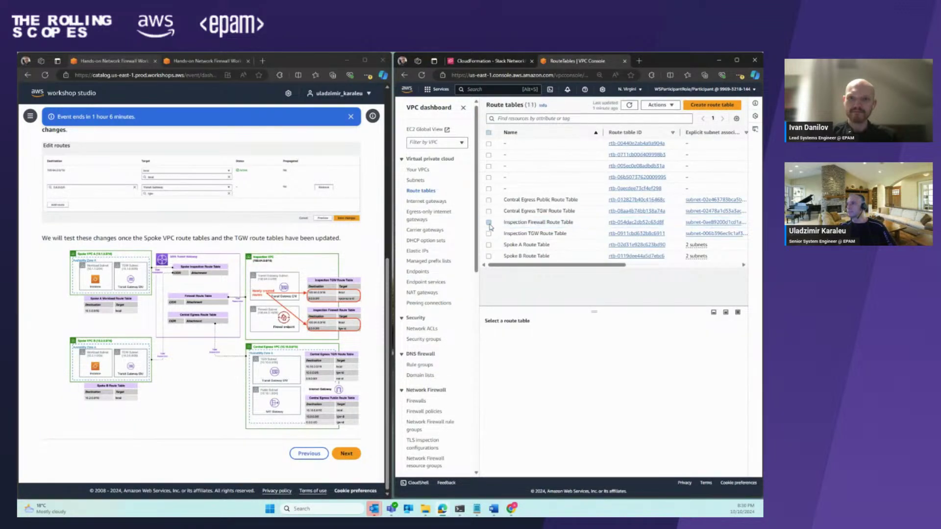
pyautogui.click(488, 234)
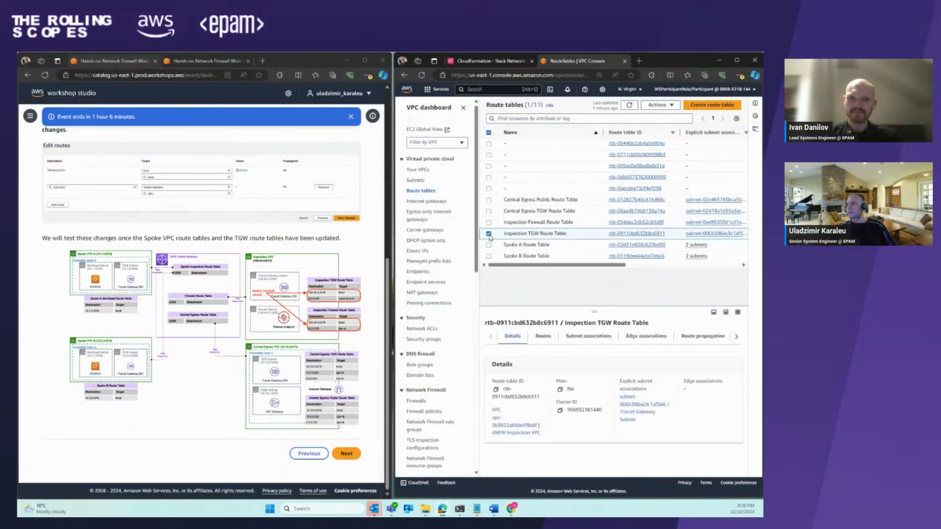
pyautogui.click(547, 337)
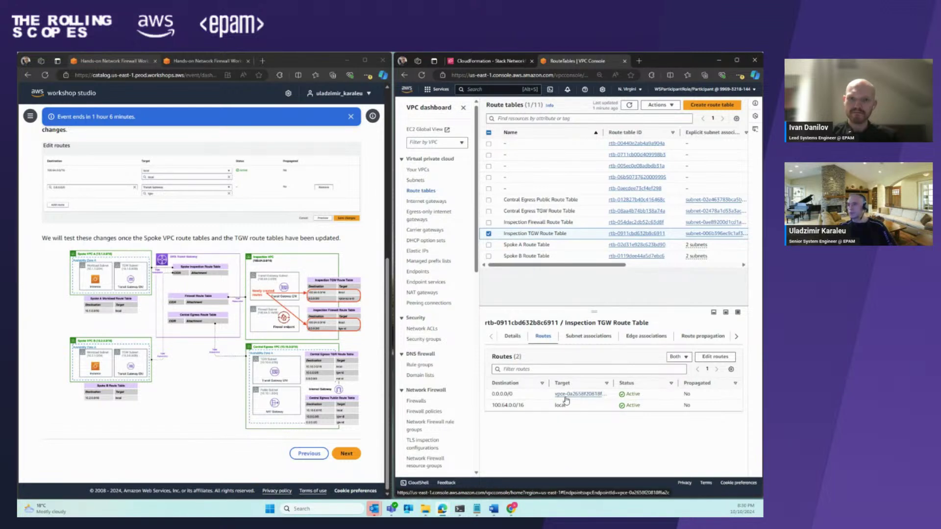
# - Advance the workshop guide to Configure the Spoke VPC Route Tables and read its instructions down to the diagram
pyautogui.click(347, 454)
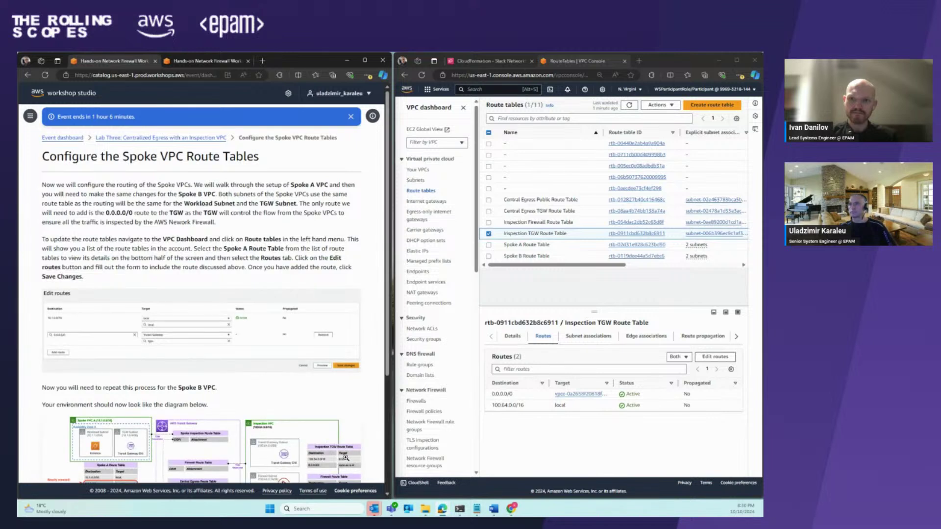
pyautogui.scroll(-1, 276, 255)
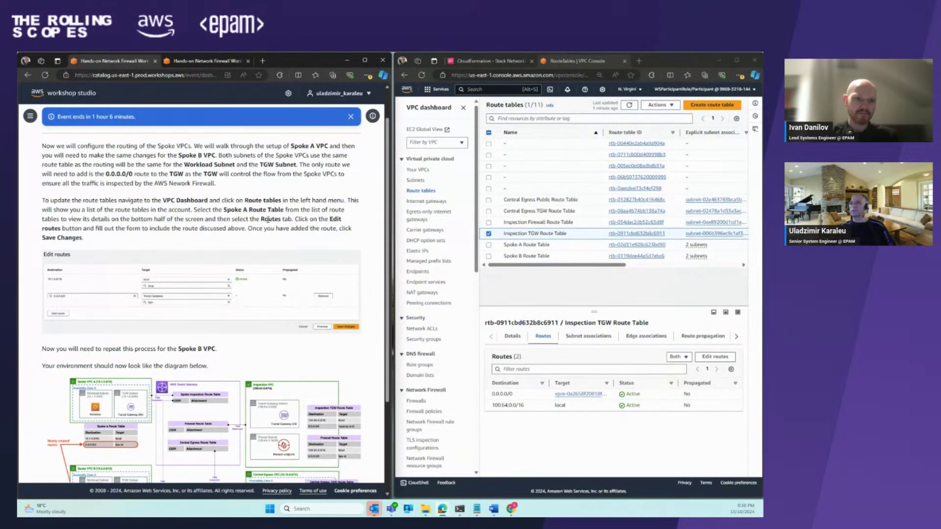
pyautogui.scroll(-3, 269, 219)
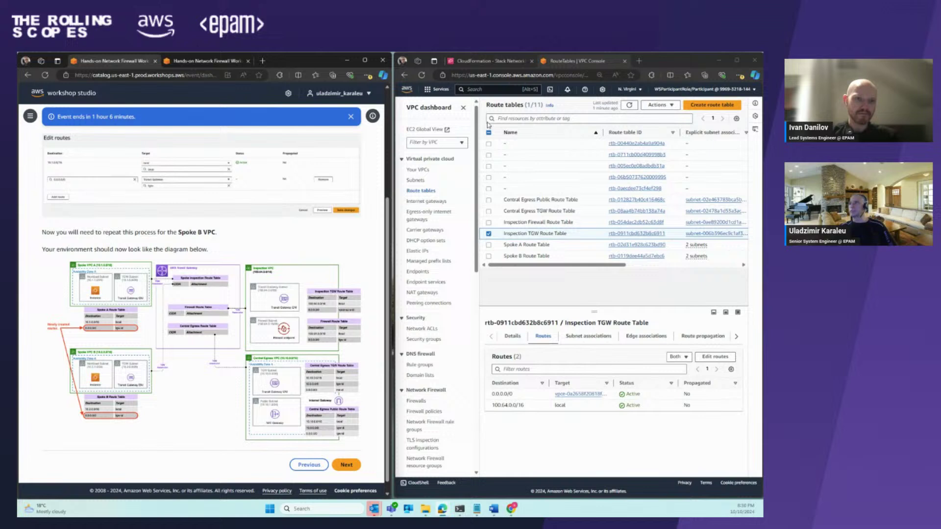
# - Deselect the Inspection TGW Route Table and open the Spoke A Route Table's routes for editing
pyautogui.click(422, 196)
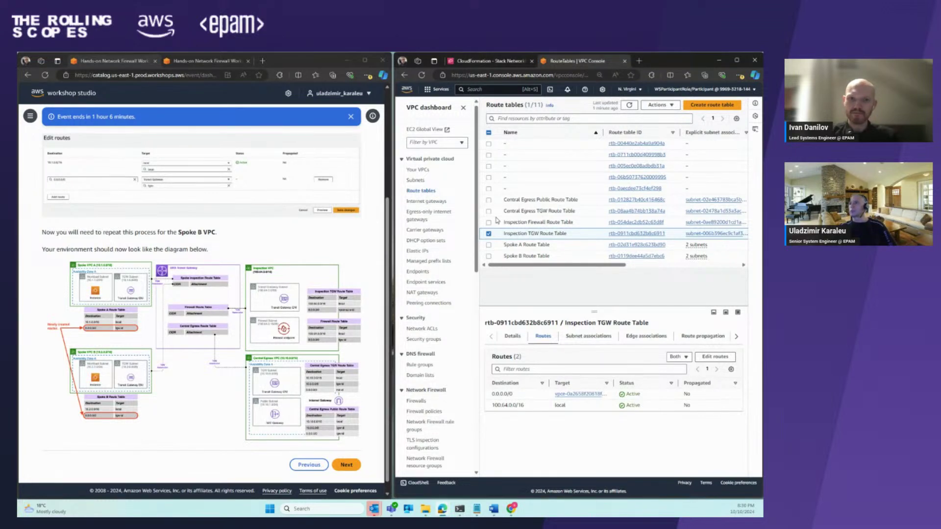
pyautogui.click(490, 234)
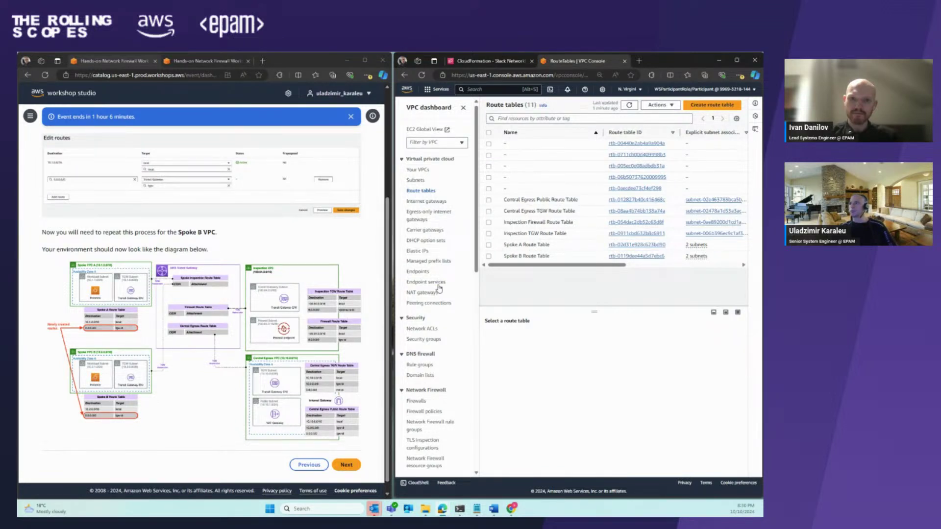
pyautogui.click(488, 245)
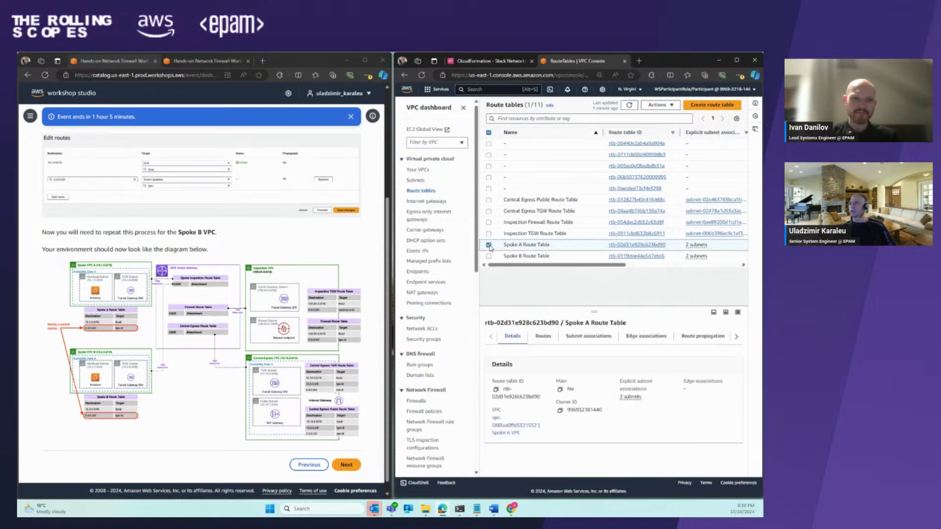
pyautogui.click(551, 338)
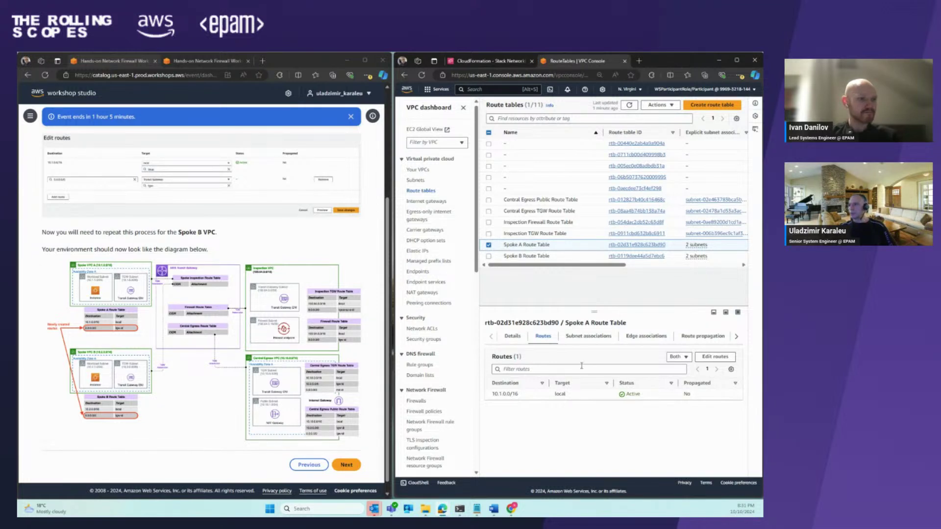
pyautogui.click(711, 359)
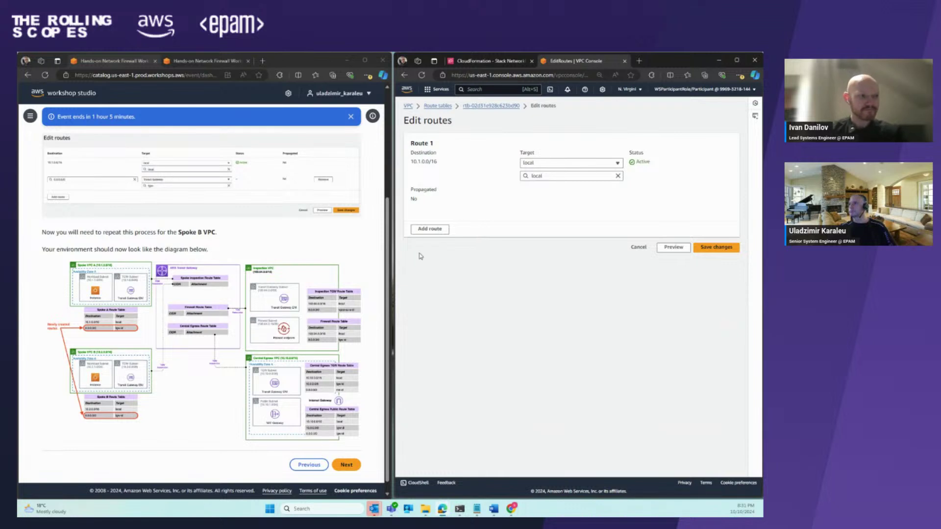
# - Add a route with destination 0.0.0.0/0 targeting the available transit gateway to the Spoke A Route Table and save it
pyautogui.click(430, 228)
pyautogui.click(464, 244)
pyautogui.write('0.0.0.0/0')
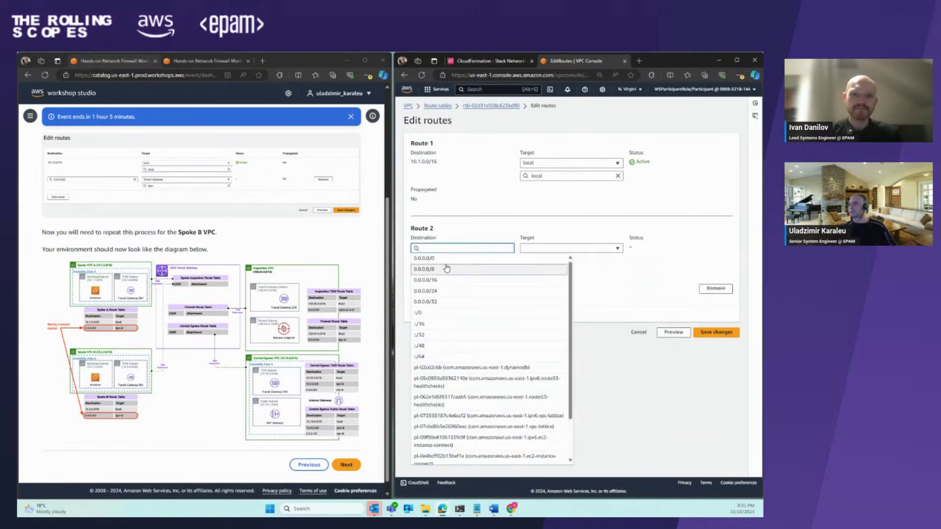
pyautogui.press('Return')
pyautogui.click(534, 249)
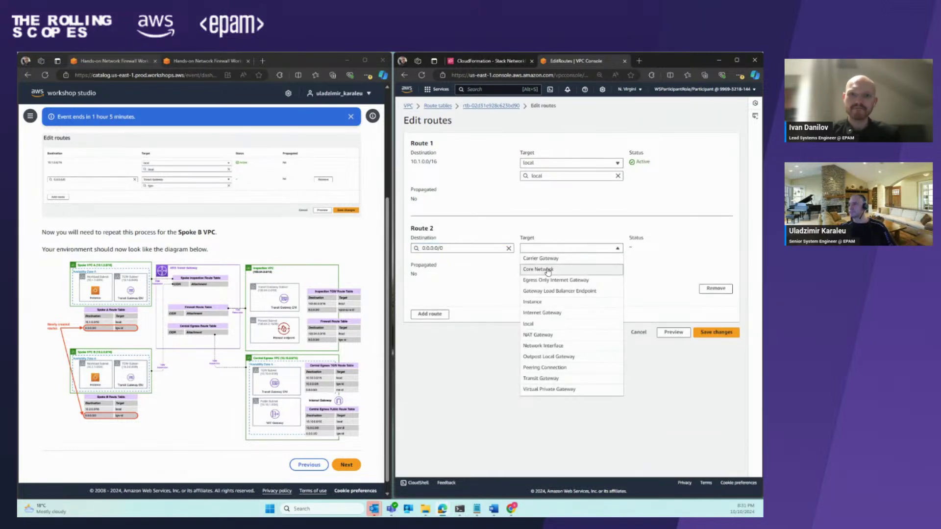
pyautogui.click(586, 386)
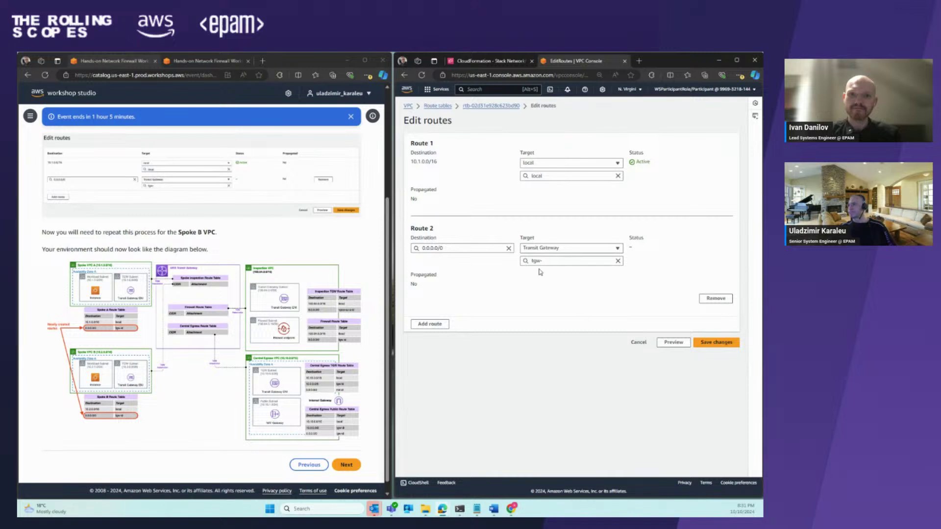
pyautogui.click(548, 281)
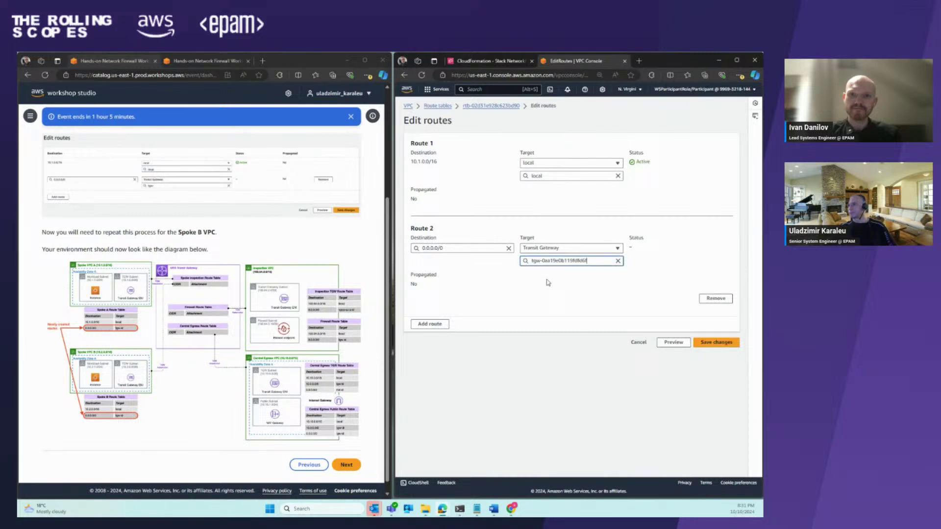
pyautogui.click(722, 342)
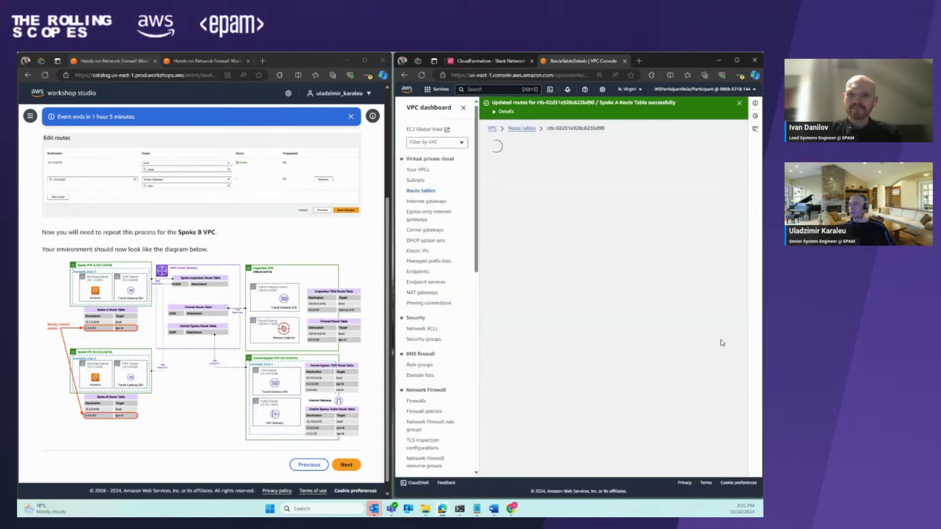
# - Add a 0.0.0.0/0 route targeting the available transit gateway to the Spoke B Route Table and save it
pyautogui.click(521, 129)
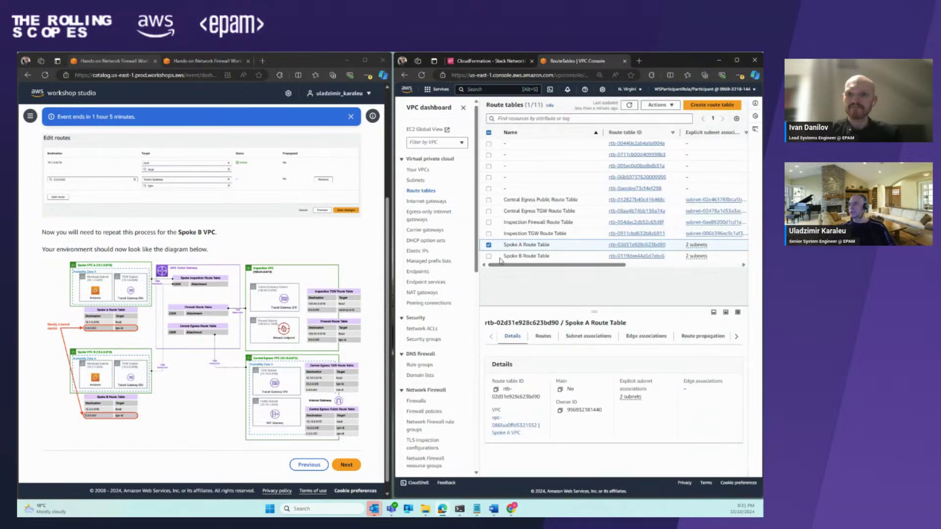
pyautogui.click(488, 255)
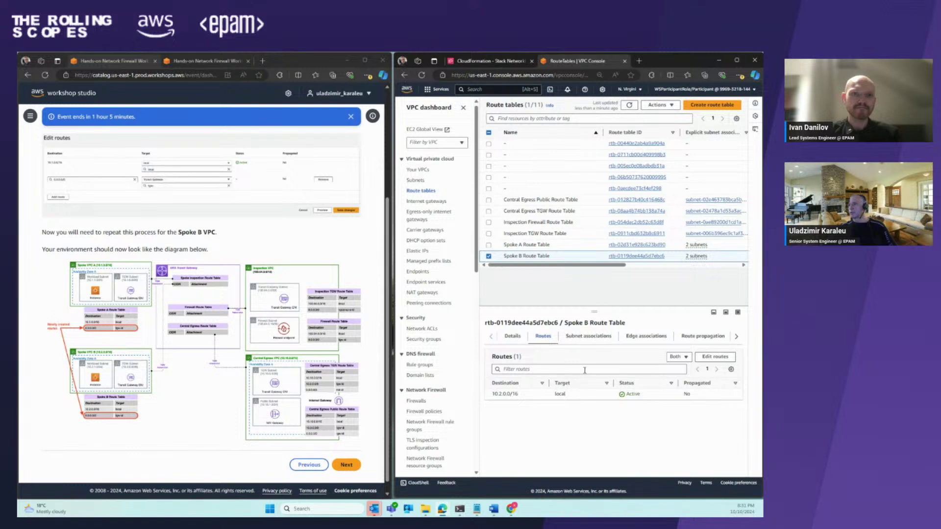
pyautogui.click(729, 357)
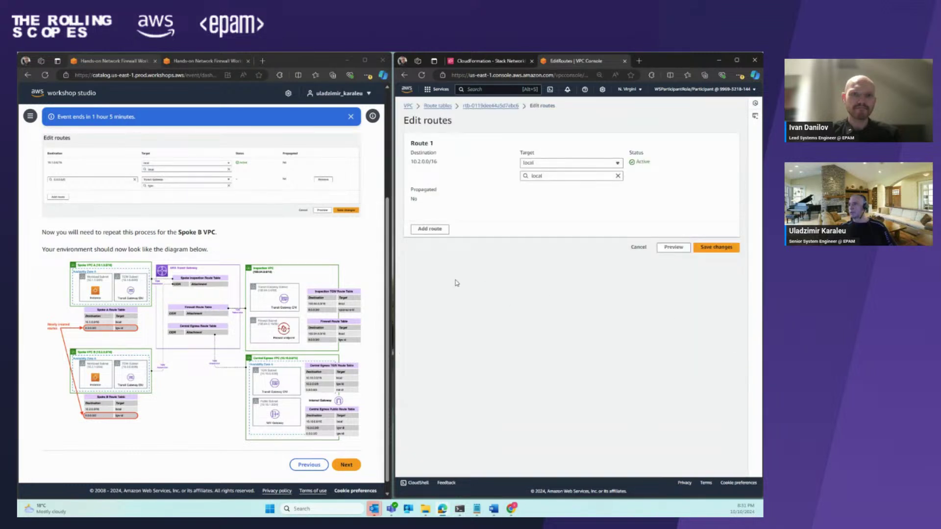
pyautogui.click(433, 230)
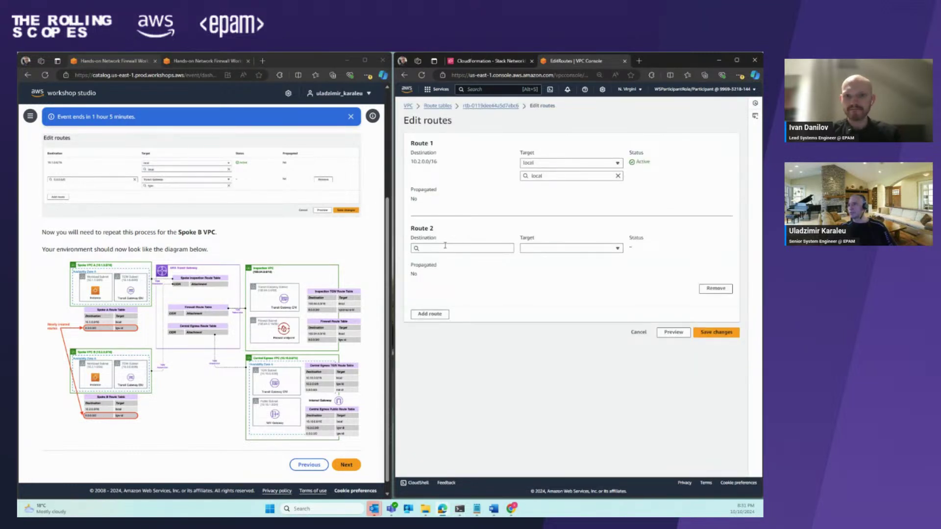
pyautogui.click(444, 247)
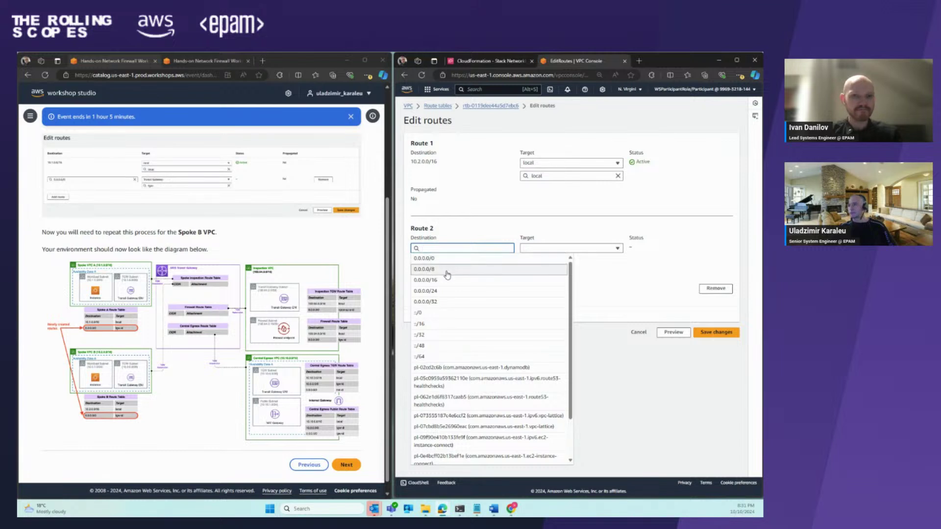
pyautogui.click(443, 259)
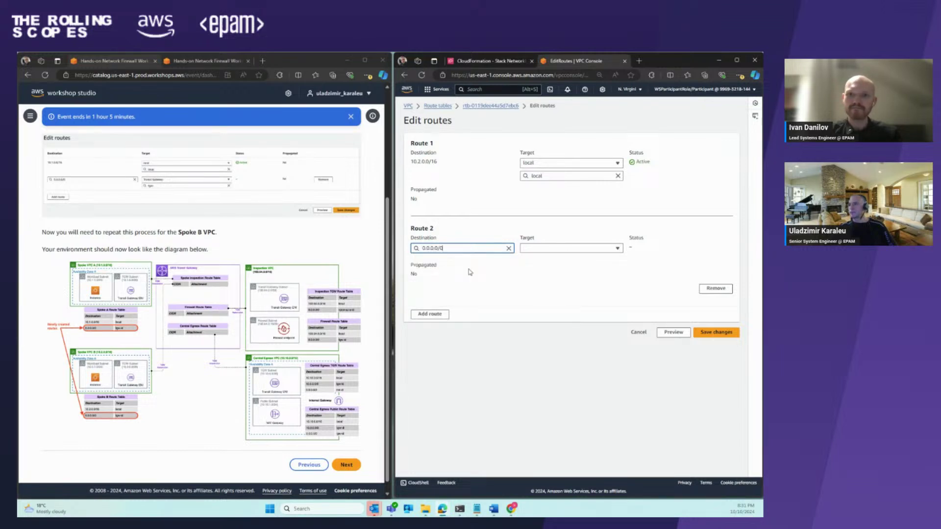
pyautogui.click(547, 250)
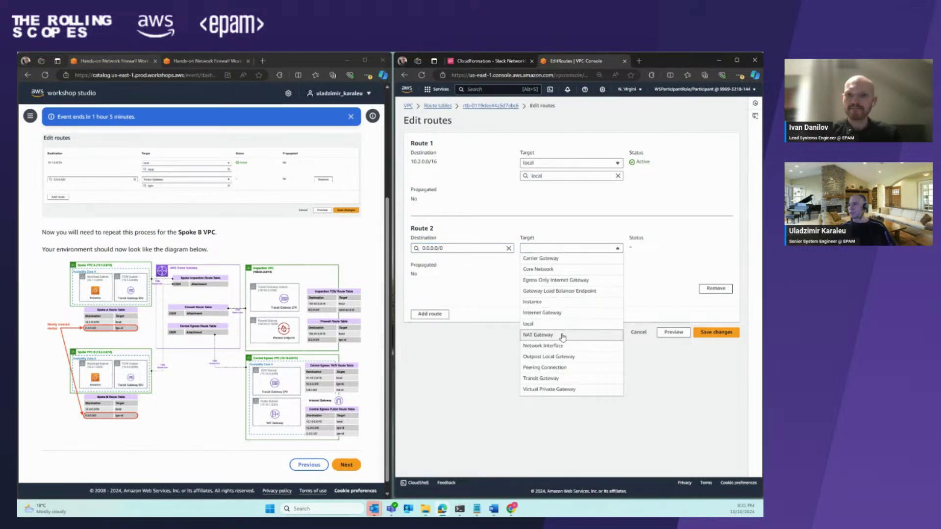
pyautogui.click(542, 378)
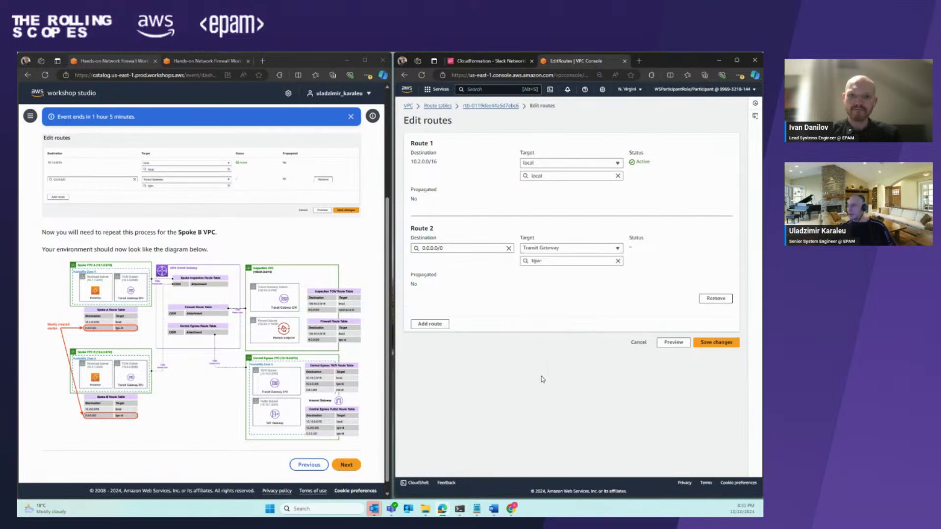
pyautogui.click(537, 261)
pyautogui.click(552, 283)
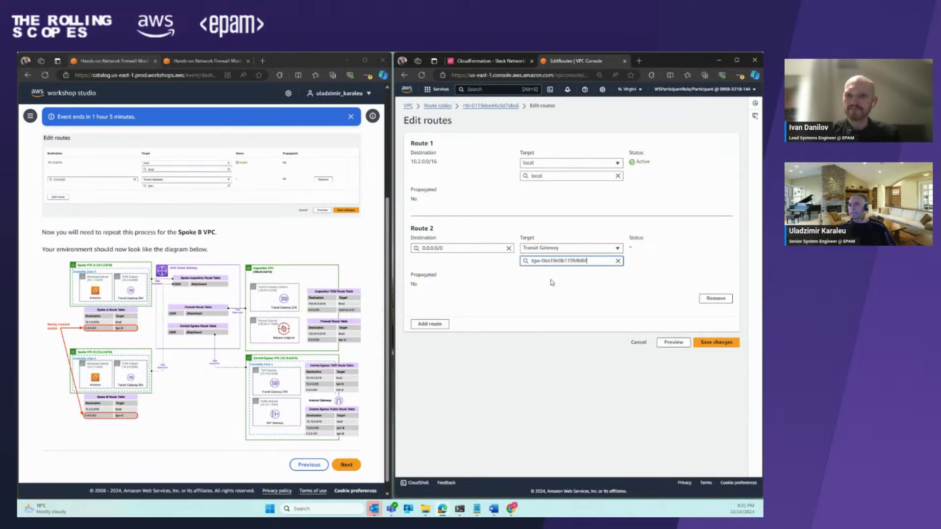
pyautogui.click(715, 345)
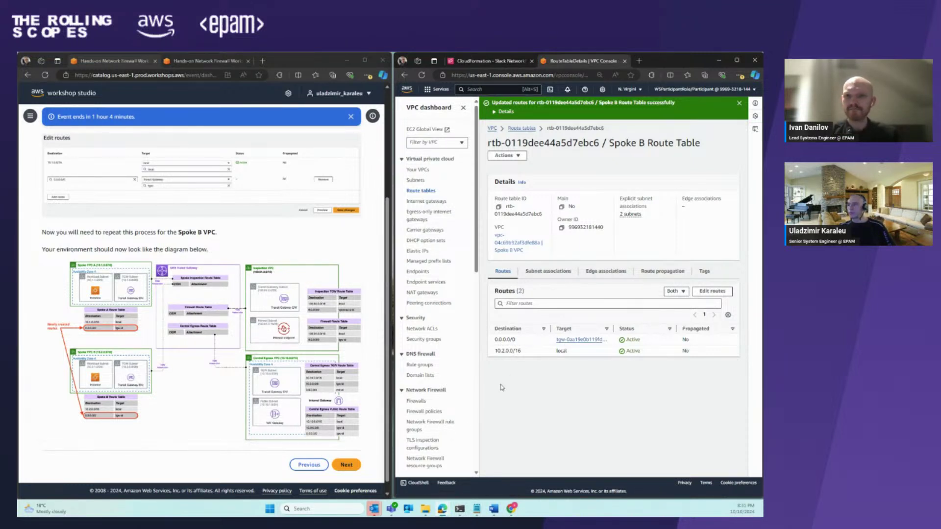
# - Review the Spoke A Route Table's routes, and advance the workshop guide to its next page
pyautogui.click(520, 130)
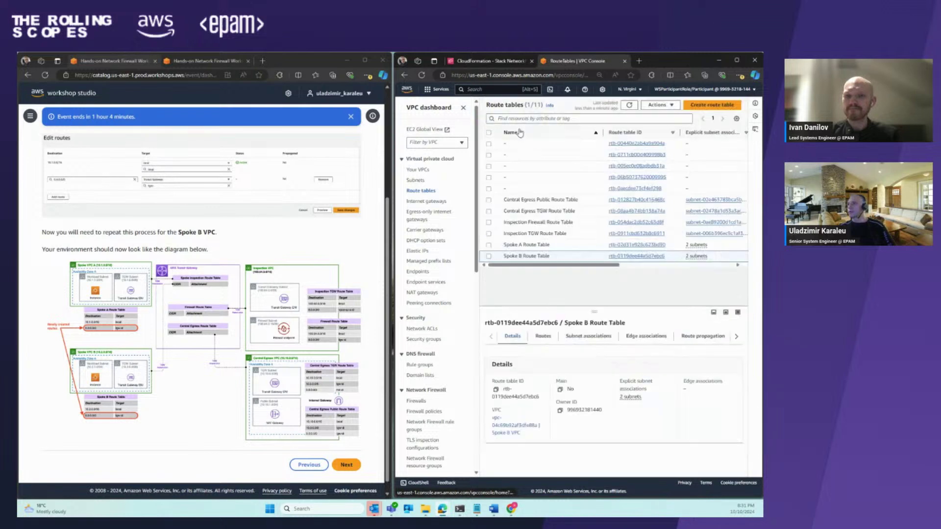
pyautogui.click(488, 244)
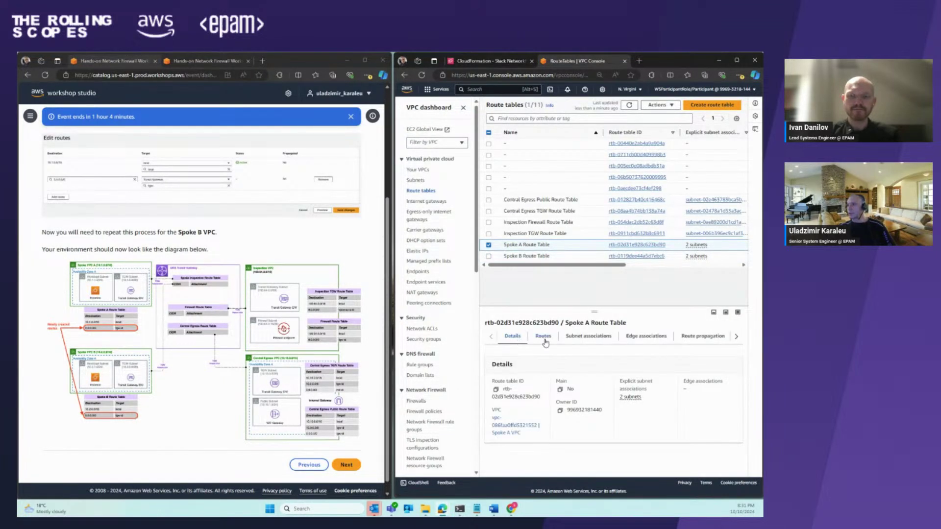
pyautogui.click(542, 337)
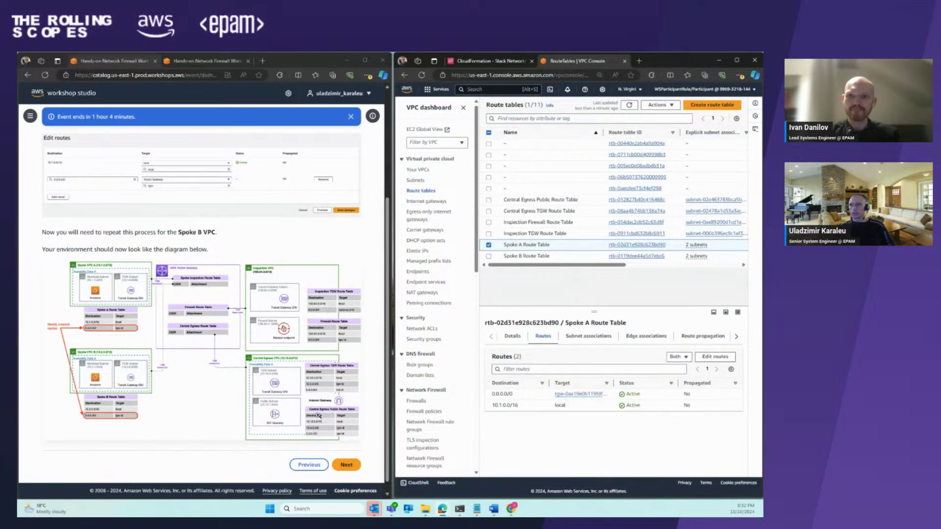
pyautogui.click(349, 464)
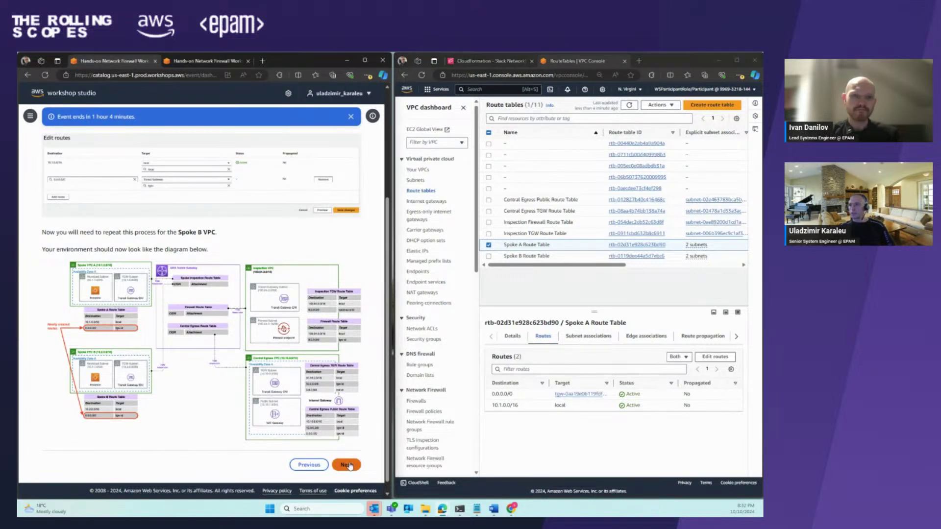
# - Advance the workshop guide to the transit gateway route table configuration page and open the VPC console's list of transit gateway route tables
pyautogui.click(350, 465)
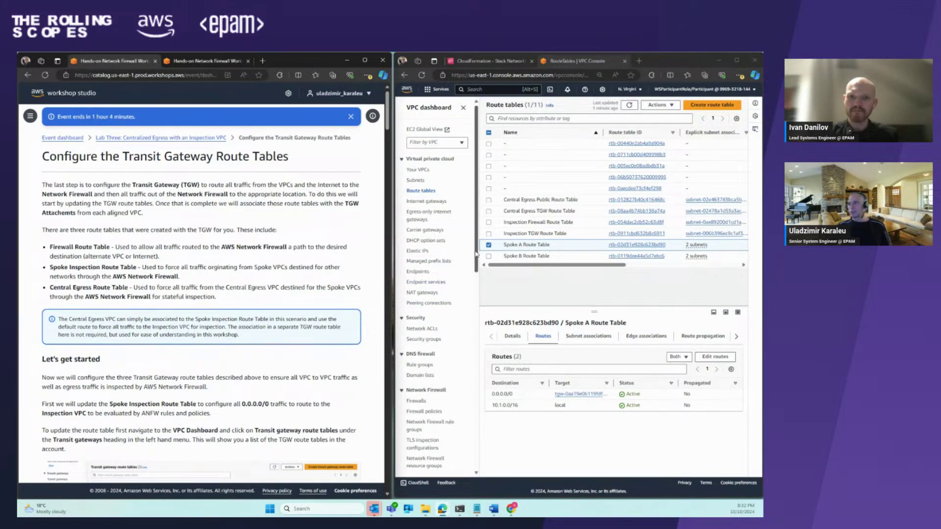
pyautogui.moveTo(477, 254); pyautogui.dragTo(476, 314)
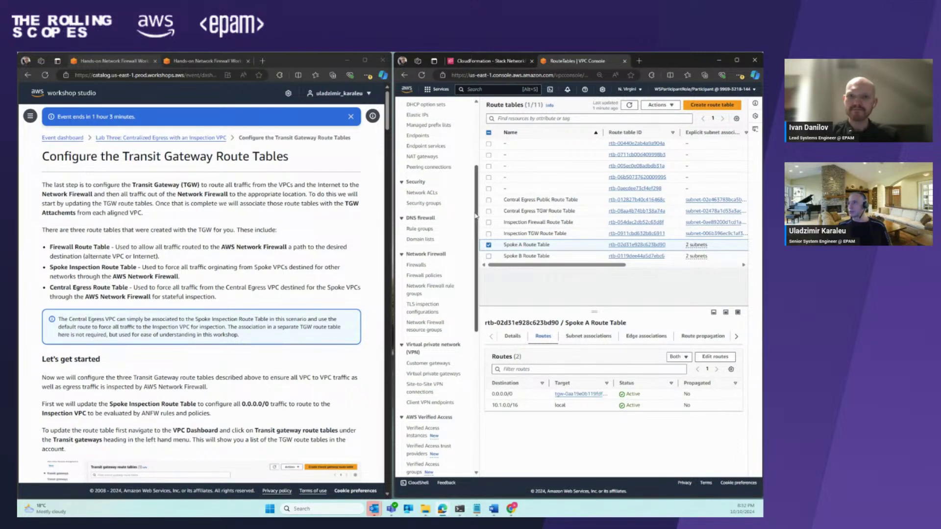
pyautogui.moveTo(476, 216); pyautogui.dragTo(490, 324)
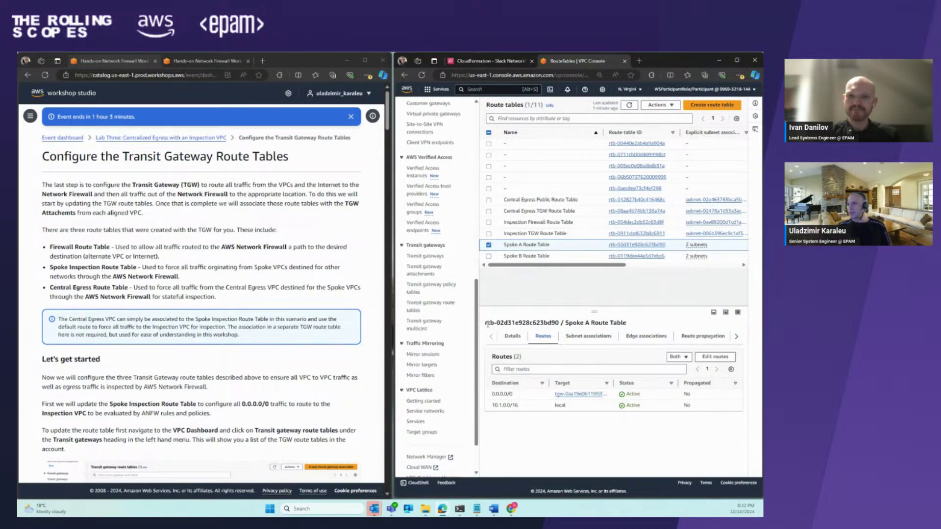
pyautogui.click(430, 306)
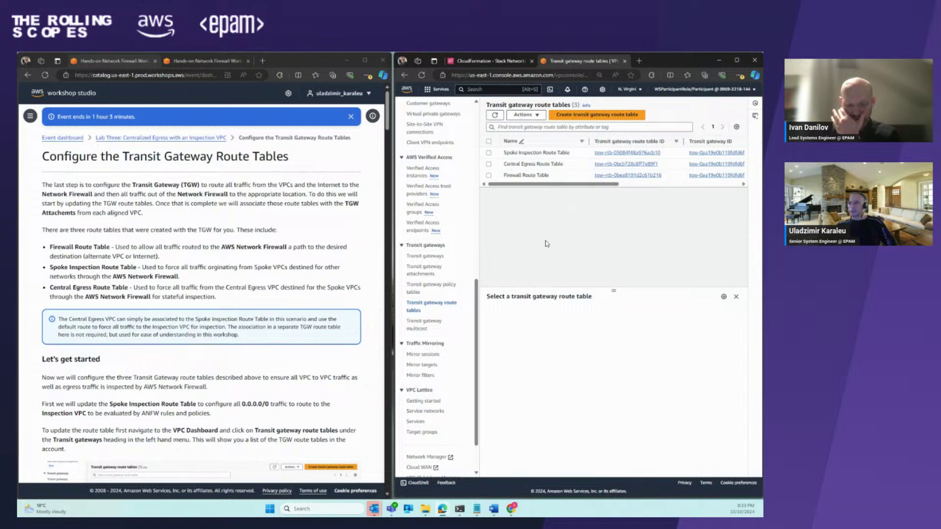
# - Select the Spoke Inspection Route Table and check its required route in the workshop guide and architecture diagram
pyautogui.scroll(-3, 246, 376)
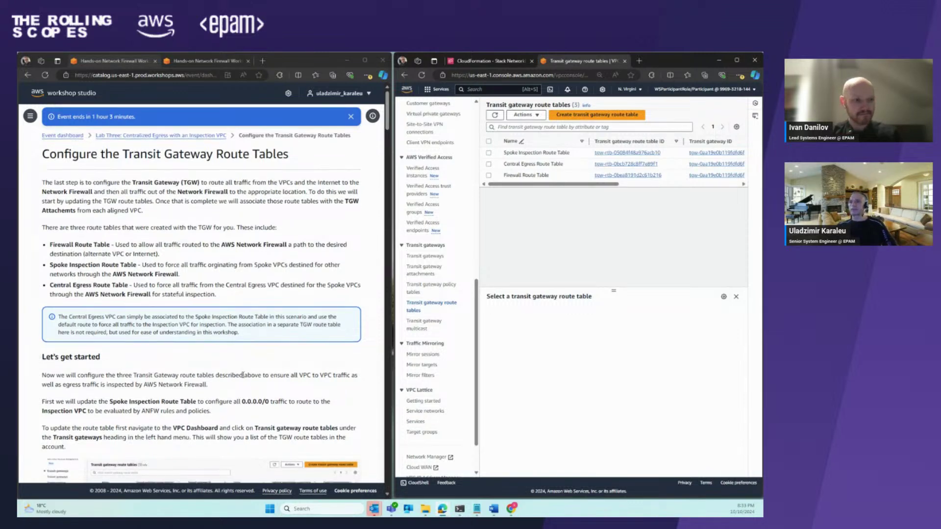
pyautogui.scroll(-4, 245, 375)
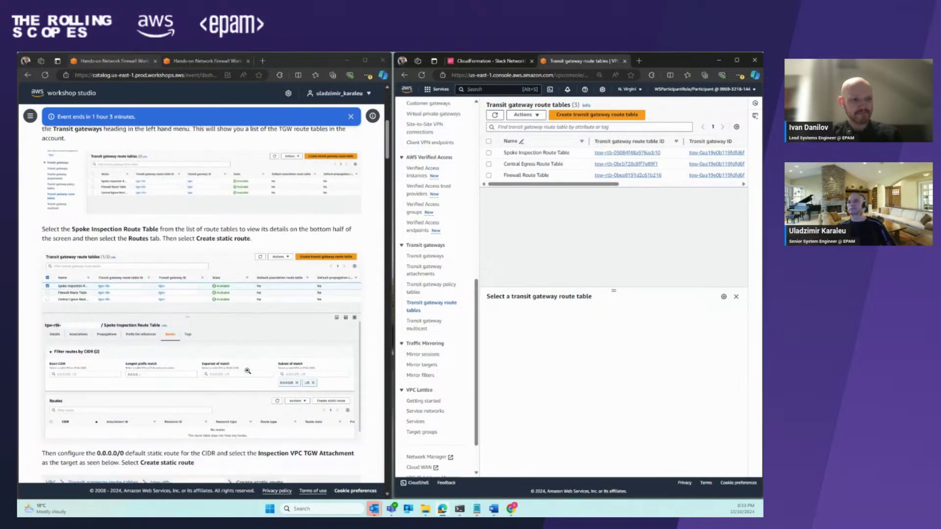
pyautogui.scroll(2, 248, 371)
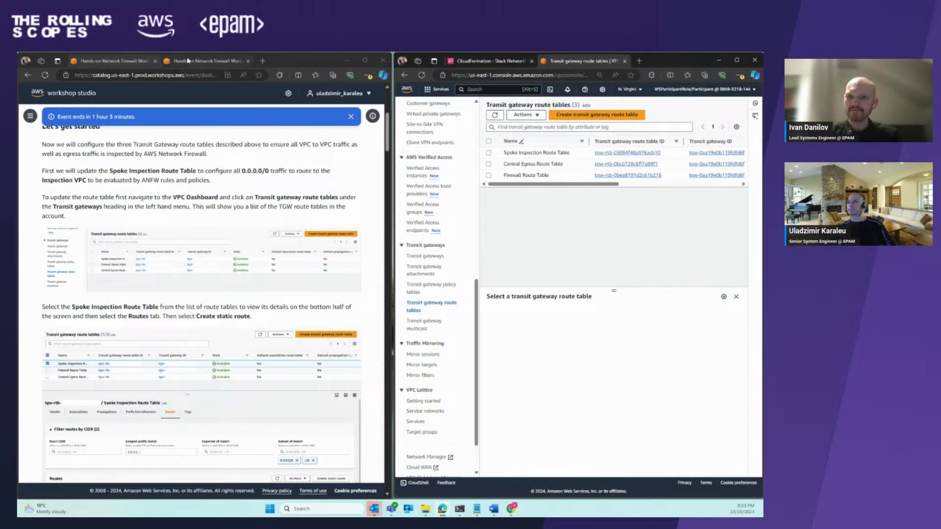
pyautogui.click(488, 153)
pyautogui.click(202, 61)
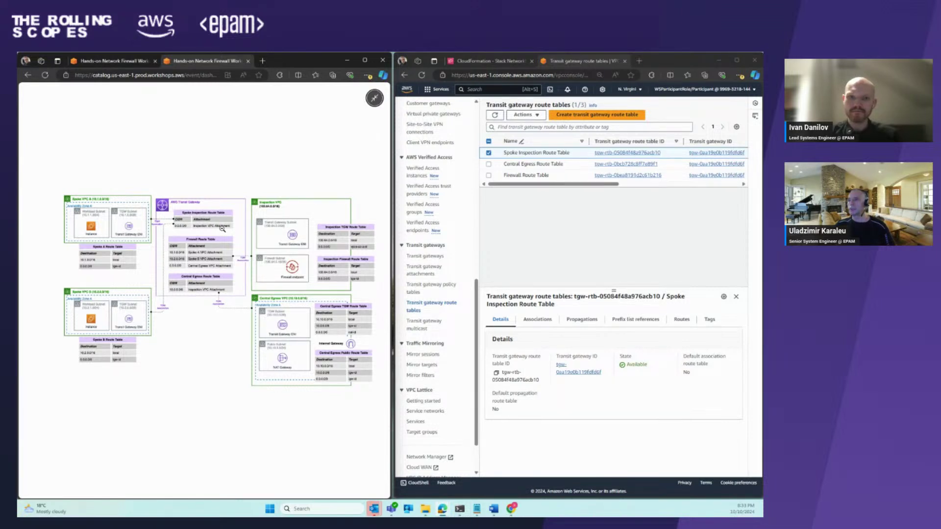
pyautogui.click(119, 63)
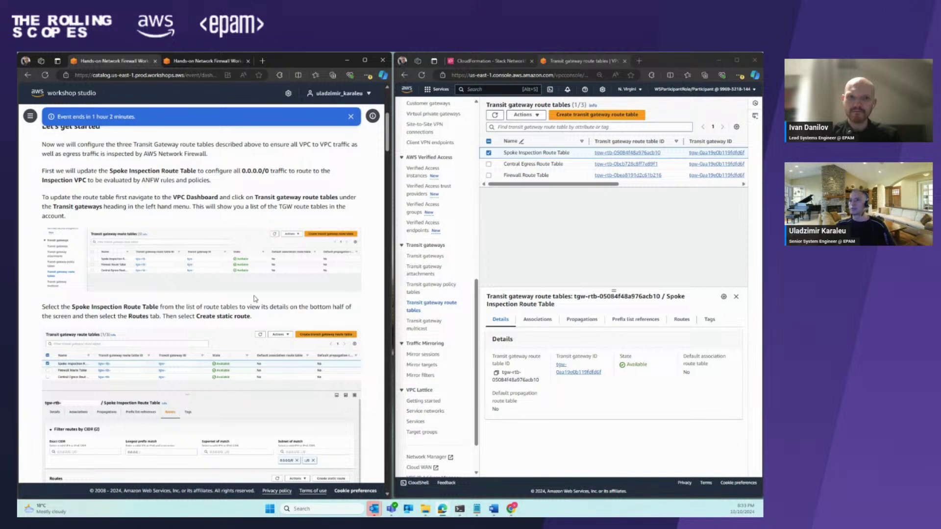
pyautogui.scroll(-3, 206, 294)
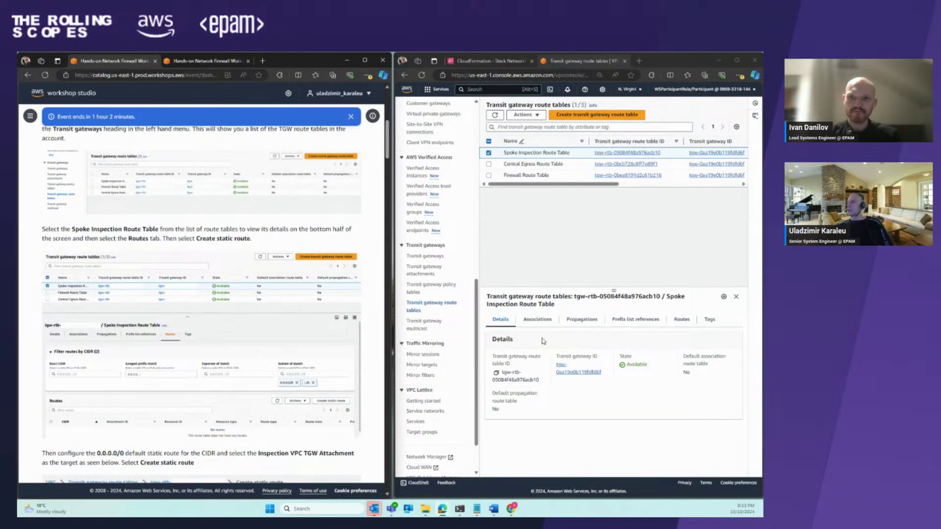
# - Create an active static route for 0.0.0.0/0 in the Spoke Inspection Route Table, targeting the Inspection VPC TGW Attachment
pyautogui.click(683, 321)
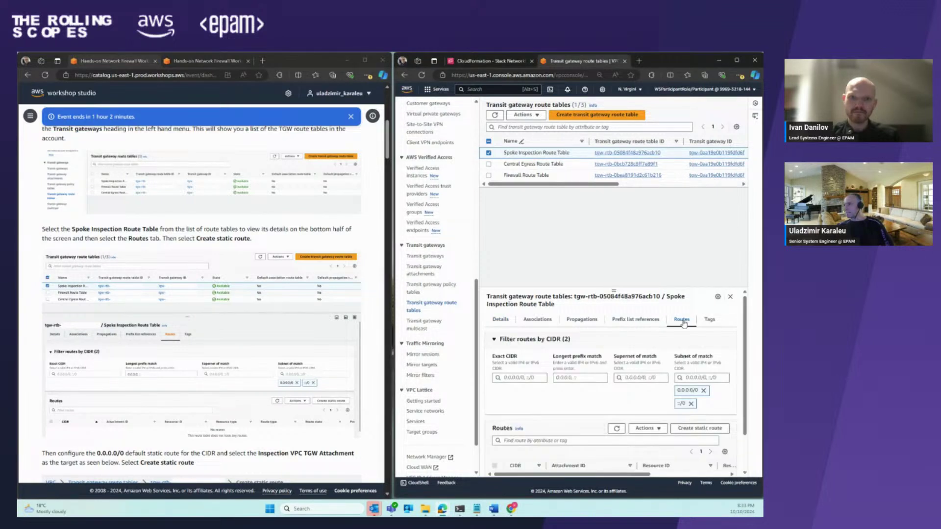
pyautogui.scroll(-2, 639, 393)
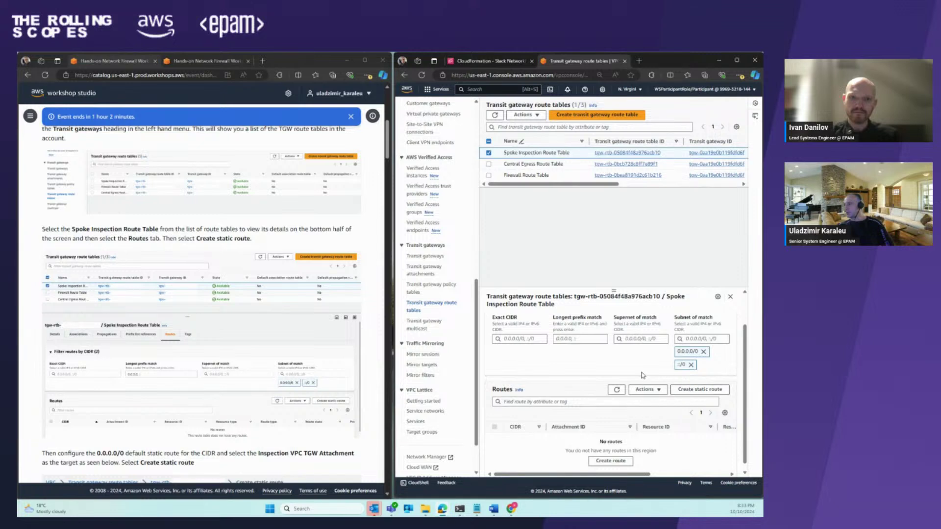
pyautogui.click(696, 390)
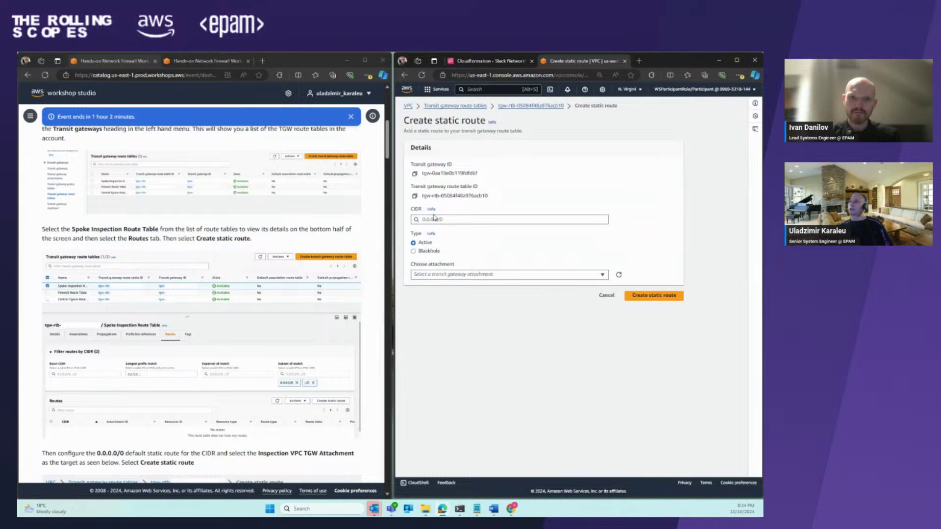
pyautogui.click(431, 218)
pyautogui.click(431, 231)
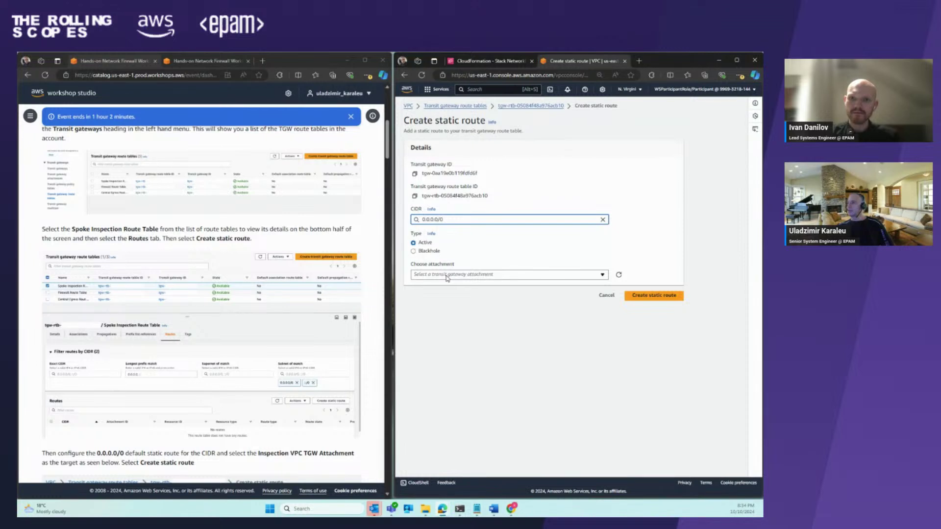
pyautogui.click(447, 278)
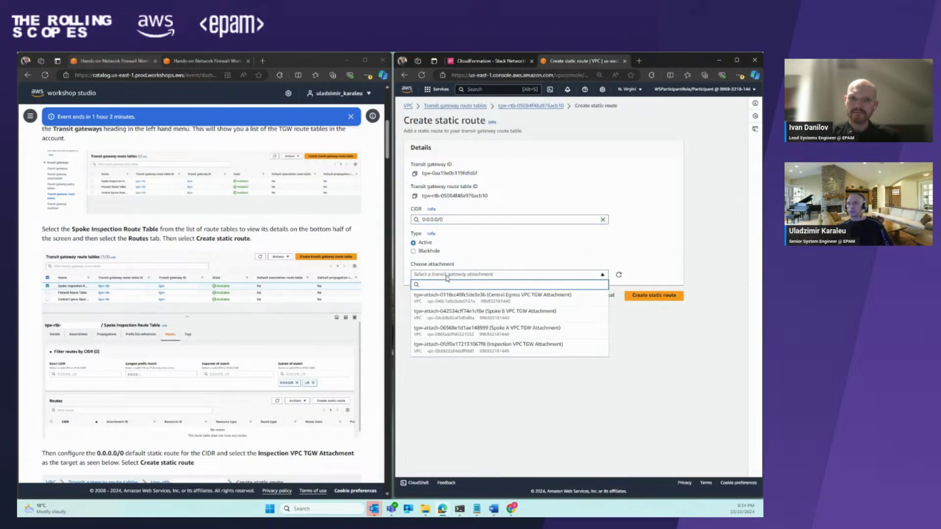
pyautogui.click(215, 62)
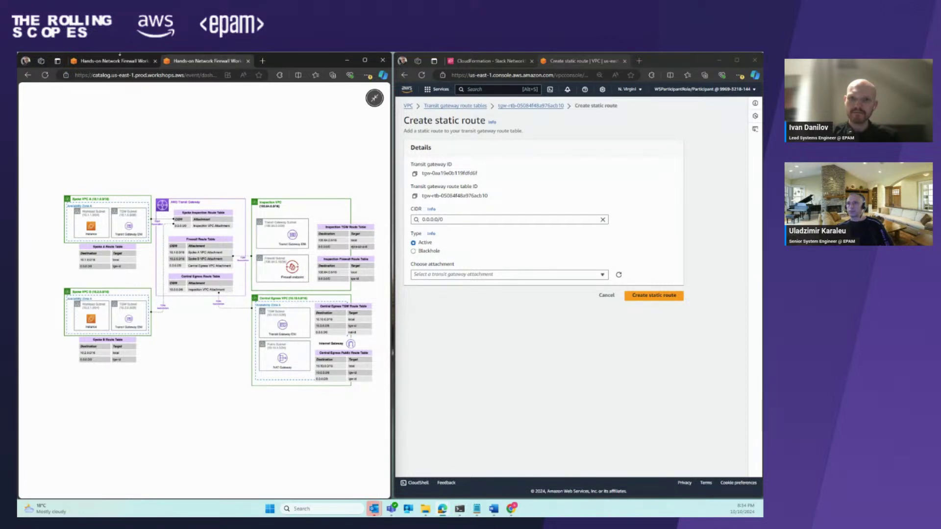
pyautogui.click(113, 63)
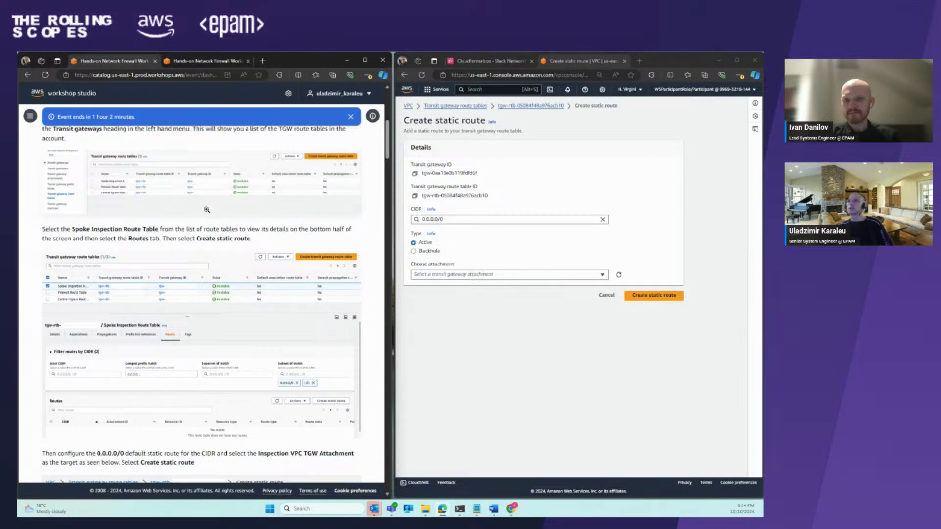
pyautogui.click(466, 276)
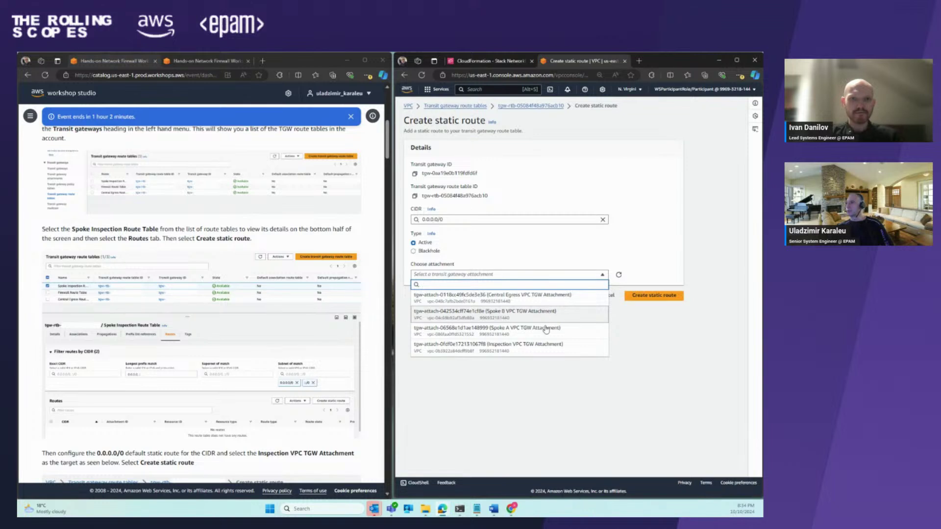
pyautogui.click(527, 345)
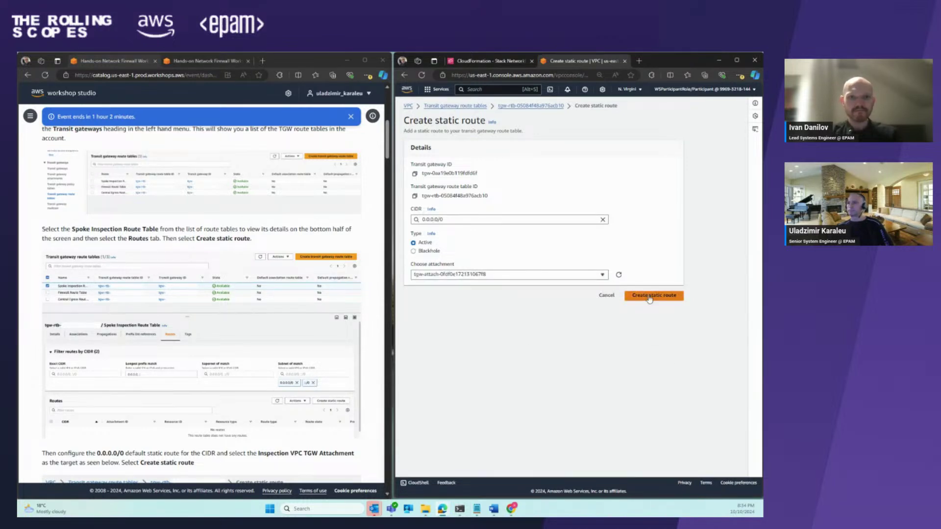
pyautogui.click(483, 277)
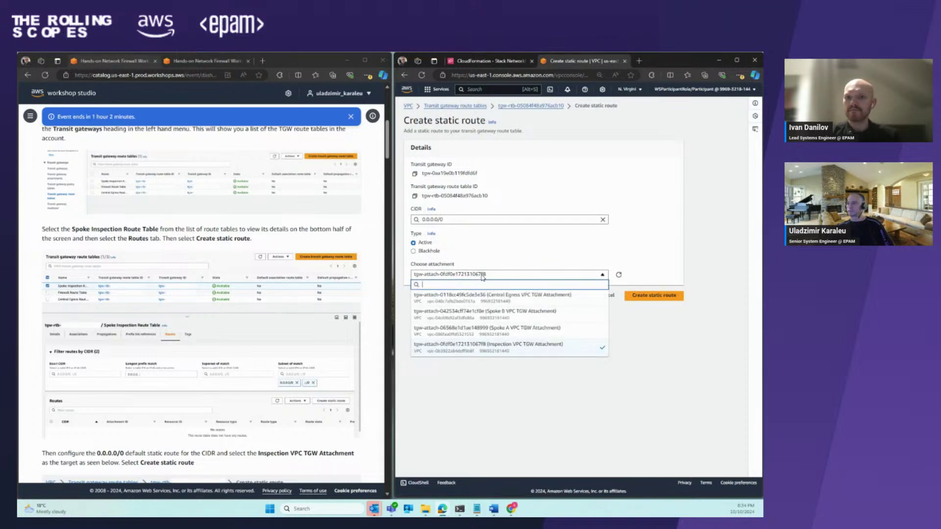
pyautogui.click(656, 295)
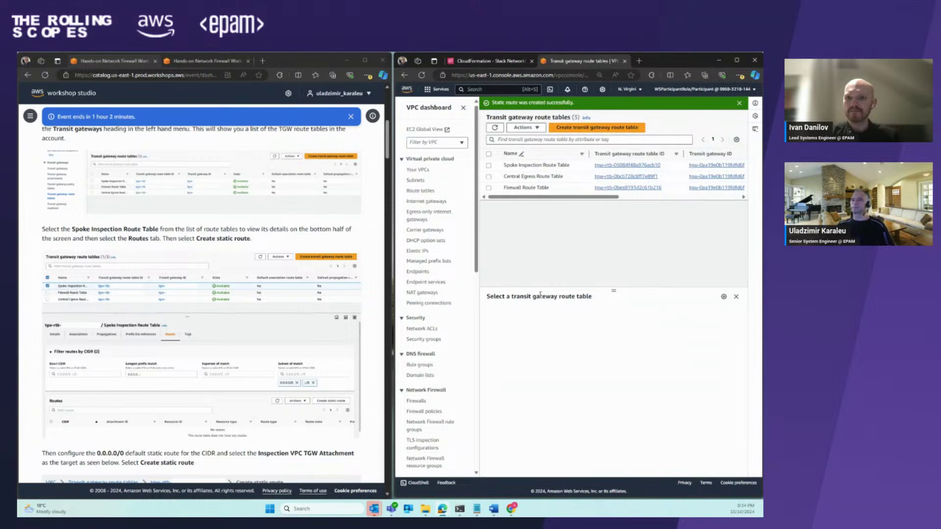
# - Read the workshop guide's instructions for the Firewall Route Table's default static route and consult the architecture diagram
pyautogui.scroll(-2, 192, 226)
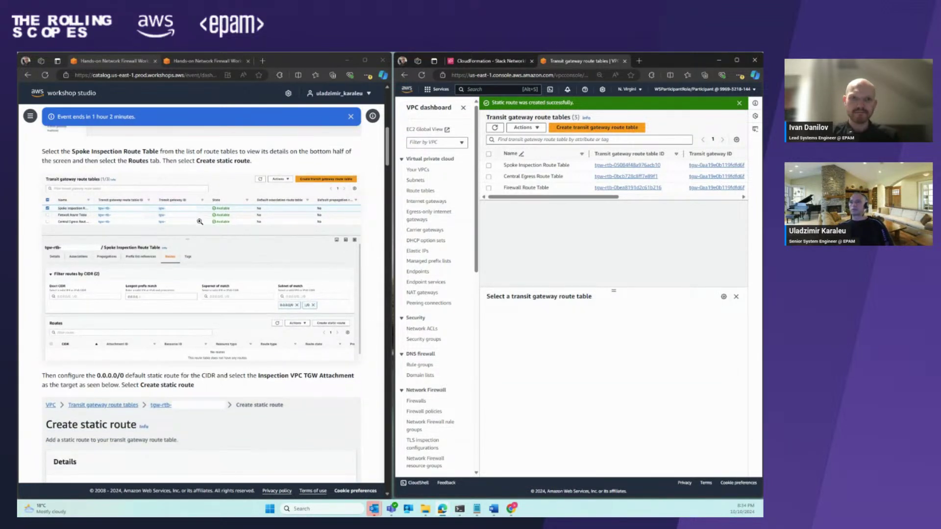
pyautogui.scroll(1, 214, 198)
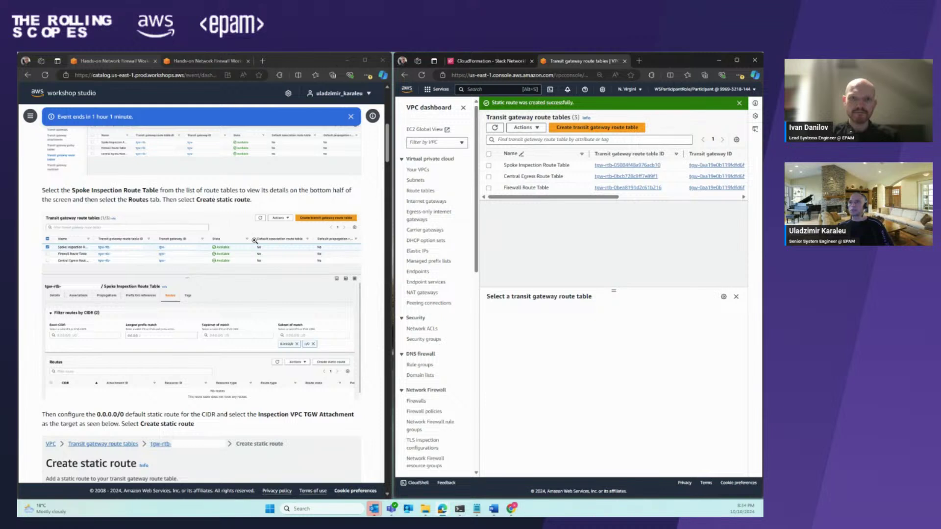
pyautogui.scroll(-3, 281, 257)
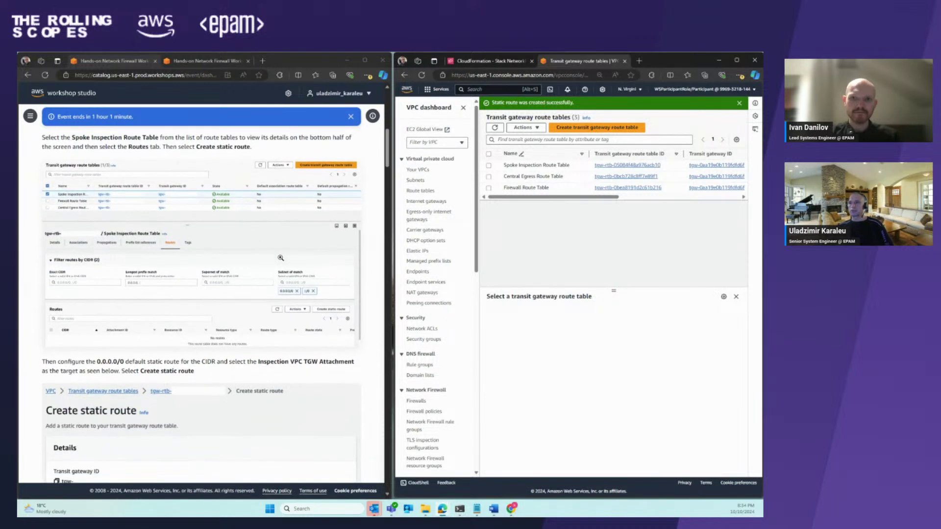
pyautogui.scroll(-4, 281, 257)
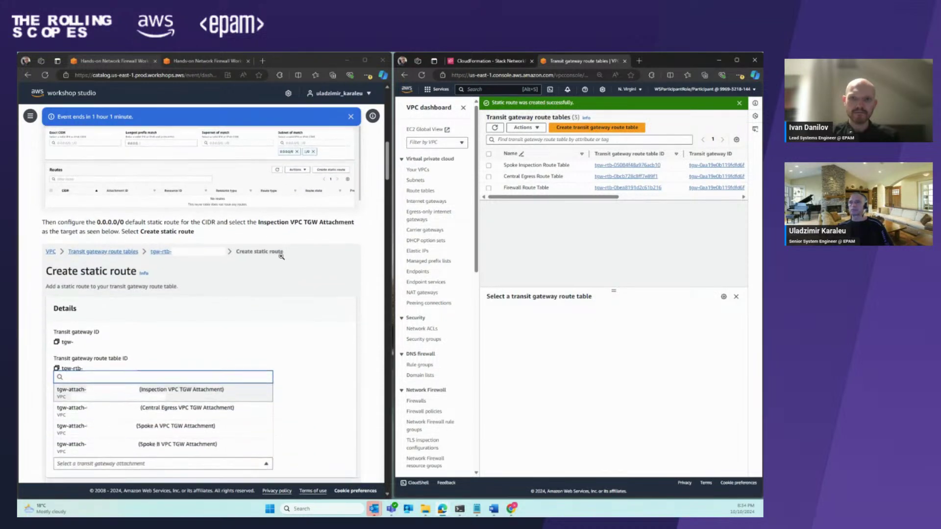
pyautogui.scroll(-5, 281, 256)
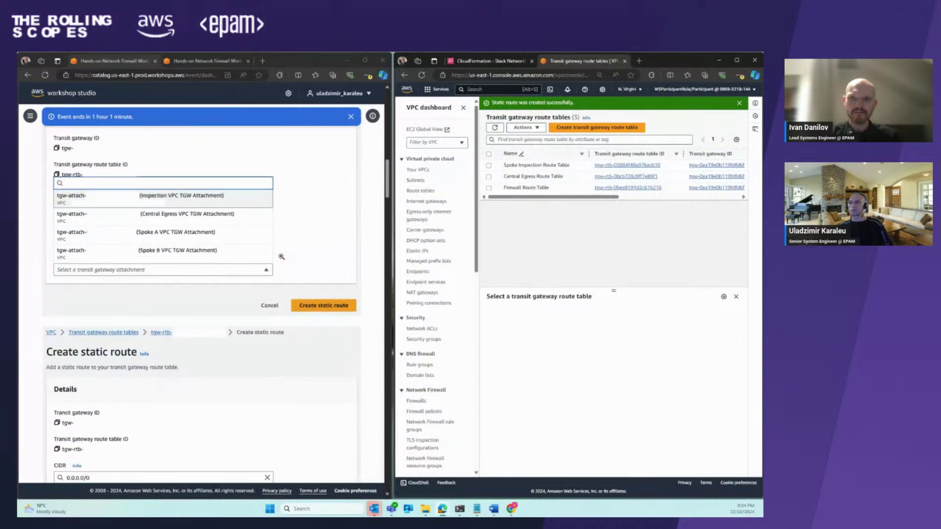
pyautogui.scroll(-3, 281, 256)
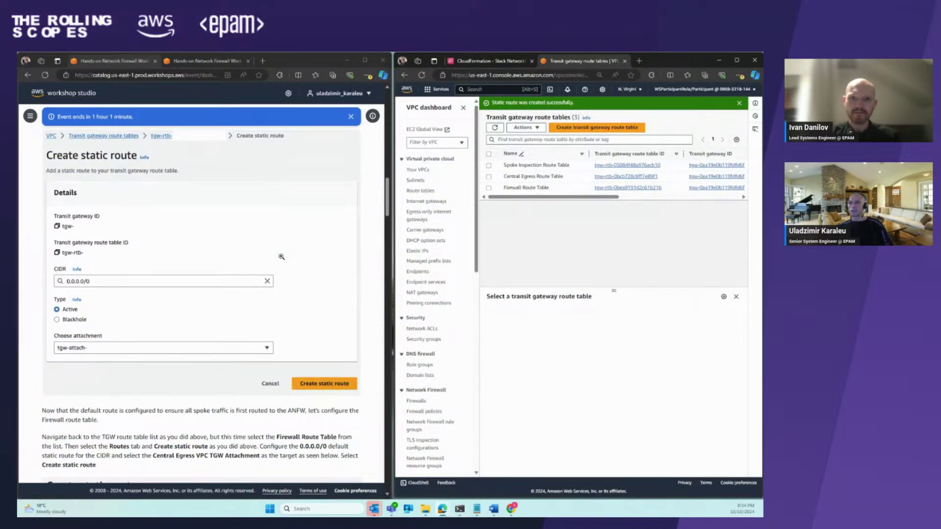
pyautogui.scroll(-1, 279, 264)
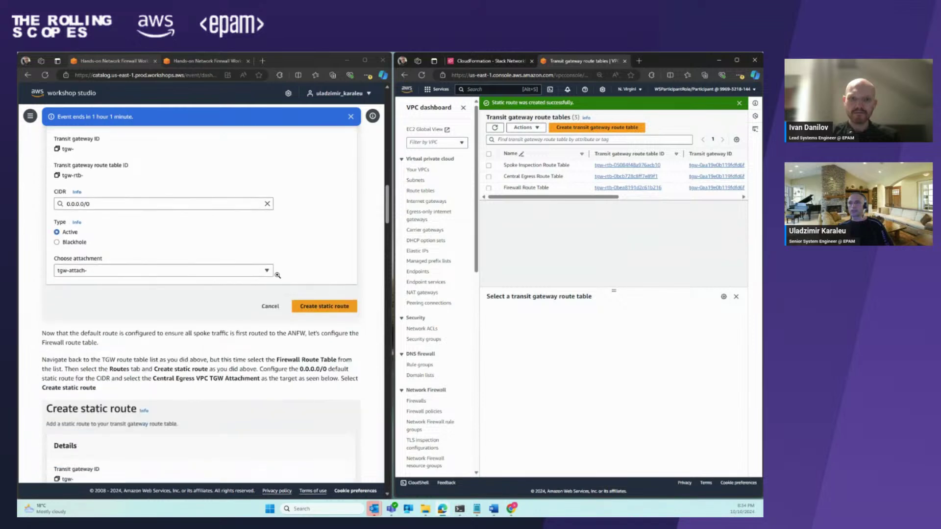
pyautogui.scroll(-3, 277, 275)
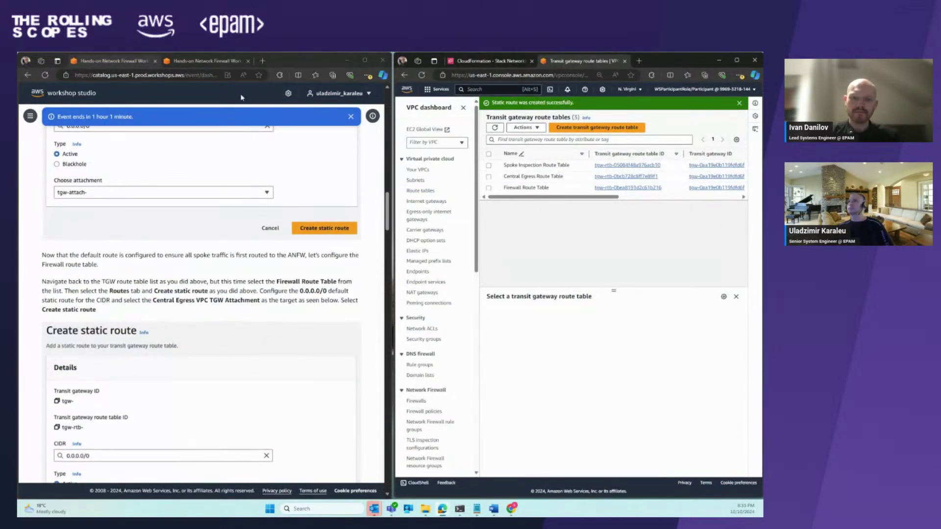
pyautogui.click(223, 62)
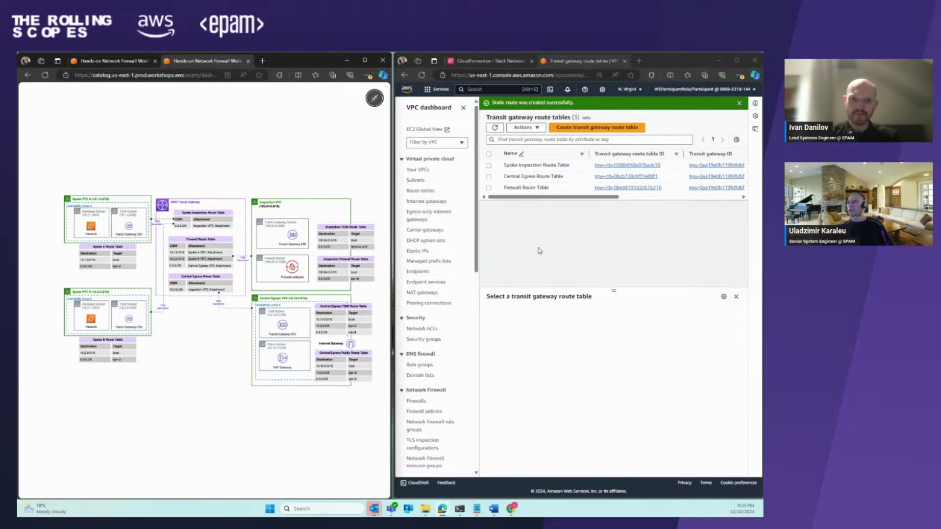
# - Select the Firewall Route Table, open its routes, and check the required static route against the workshop guide and architecture diagram
pyautogui.click(488, 189)
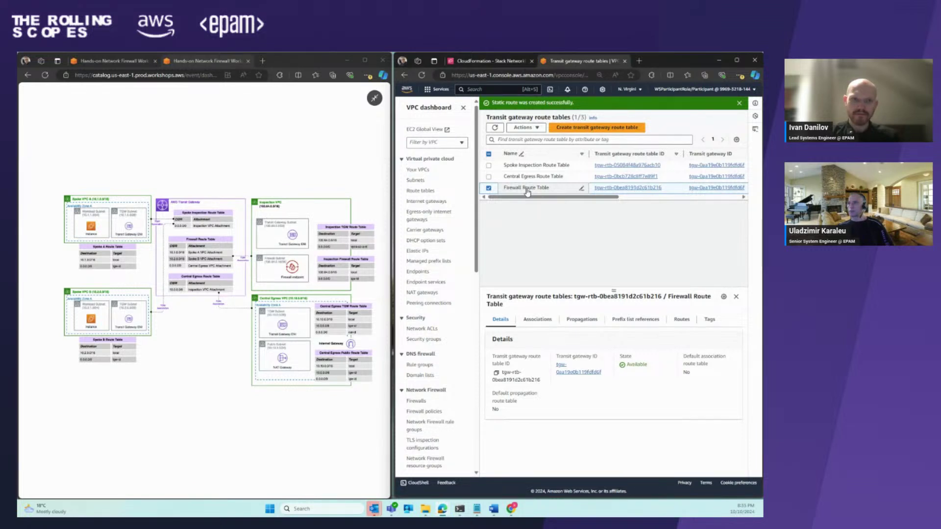
pyautogui.click(681, 320)
pyautogui.click(118, 62)
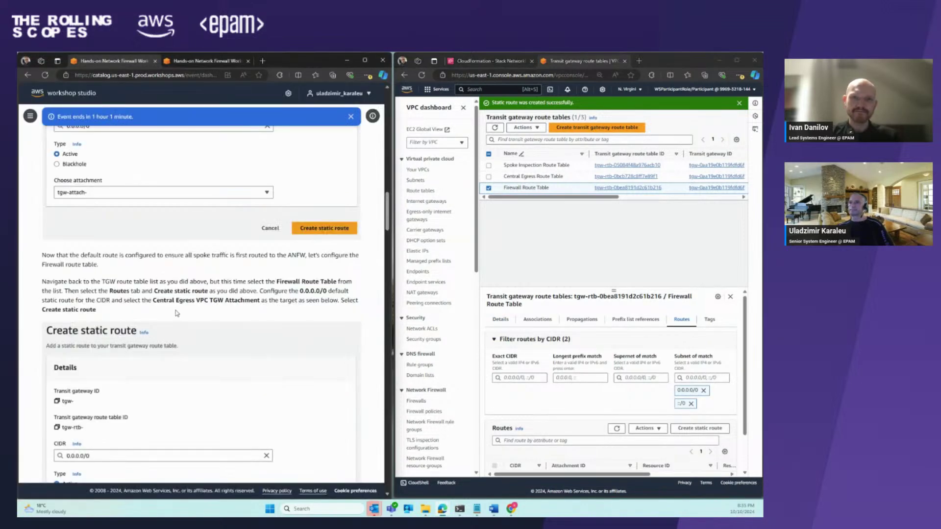
pyautogui.scroll(-6, 175, 310)
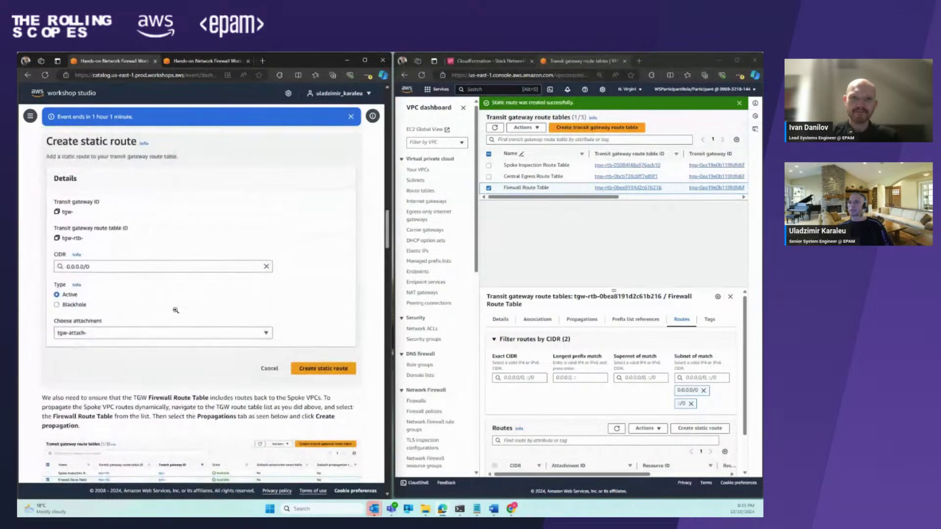
pyautogui.scroll(2, 176, 311)
pyautogui.click(201, 61)
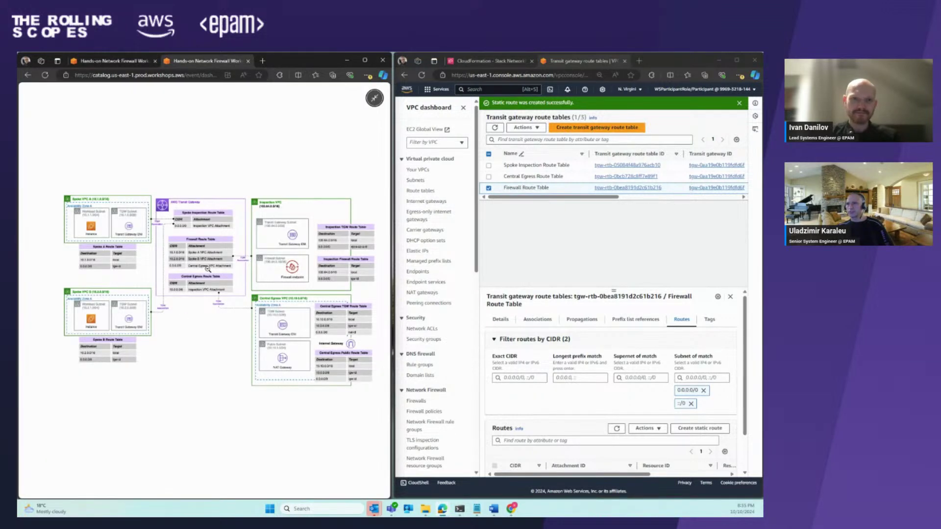
pyautogui.click(113, 63)
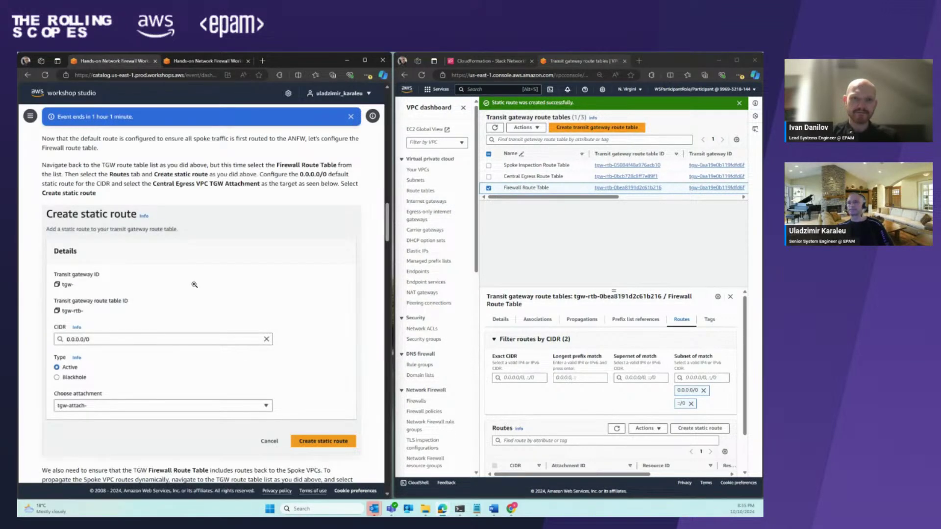
# - Create an active static route for 0.0.0.0/0 in the Firewall Route Table, targeting the Central Egress VPC TGW Attachment
pyautogui.scroll(-2, 195, 284)
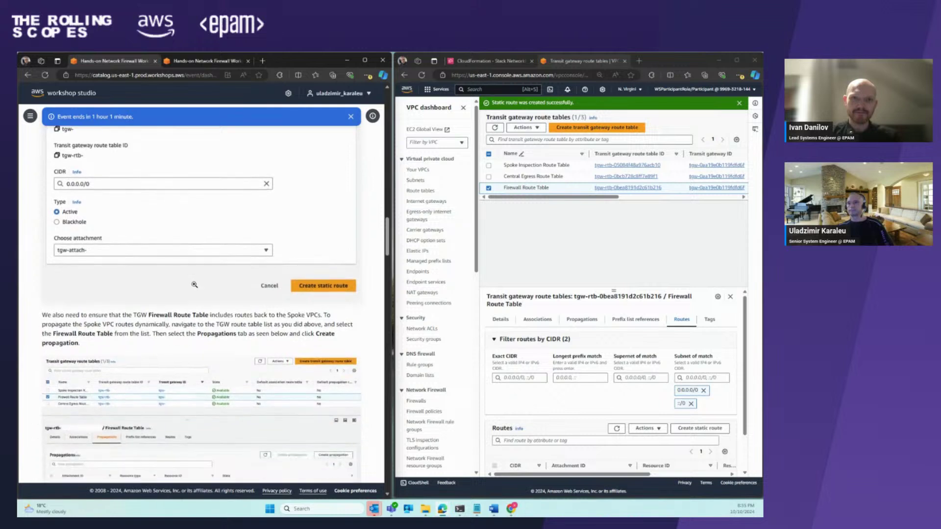
pyautogui.scroll(2, 194, 285)
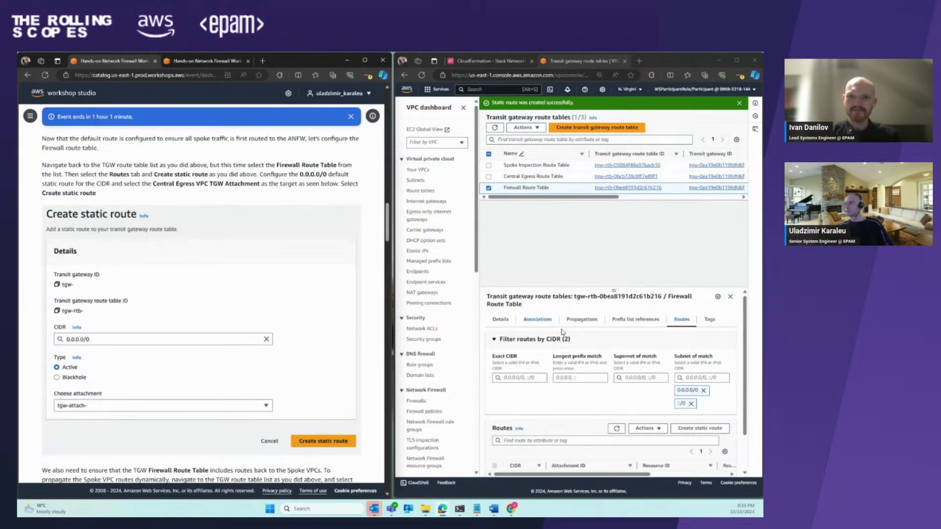
pyautogui.click(715, 428)
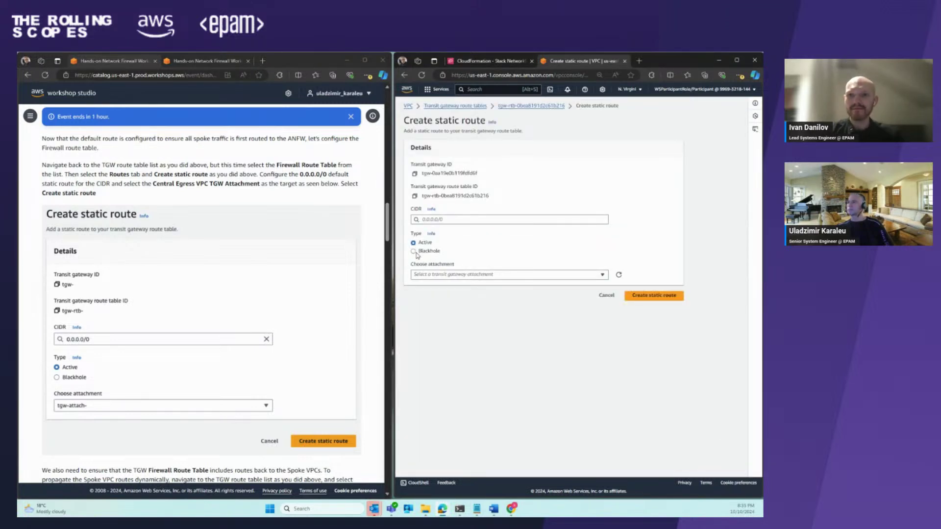
pyautogui.click(428, 220)
pyautogui.click(431, 229)
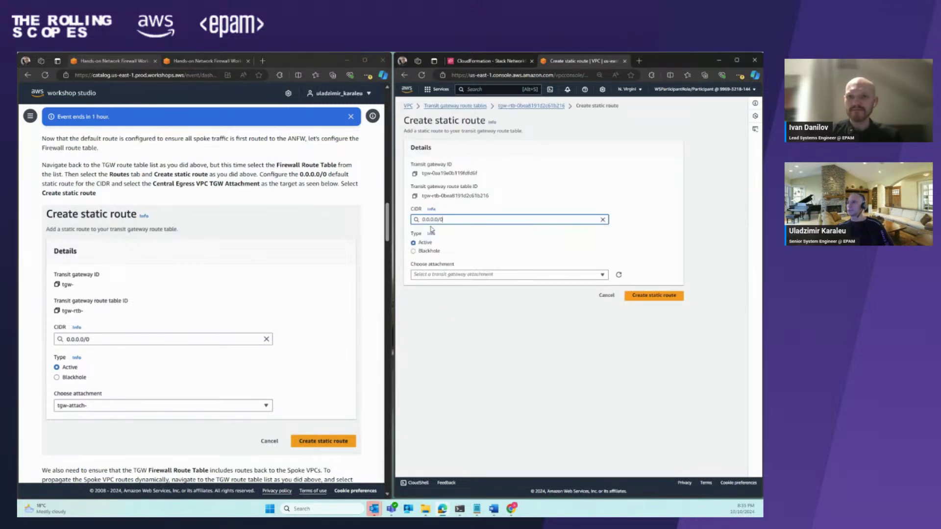
pyautogui.click(441, 274)
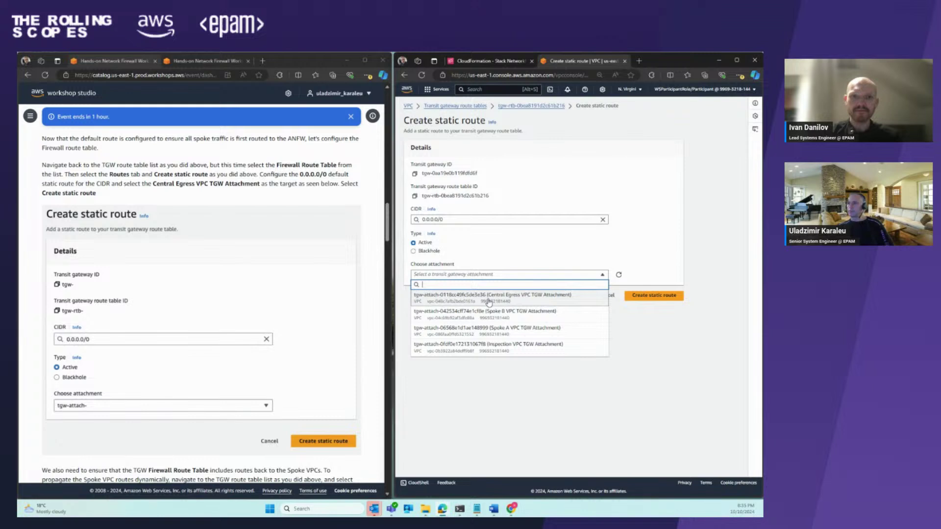
pyautogui.click(488, 298)
pyautogui.click(480, 275)
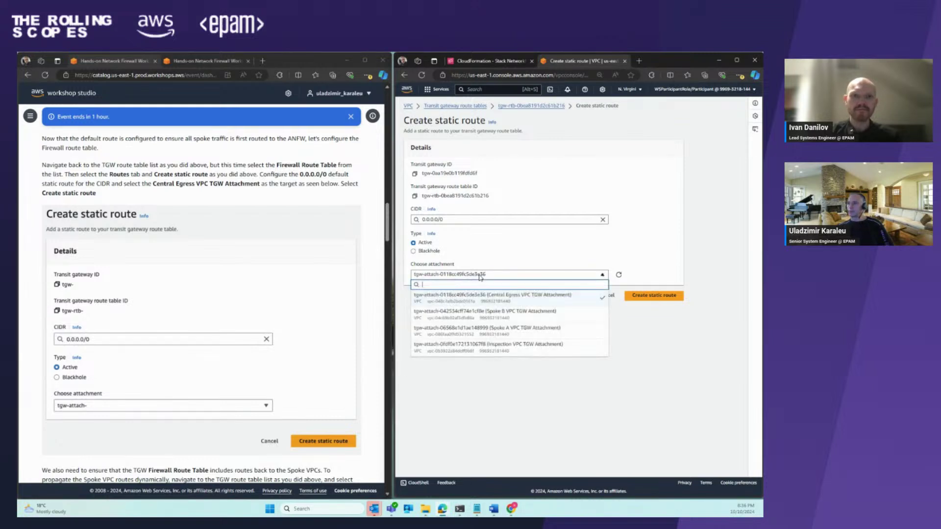
pyautogui.click(480, 276)
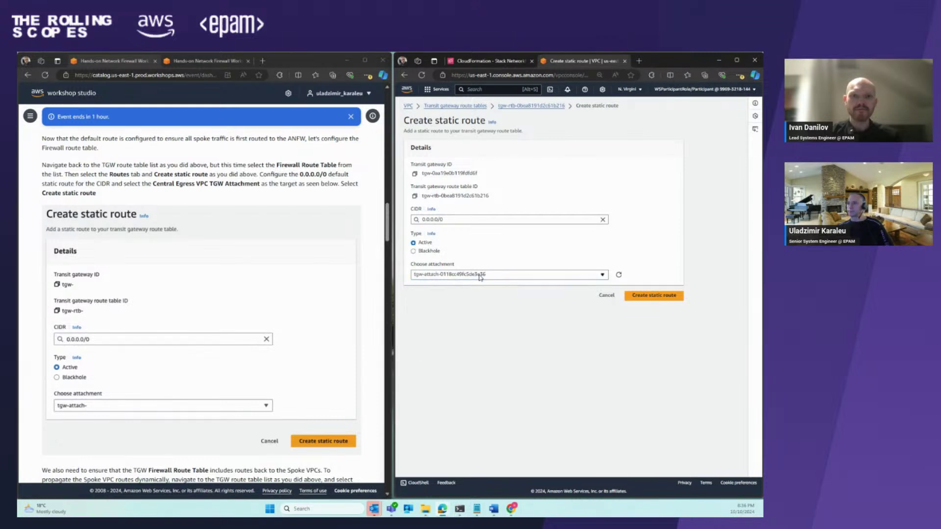
pyautogui.click(652, 296)
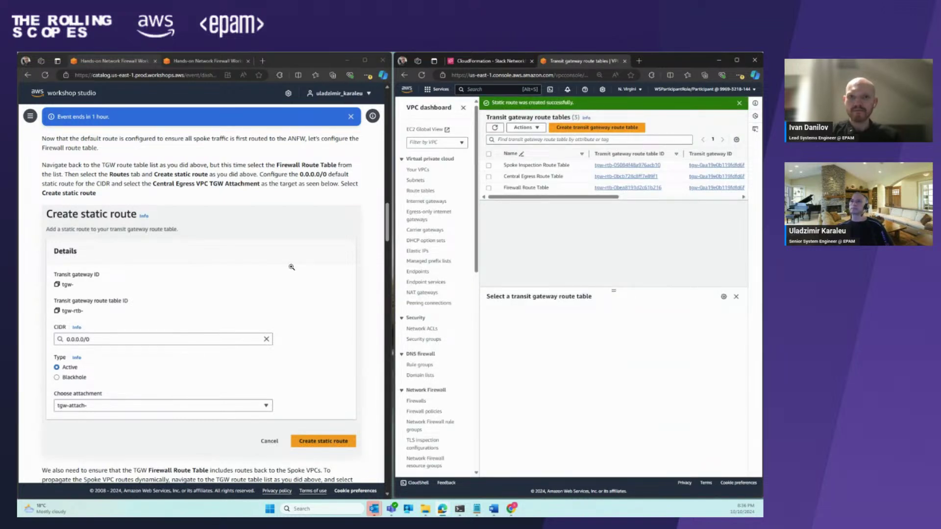
# - Check the Firewall Route Table's spoke routes in the architecture diagram and workshop guide, and create a propagation in it for the Spoke A VPC TGW Attachment
pyautogui.click(488, 188)
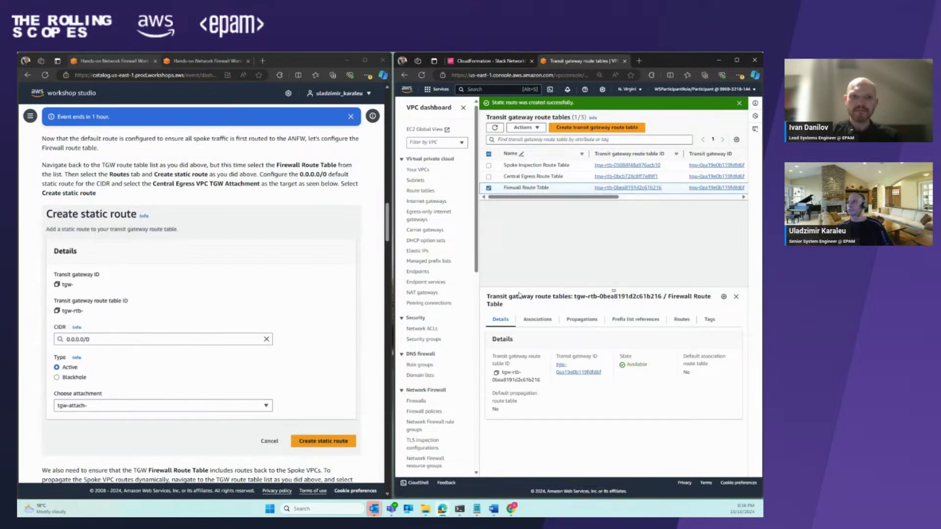
pyautogui.click(192, 59)
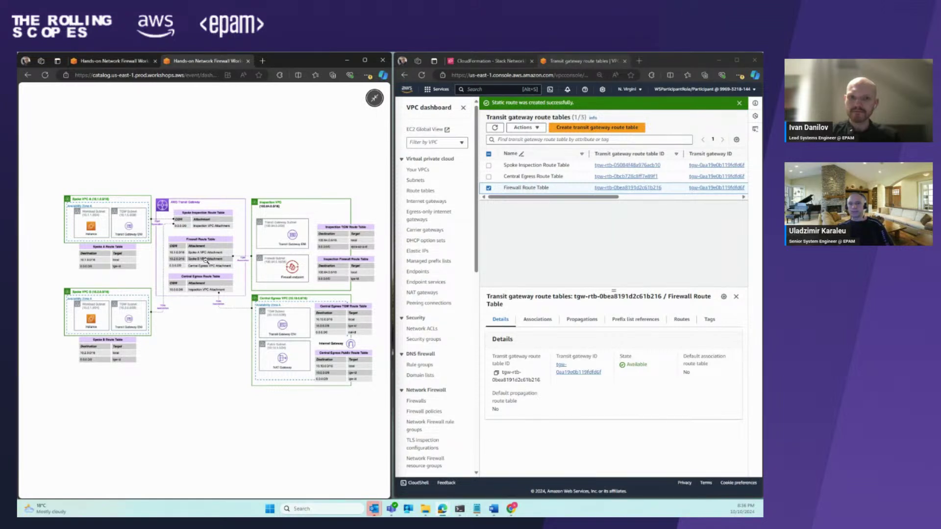
pyautogui.press('Escape')
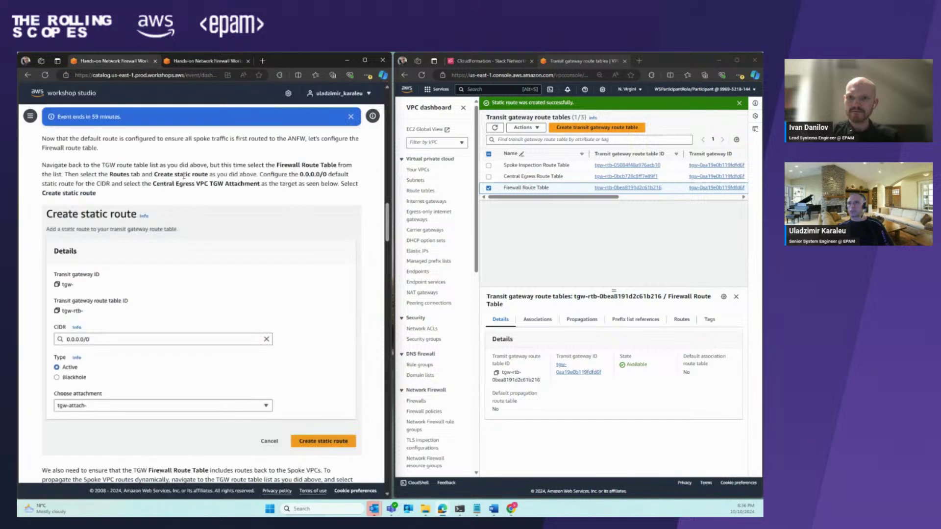
pyautogui.scroll(-2, 246, 260)
pyautogui.scroll(-3, 246, 261)
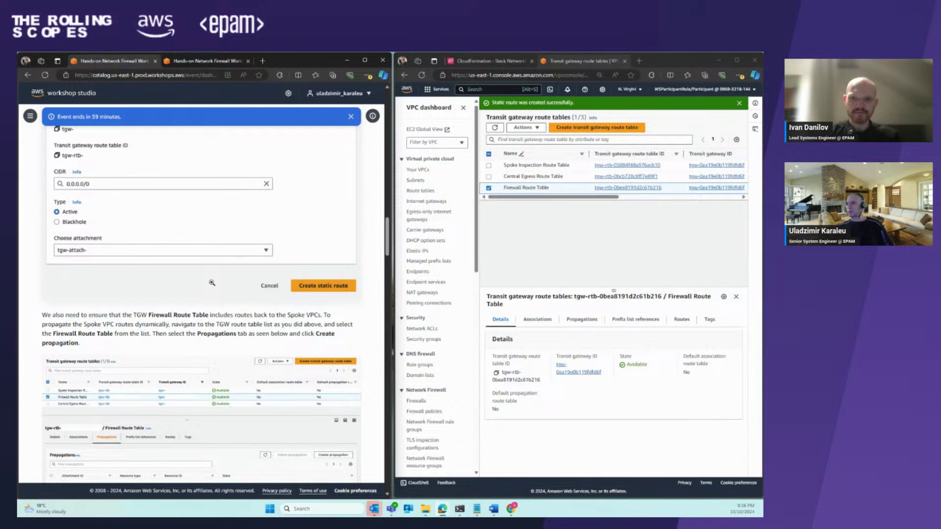
pyautogui.click(581, 321)
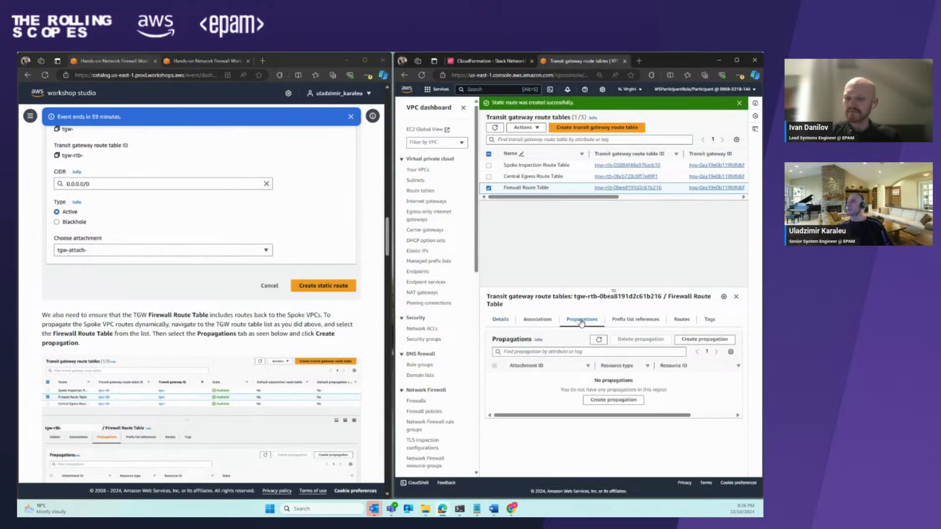
pyautogui.click(703, 340)
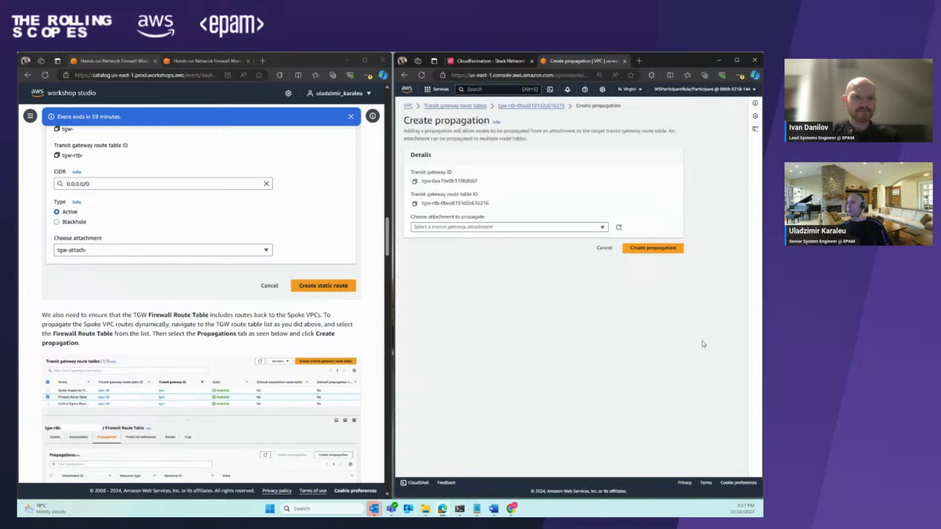
pyautogui.click(429, 228)
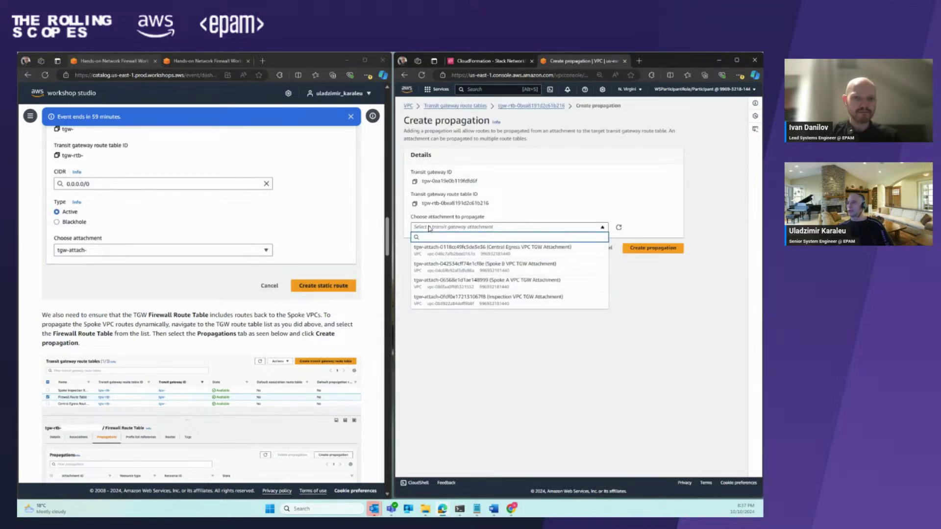
pyautogui.click(455, 287)
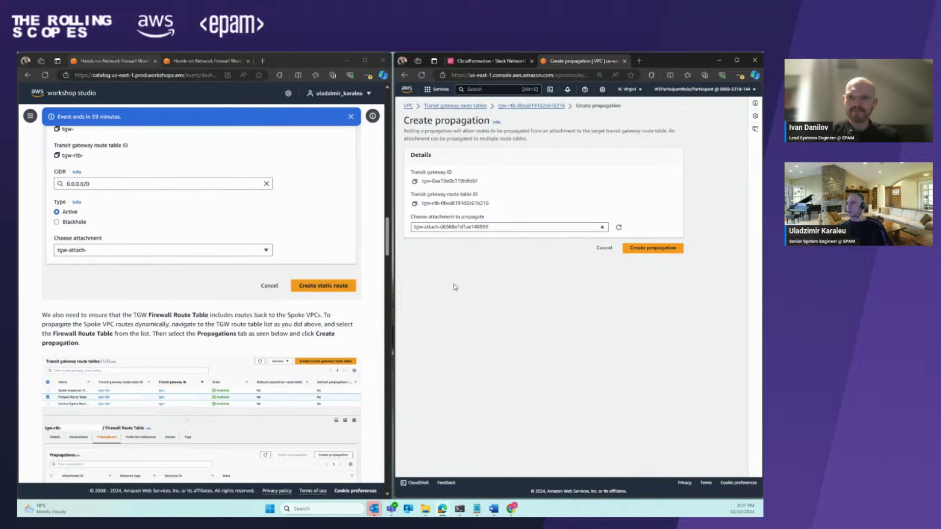
pyautogui.click(674, 251)
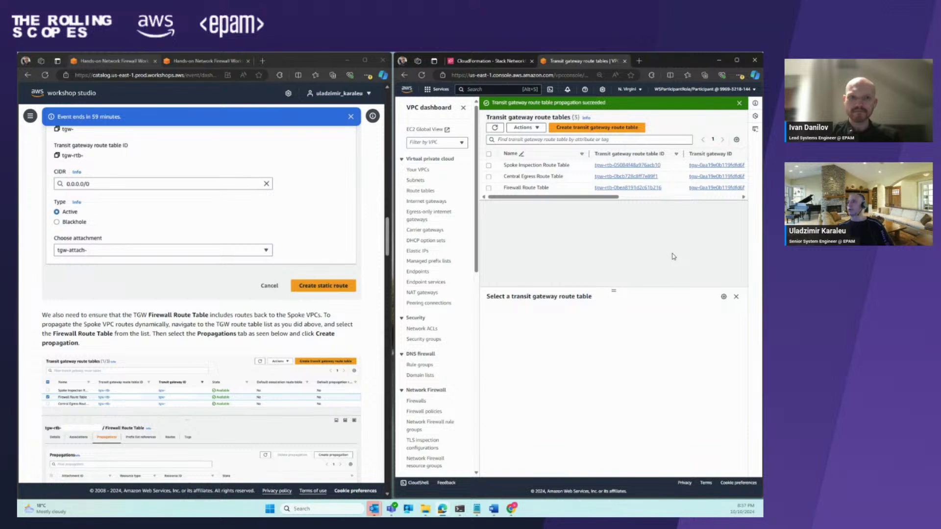
# - Create a second propagation in the Firewall Route Table for the Spoke B VPC TGW Attachment
pyautogui.click(525, 189)
pyautogui.click(525, 189)
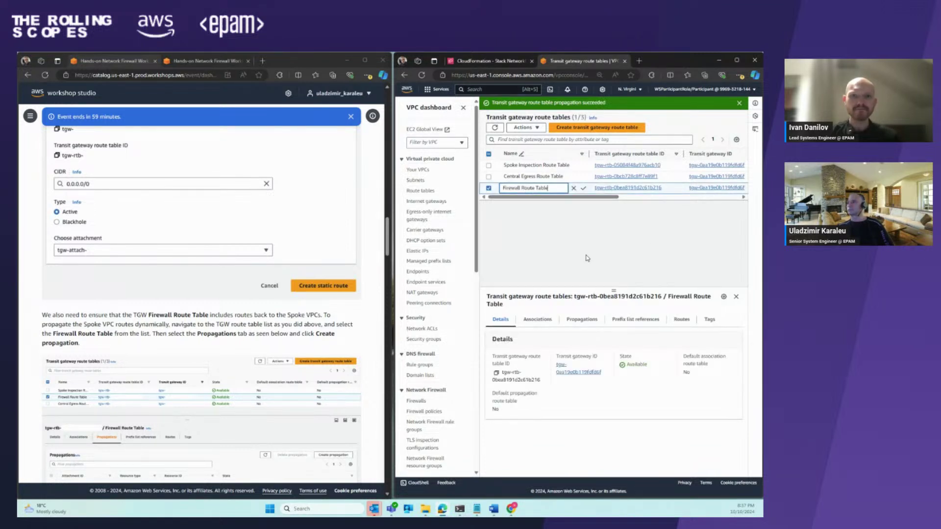
pyautogui.click(578, 321)
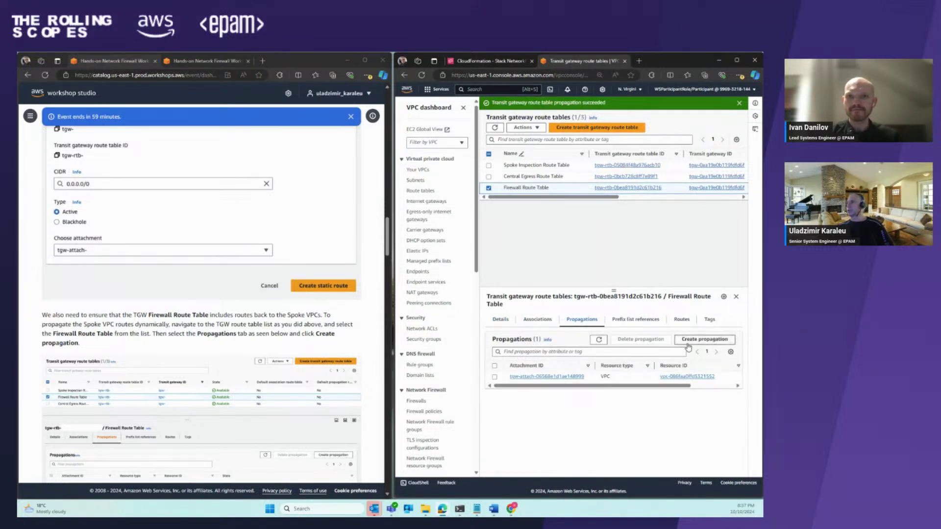
pyautogui.click(692, 344)
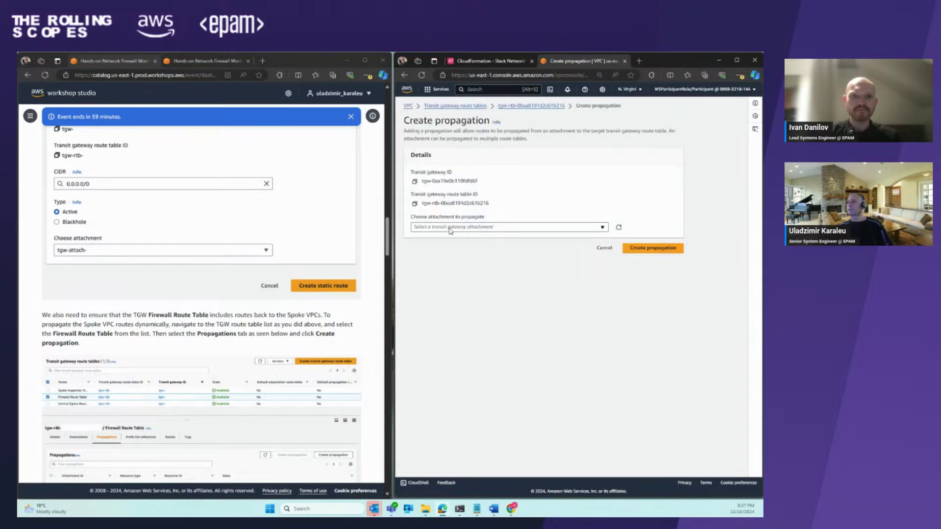
pyautogui.click(450, 228)
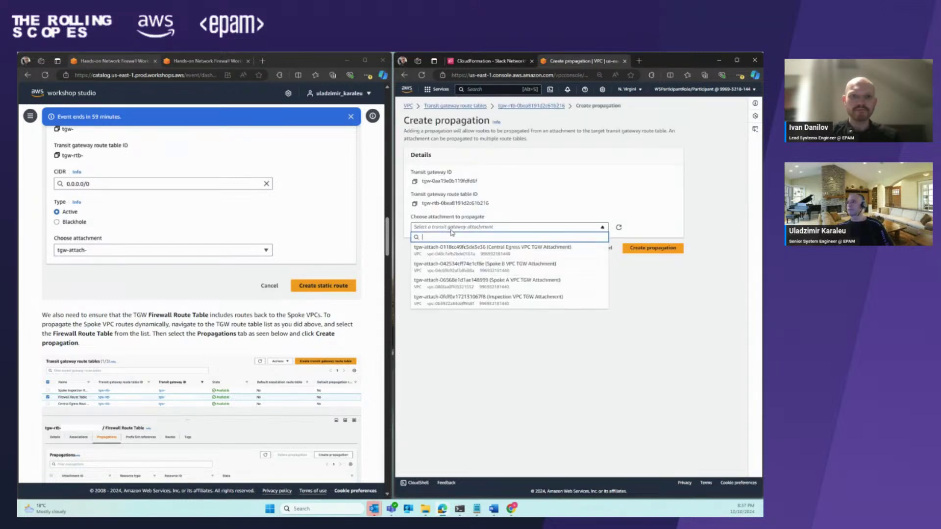
pyautogui.click(488, 272)
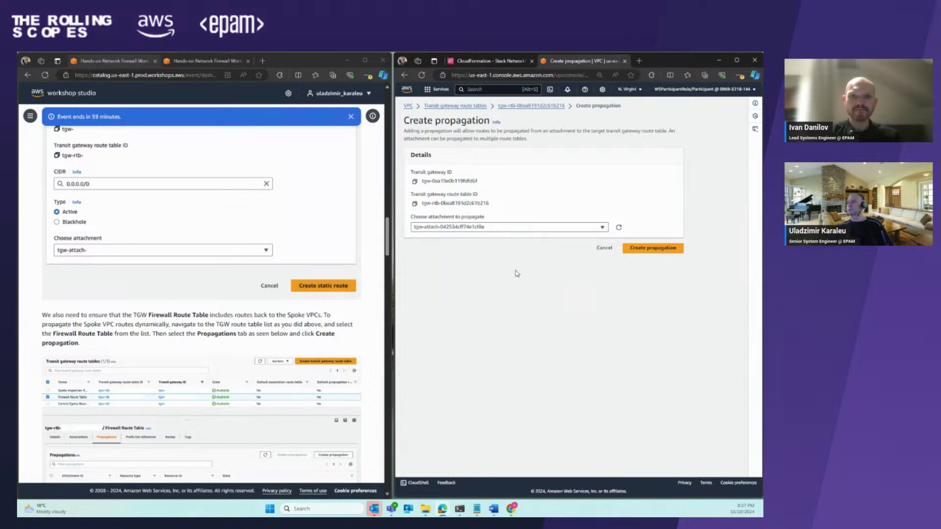
pyautogui.click(660, 249)
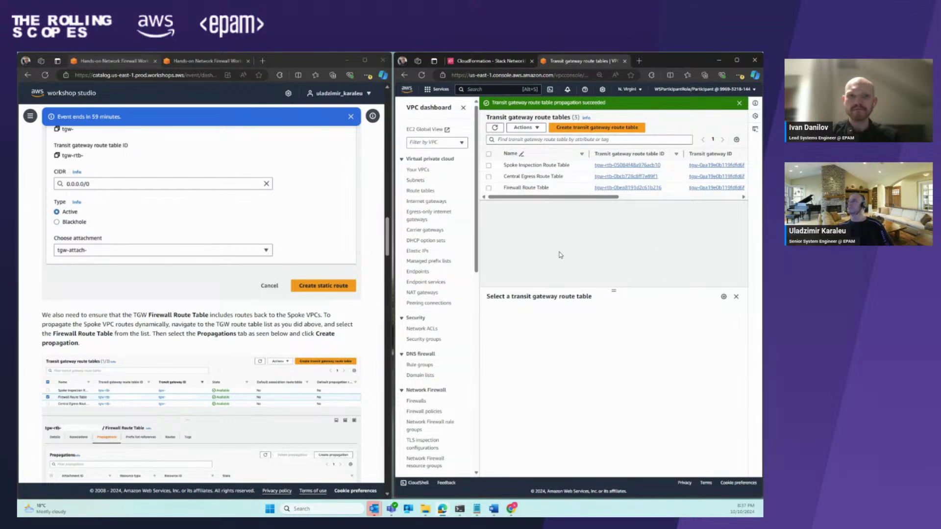
# - Review the Firewall Route Table's routes to check the static default route and the propagated spoke routes
pyautogui.click(521, 190)
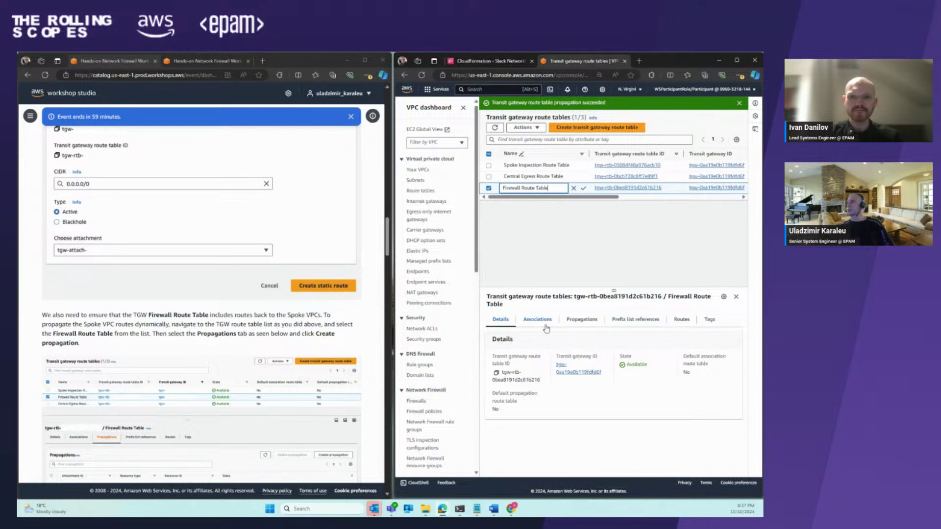
pyautogui.click(681, 321)
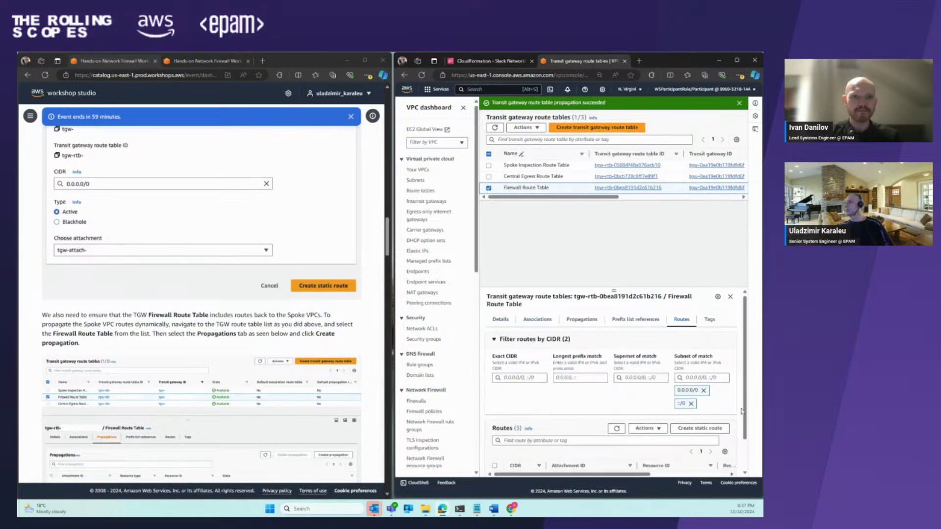
pyautogui.scroll(-2, 741, 410)
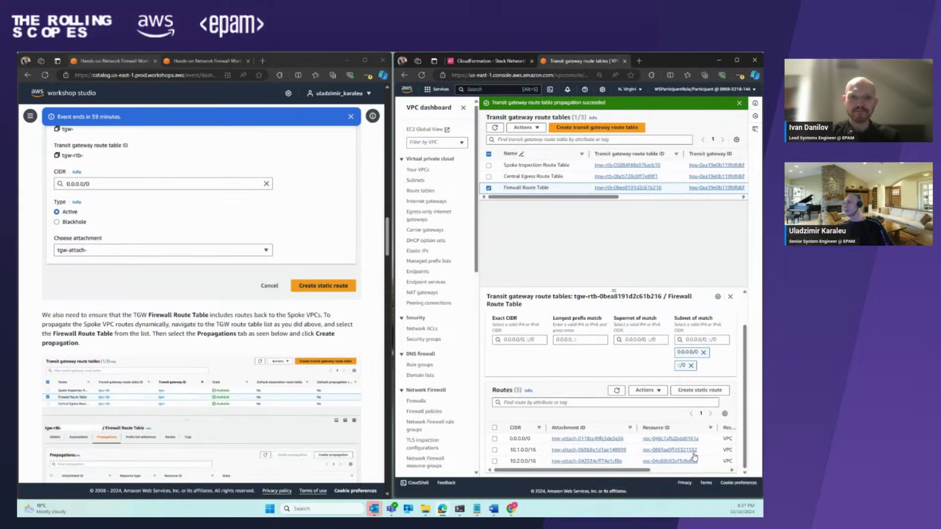
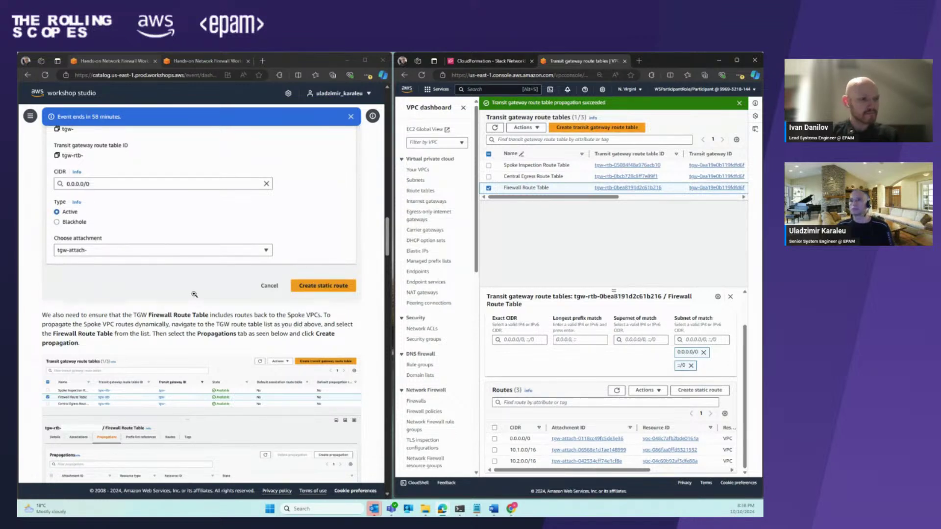
# - Find the workshop guide's instructions for the Central Egress Route Table and select that table in the transit gateway route tables list
pyautogui.scroll(-3, 194, 294)
pyautogui.scroll(-8, 186, 265)
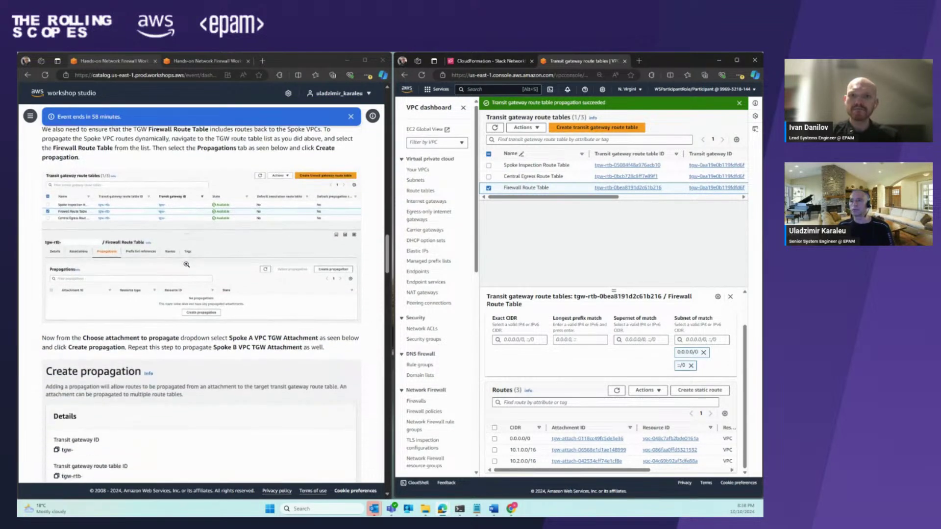
pyautogui.scroll(1, 186, 264)
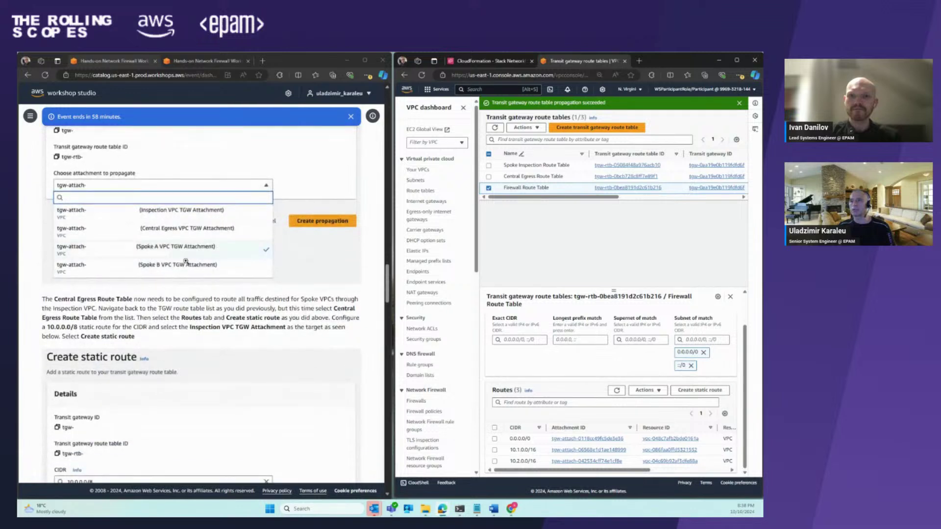
pyautogui.scroll(-3, 185, 242)
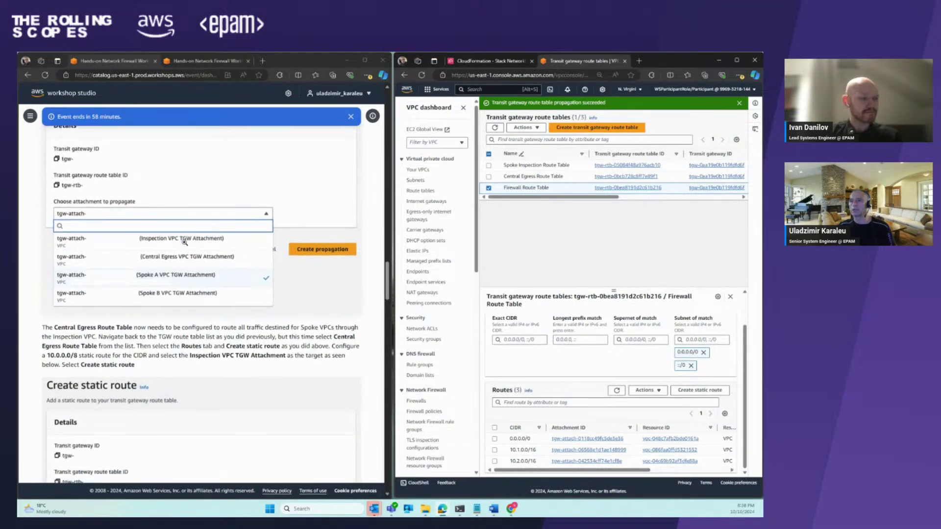
pyautogui.scroll(-1, 185, 242)
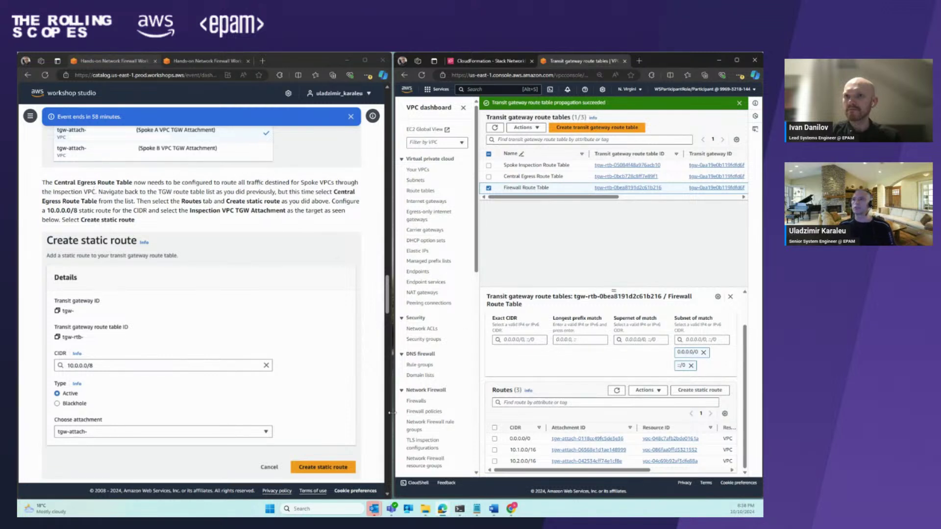
pyautogui.scroll(-1, 438, 350)
pyautogui.scroll(-10, 437, 351)
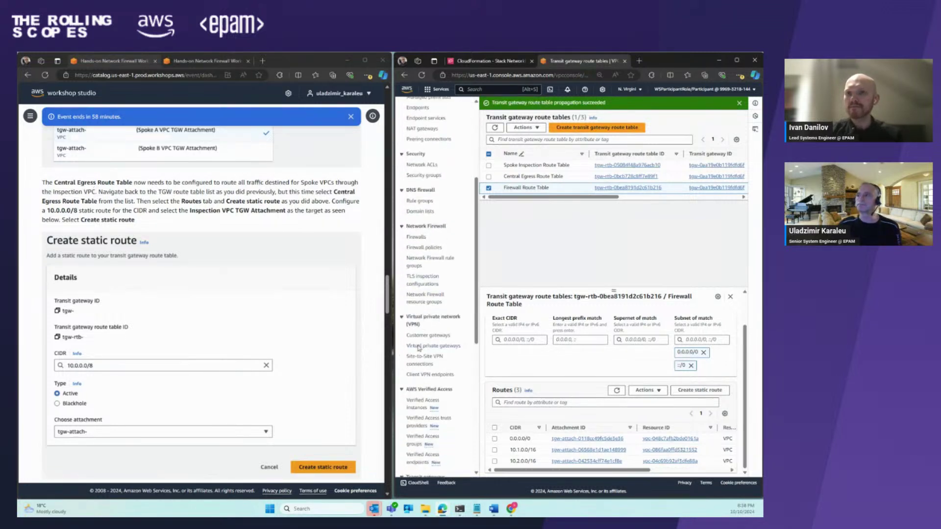
pyautogui.scroll(-3, 422, 349)
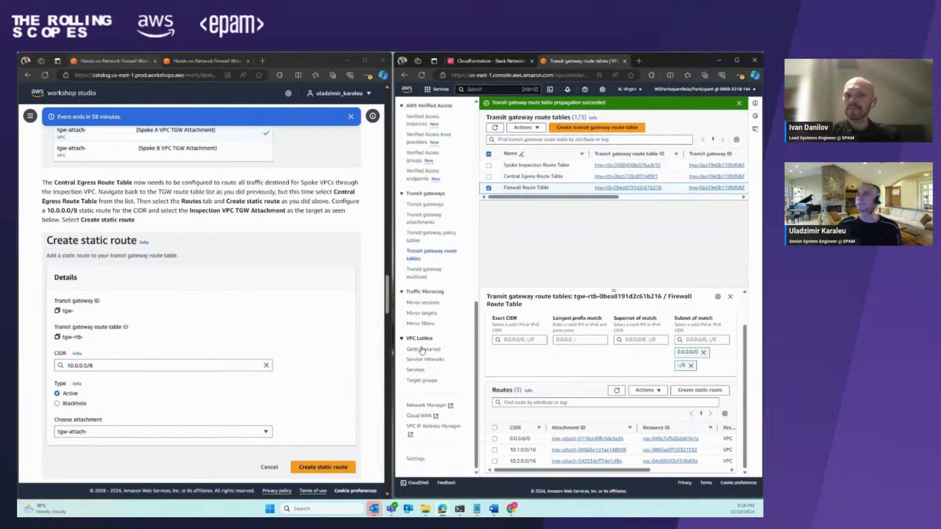
pyautogui.click(488, 177)
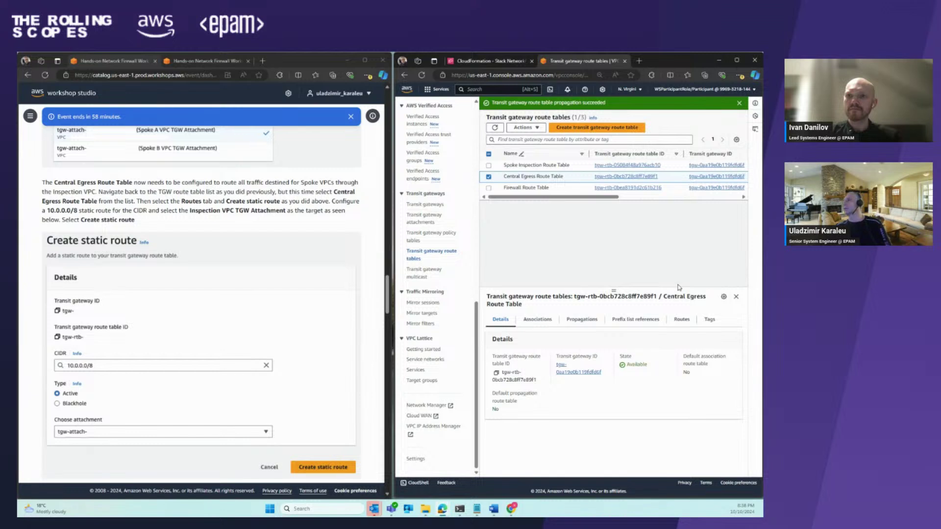
# - Check the Central Egress Route Table's required route in the architecture diagram and the workshop guide
pyautogui.scroll(-2, 249, 290)
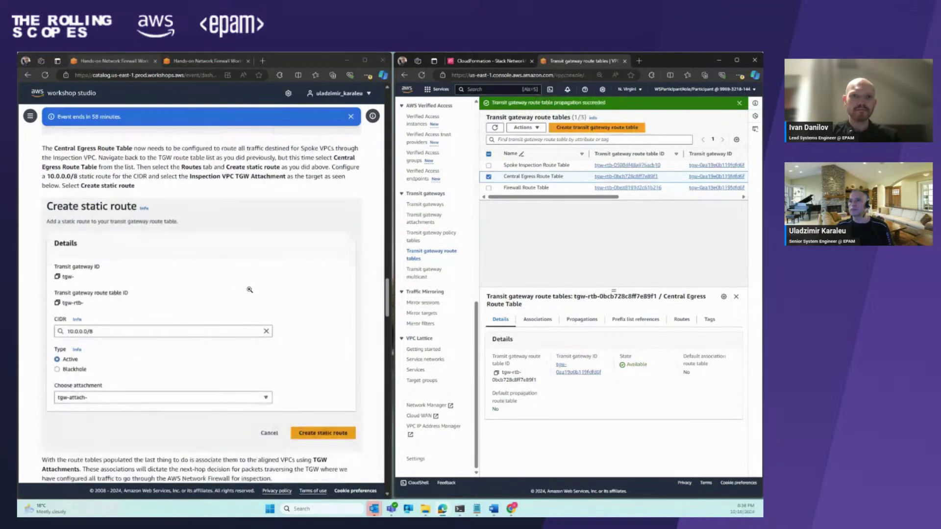
pyautogui.click(186, 61)
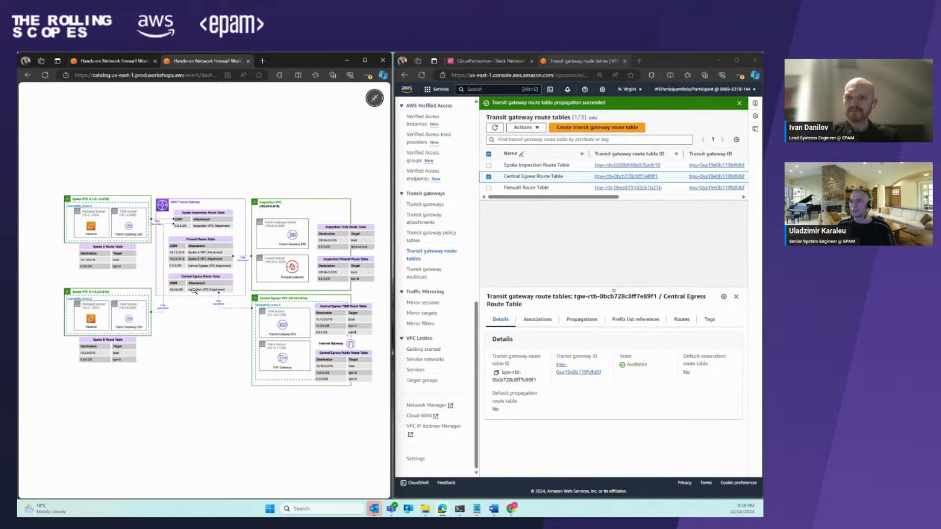
pyautogui.click(108, 61)
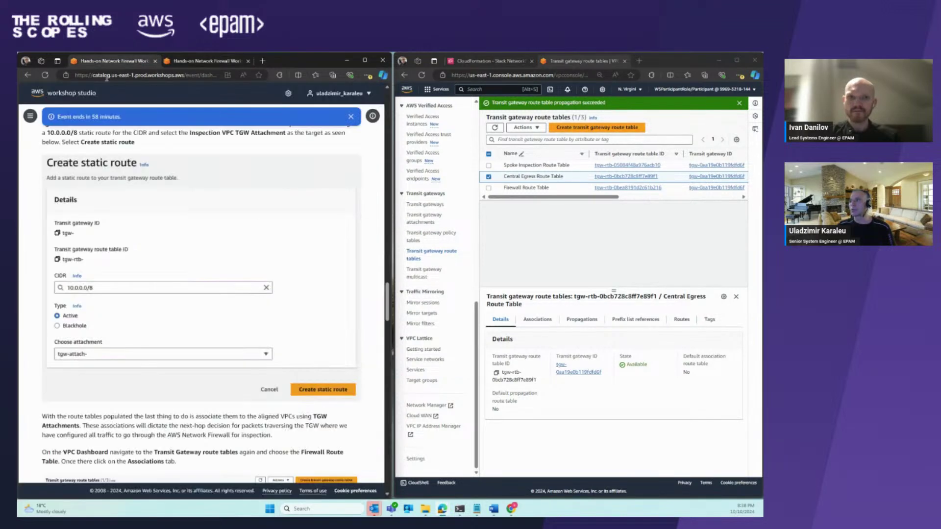
pyautogui.scroll(-2, 175, 374)
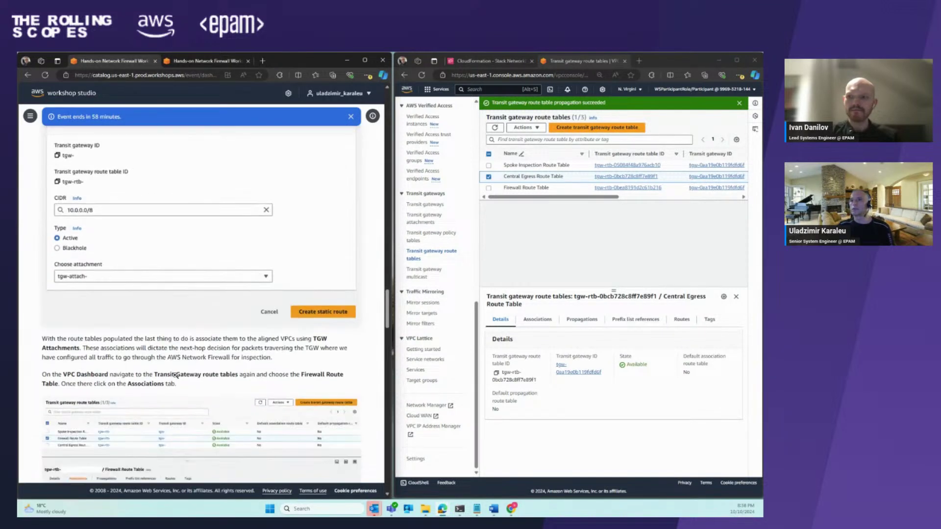
pyautogui.scroll(5, 181, 365)
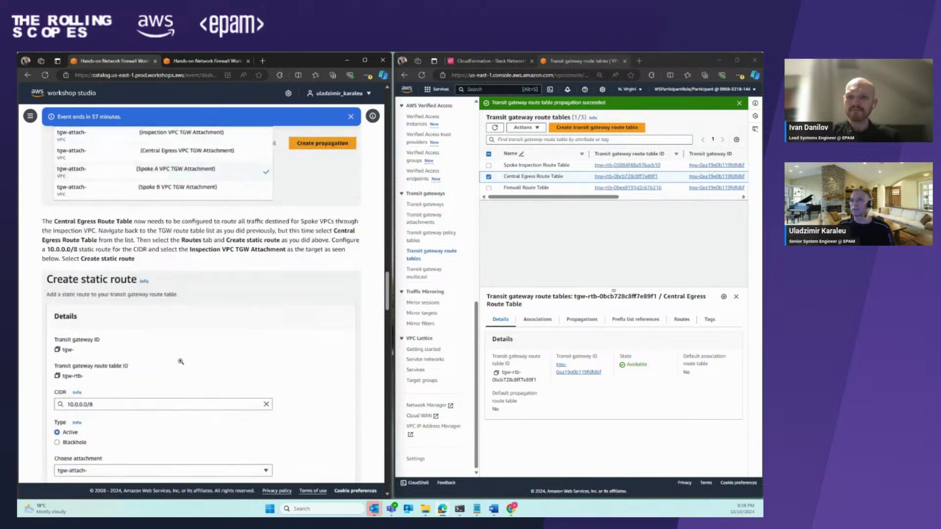
# - Start a static route in the Central Egress Route Table and set its CIDR to 10.0.0.0/8, copied from the guide
pyautogui.moveTo(78, 252); pyautogui.dragTo(50, 250)
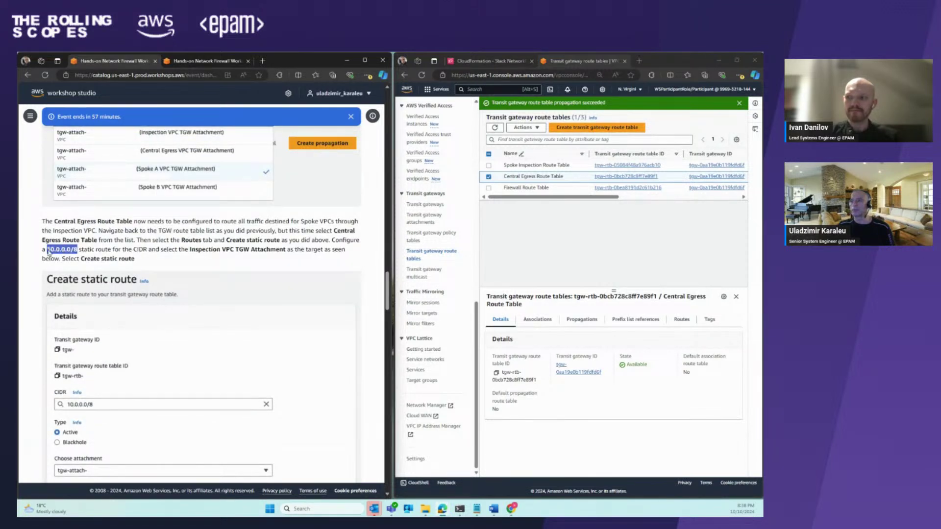
pyautogui.rightClick(62, 250)
pyautogui.click(78, 254)
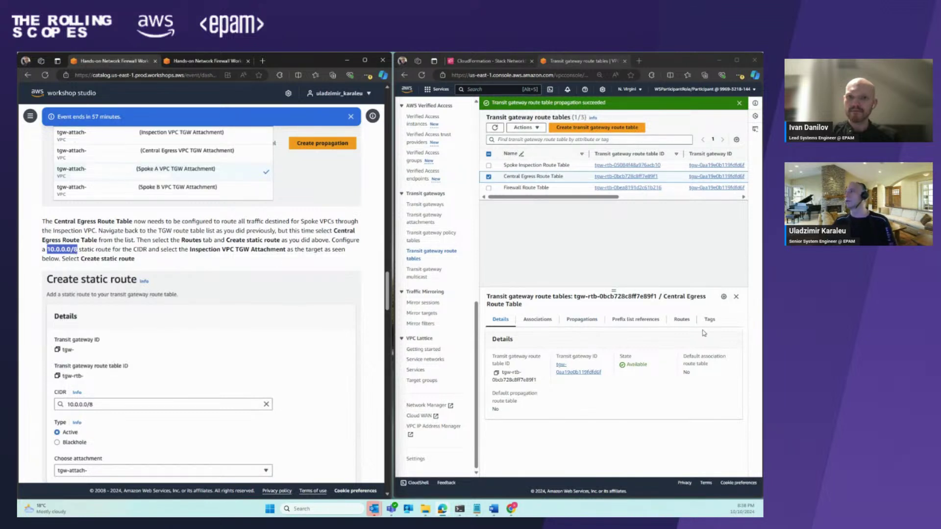
pyautogui.click(682, 319)
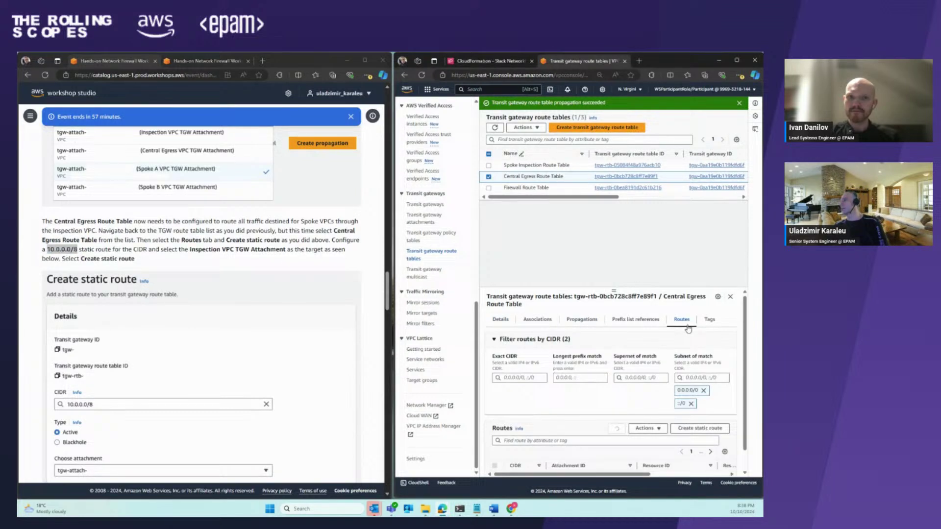
pyautogui.click(709, 427)
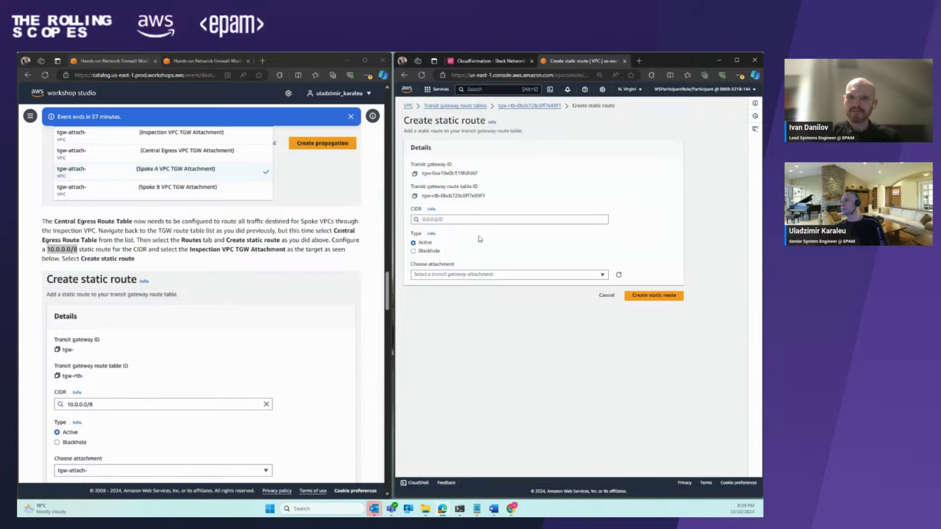
pyautogui.click(432, 219)
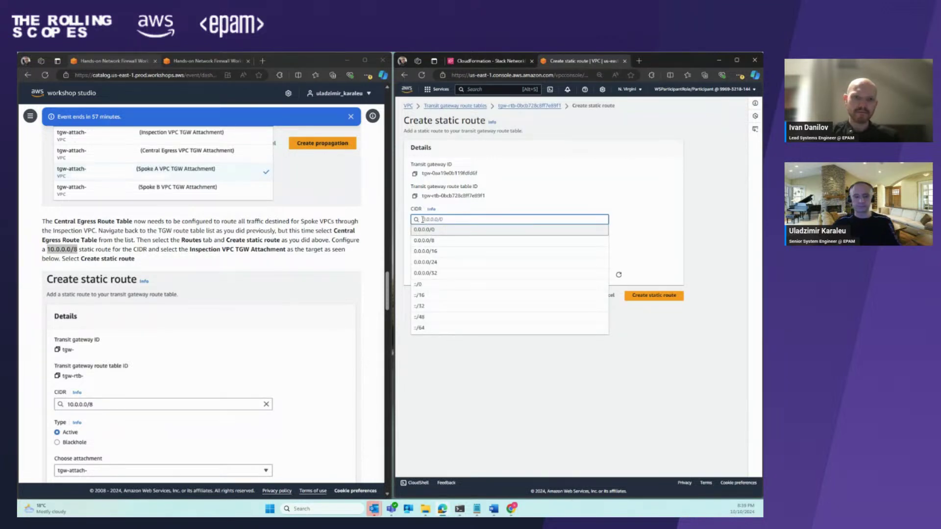
pyautogui.hotkey('ctrl', 'v')
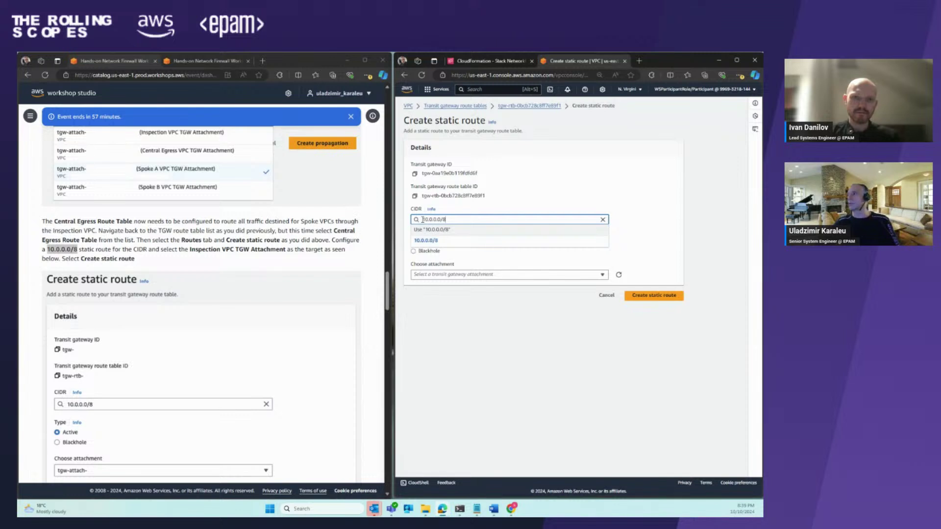
pyautogui.click(598, 166)
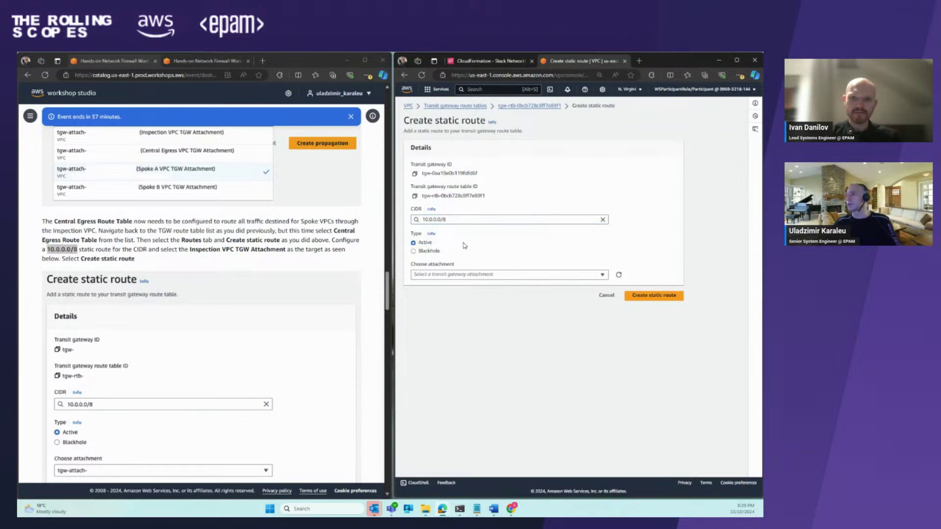
# - Compare the available attachments with the architecture diagram and workshop guide to determine the target for the Central Egress static route
pyautogui.click(446, 273)
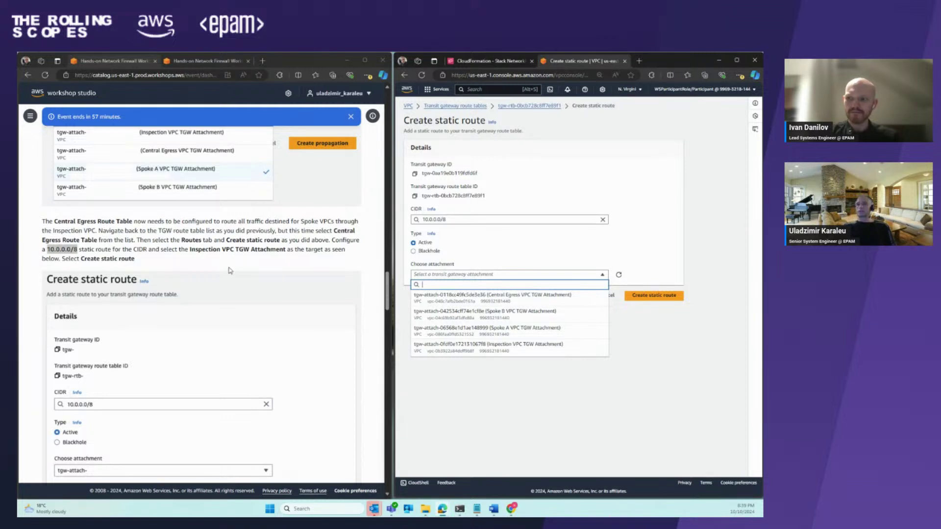
pyautogui.scroll(-2, 232, 262)
pyautogui.scroll(2, 233, 267)
pyautogui.click(208, 61)
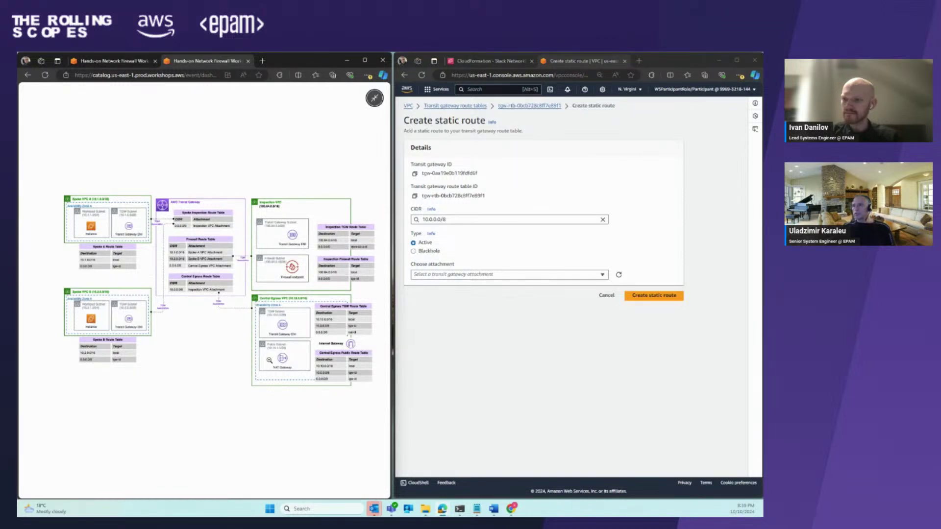
pyautogui.click(112, 63)
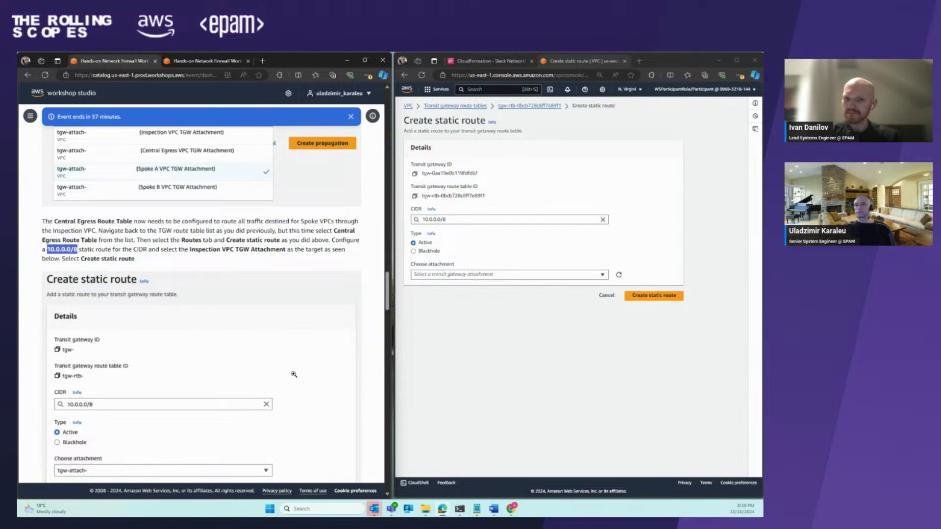
pyautogui.scroll(-5, 294, 375)
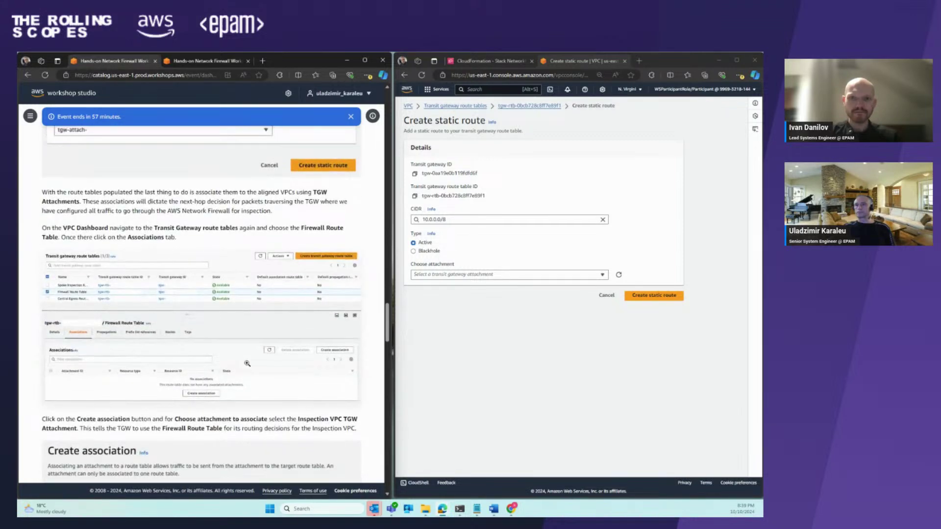
pyautogui.scroll(1, 186, 323)
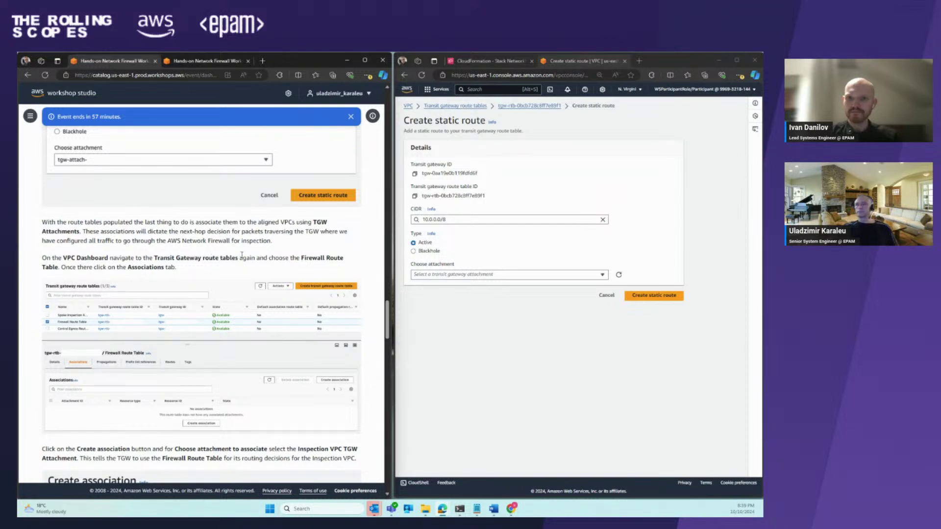
pyautogui.scroll(4, 242, 255)
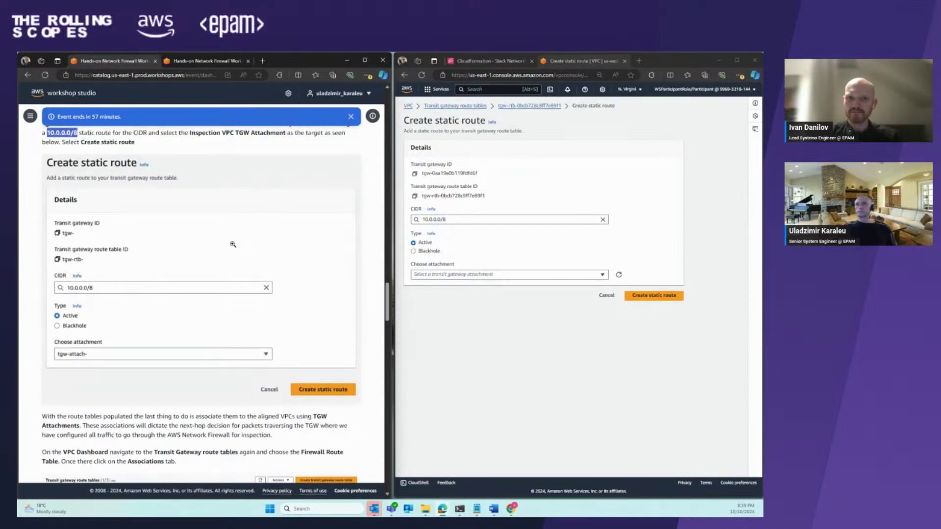
pyautogui.scroll(2, 233, 244)
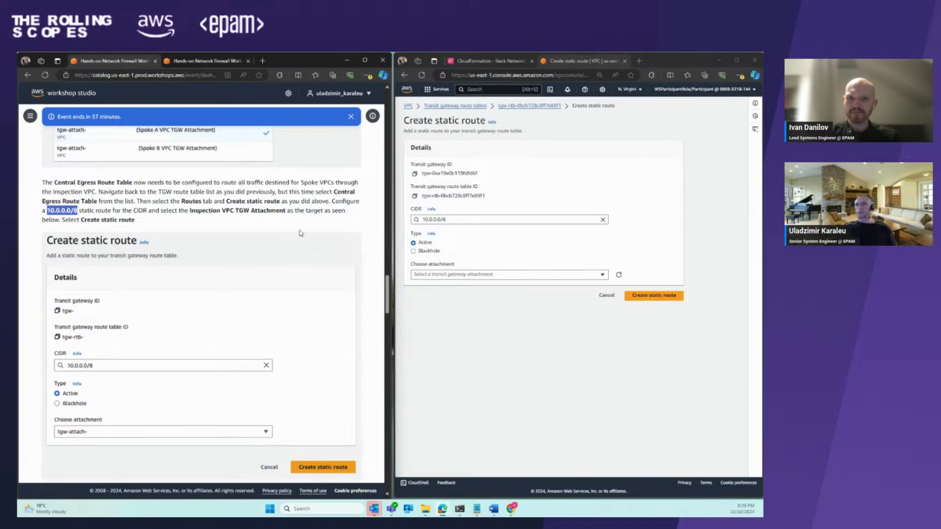
pyautogui.click(459, 276)
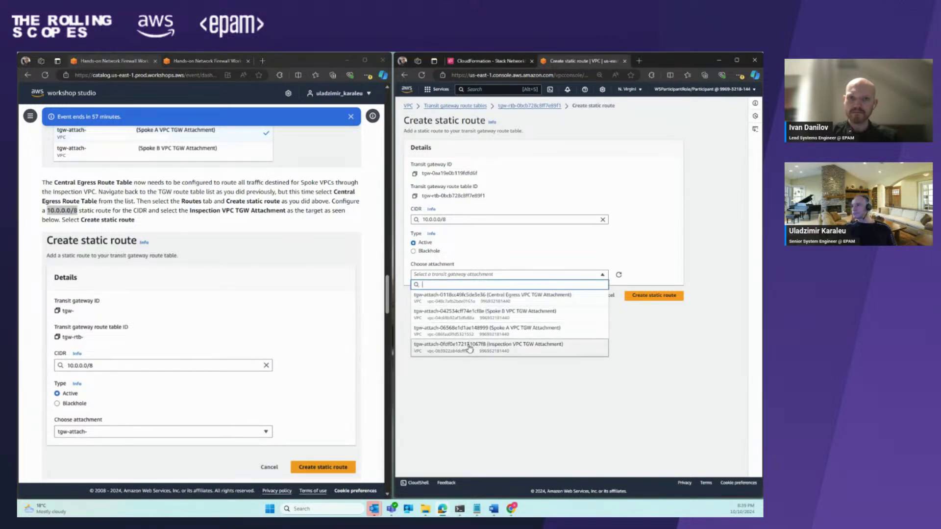
pyautogui.click(224, 235)
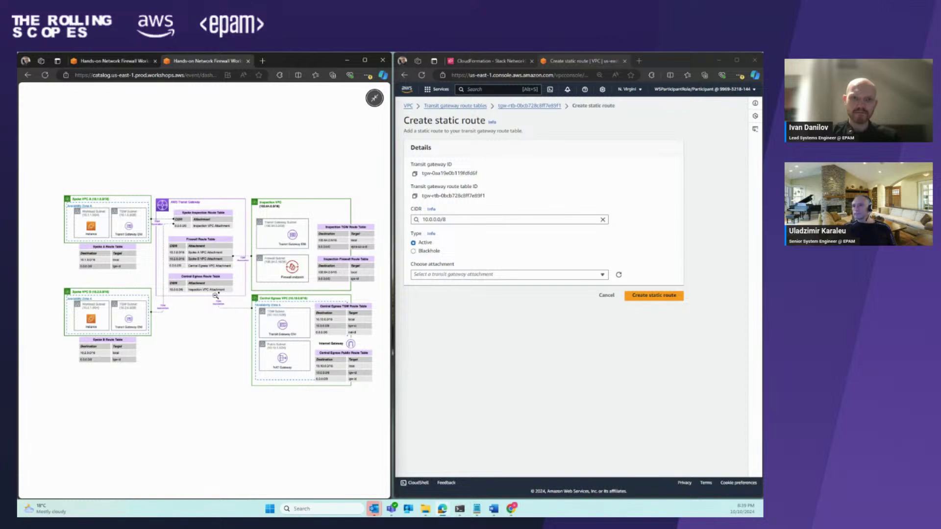
pyautogui.click(116, 64)
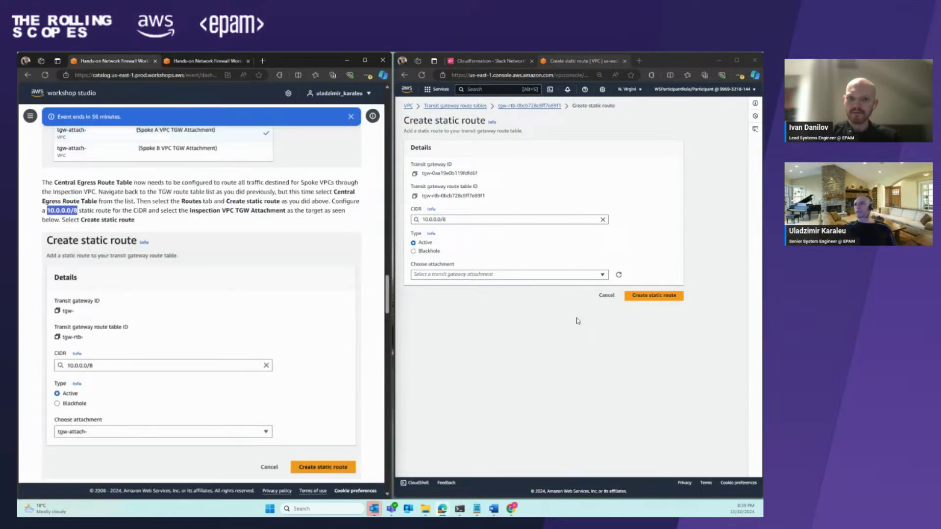
# - Target the Inspection VPC TGW Attachment and create the active 10.0.0.0/8 static route
pyautogui.click(484, 275)
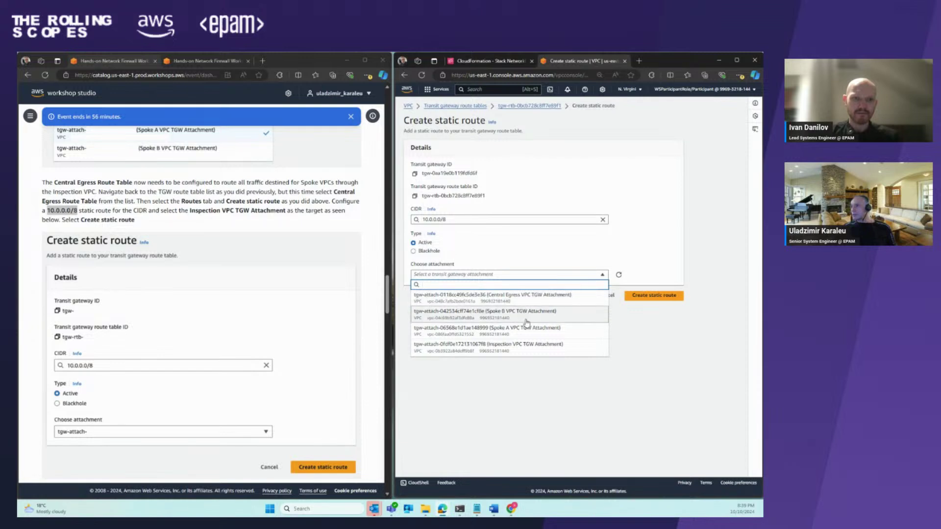
pyautogui.click(519, 349)
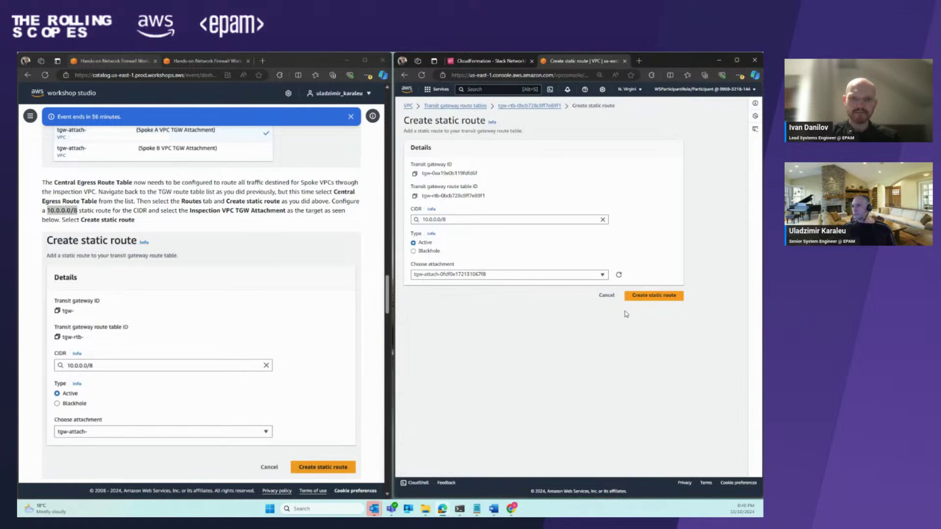
pyautogui.click(651, 296)
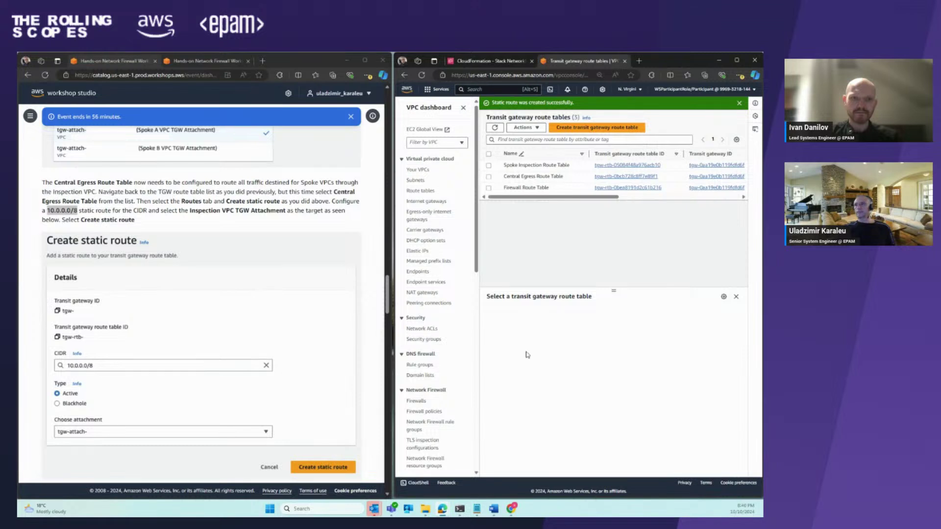
# - Read the workshop guide's section on associating the transit gateway route tables with the VPCs' TGW attachments
pyautogui.scroll(-3, 254, 311)
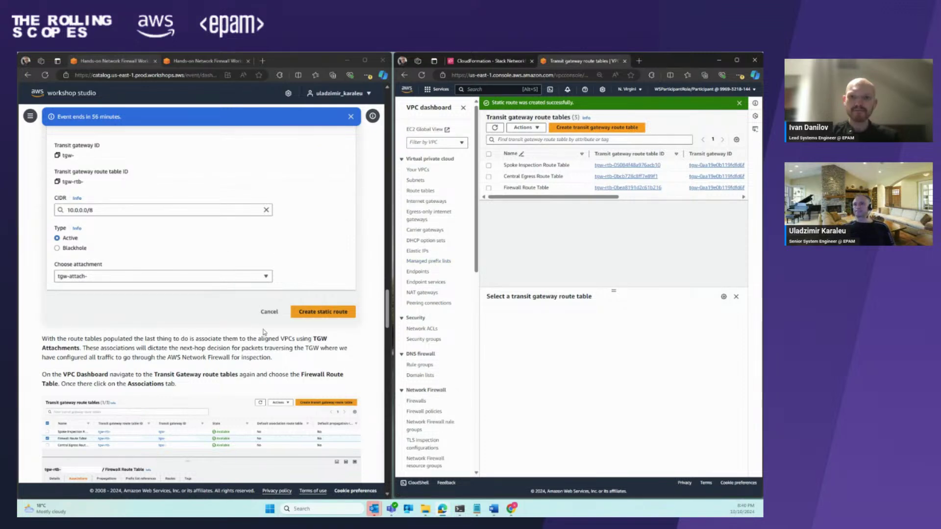
pyautogui.scroll(-3, 264, 332)
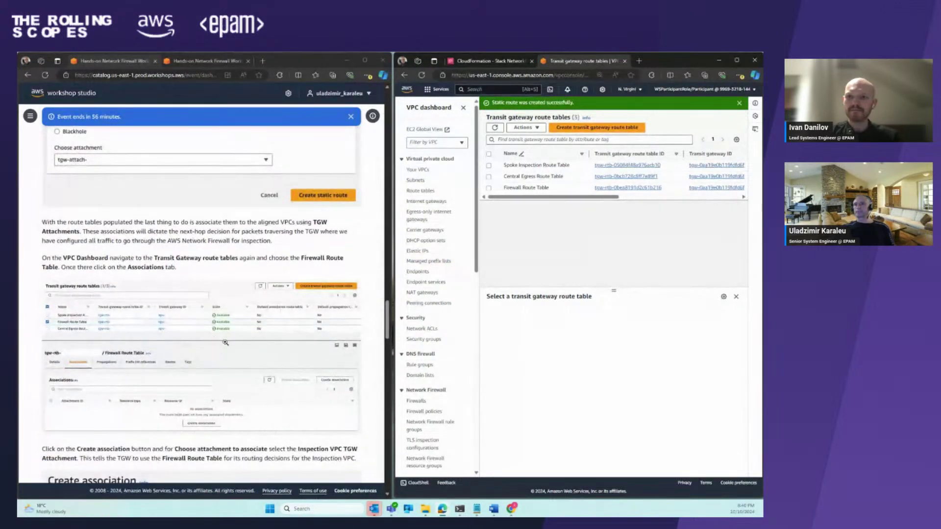
pyautogui.scroll(4, 225, 343)
pyautogui.scroll(-3, 190, 273)
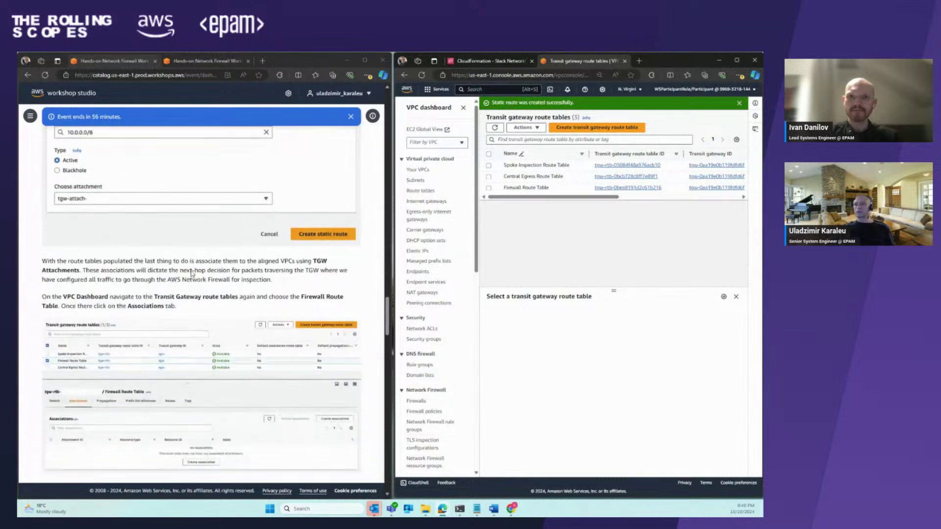
# - Examine the guide's instructions and example for associating the Firewall Route Table with the Inspection VPC TGW Attachment
pyautogui.scroll(-1, 191, 273)
pyautogui.scroll(-1, 135, 270)
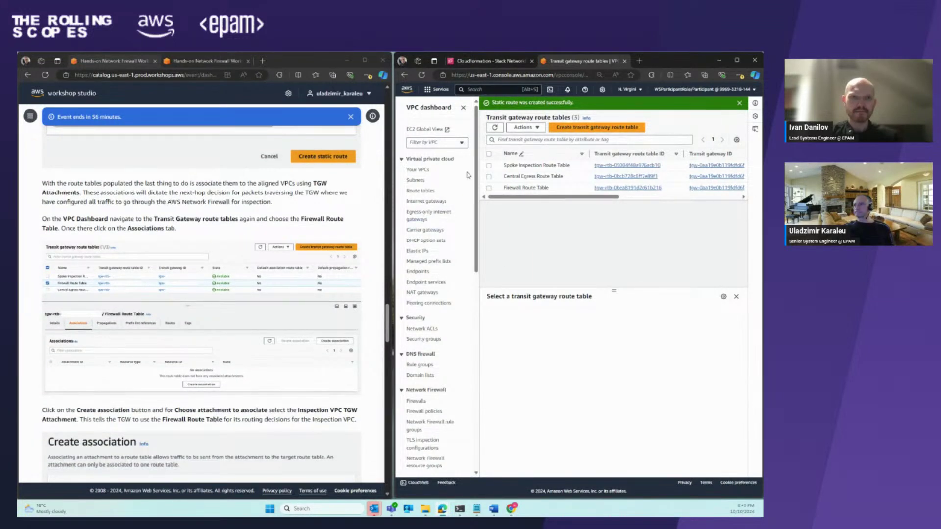
pyautogui.scroll(-2, 293, 217)
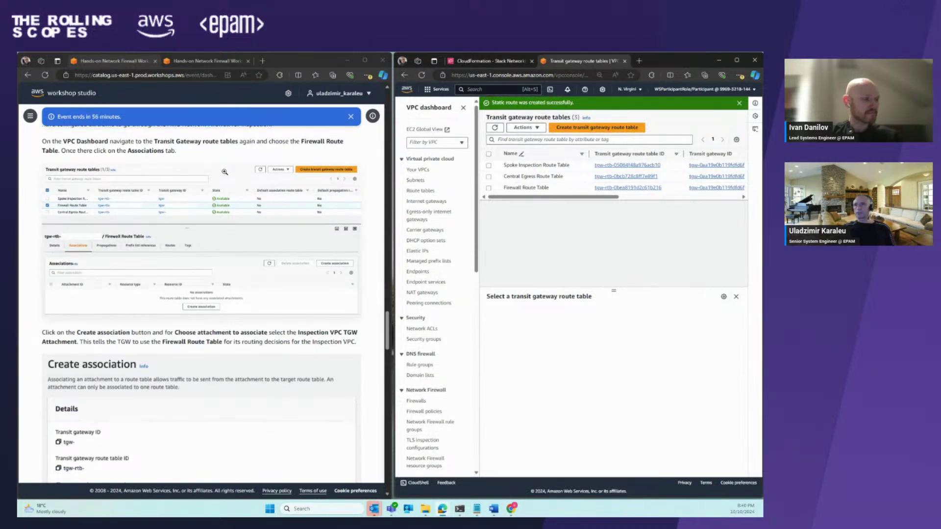
pyautogui.scroll(1, 126, 200)
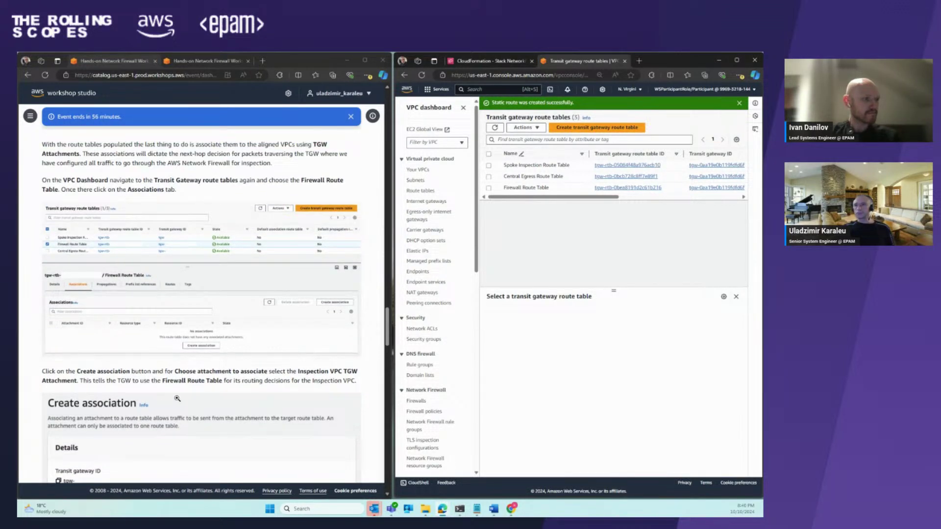
pyautogui.scroll(-4, 177, 398)
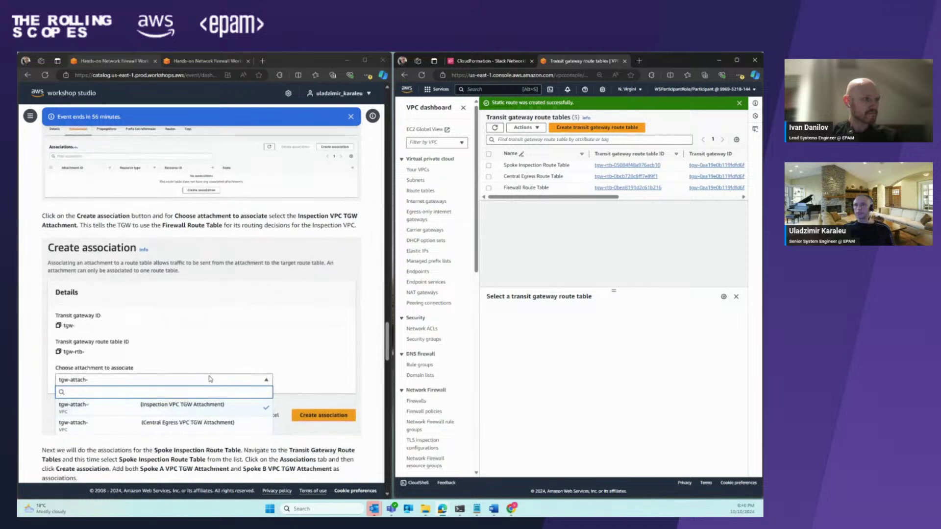
pyautogui.scroll(2, 210, 379)
pyautogui.scroll(2, 182, 300)
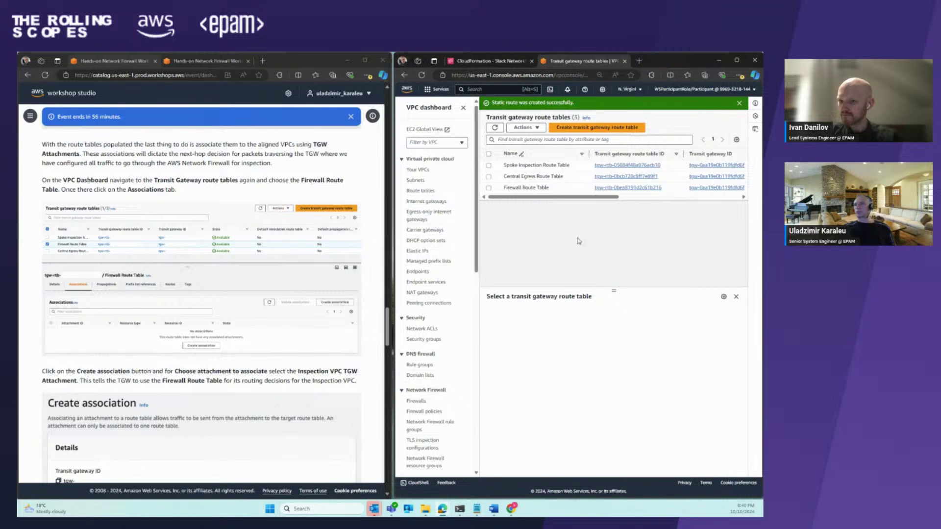
# - Create an association in the Firewall Route Table for the Inspection VPC TGW Attachment, checking the guide and architecture diagram
pyautogui.click(489, 188)
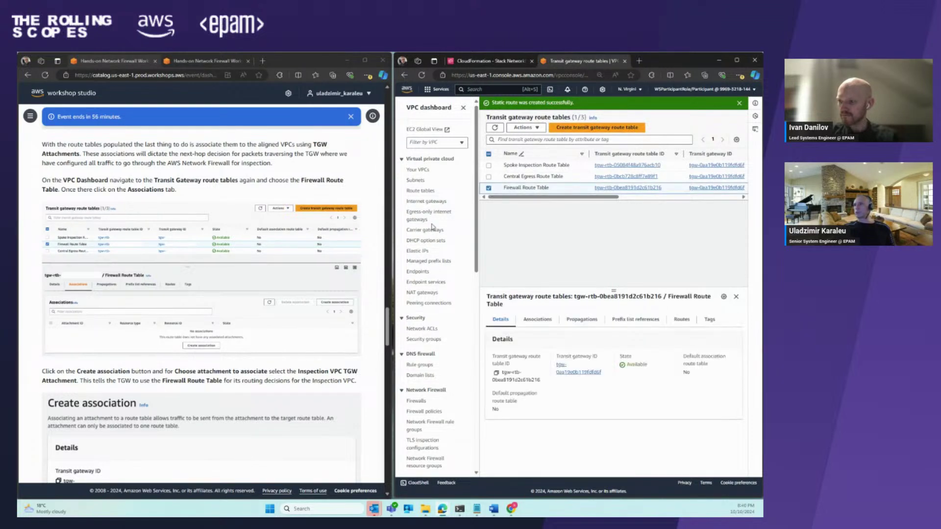
pyautogui.scroll(-3, 213, 367)
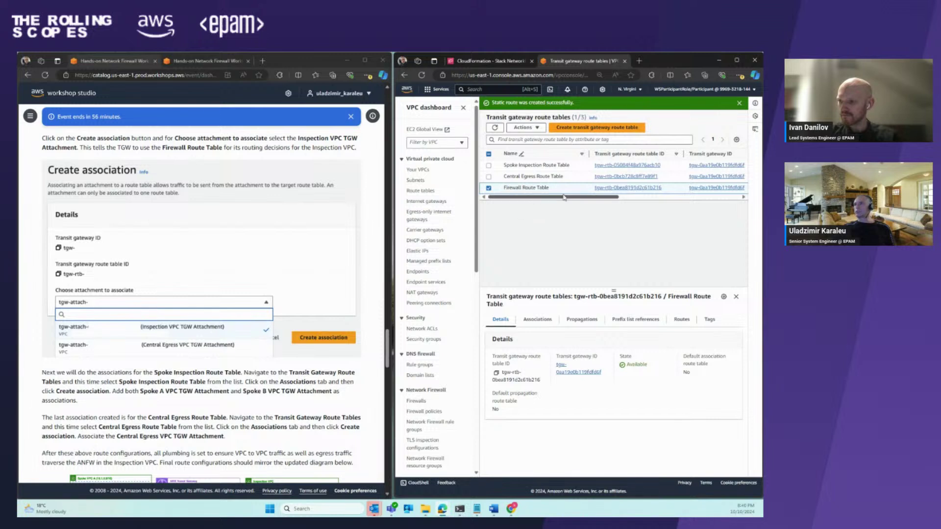
pyautogui.click(541, 324)
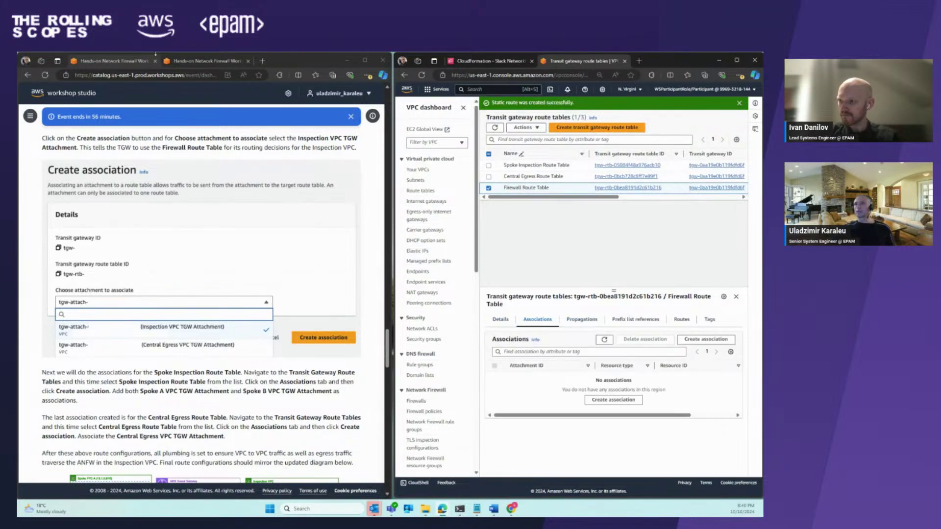
pyautogui.click(185, 68)
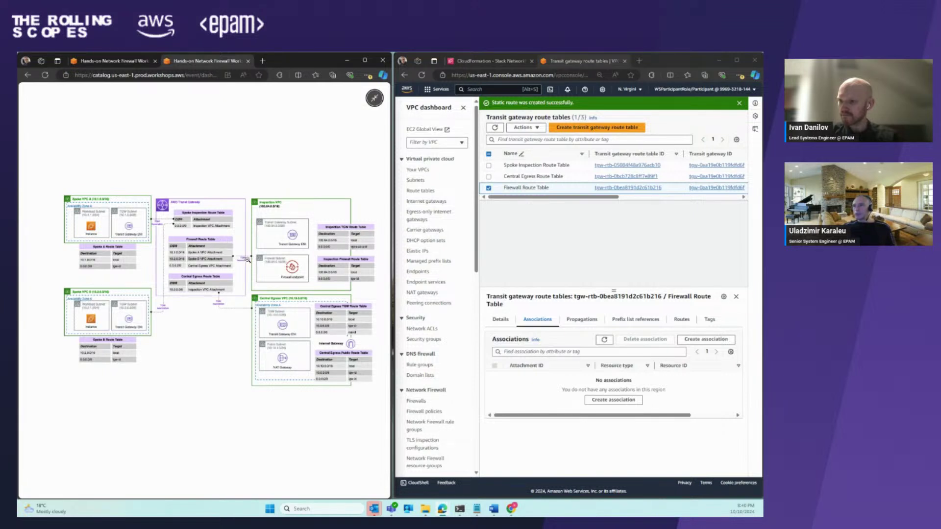
pyautogui.click(374, 98)
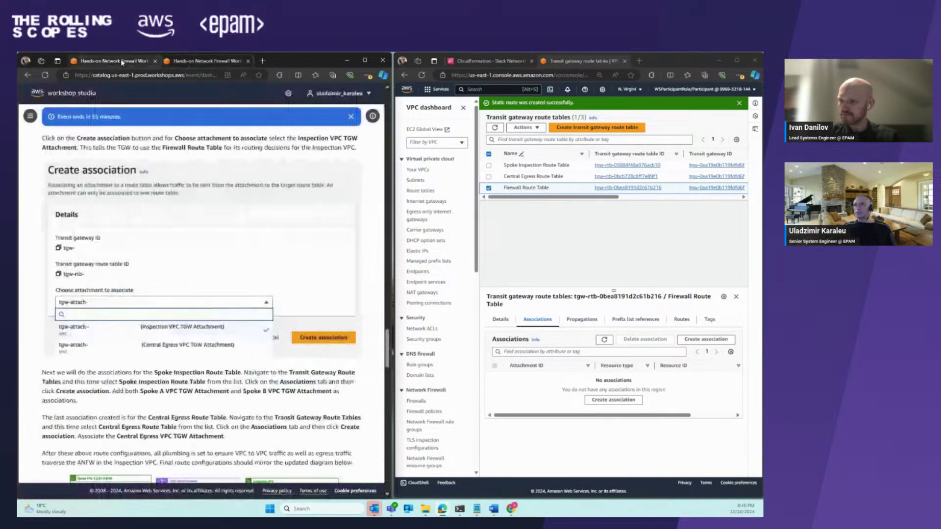
pyautogui.click(698, 340)
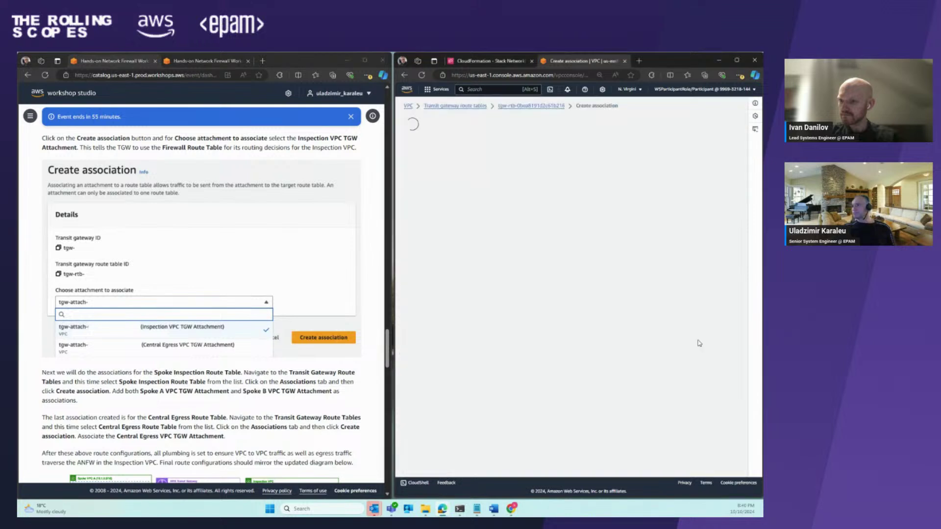
pyautogui.click(463, 228)
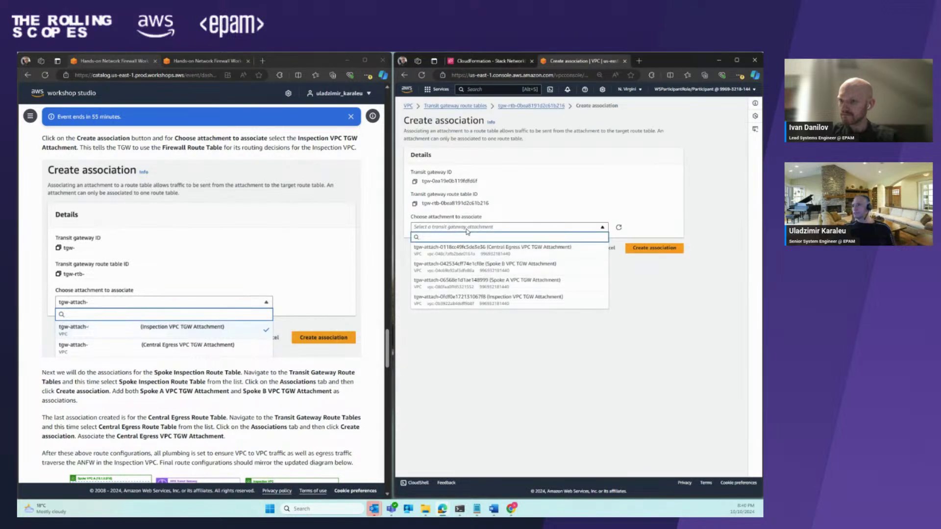
pyautogui.click(490, 301)
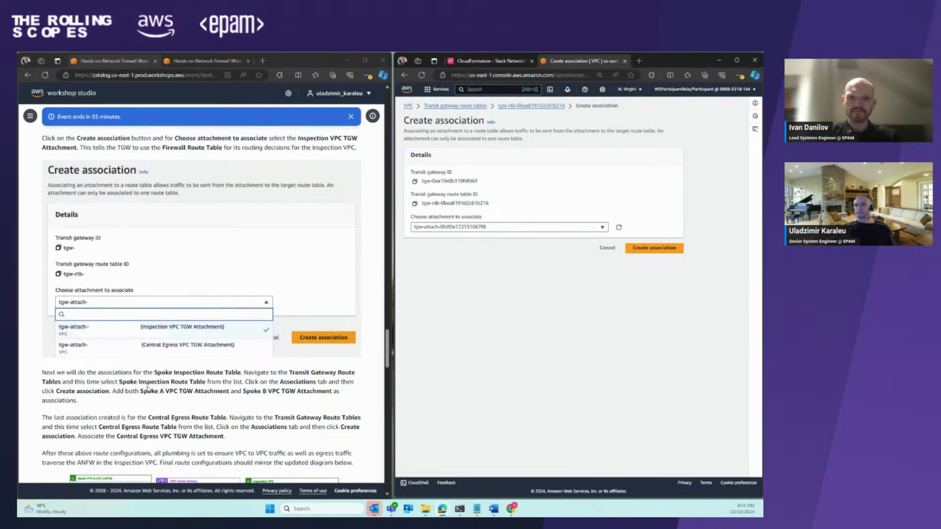
pyautogui.scroll(-1, 147, 388)
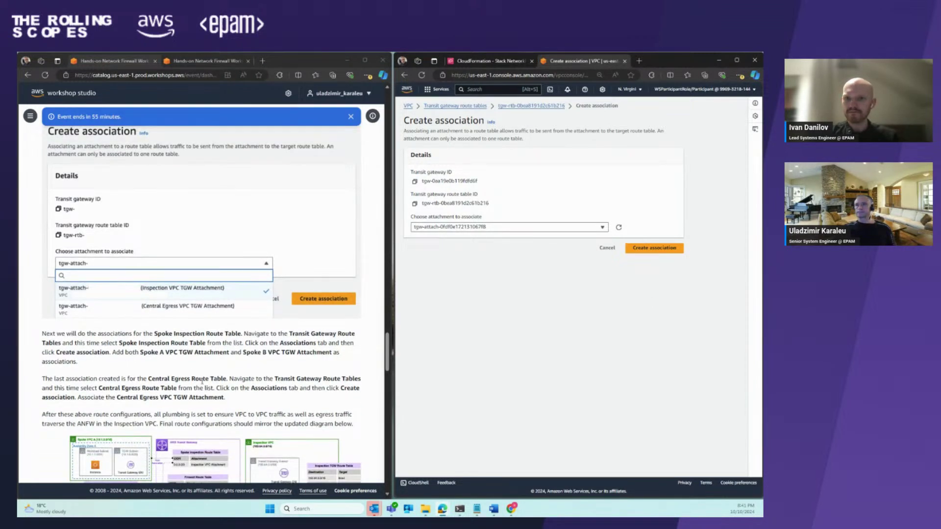
pyautogui.click(477, 228)
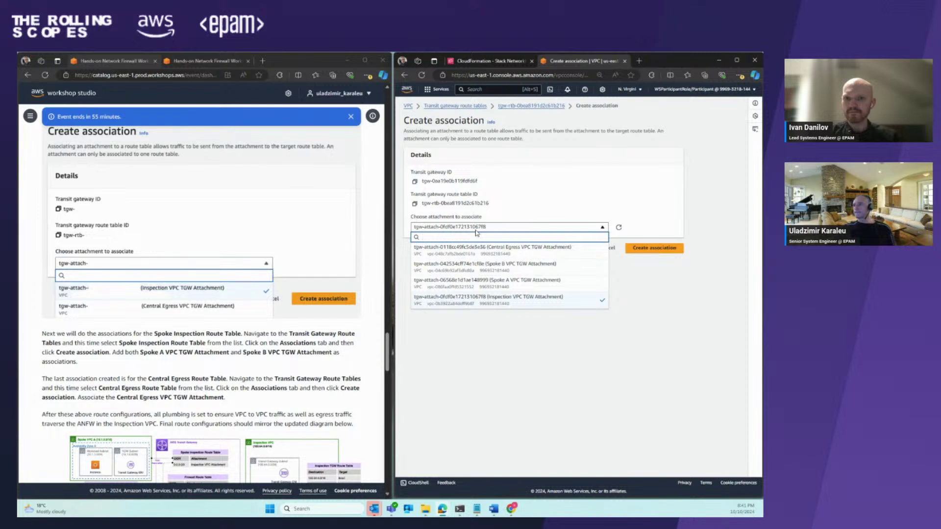
pyautogui.click(557, 372)
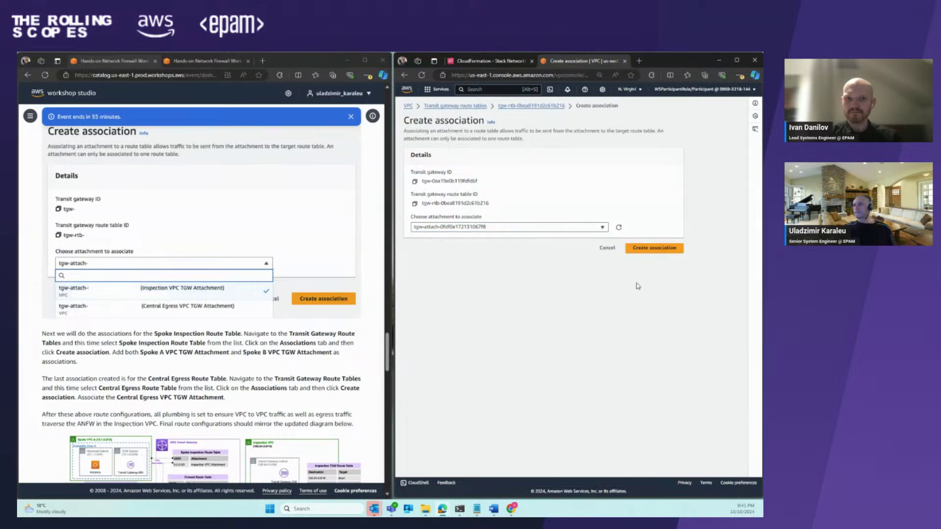
pyautogui.click(662, 248)
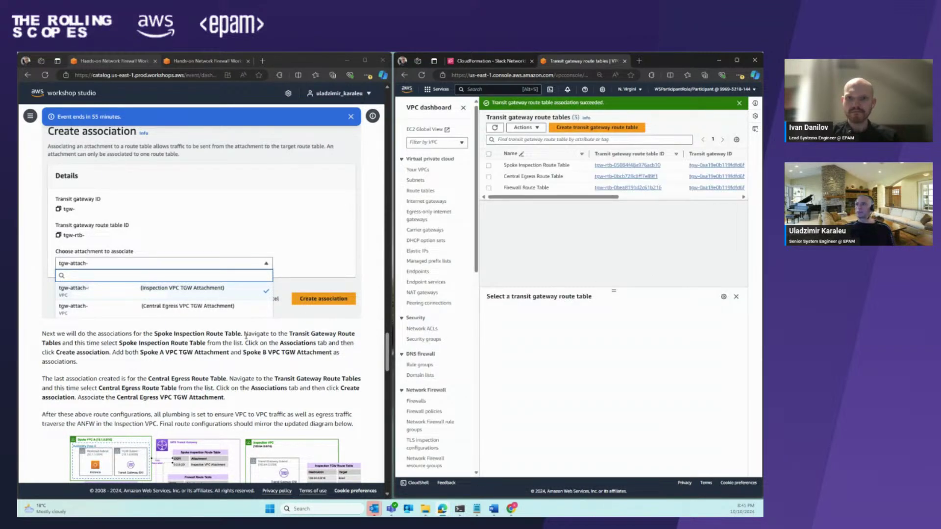
# - Create an association in the Spoke Inspection Route Table for the Spoke A VPC TGW Attachment, following the guide and architecture diagram
pyautogui.scroll(-3, 246, 335)
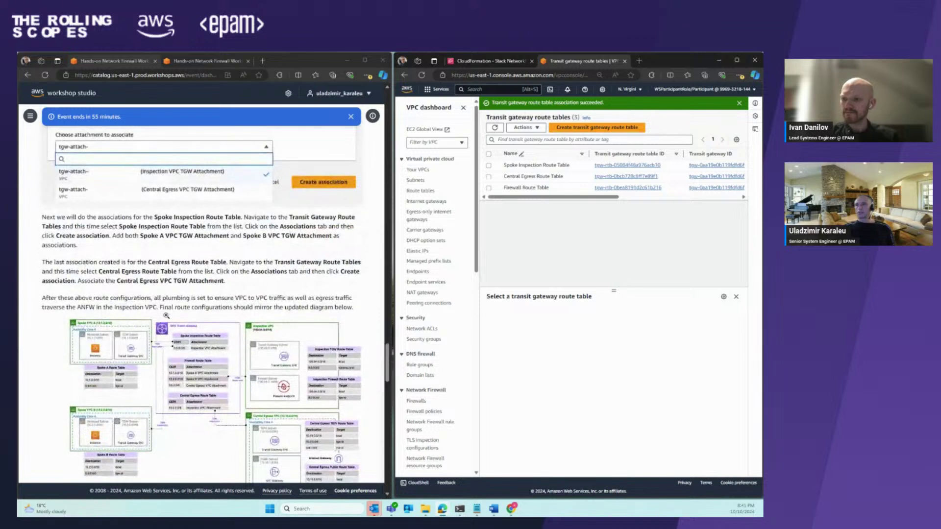
pyautogui.scroll(2, 167, 316)
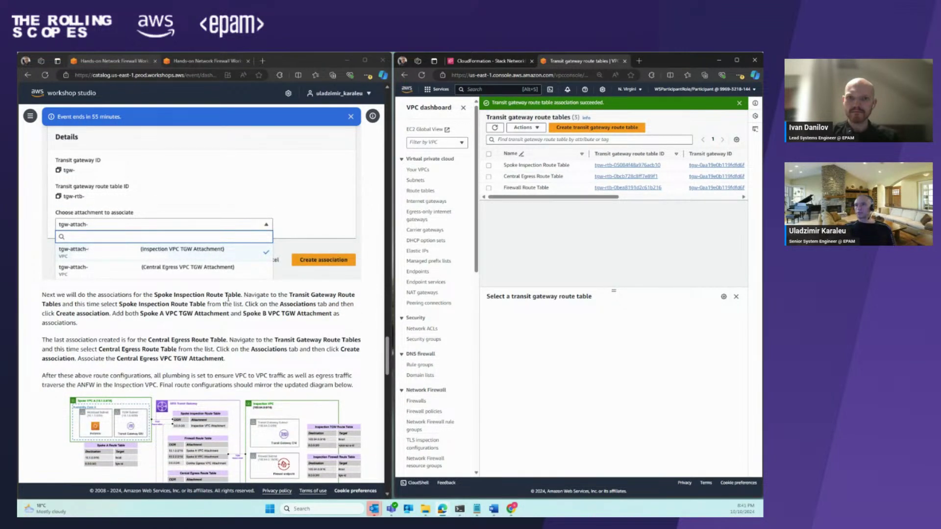
pyautogui.click(161, 295)
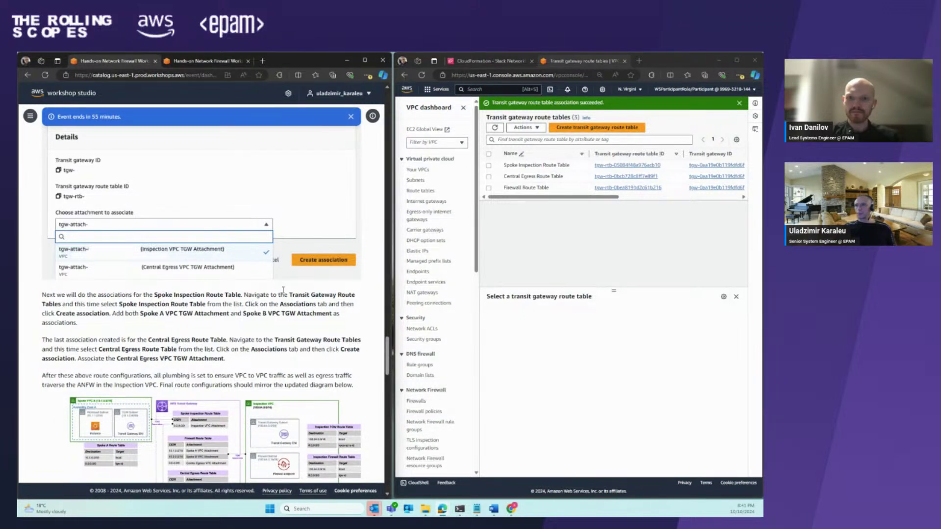
pyautogui.click(491, 166)
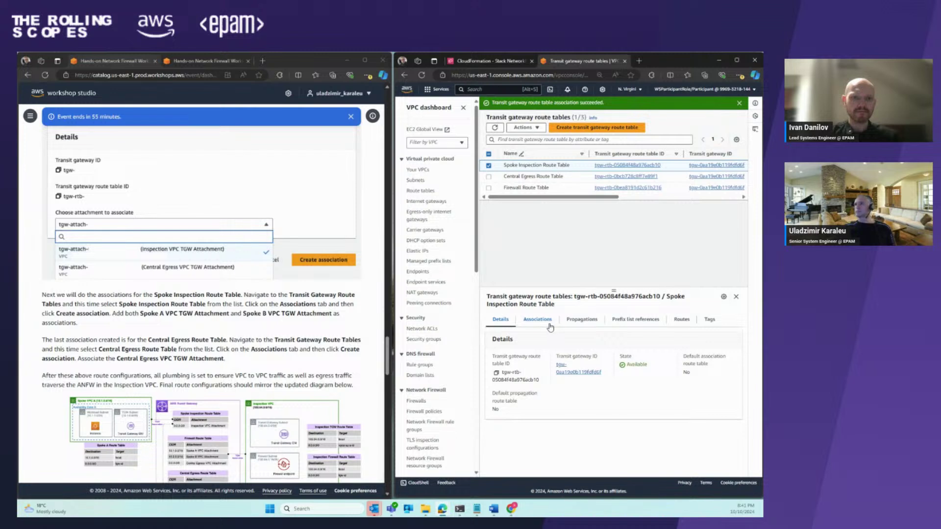
pyautogui.click(542, 322)
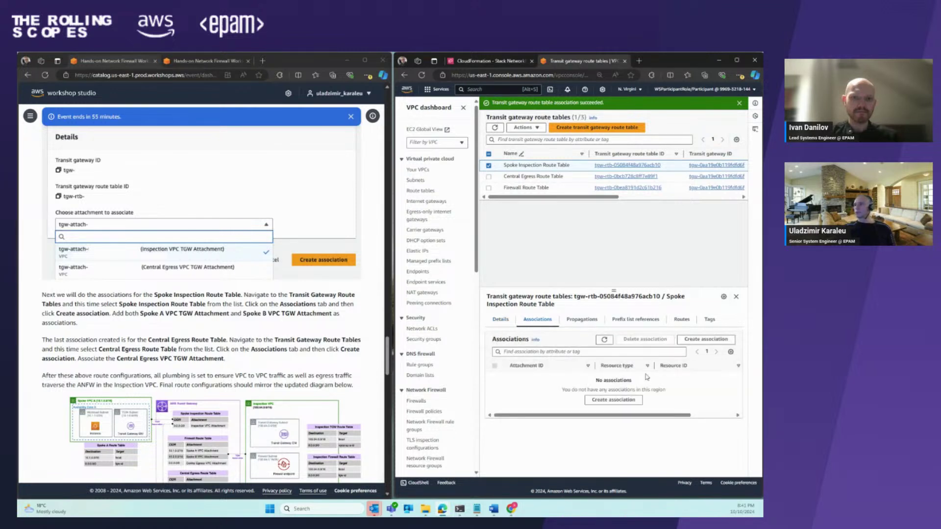
pyautogui.click(701, 340)
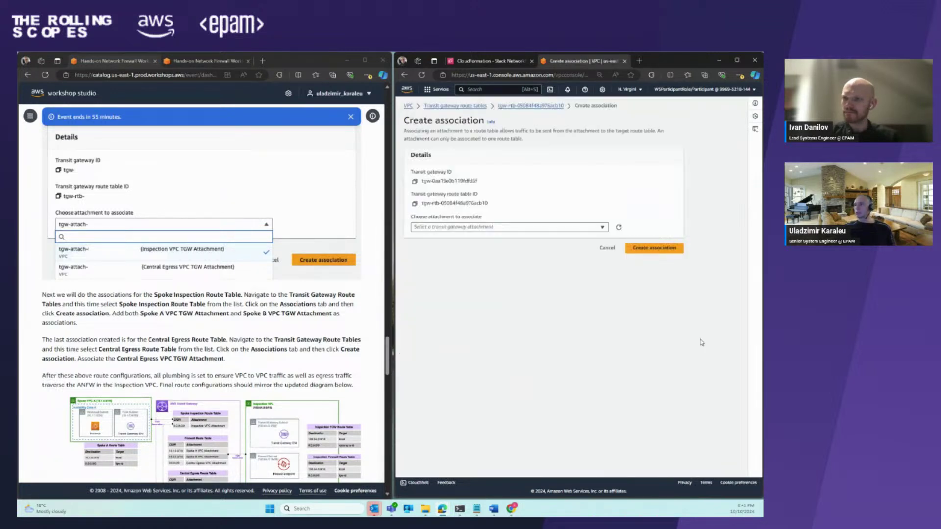
pyautogui.click(437, 226)
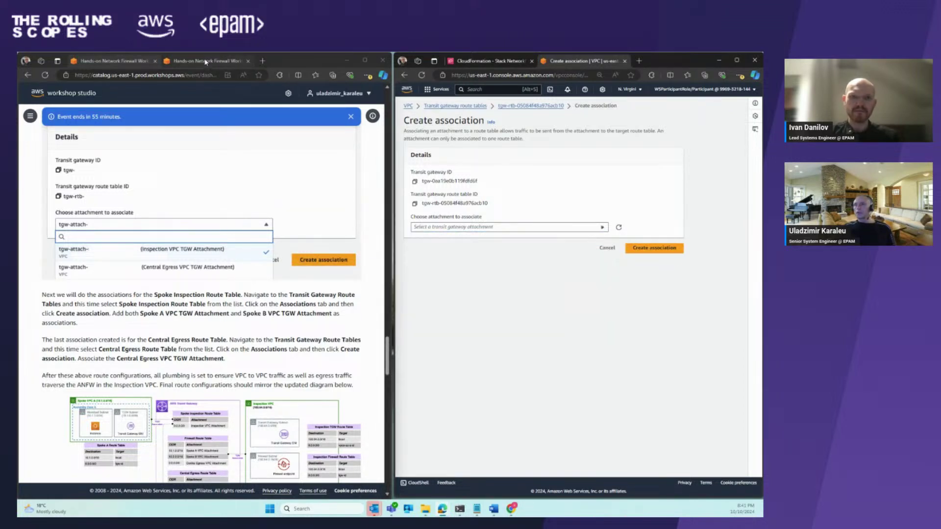
pyautogui.click(205, 431)
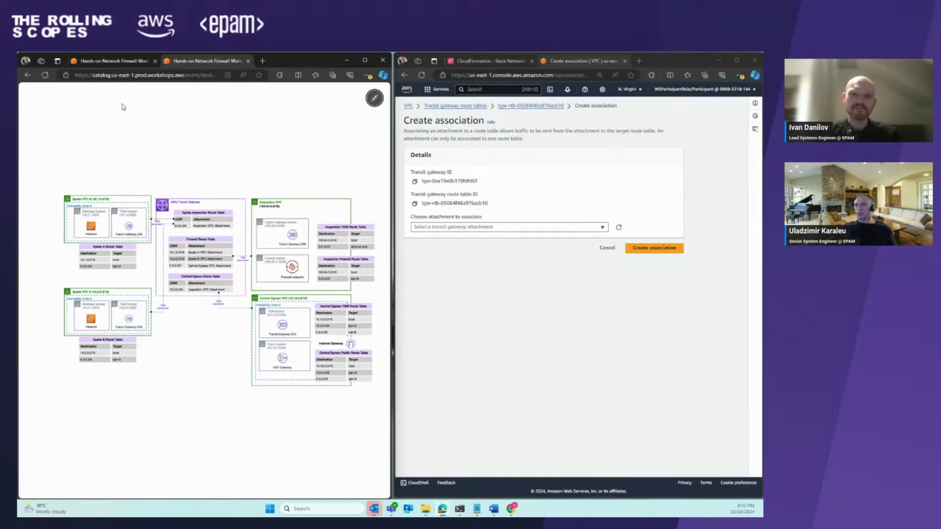
pyautogui.click(103, 63)
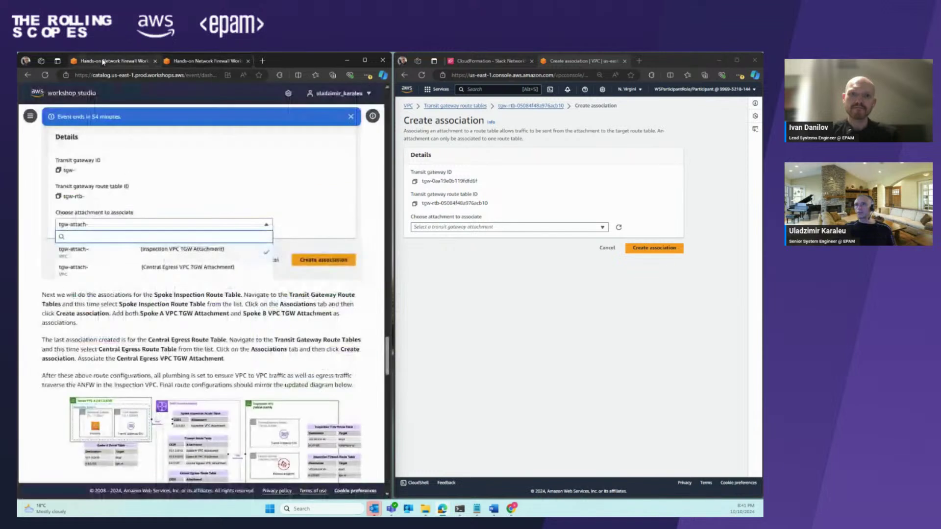
pyautogui.scroll(-1, 217, 303)
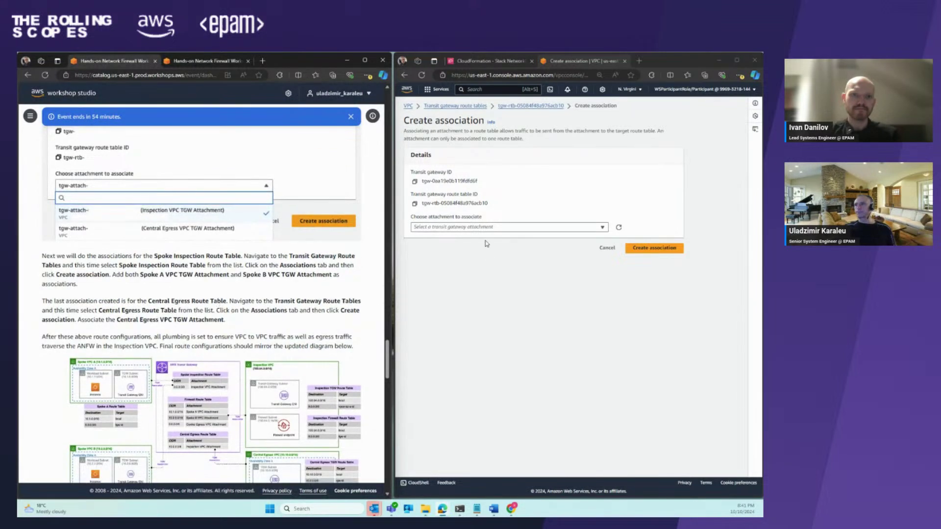
pyautogui.click(476, 228)
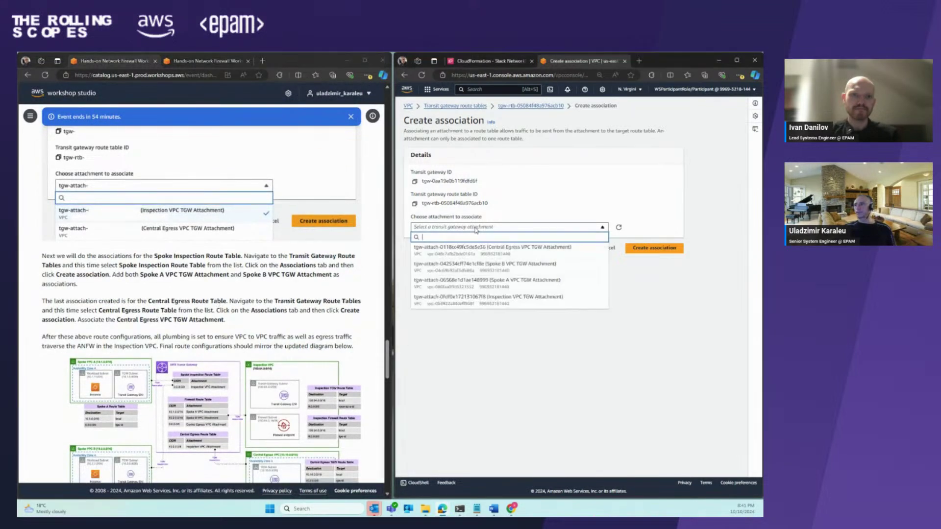
pyautogui.click(497, 283)
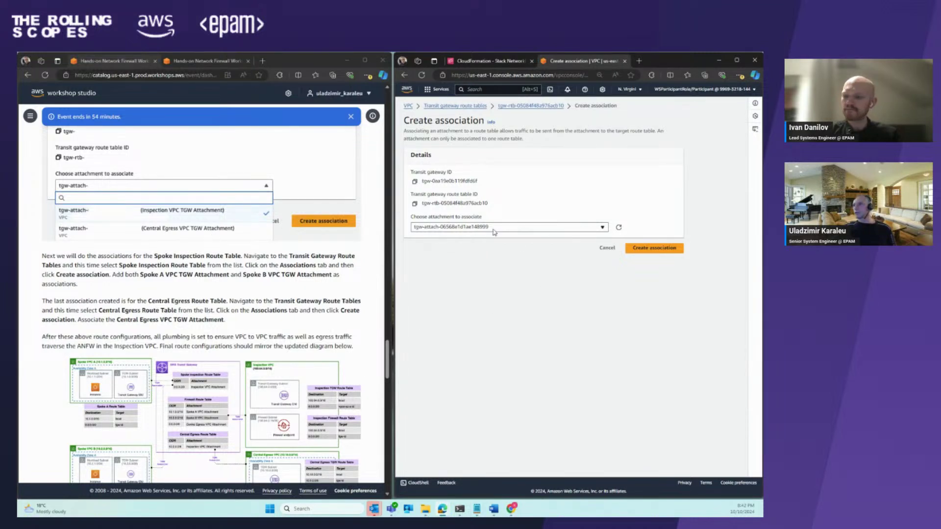
pyautogui.click(645, 251)
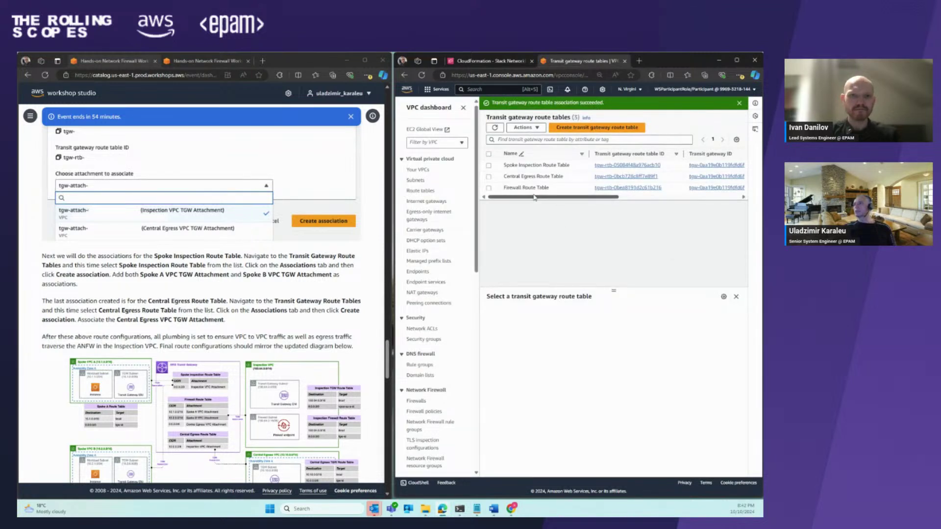
# - Add a second association to the Spoke Inspection Route Table for the Spoke B VPC TGW Attachment
pyautogui.click(488, 166)
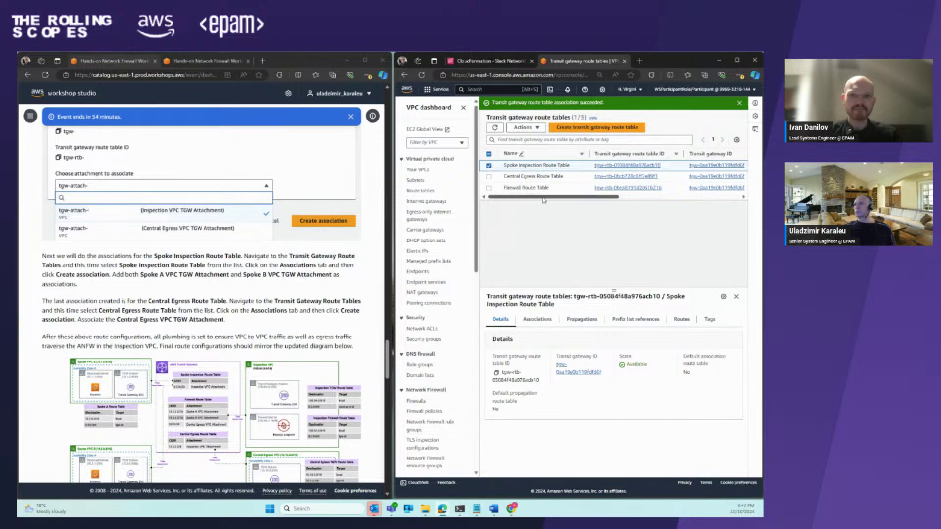
pyautogui.click(541, 321)
pyautogui.click(706, 339)
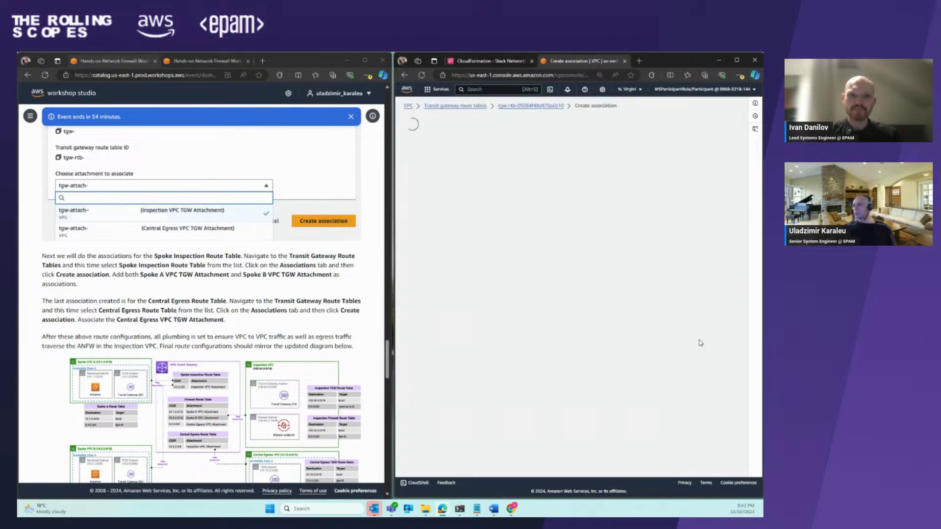
pyautogui.click(434, 230)
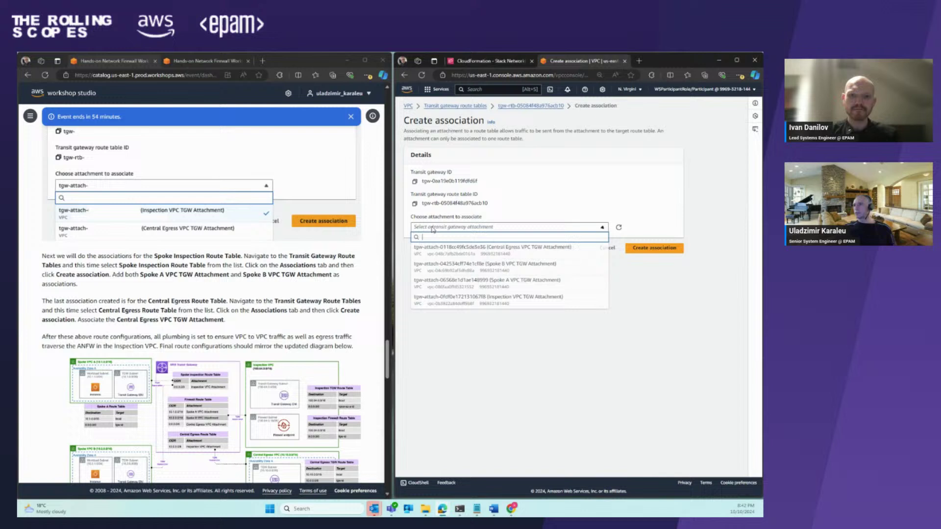
pyautogui.click(505, 269)
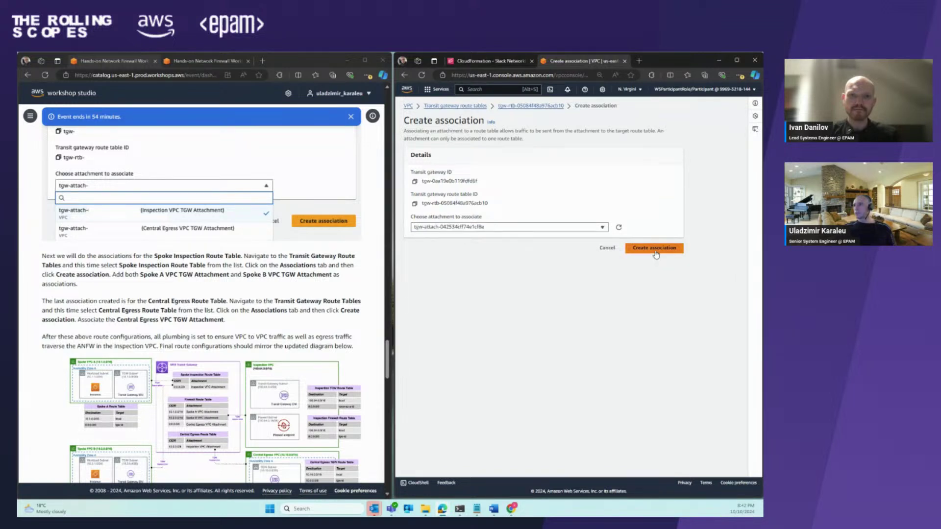
pyautogui.click(656, 248)
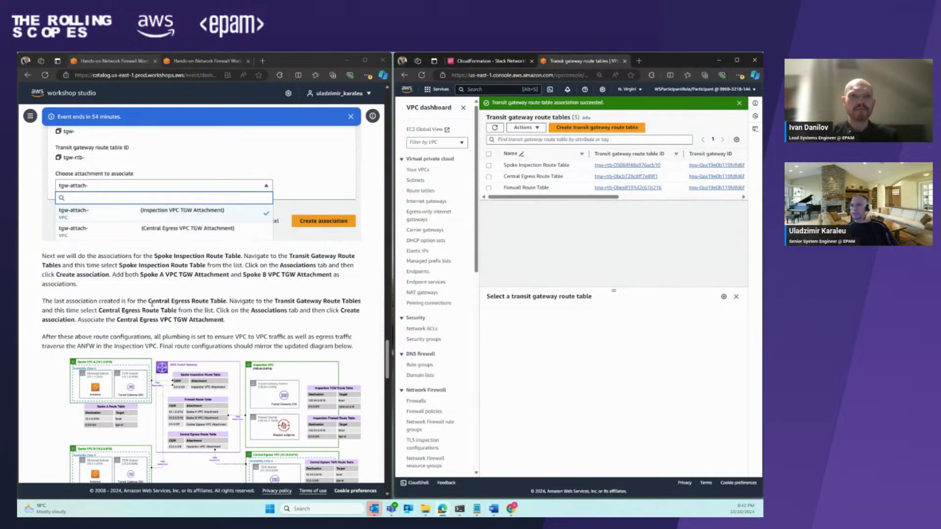
# - Create an association in the Central Egress Route Table for the Central Egress VPC TGW Attachment, checking the architecture diagram
pyautogui.click(512, 176)
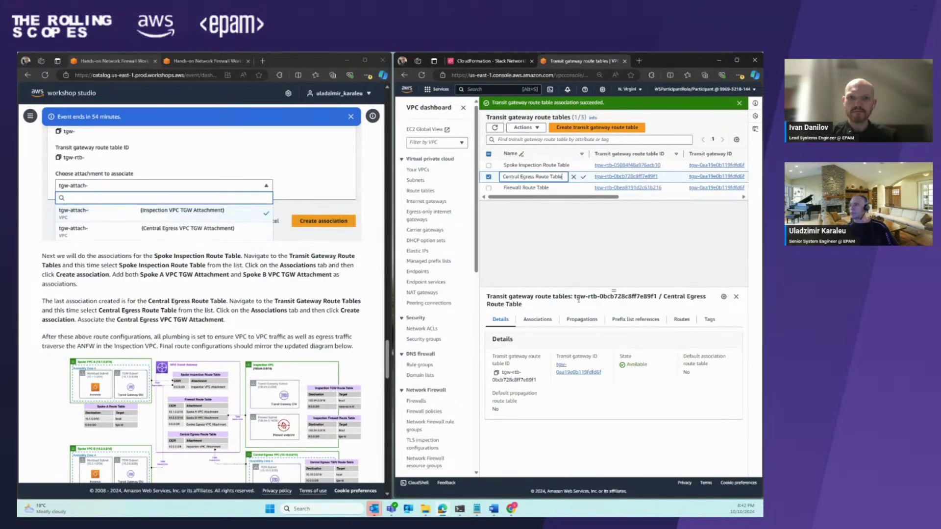
pyautogui.click(536, 319)
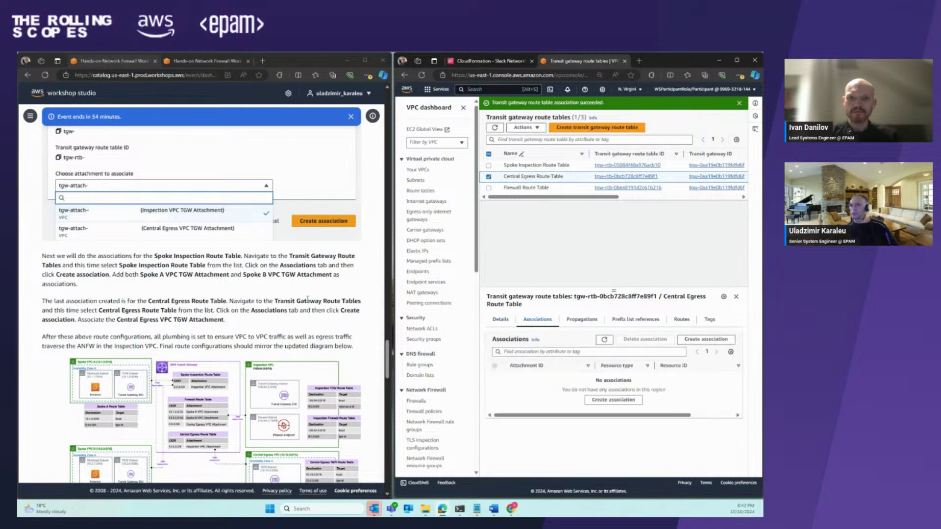
pyautogui.click(706, 339)
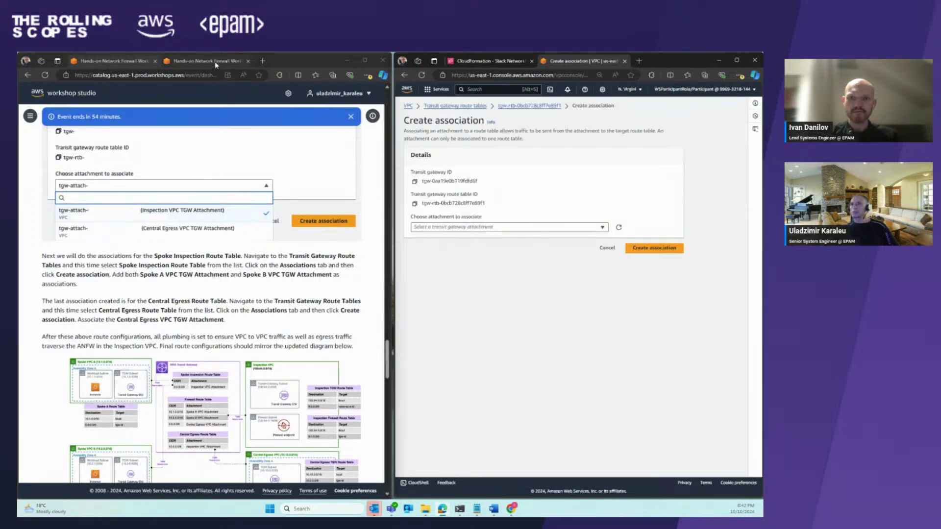
pyautogui.click(220, 406)
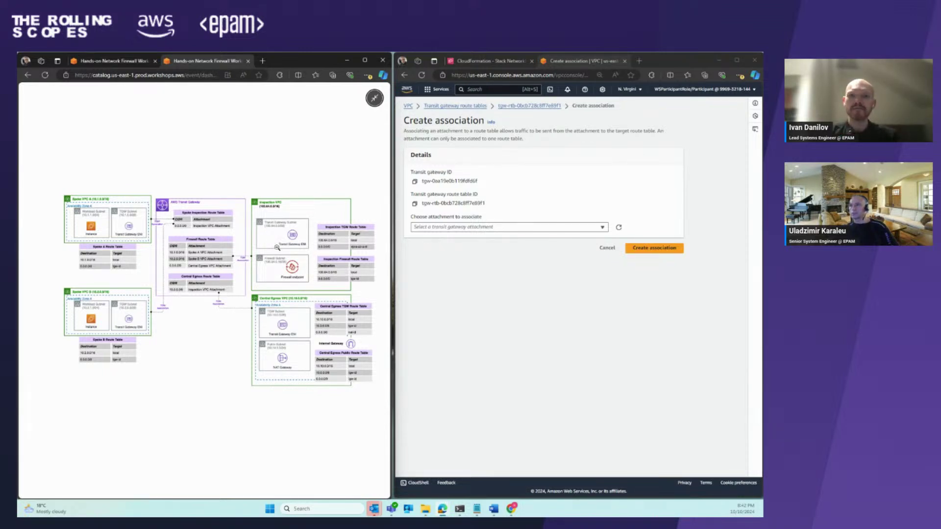
pyautogui.click(374, 98)
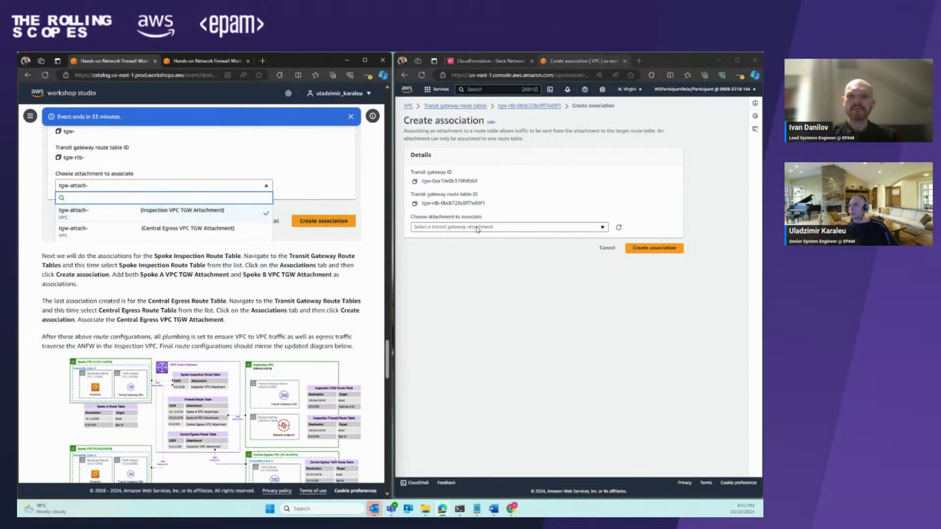
pyautogui.click(477, 228)
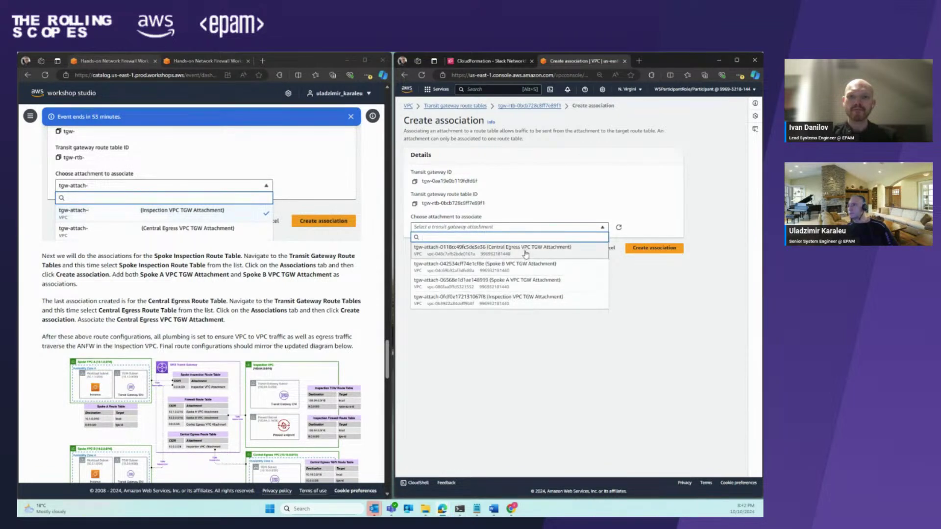
pyautogui.click(525, 252)
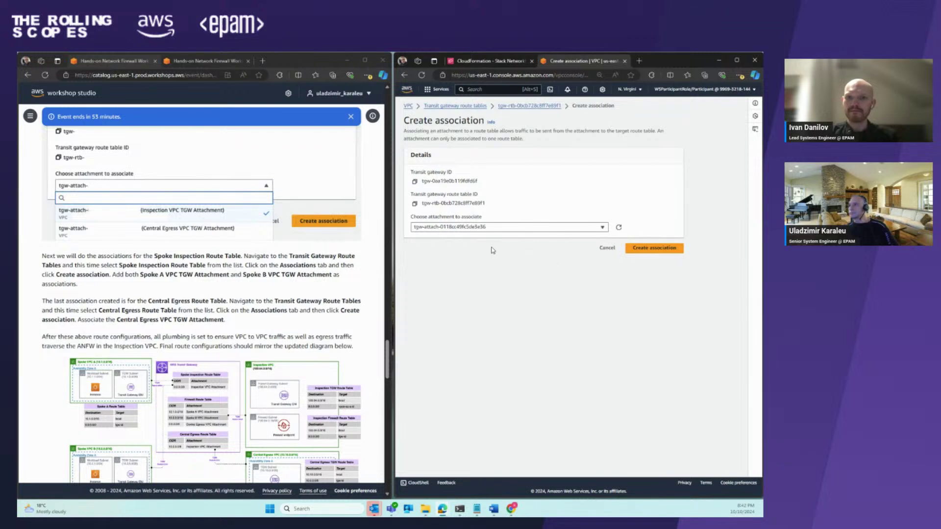
pyautogui.click(480, 228)
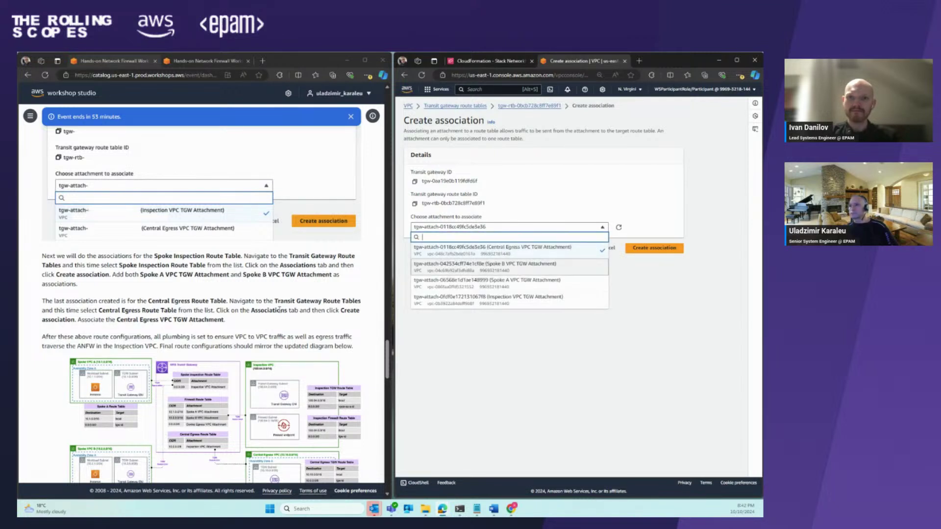
pyautogui.click(657, 249)
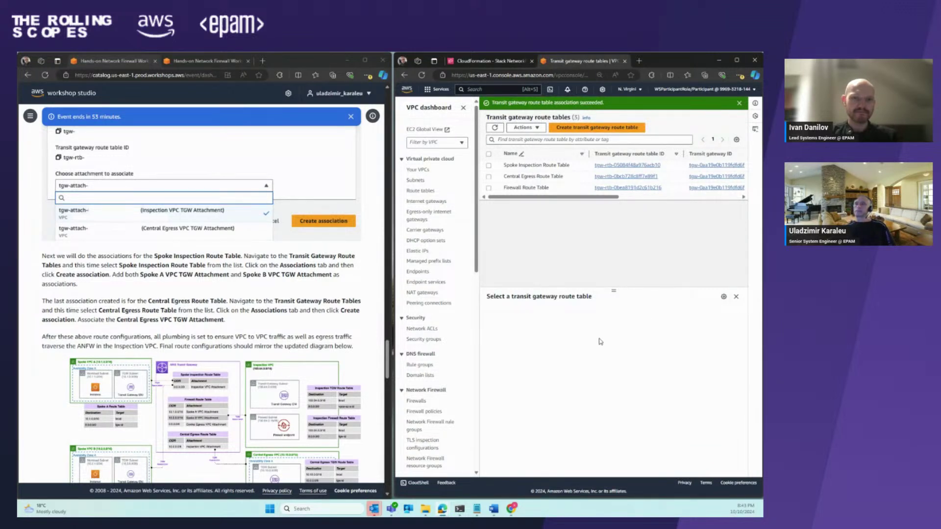
# - Check the Spoke Inspection Route Table's routes against the architecture diagram, viewing the details of the attachment its route targets
pyautogui.scroll(-3, 253, 251)
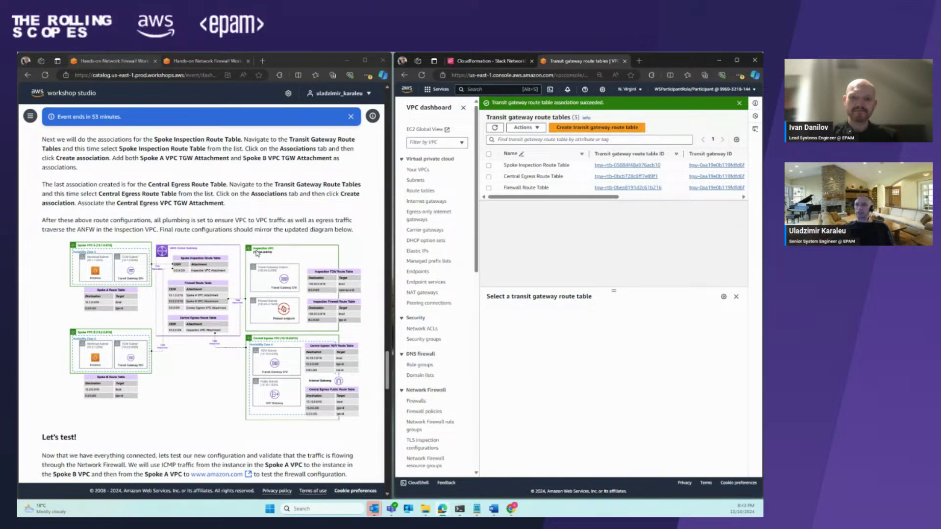
pyautogui.click(184, 63)
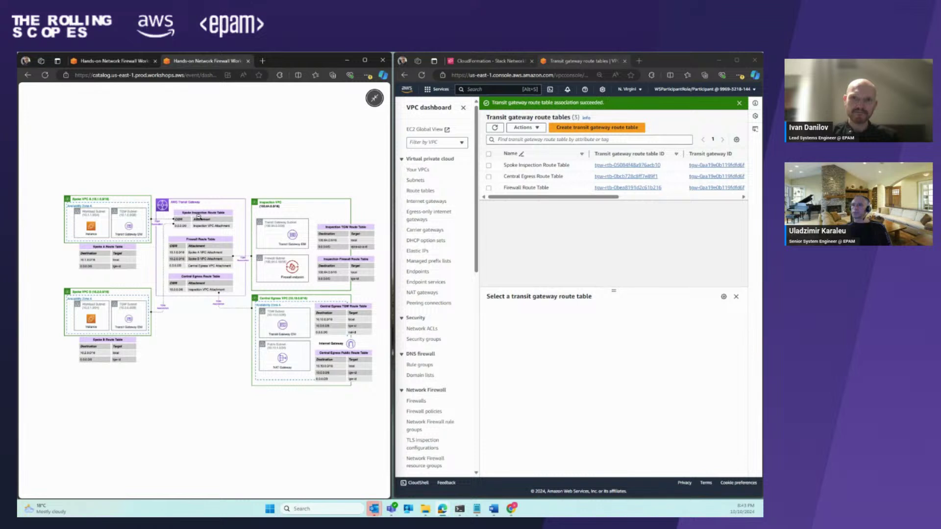
pyautogui.click(488, 166)
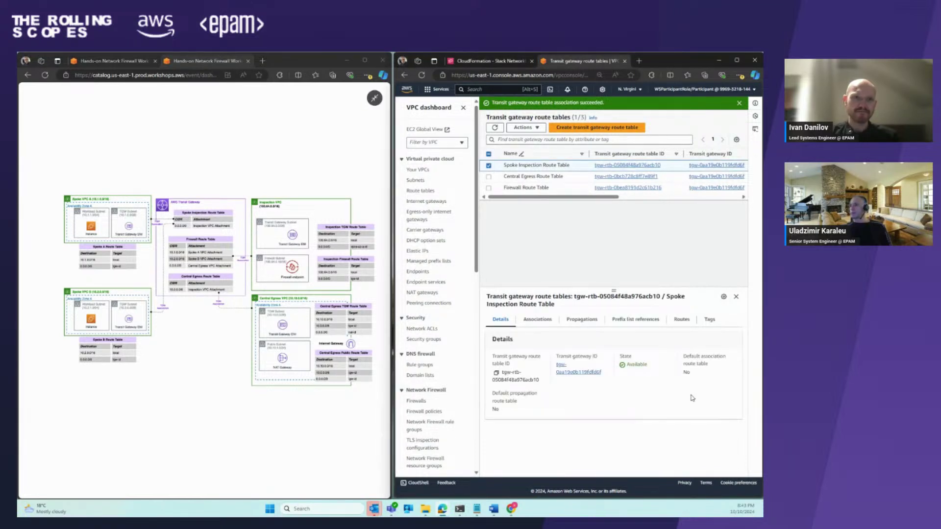
pyautogui.click(682, 320)
pyautogui.scroll(-1, 602, 408)
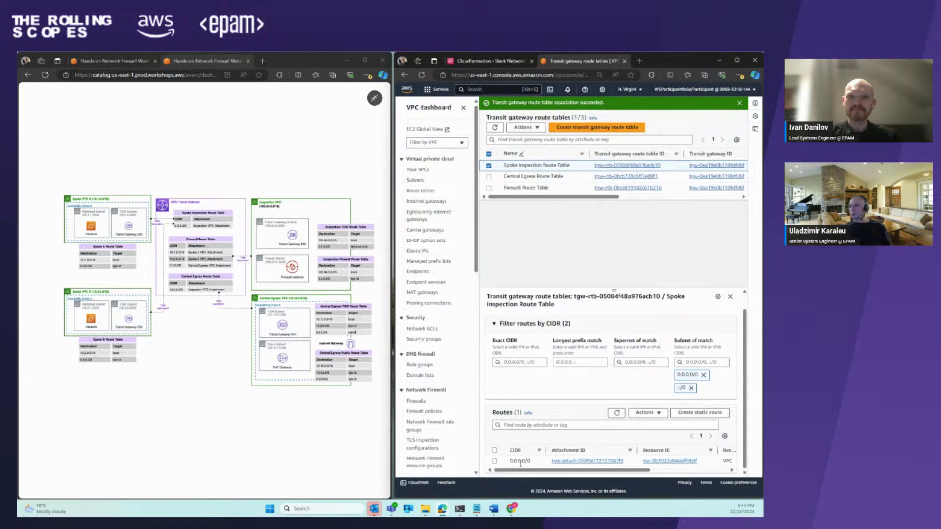
pyautogui.rightClick(582, 465)
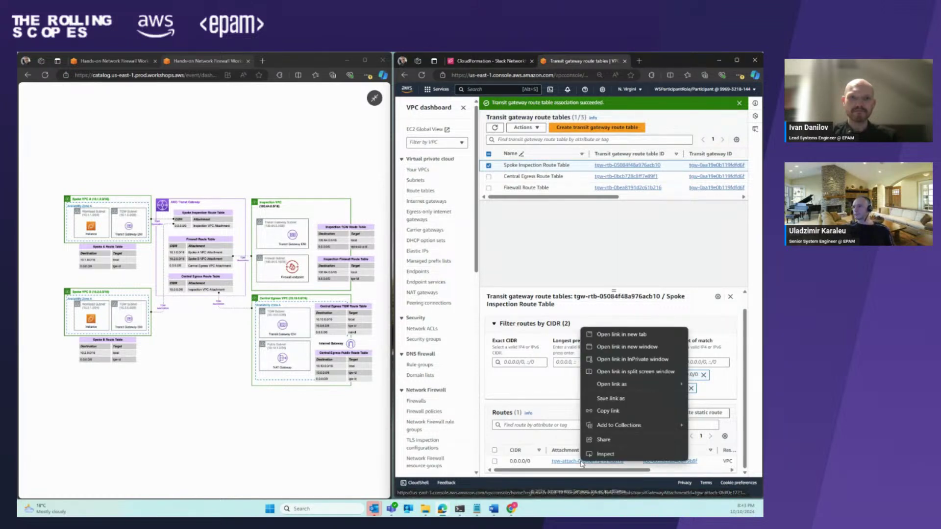
pyautogui.click(619, 334)
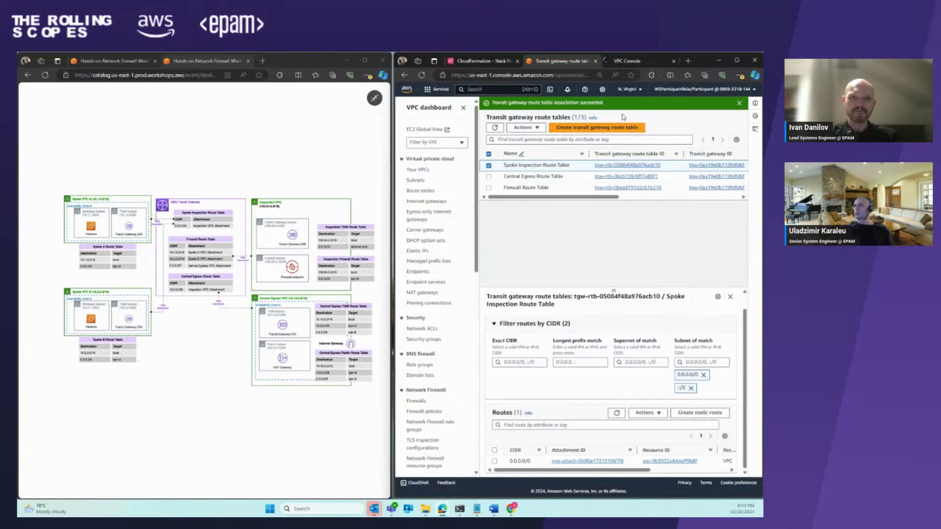
pyautogui.click(636, 62)
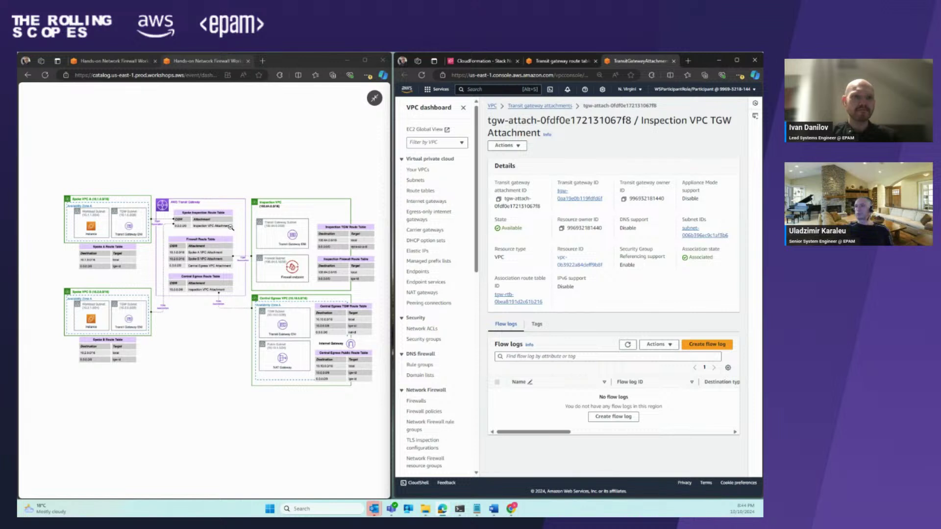
pyautogui.click(673, 62)
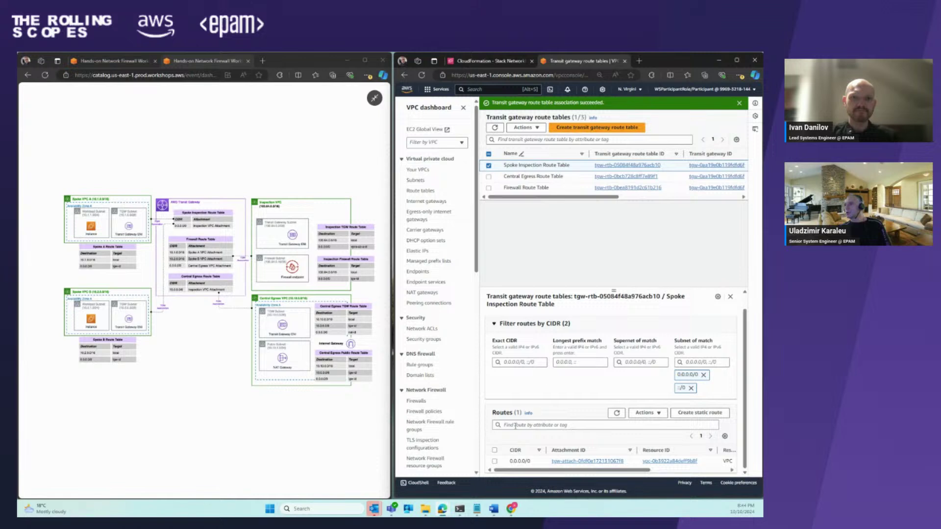
# - Review the Spoke Inspection Route Table's associations, viewing the details of each associated attachment in turn
pyautogui.scroll(1, 550, 343)
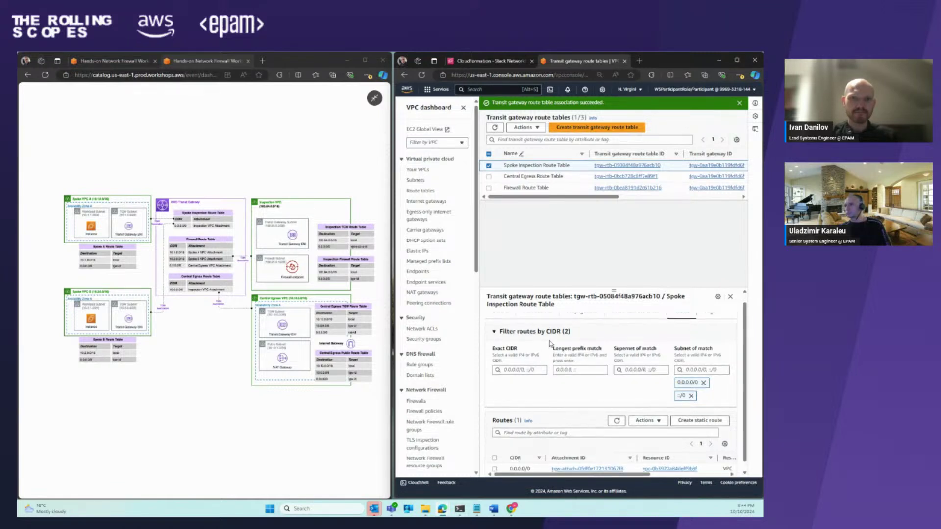
pyautogui.scroll(2, 549, 343)
pyautogui.click(546, 324)
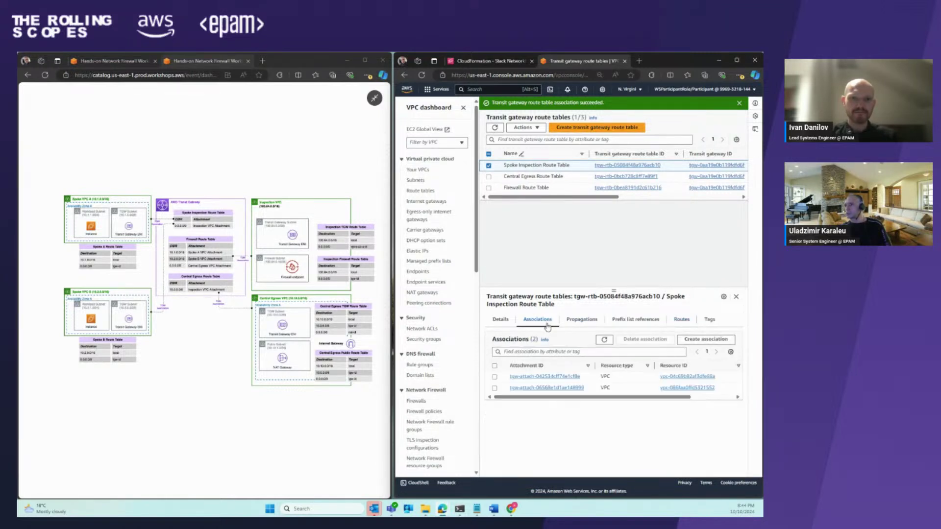
pyautogui.rightClick(539, 380)
pyautogui.click(581, 251)
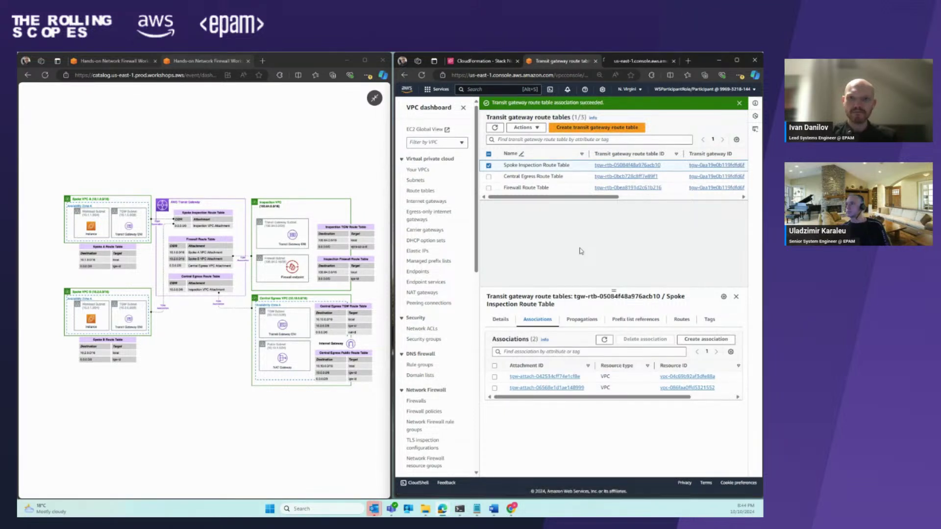
pyautogui.hotkey('ctrl', 'Tab')
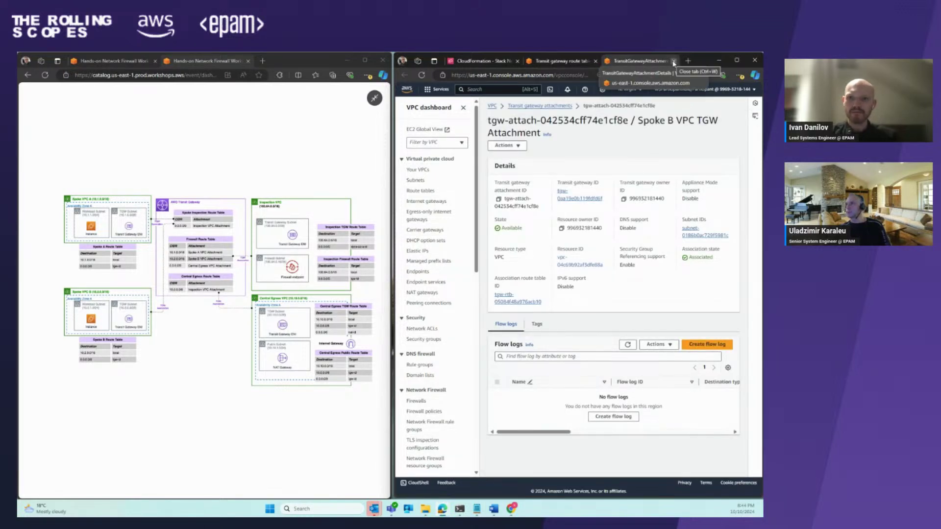
pyautogui.click(673, 62)
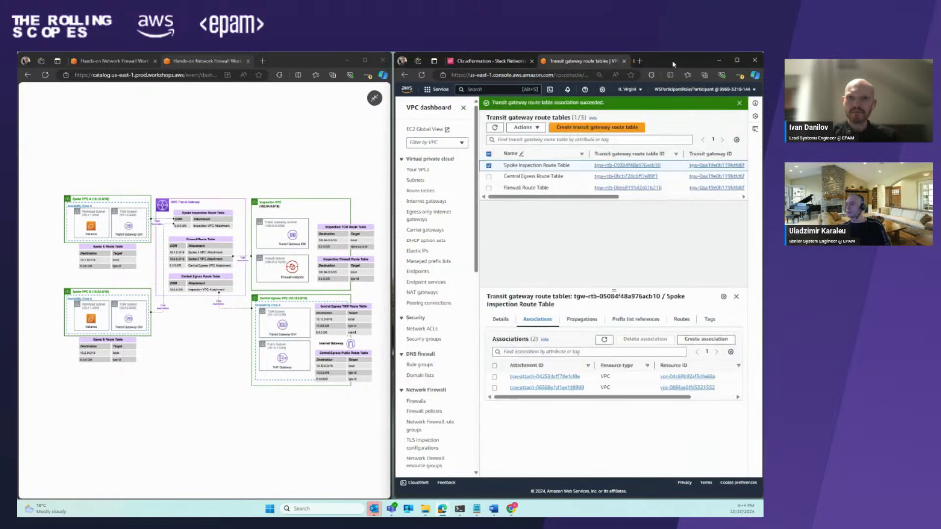
pyautogui.rightClick(543, 388)
pyautogui.click(584, 263)
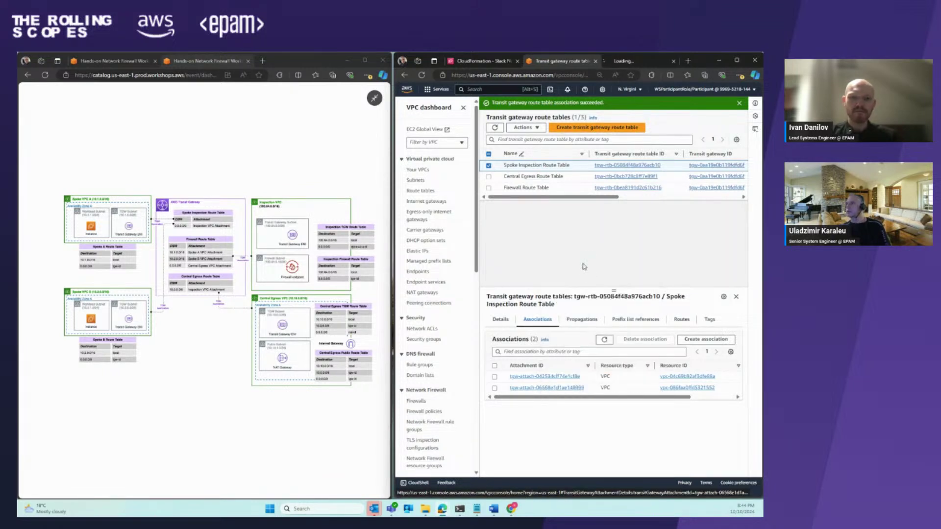
pyautogui.click(631, 62)
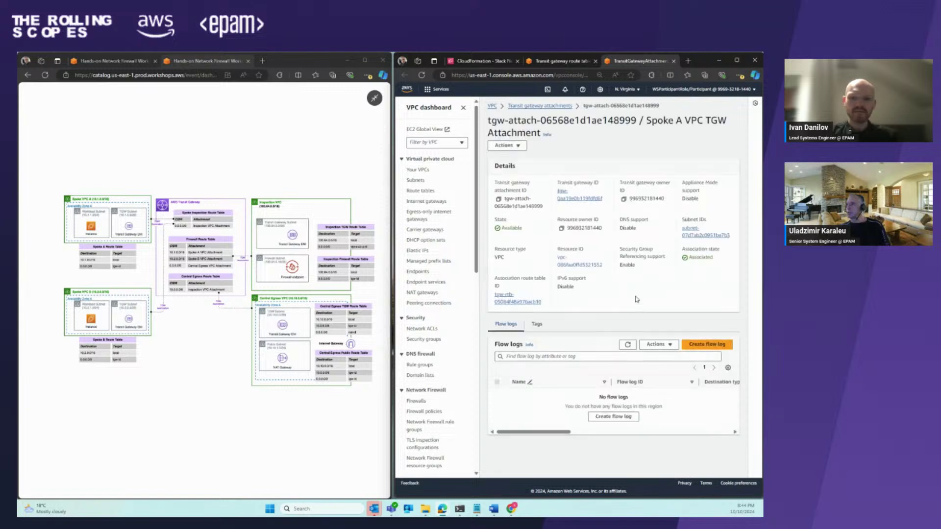
pyautogui.click(673, 61)
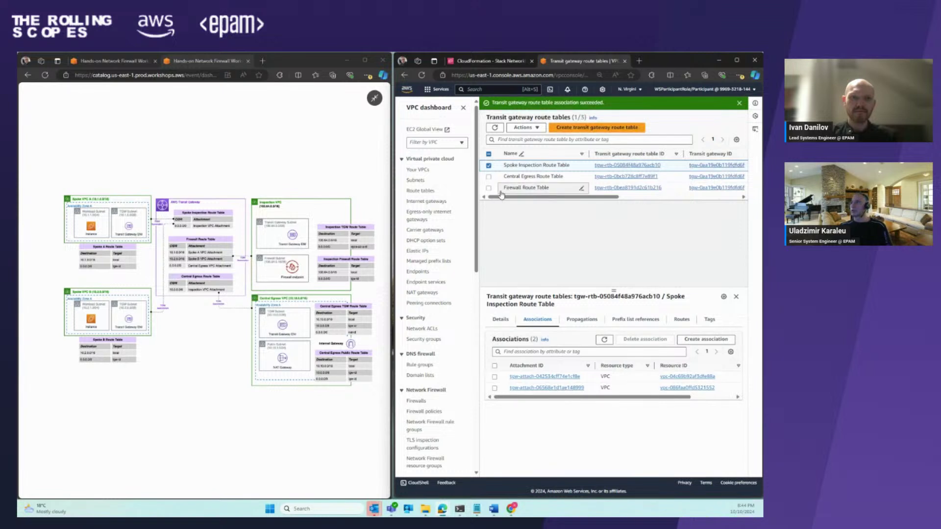
# - Check the Central Egress Route Table's routes against the architecture diagram, viewing the details of the attachment its route targets
pyautogui.click(489, 176)
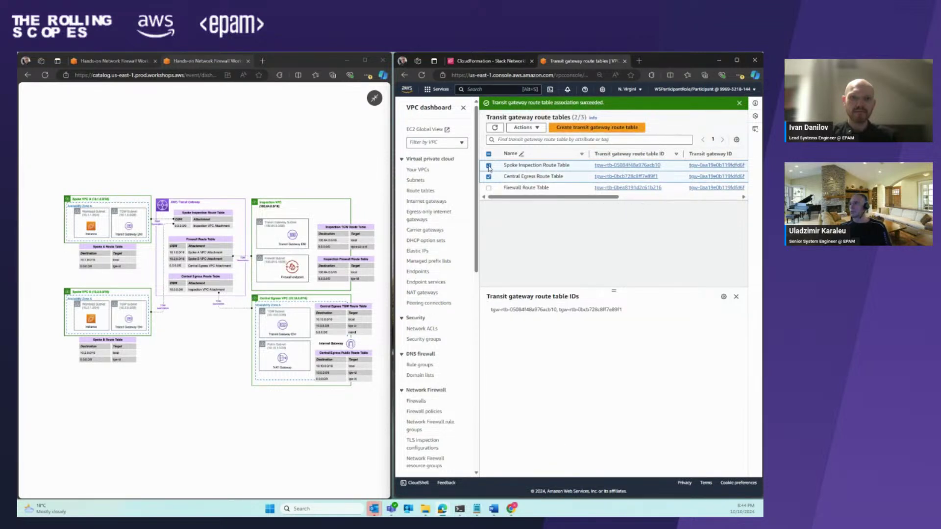
pyautogui.click(488, 165)
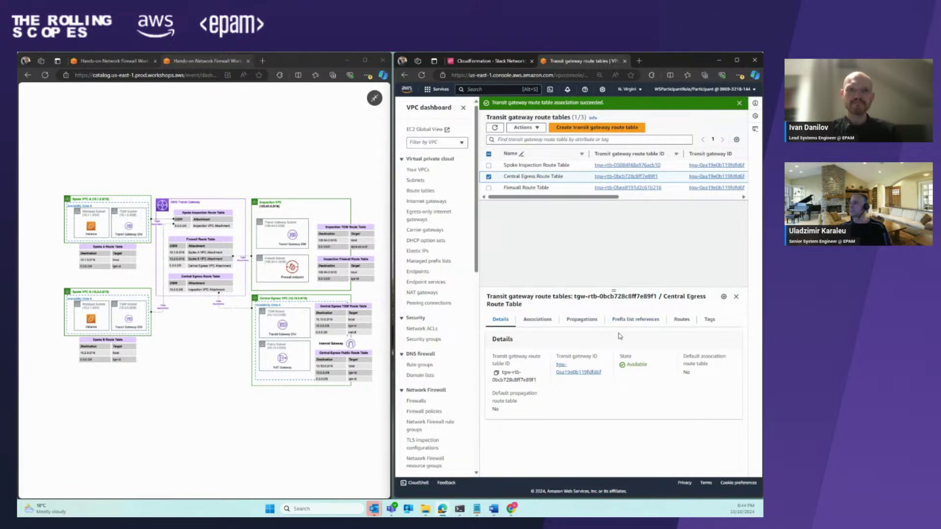
pyautogui.click(678, 320)
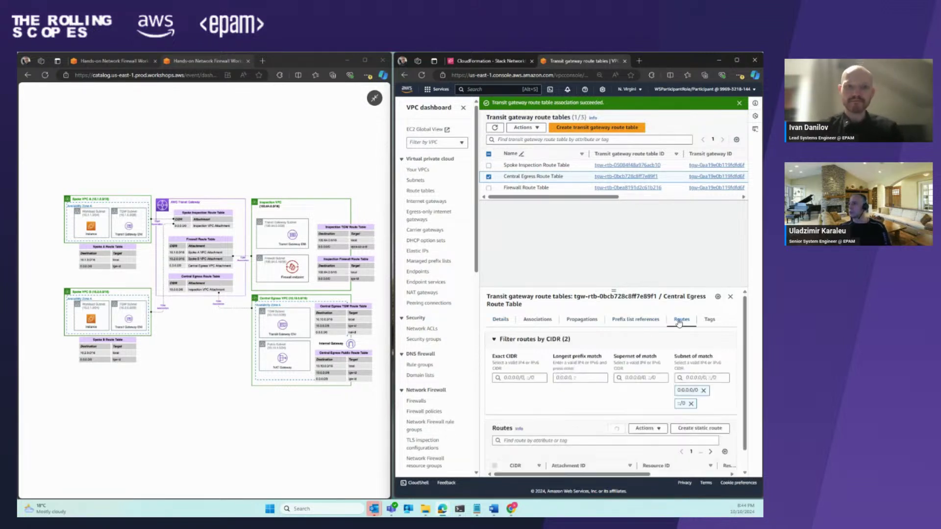
pyautogui.scroll(-1, 520, 463)
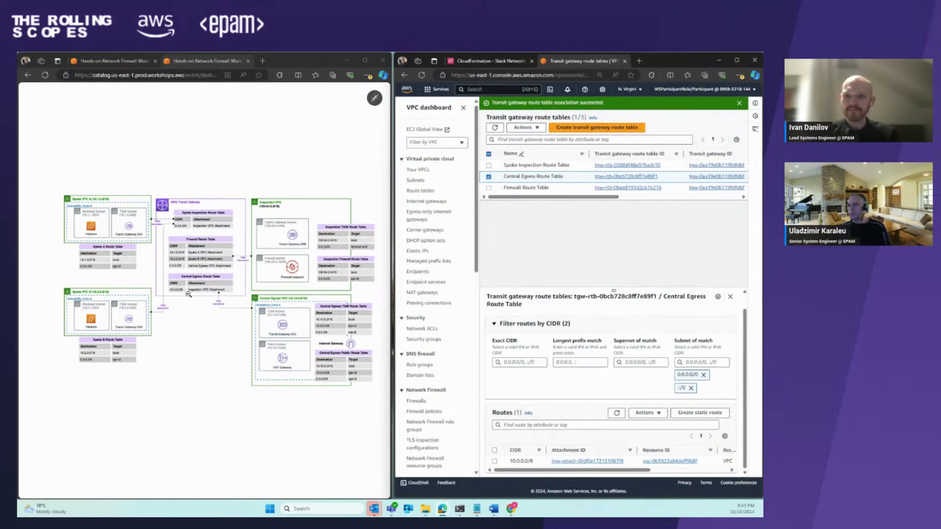
pyautogui.rightClick(600, 463)
pyautogui.click(646, 335)
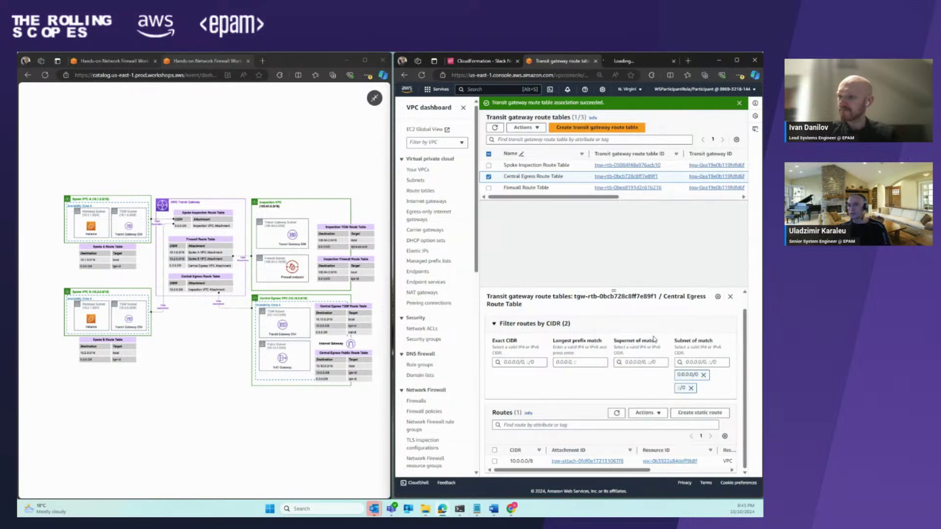
pyautogui.click(638, 62)
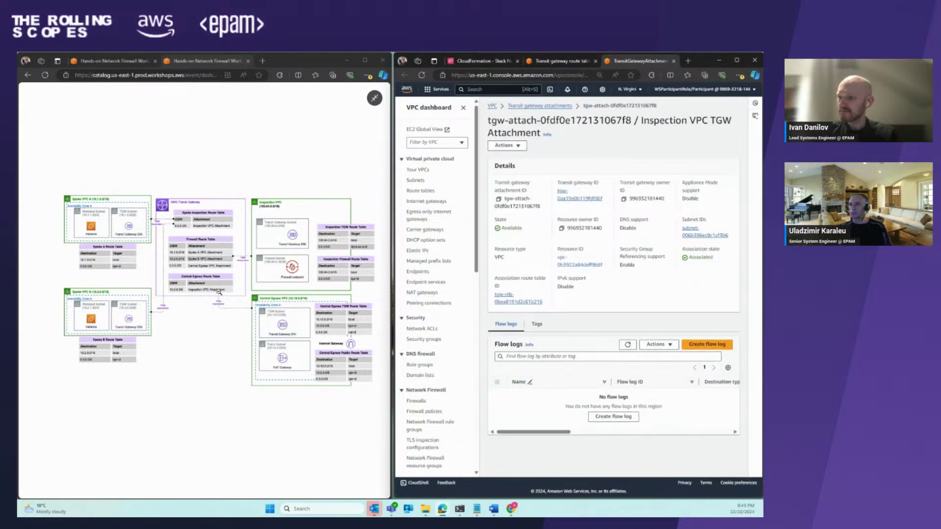
pyautogui.click(674, 61)
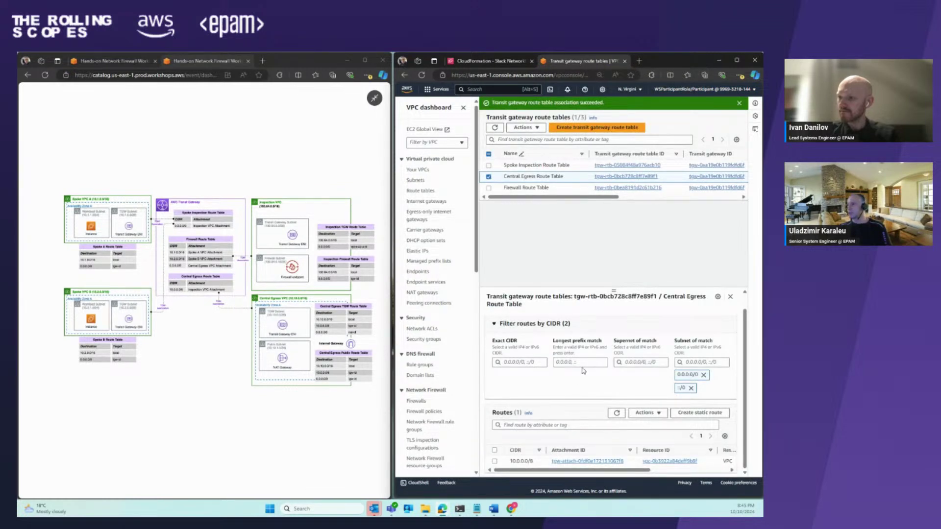
# - Review the Central Egress Route Table's association against the architecture diagram, viewing the details of the associated attachment
pyautogui.scroll(1, 596, 410)
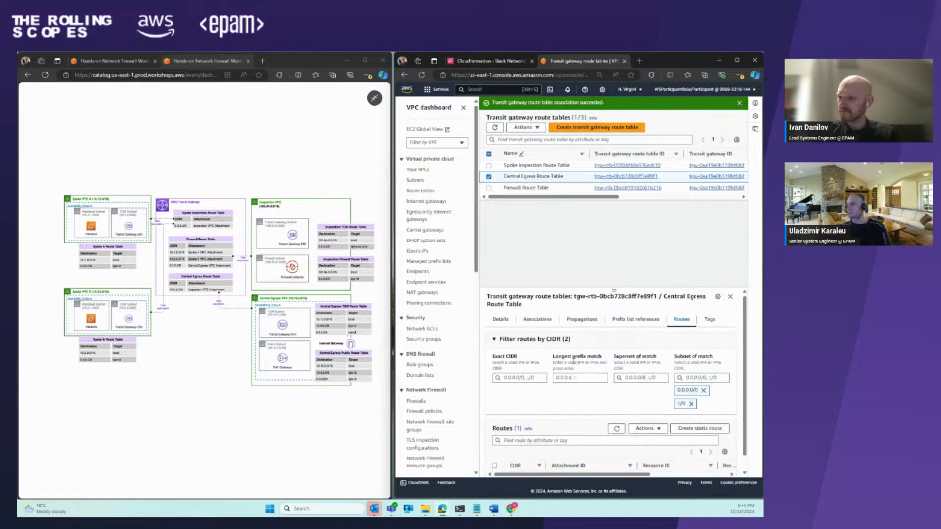
pyautogui.click(540, 321)
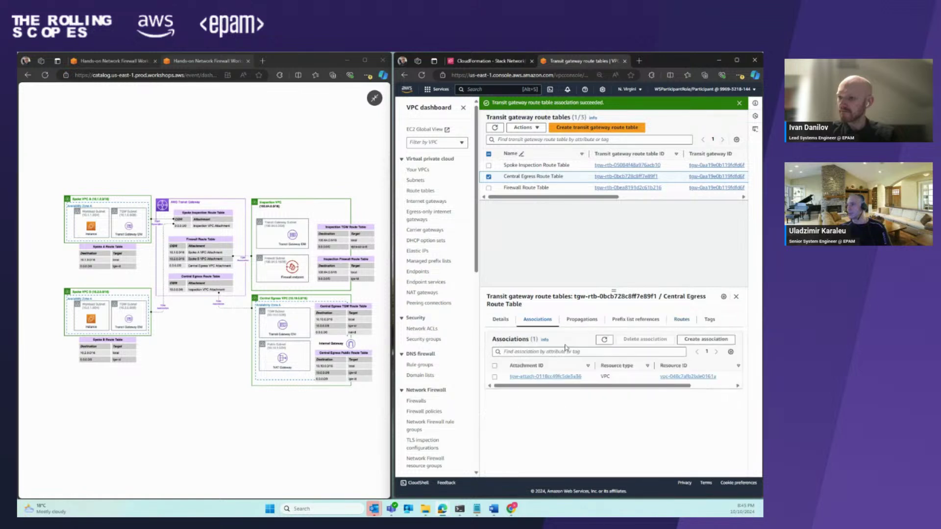
pyautogui.rightClick(545, 381)
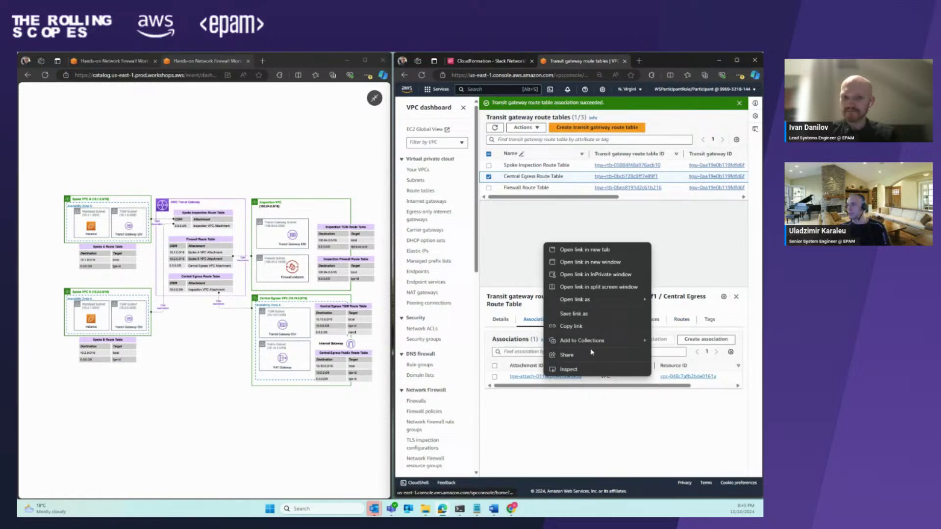
pyautogui.click(595, 250)
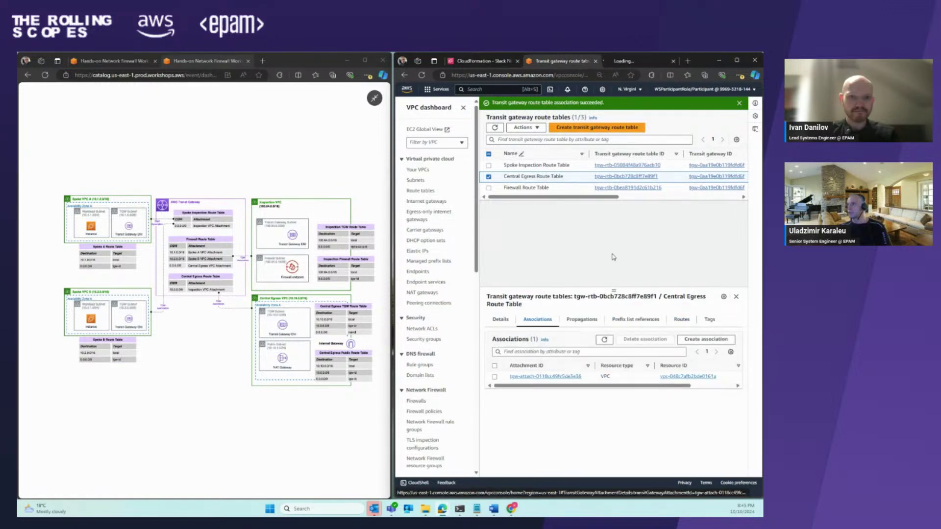
pyautogui.click(638, 63)
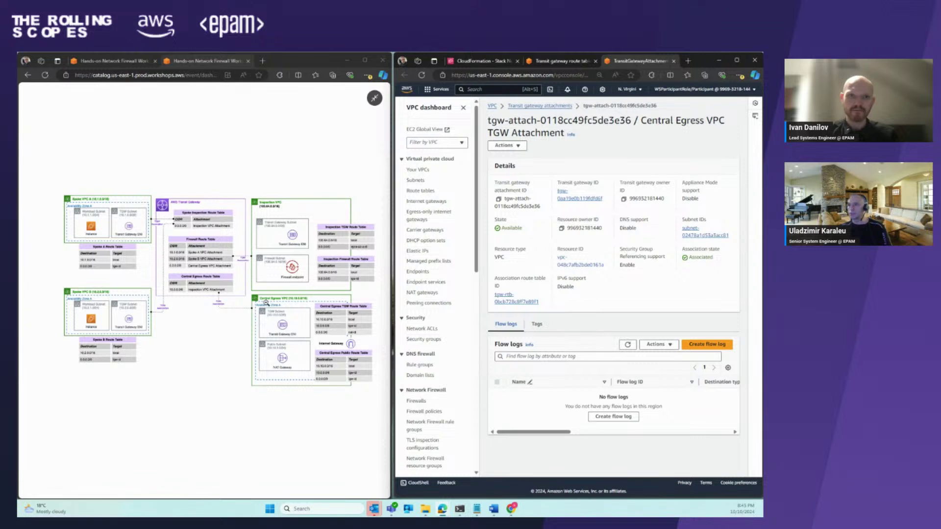
pyautogui.click(673, 62)
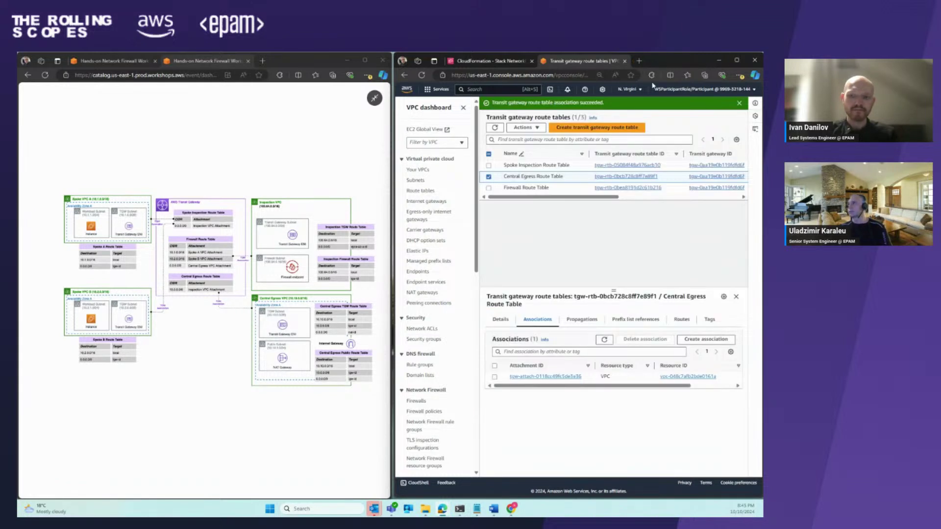
# - Check the Firewall Route Table's routes against the architecture diagram, viewing the details of the attachment targeted by 0.0.0.0/0
pyautogui.click(489, 178)
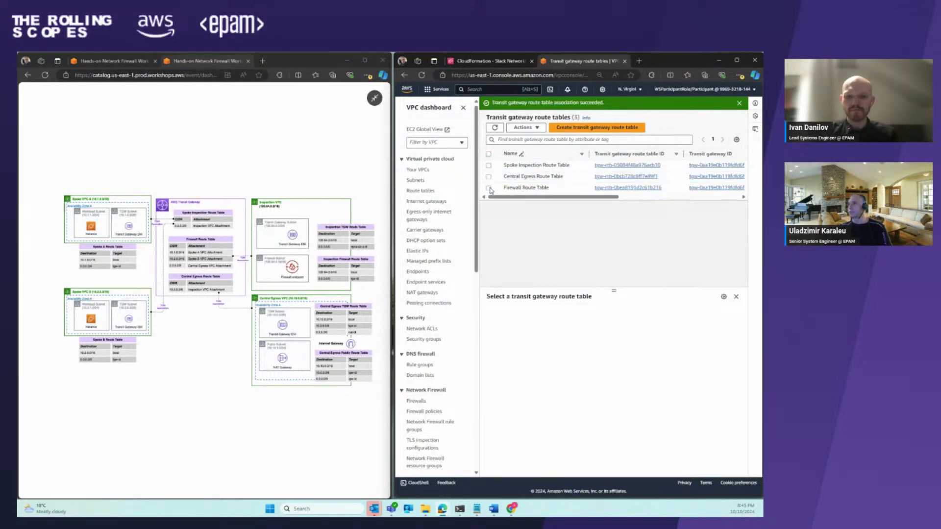
pyautogui.click(489, 188)
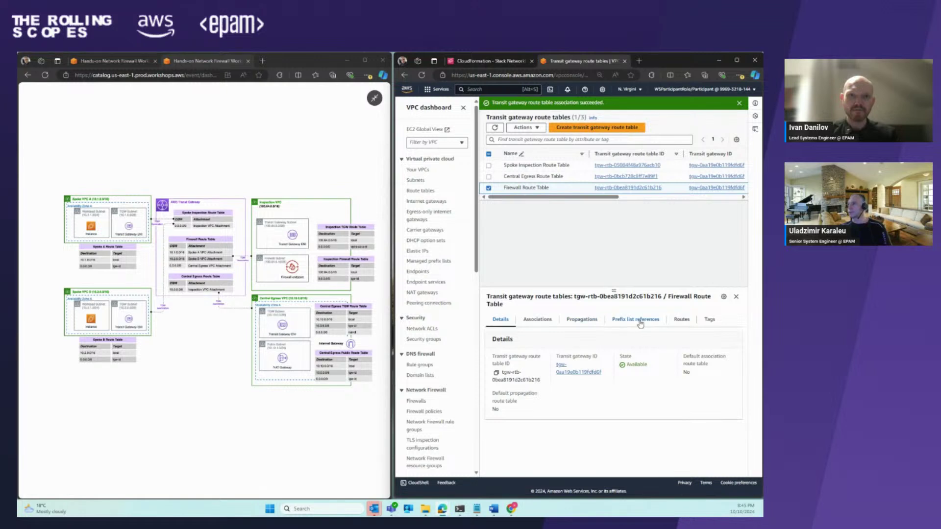
pyautogui.click(678, 320)
pyautogui.scroll(-2, 609, 448)
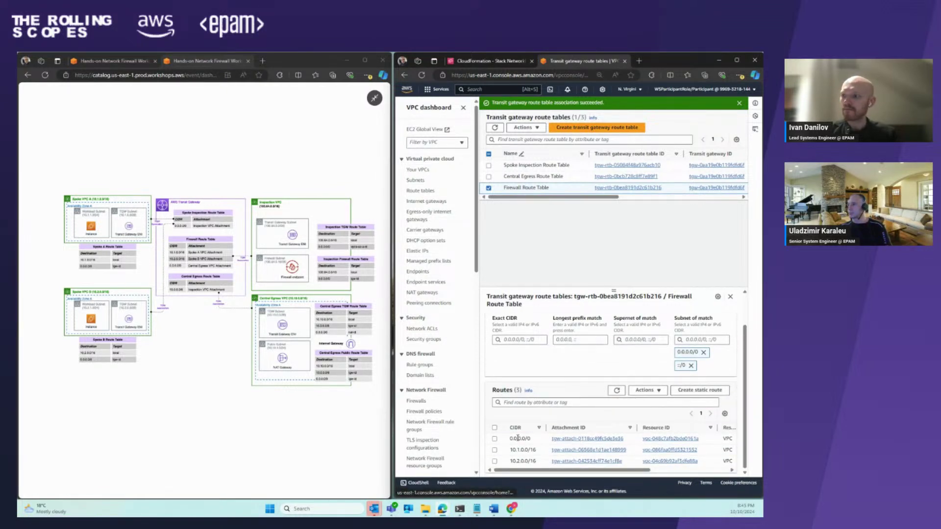
pyautogui.rightClick(568, 440)
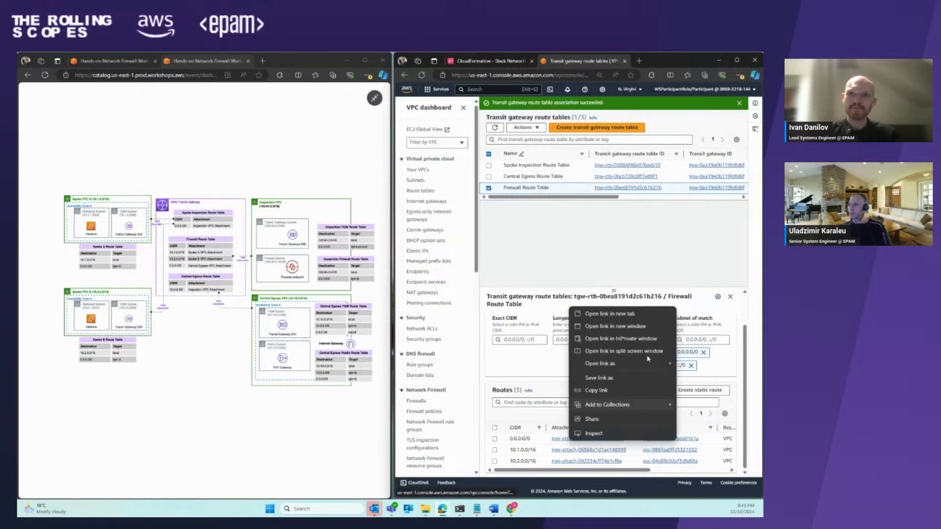
pyautogui.click(632, 314)
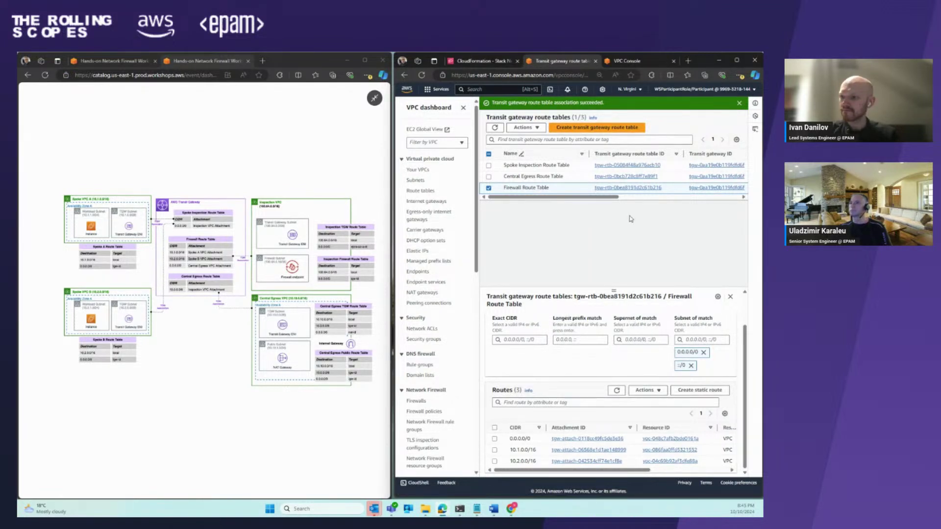
pyautogui.click(630, 61)
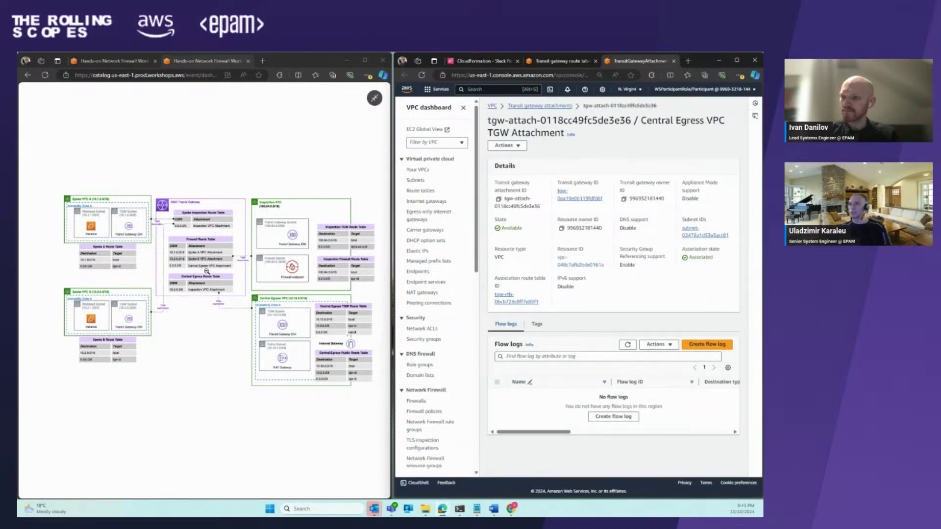
pyautogui.click(674, 62)
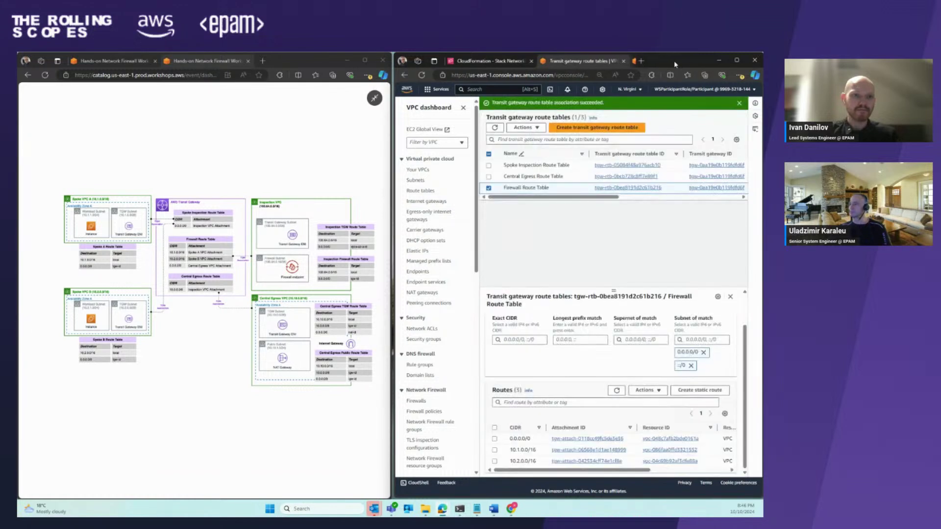
# - View the details of the attachments targeted by the Firewall Route Table's 10.1.0.0/16 and 10.2.0.0/16 routes in turn
pyautogui.rightClick(590, 450)
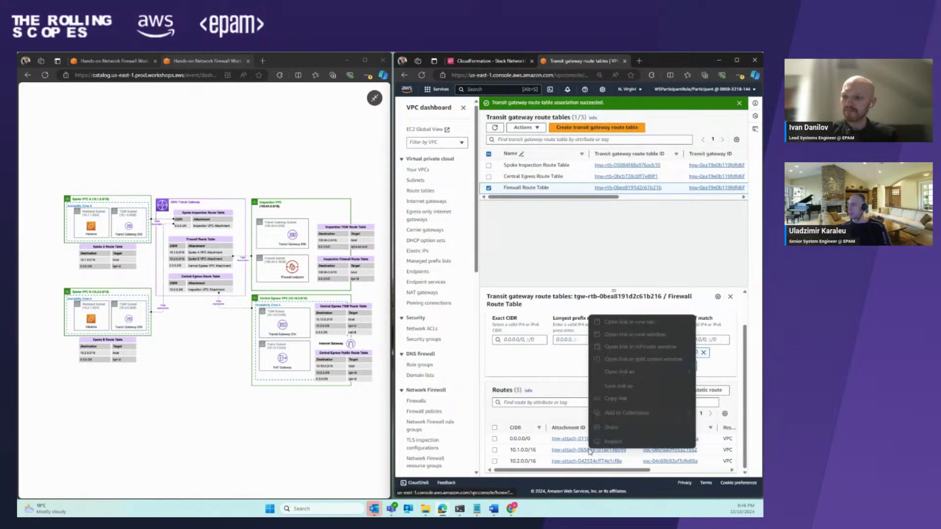
pyautogui.click(651, 323)
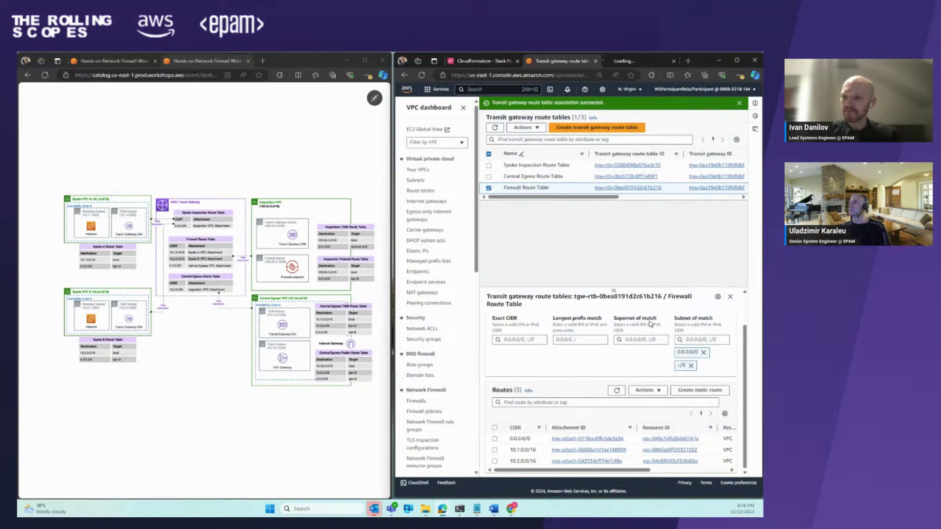
pyautogui.click(631, 62)
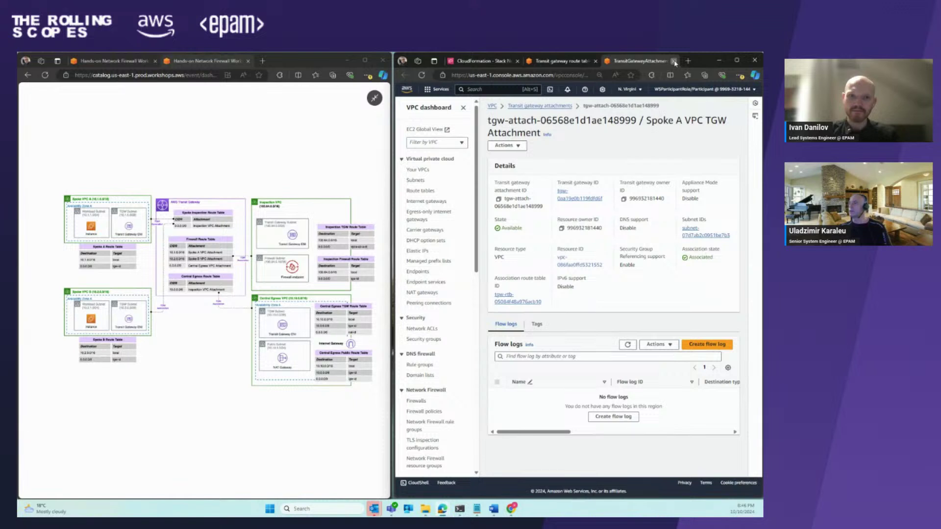
pyautogui.click(674, 61)
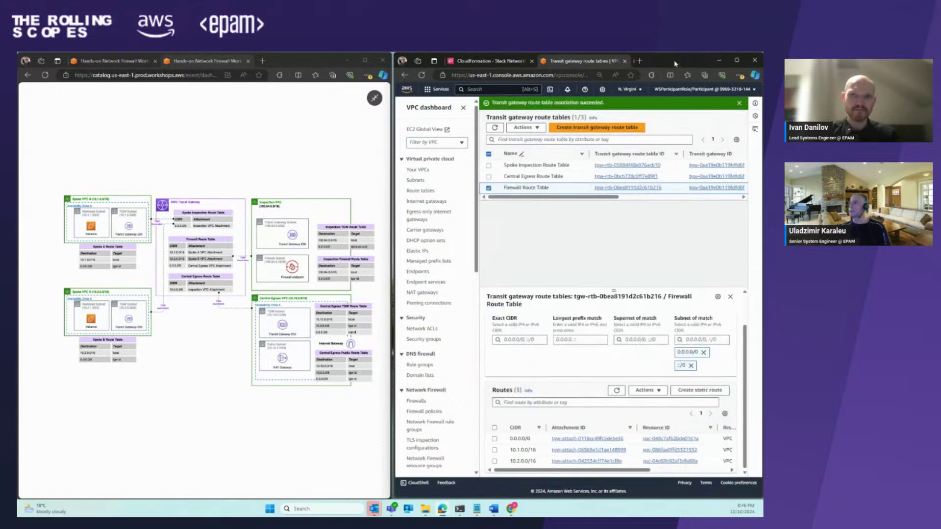
pyautogui.rightClick(577, 461)
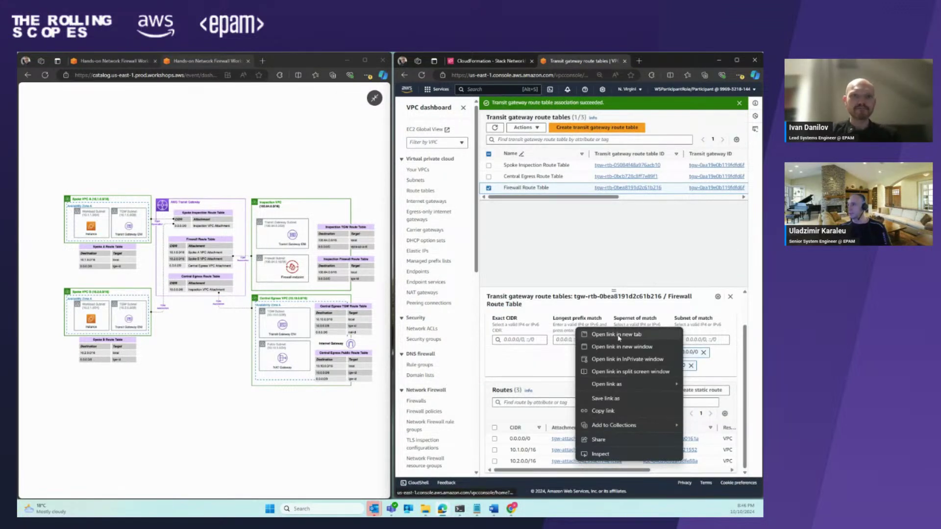
pyautogui.click(619, 335)
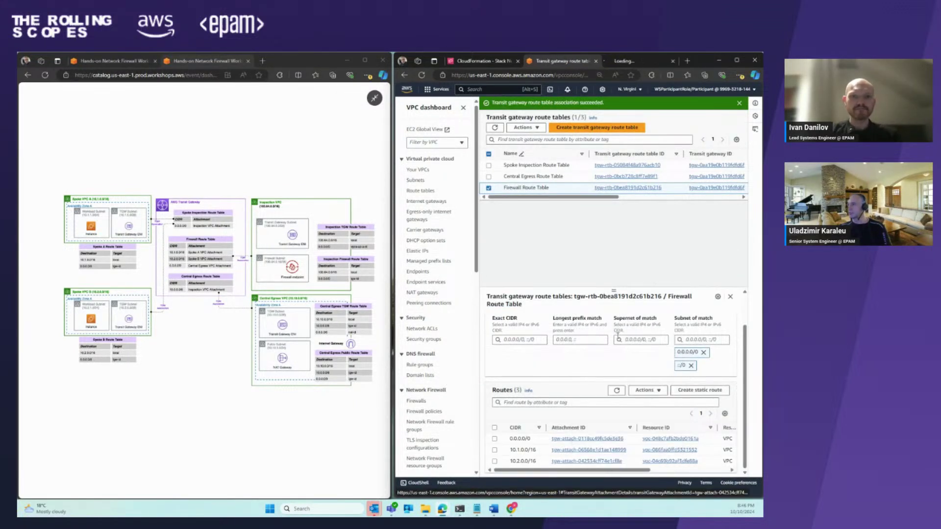
pyautogui.click(638, 62)
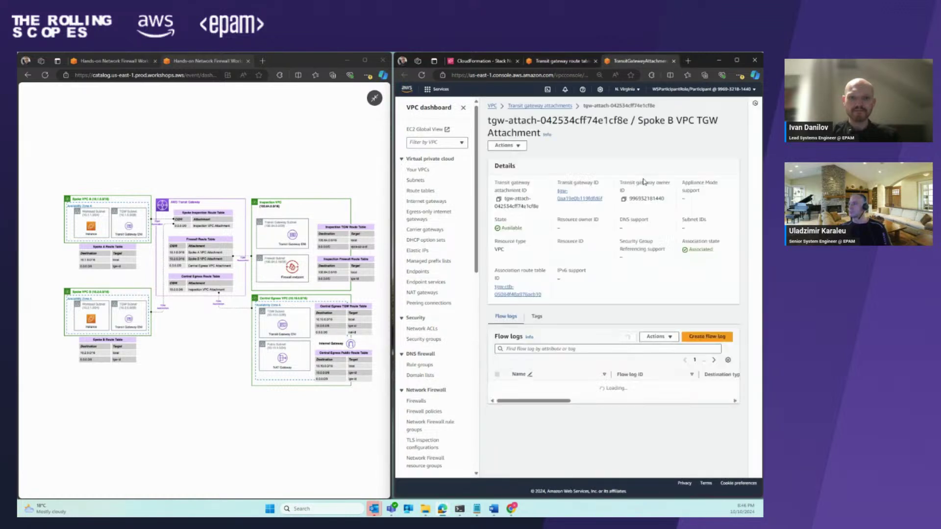
pyautogui.click(674, 61)
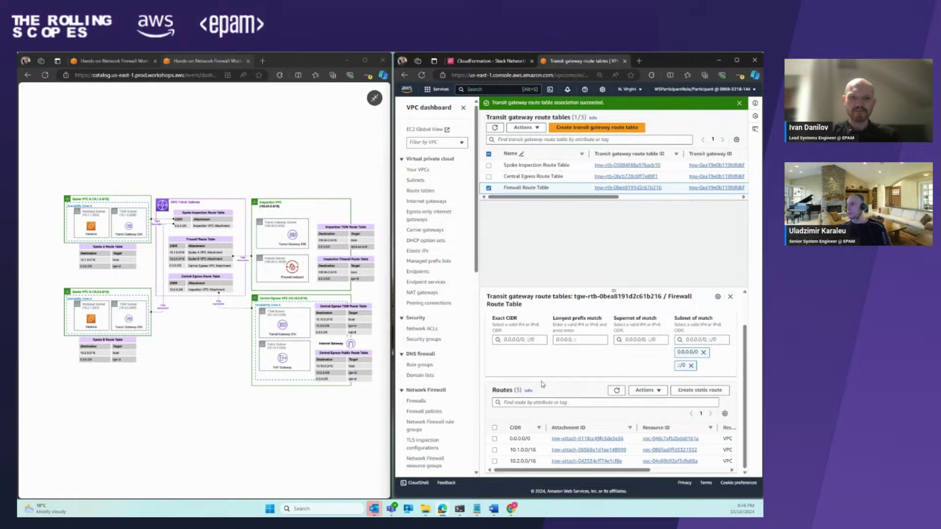
# - Review the Firewall Route Table's association, viewing the details of the associated attachment
pyautogui.scroll(1, 555, 350)
pyautogui.click(545, 324)
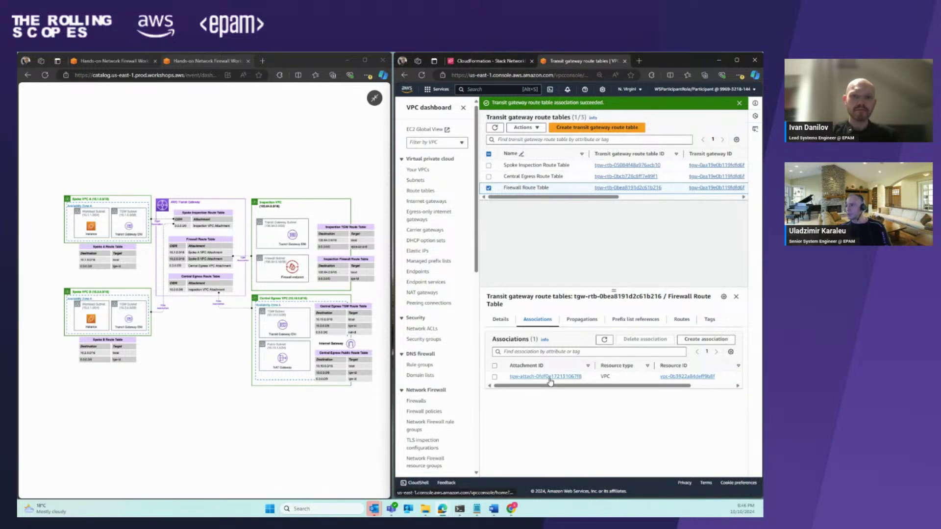
pyautogui.rightClick(550, 380)
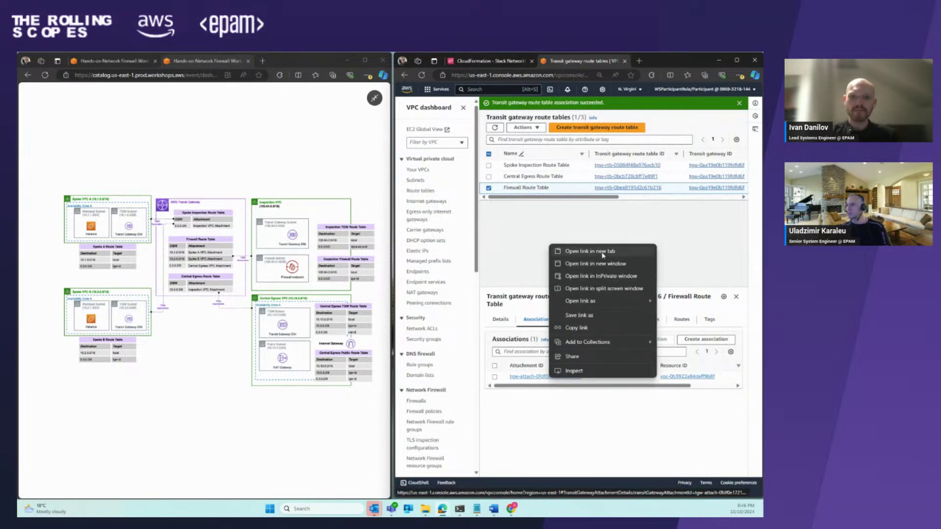
pyautogui.click(602, 252)
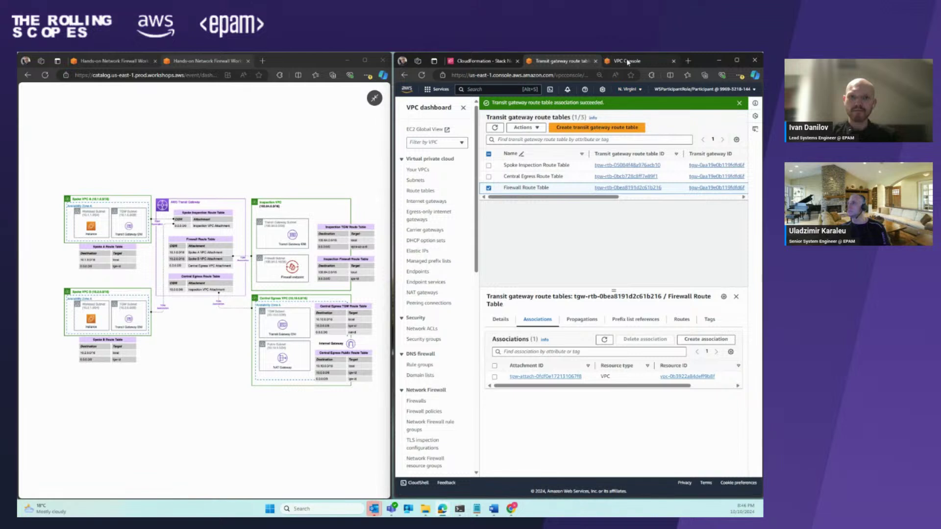
pyautogui.click(626, 58)
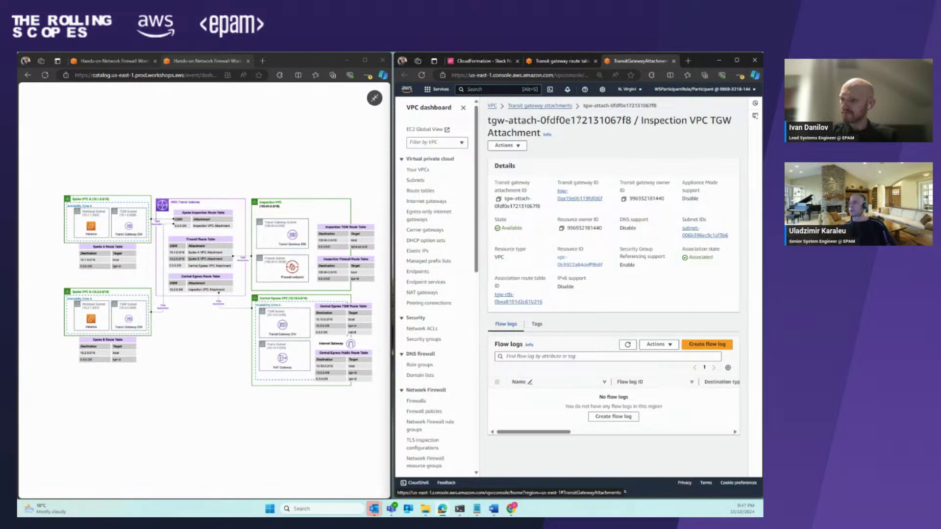
pyautogui.click(673, 61)
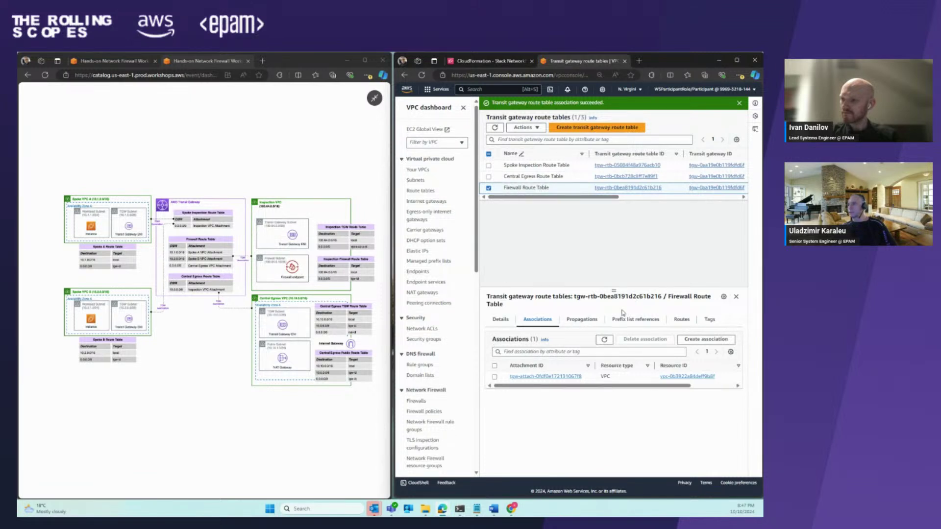
# - Recheck the list of routes in the Firewall Route Table against the architecture diagram
pyautogui.click(681, 319)
pyautogui.scroll(-3, 596, 397)
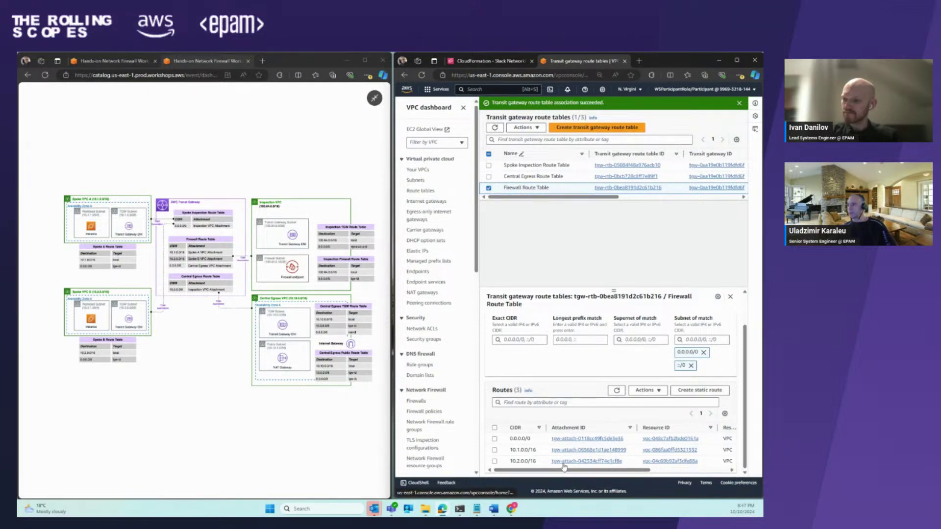
pyautogui.scroll(2, 584, 346)
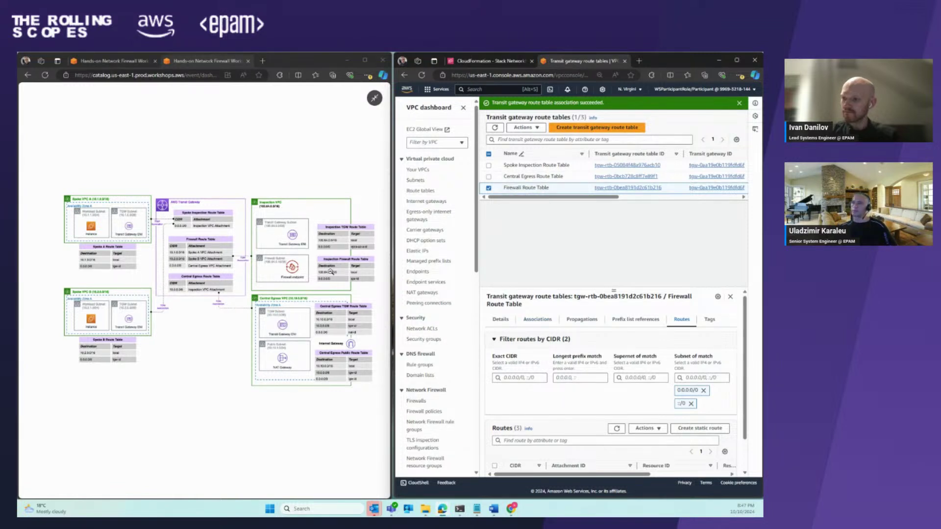
pyautogui.click(239, 436)
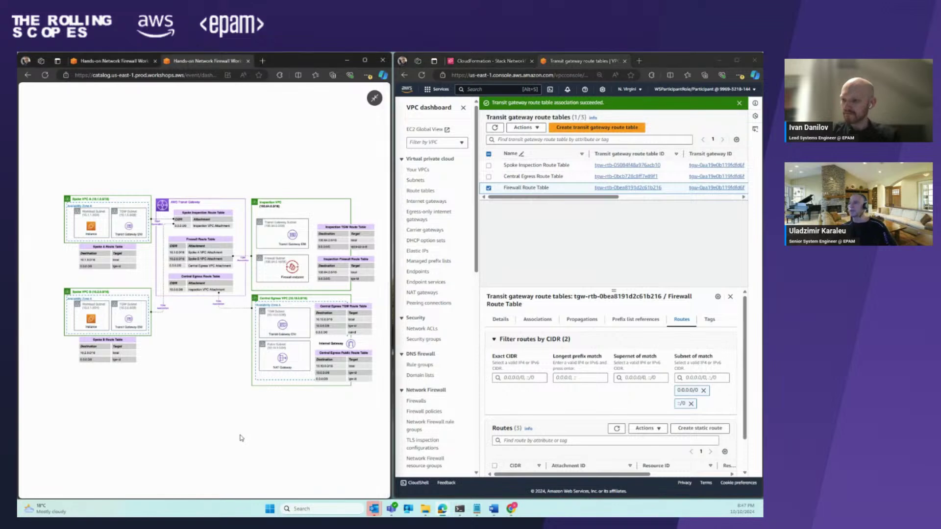
pyautogui.click(289, 376)
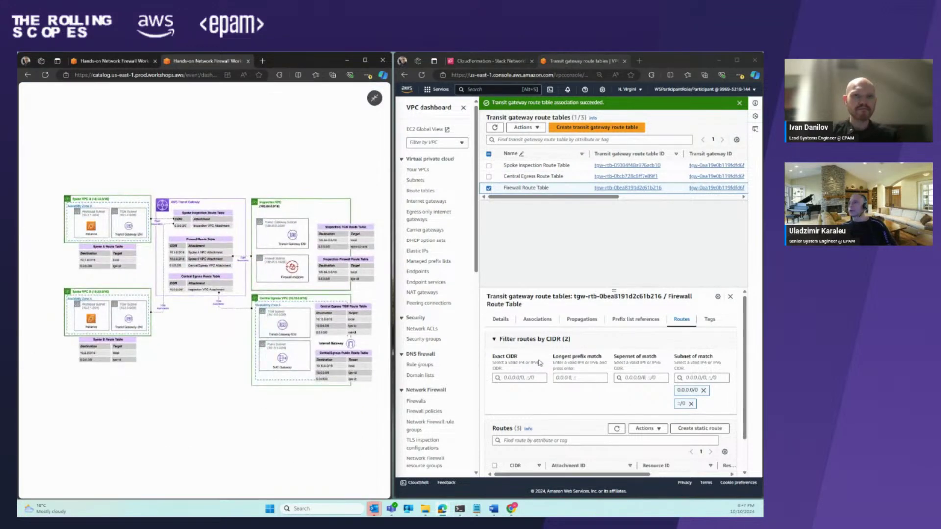
# - Return to the workshop instructions and read the "Let's test!" section on connecting to the Spoke A Instance
pyautogui.press('Escape')
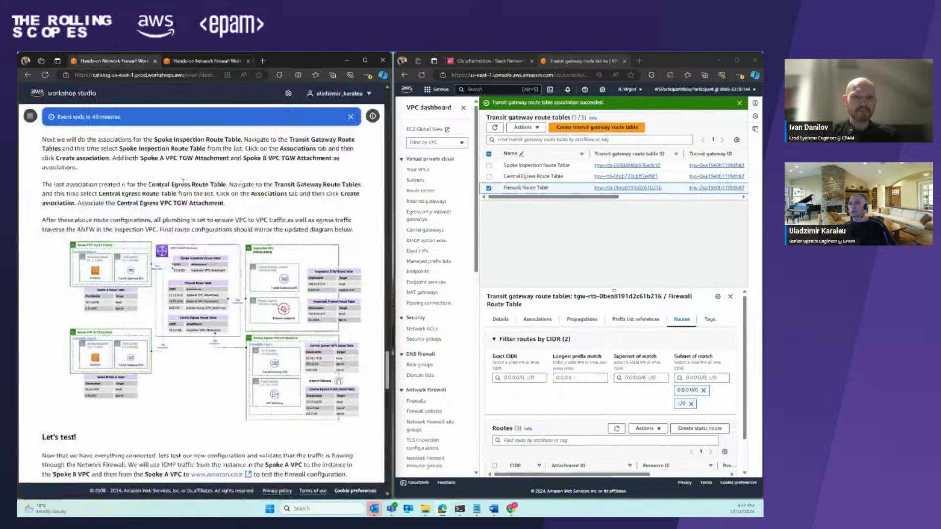
pyautogui.scroll(-3, 273, 348)
pyautogui.scroll(-1, 273, 348)
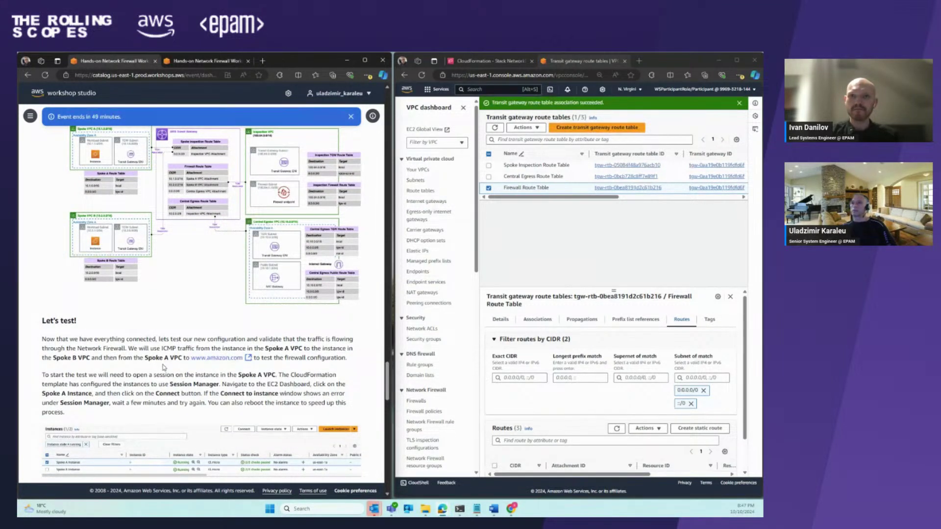
pyautogui.scroll(-2, 164, 329)
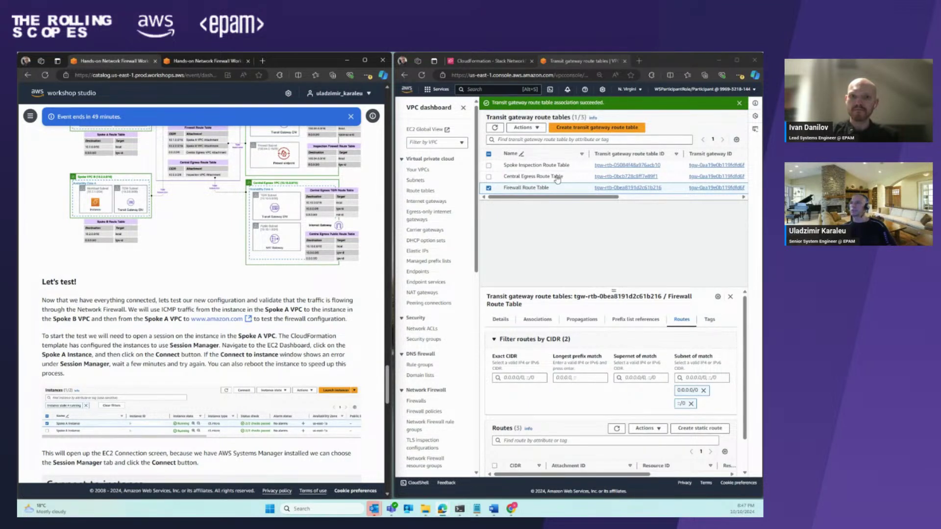
# - Duplicate the browser tab showing the transit gateway route tables
pyautogui.click(582, 63)
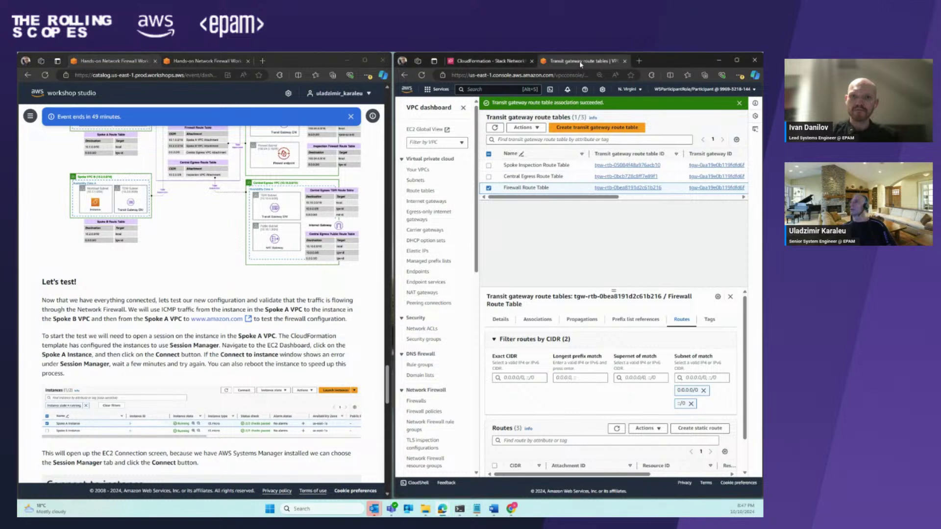
pyautogui.rightClick(580, 65)
pyautogui.click(588, 109)
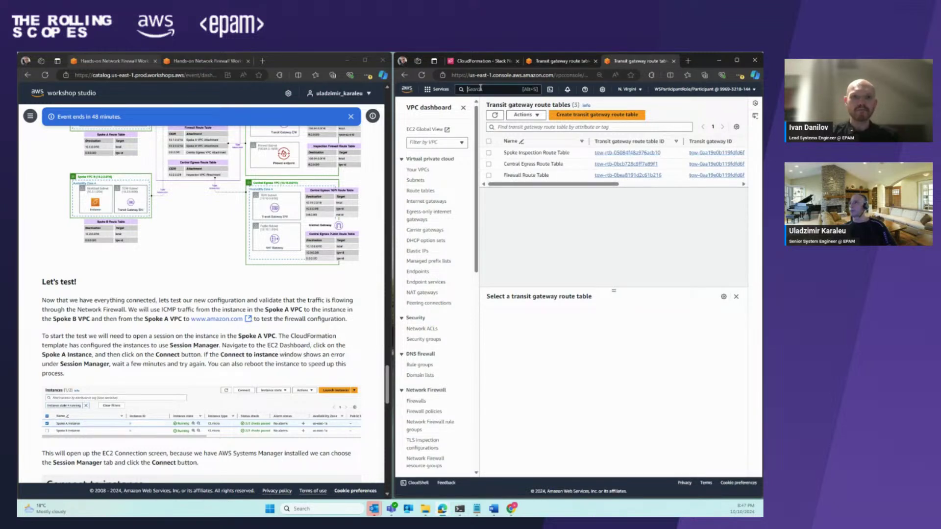
# - Search the AWS services for ec2 and open EC2's list of running instances
pyautogui.write('ec')
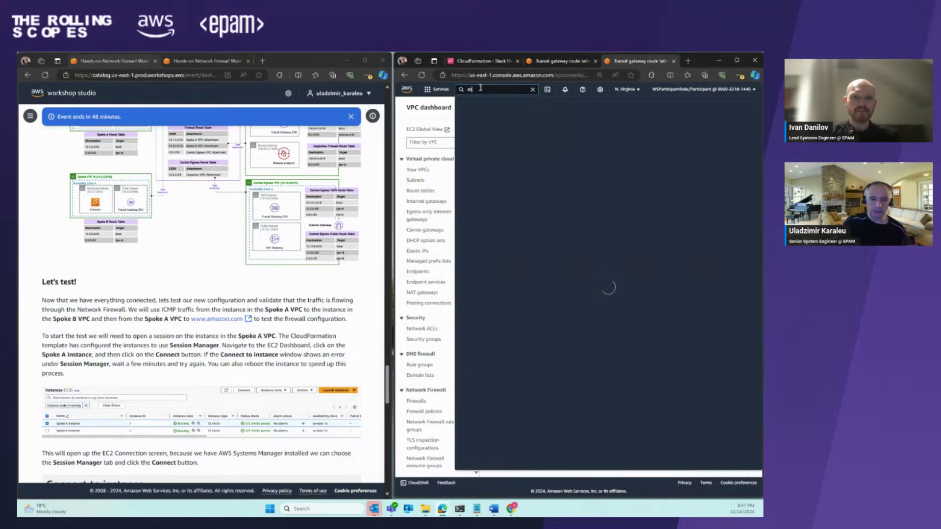
pyautogui.write('2')
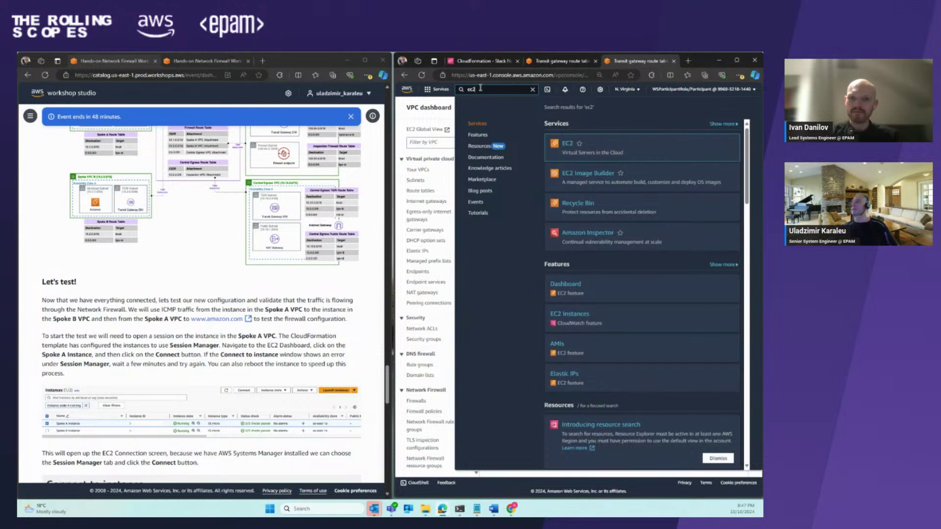
pyautogui.click(568, 149)
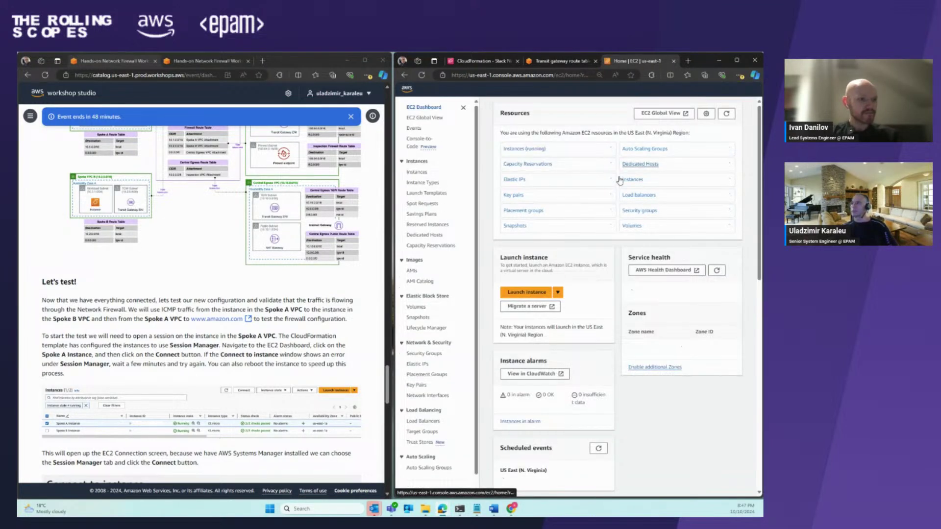
pyautogui.click(526, 149)
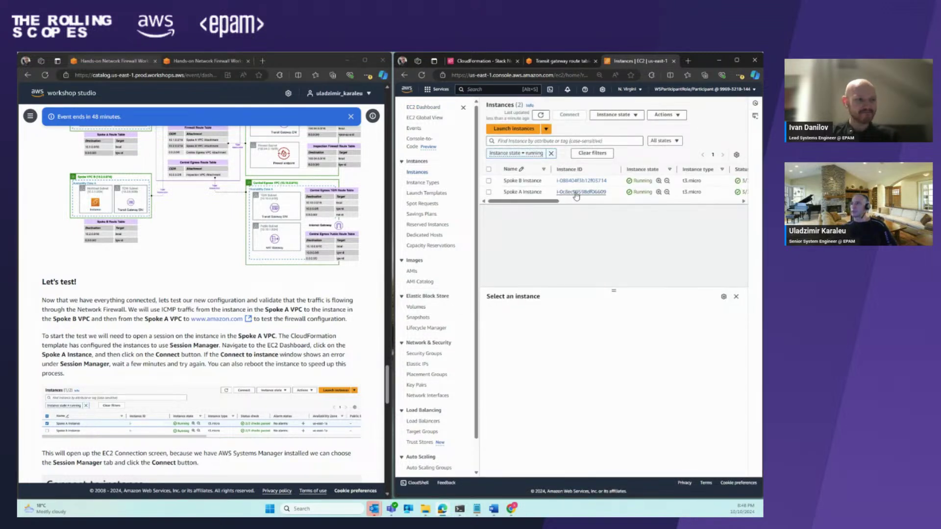
# - Copy the private IPv4 address of the Spoke B Instance and deselect that instance
pyautogui.click(513, 183)
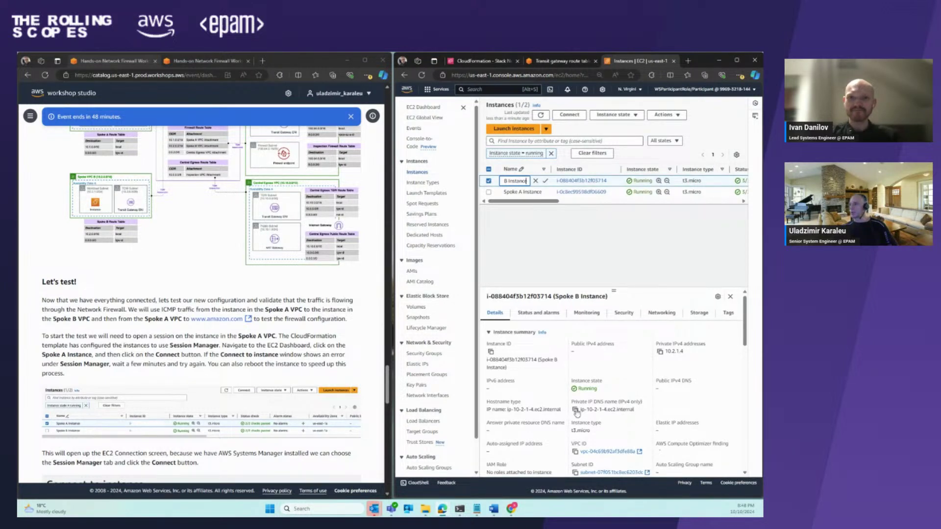
pyautogui.click(659, 353)
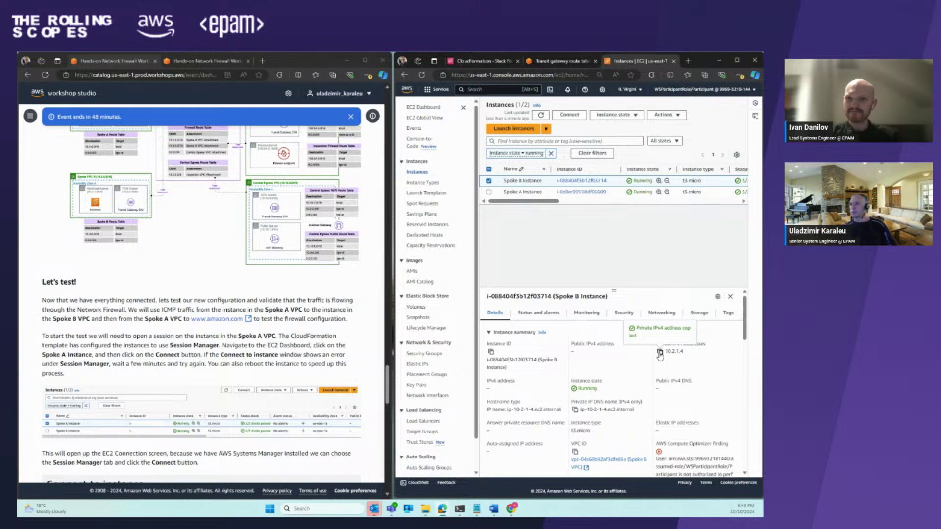
pyautogui.click(488, 180)
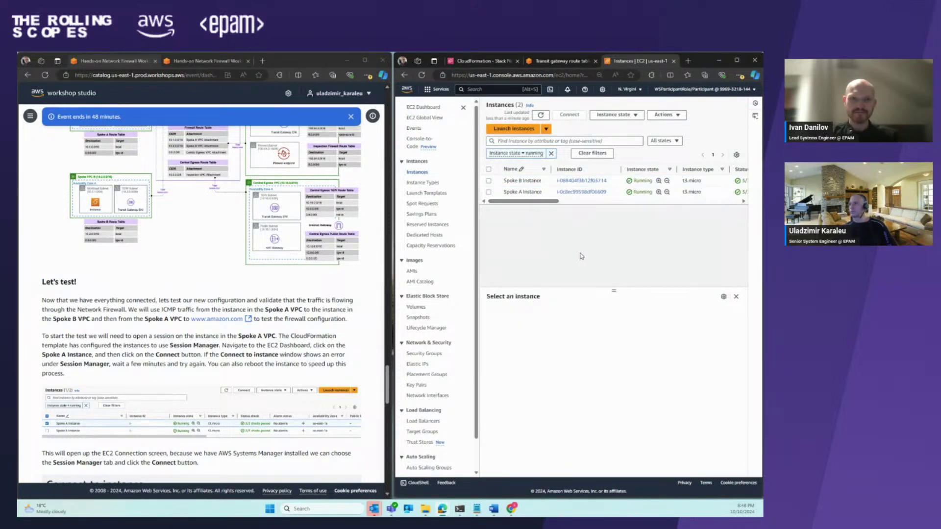
# - Check the Session Manager connection option for the Spoke A Instance, and reboot that instance
pyautogui.click(488, 192)
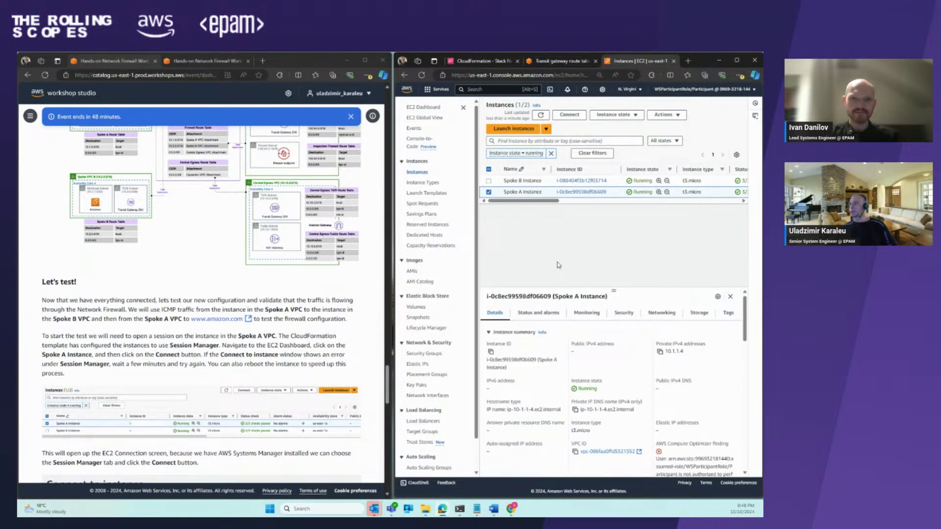
pyautogui.click(572, 117)
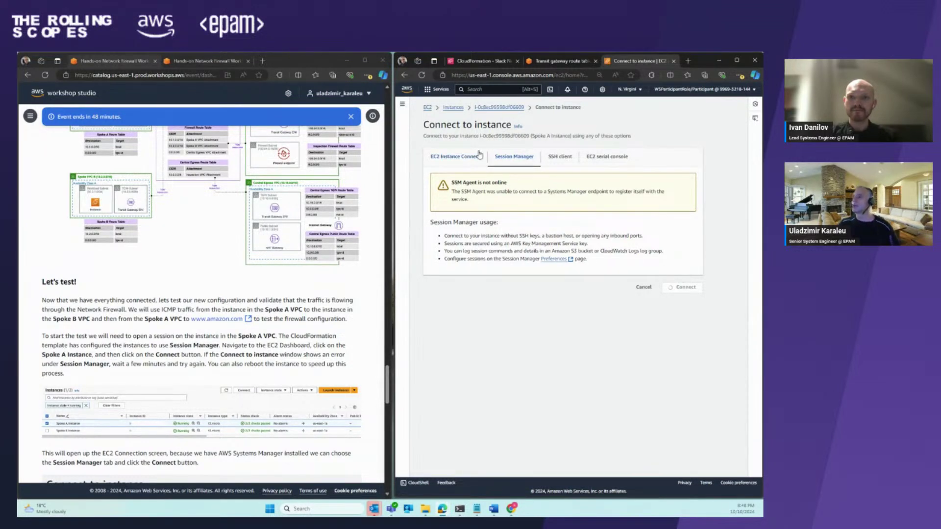
pyautogui.click(500, 107)
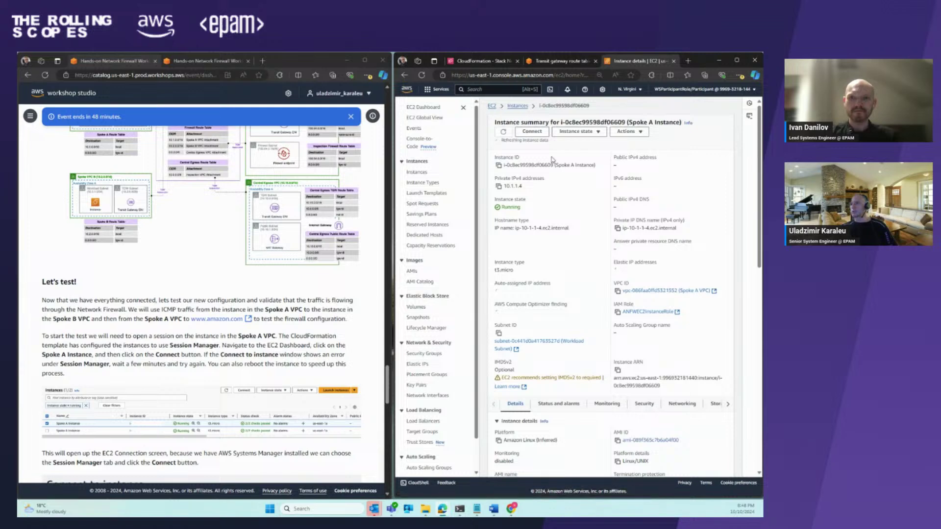
pyautogui.click(583, 133)
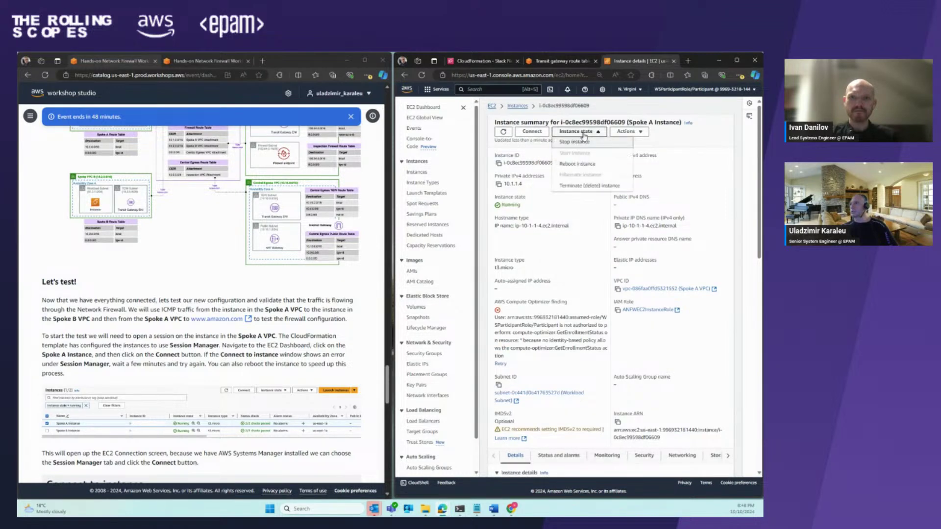
pyautogui.click(581, 164)
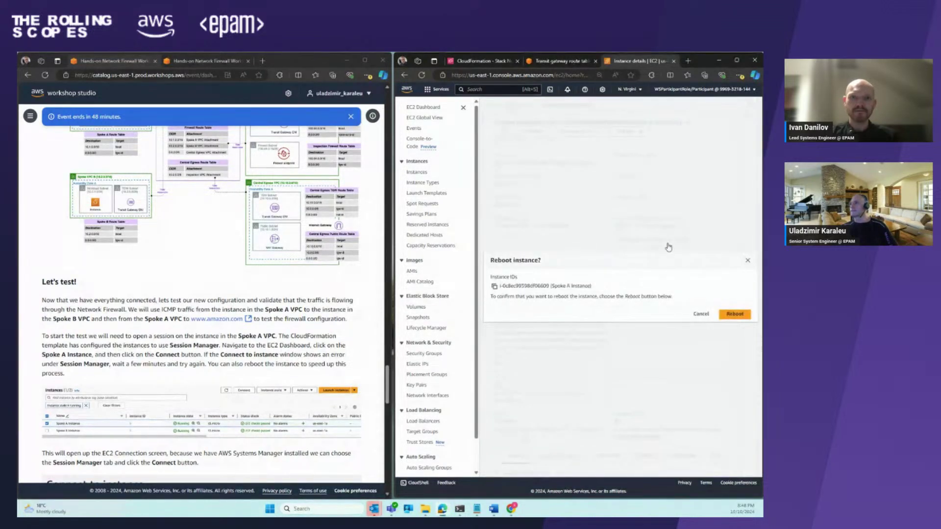
pyautogui.click(740, 316)
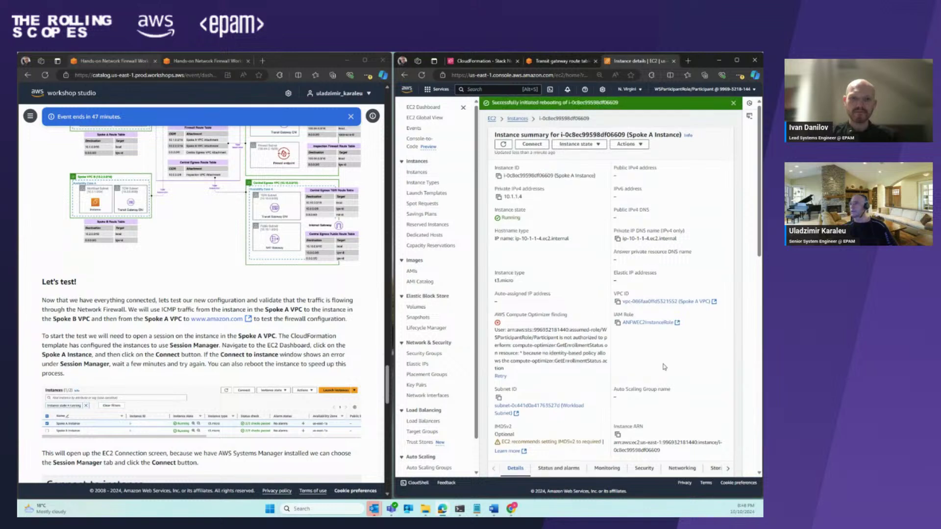
# - Connect to the Spoke A Instance through Session Manager
pyautogui.click(537, 146)
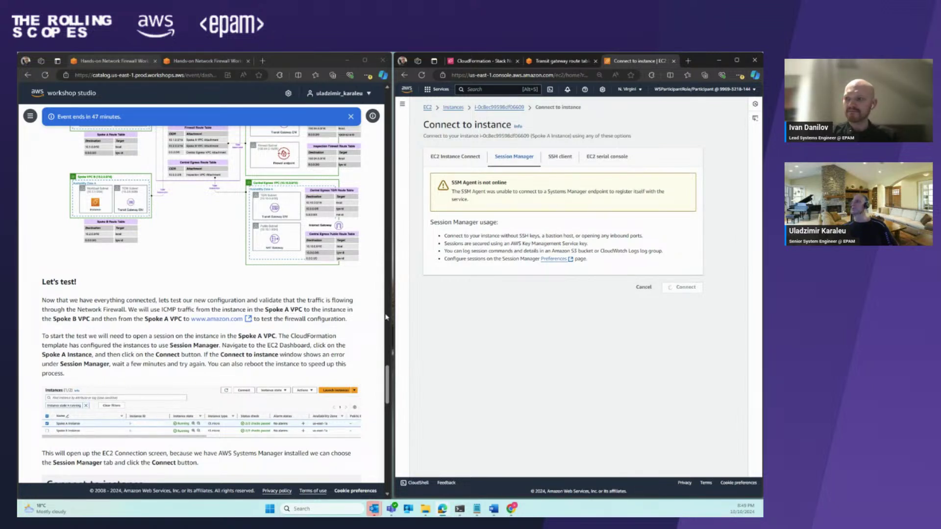
pyautogui.click(428, 108)
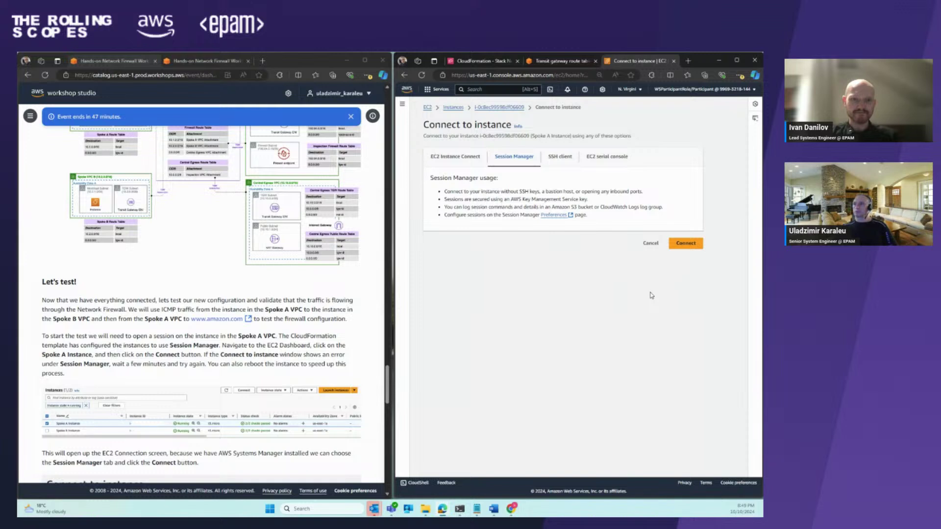
pyautogui.click(687, 244)
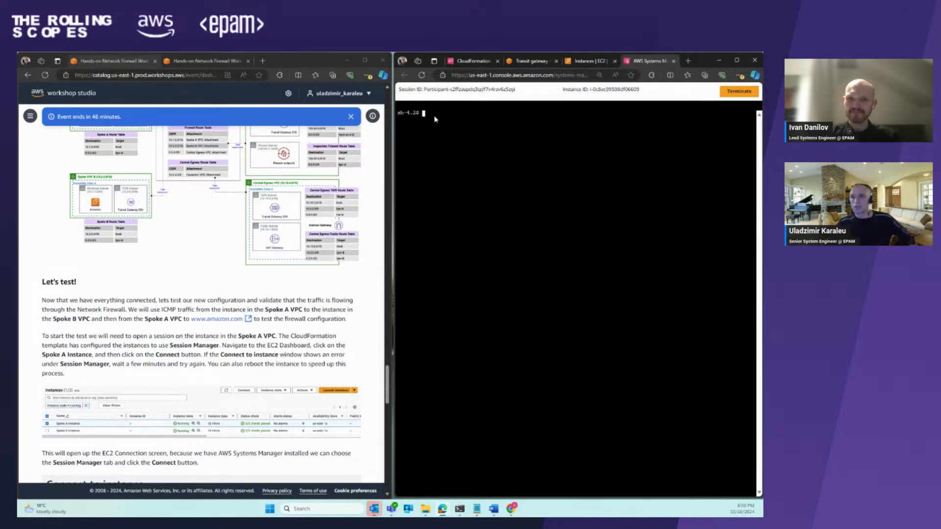
# - Ping the Spoke B Instance at 10.2.1.4 from the Spoke A session, and stop the ping after several replies
pyautogui.write('pi')
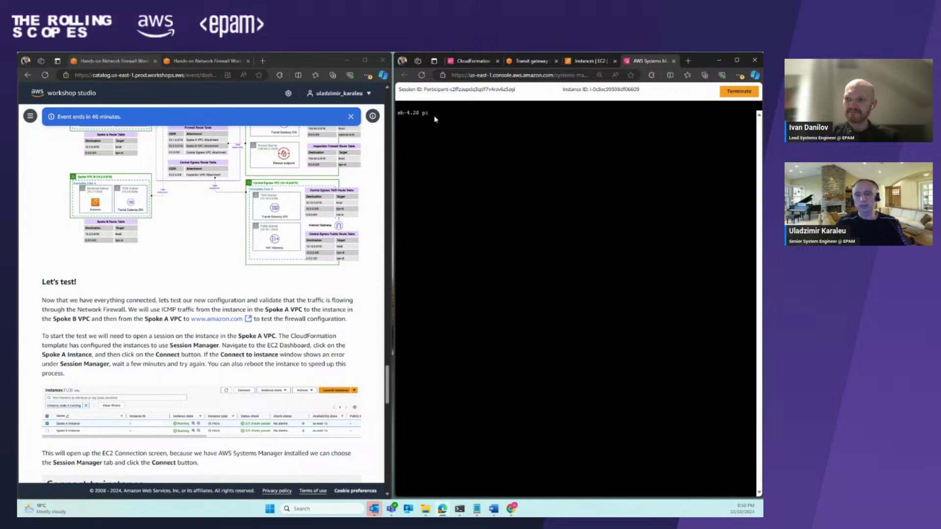
pyautogui.write('ng')
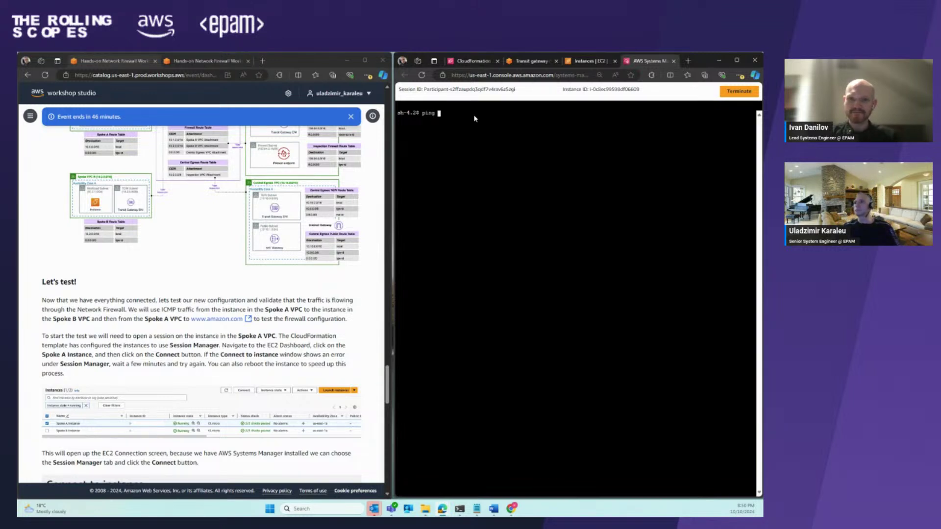
pyautogui.rightClick(463, 121)
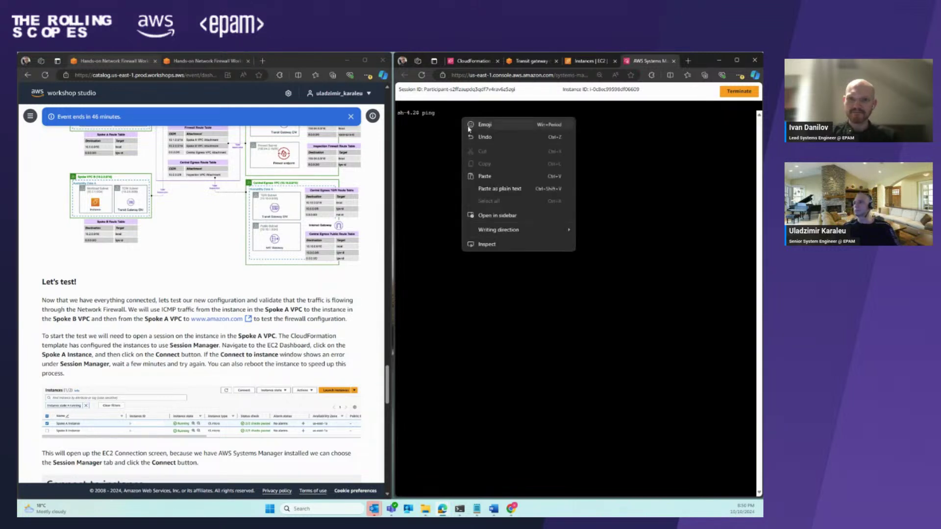
pyautogui.click(479, 174)
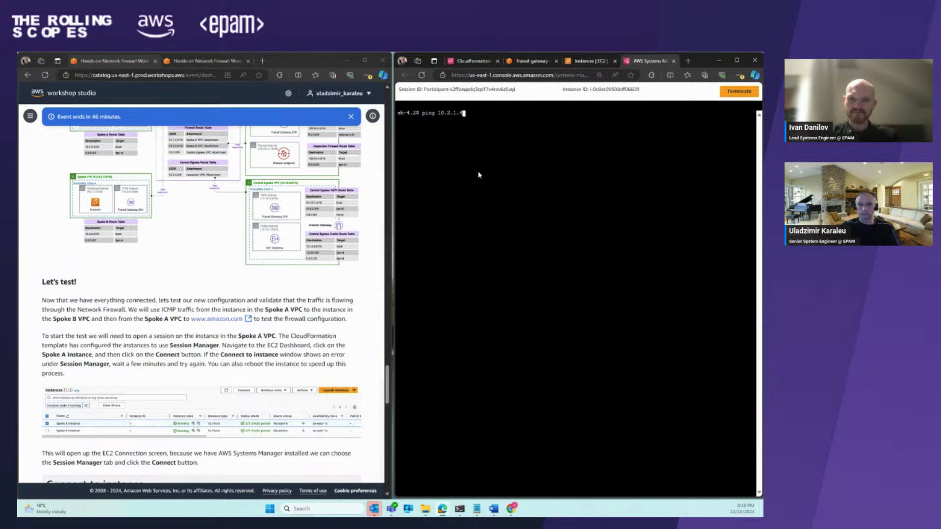
pyautogui.press('Return')
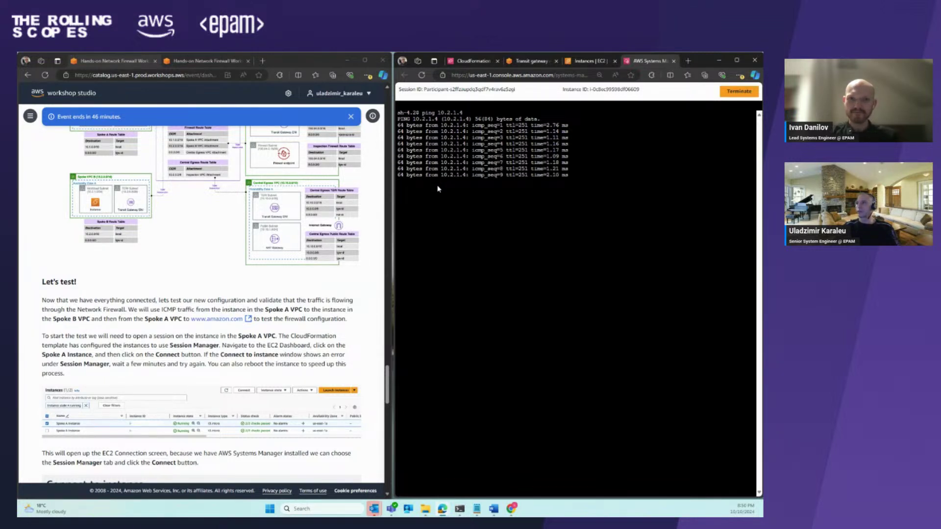
pyautogui.hotkey('ctrl', 'c')
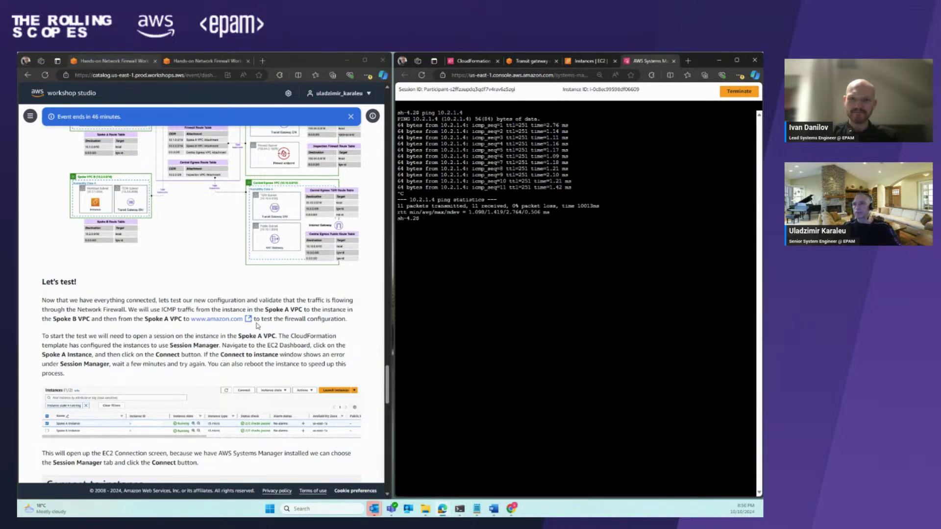
pyautogui.moveTo(190, 319); pyautogui.dragTo(242, 319)
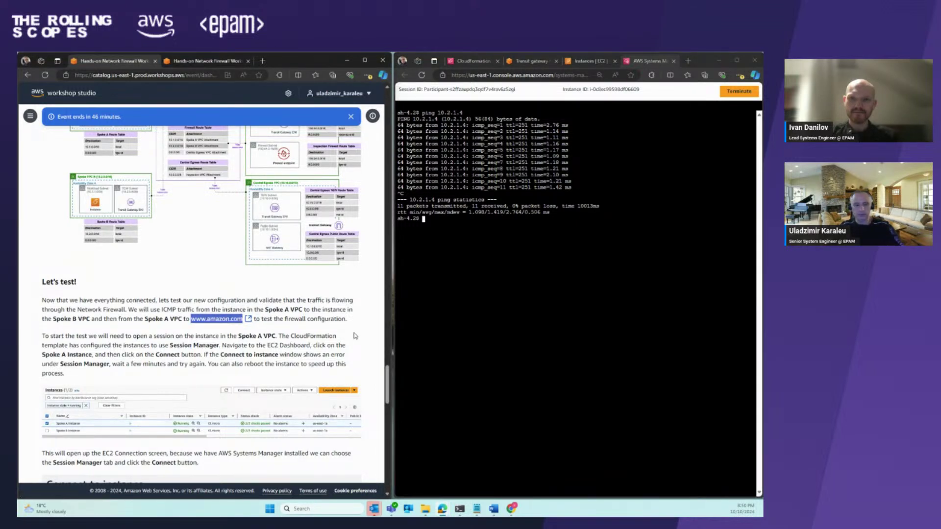
pyautogui.click(441, 226)
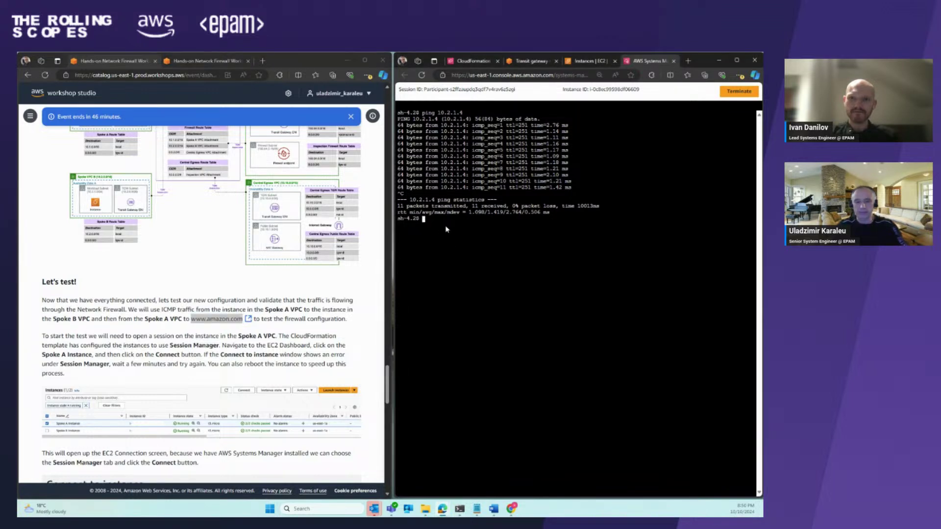
pyautogui.write('ping')
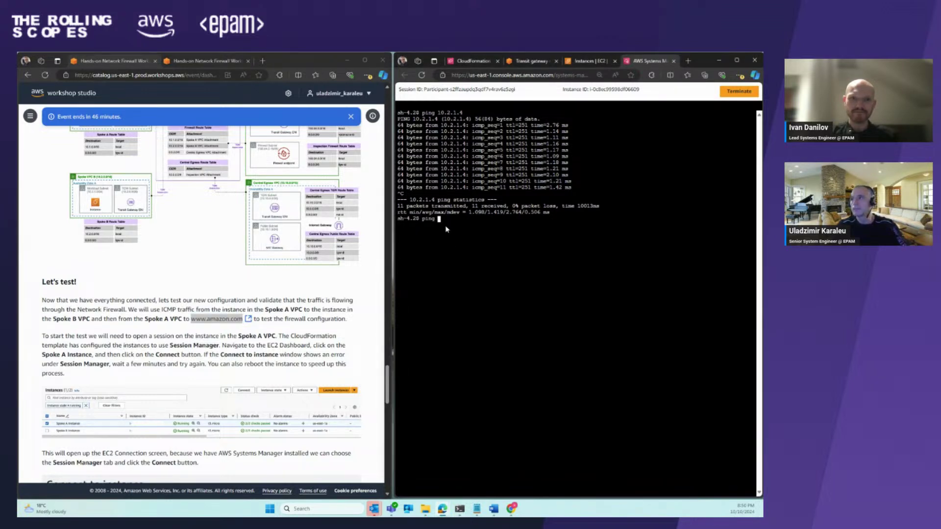
pyautogui.rightClick(445, 219)
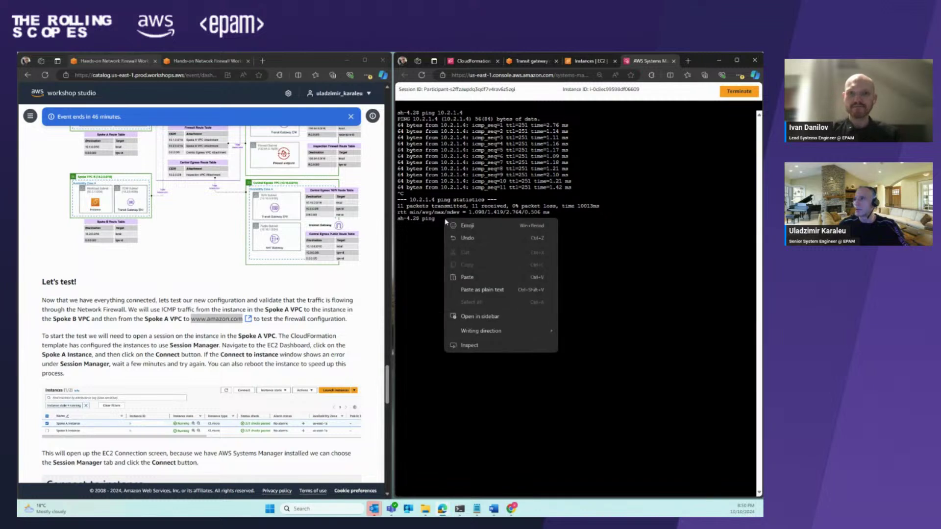
pyautogui.click(466, 277)
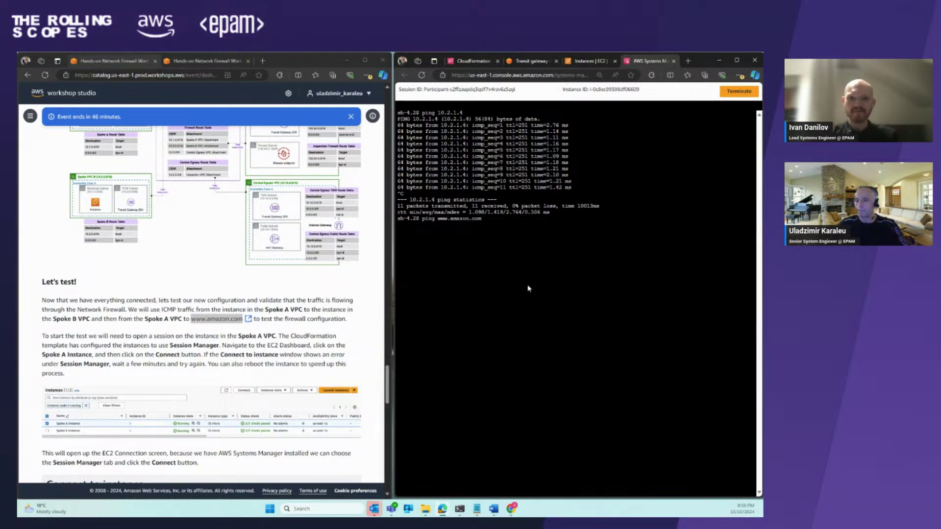
pyautogui.press('Return')
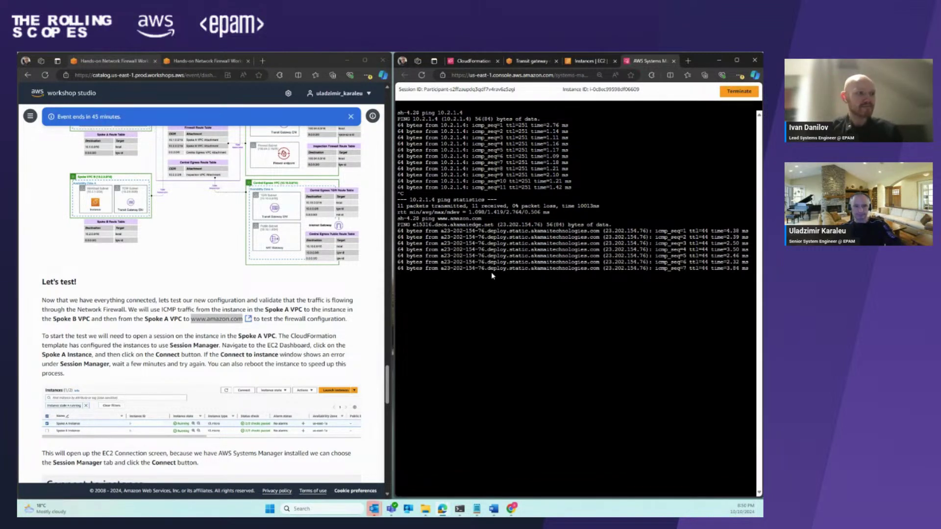
pyautogui.hotkey('ctrl', 'c')
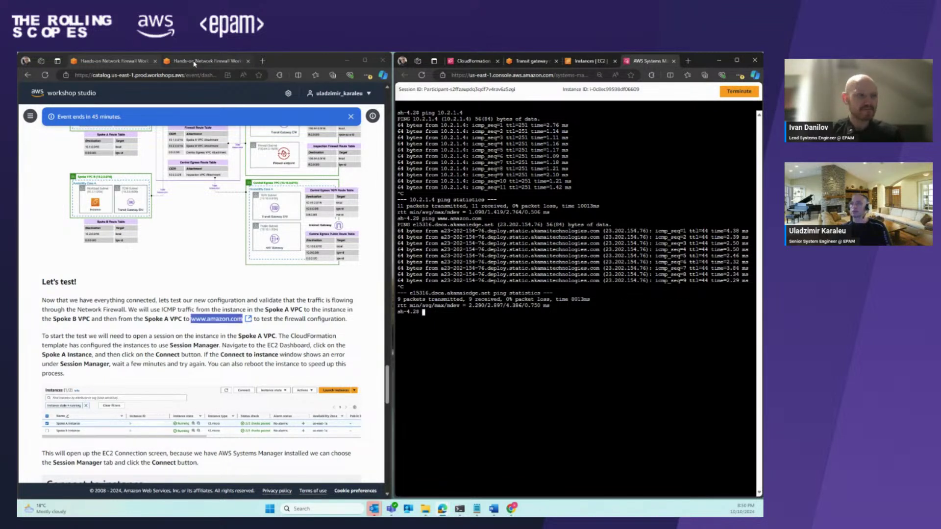
# - Examine the full architecture diagram to trace the tested traffic through the transit gateway and firewall
pyautogui.click(177, 238)
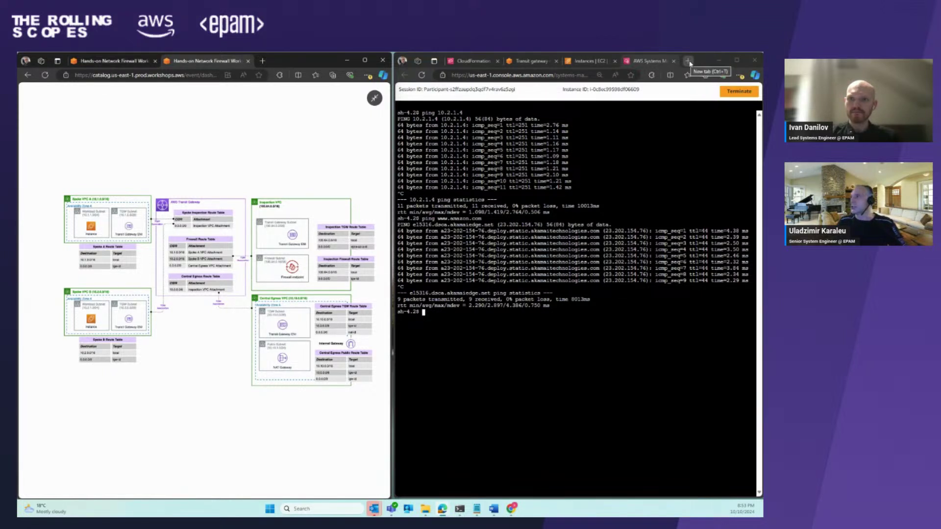
# - Duplicate the EC2 Instances browser tab and search for cloudwatch in the copy to open the CloudWatch console
pyautogui.click(568, 62)
pyautogui.rightClick(590, 63)
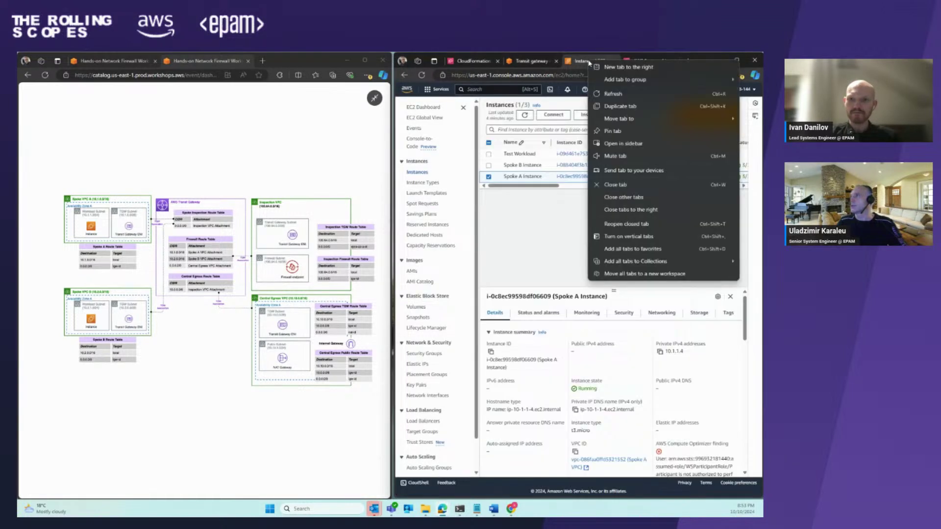
pyautogui.click(614, 106)
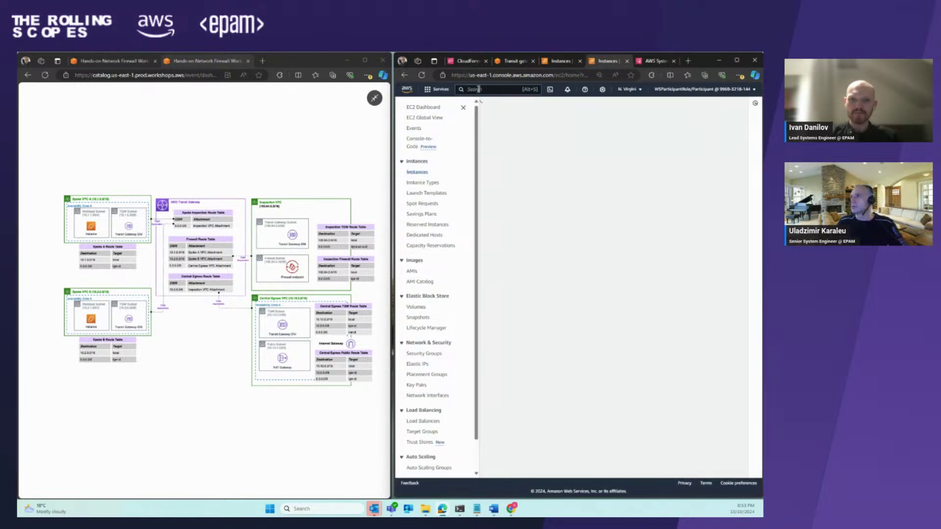
pyautogui.click(479, 89)
pyautogui.write('c')
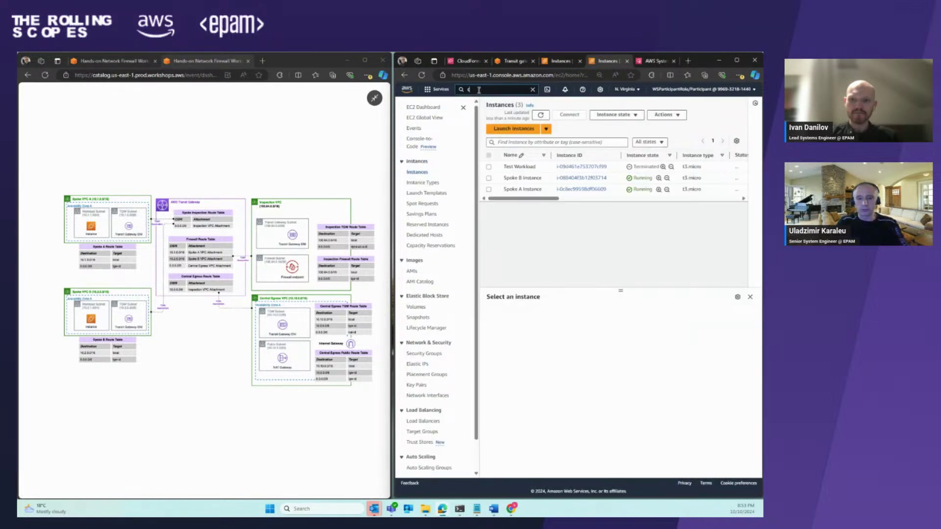
pyautogui.write('loudwa')
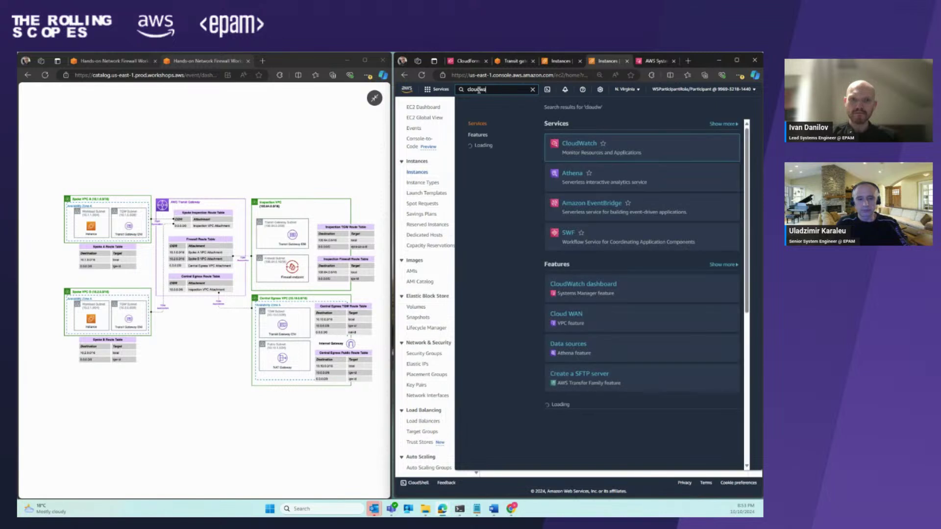
pyautogui.write('tch')
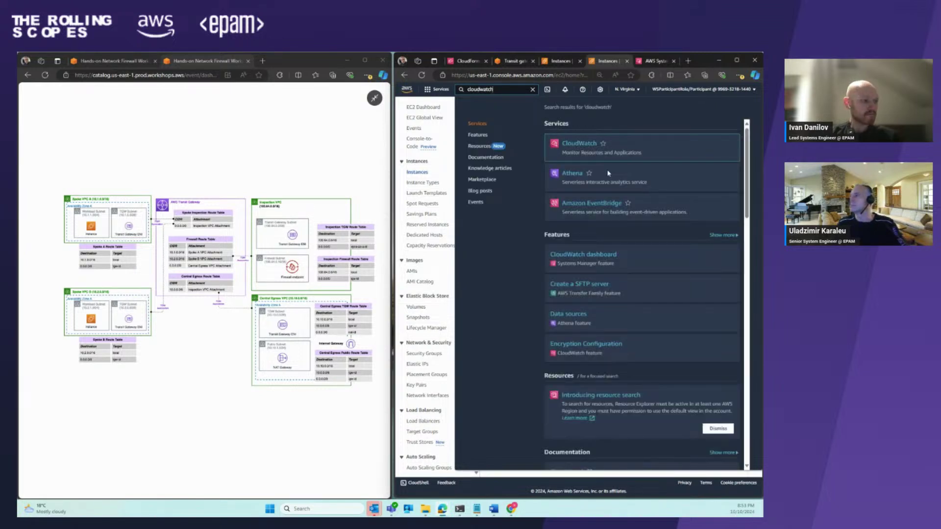
pyautogui.moveTo(583, 148)
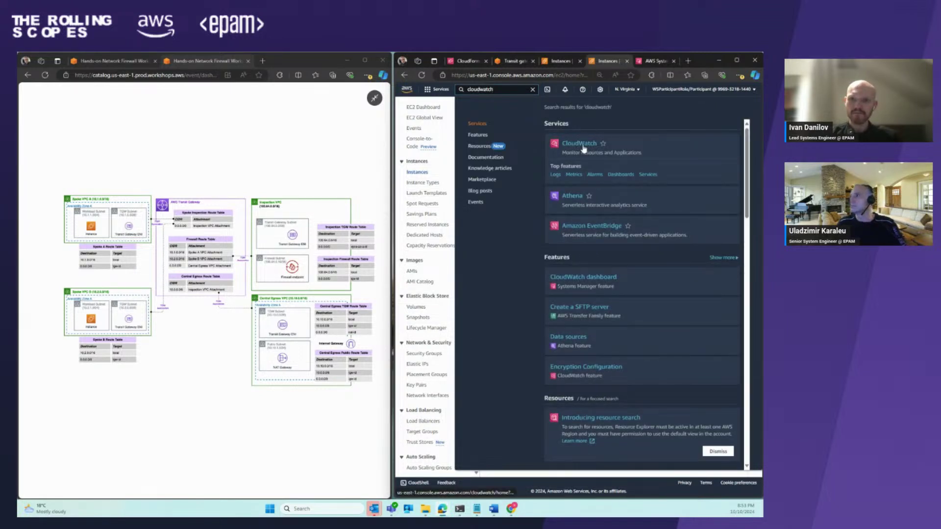
pyautogui.click(584, 147)
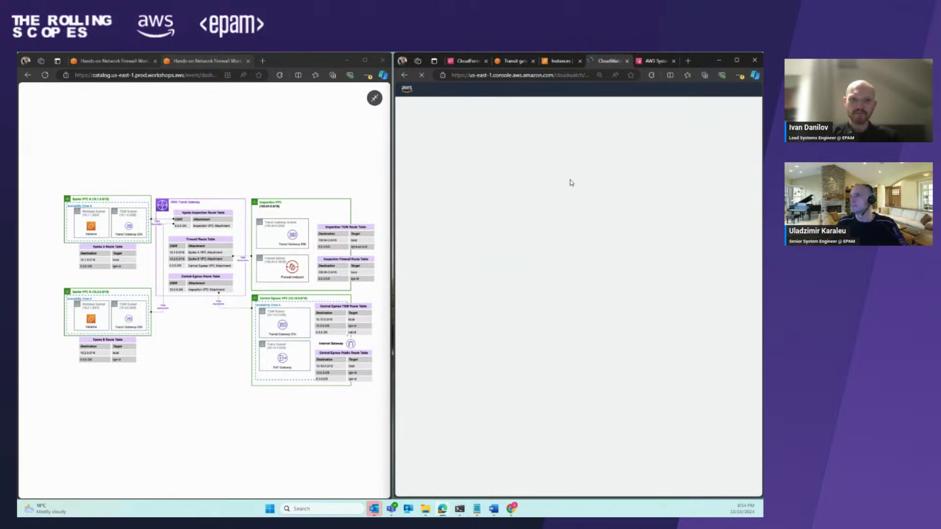
# - Following the workshop's log-viewing instructions, open the log stream of the inspection-fw/alert log group in CloudWatch
pyautogui.click(127, 60)
pyautogui.scroll(-5, 203, 280)
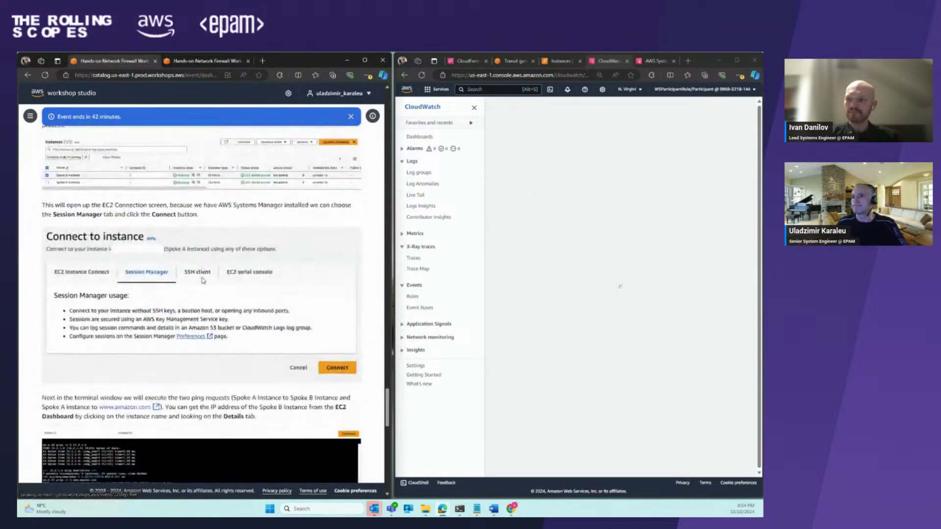
pyautogui.scroll(-10, 202, 280)
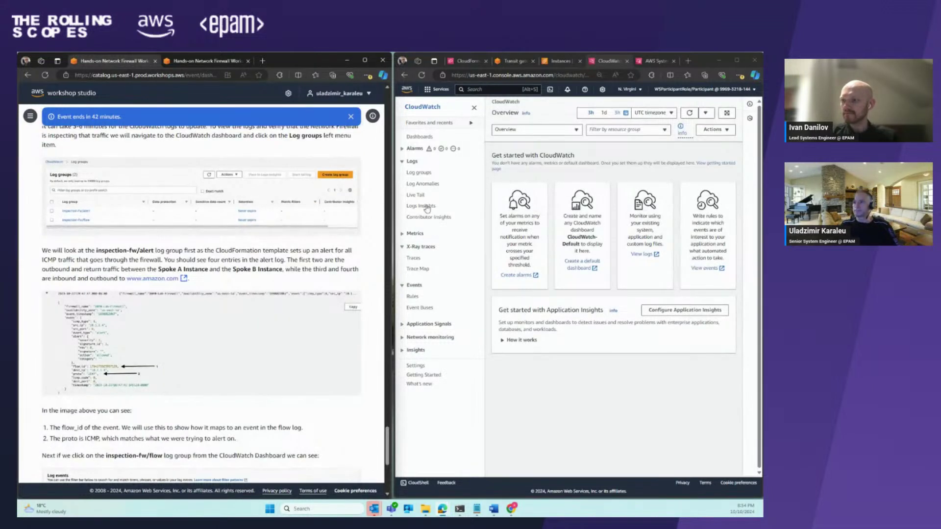
pyautogui.click(419, 172)
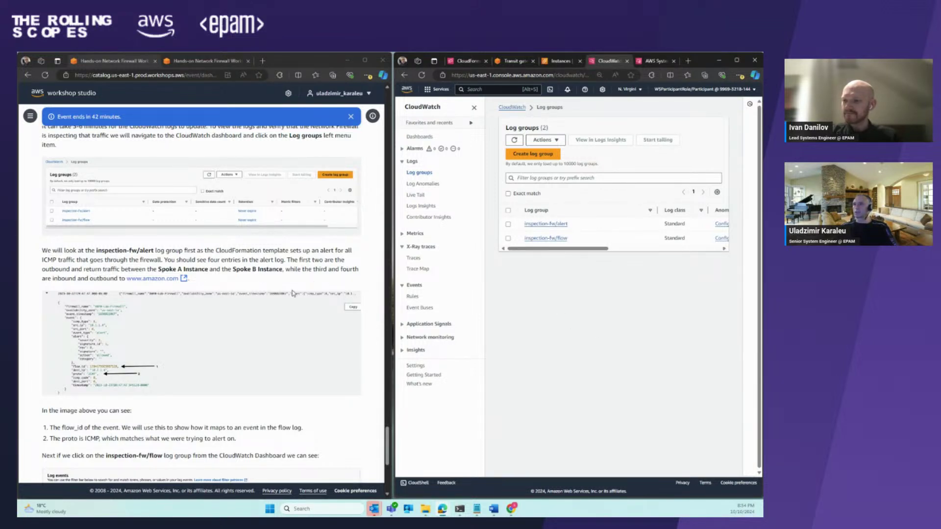
pyautogui.scroll(-1, 243, 341)
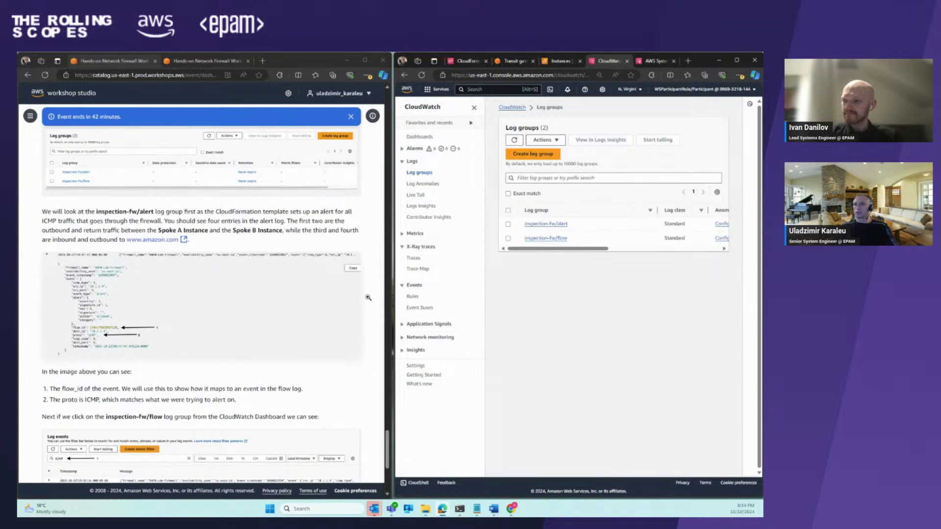
pyautogui.click(542, 225)
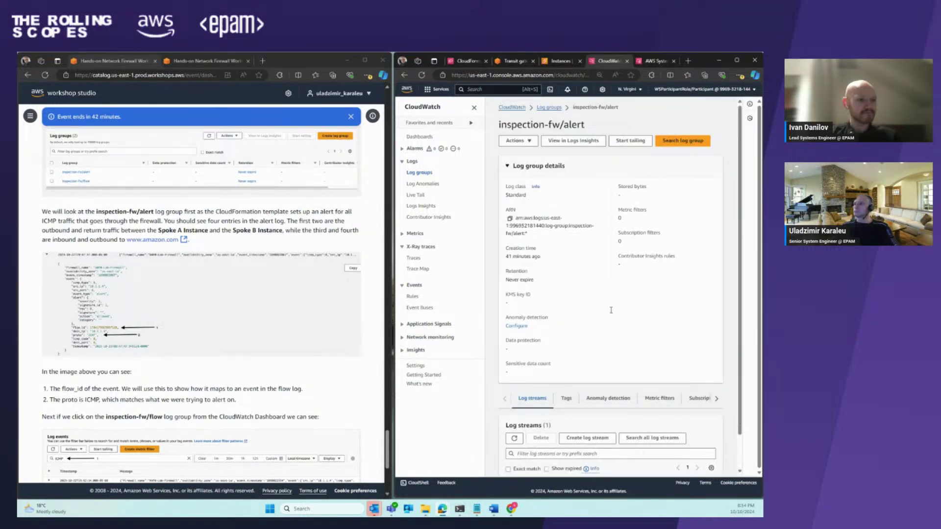
pyautogui.scroll(-1, 611, 309)
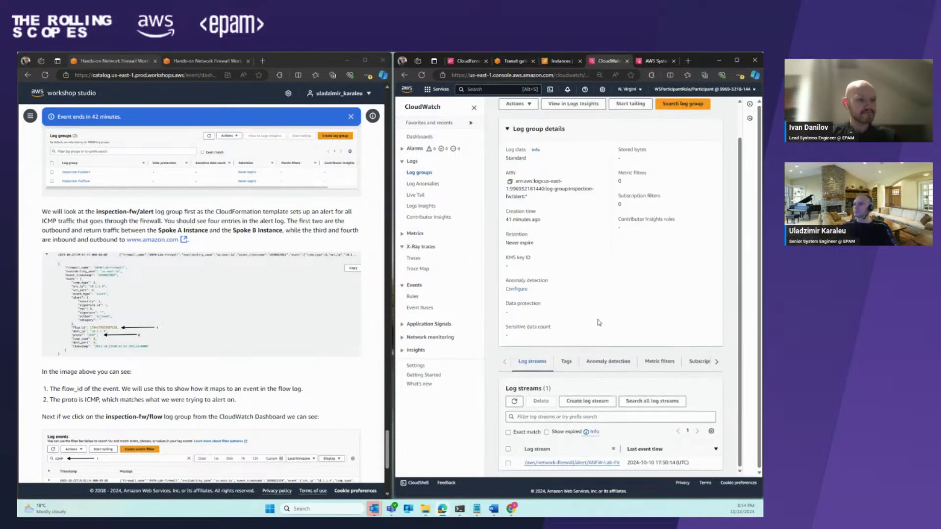
pyautogui.click(578, 463)
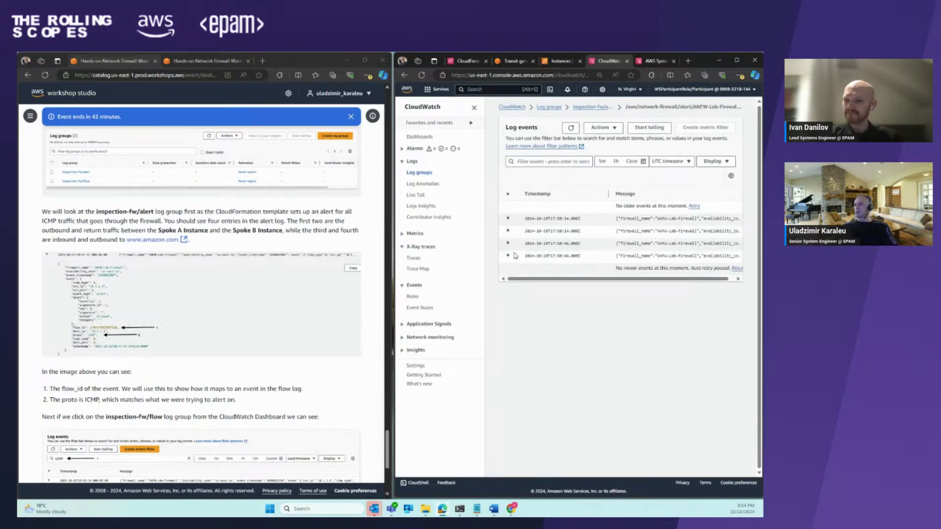
# - Examine the source IP, destination IP and protocol in the first and third alert events, then collapse the third event
pyautogui.click(507, 219)
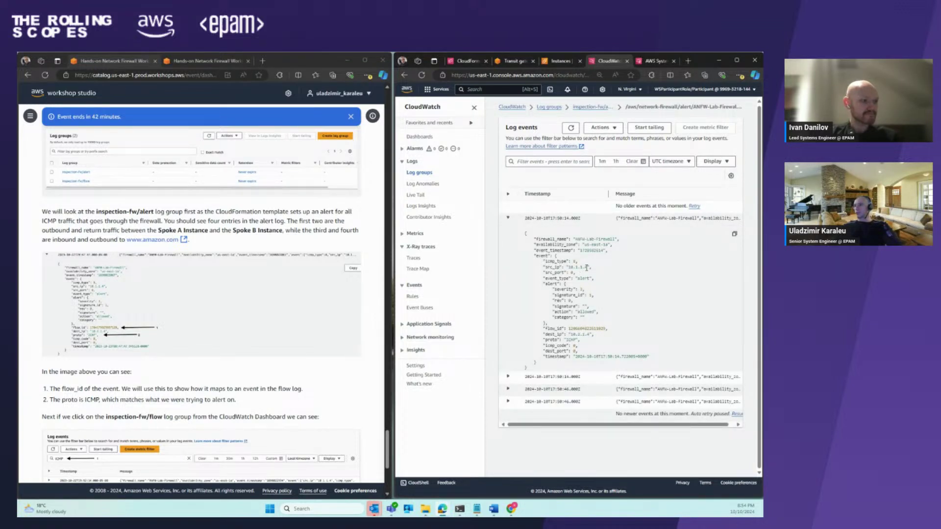
pyautogui.moveTo(579, 268); pyautogui.dragTo(568, 268)
pyautogui.click(577, 338)
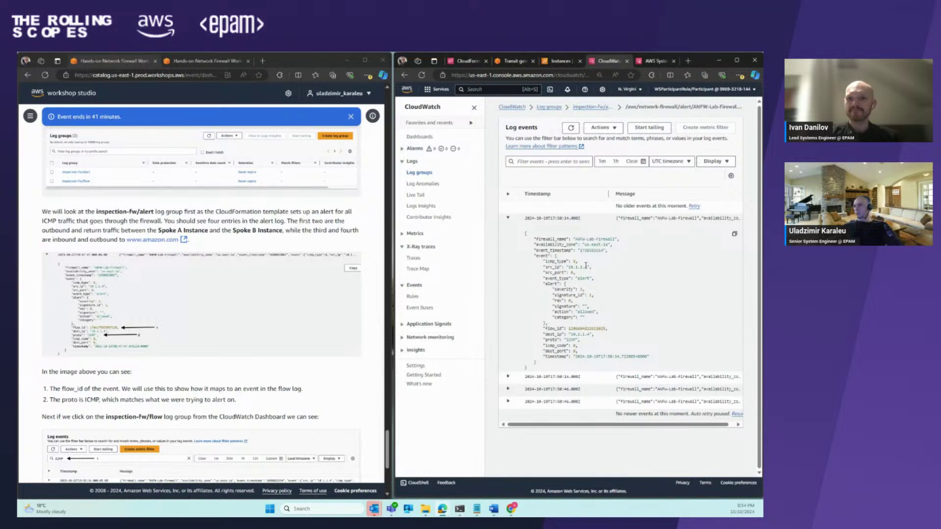
pyautogui.moveTo(578, 268); pyautogui.dragTo(575, 268)
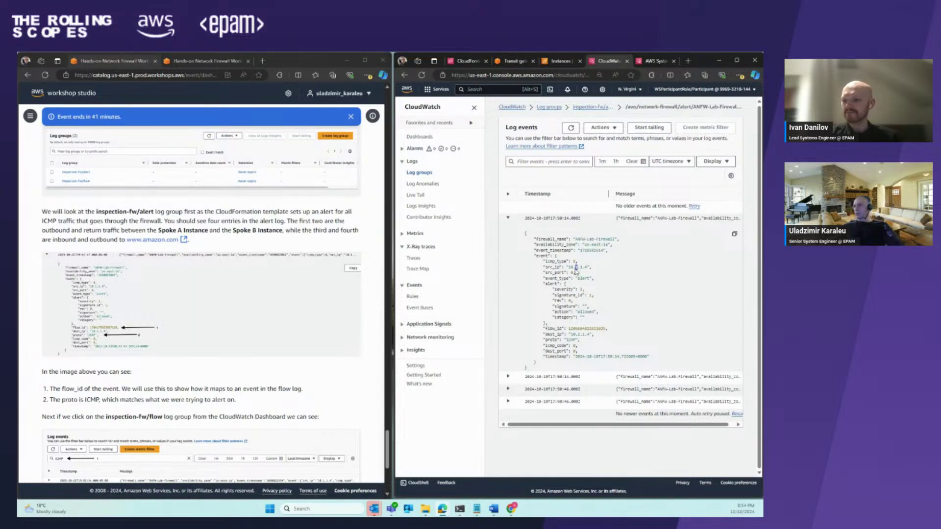
pyautogui.moveTo(580, 334); pyautogui.dragTo(577, 335)
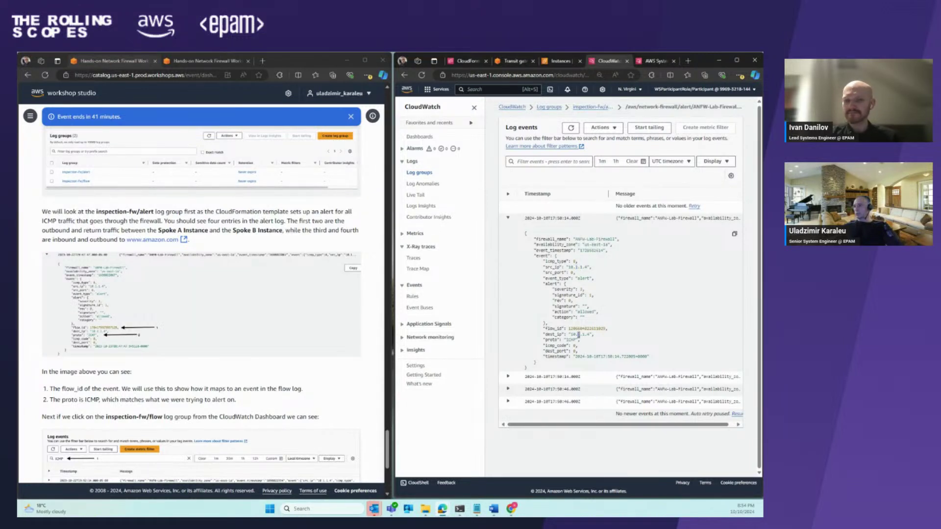
pyautogui.click(591, 349)
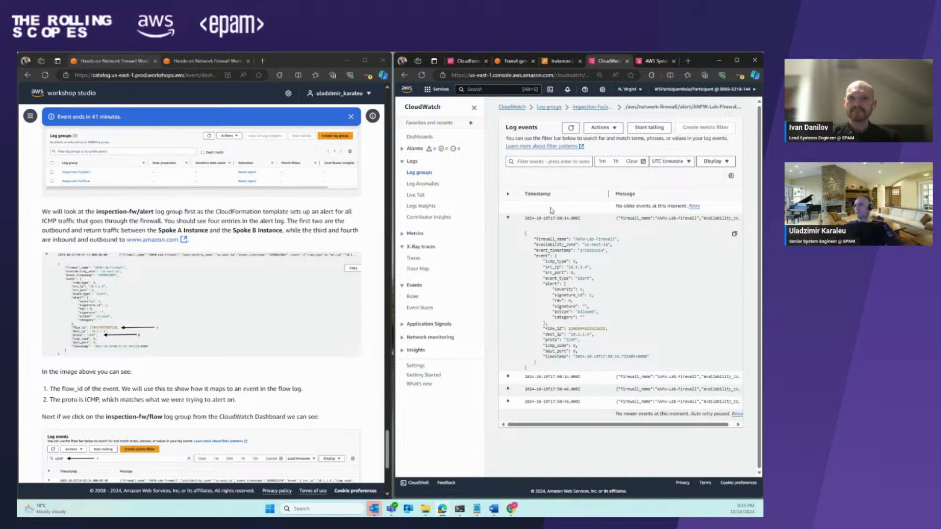
pyautogui.click(508, 390)
pyautogui.scroll(-2, 610, 356)
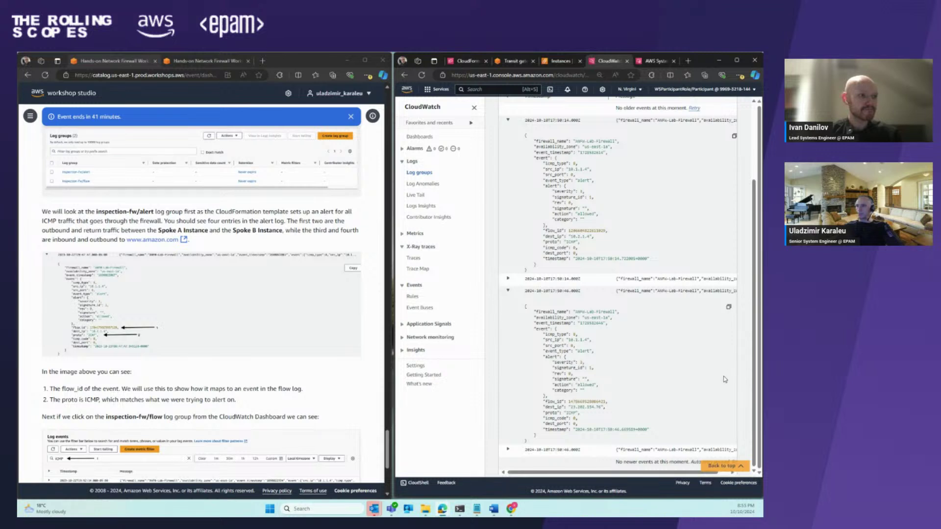
pyautogui.click(510, 290)
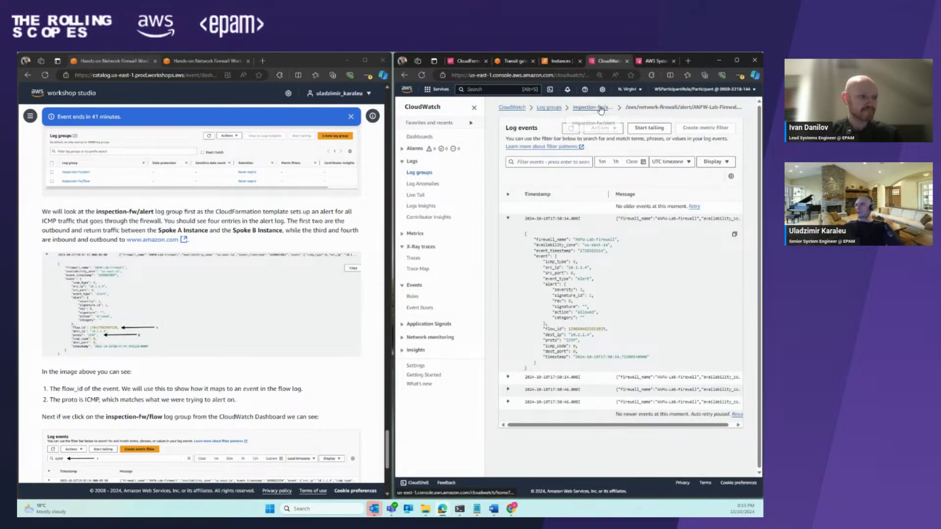
# - Return to the log groups, check the flow-log instructions, and open the log stream of the inspection-fw/flow group
pyautogui.click(548, 107)
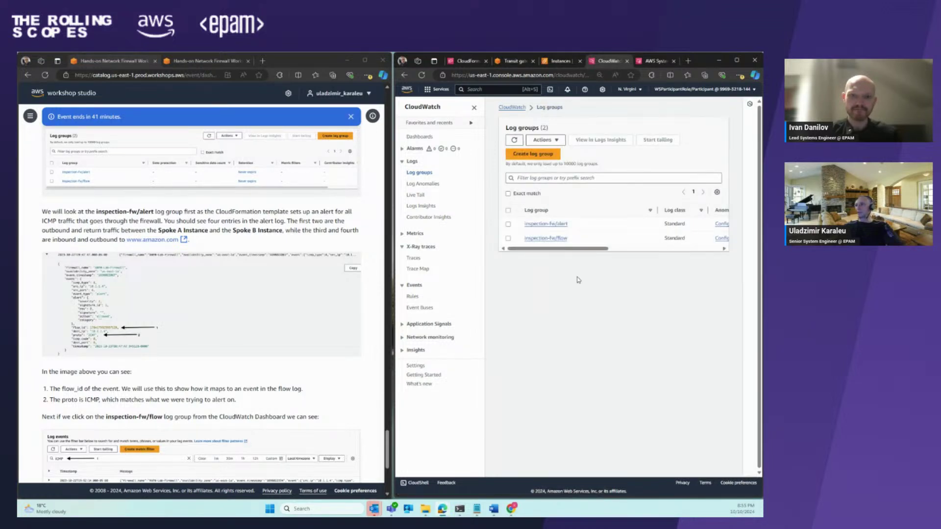
pyautogui.click(541, 239)
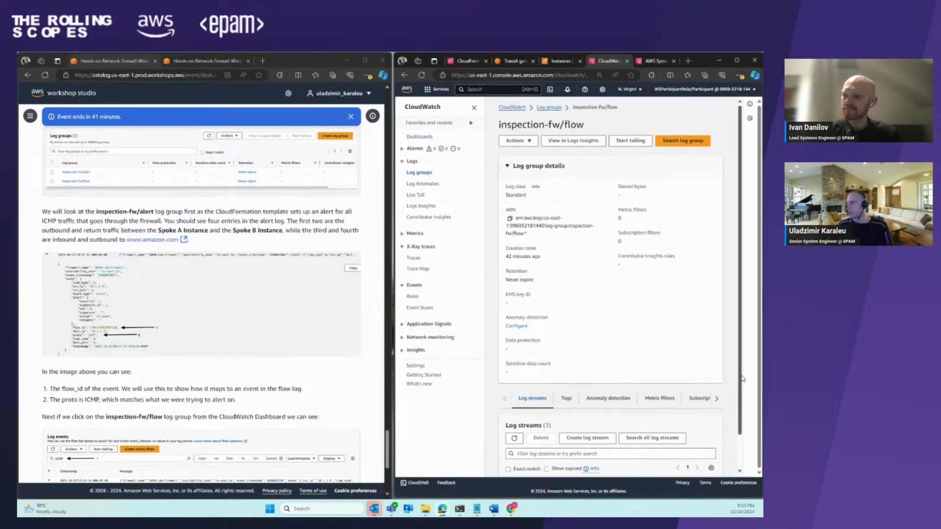
pyautogui.scroll(-1, 734, 392)
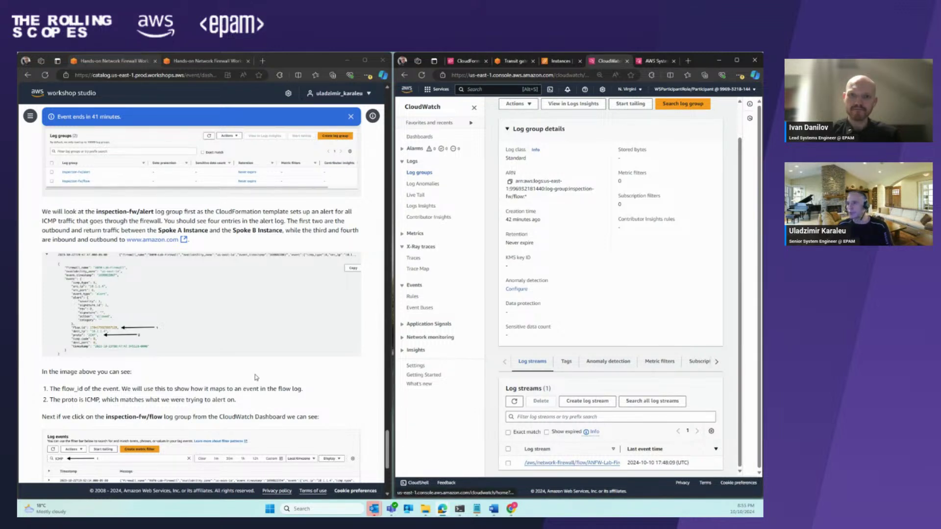
pyautogui.scroll(-3, 270, 378)
pyautogui.scroll(-3, 338, 392)
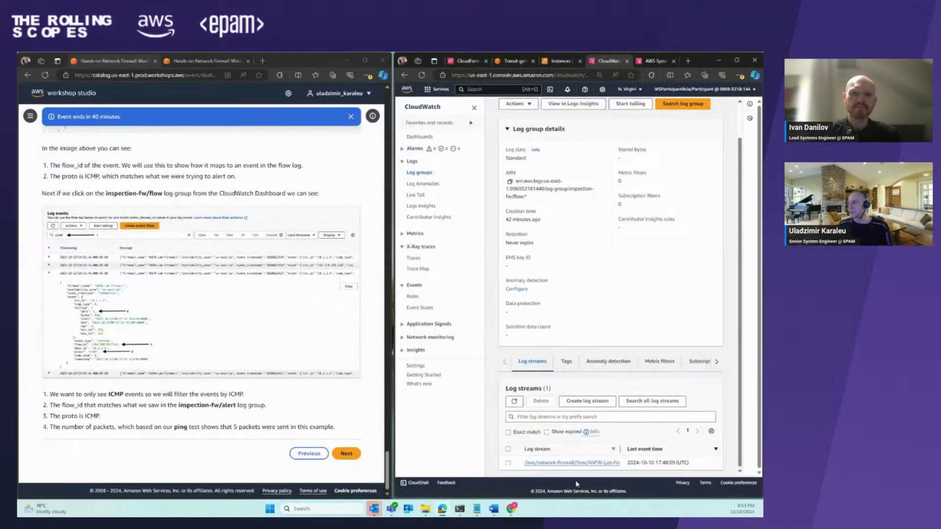
pyautogui.click(567, 463)
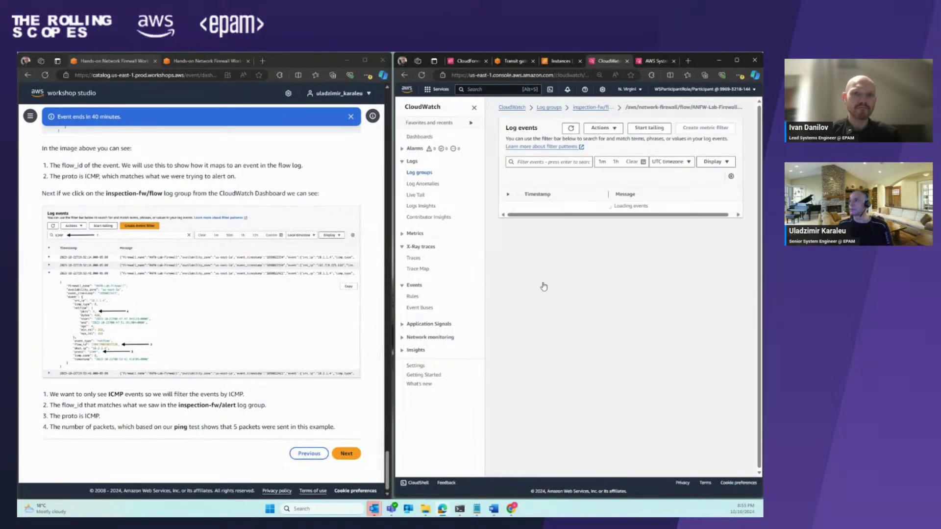
# - Filter the inspection-fw/flow log events by ICMP
pyautogui.scroll(-1, 577, 244)
pyautogui.scroll(1, 577, 244)
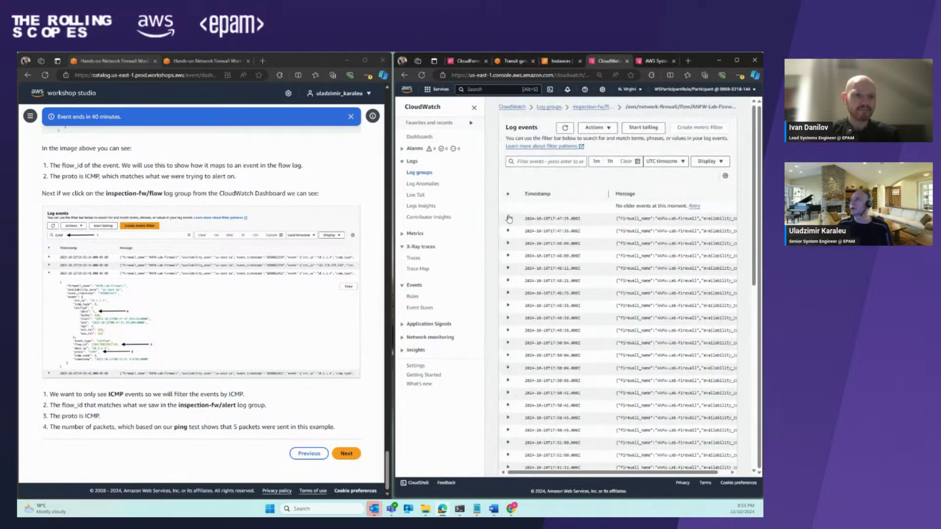
pyautogui.click(536, 162)
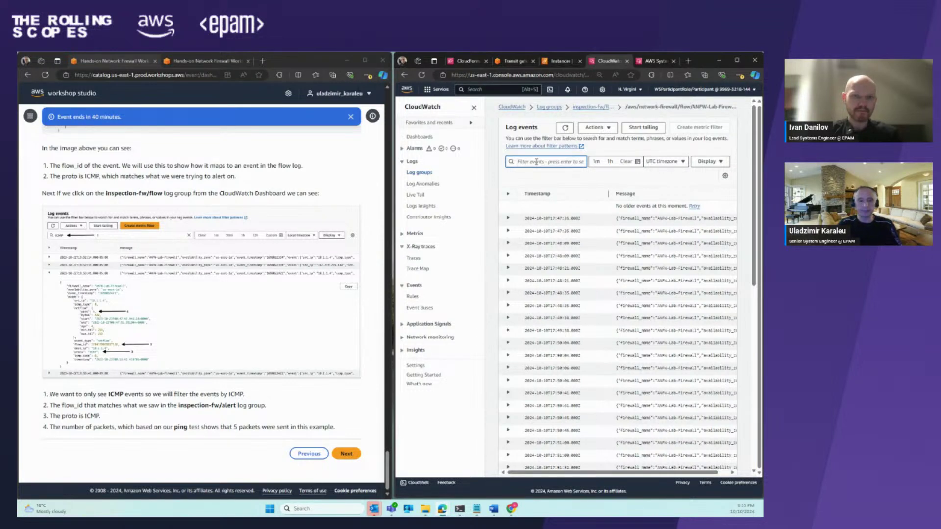
pyautogui.write('ICMP')
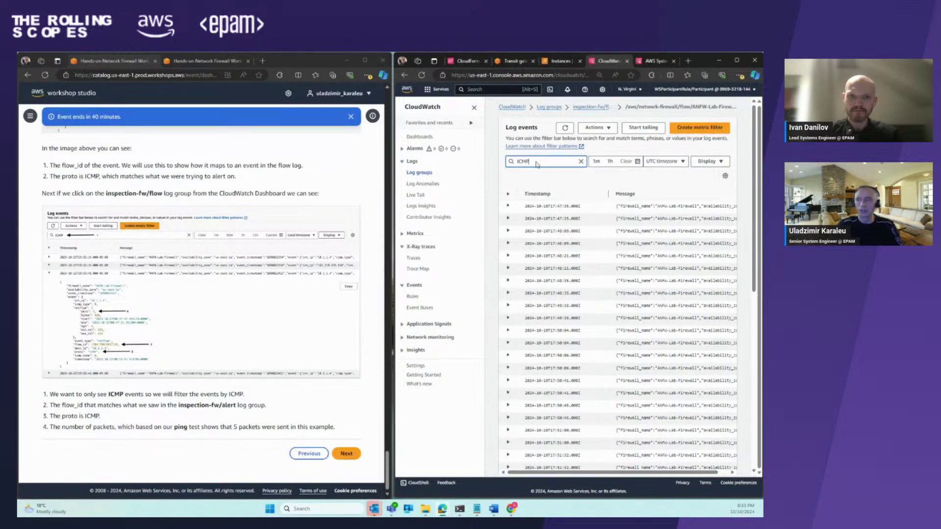
pyautogui.press('Return')
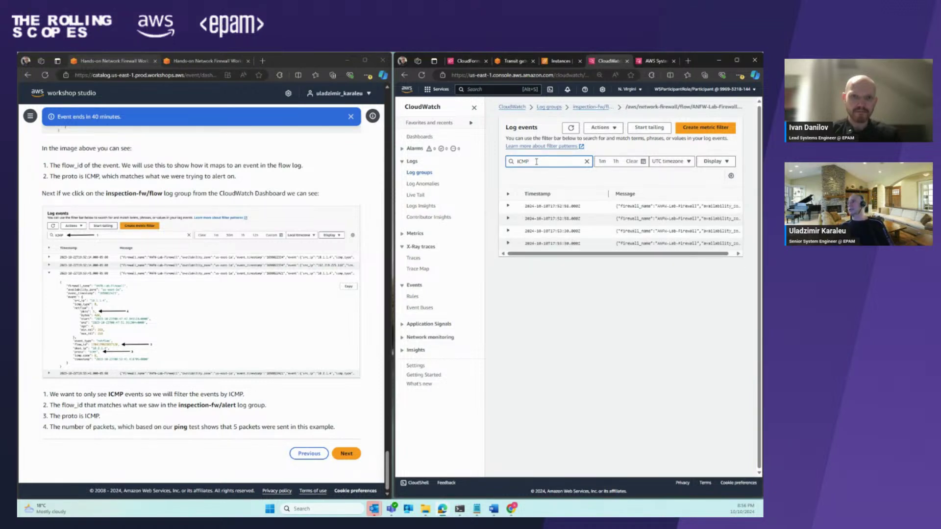
# - Examine the source IP and netflow details of the last ICMP flow event, then collapse it
pyautogui.click(508, 245)
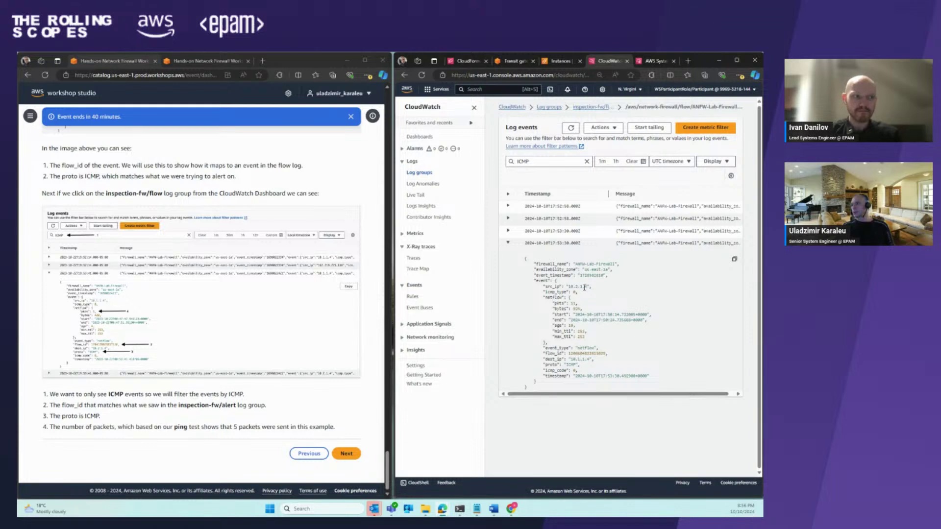
pyautogui.moveTo(579, 287); pyautogui.dragTo(574, 287)
pyautogui.click(585, 385)
pyautogui.click(508, 243)
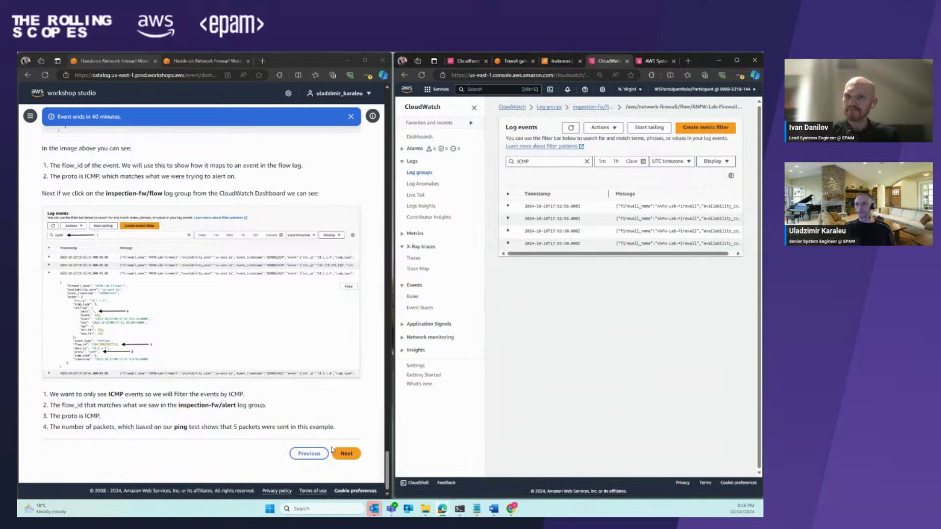
# - Advance the workshop to Configure an Approved Domain List and read how to start creating the stateful rule group
pyautogui.click(347, 453)
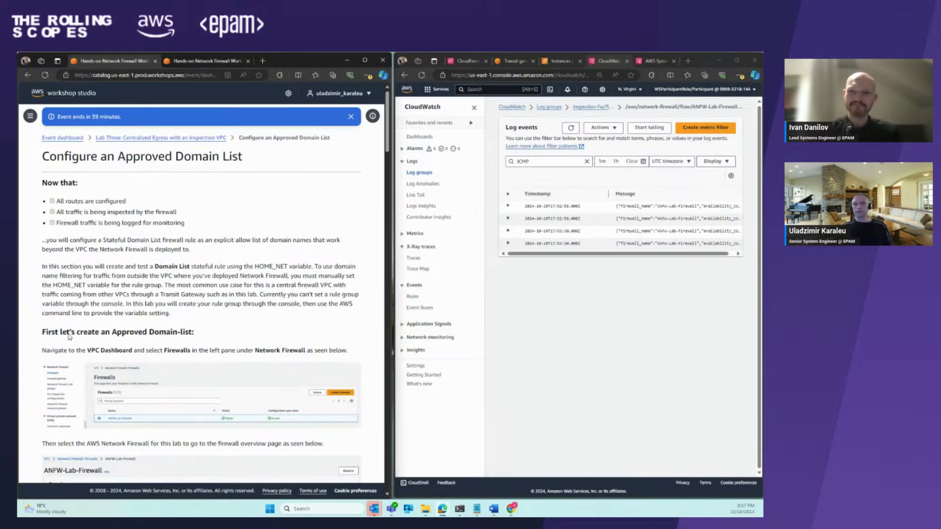
pyautogui.scroll(-3, 135, 274)
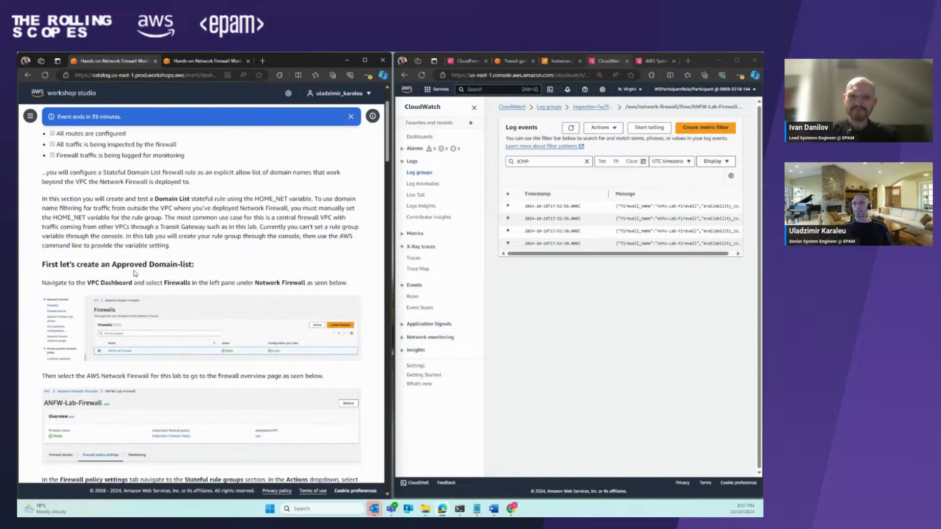
pyautogui.scroll(-1, 133, 270)
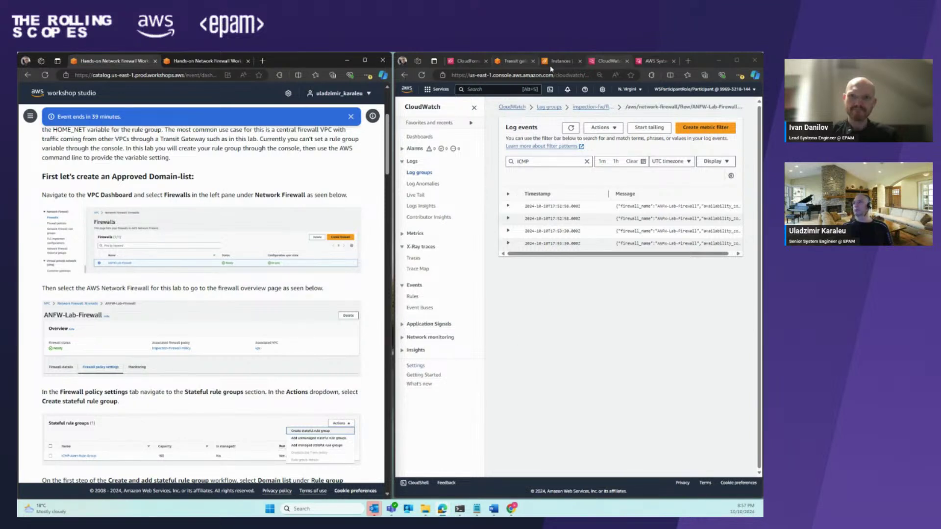
# - Go to the VPC console and open the list of Network Firewall firewalls
pyautogui.click(512, 61)
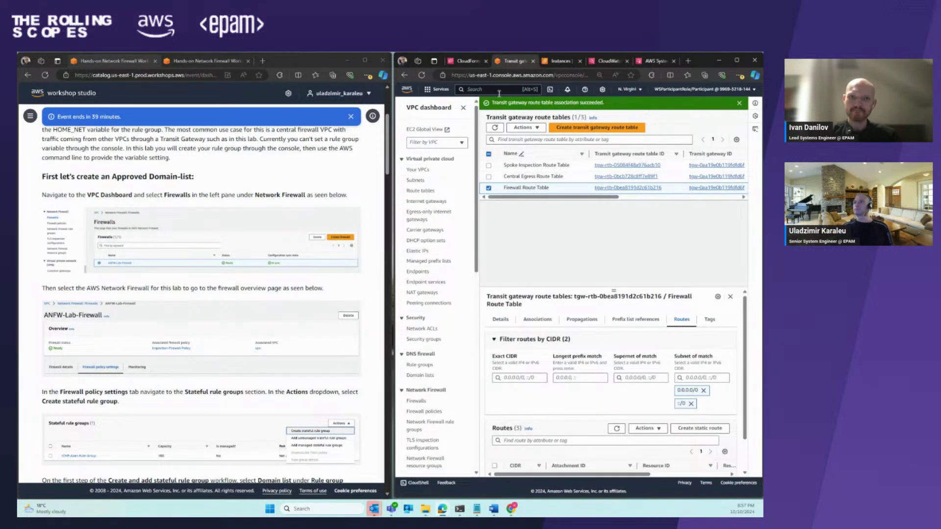
pyautogui.click(481, 90)
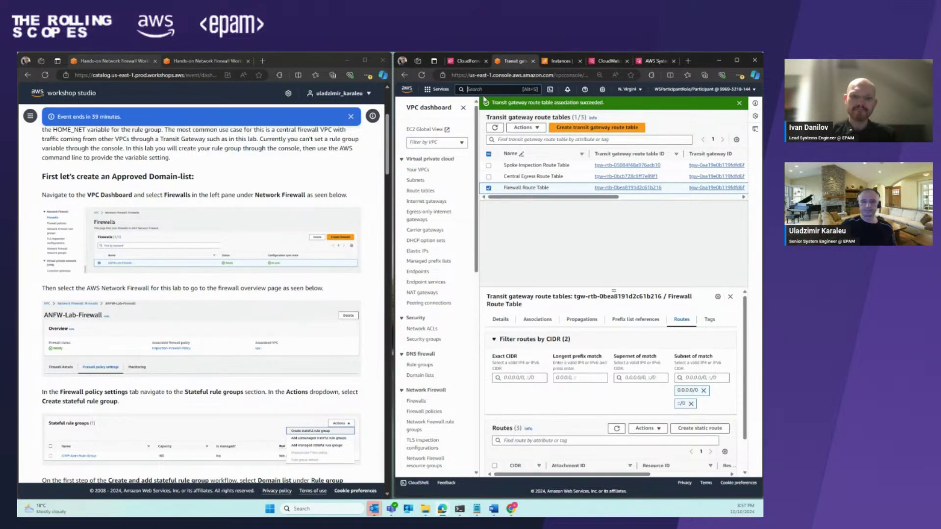
pyautogui.write('vp')
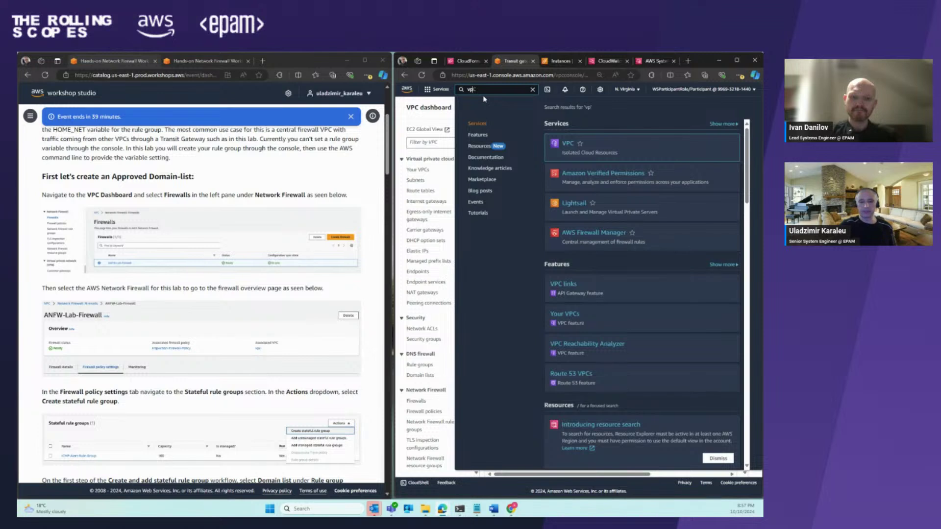
pyautogui.write('c')
pyautogui.press('Return')
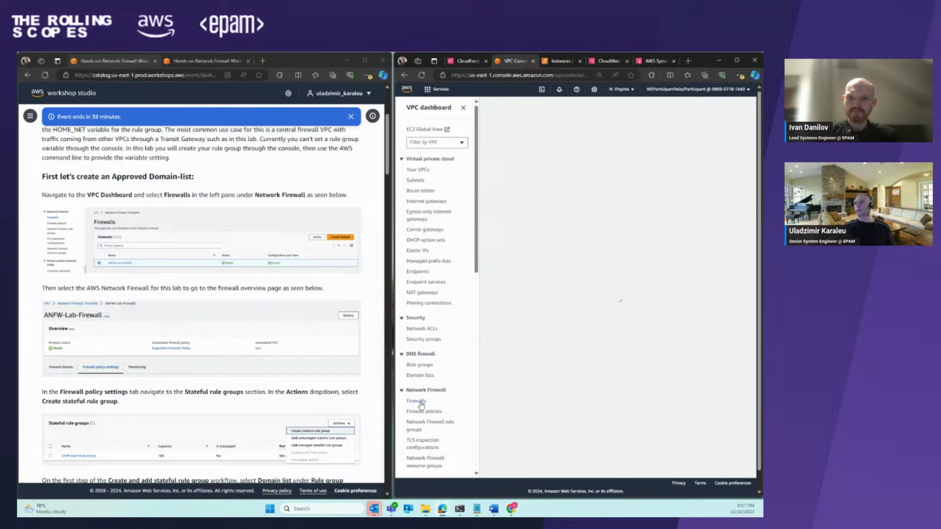
pyautogui.click(420, 405)
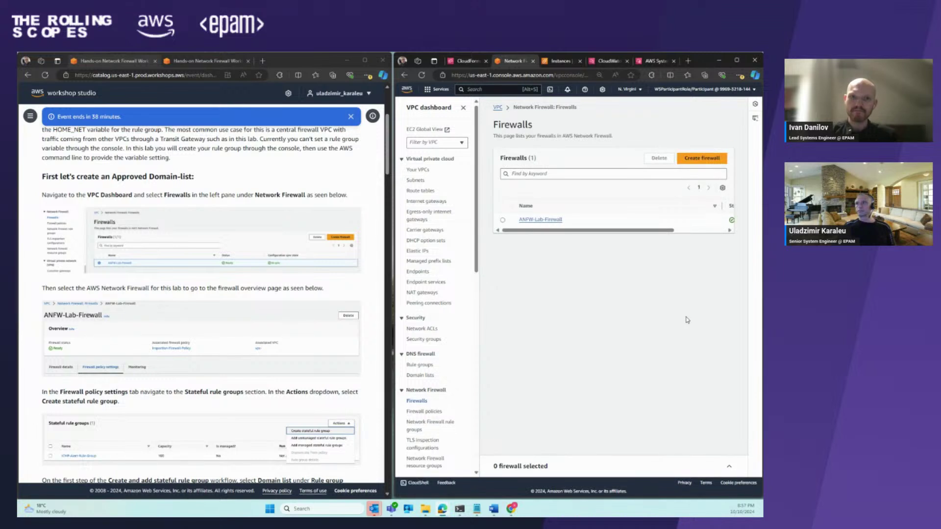
# - Open the policy settings of ANFW-Lab-Firewall and start creating a stateful rule group
pyautogui.click(537, 220)
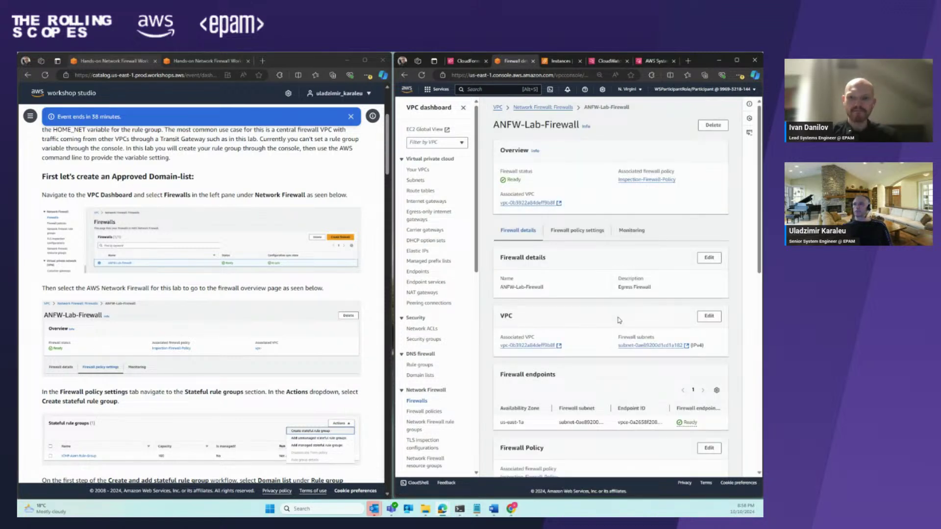
pyautogui.click(571, 233)
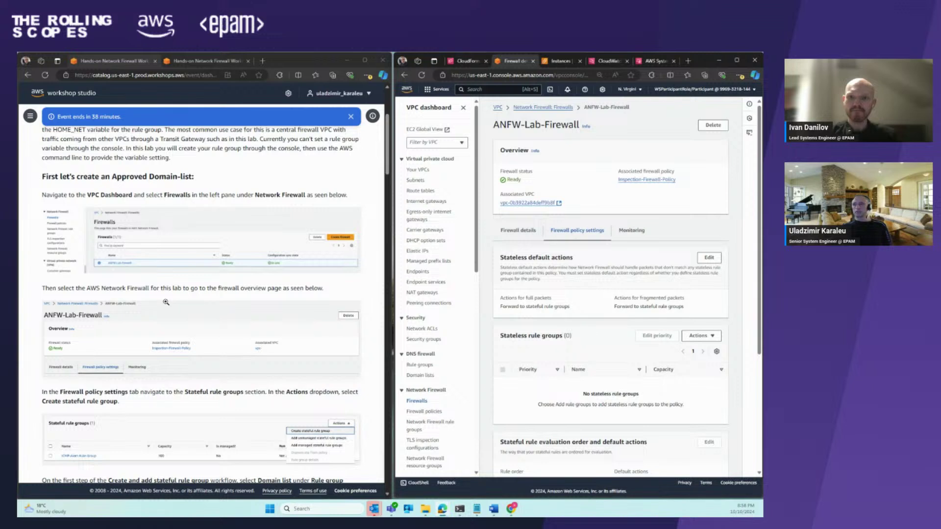
pyautogui.scroll(-3, 239, 288)
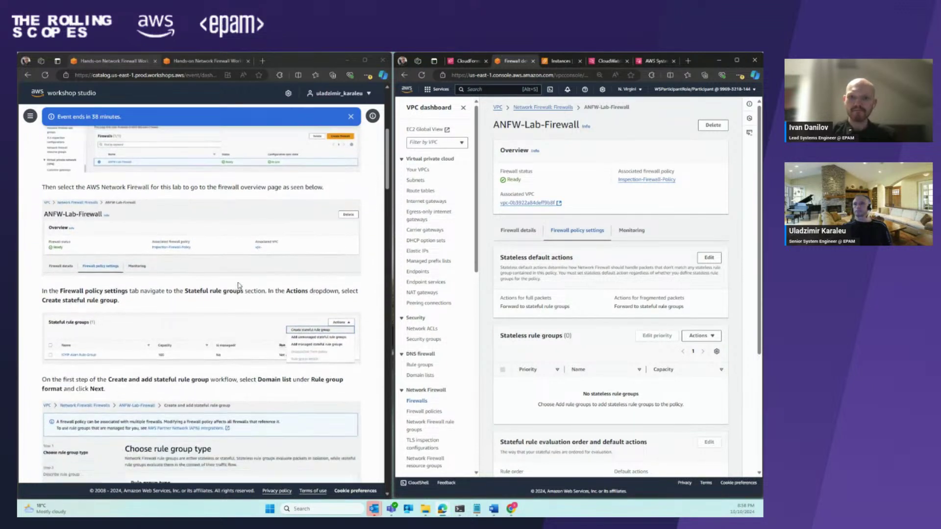
pyautogui.scroll(-1, 238, 285)
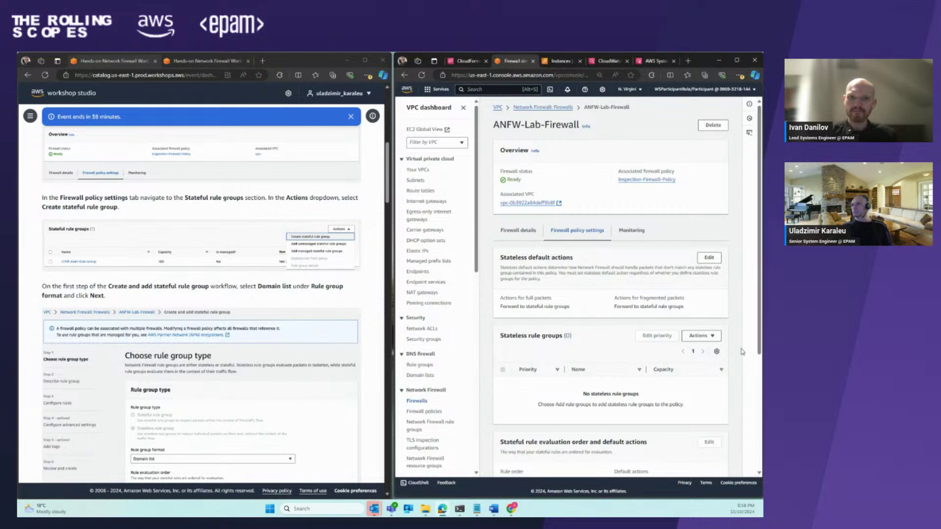
pyautogui.scroll(-2, 638, 373)
pyautogui.scroll(-2, 637, 373)
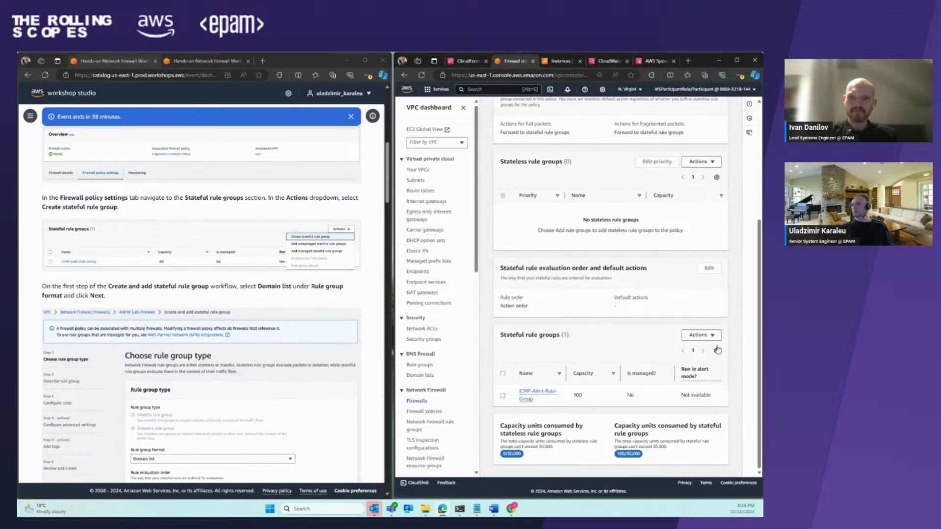
pyautogui.click(695, 336)
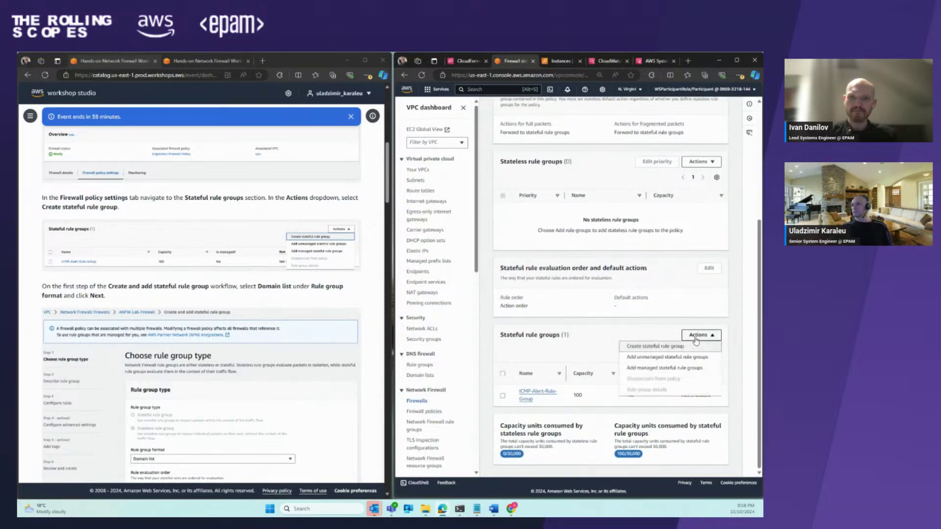
pyautogui.click(669, 347)
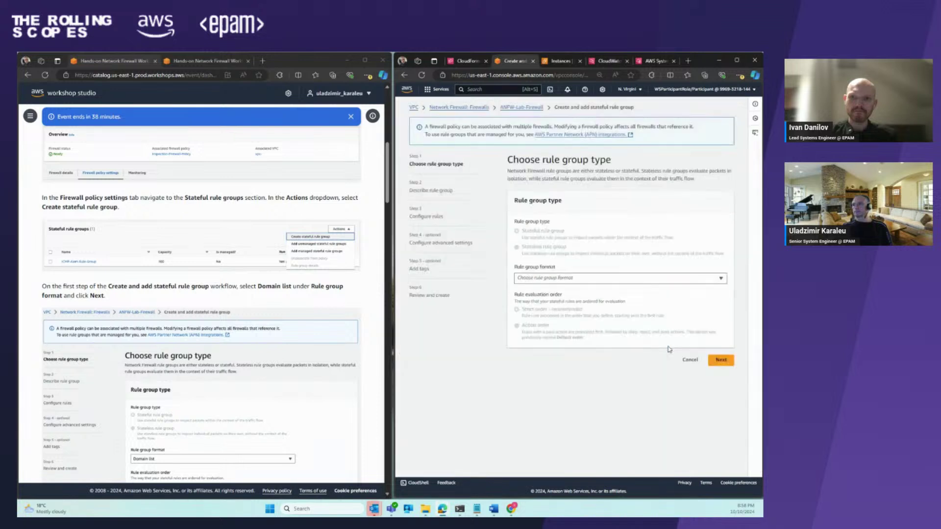
# - Choose Domain list as the rule group format, following the workshop instructions
pyautogui.scroll(-3, 299, 367)
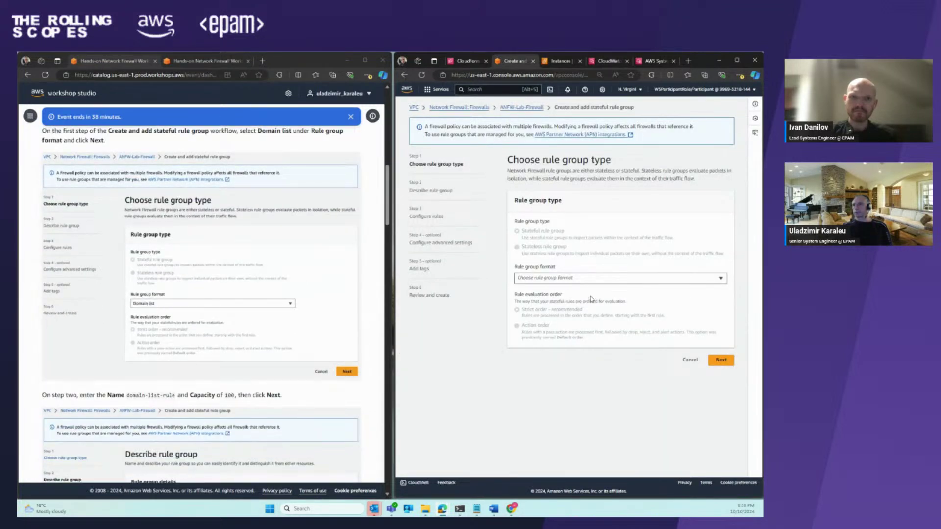
pyautogui.click(547, 279)
pyautogui.click(541, 312)
# - Name the rule group domain-list-rule as given in the workshop, set its capacity to 100, and continue to the rule configuration
pyautogui.scroll(-3, 293, 325)
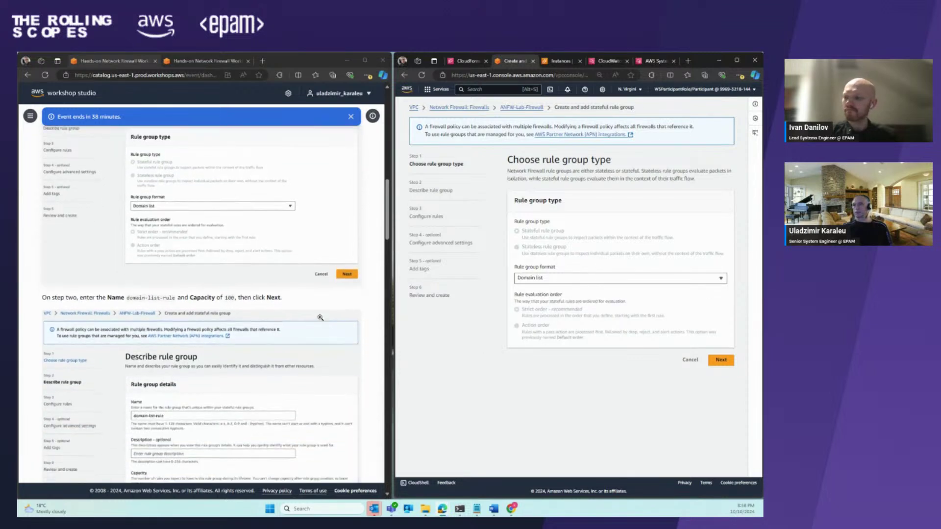
pyautogui.moveTo(177, 279); pyautogui.dragTo(127, 279)
pyautogui.rightClick(133, 278)
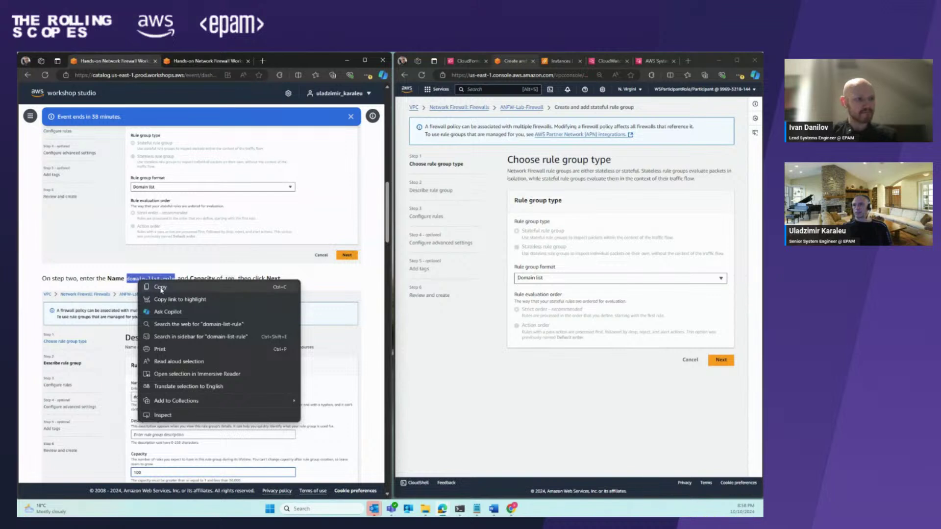
pyautogui.click(161, 289)
pyautogui.click(720, 360)
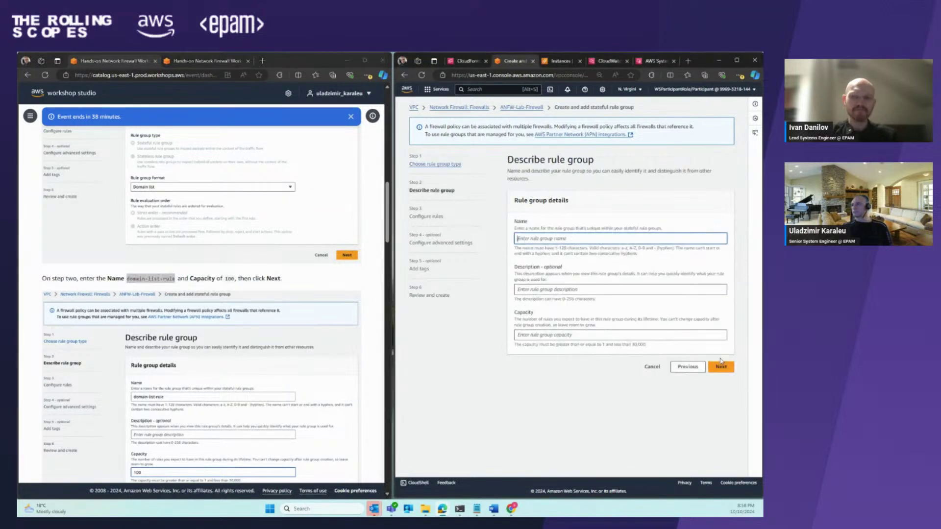
pyautogui.click(534, 237)
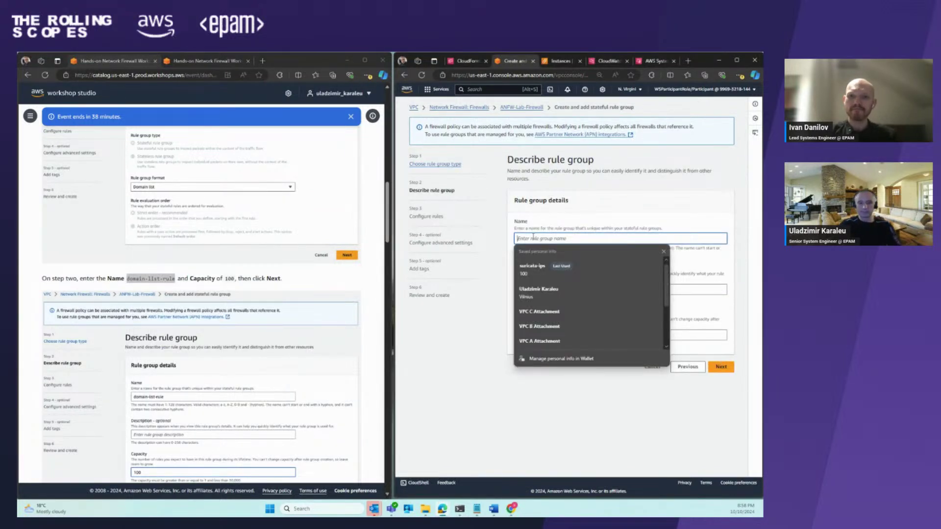
pyautogui.hotkey('ctrl', 'v')
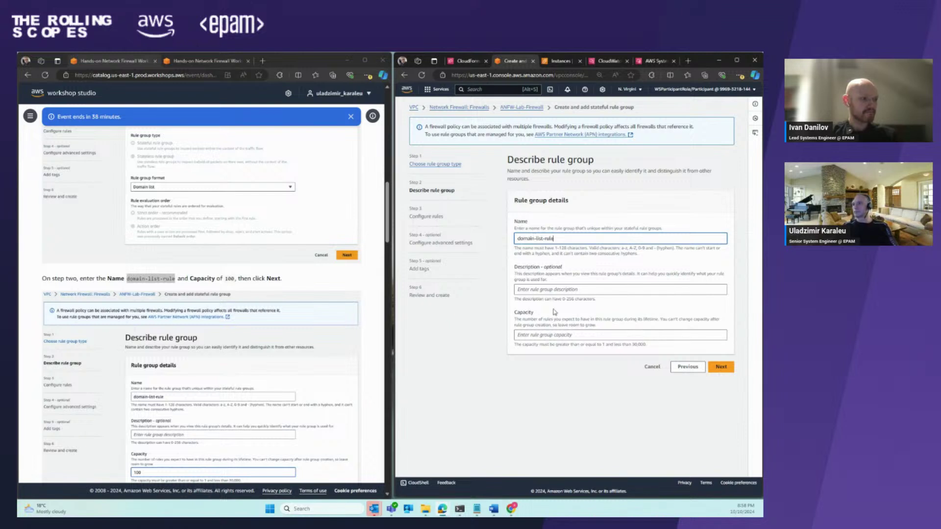
pyautogui.click(547, 337)
pyautogui.click(547, 361)
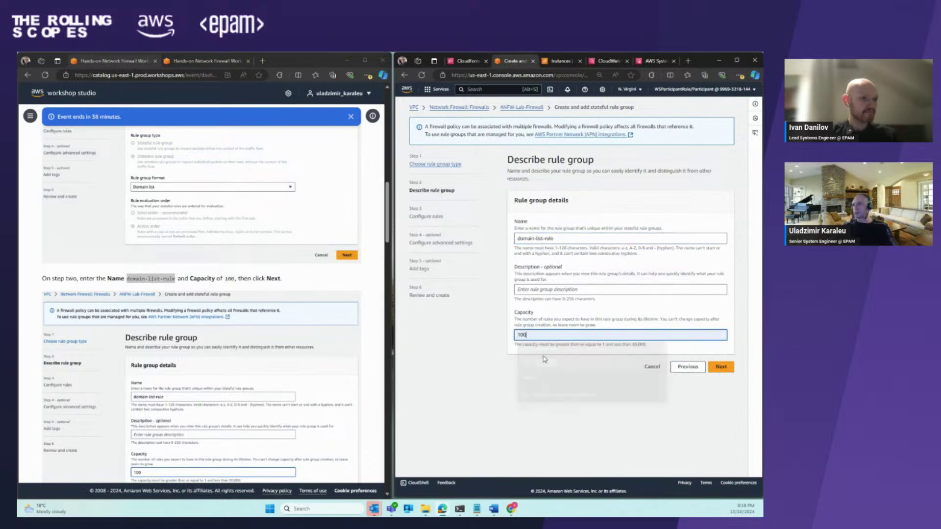
pyautogui.click(719, 368)
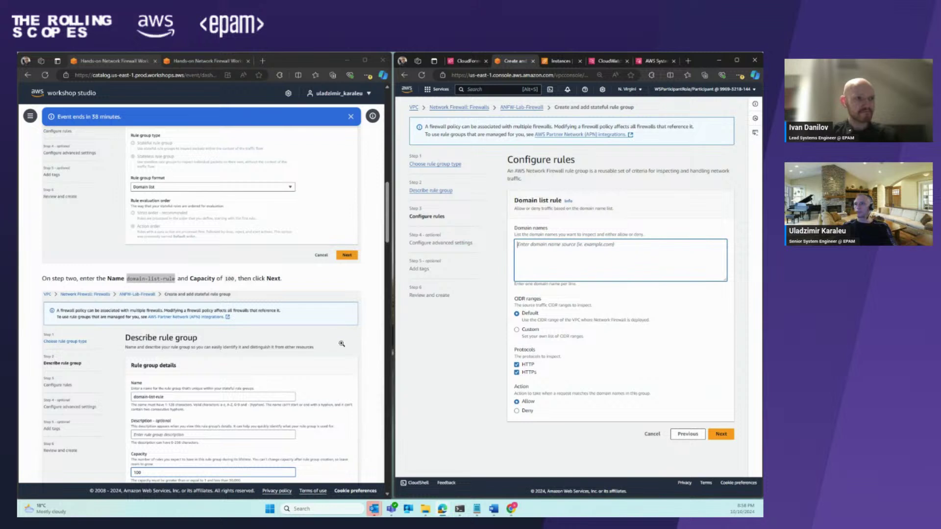
# - Copy the two workshop domains, .amazonaws.com and .amazon.com, into the domain names of the rule
pyautogui.scroll(-2, 346, 345)
pyautogui.scroll(-5, 346, 344)
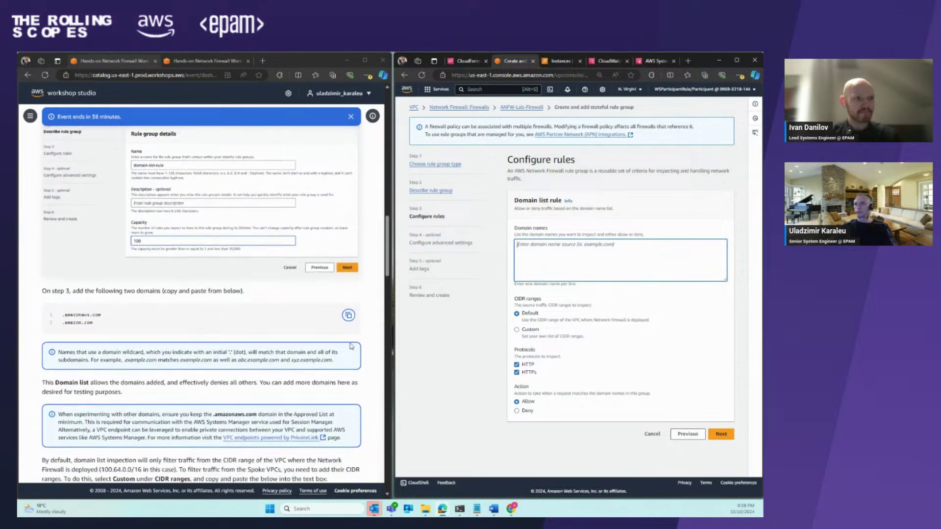
pyautogui.click(349, 274)
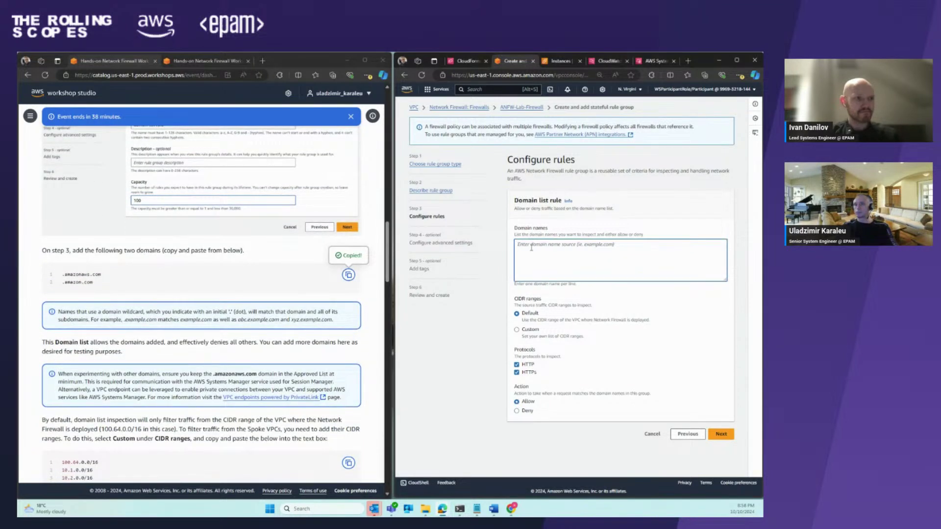
pyautogui.click(531, 248)
pyautogui.hotkey('ctrl', 'v')
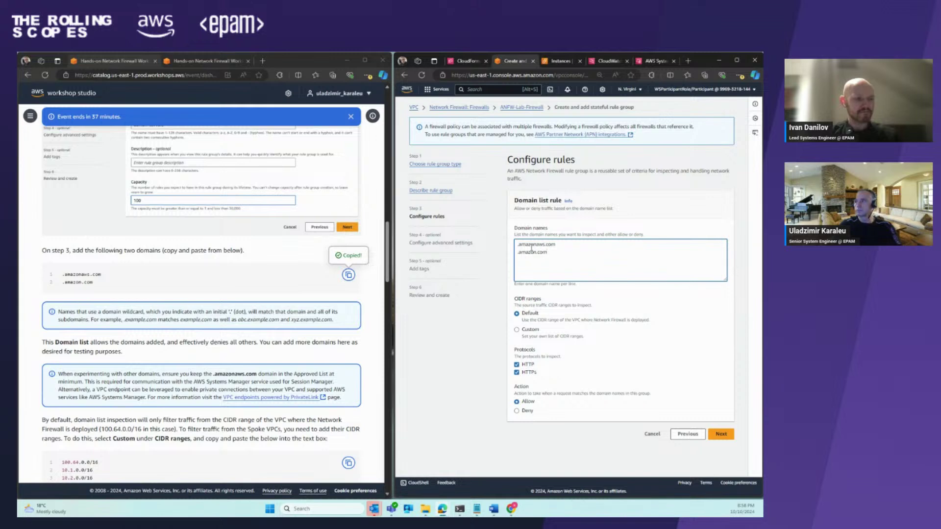
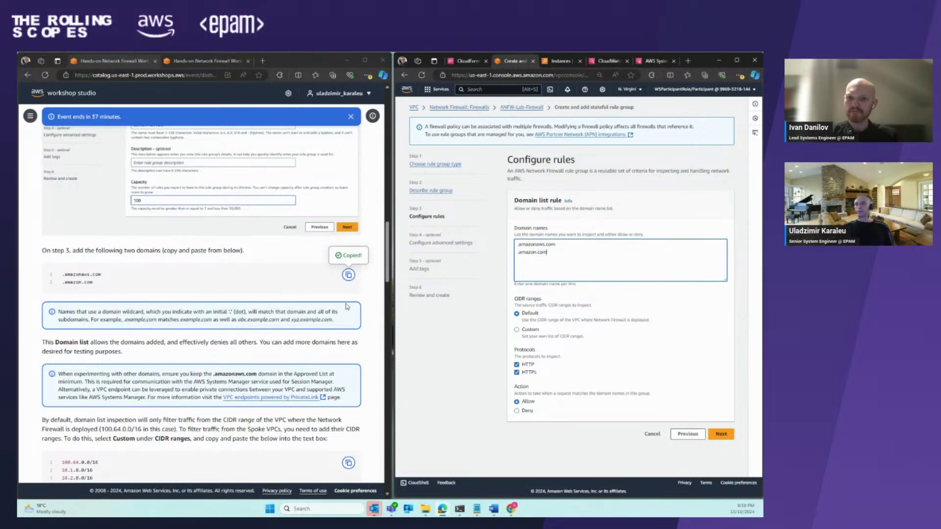
# - Review the workshop's CIDR note and architecture diagram, and set custom CIDR ranges 100.64.0.0/16, 10.1.0.0/16 and 10.2.0.0/16 for the domain list rule
pyautogui.scroll(-3, 246, 332)
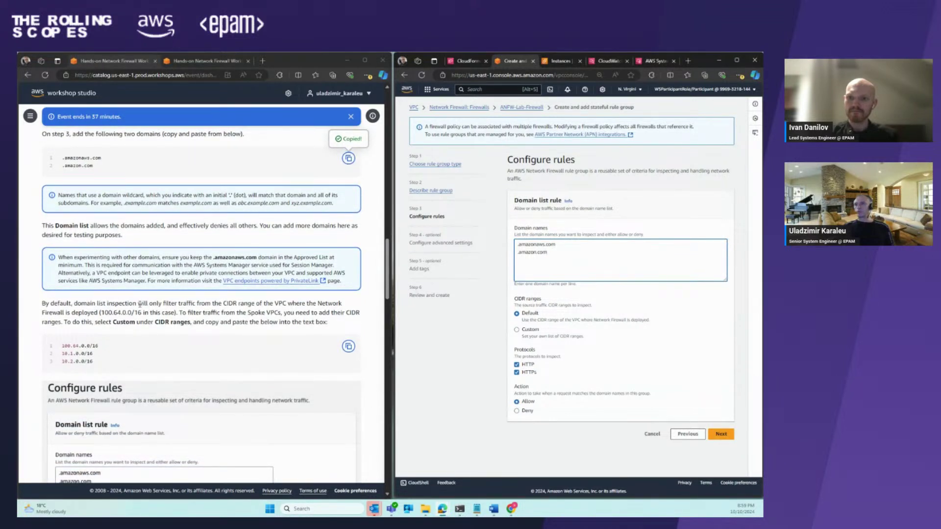
pyautogui.moveTo(139, 304); pyautogui.dragTo(338, 305)
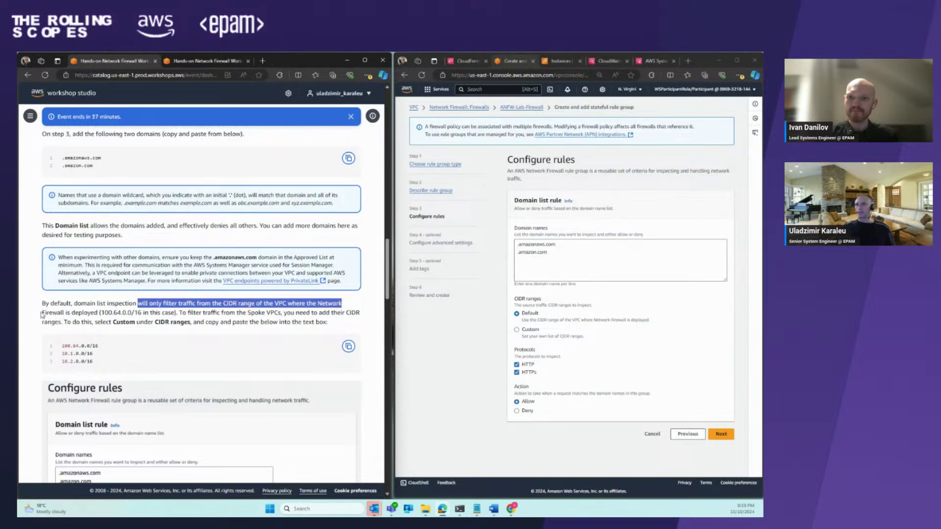
pyautogui.moveTo(42, 313); pyautogui.dragTo(168, 313)
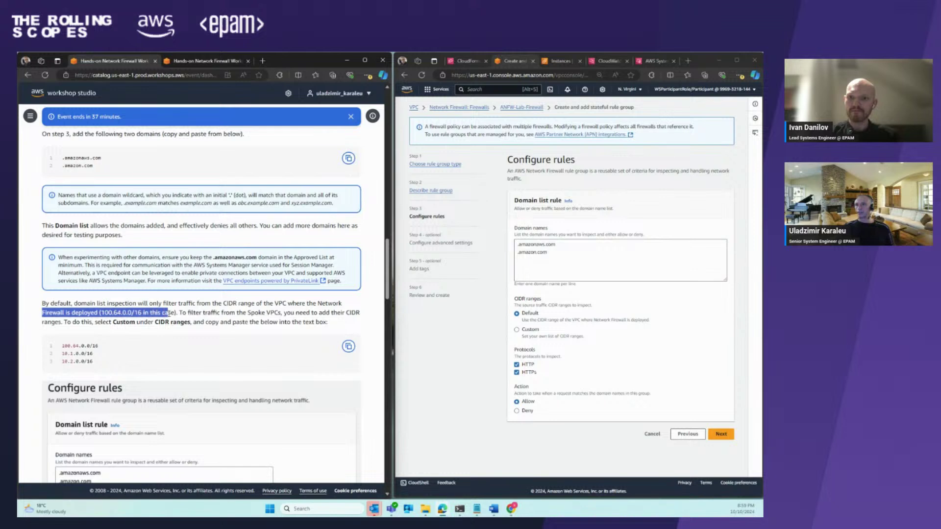
pyautogui.click(194, 61)
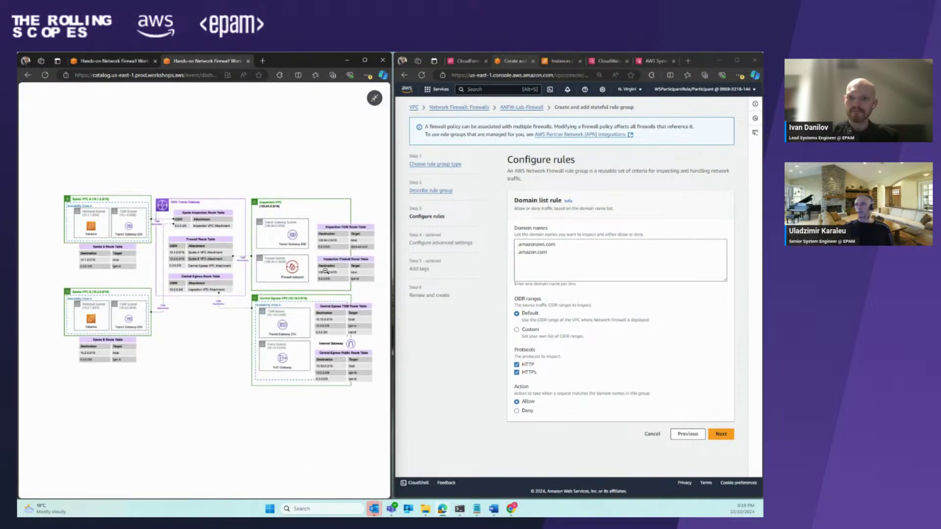
pyautogui.click(113, 62)
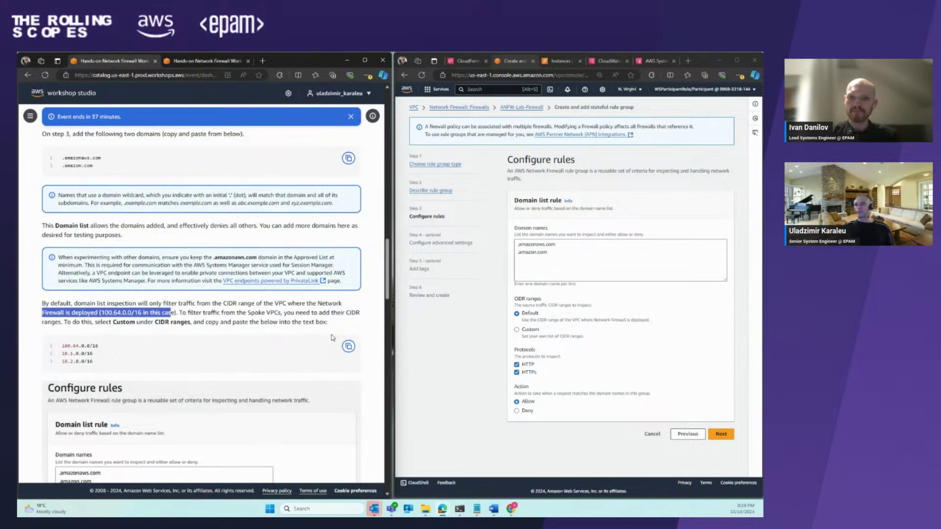
pyautogui.click(529, 330)
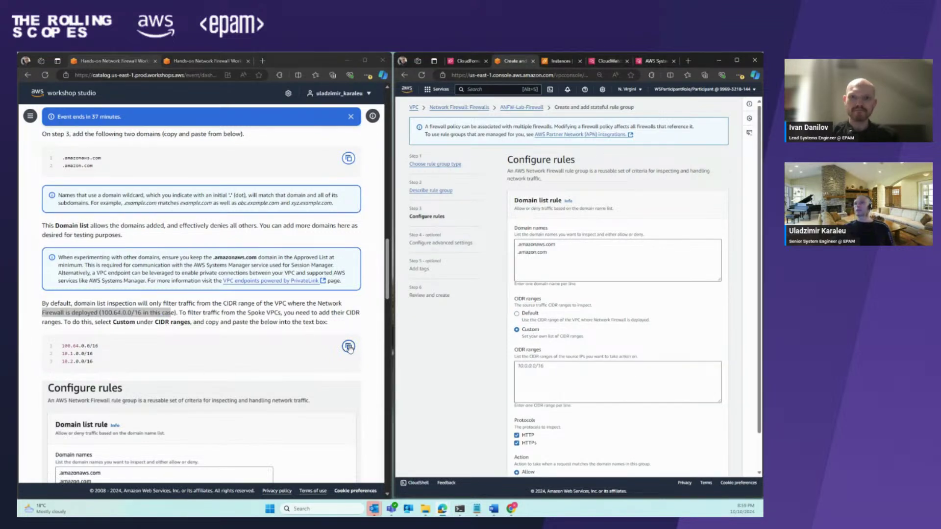
pyautogui.click(348, 347)
pyautogui.click(566, 372)
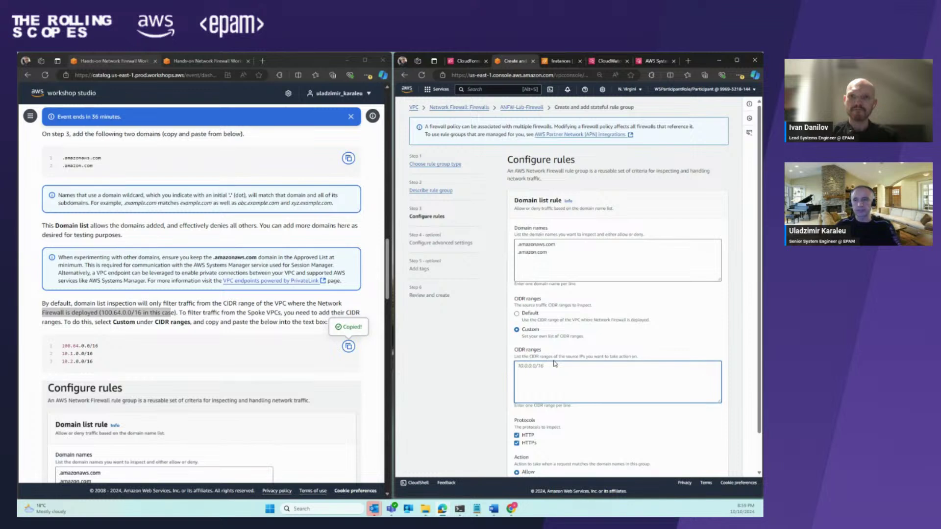
pyautogui.hotkey('ctrl', 'v')
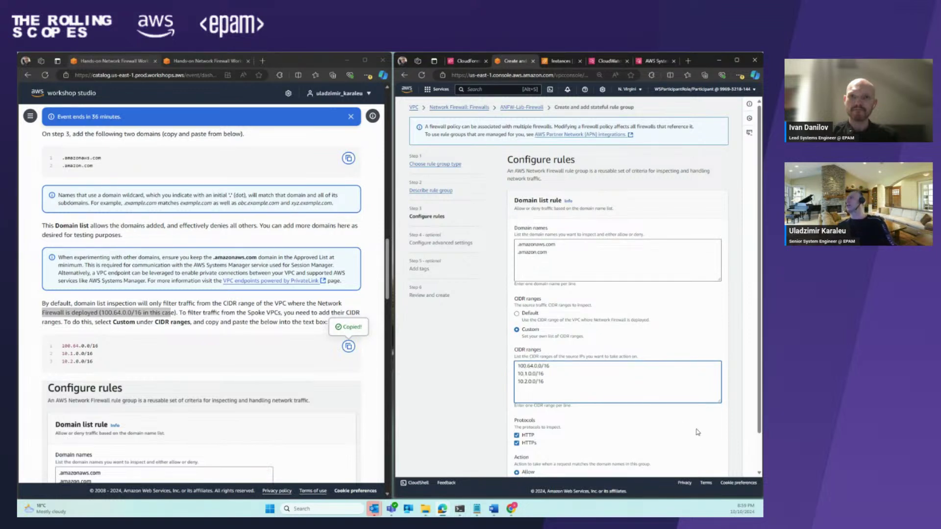
# - Compare the domain list rule with the workshop example and continue to the advanced settings
pyautogui.scroll(-1, 698, 432)
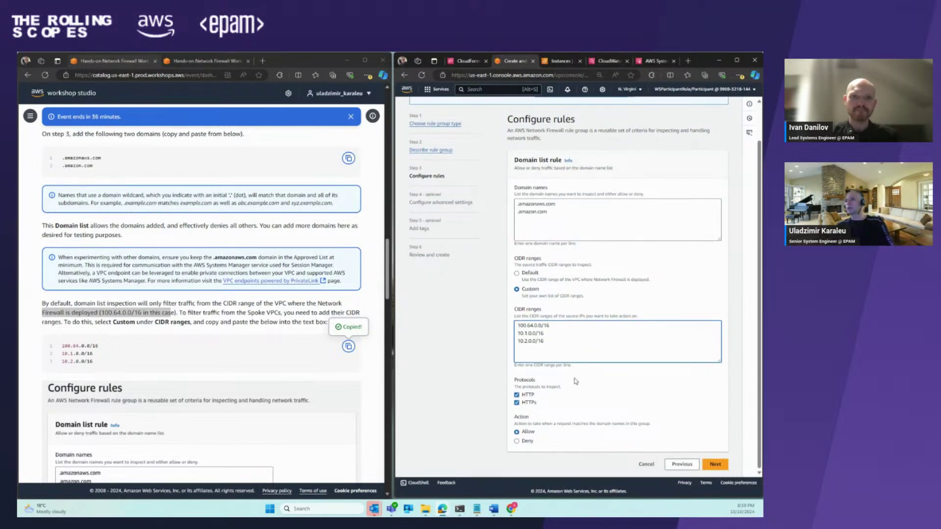
pyautogui.scroll(-3, 235, 352)
pyautogui.scroll(-4, 235, 352)
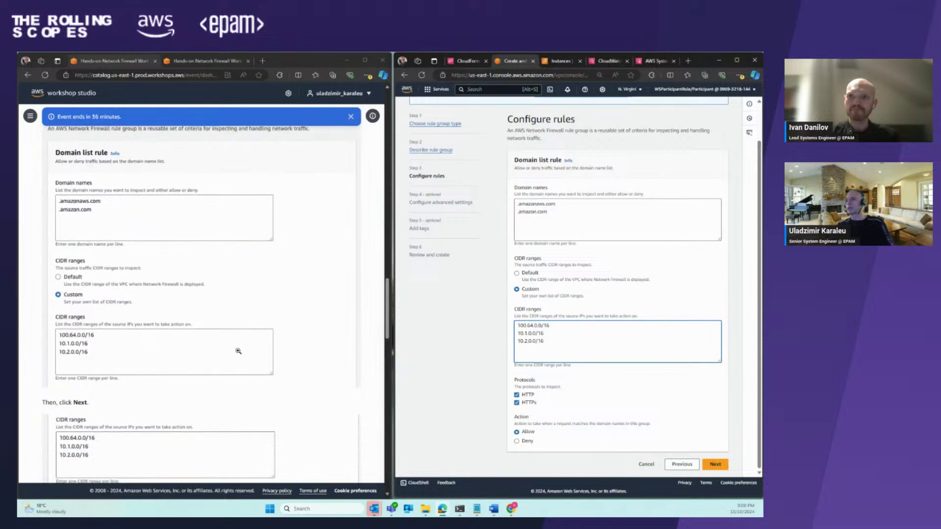
pyautogui.click(715, 466)
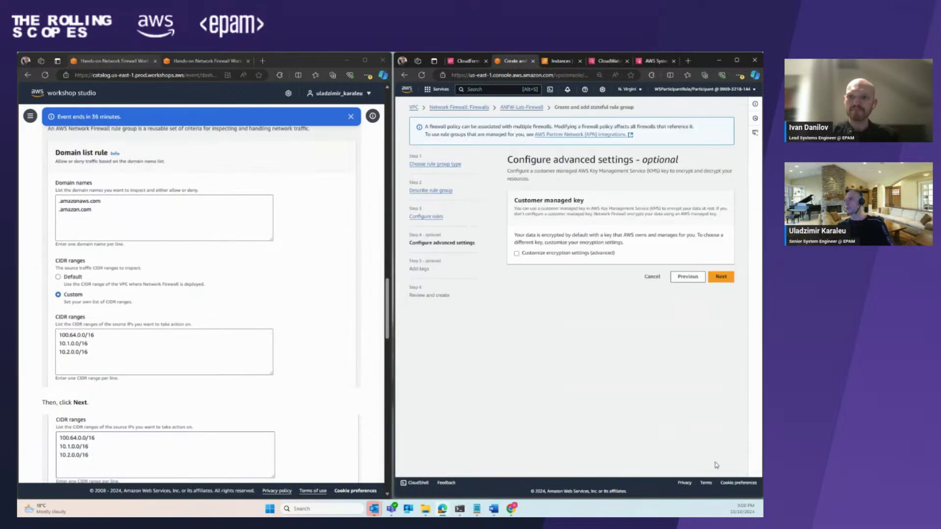
# - Keep the default encryption and add no tags, check the review summary against the workshop, and create the rule group
pyautogui.click(723, 277)
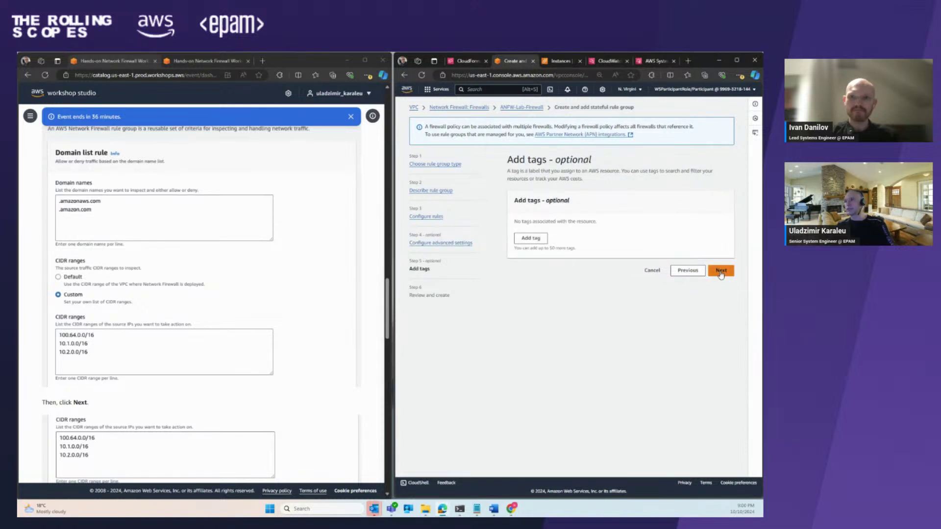
pyautogui.click(720, 270)
pyautogui.scroll(-8, 652, 367)
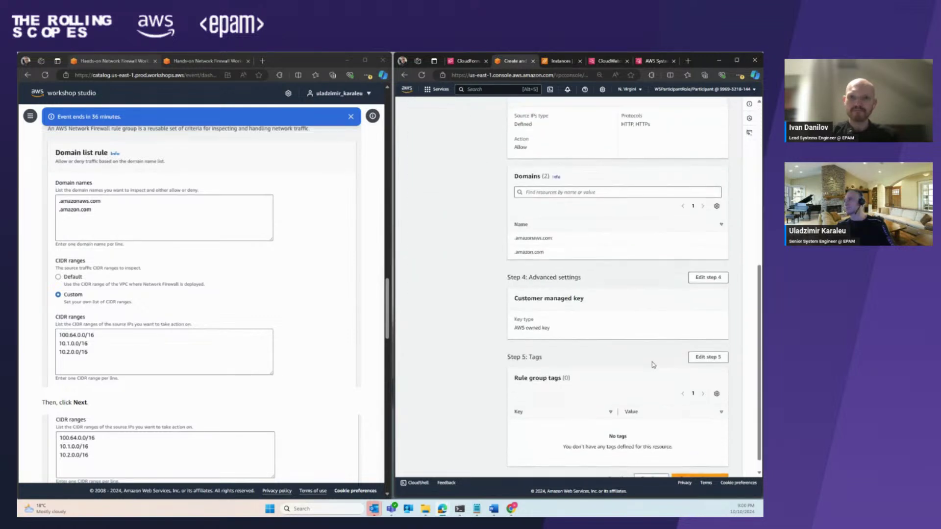
pyautogui.scroll(-8, 268, 325)
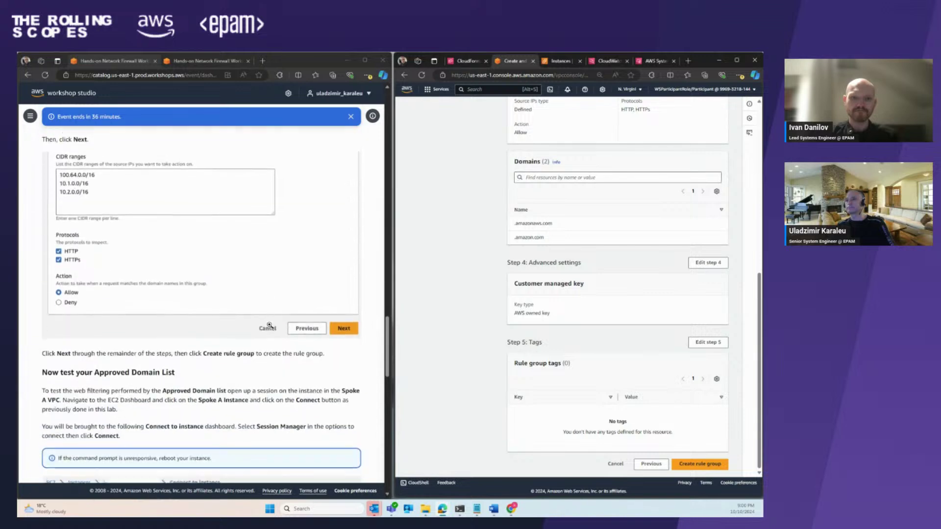
pyautogui.scroll(-3, 269, 325)
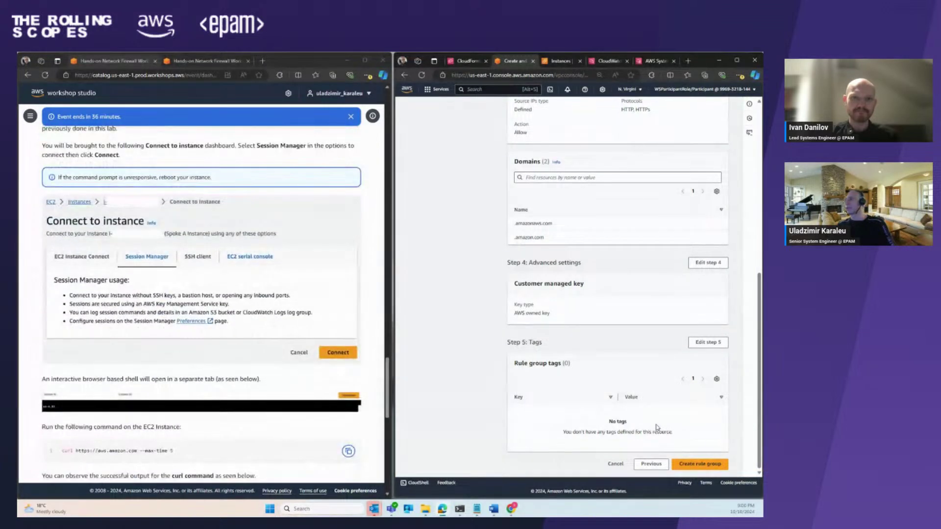
pyautogui.click(701, 465)
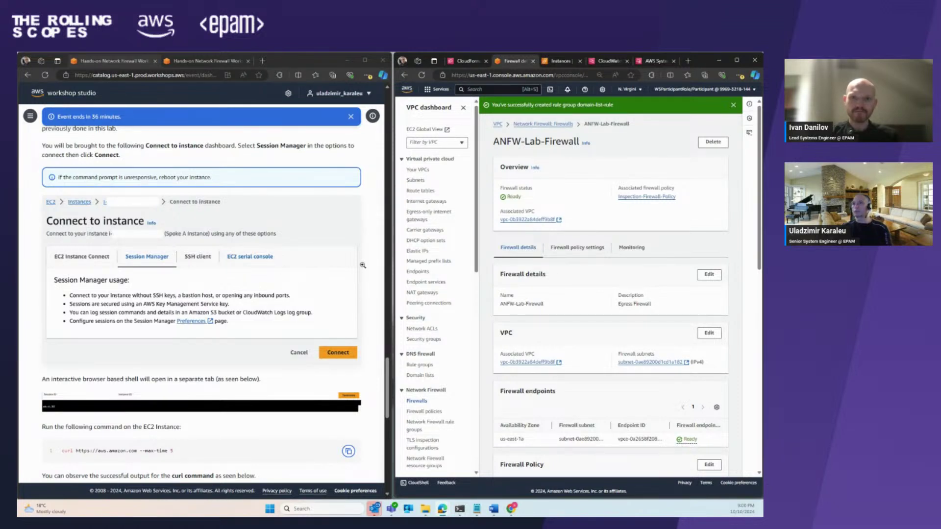
pyautogui.scroll(-2, 291, 432)
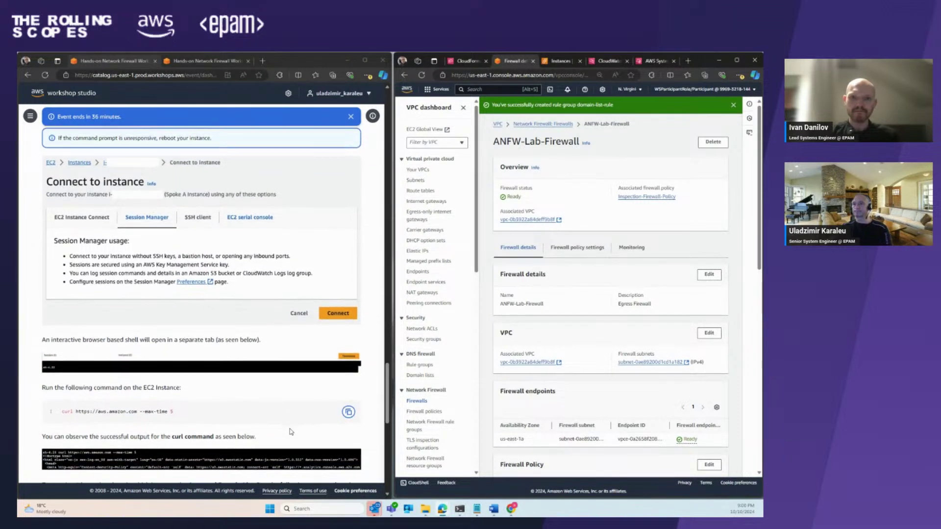
pyautogui.scroll(-3, 291, 432)
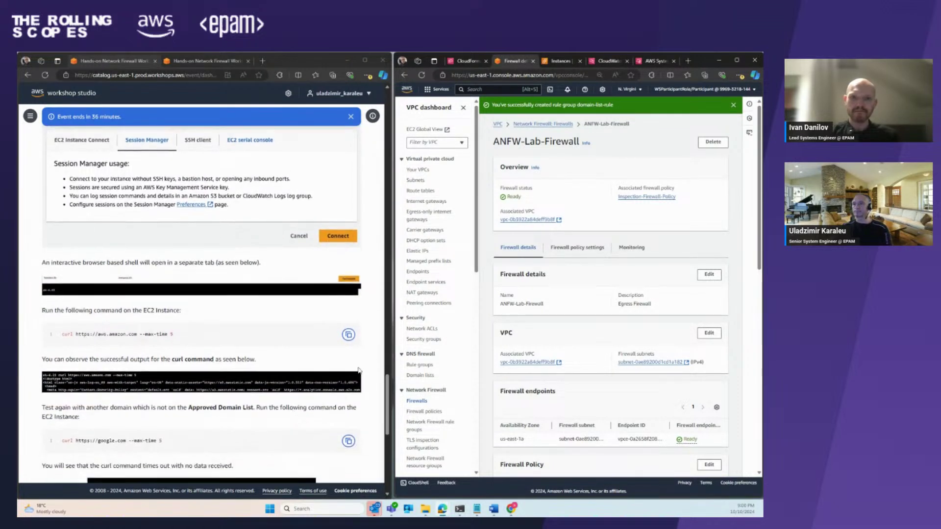
pyautogui.click(655, 61)
pyautogui.click(429, 314)
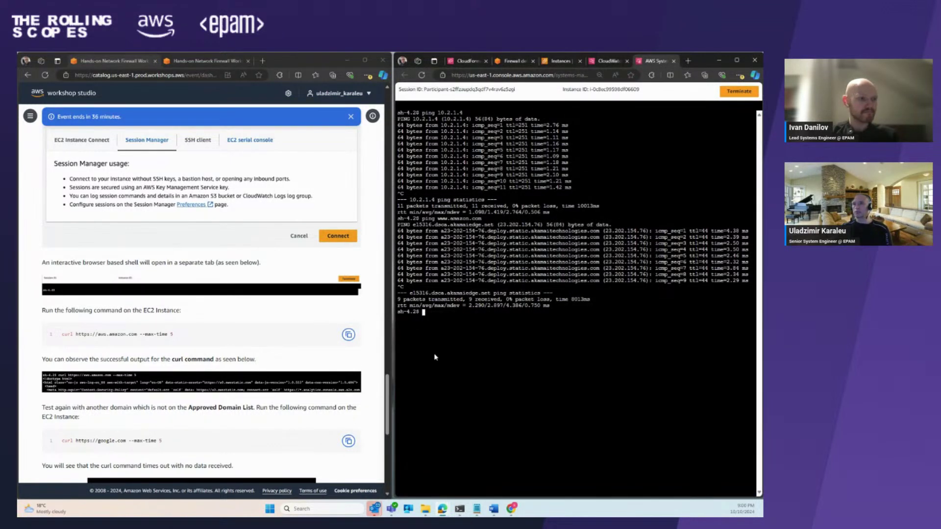
pyautogui.click(353, 338)
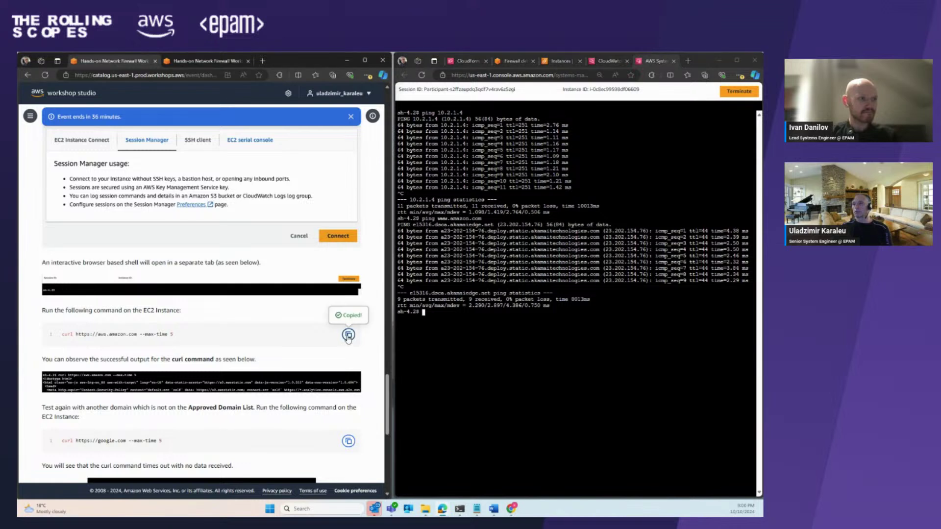
pyautogui.rightClick(429, 312)
pyautogui.click(478, 371)
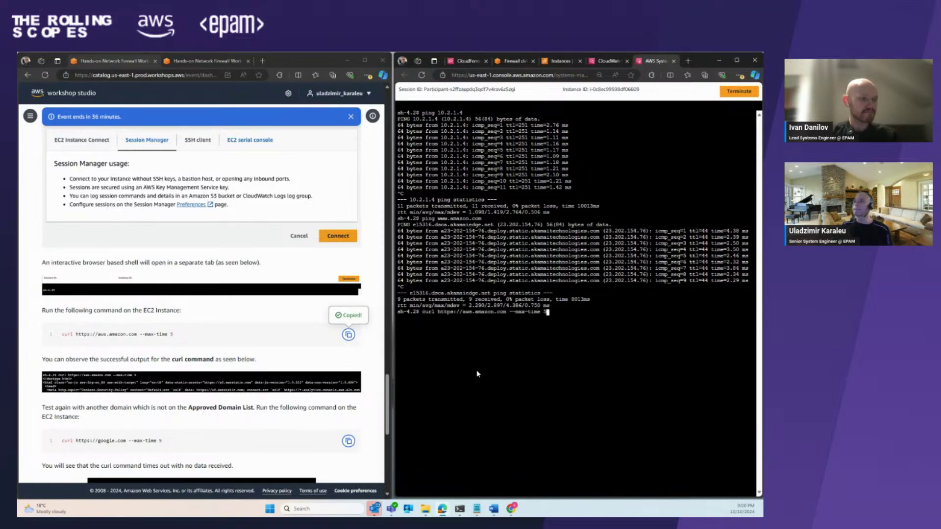
pyautogui.press('Return')
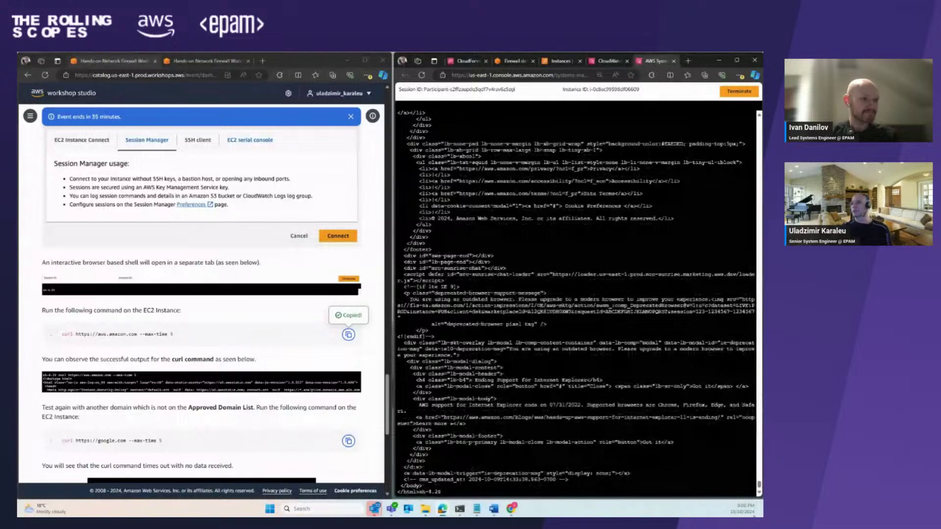
# - Add several empty prompt lines below the curl output in the instance session
pyautogui.press('Return')
pyautogui.press('Return')
pyautogui.press('Return')
pyautogui.press('Return')
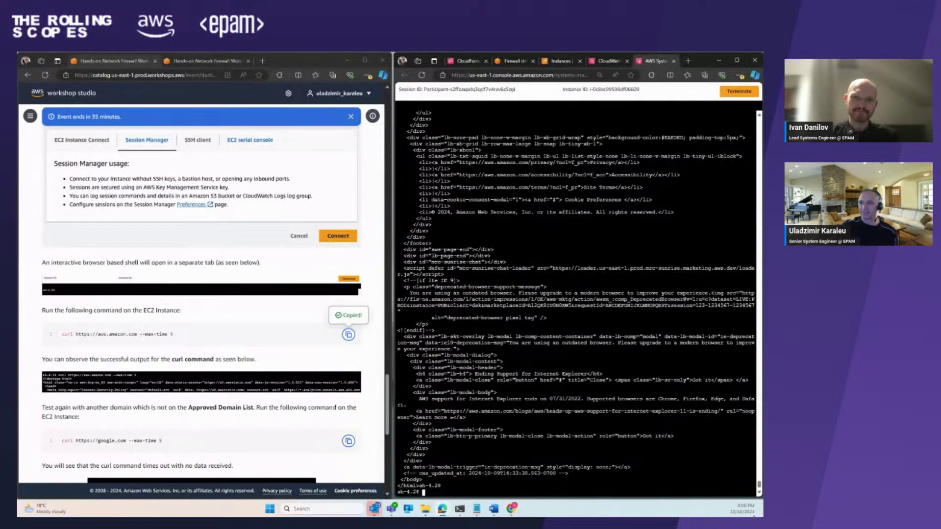
pyautogui.press('Return')
pyautogui.press('Return')
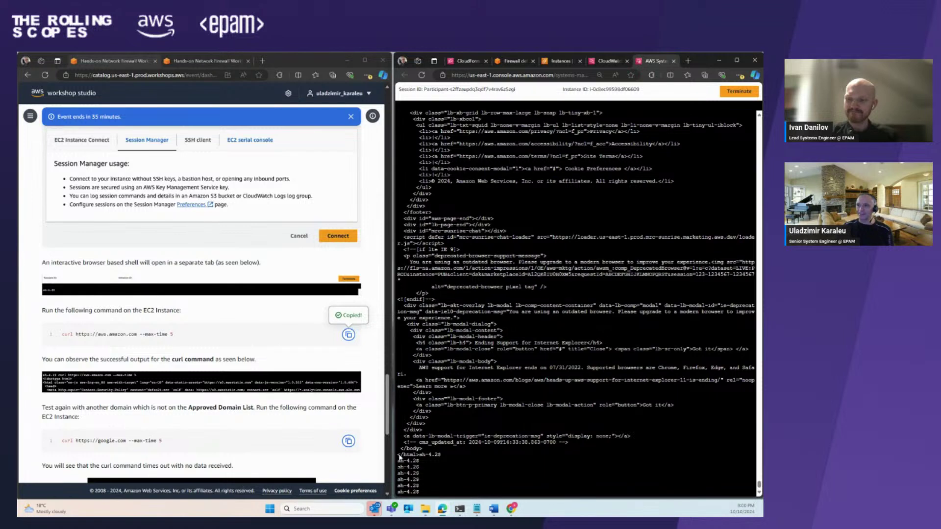
pyautogui.click(348, 441)
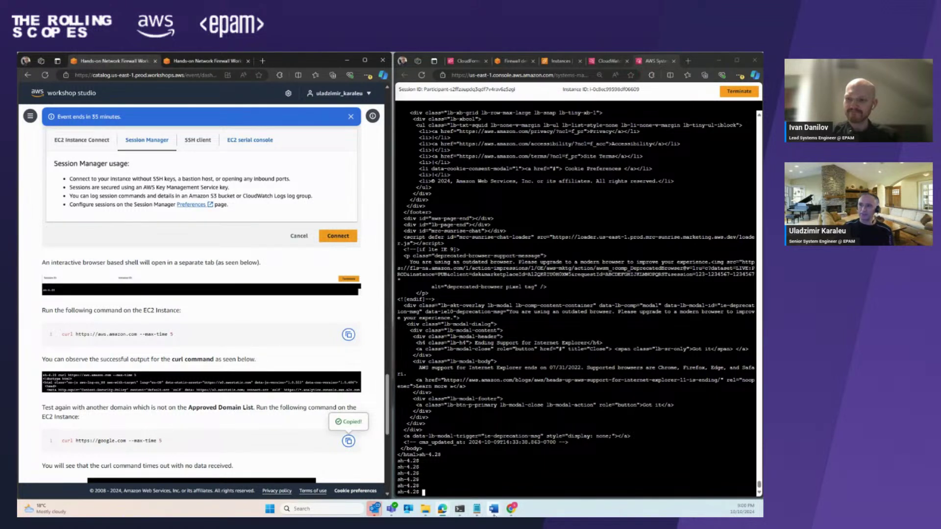
pyautogui.moveTo(493, 514)
pyautogui.moveTo(448, 515)
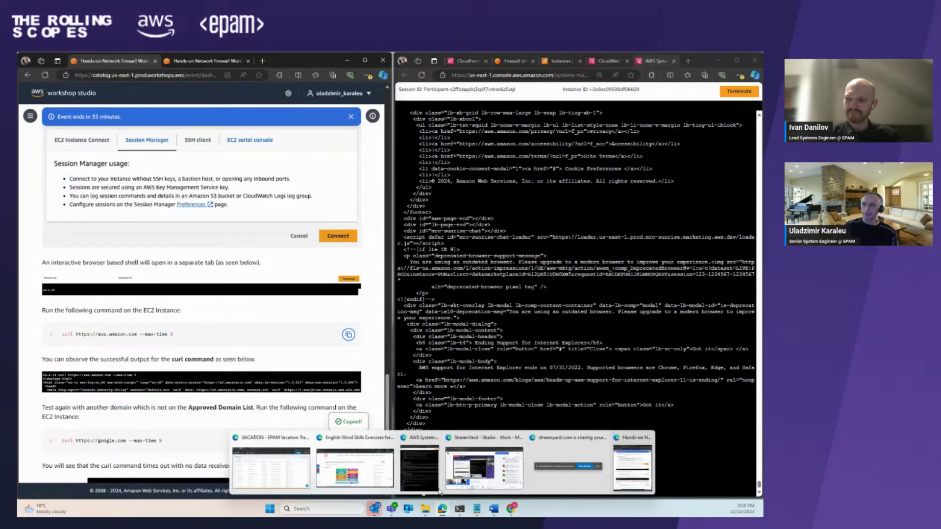
pyautogui.rightClick(700, 509)
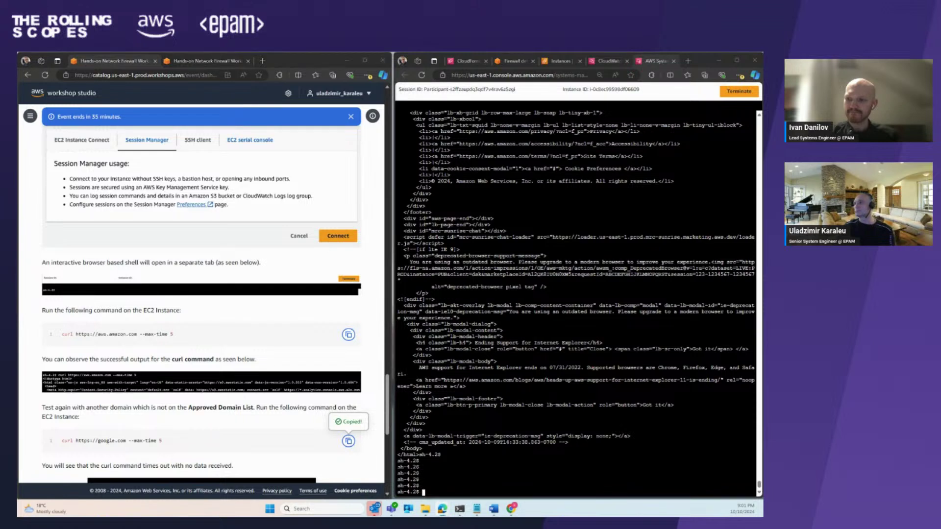
pyautogui.rightClick(517, 496)
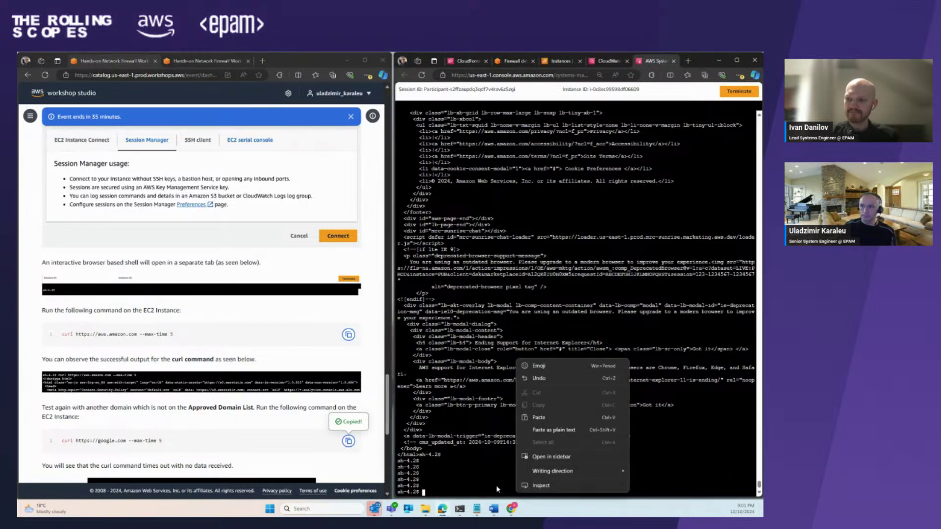
pyautogui.click(431, 495)
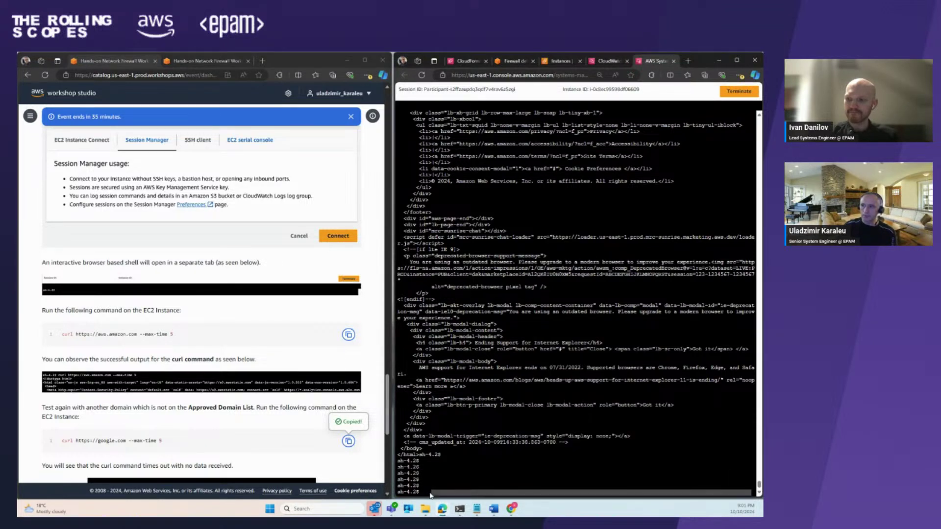
pyautogui.rightClick(429, 495)
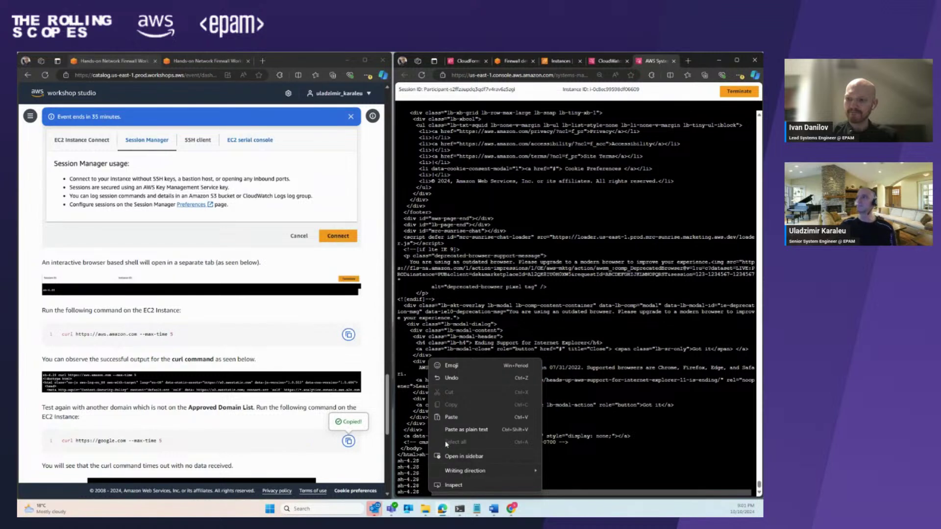
pyautogui.click(451, 417)
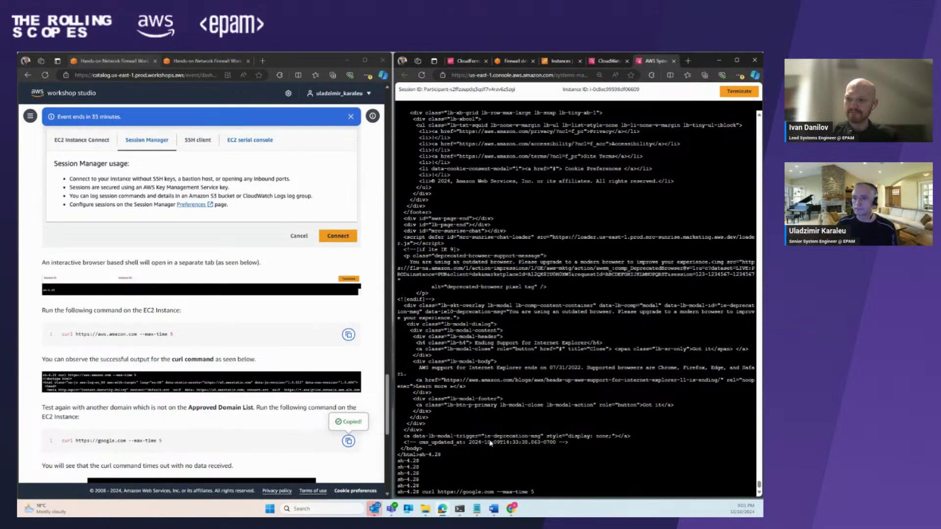
pyautogui.press('Return')
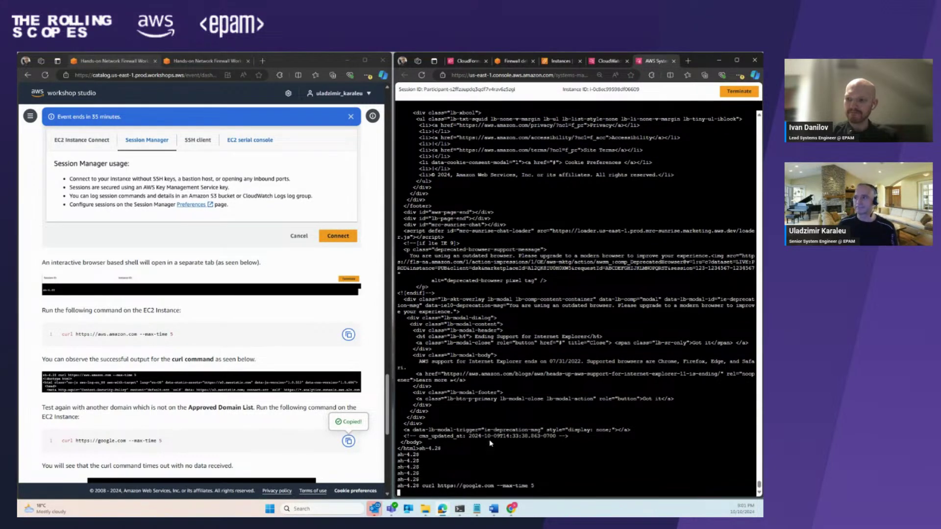
# - Read the workshop's expected curl outcome, its instructions for finding the blocked traffic alert, and the sample log event
pyautogui.scroll(-3, 155, 356)
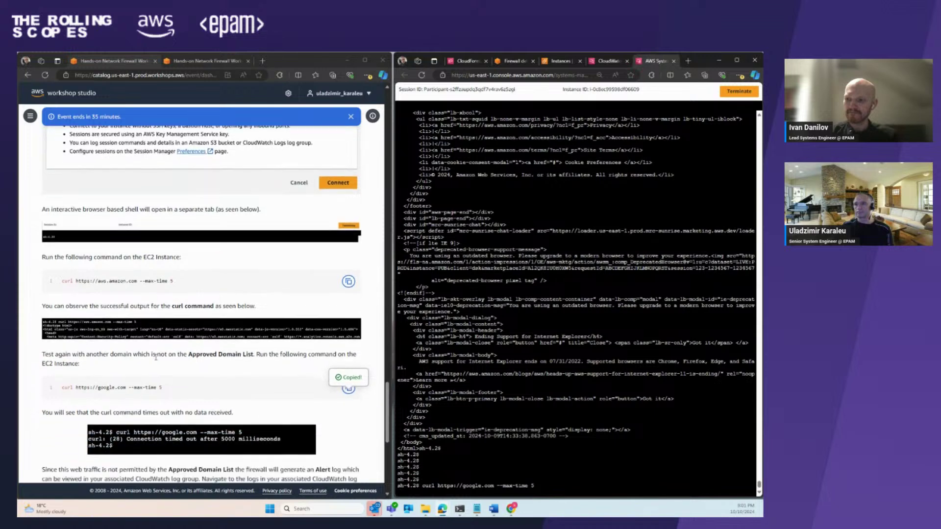
pyautogui.scroll(-2, 191, 364)
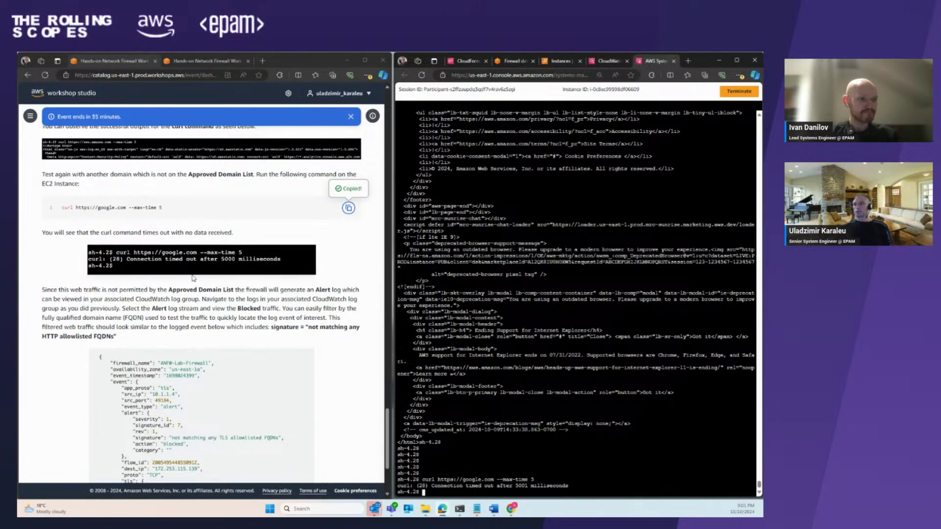
pyautogui.scroll(-1, 193, 278)
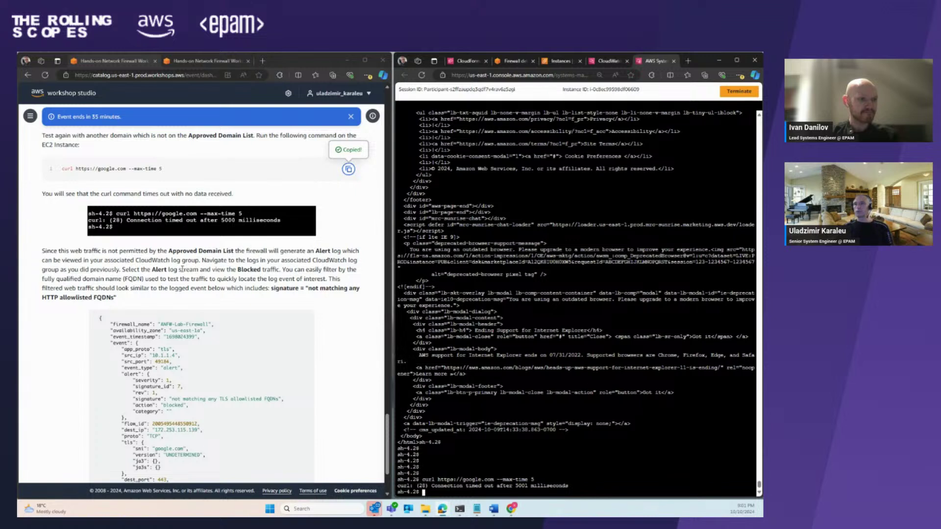
pyautogui.scroll(1, 245, 269)
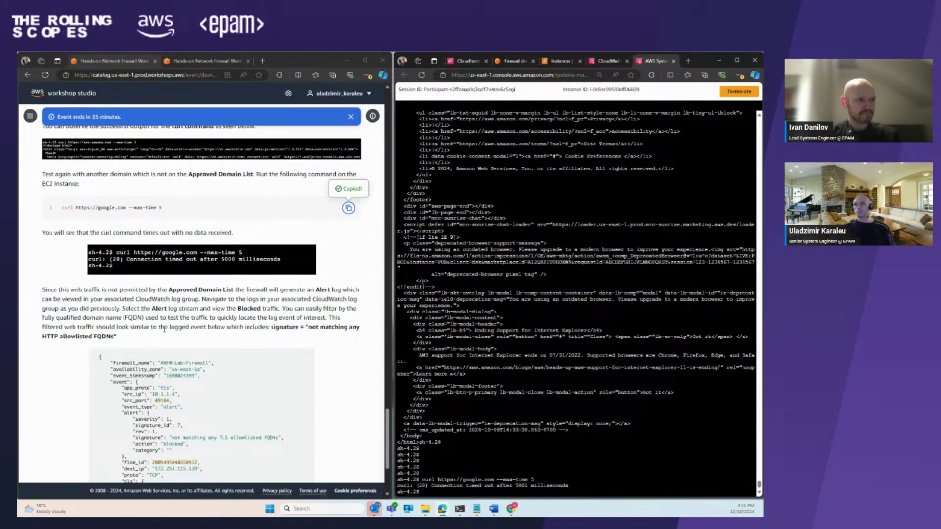
pyautogui.scroll(-1, 191, 303)
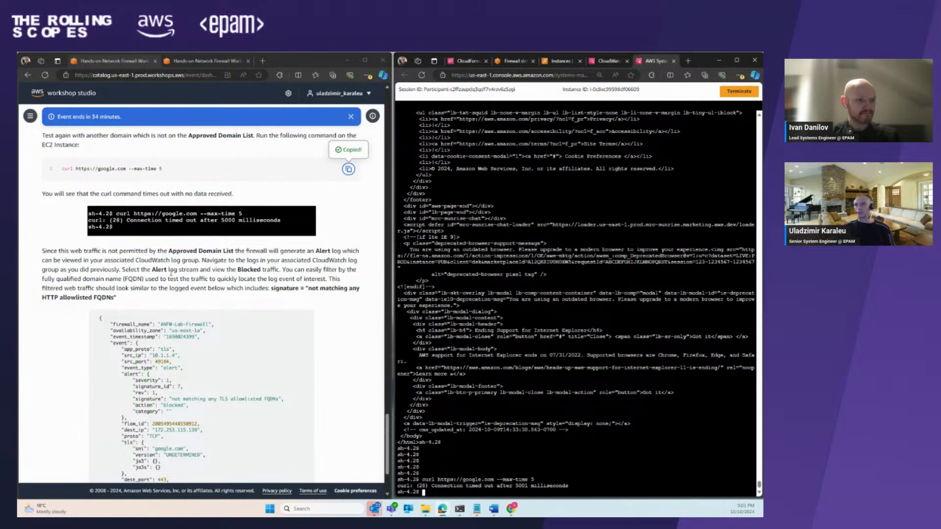
pyautogui.scroll(-2, 175, 270)
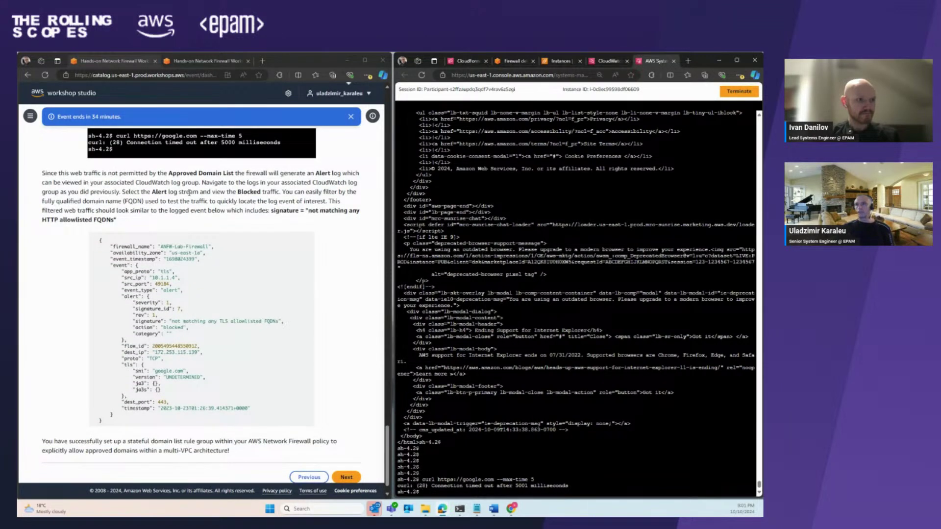
pyautogui.scroll(1, 189, 192)
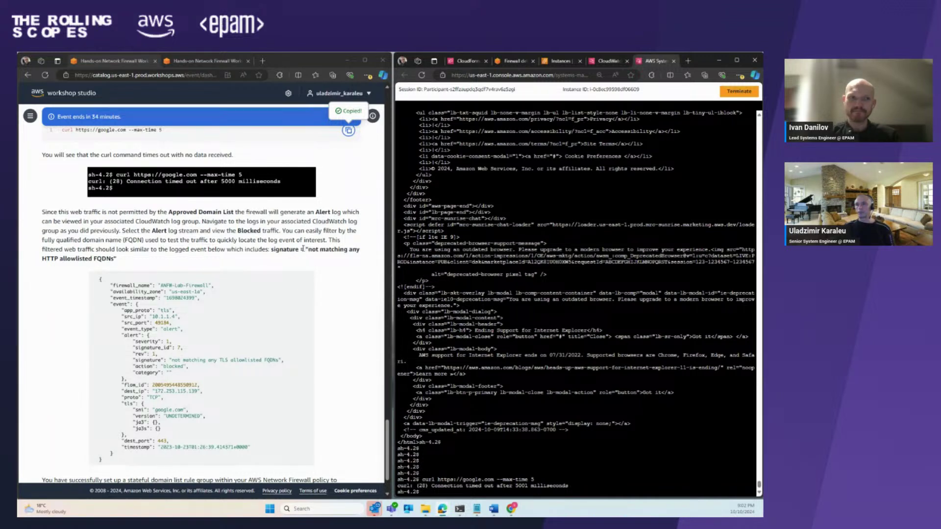
# - Switch to CloudWatch and open the alert log stream in the inspection-fw/alert log group
pyautogui.click(610, 62)
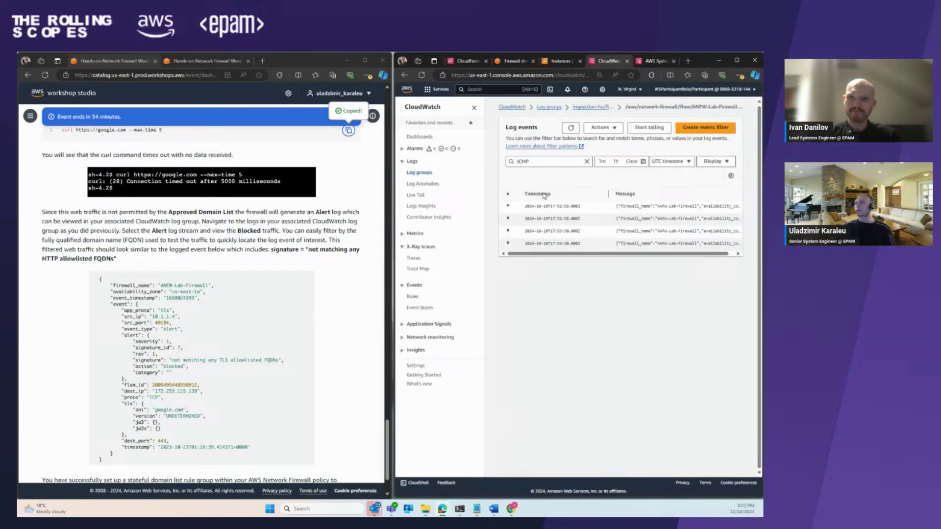
pyautogui.click(549, 107)
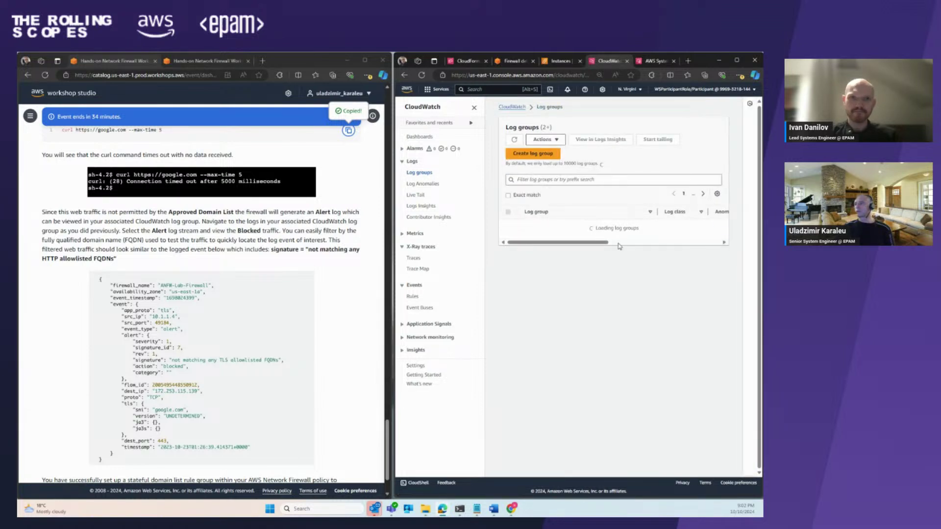
pyautogui.click(555, 224)
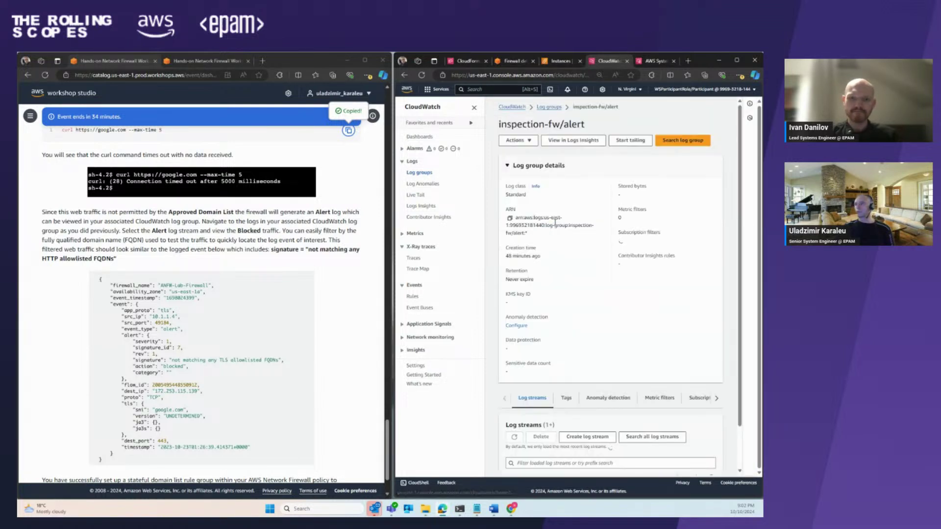
pyautogui.scroll(-2, 569, 392)
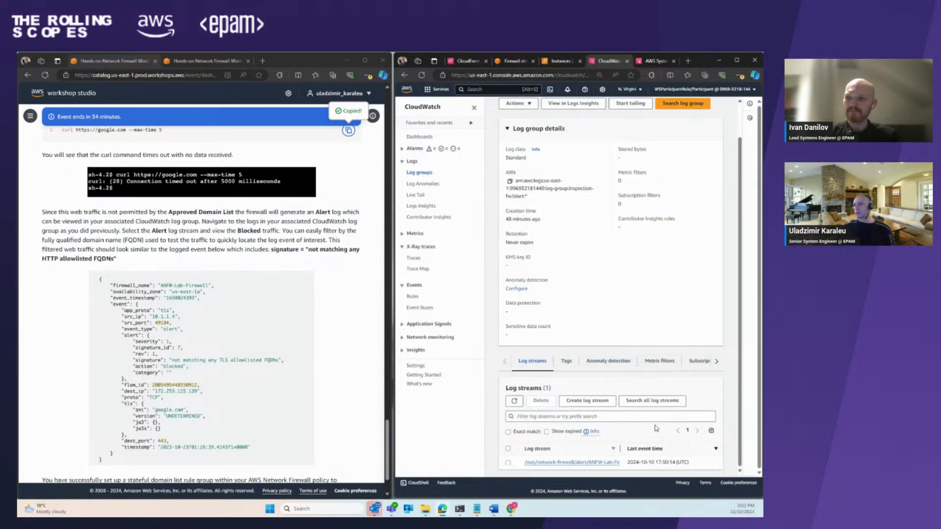
pyautogui.click(576, 463)
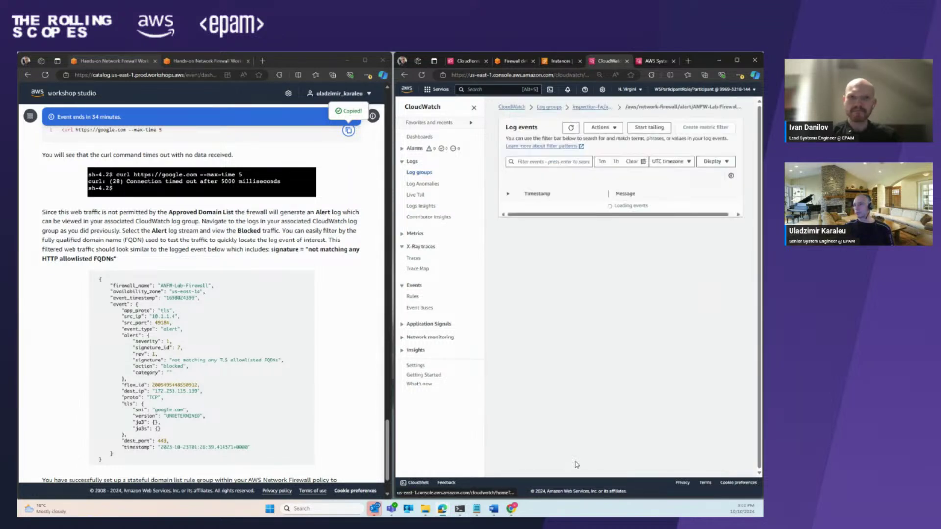
# - Filter the alert stream's log events by "blocked" and refresh the results
pyautogui.click(525, 161)
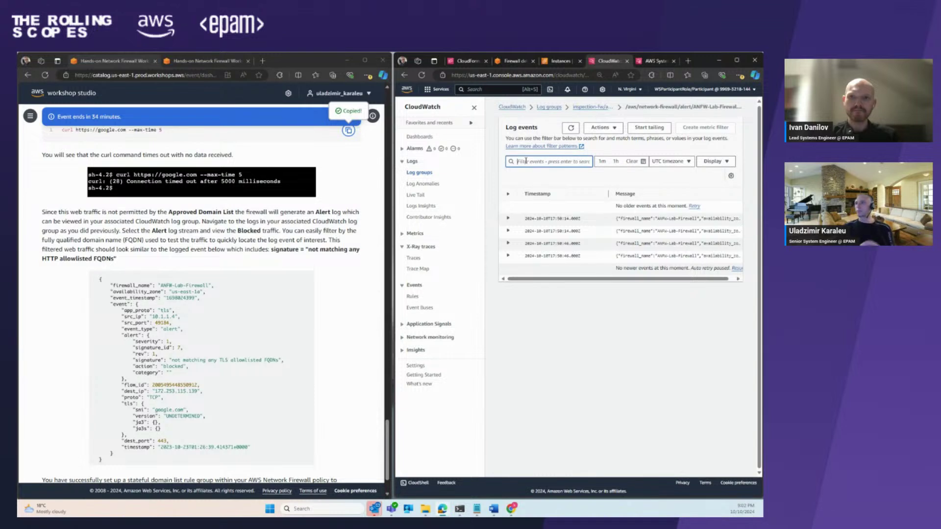
pyautogui.write('bl')
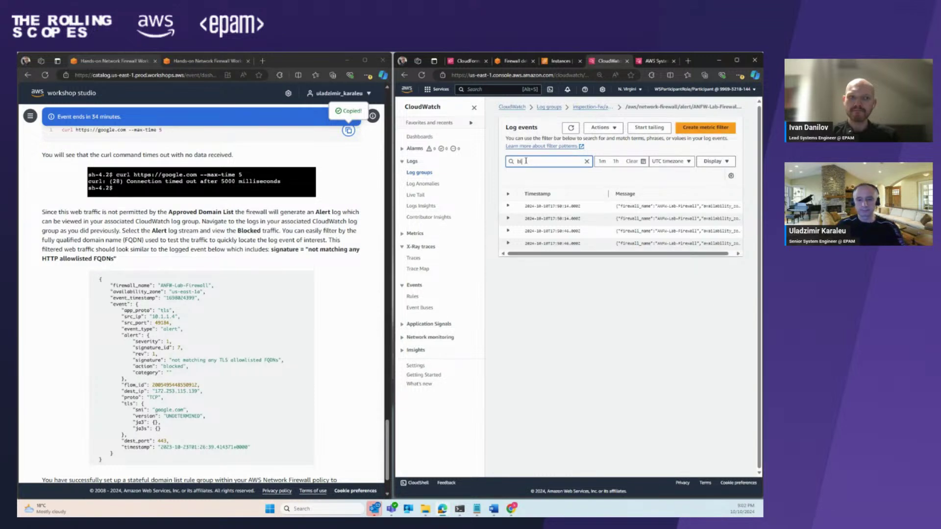
pyautogui.write('ocked')
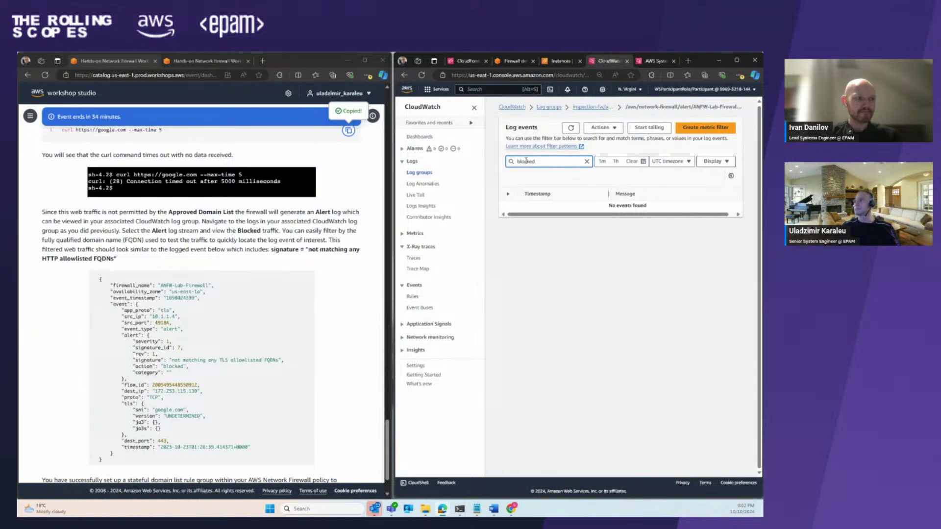
pyautogui.click(571, 129)
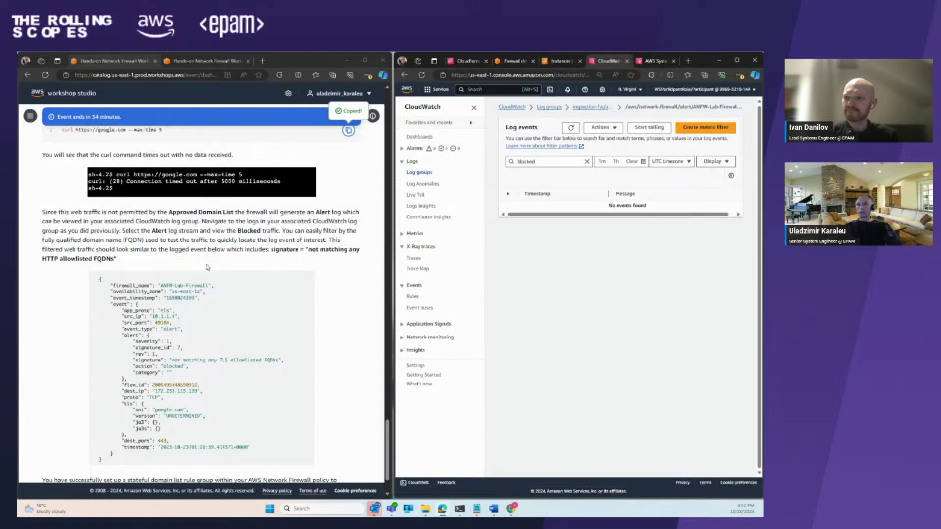
# - Review the expected signature "not matching any HTTP allowlisted FQDNs" in the workshop text and refresh the filtered log events again
pyautogui.moveTo(307, 249); pyautogui.dragTo(115, 259)
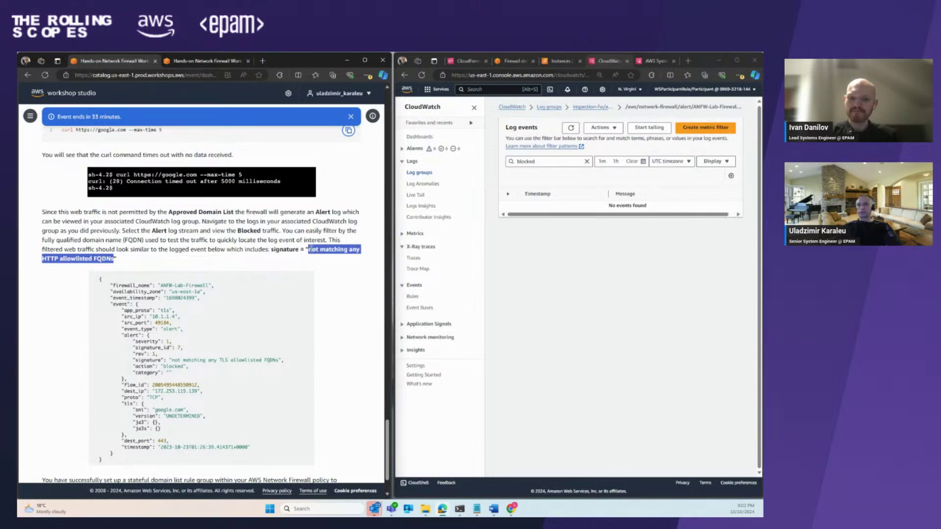
pyautogui.click(322, 270)
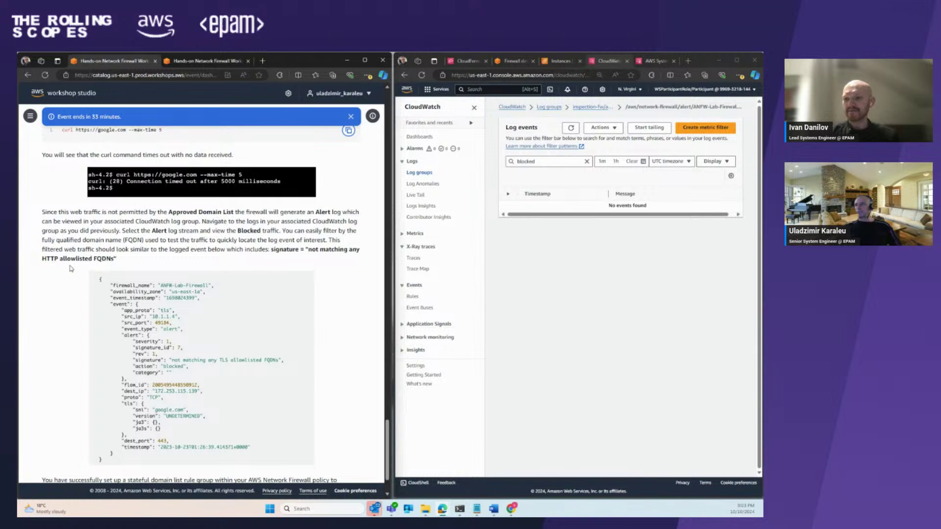
pyautogui.click(572, 129)
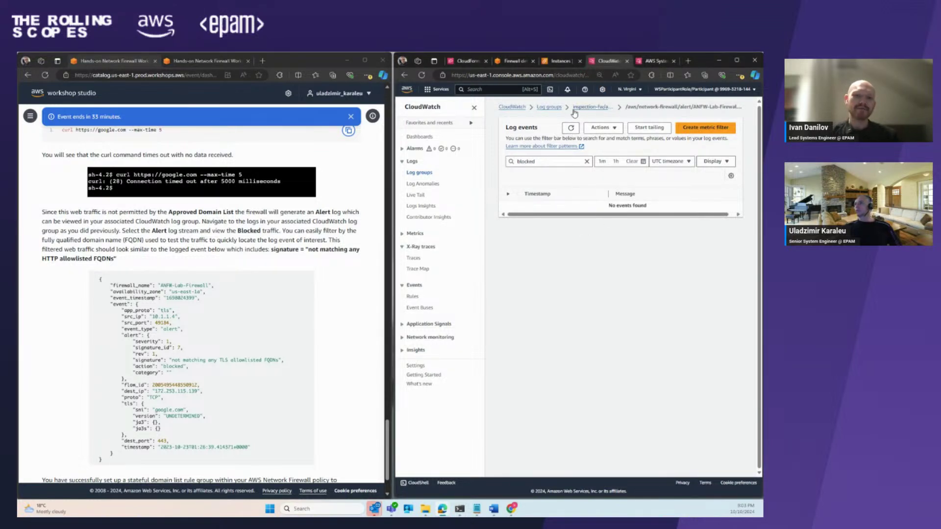
# - Return to the inspection-fw/alert log group and open the log stream with the most recent event time
pyautogui.click(590, 107)
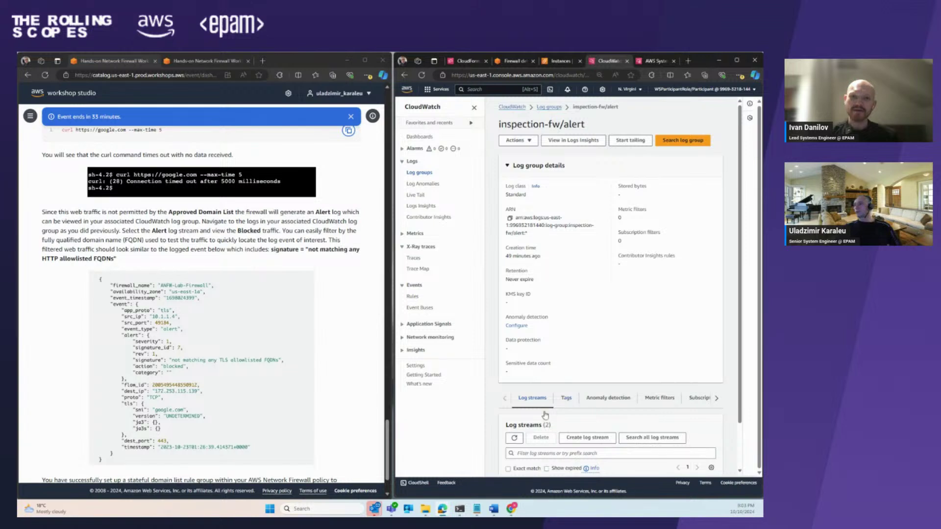
pyautogui.scroll(-2, 544, 415)
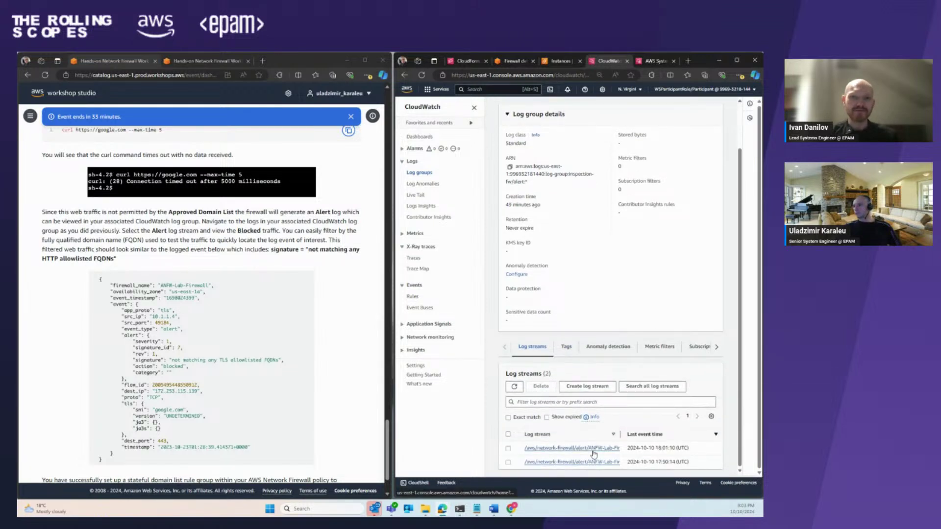
pyautogui.click(555, 448)
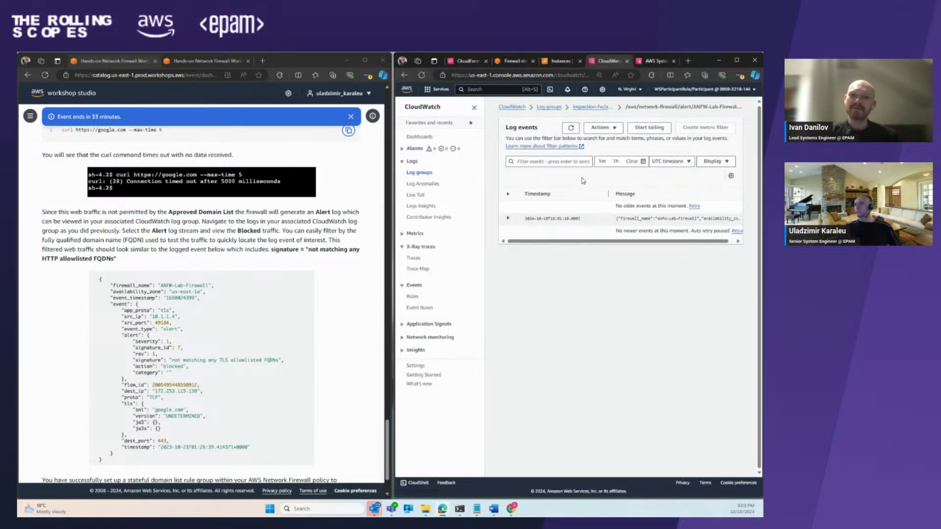
pyautogui.click(537, 163)
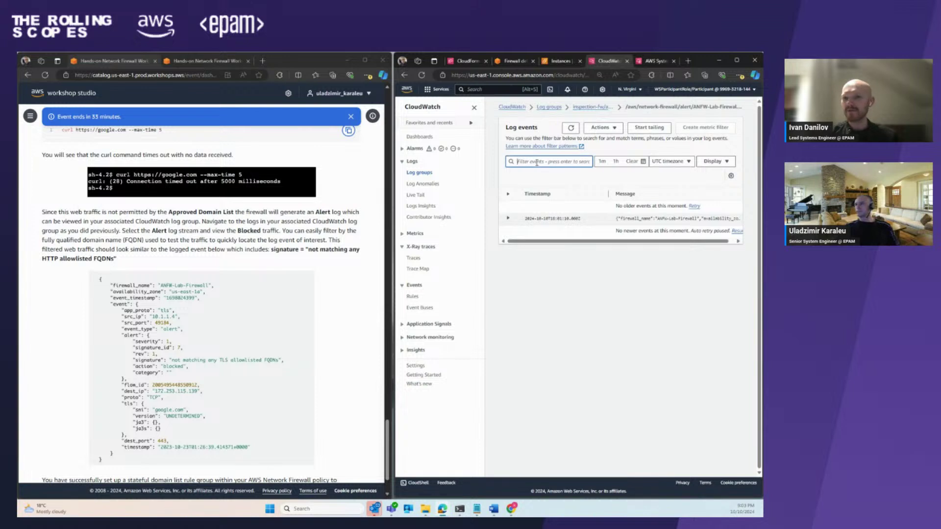
pyautogui.write('bl')
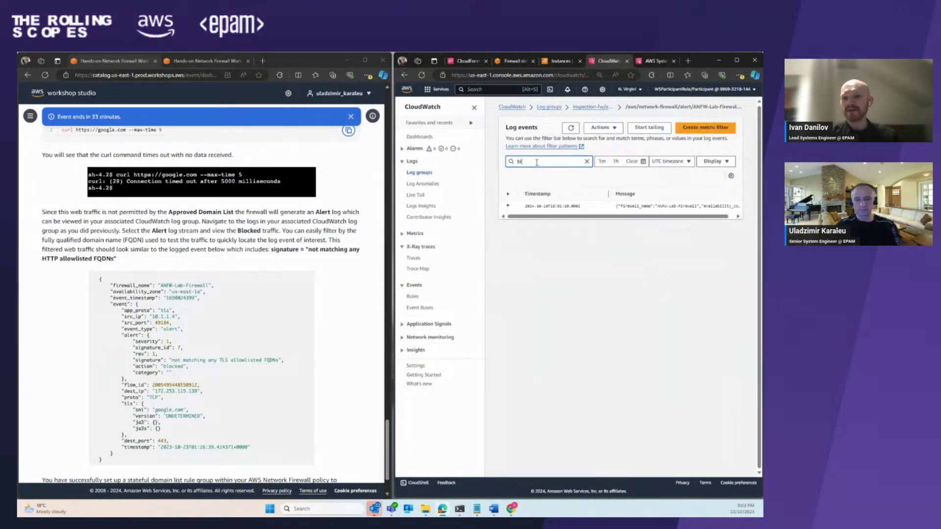
pyautogui.write('ock')
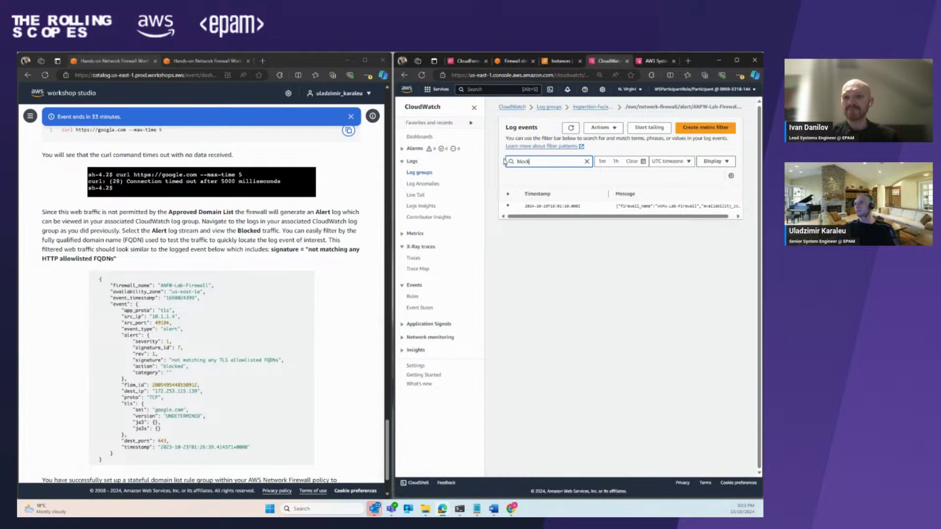
pyautogui.click(587, 162)
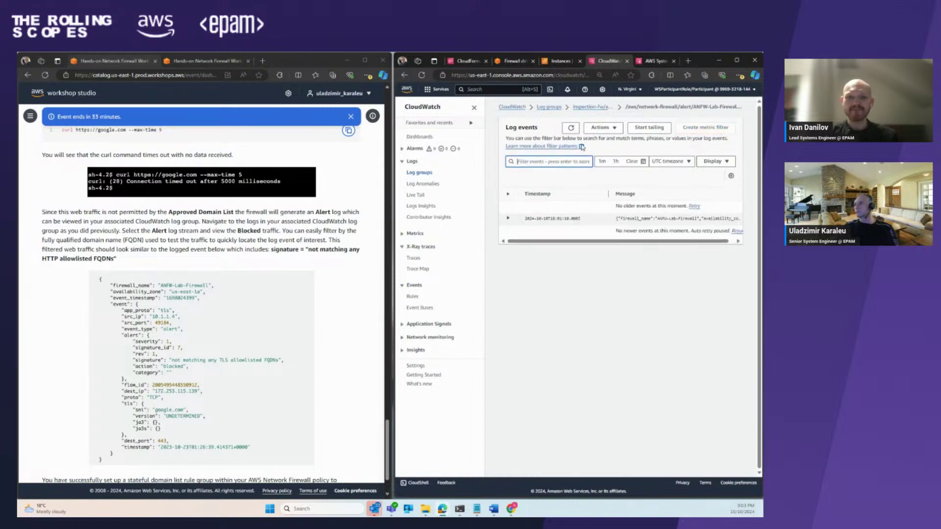
# - Compare the last event times of the alert log streams and reopen the newest stream
pyautogui.click(592, 109)
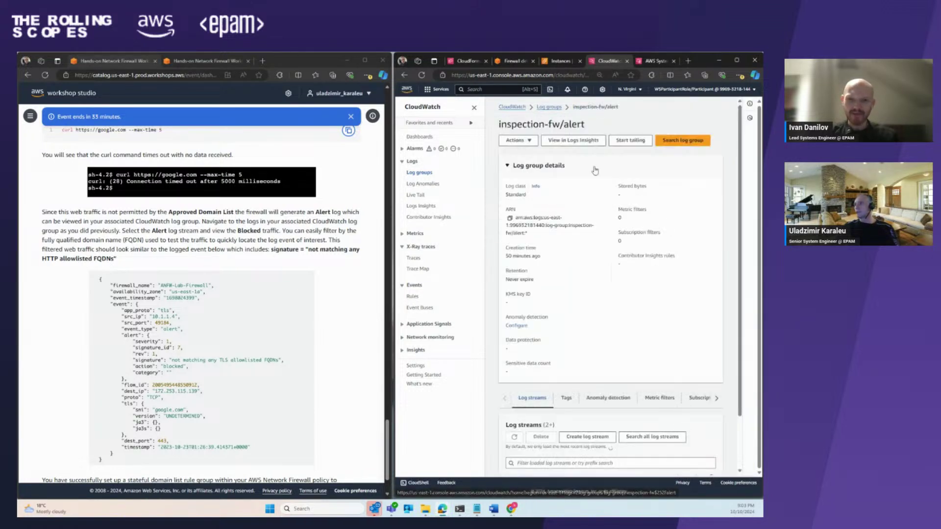
pyautogui.scroll(-2, 580, 419)
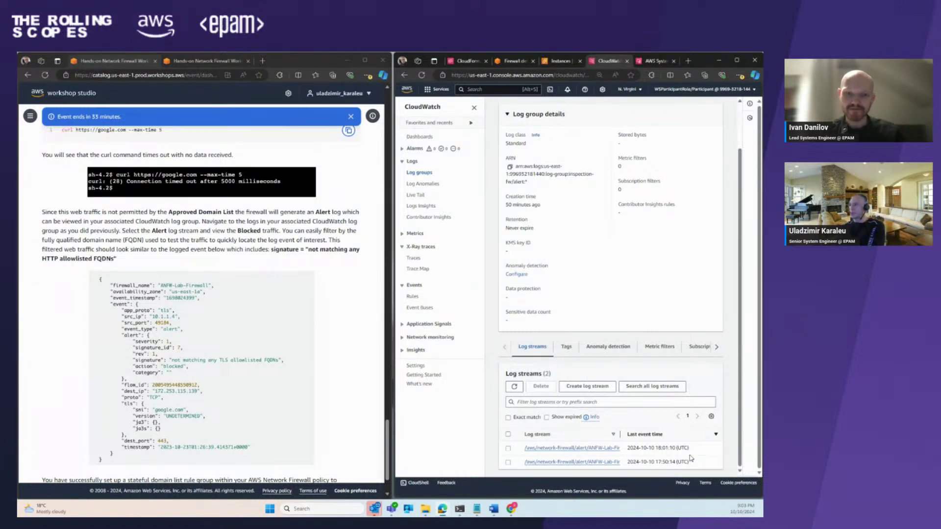
pyautogui.click(579, 449)
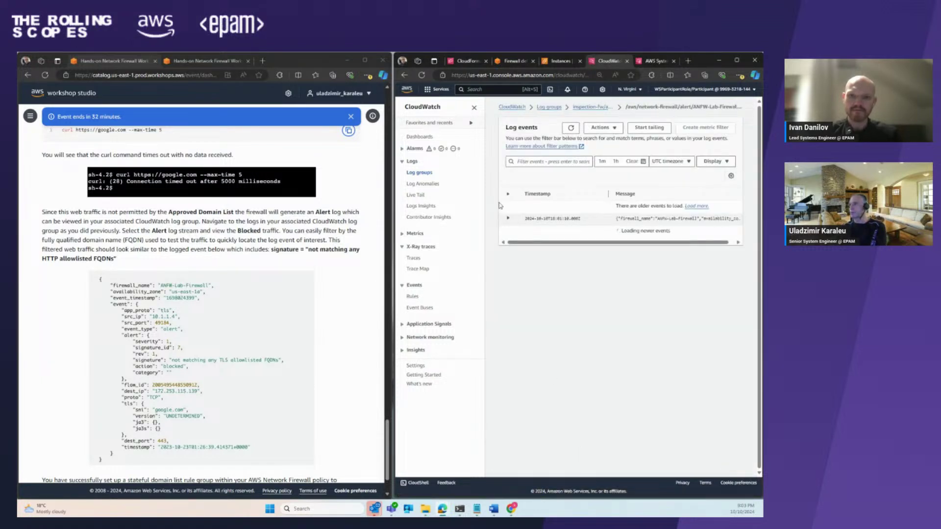
# - Filter the newest stream's events by "blocked" and expand the matching event to examine its alert signature
pyautogui.click(528, 162)
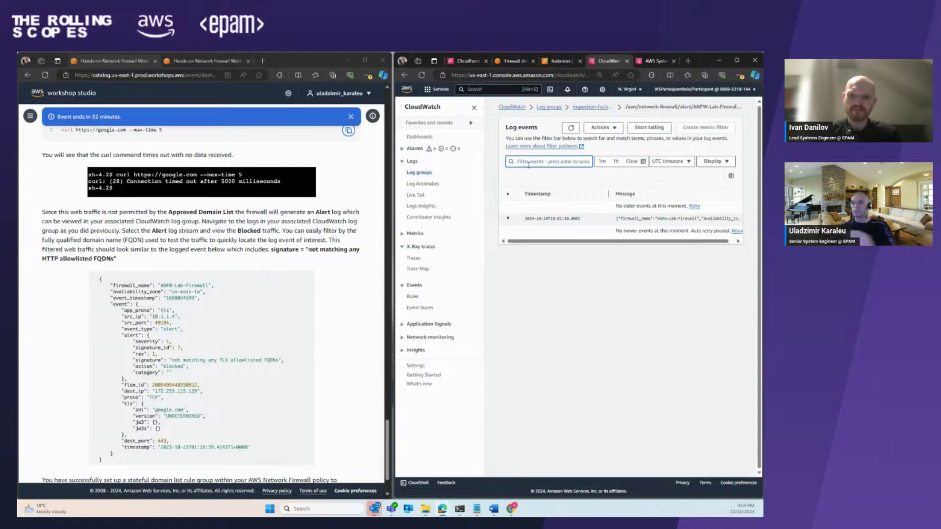
pyautogui.write('bl')
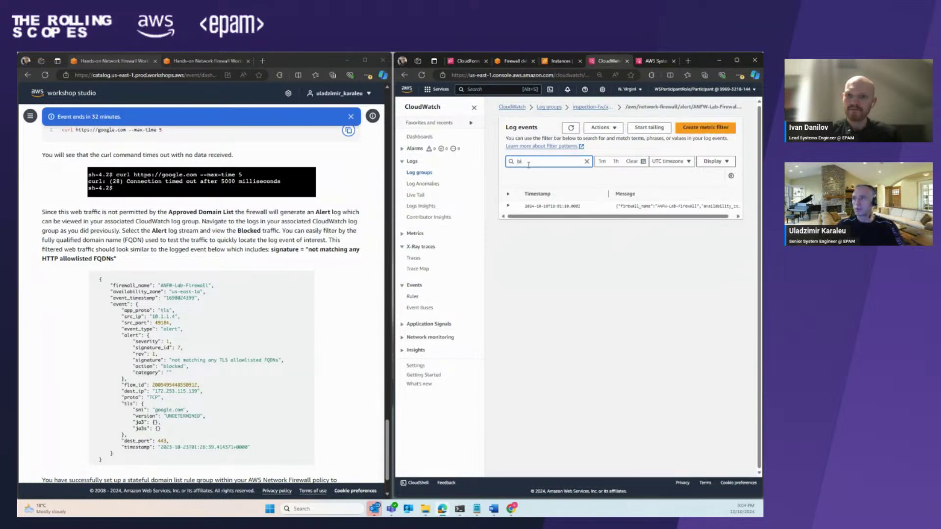
pyautogui.write('ocke')
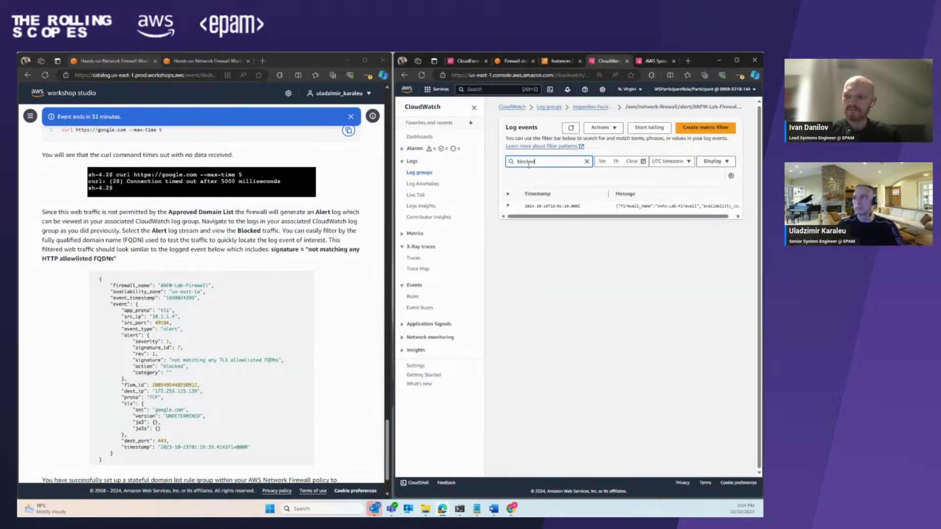
pyautogui.write('d')
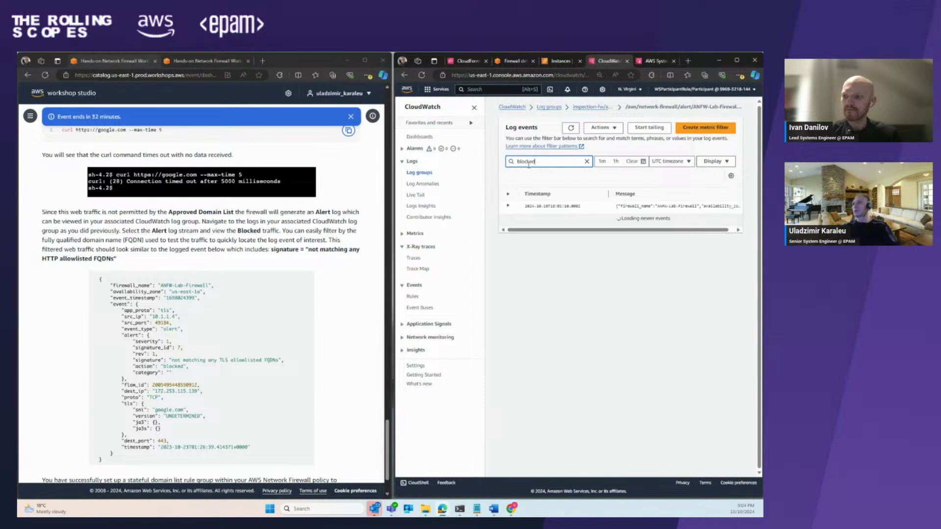
pyautogui.click(508, 206)
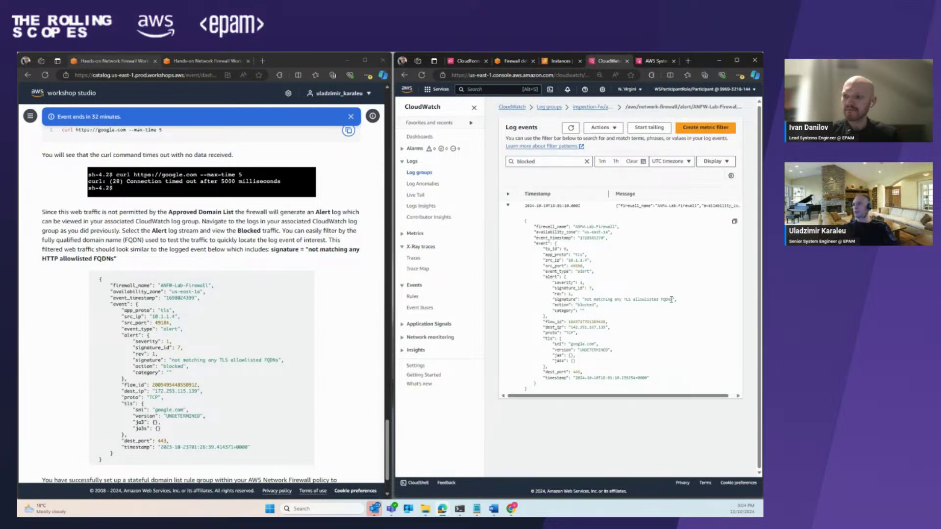
pyautogui.moveTo(671, 299); pyautogui.dragTo(585, 299)
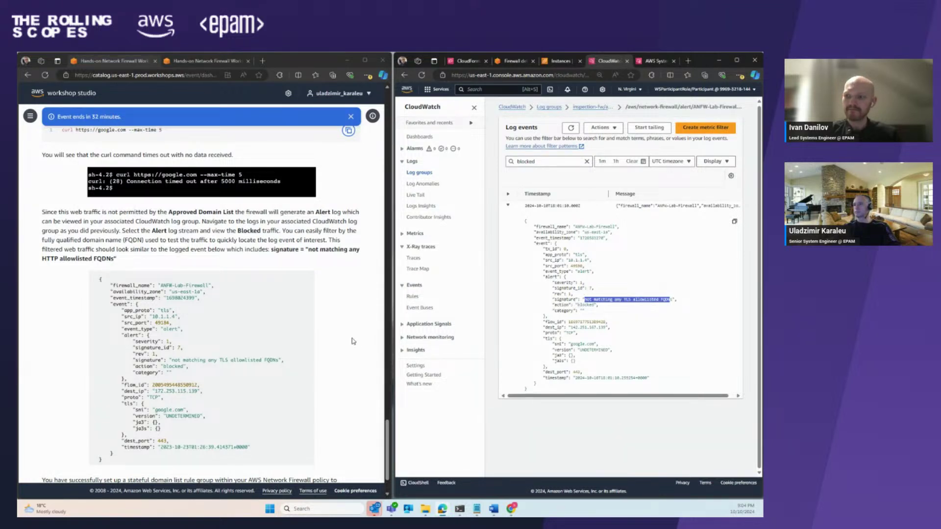
# - Advance the workshop to Clean Up Lab Three and delete the NetworkFirewallCentralEgress stack in CloudFormation
pyautogui.scroll(-3, 352, 341)
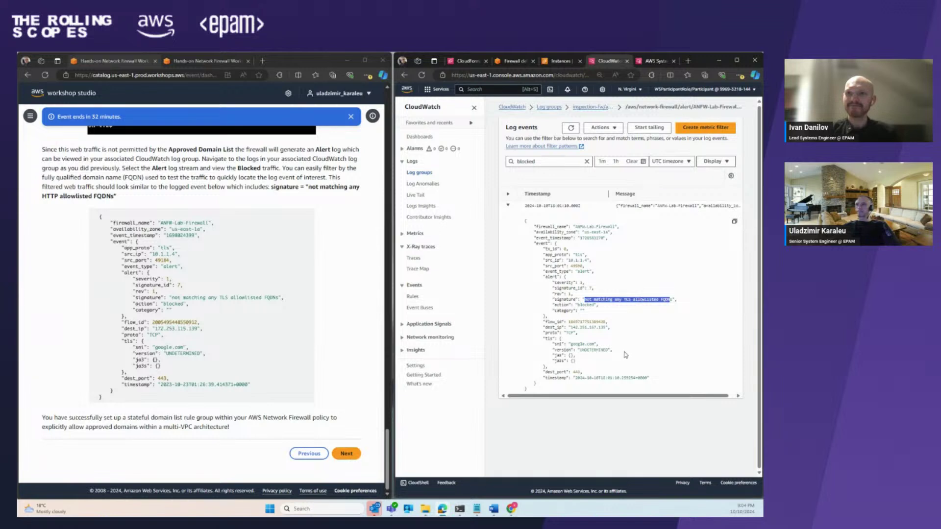
pyautogui.click(351, 455)
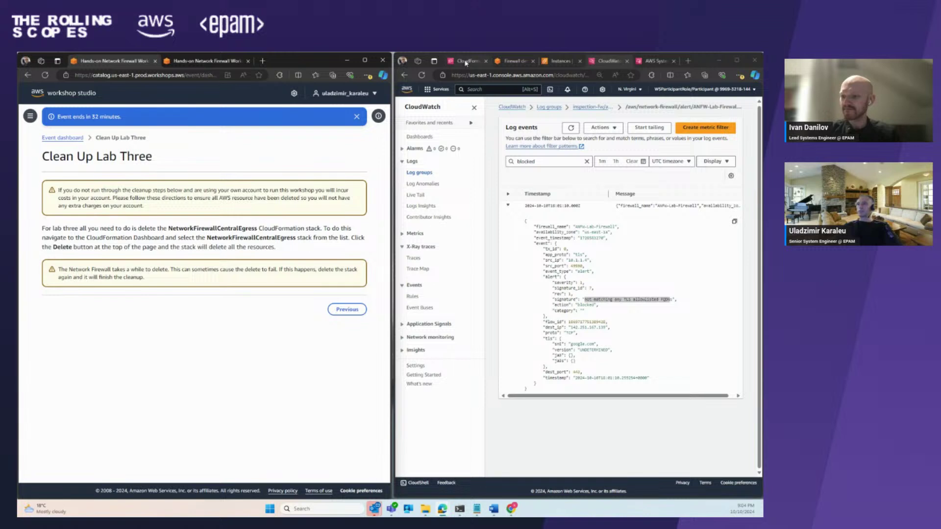
pyautogui.moveTo(465, 62)
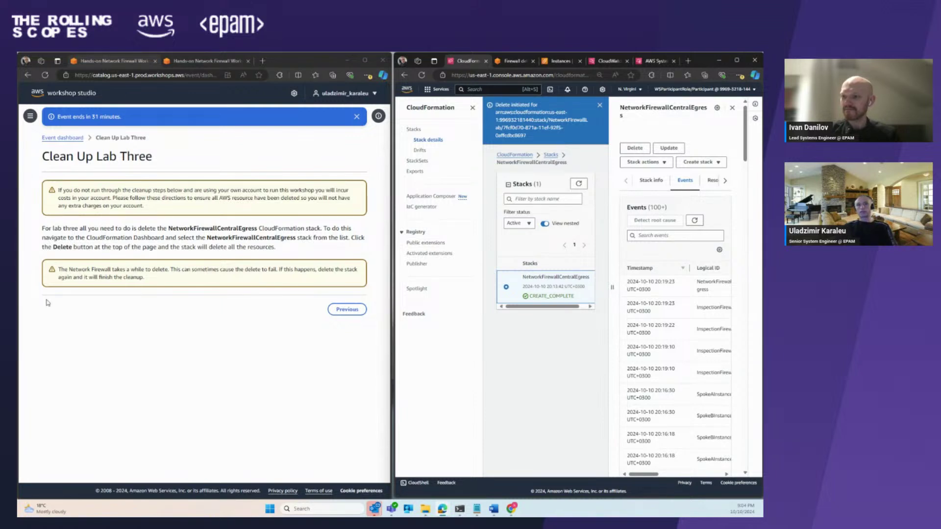
pyautogui.click(635, 148)
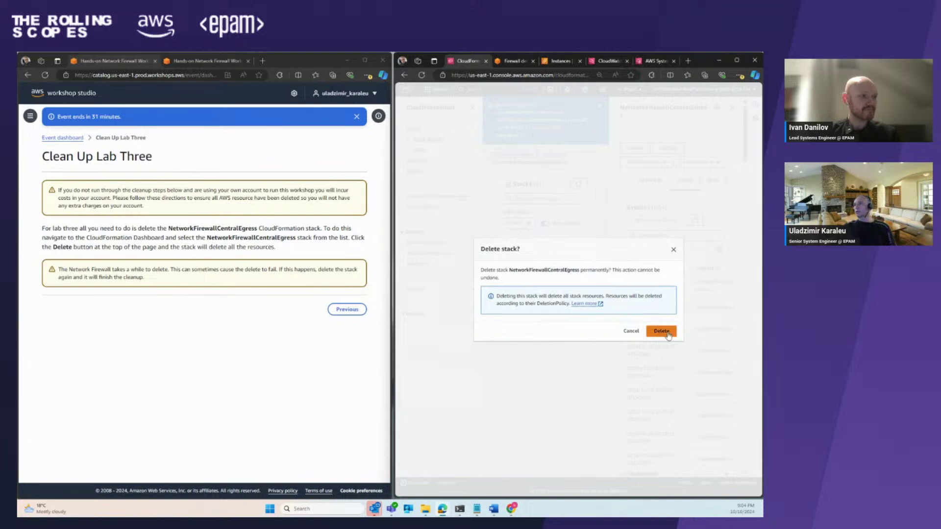
pyautogui.click(661, 332)
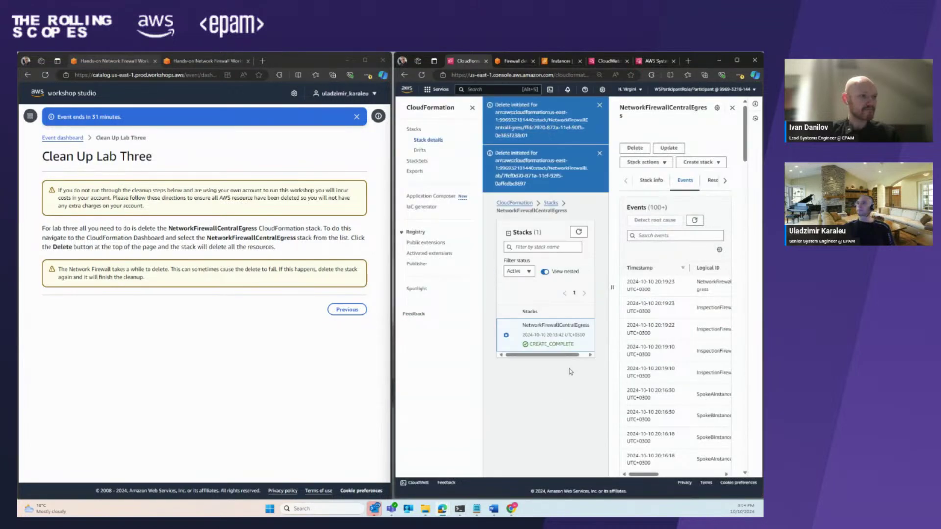